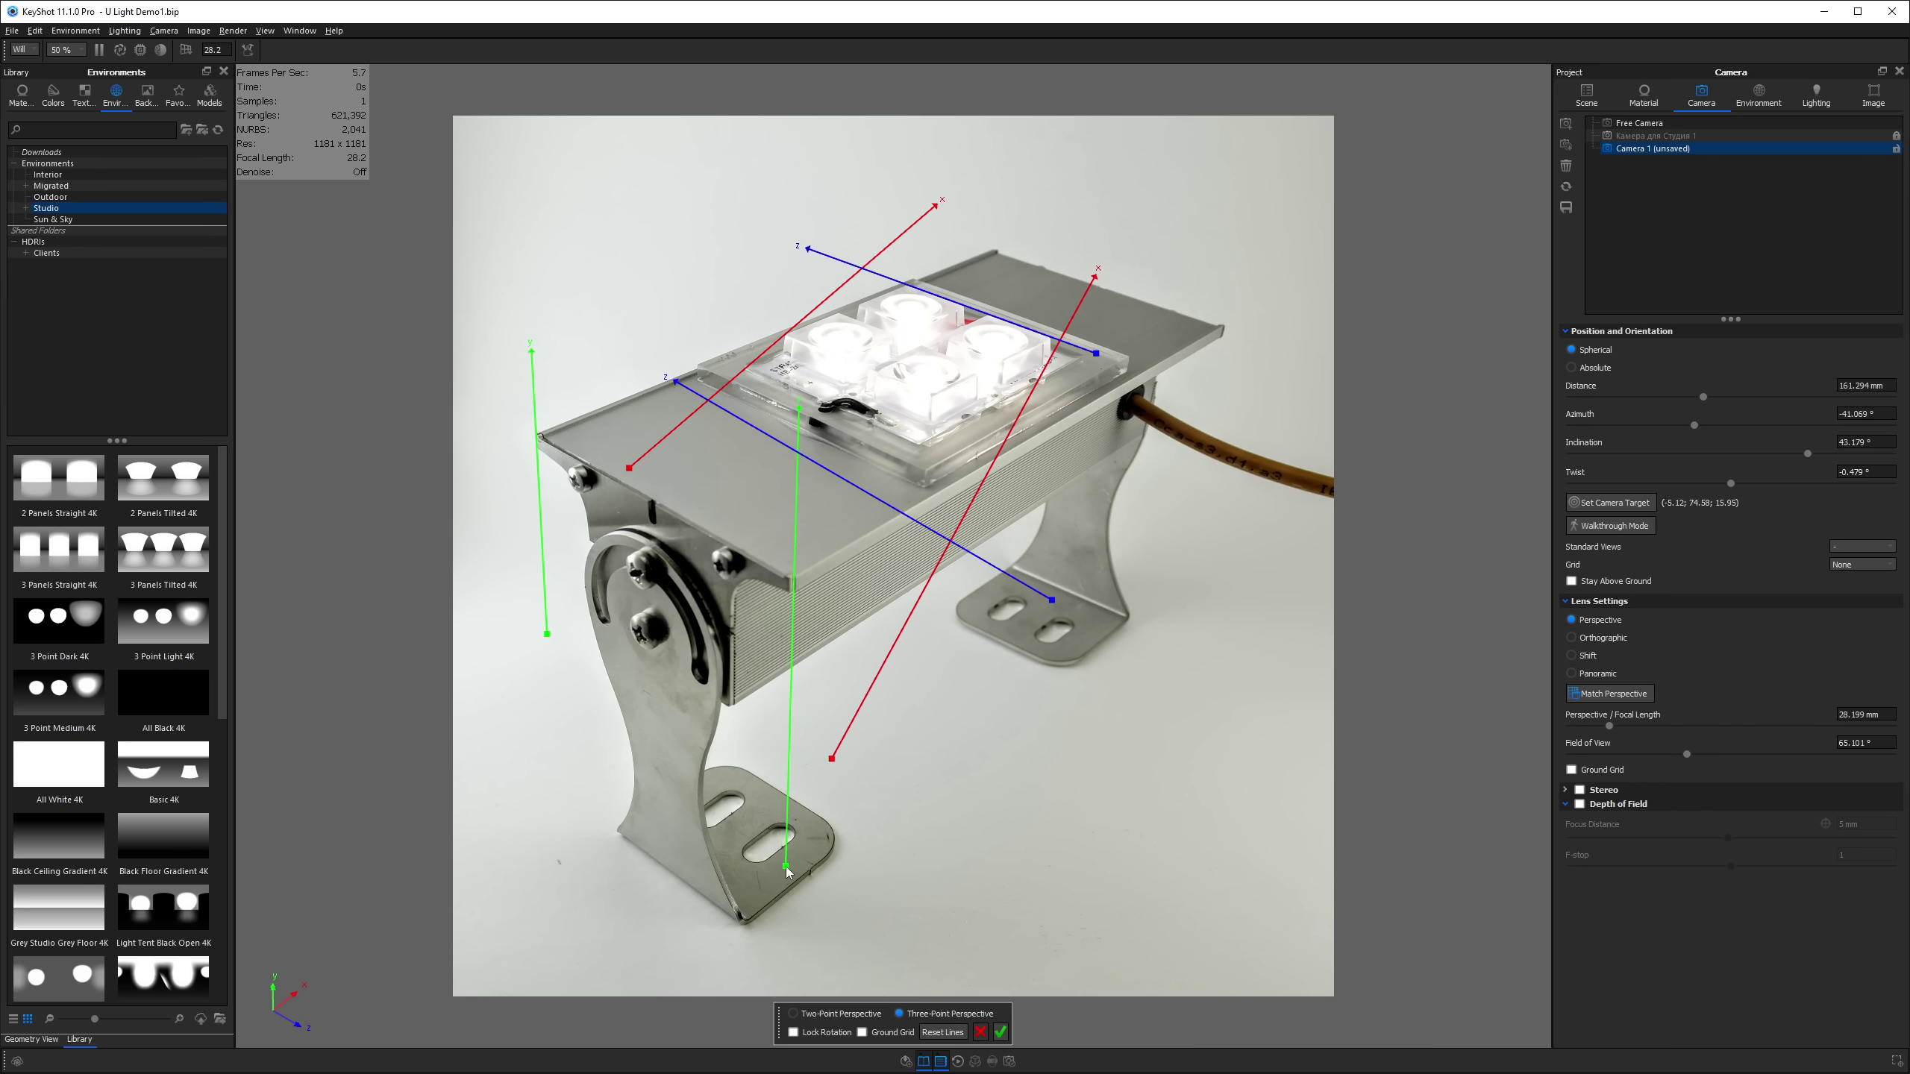
Align the red X guide lines with the top plate's long edges and the blue Z lines with its short edges, then accept the perspective match.
drag(637, 475, 539, 436)
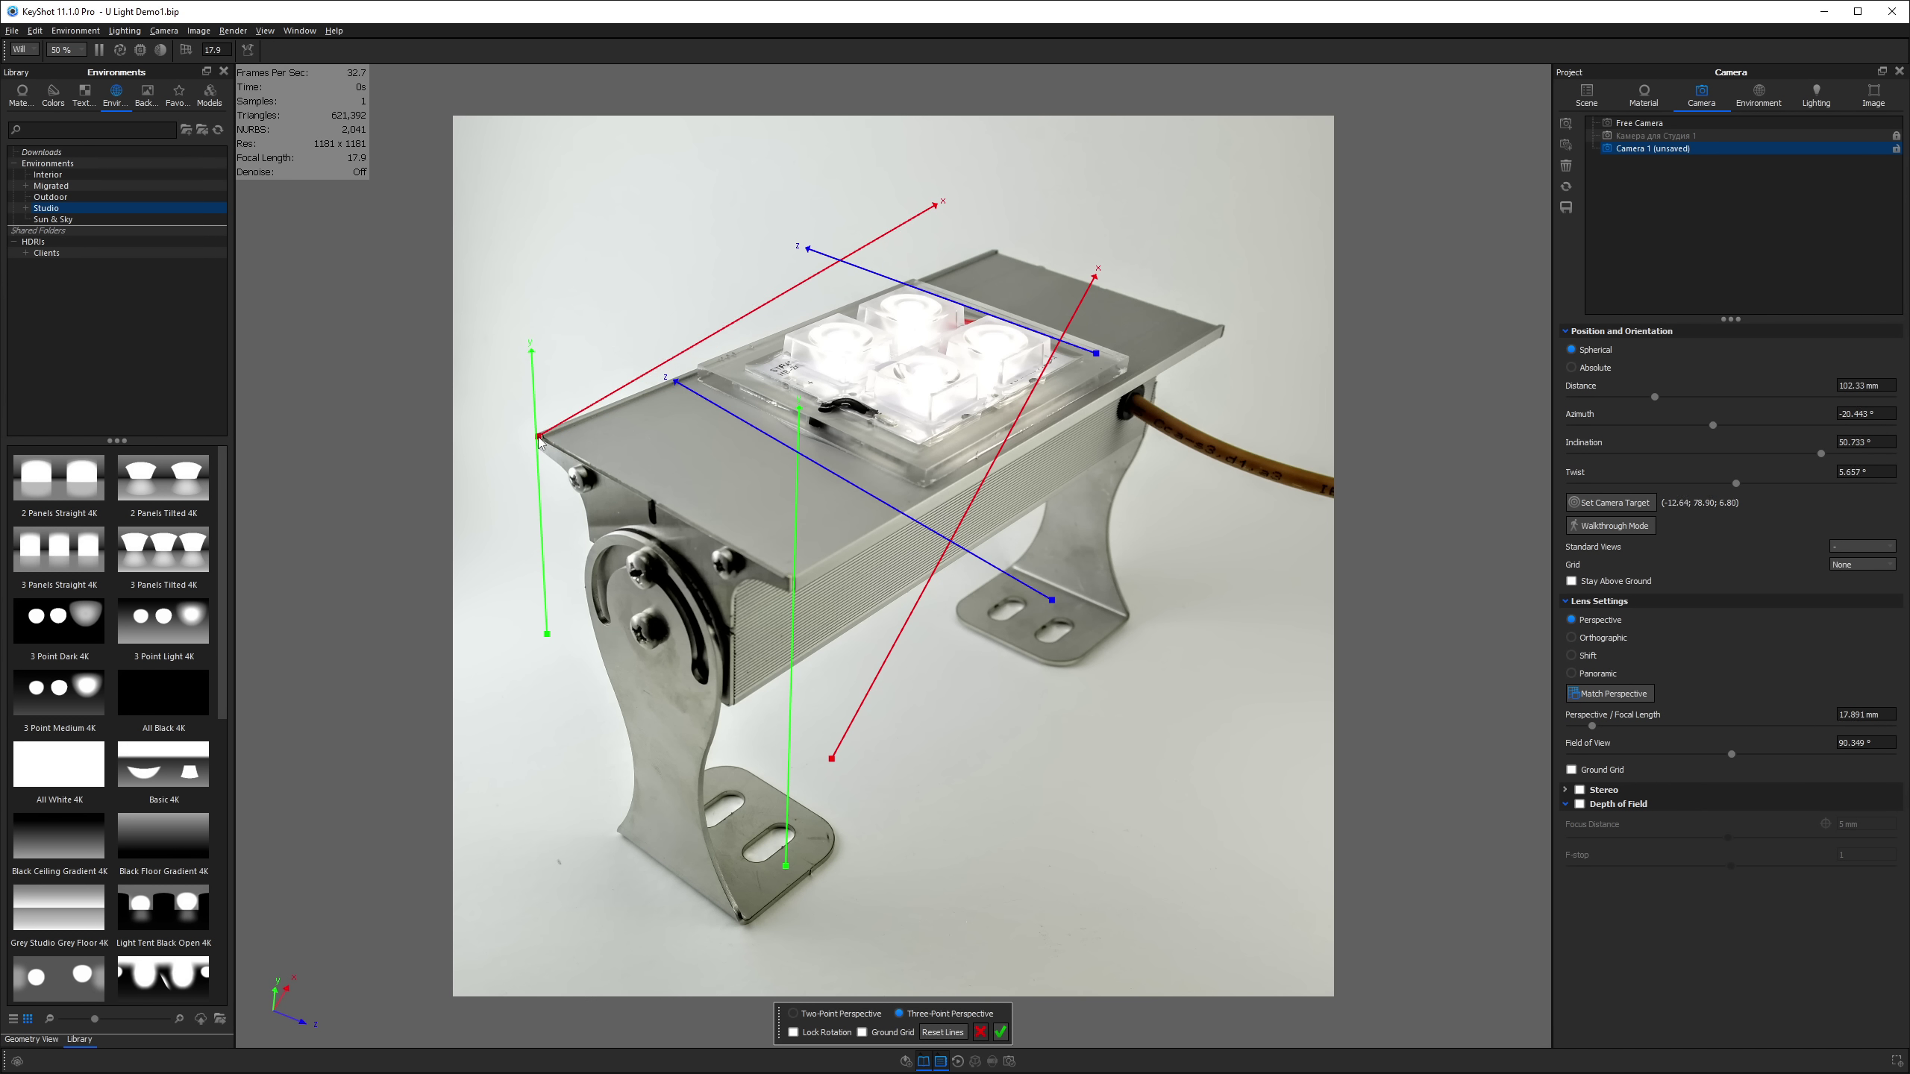
drag(938, 202, 1236, 321)
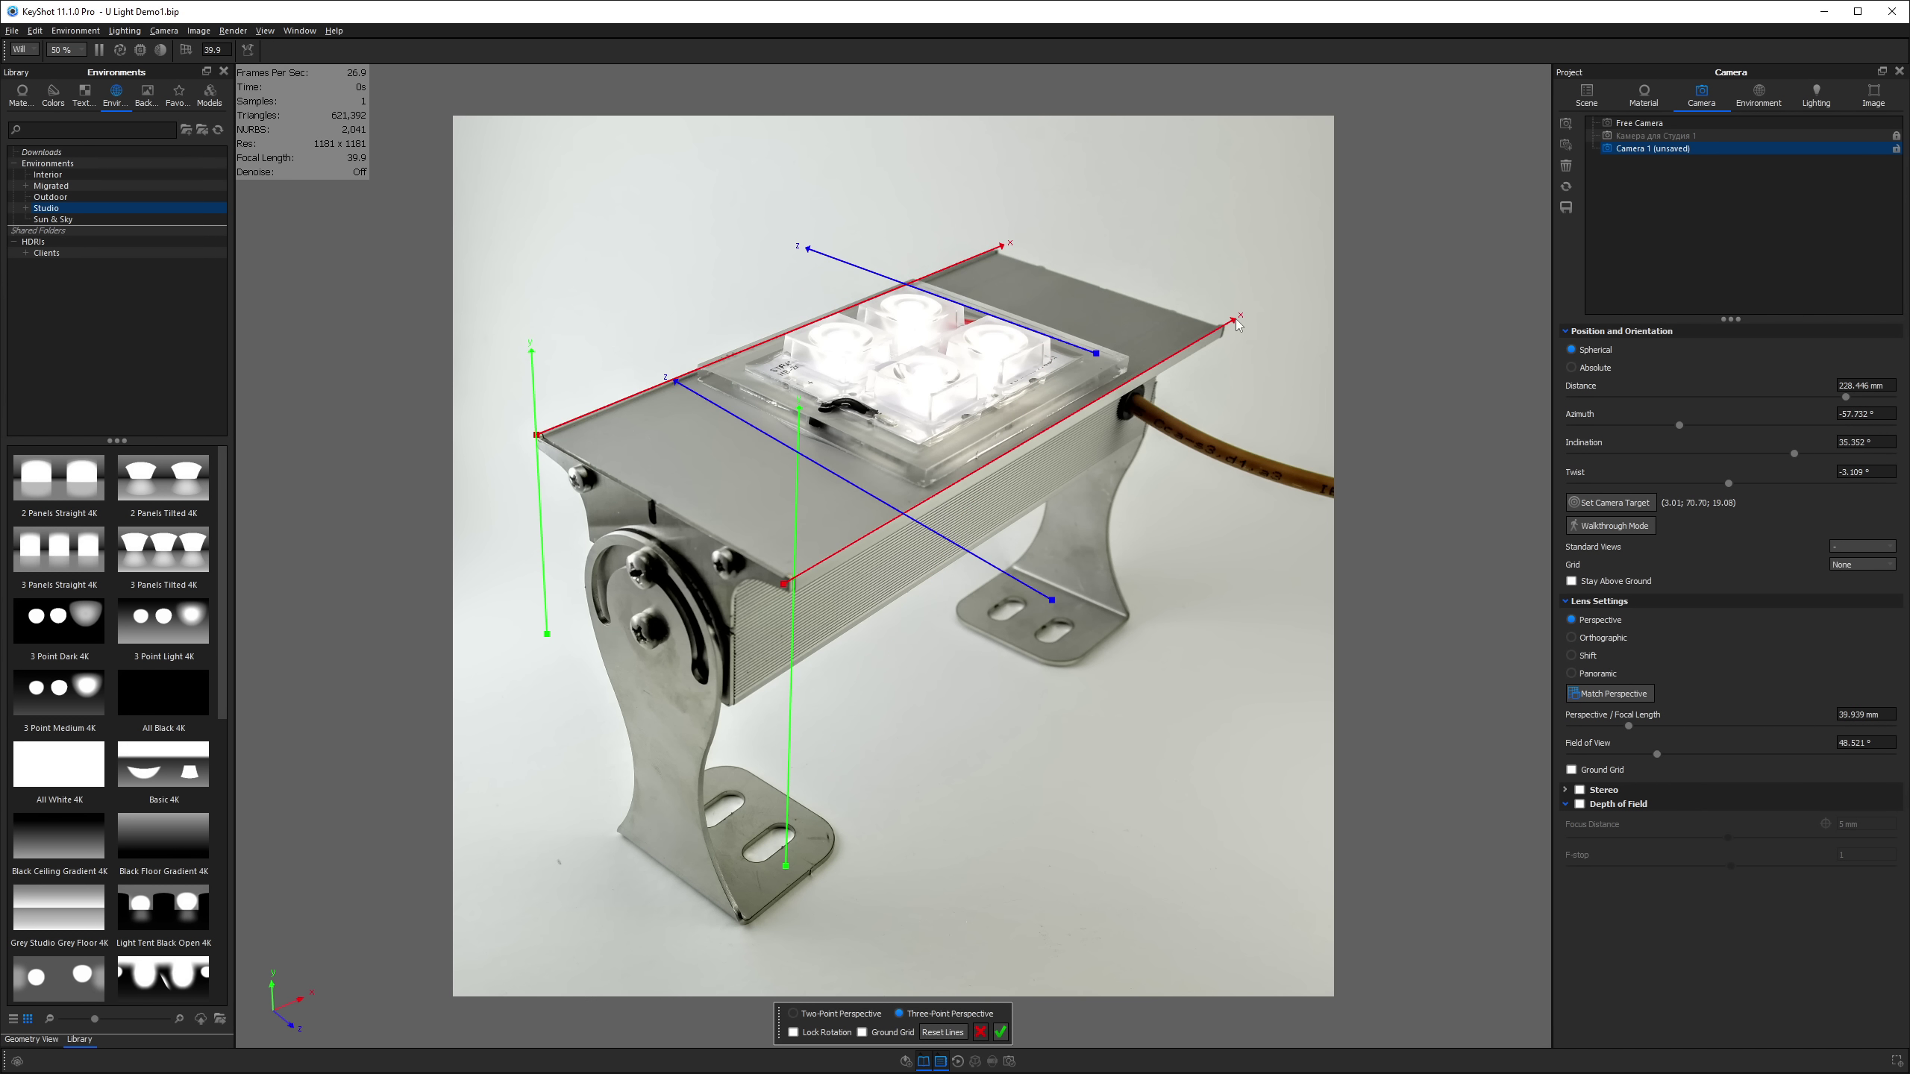
drag(1052, 600, 828, 601)
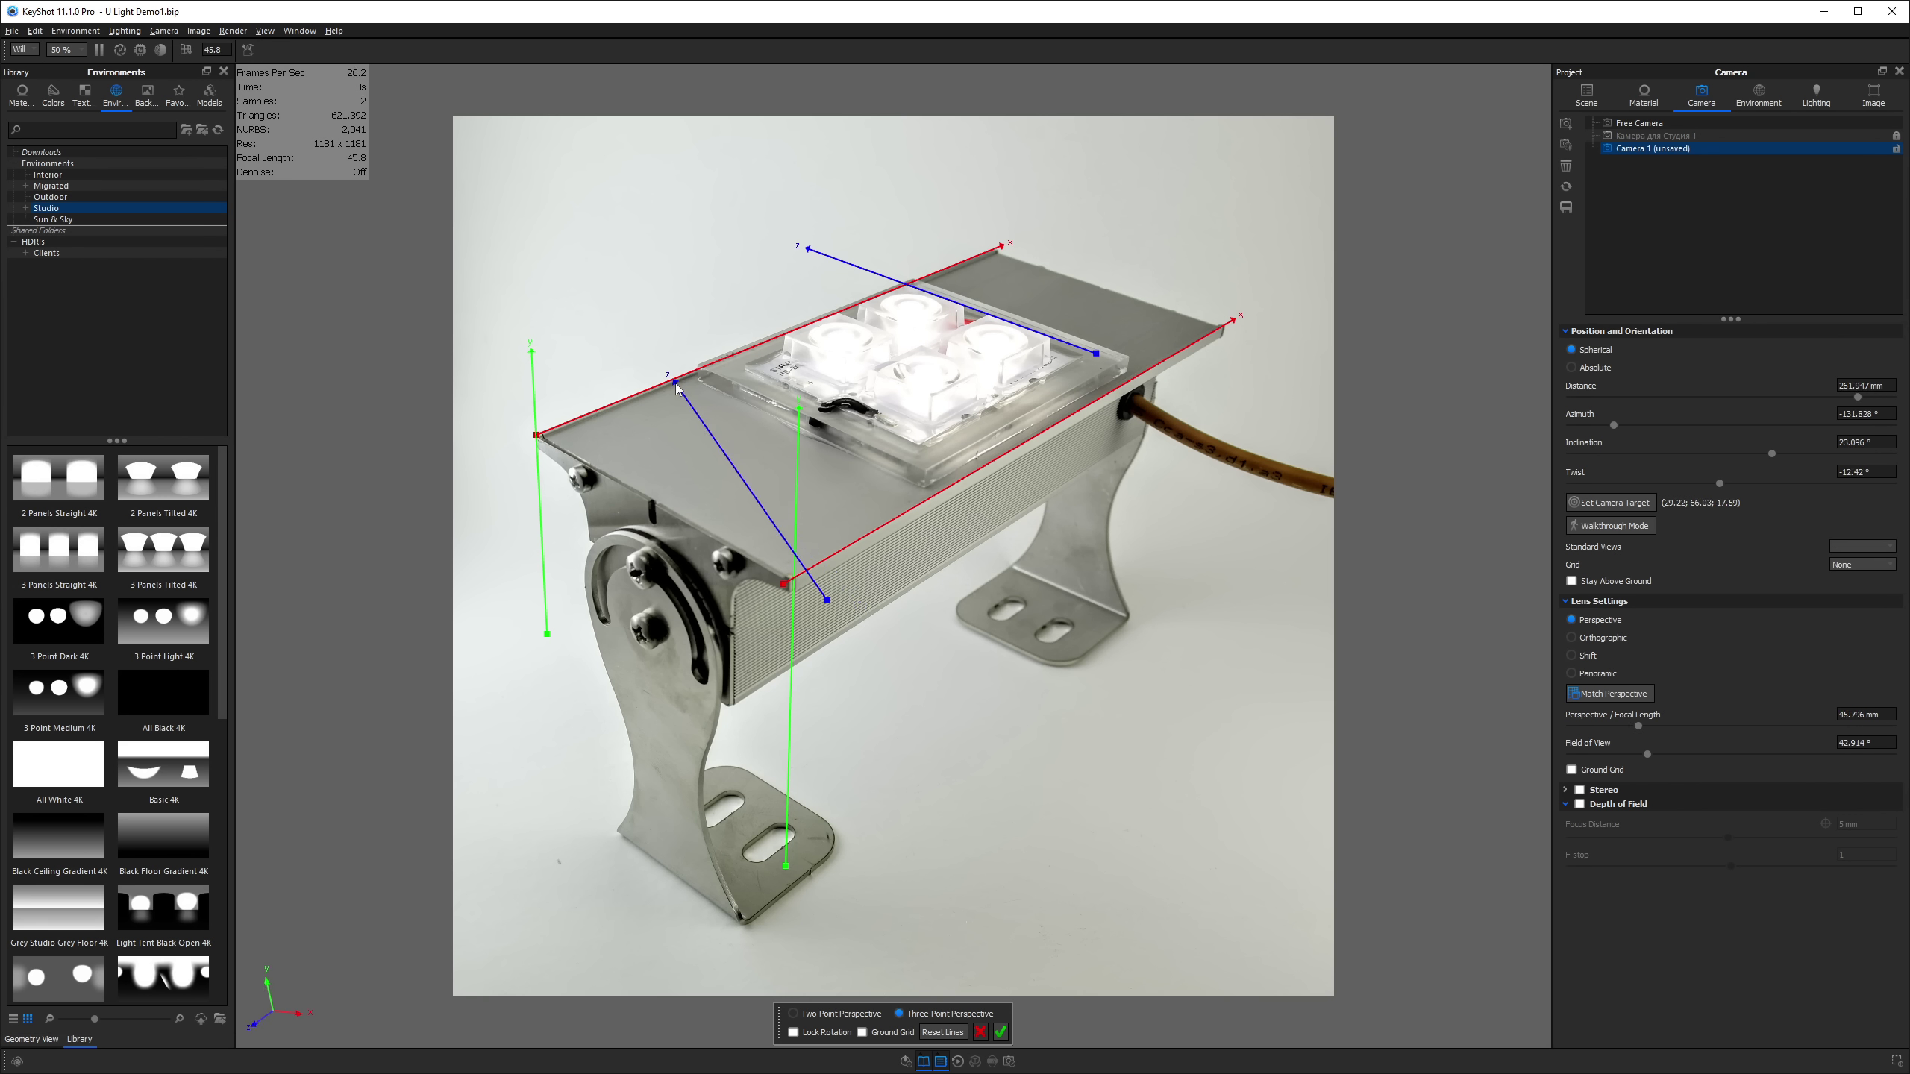
drag(675, 382, 502, 414)
drag(827, 601, 829, 600)
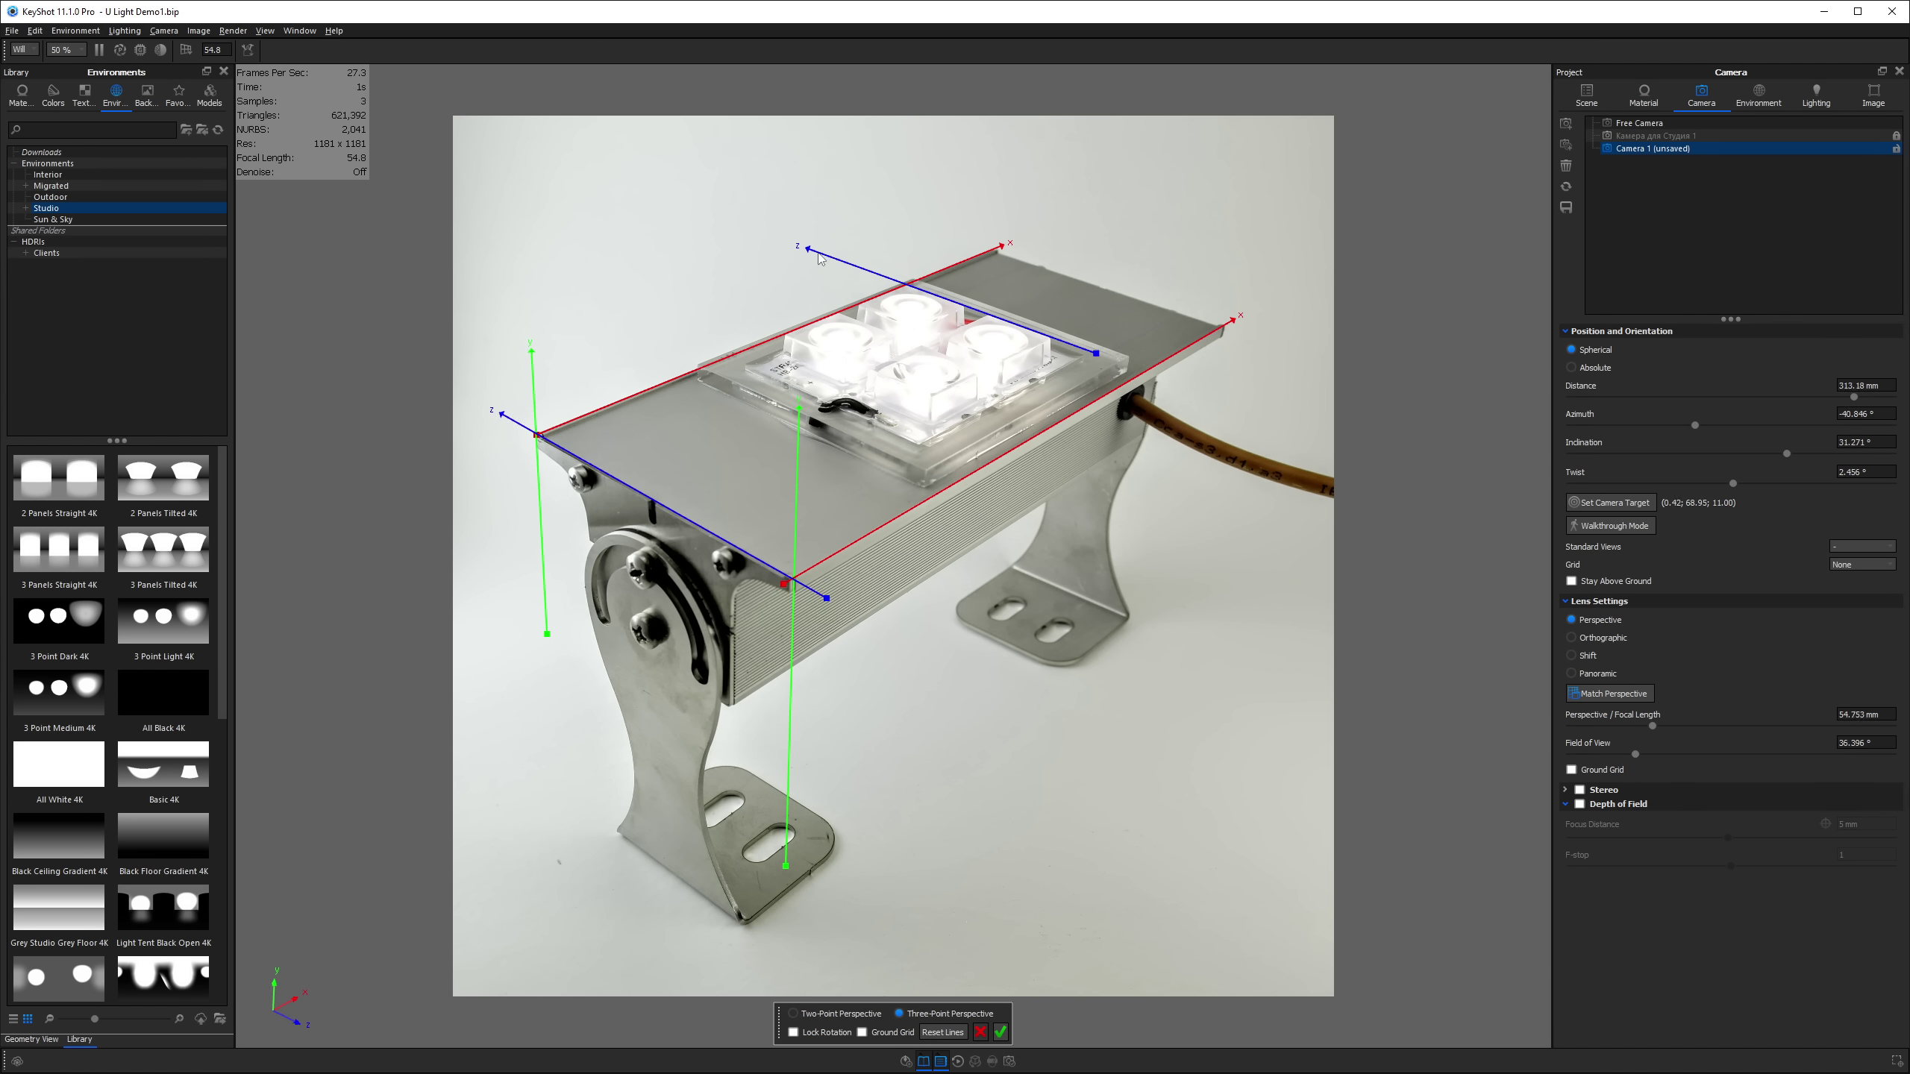
drag(808, 249, 973, 238)
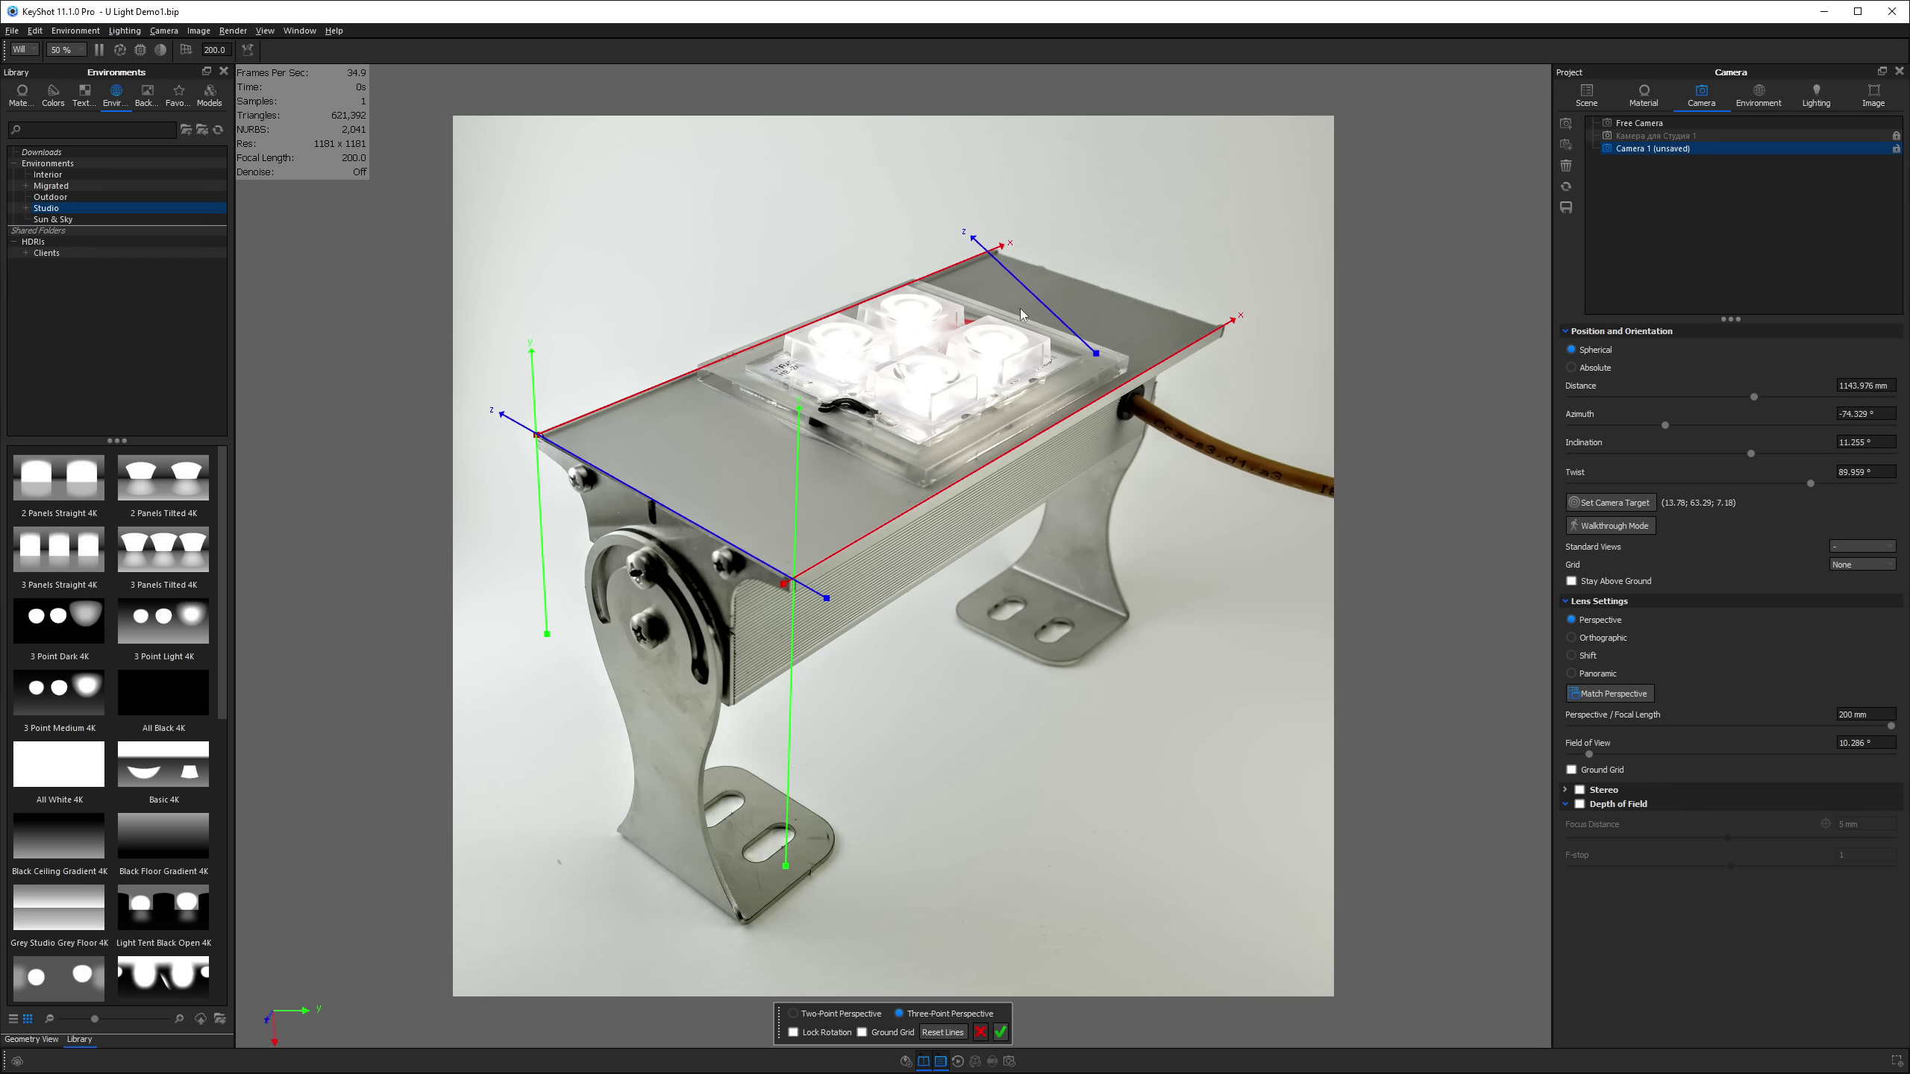
drag(1100, 355, 1257, 342)
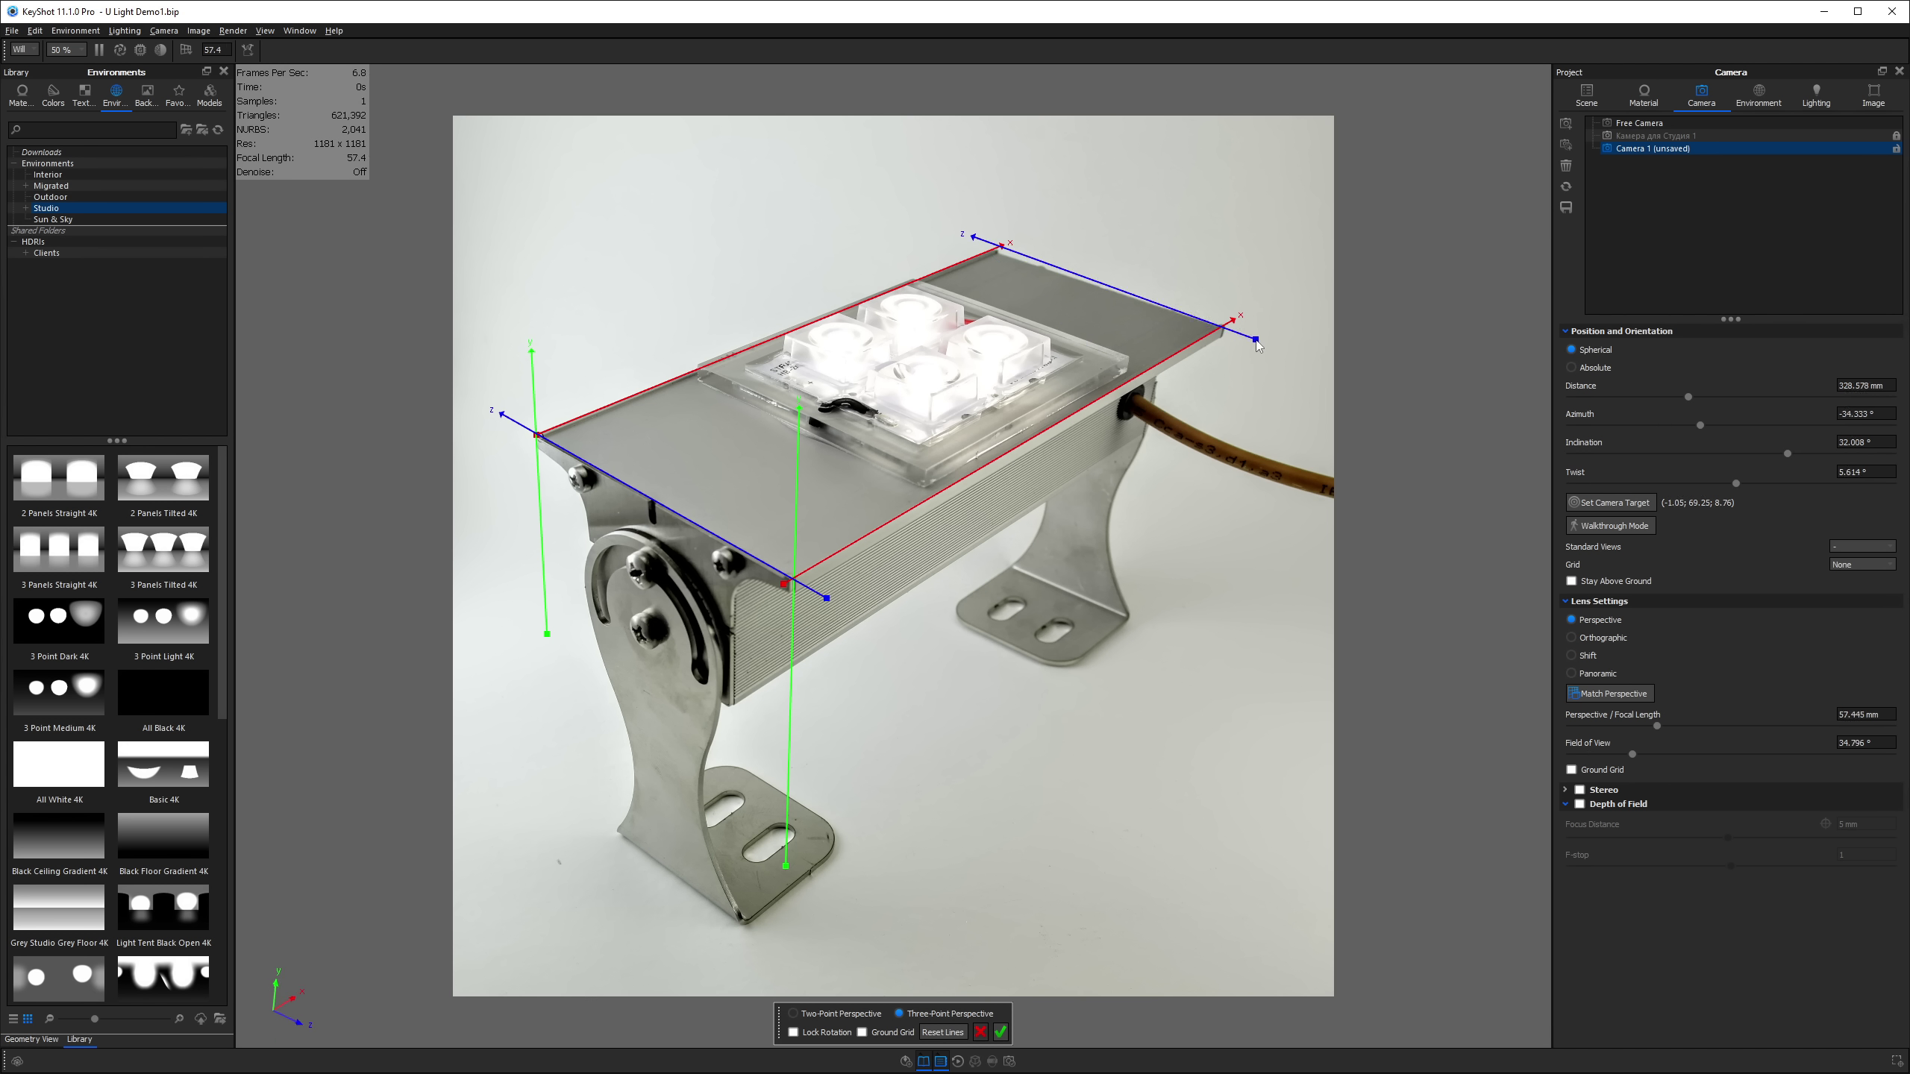
drag(973, 237, 959, 242)
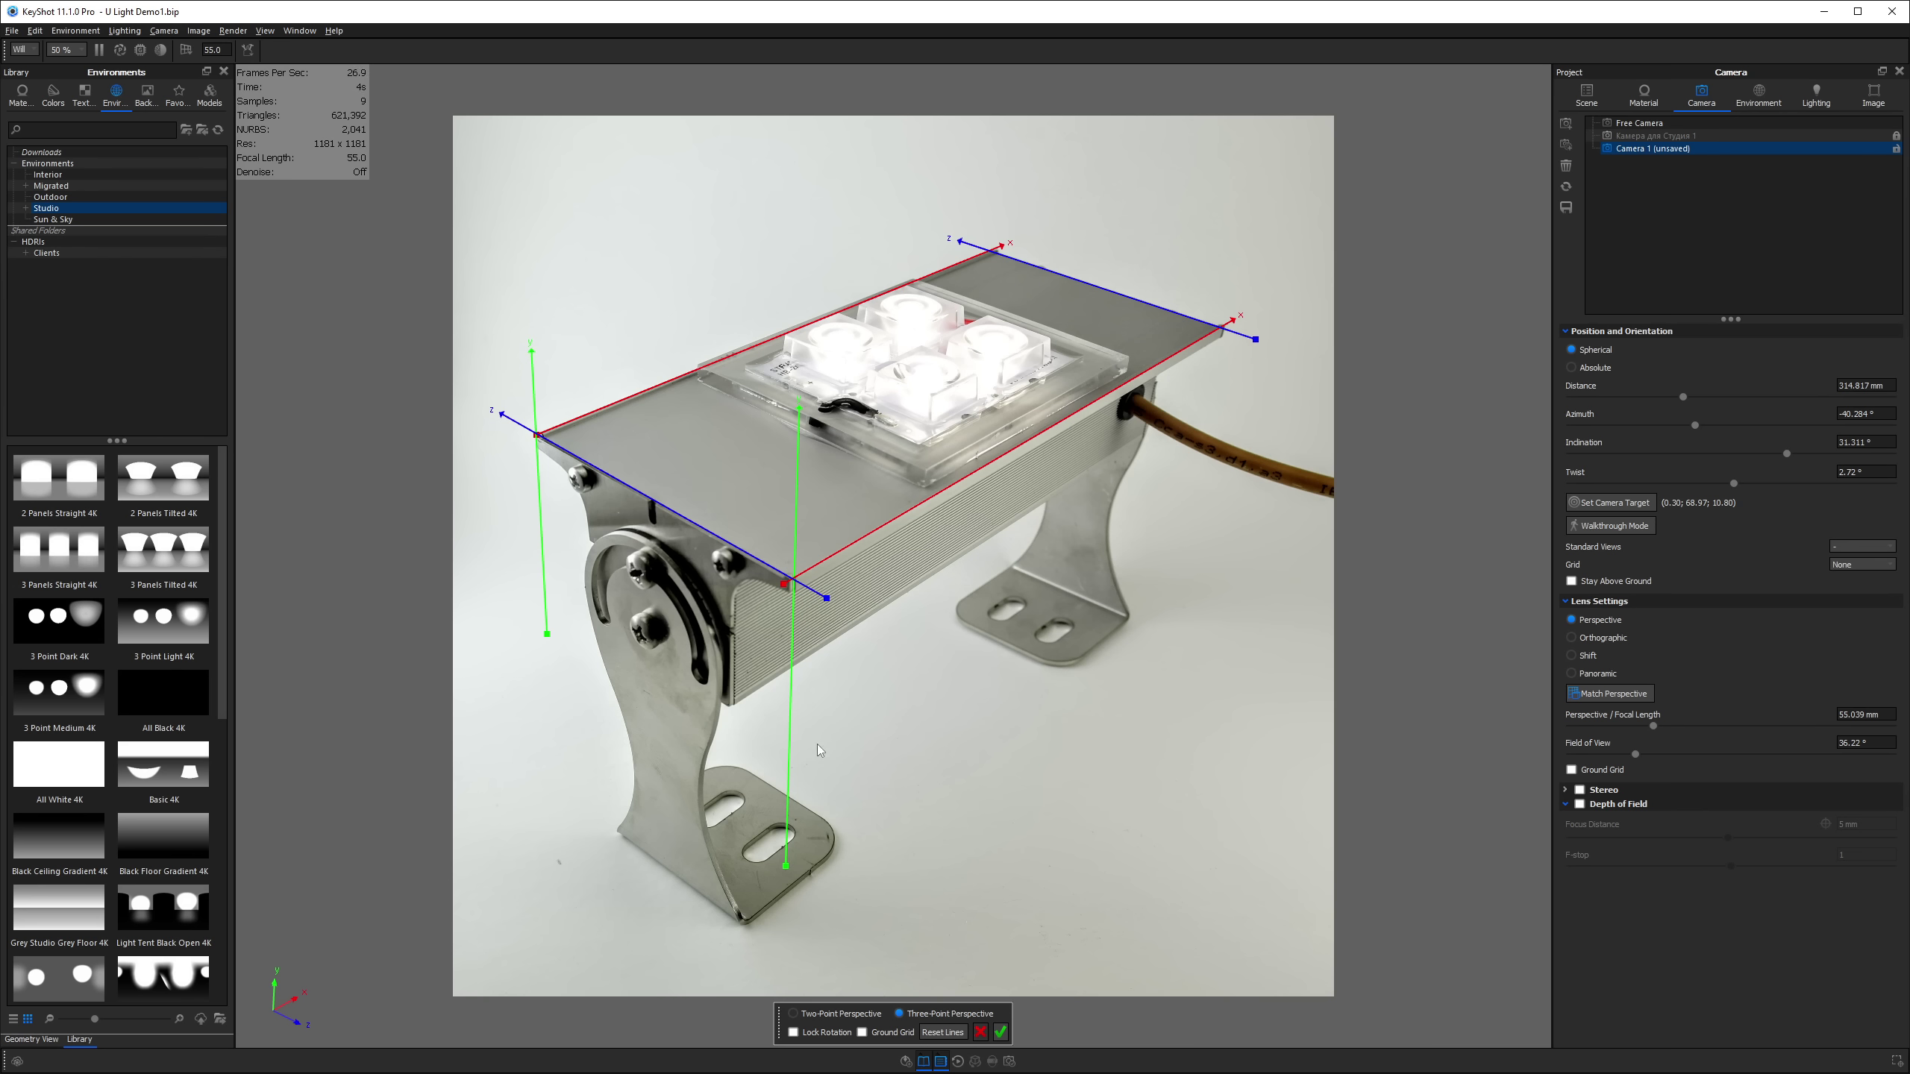
click(1000, 1033)
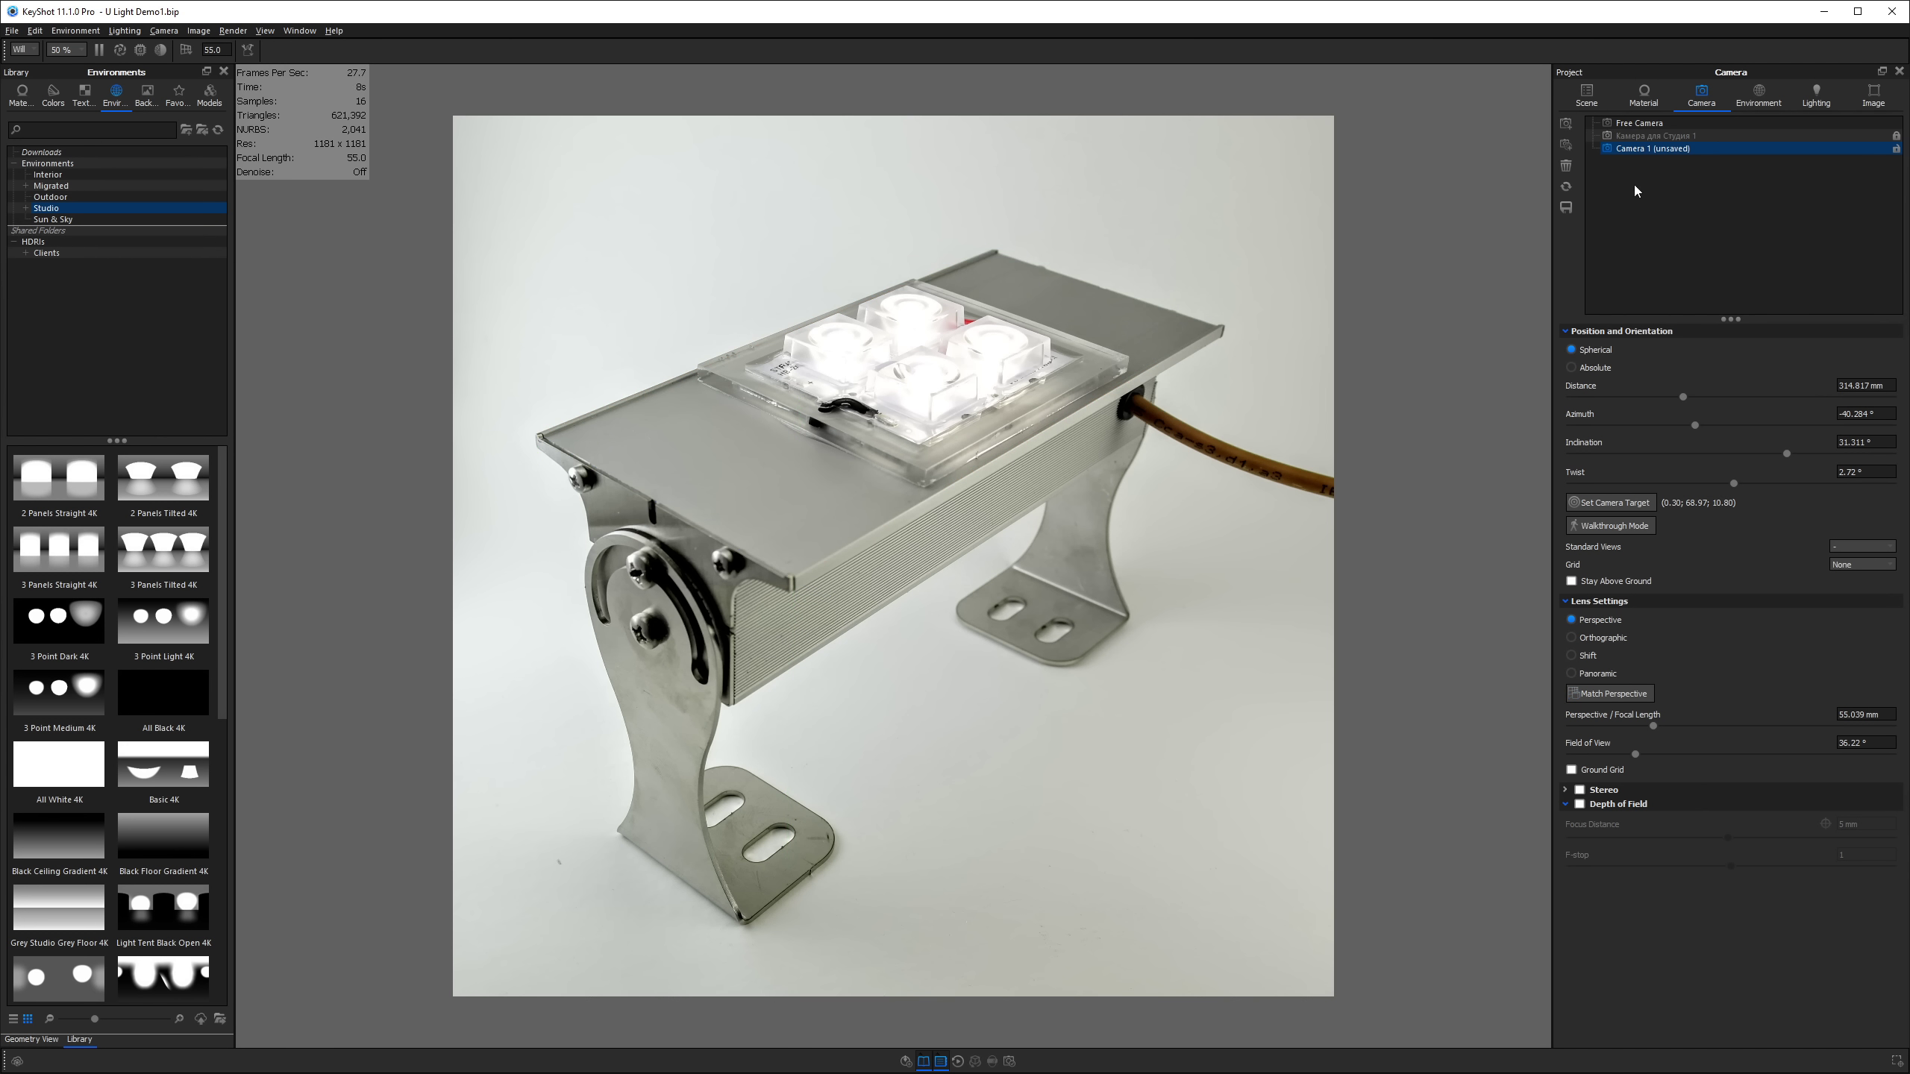
Set the frontplate opacity to 0.494 and orbit the camera until the lamp model lines up with the photo.
click(1873, 96)
drag(1891, 587, 1728, 586)
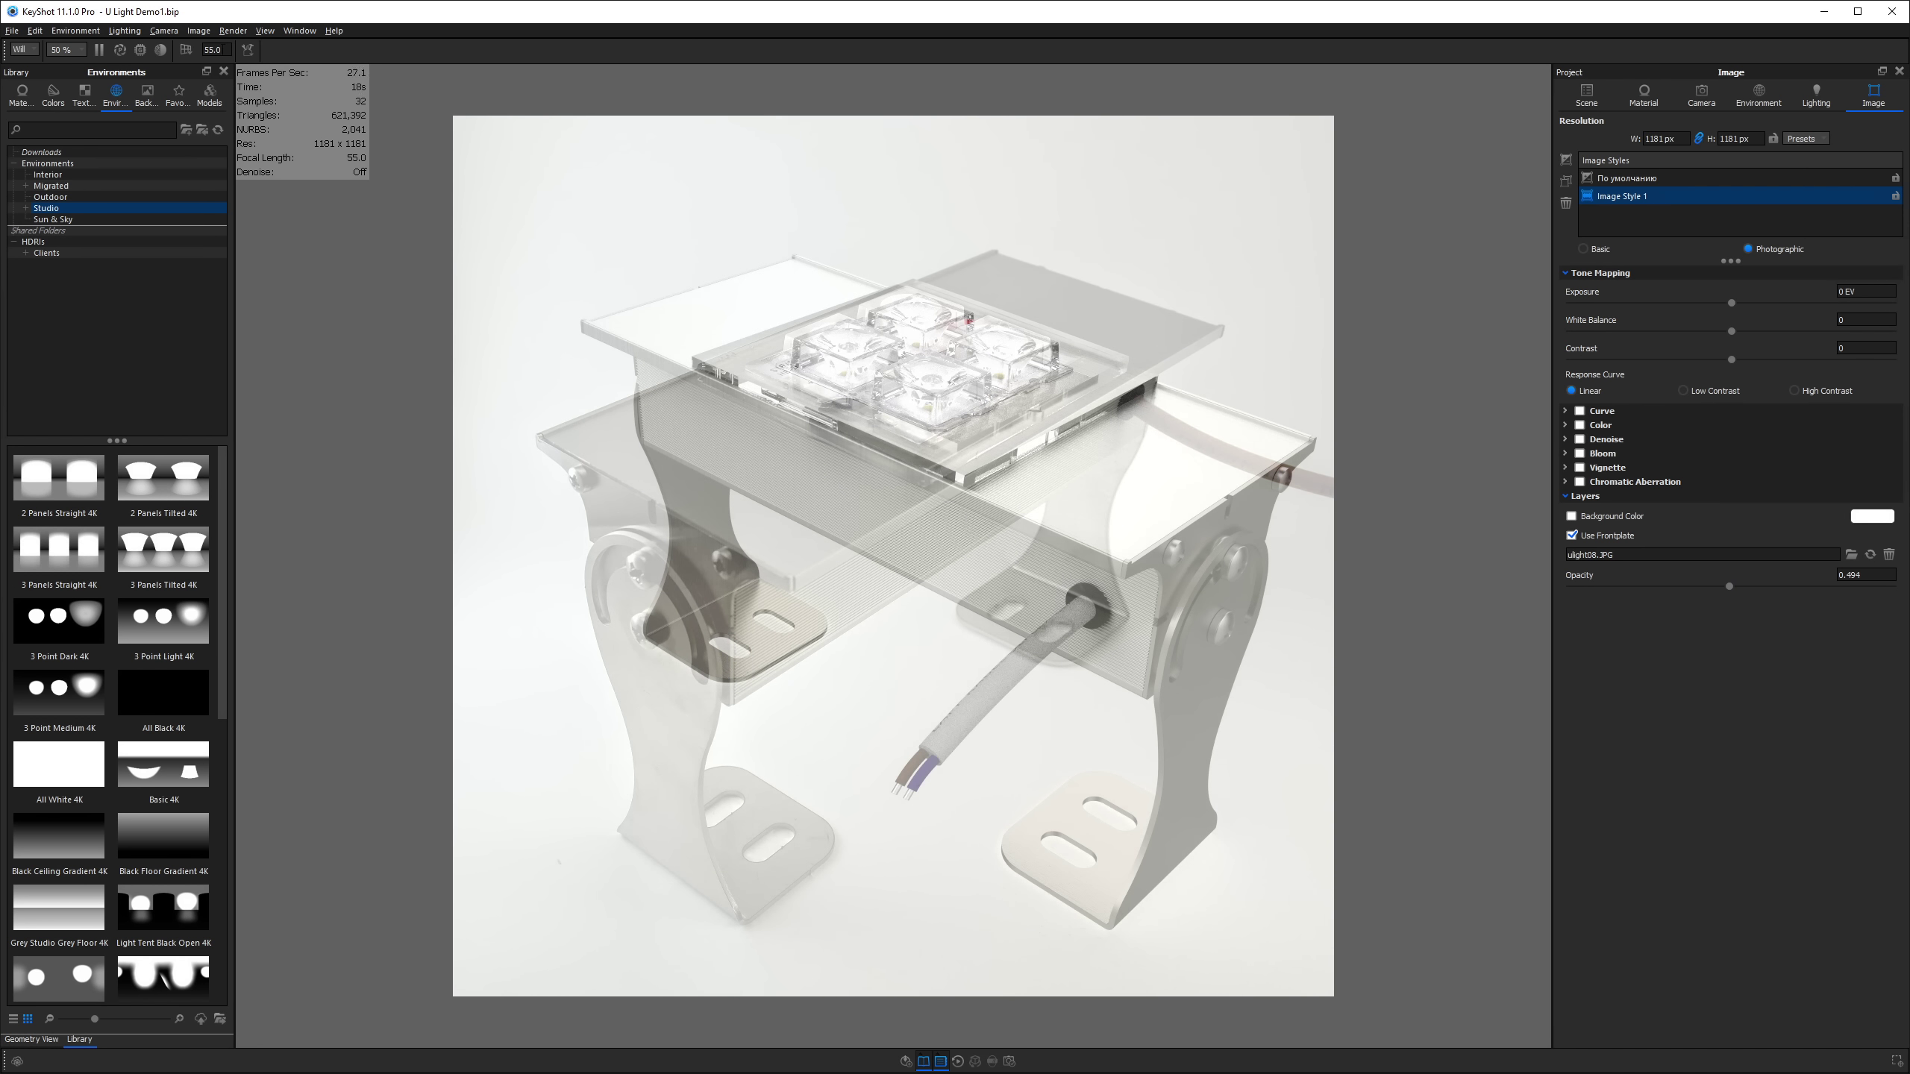
drag(852, 638, 1322, 642)
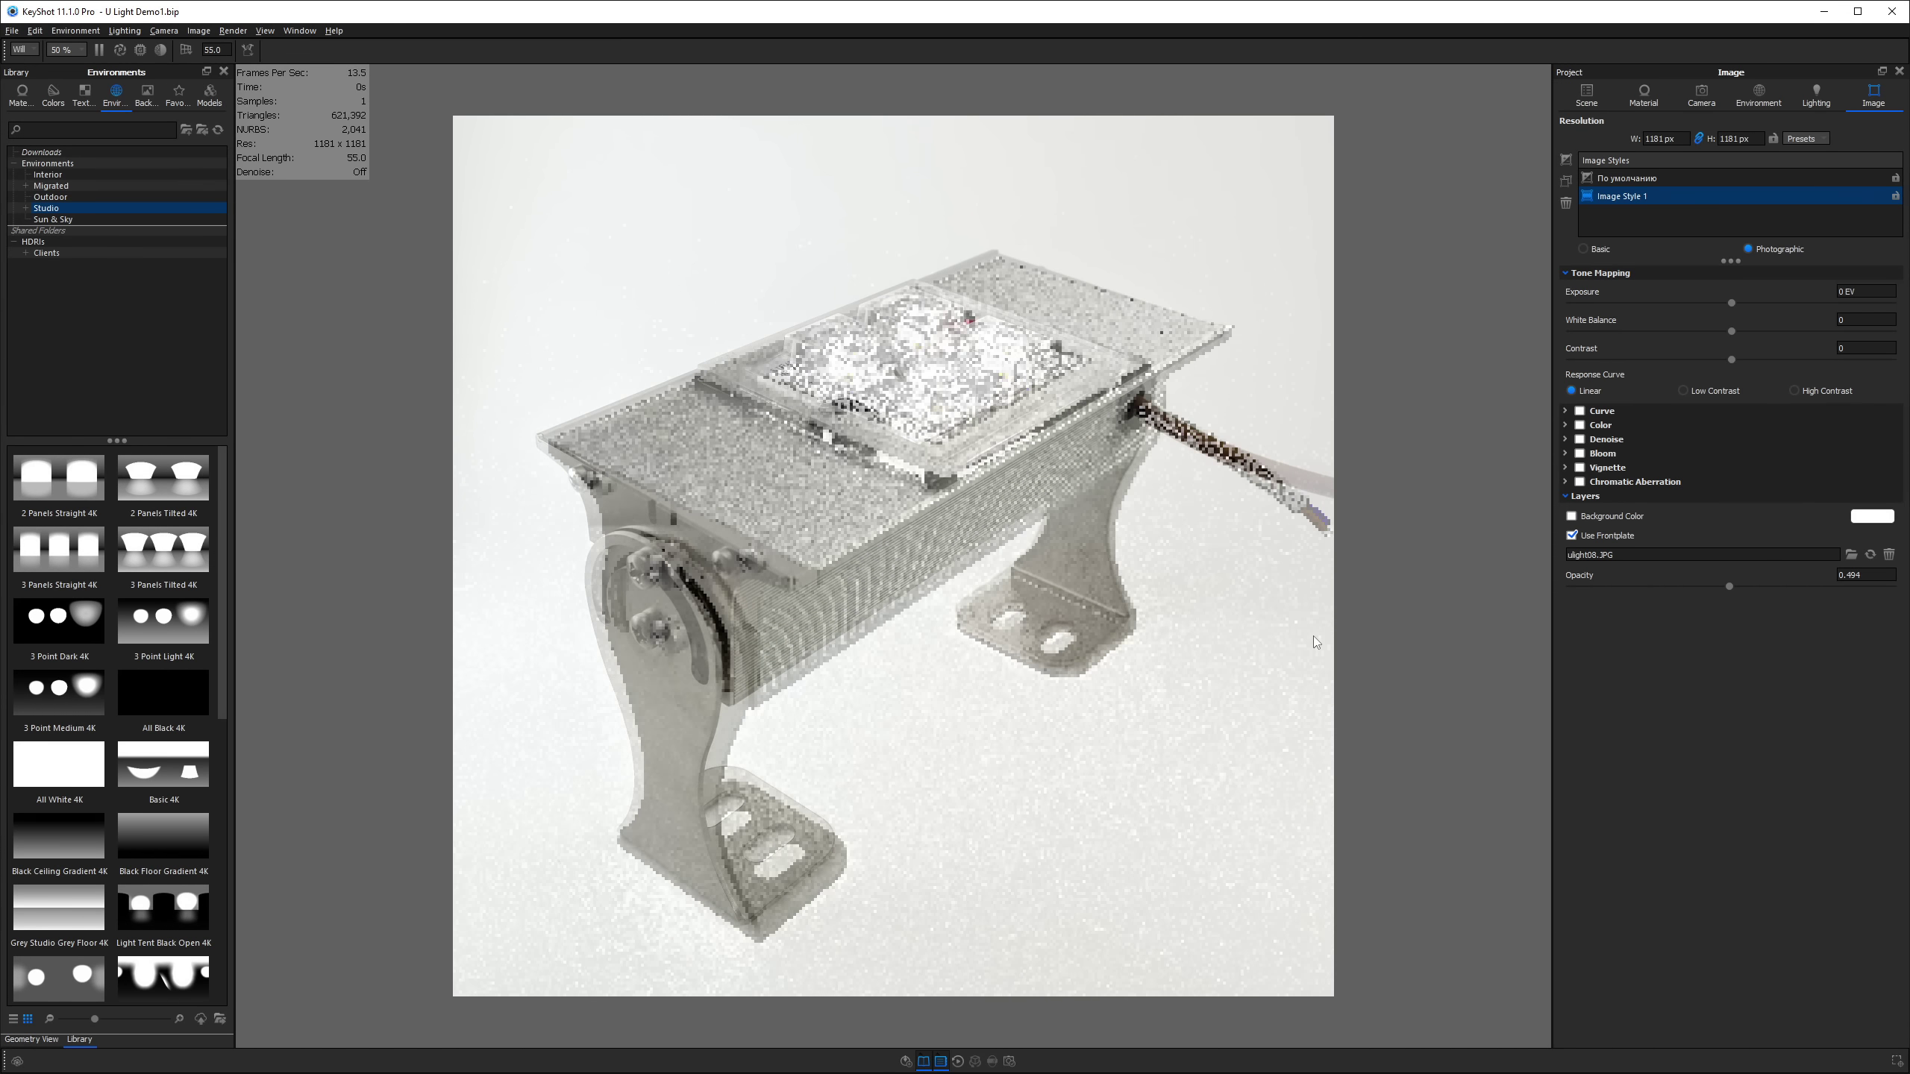
drag(1153, 621, 1141, 613)
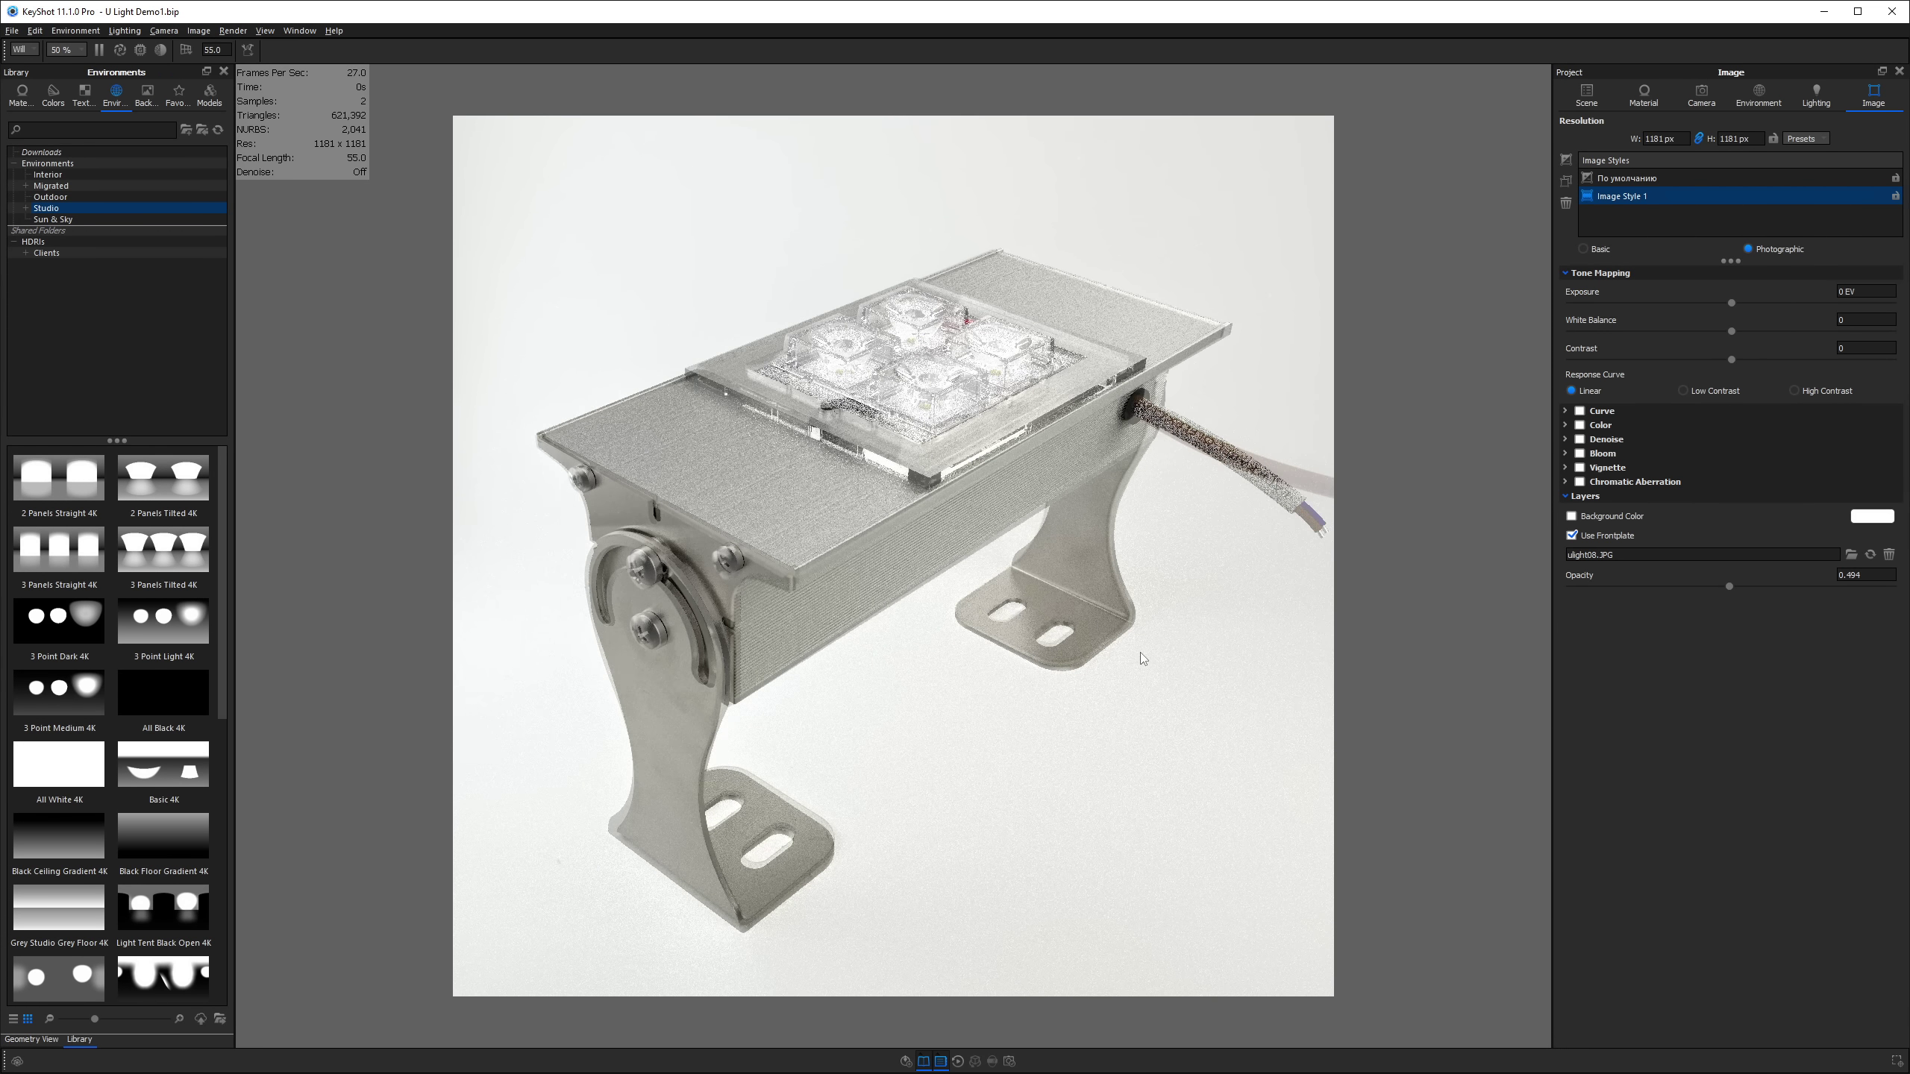
drag(1142, 659, 1143, 661)
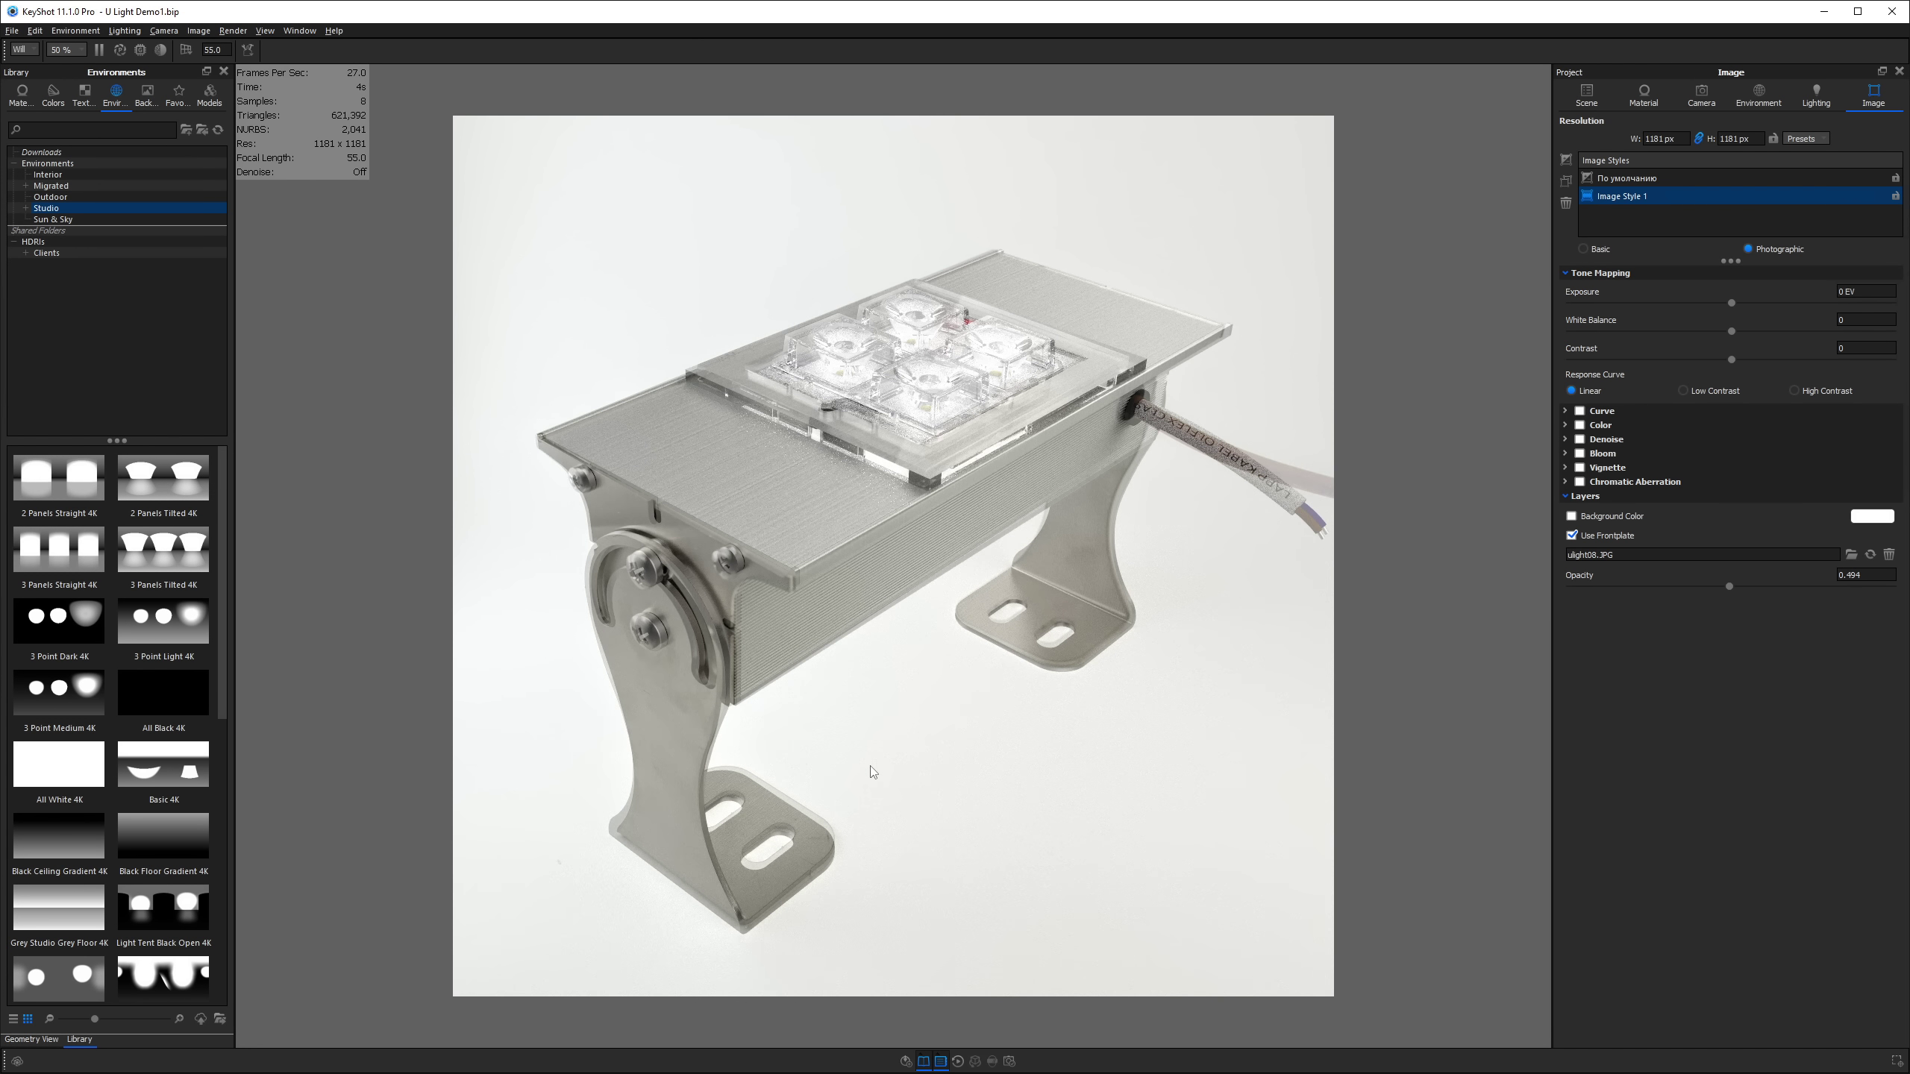
Turn off the frontplate and save the matched view to Camera 1.
click(1571, 535)
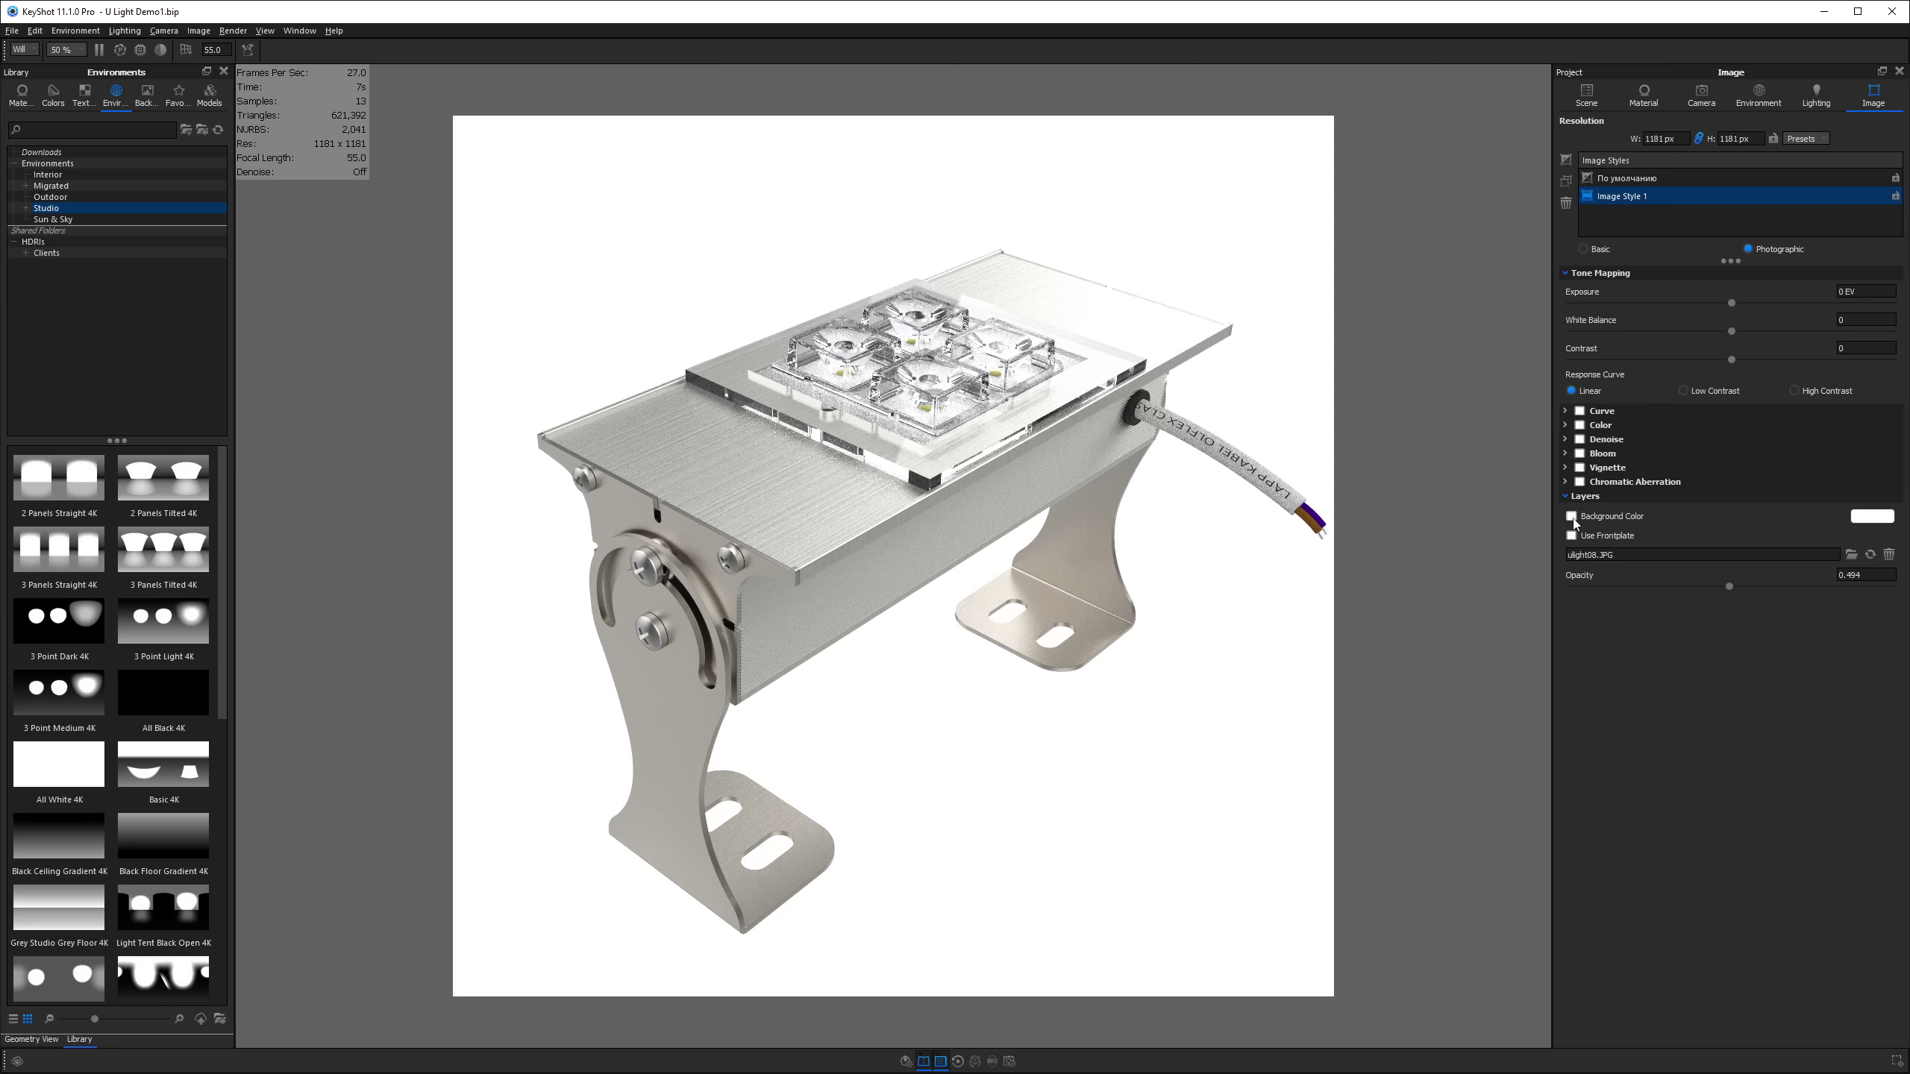
click(1702, 97)
click(1643, 150)
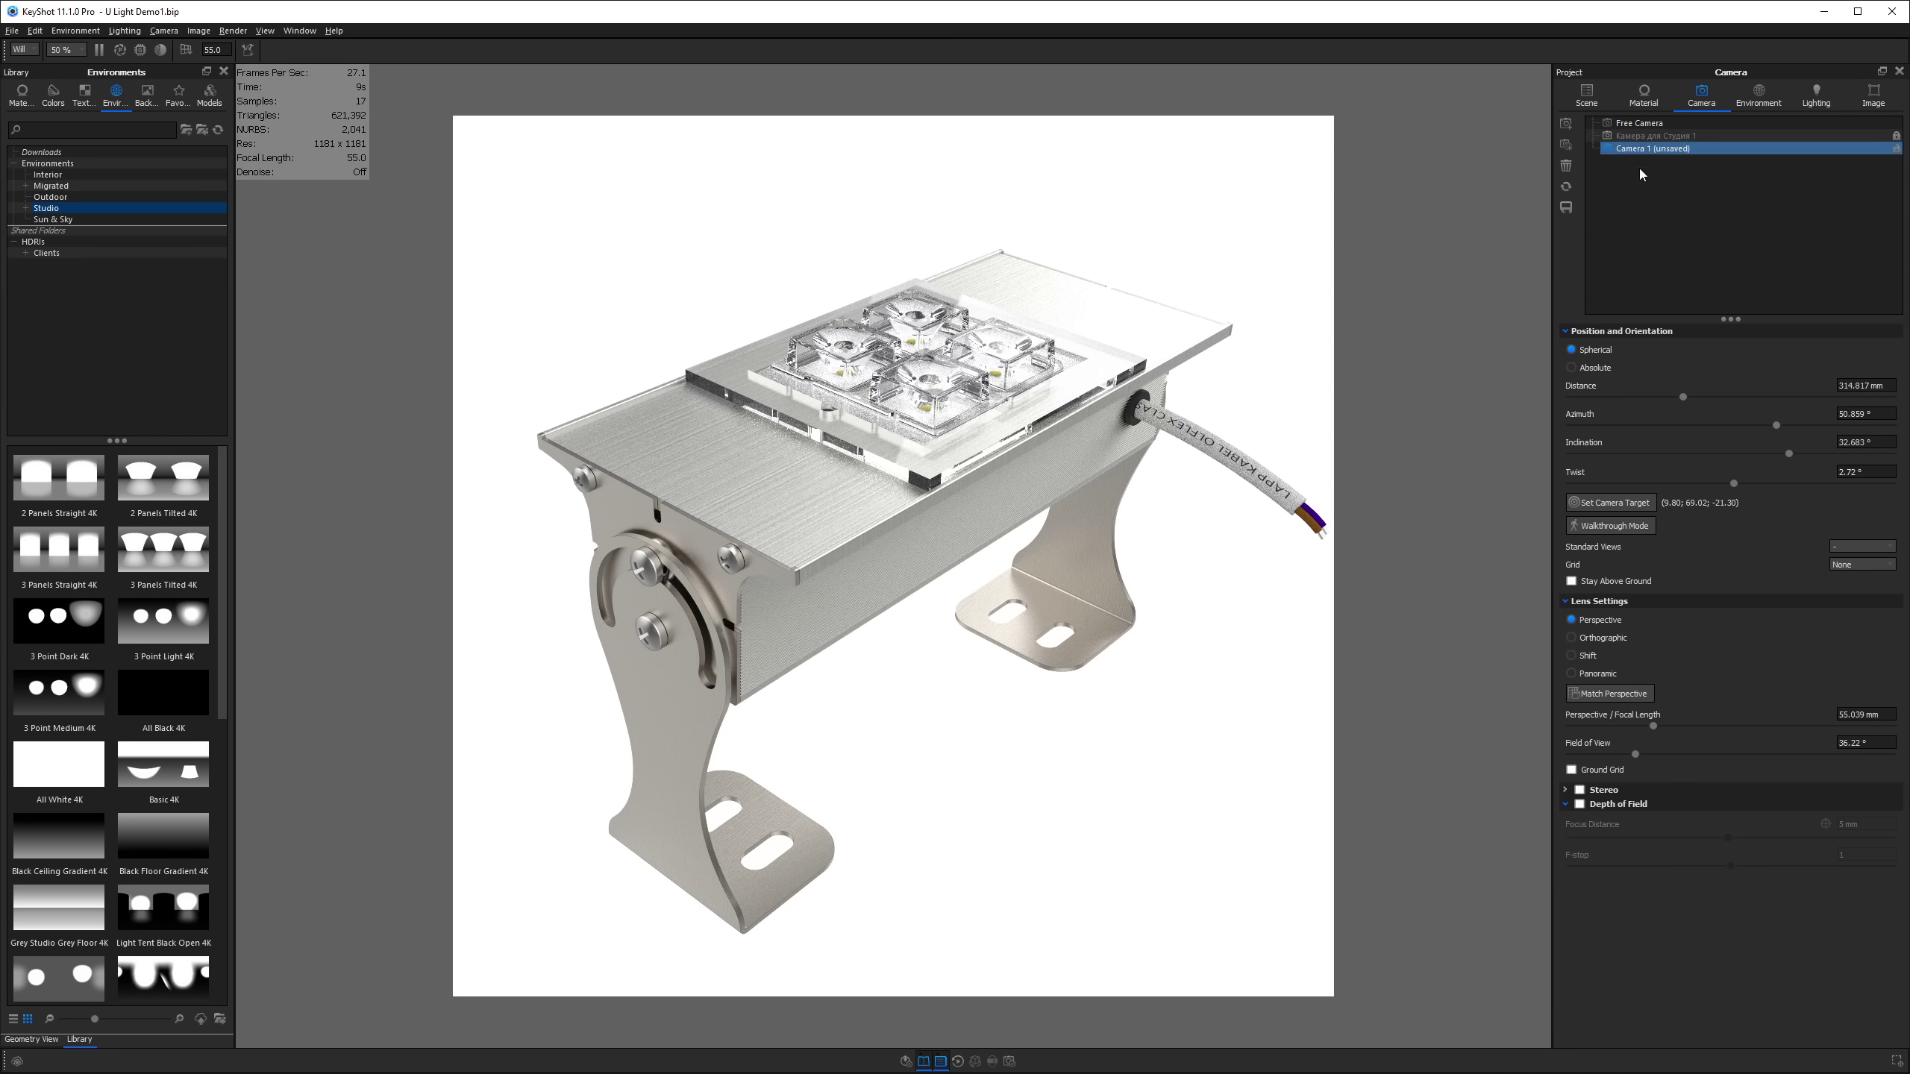
click(1566, 208)
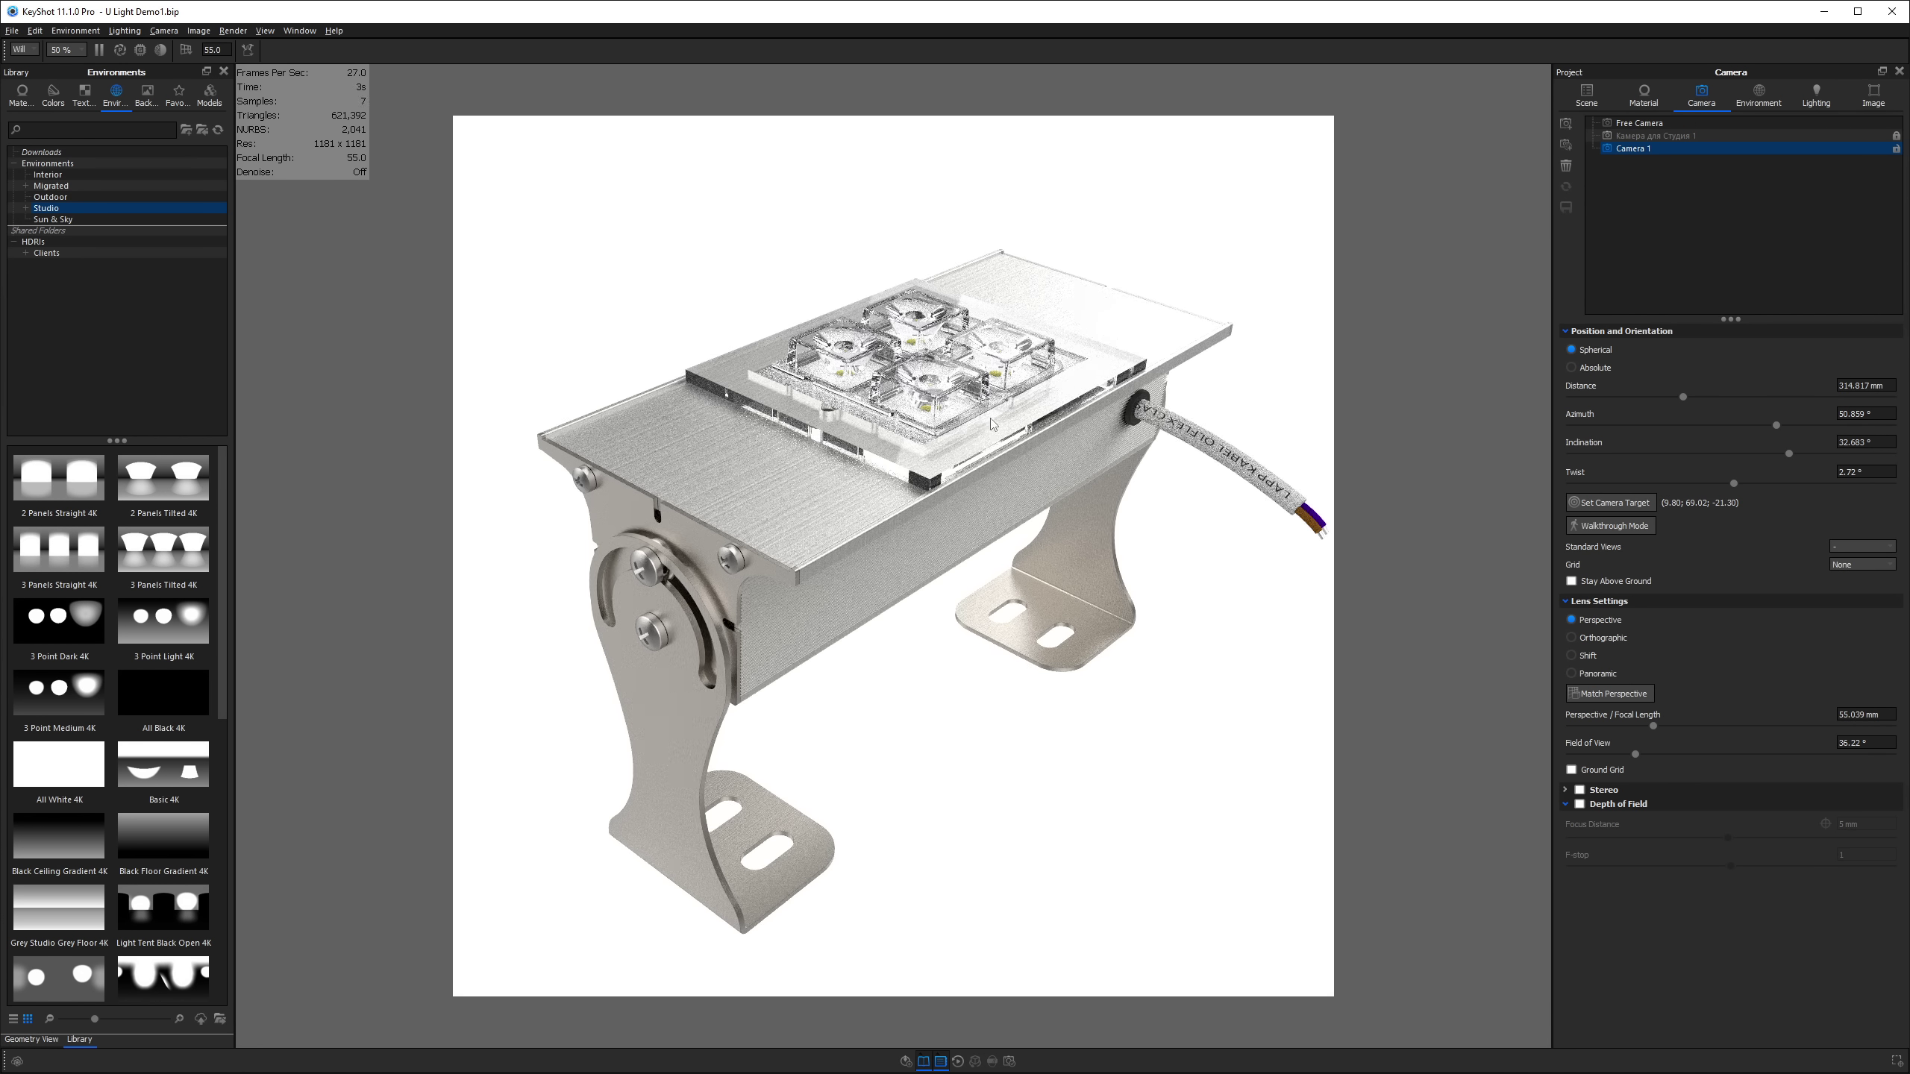
Restore the frontplate opacity to 1 to check the reference photo, and leave the frontplate turned off.
click(1869, 101)
click(1571, 535)
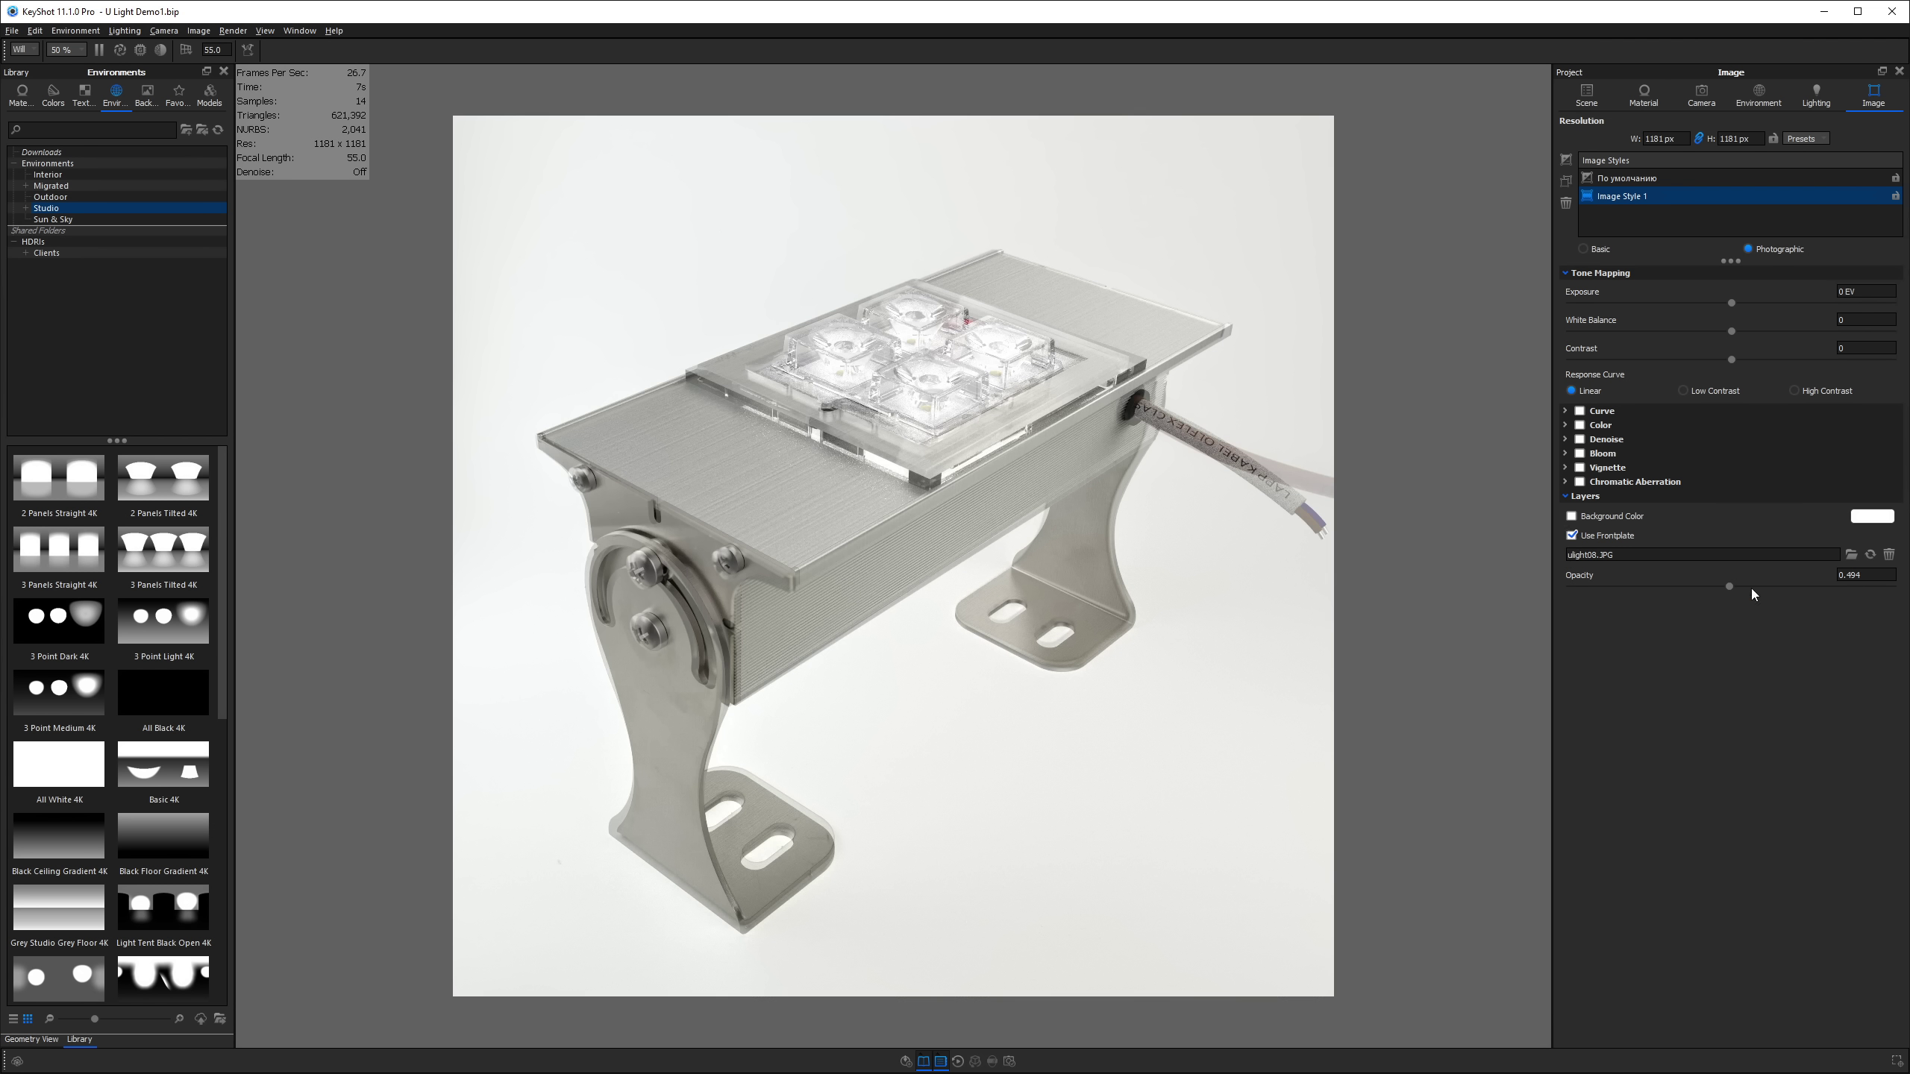
drag(1731, 588, 1892, 586)
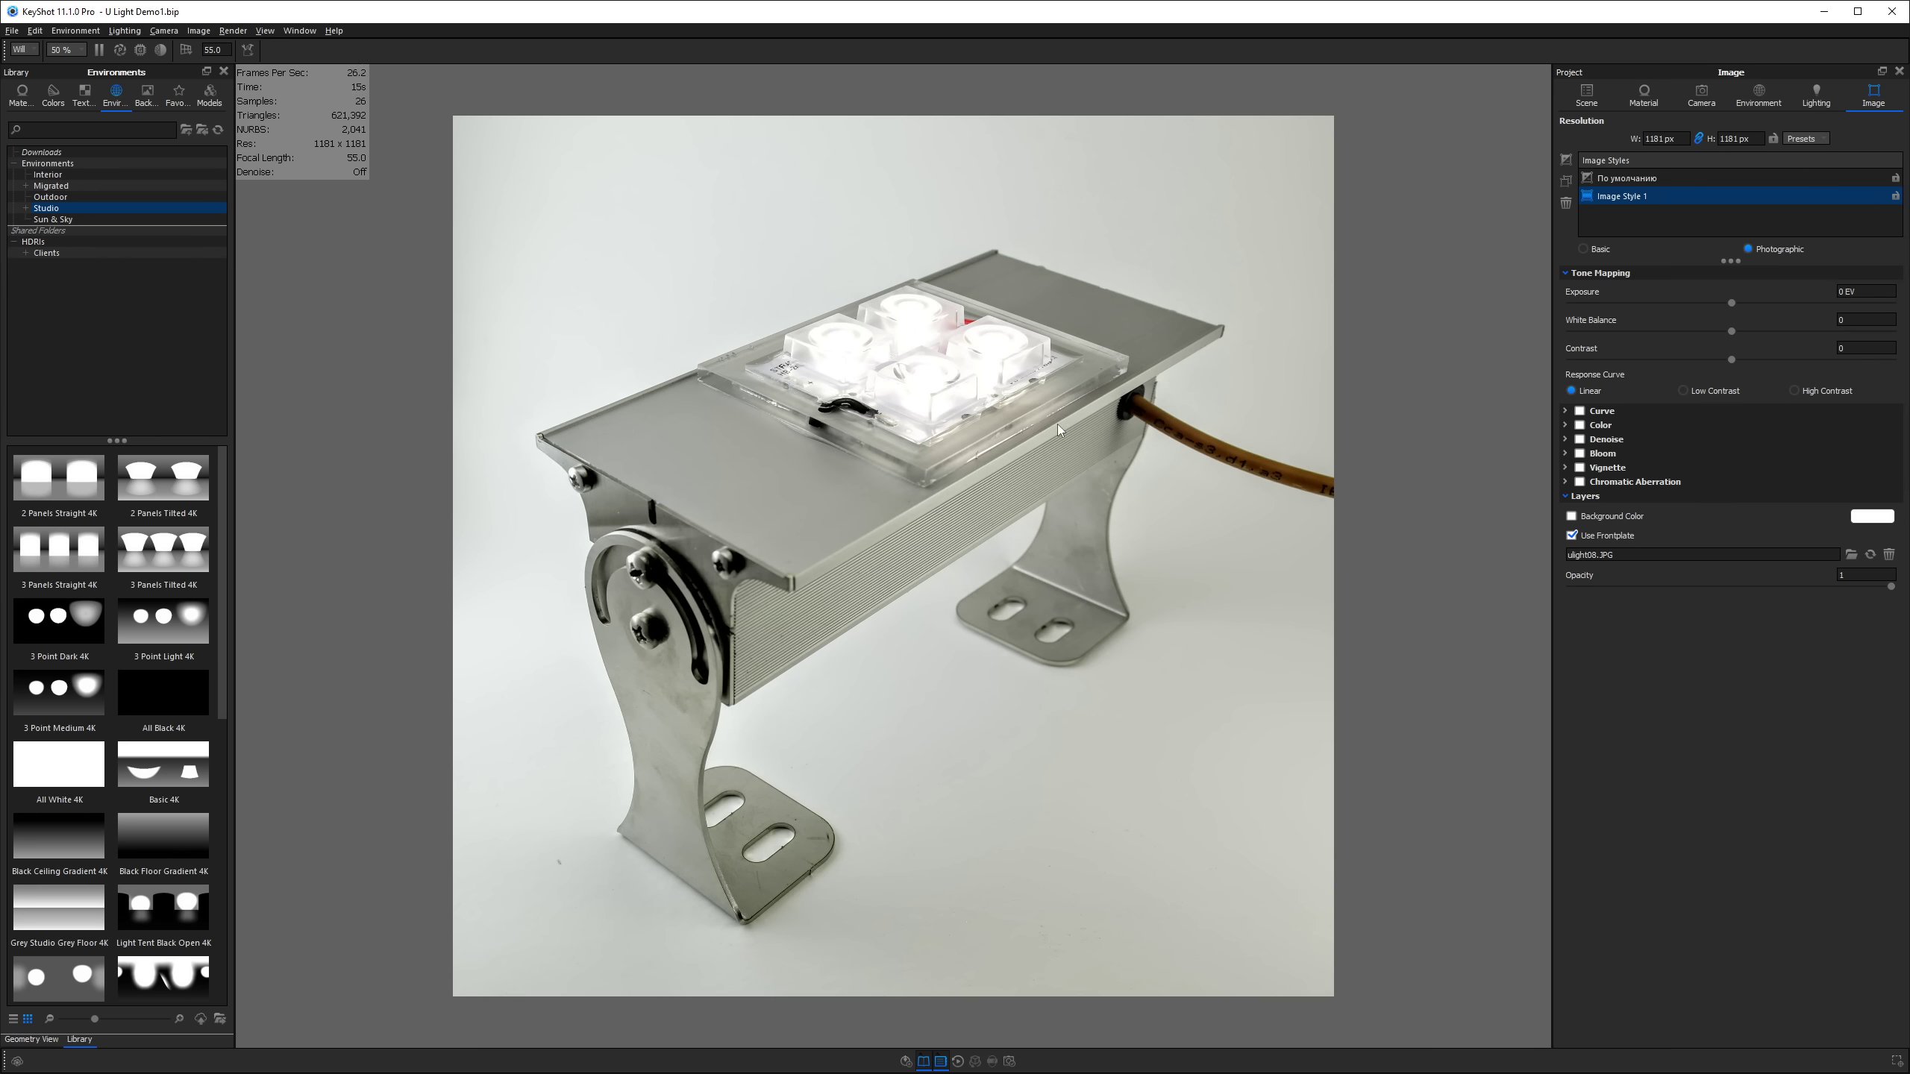
click(1705, 97)
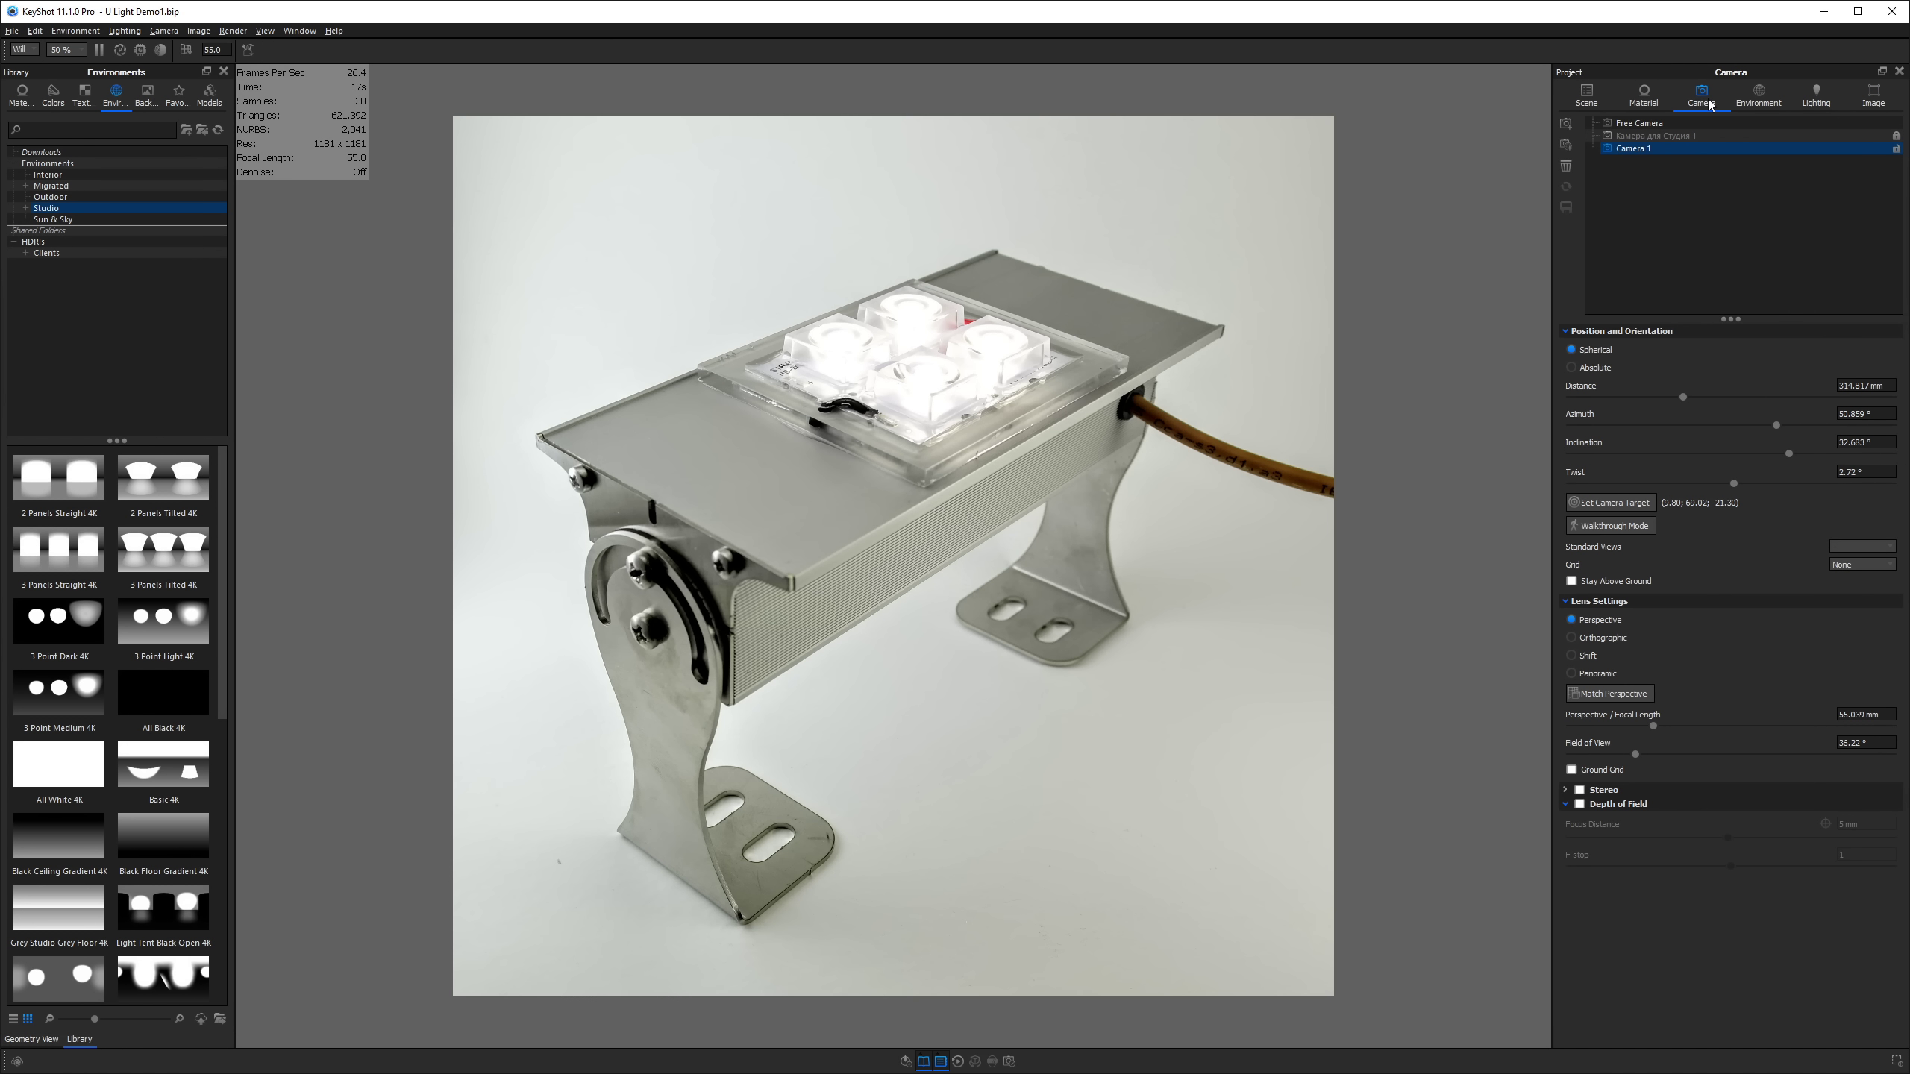
click(1873, 96)
click(1571, 535)
Enable depth of field on Camera 1 and place the focal point on the LED lens nearest the camera.
click(1698, 98)
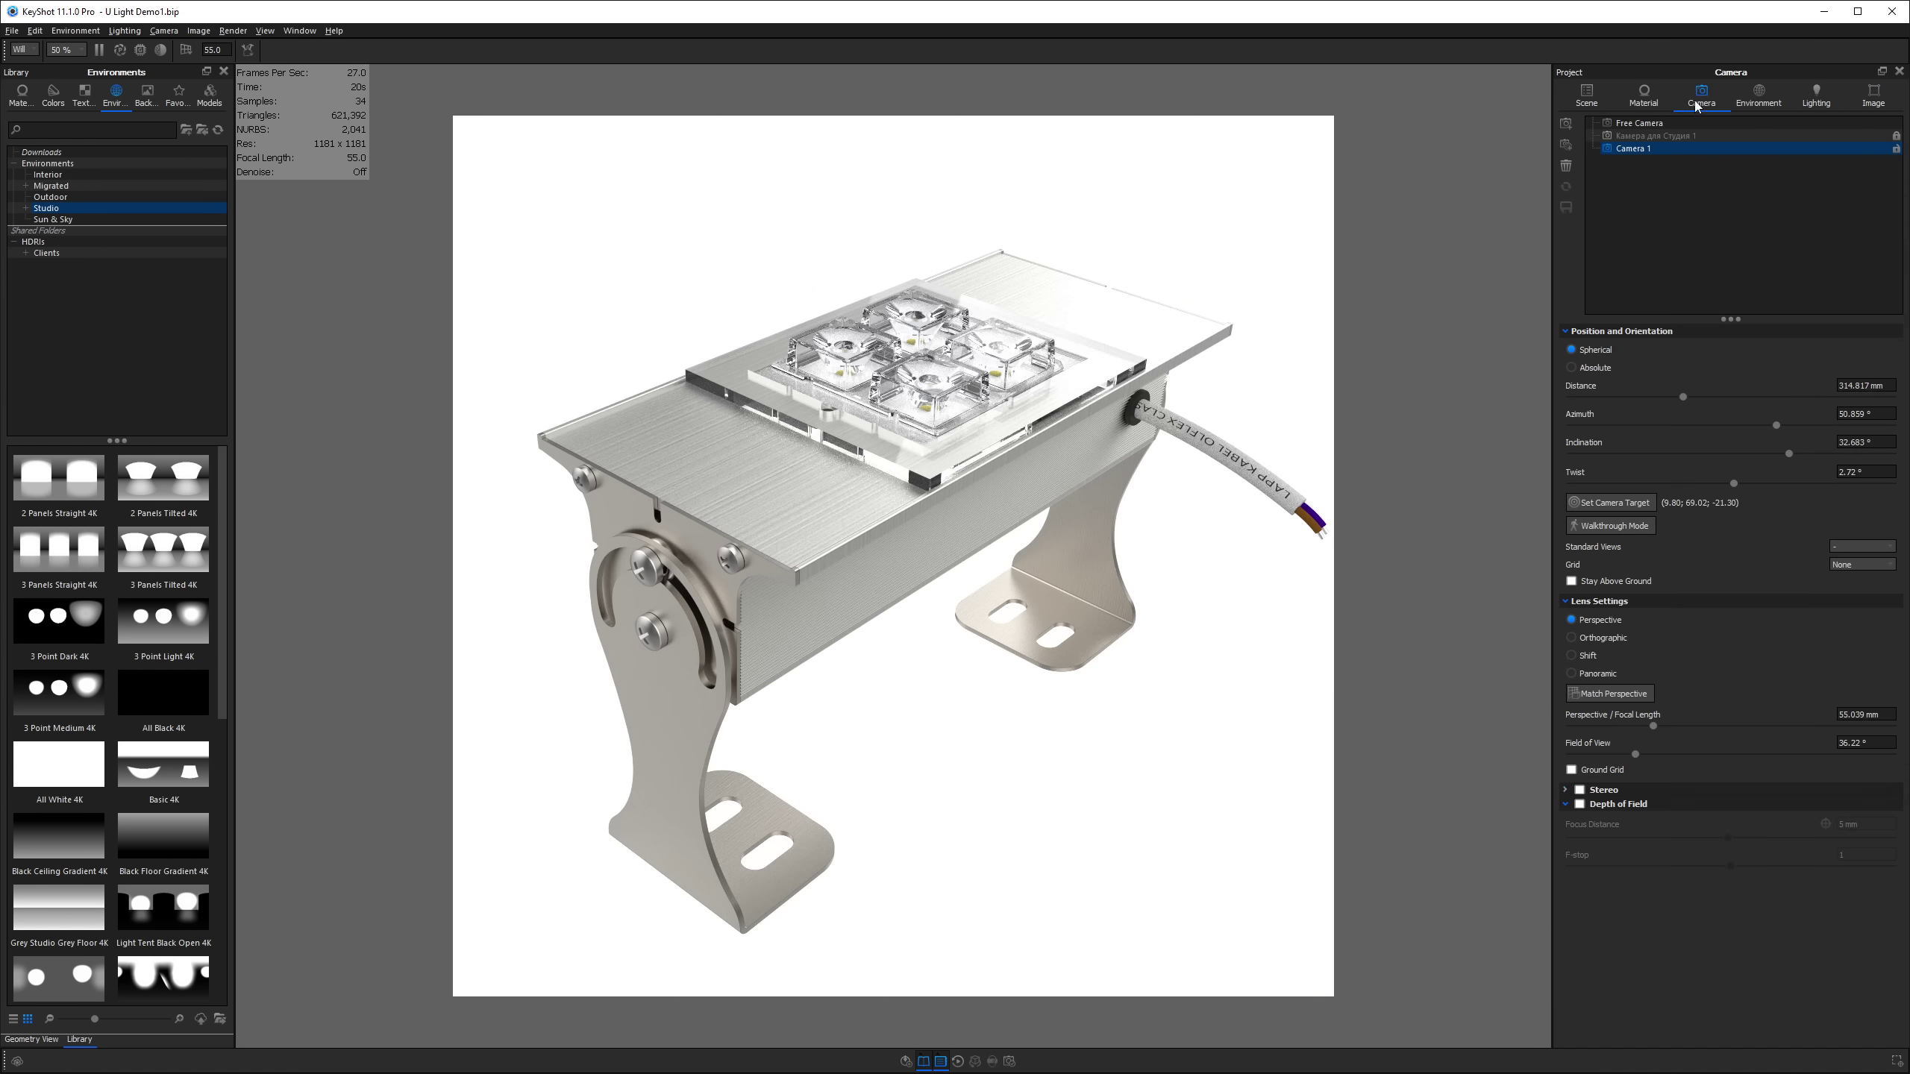
click(1580, 803)
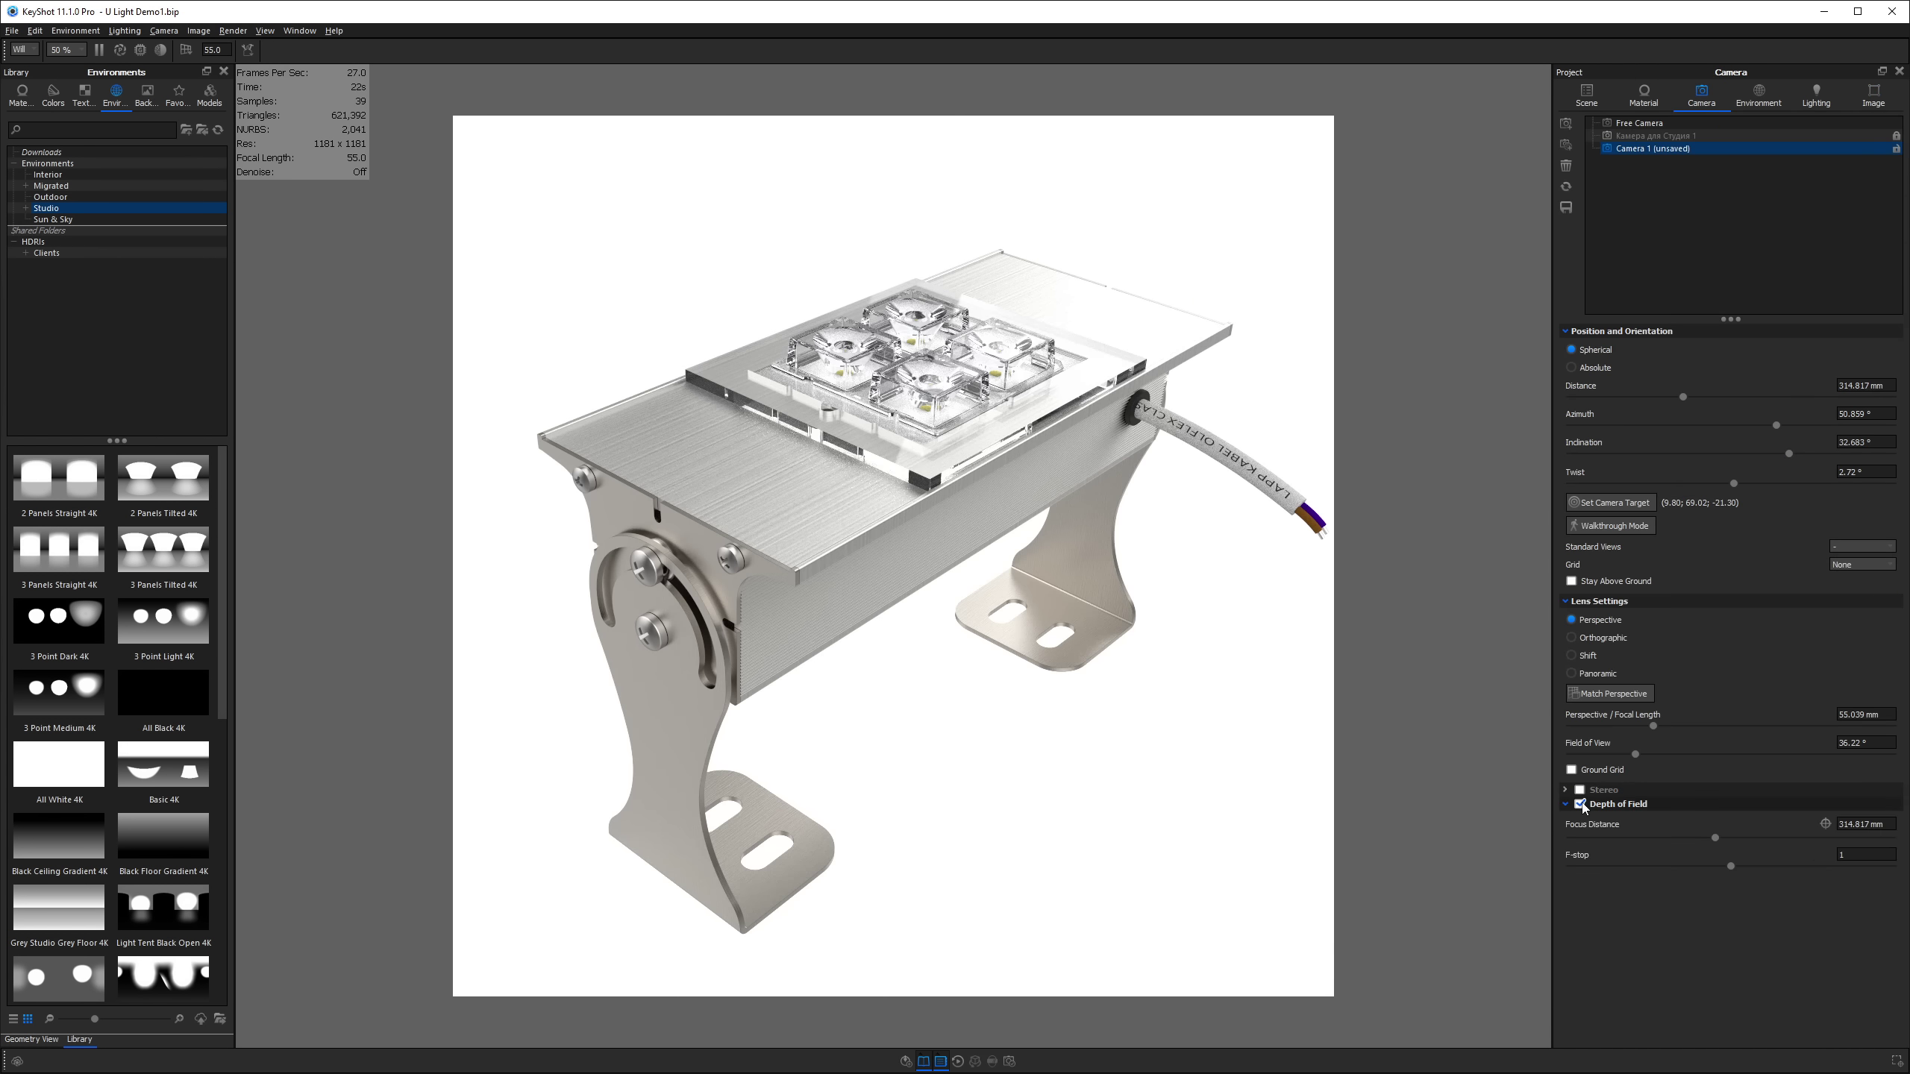
click(1826, 824)
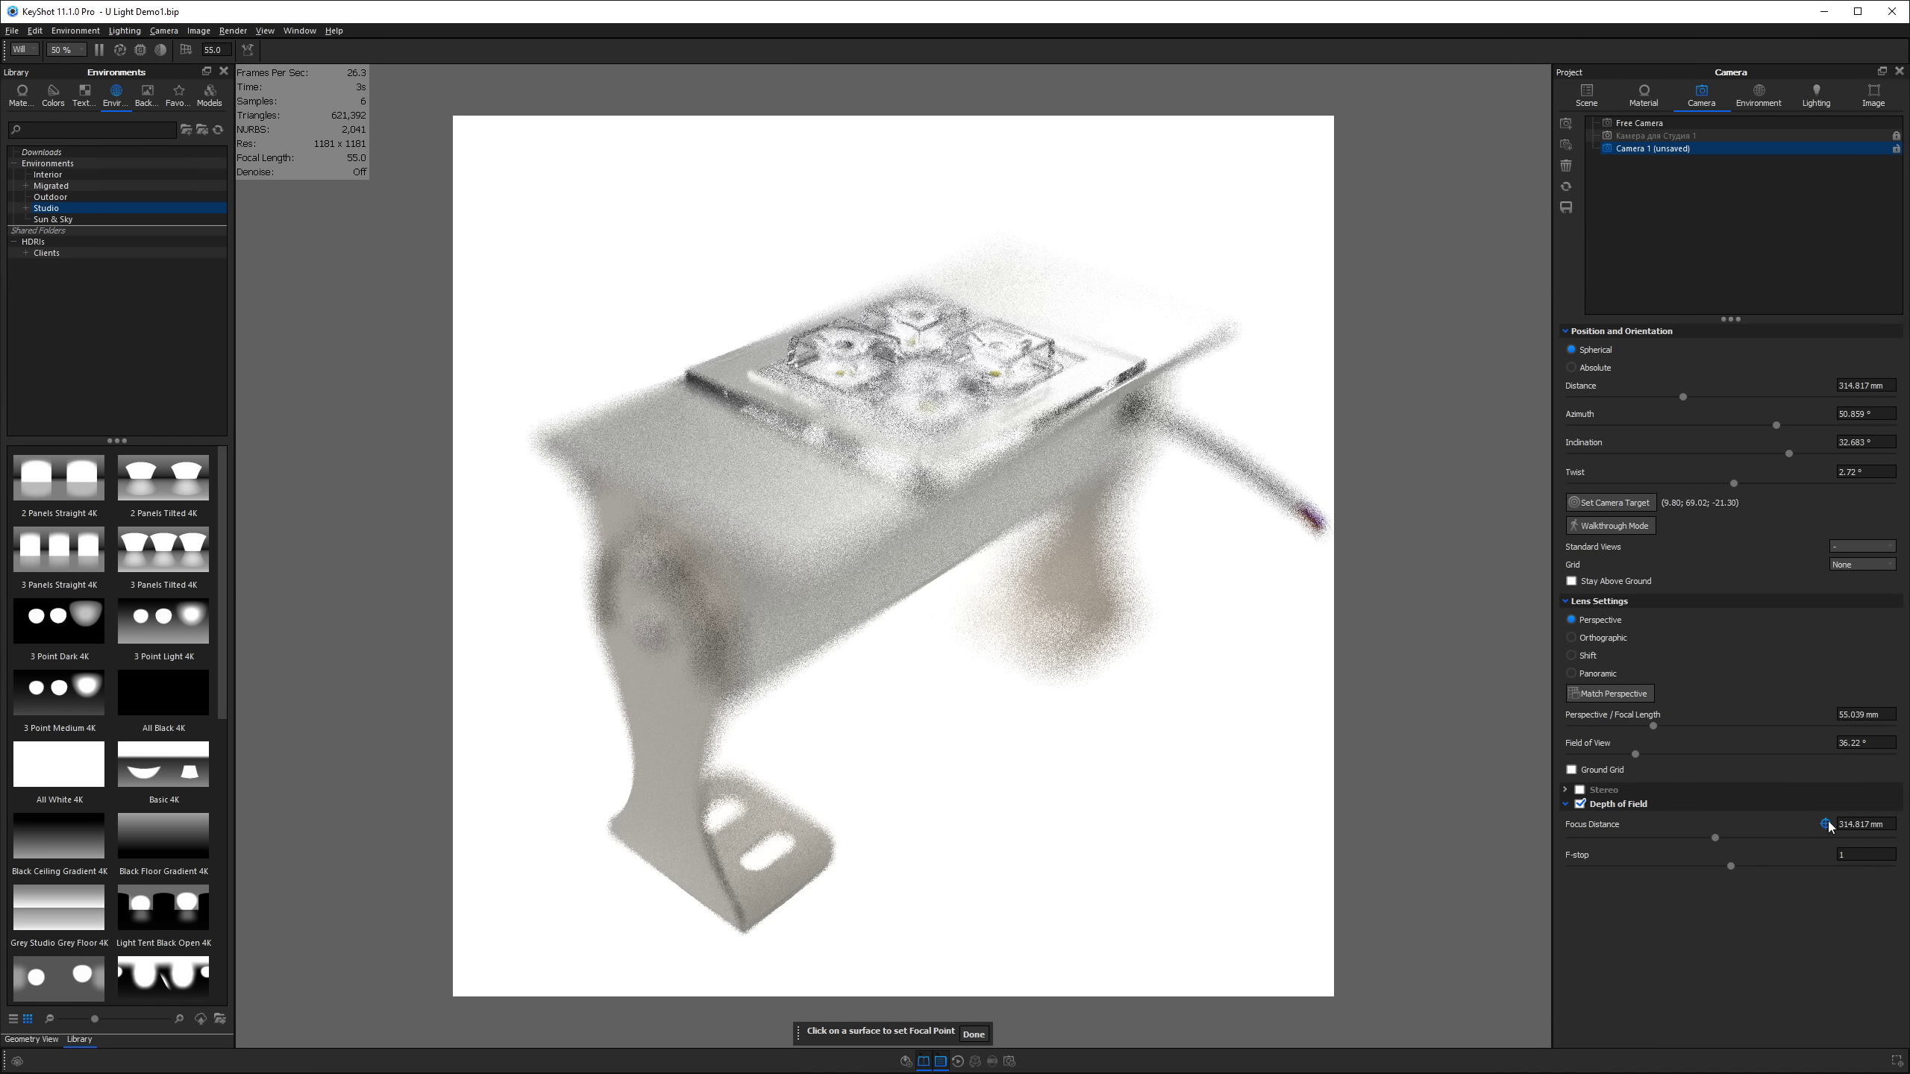
click(933, 408)
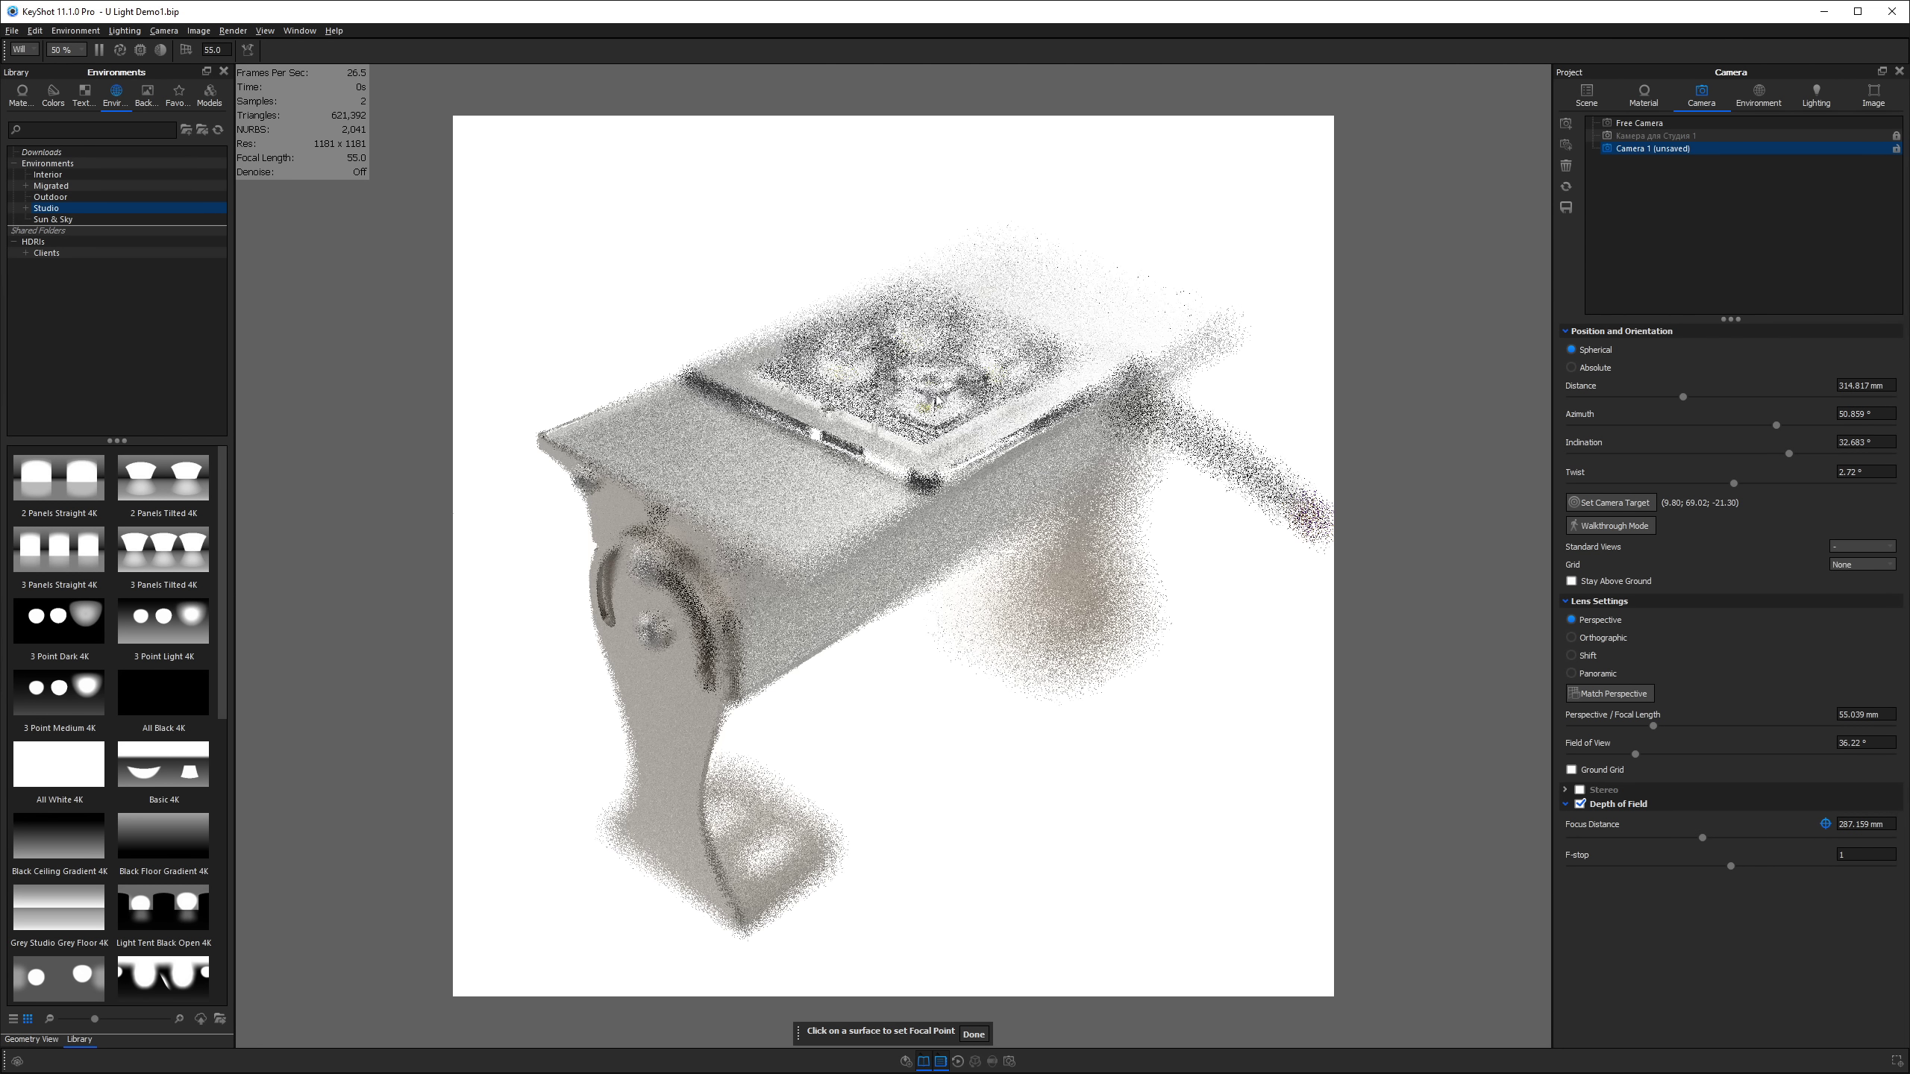
click(973, 1034)
Set the depth of field f-stop to 25 and save Camera 1.
drag(1732, 867, 1862, 867)
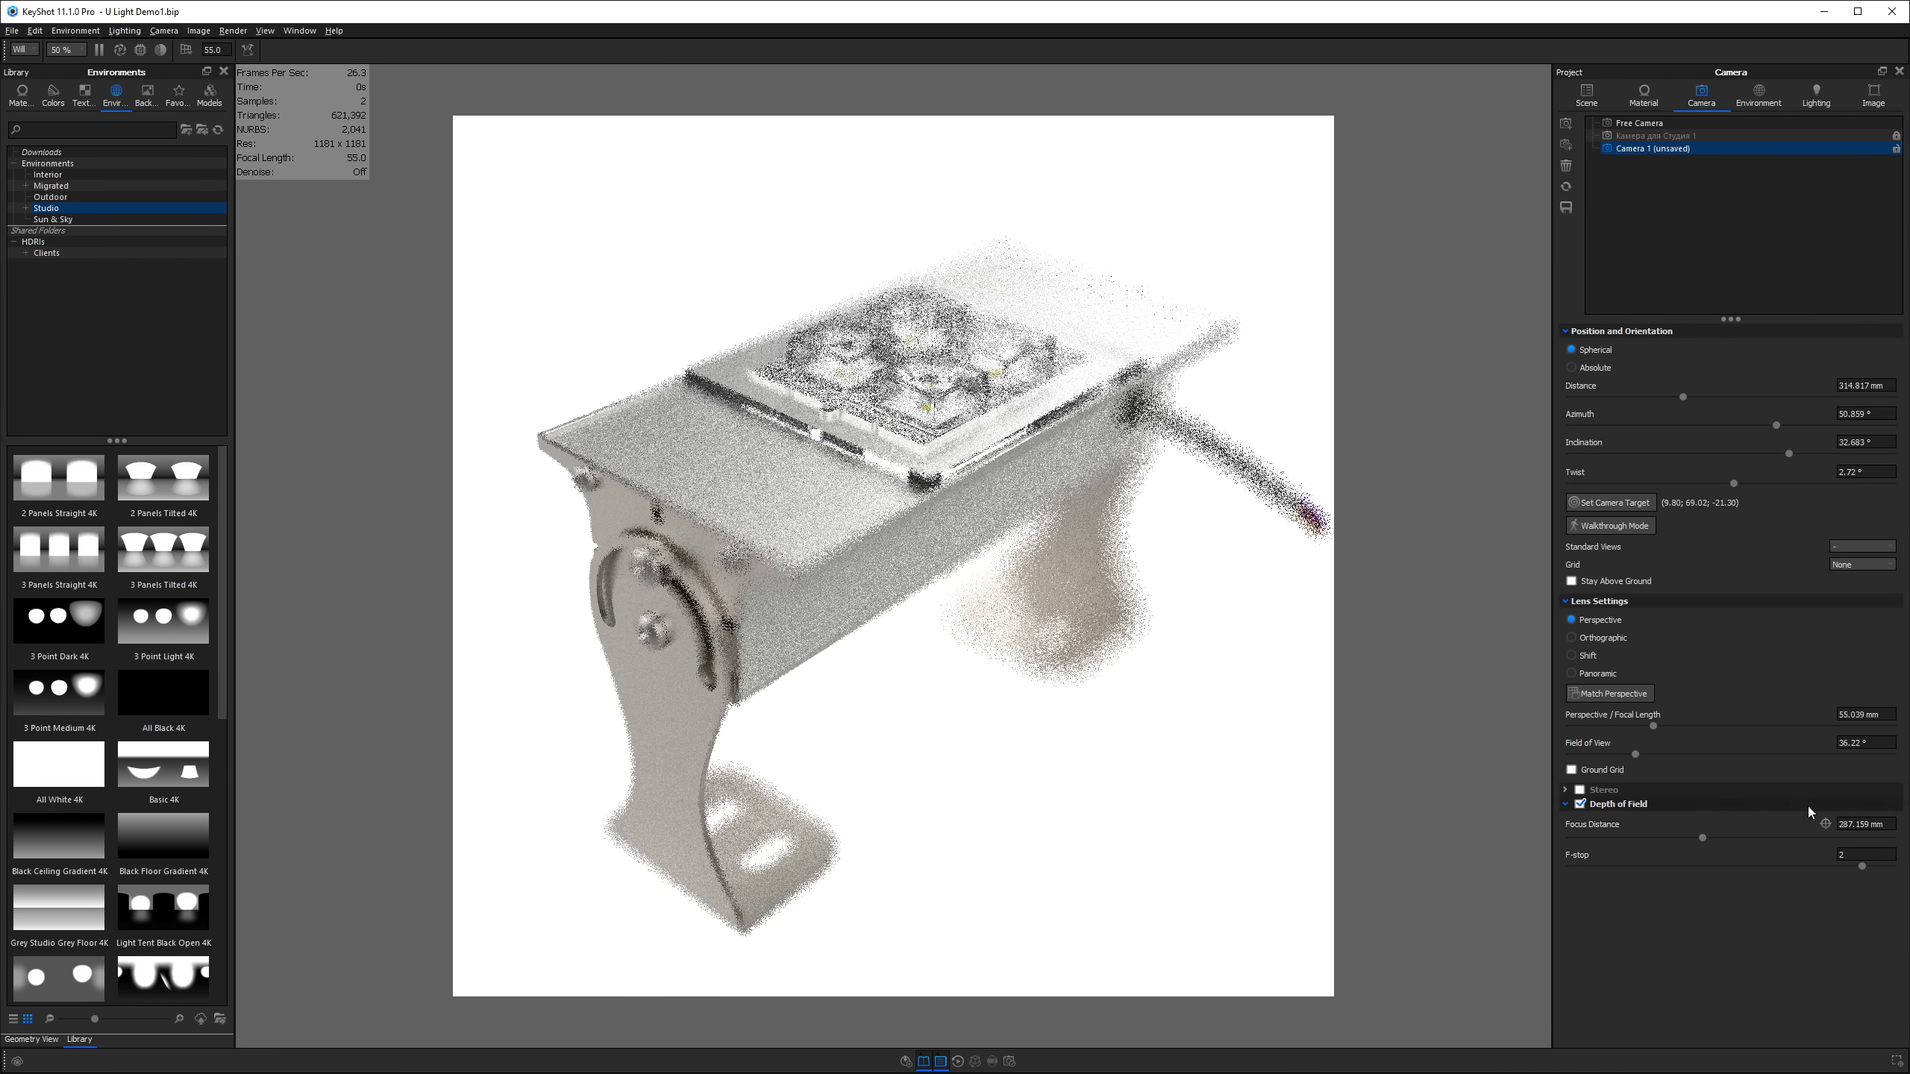
double_click(1840, 858)
text(1)
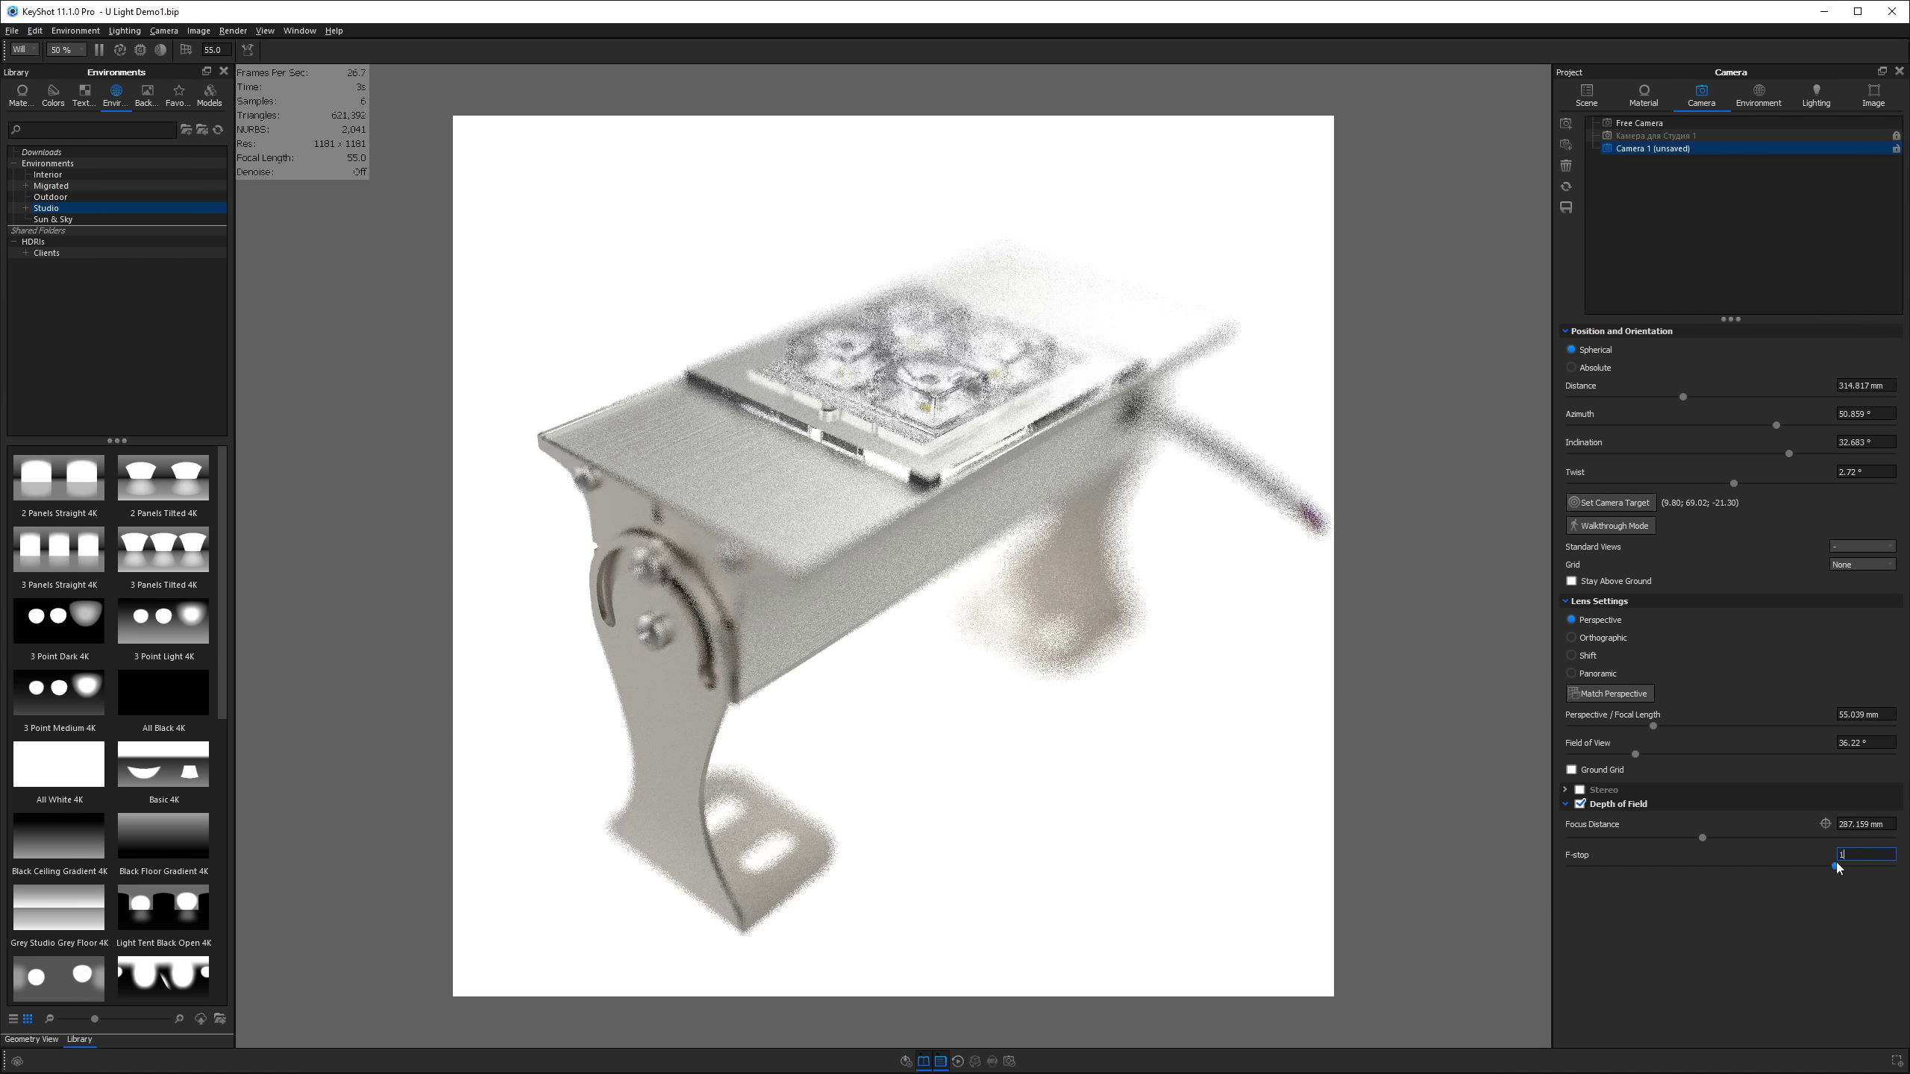
text(5)
key(Return)
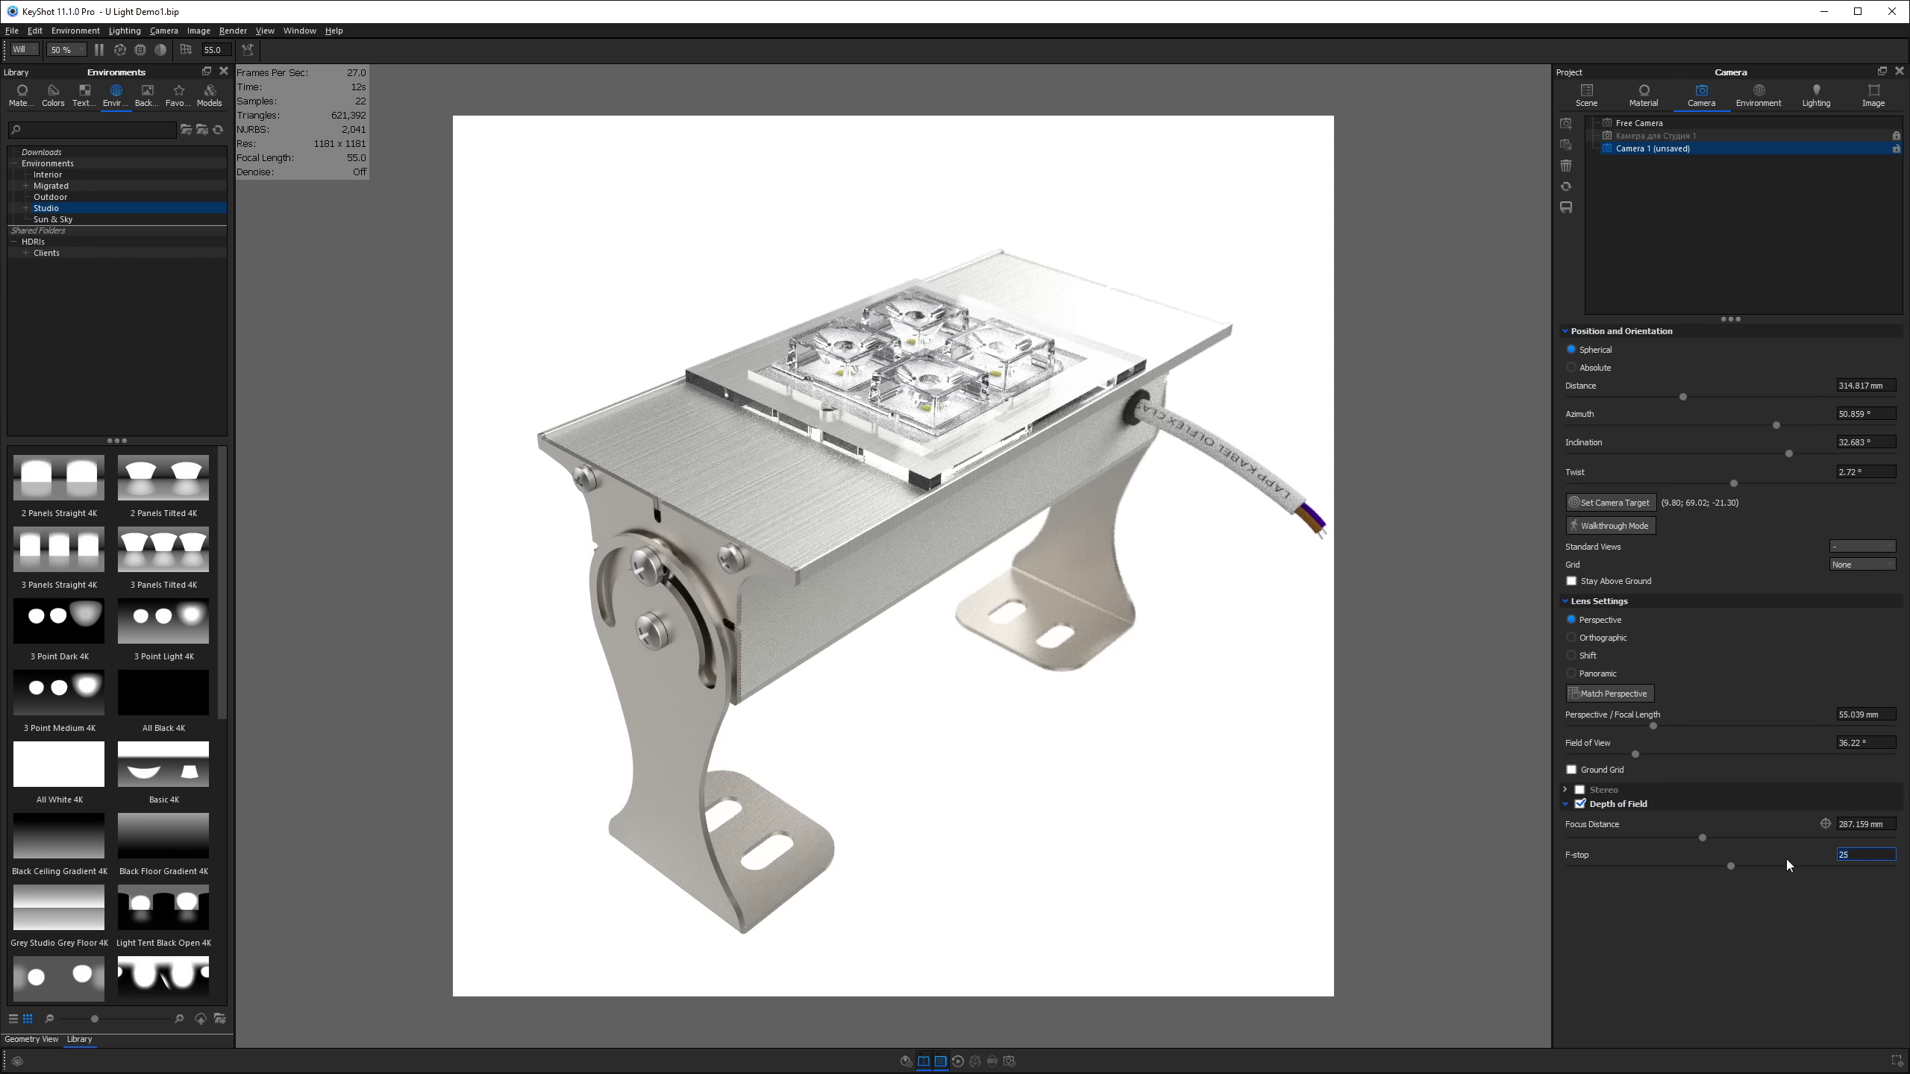
click(1567, 211)
Add a second camera with depth of field turned off, save it, and name it "No DoF".
click(1566, 124)
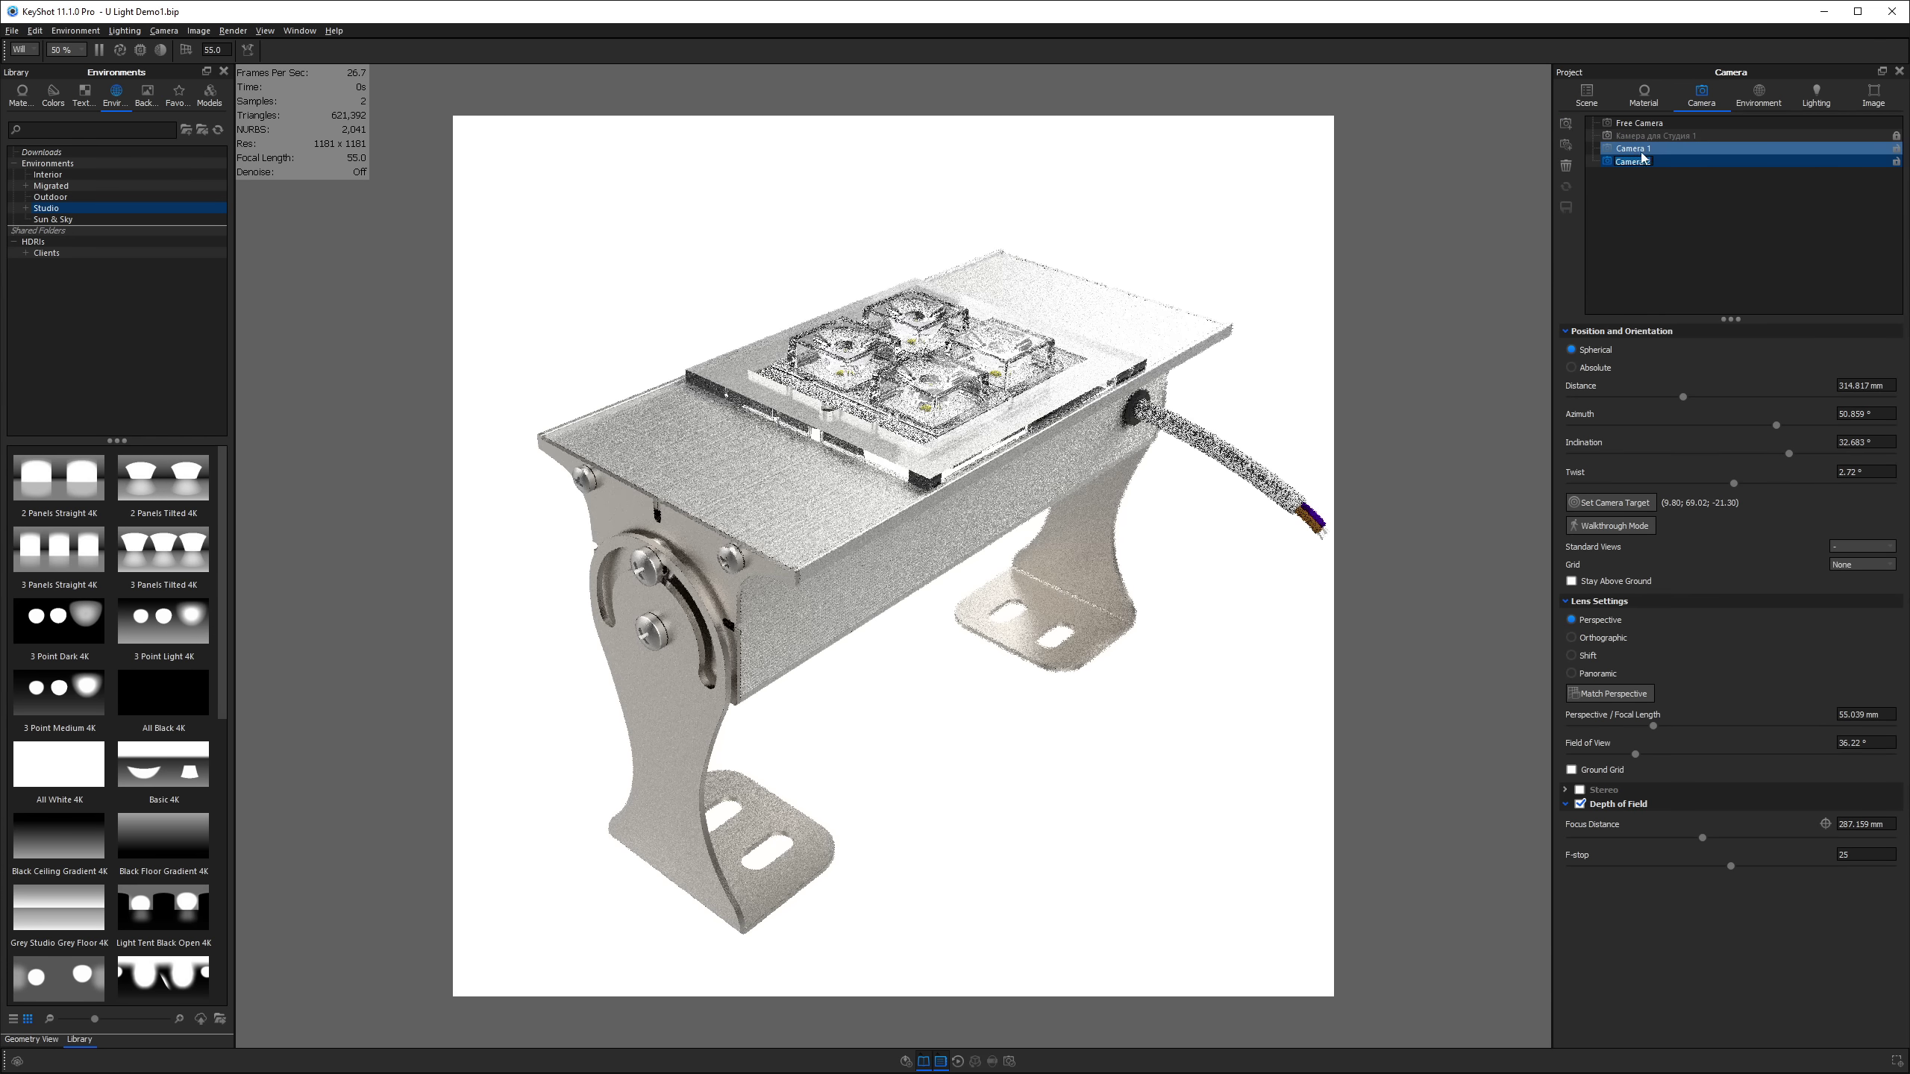
click(1579, 804)
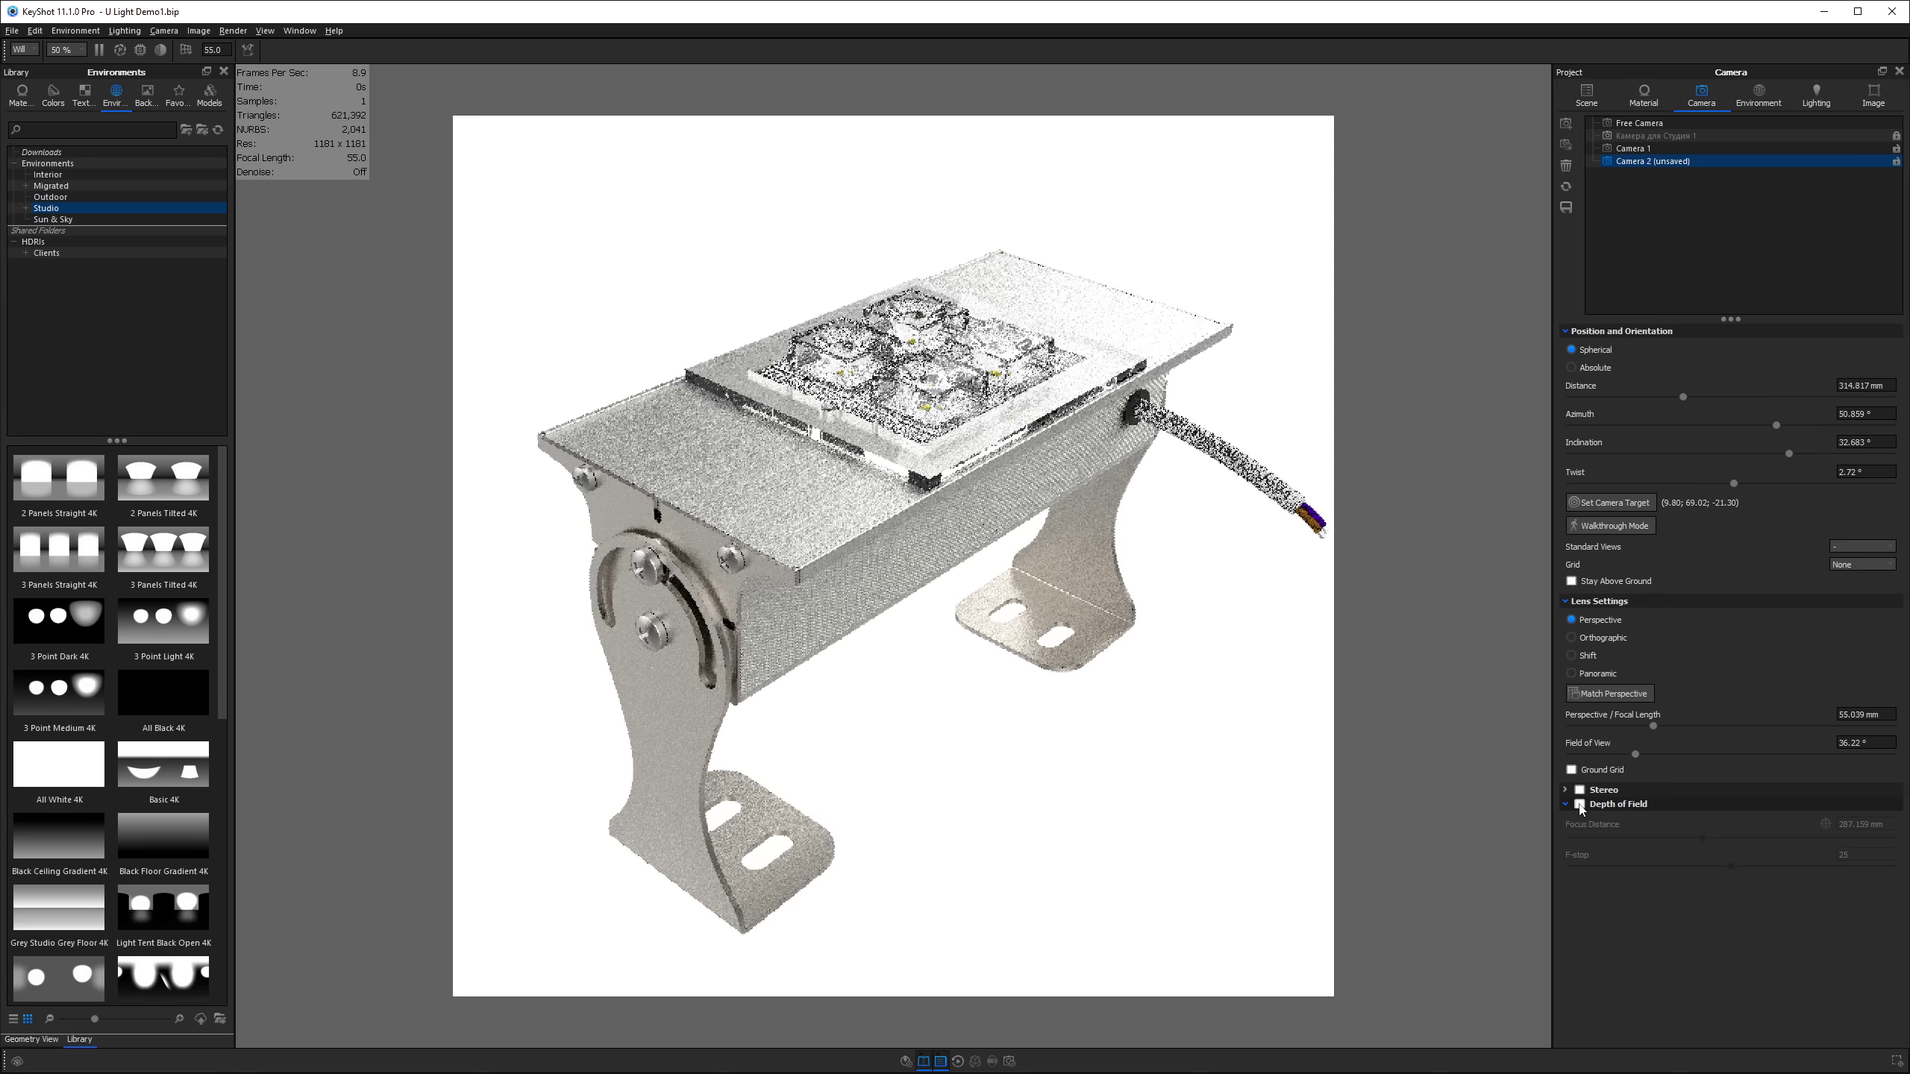
click(1566, 208)
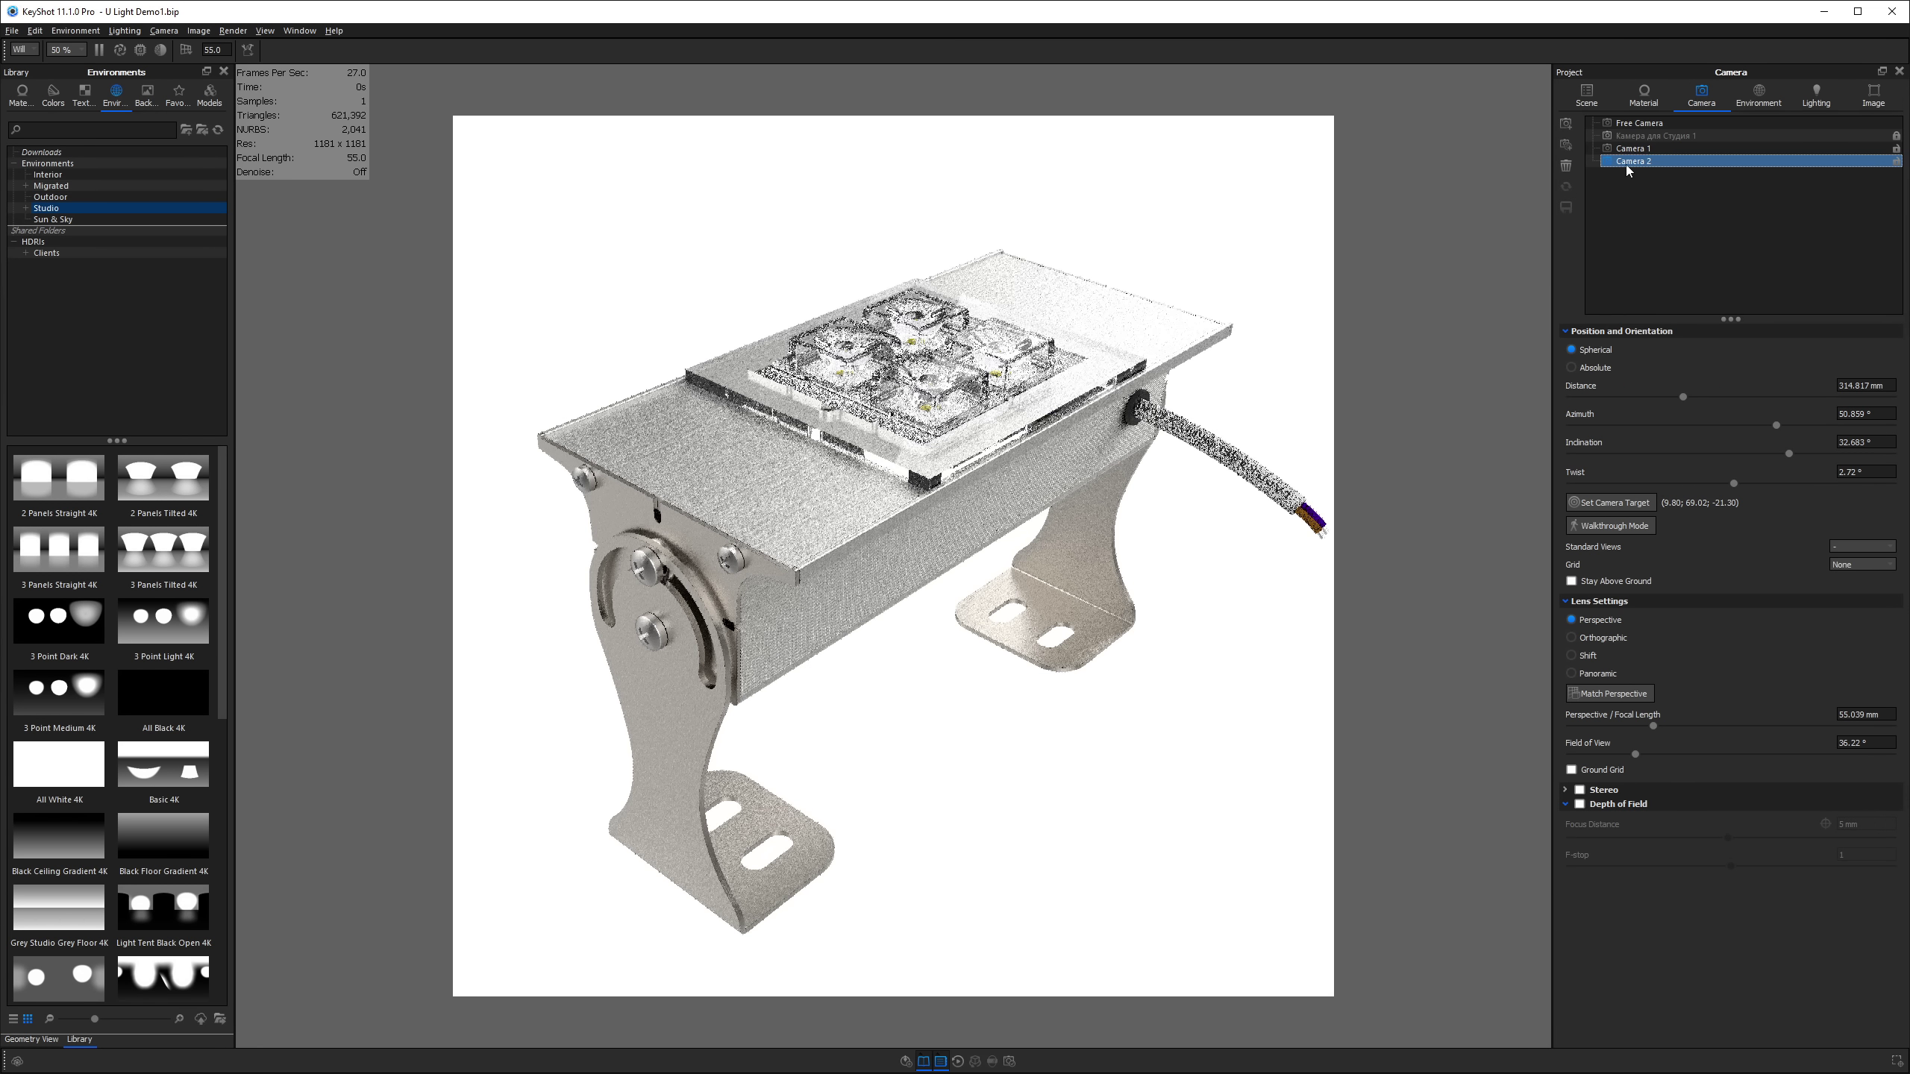
text(No D)
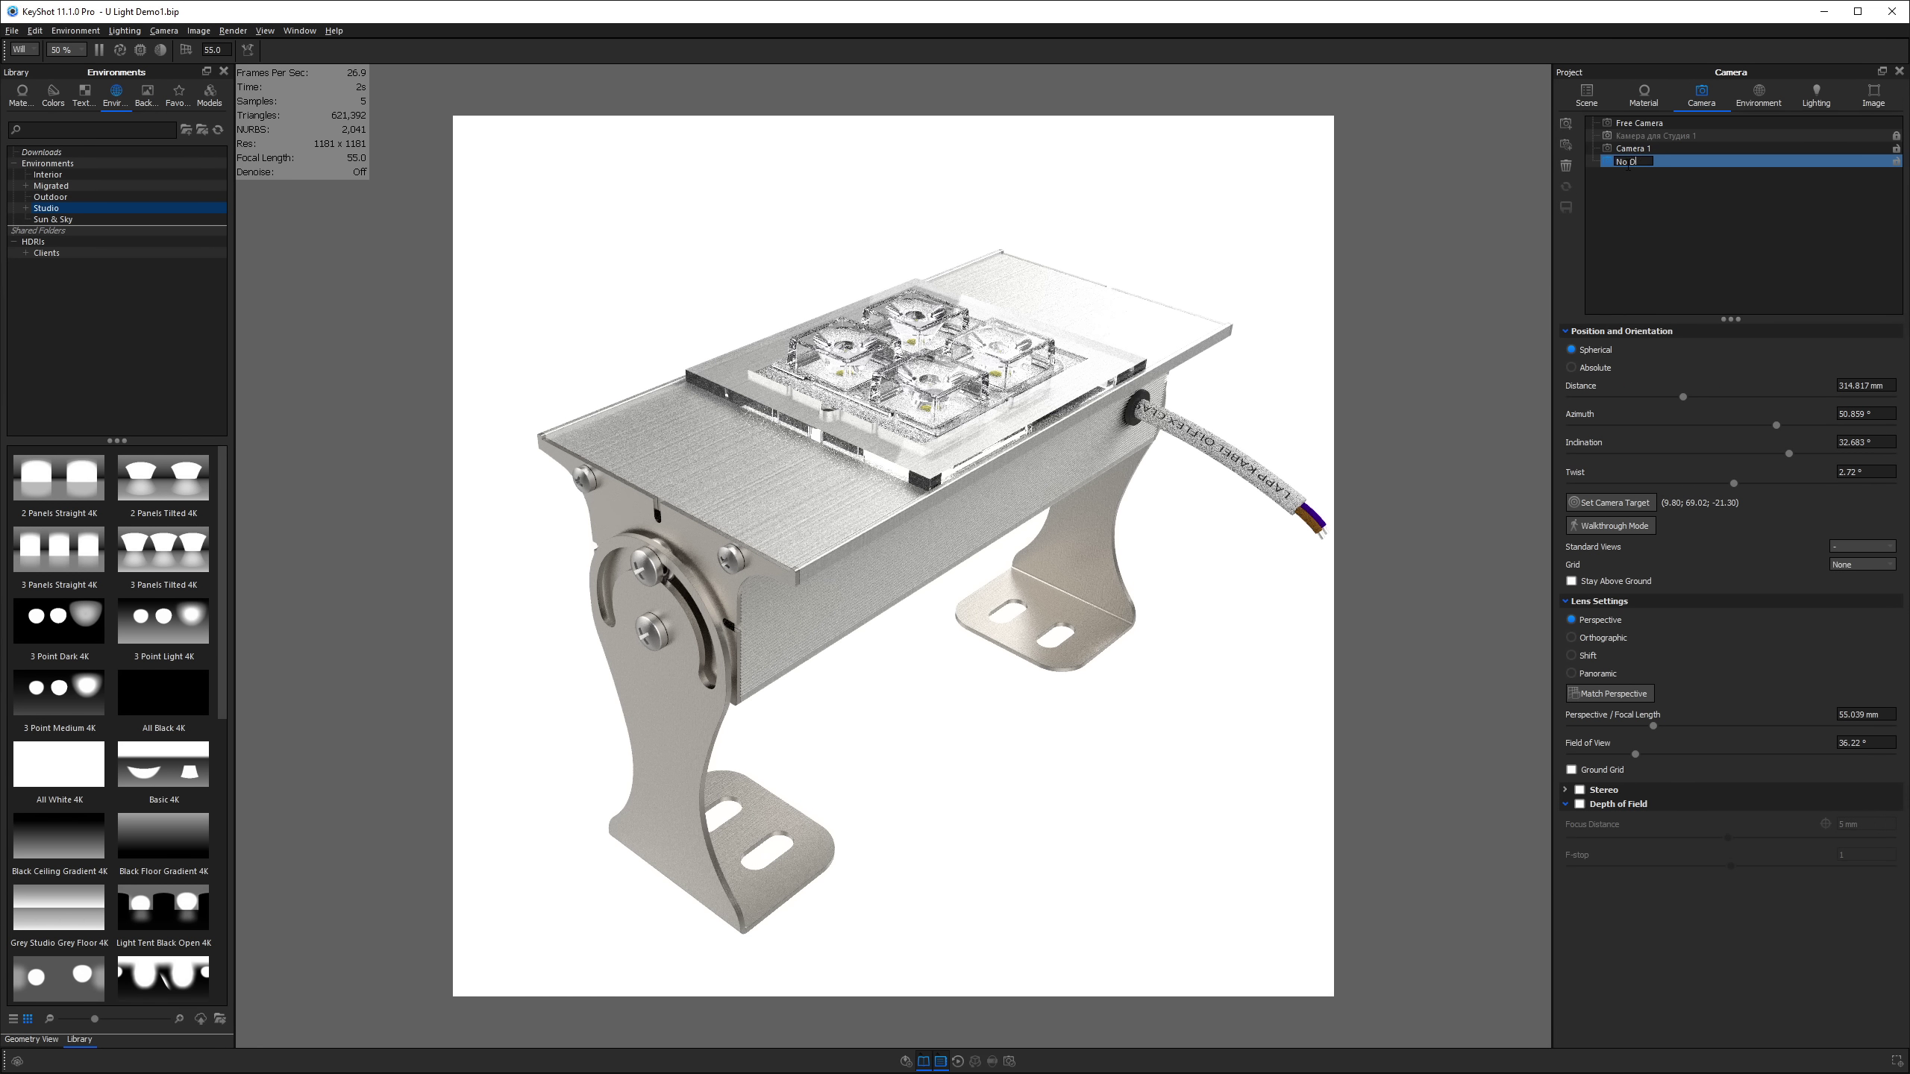
text(oF)
key(Return)
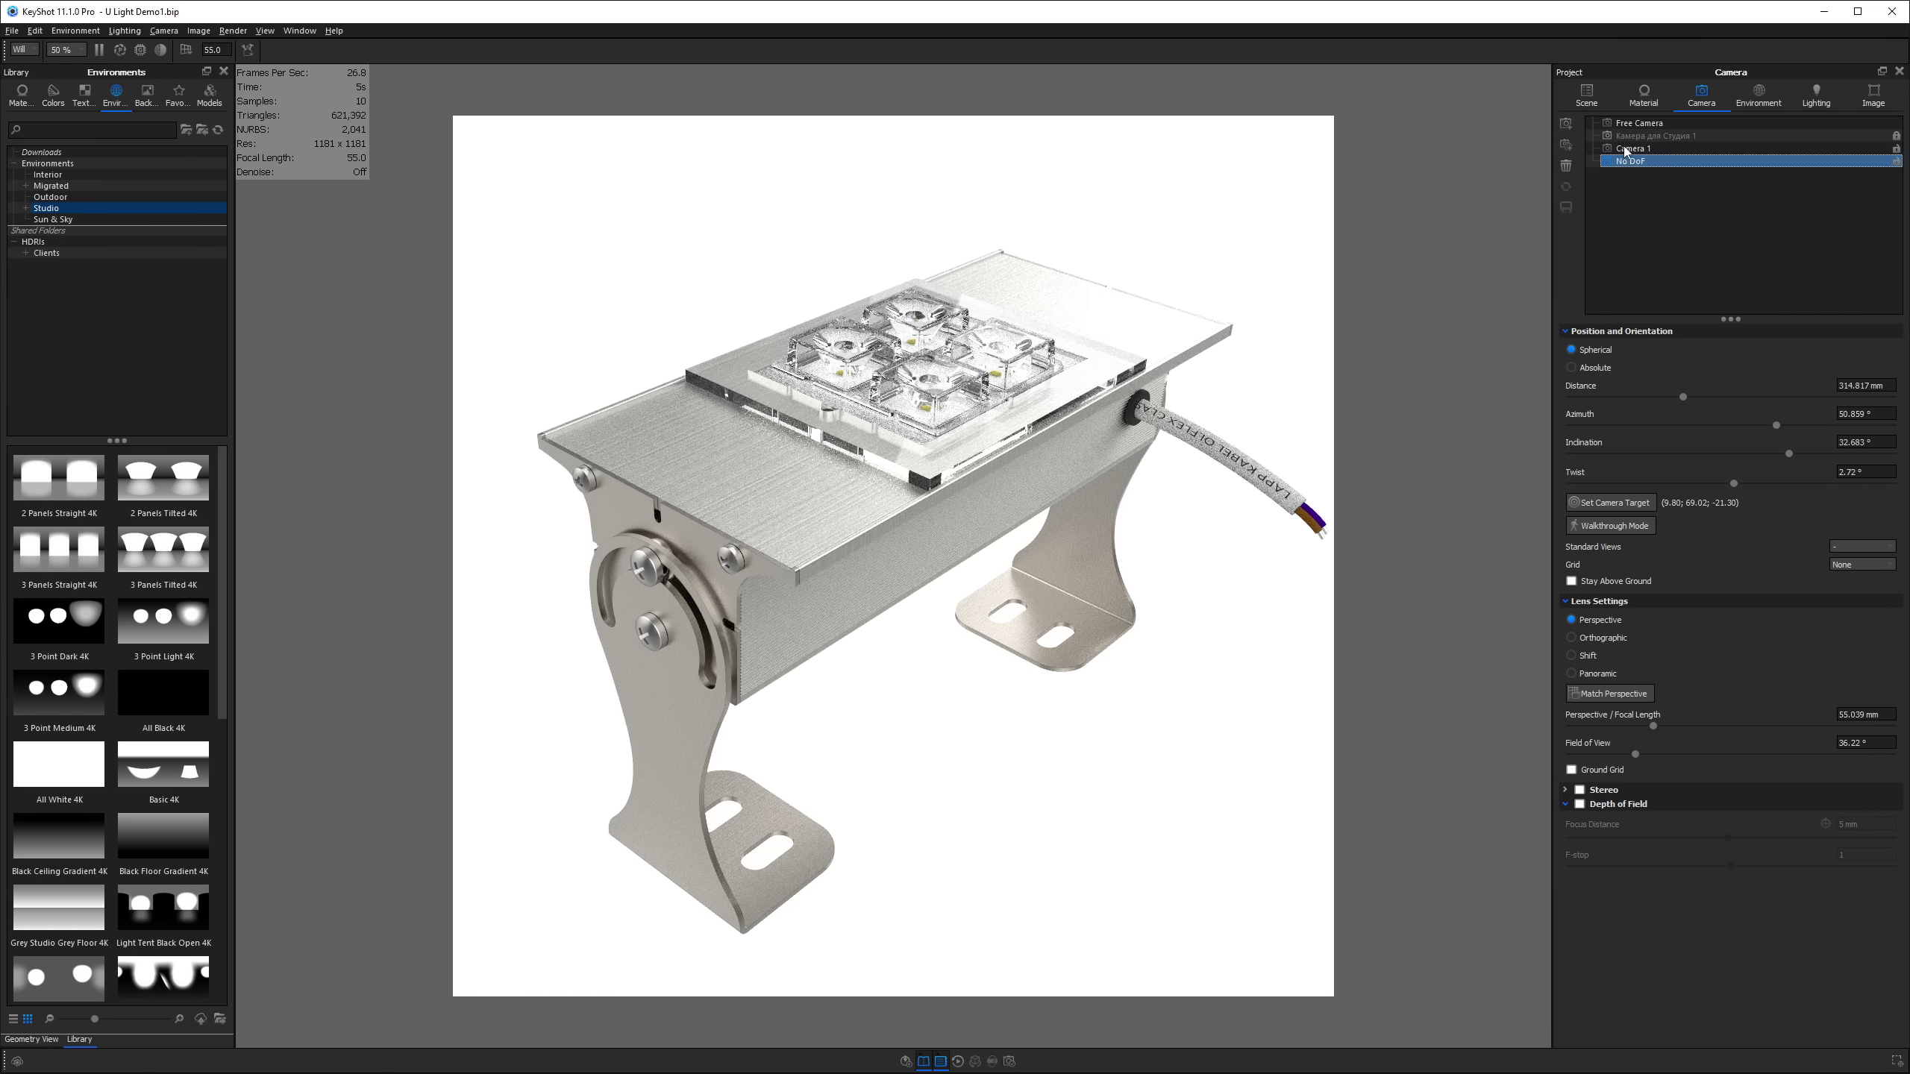
Rename Camera 1 to "DoF Render" and make No DoF the active camera.
double_click(1627, 149)
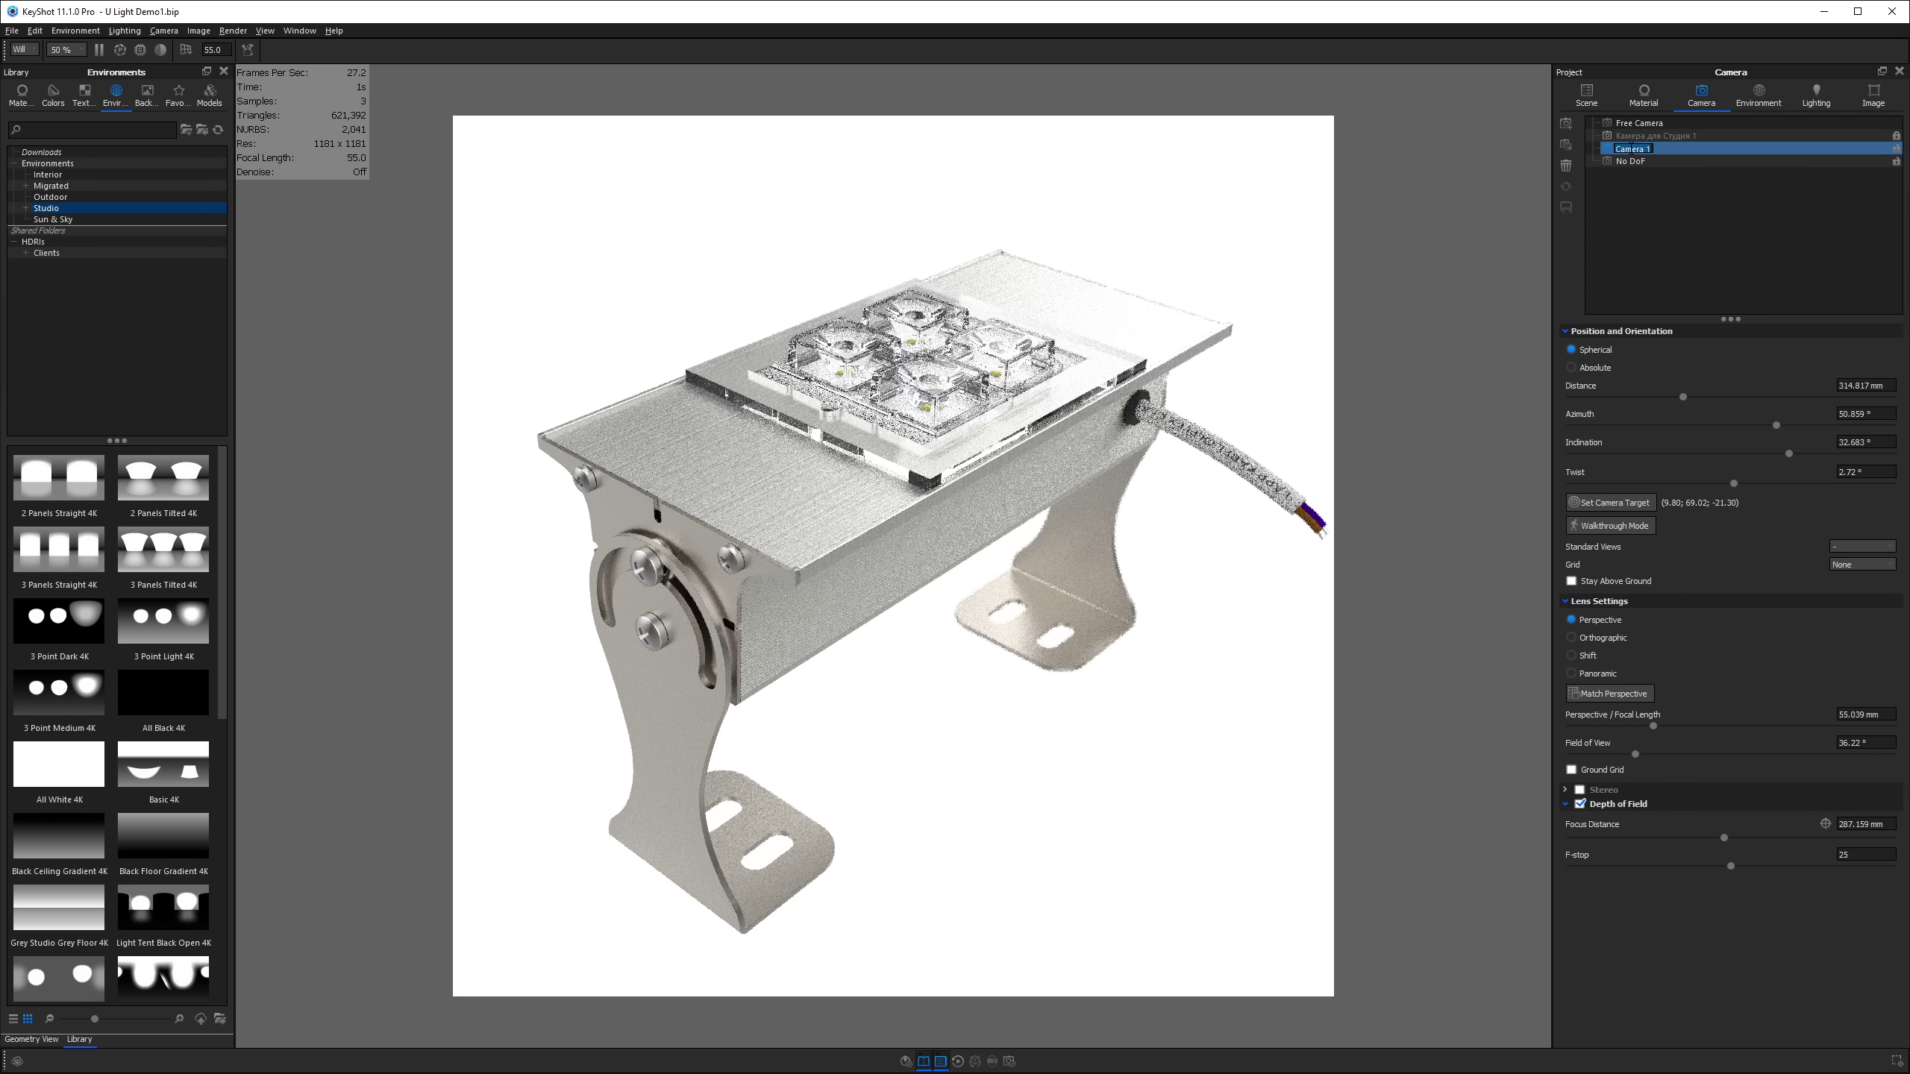
text(DoF Render)
key(Return)
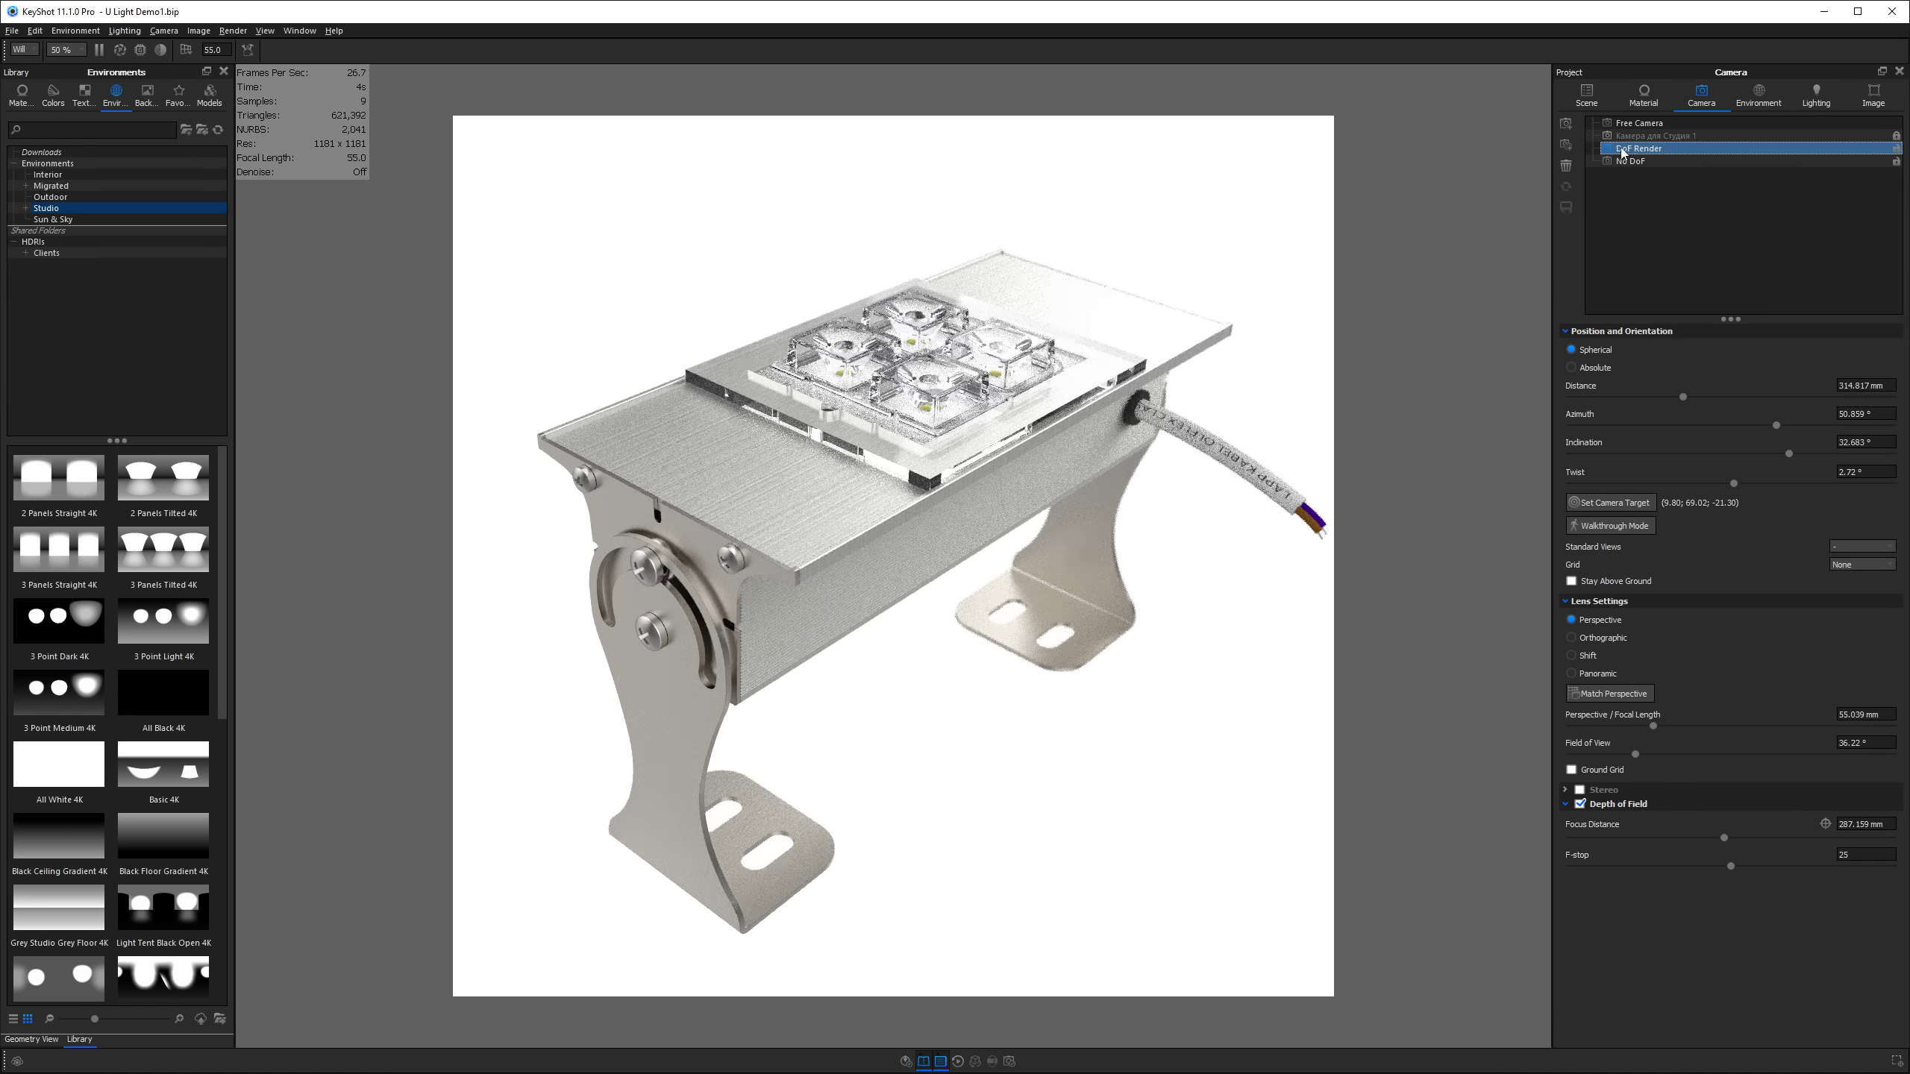
click(1617, 162)
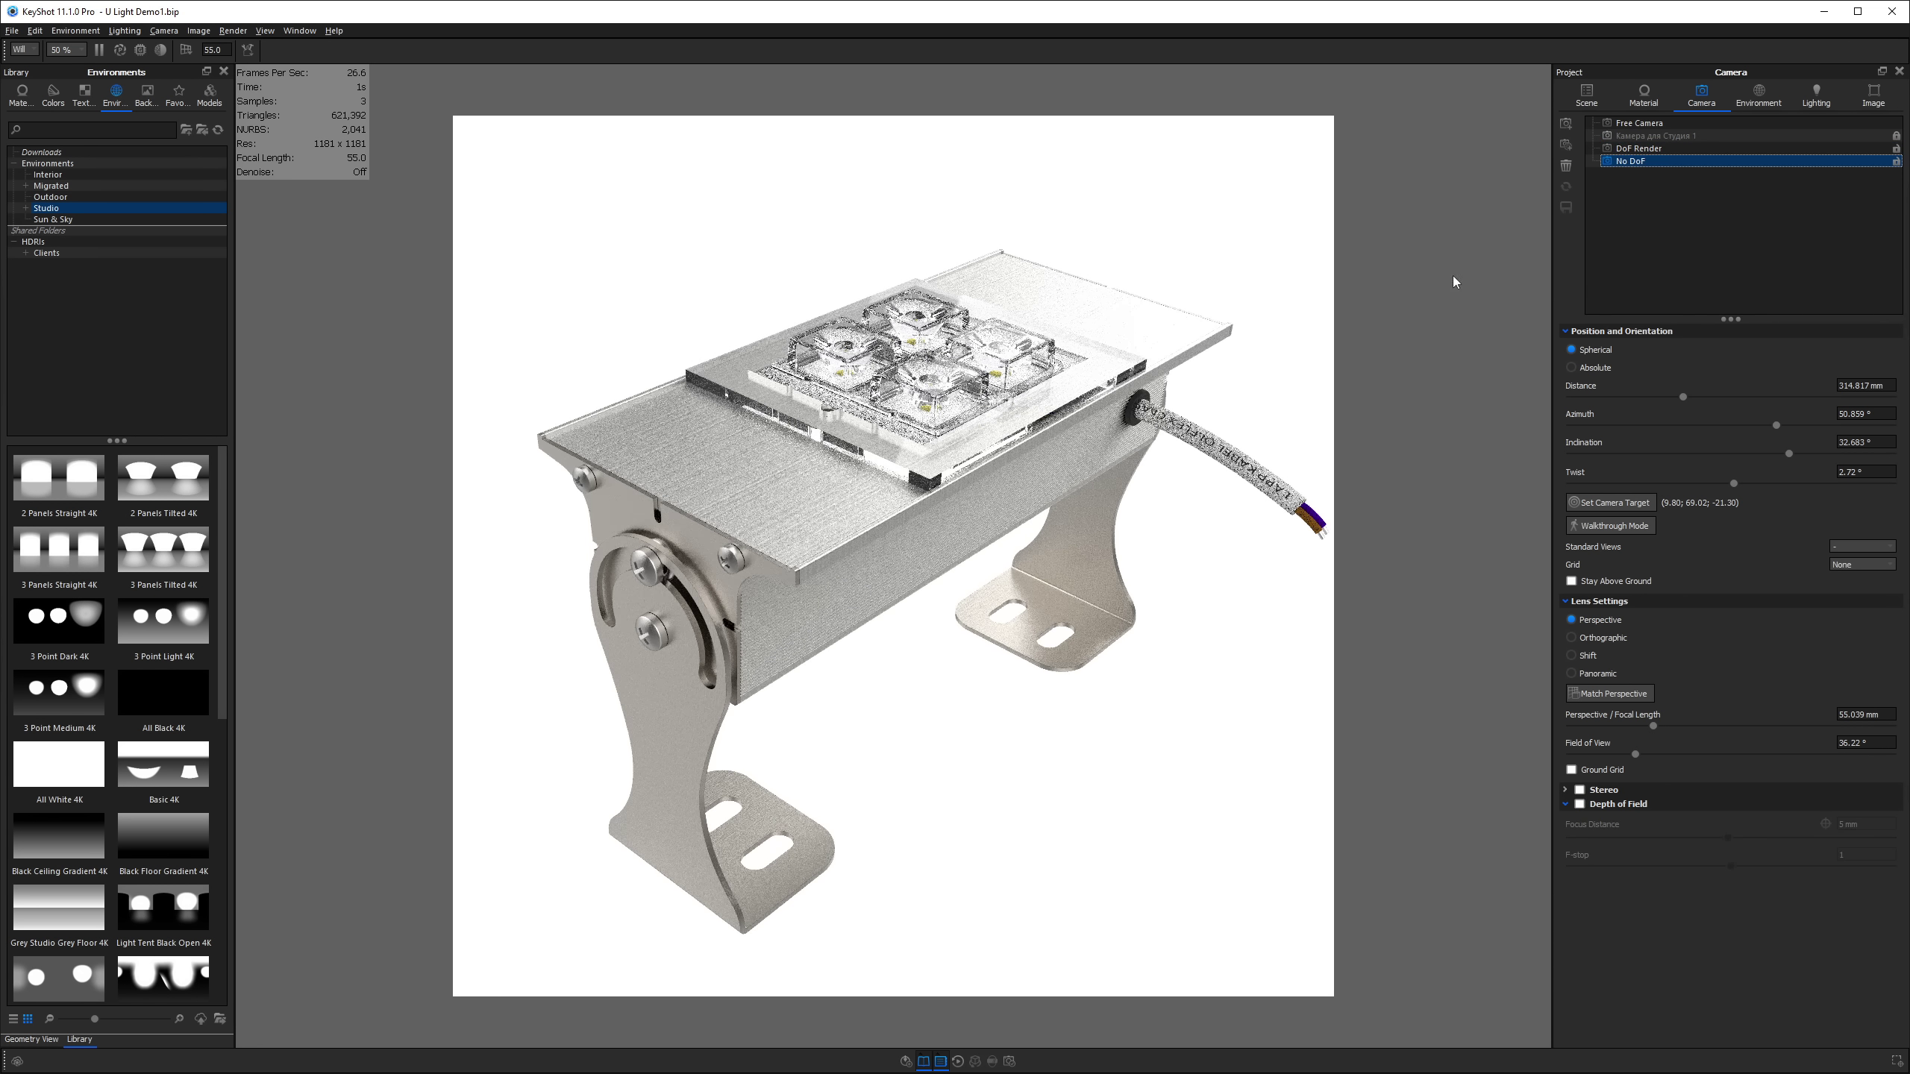
shift+click(1645, 149)
click(1651, 161)
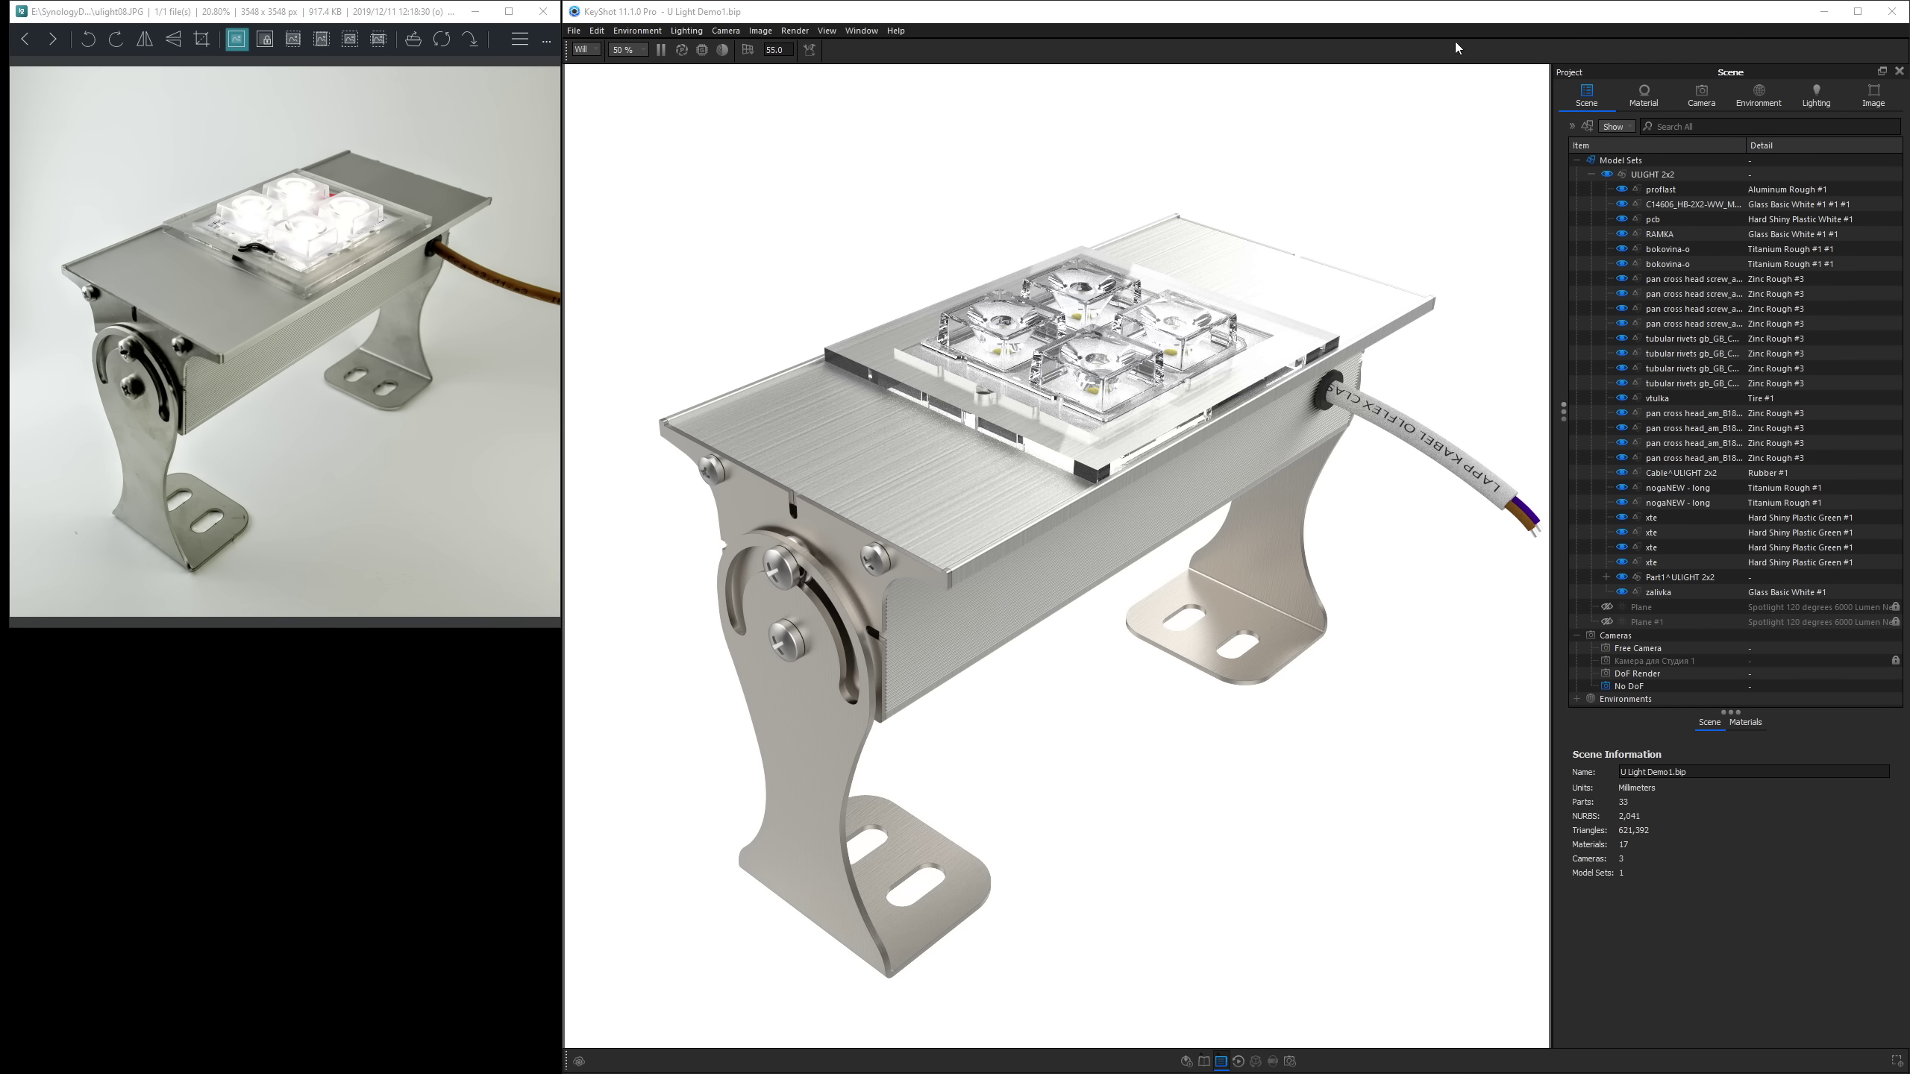
Create a new environment and use the lighting environment as the scene background.
click(1758, 97)
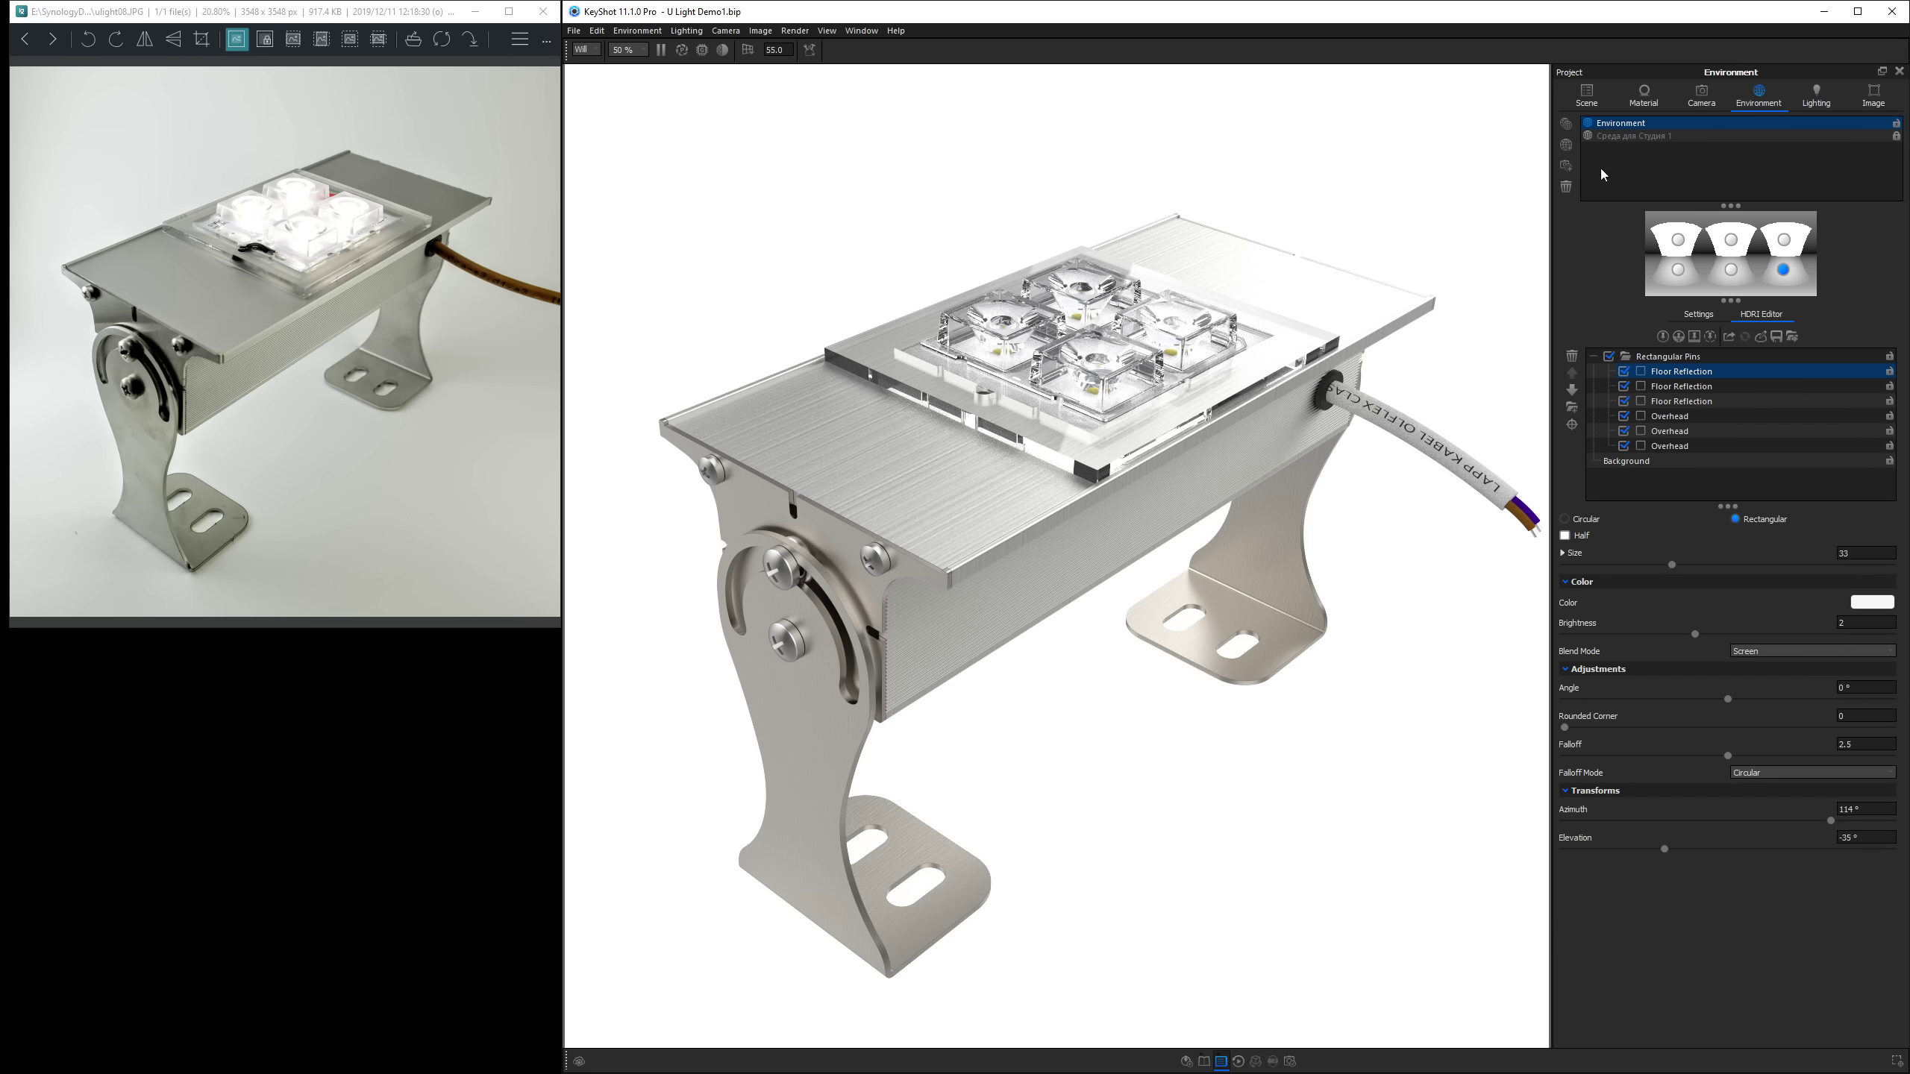
click(1566, 148)
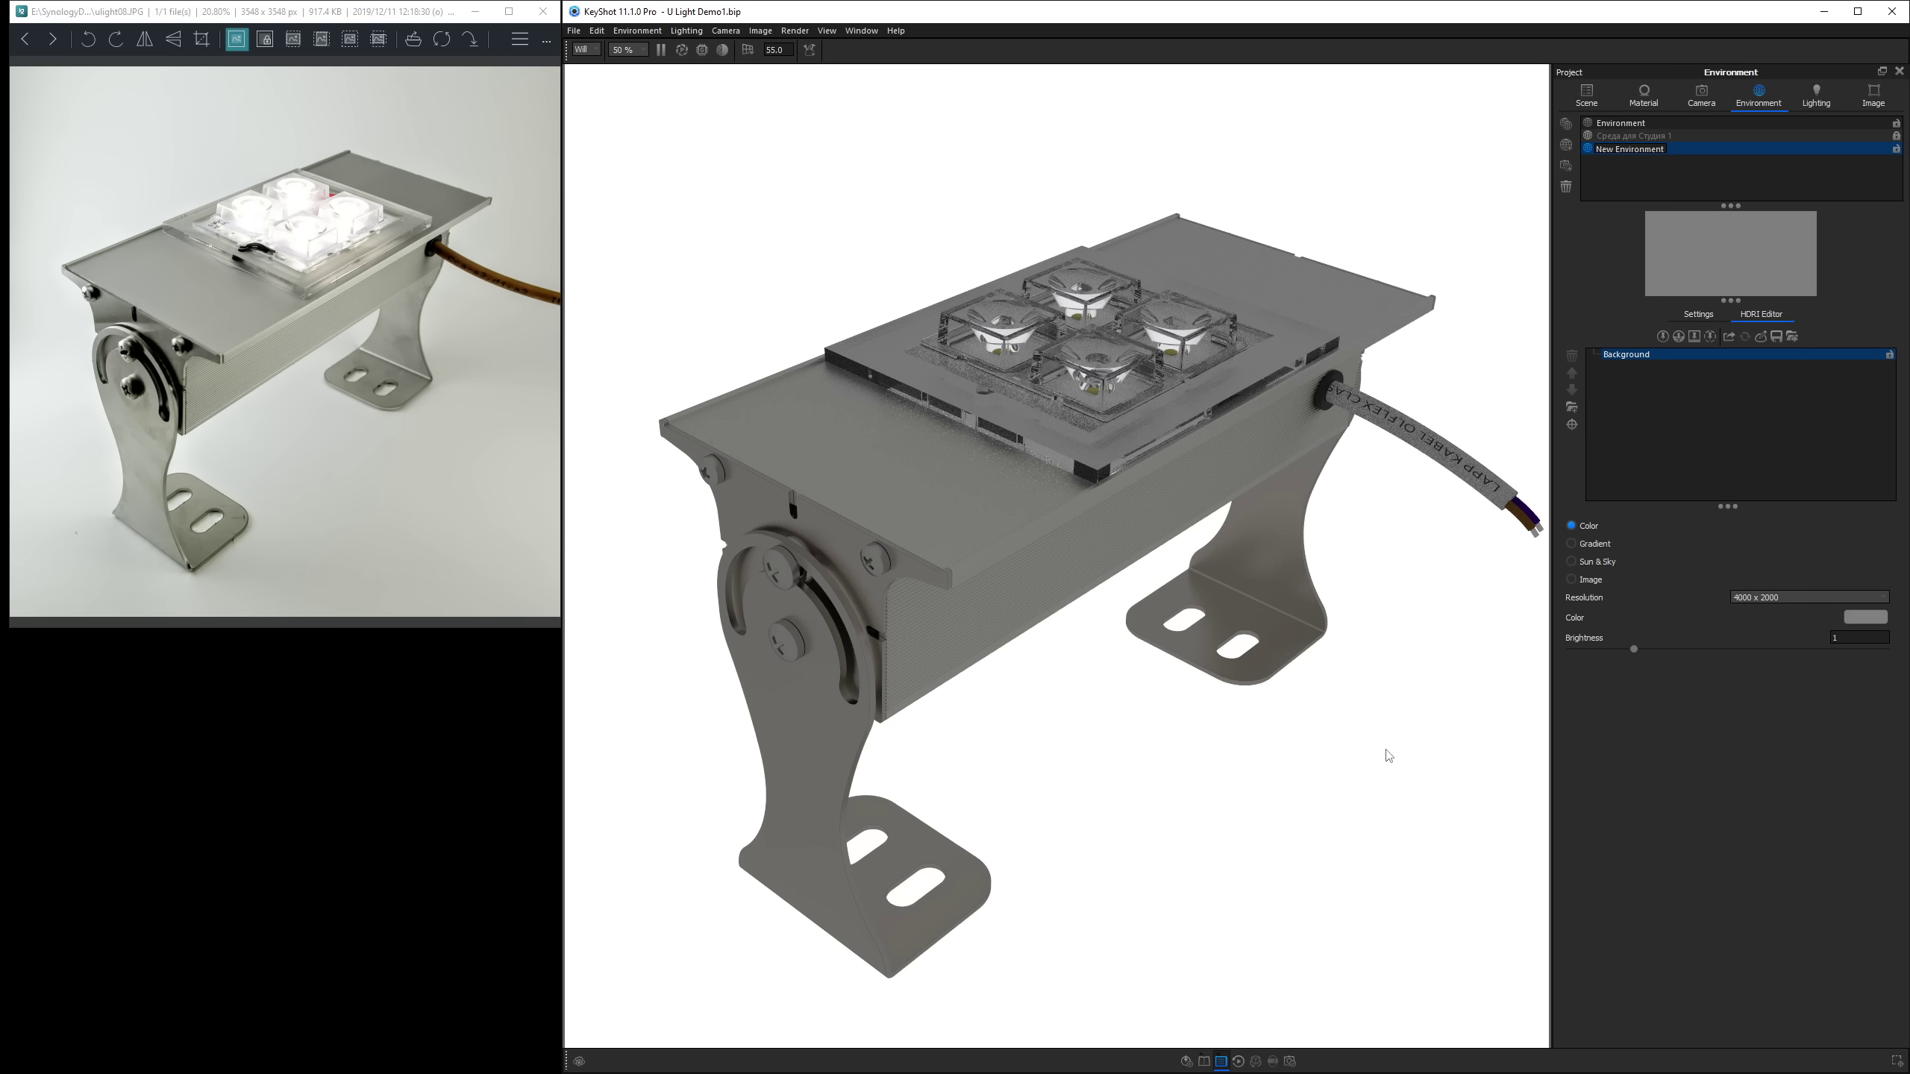
click(1704, 316)
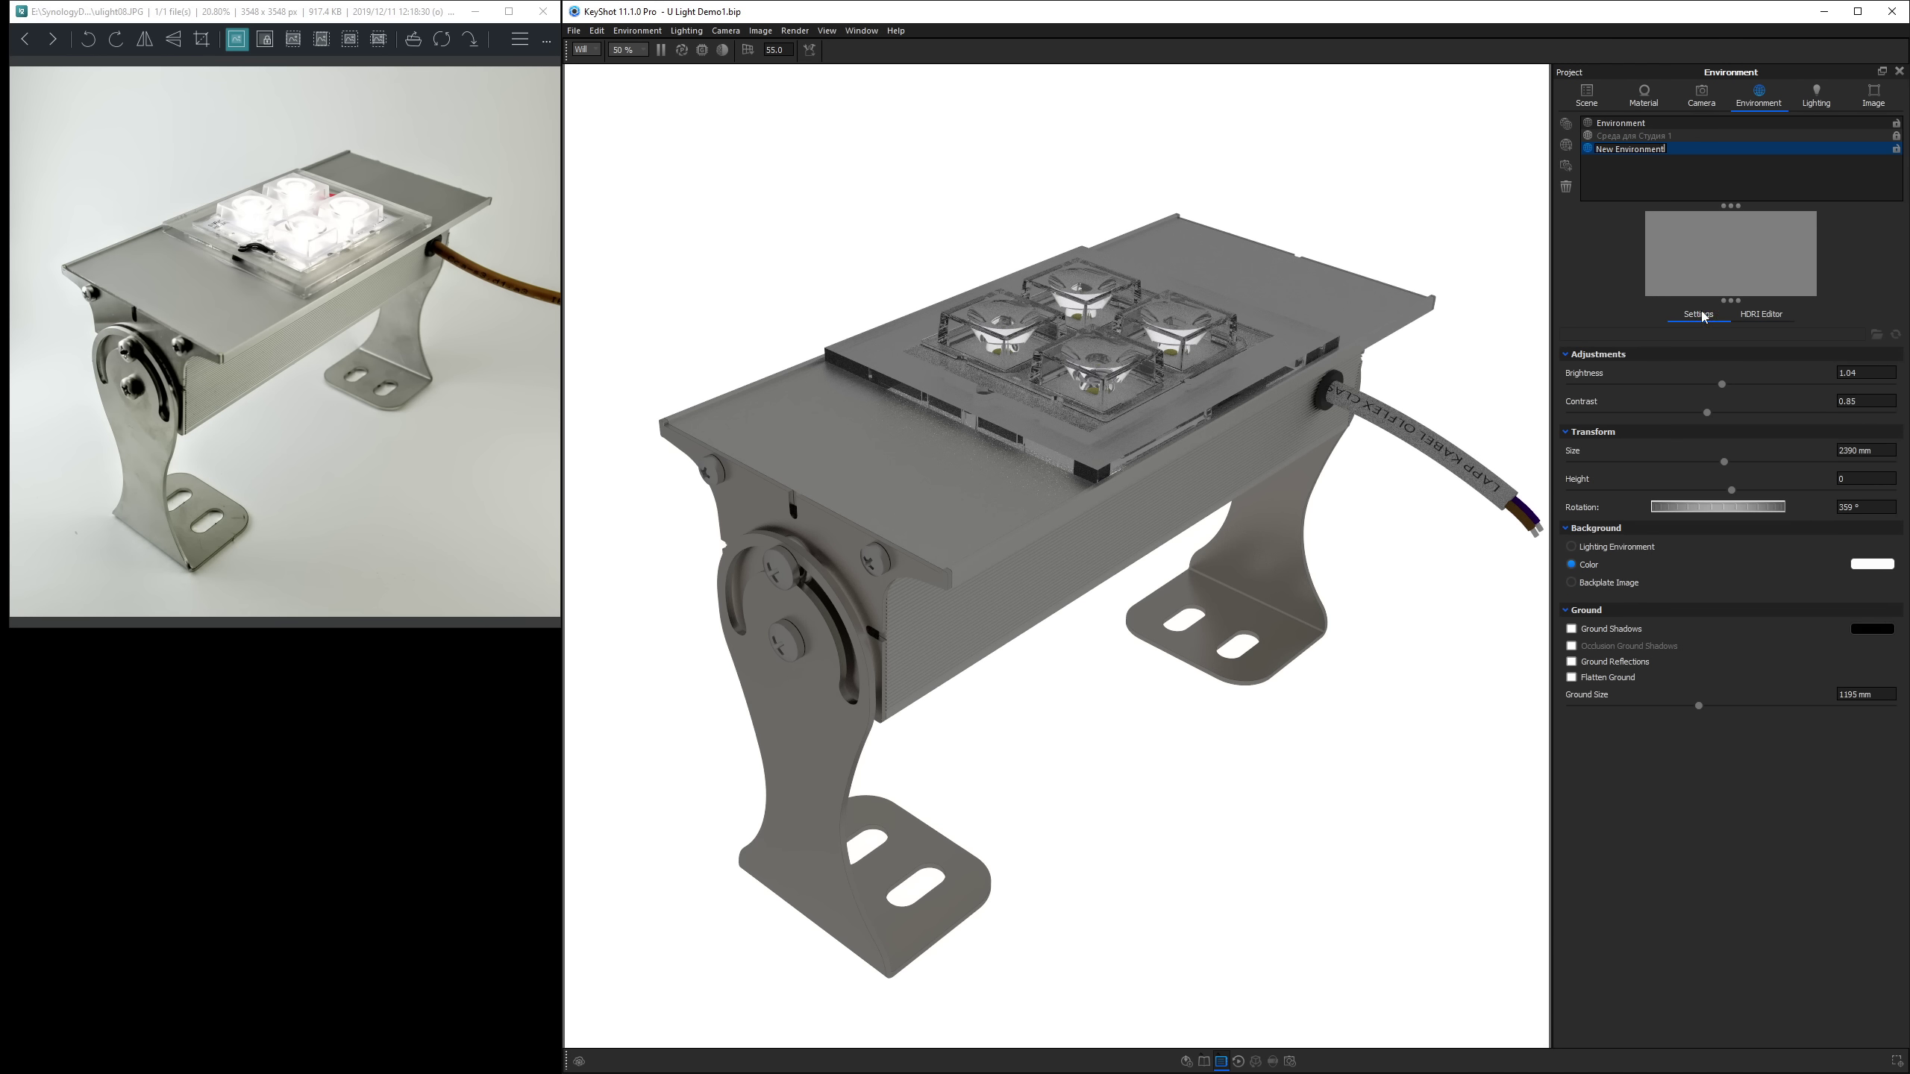
click(1572, 547)
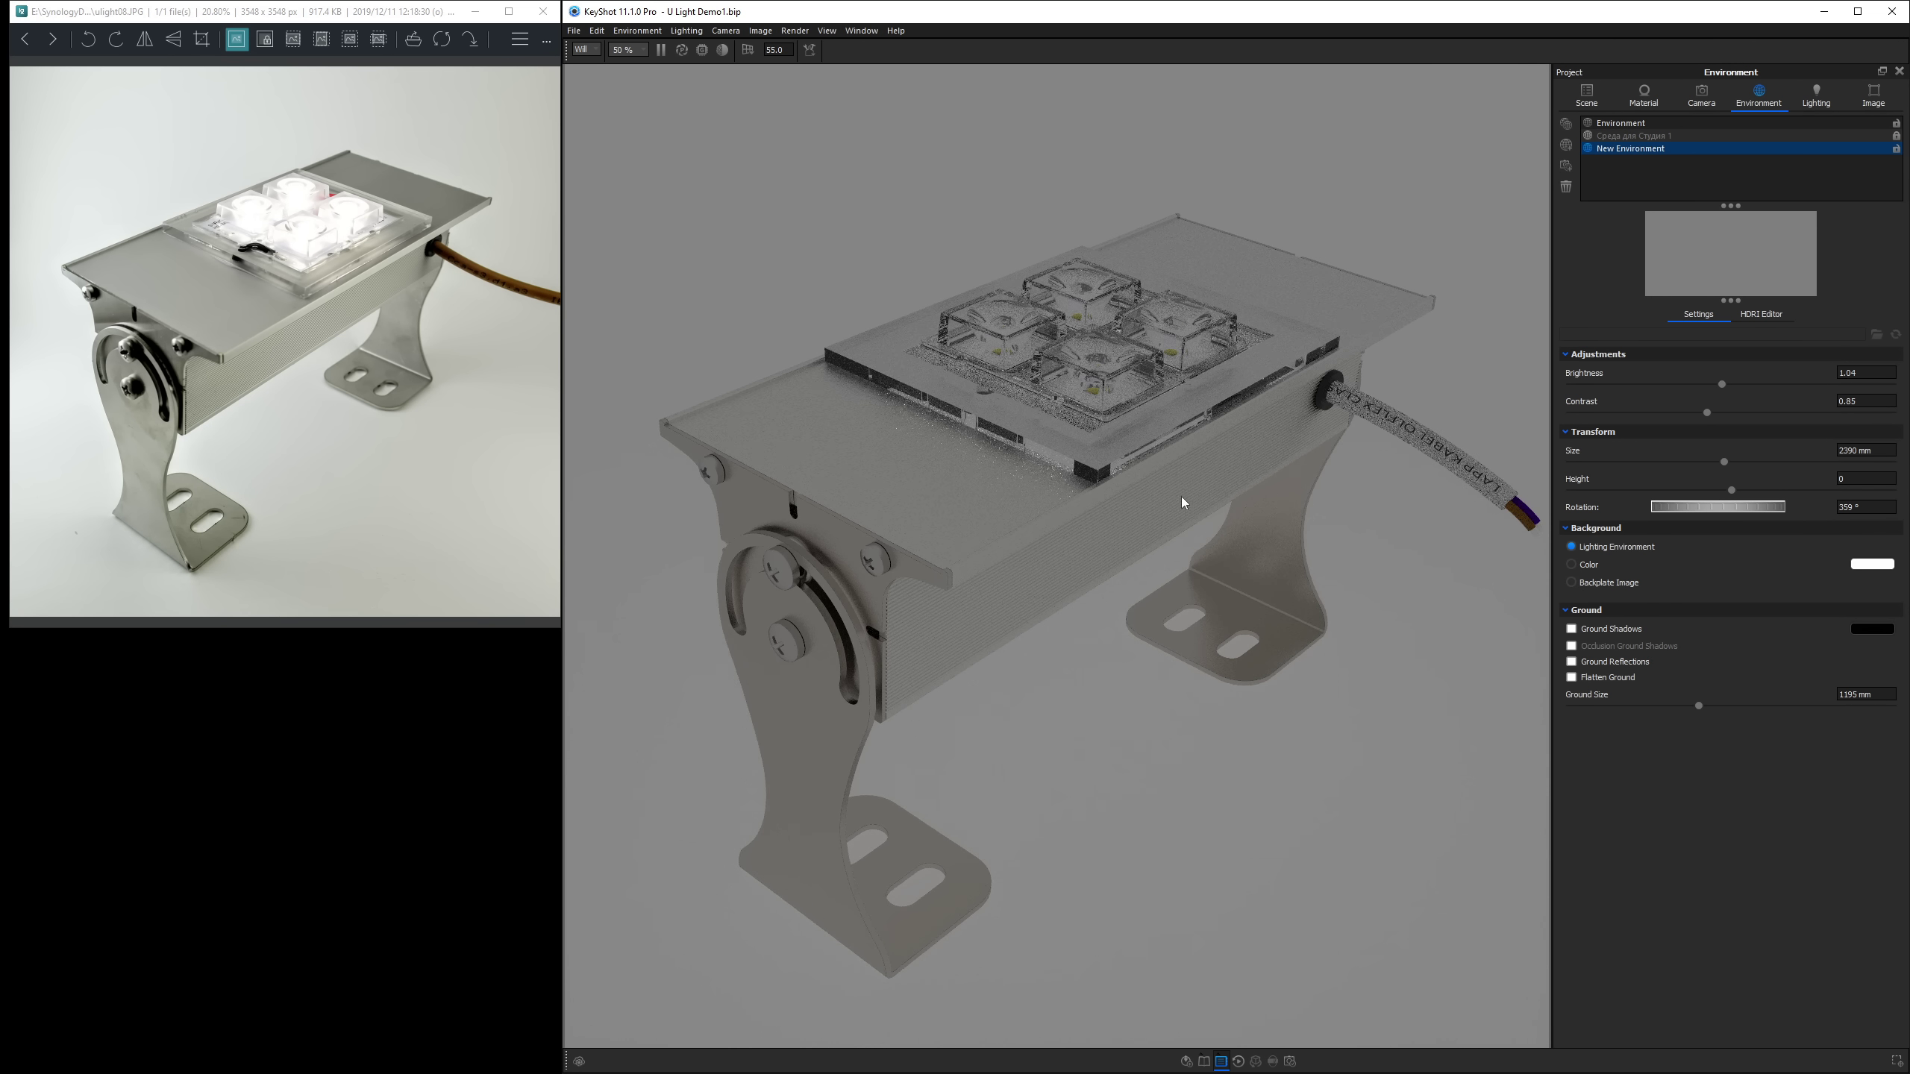
Add a circular highlight pin to the new environment and position it on the upper screw of the front bracket's face.
click(1754, 315)
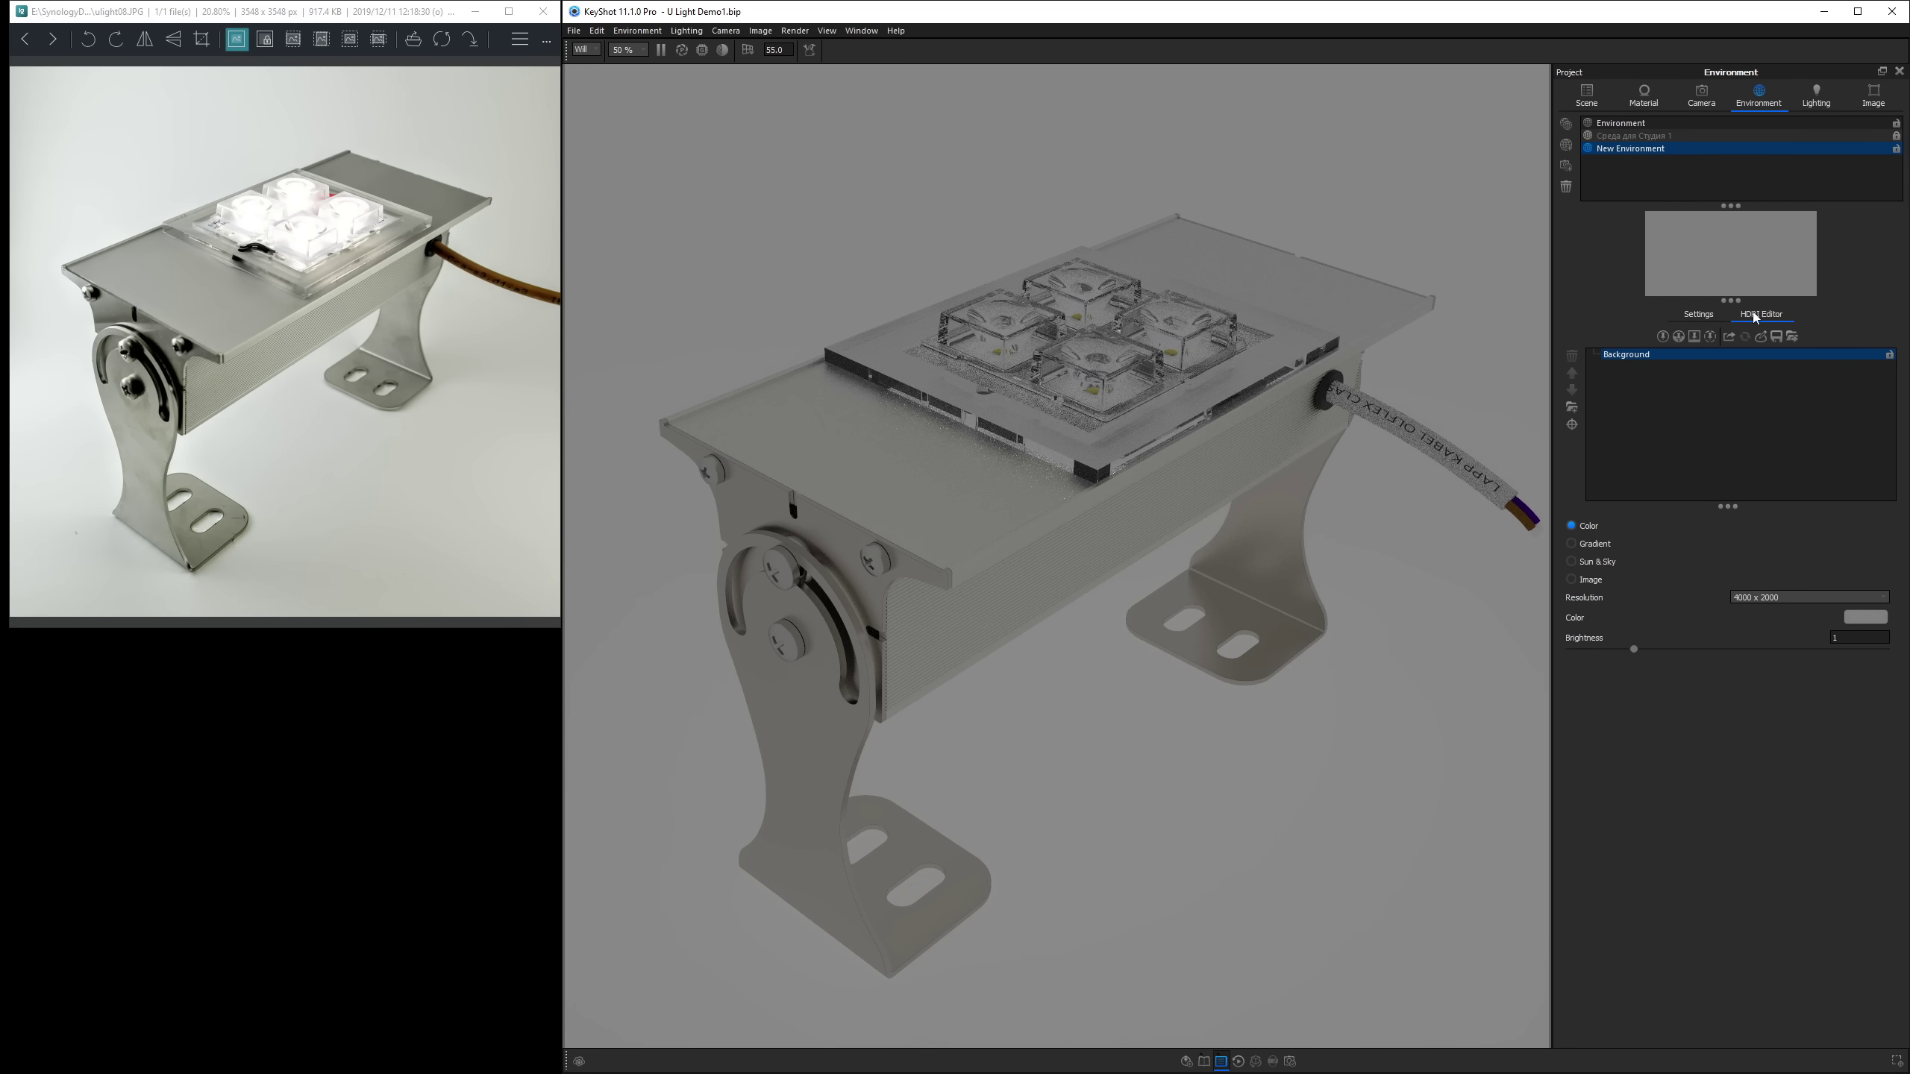
click(1678, 337)
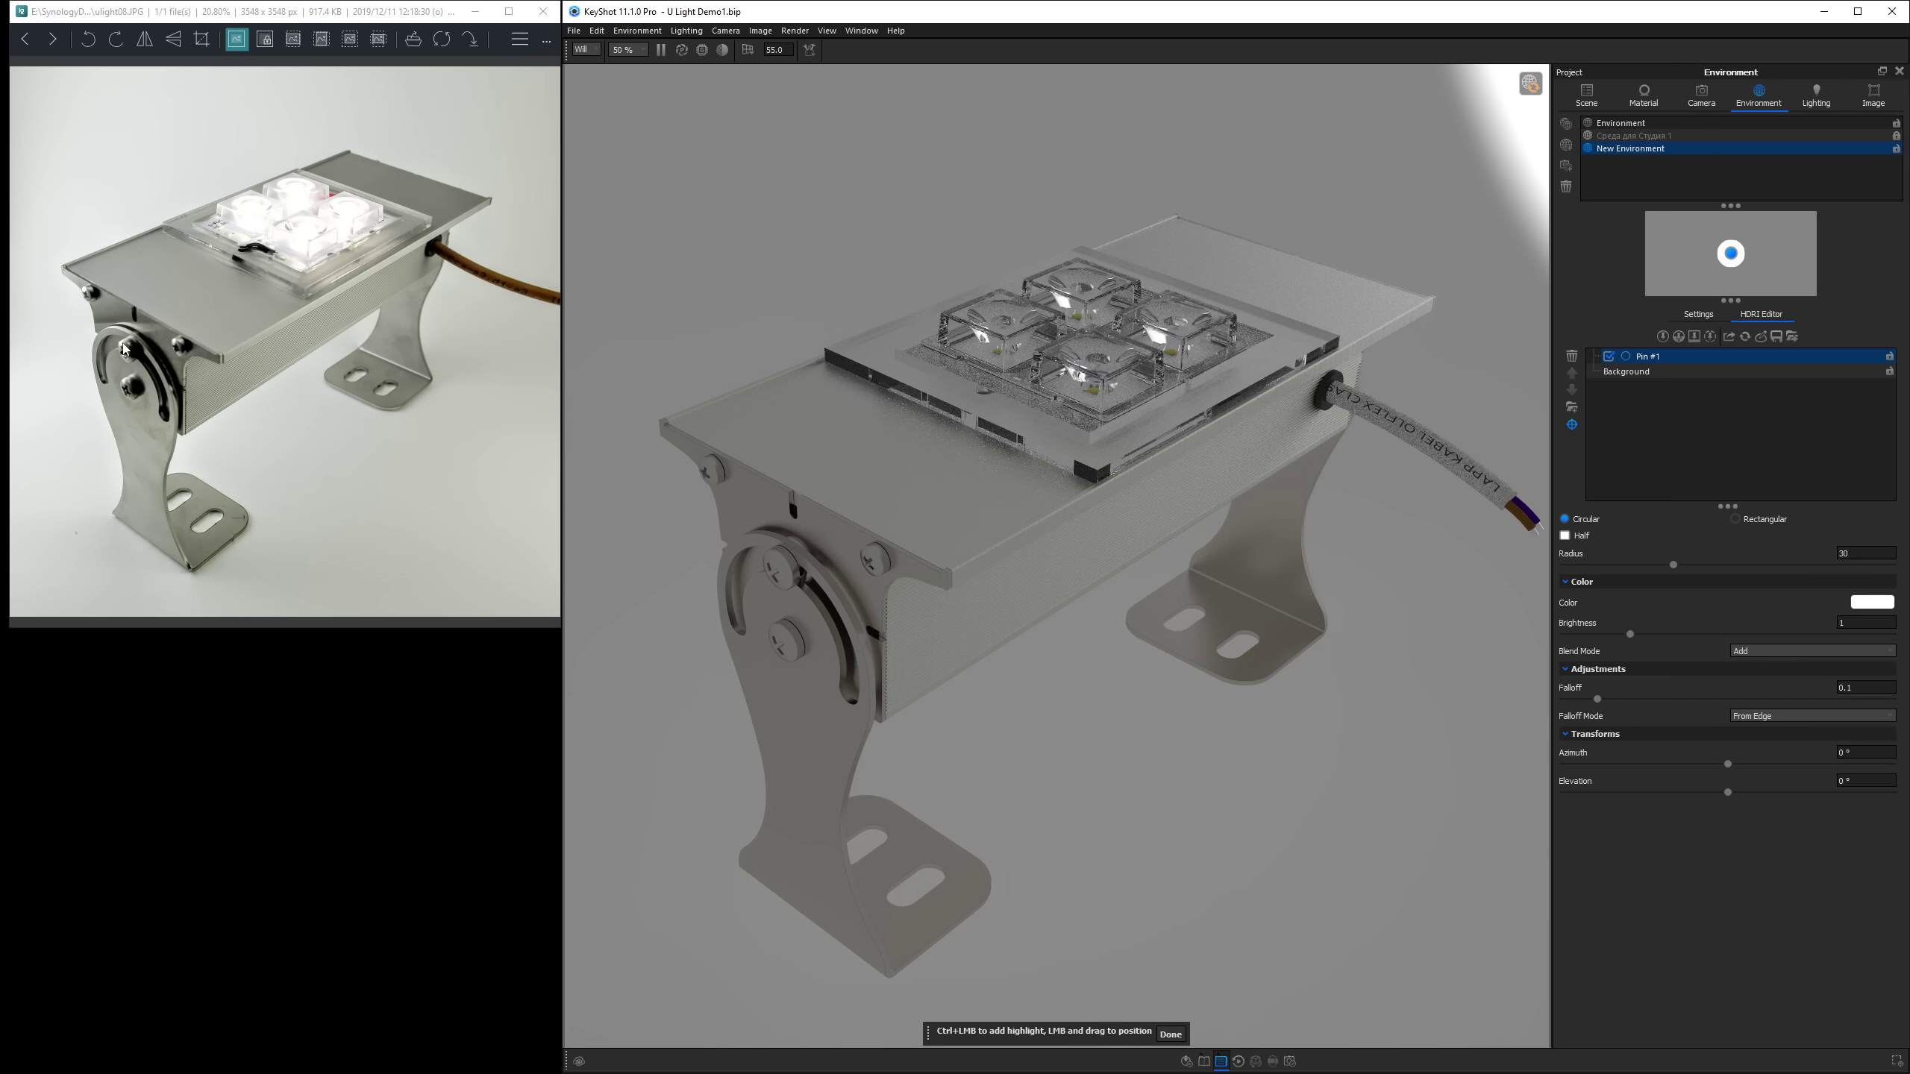
click(772, 558)
click(772, 558)
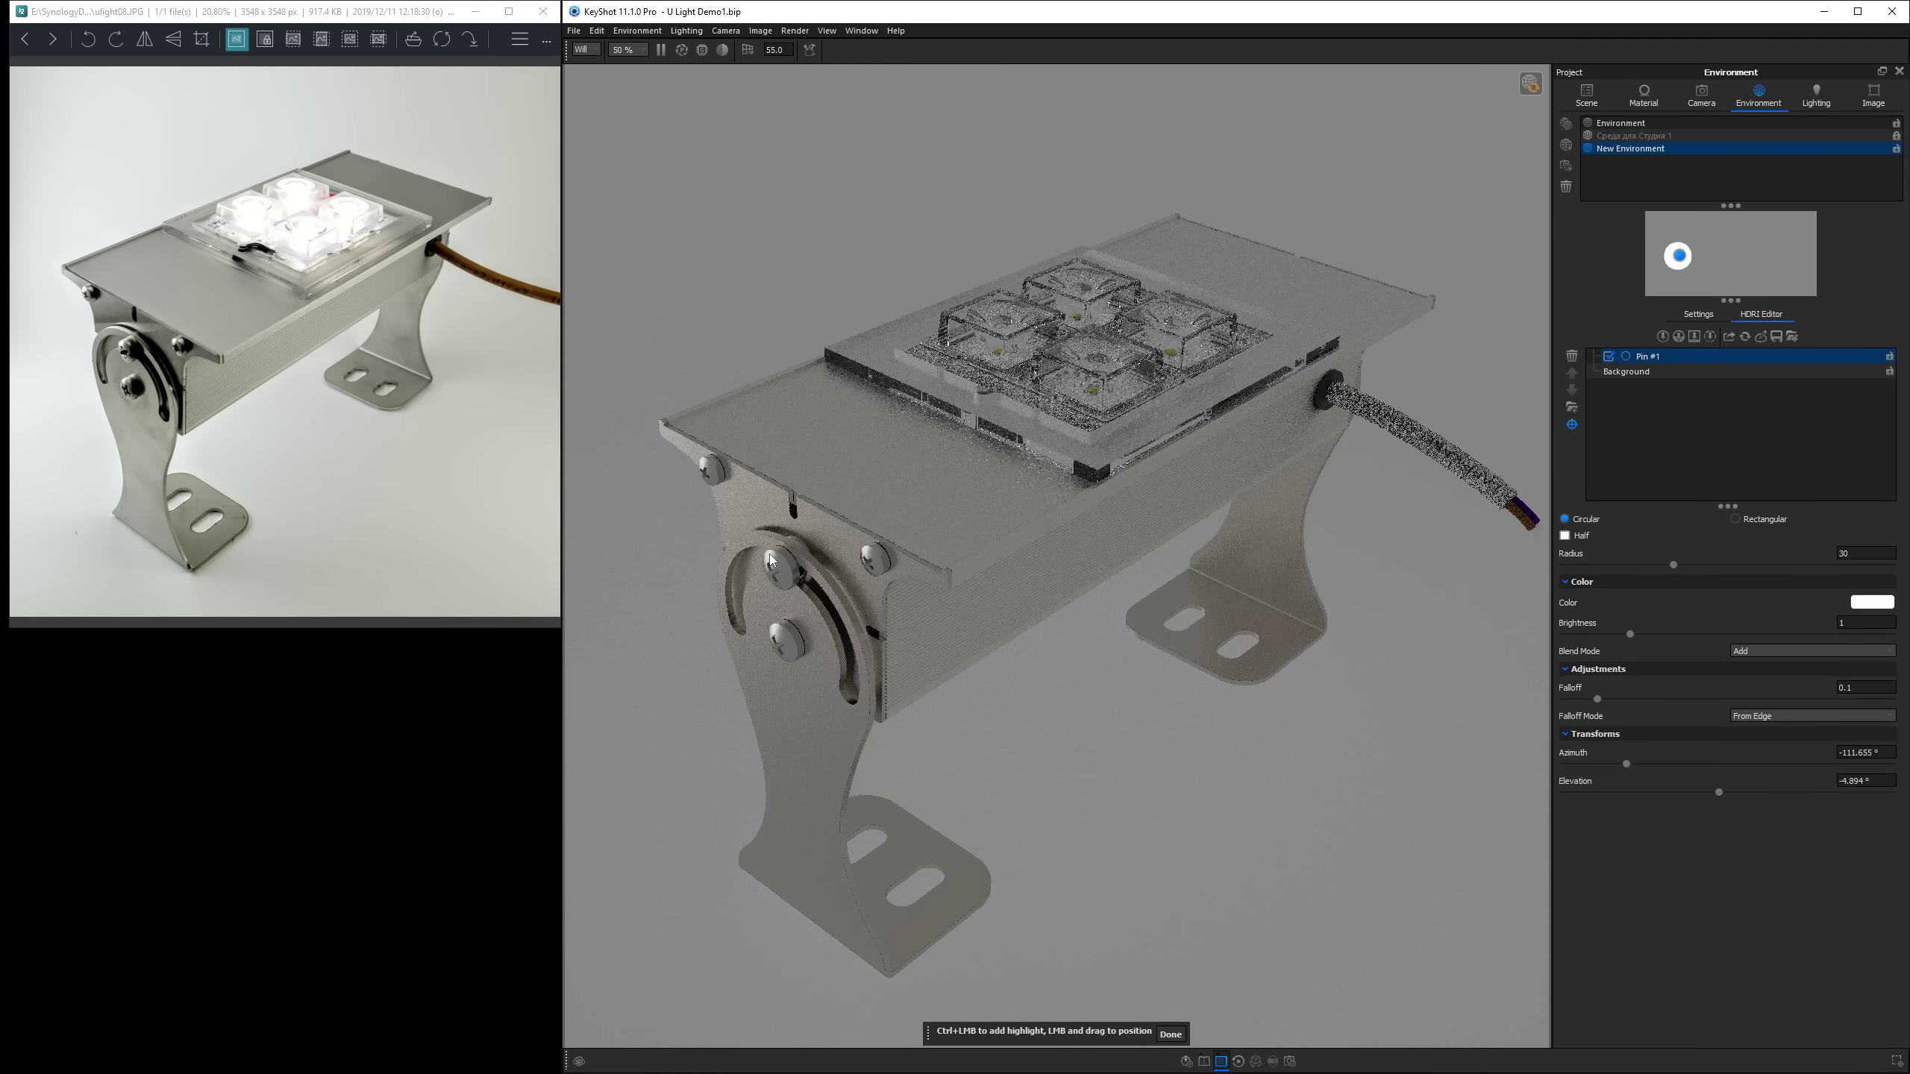
click(772, 558)
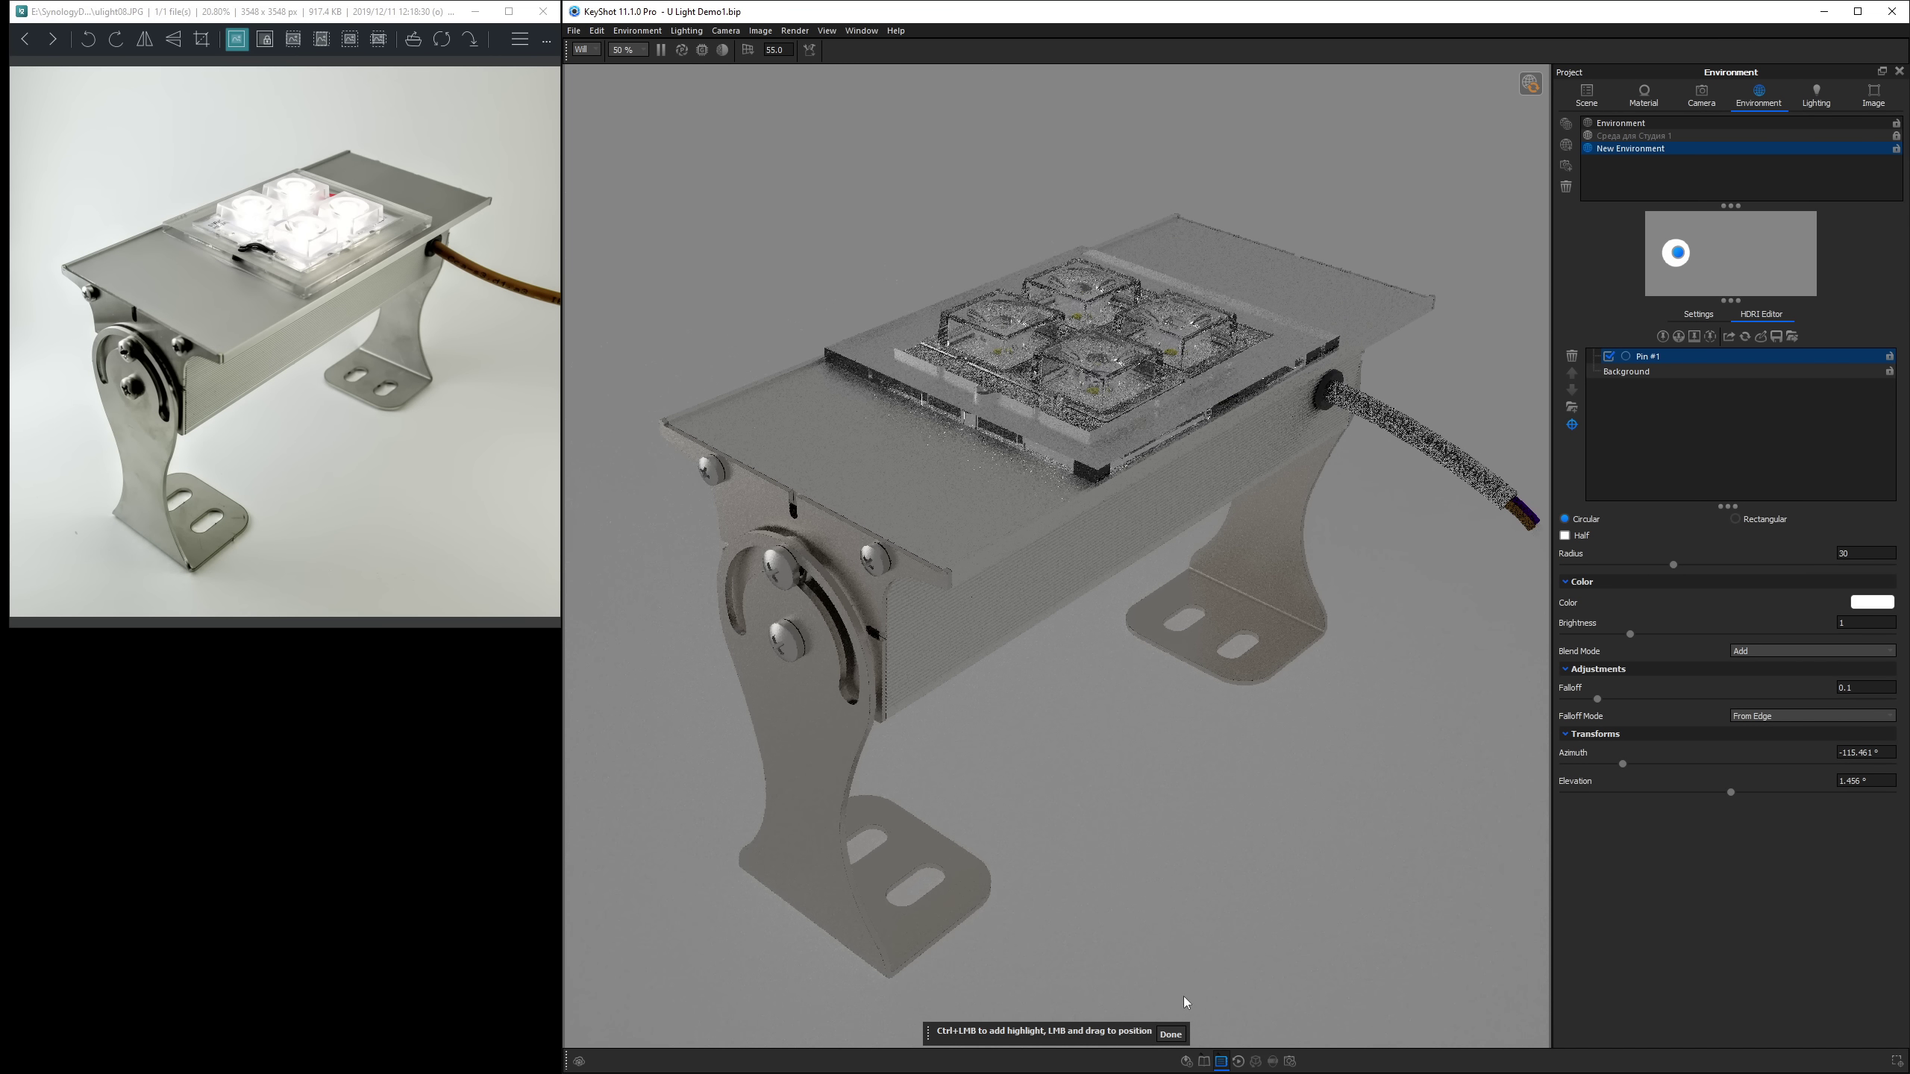
click(1170, 1035)
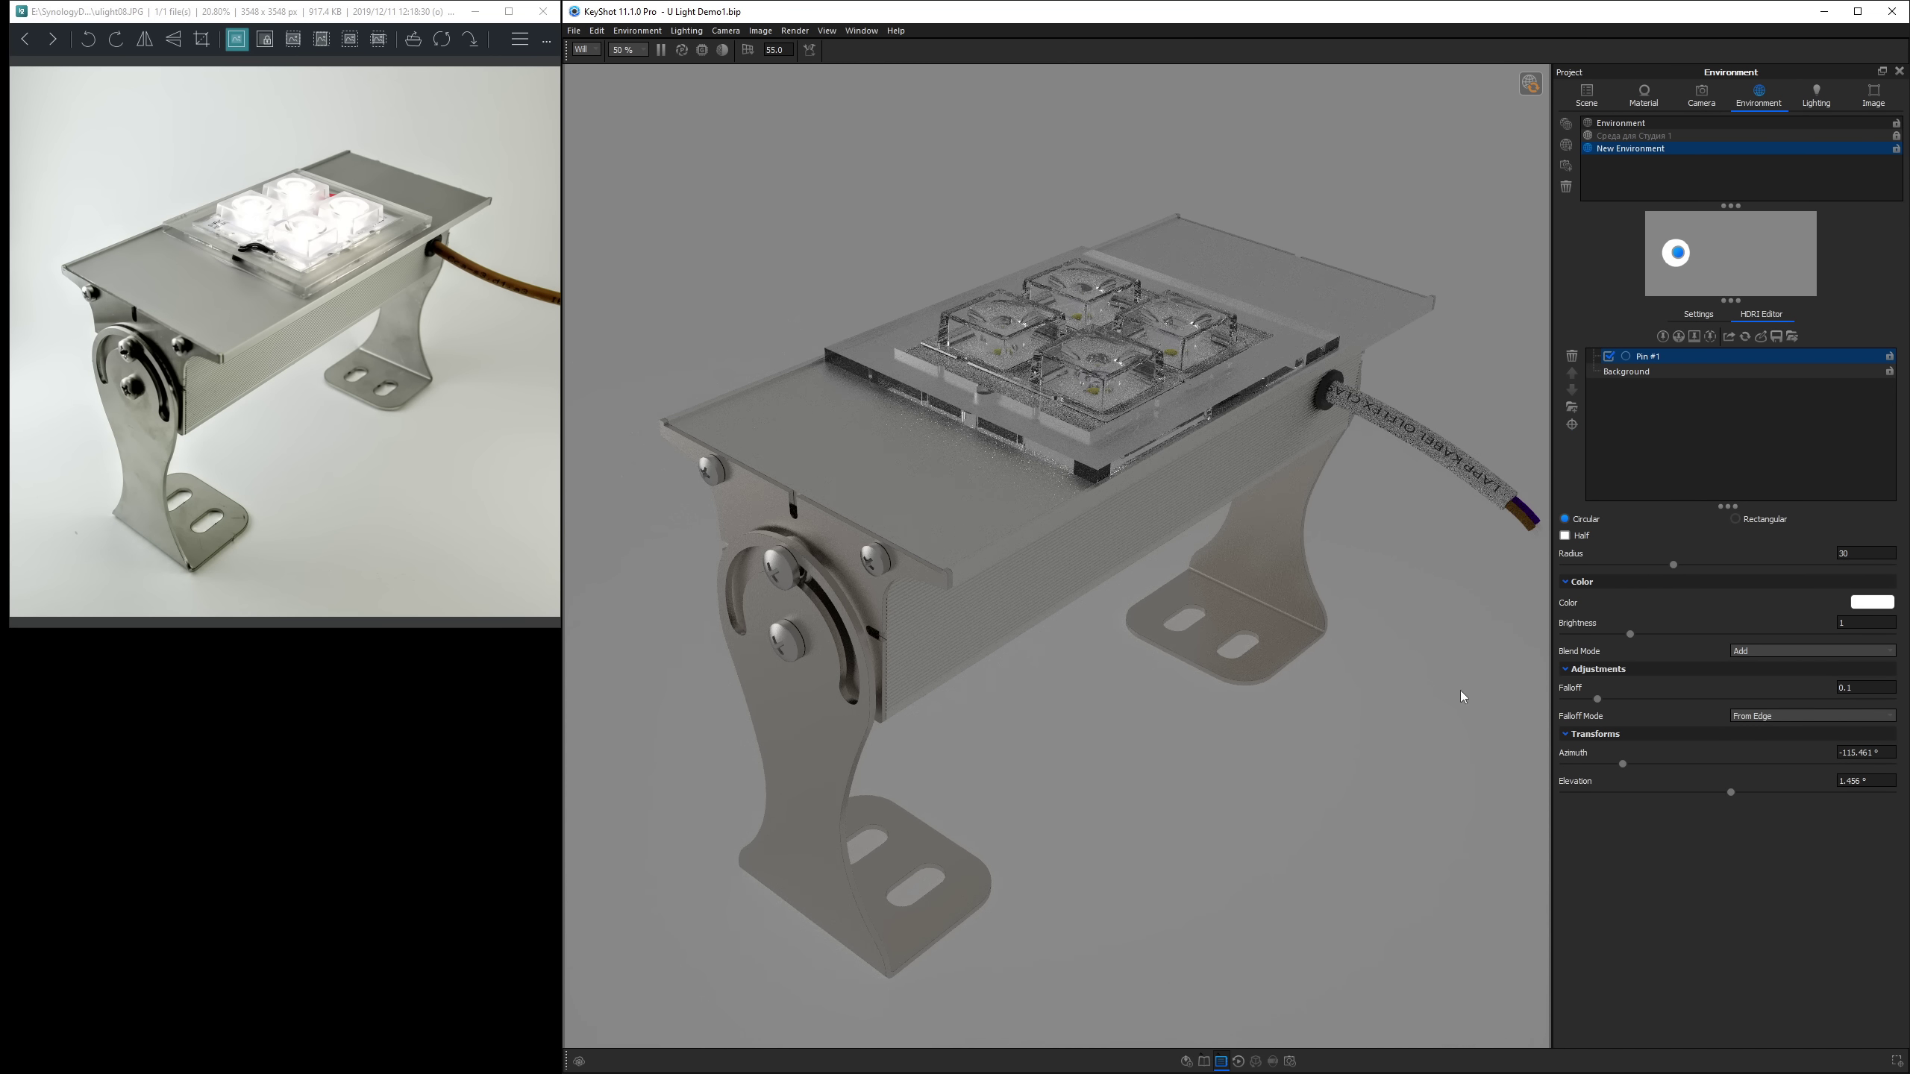
Set the bracket highlight pin's falloff mode to Exponential and its brightness to 4.
click(1782, 716)
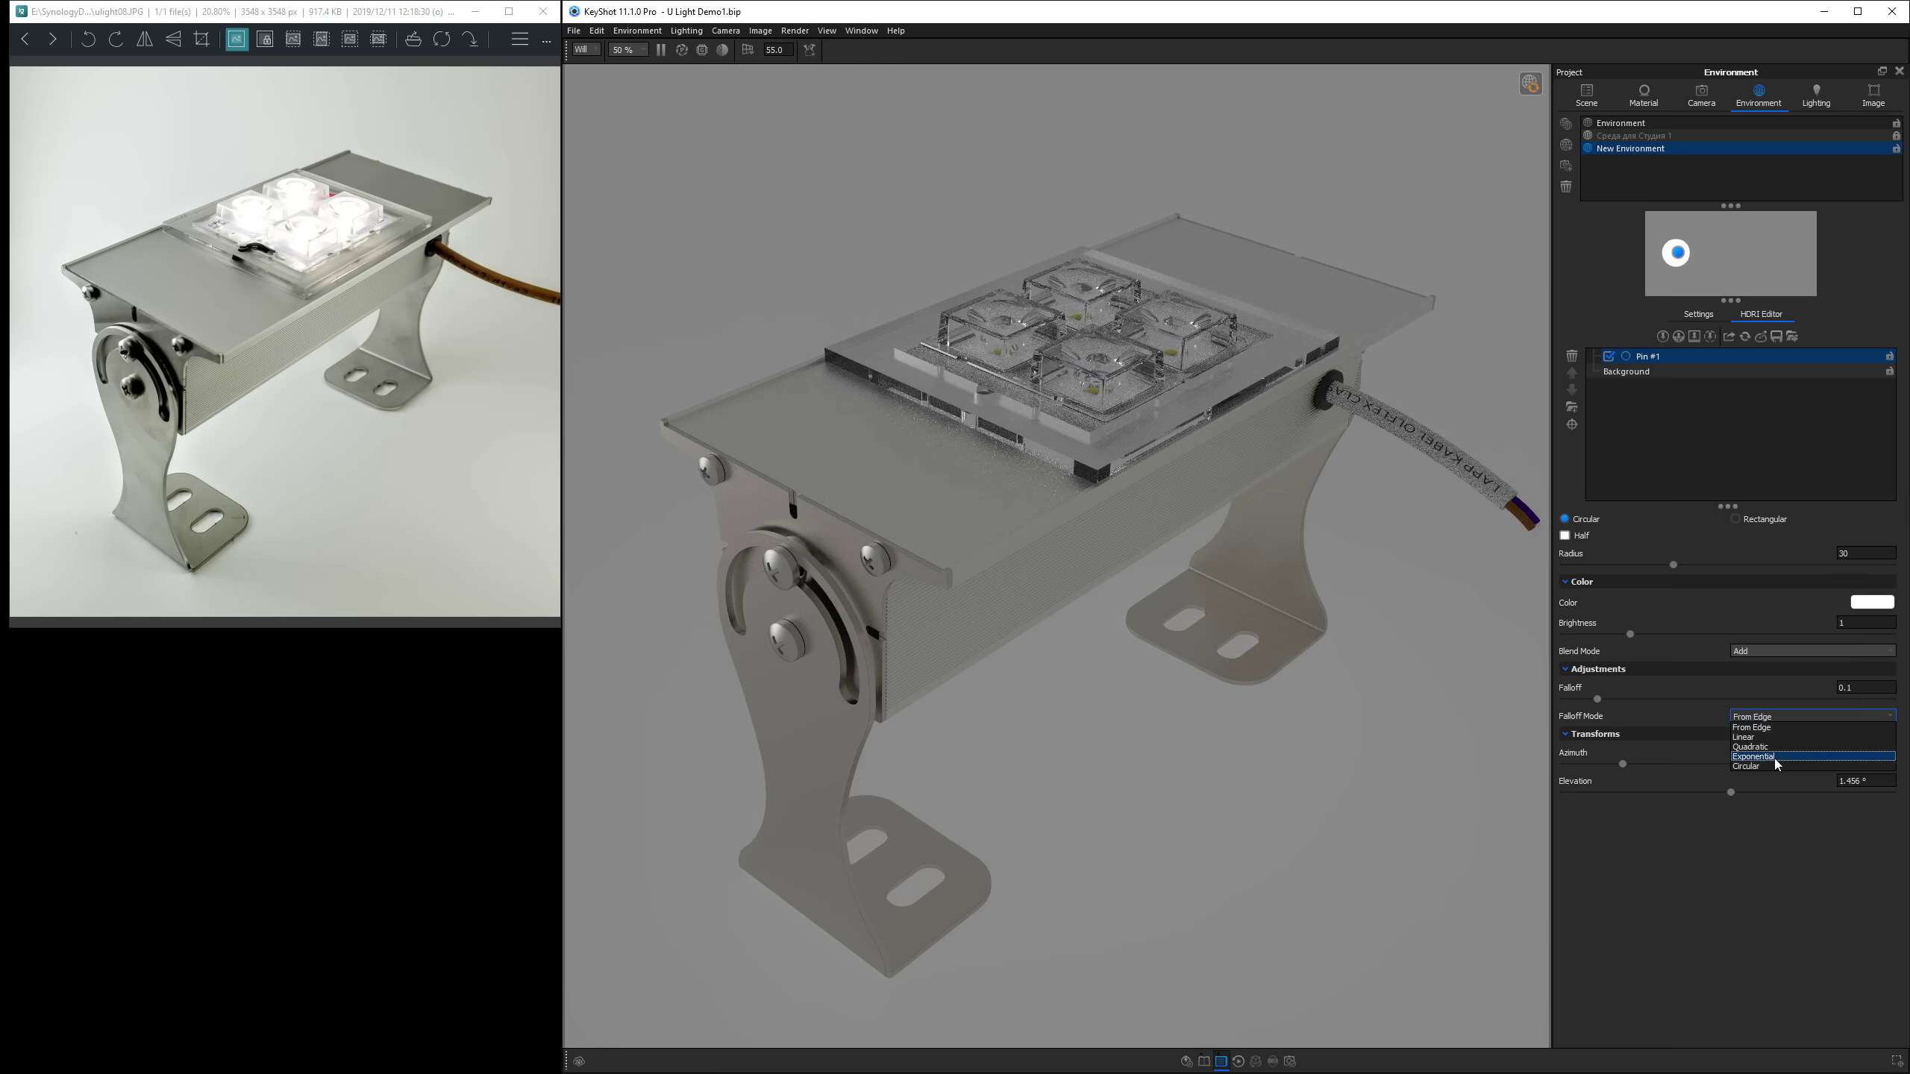
click(1779, 762)
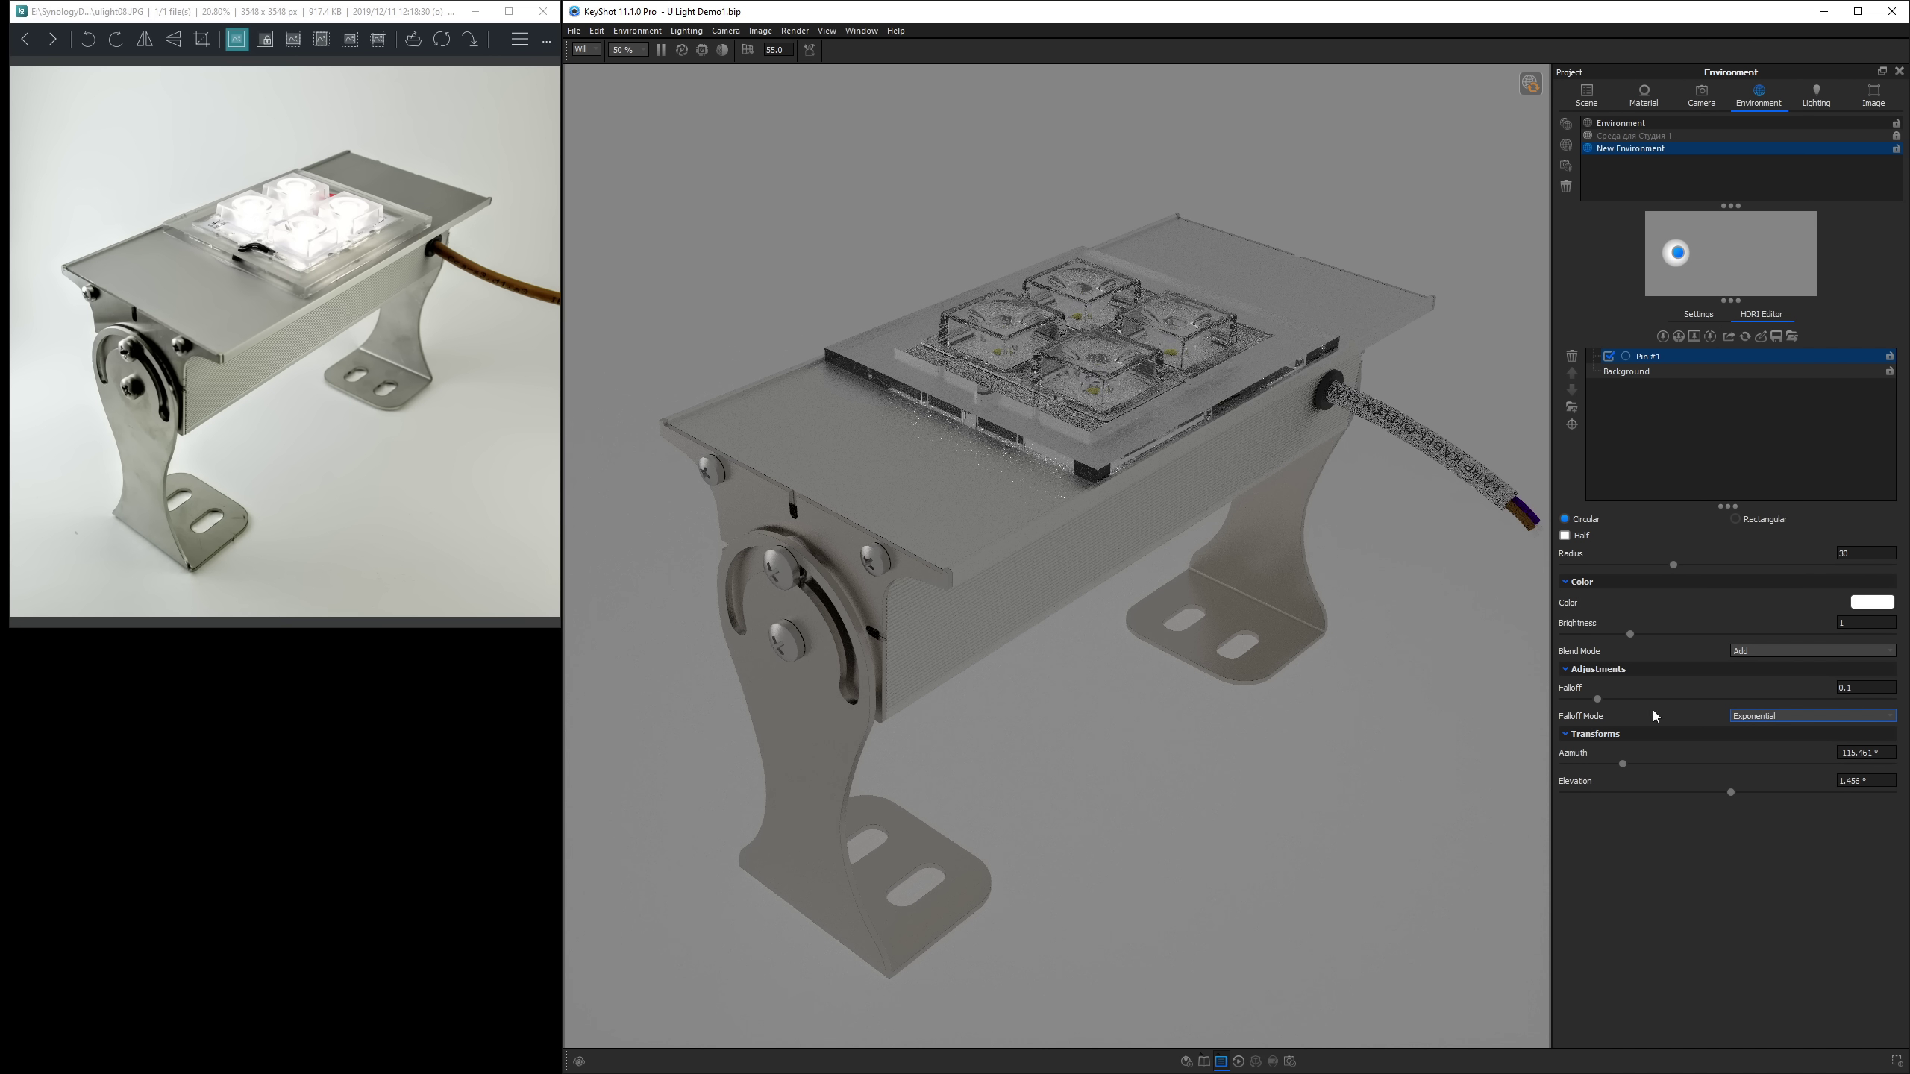
click(1865, 622)
key(BackSpace)
text(4)
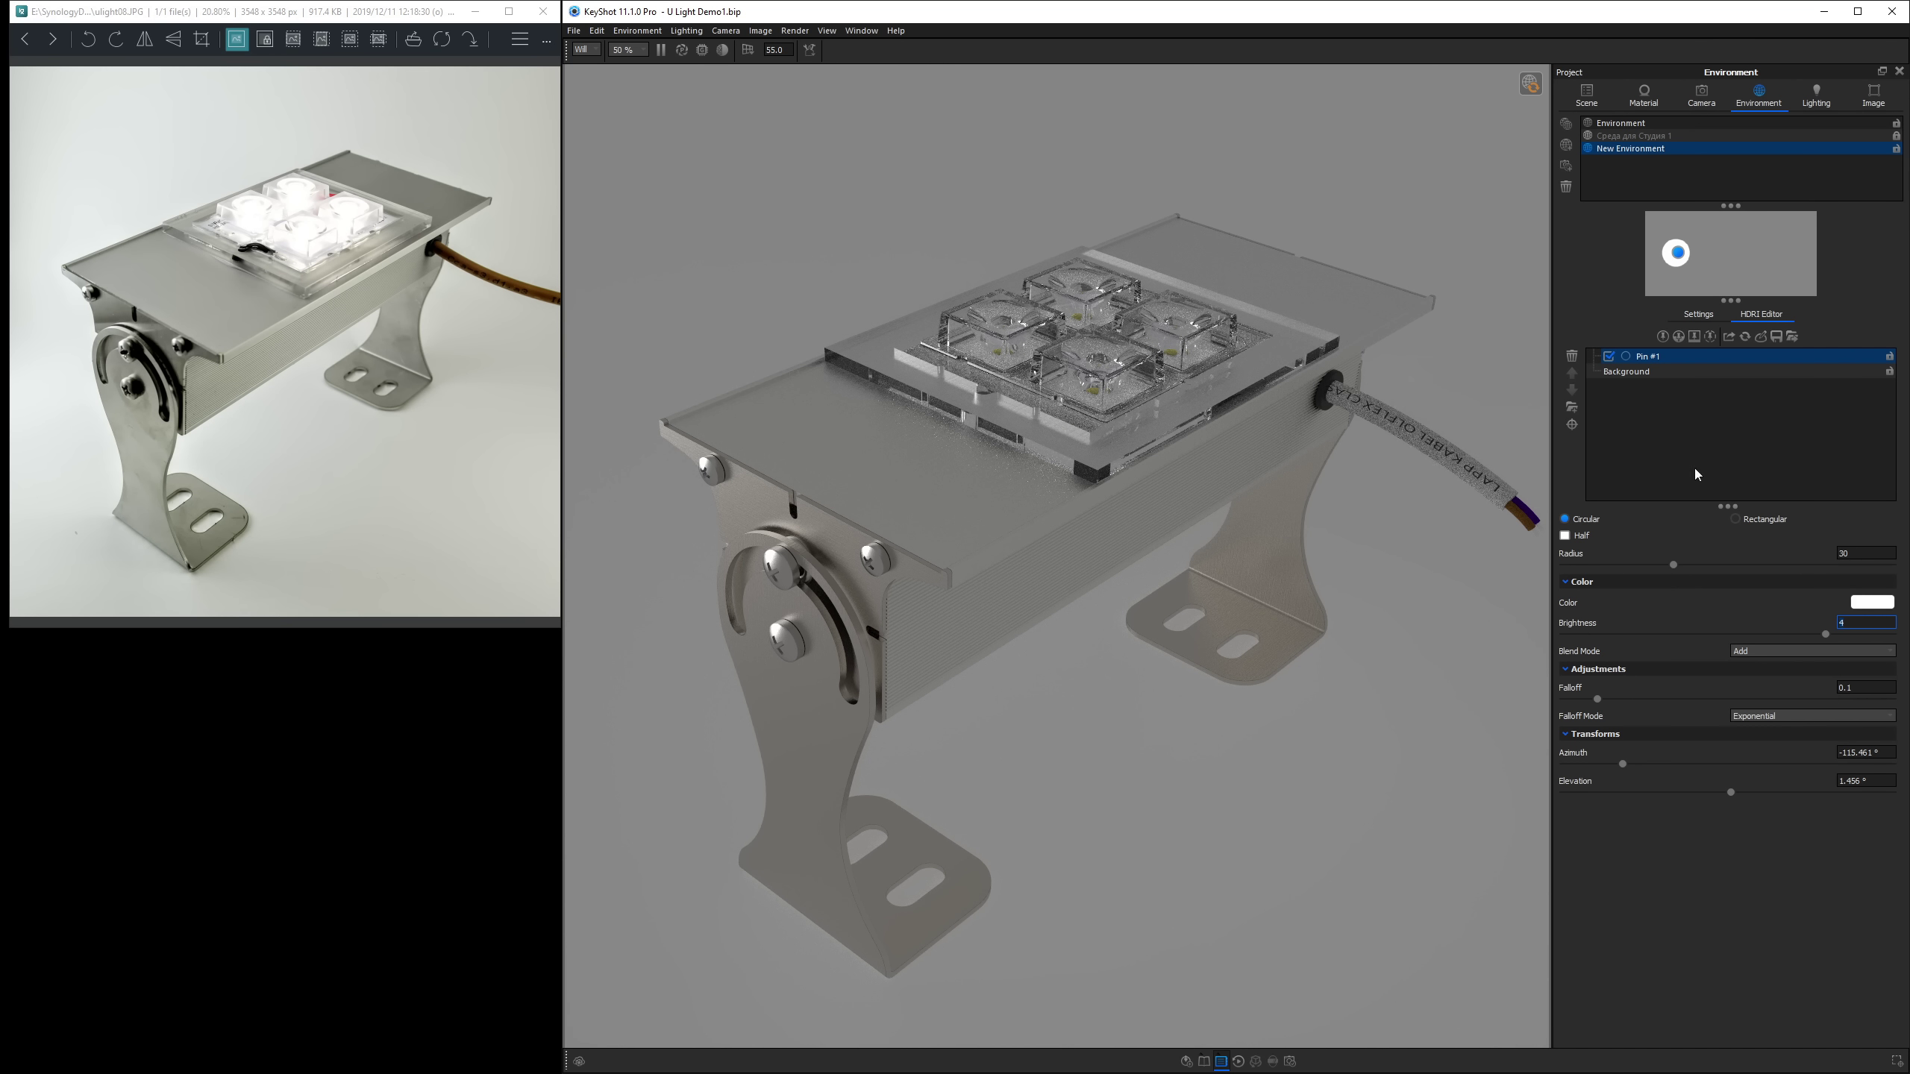
Add a second circular highlight pin on the housing's long side face and set its falloff mode to Exponential.
click(1662, 335)
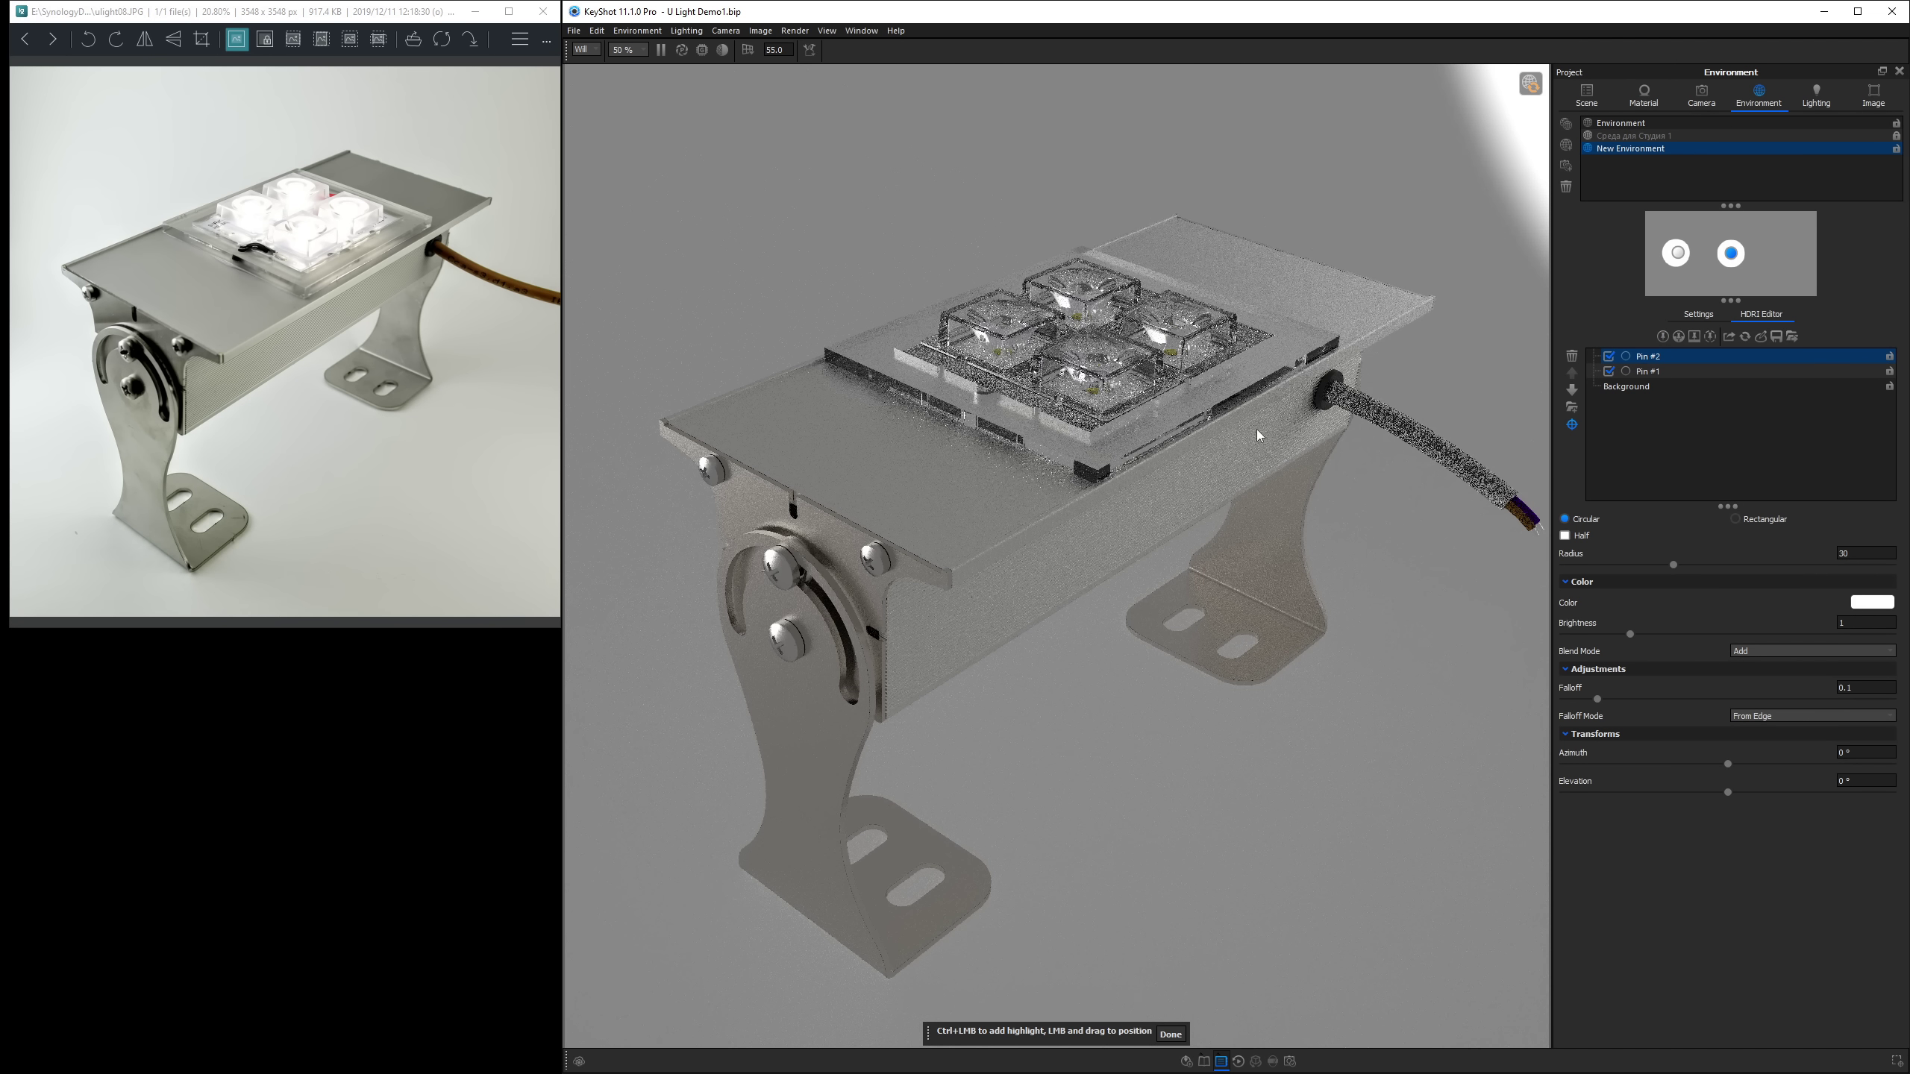
click(1188, 450)
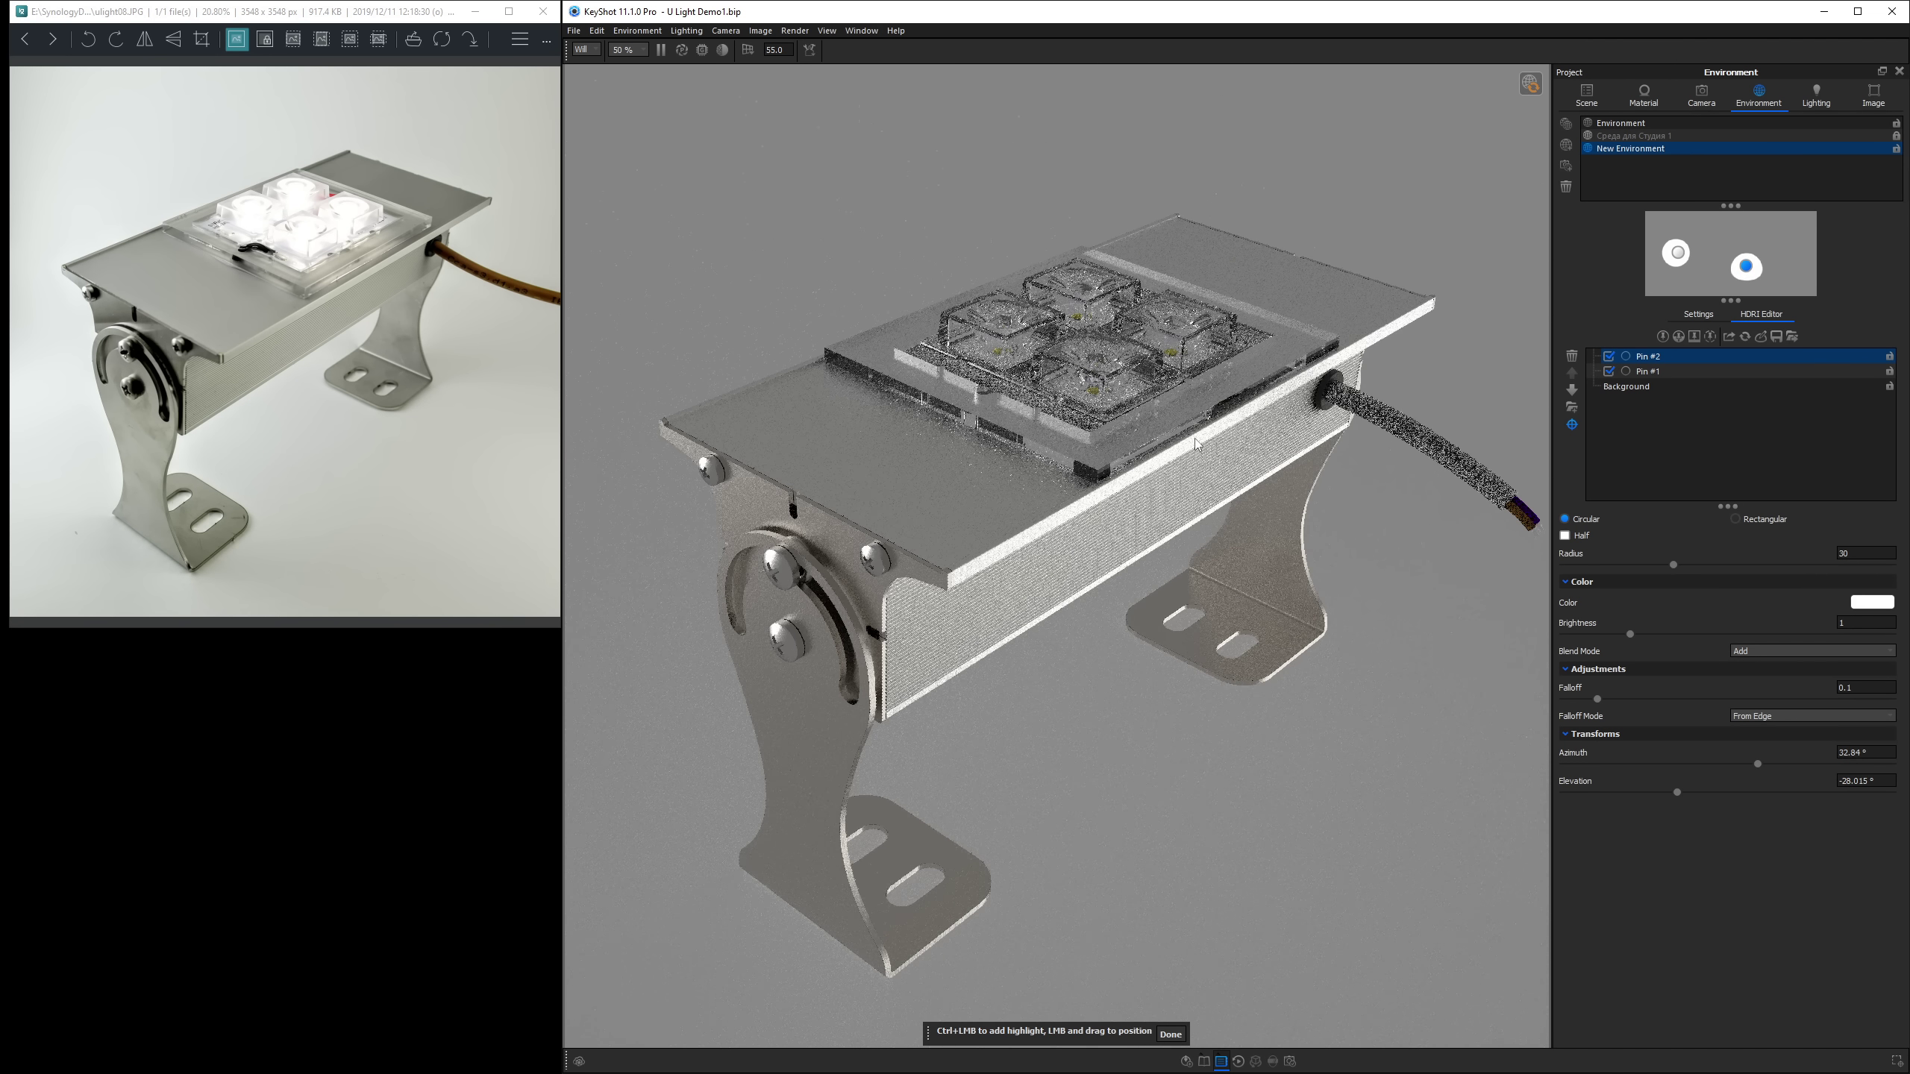
click(1171, 1034)
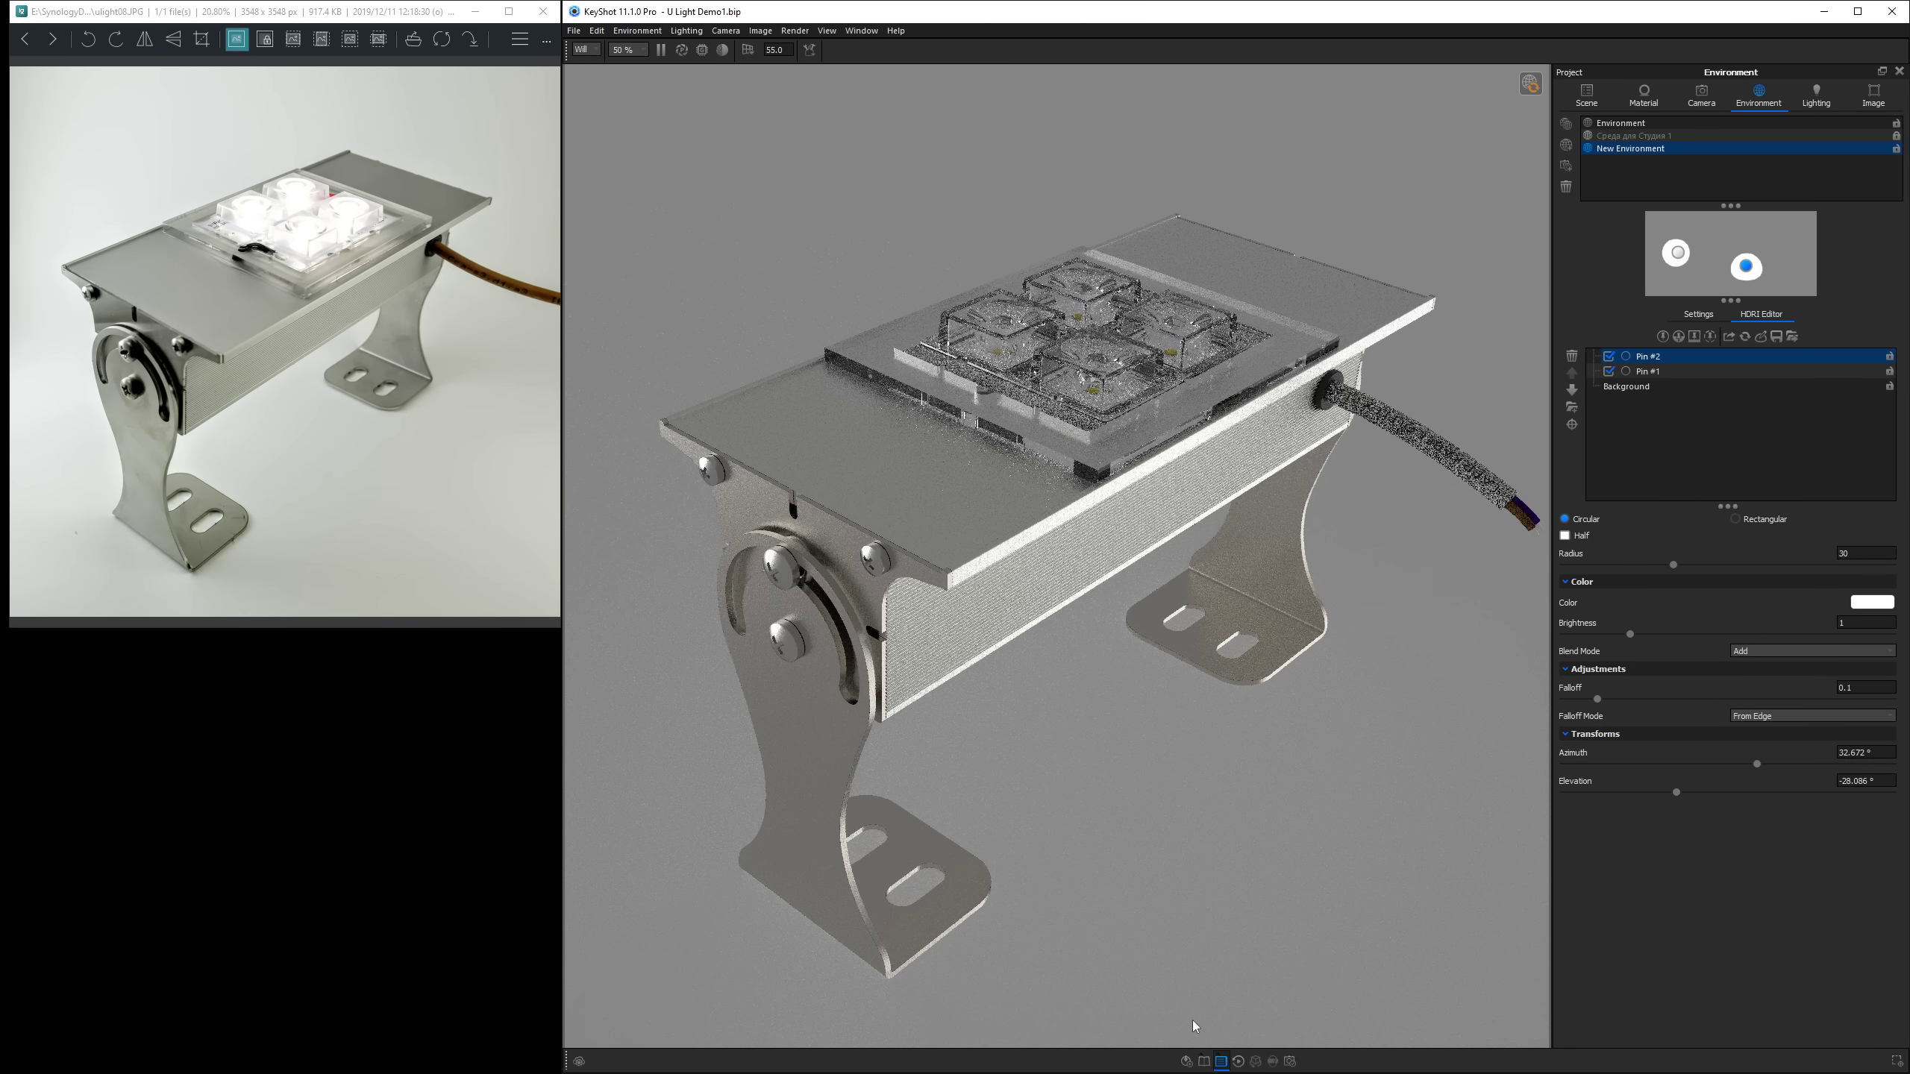
click(1784, 717)
click(1783, 735)
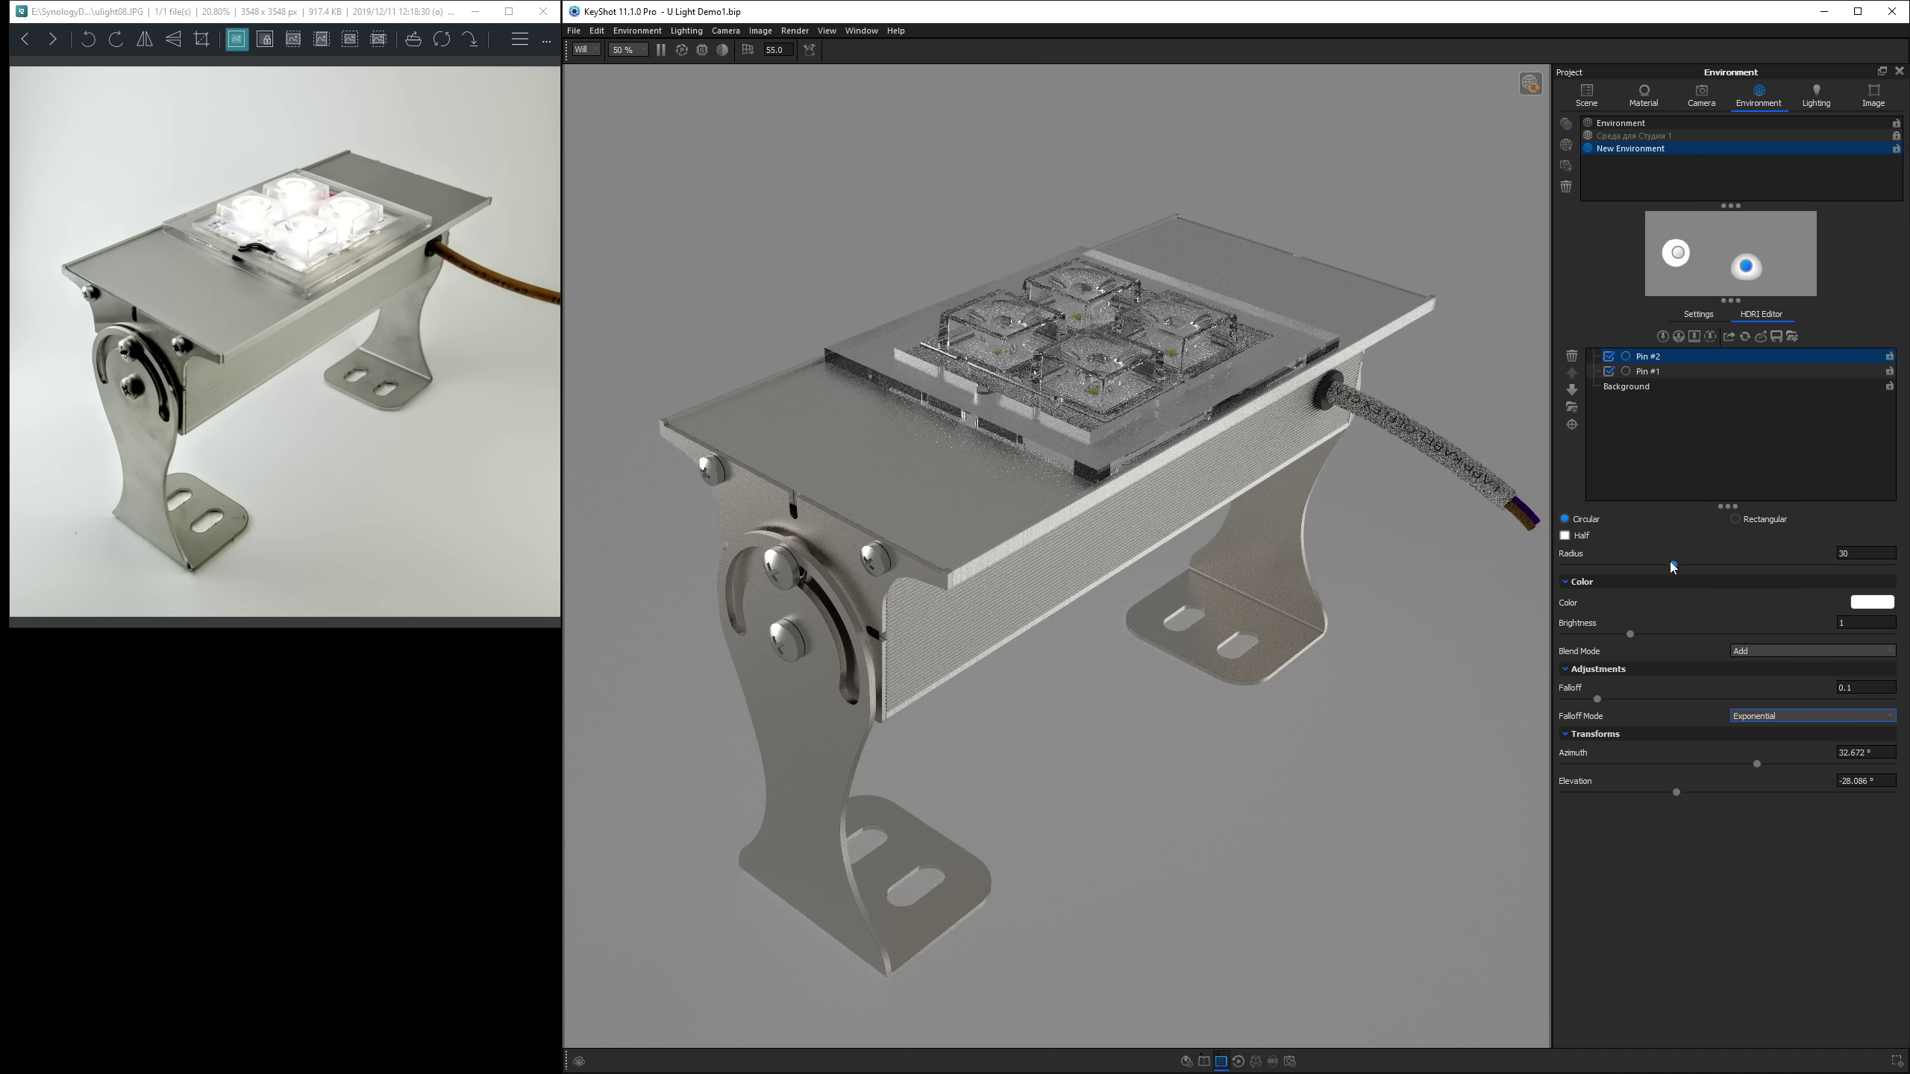
Set the side face highlight pin's radius to 8 and its brightness to 4.
drag(1674, 564, 1611, 572)
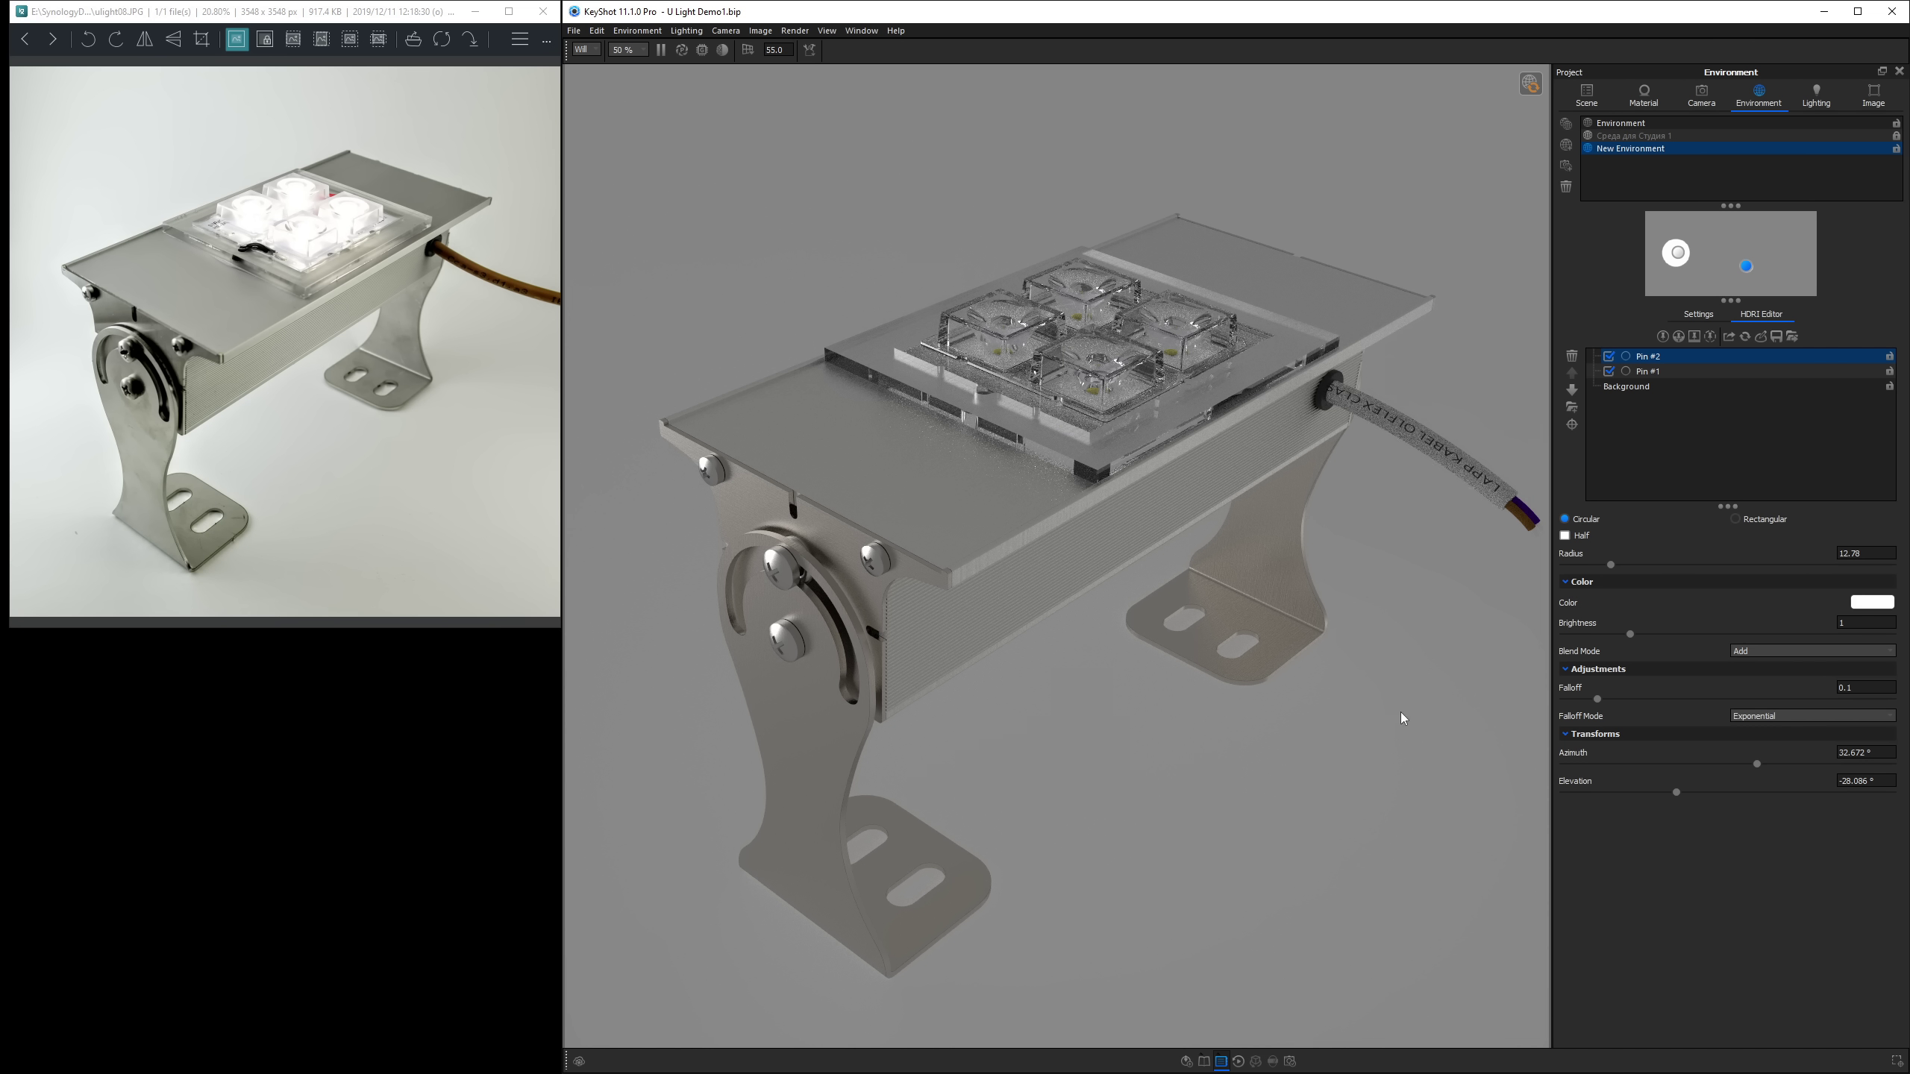
click(1869, 624)
click(1858, 554)
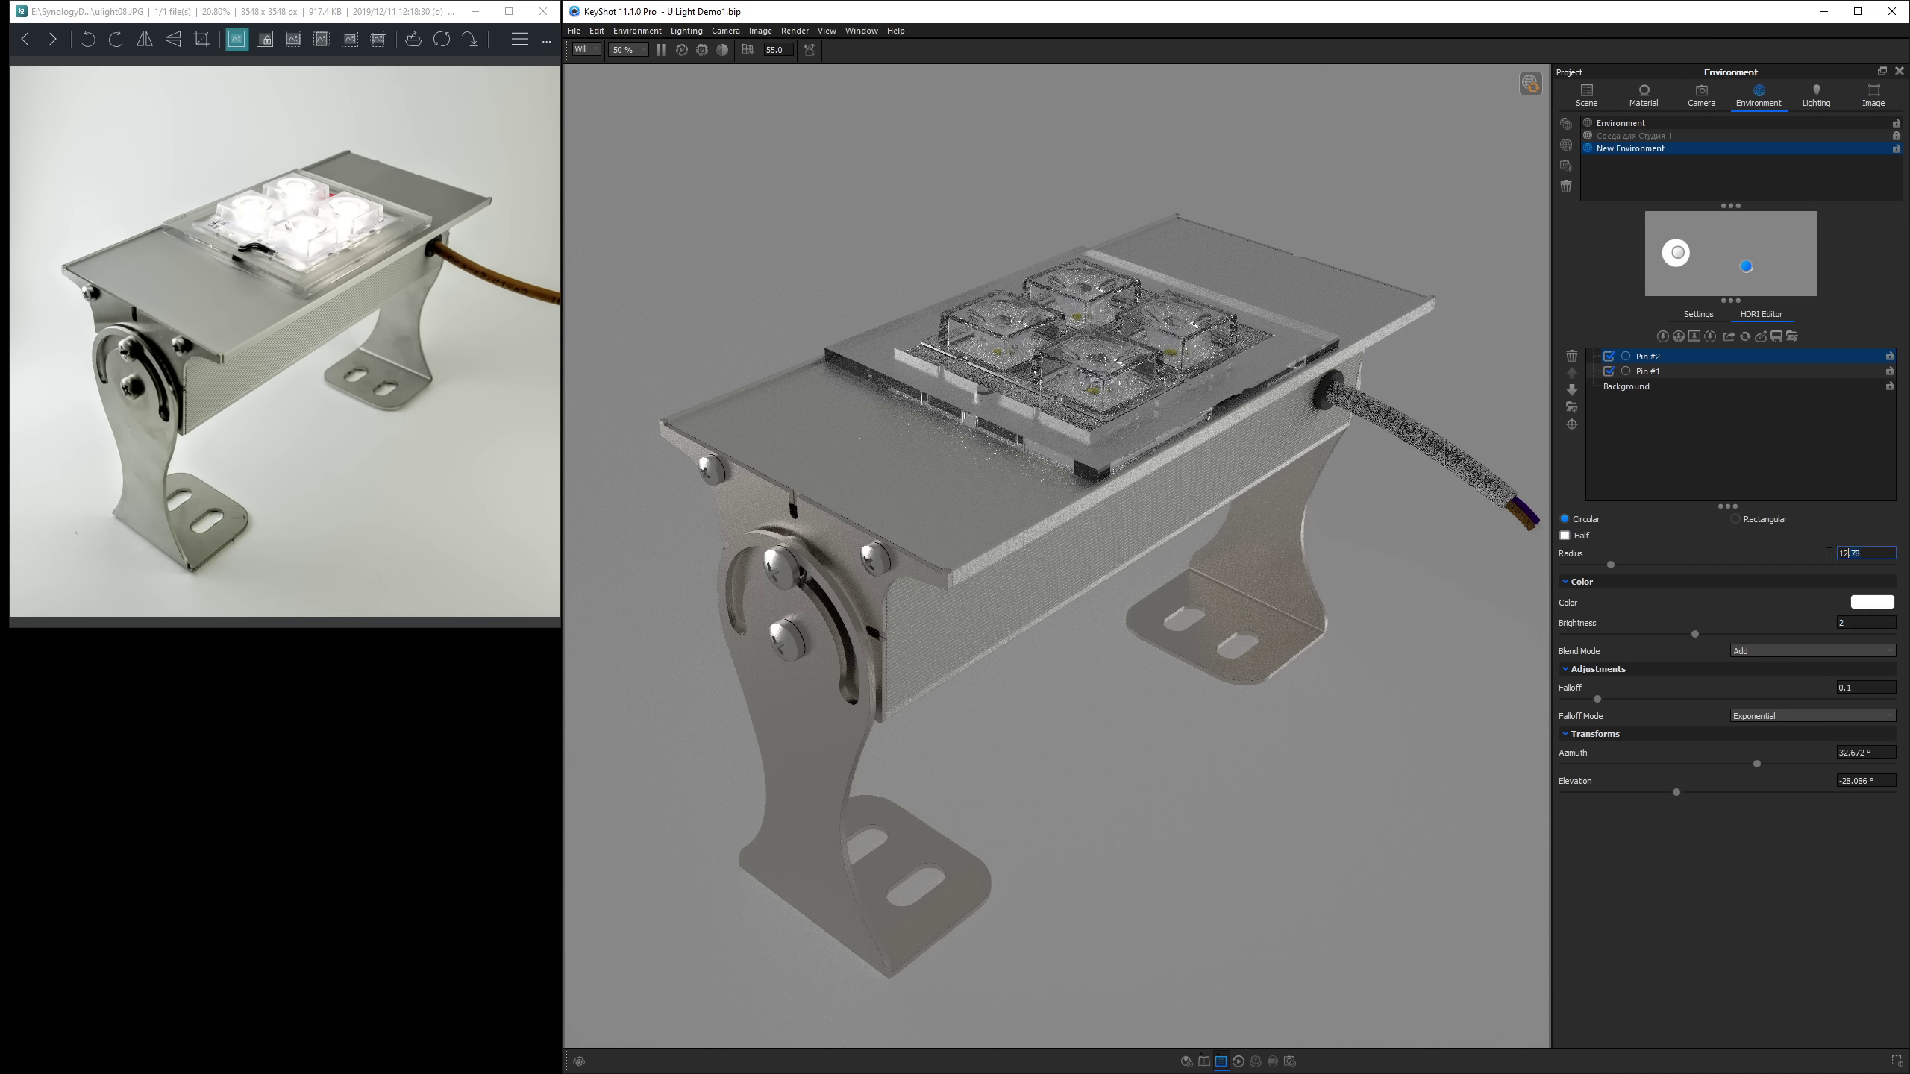
text(8)
key(Return)
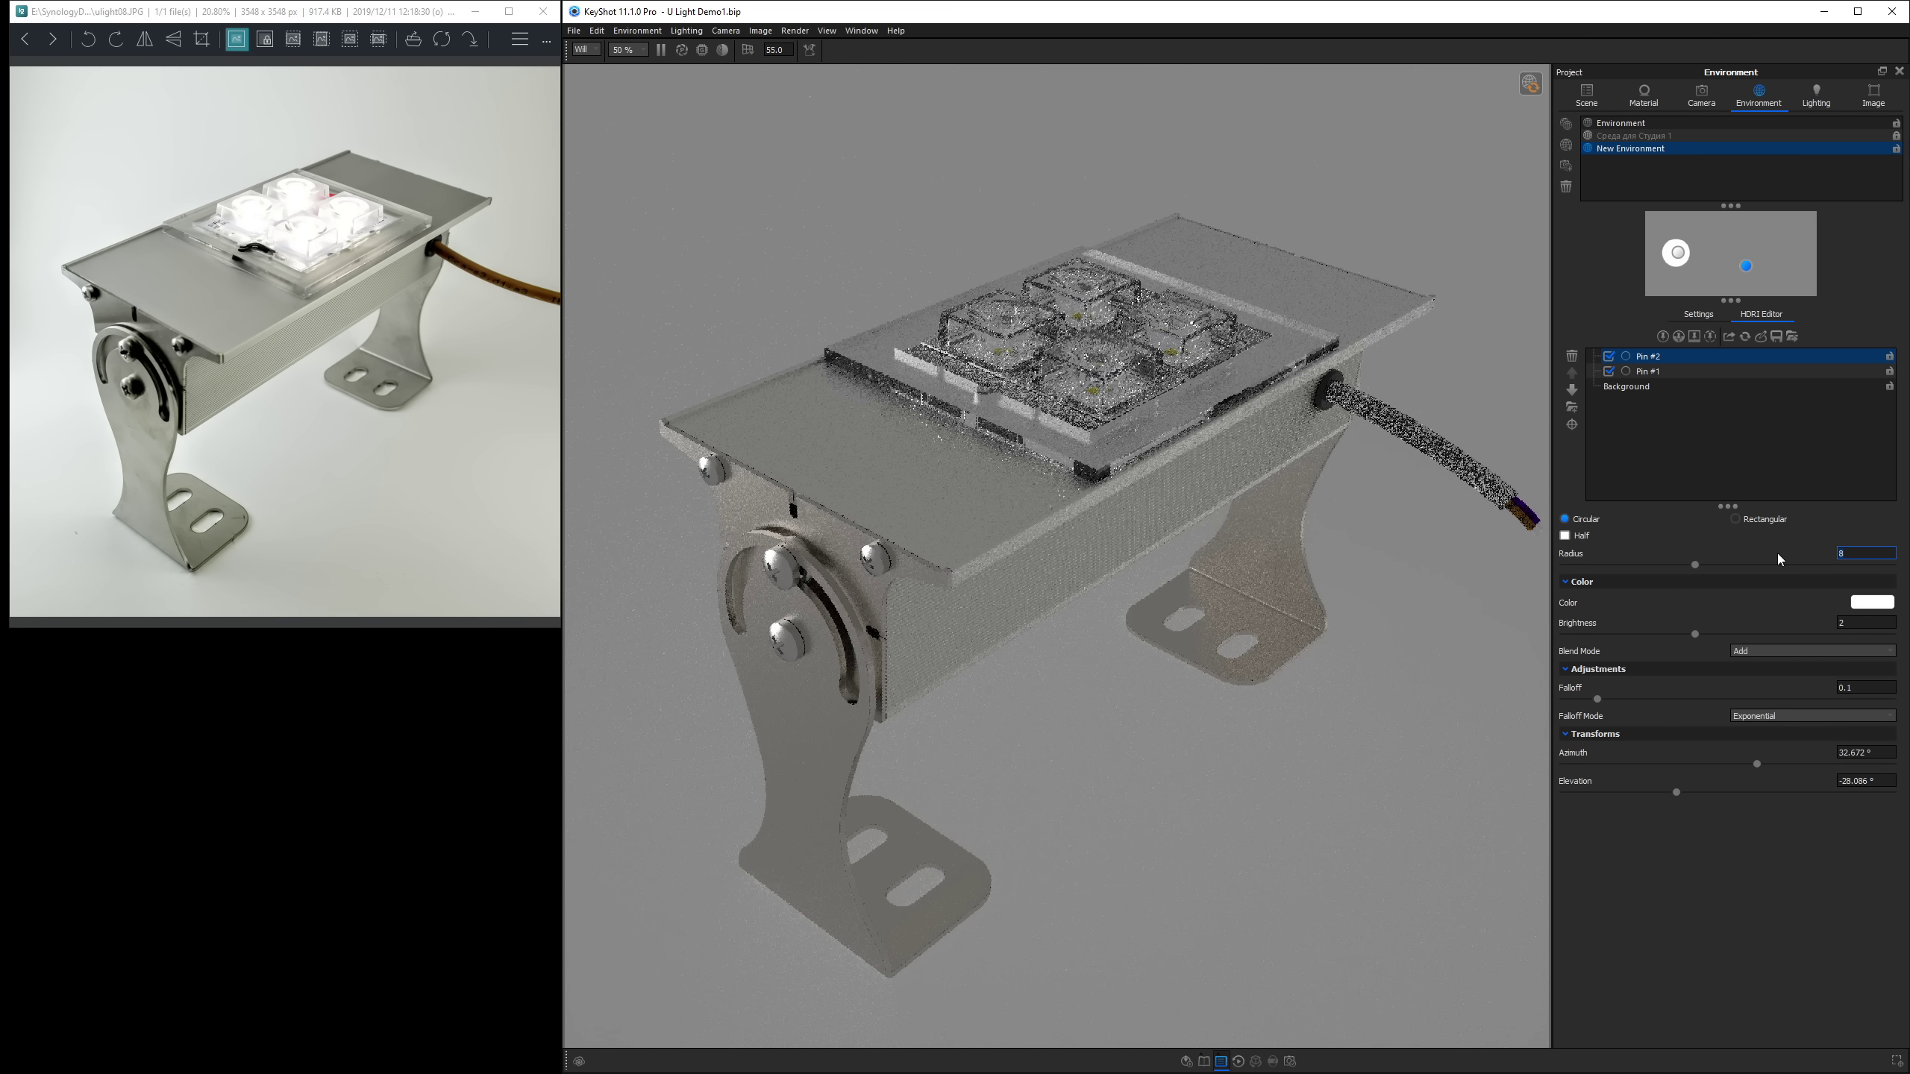
click(1866, 624)
text(3)
key(Return)
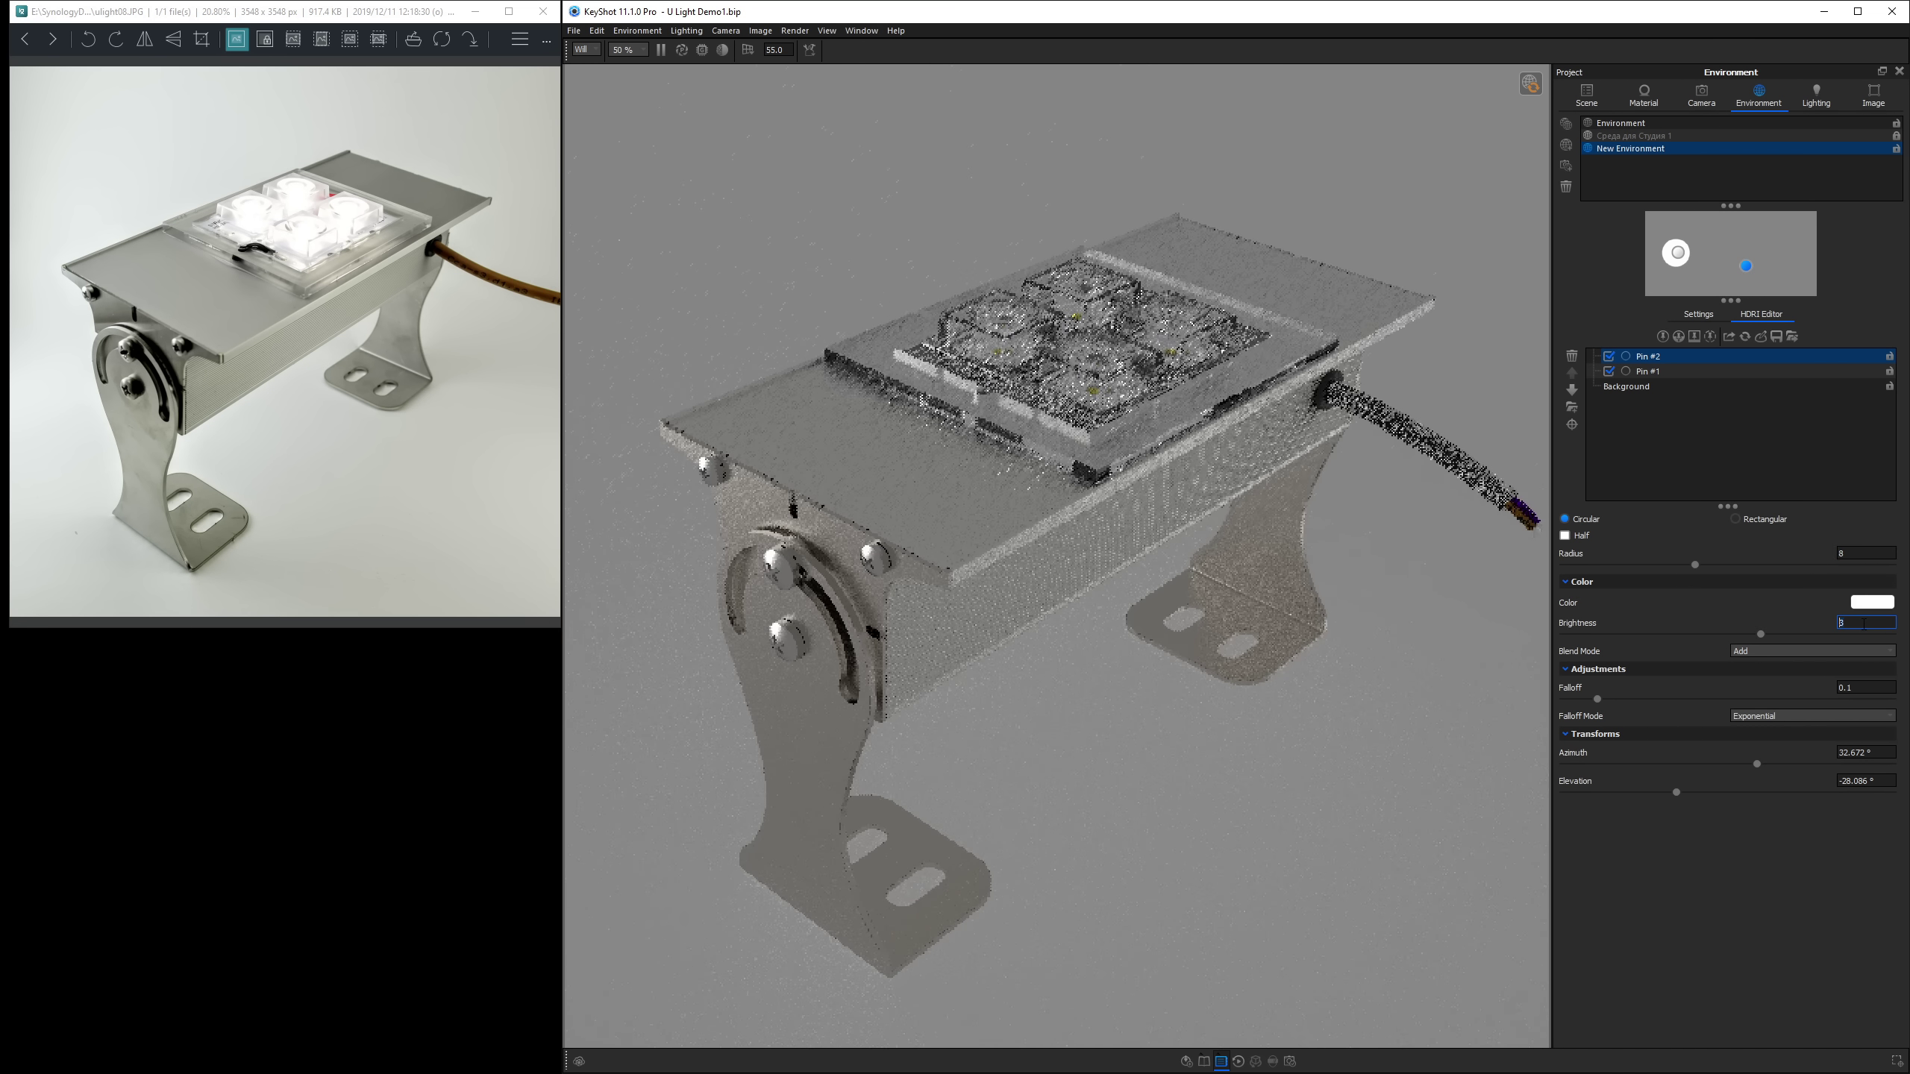
key(BackSpace)
text(4)
key(Return)
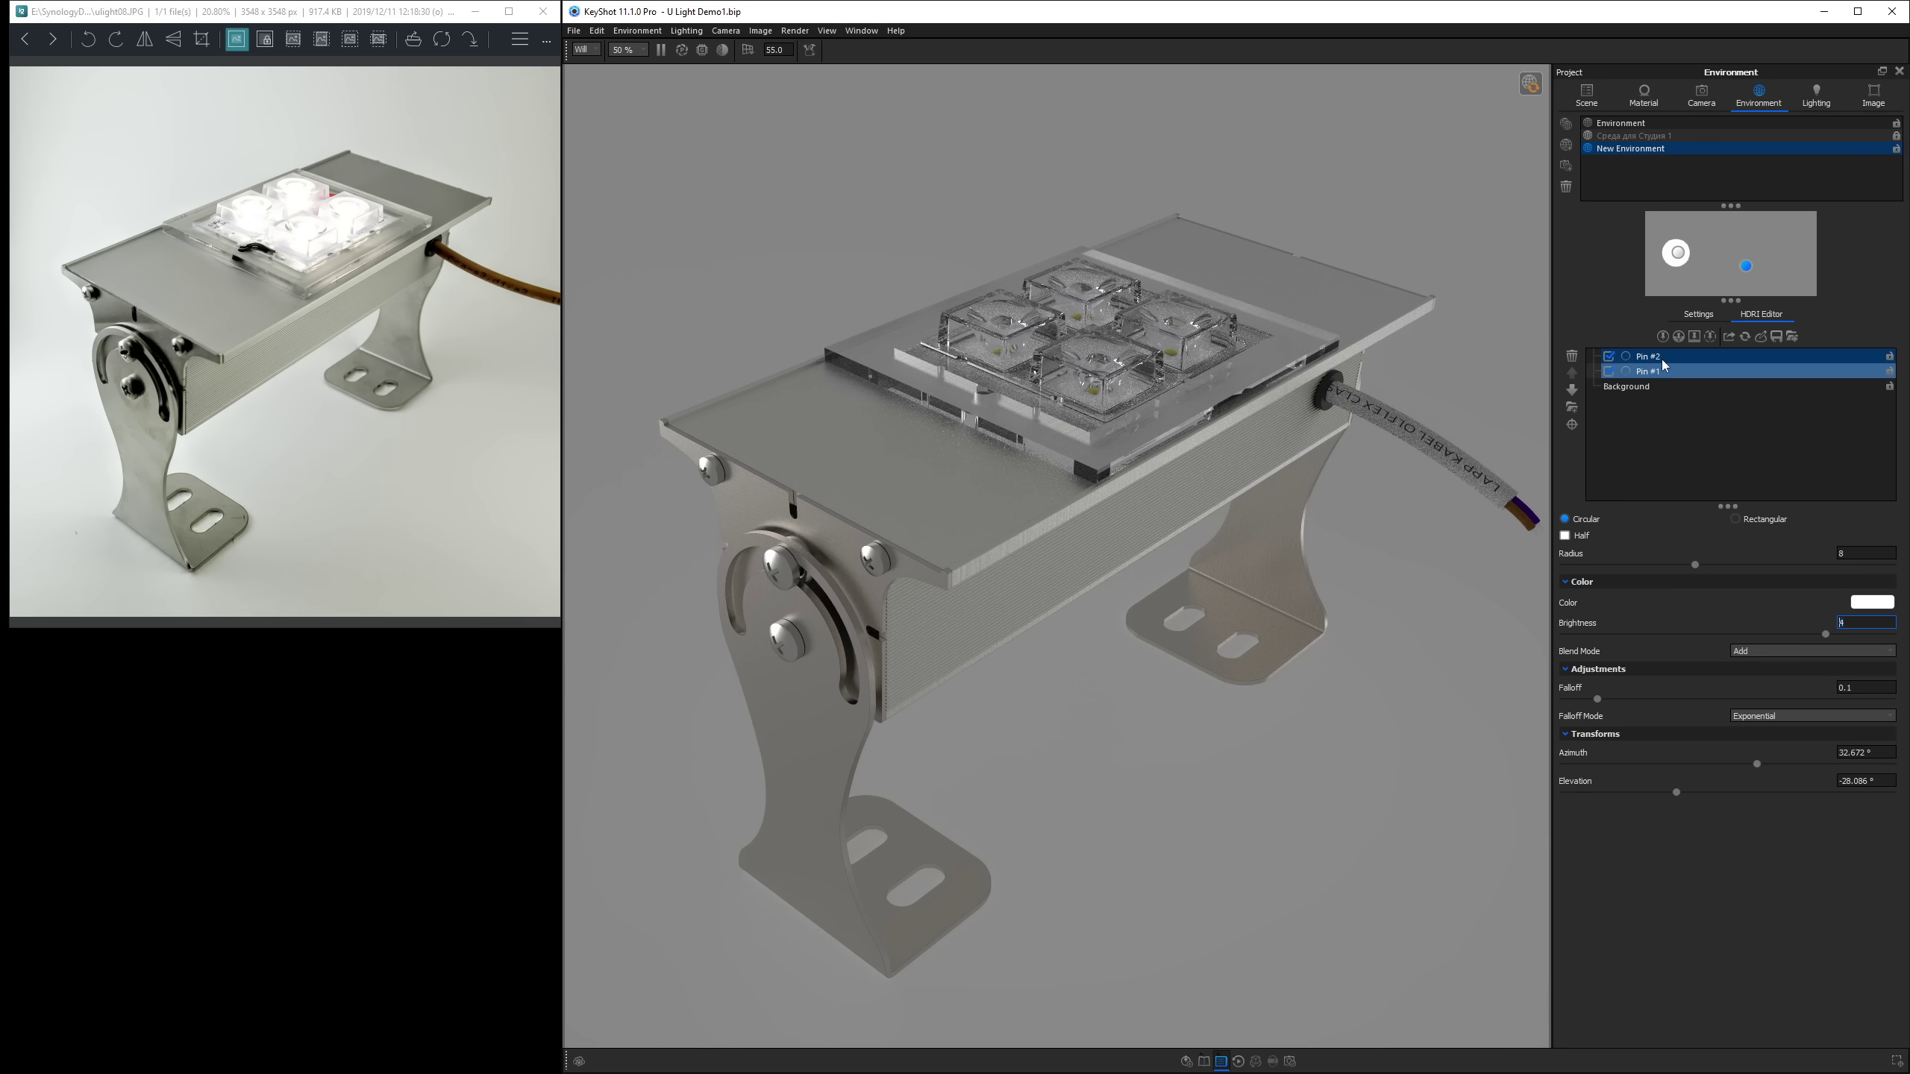
Add a third circular highlight pin and position it on the lamp's top plate near the front bracket.
click(1662, 337)
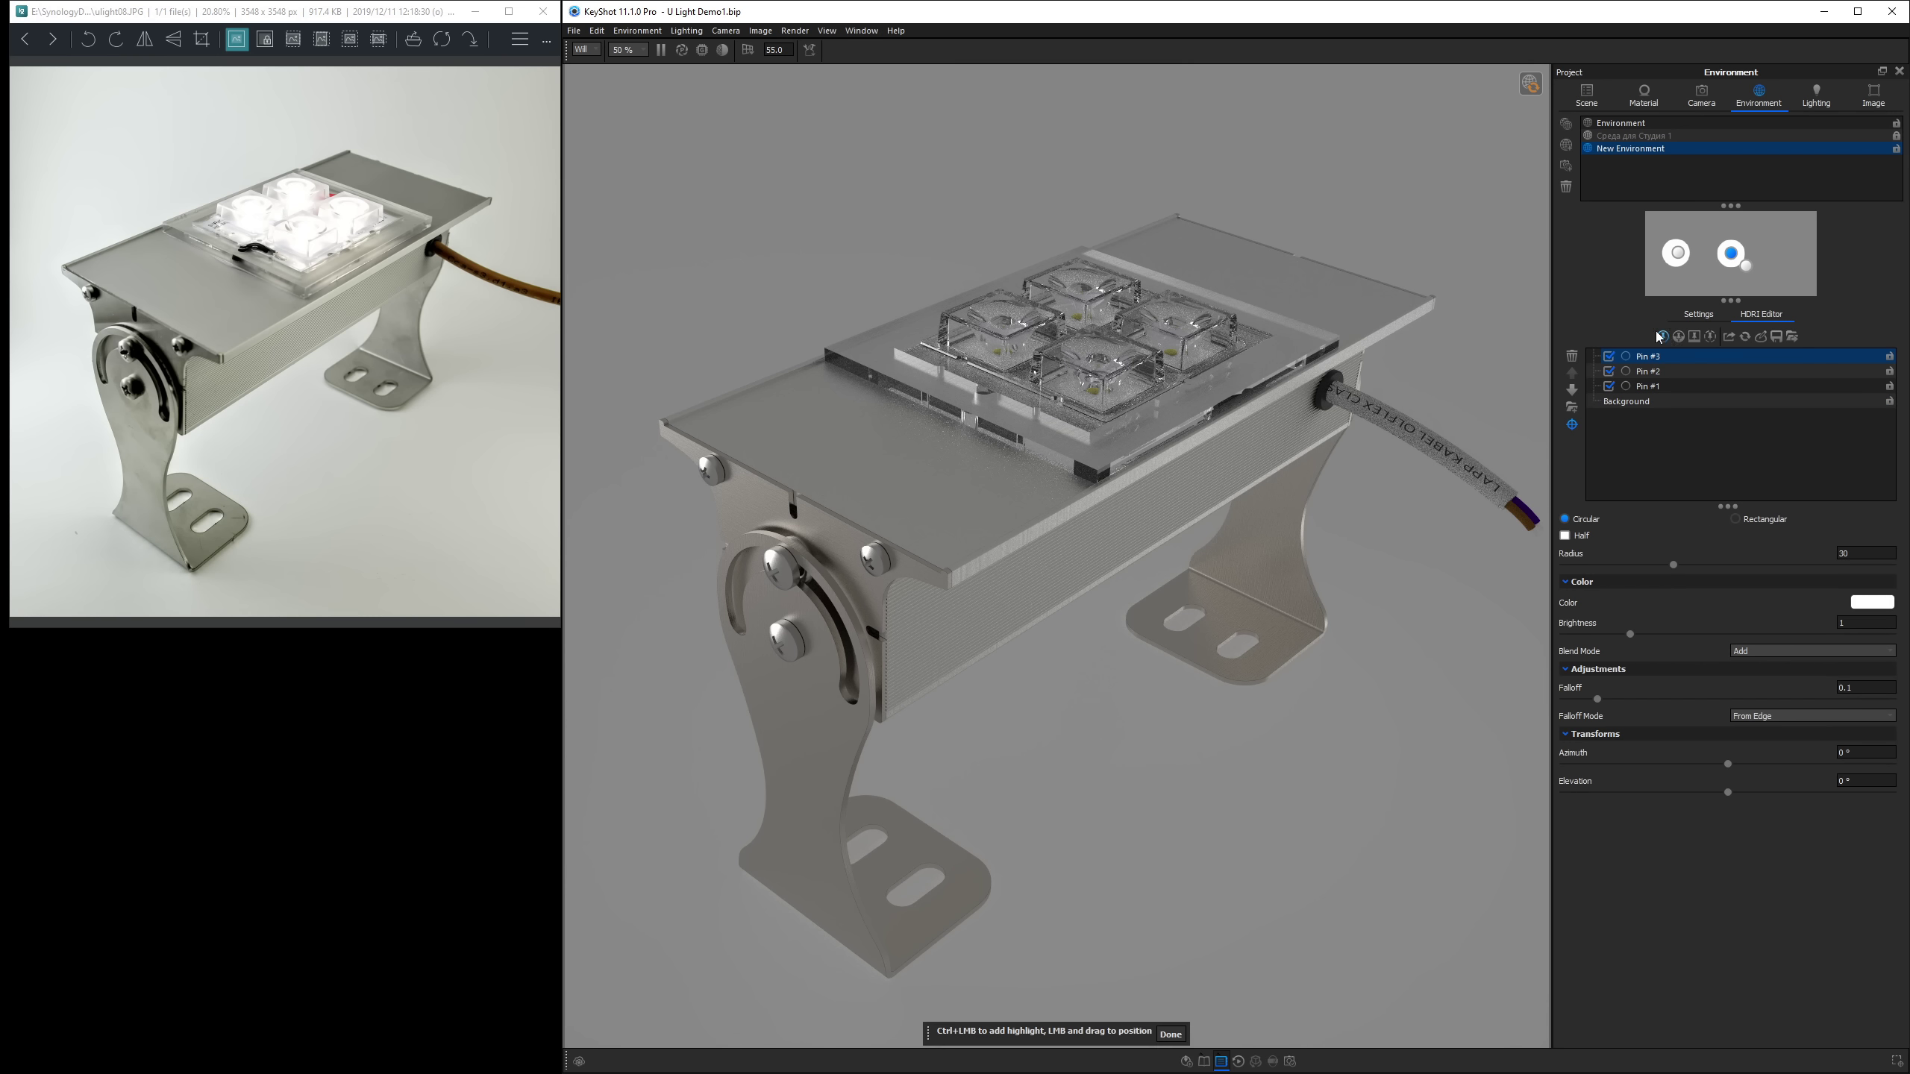
click(906, 506)
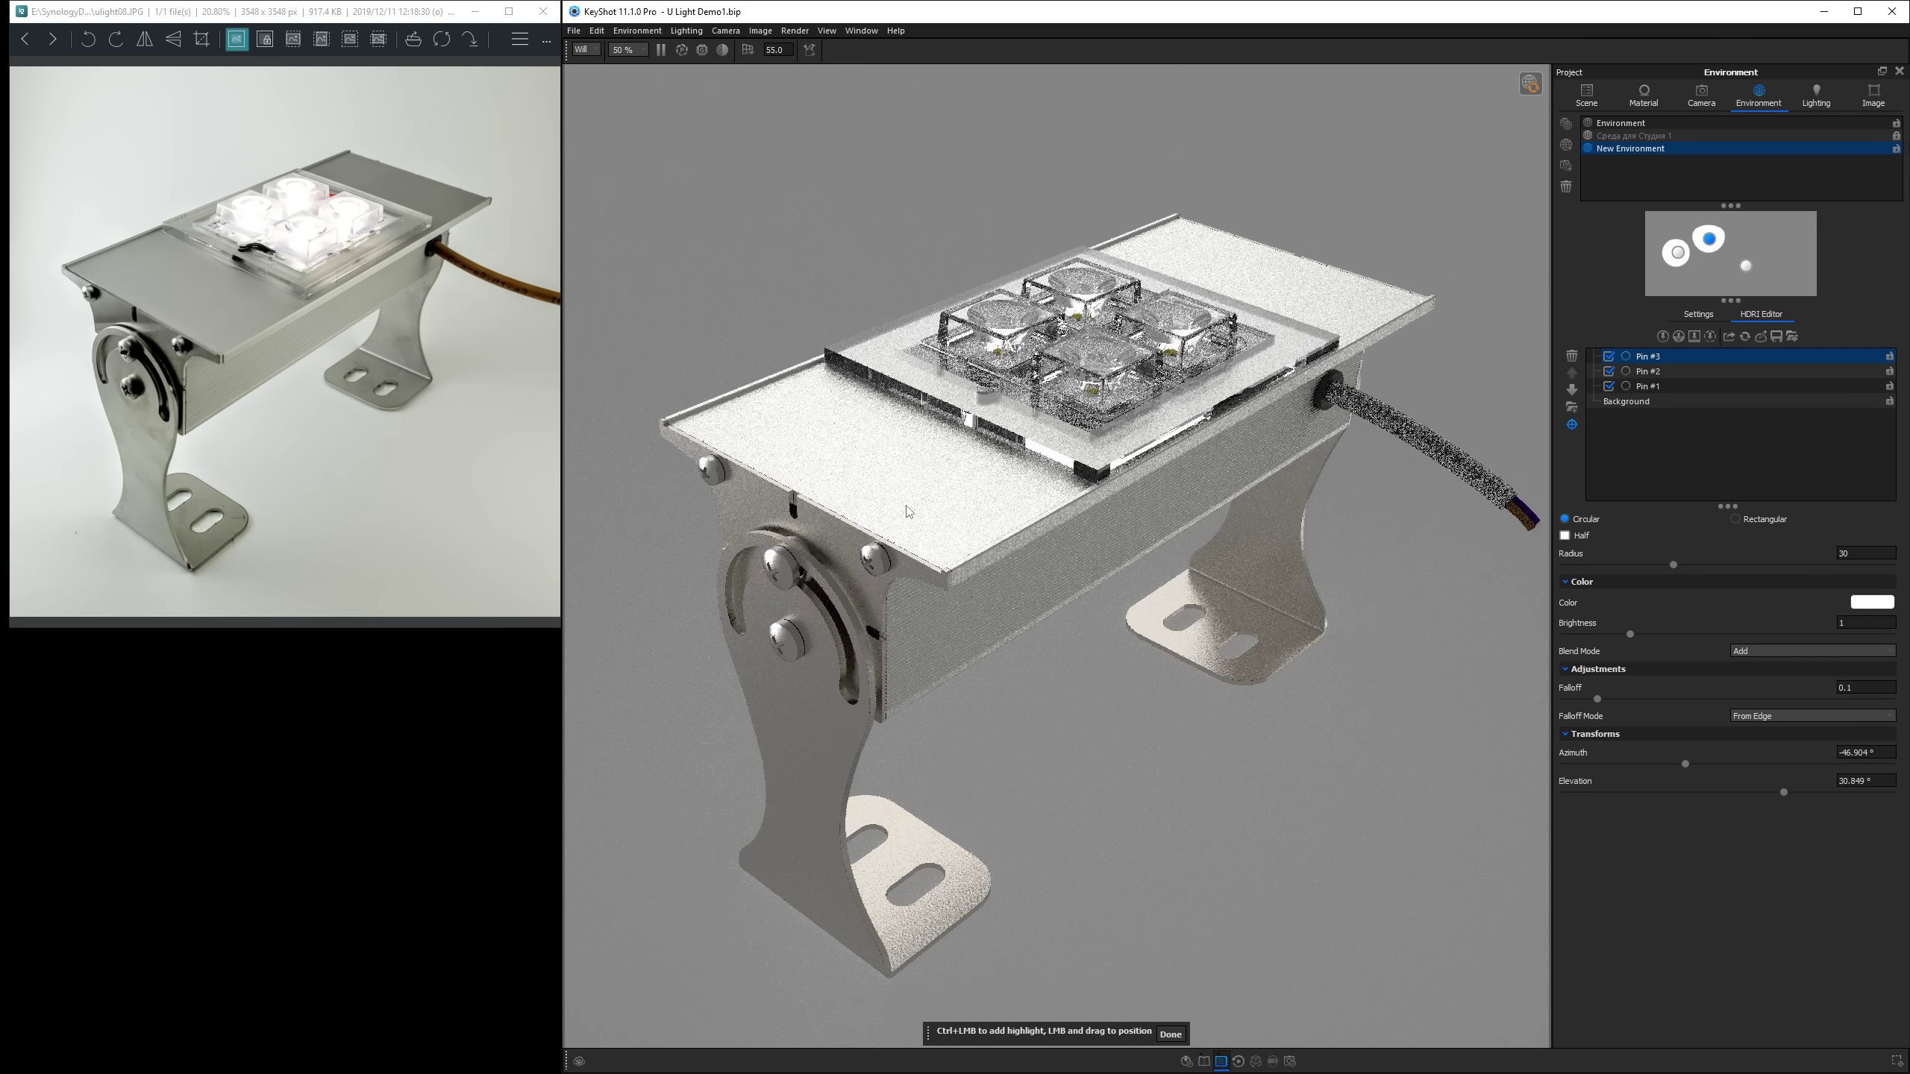
click(1171, 1034)
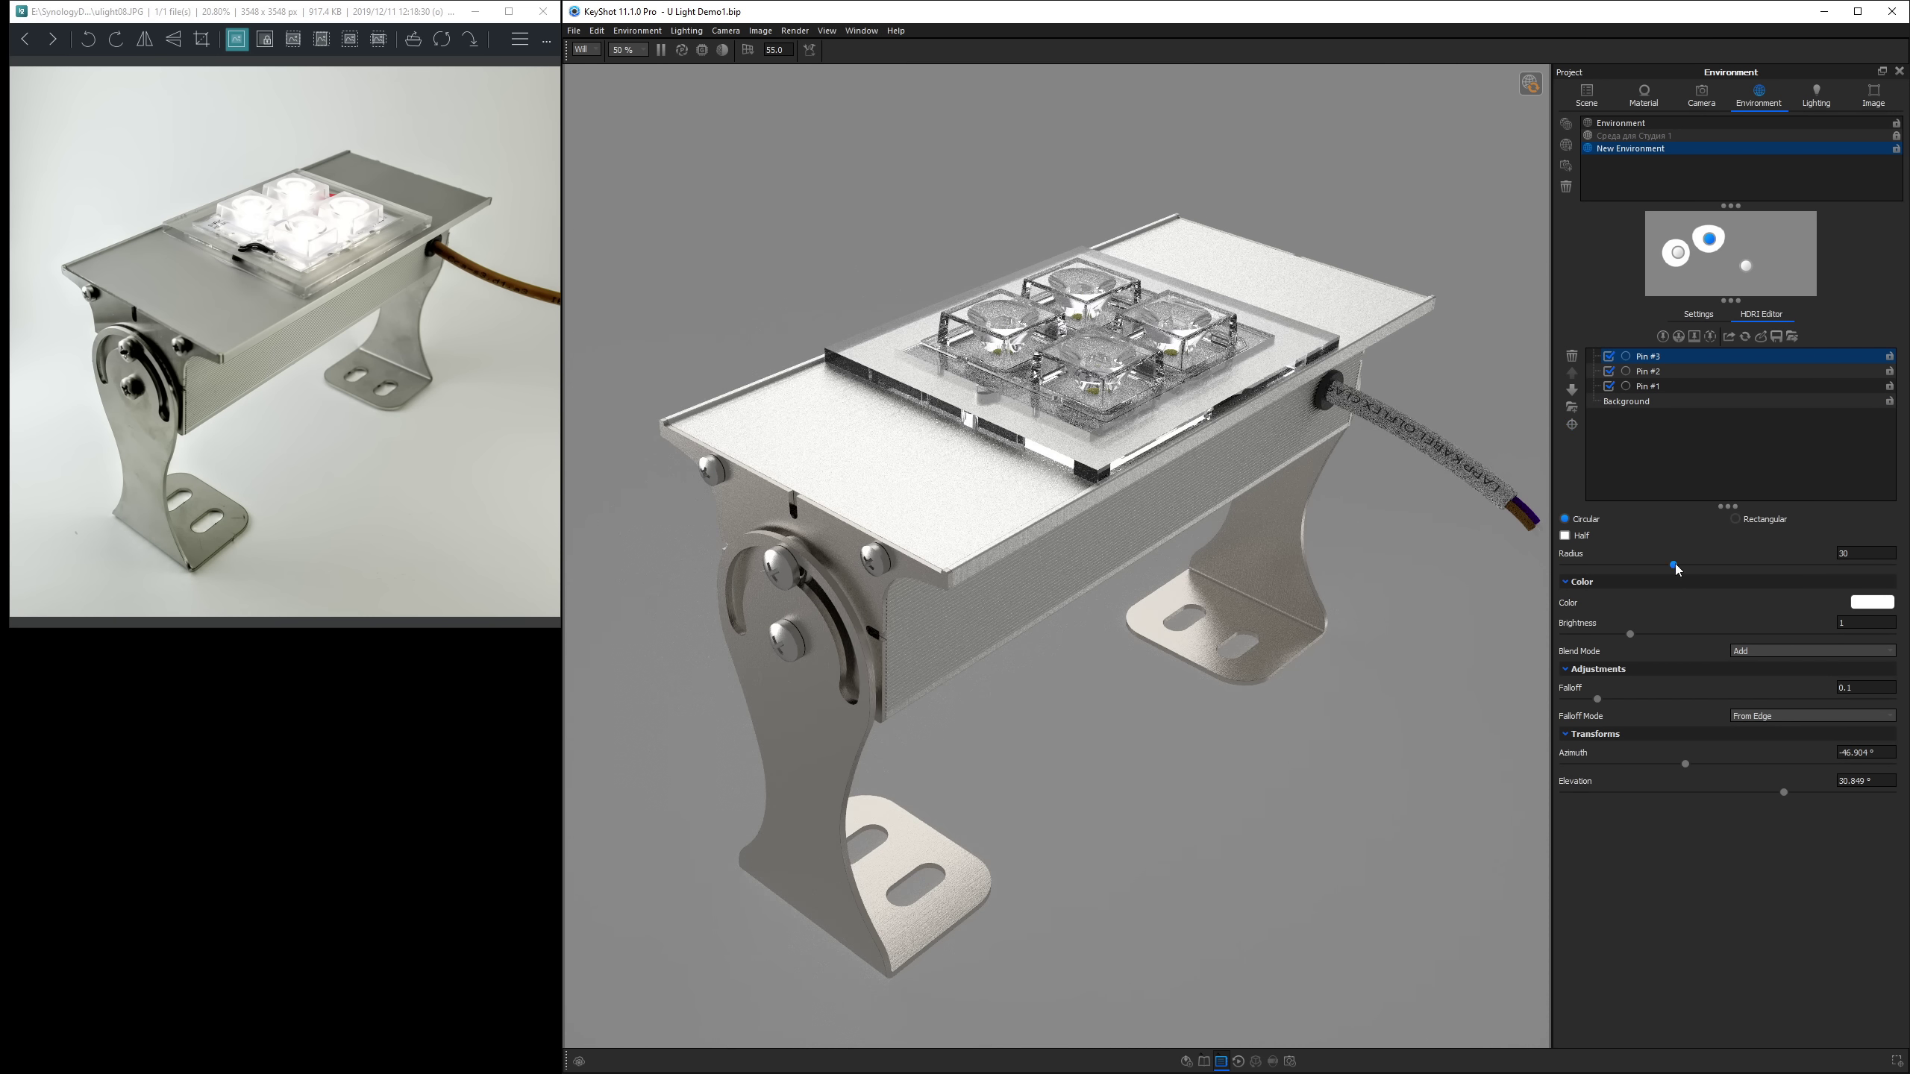
Reduce the top plate pin's radius to about 23 and soften it with Exponential falloff of about 0.42.
drag(1676, 565, 1653, 574)
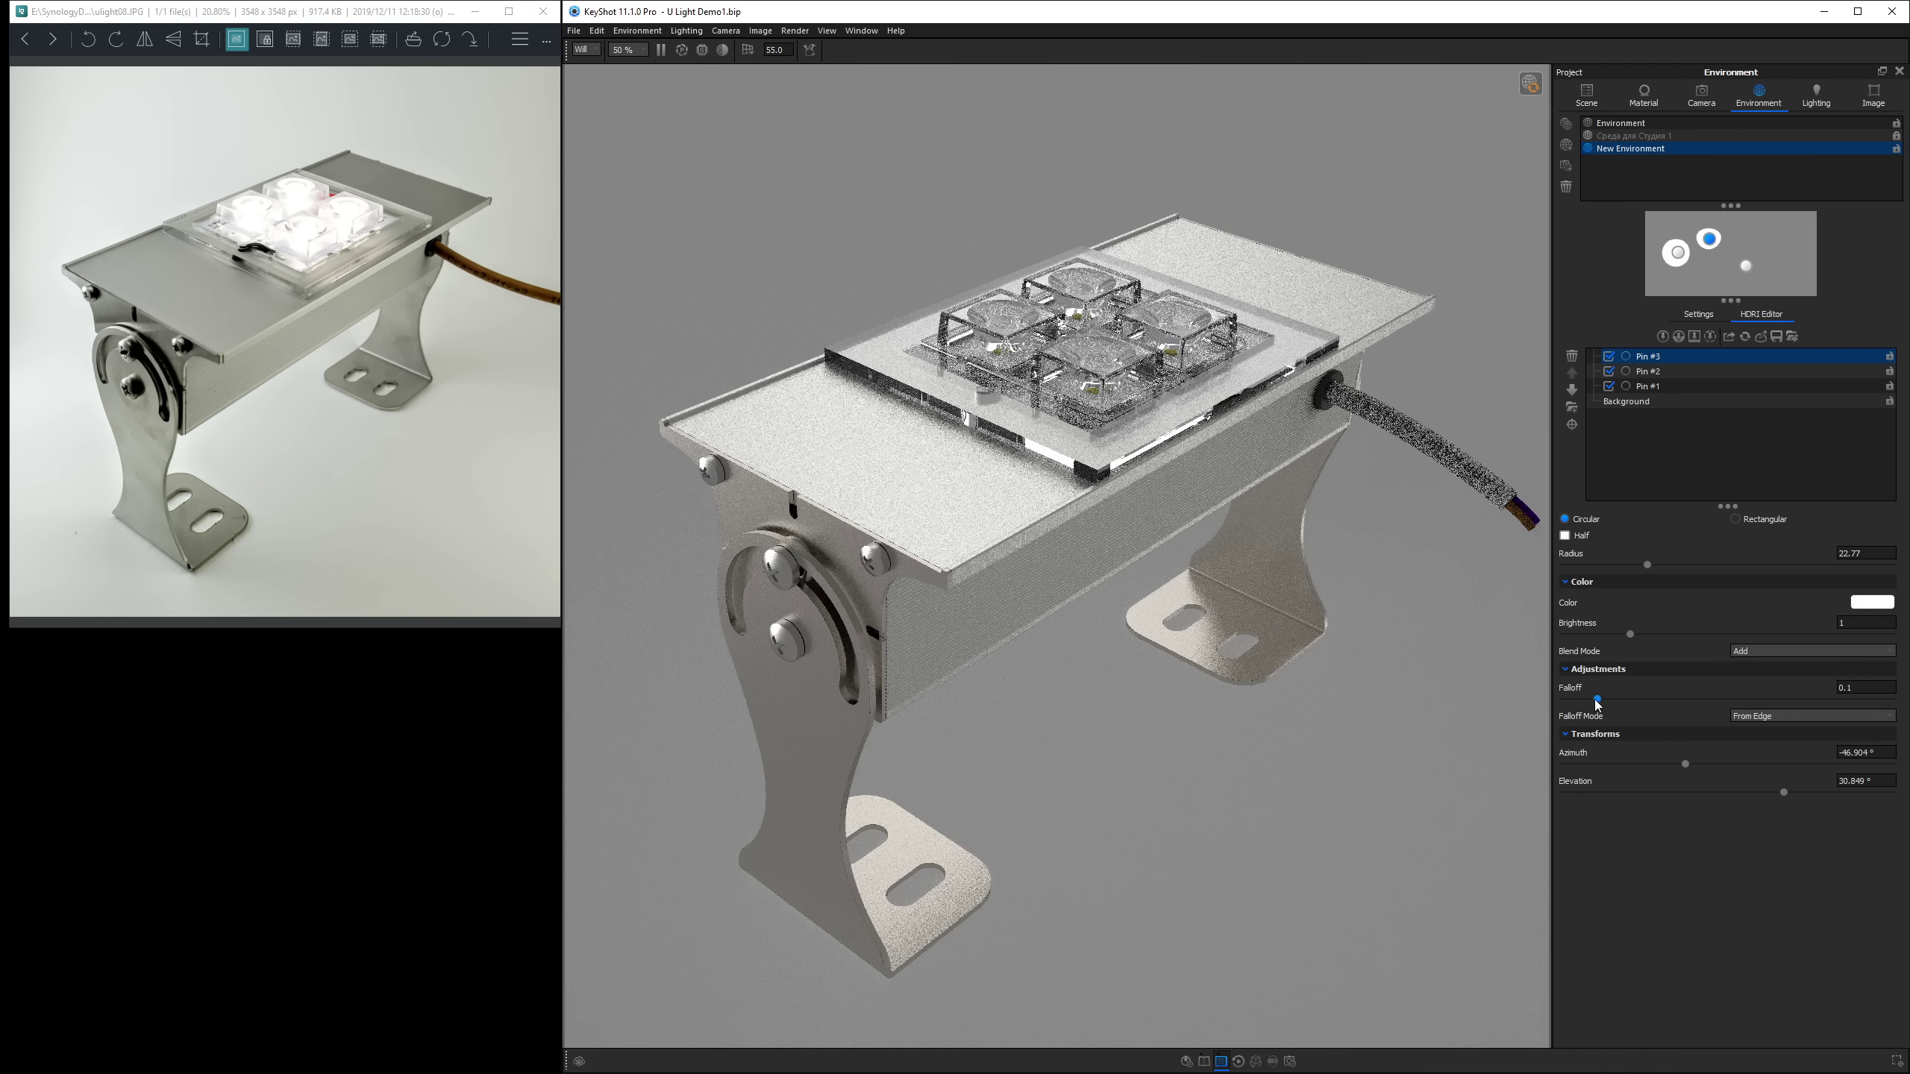
drag(1598, 700, 1699, 700)
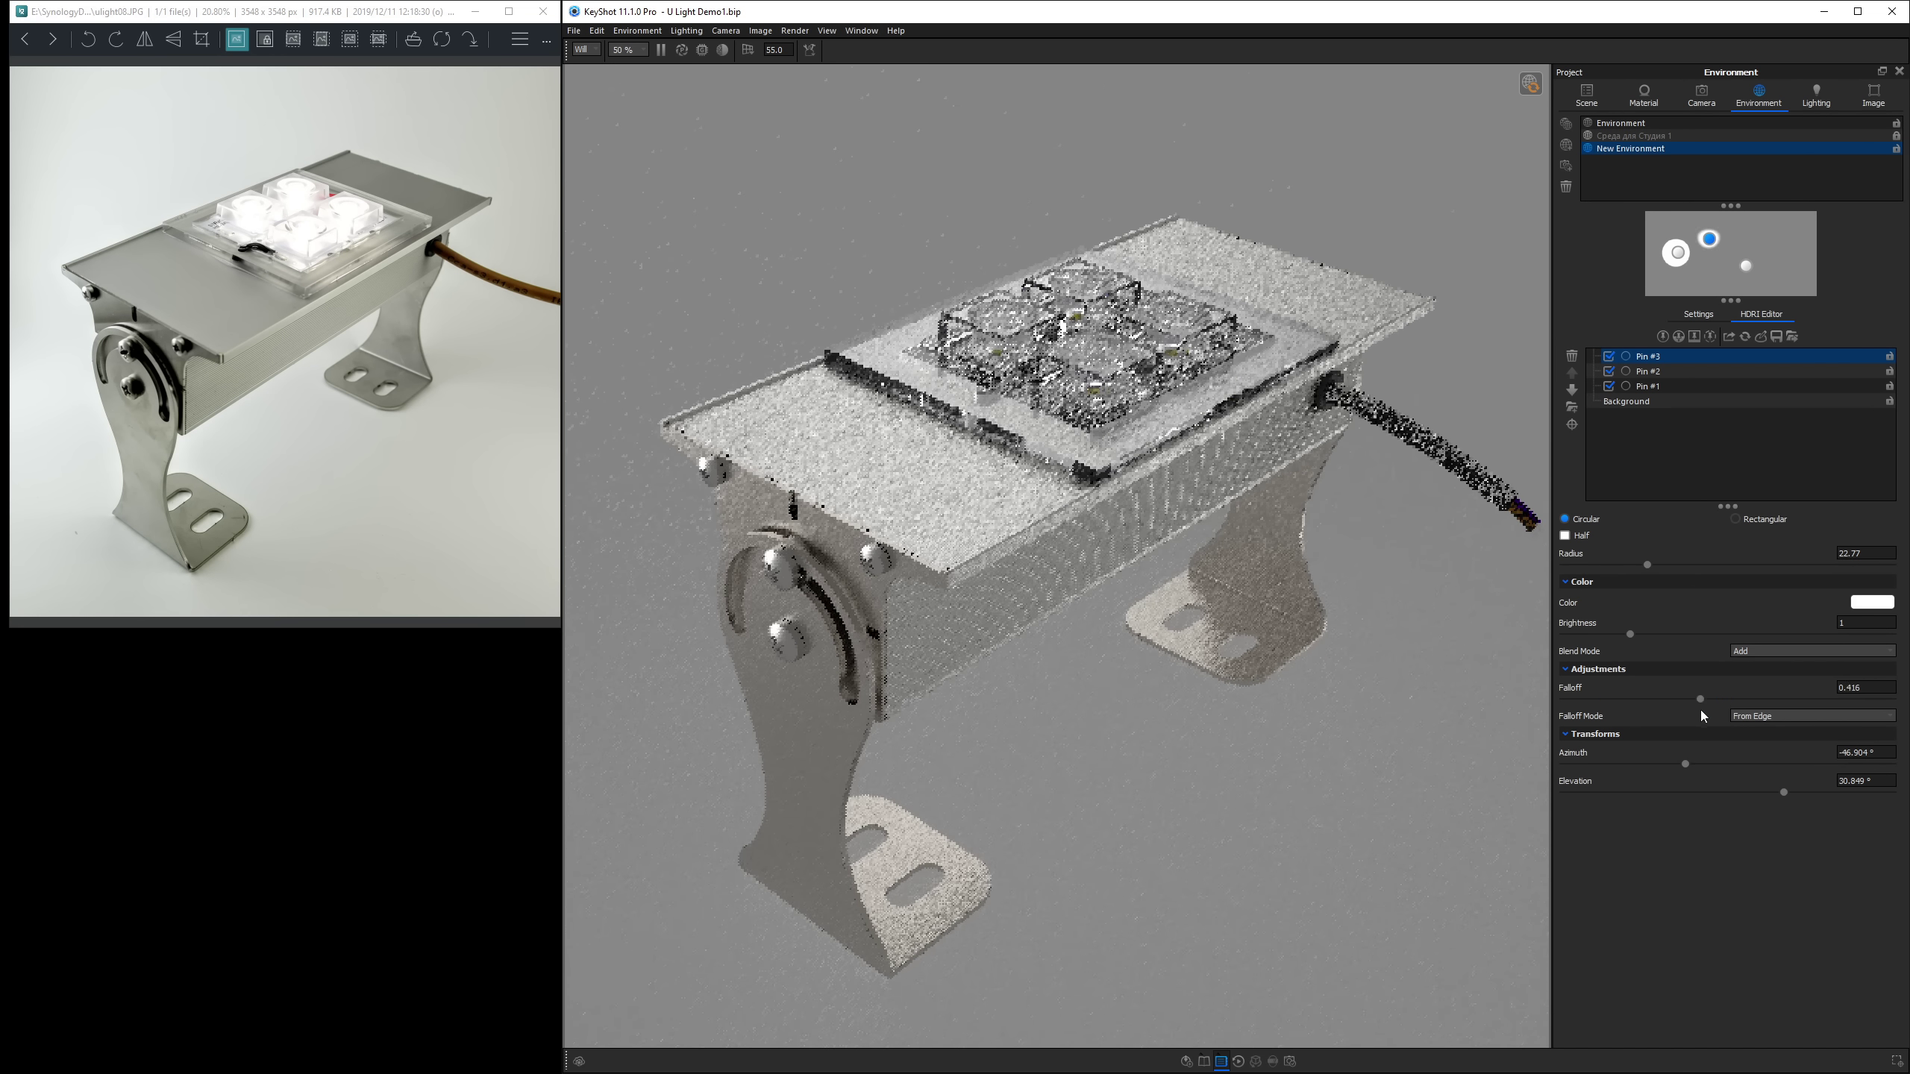
click(1812, 716)
click(1779, 756)
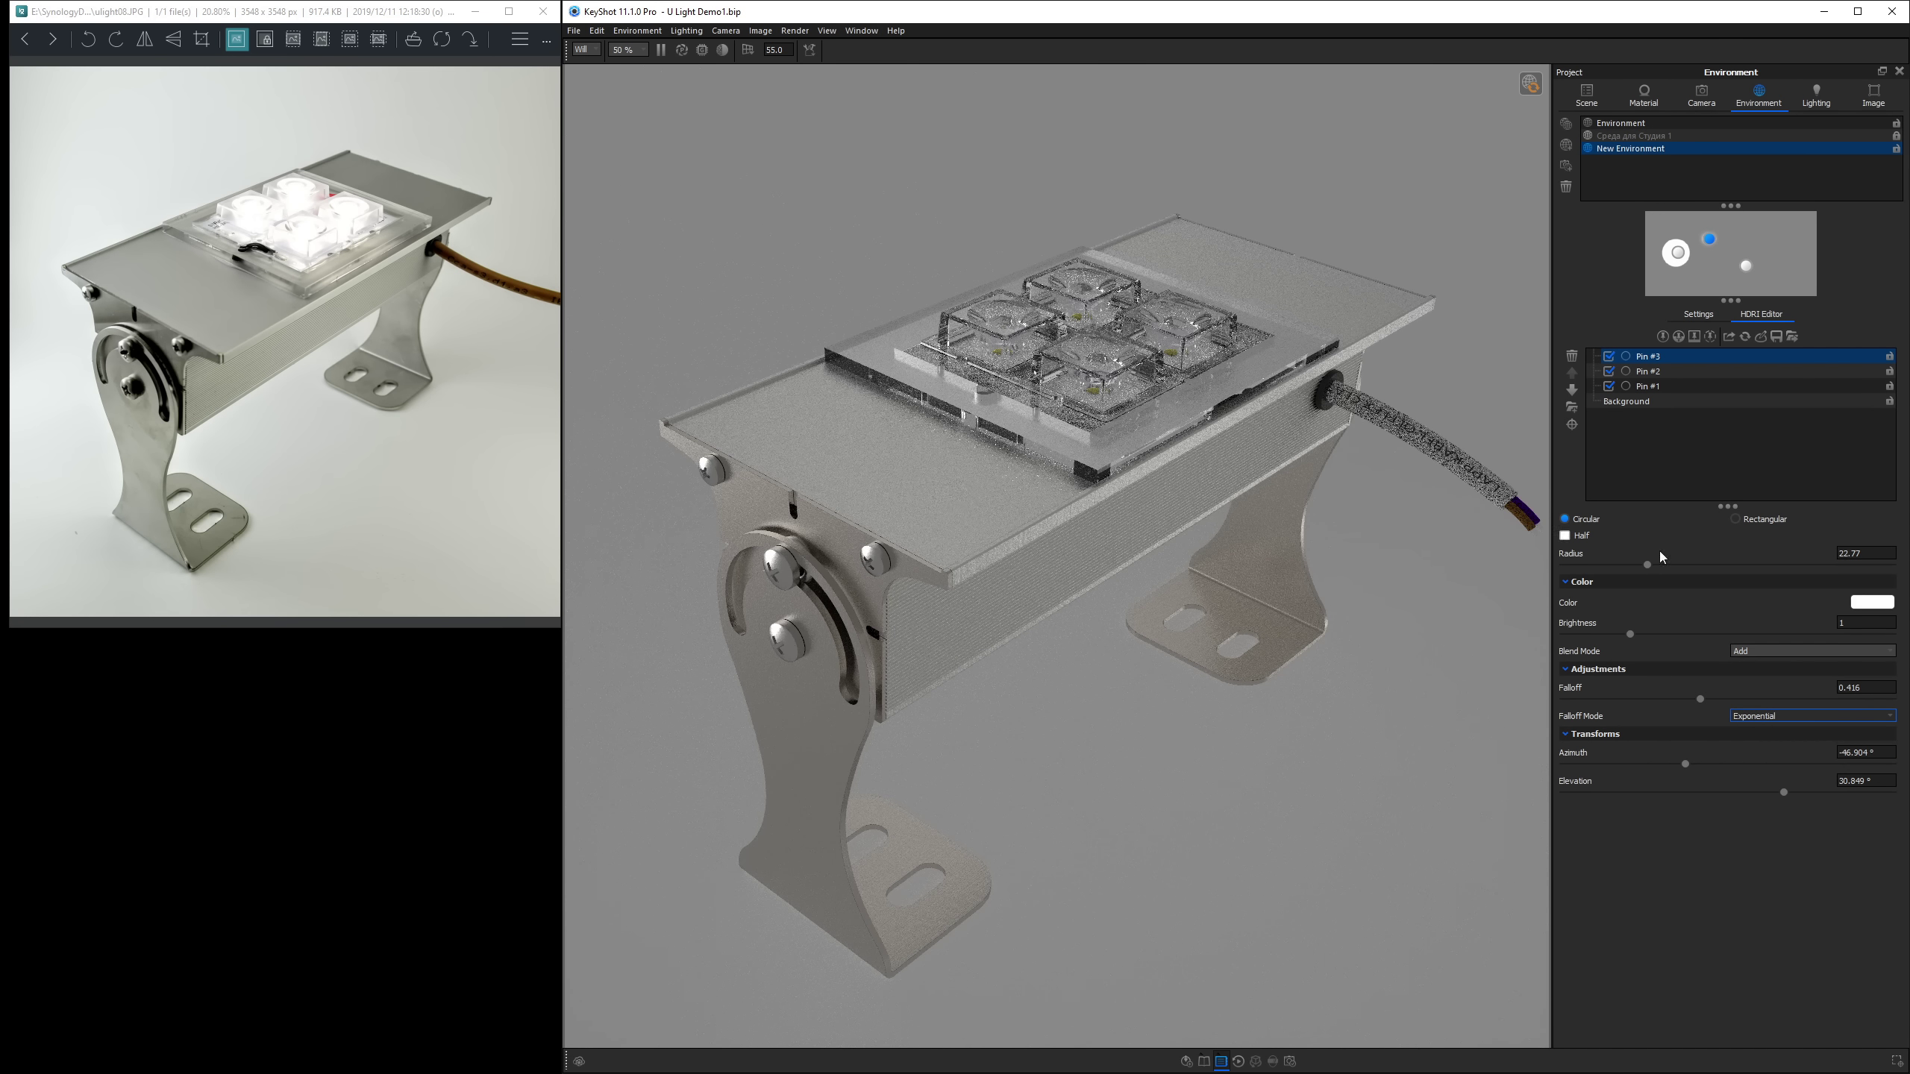
Reduce the top plate pin's radius to about 17 and set its brightness to 2.
click(1851, 624)
text(.5)
drag(1647, 564, 1626, 566)
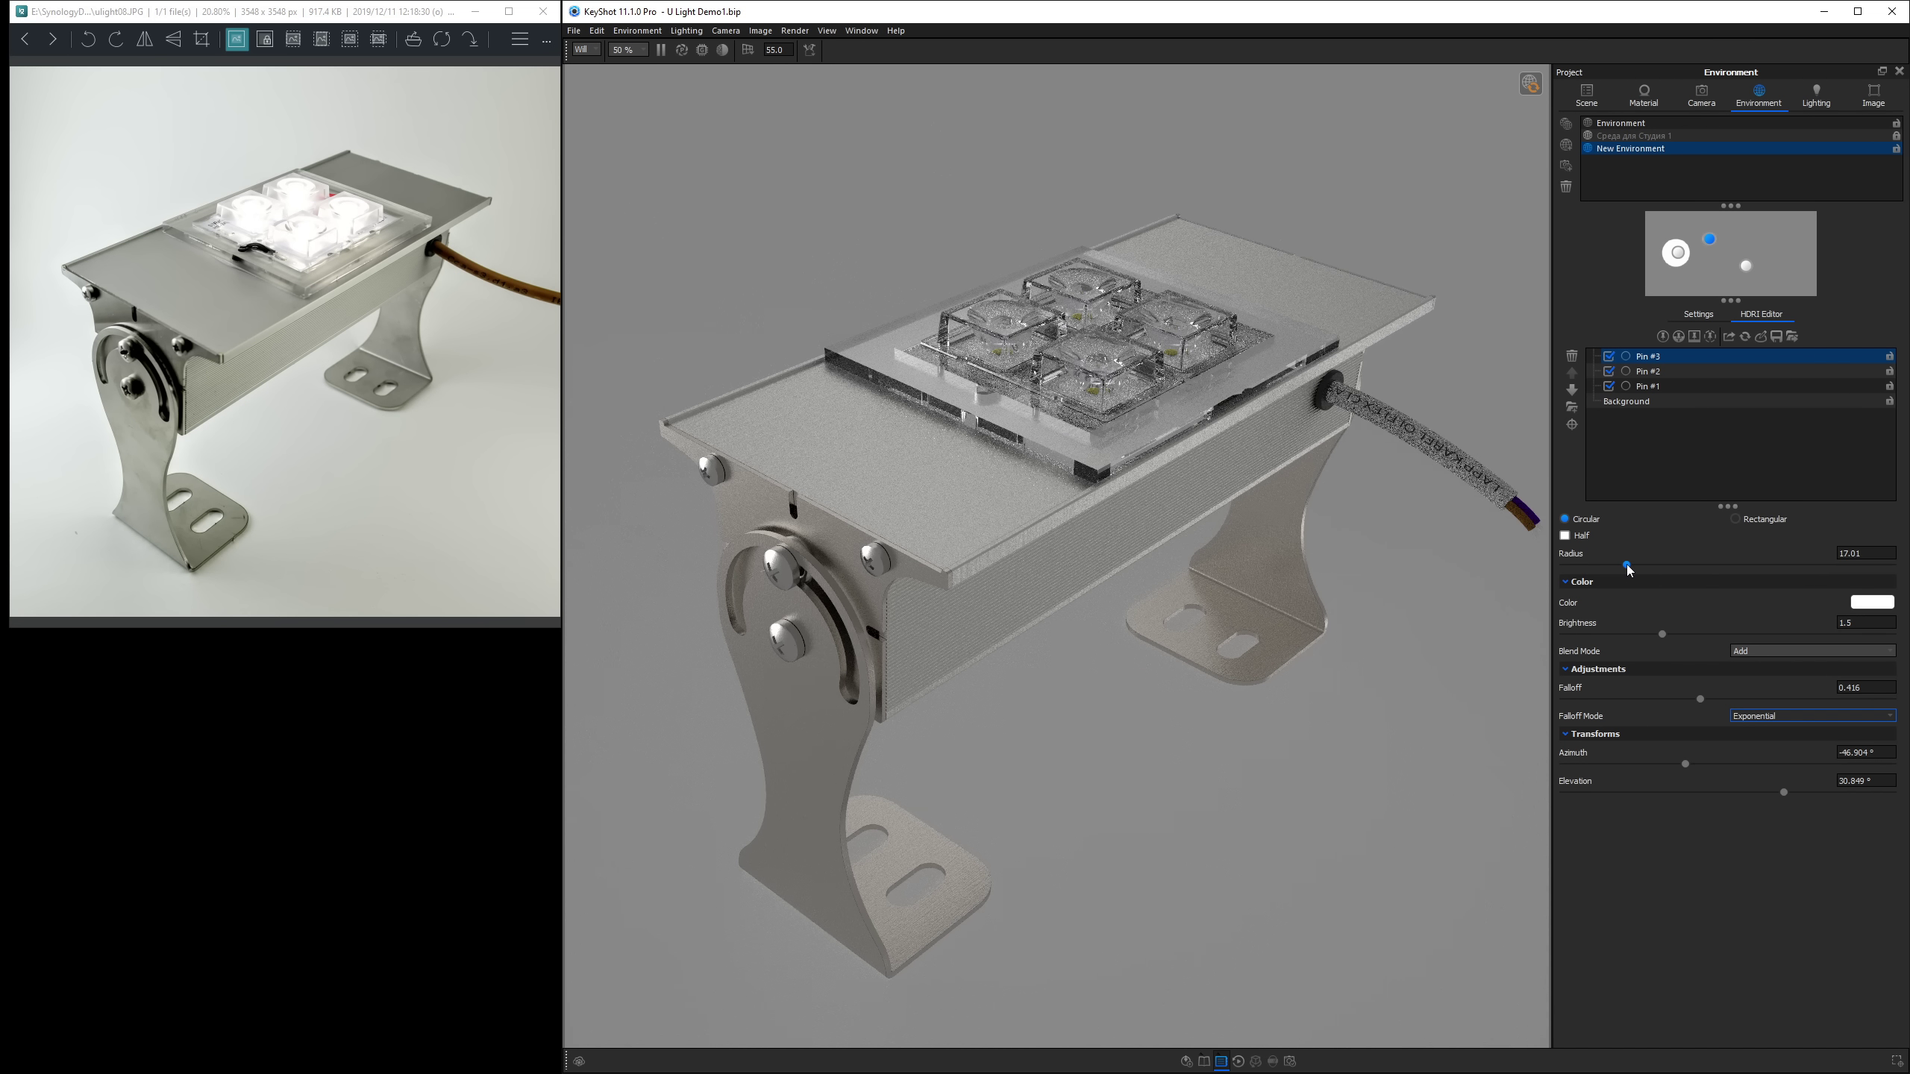
double_click(1857, 623)
text(2)
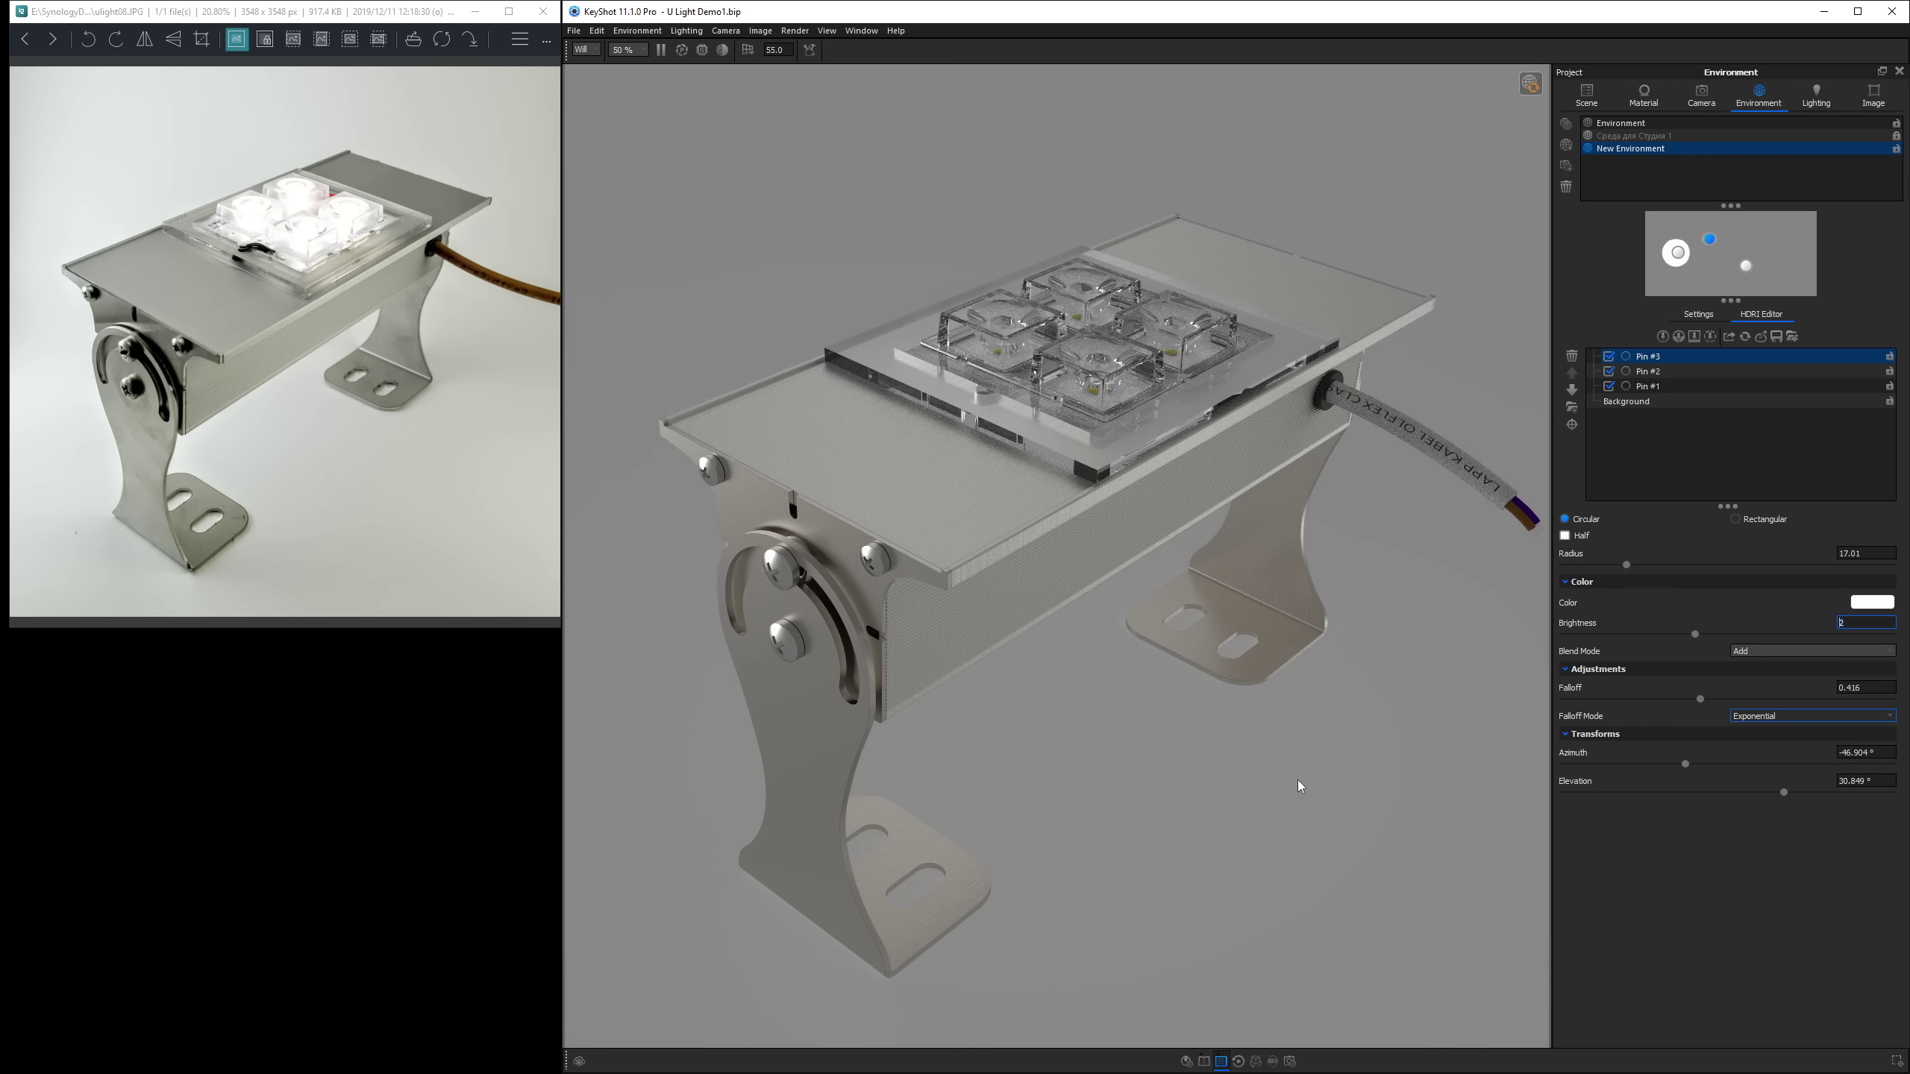
Set the background to a slightly darkened solid colour sampled from the reference photo's backdrop, and enable ground shadows.
click(1711, 319)
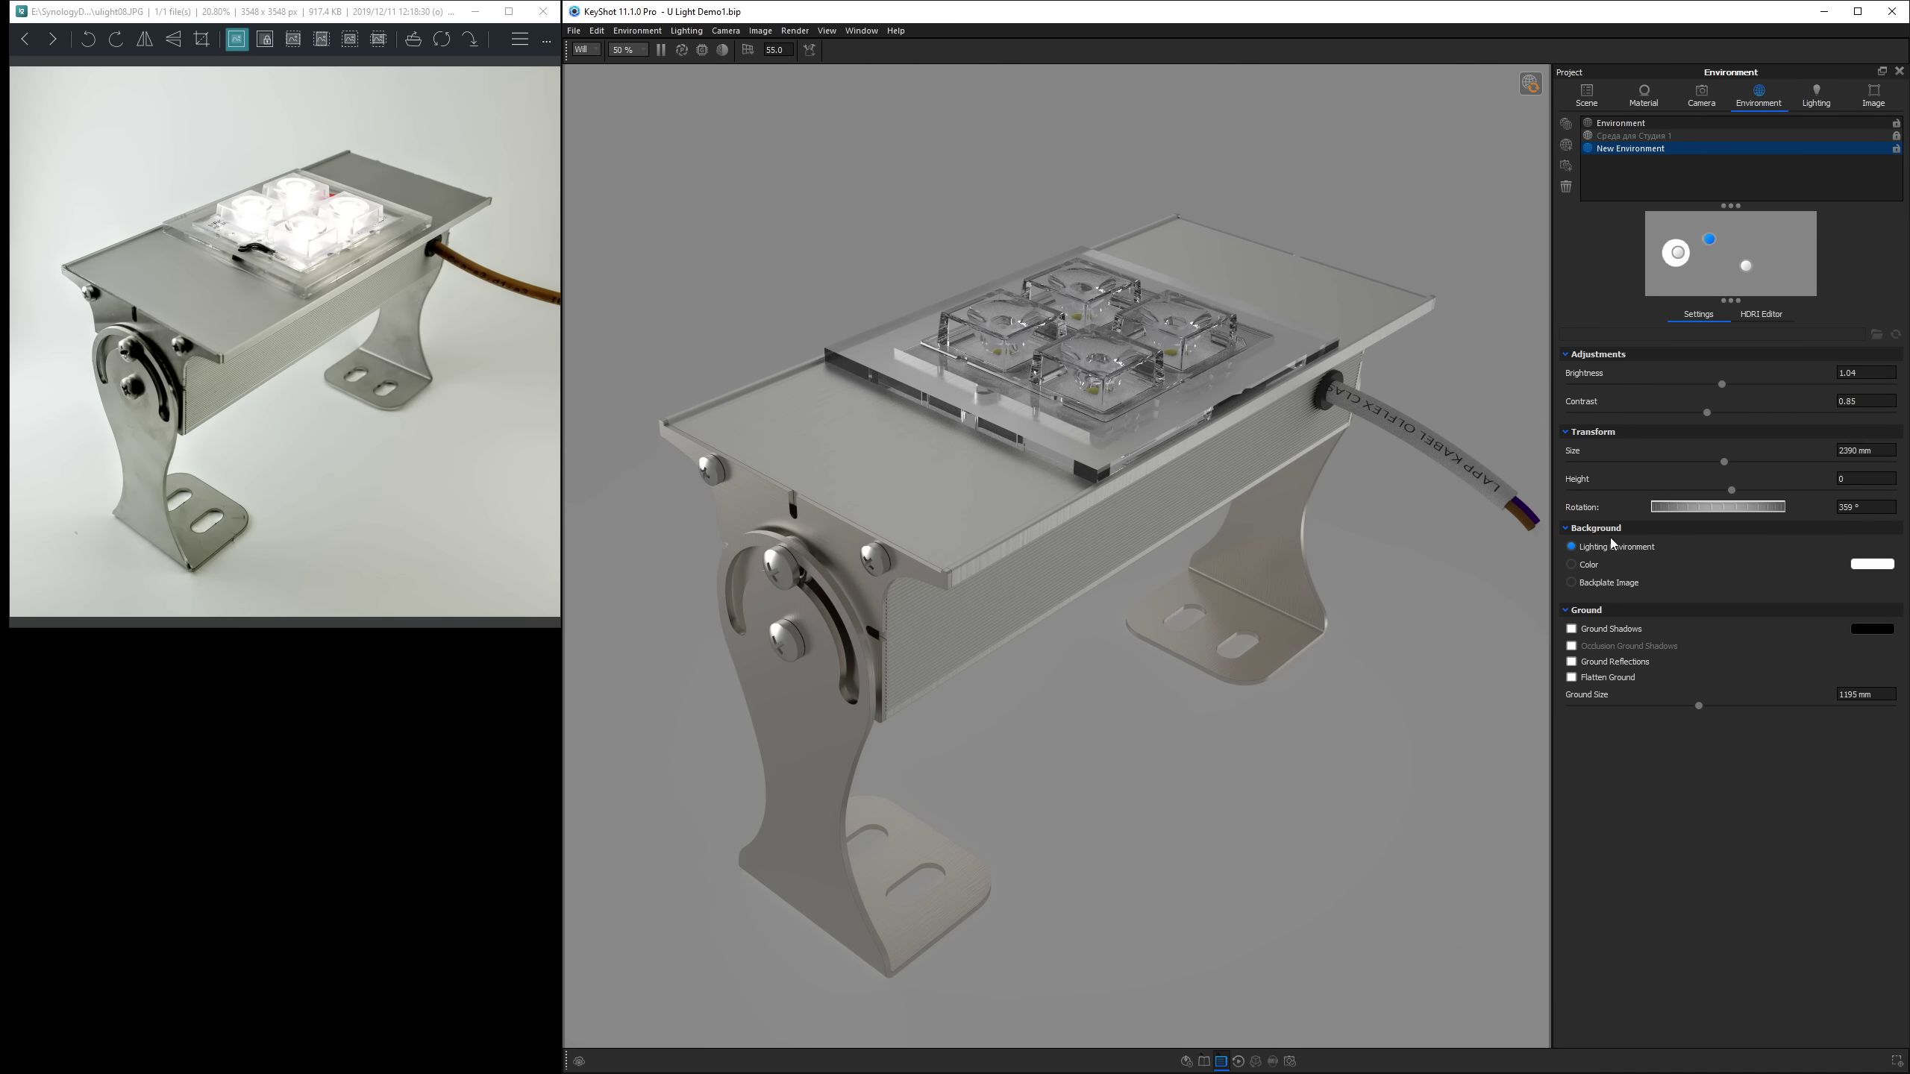
click(1572, 566)
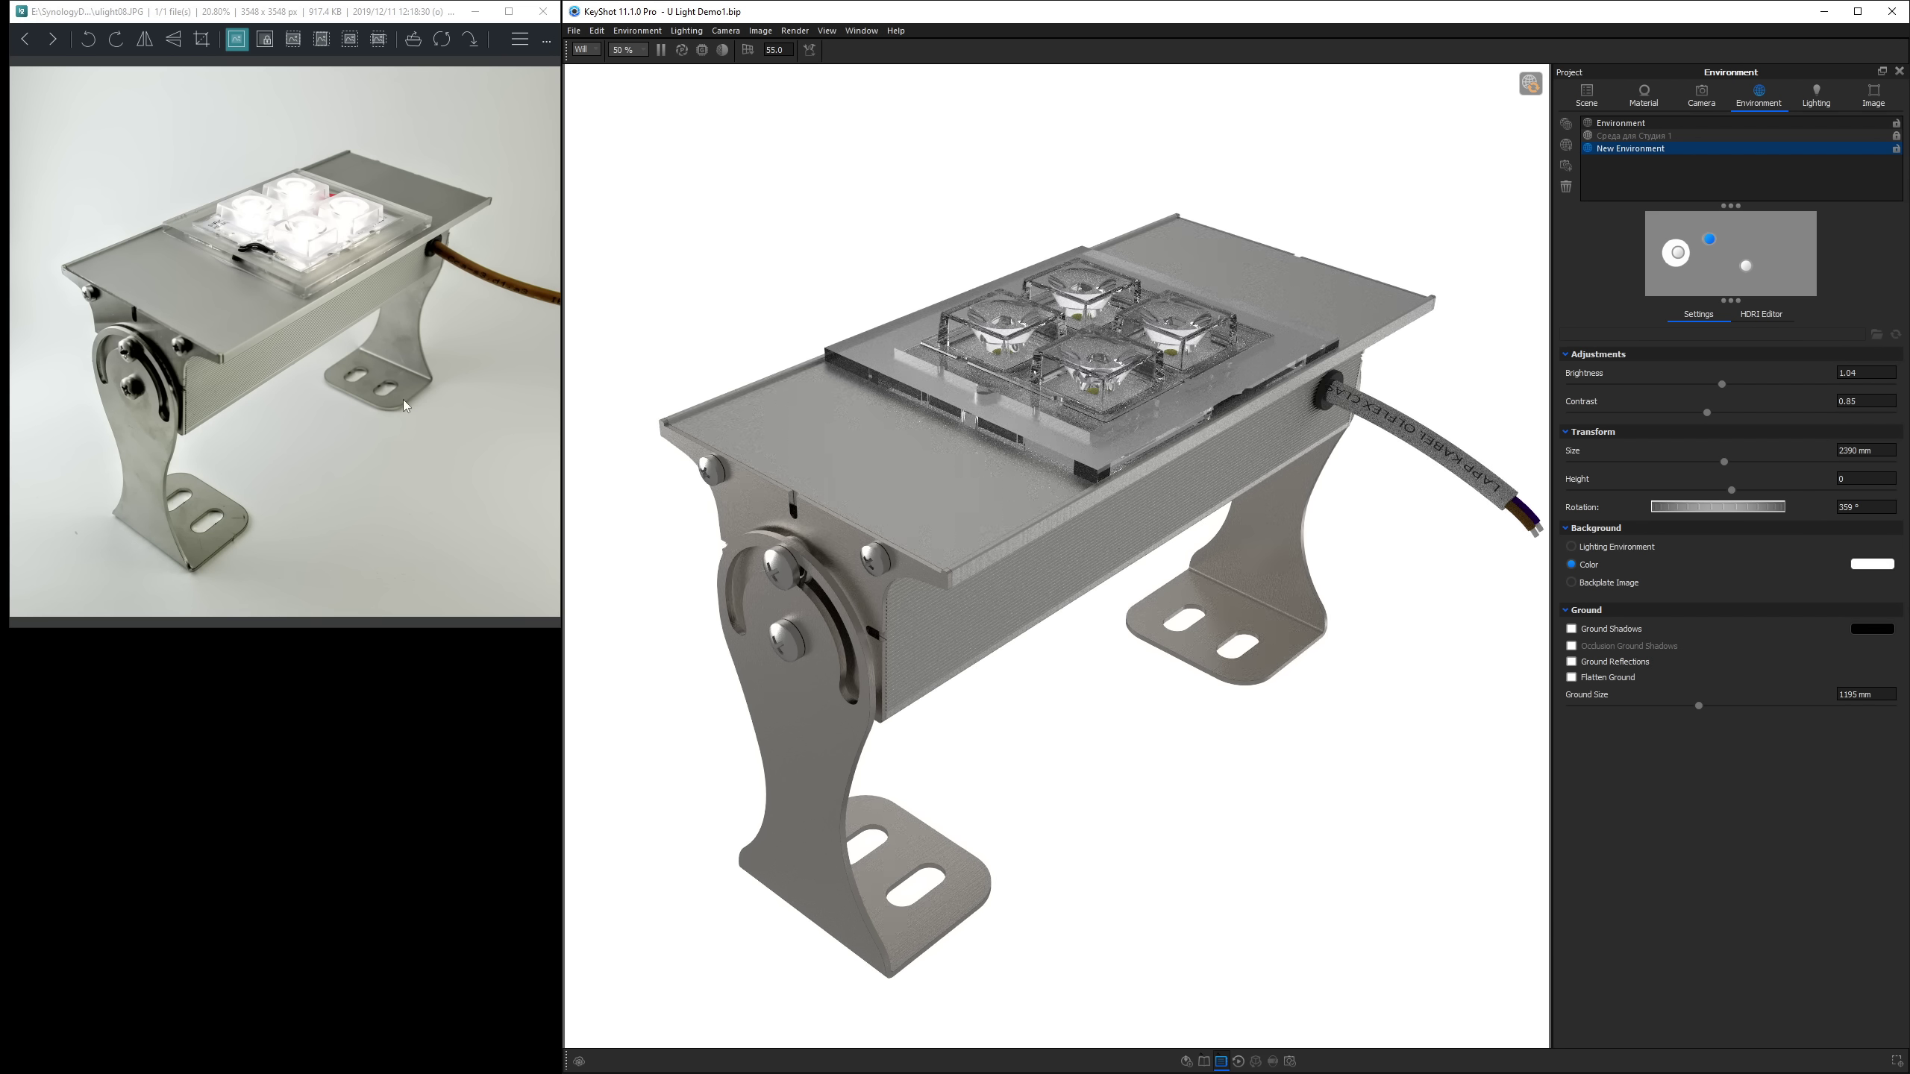
click(1881, 565)
click(1543, 449)
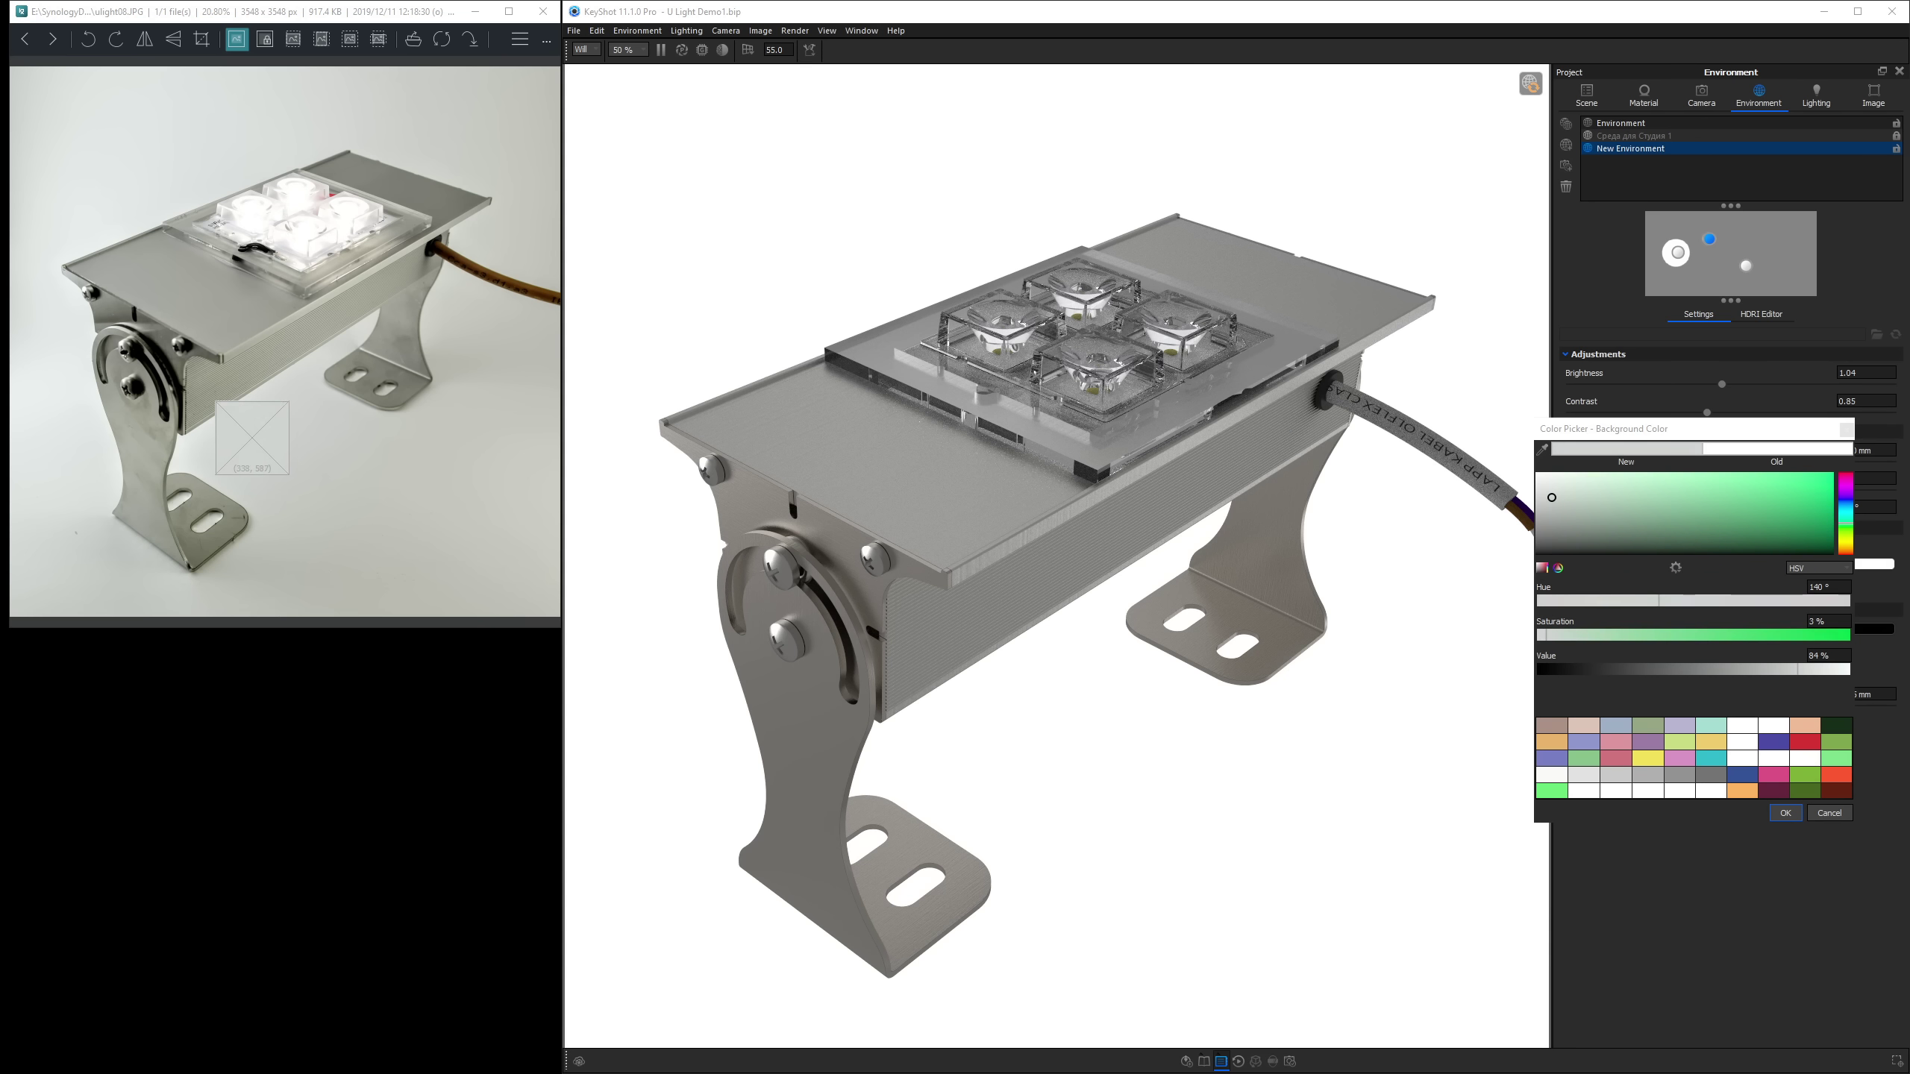
click(251, 431)
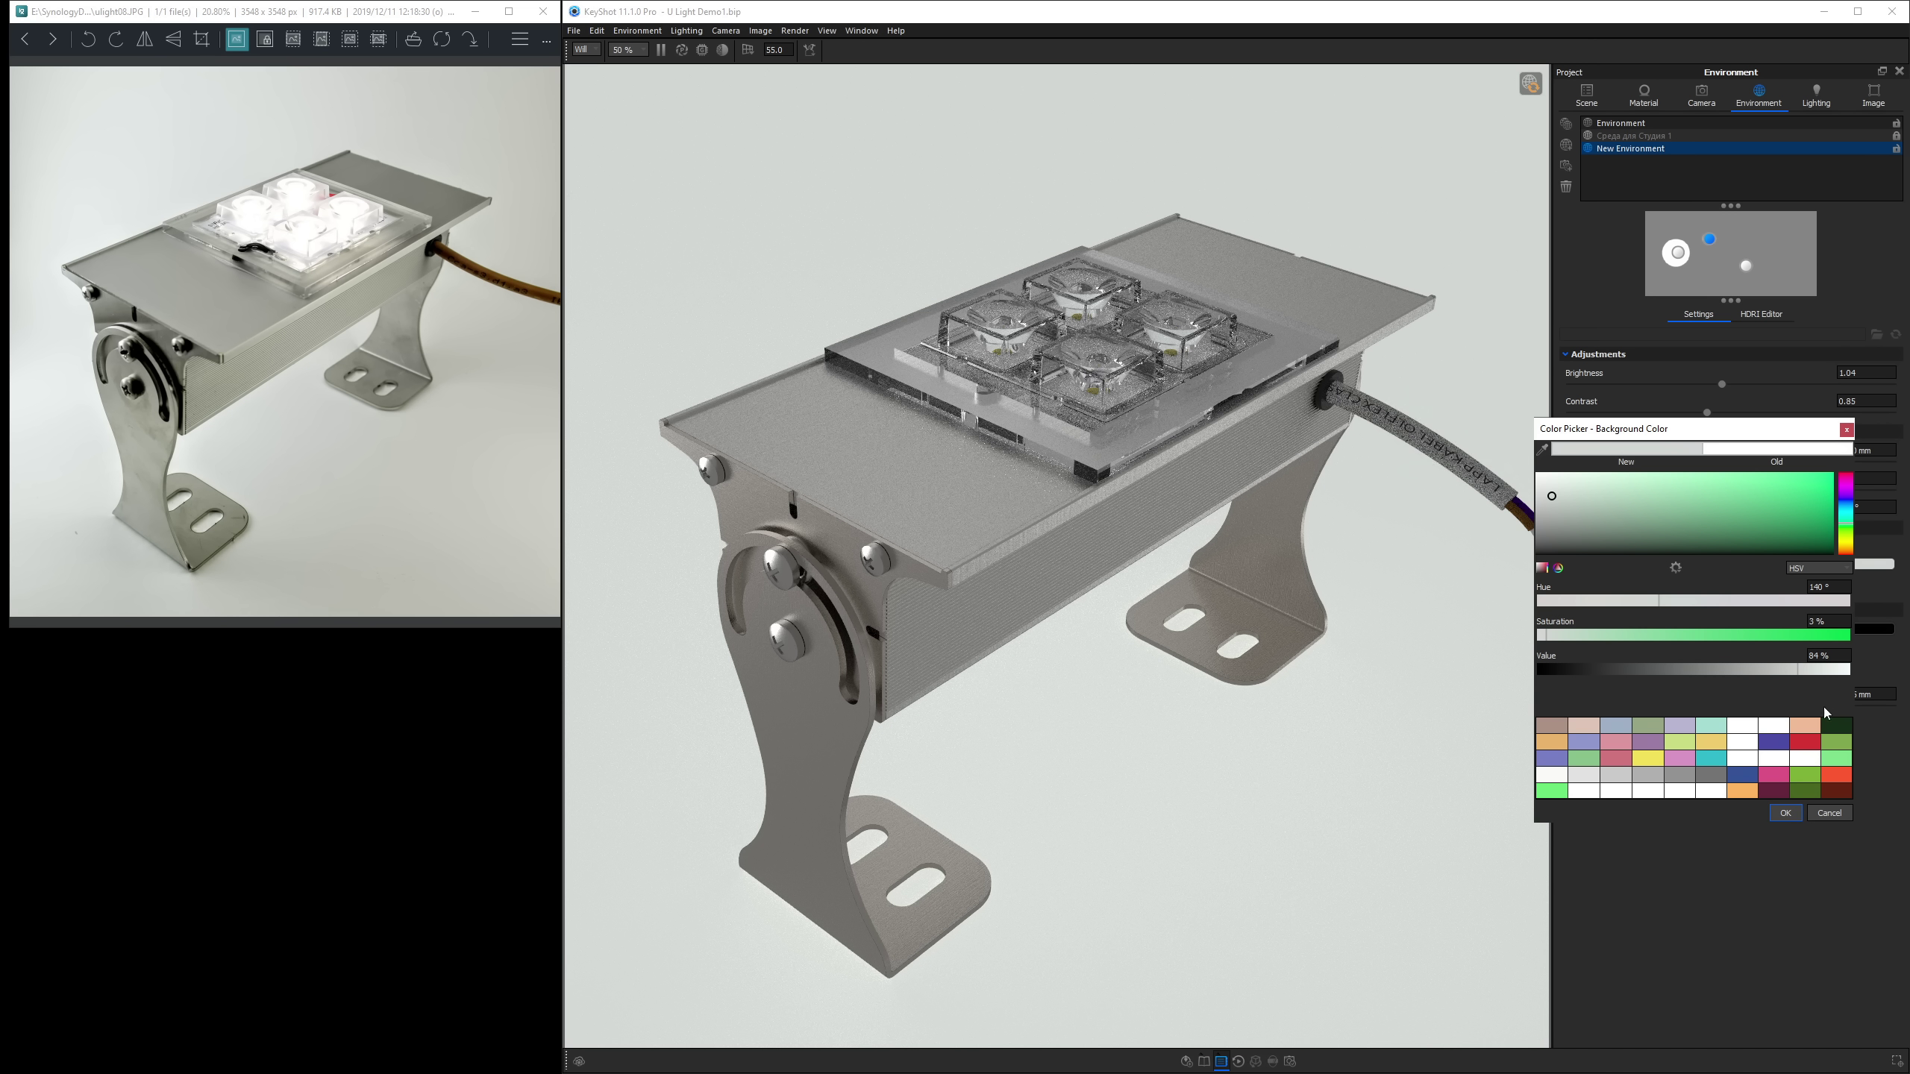
drag(1795, 672, 1780, 673)
click(1785, 812)
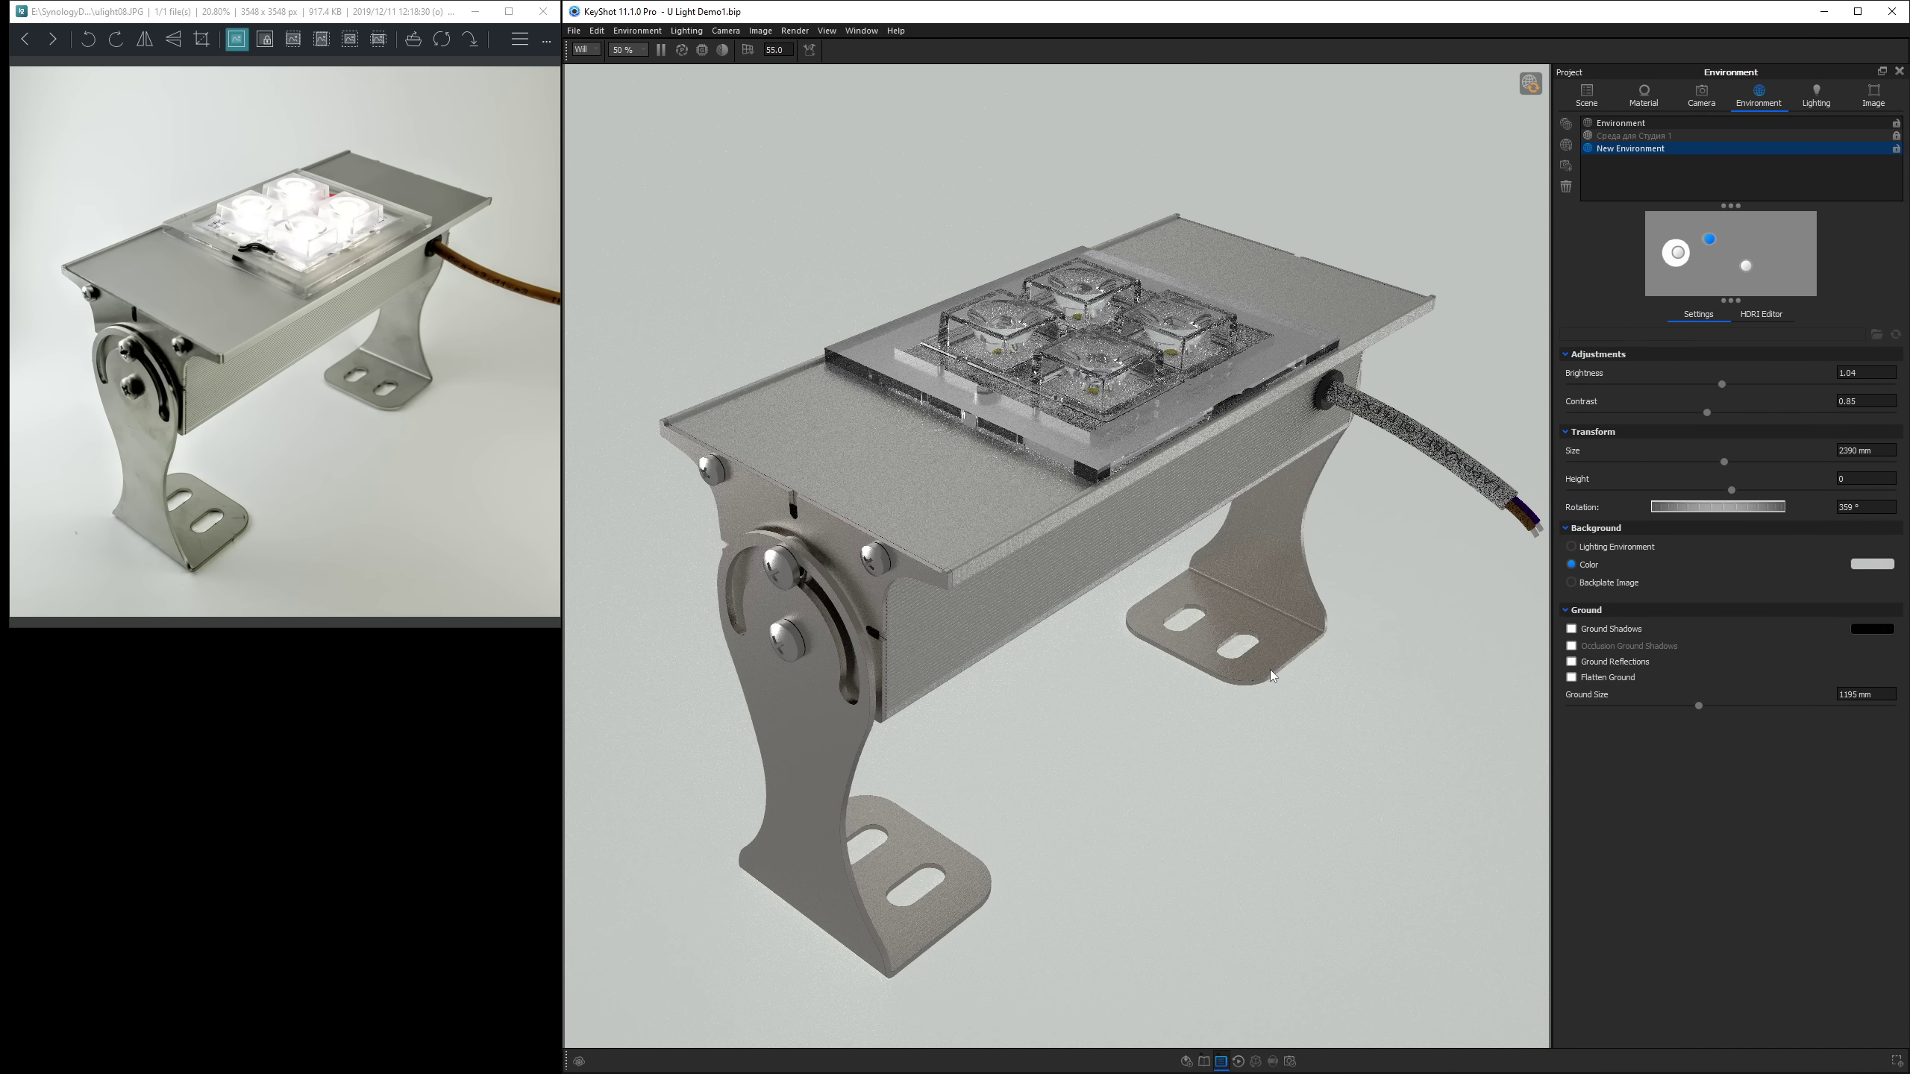
click(1571, 629)
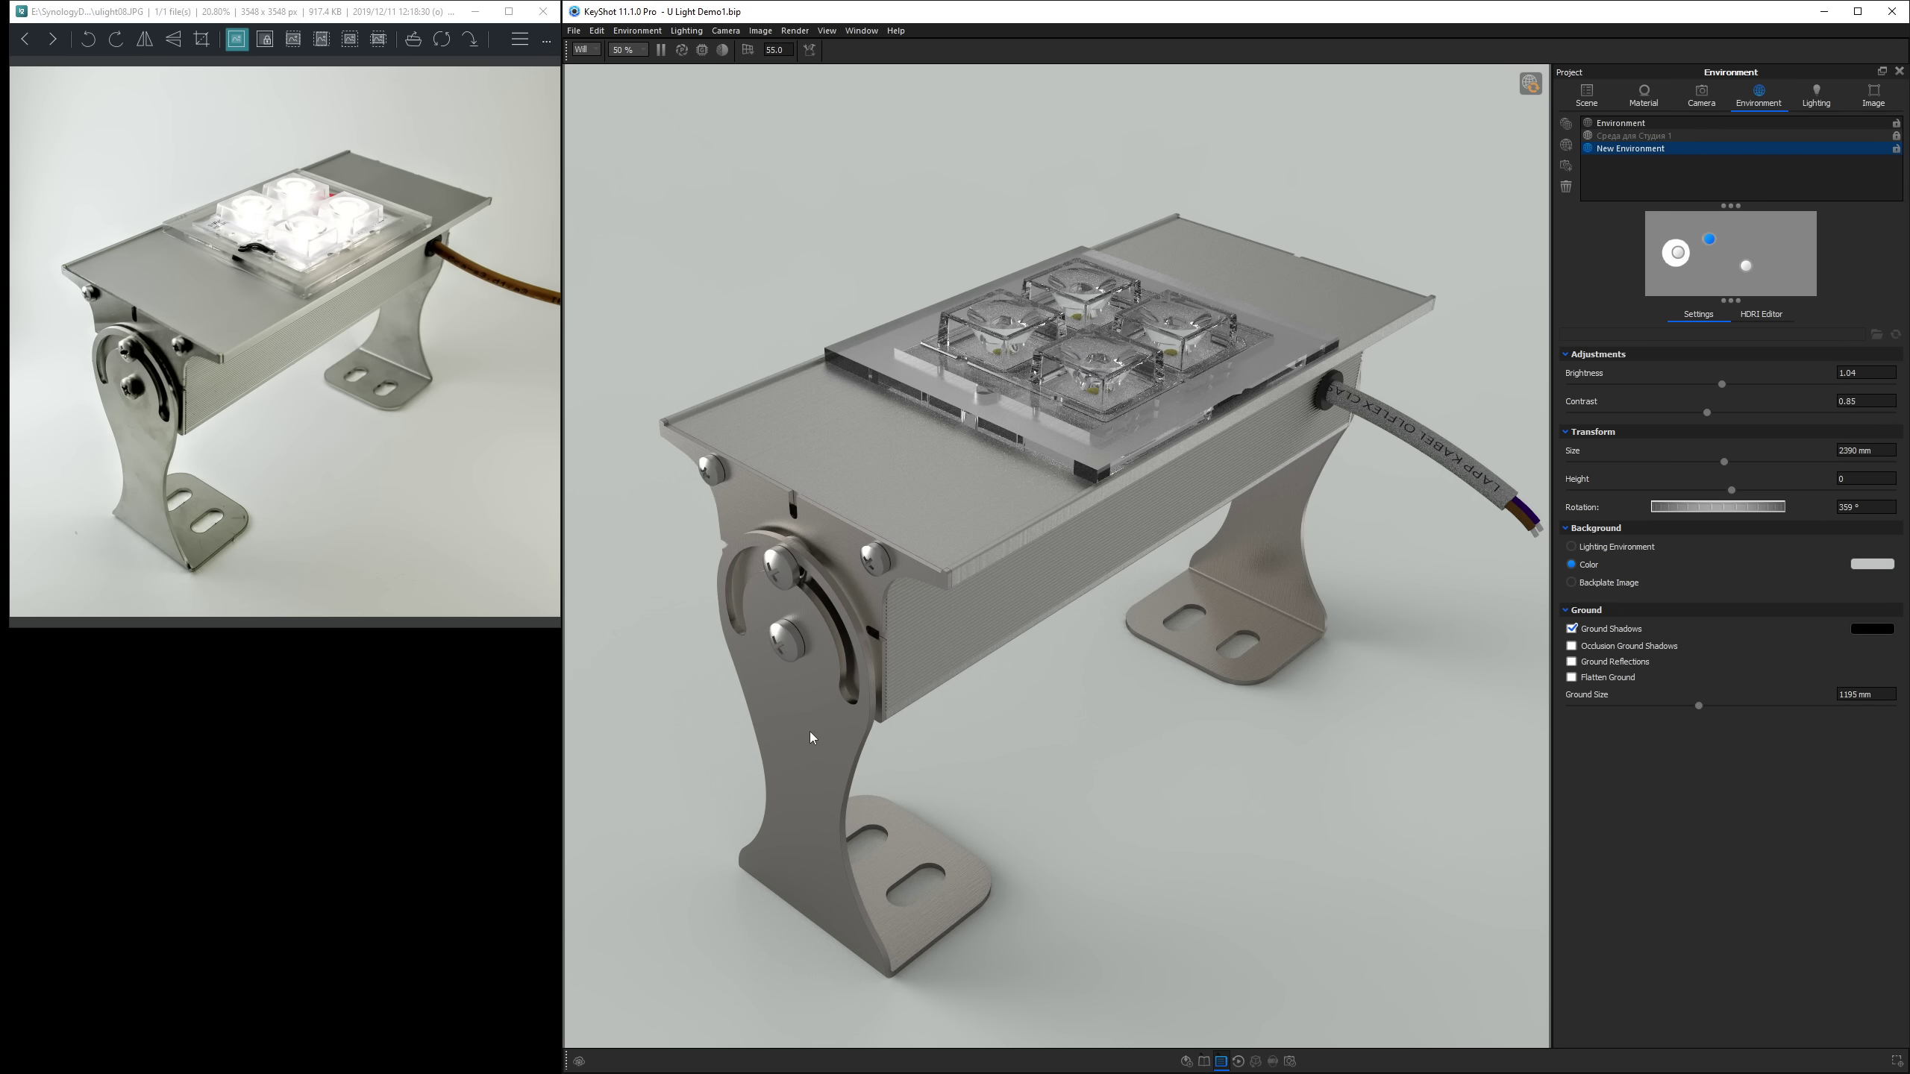
Switch the custom HDRI's background to a gradient and shift its black stop to just below the horizon.
click(1763, 315)
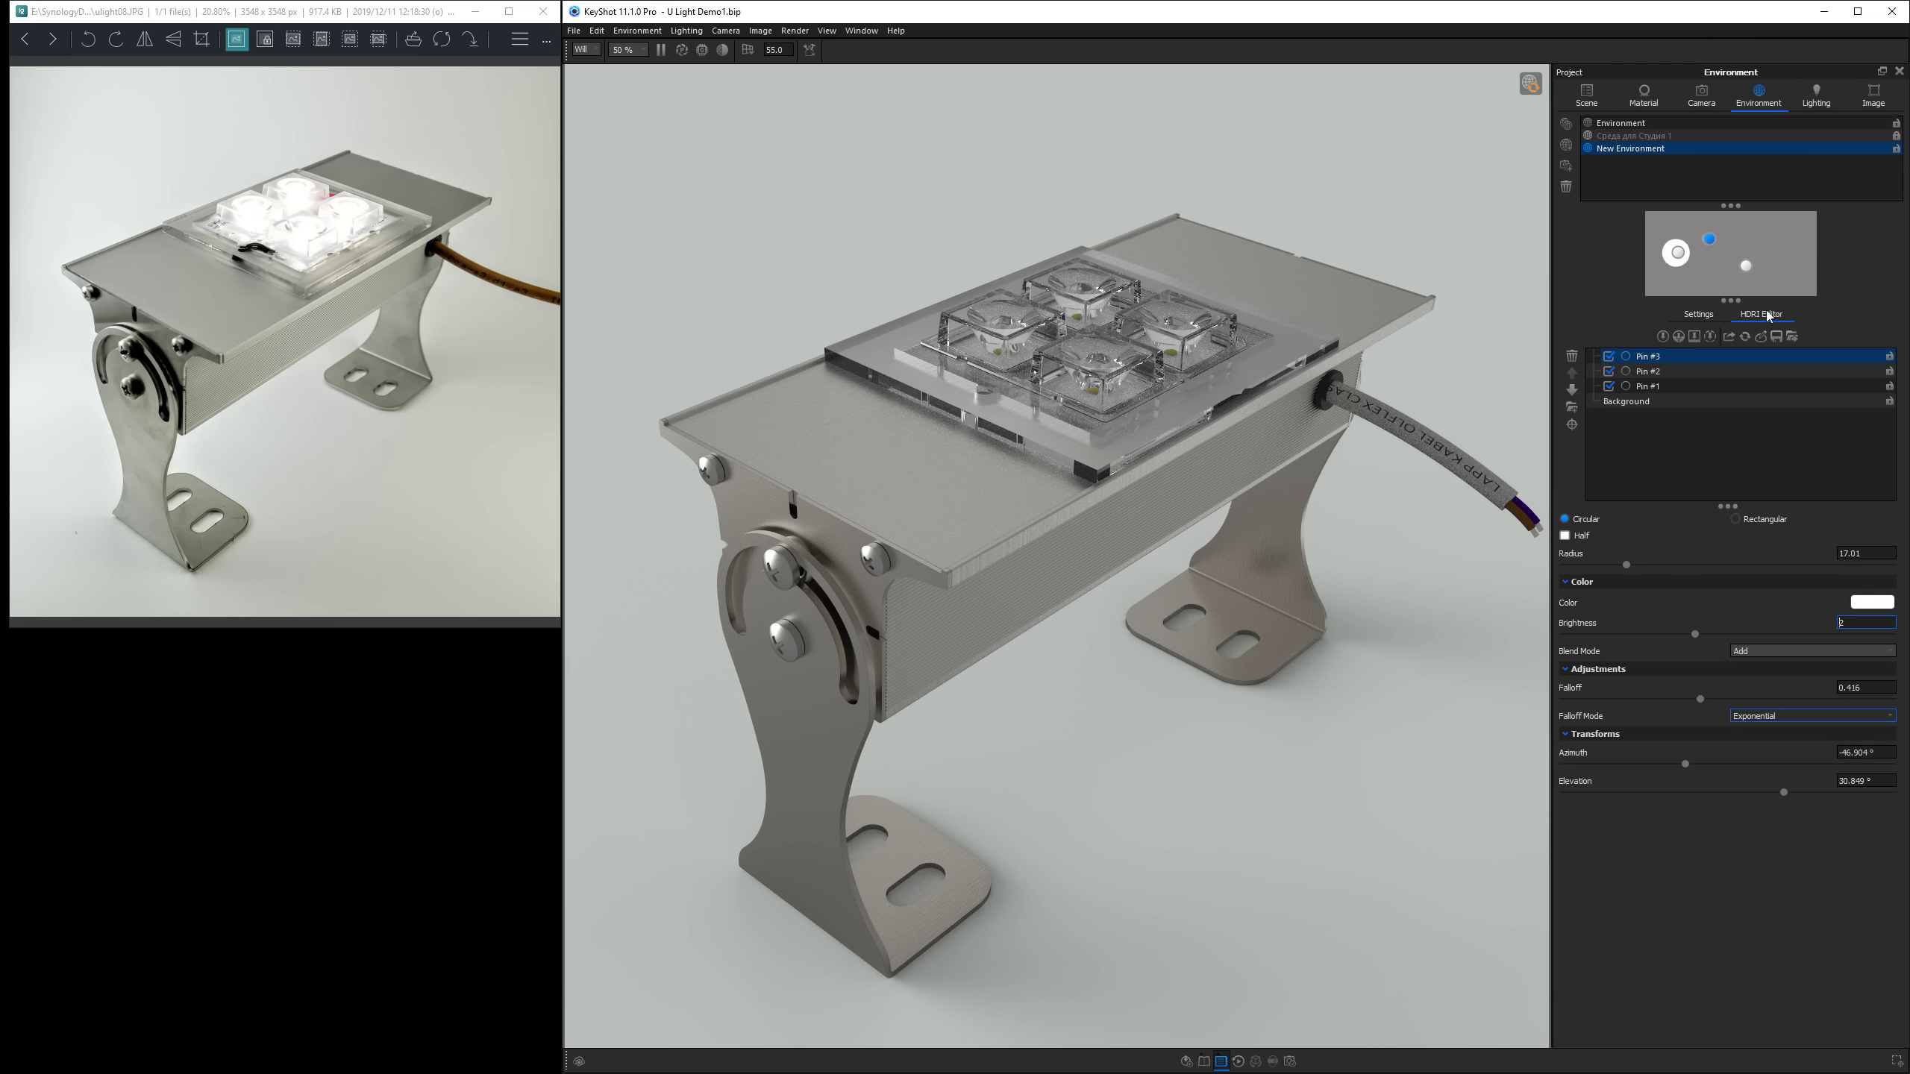
click(1666, 401)
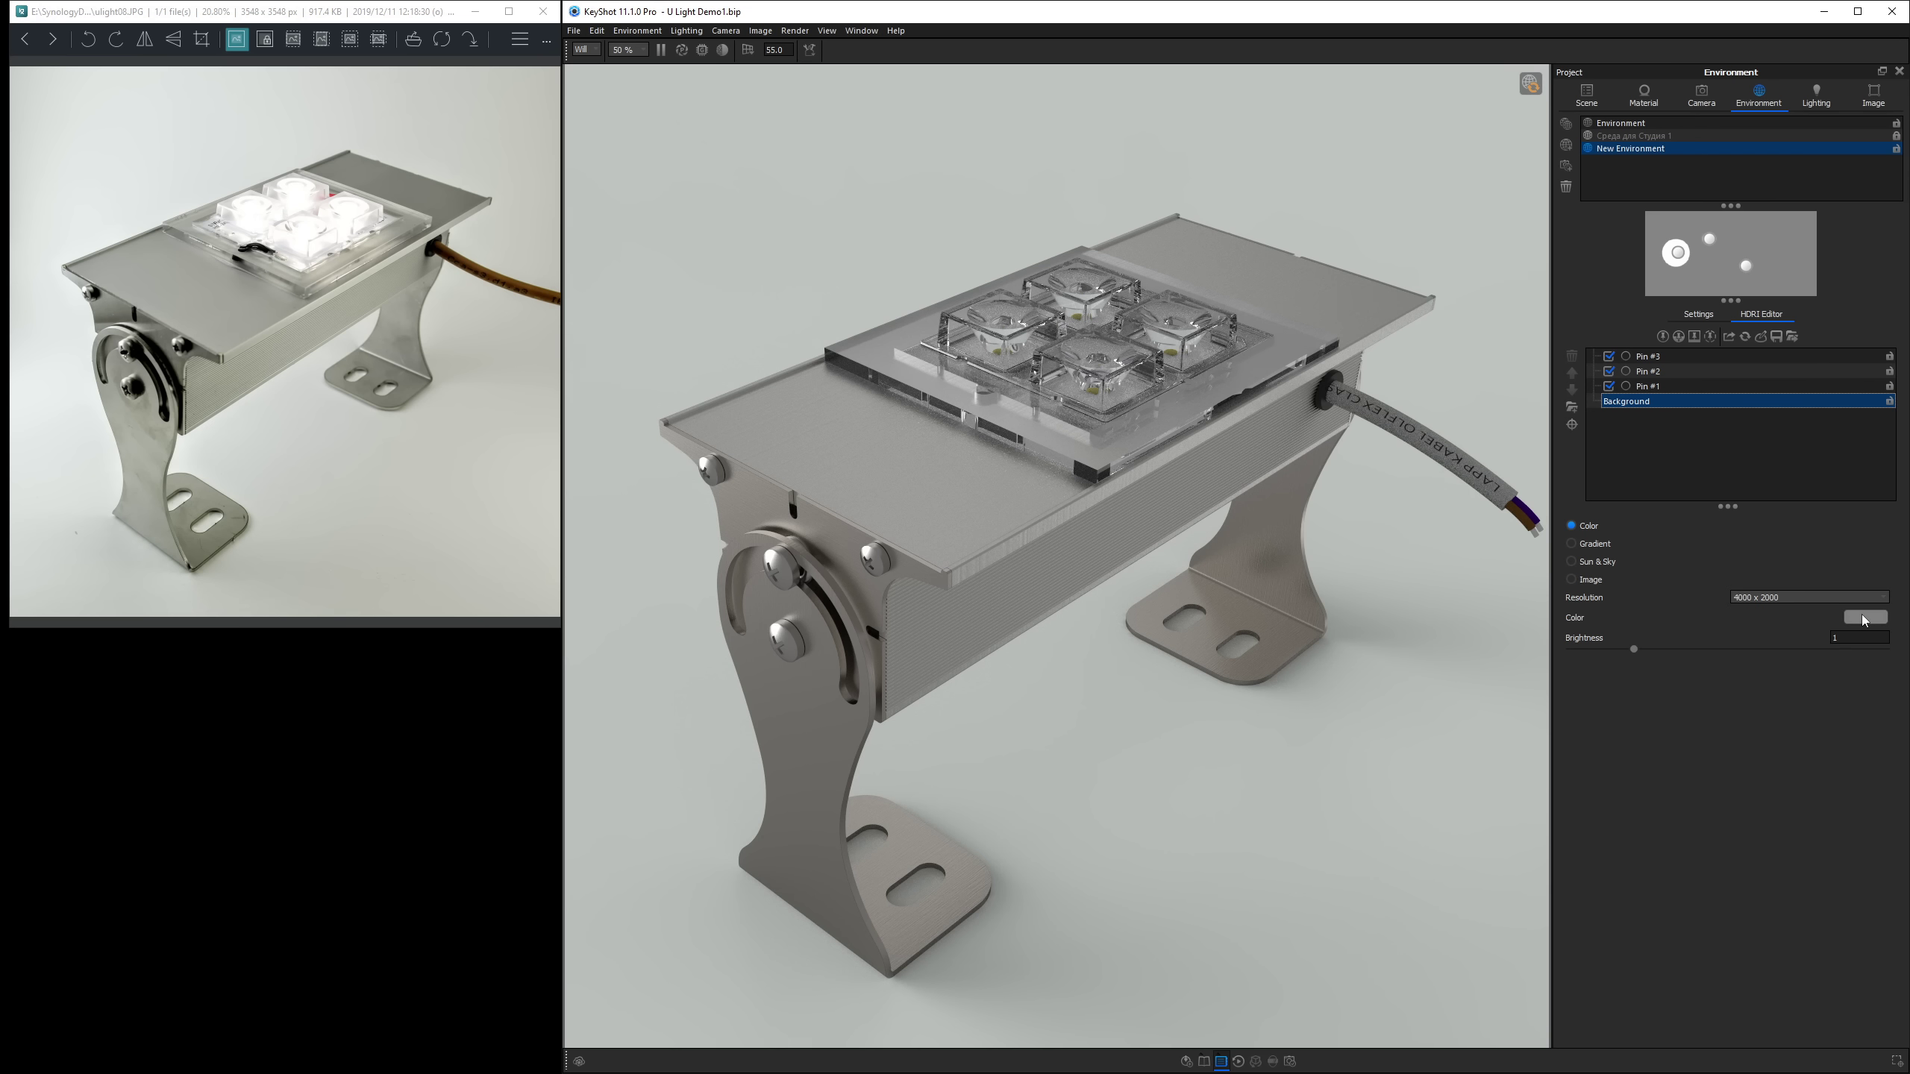
click(1601, 546)
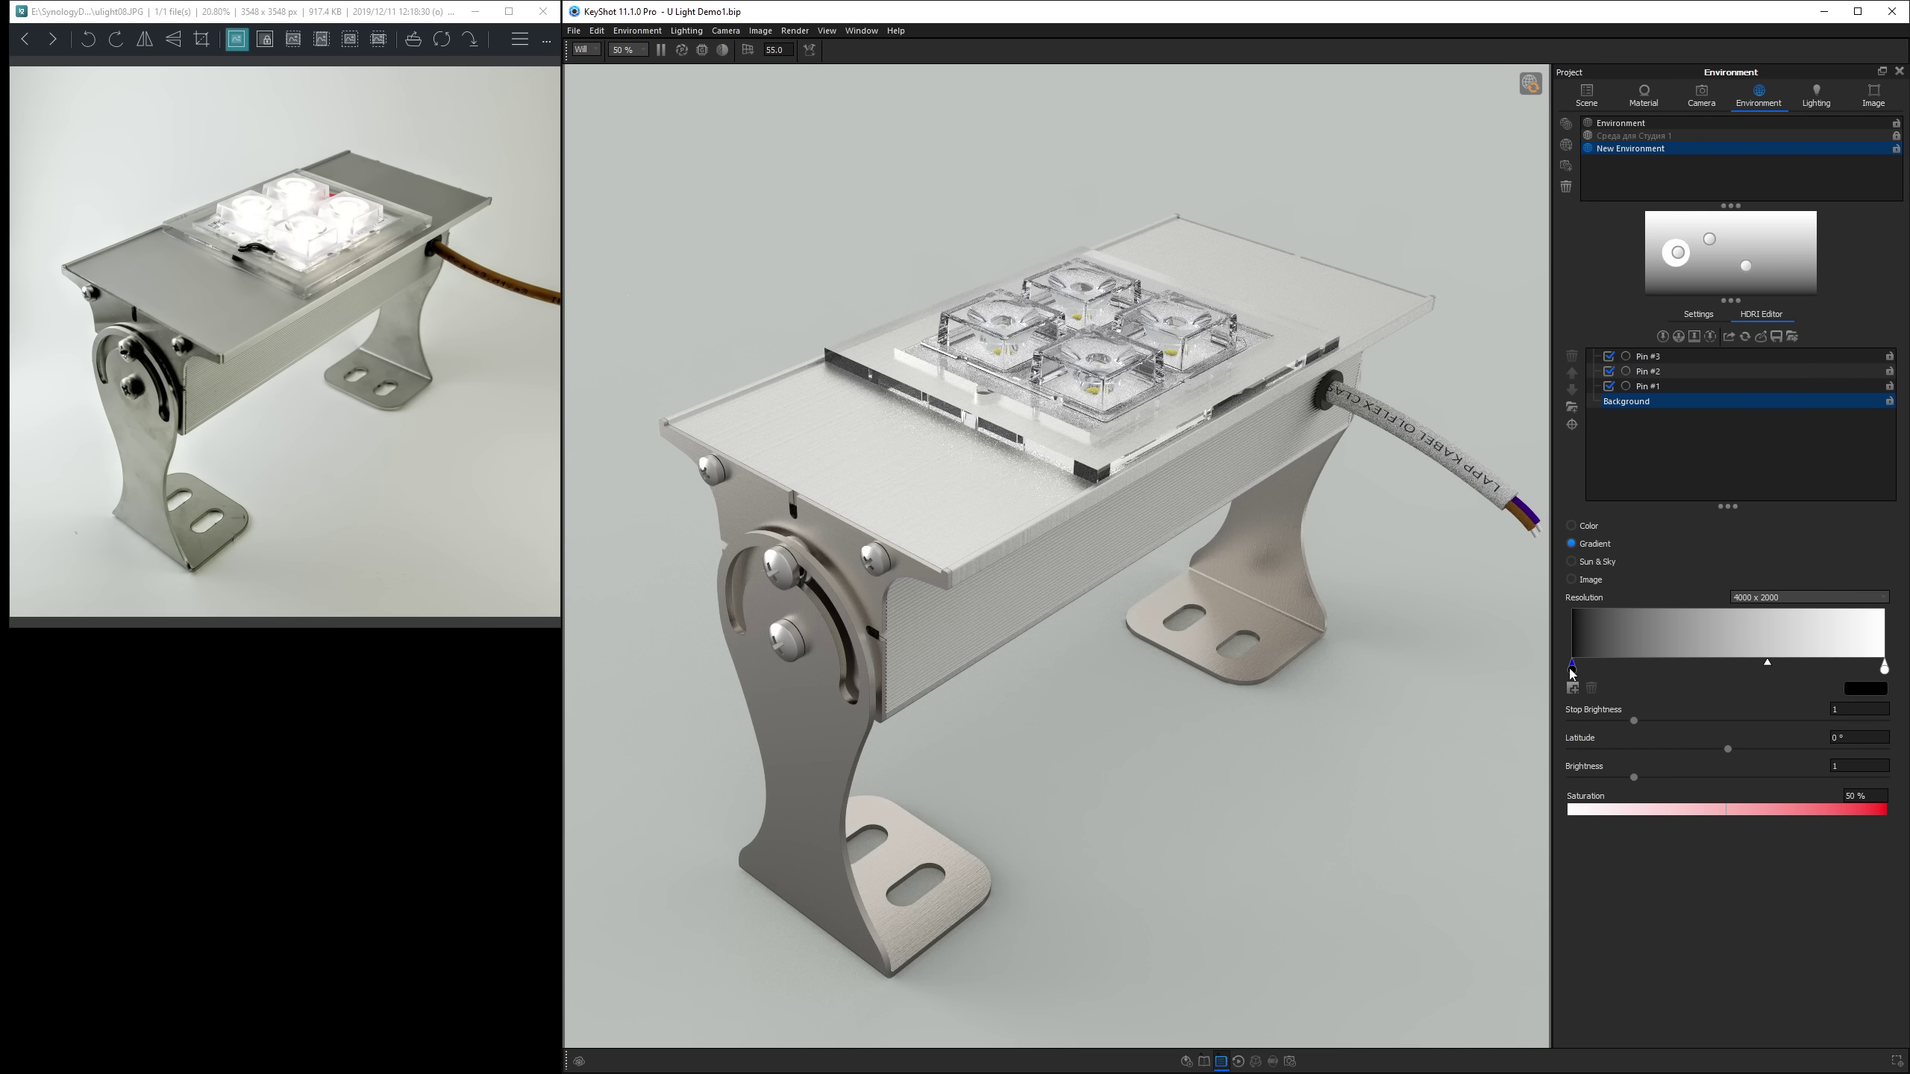
drag(1572, 667, 1689, 667)
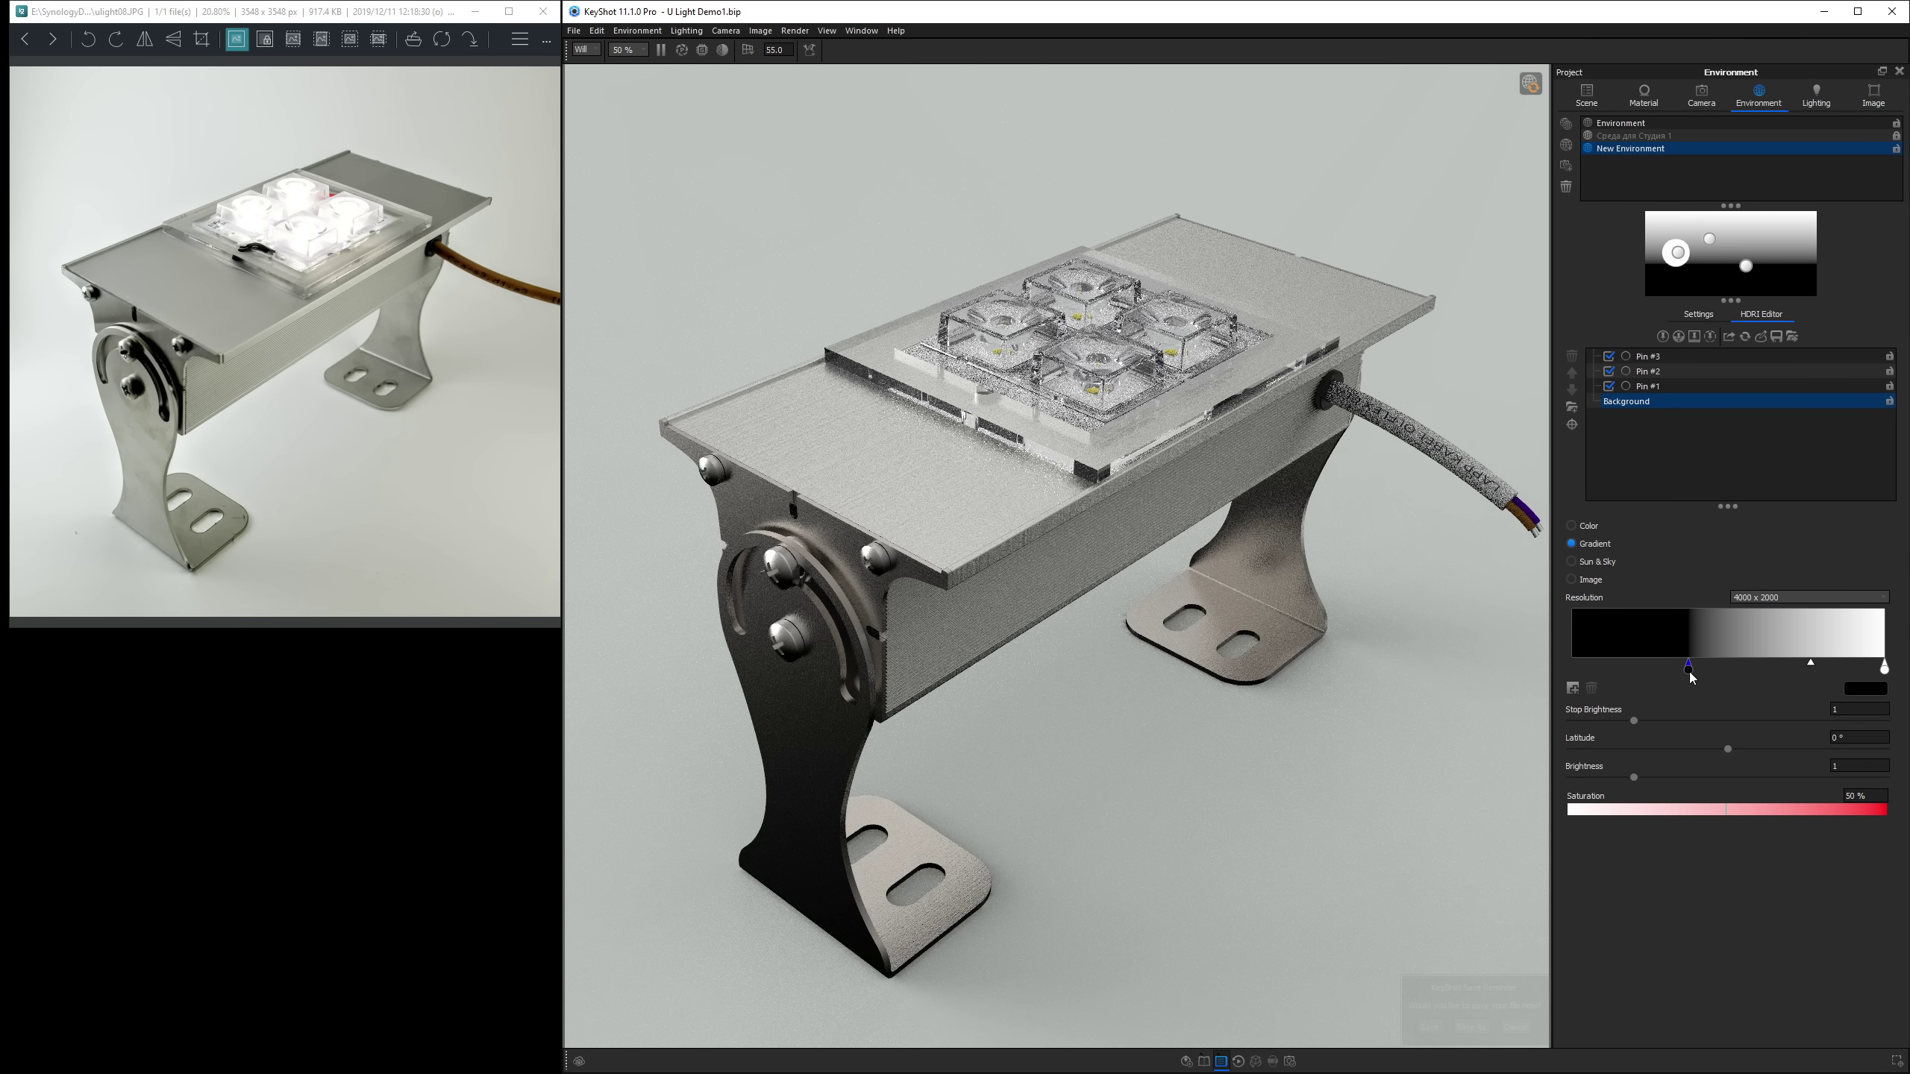
drag(1689, 667, 1715, 667)
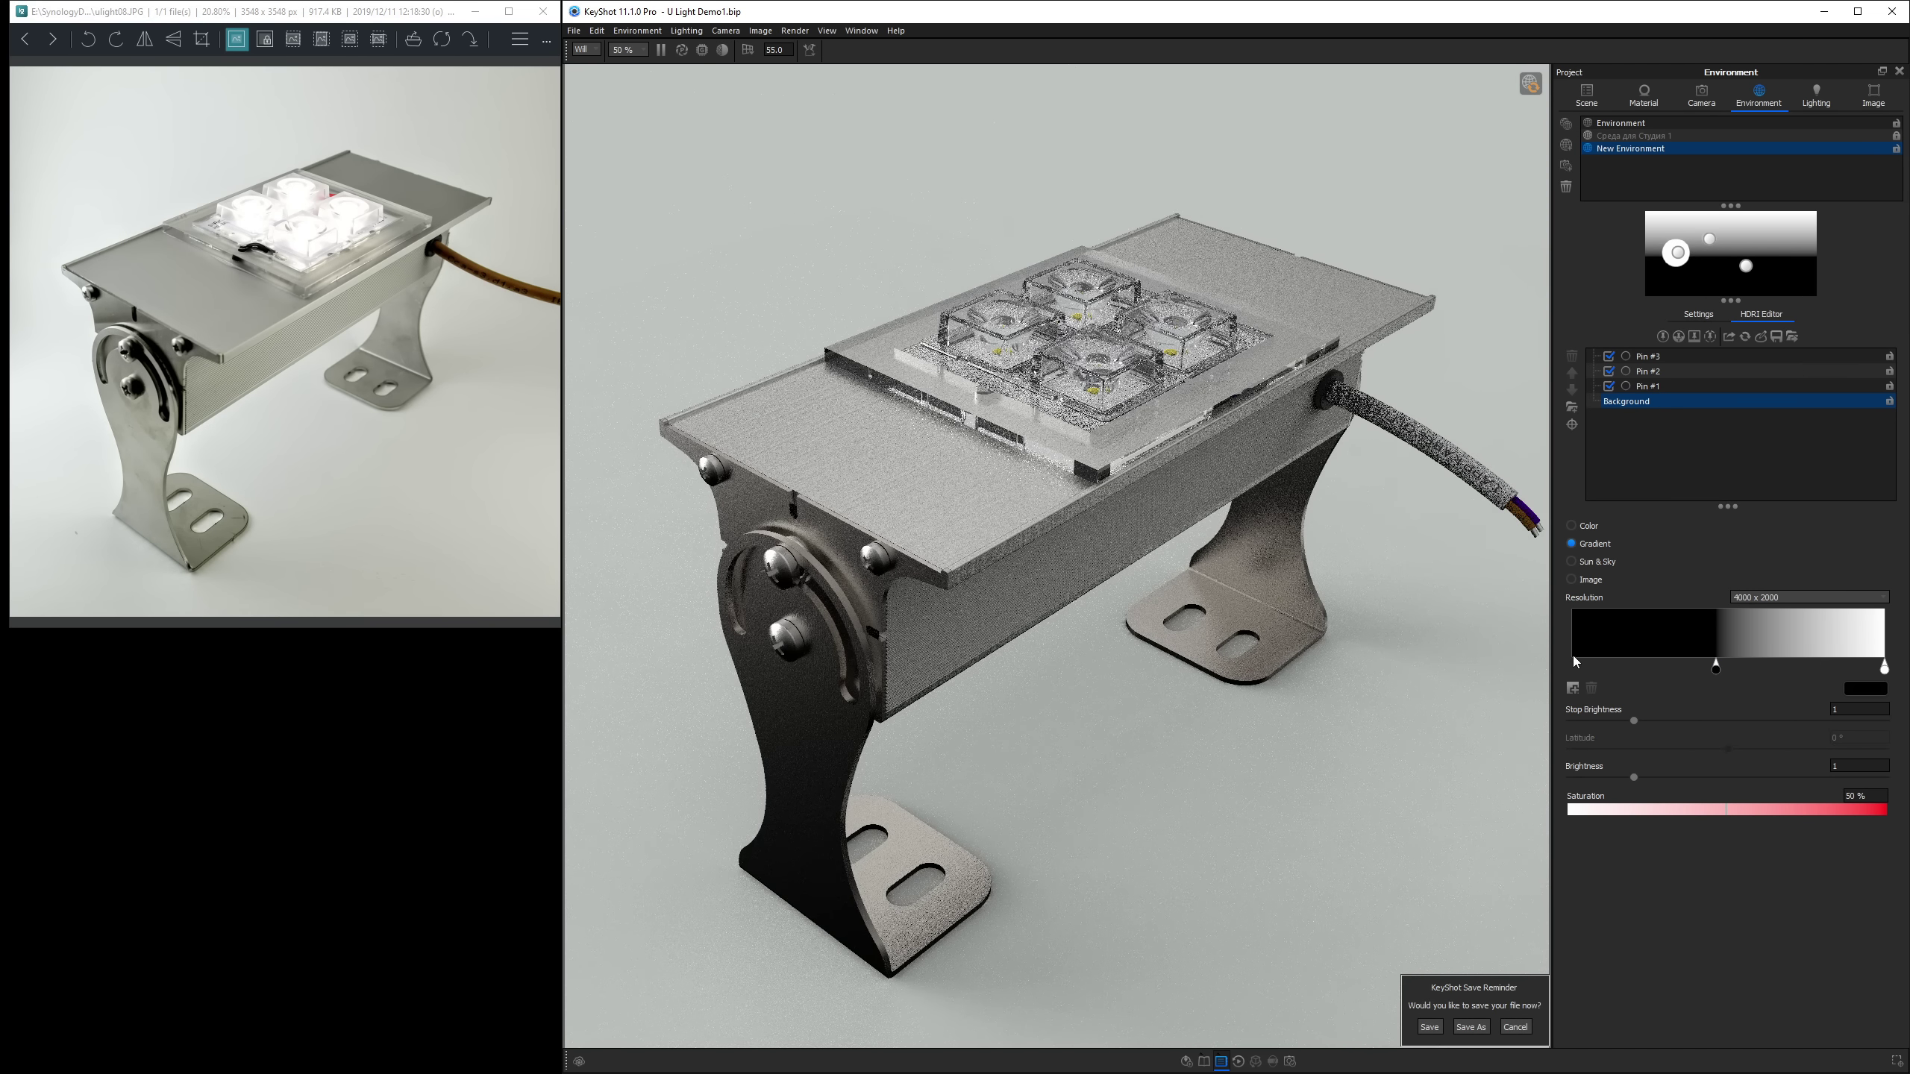
Add a gradient stop at the lower end of the HDRI background and colour it neutral mid-grey.
click(1573, 666)
double_click(1573, 667)
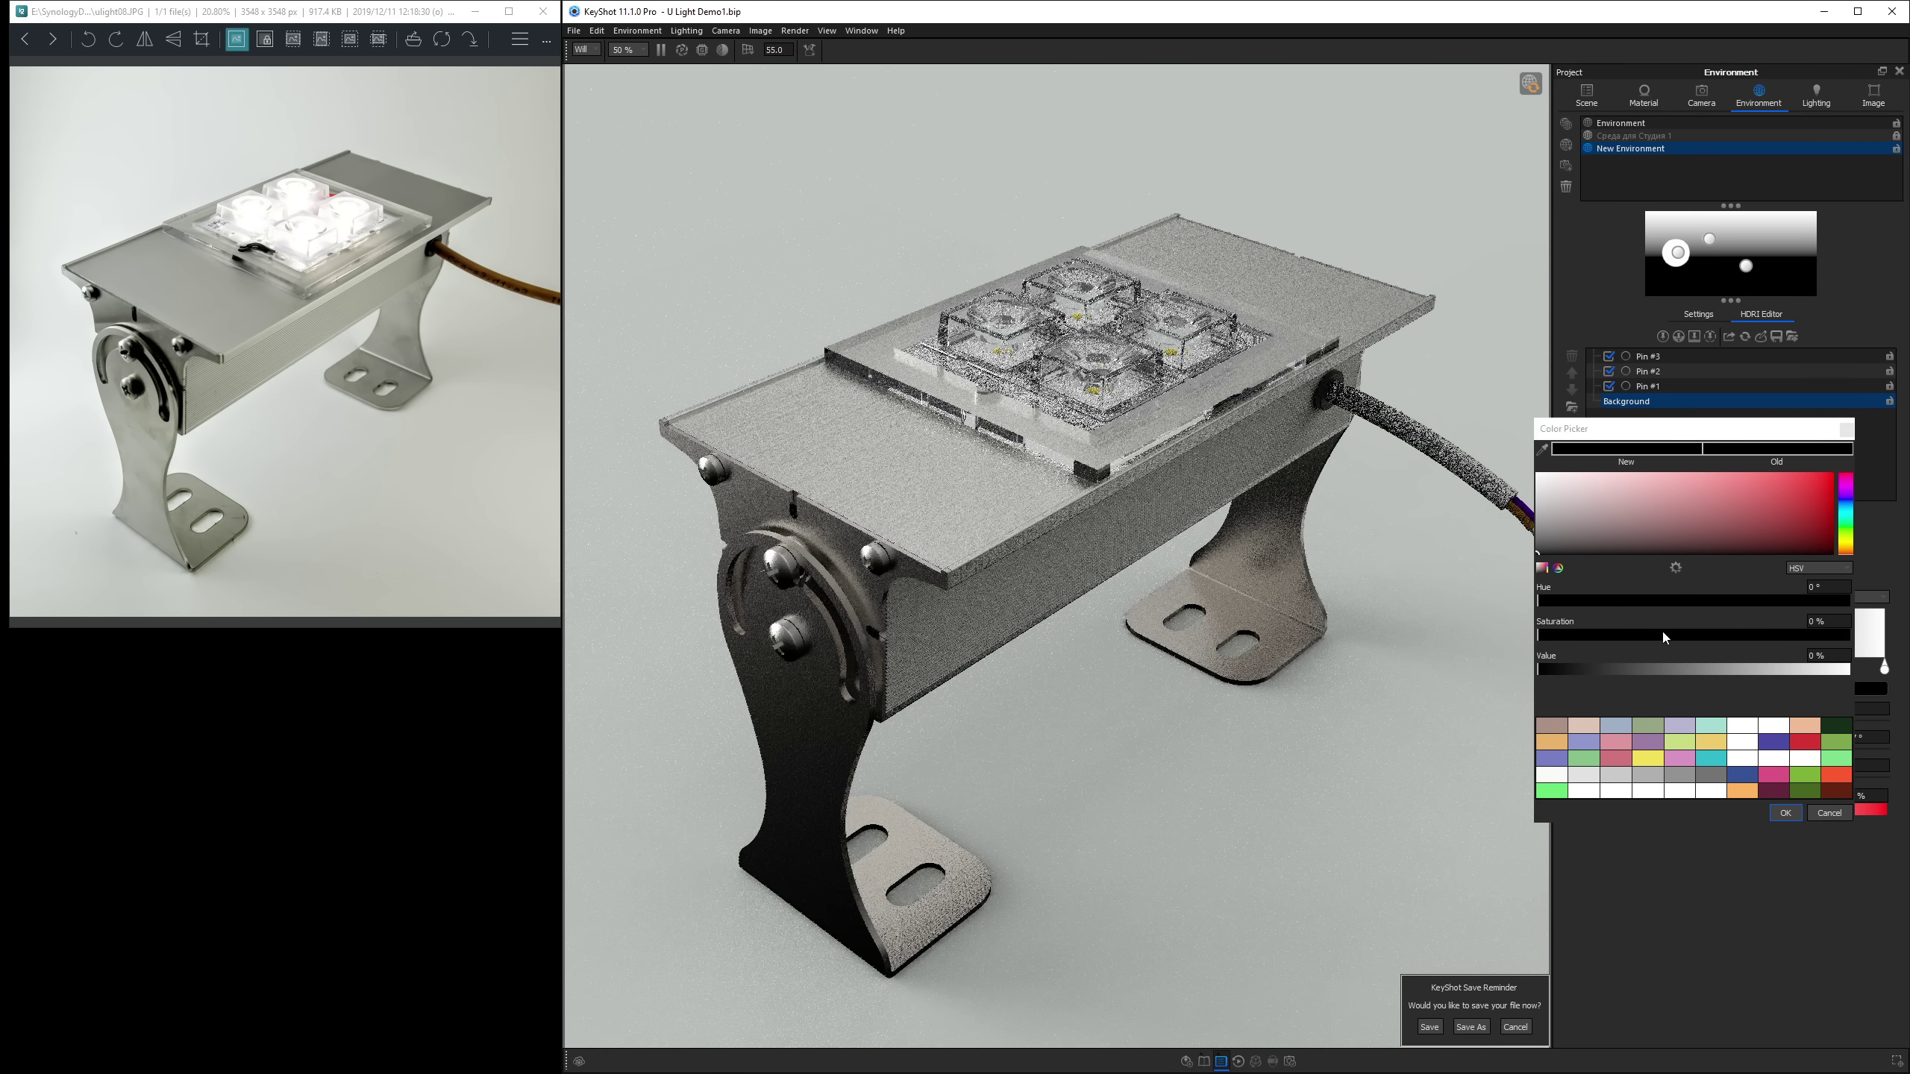
click(1726, 672)
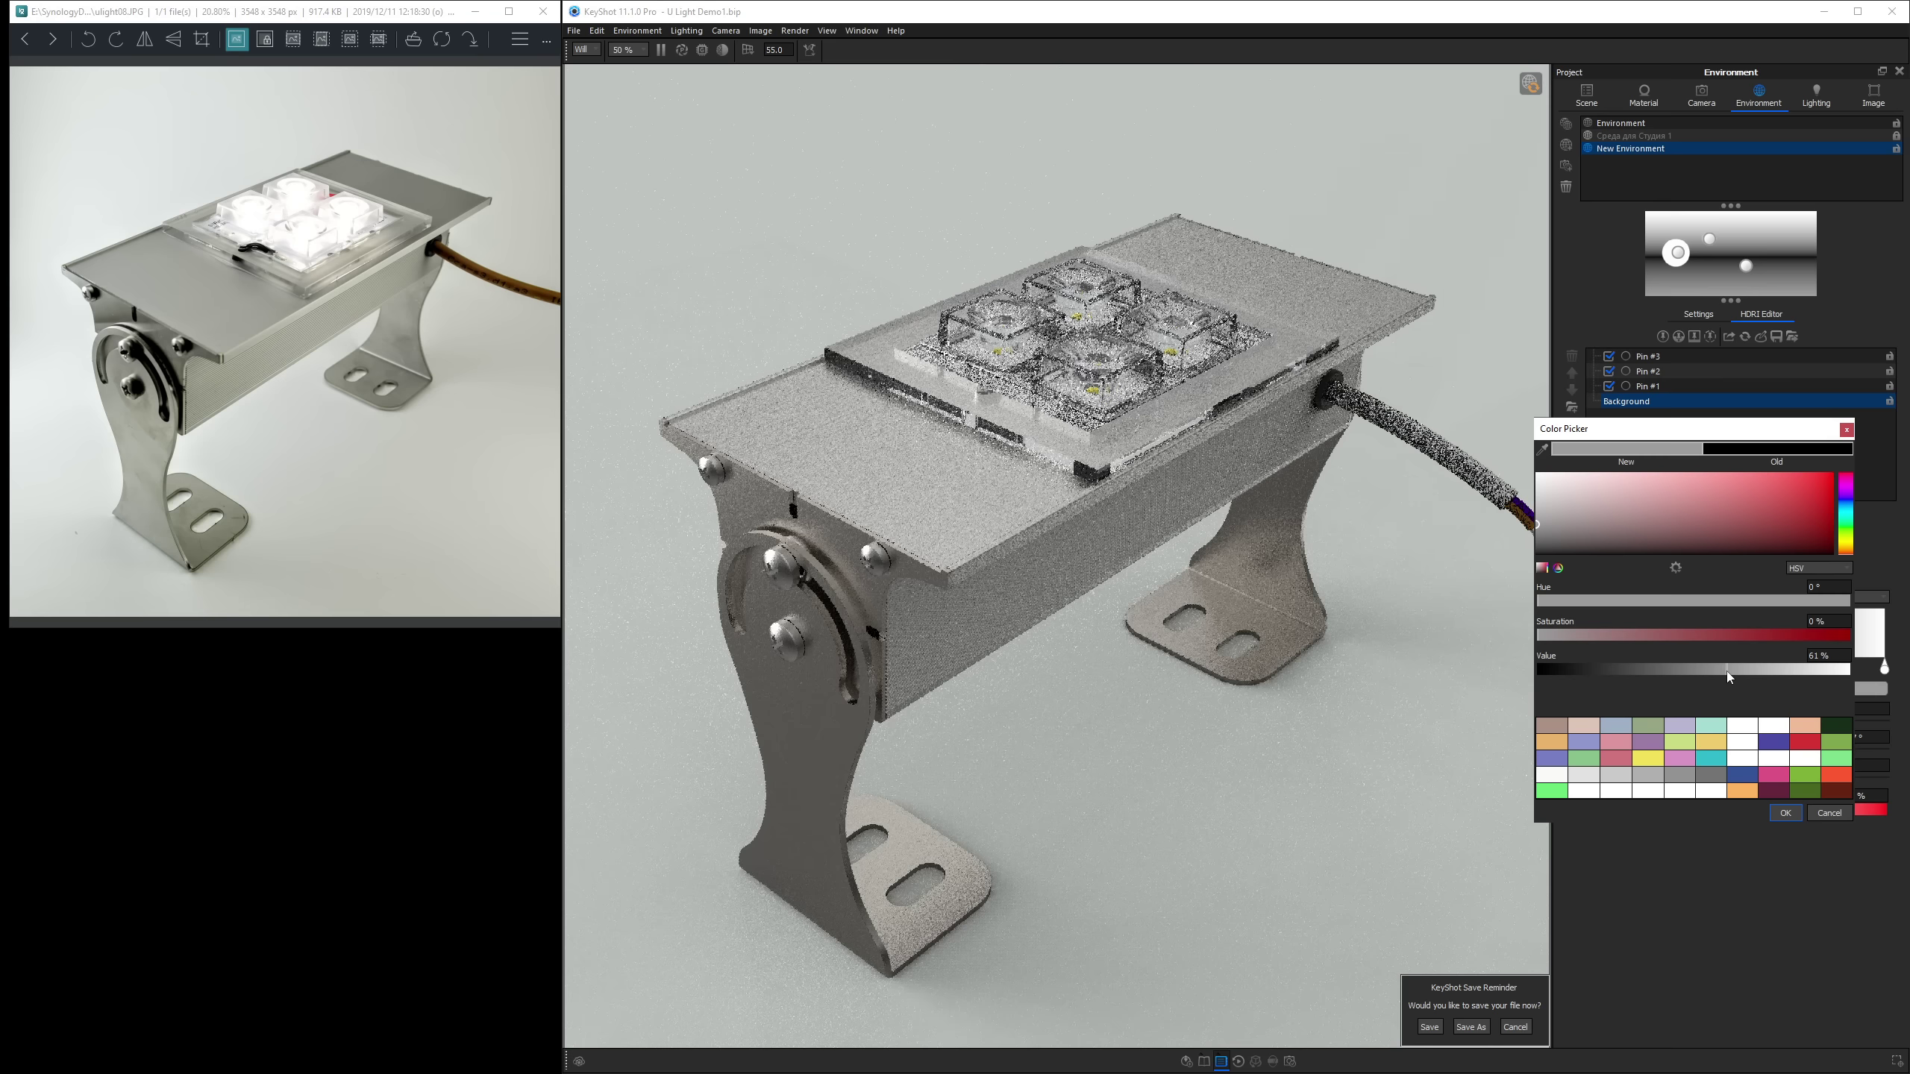
drag(1727, 672, 1746, 688)
click(1785, 812)
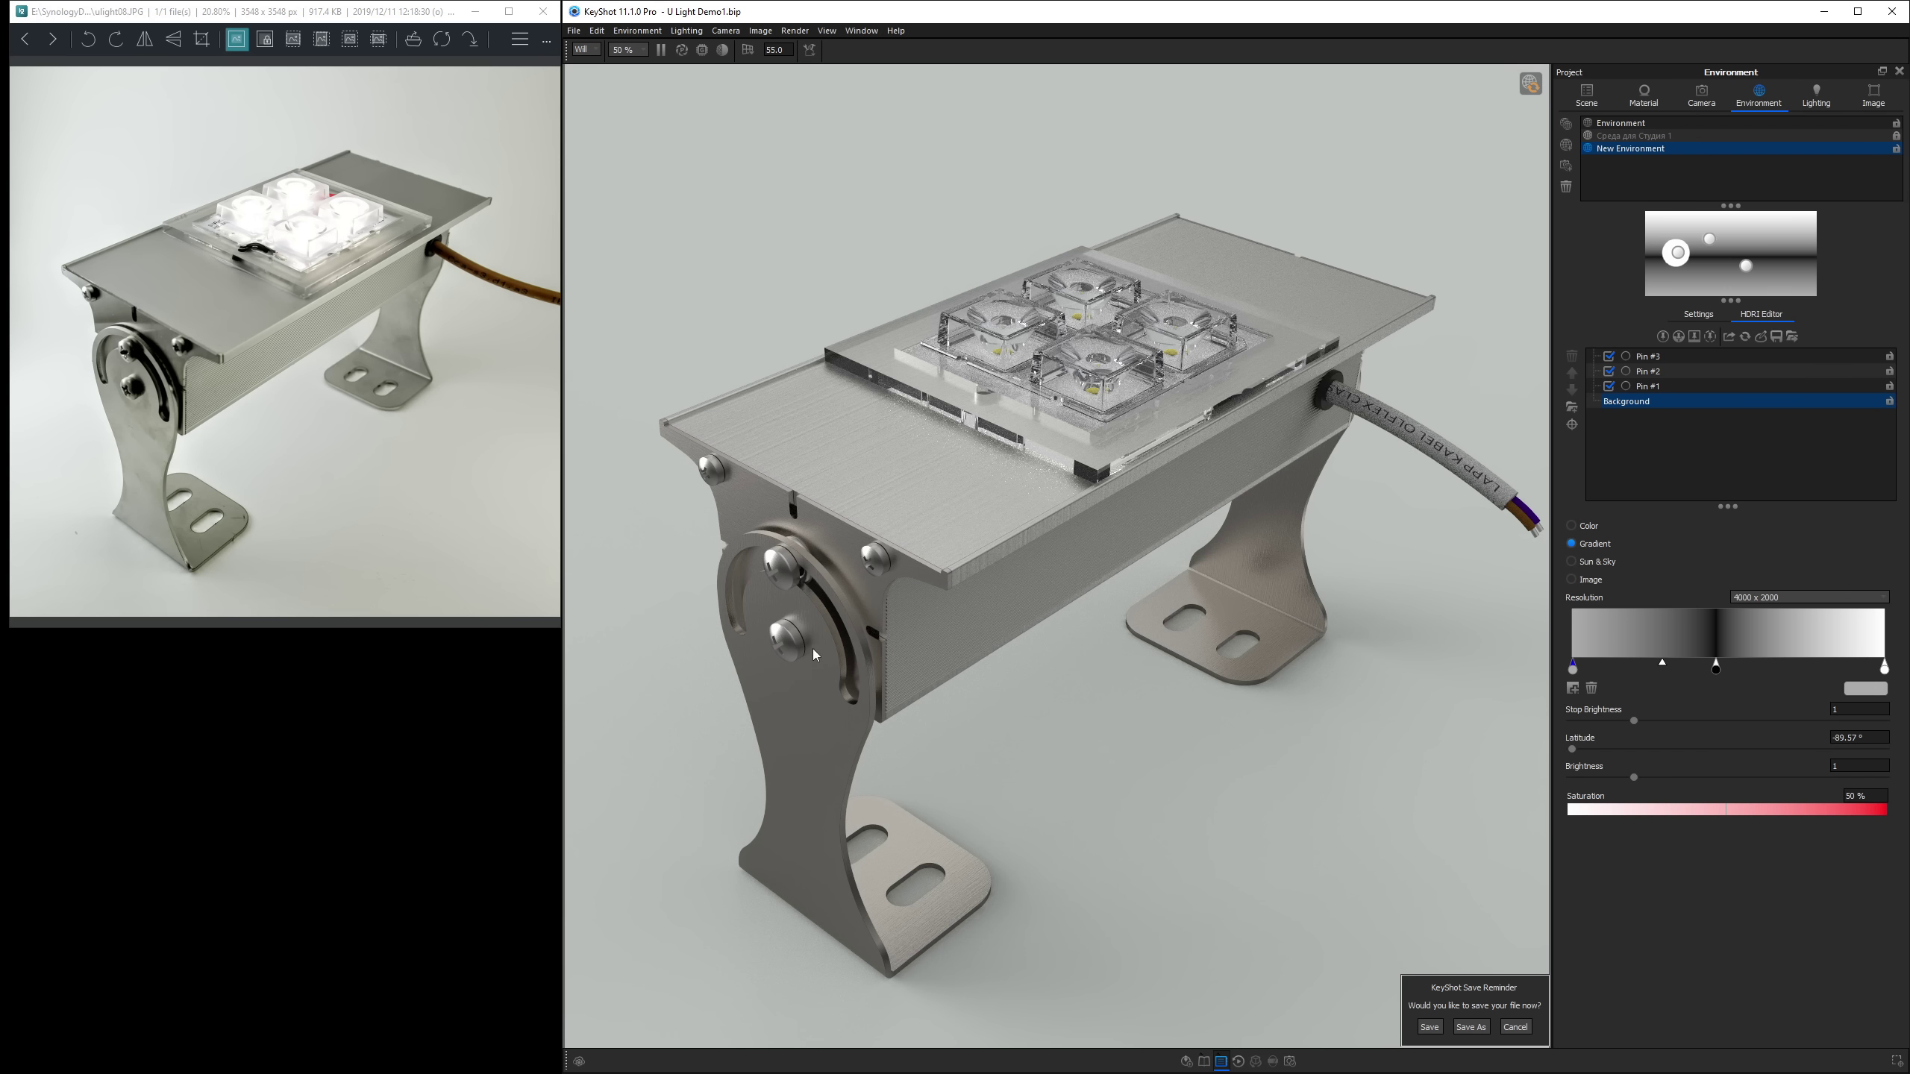
Move the black gradient stop to about -1° latitude and darken the white end stop to a value of 89%.
drag(1716, 667, 1726, 667)
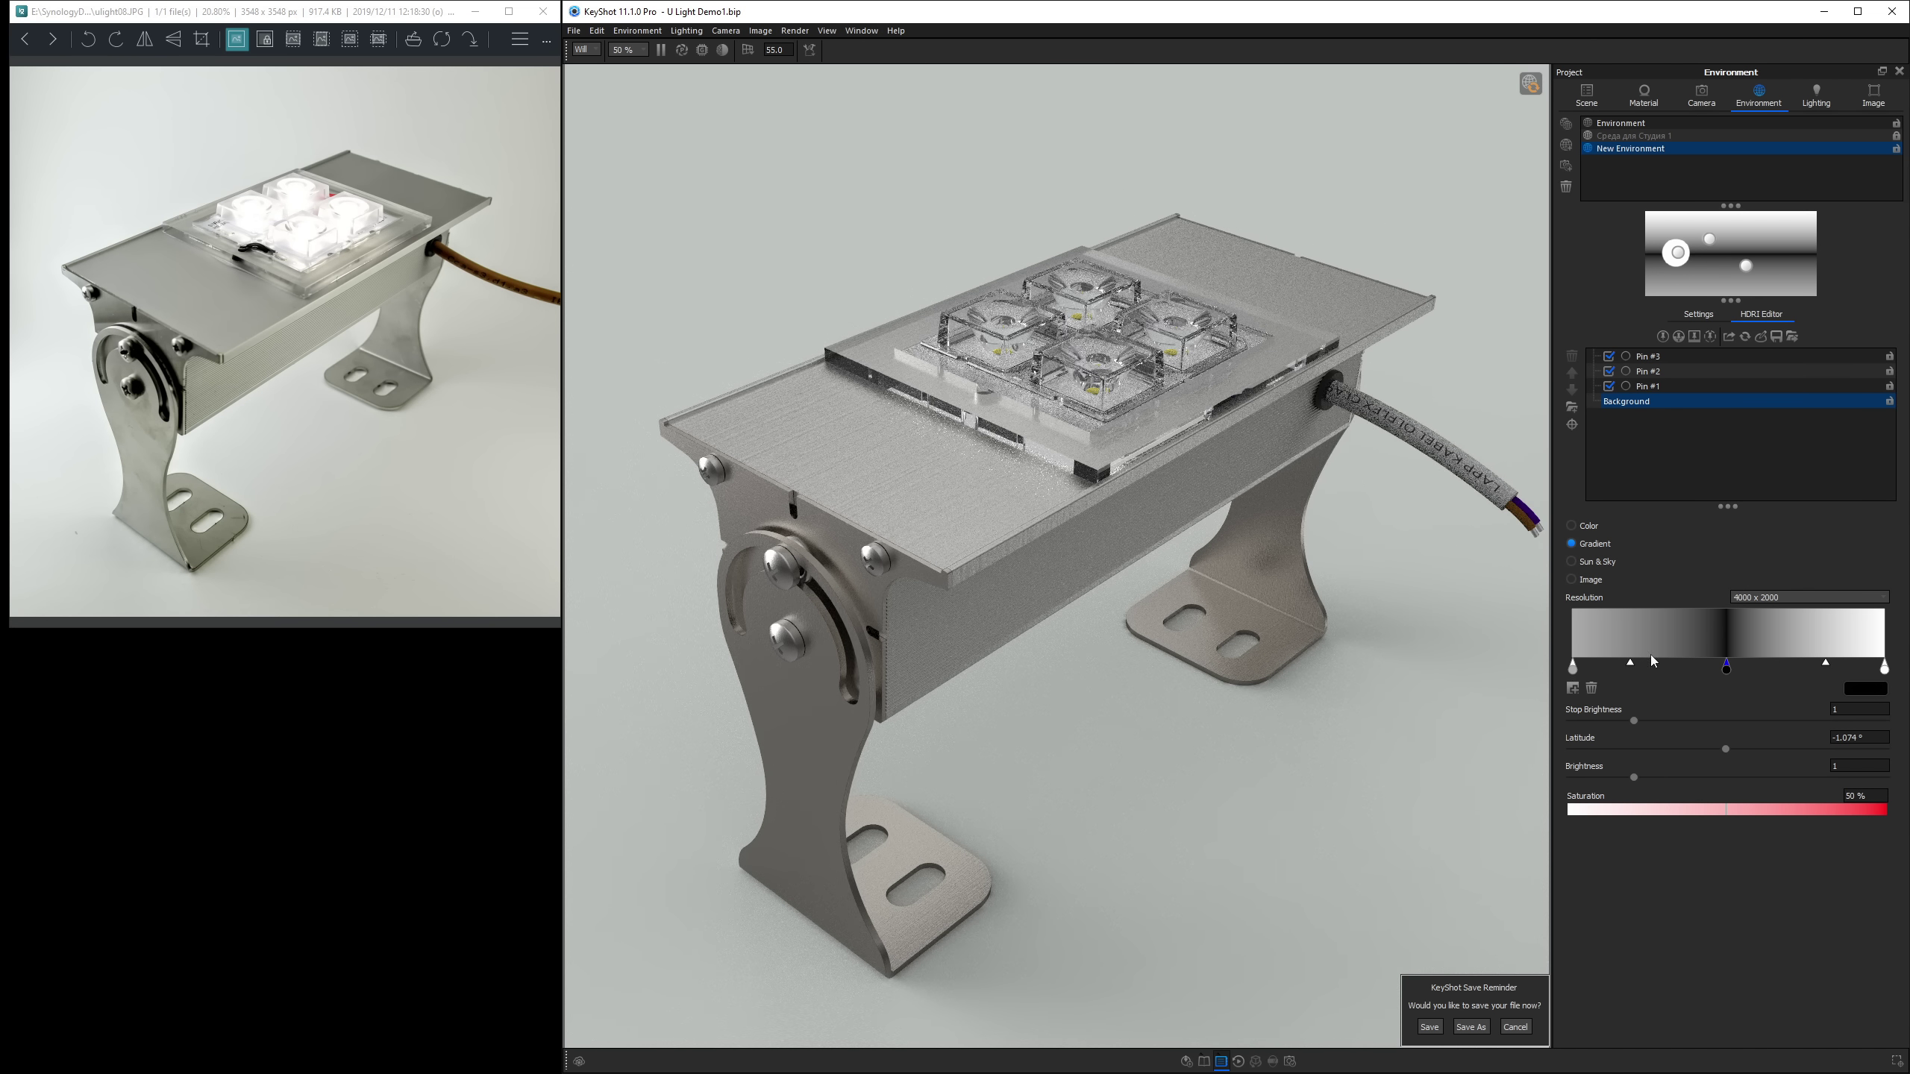
click(1885, 667)
double_click(1885, 668)
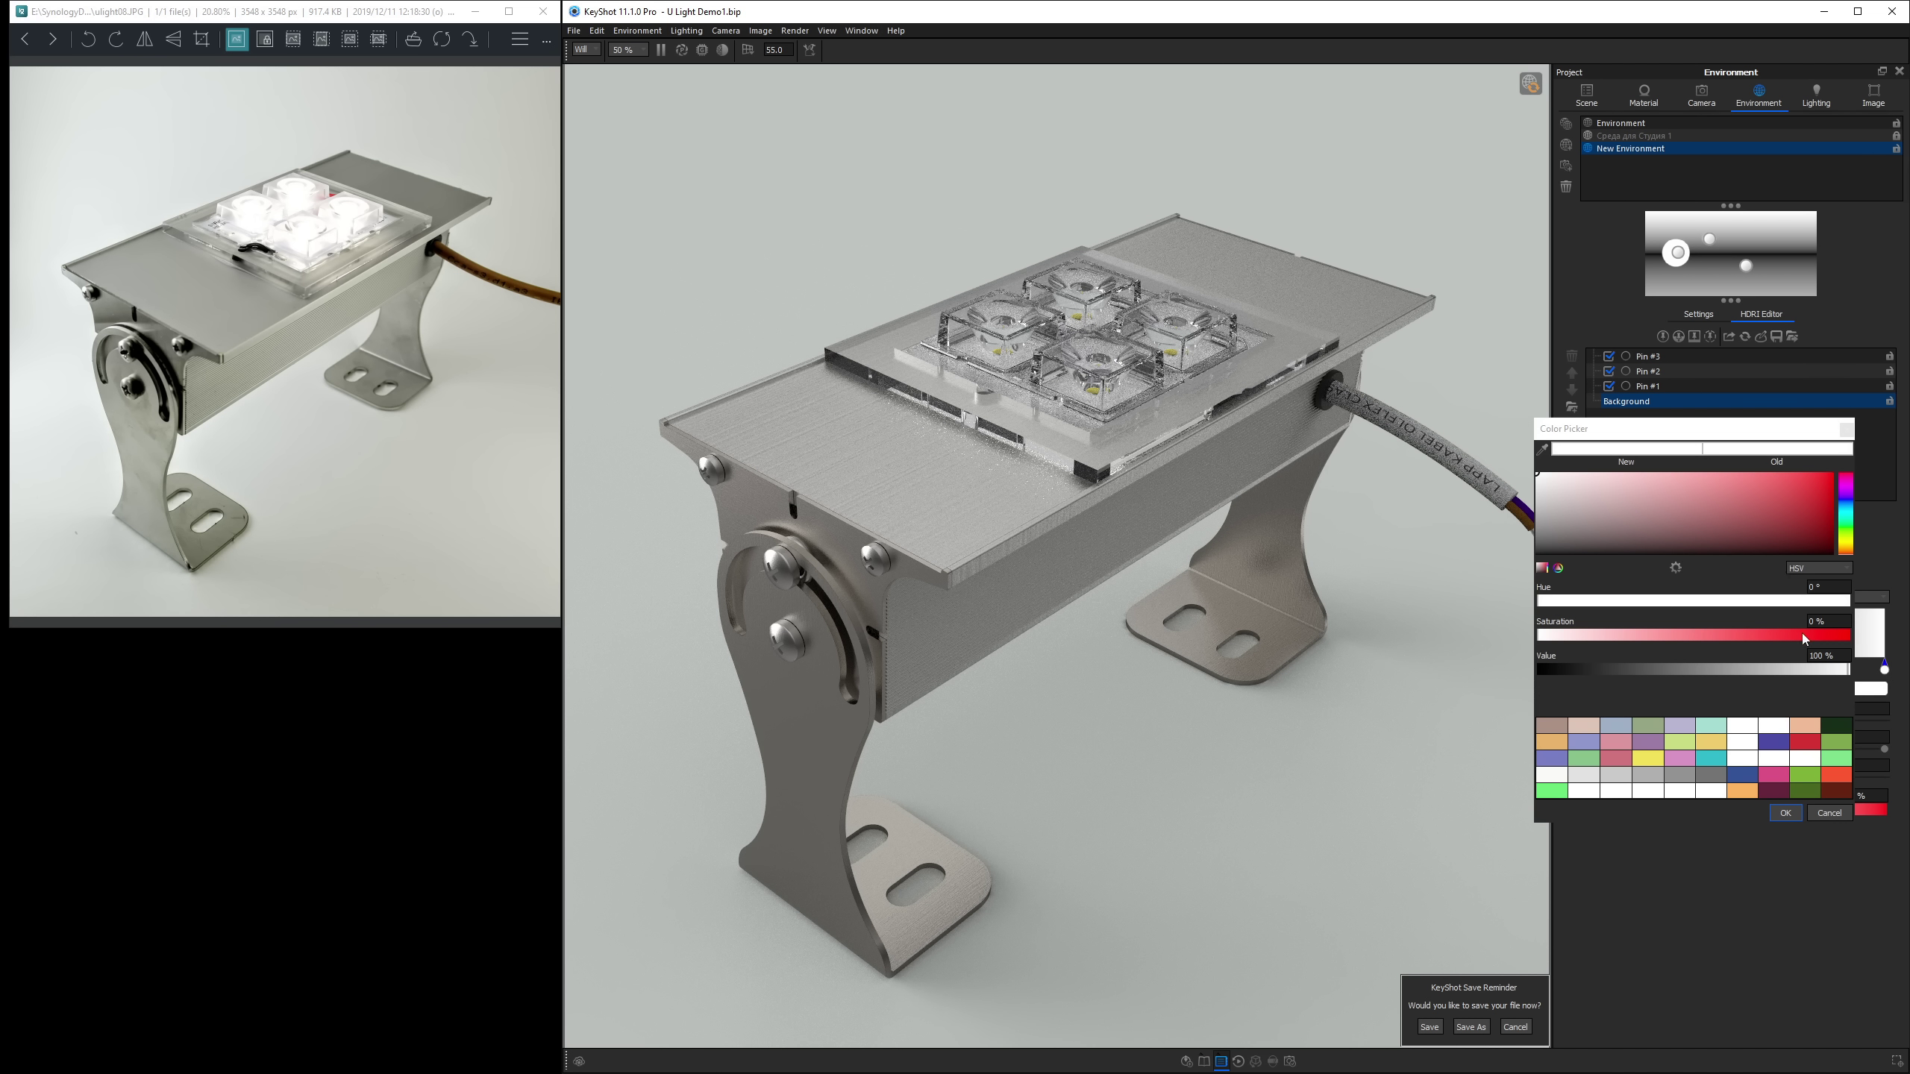
drag(1838, 669, 1816, 668)
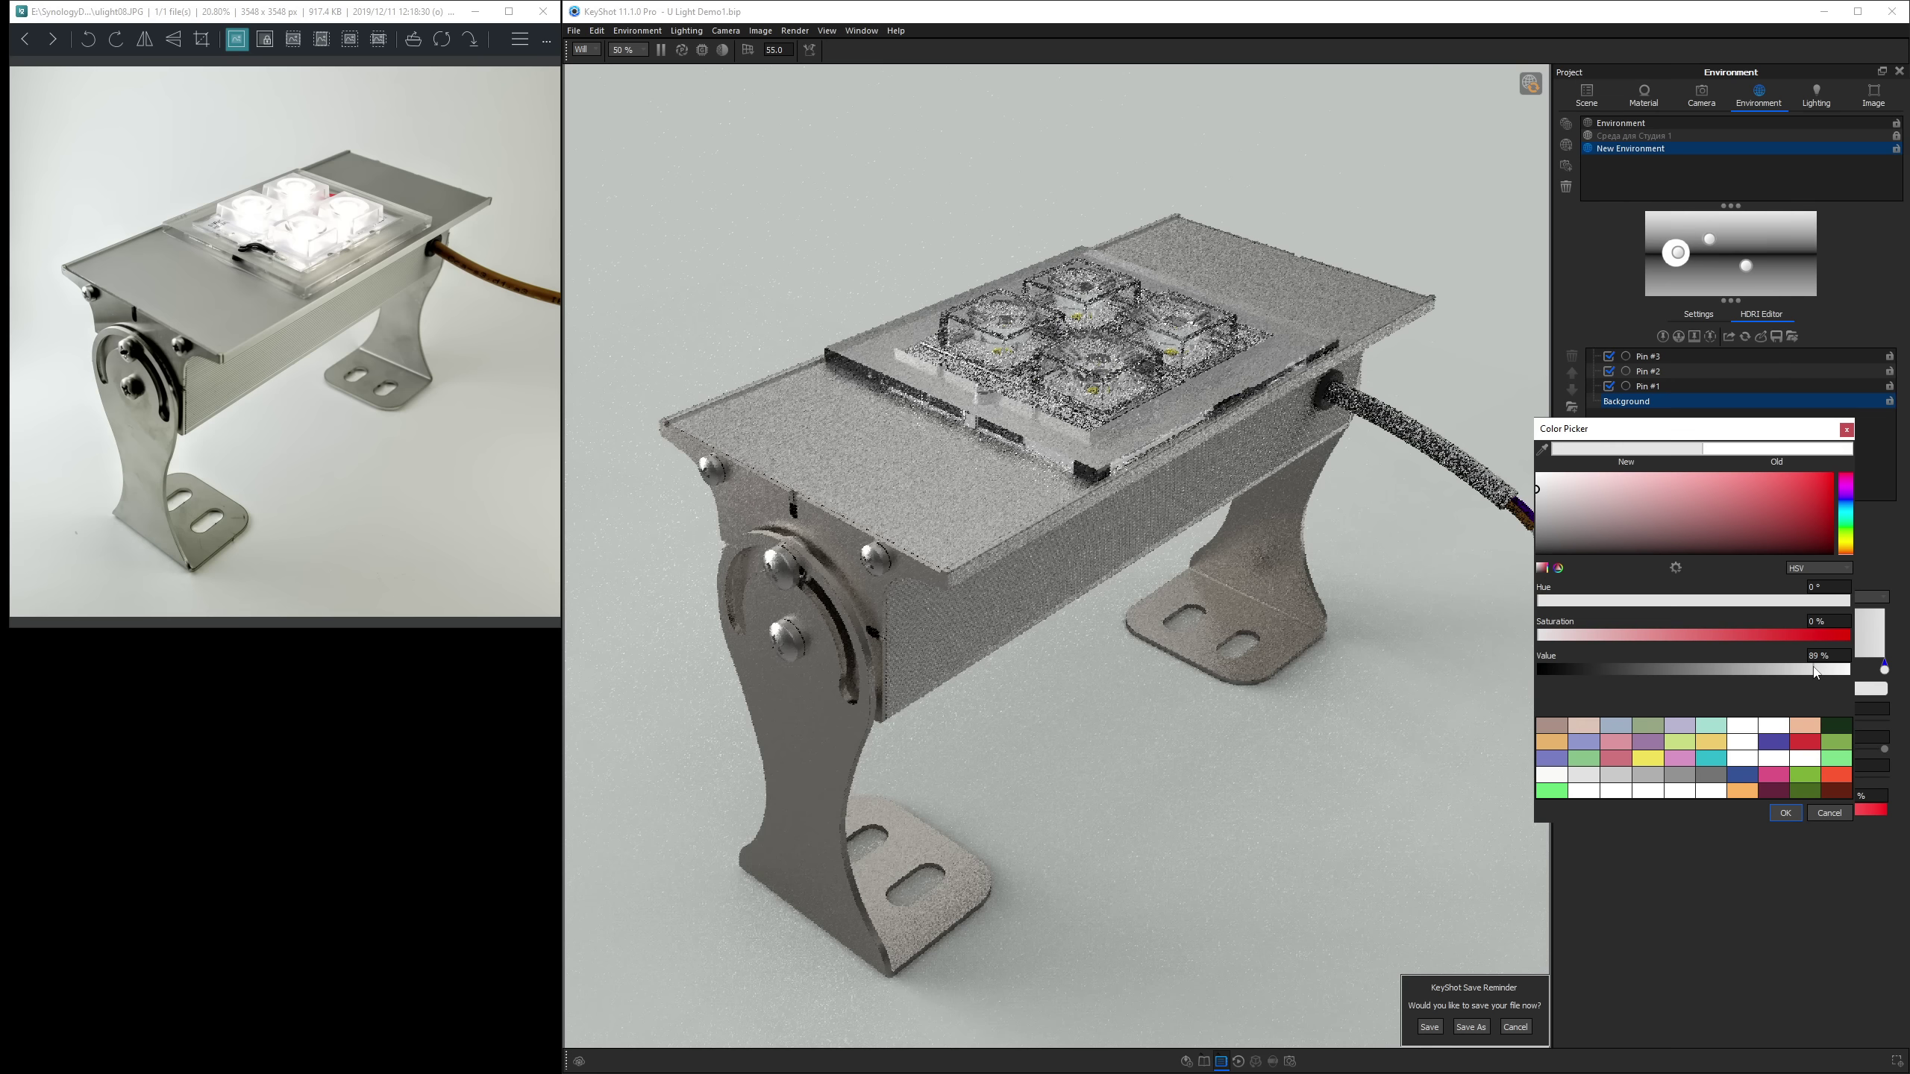
click(1786, 812)
Lighten the gradient's black horizon stop to a dark grey with a value of 21%.
click(1727, 667)
click(1865, 688)
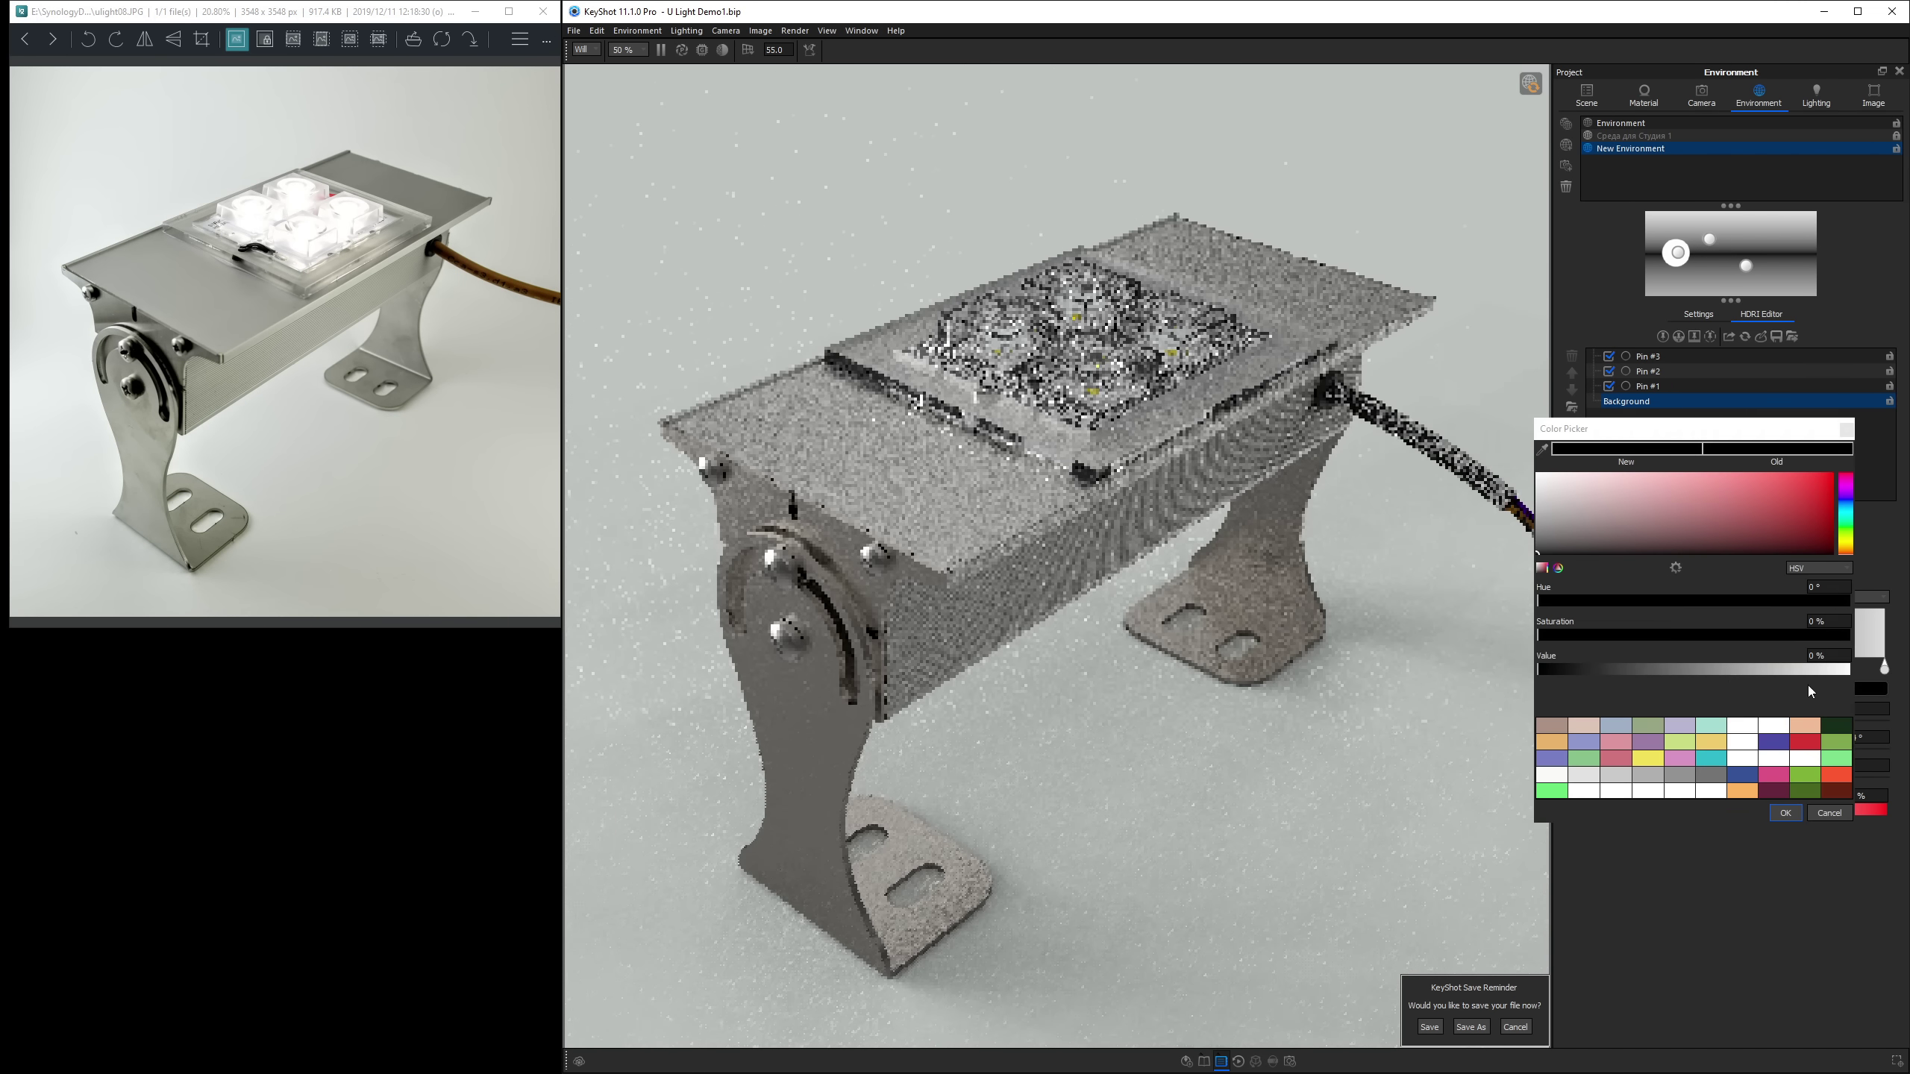
drag(1569, 667, 1606, 670)
click(1596, 668)
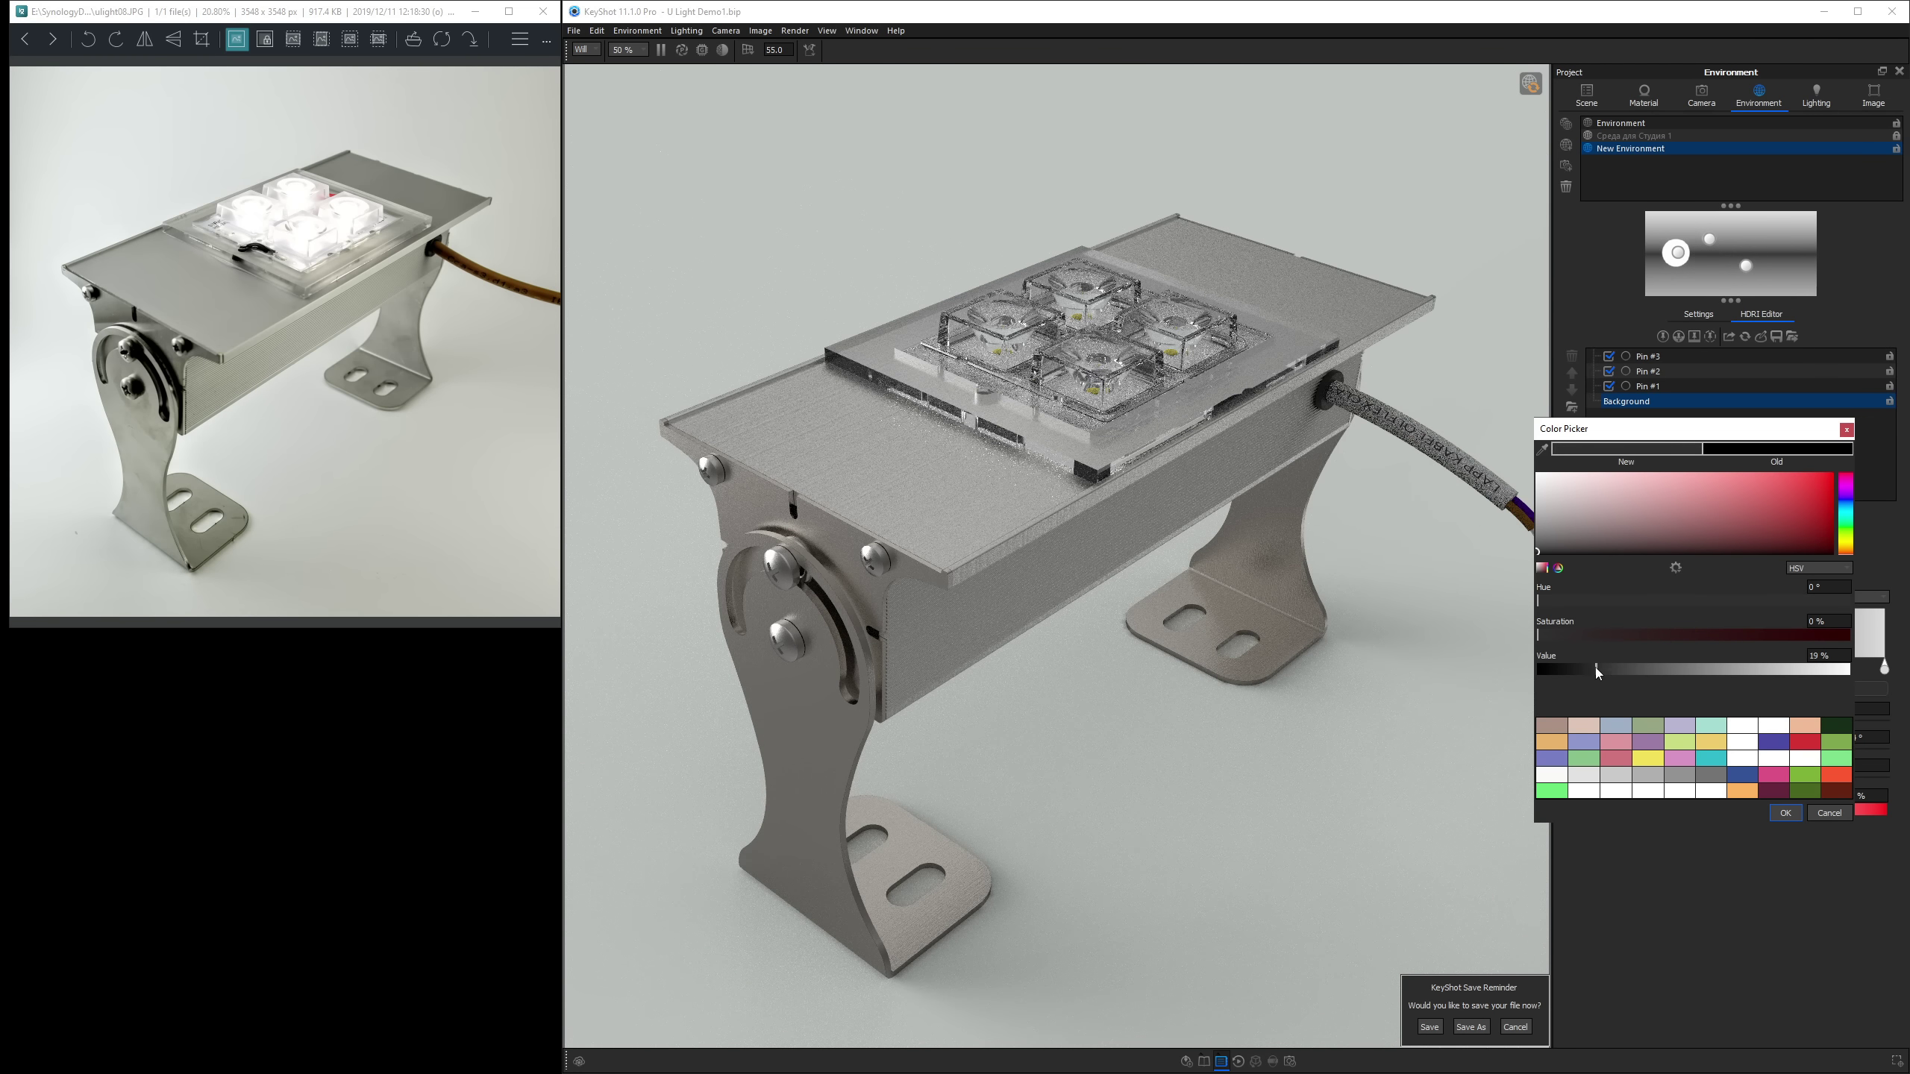
click(1604, 669)
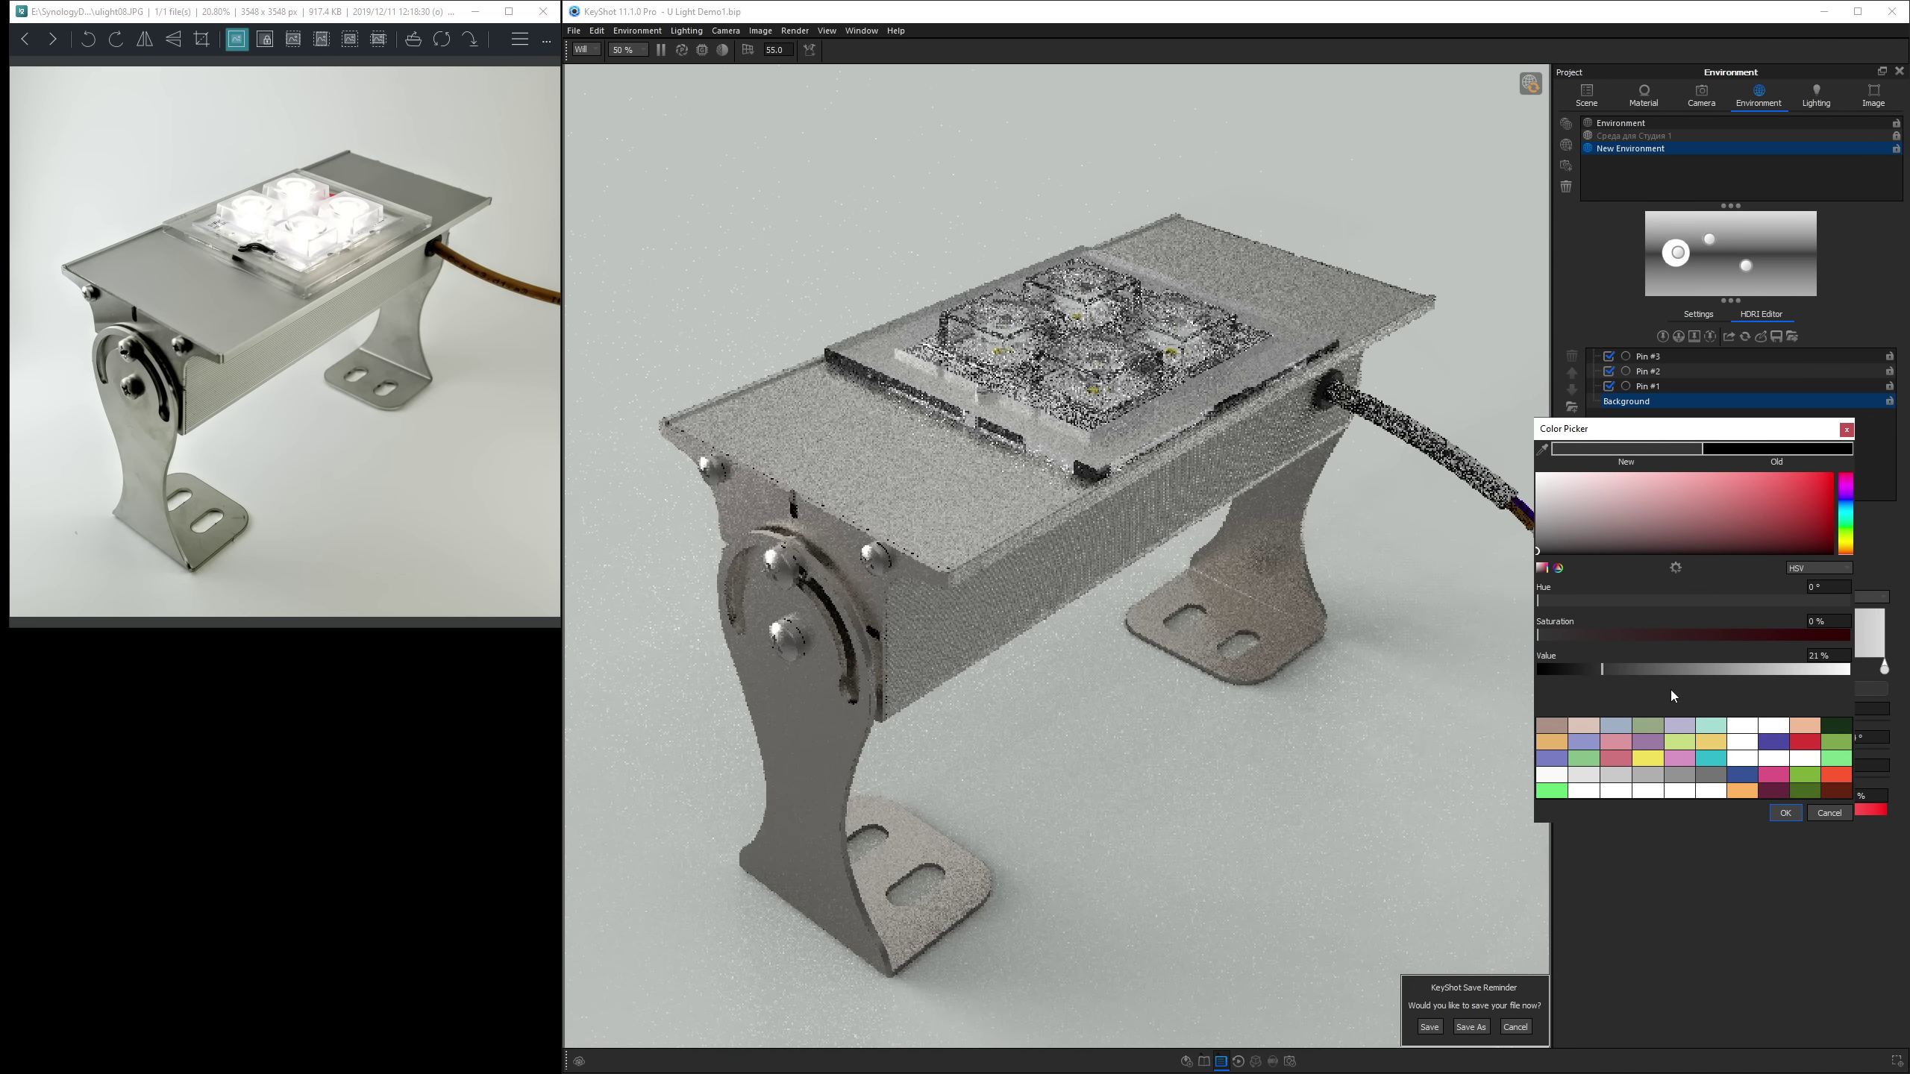
click(1787, 814)
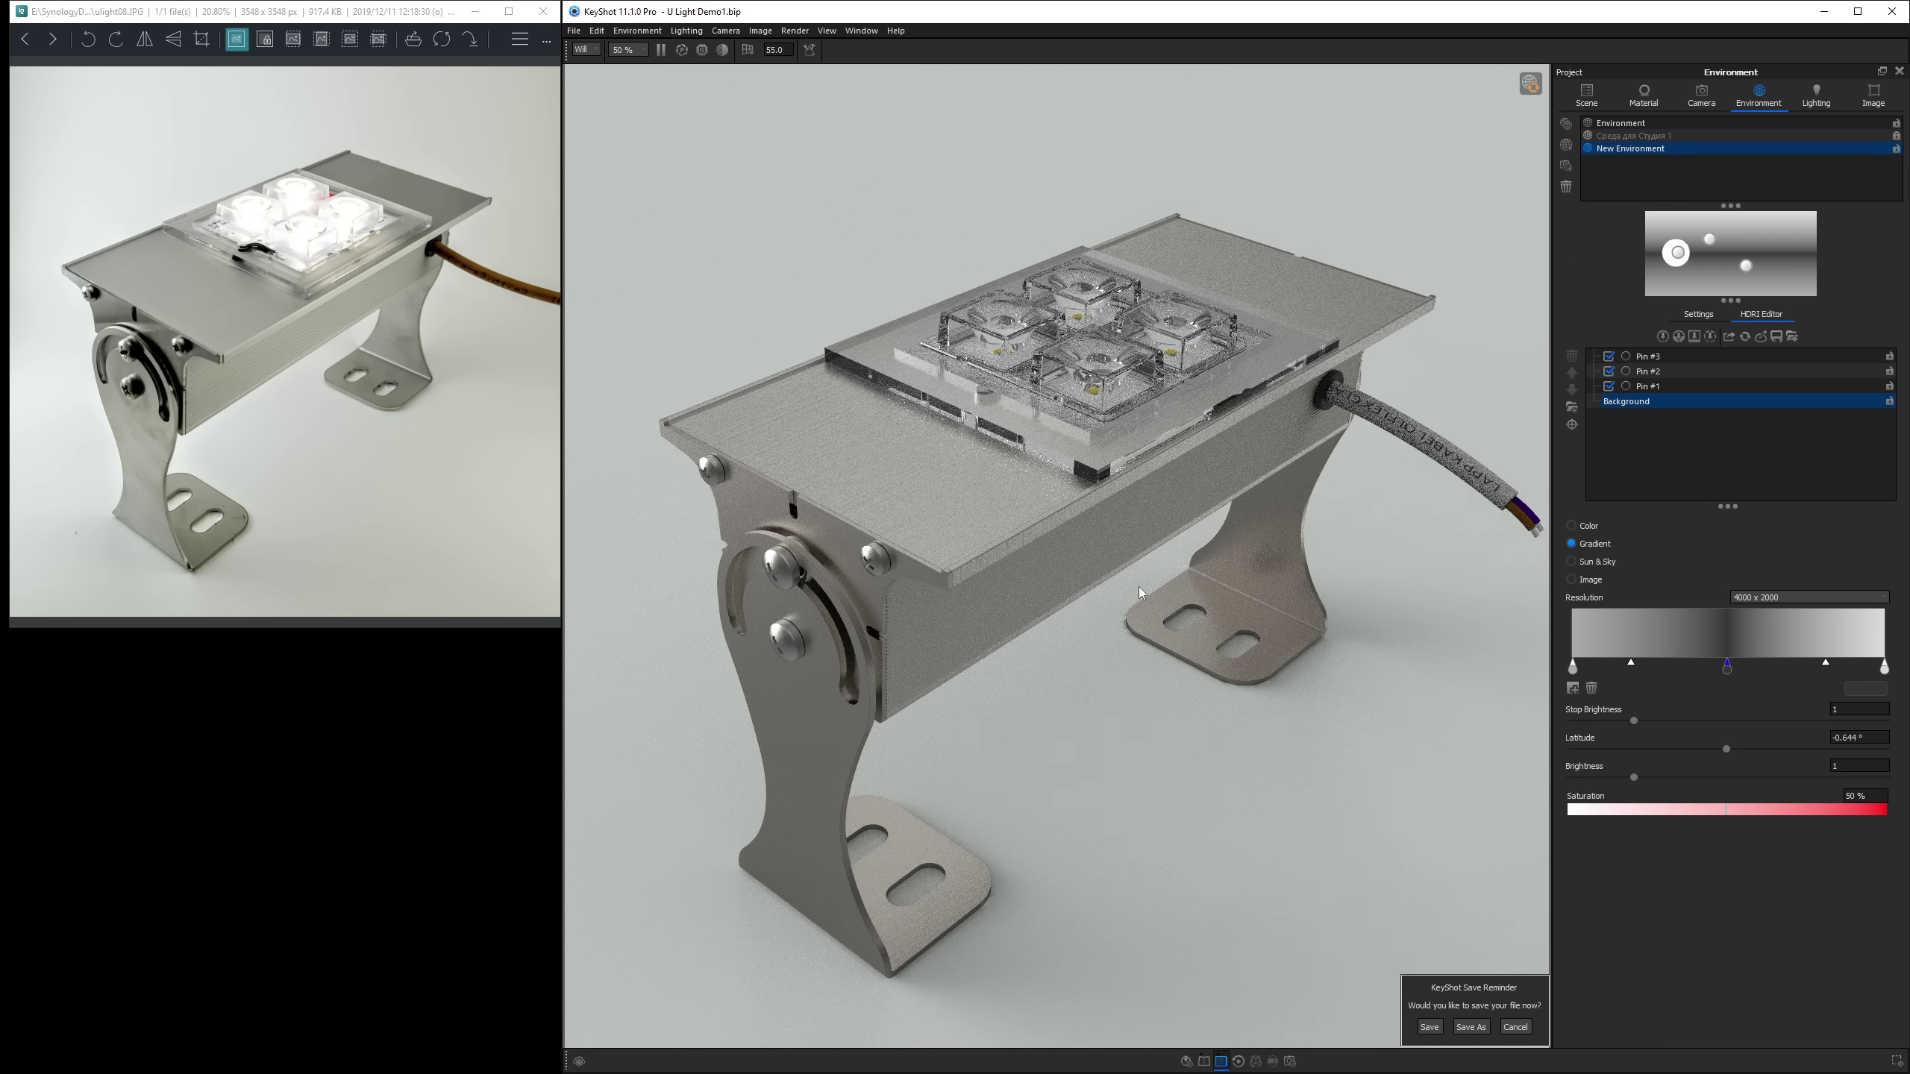
Raise the environment's overall brightness to about 1.27.
click(1698, 314)
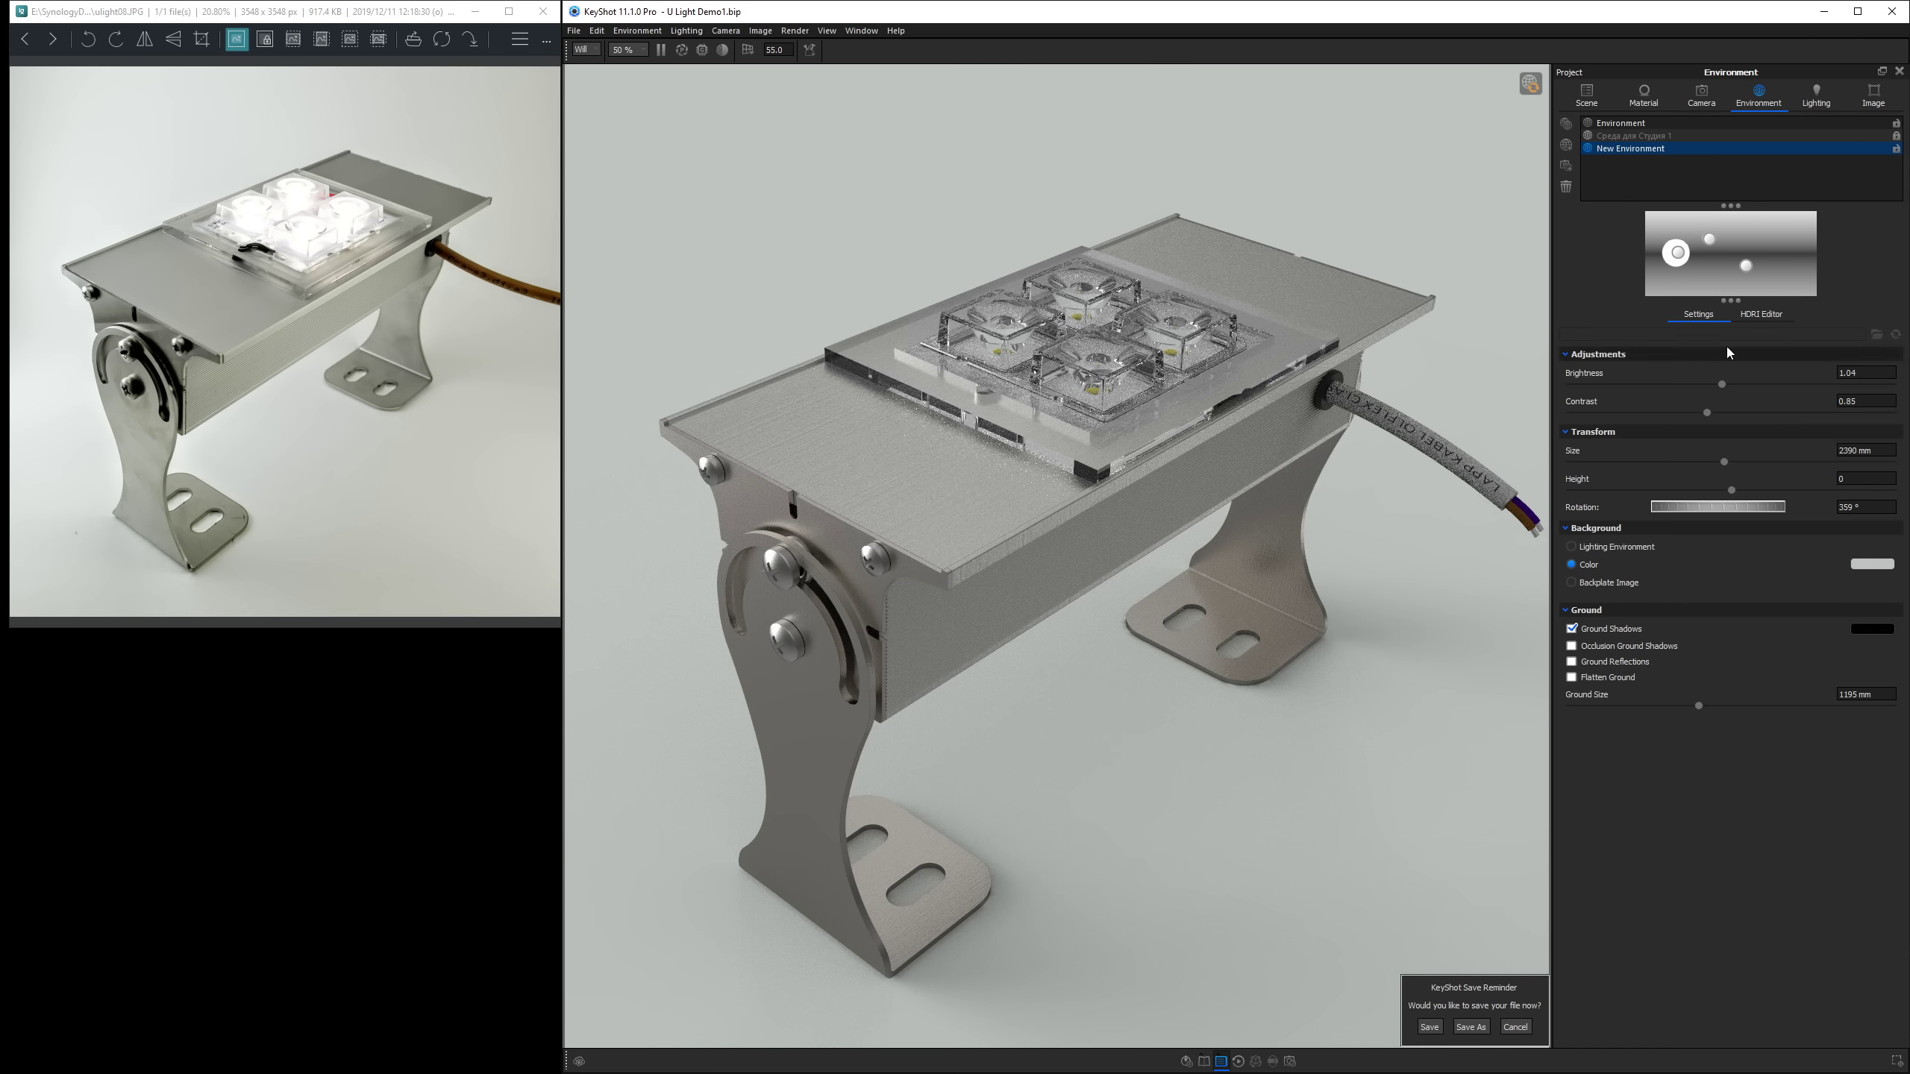
click(1884, 373)
drag(1725, 383, 1760, 394)
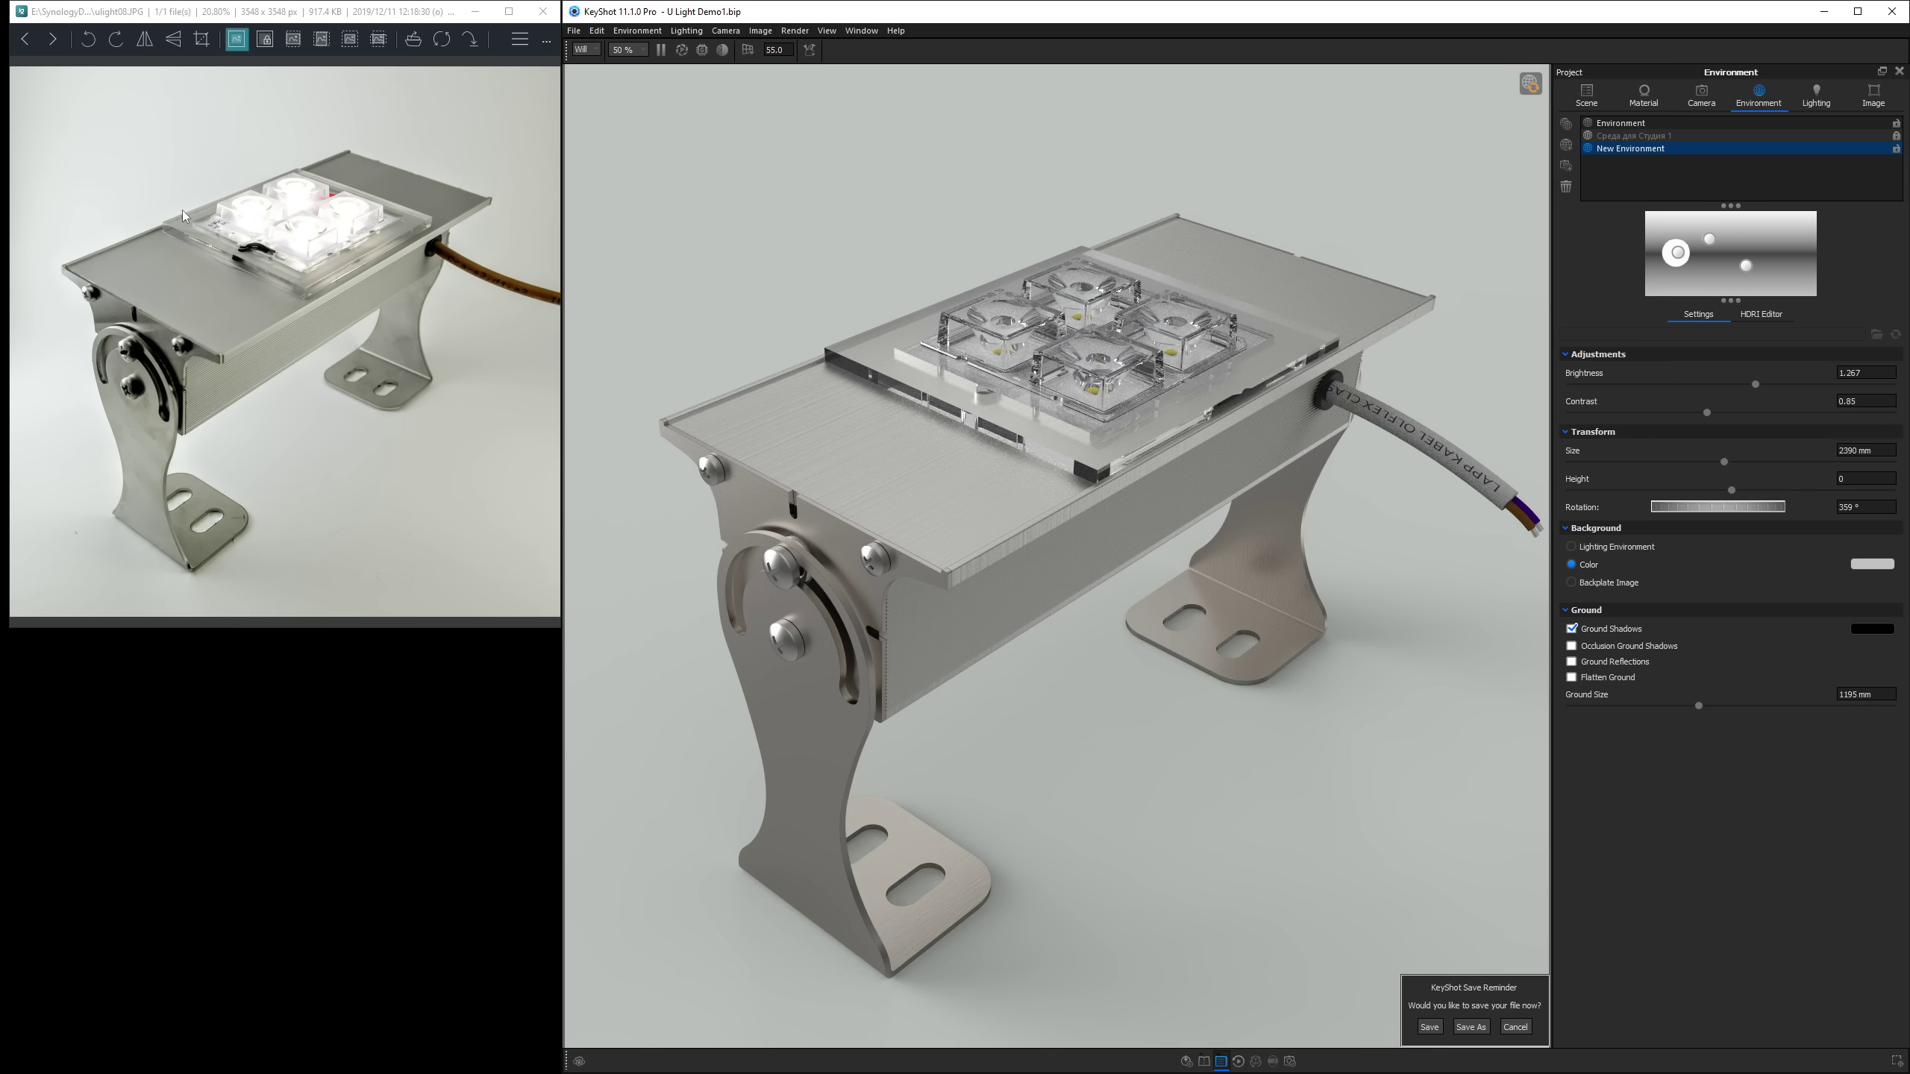
Unlock the Plane #1 spotlight plane in the scene and make it visible.
click(1588, 95)
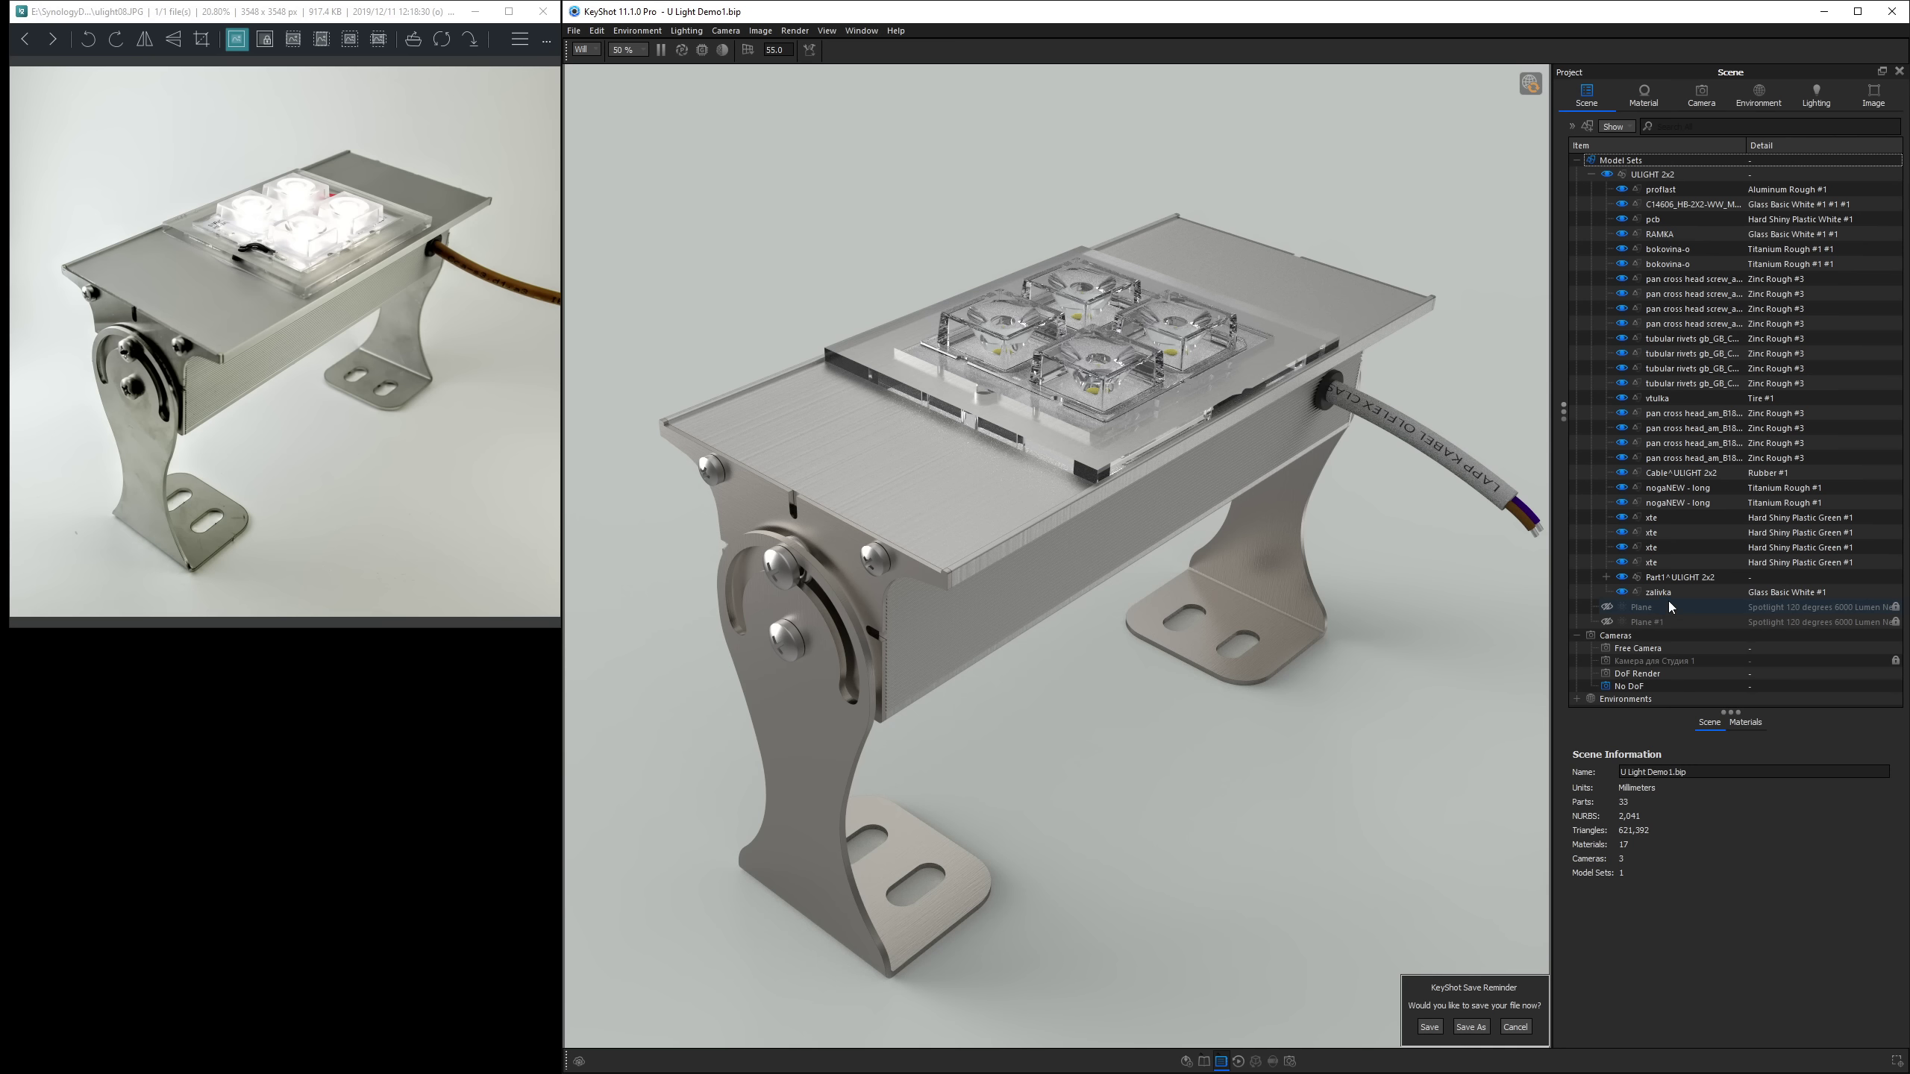
click(1692, 623)
right_click(1704, 624)
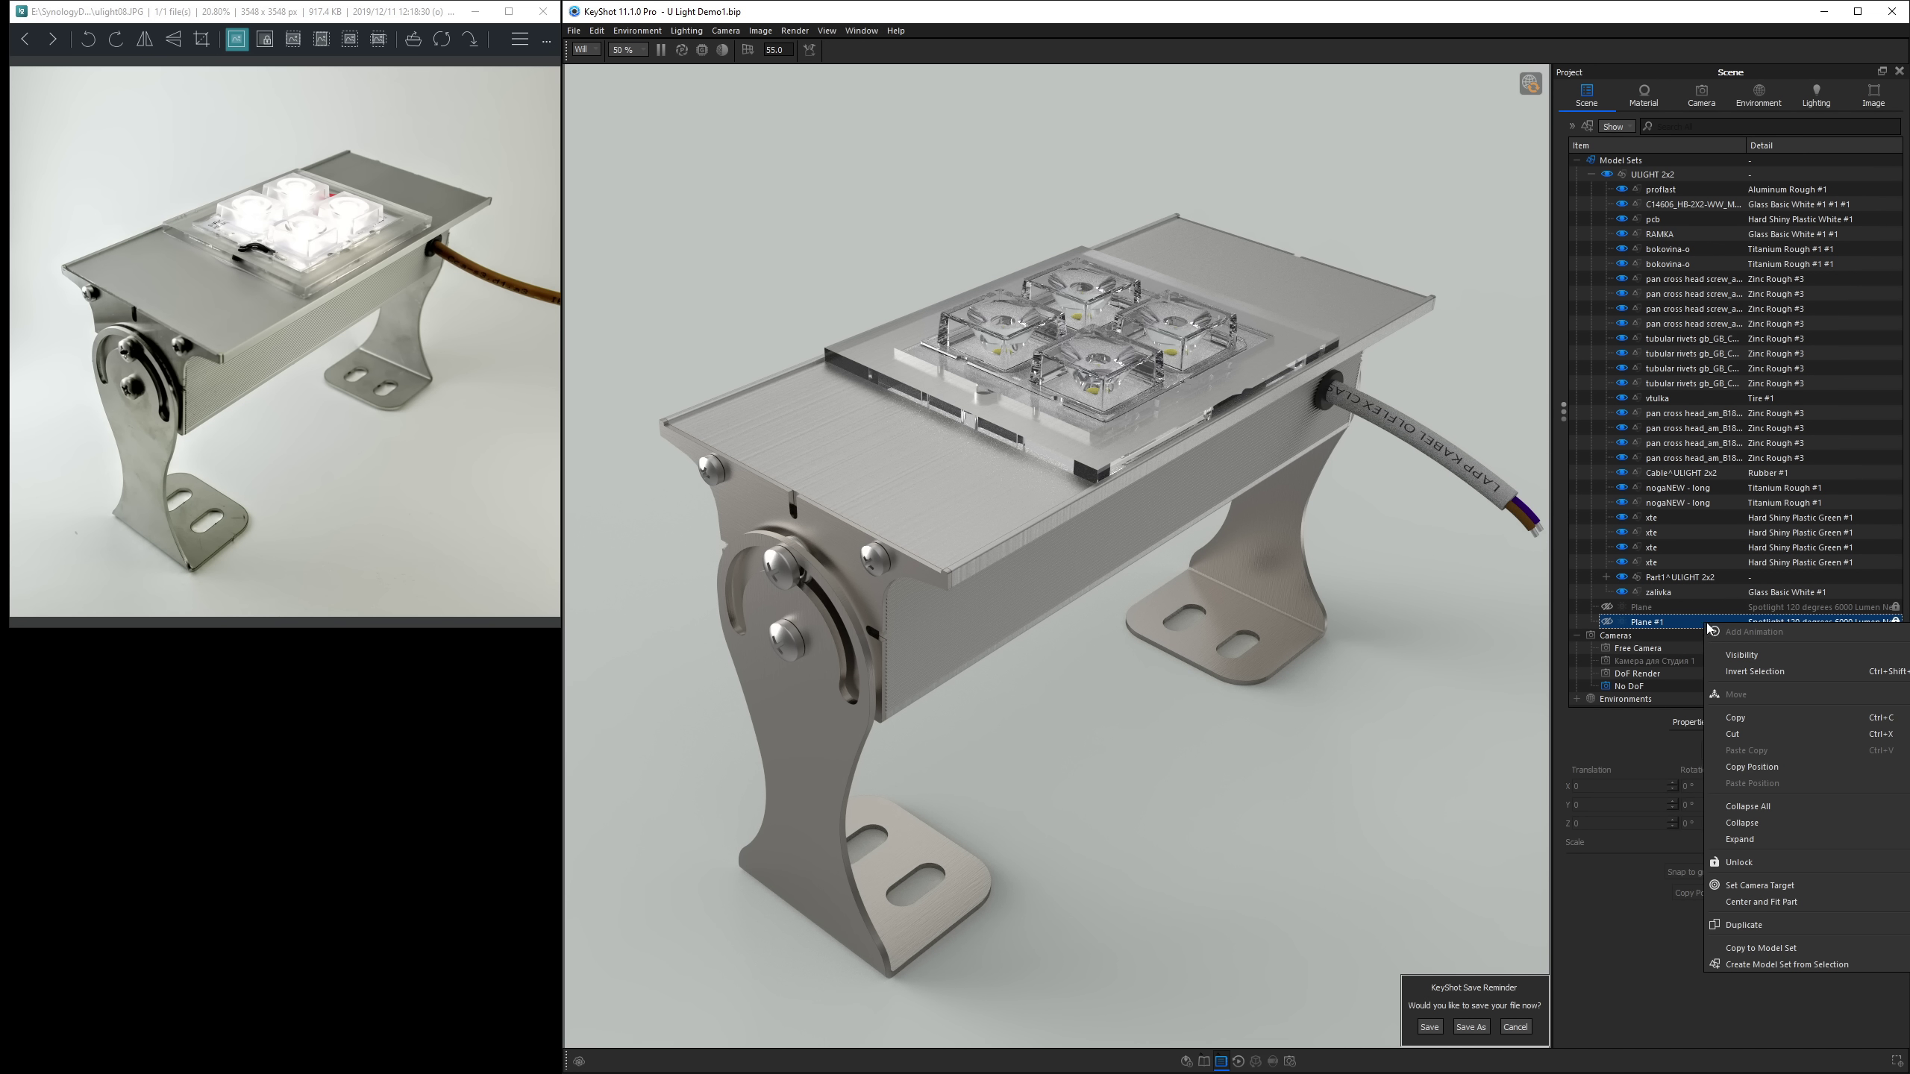
click(1737, 864)
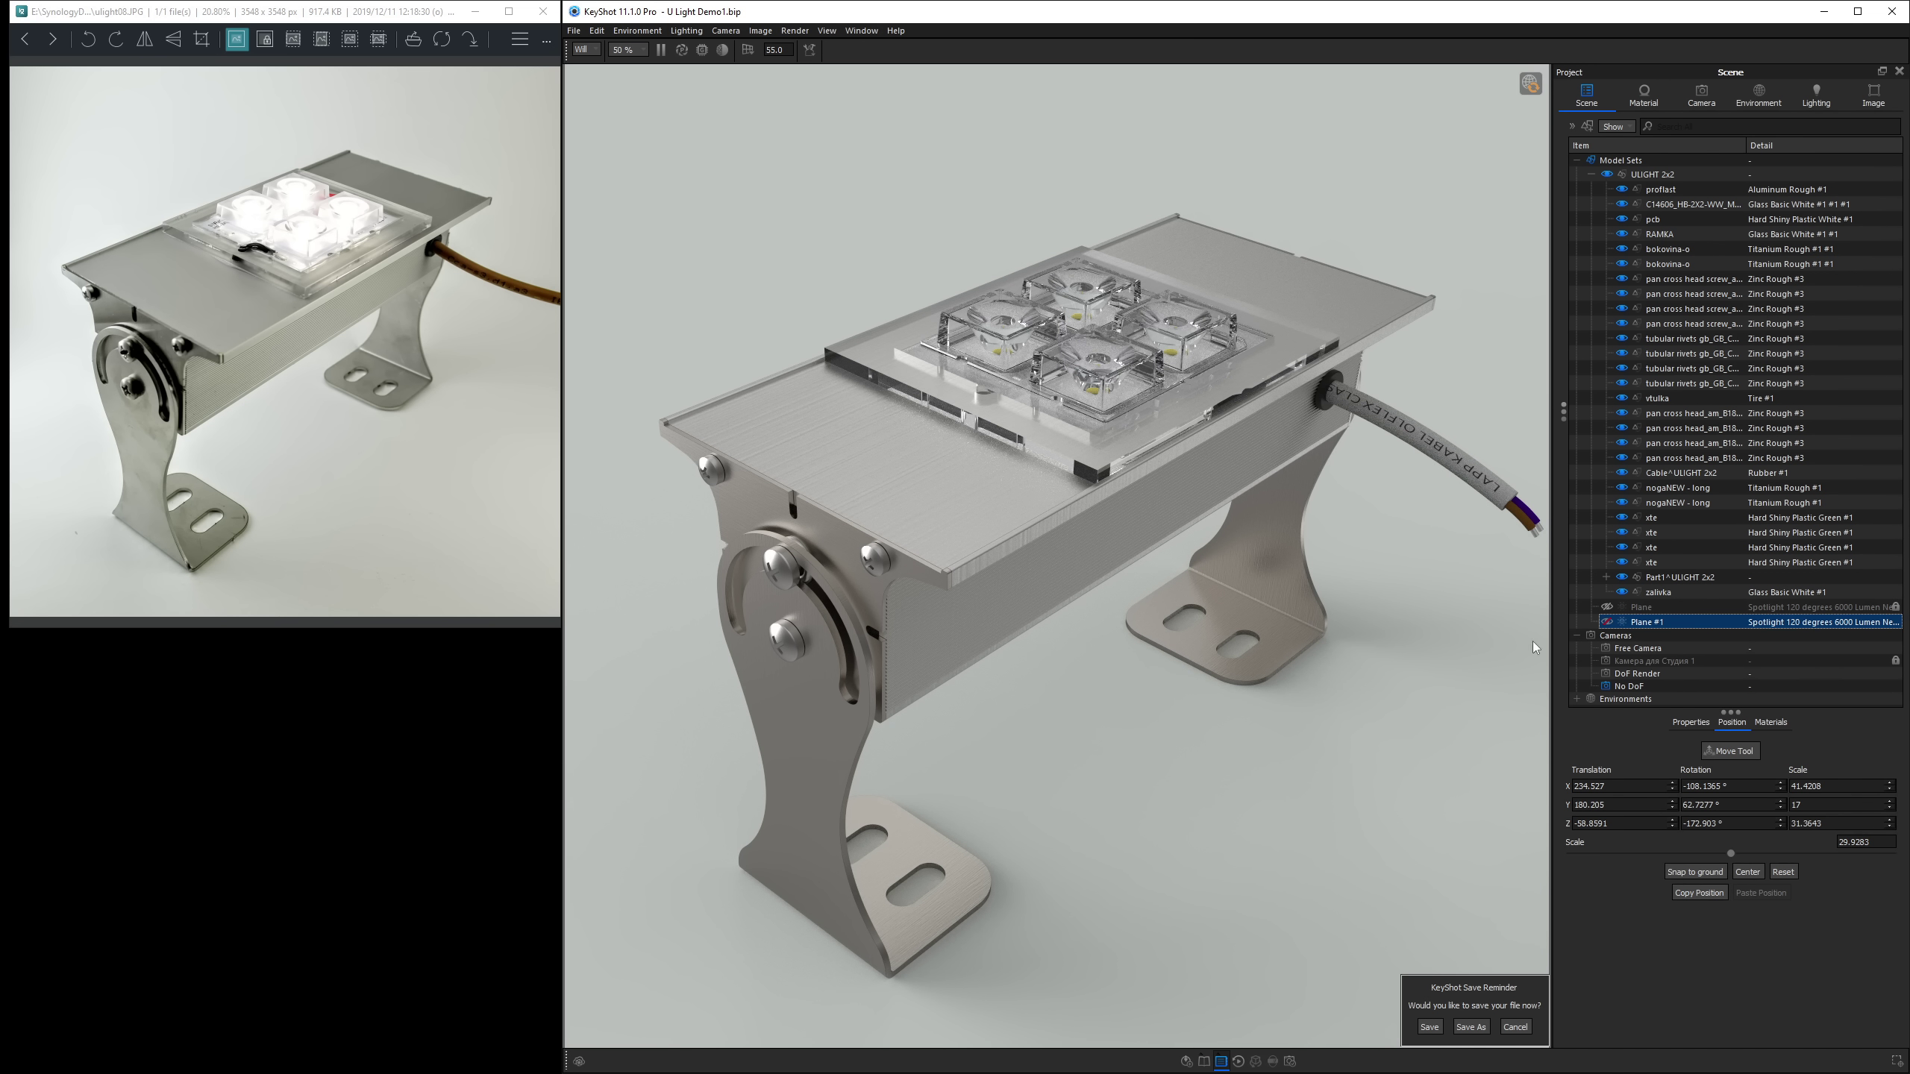
click(1606, 621)
click(1059, 680)
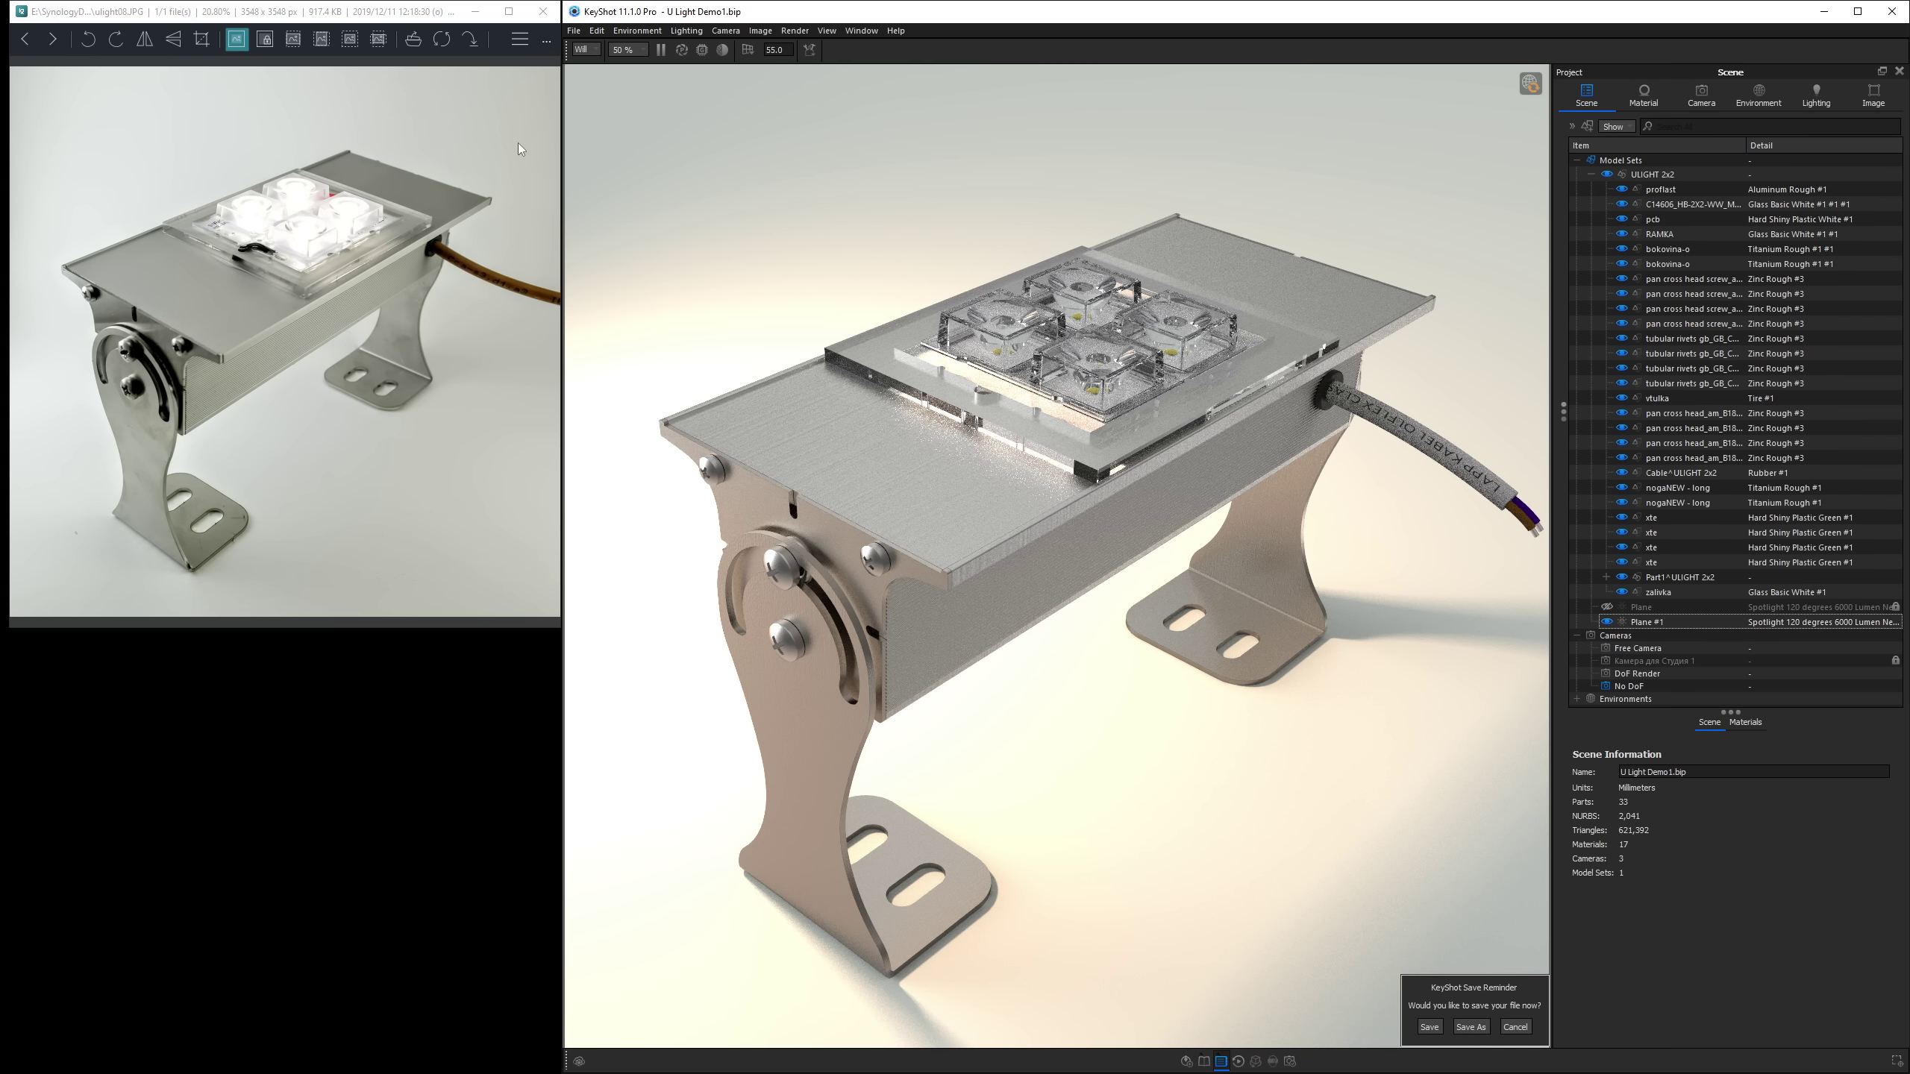
Show the Geometry View below the reference photo, shortened so the whole photo stays visible.
key(o)
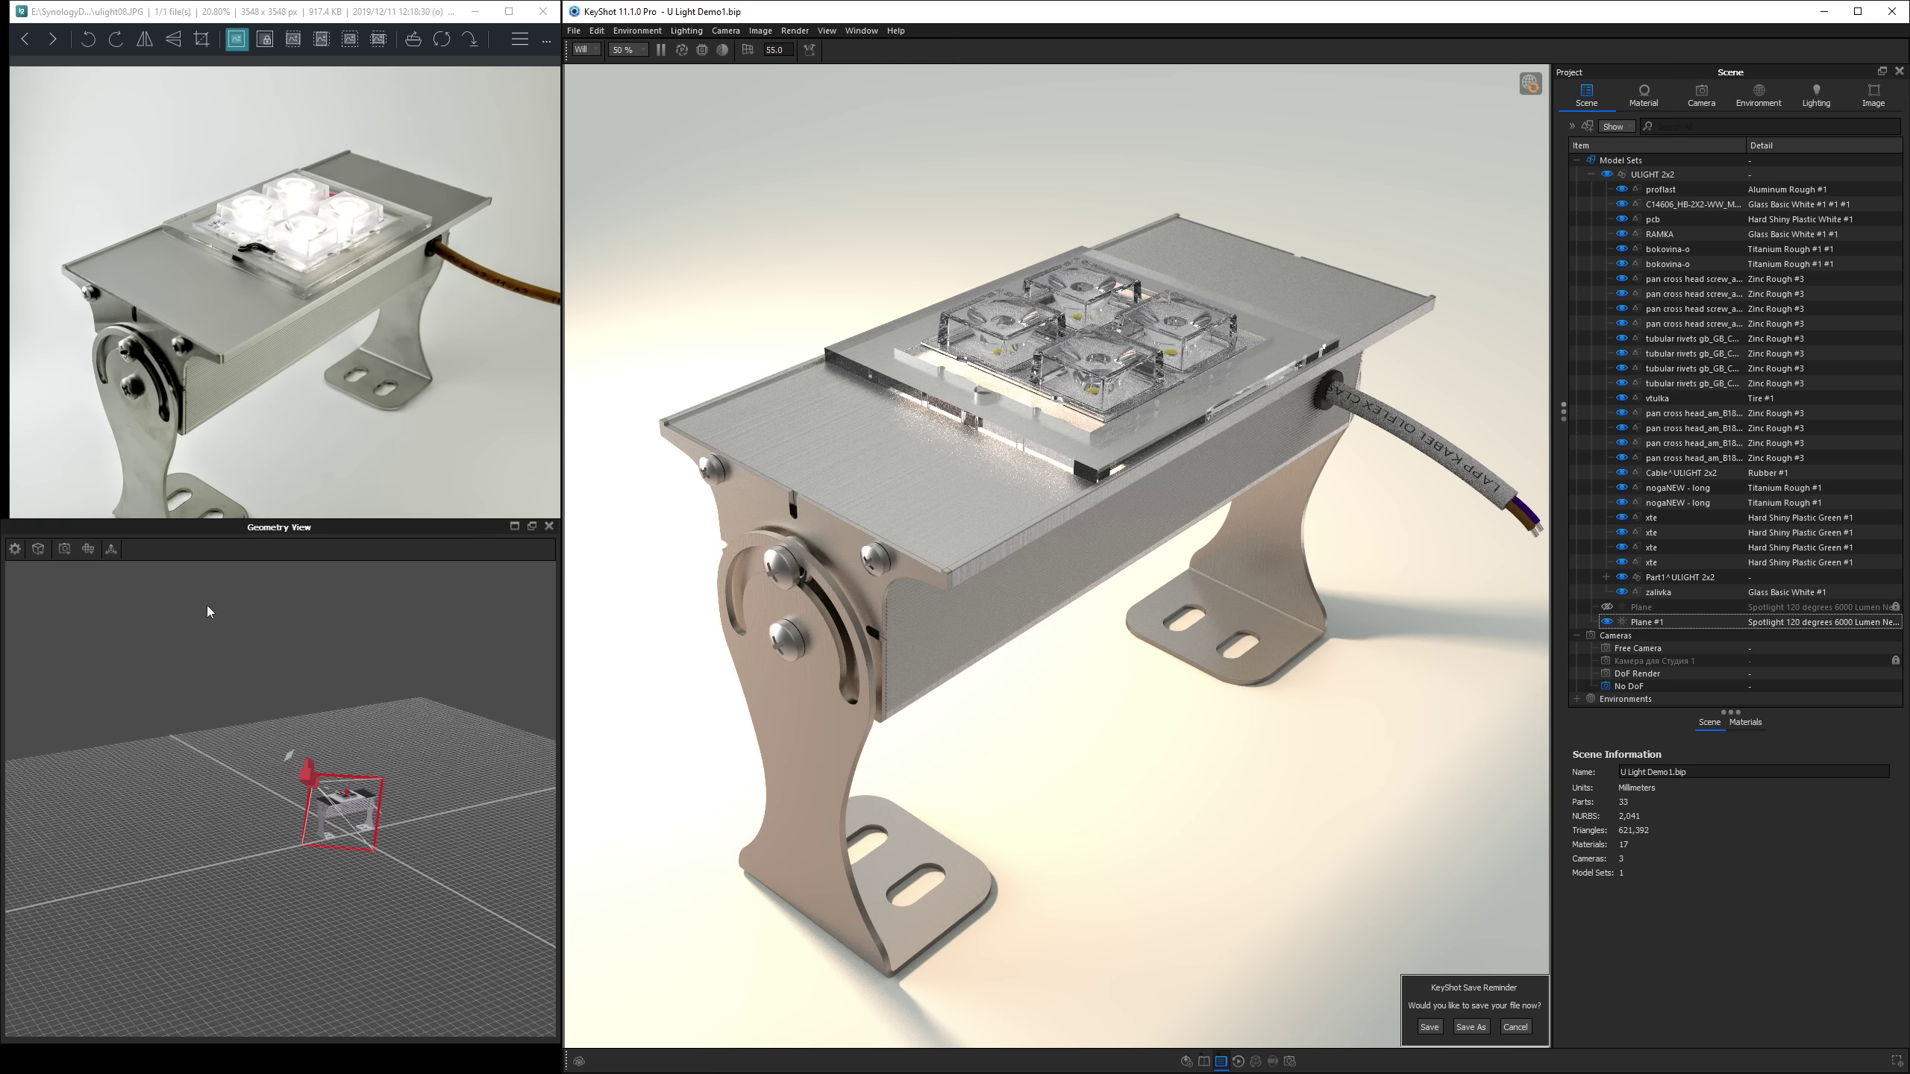
drag(311, 518, 336, 591)
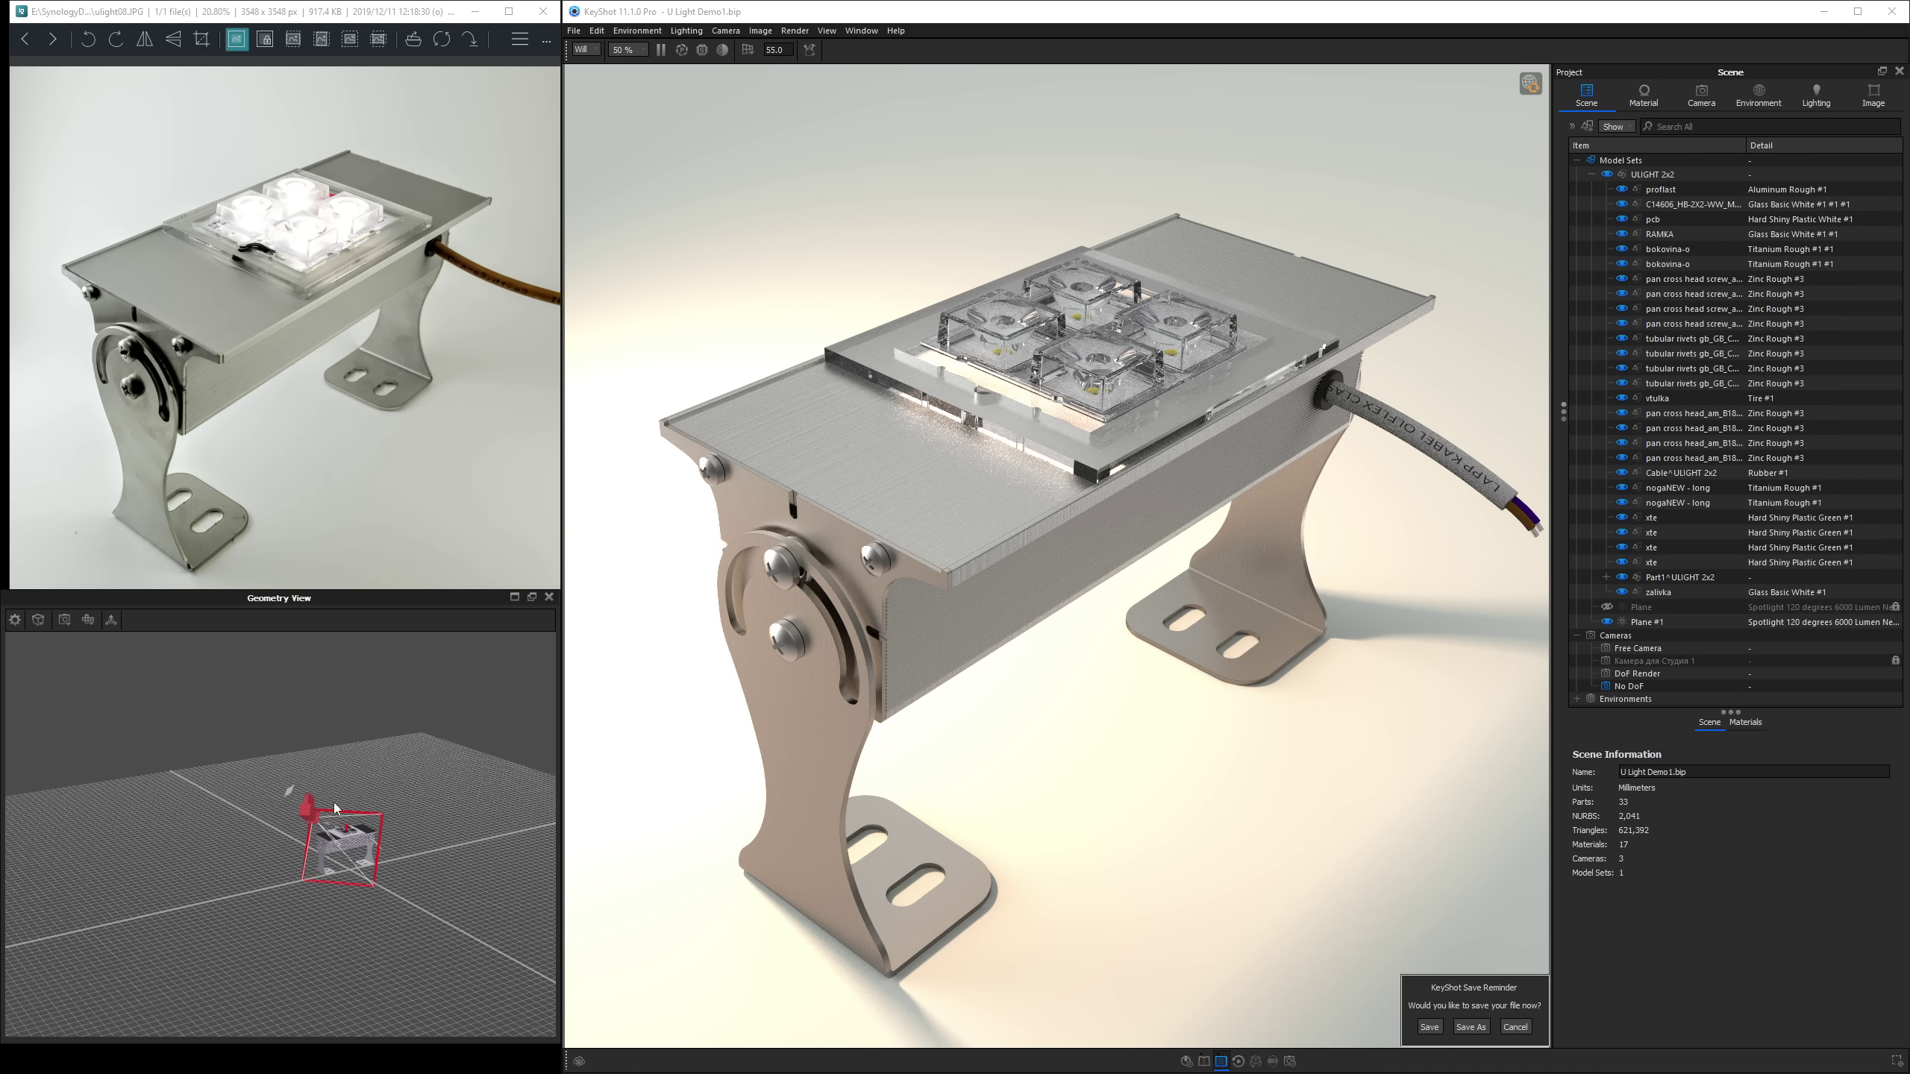
drag(334, 804, 297, 741)
Move the light plane away from the lamp by about 309 mm along its Y axis.
right_click(297, 742)
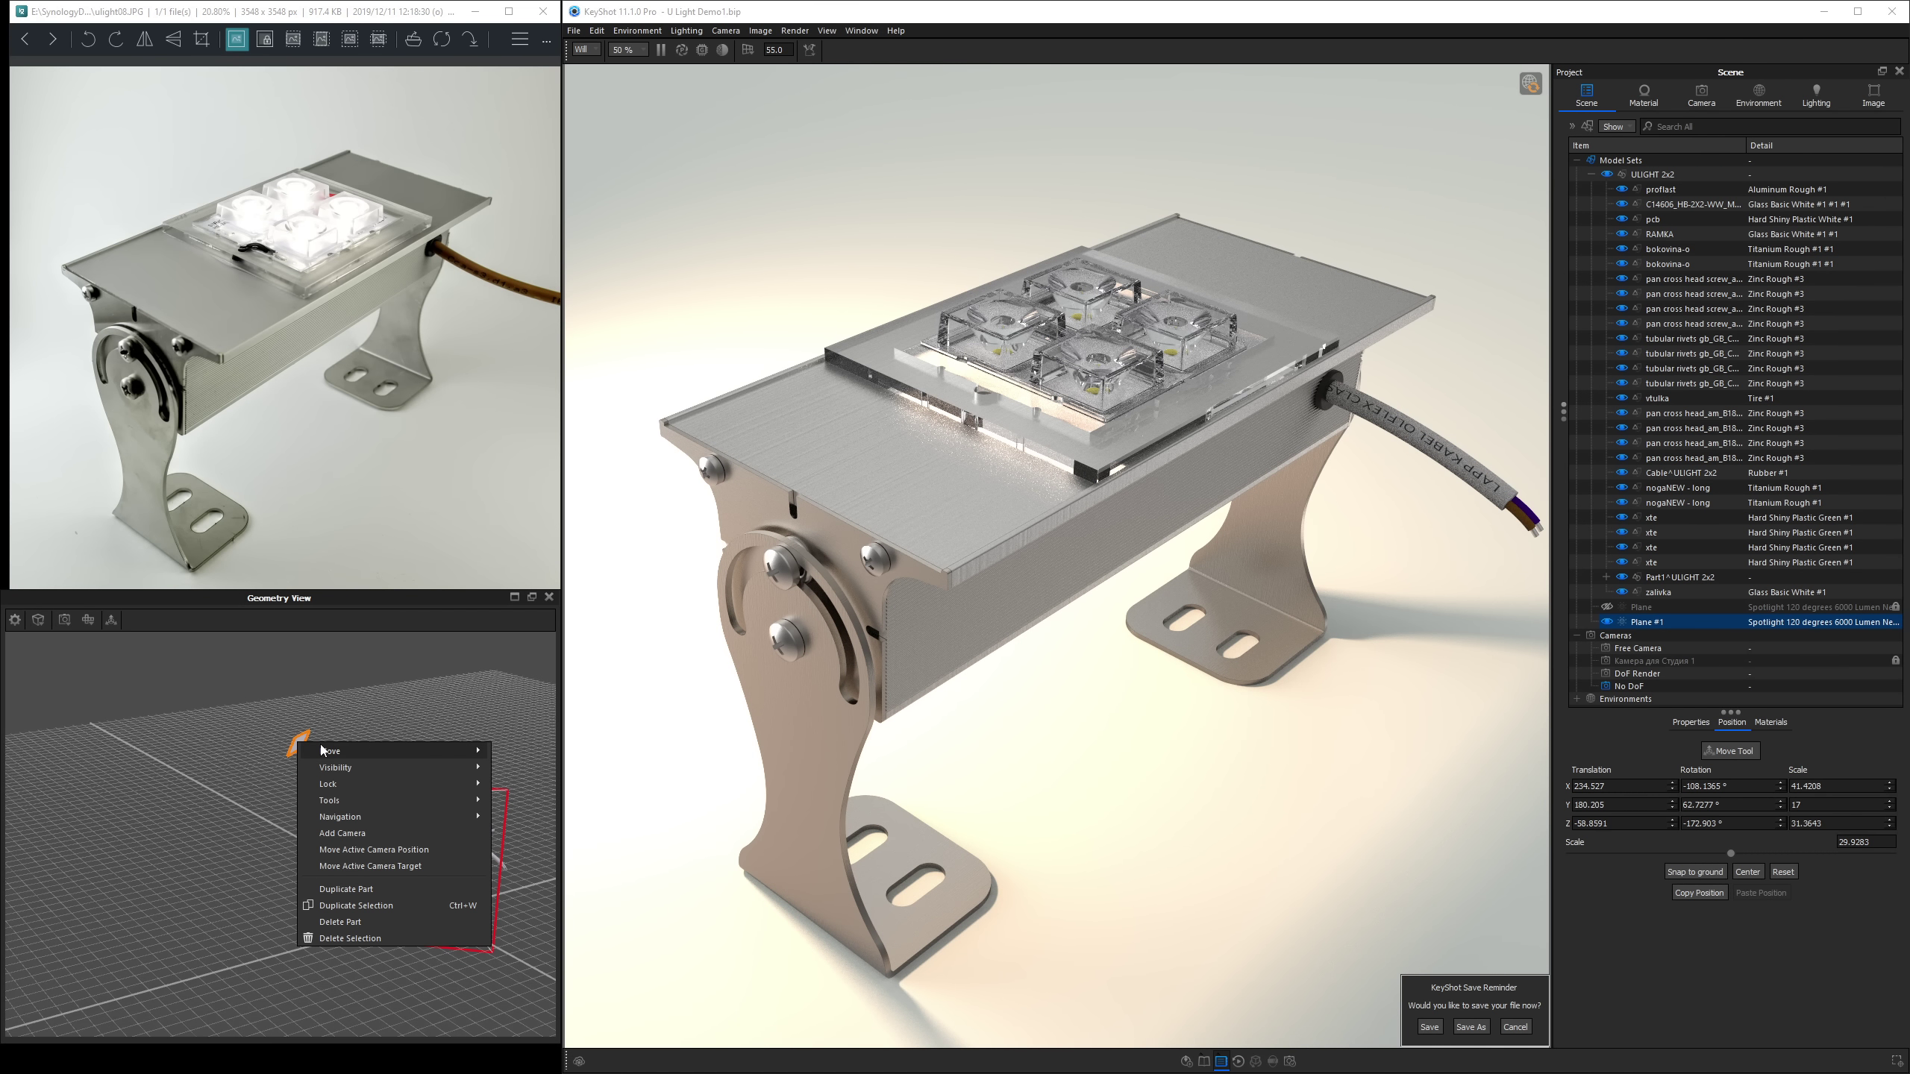
mouse_move(326, 747)
click(531, 751)
drag(415, 780, 271, 785)
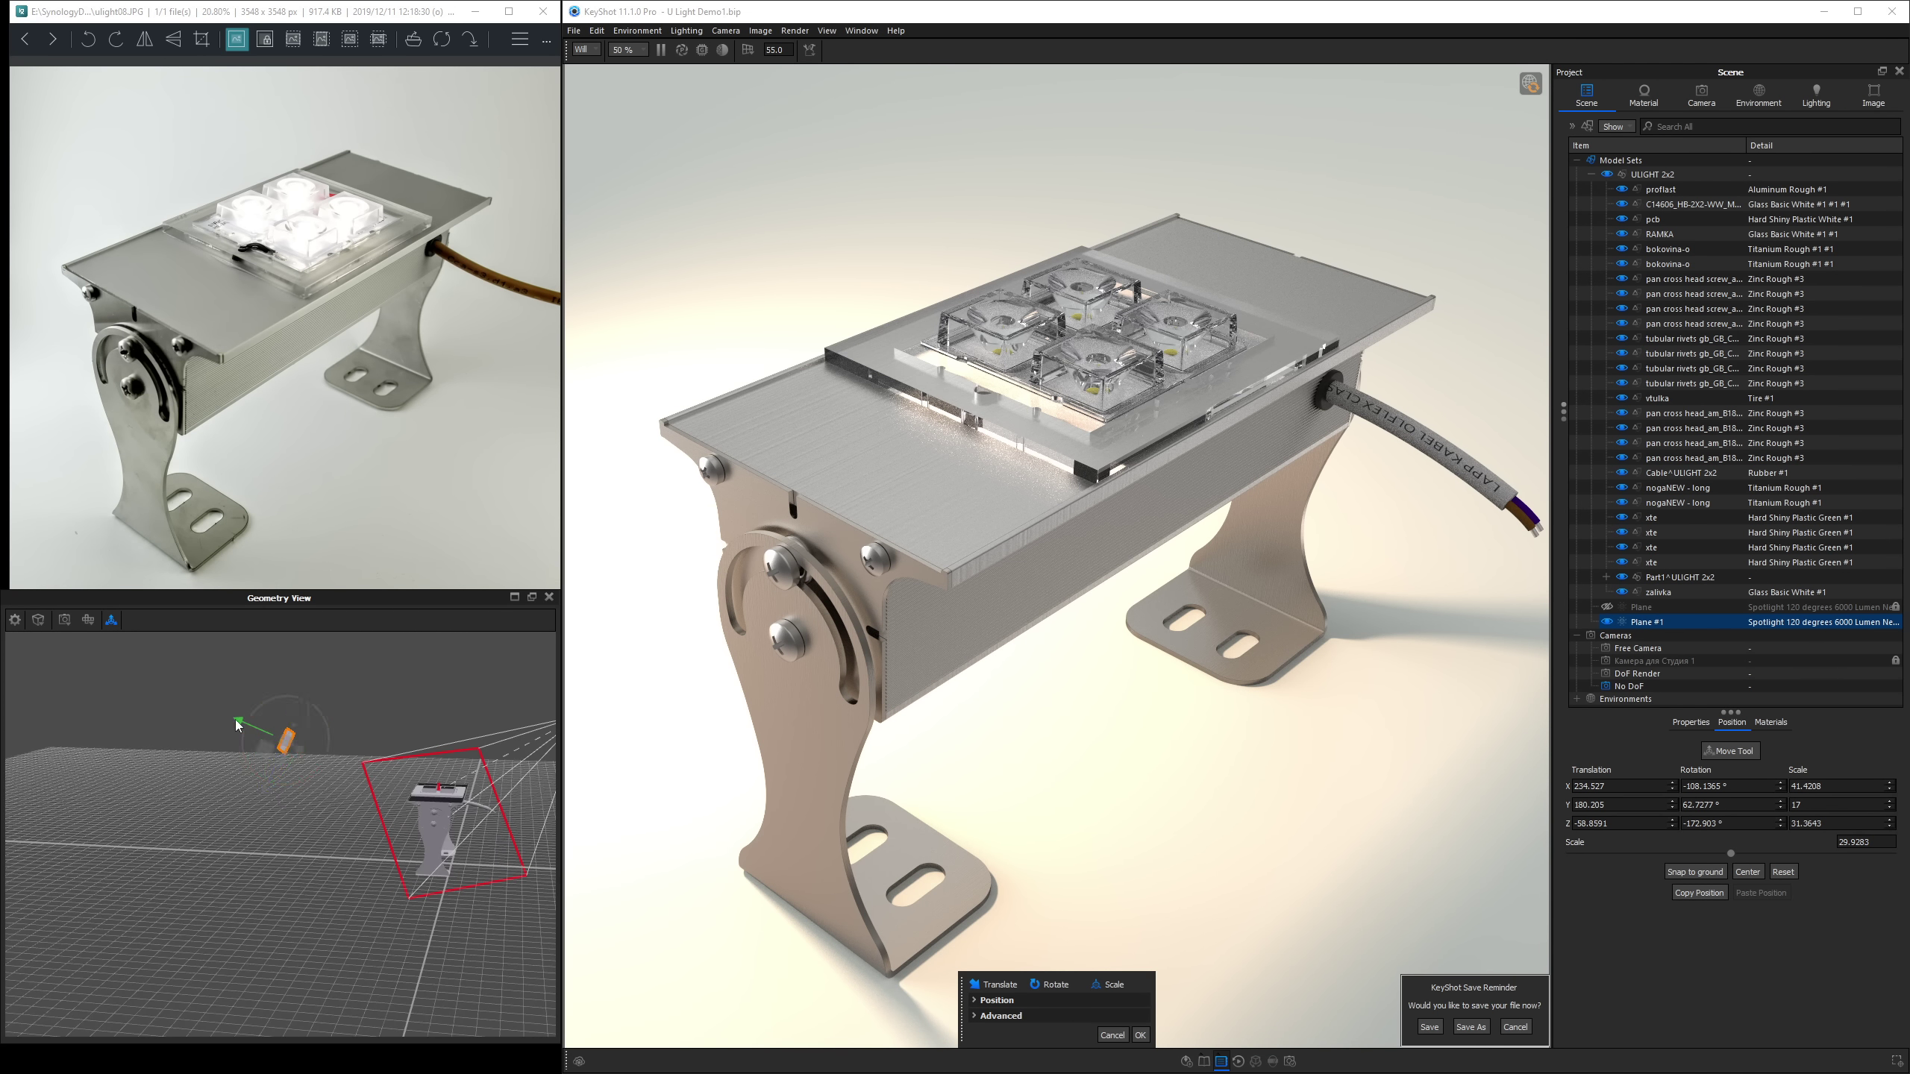
drag(235, 717, 53, 681)
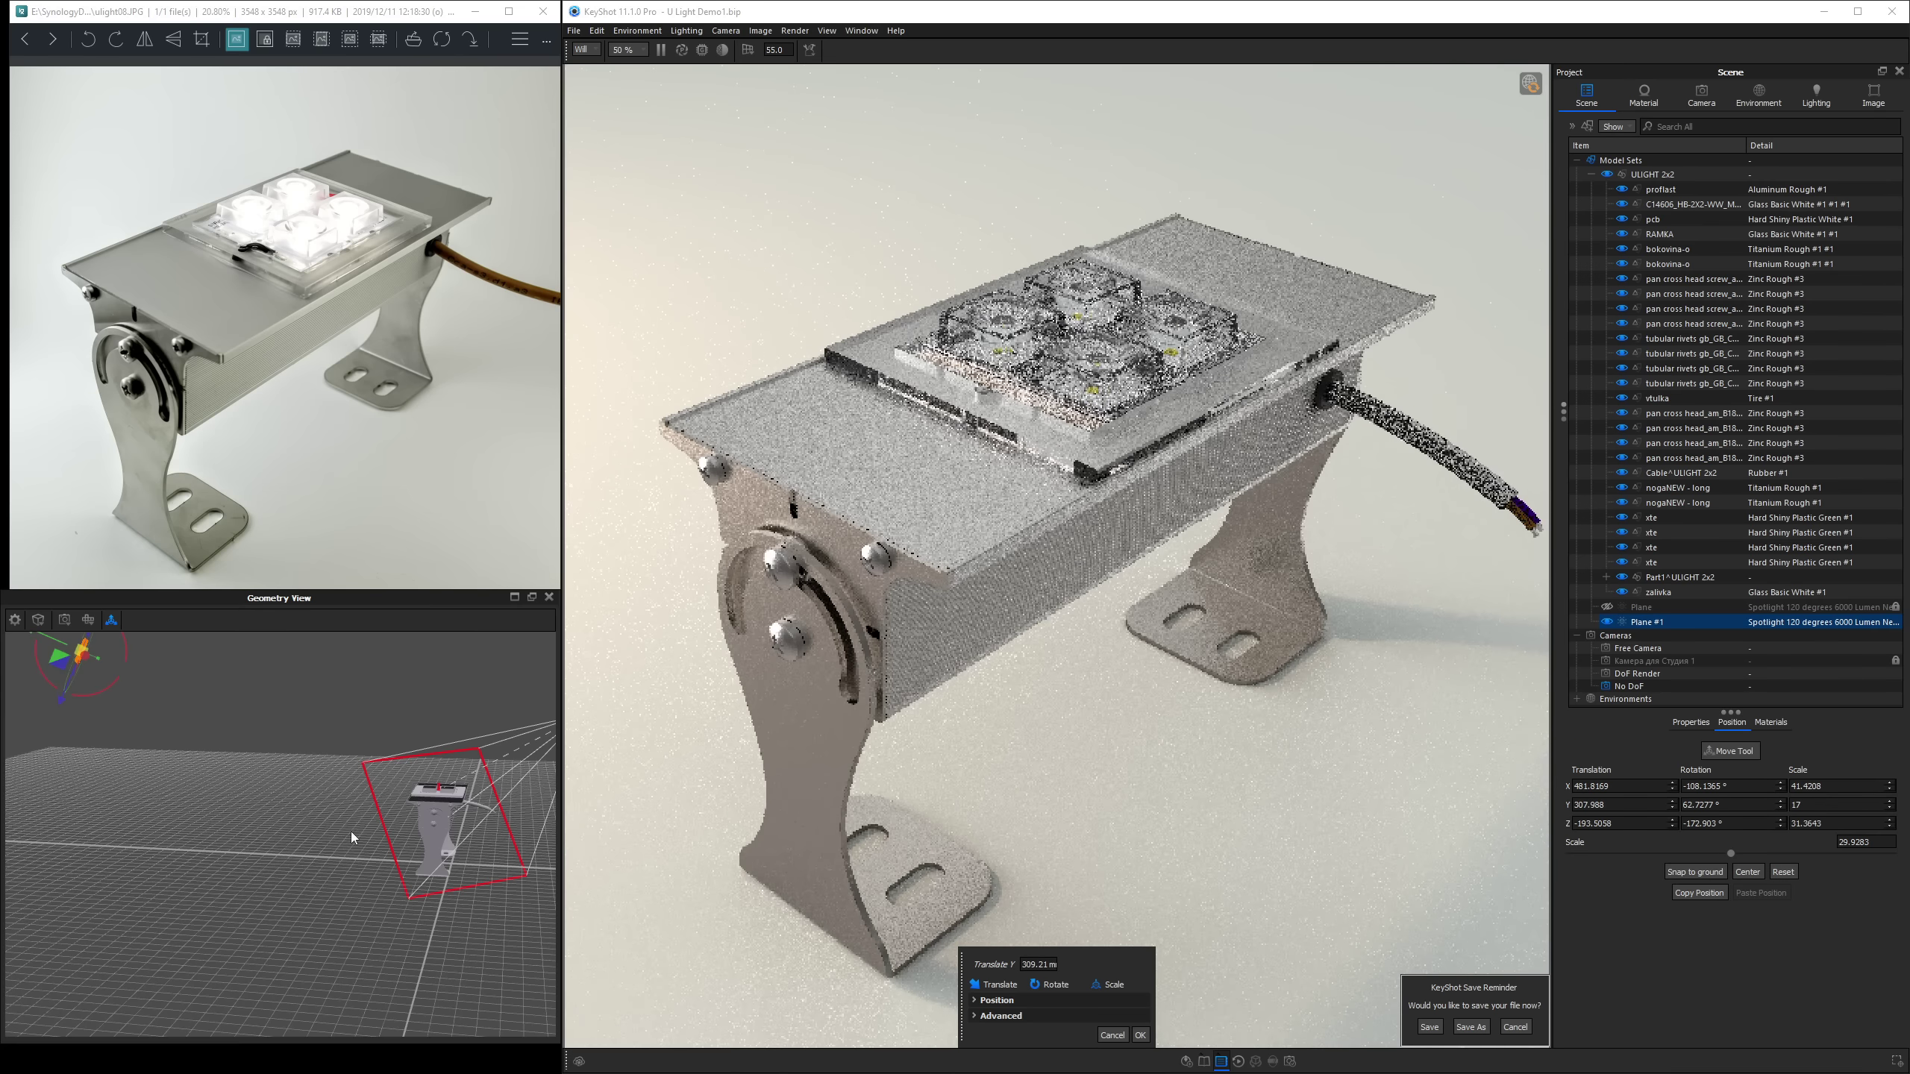
Enlarge the light plane to a scale of about 269 and reposition it, tilted about -13.7° around X.
drag(350, 831, 286, 782)
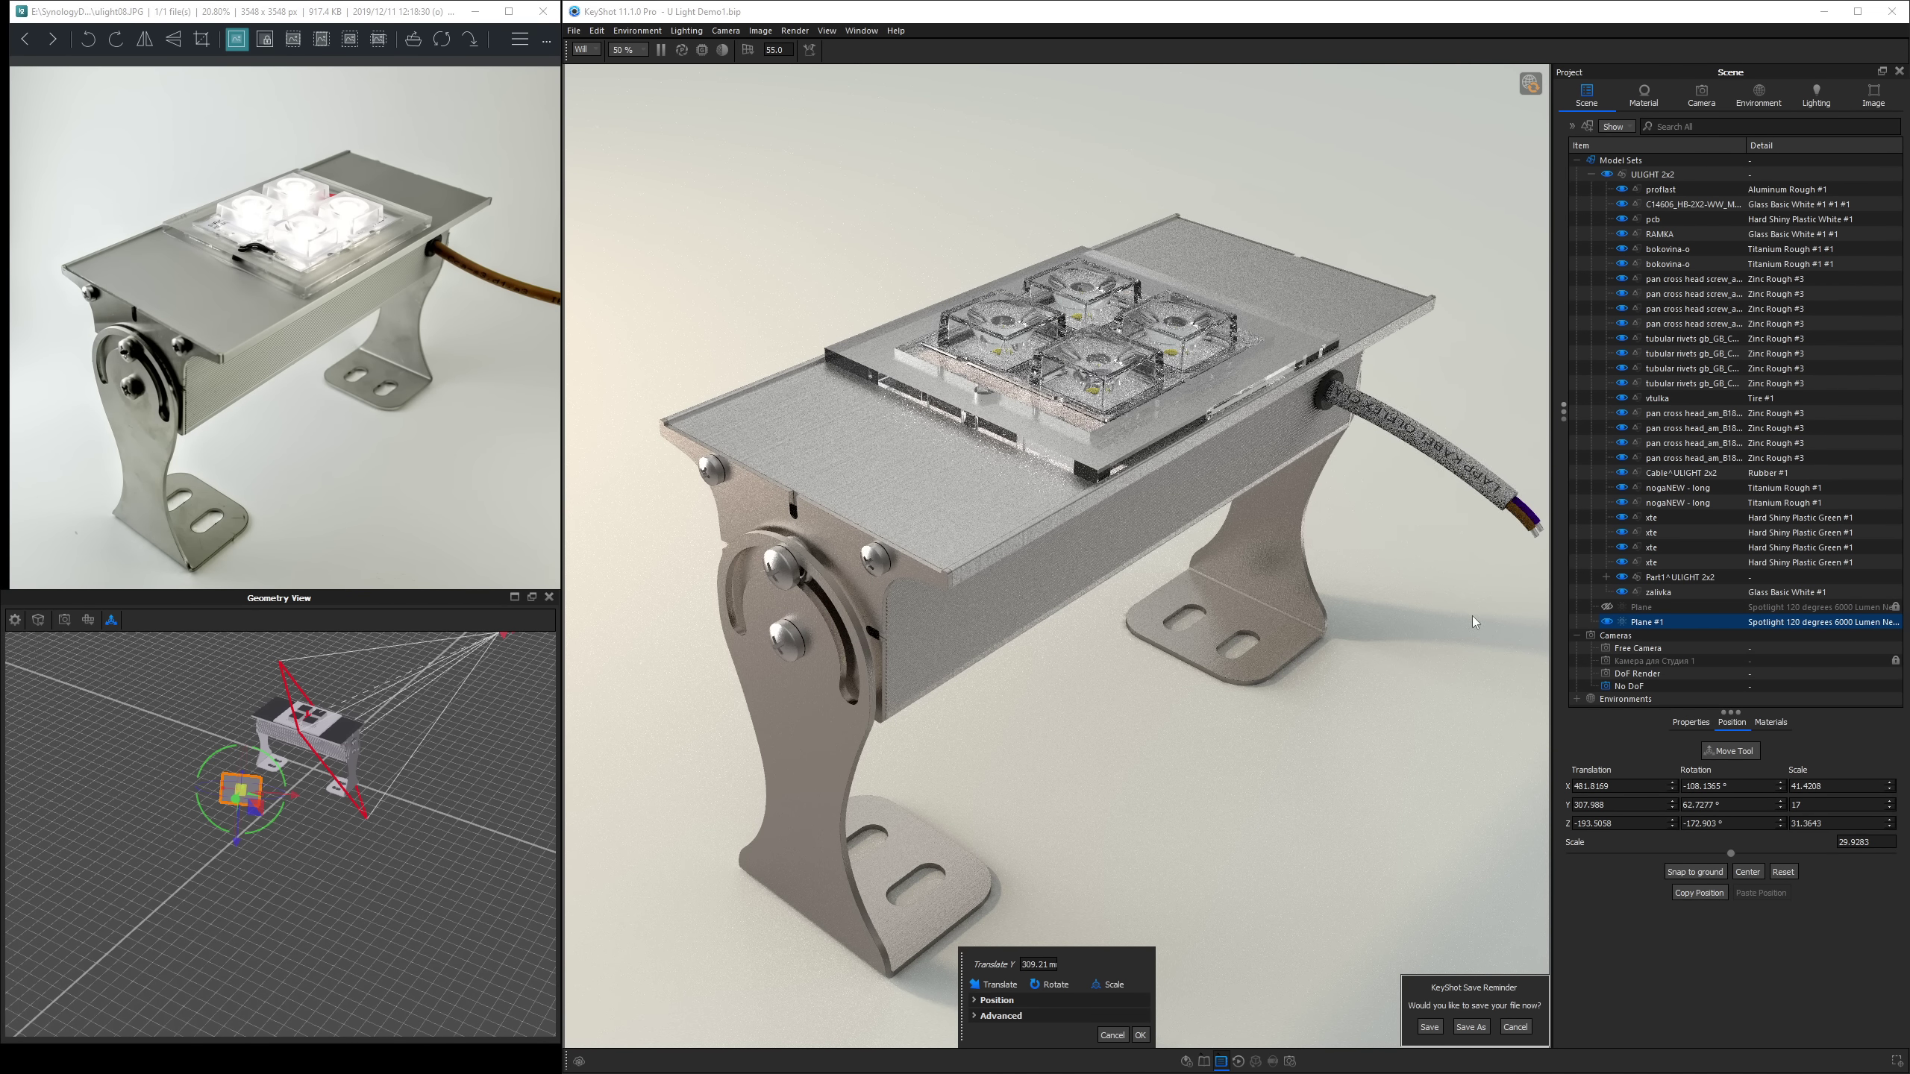
drag(243, 790, 1865, 354)
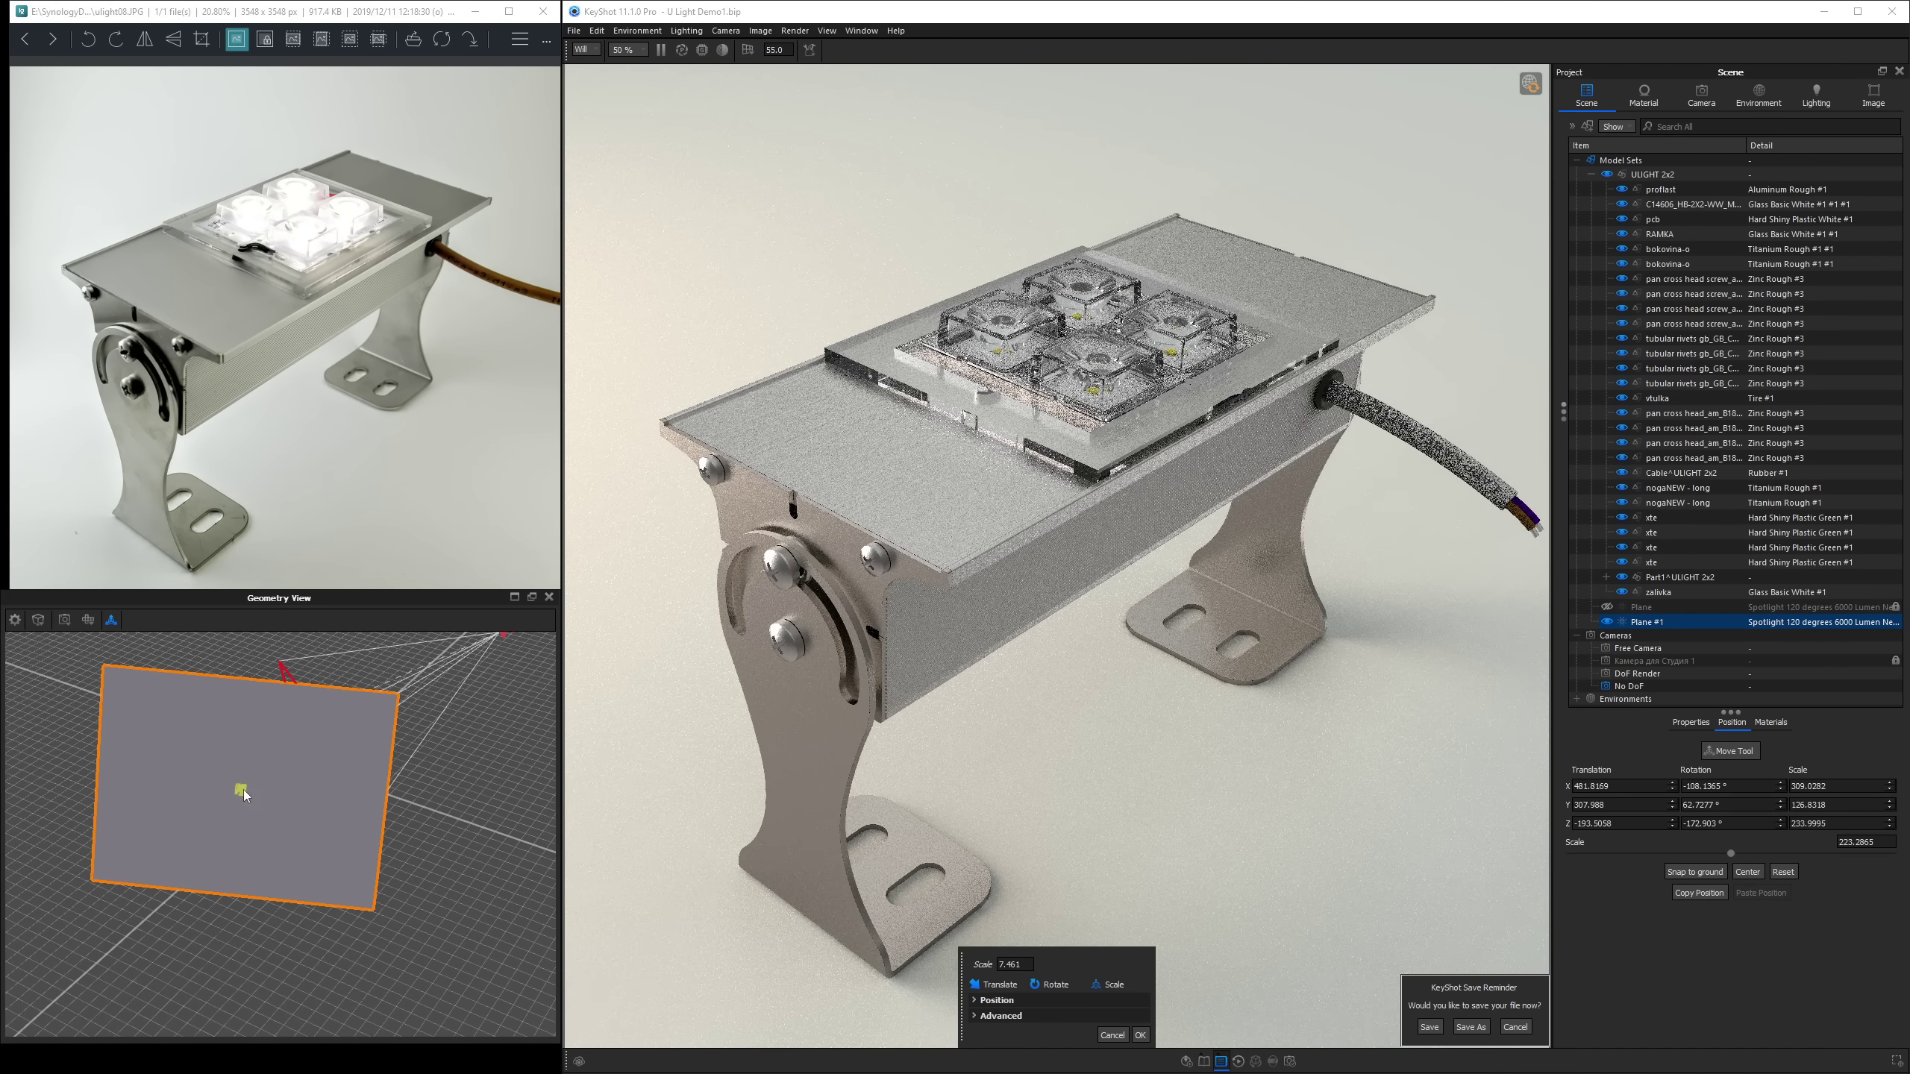
drag(268, 783, 542, 783)
drag(167, 673, 225, 705)
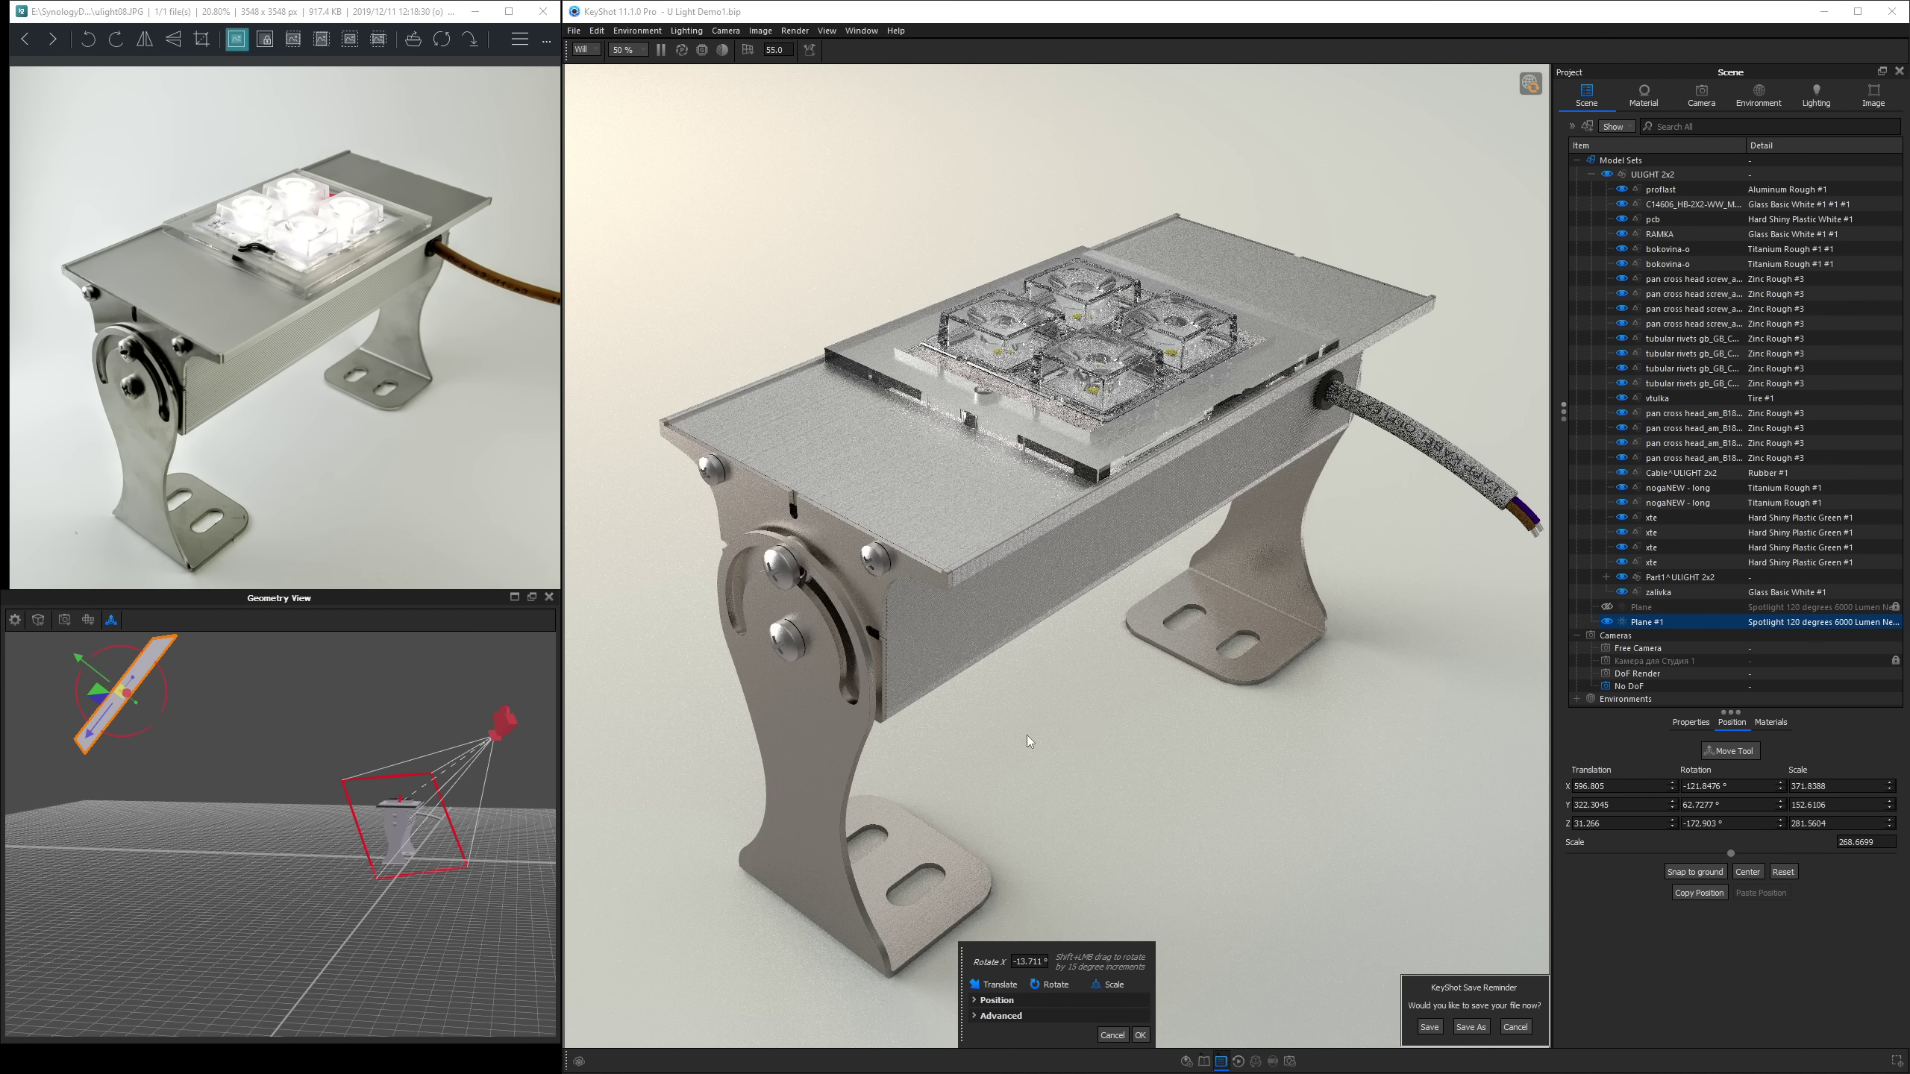
click(1141, 1035)
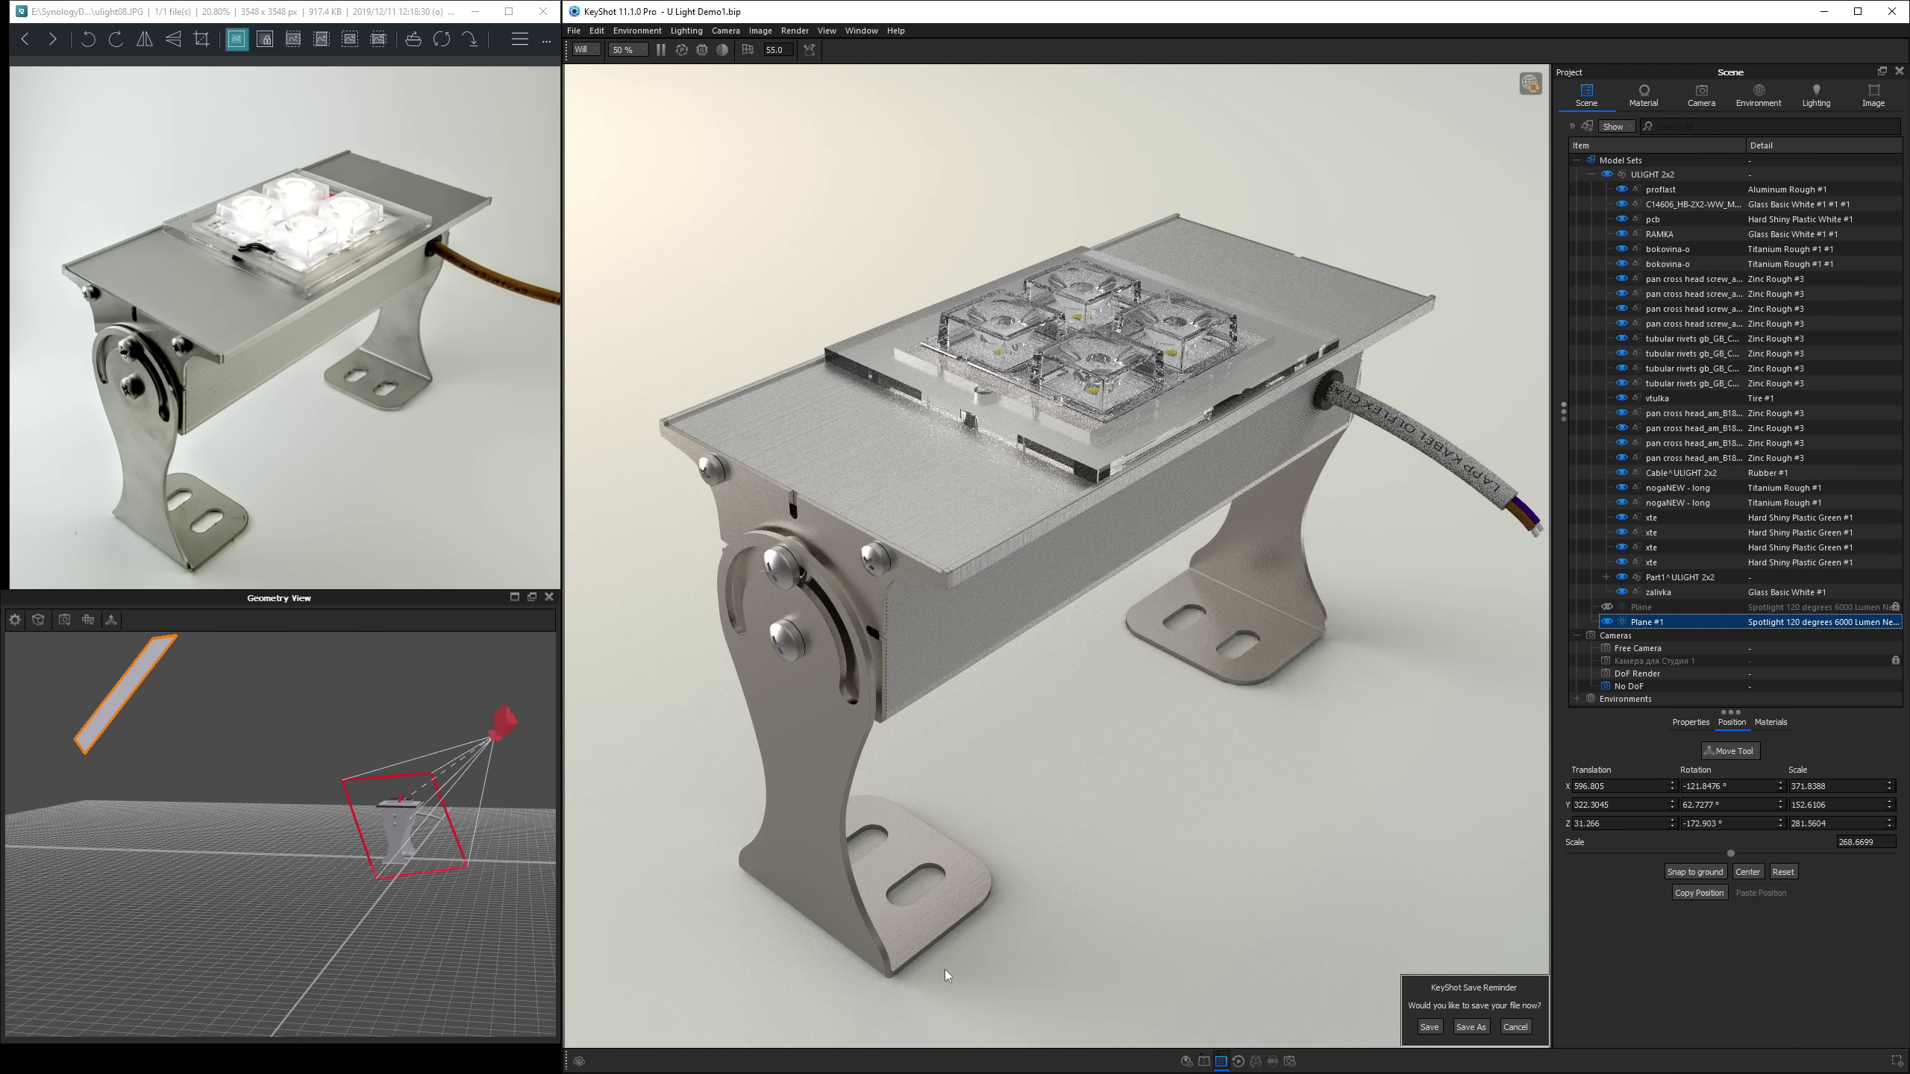
Set the light plane's area light colour to a more neutral temperature of about 5617 K.
drag(555, 866, 152, 696)
double_click(116, 669)
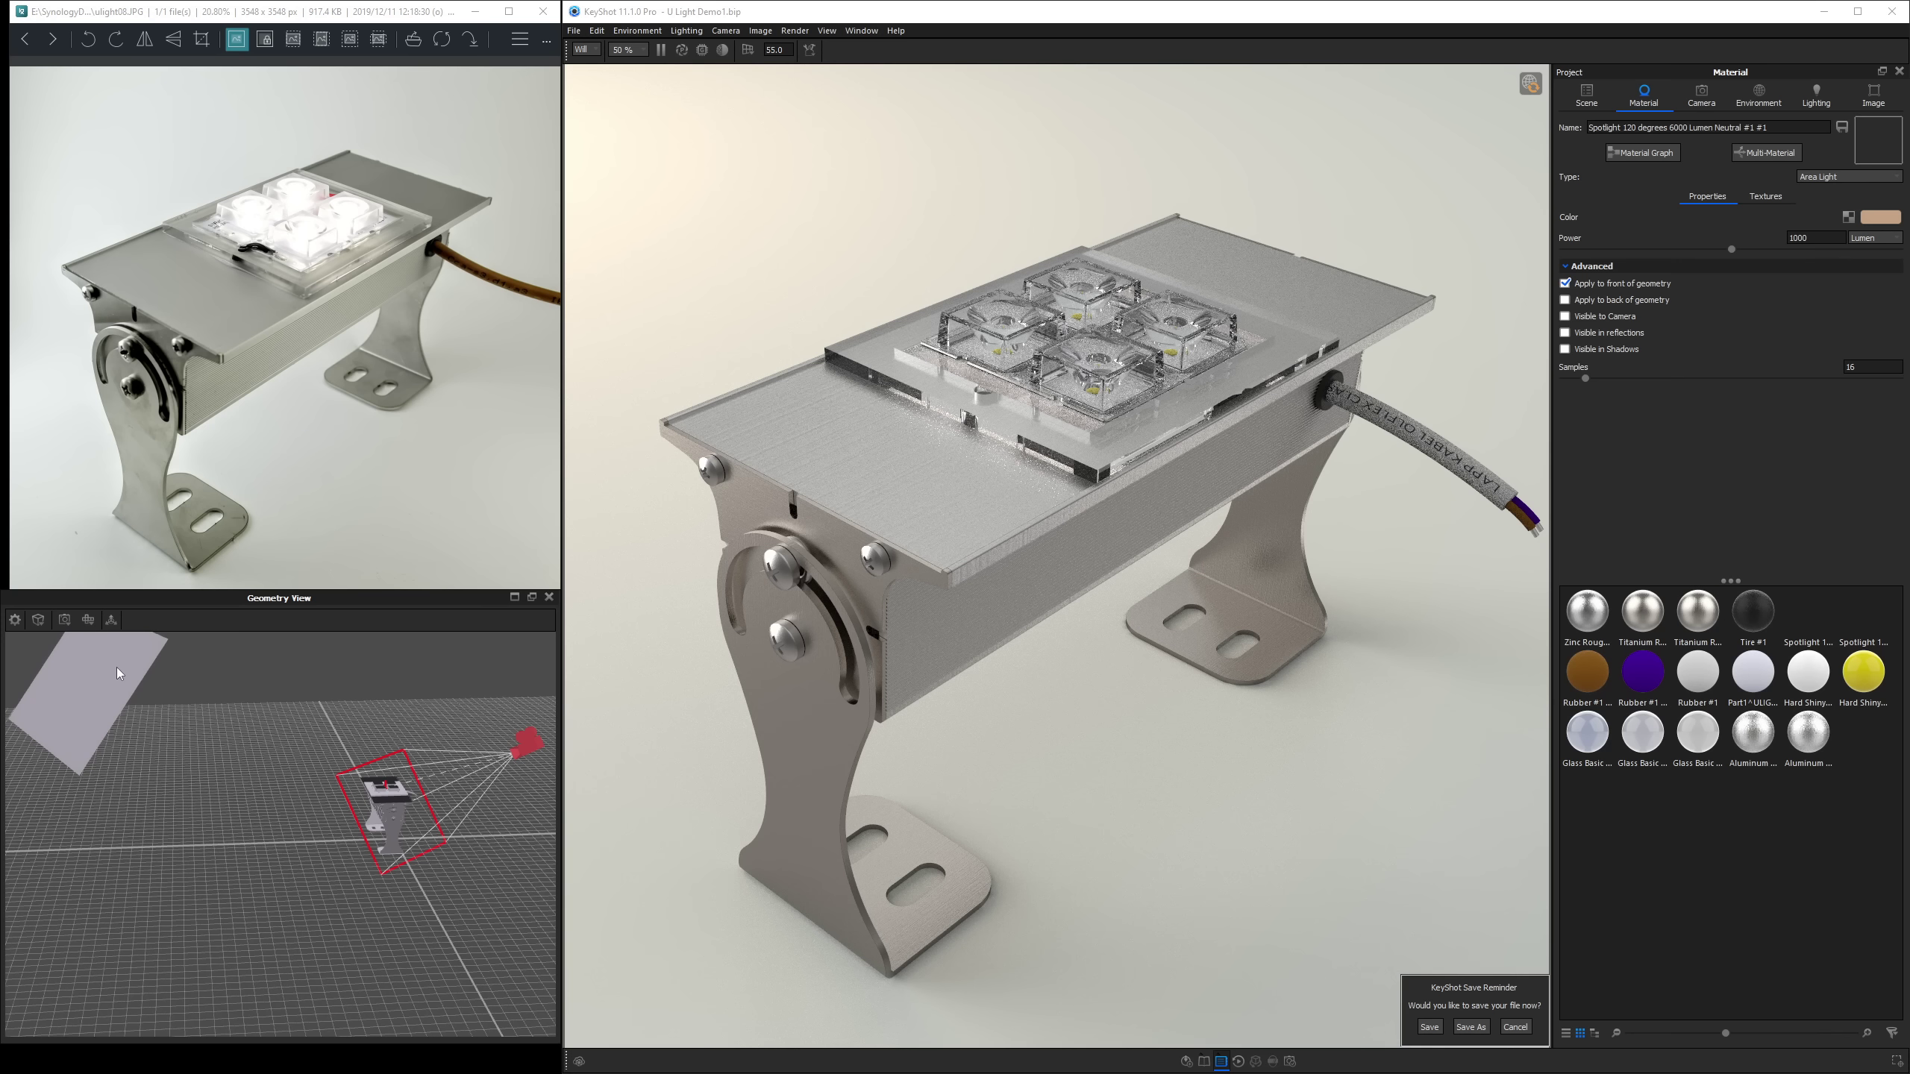
click(1880, 218)
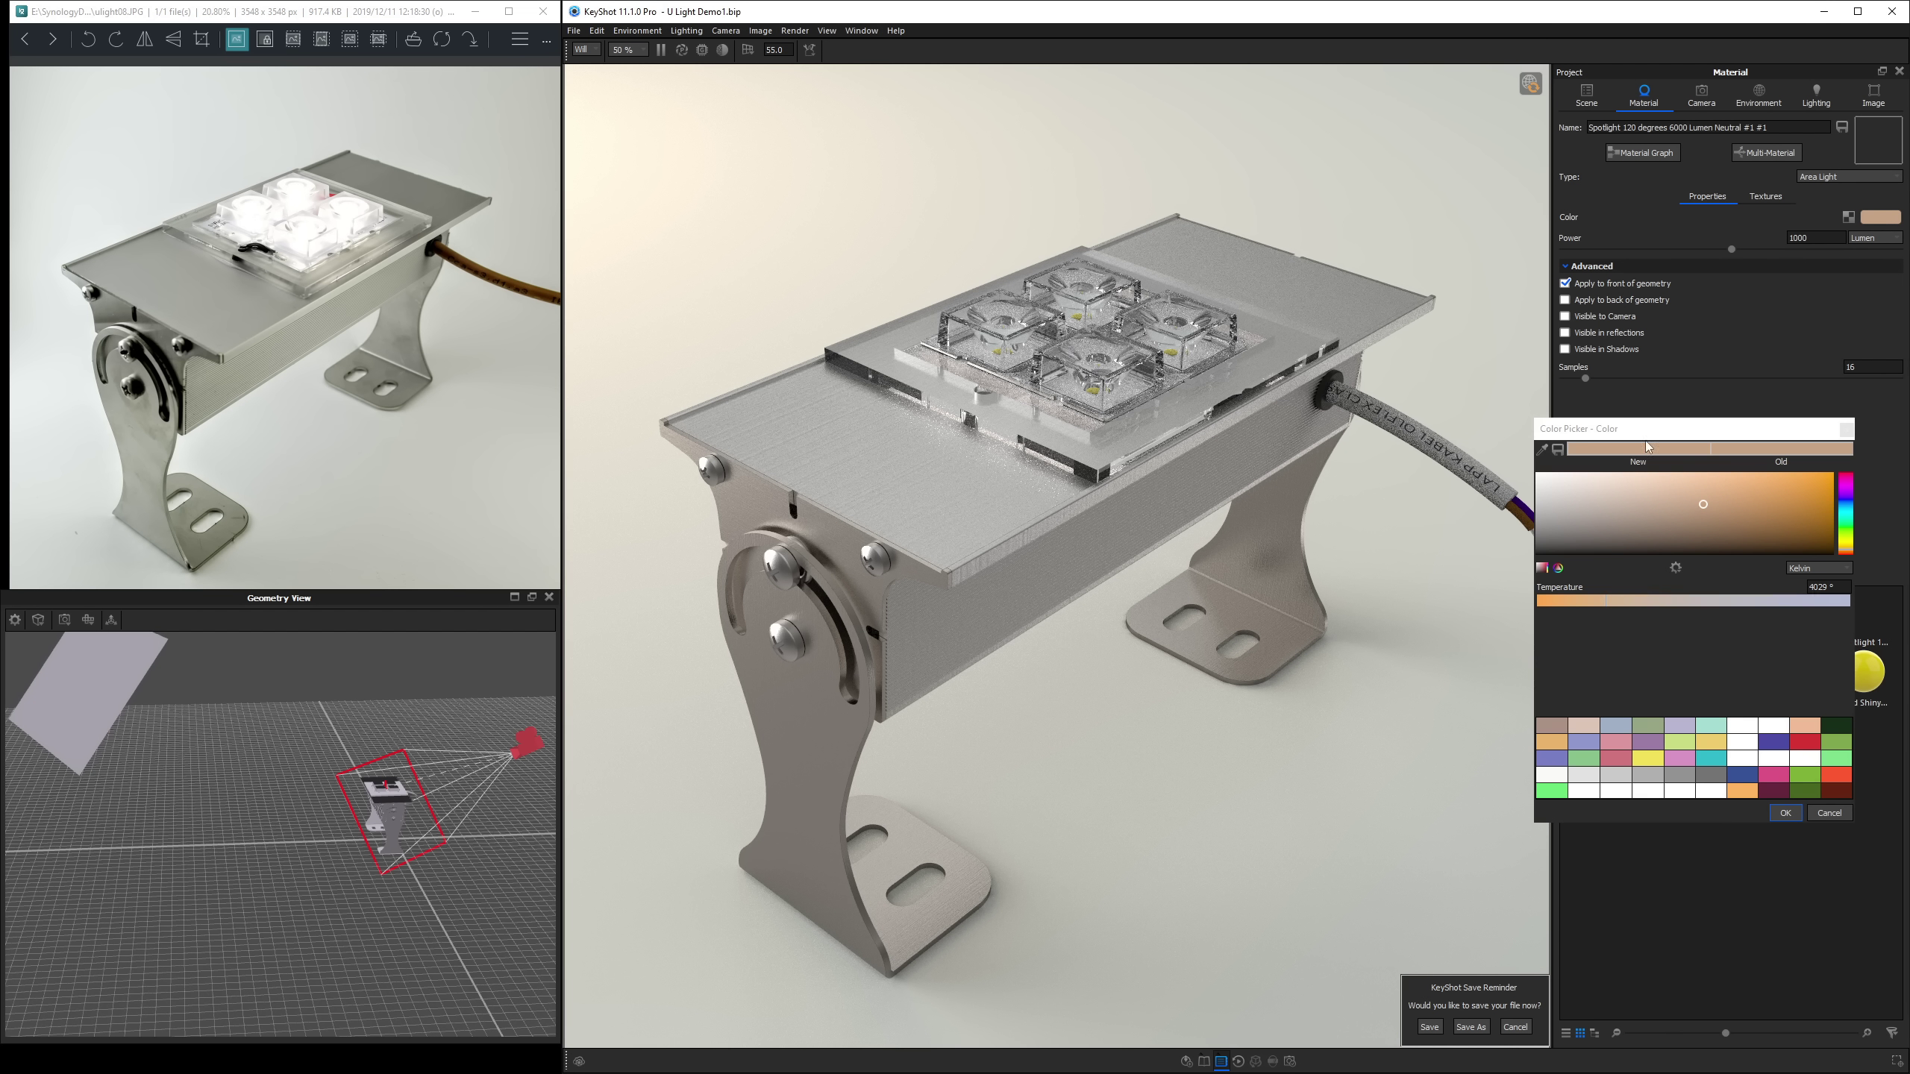
click(1686, 602)
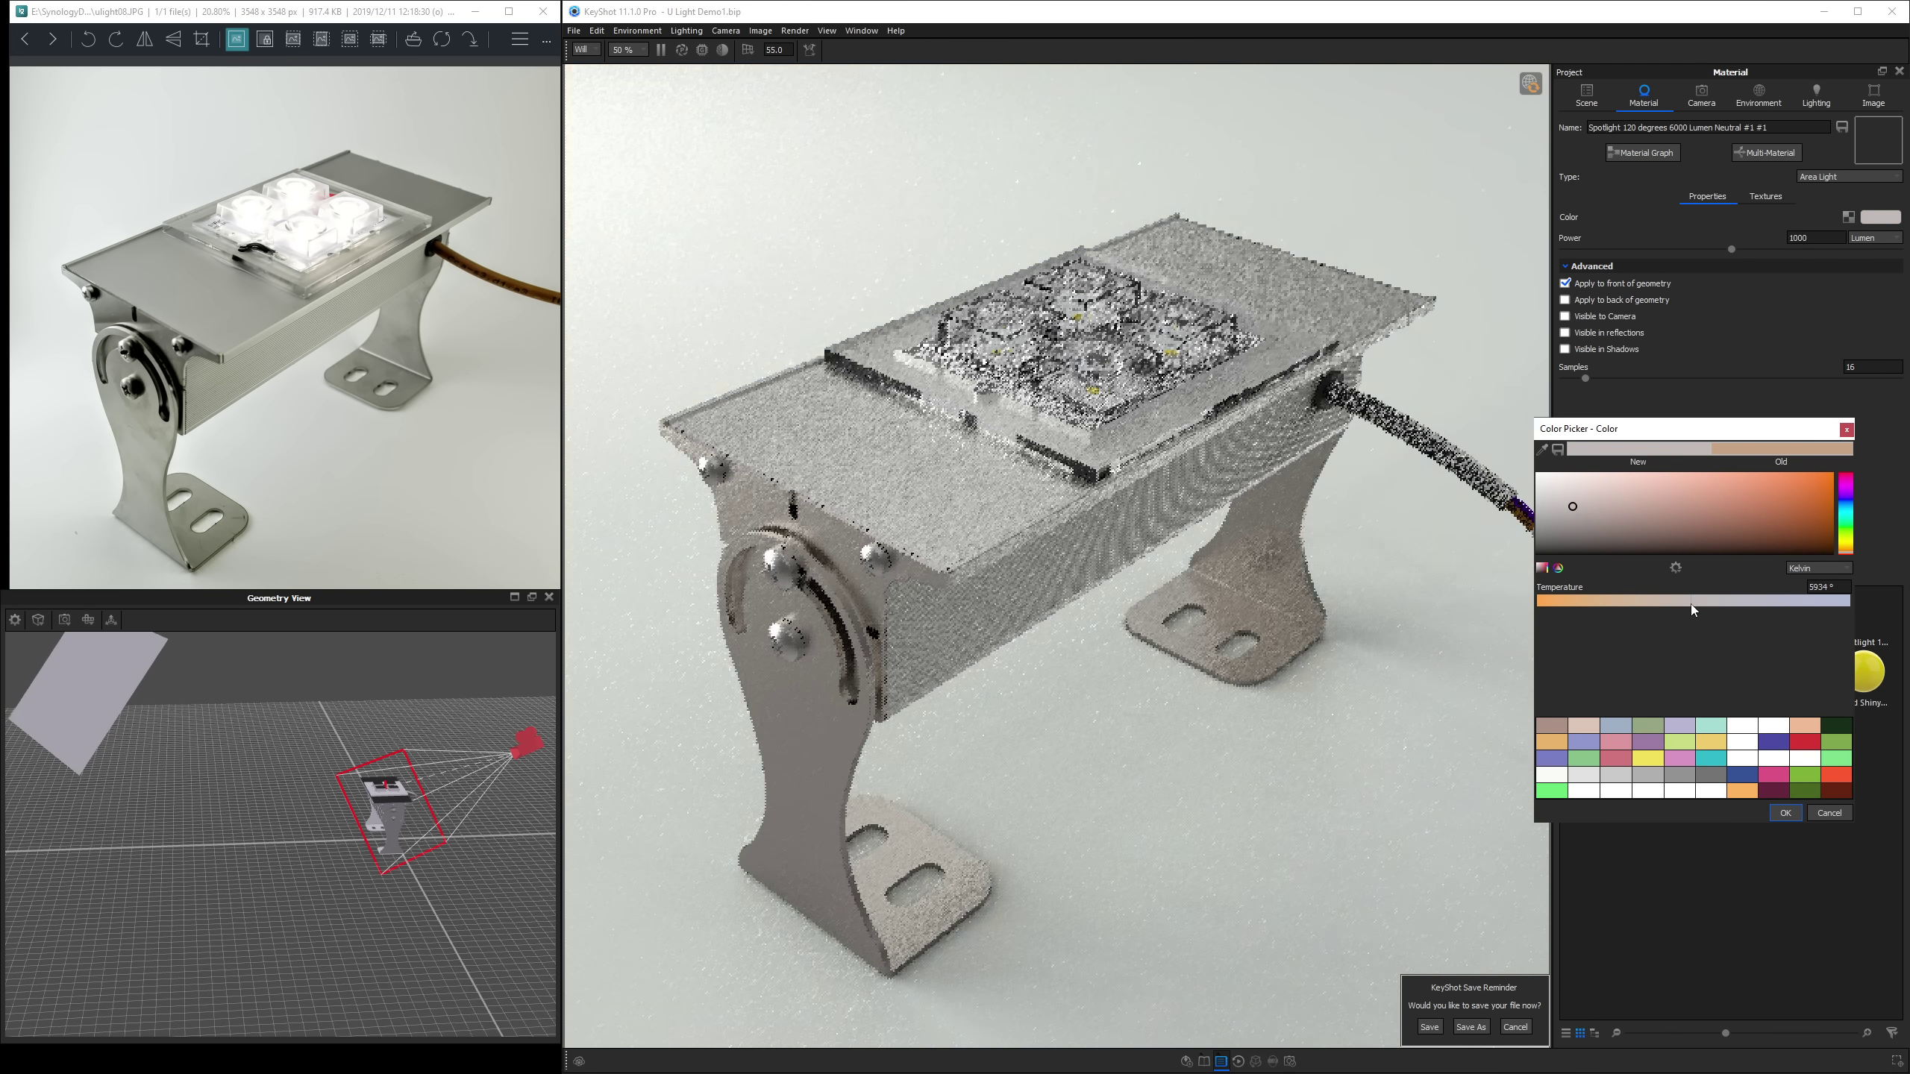
click(1677, 604)
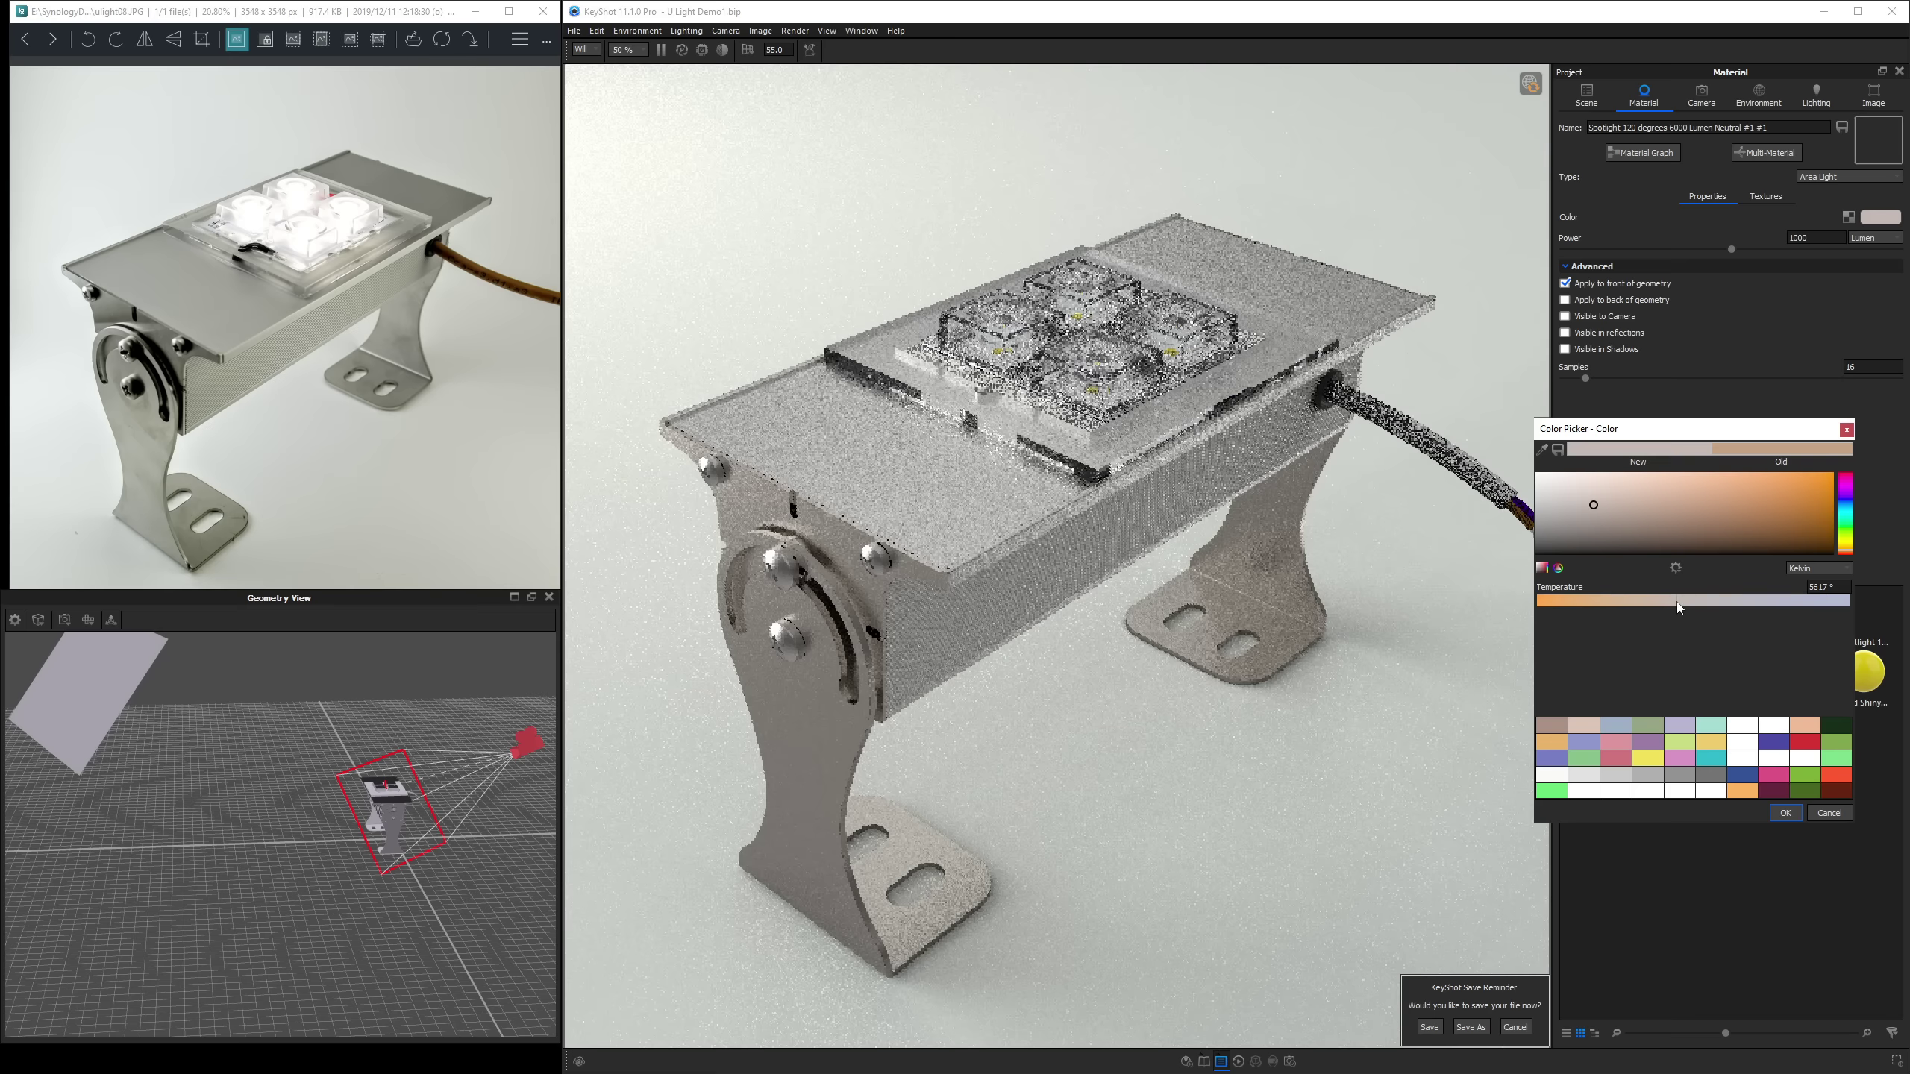
click(1788, 814)
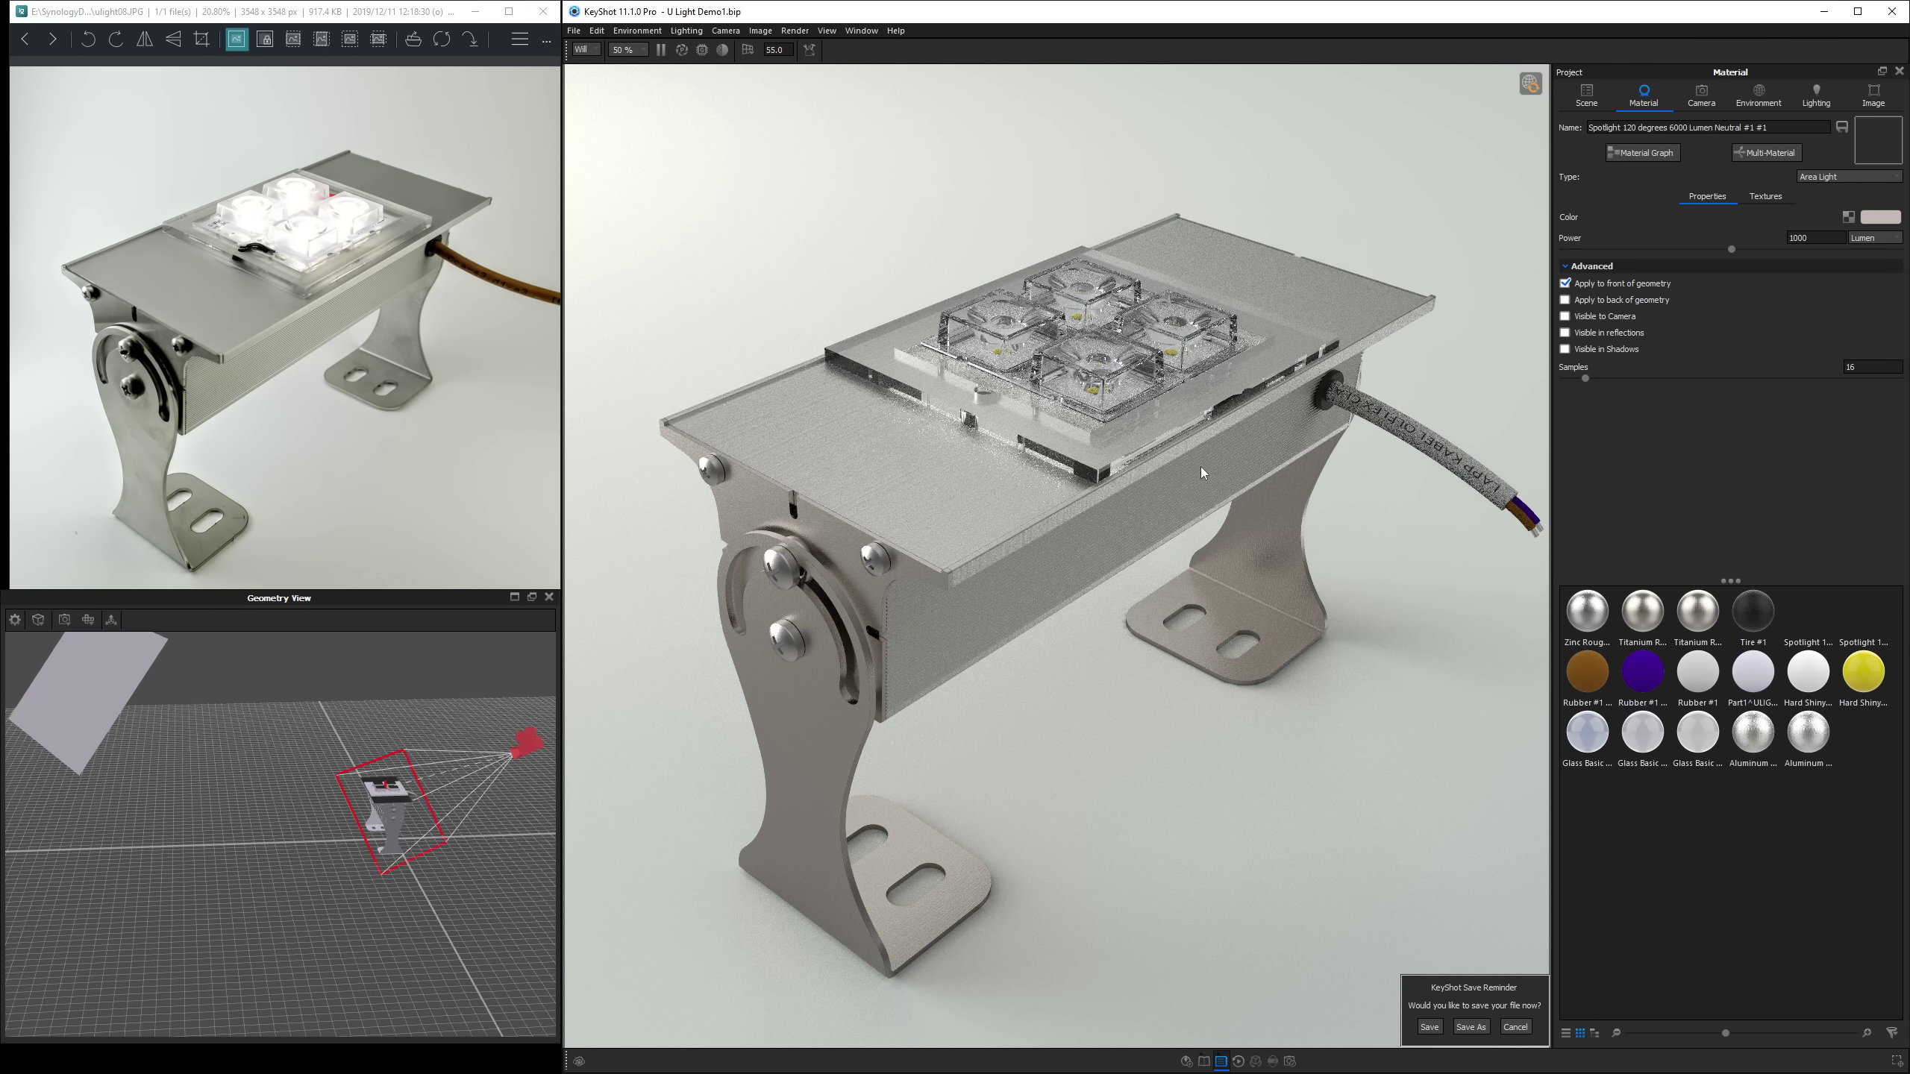
Set the colour of Pin #2 in the environment to a Kelvin temperature of about 5784.
click(1758, 97)
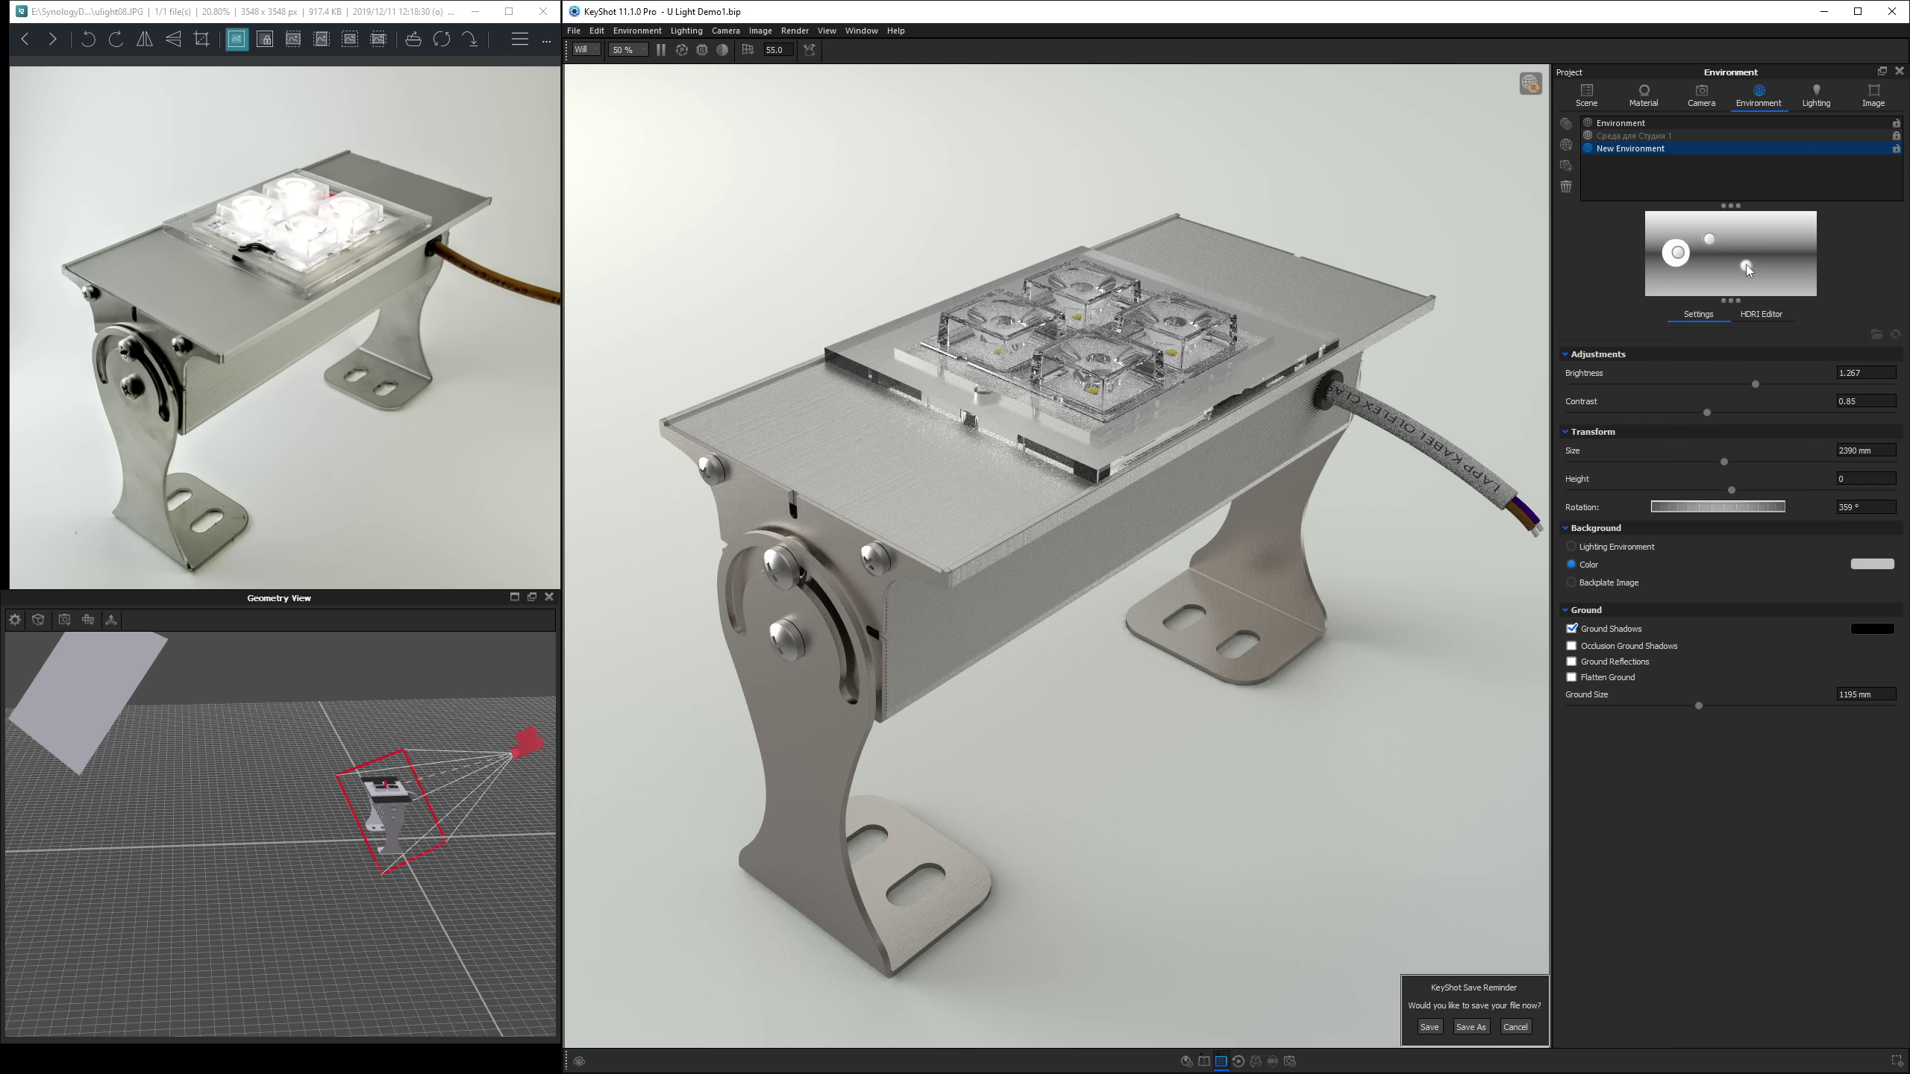
click(1745, 265)
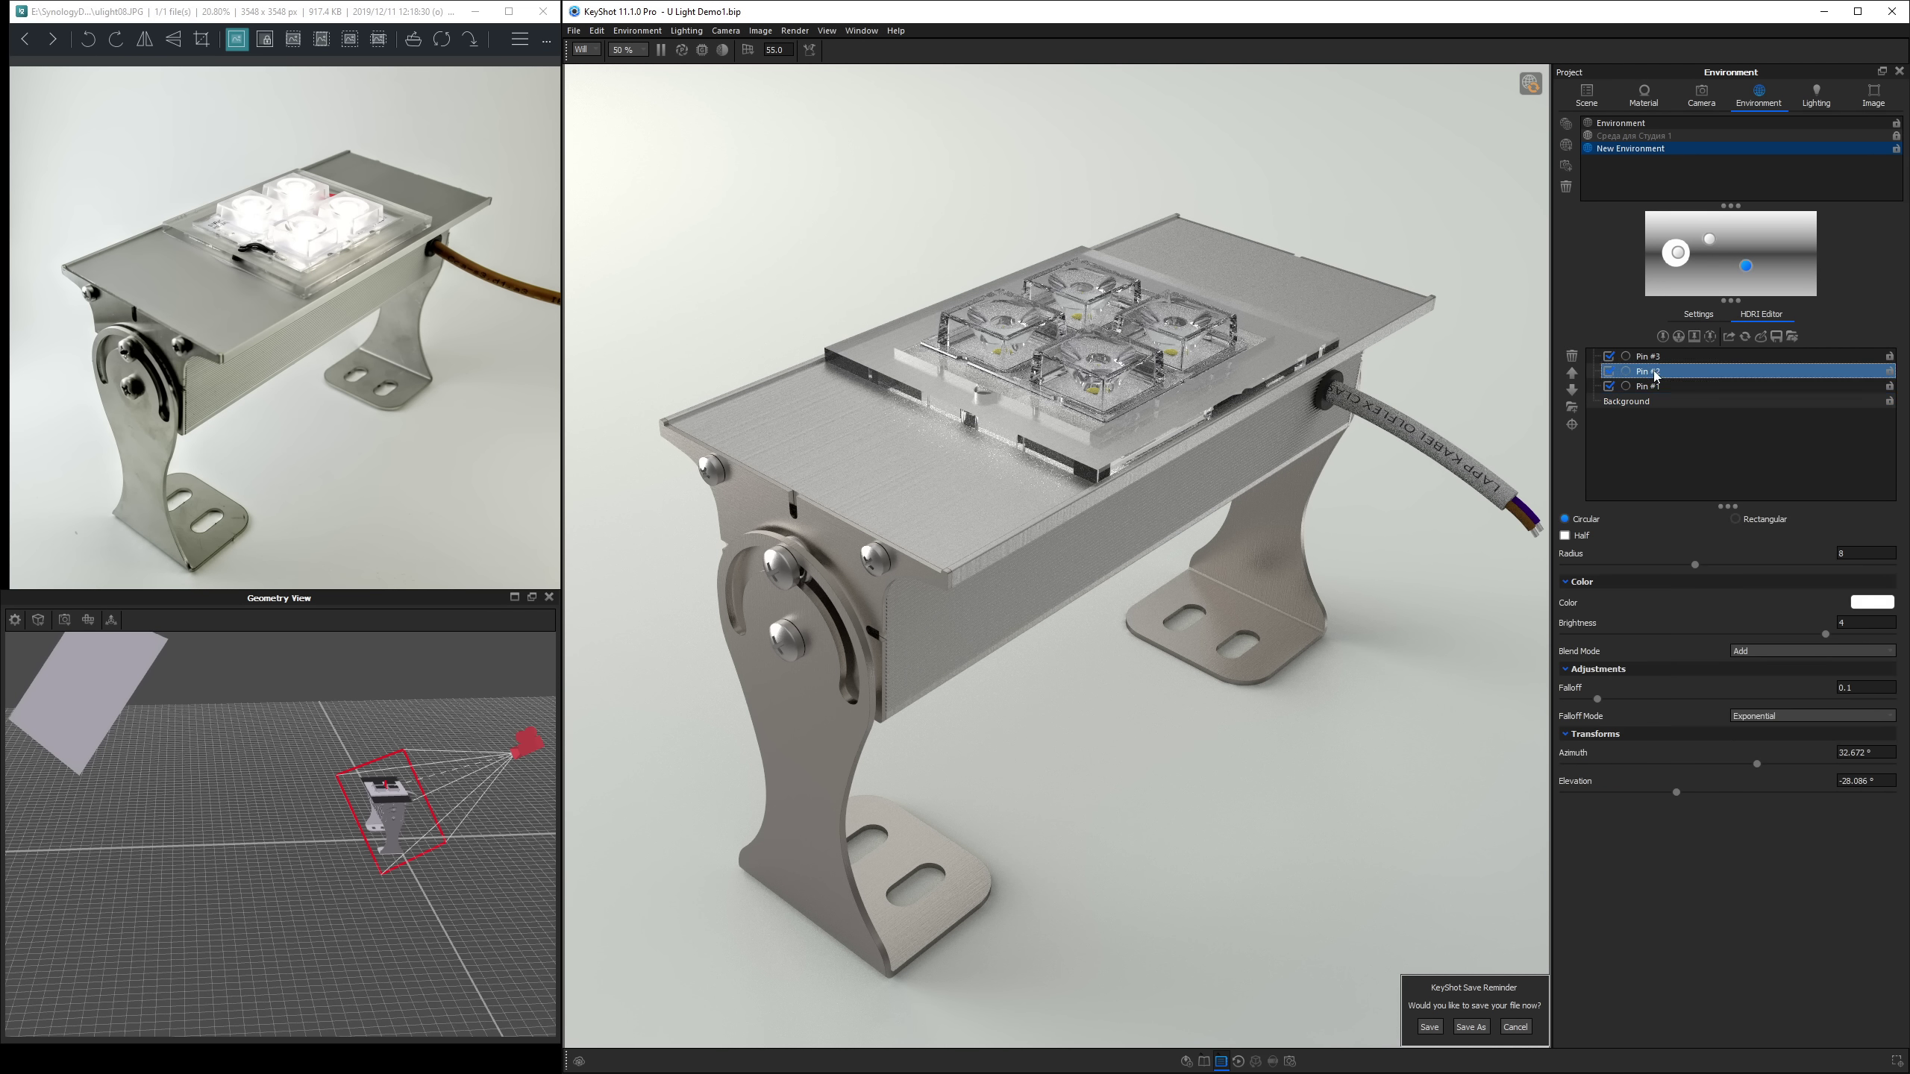
click(1873, 602)
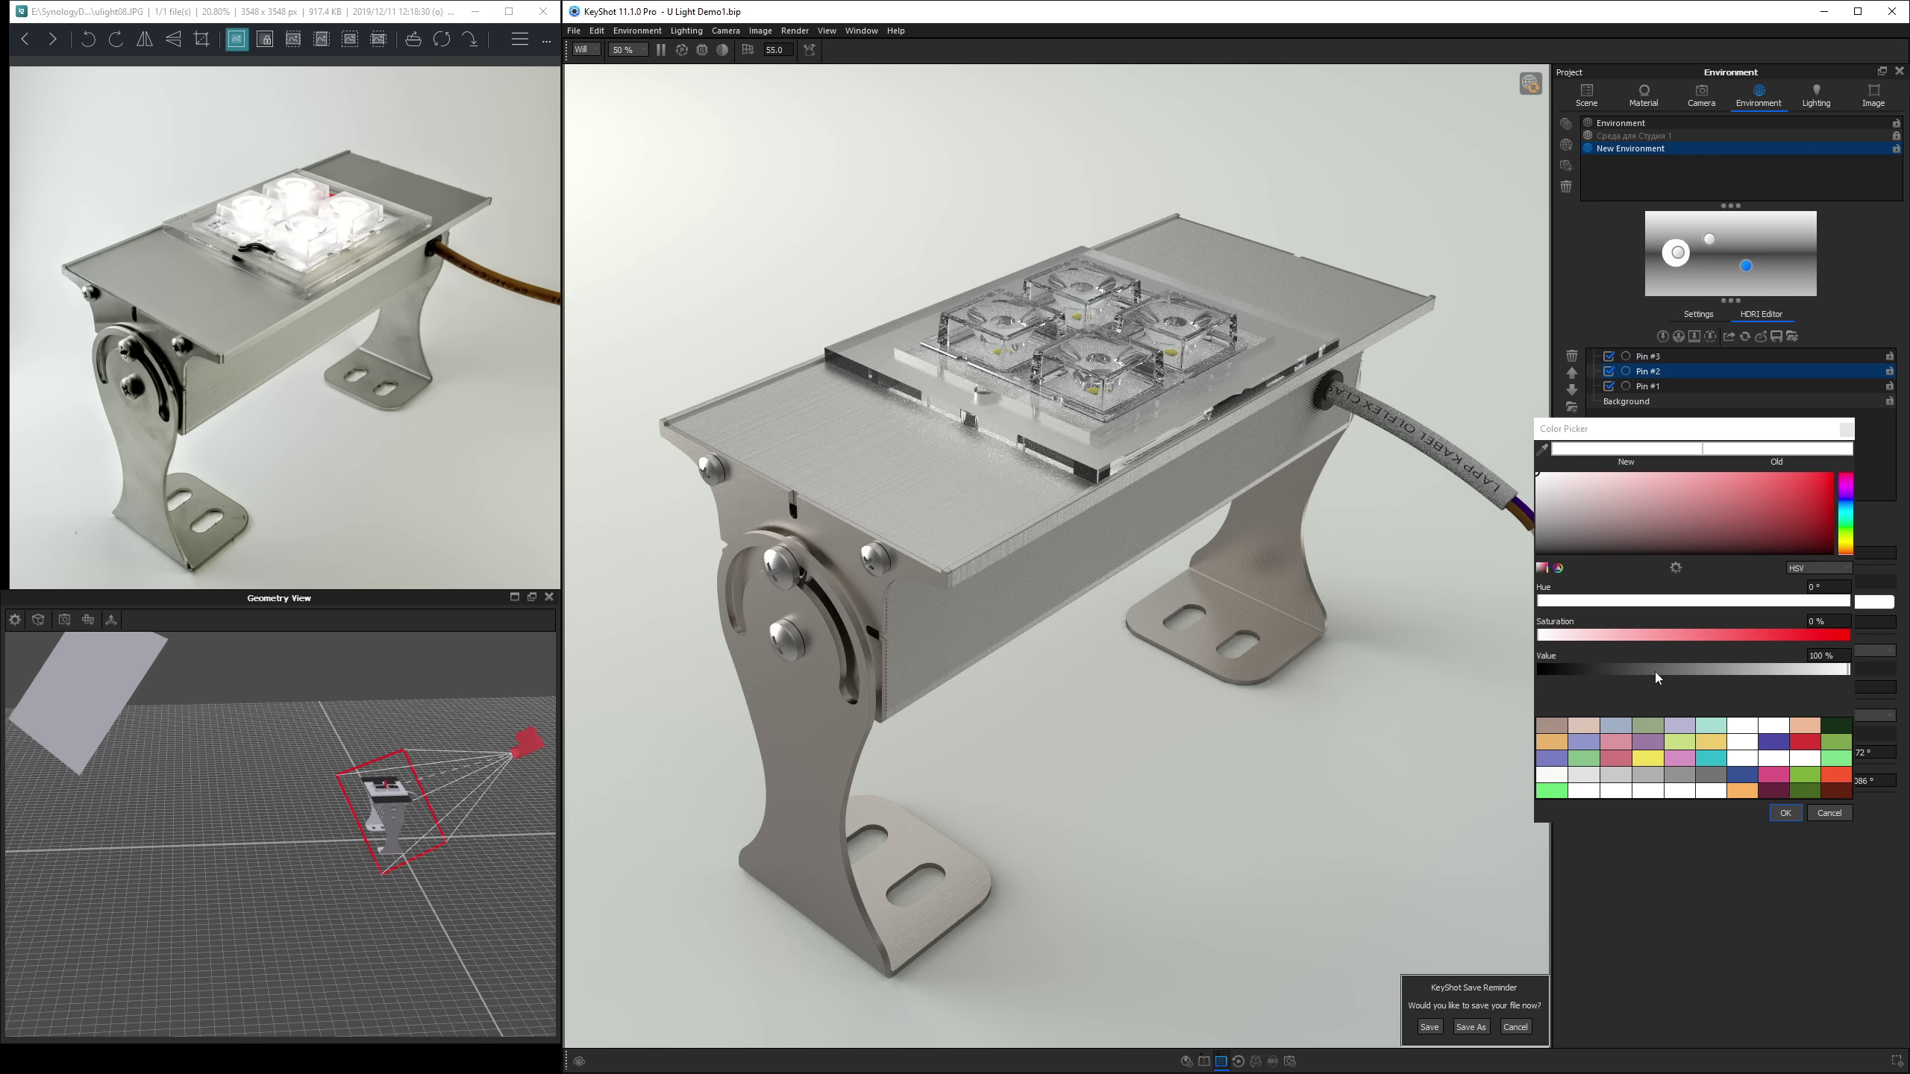
click(1818, 568)
click(1797, 627)
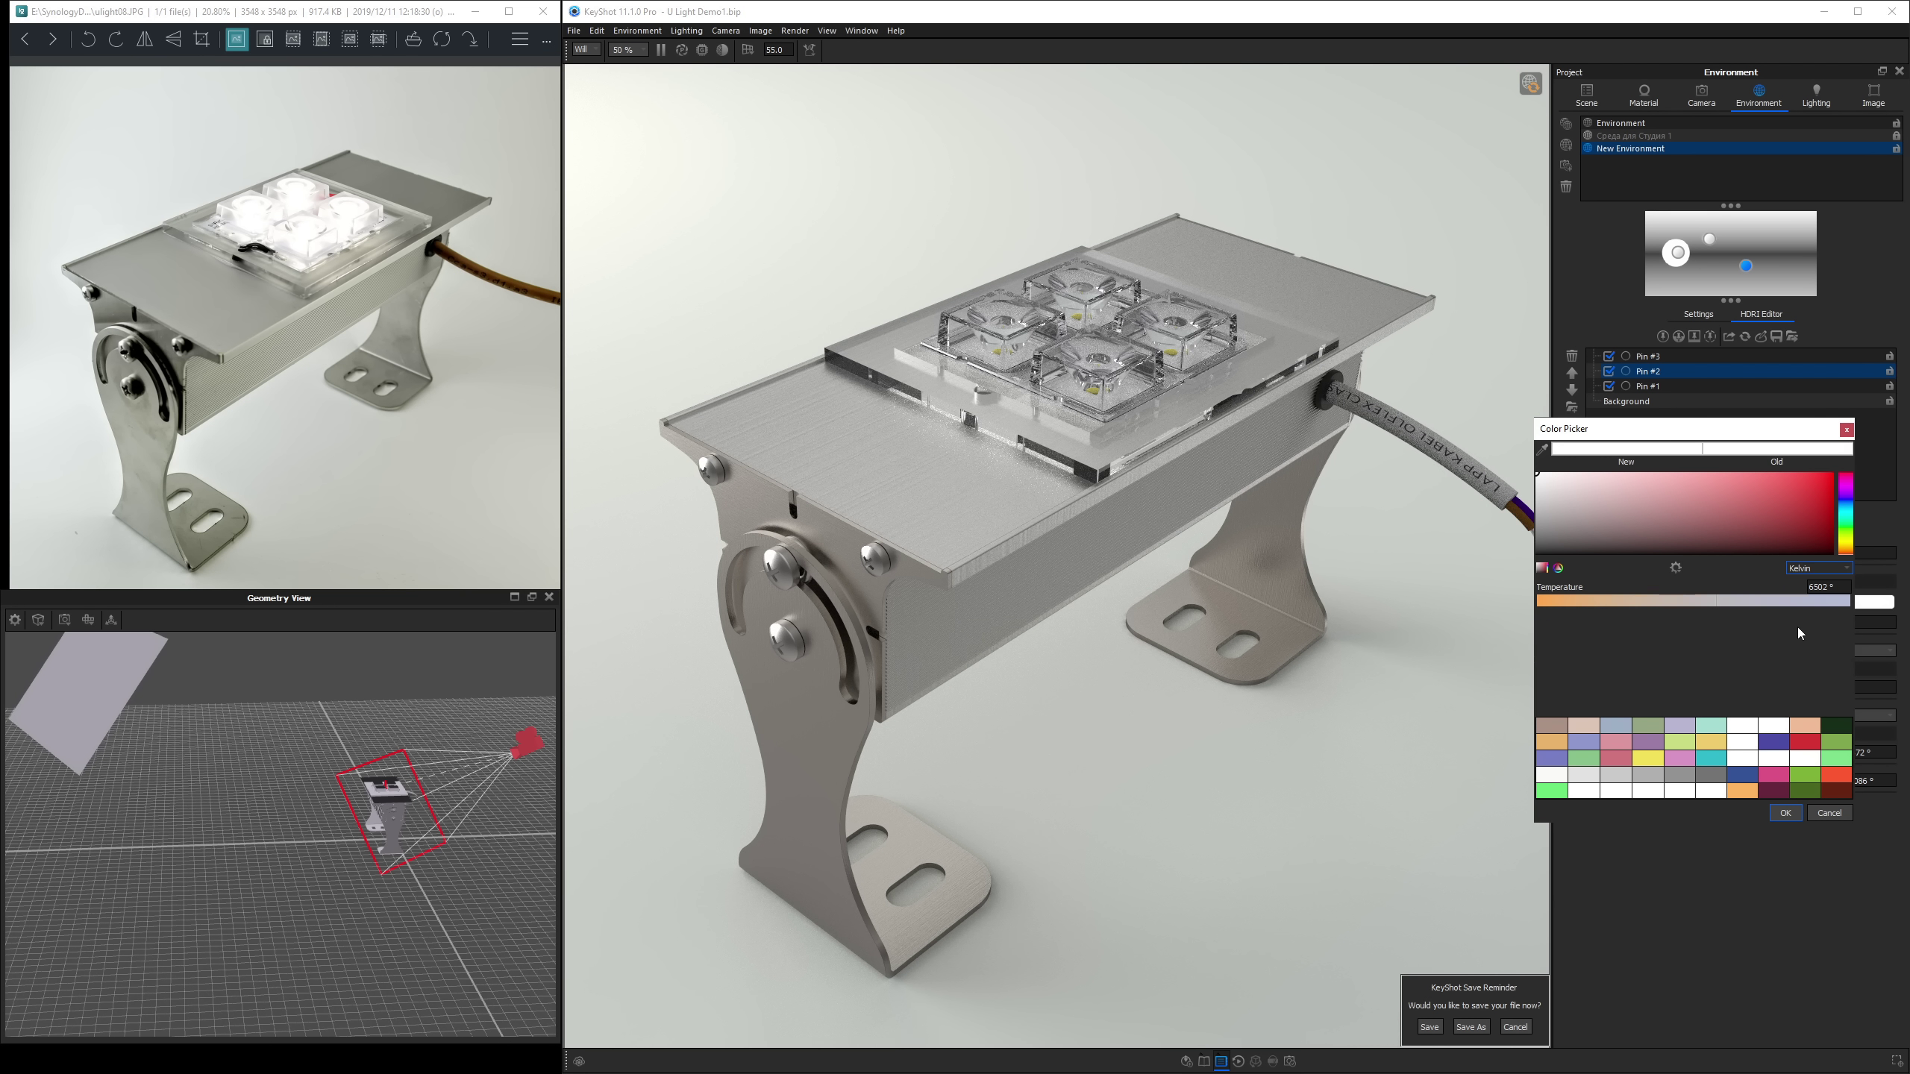
drag(1702, 606, 1685, 608)
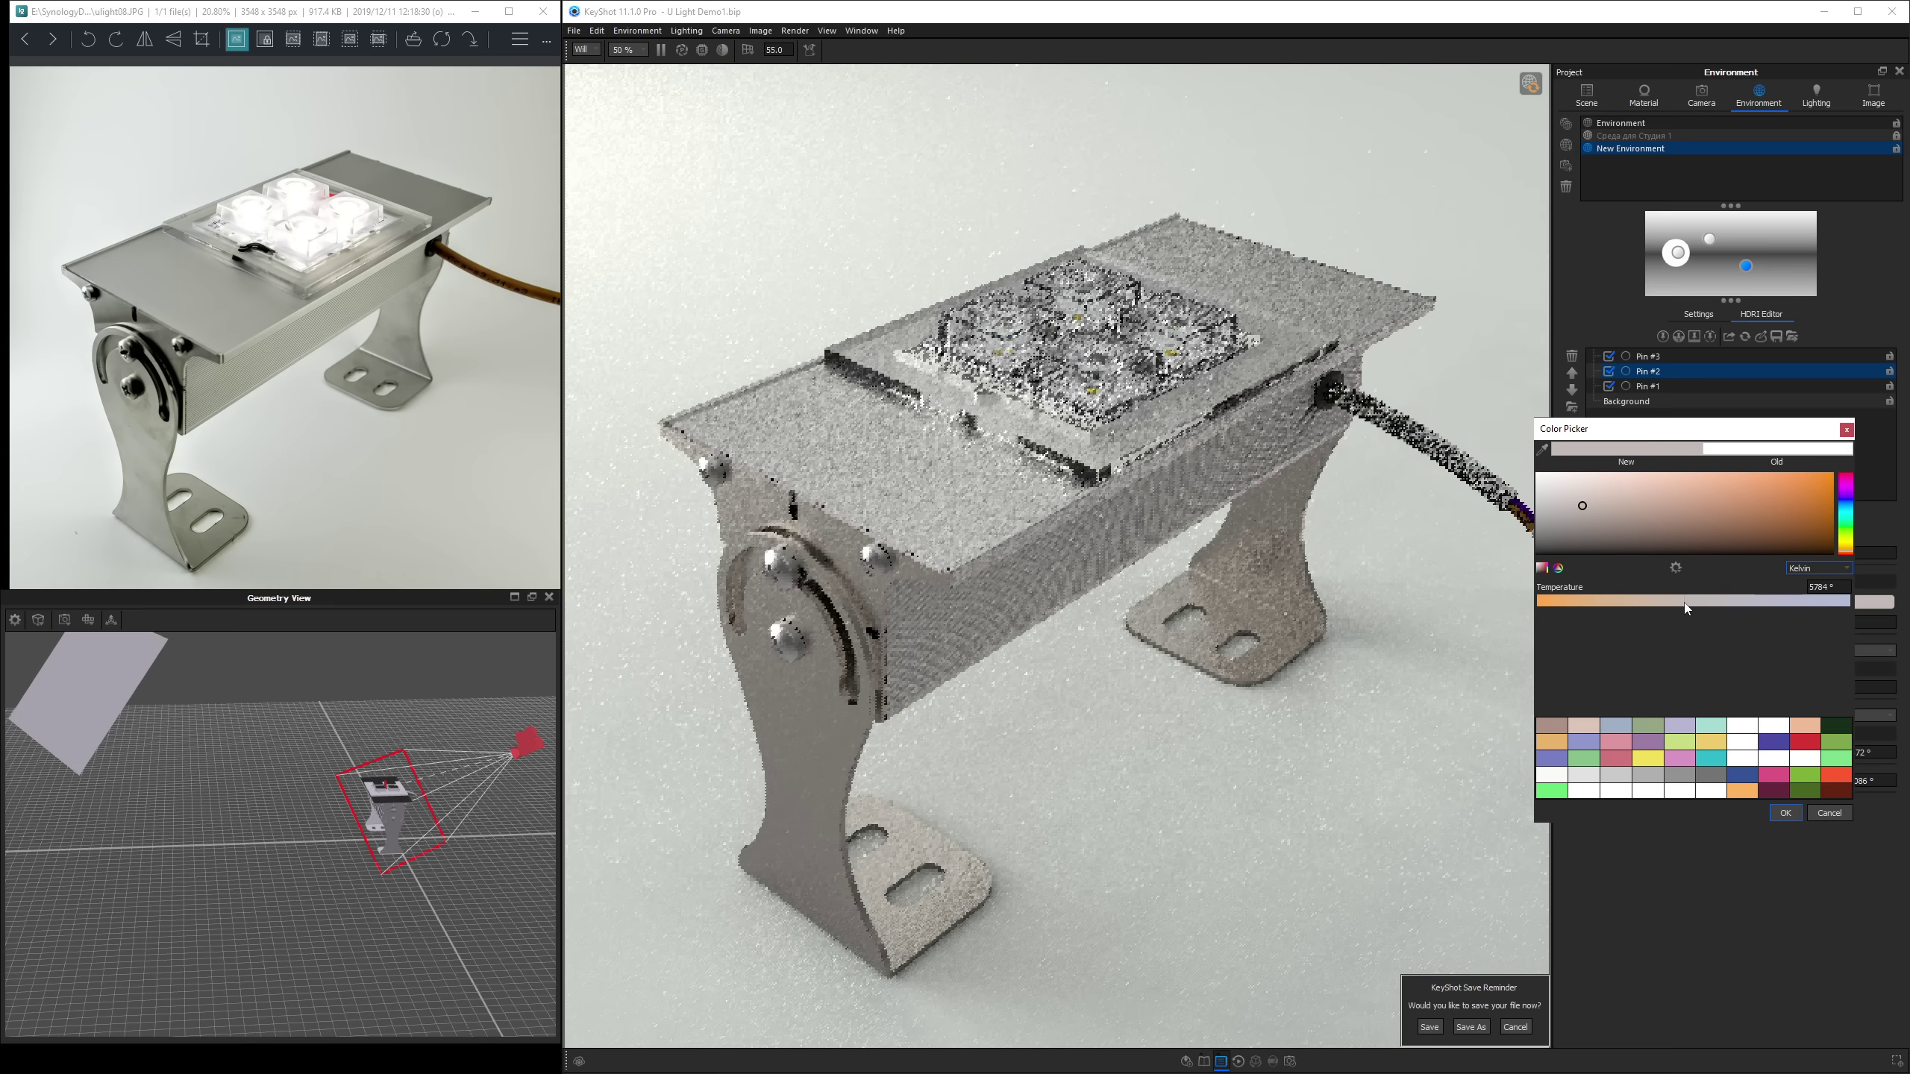
click(1786, 813)
Set the brightness of Pin #2 to 8 and close the Geometry View.
click(1851, 623)
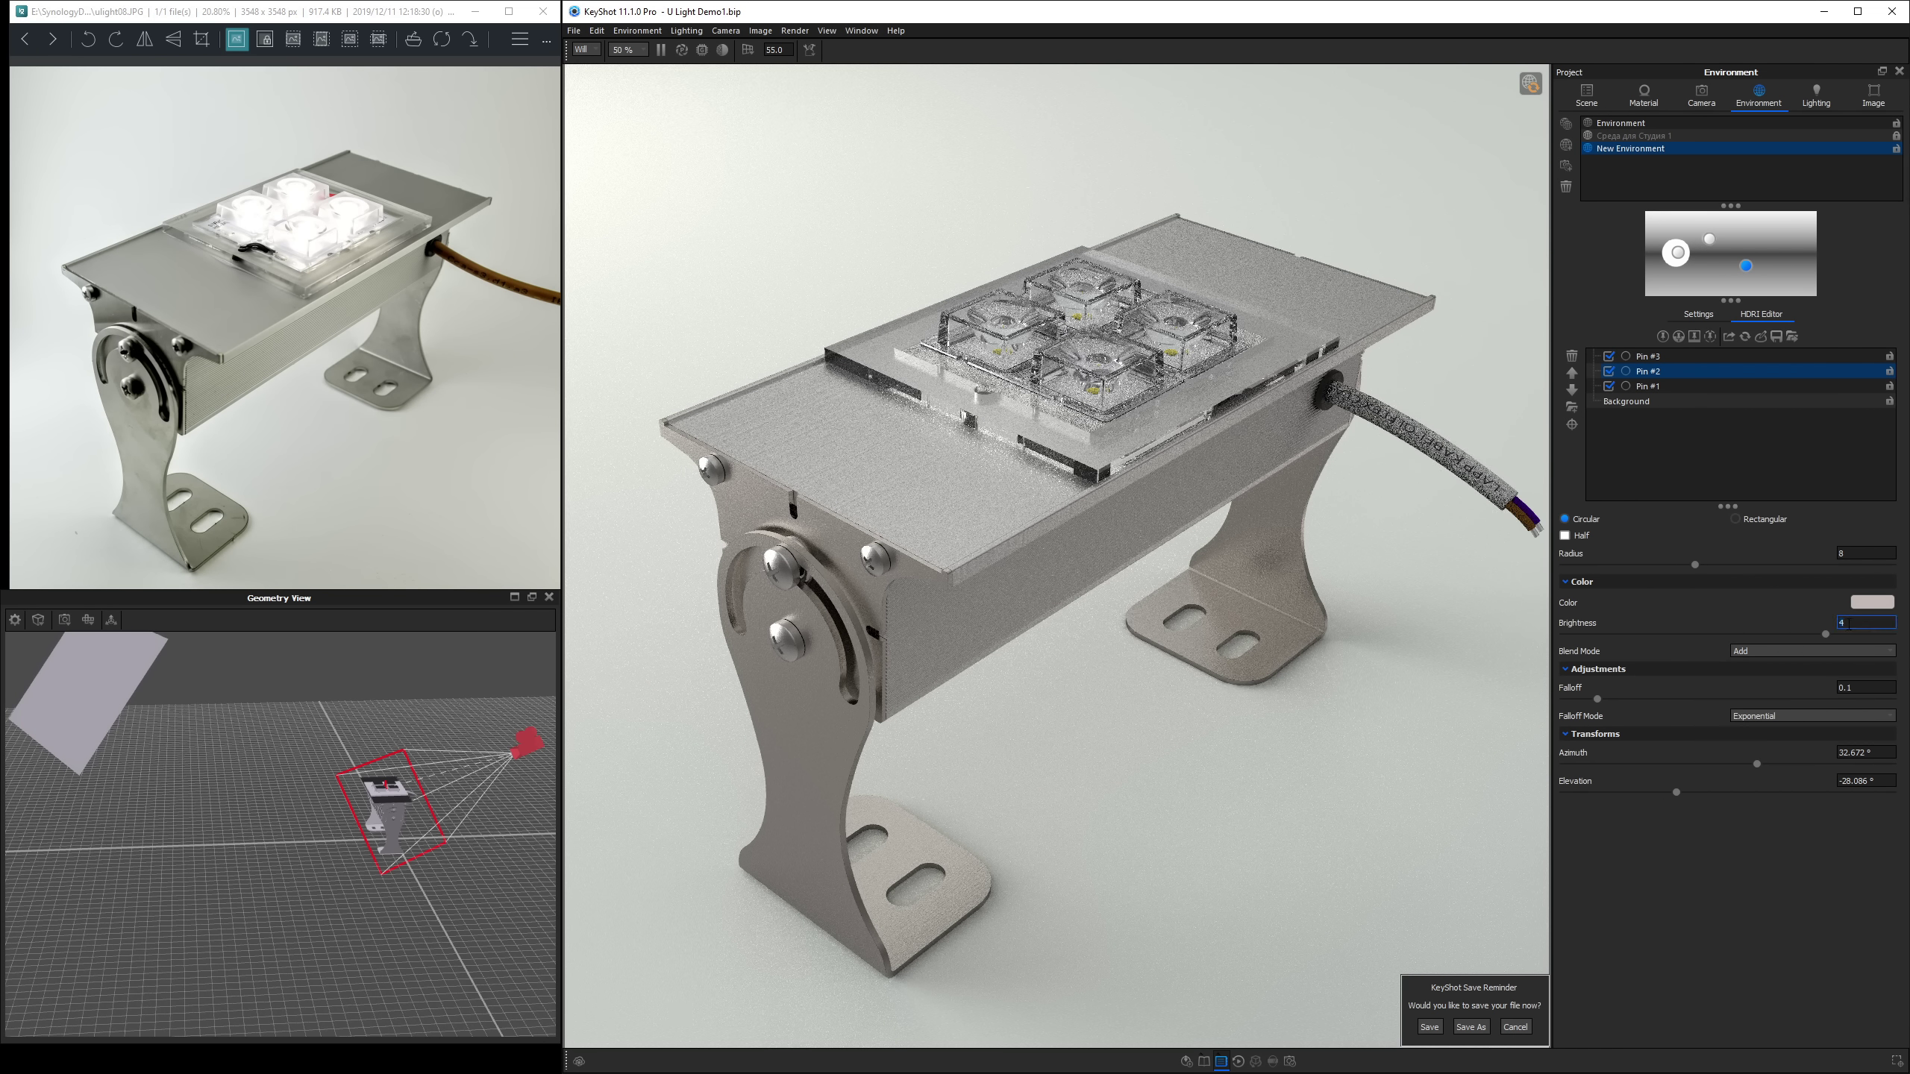
key(BackSpace)
text(10)
key(Return)
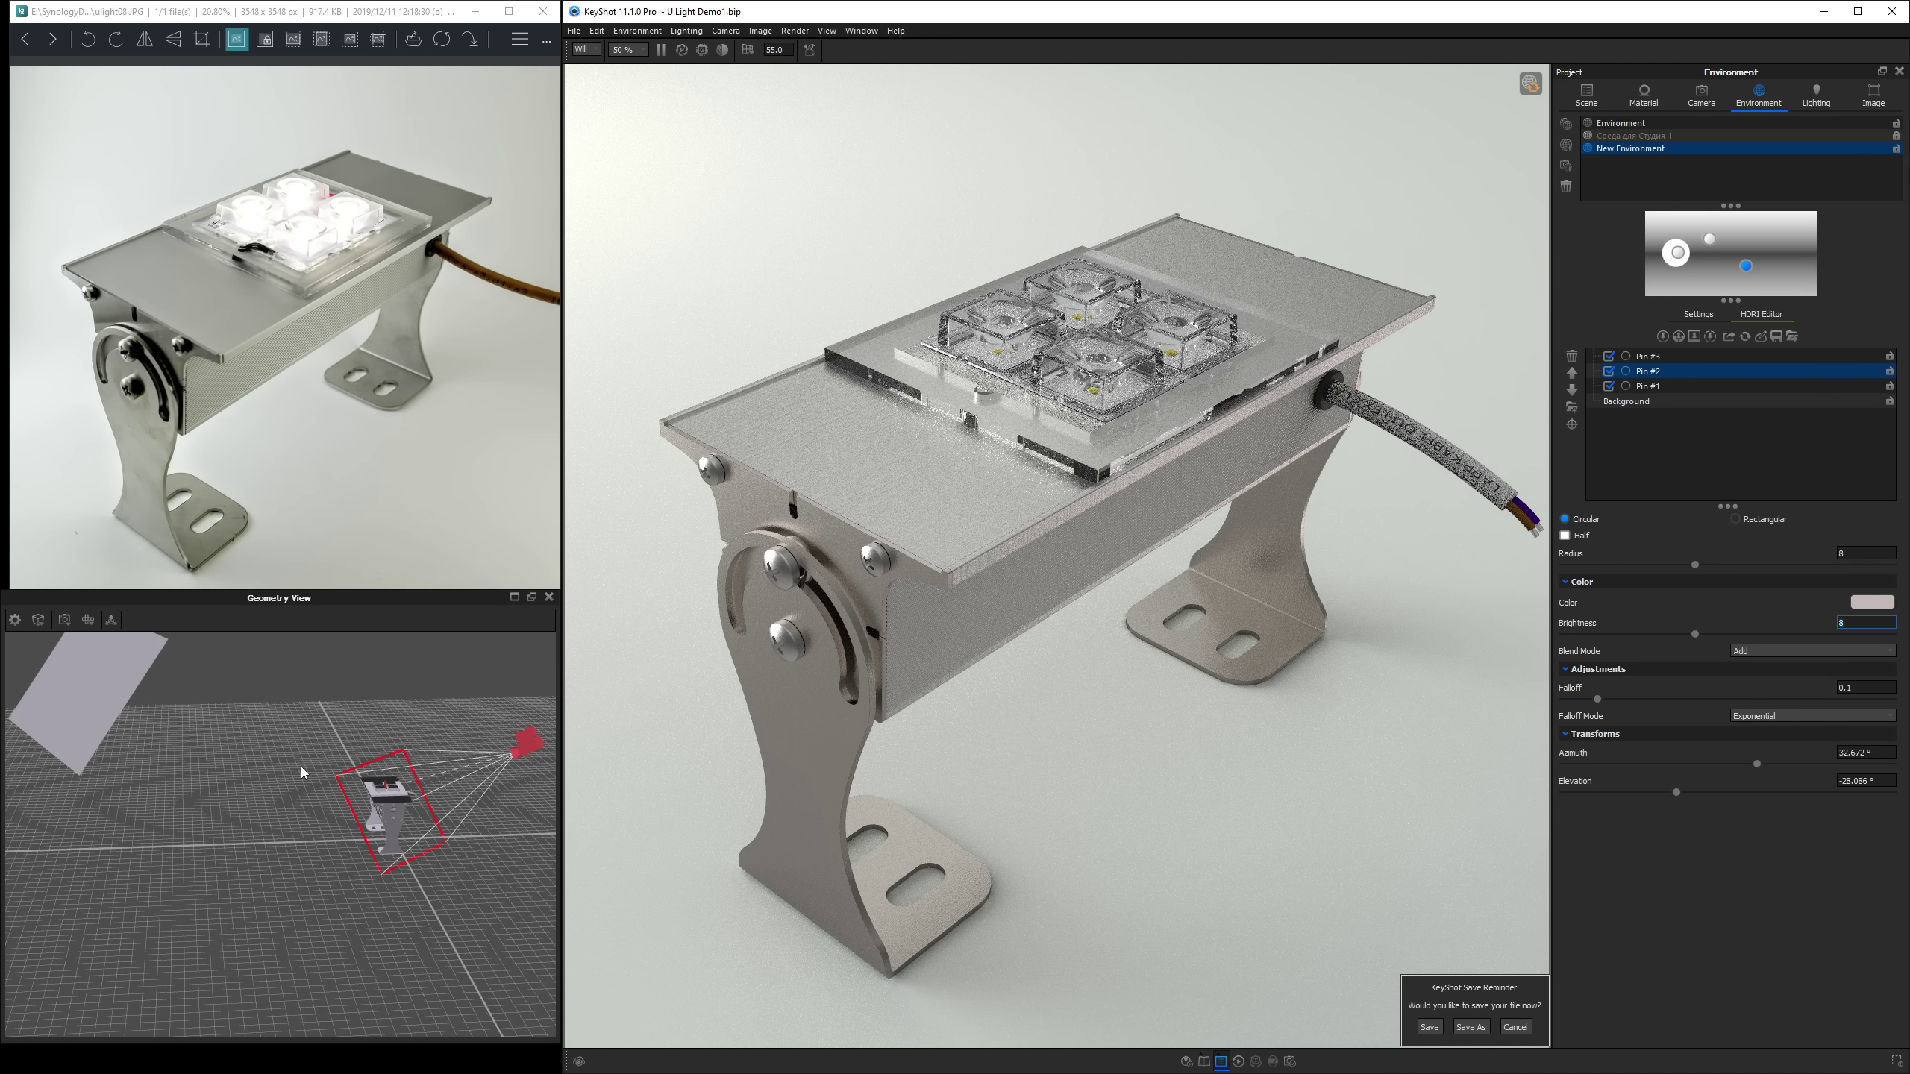
click(136, 481)
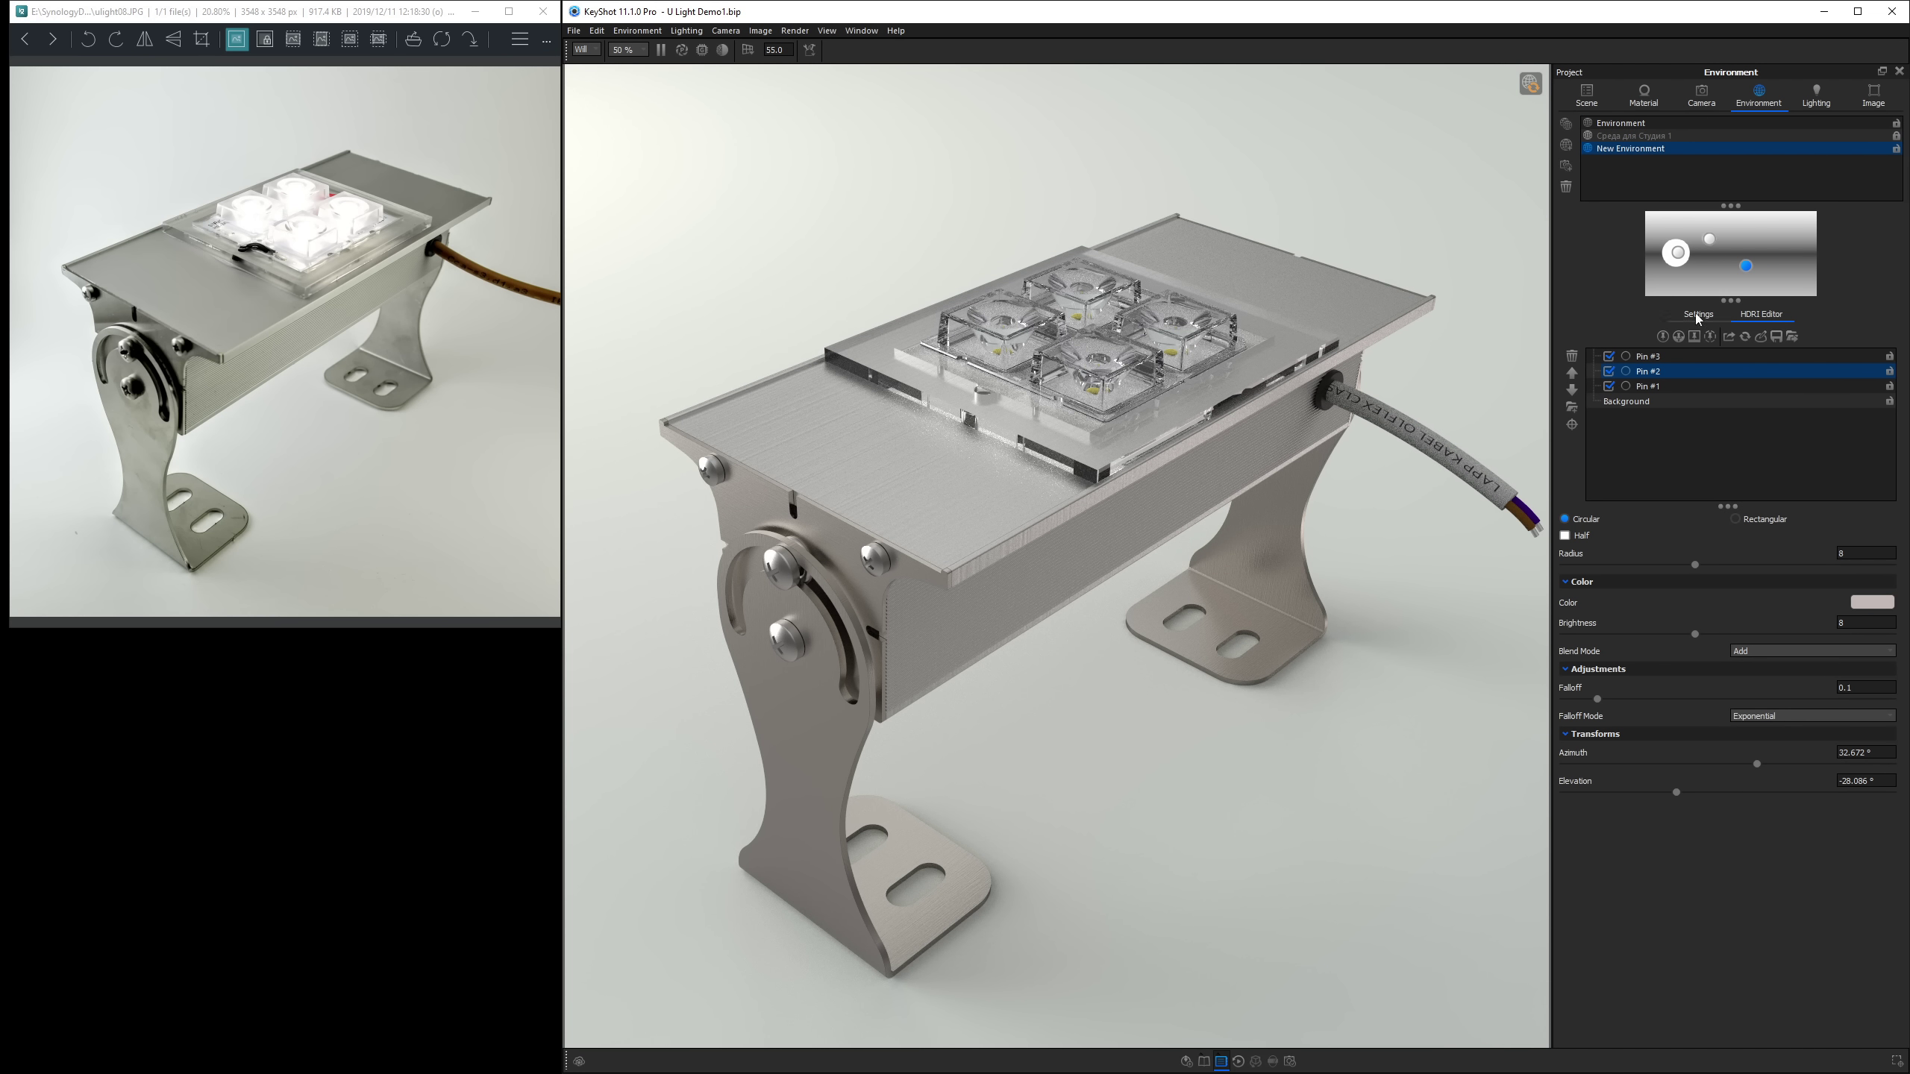
Add a new pin to the HDRI and place its highlight on the lower front leg, at about -130.4° azimuth and -44.9° elevation.
click(1662, 337)
click(785, 824)
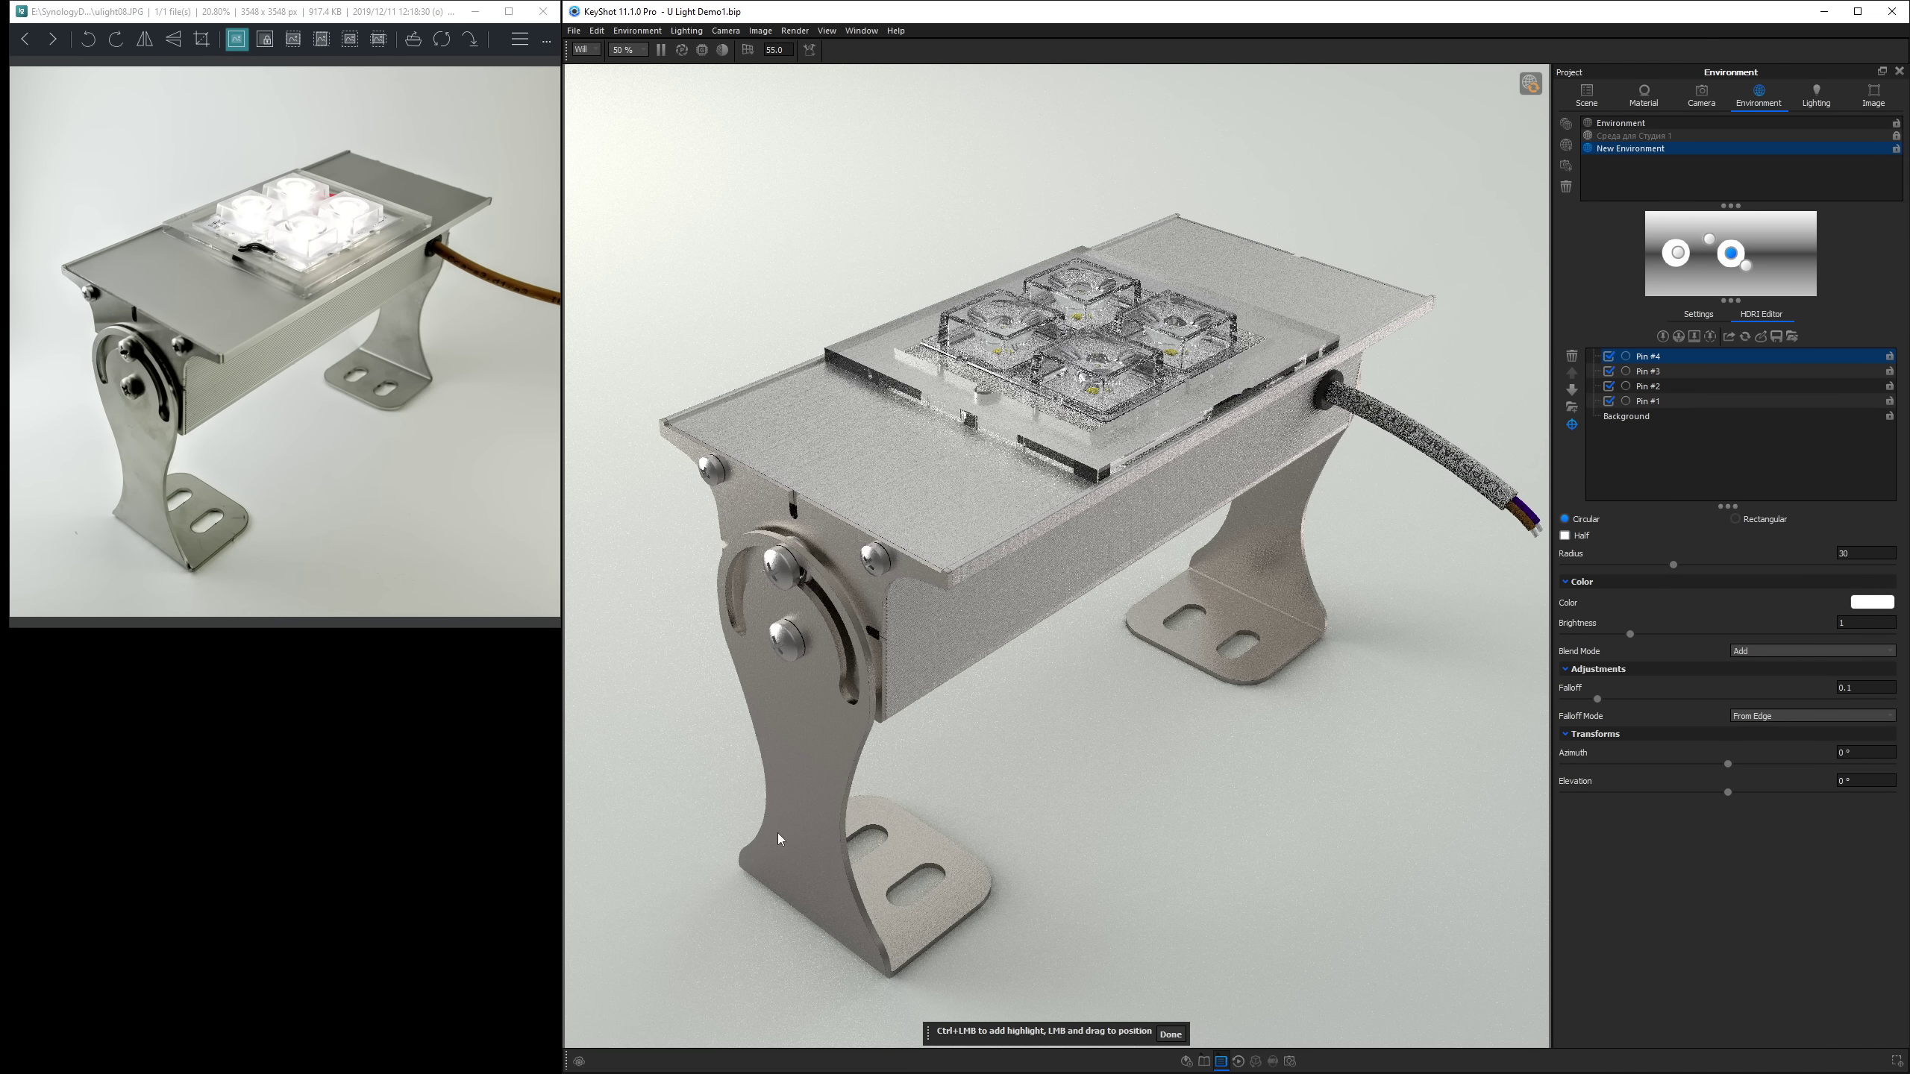
click(786, 857)
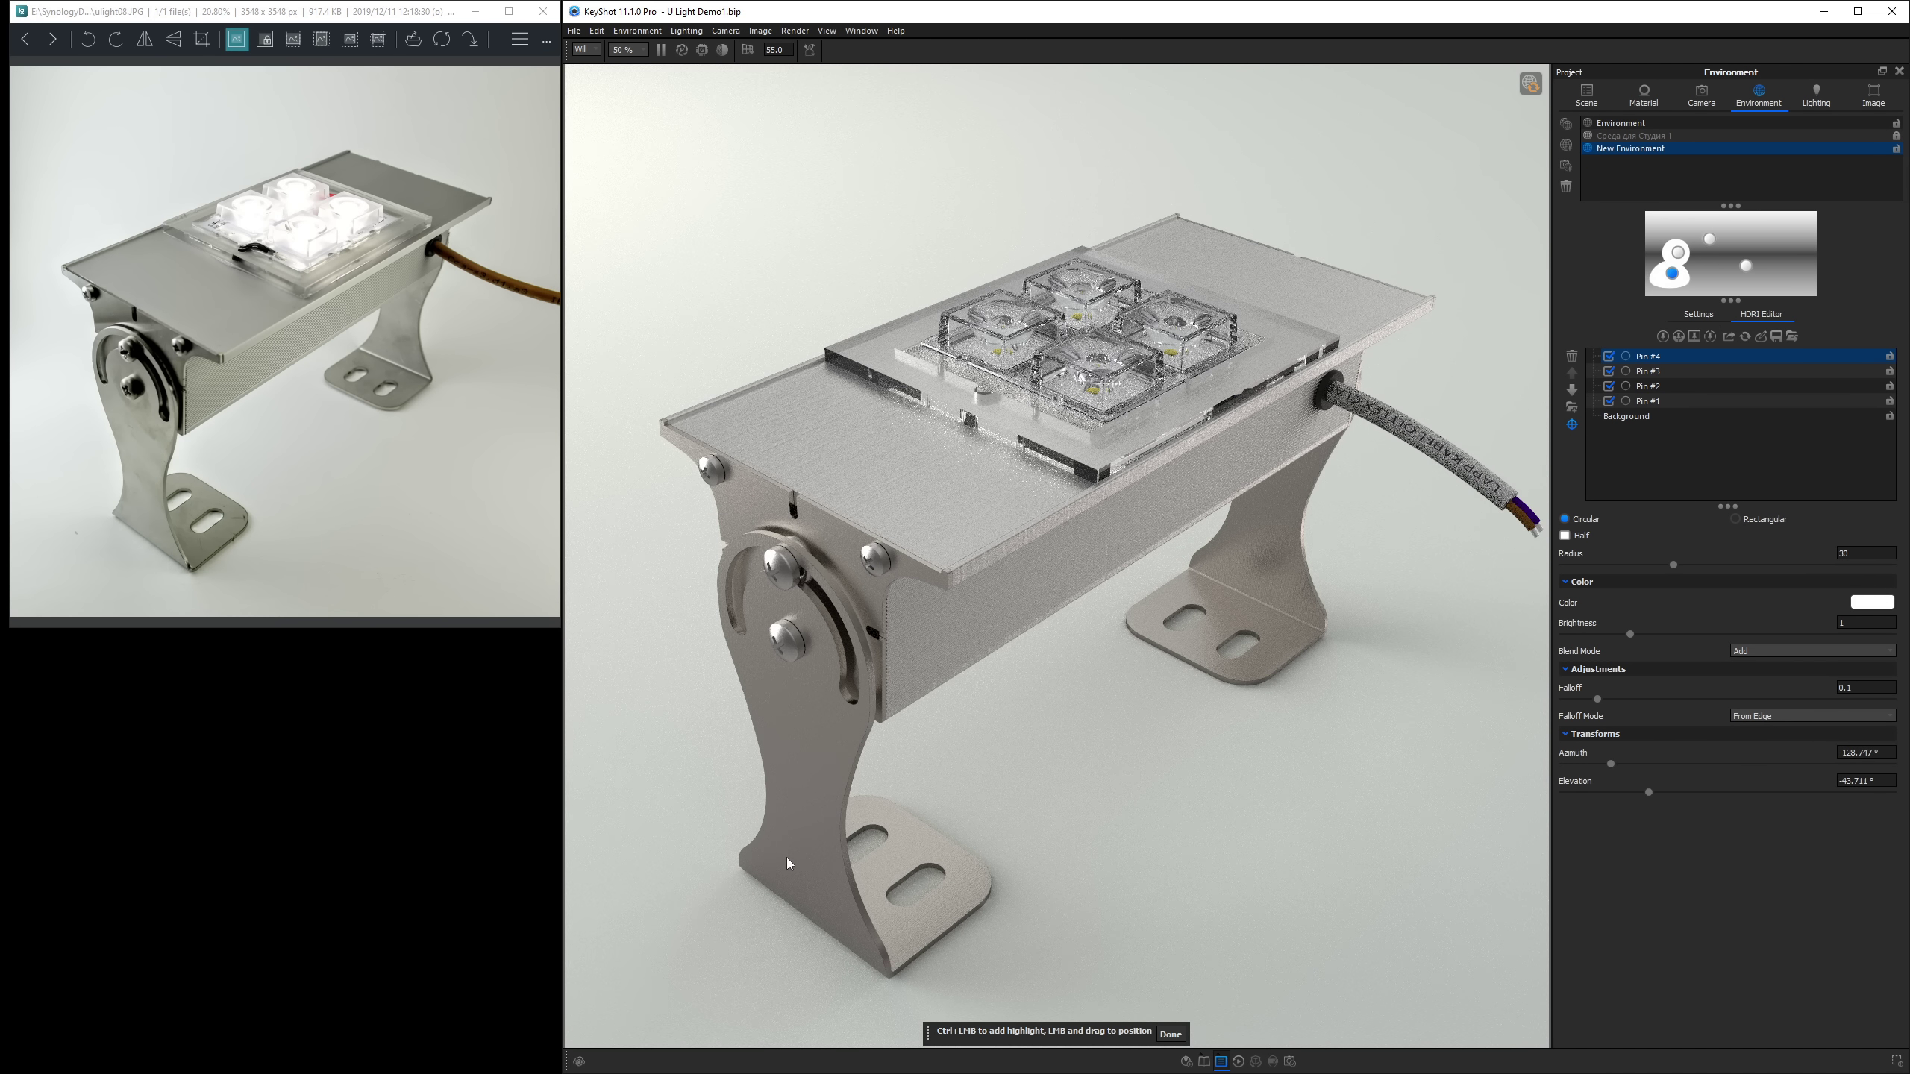
click(832, 933)
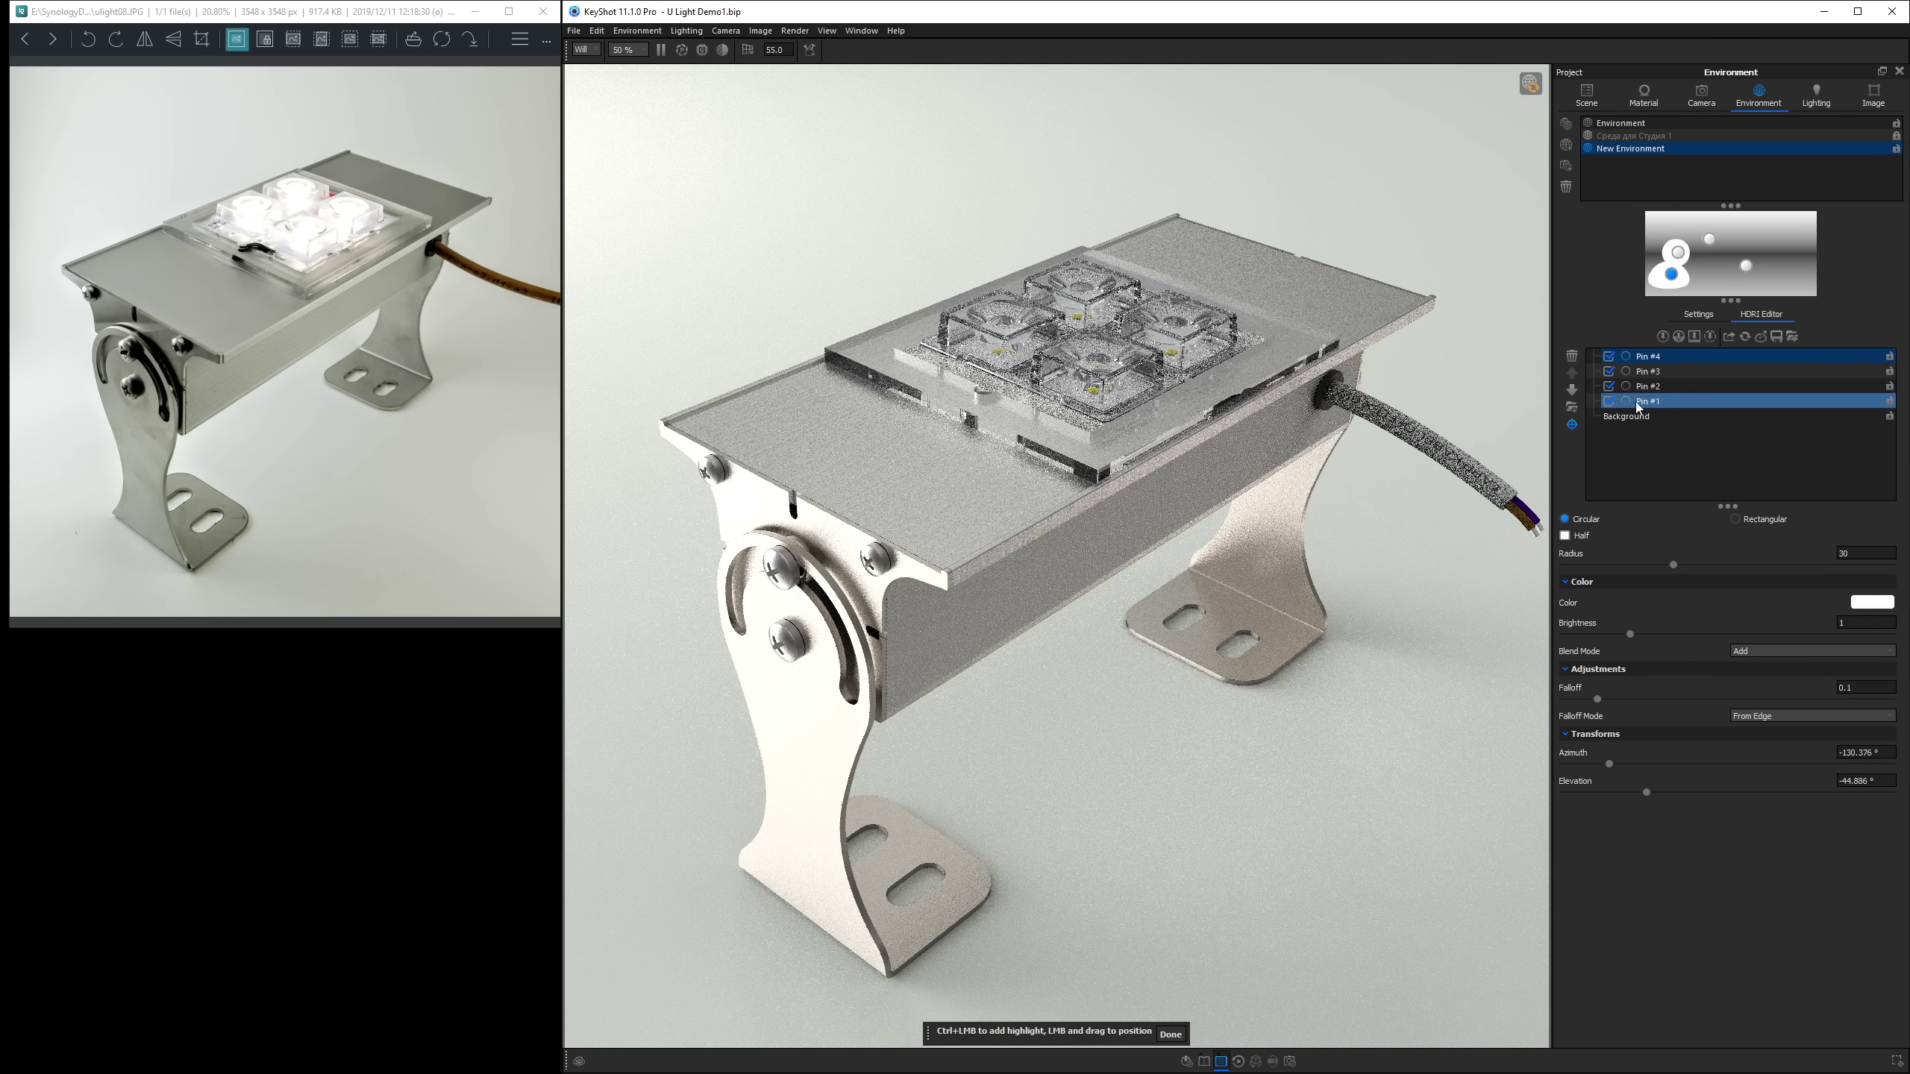
Reduce the new pin's radius to 8, give it an Exponential falloff and finish the highlight placement.
drag(1673, 564, 1606, 573)
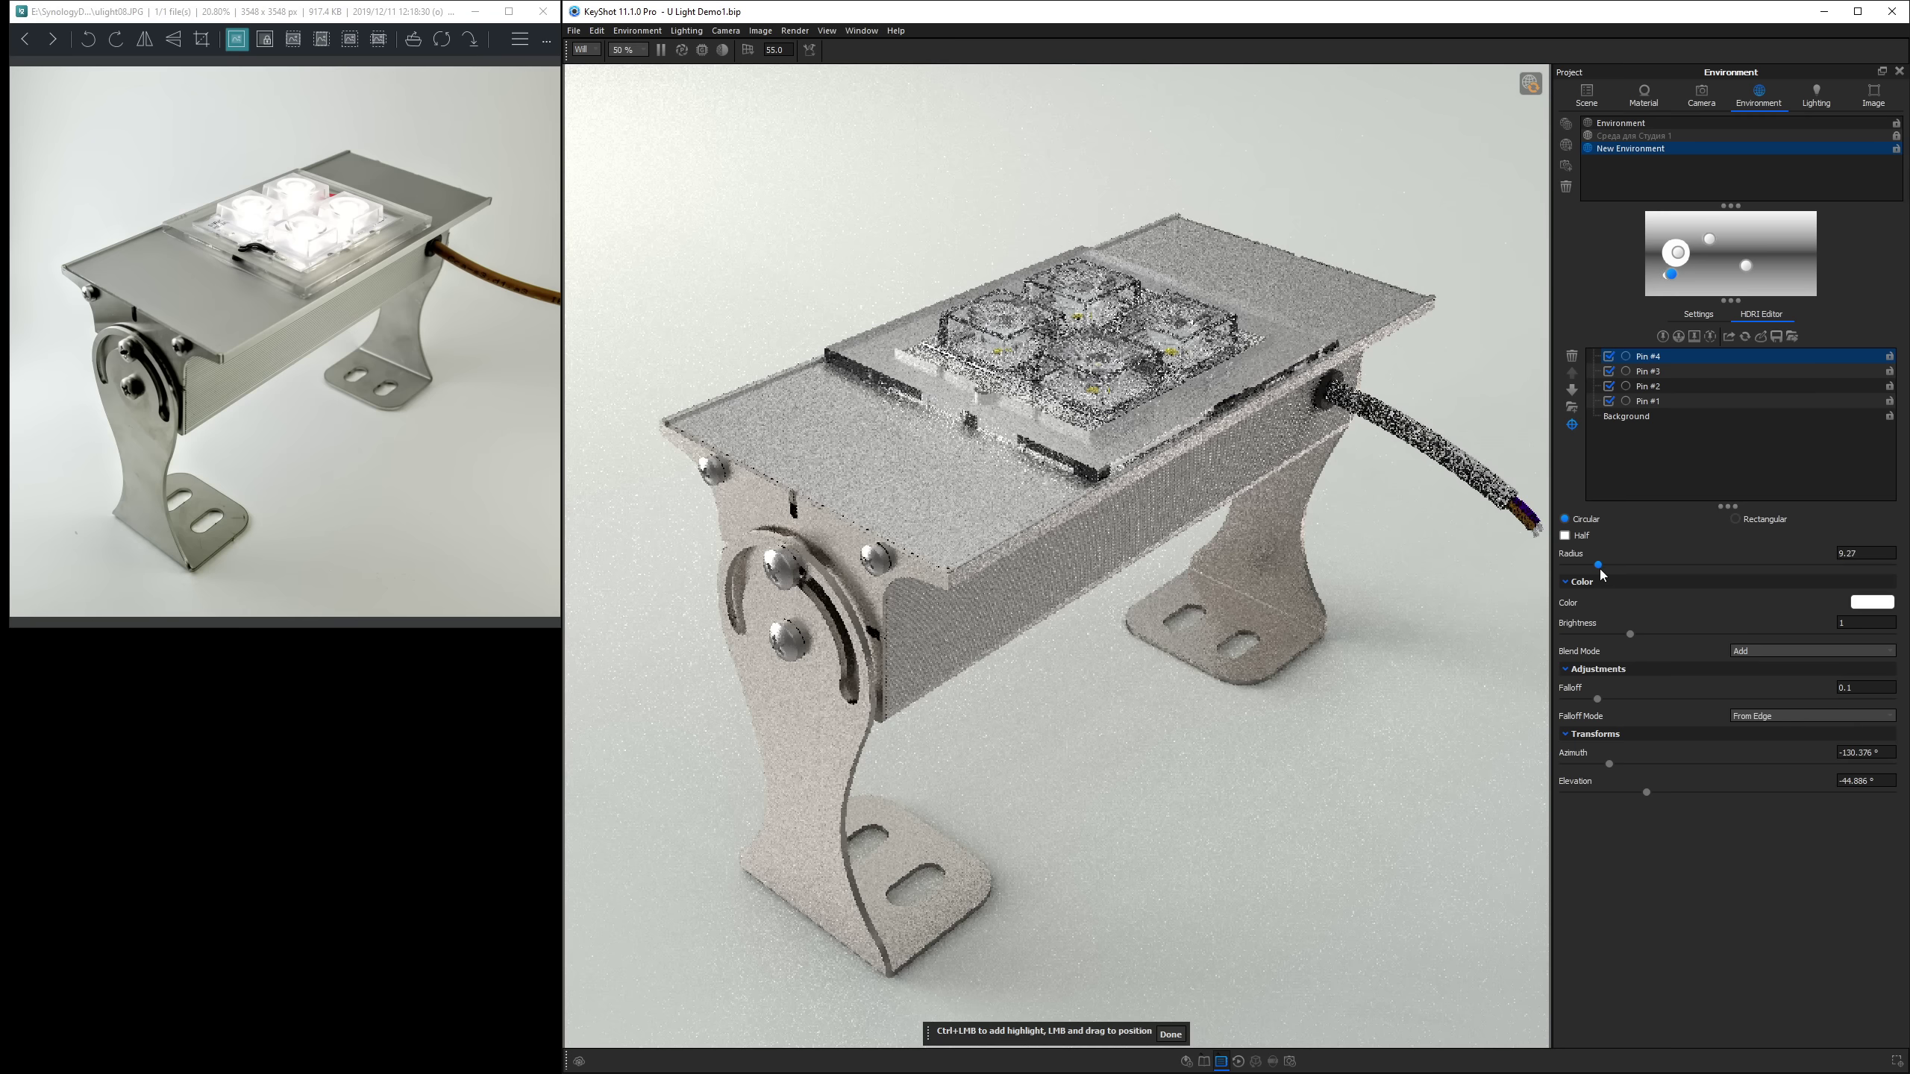
click(1771, 716)
click(1770, 749)
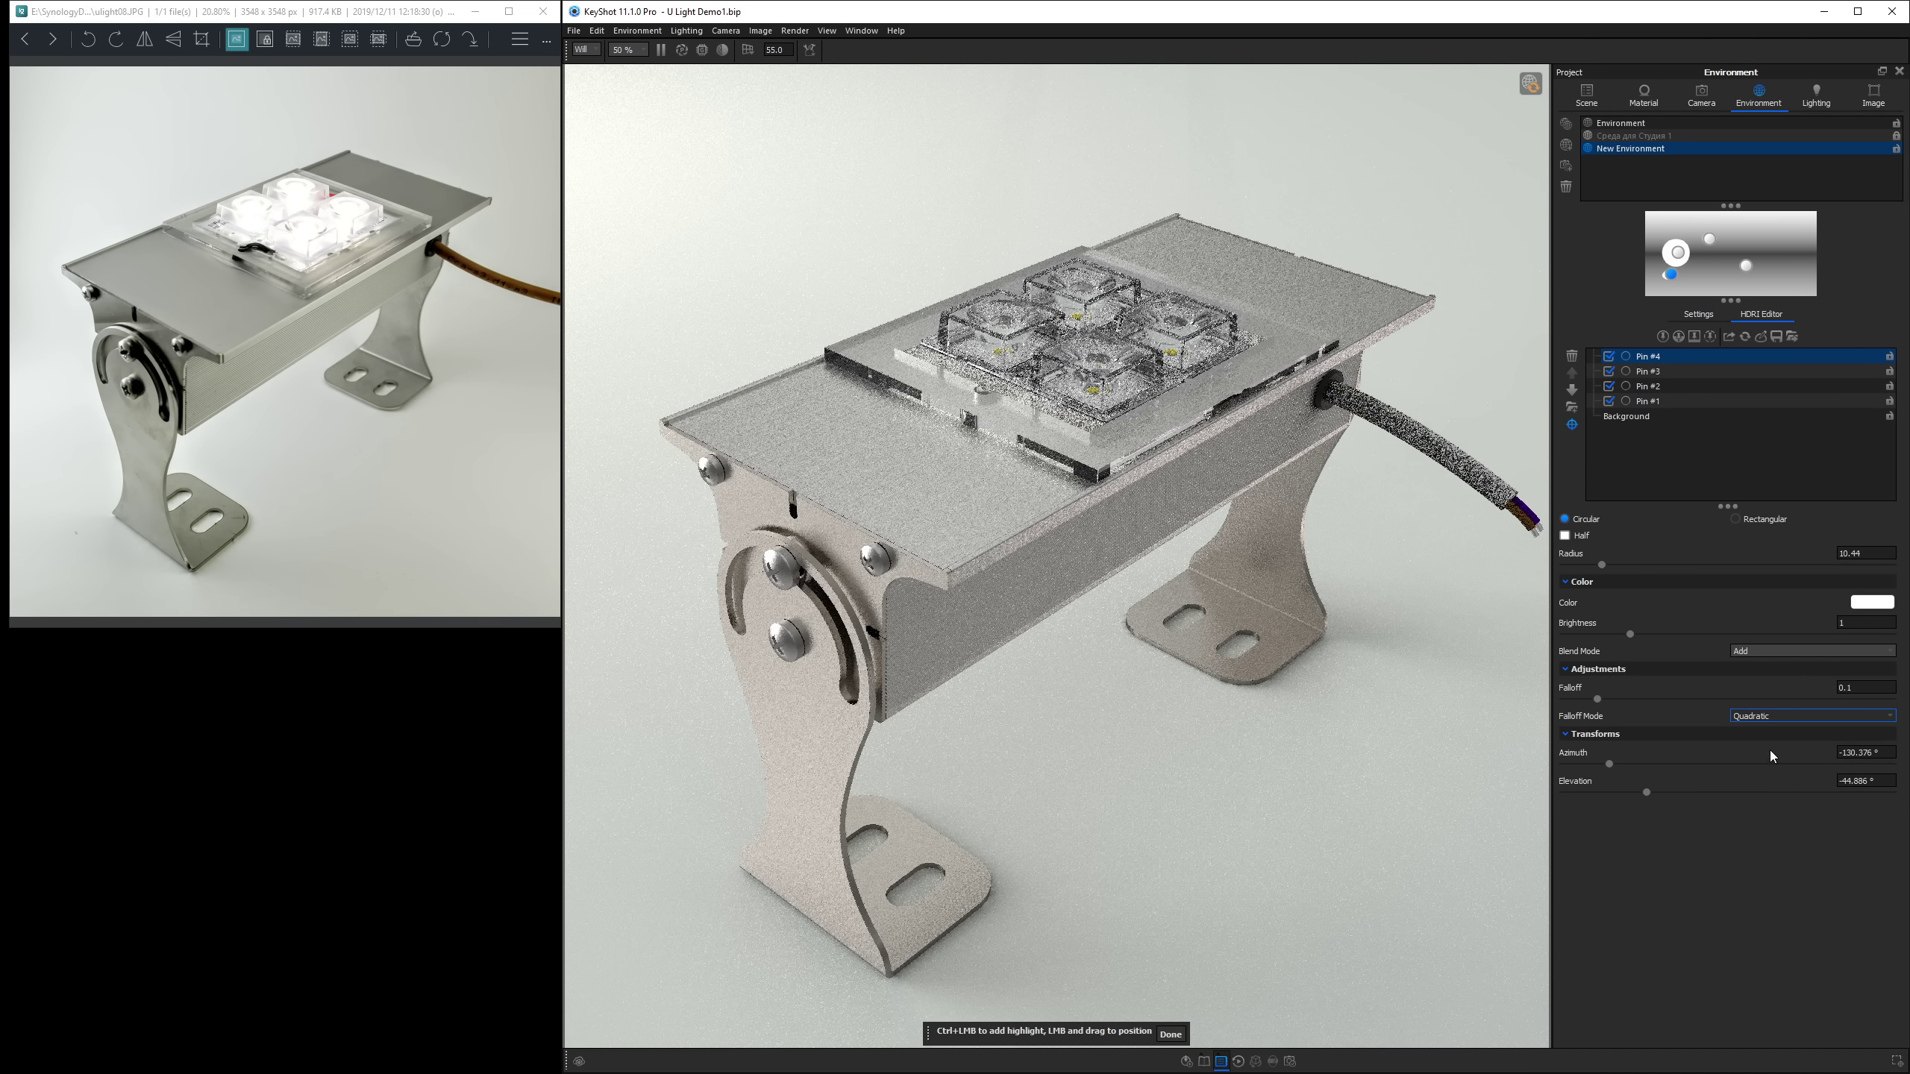
click(1771, 715)
click(1770, 756)
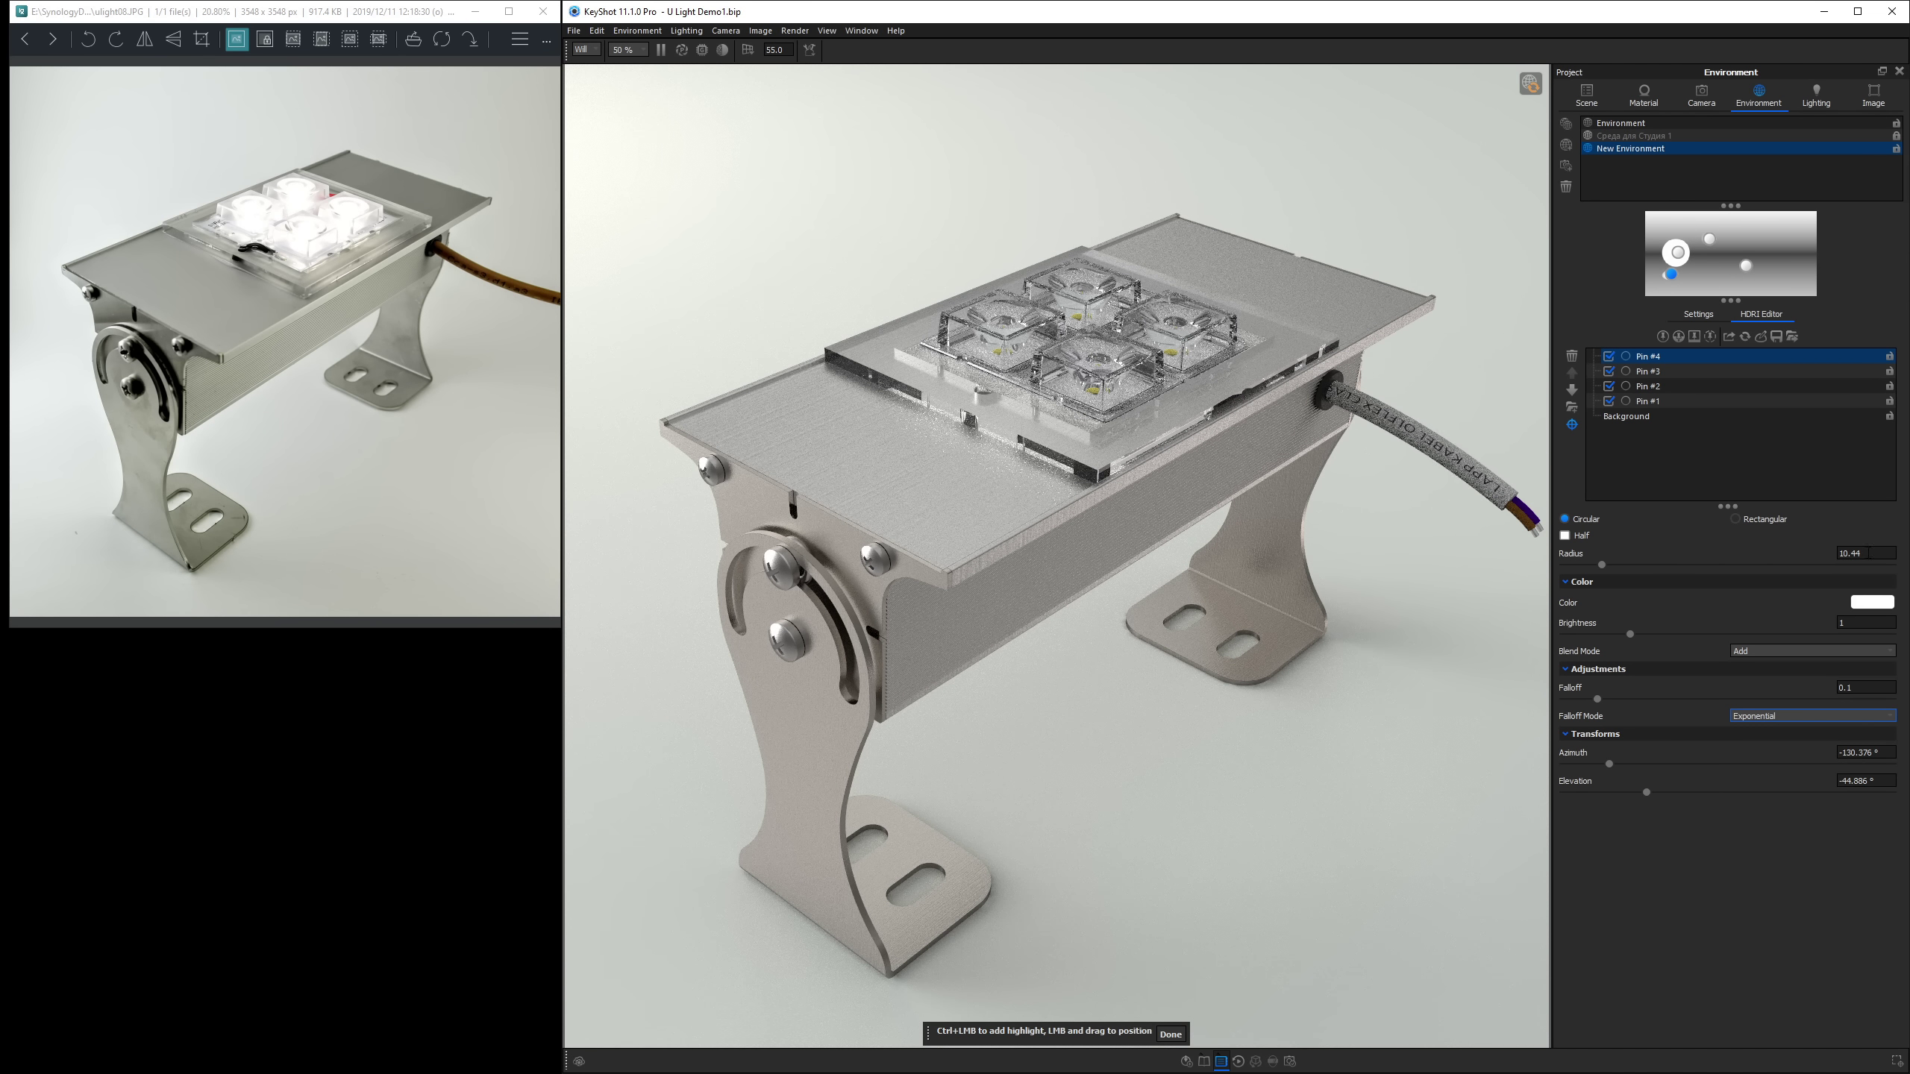
click(1859, 550)
text(3)
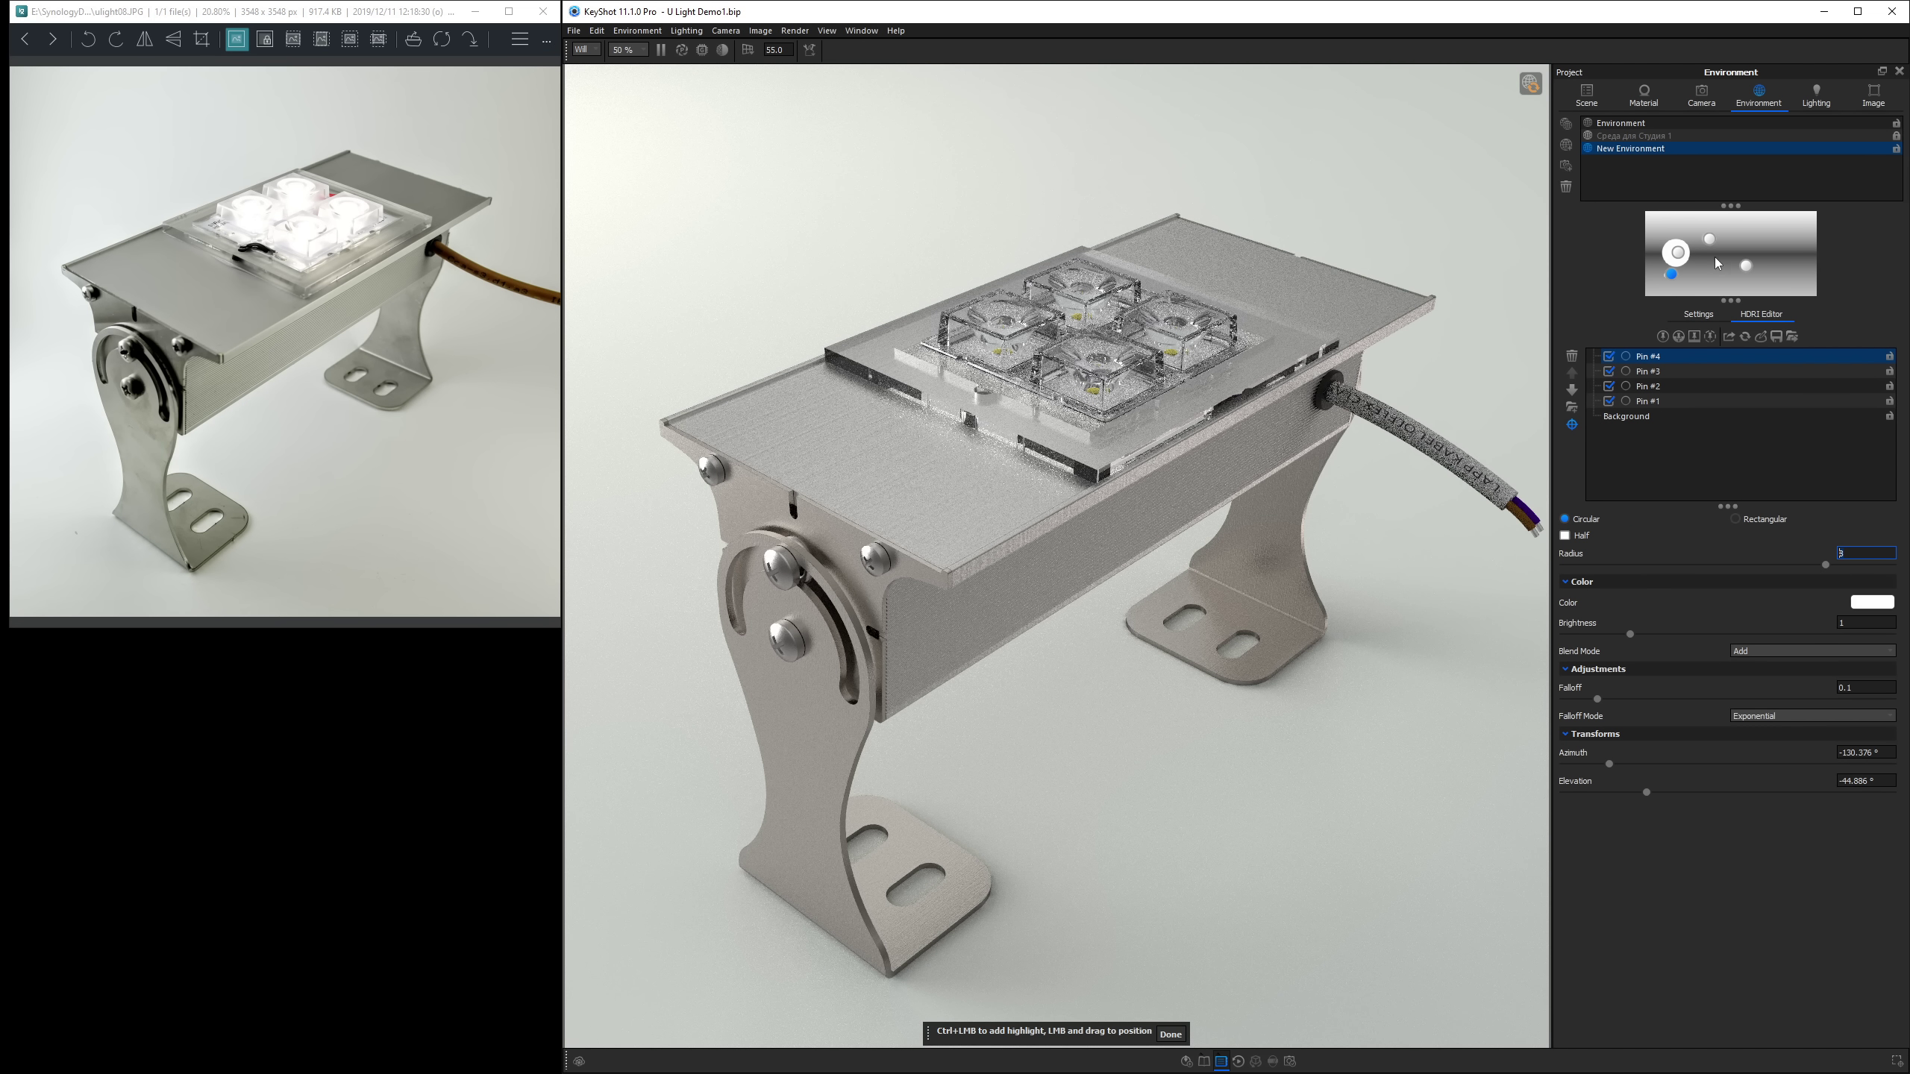
click(1170, 1035)
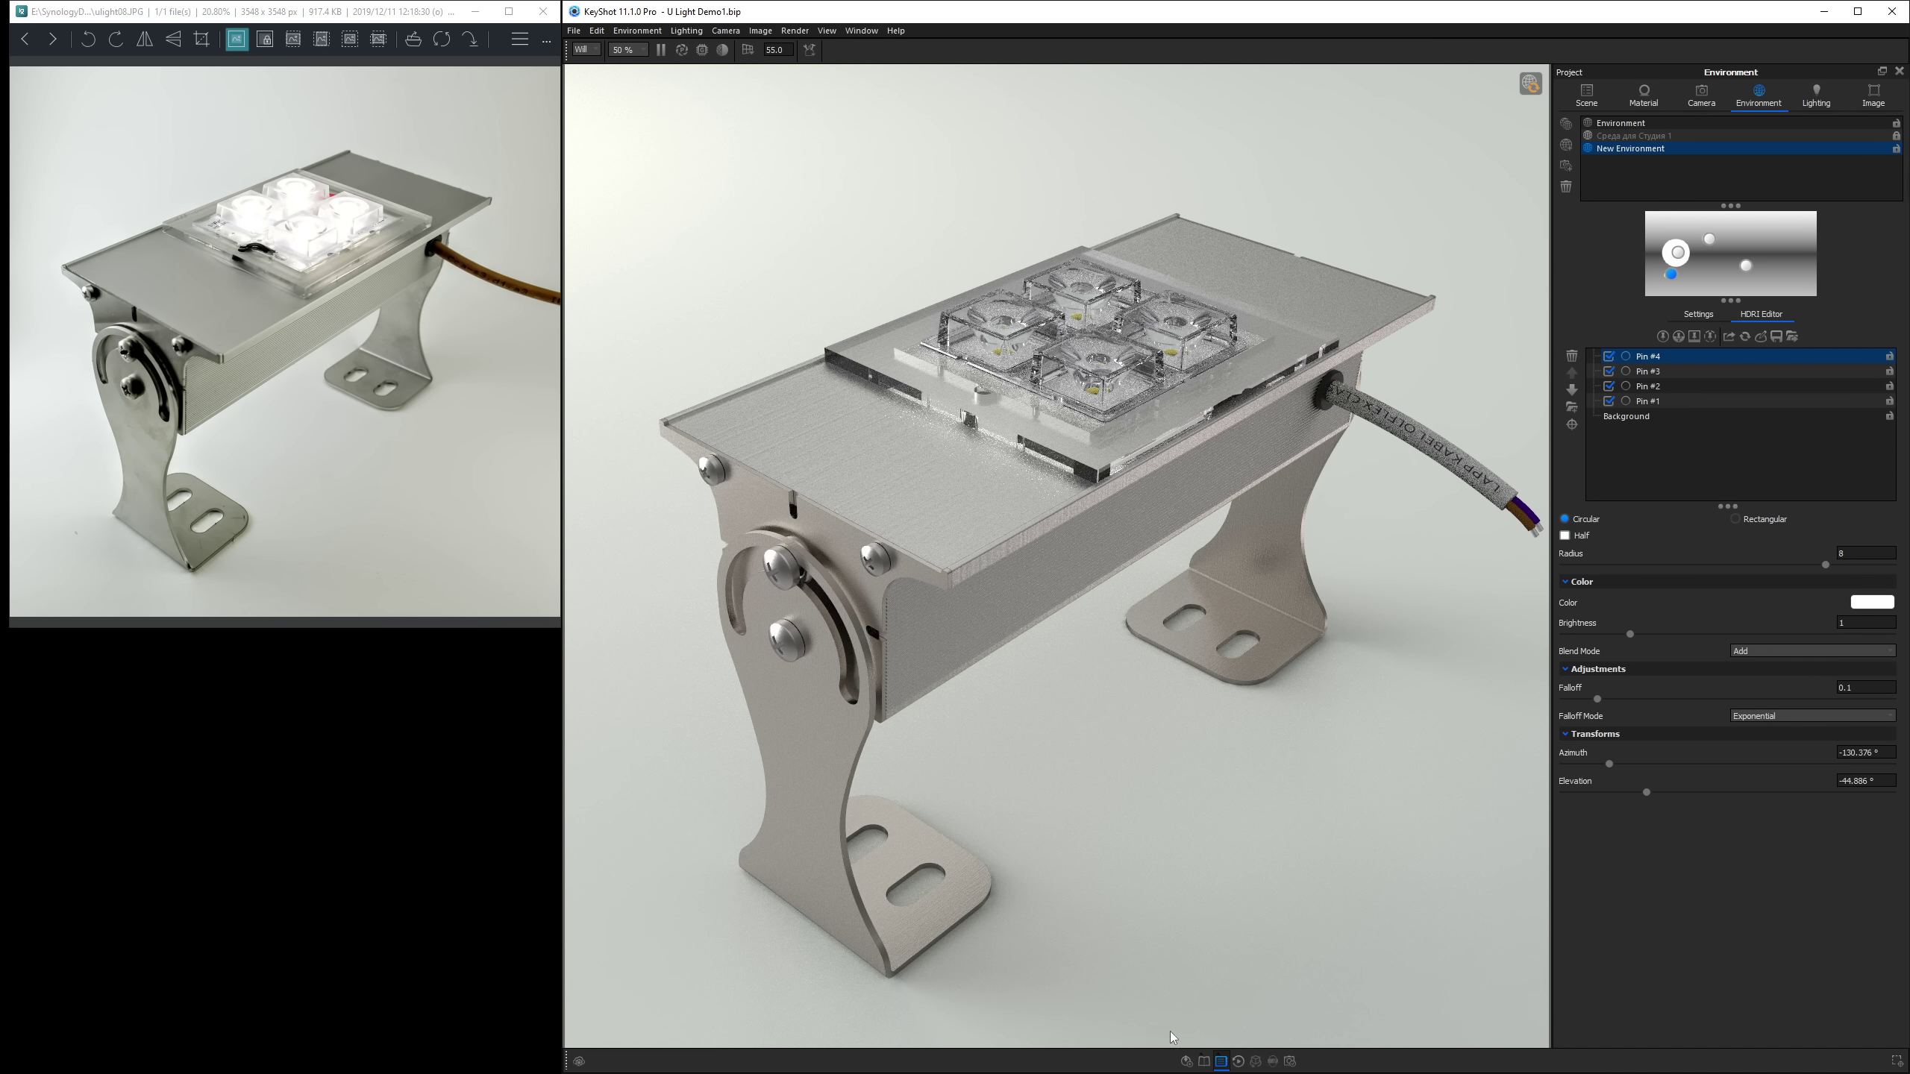
Darken the middle stop of the environment's background gradient to an HSV value of 4%.
click(1685, 419)
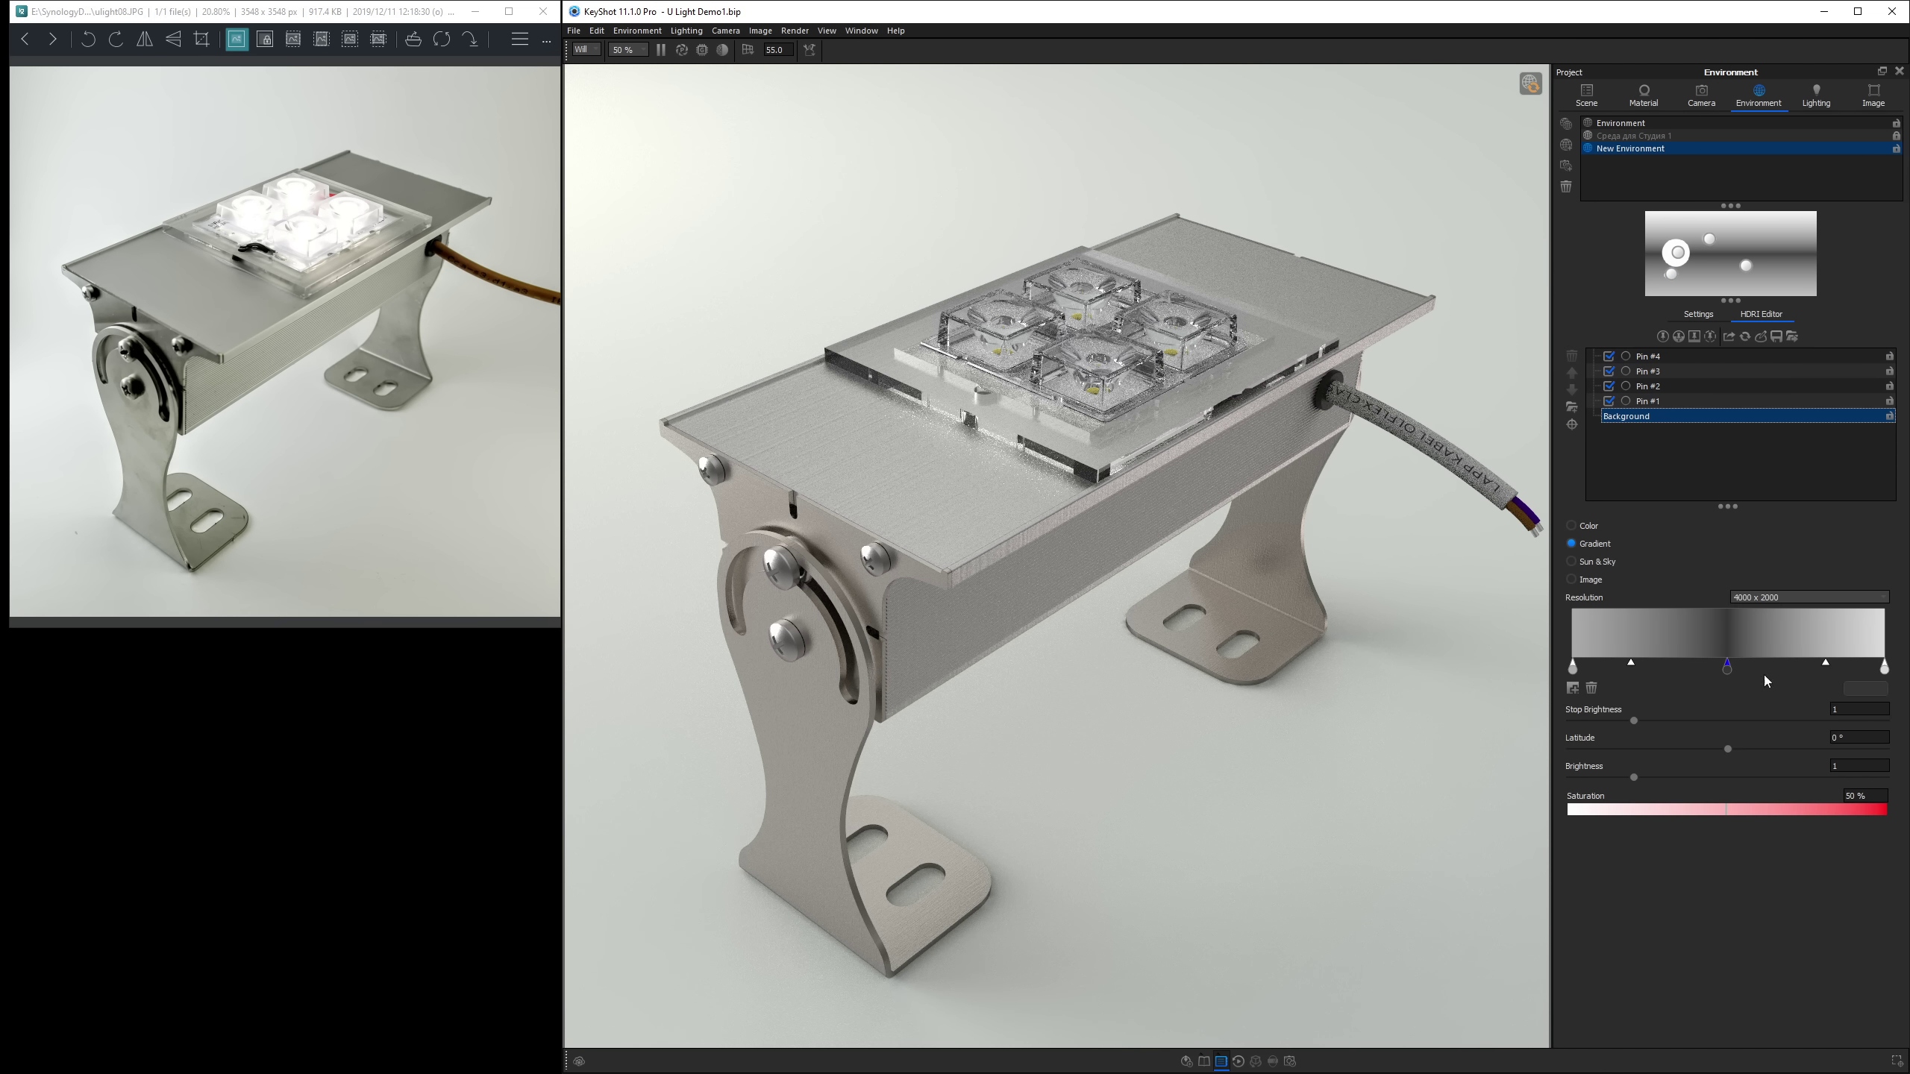
click(1727, 669)
click(1846, 689)
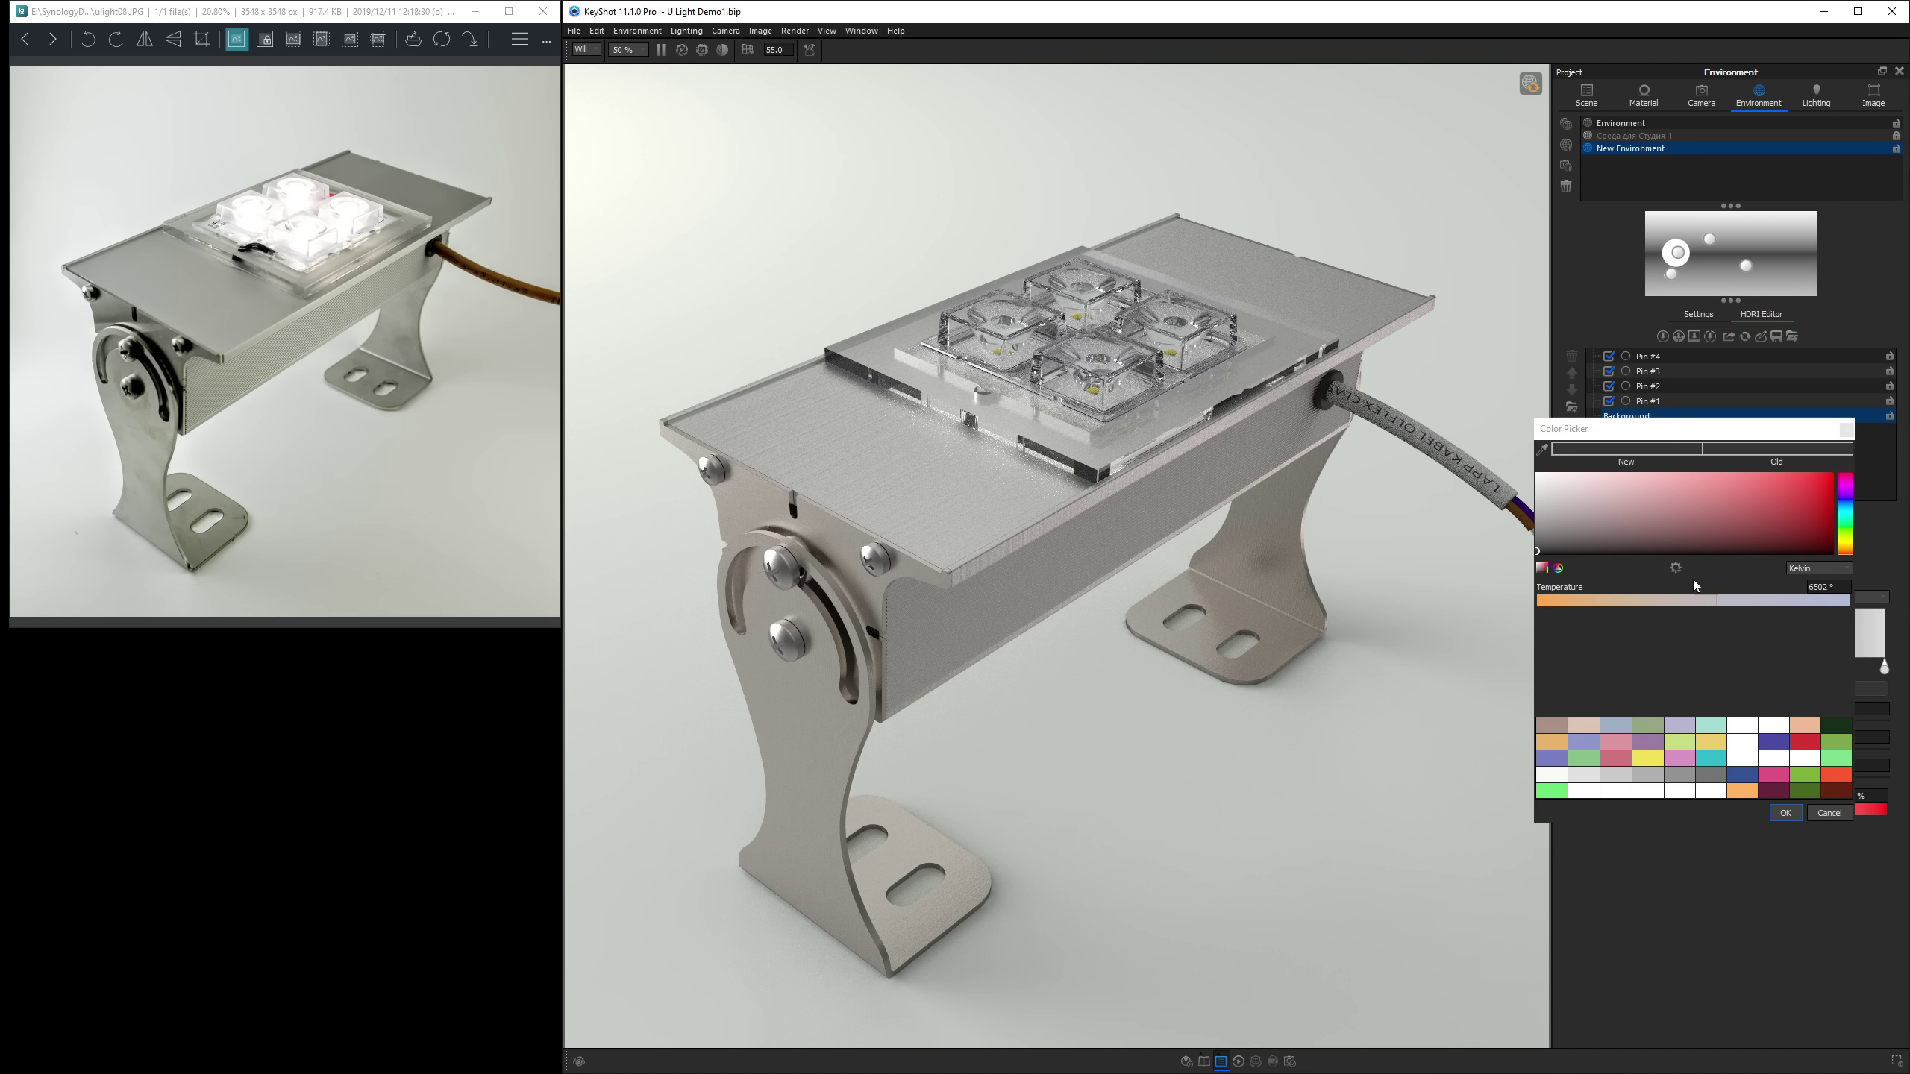
click(1819, 568)
click(1808, 598)
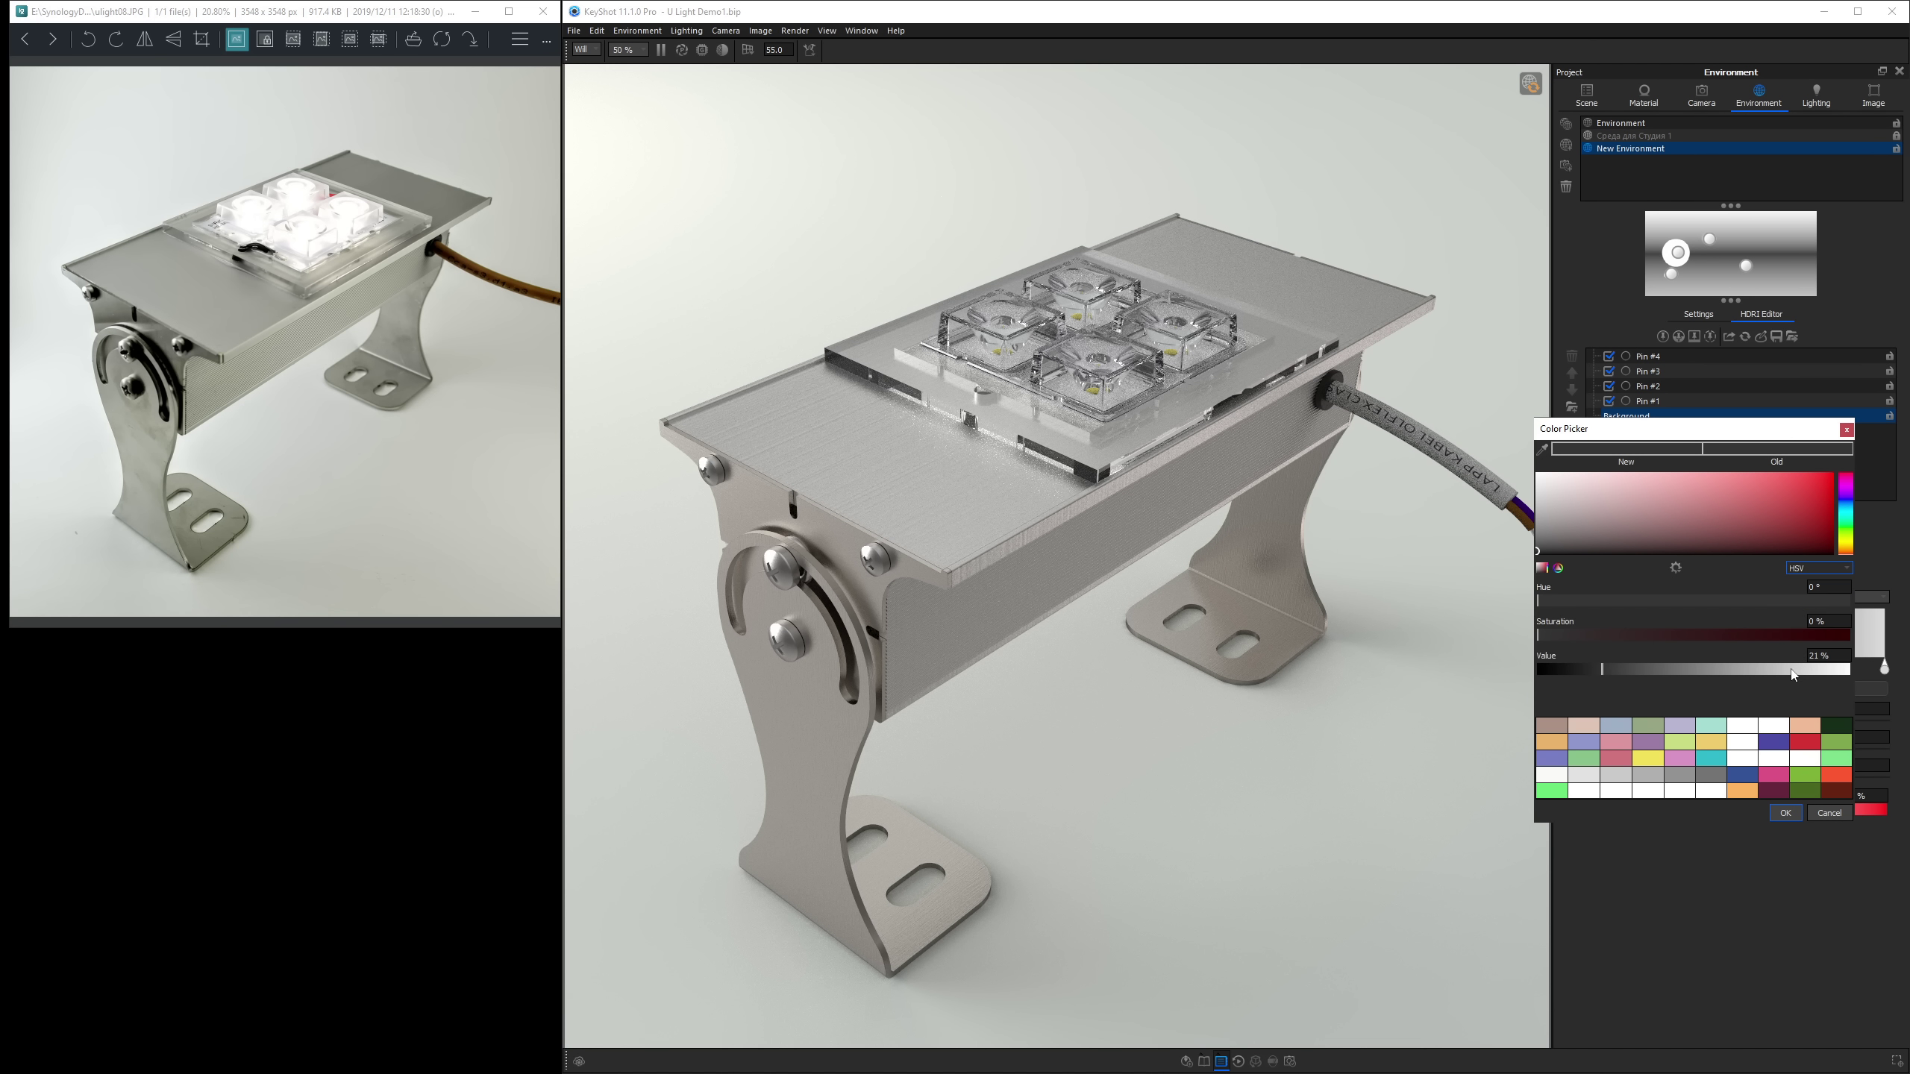
drag(1792, 674, 1550, 676)
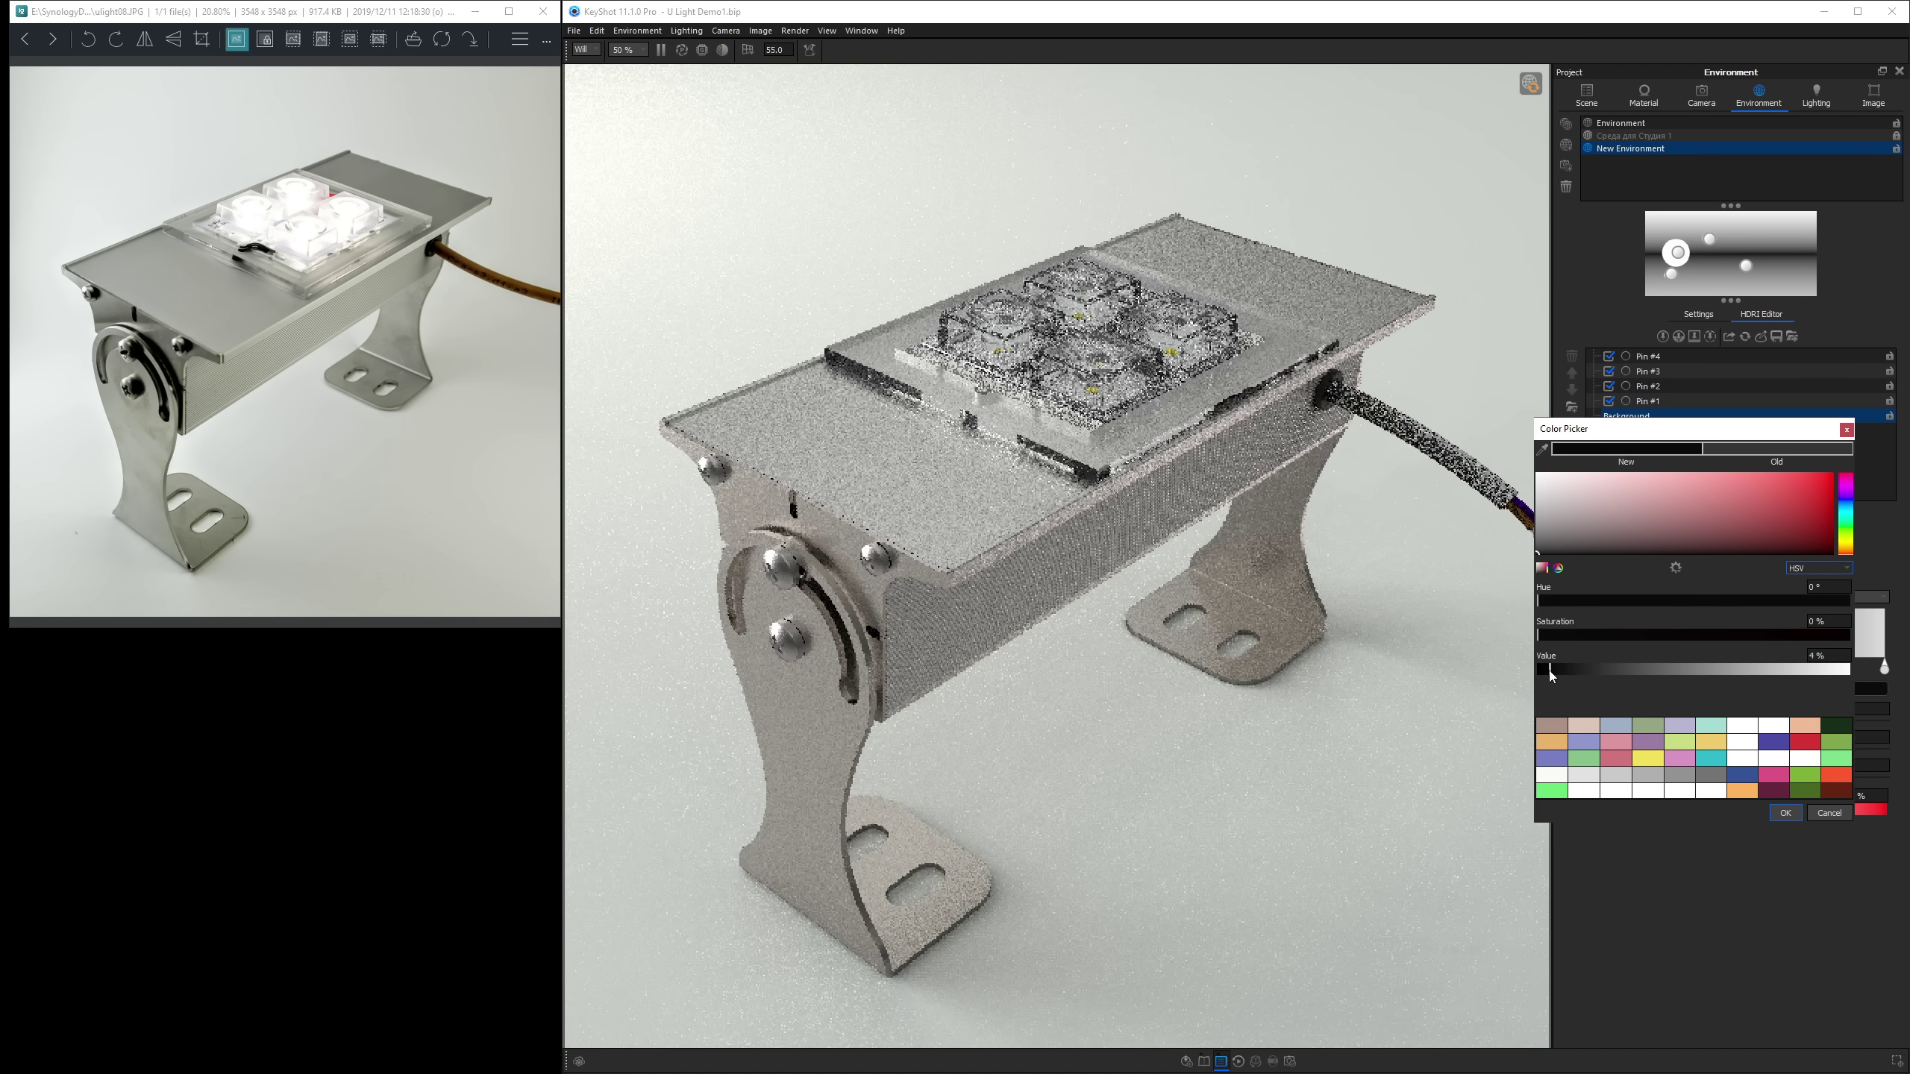
click(1786, 813)
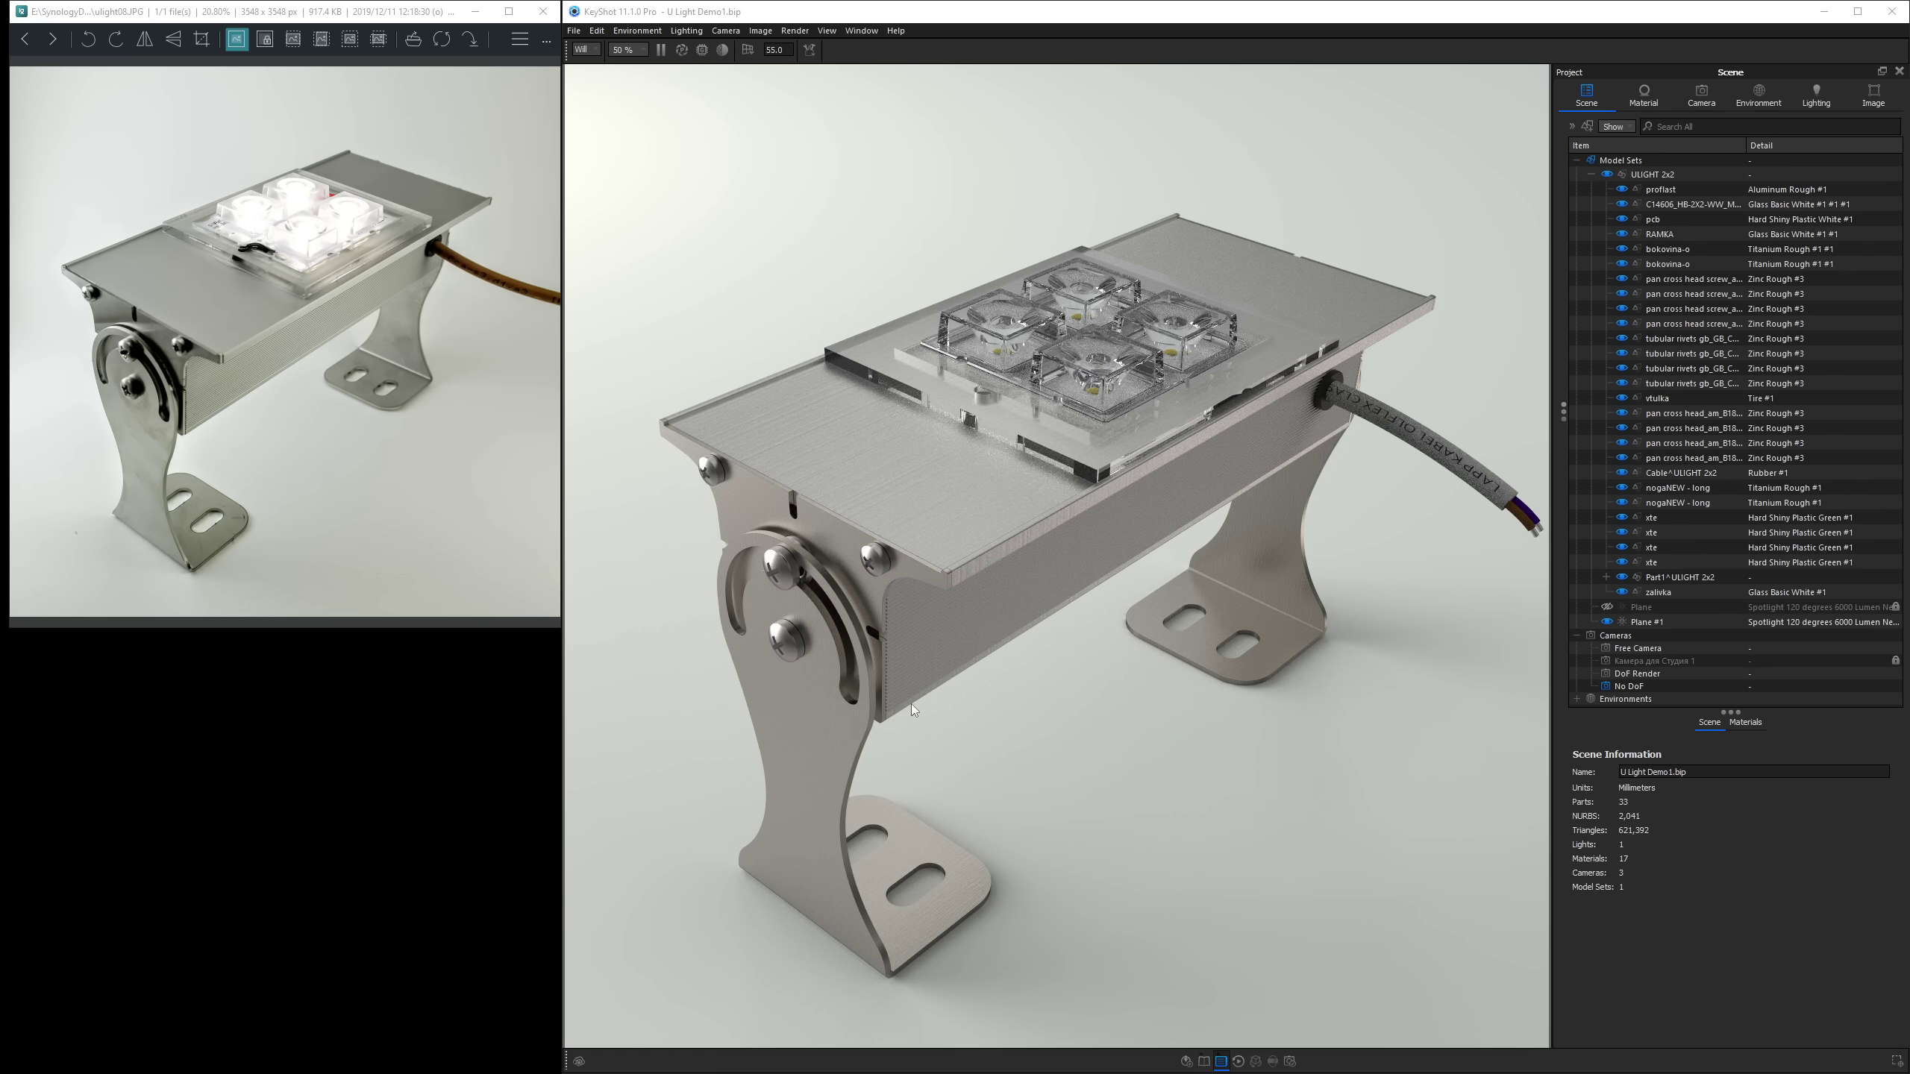
Open the front leg's Titanium Rough #1 material in the Material Graph and rearrange the Material, Metal and Brushed nodes.
double_click(809, 708)
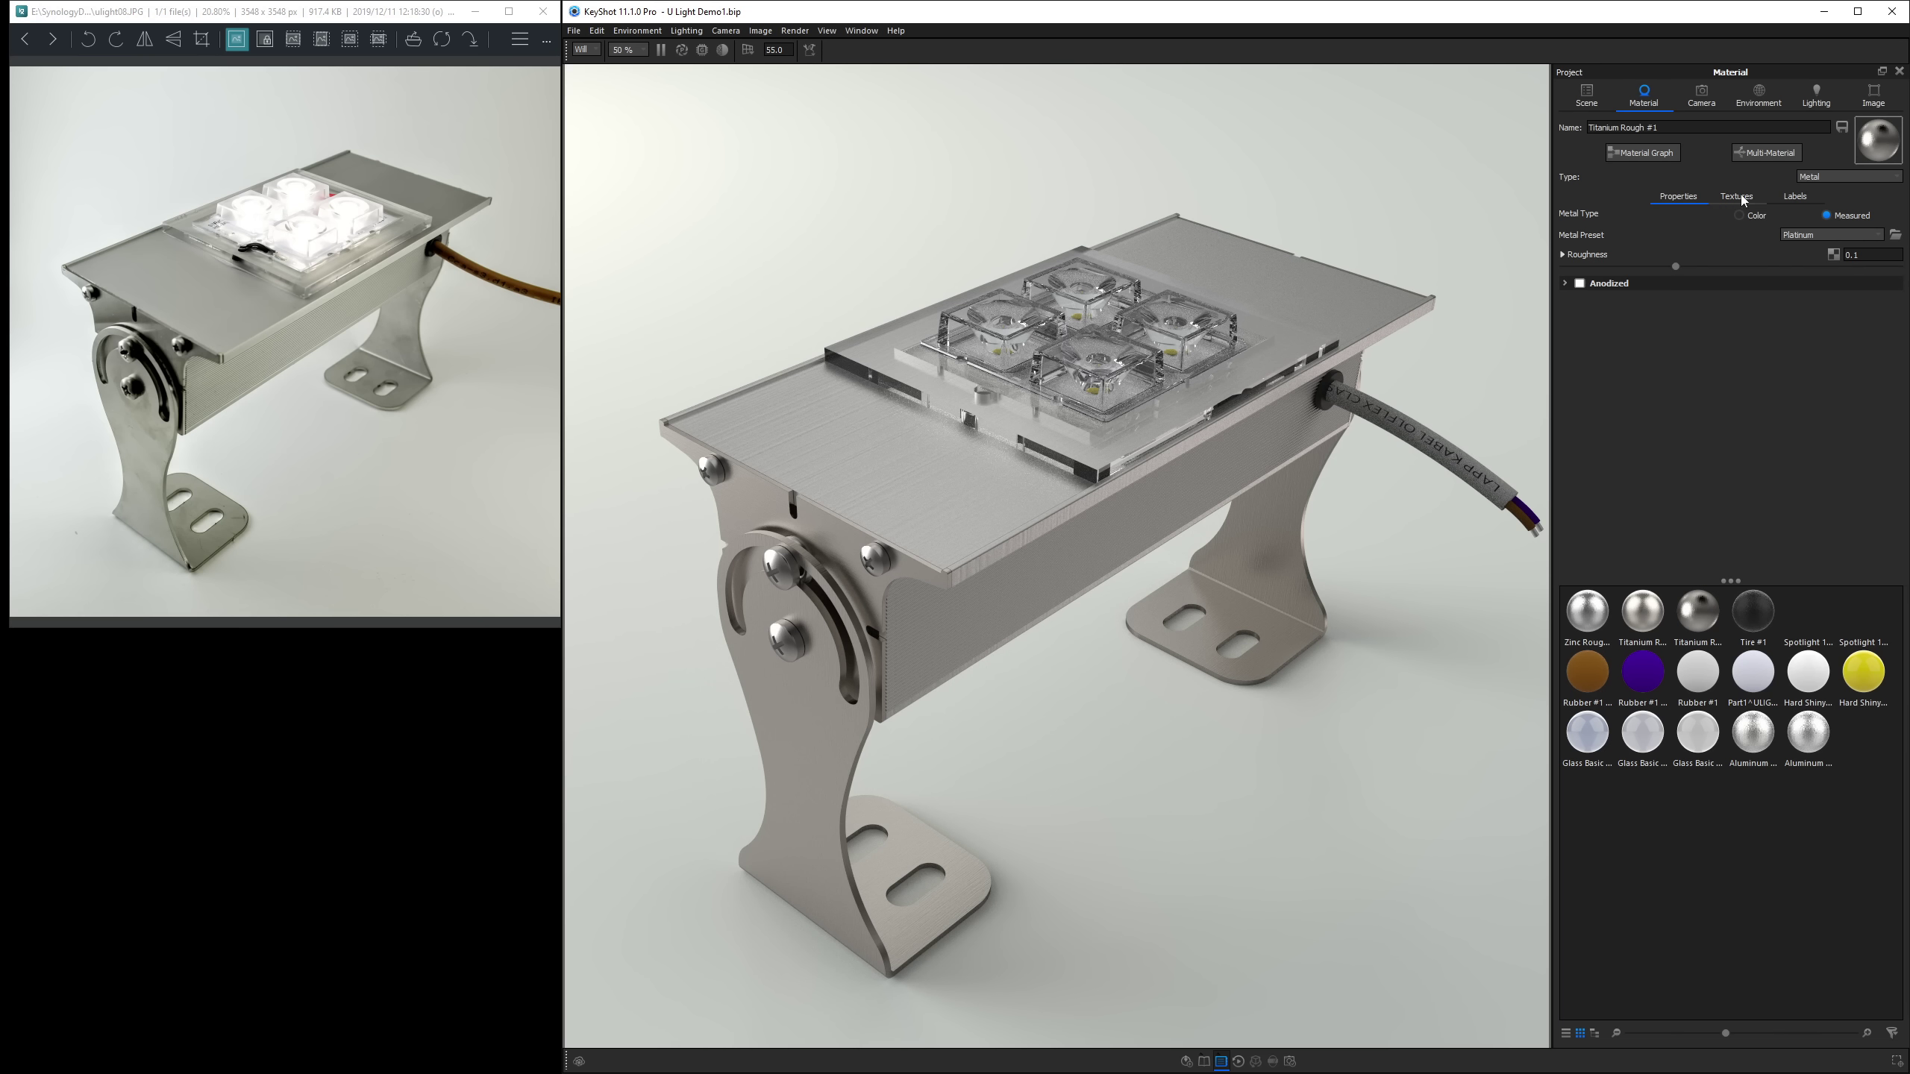
click(1715, 200)
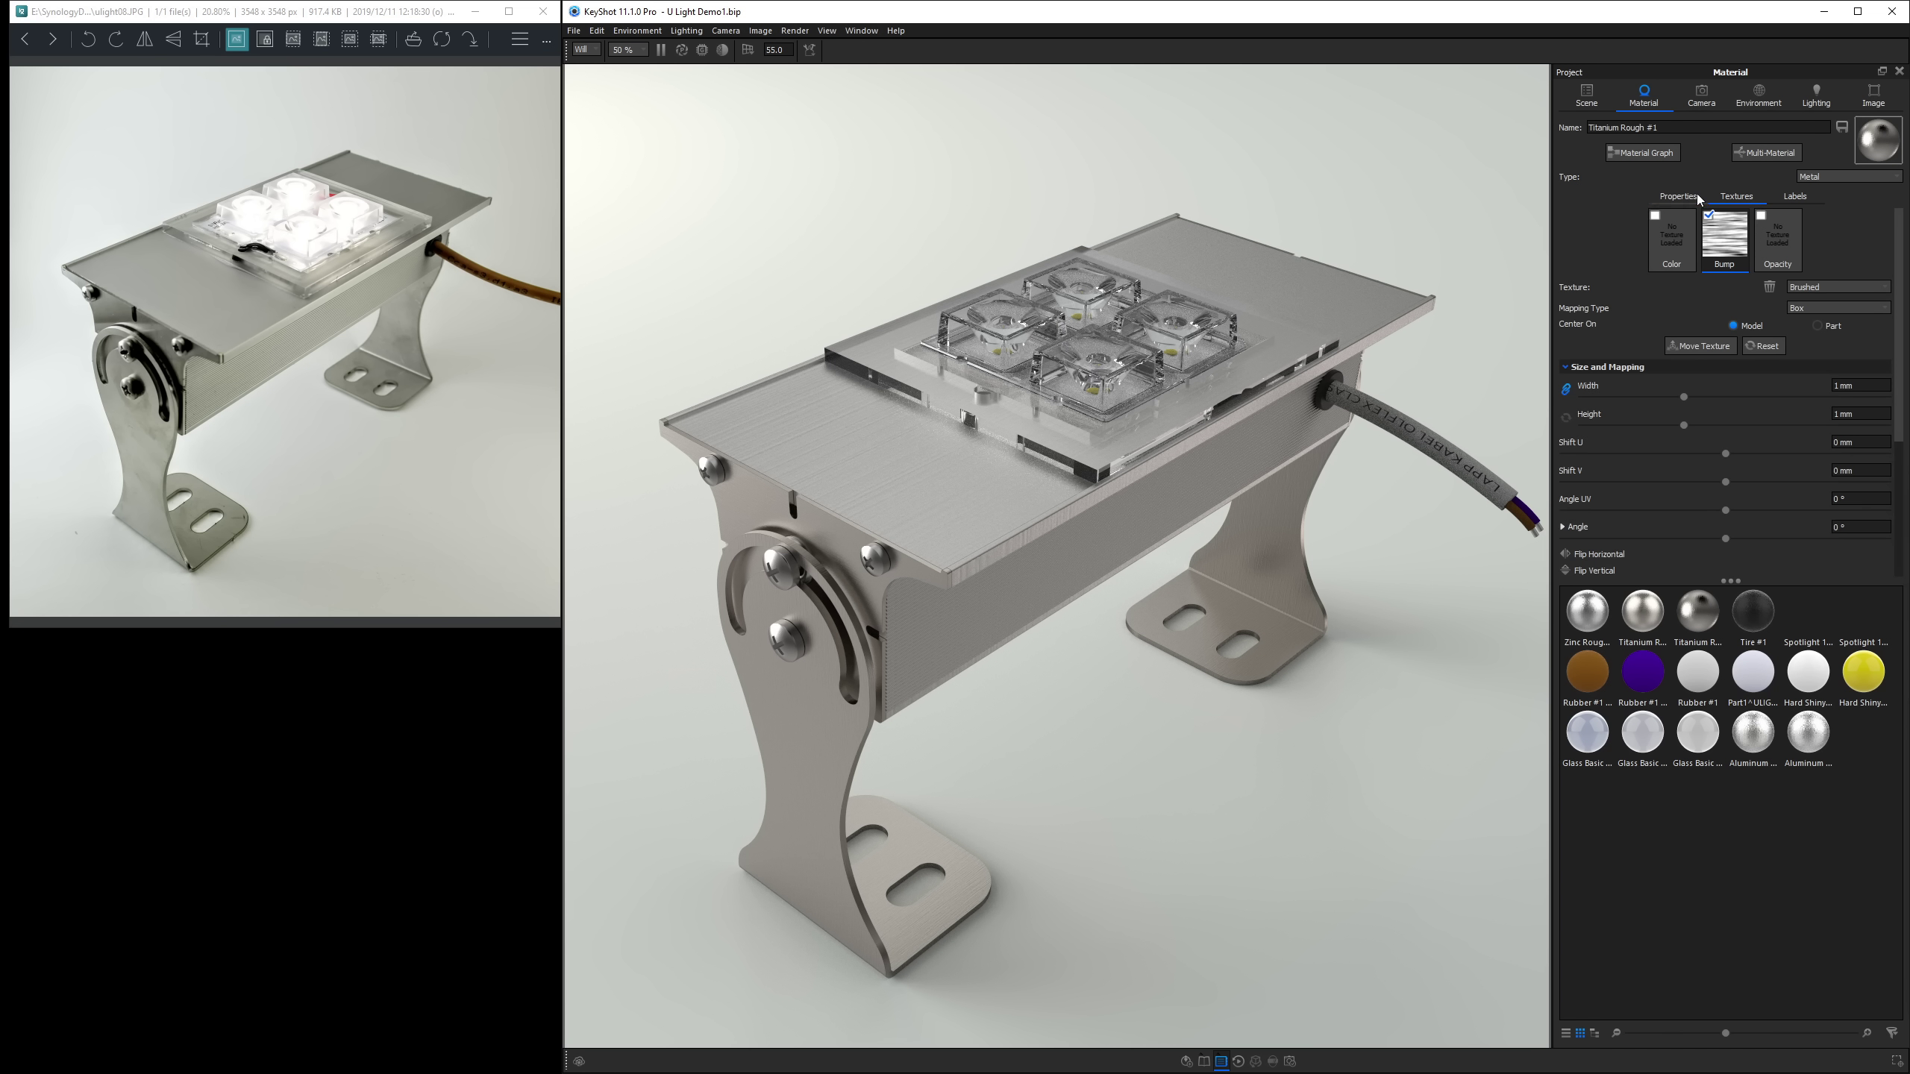
click(1643, 153)
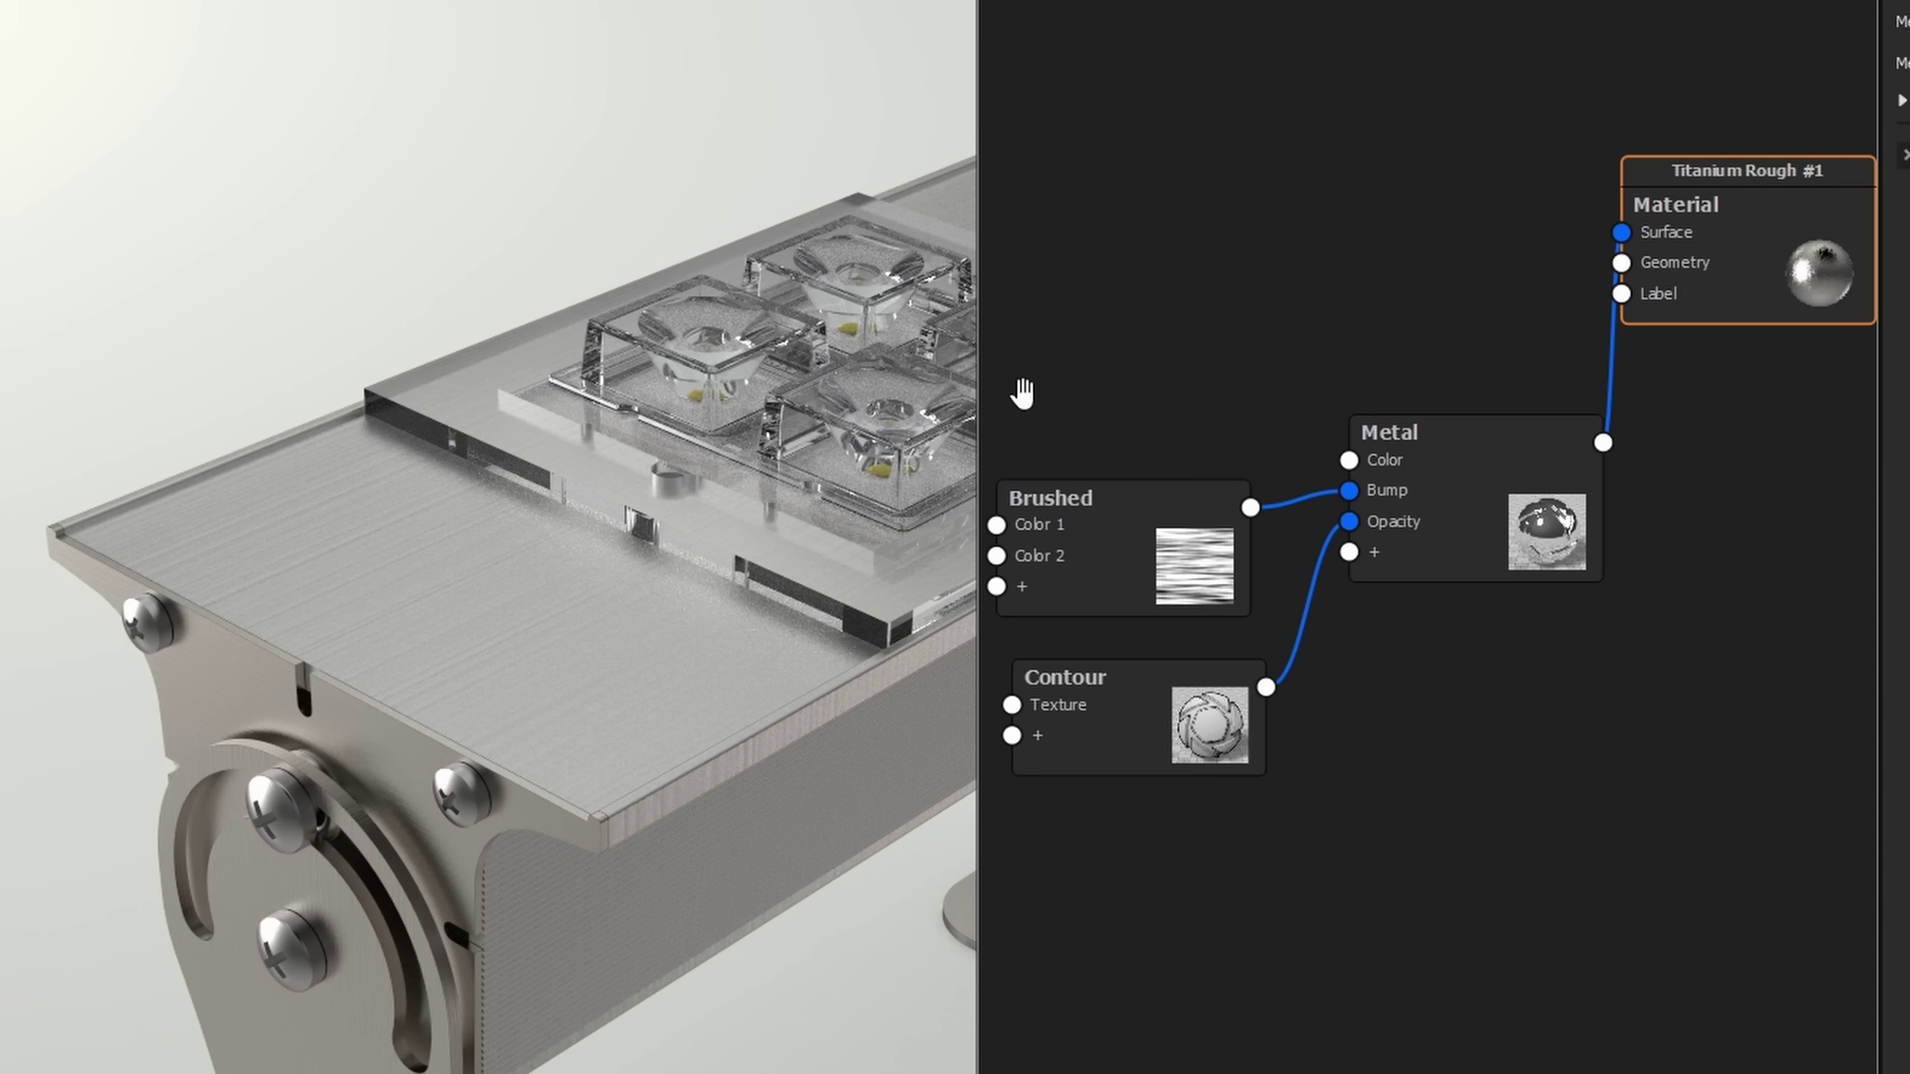
drag(973, 357, 919, 373)
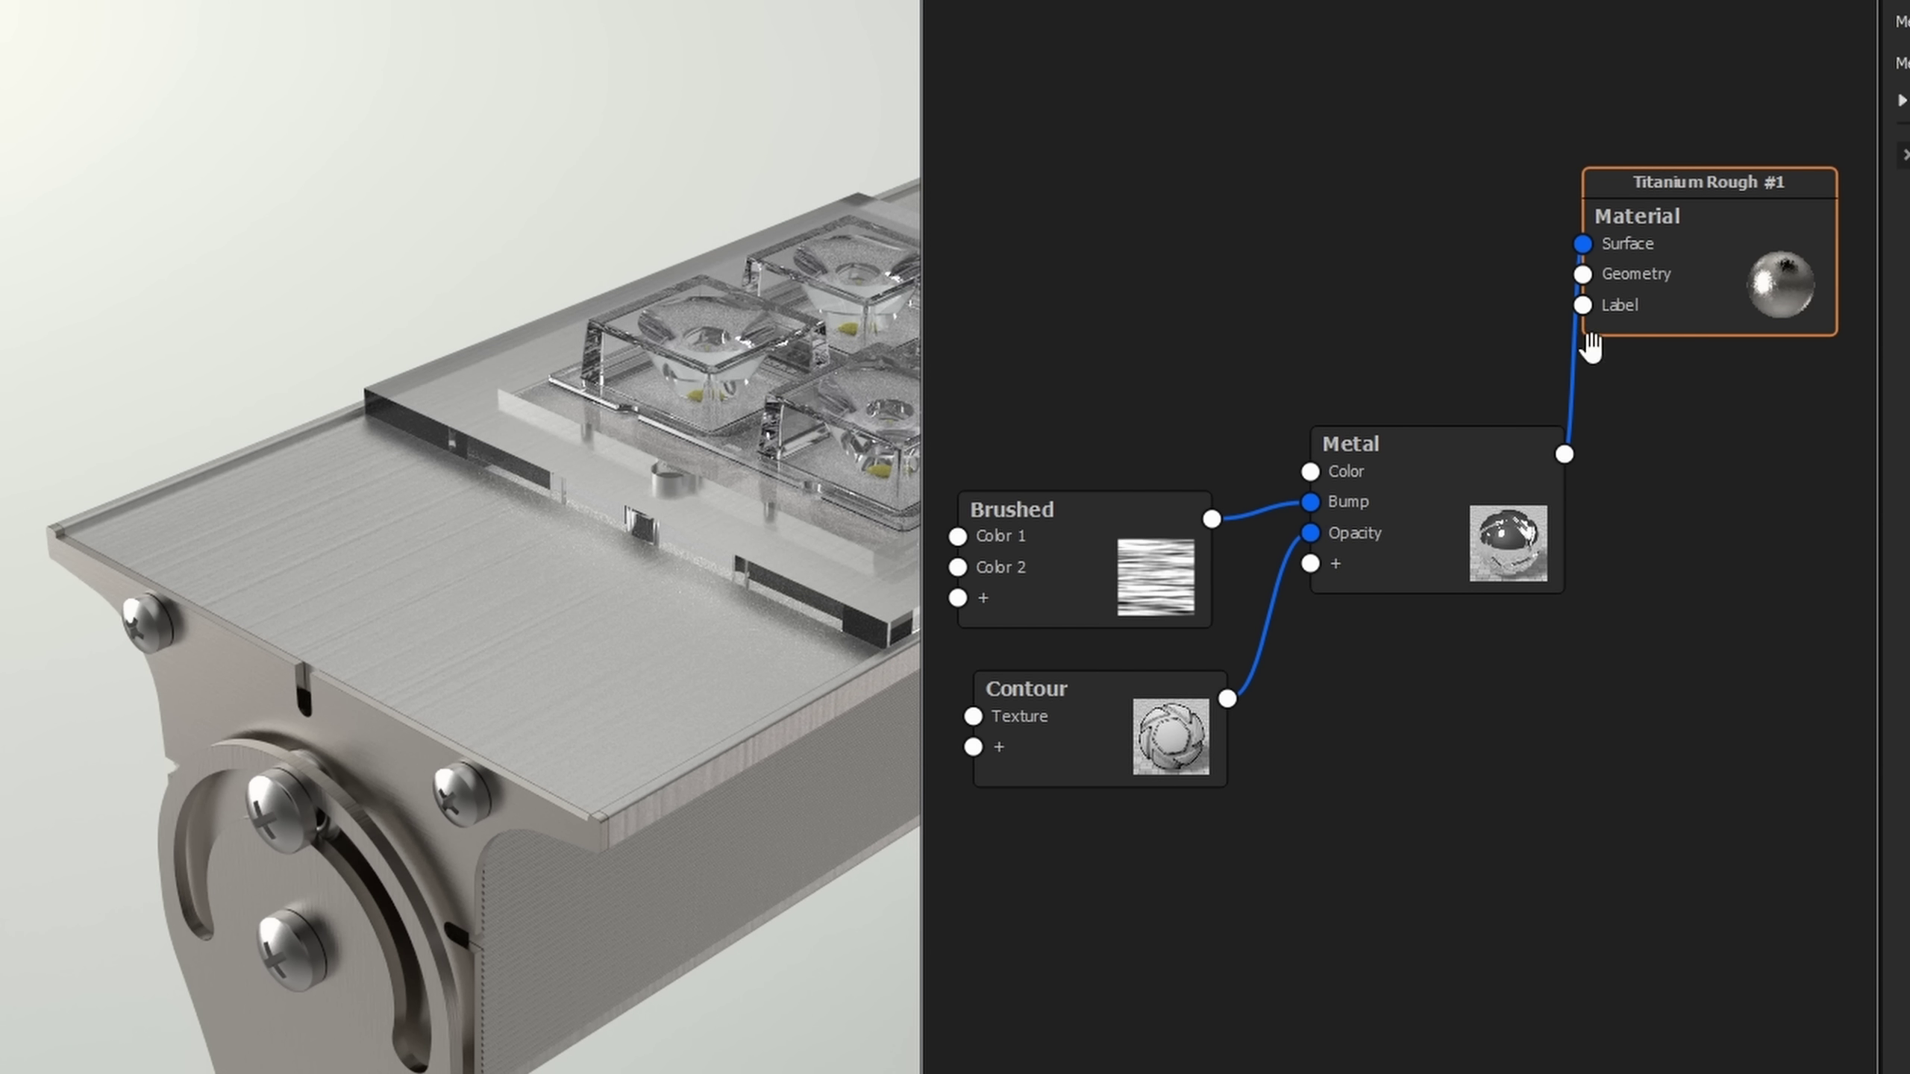
drag(1687, 253, 1713, 132)
mouse_move(1408, 543)
mouse_down()
mouse_move(1441, 530)
mouse_move(1470, 452)
mouse_up()
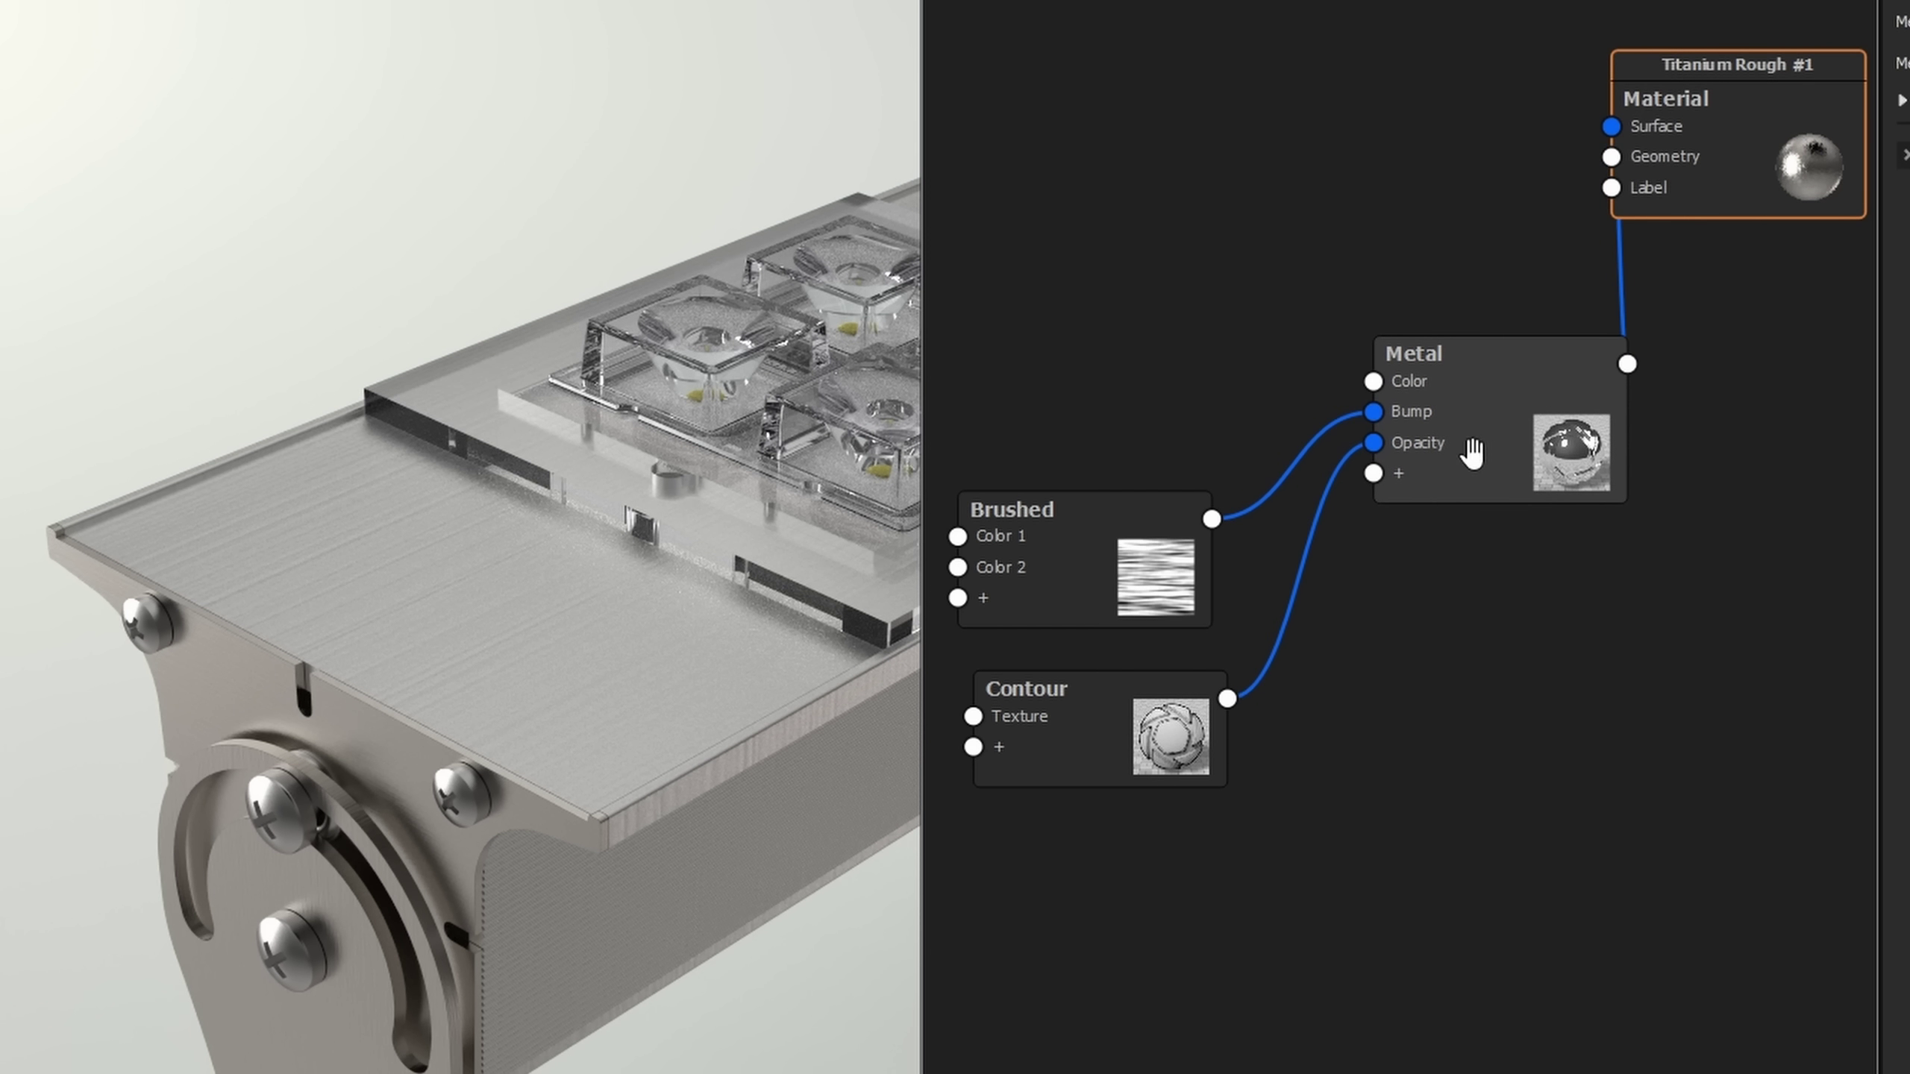
drag(1098, 583, 1162, 453)
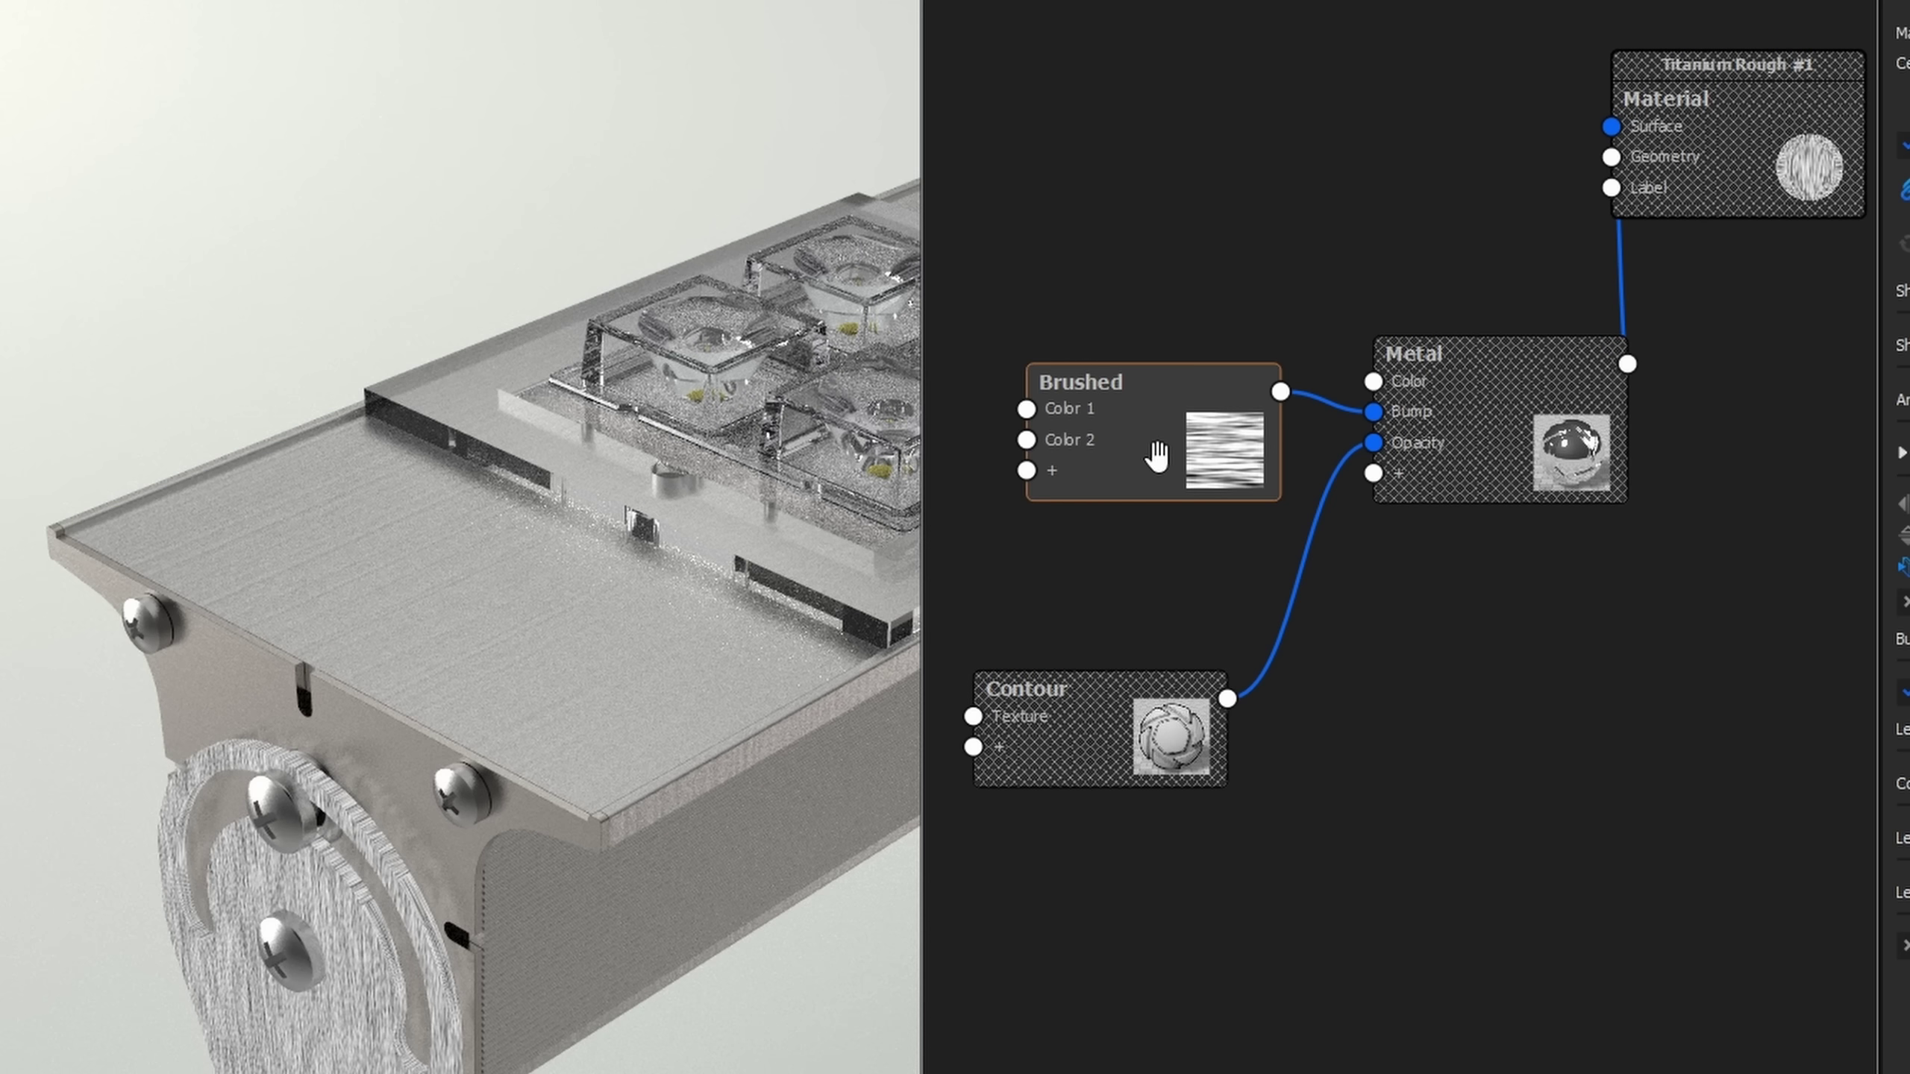
Preview the Contour opacity node on the front leg and examine the leg's edges up close.
click(1131, 731)
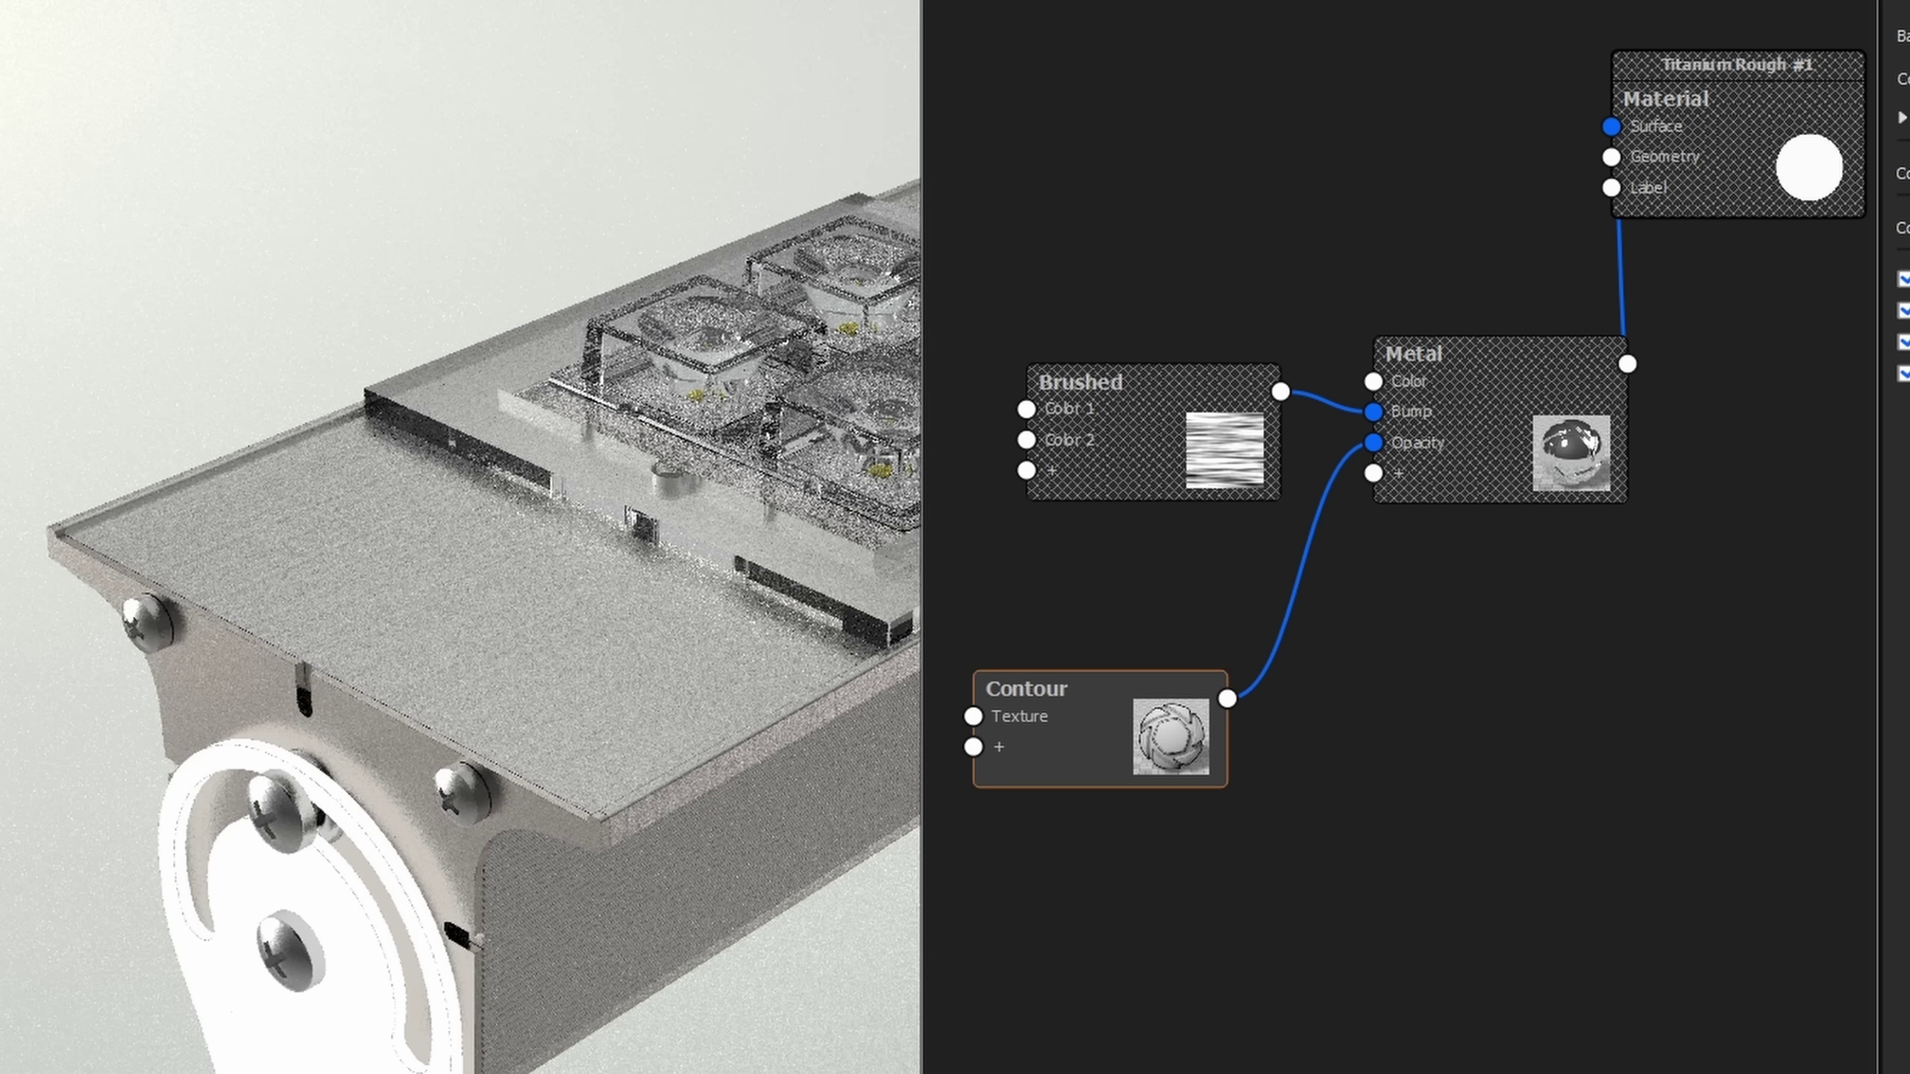
scroll(610, 886, up, 5)
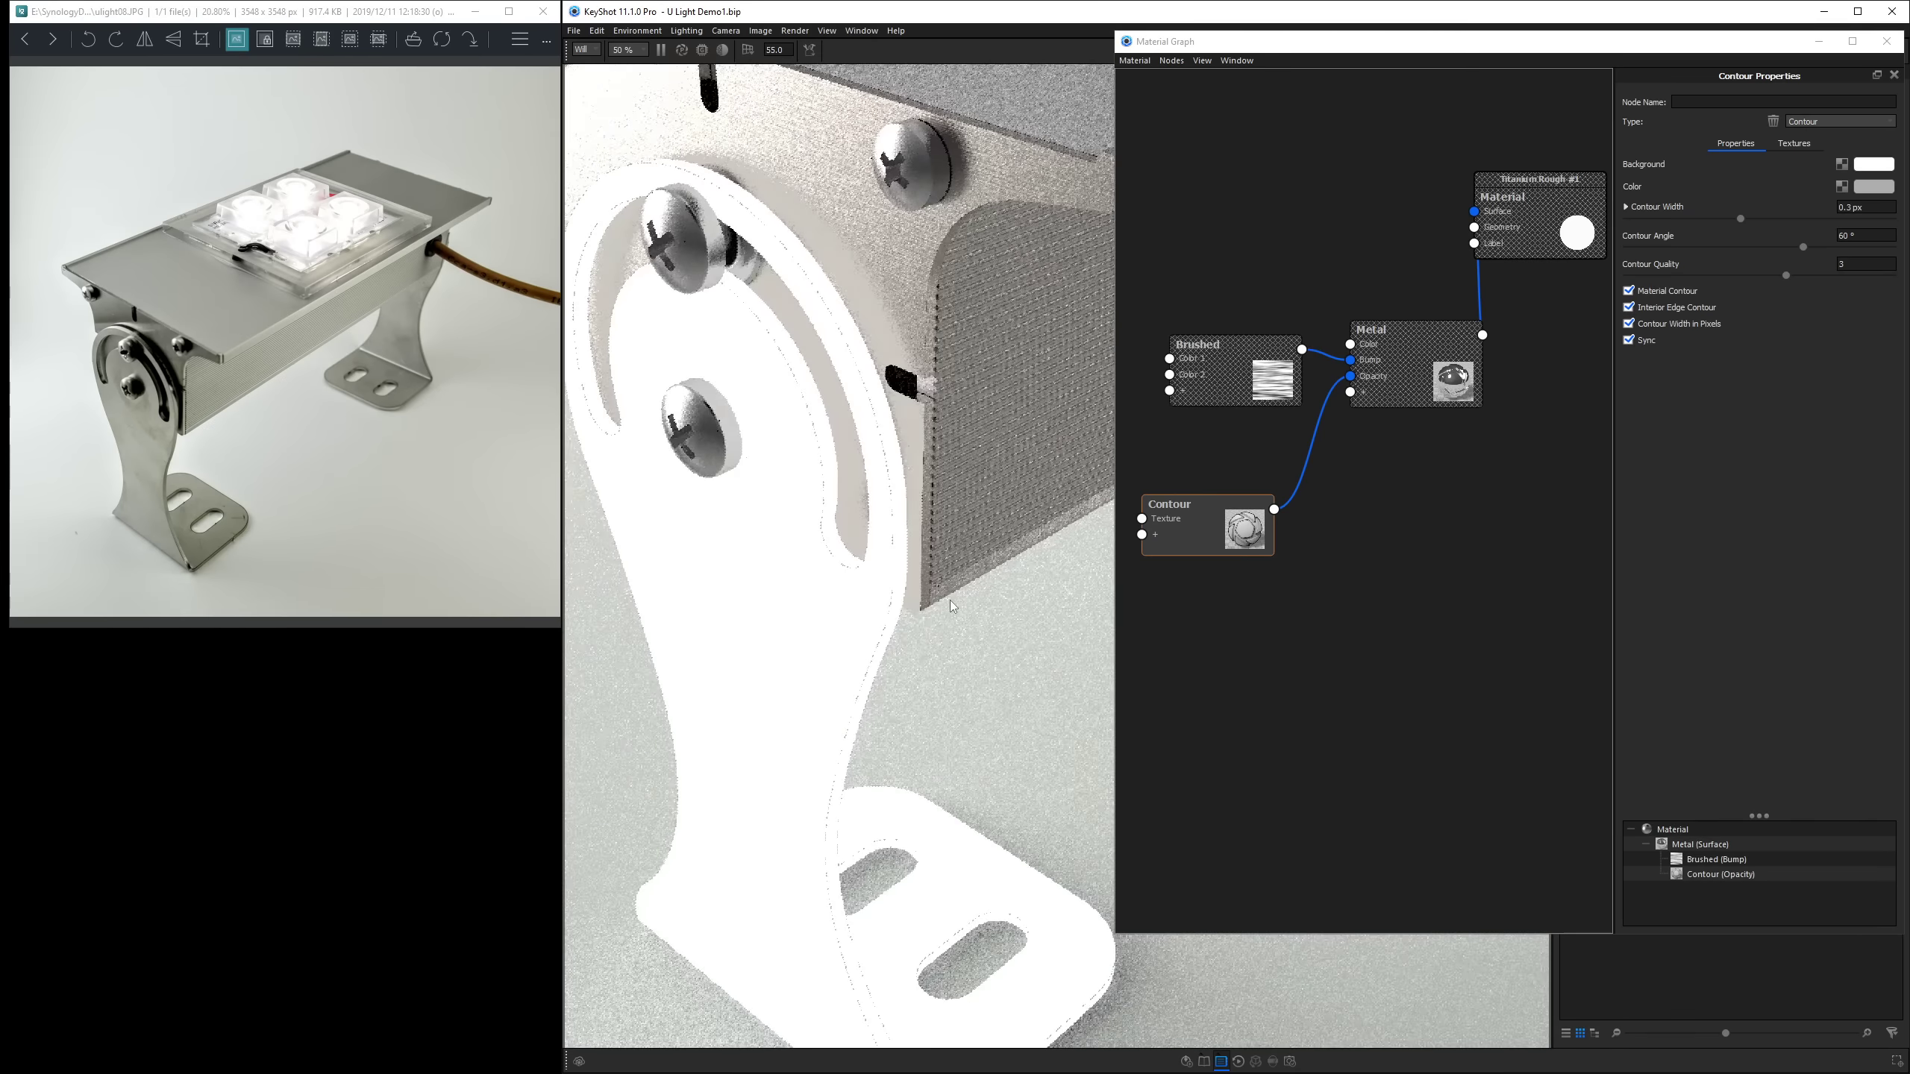
scroll(951, 606, up, 5)
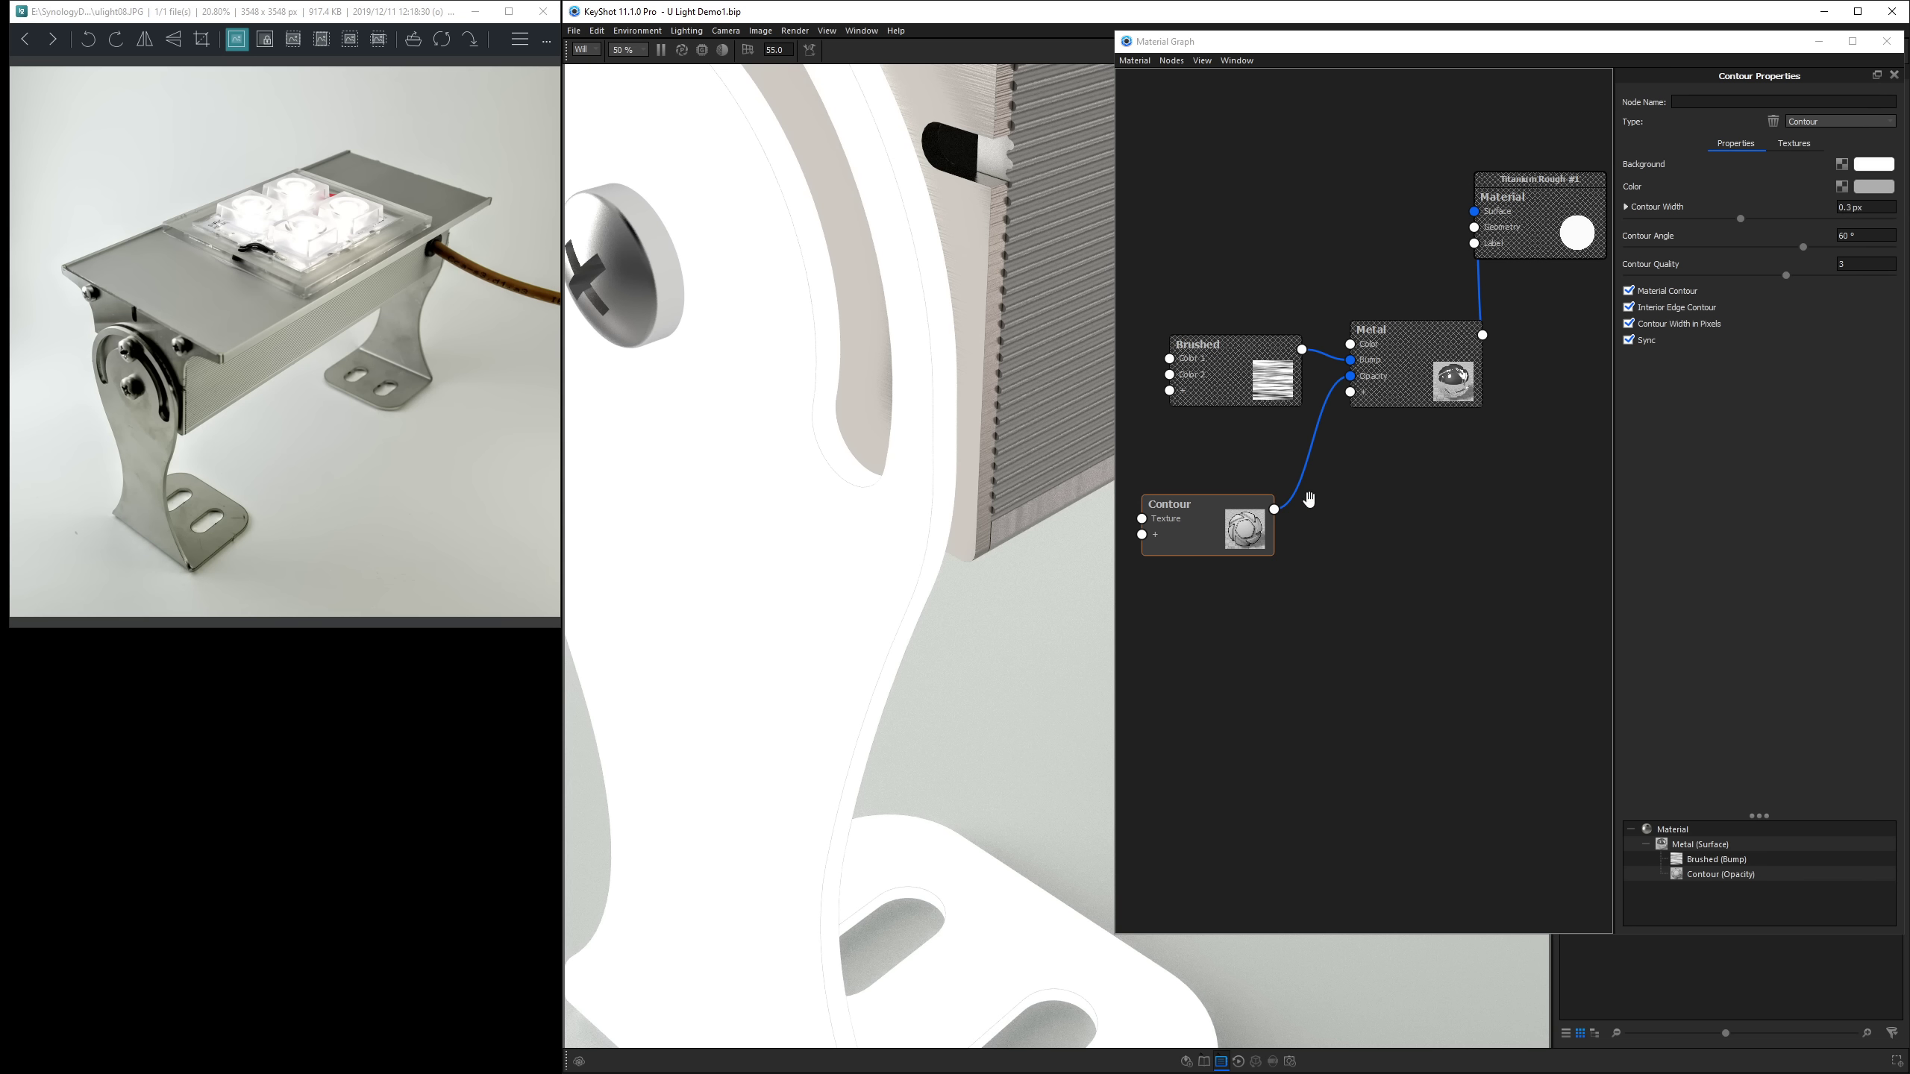
click(1207, 530)
scroll(1042, 534, up, 5)
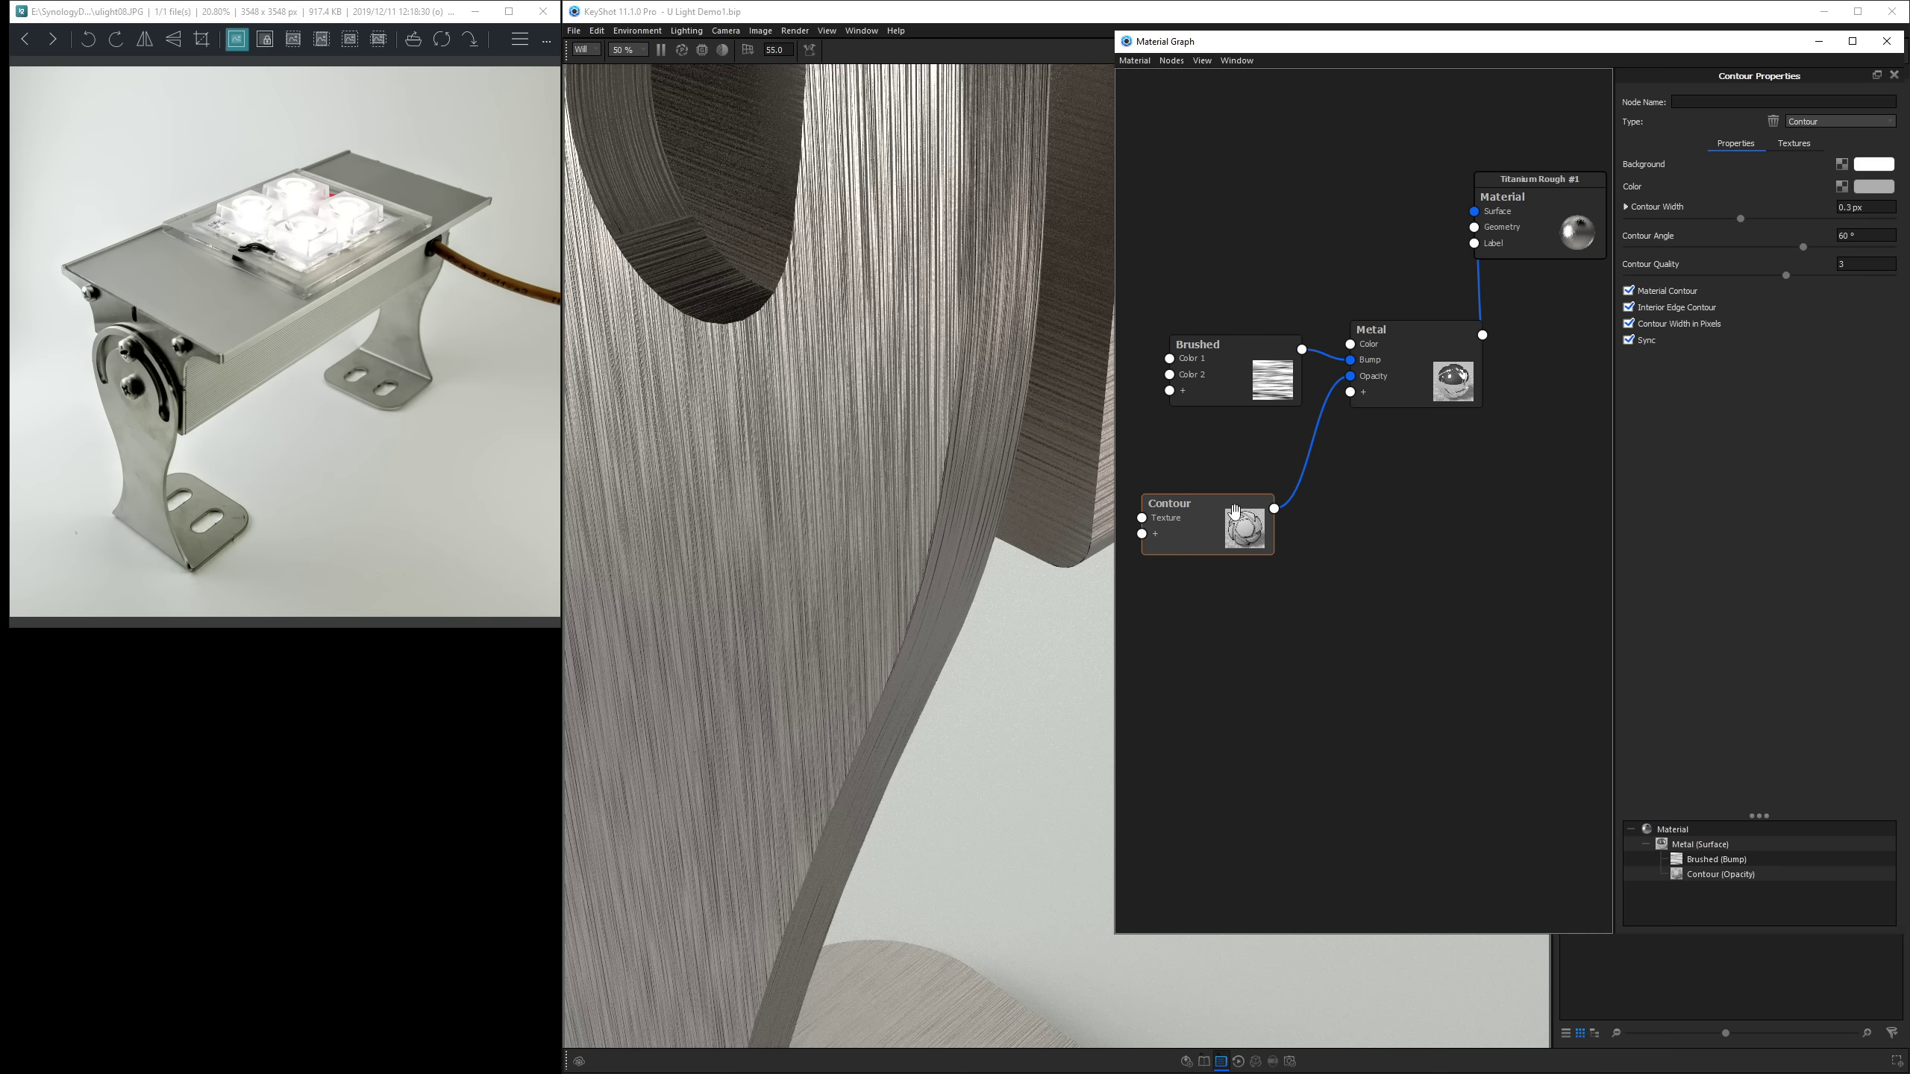
Remove the Contour node from the leg material and disable the Brushed node's connection to the Metal bump input.
drag(1196, 517, 1222, 526)
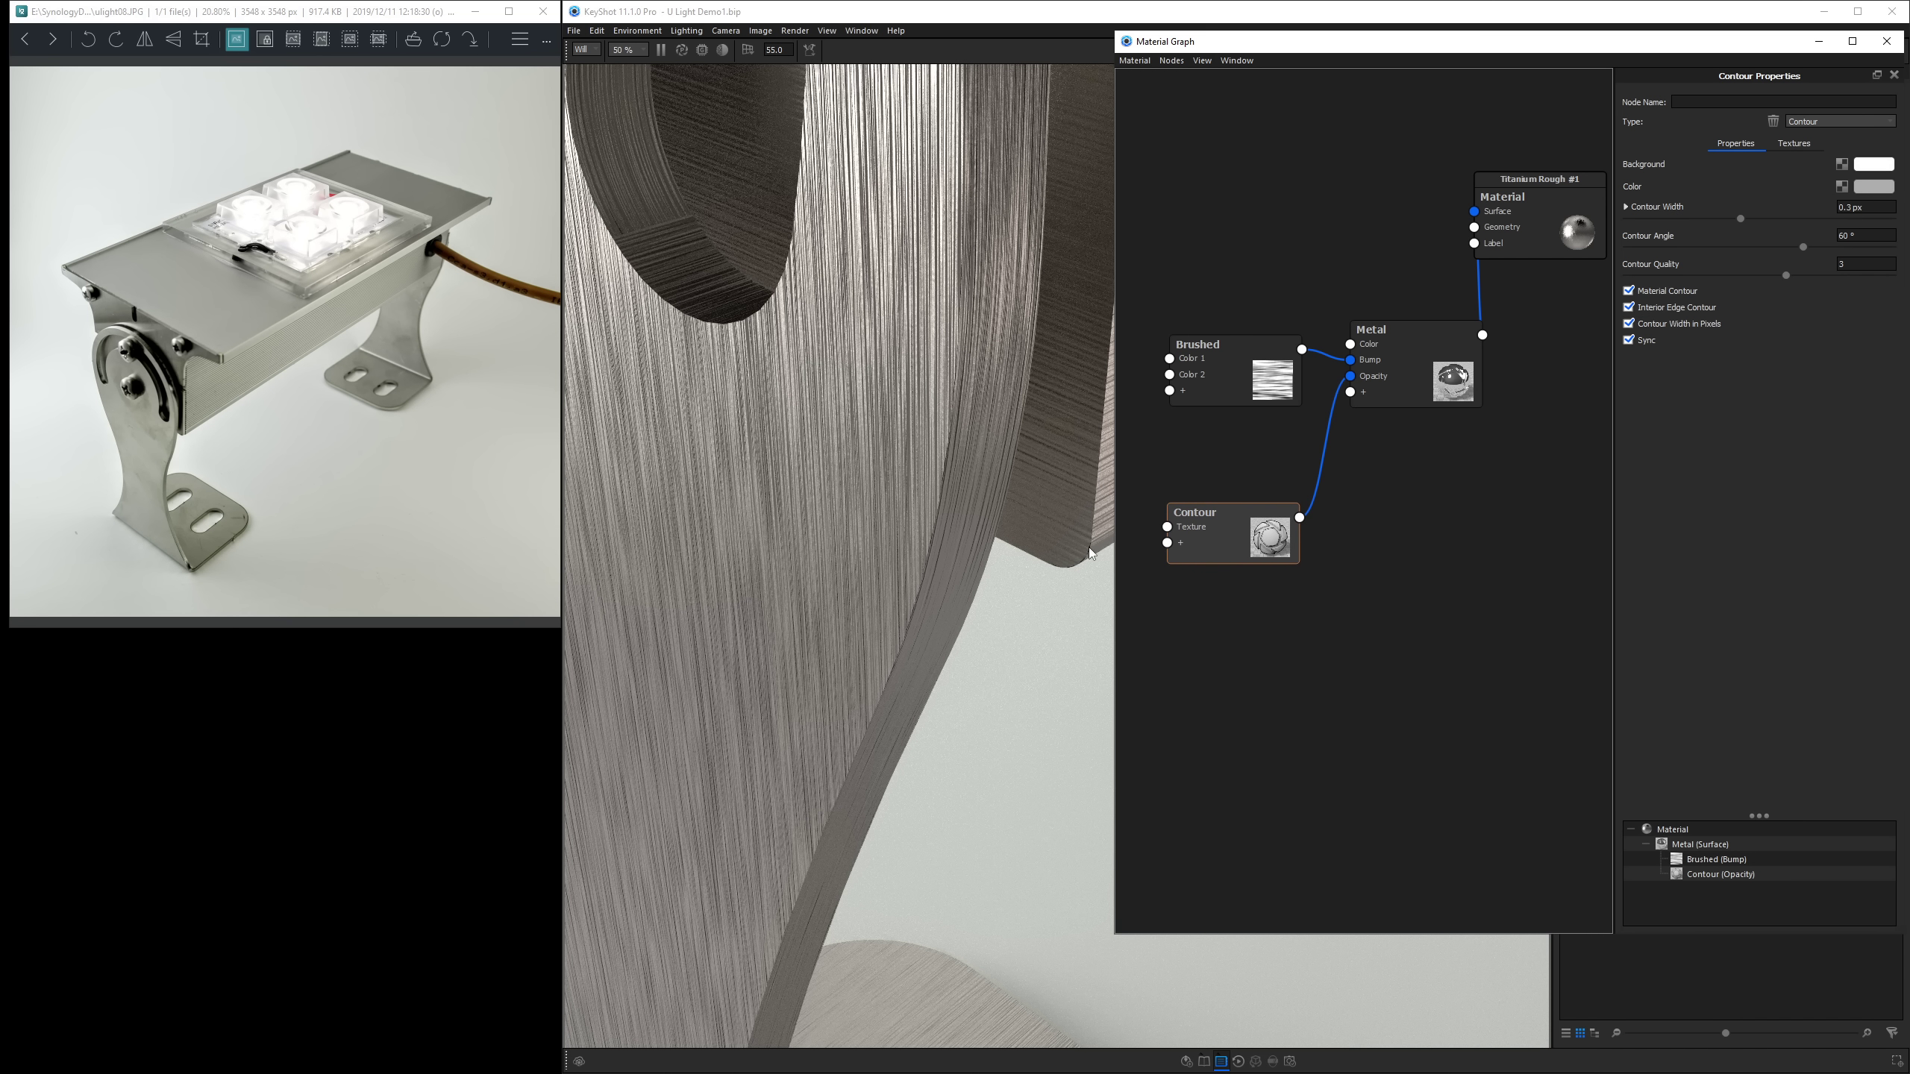
right_click(1209, 533)
click(1241, 538)
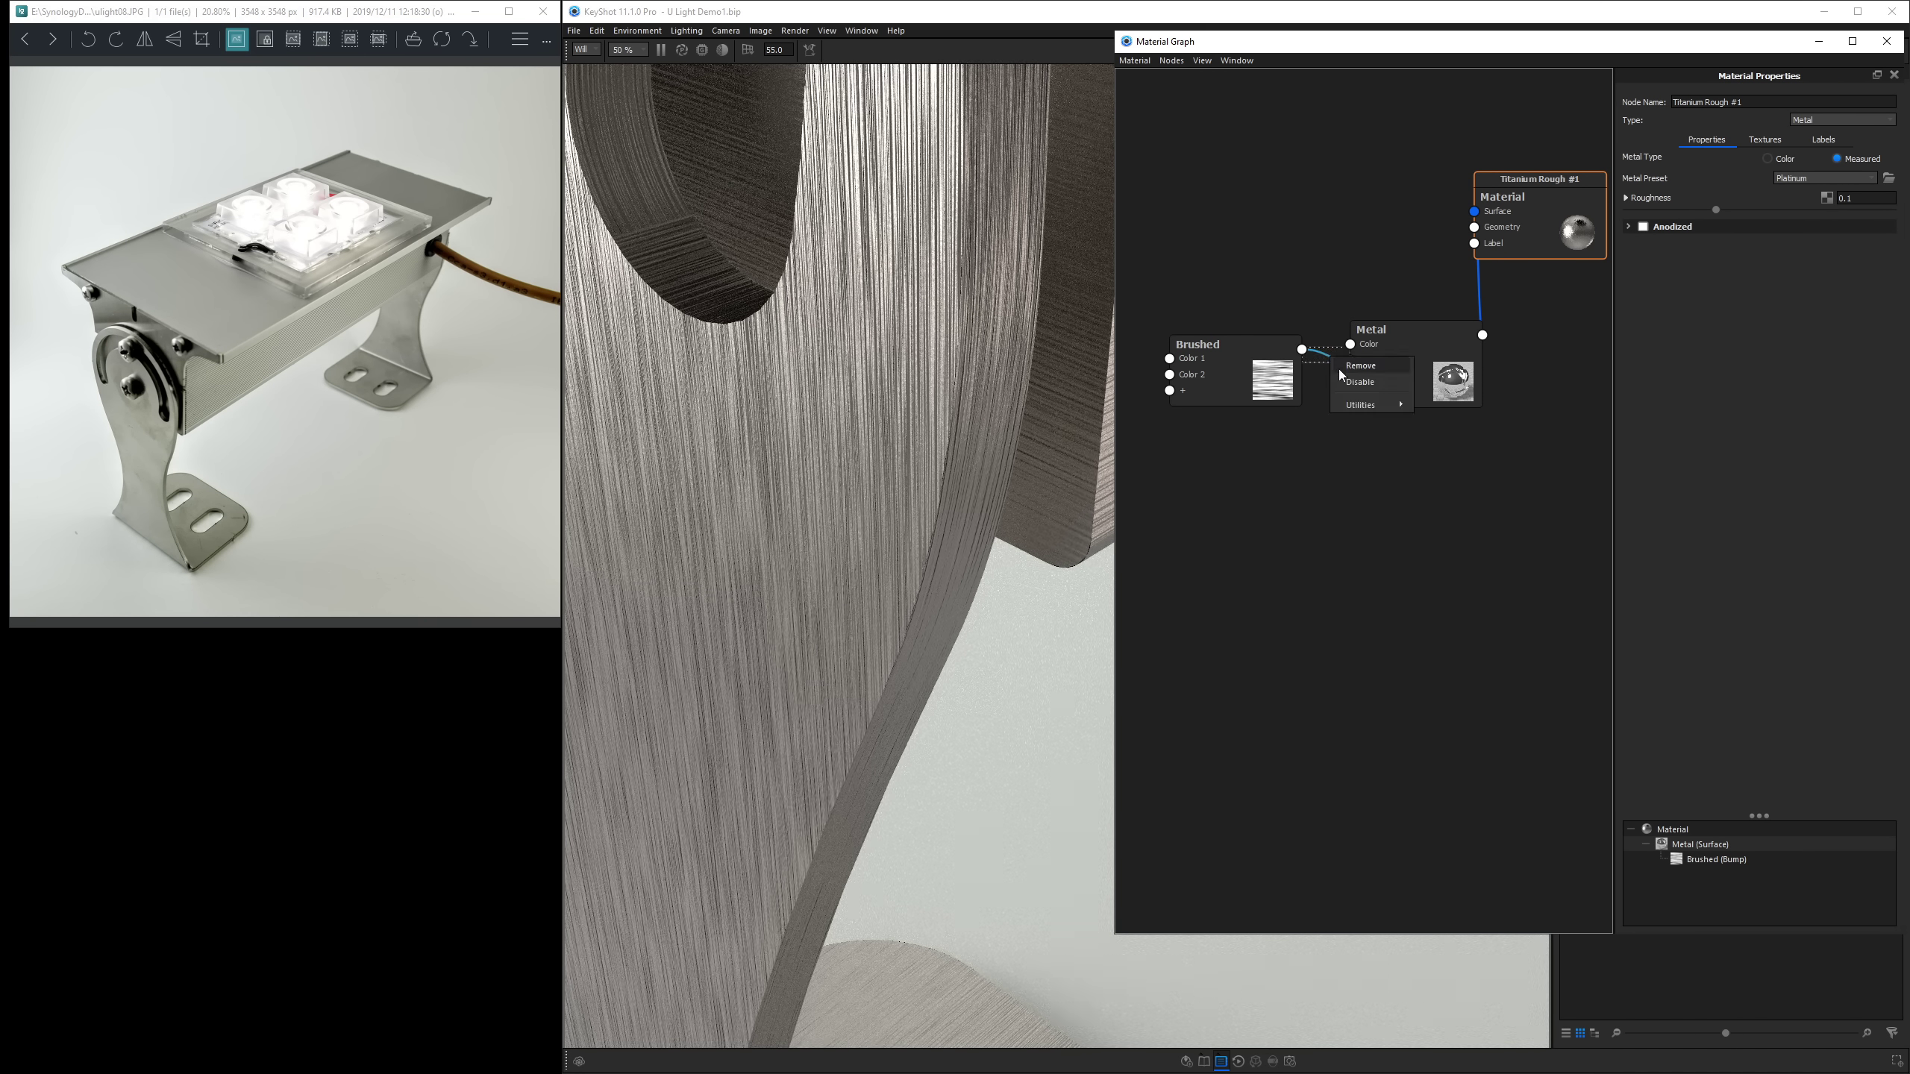
click(1329, 355)
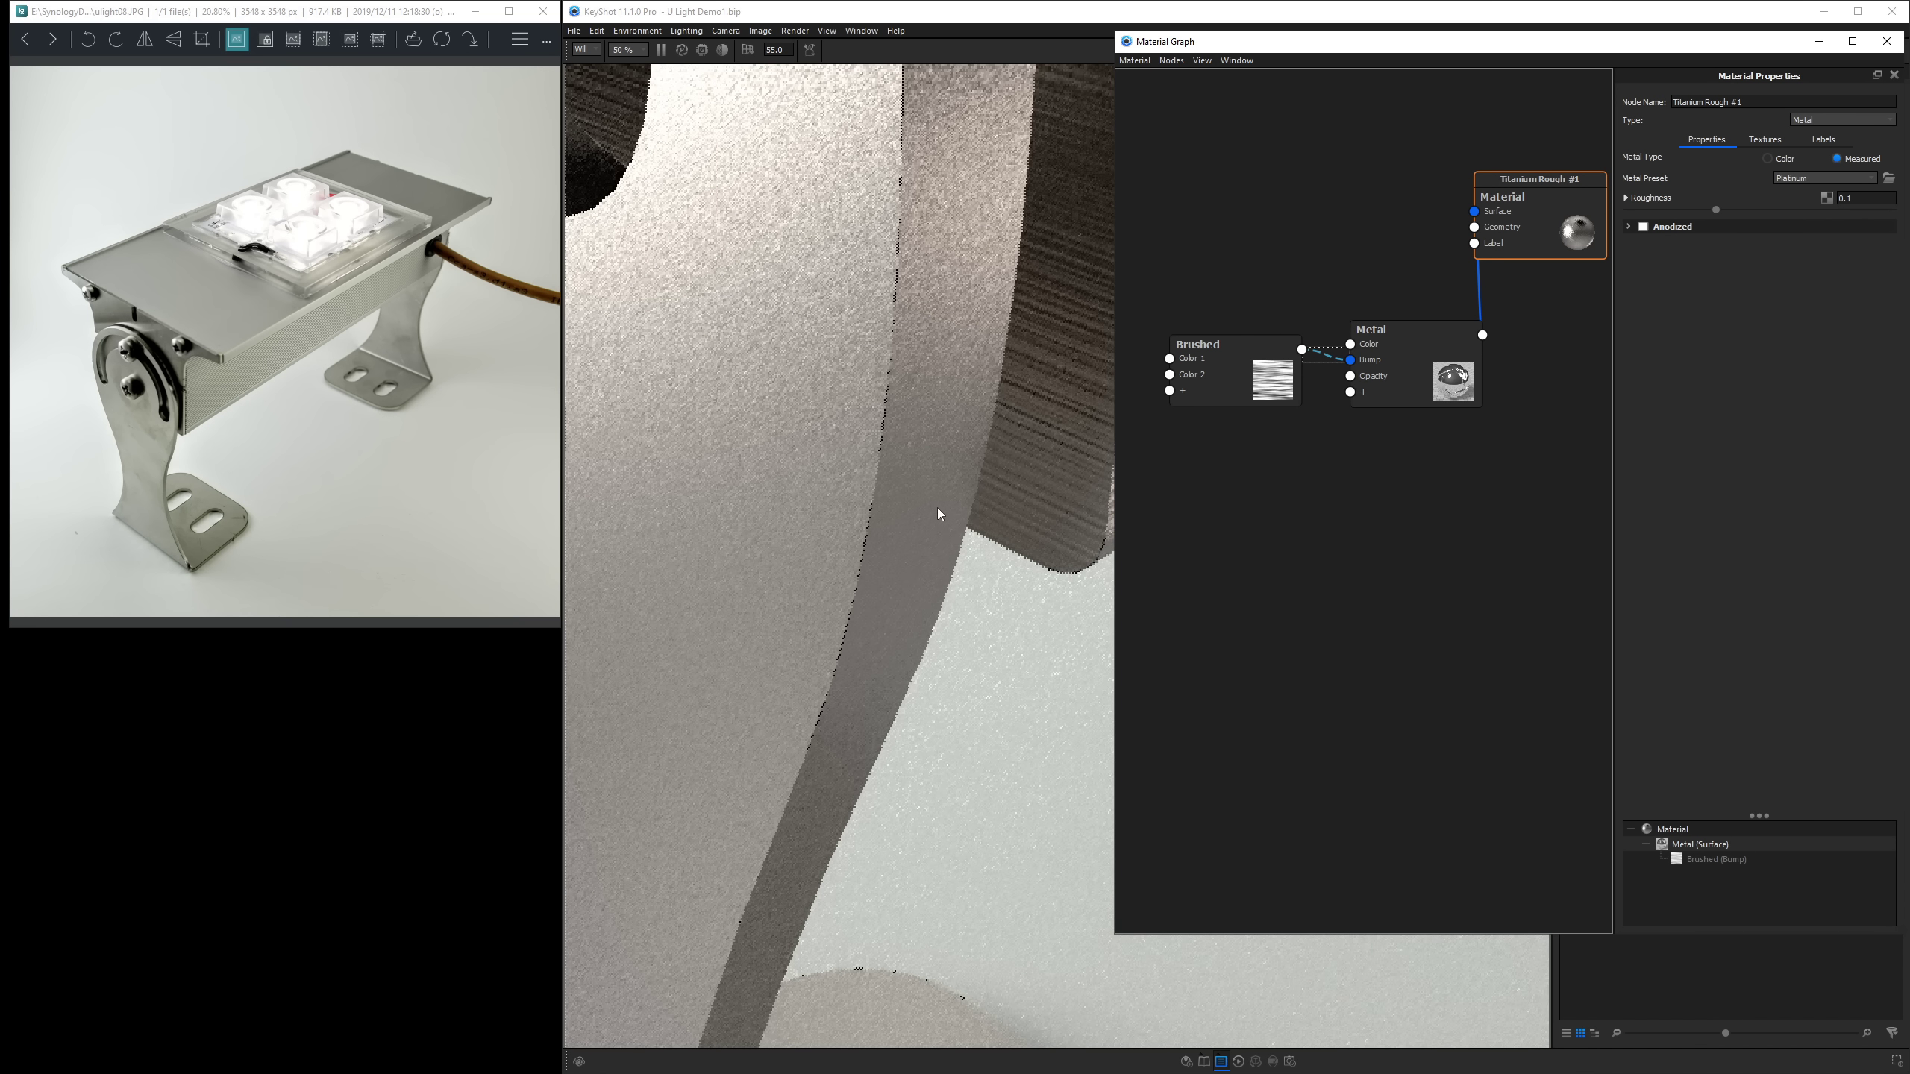
scroll(846, 494, up, 3)
scroll(770, 493, up, 4)
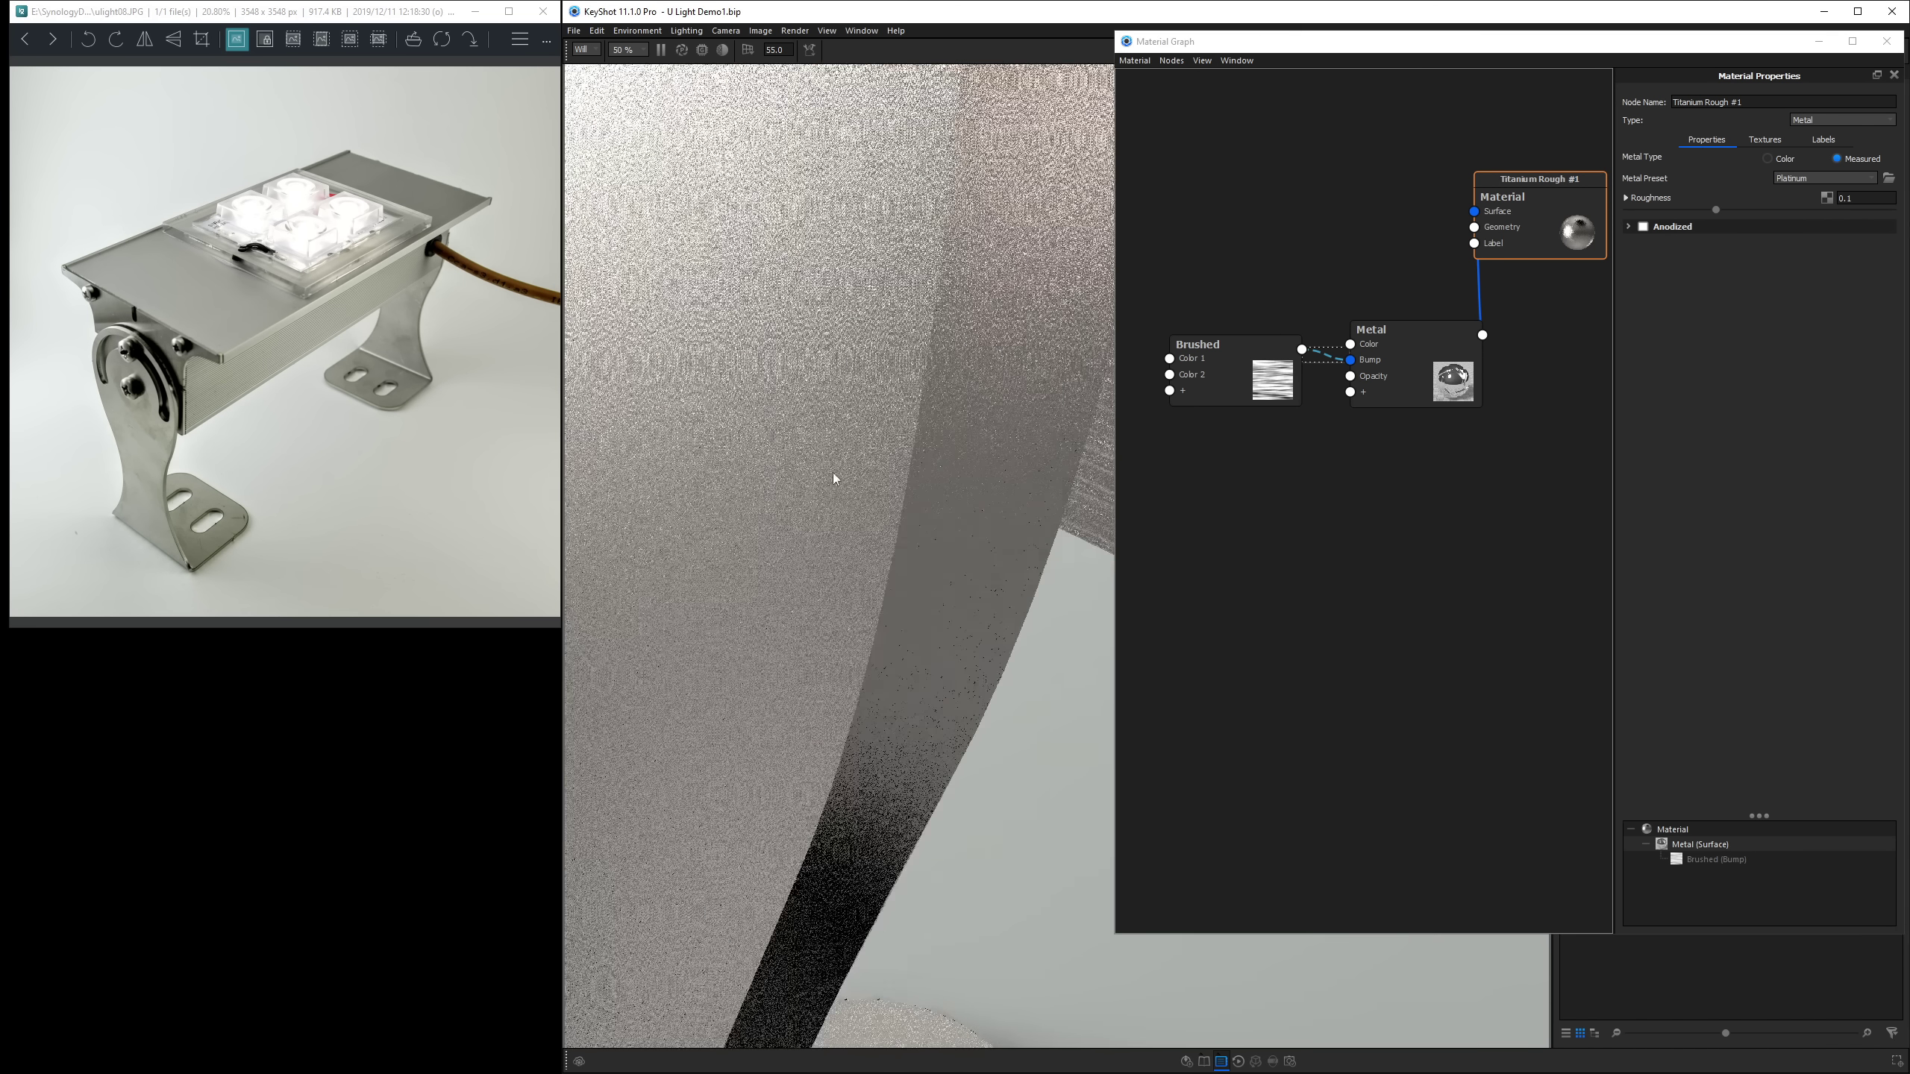
Keep the Platinum preset on the leg's Metal node, set its roughness to 0, and close the Material Graph.
scroll(892, 488, down, 5)
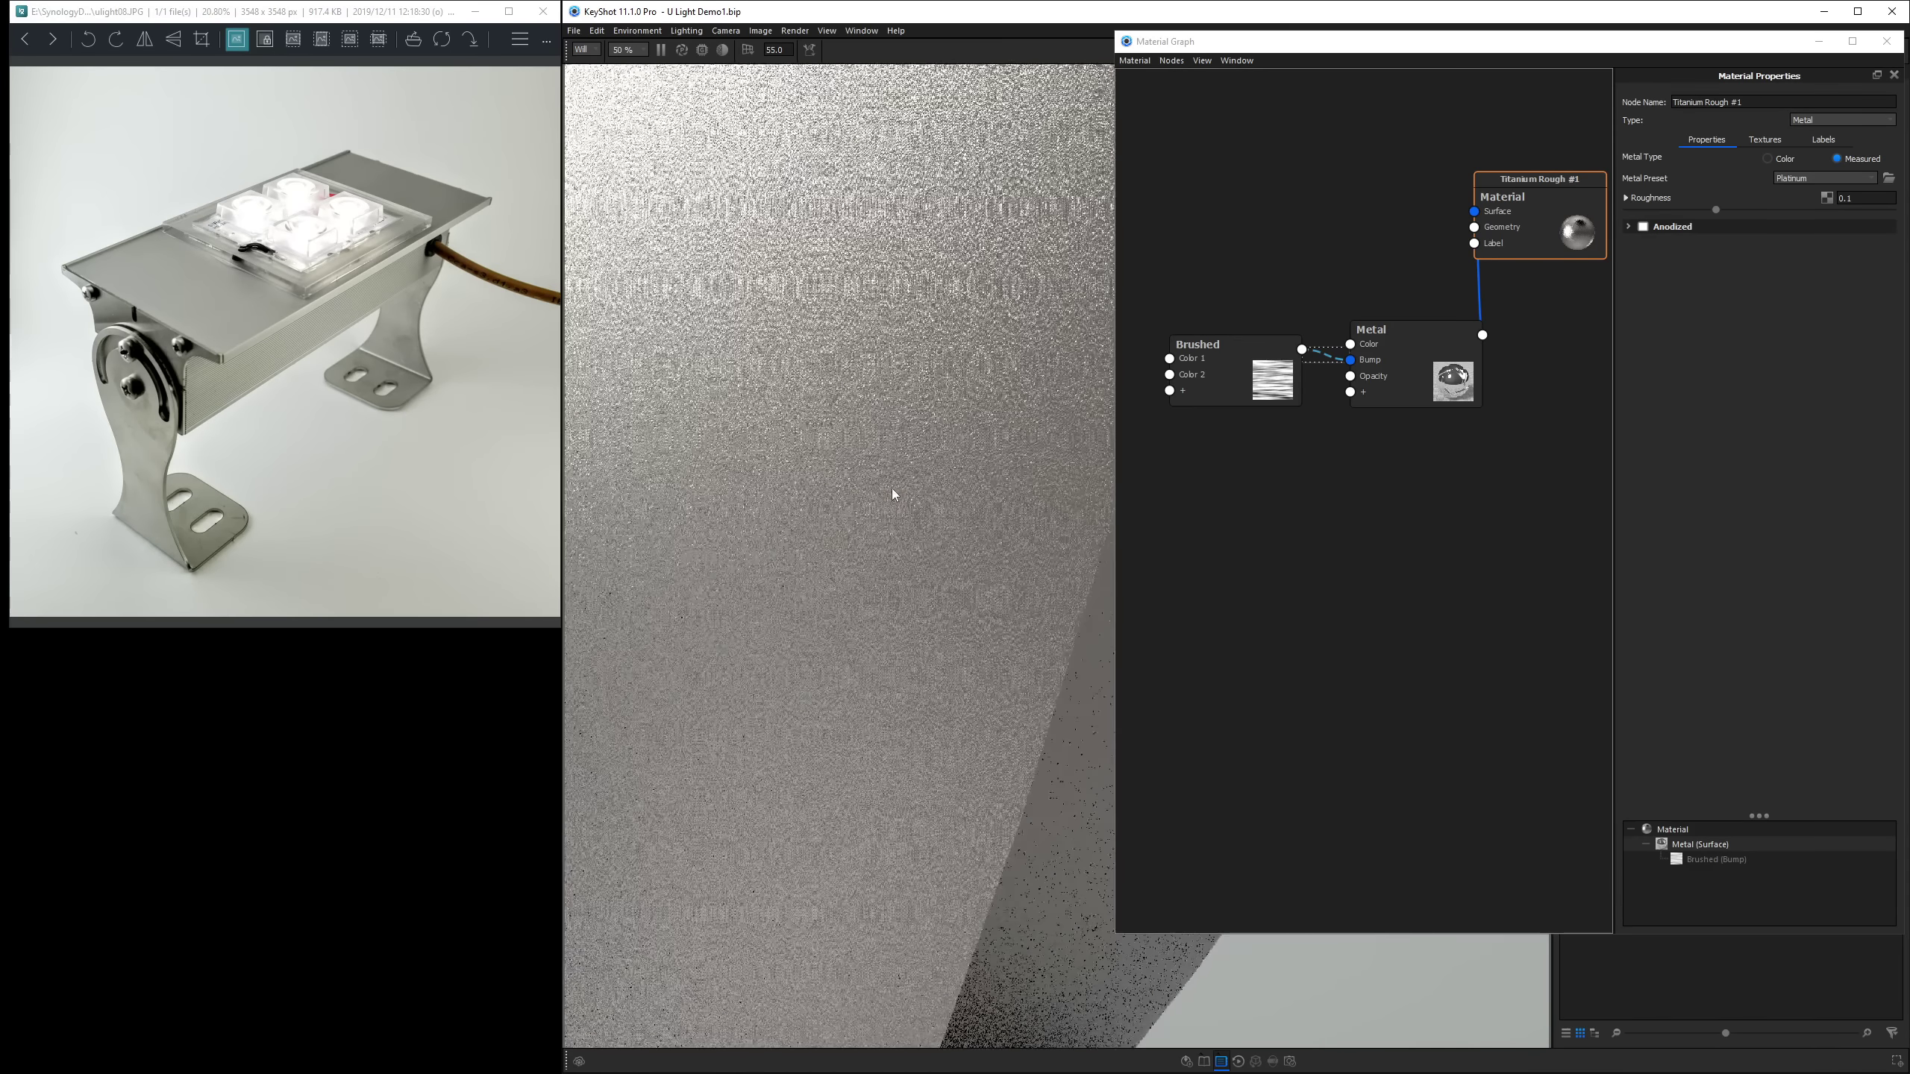
scroll(883, 490, down, 3)
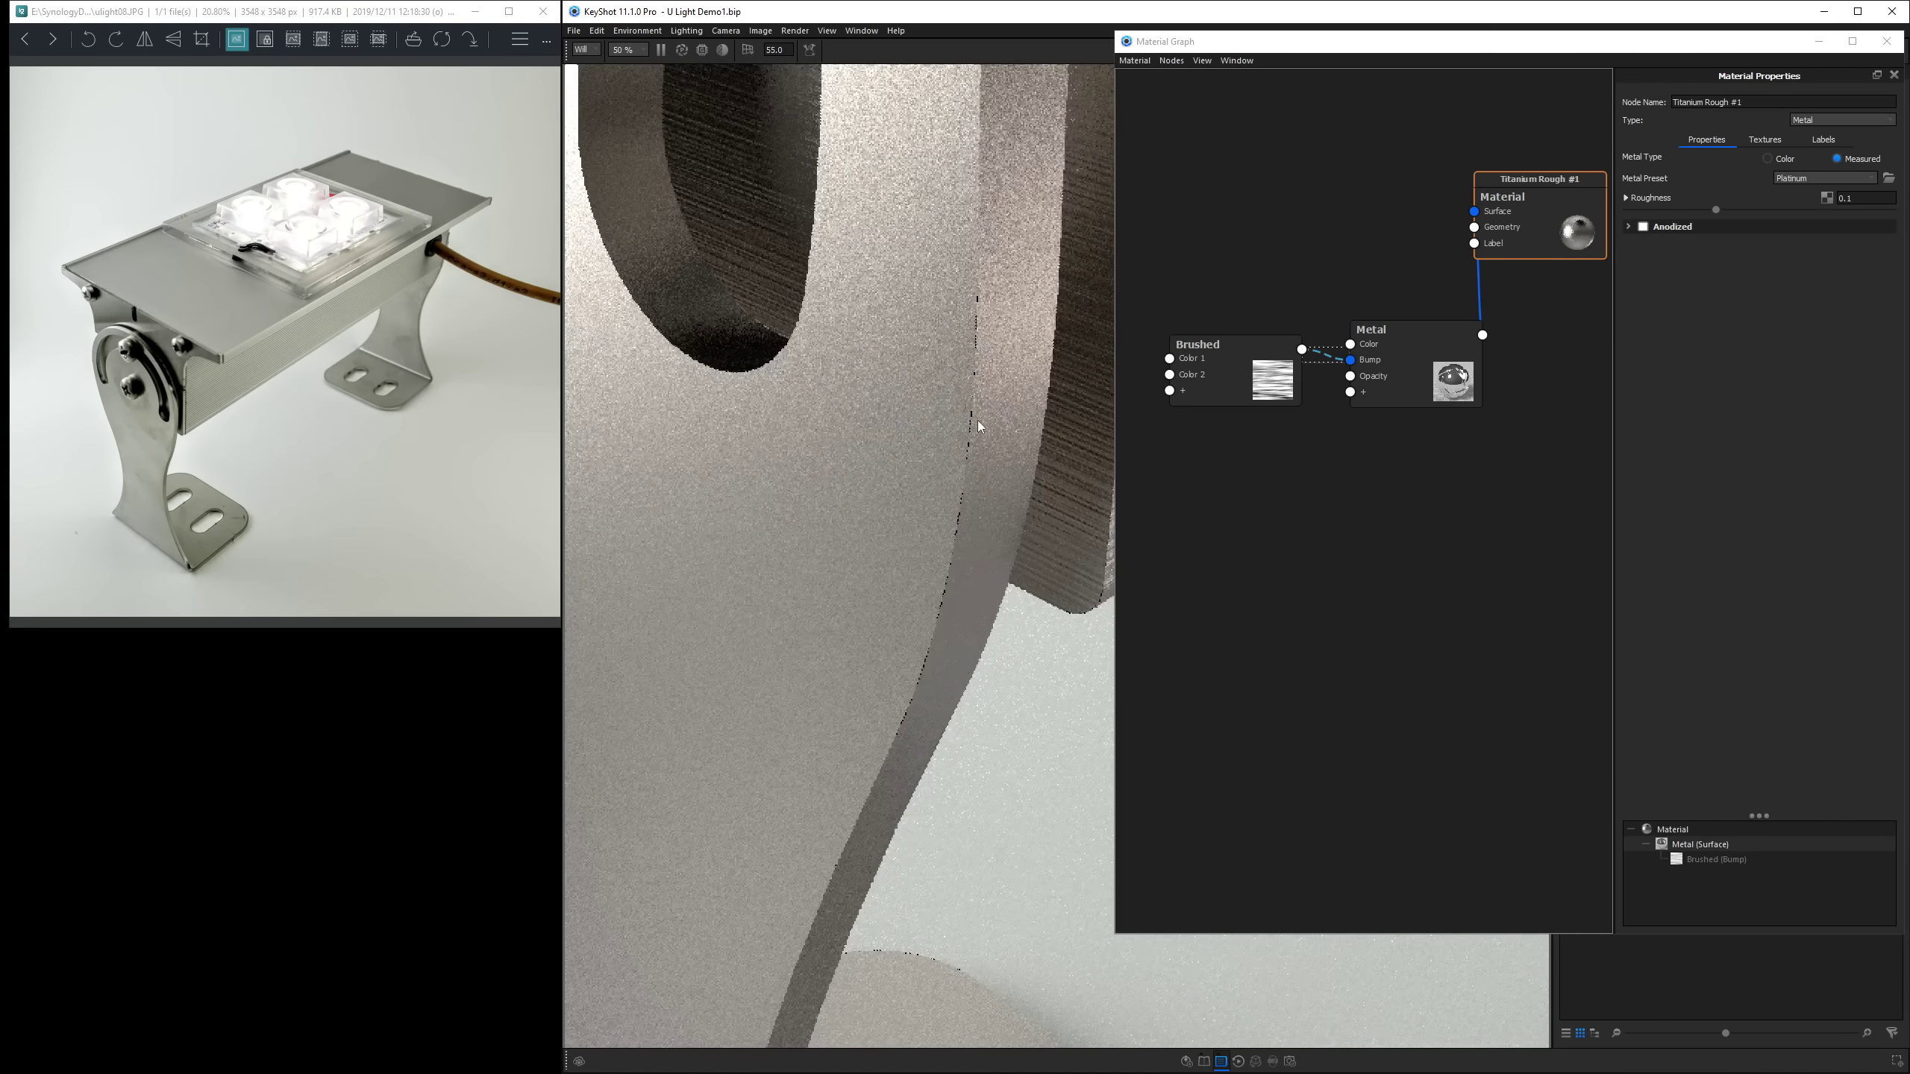
scroll(976, 422, up, 2)
scroll(985, 440, down, 2)
scroll(913, 430, up, 2)
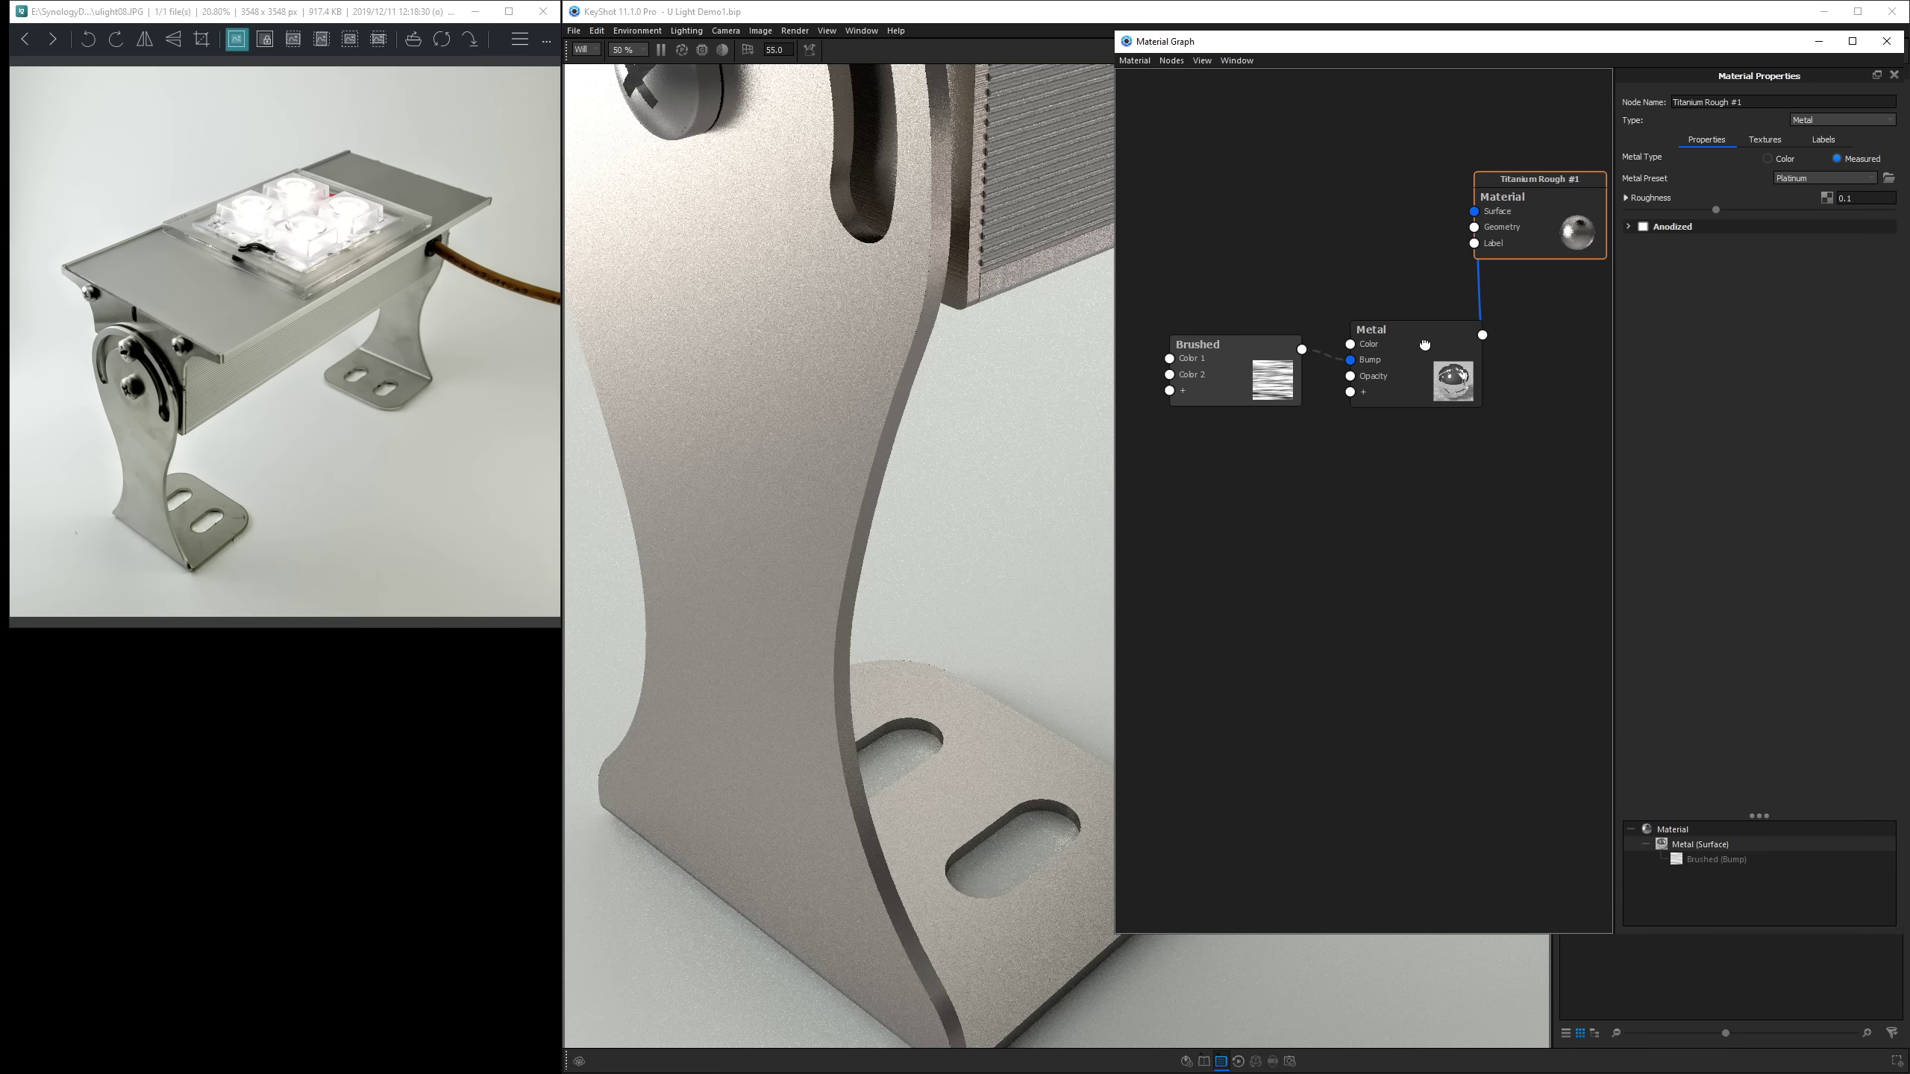
click(1399, 350)
click(1823, 181)
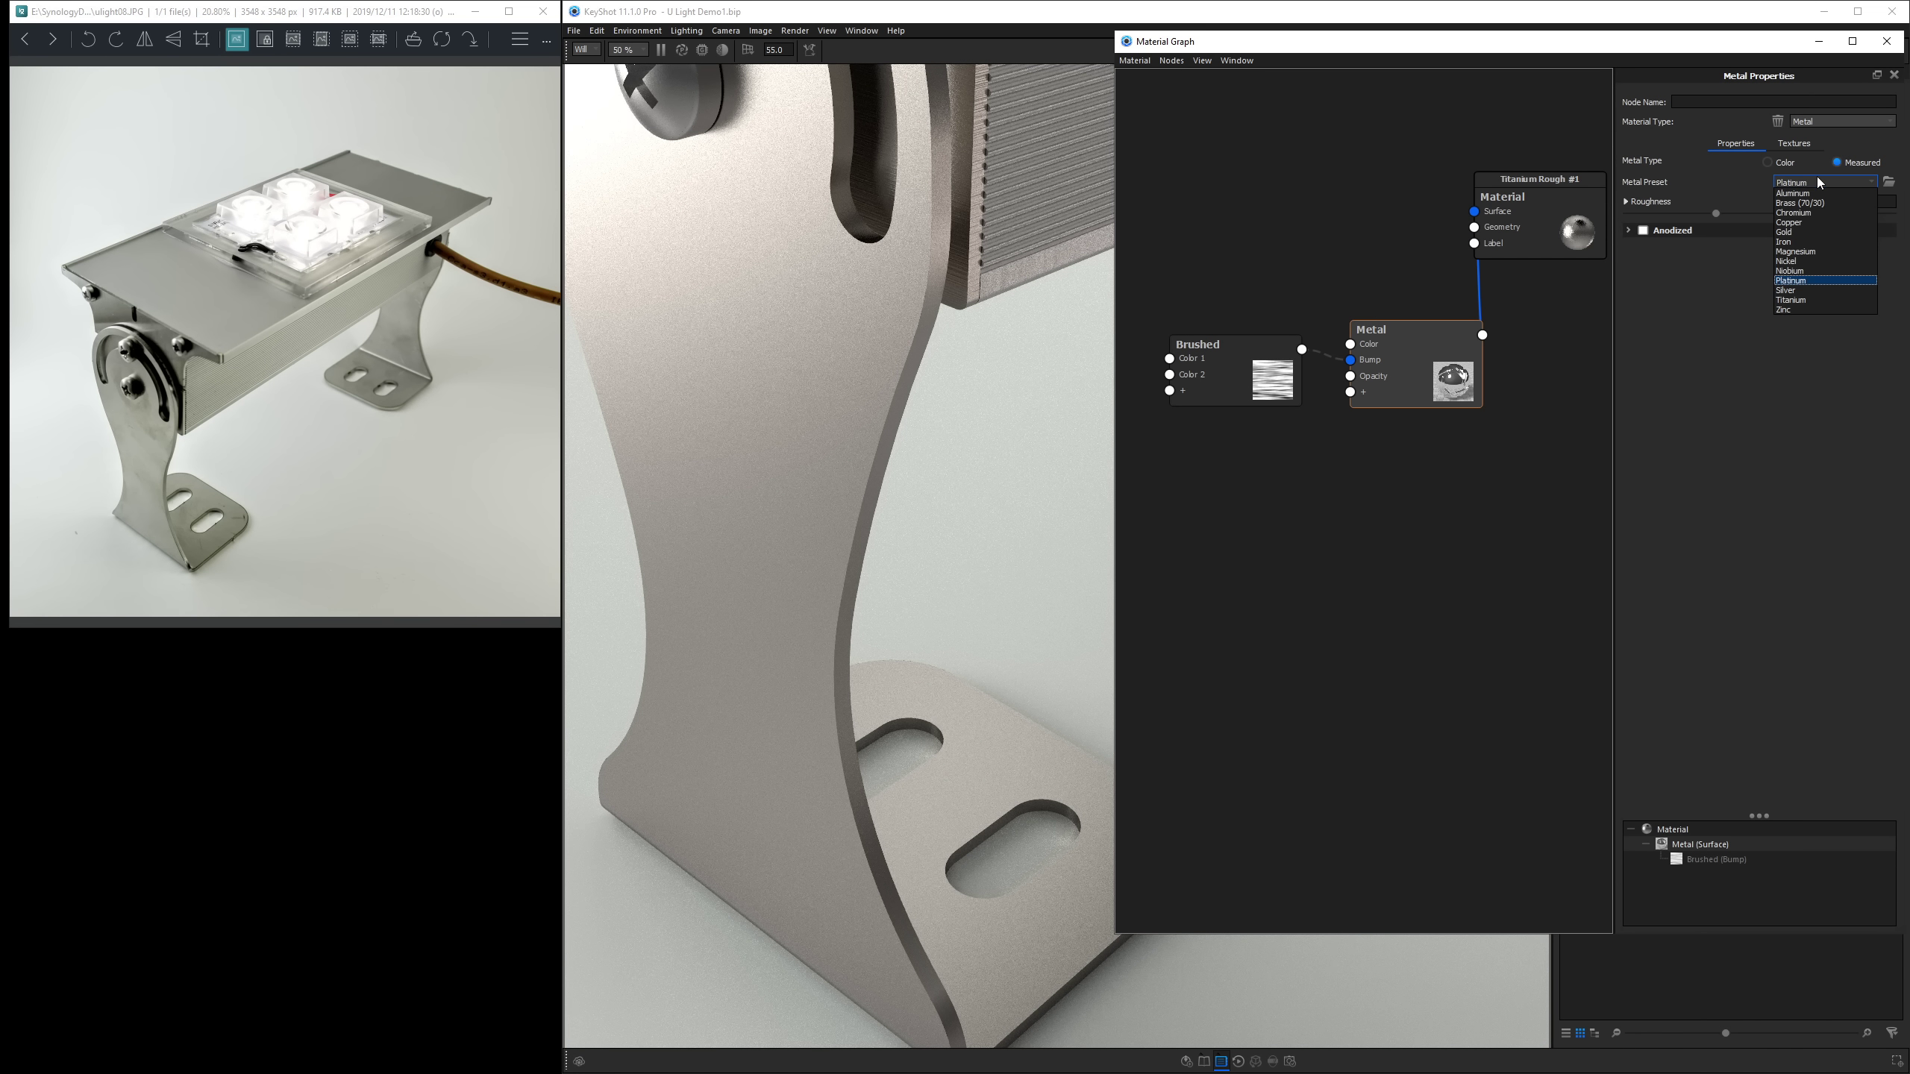
click(1858, 197)
click(1849, 201)
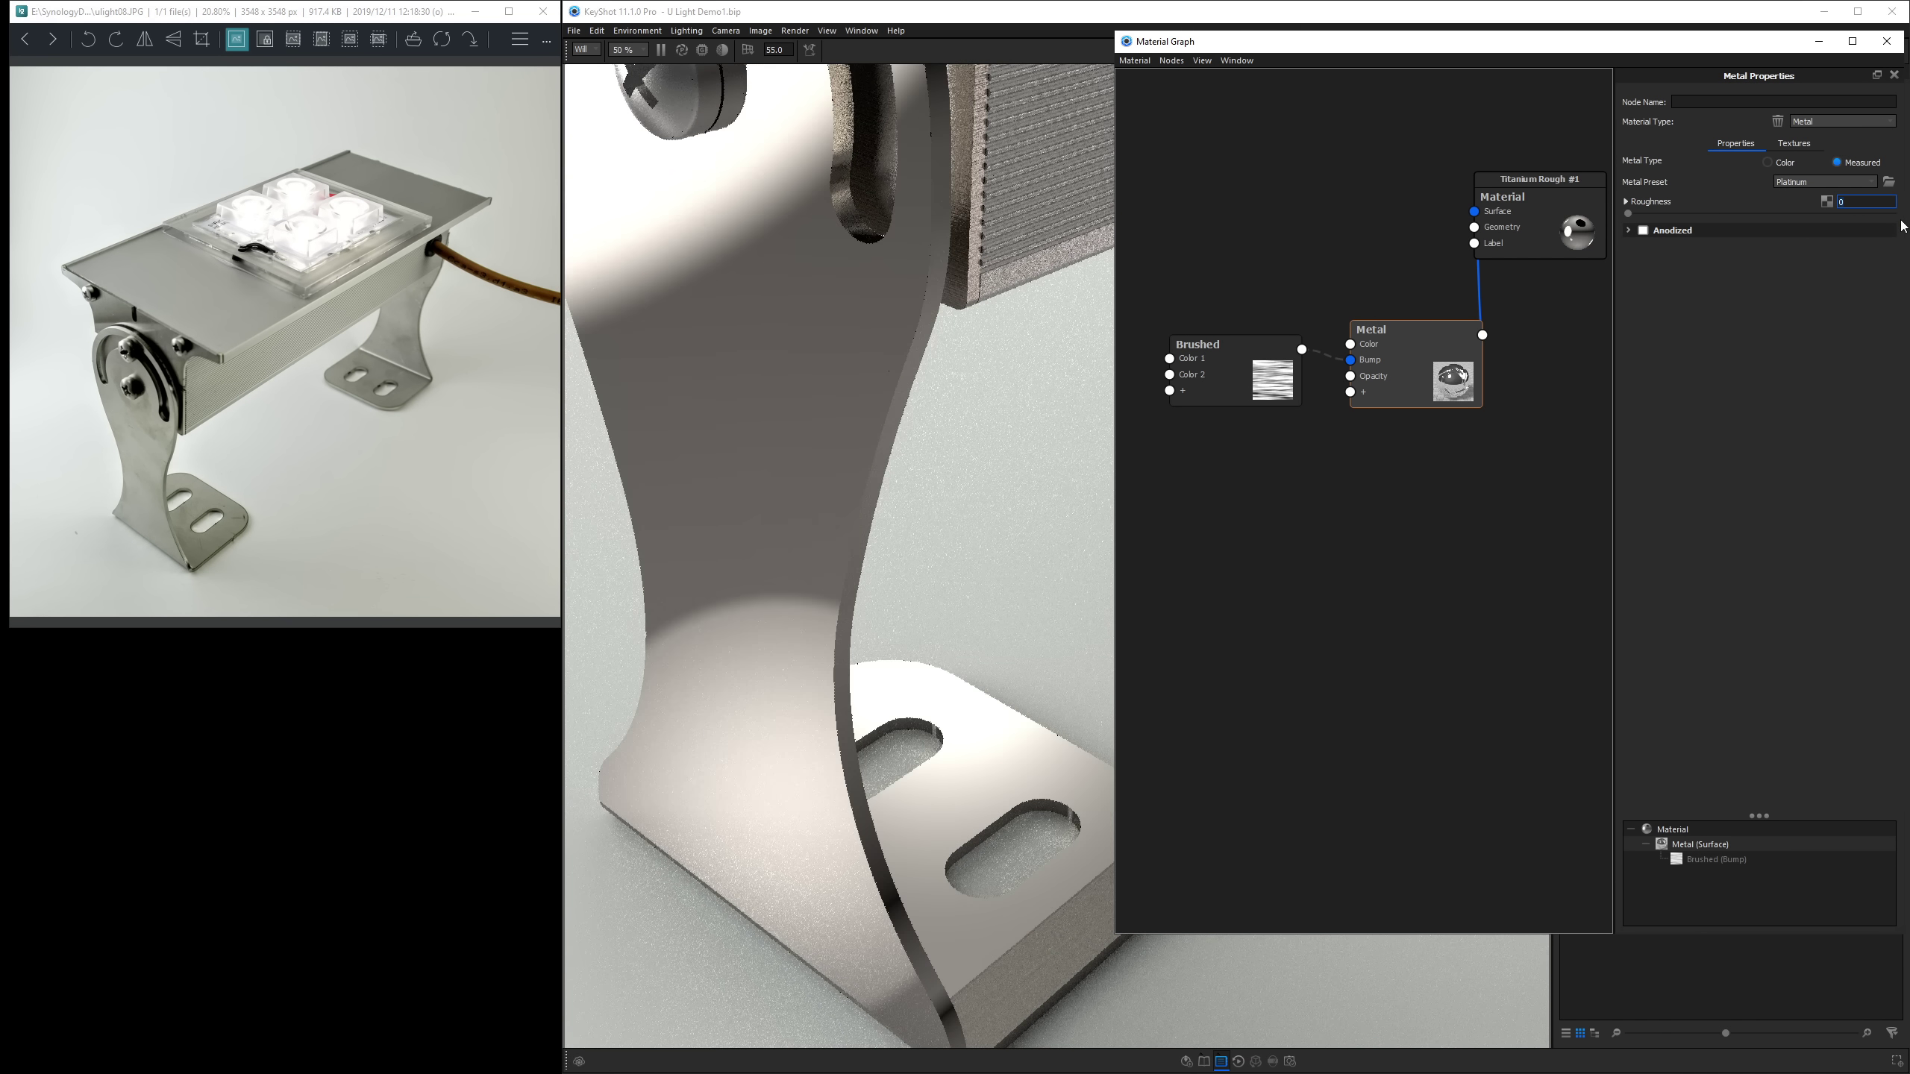
scroll(831, 489, up, 3)
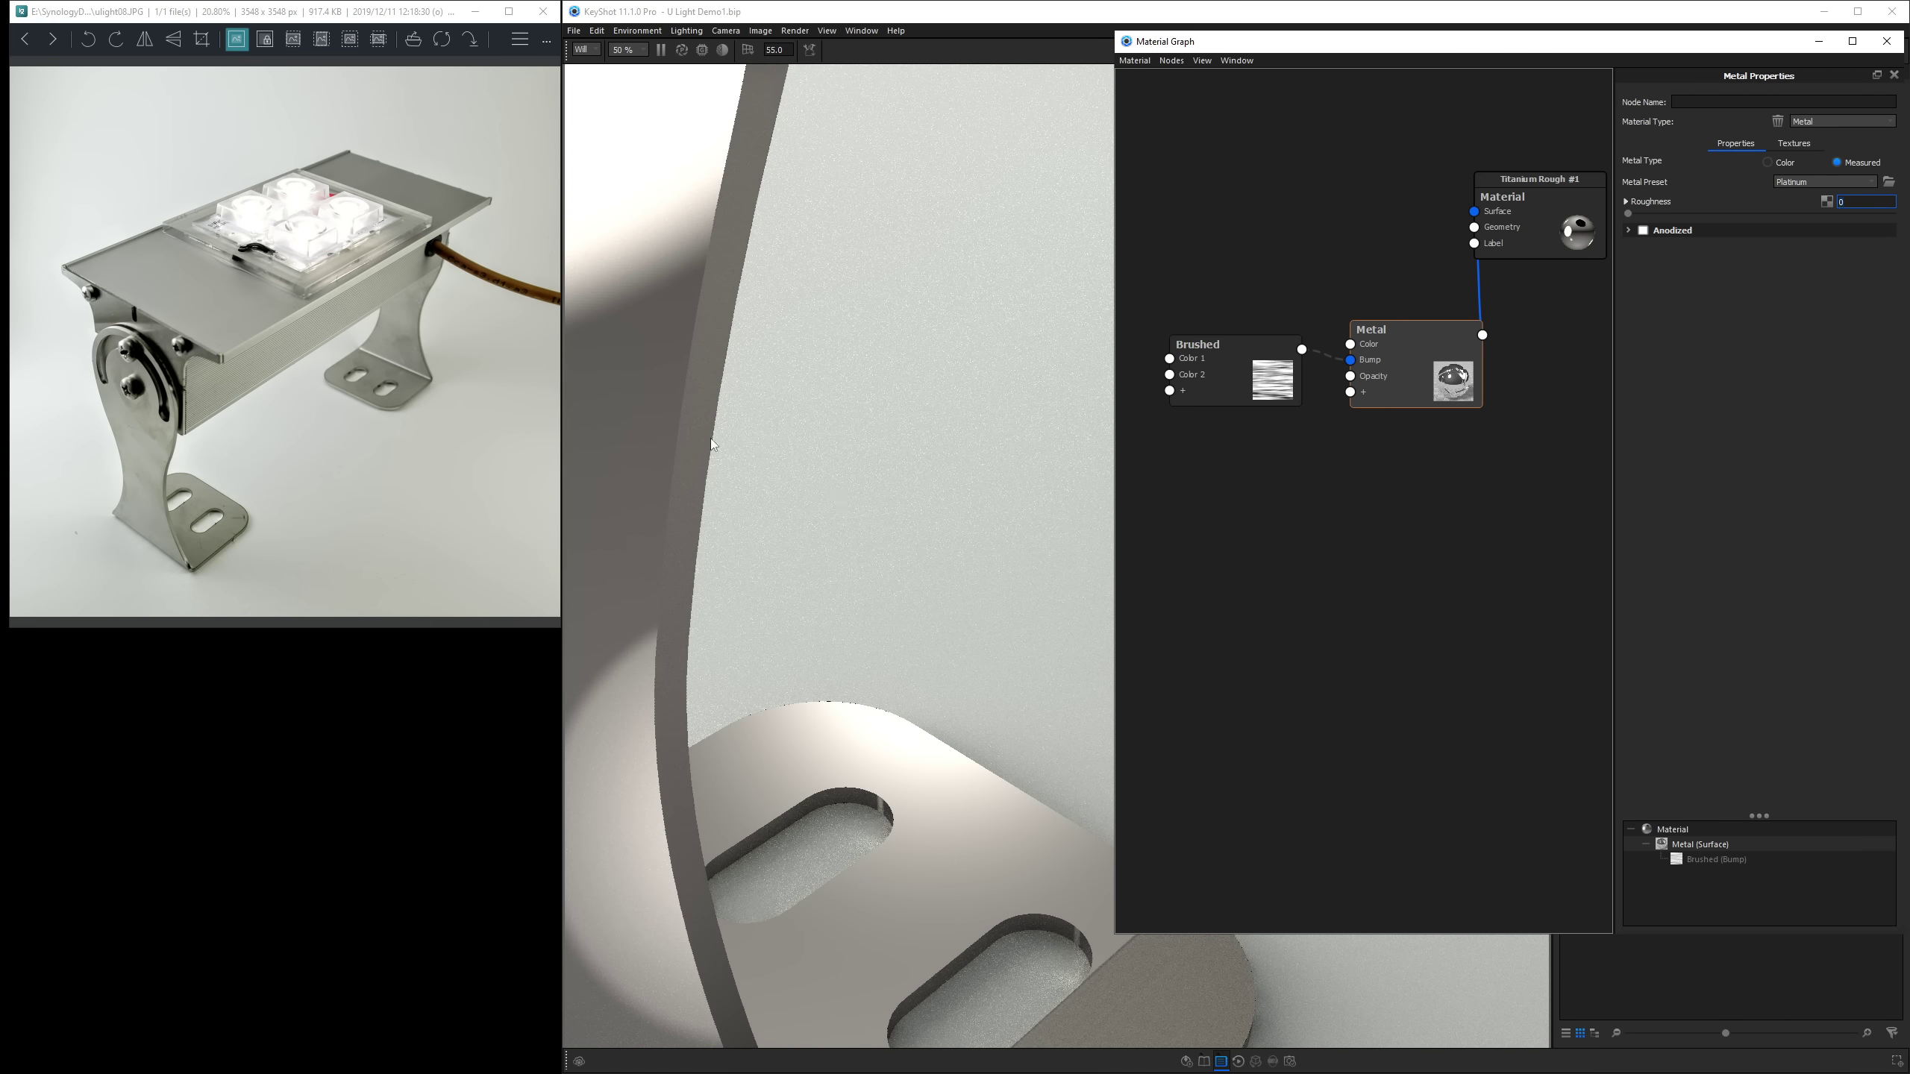
scroll(700, 385, up, 5)
drag(991, 240, 988, 323)
click(1887, 41)
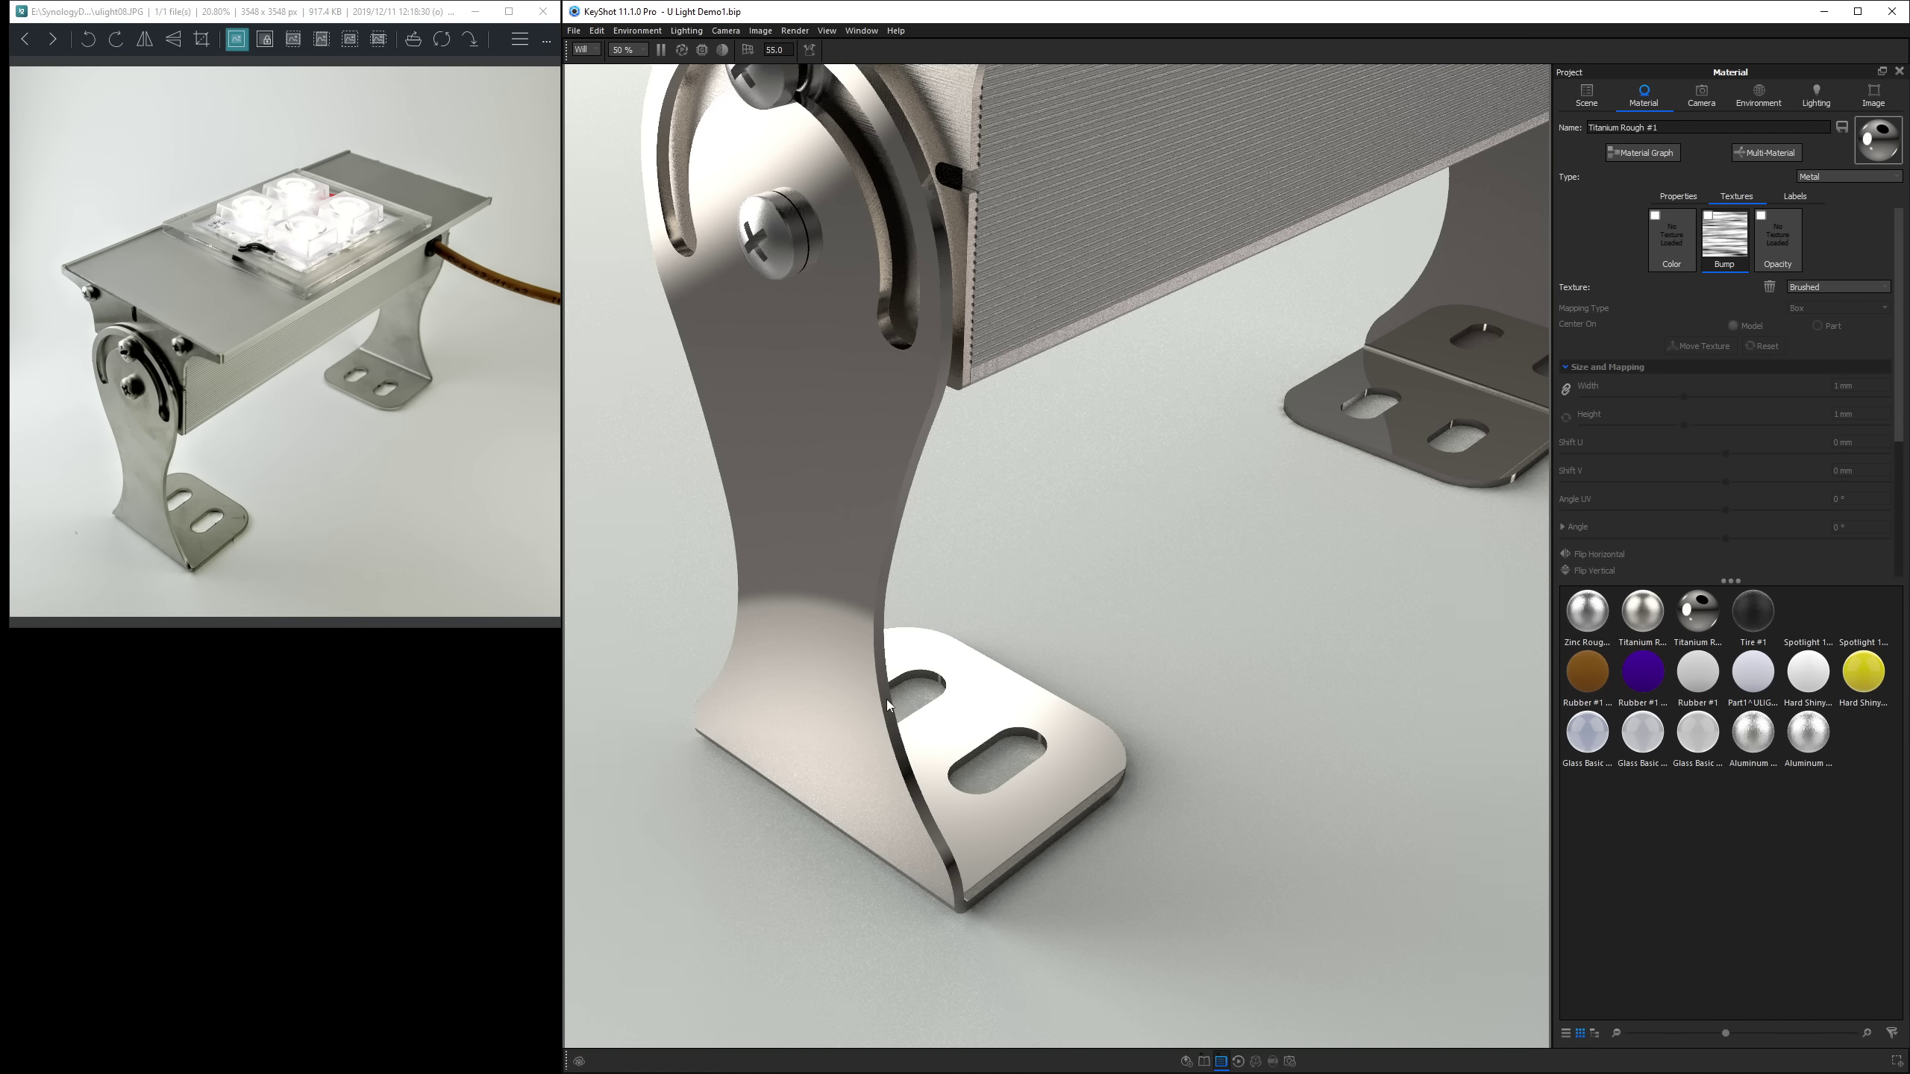
Set the rounded edges radius of the front leg part to 0.1 mm.
click(1588, 95)
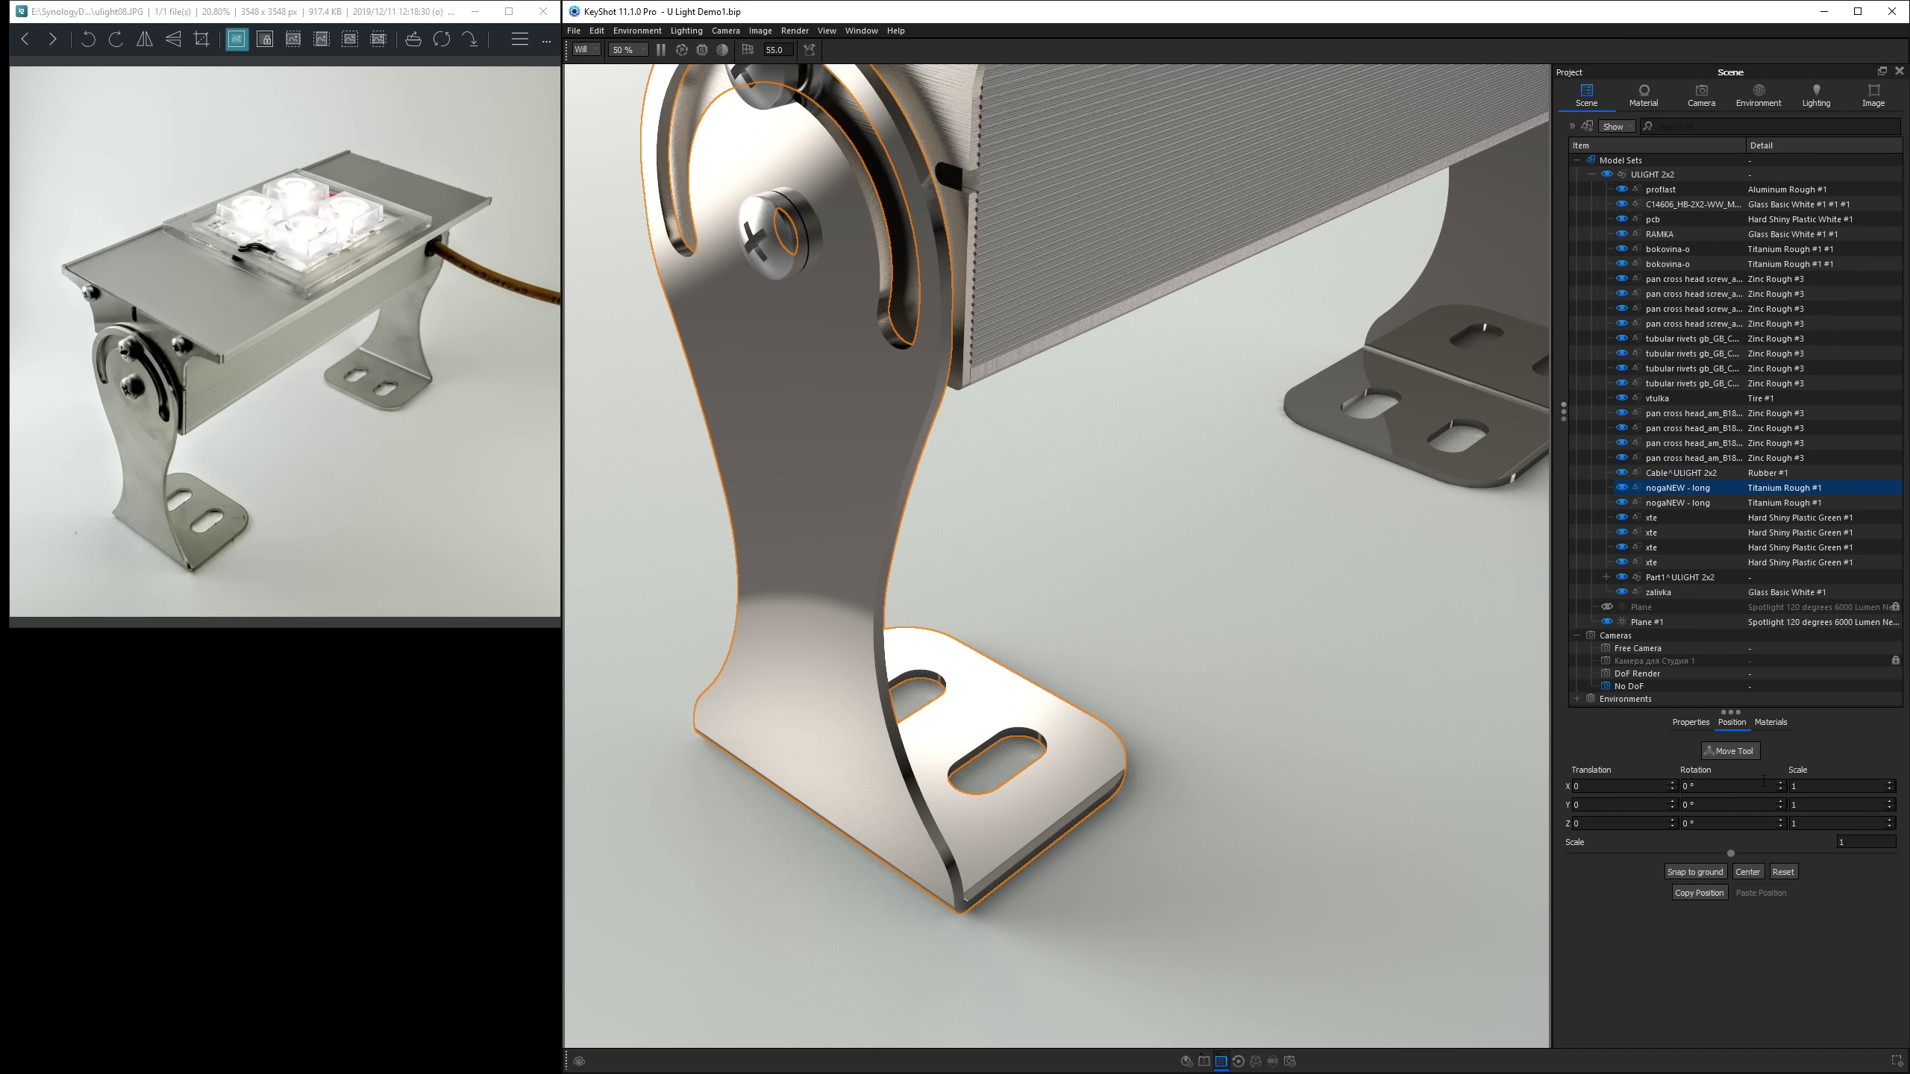
click(1692, 722)
click(1843, 932)
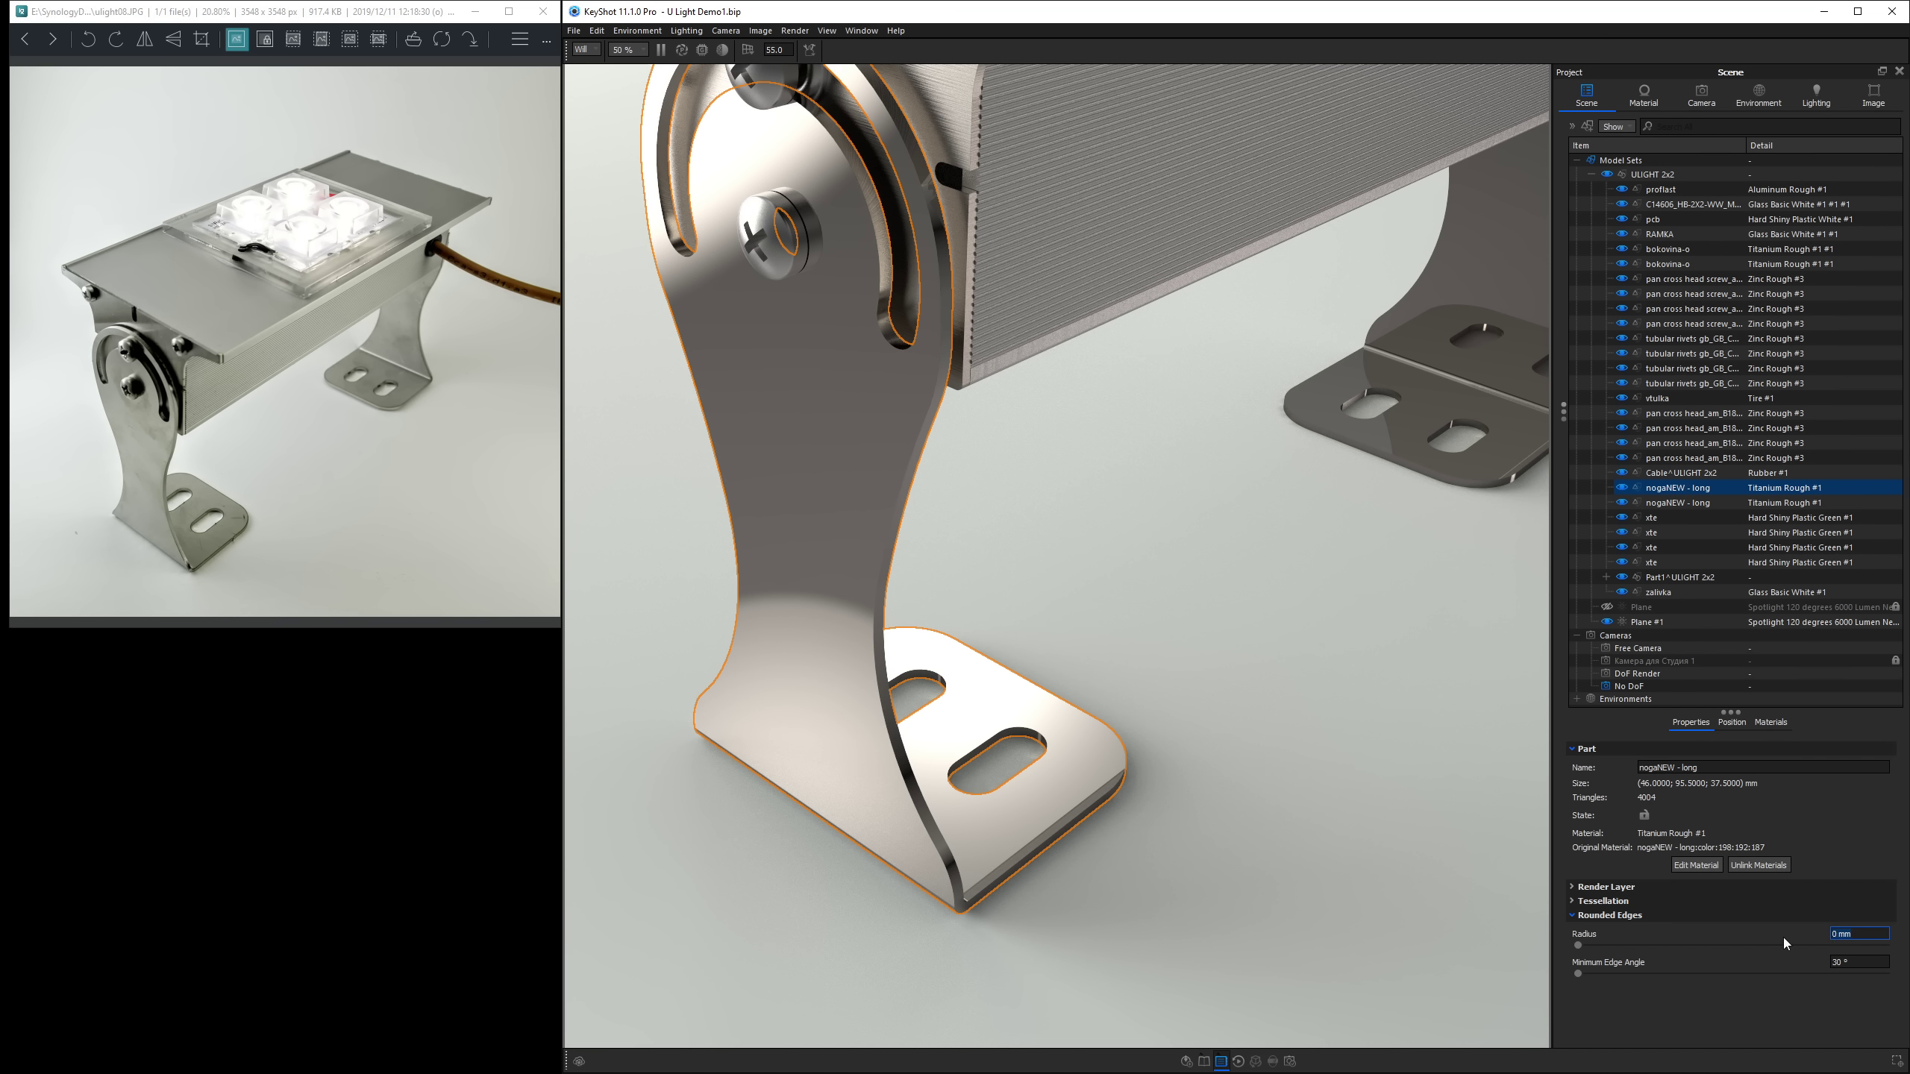
text(0.1)
key(Return)
Reset the front leg's rounded edges radius to 0 mm and apply Edit Normals with a 45° minimum edge angle.
scroll(1000, 536, up, 5)
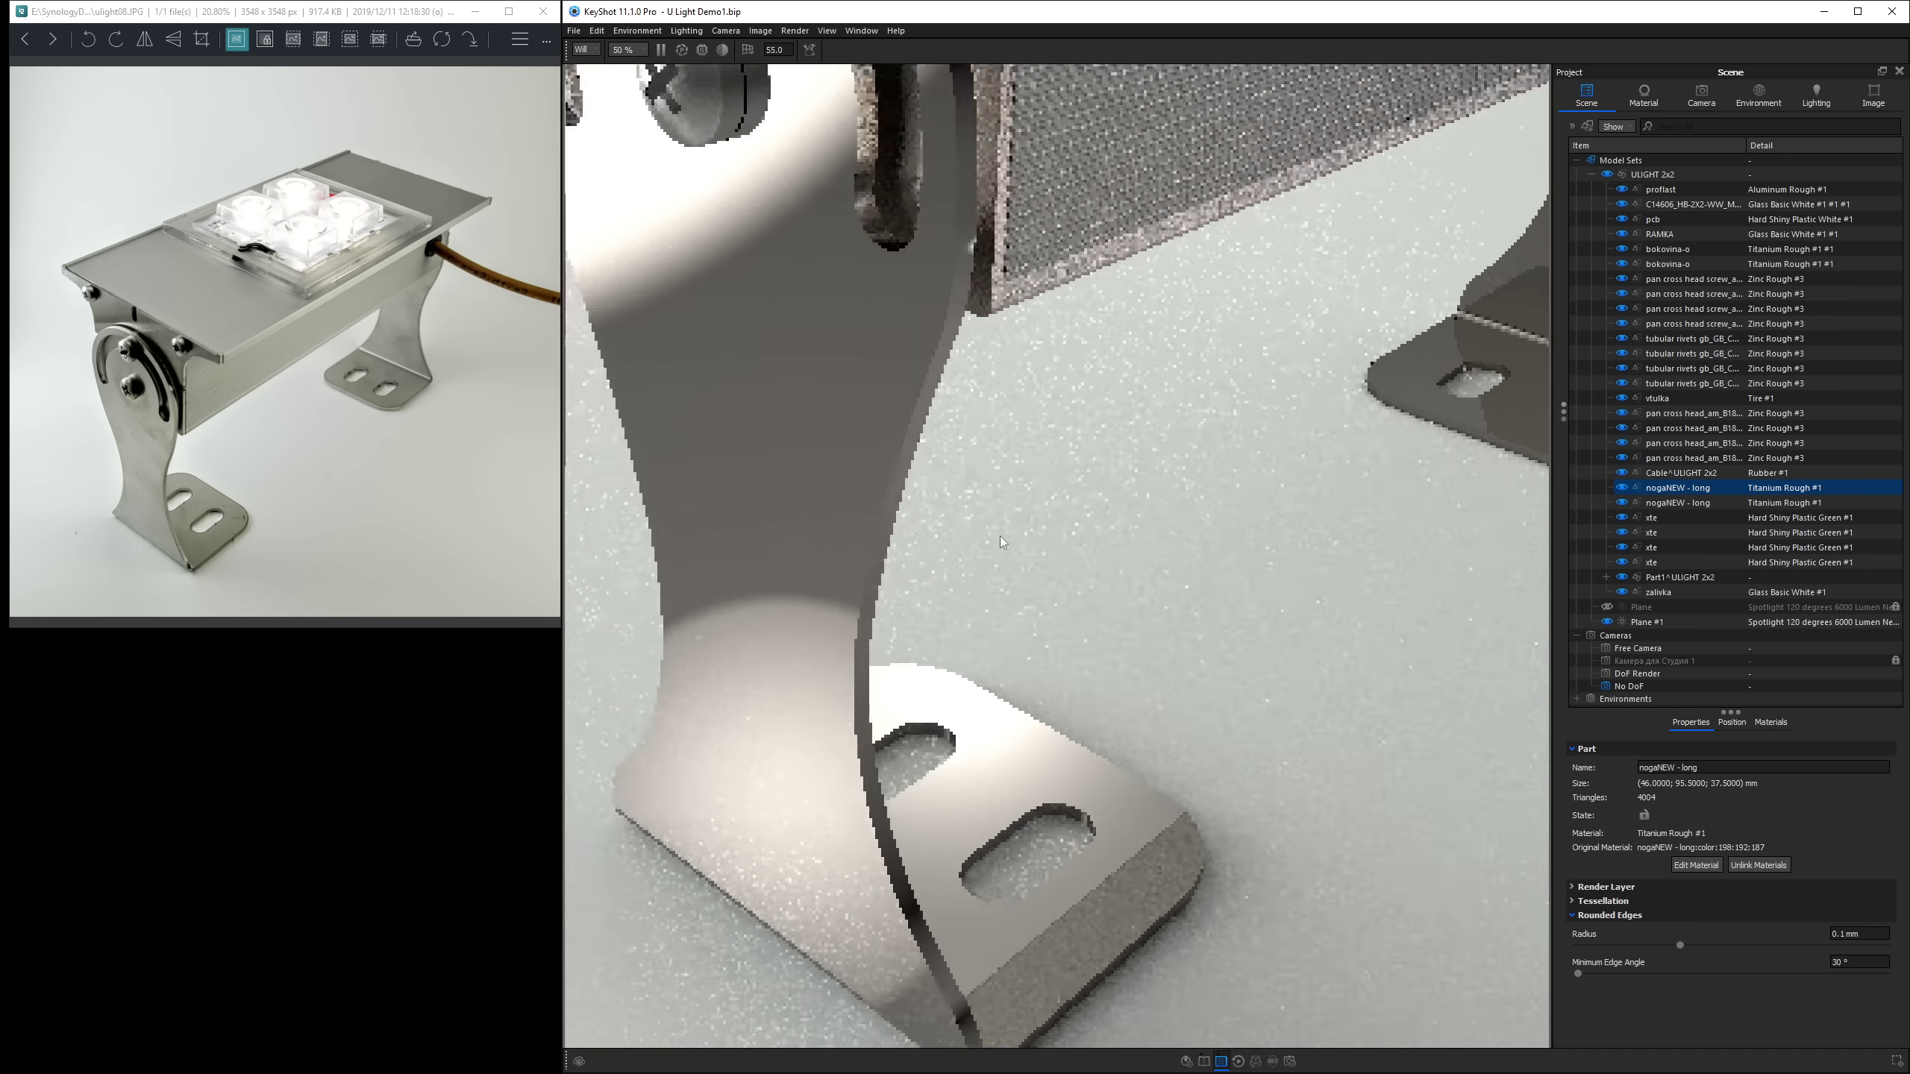
drag(922, 495, 1035, 484)
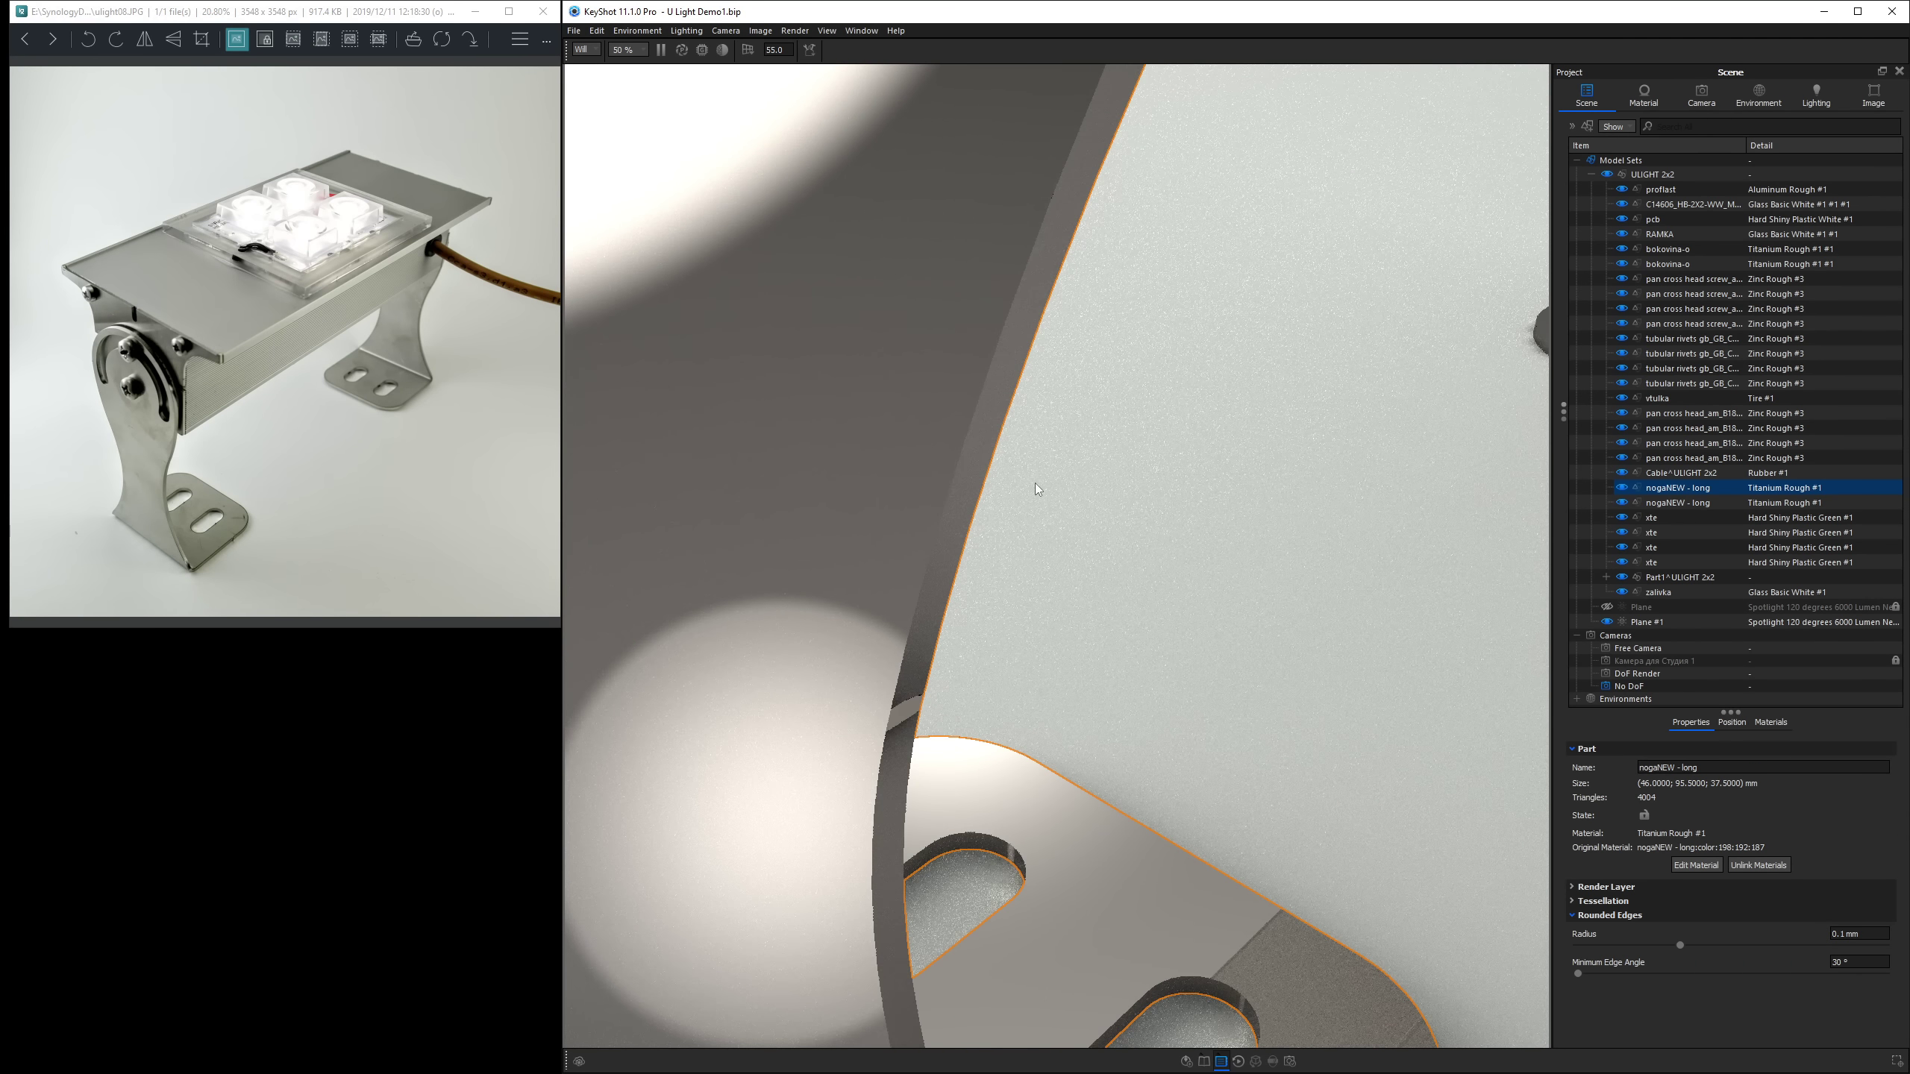
scroll(1036, 484, down, 3)
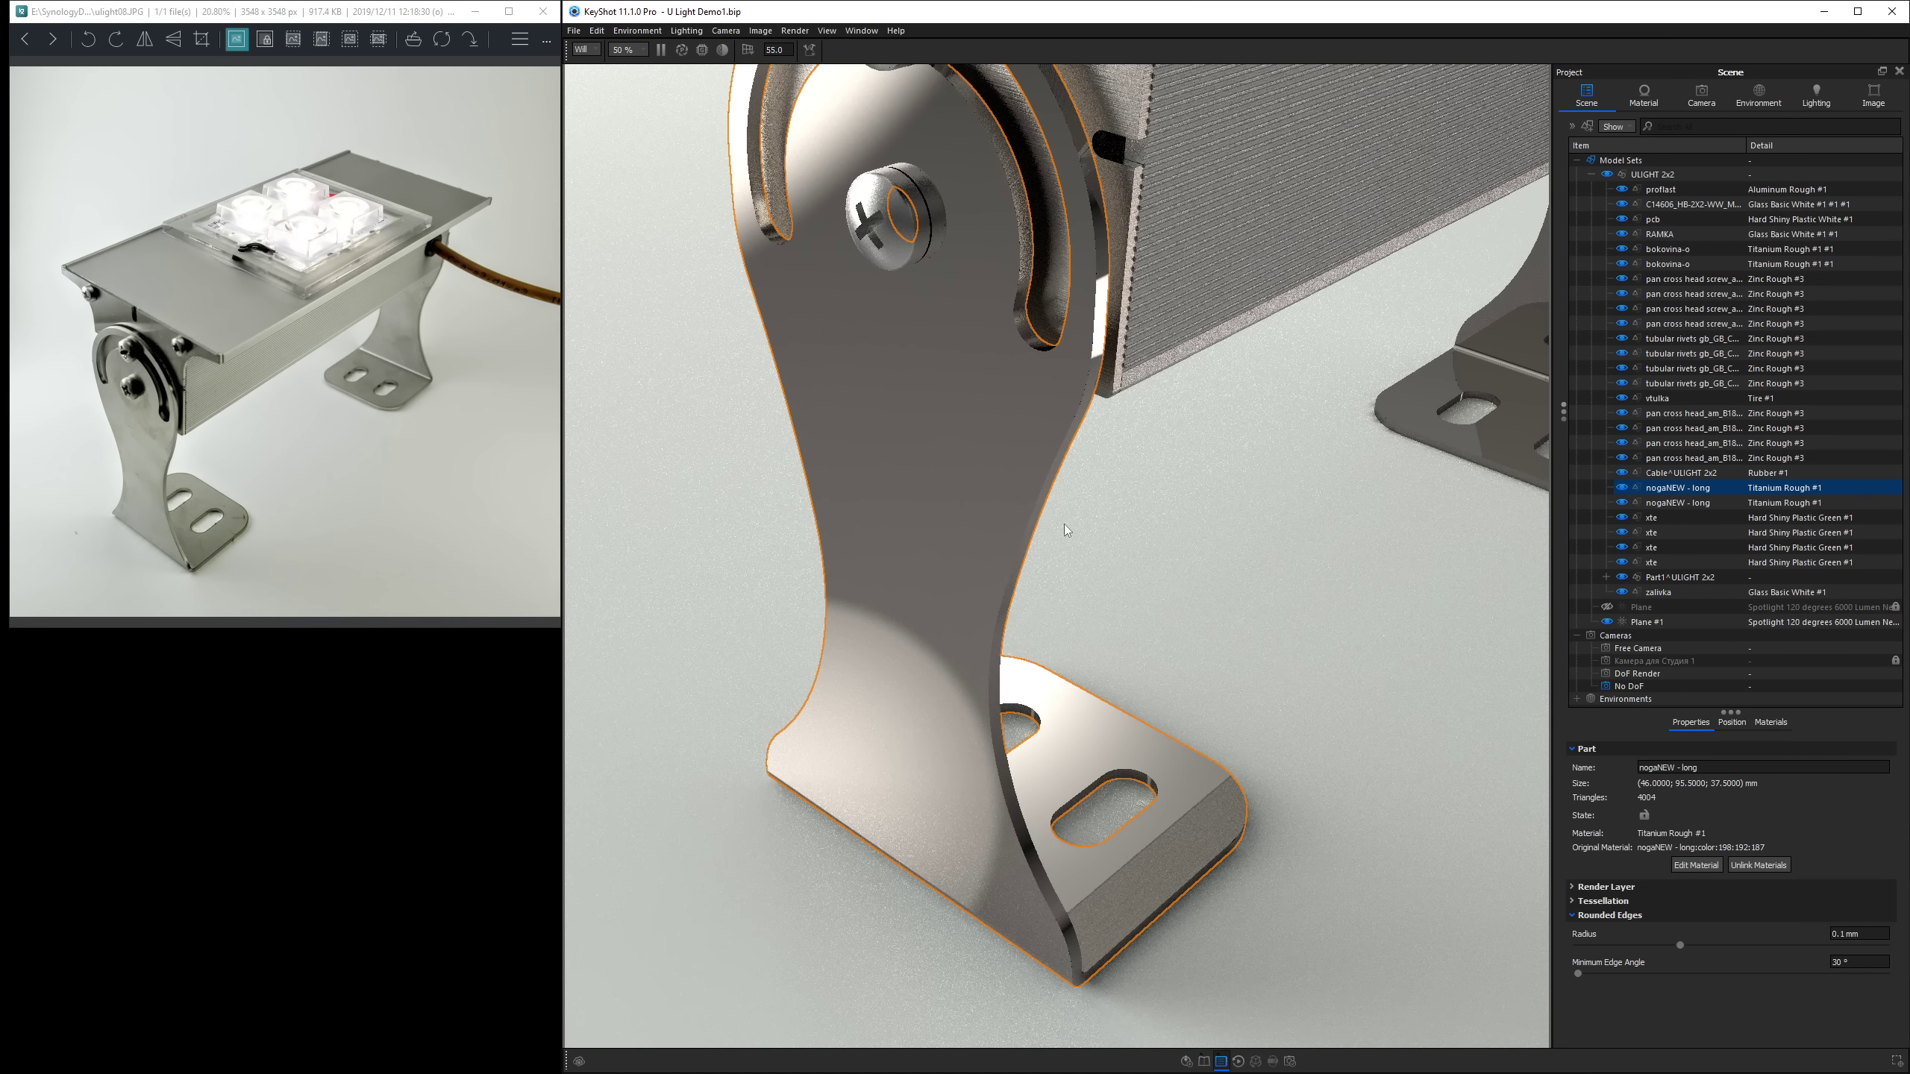
drag(1861, 933, 1802, 931)
key(Return)
right_click(970, 478)
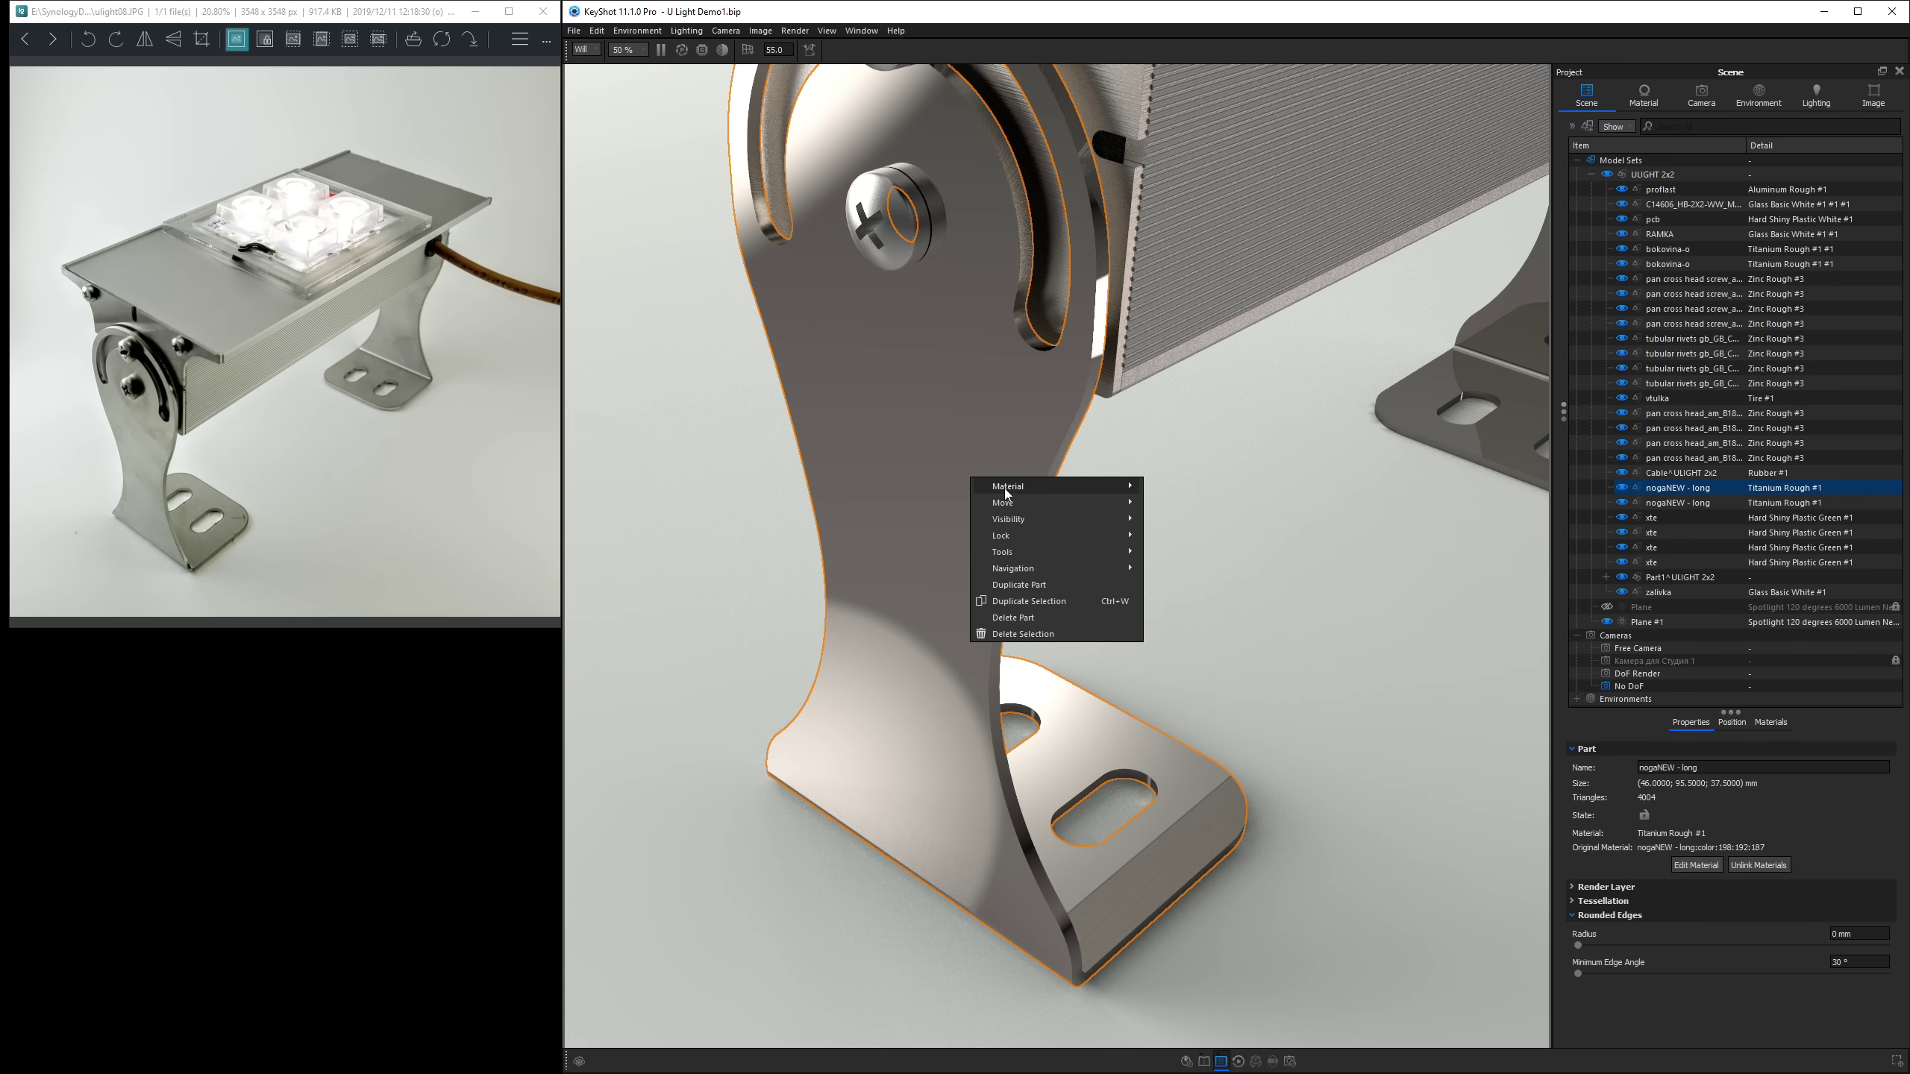
mouse_move(1053, 551)
click(1185, 592)
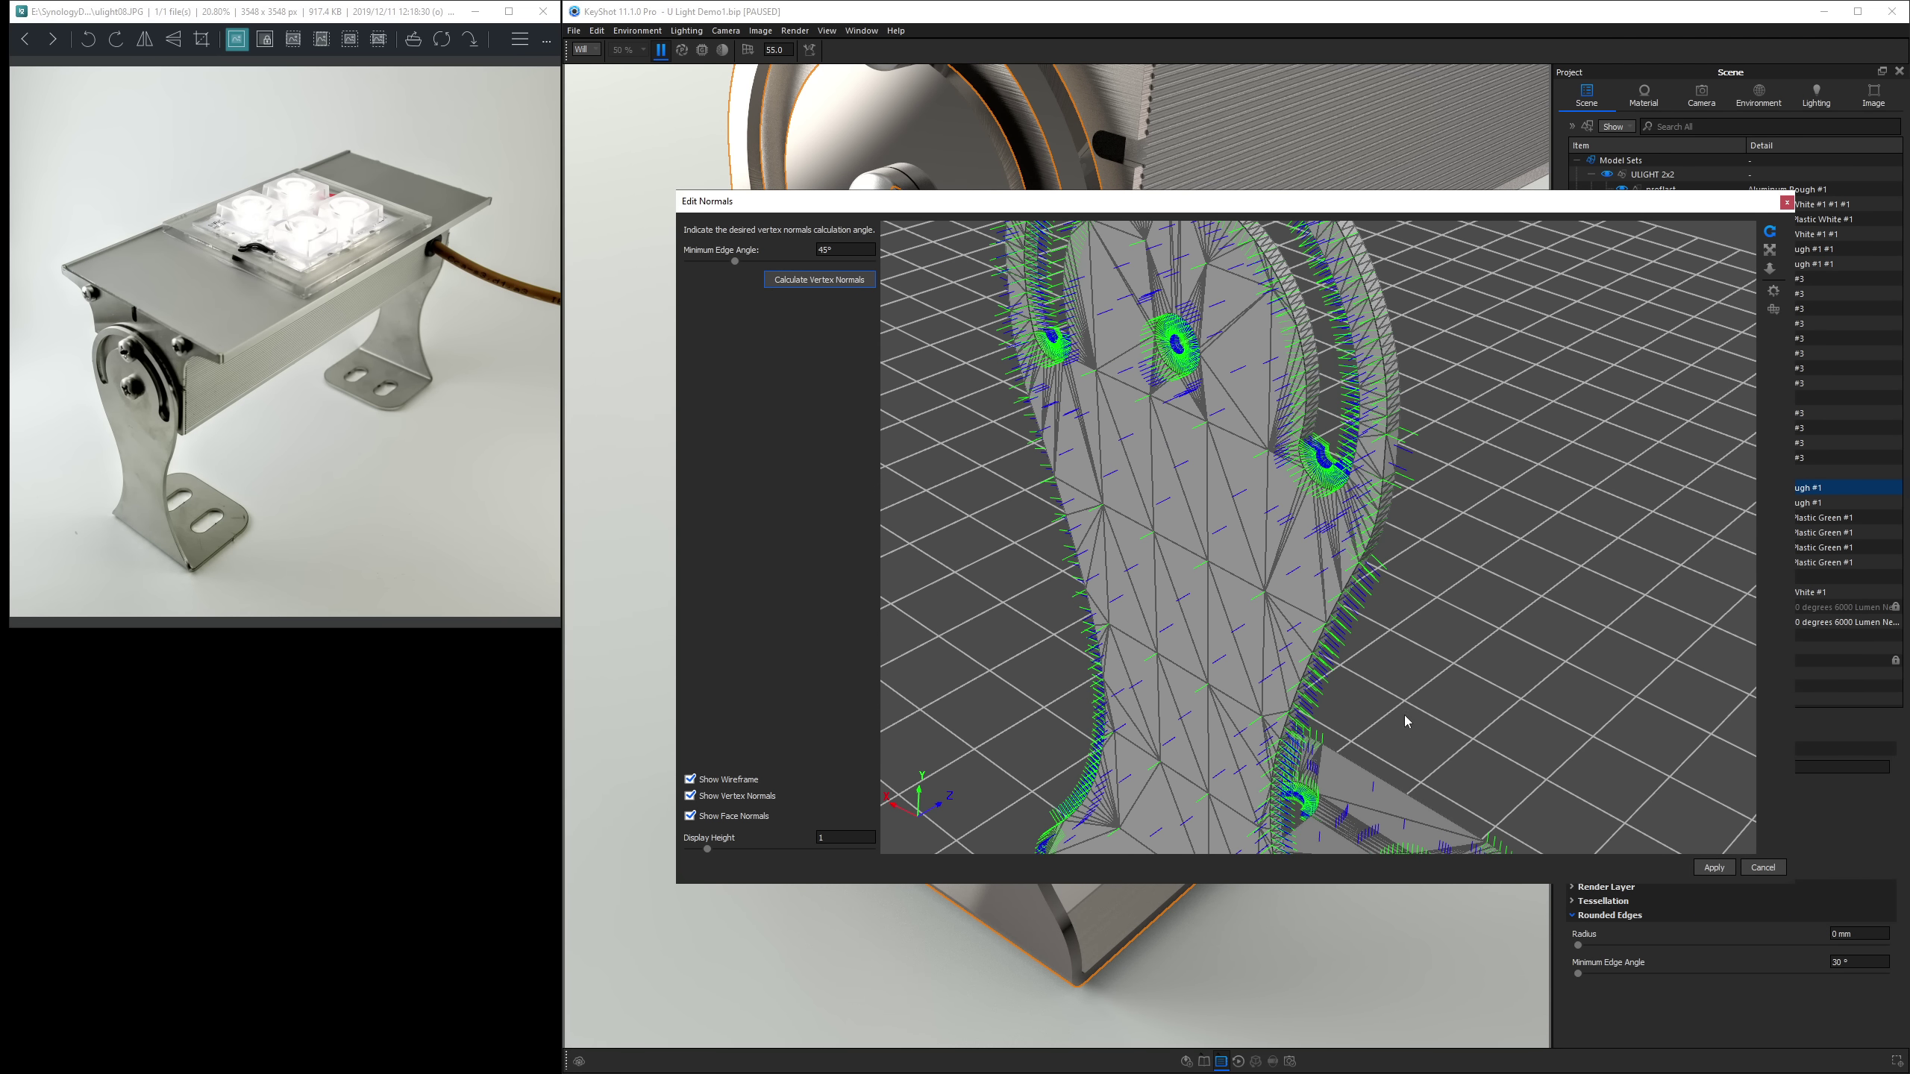
click(1709, 866)
Select the front leg part again and clear its edge rounding by setting the radius to 0 mm.
double_click(1079, 666)
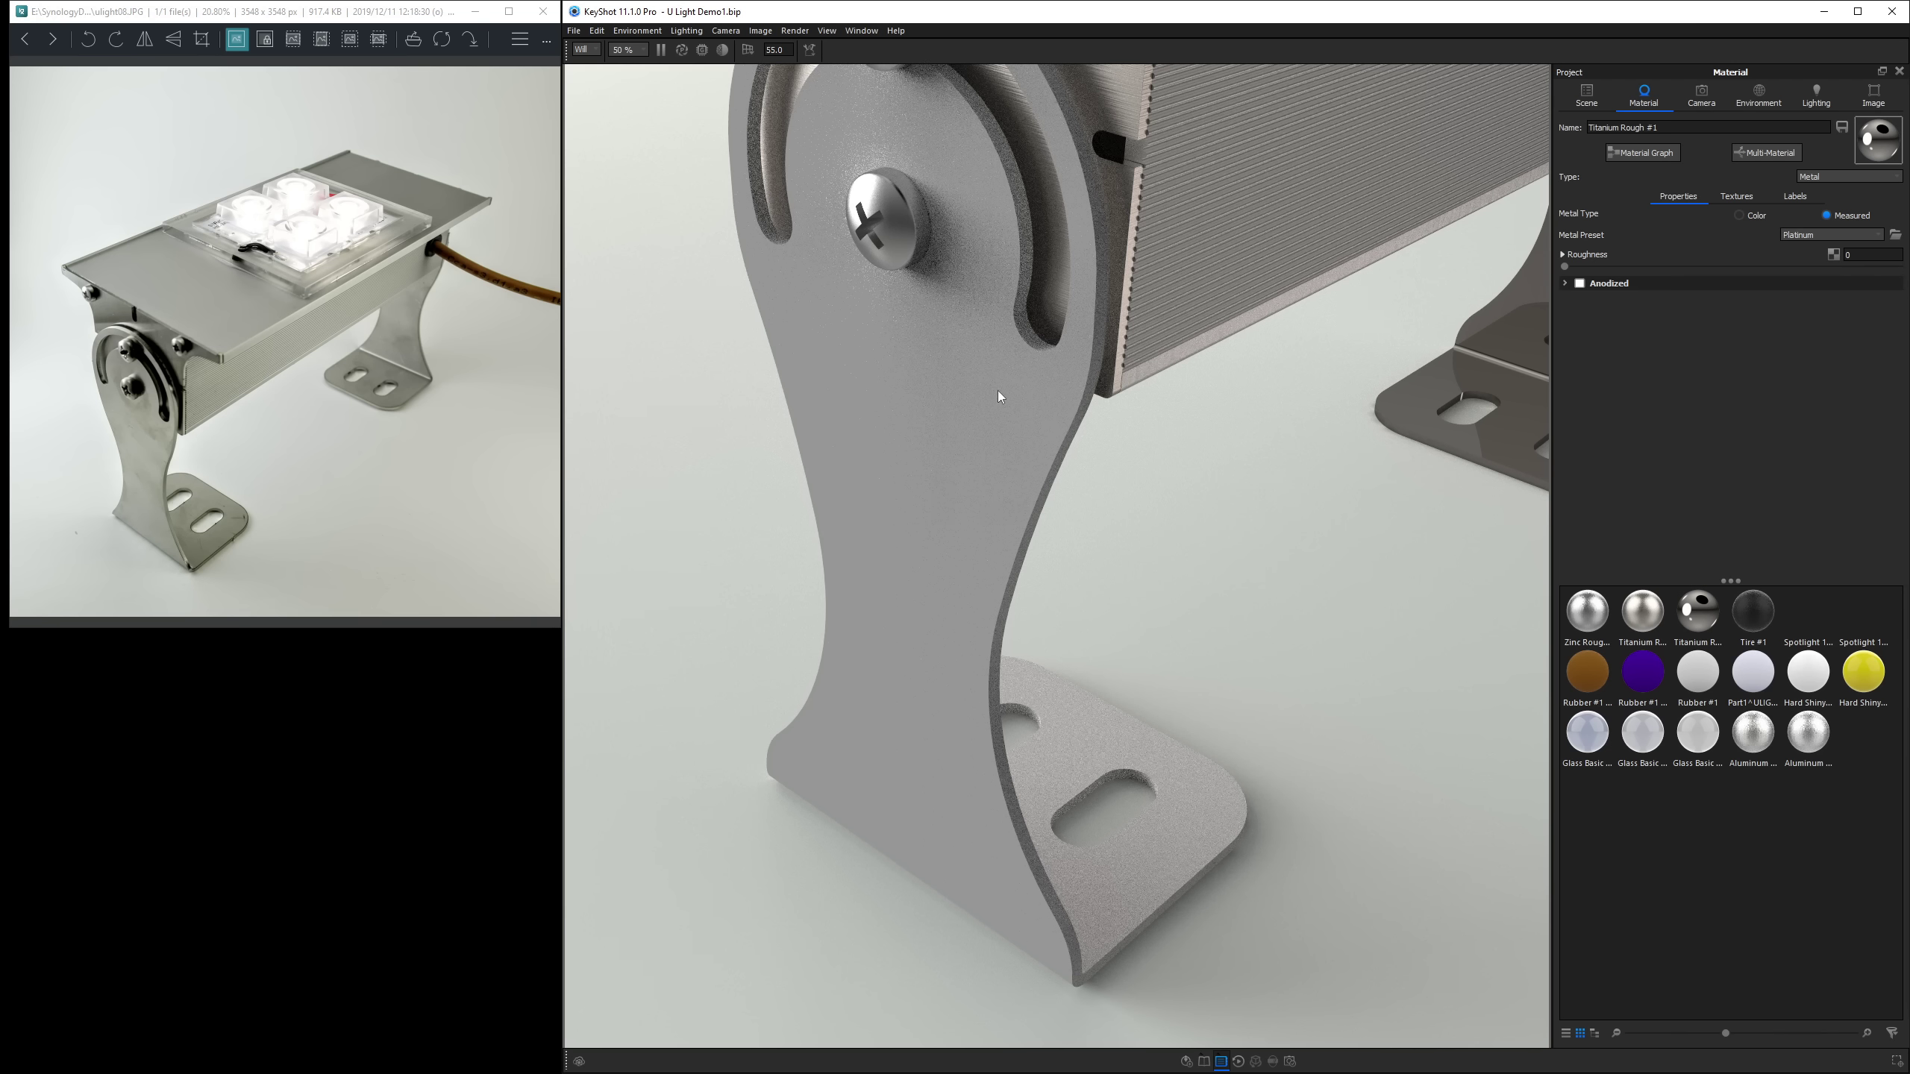
click(937, 419)
click(1791, 923)
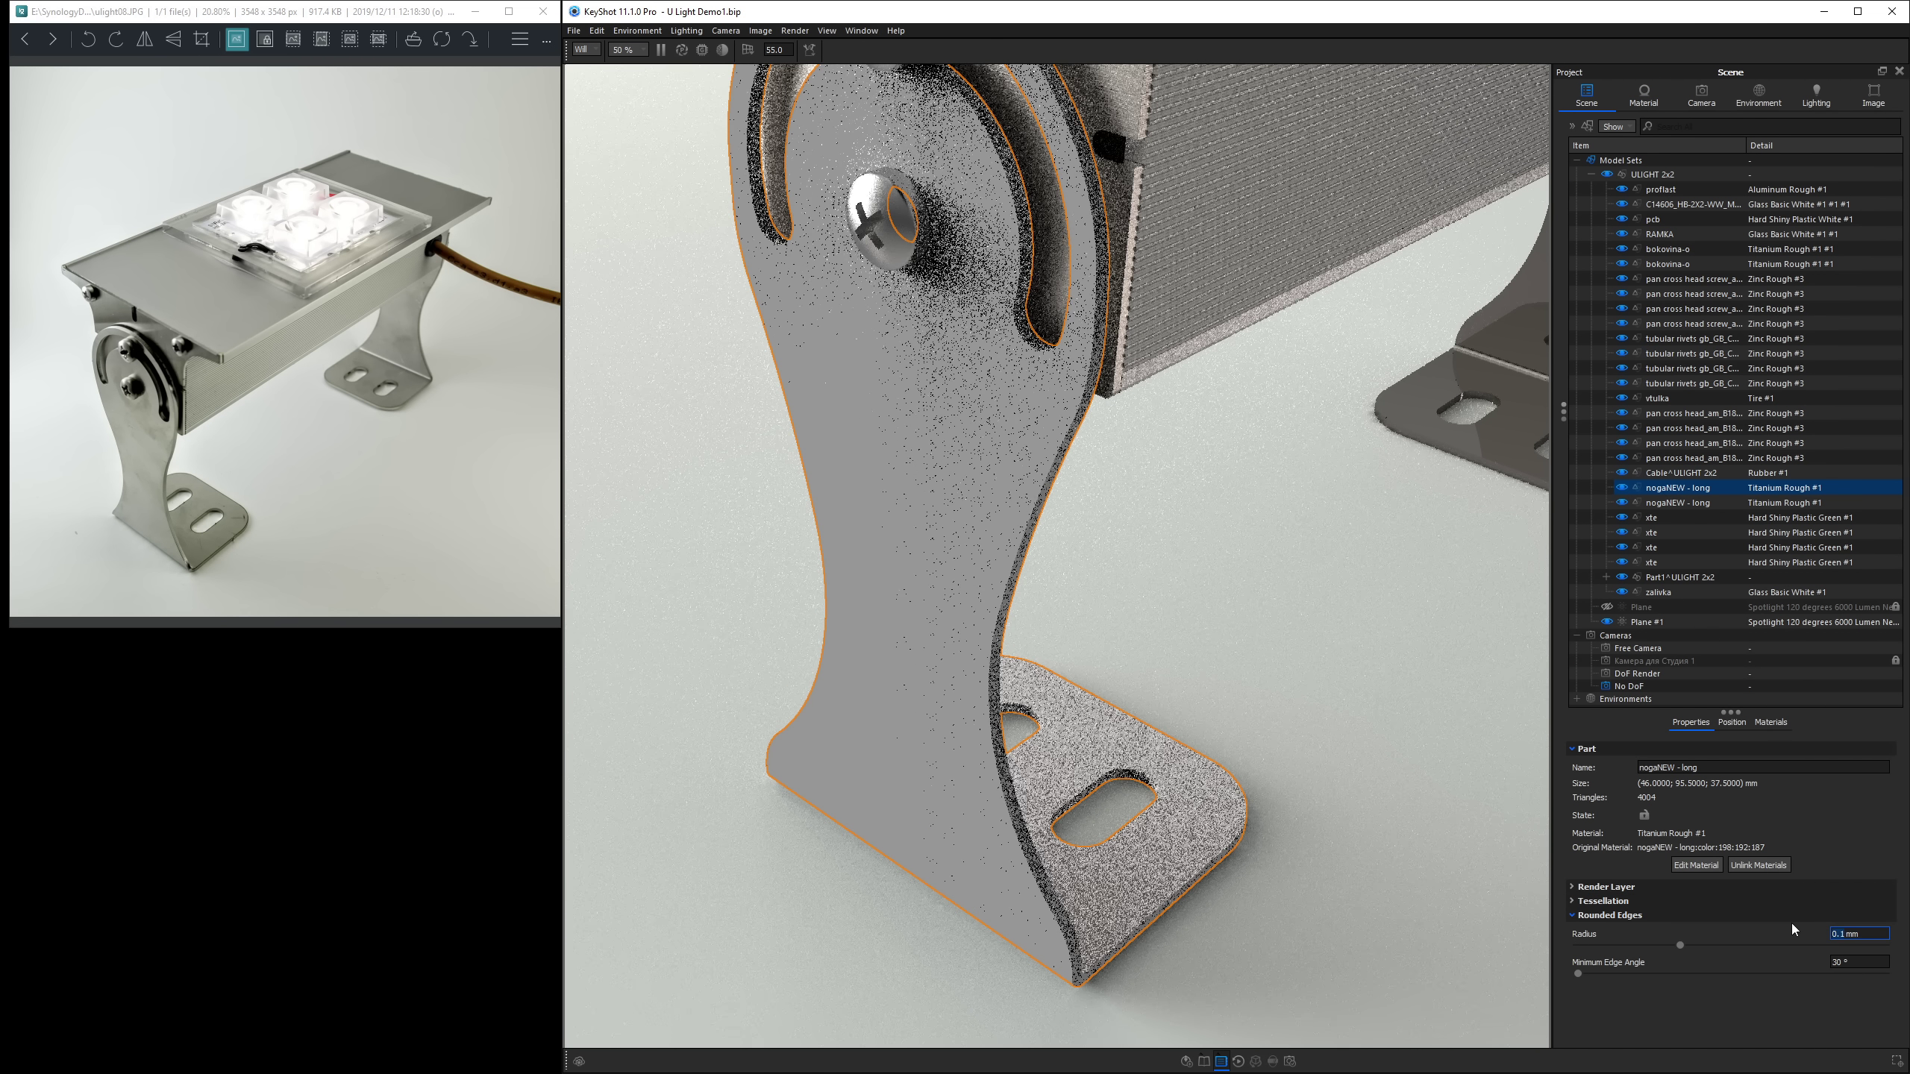
text(0)
Re-tessellate the front leg with a maximum edge length of 0.5% and apply the new mesh.
right_click(983, 372)
mouse_move(1033, 444)
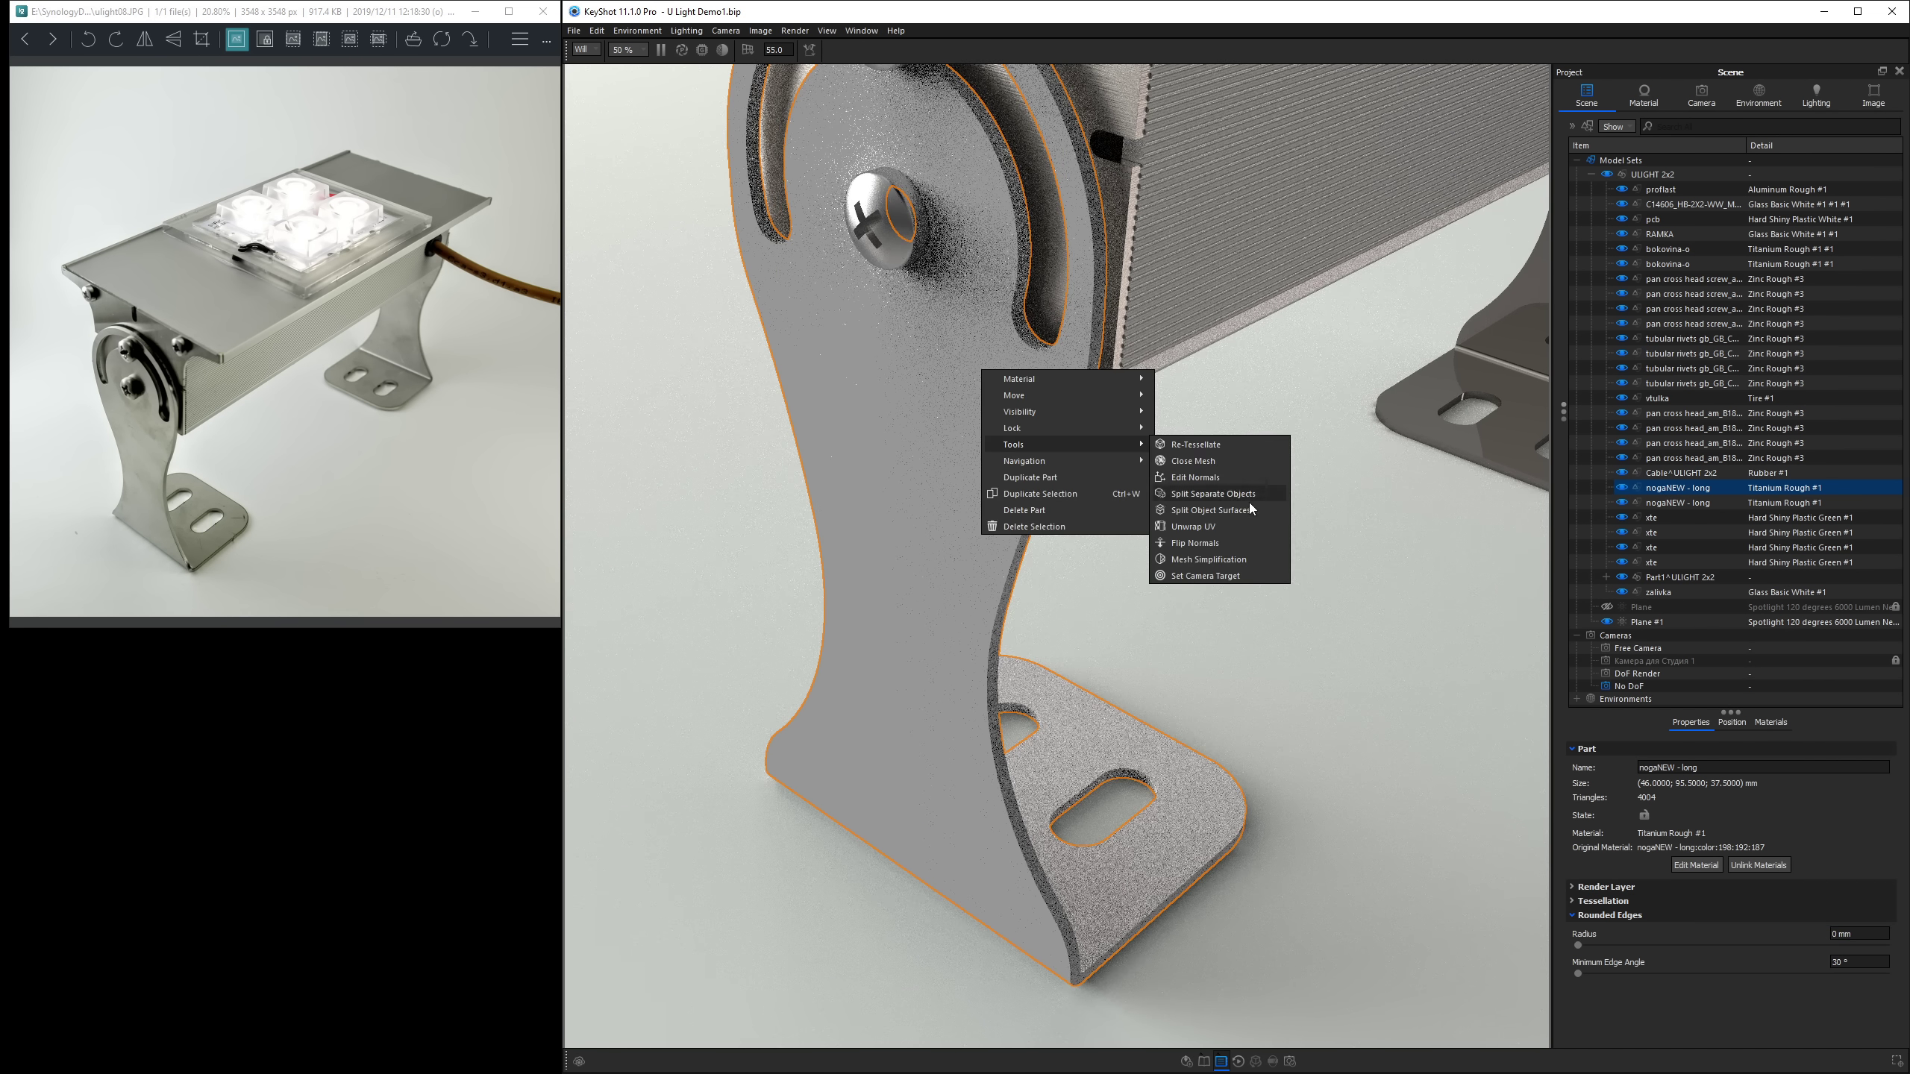
click(1198, 445)
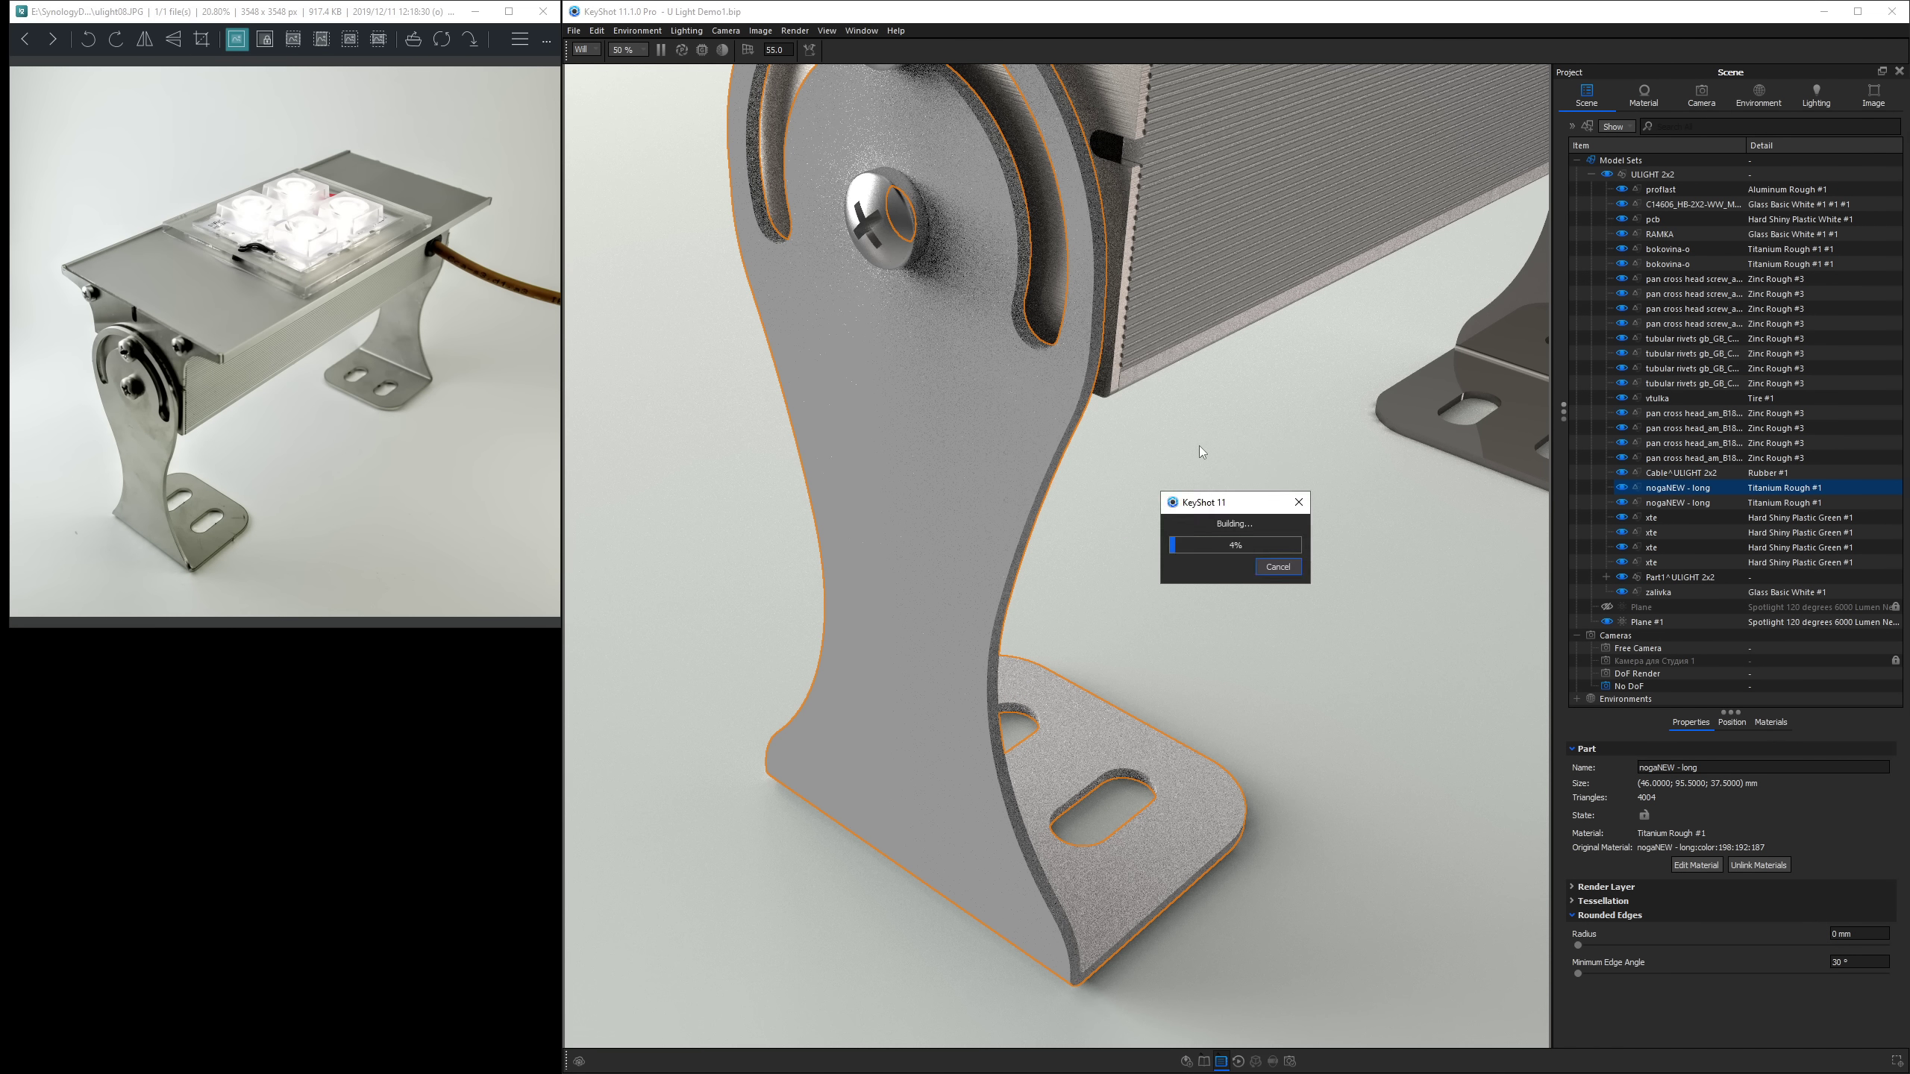
click(963, 277)
drag(1173, 361, 1185, 431)
scroll(1178, 435, up, 3)
scroll(1177, 440, up, 5)
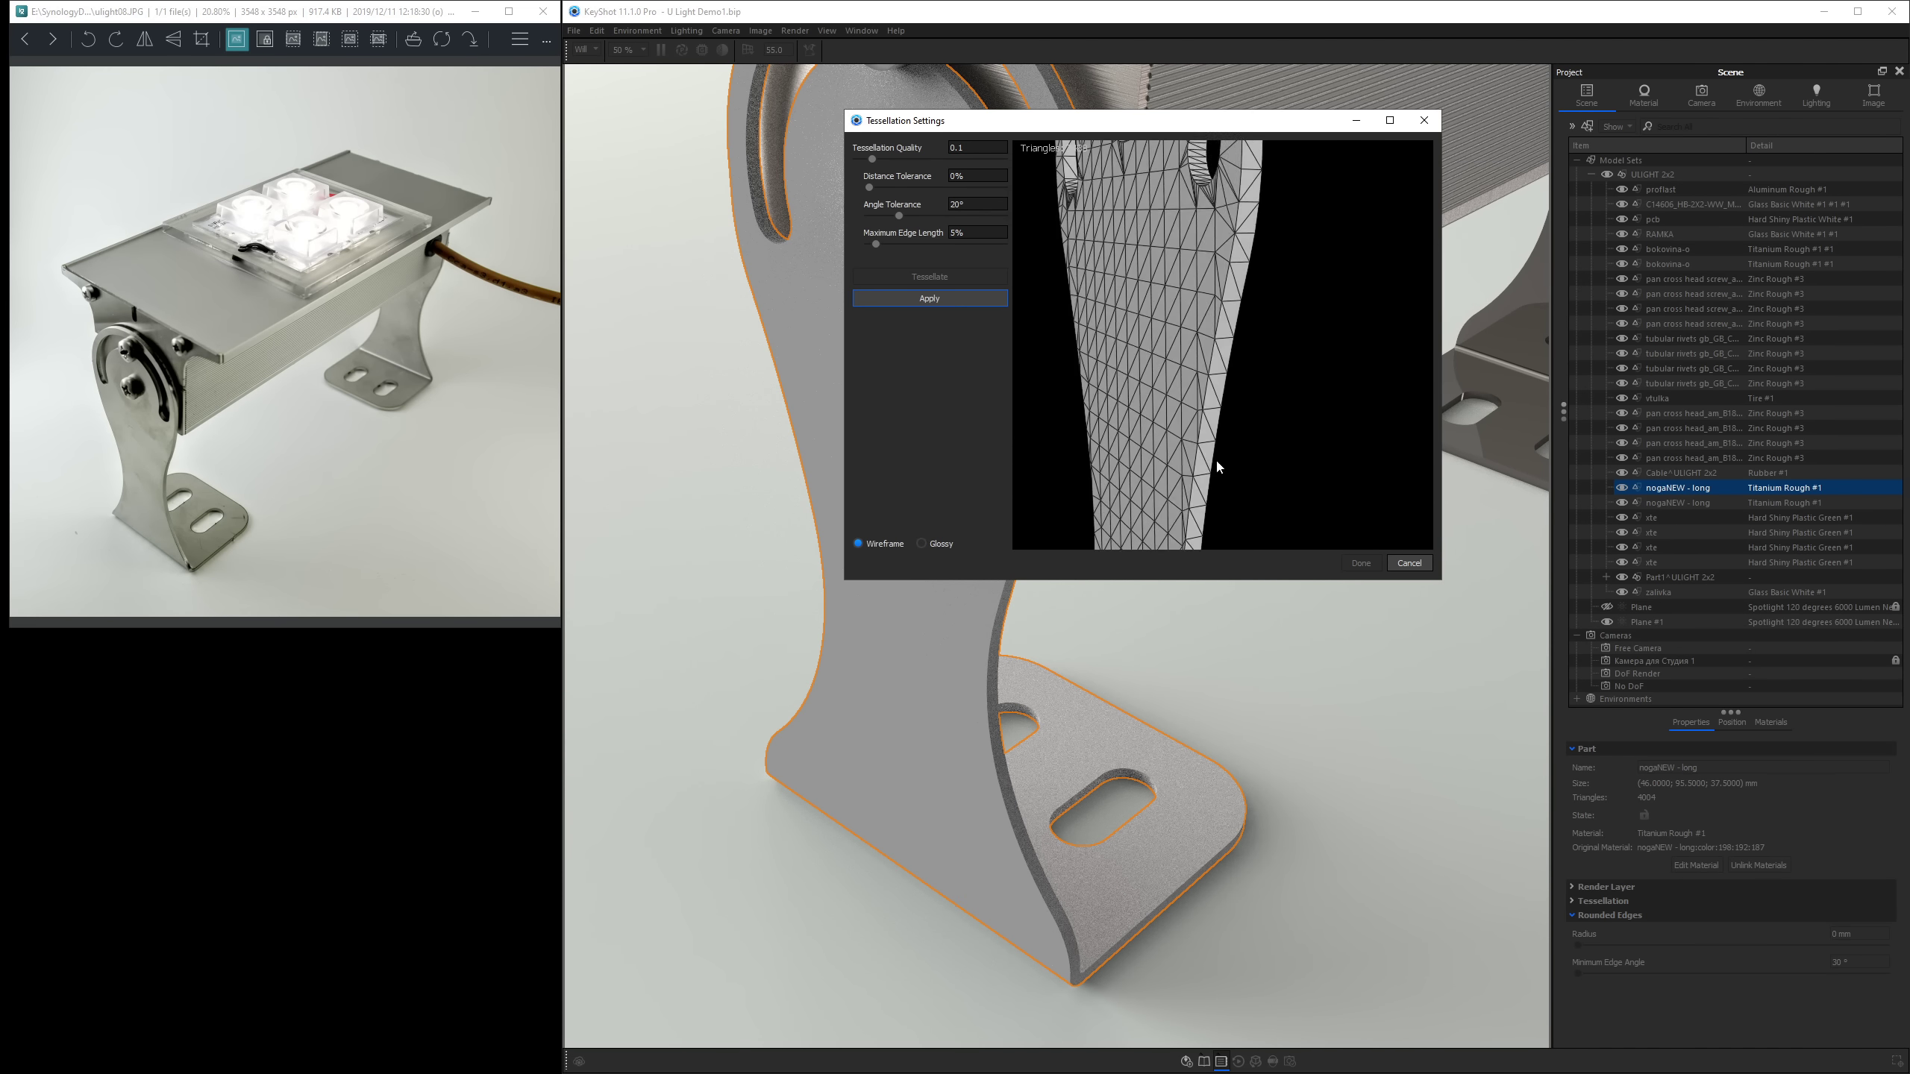
double_click(967, 232)
text(0.5)
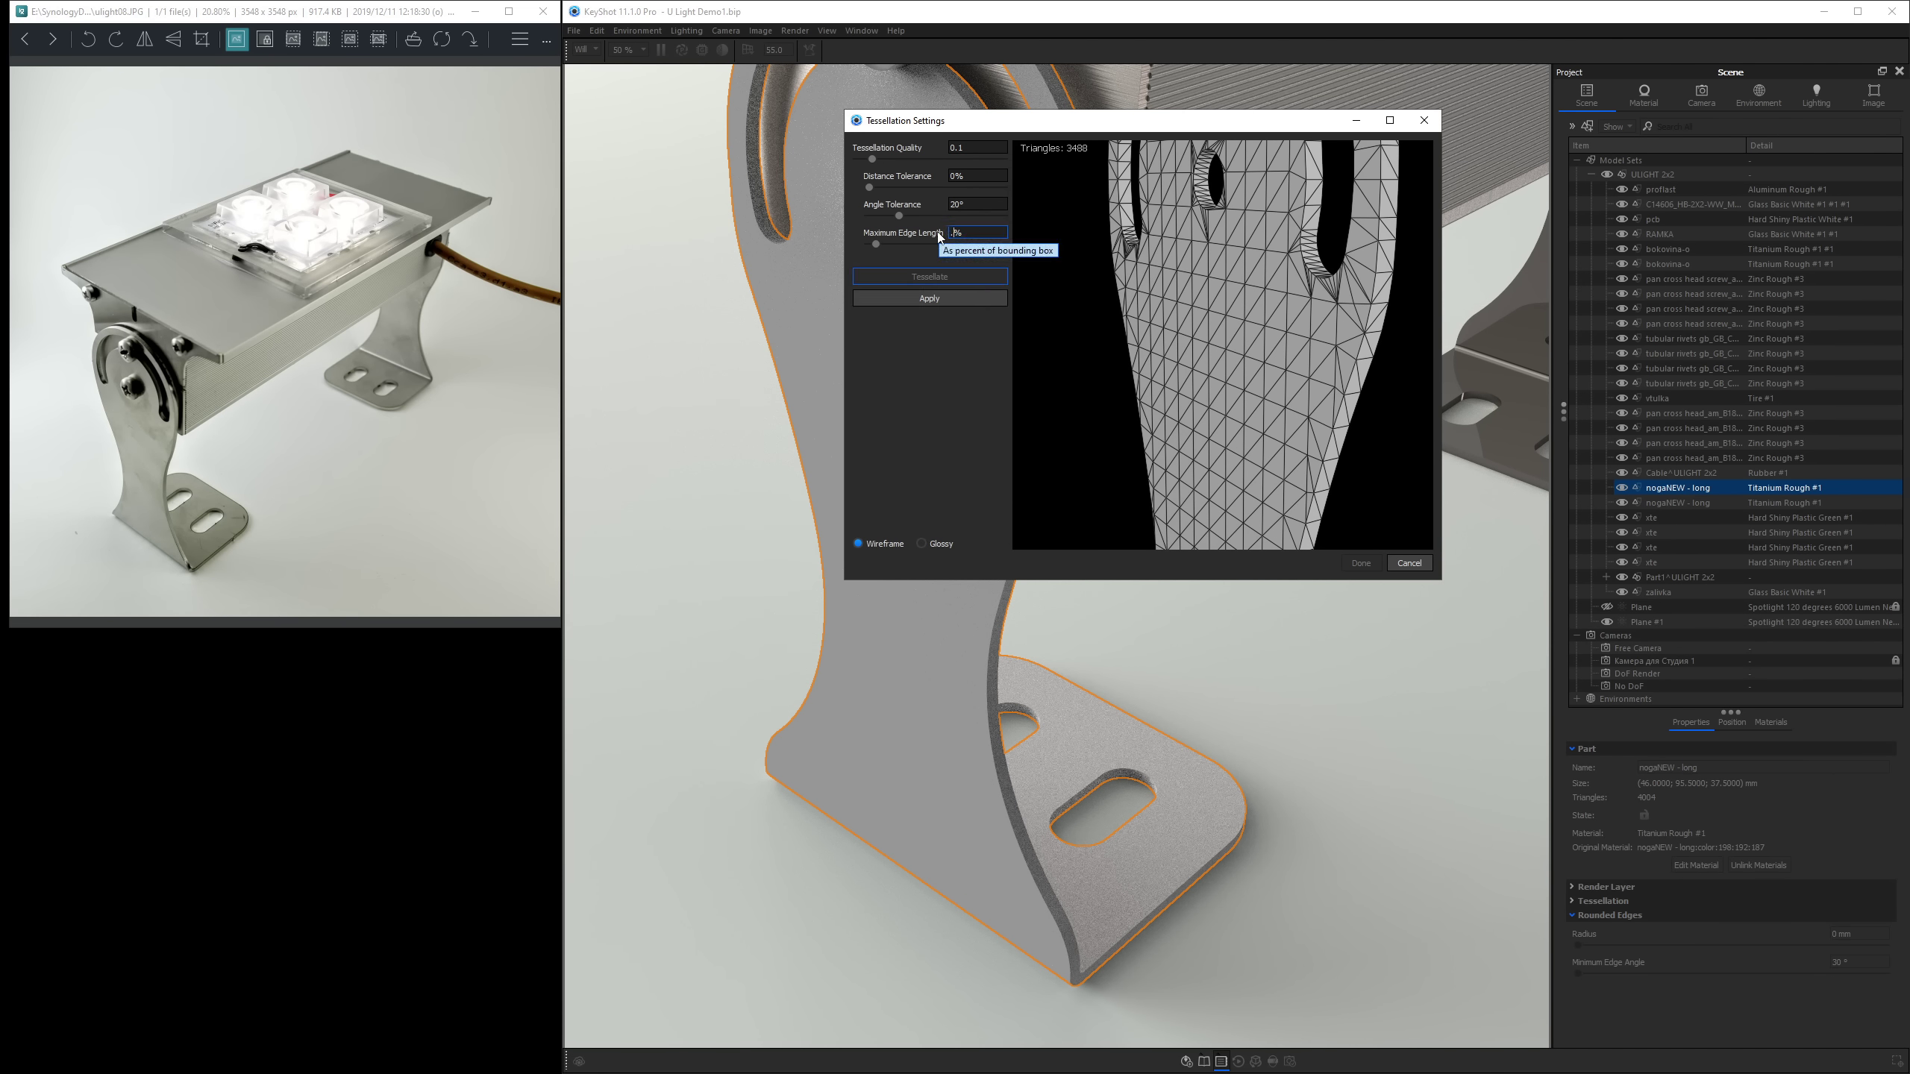
key(Return)
key(Return)
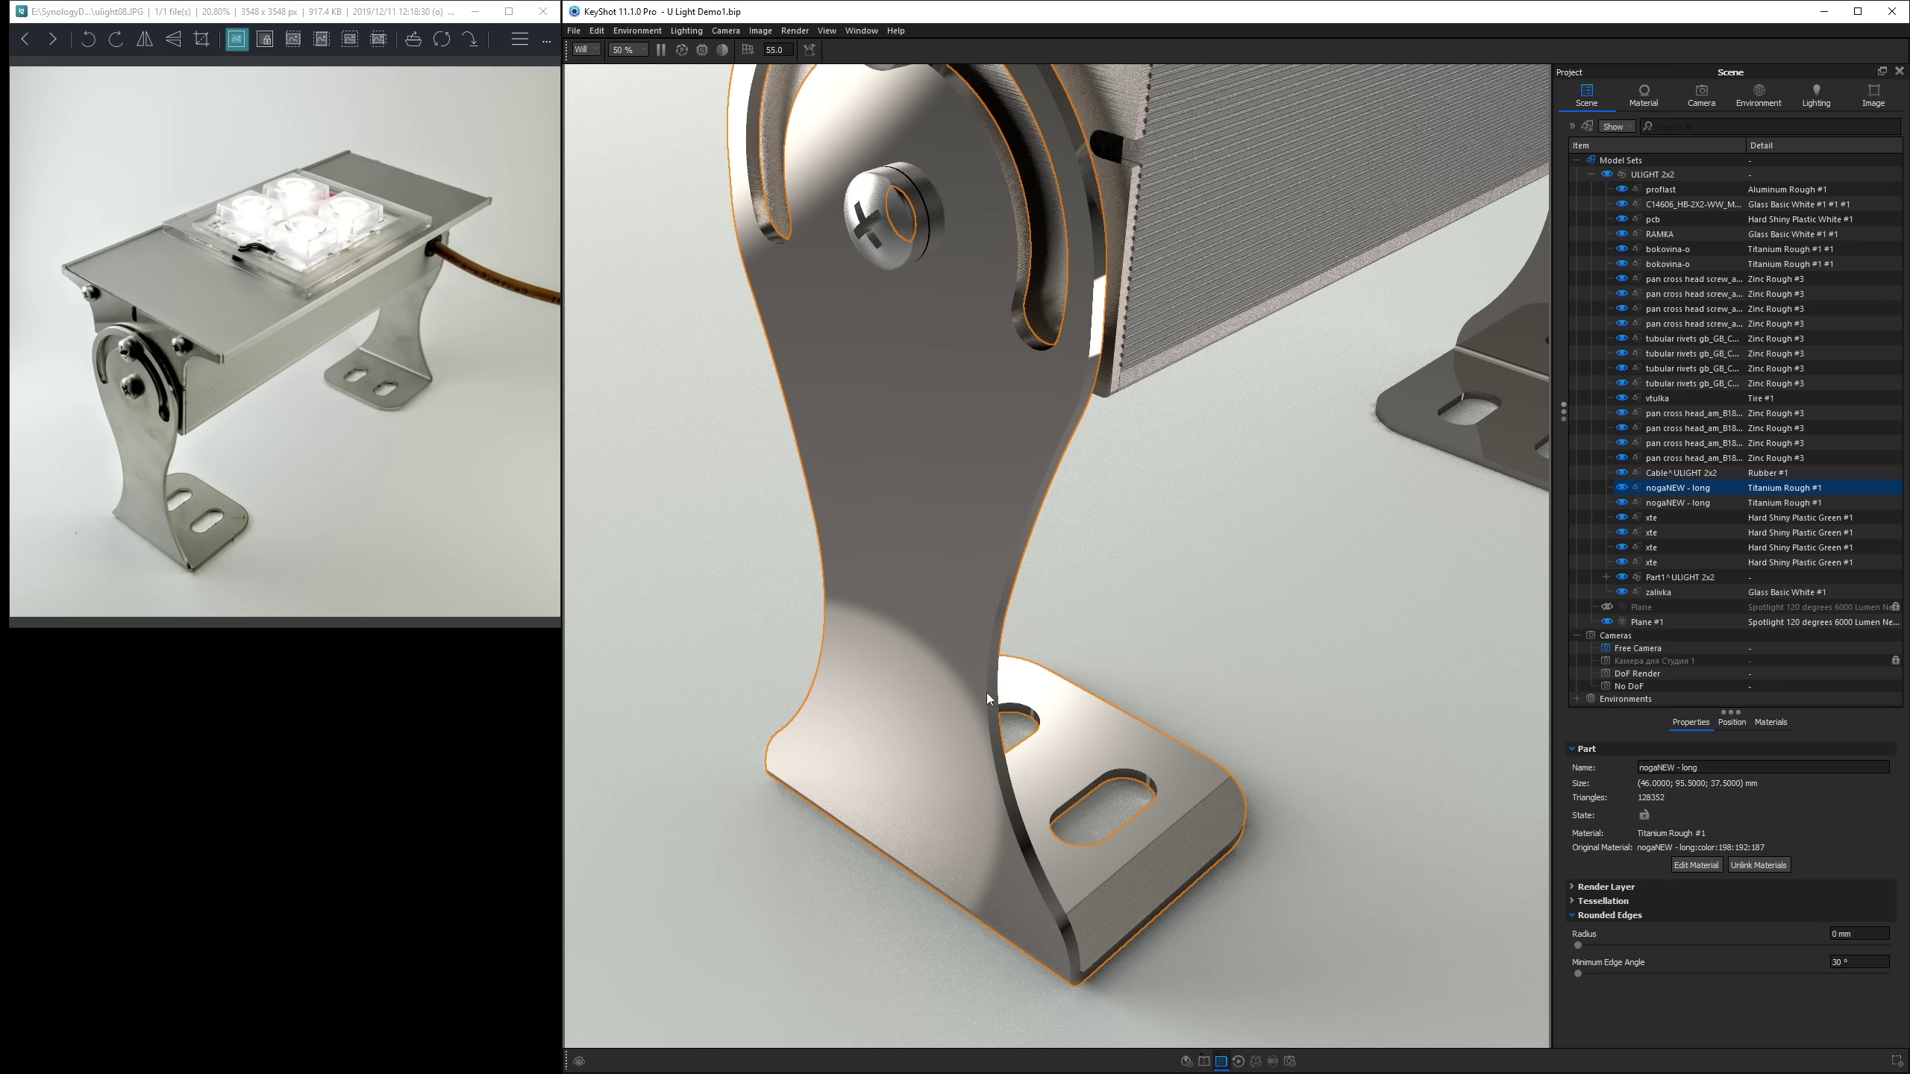
Round the re-tessellated front leg's edges with a 0.1 mm radius.
scroll(1033, 518, up, 3)
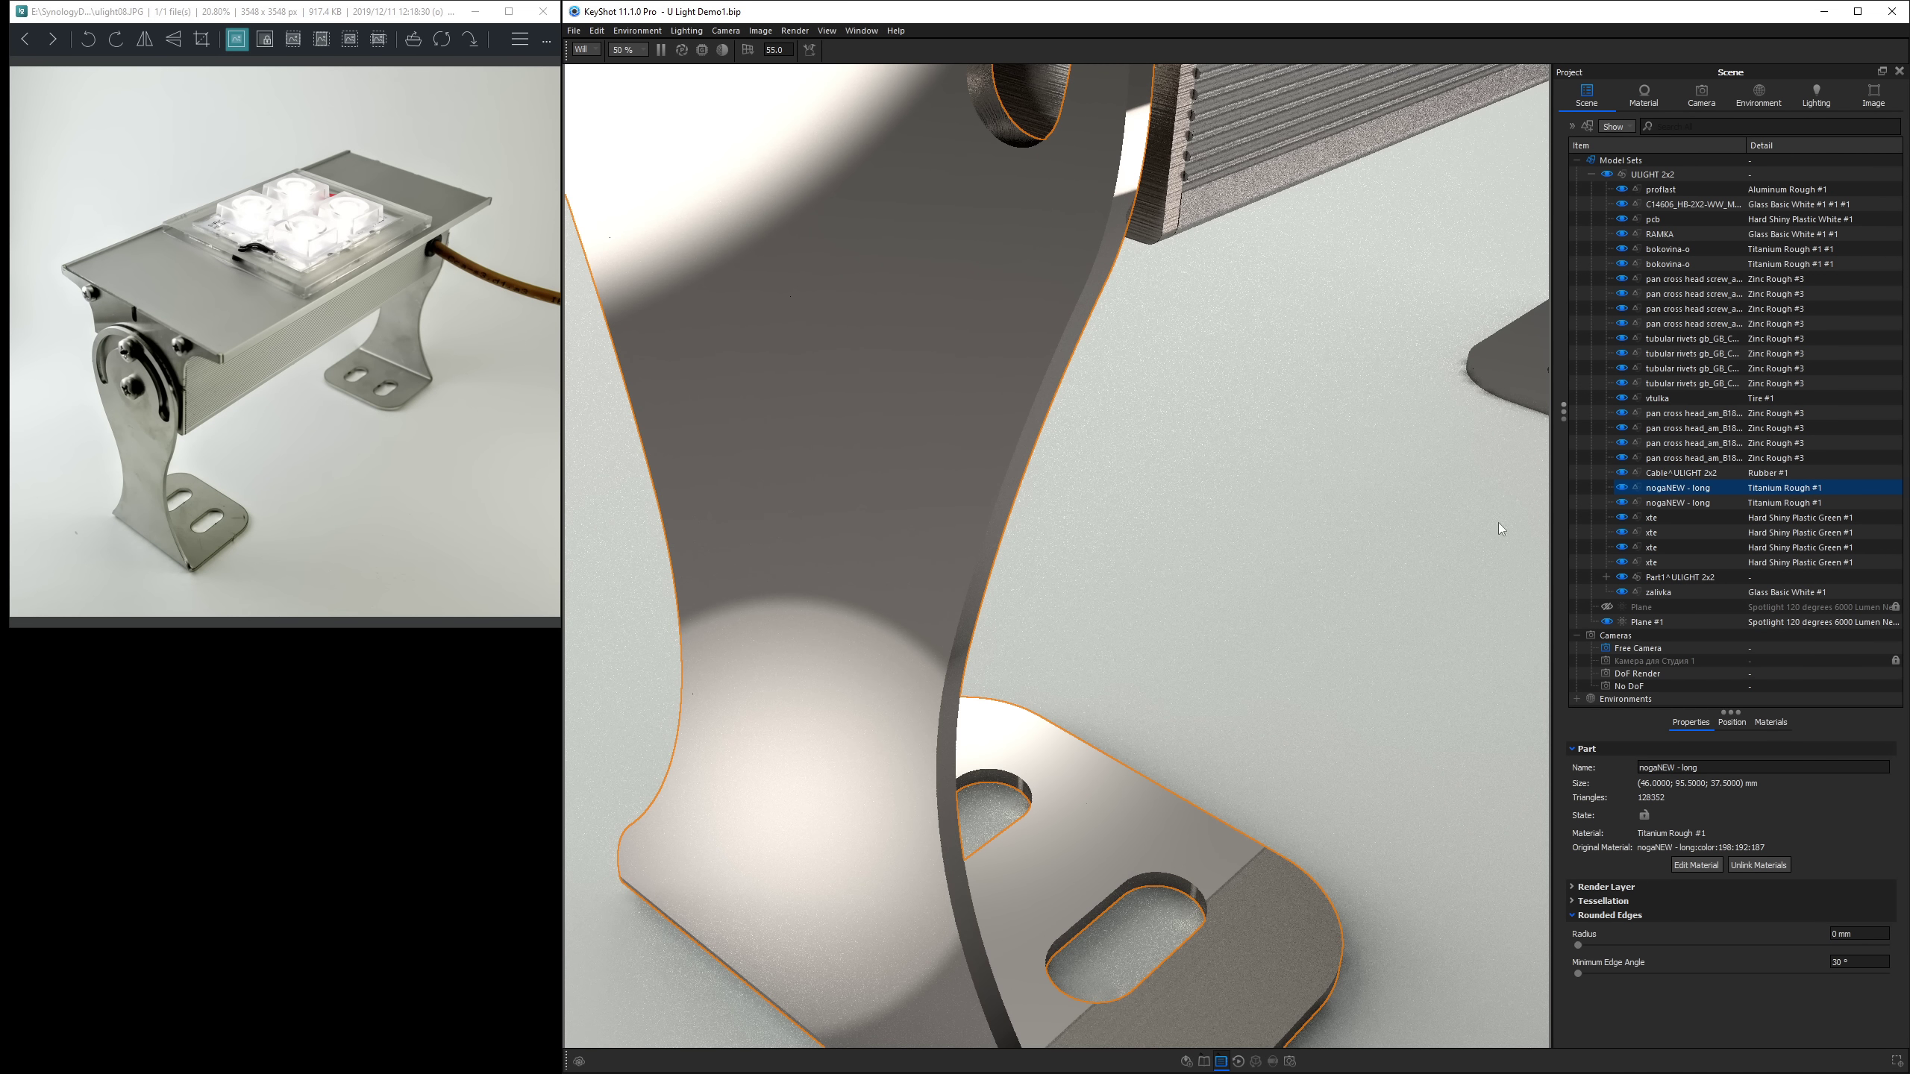
click(1854, 933)
text(.1)
key(Return)
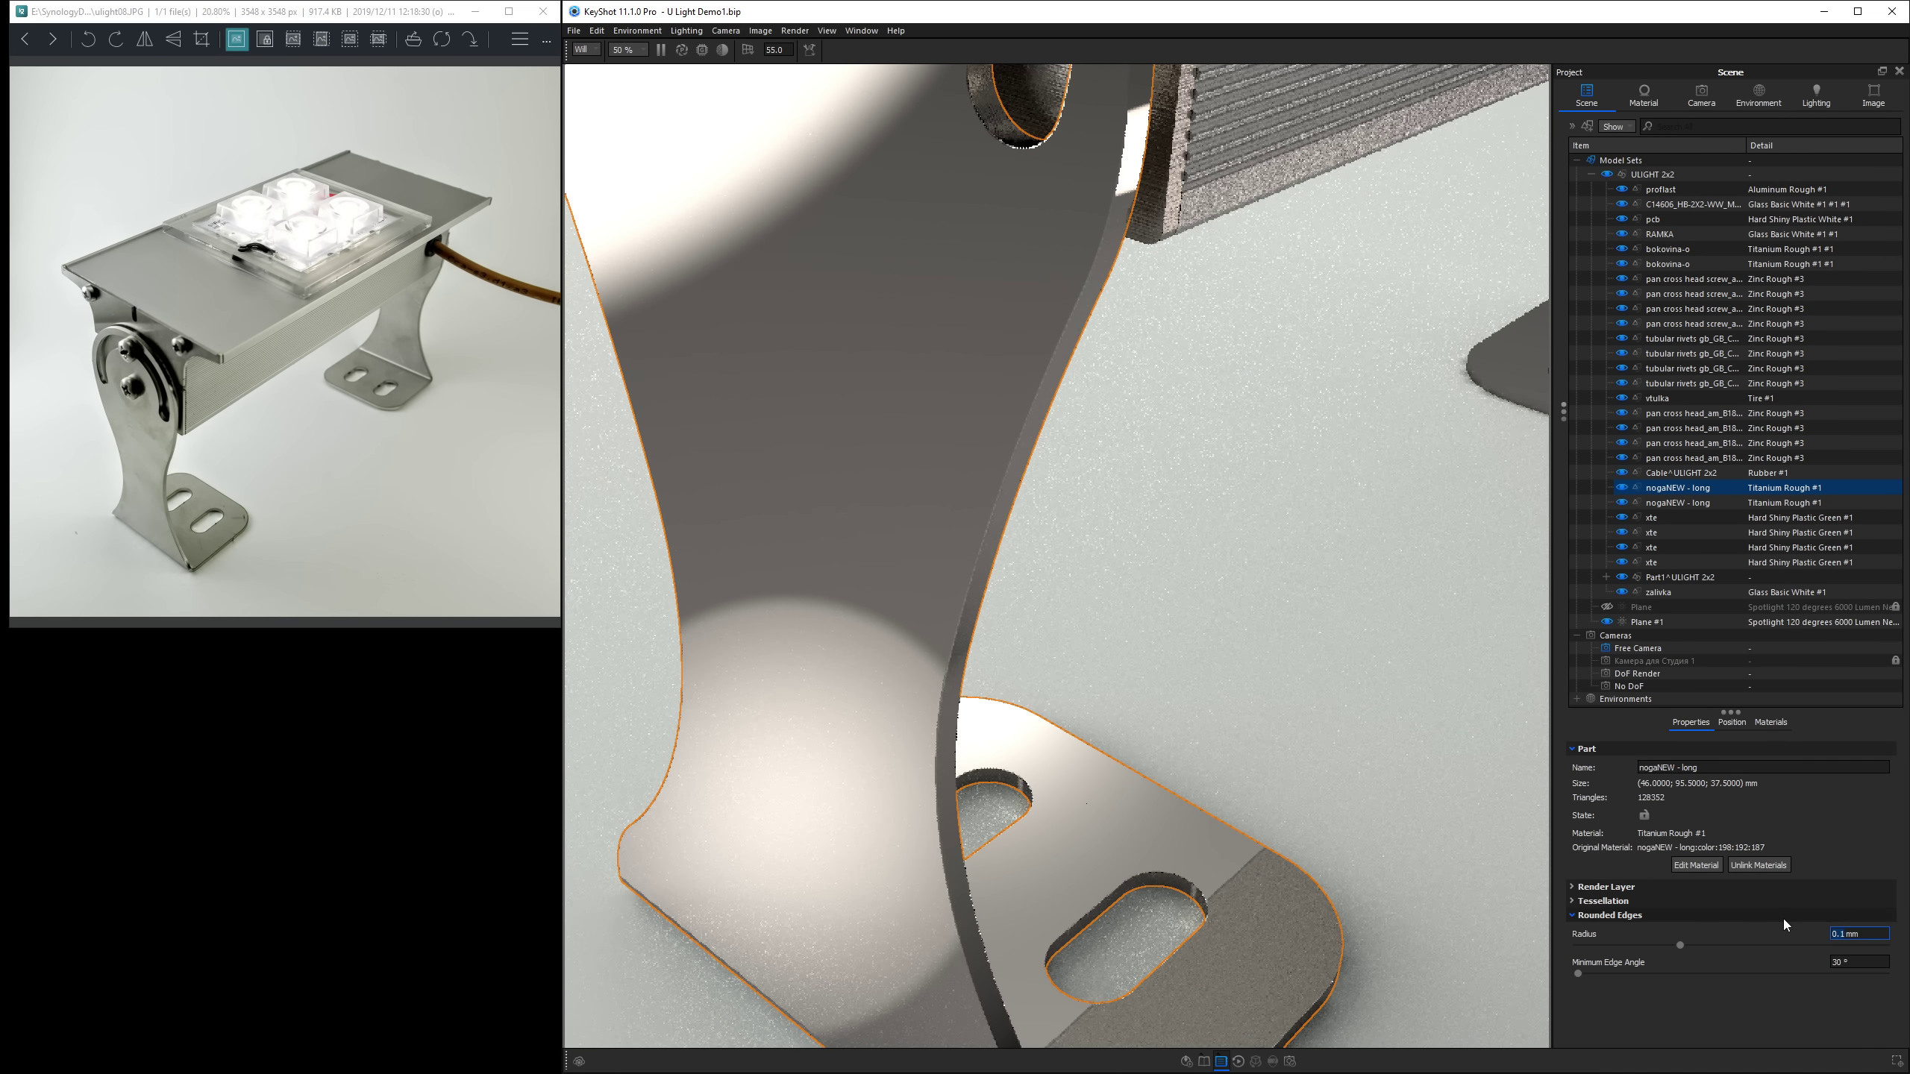
Inspect the front leg's edge highlights and increase its rounded edges radius to 0.2 mm.
scroll(959, 573, down, 5)
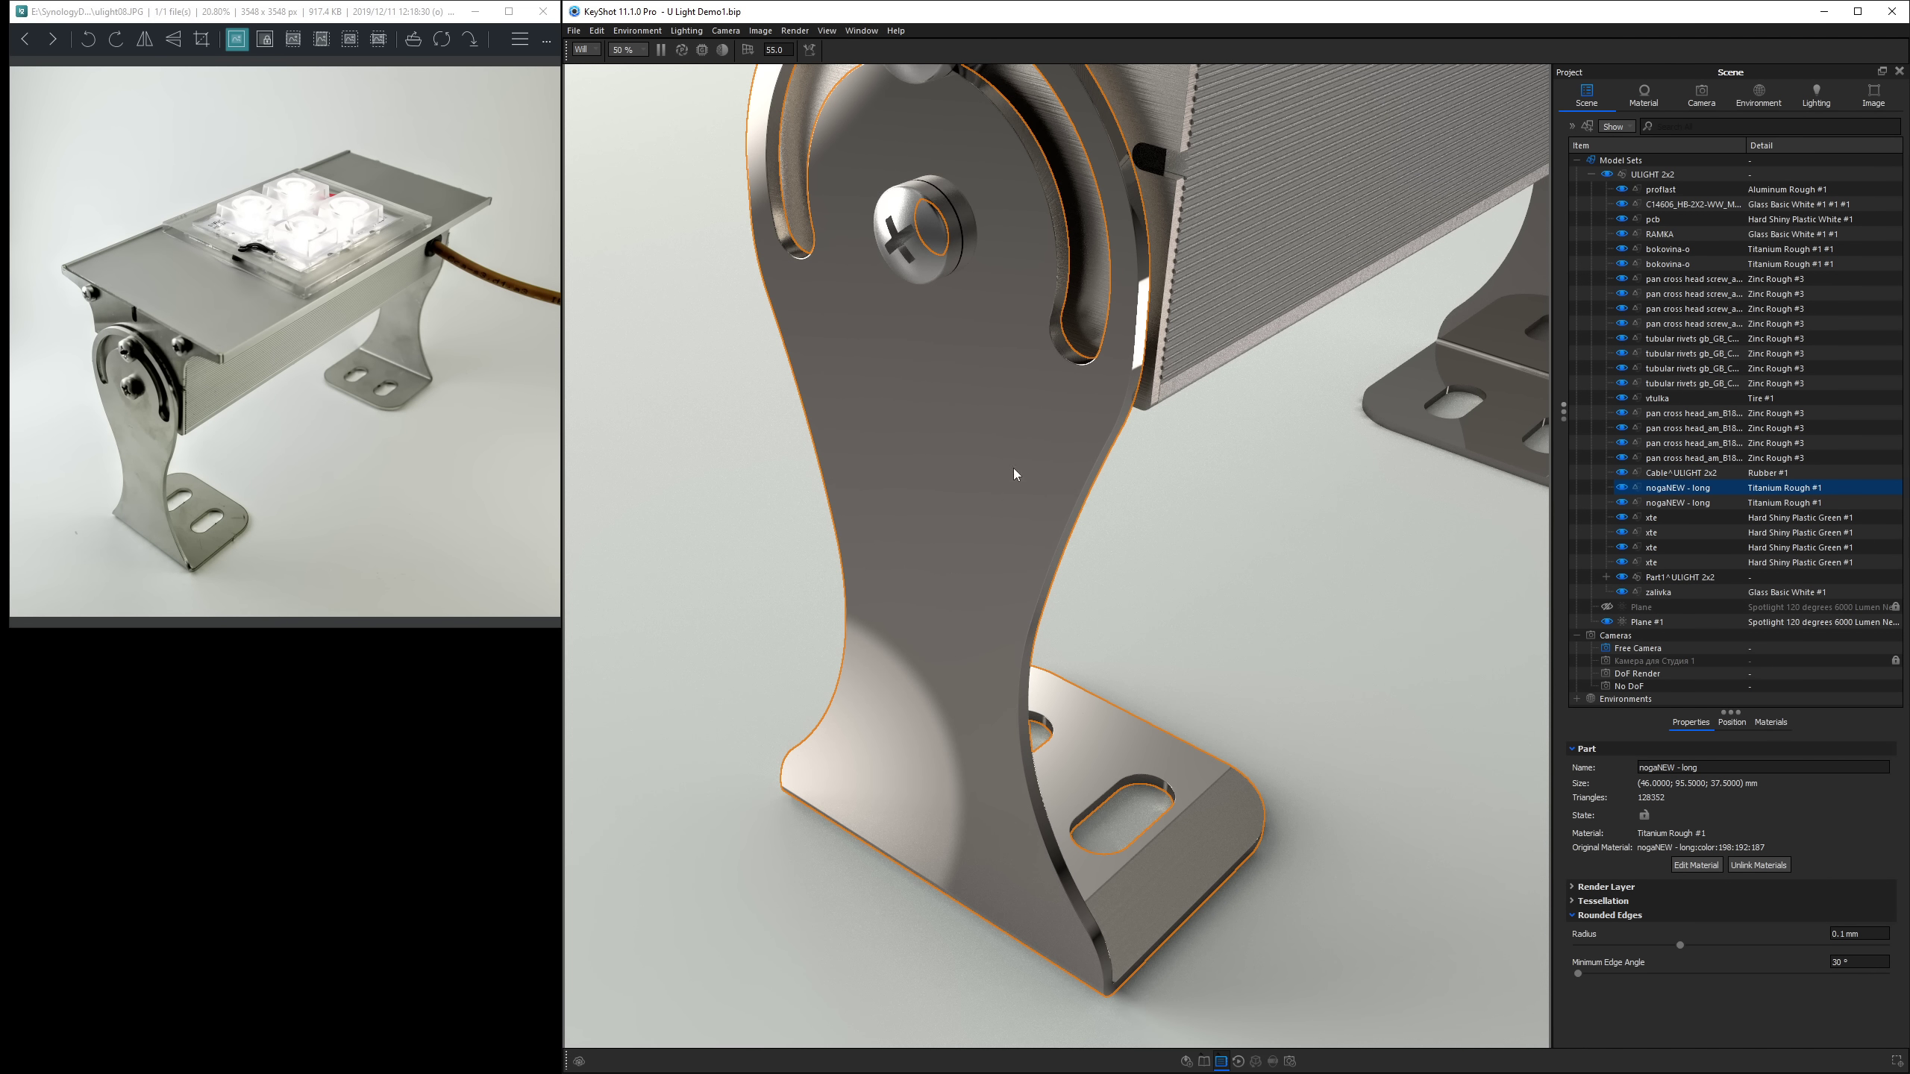
scroll(1024, 448, up, 3)
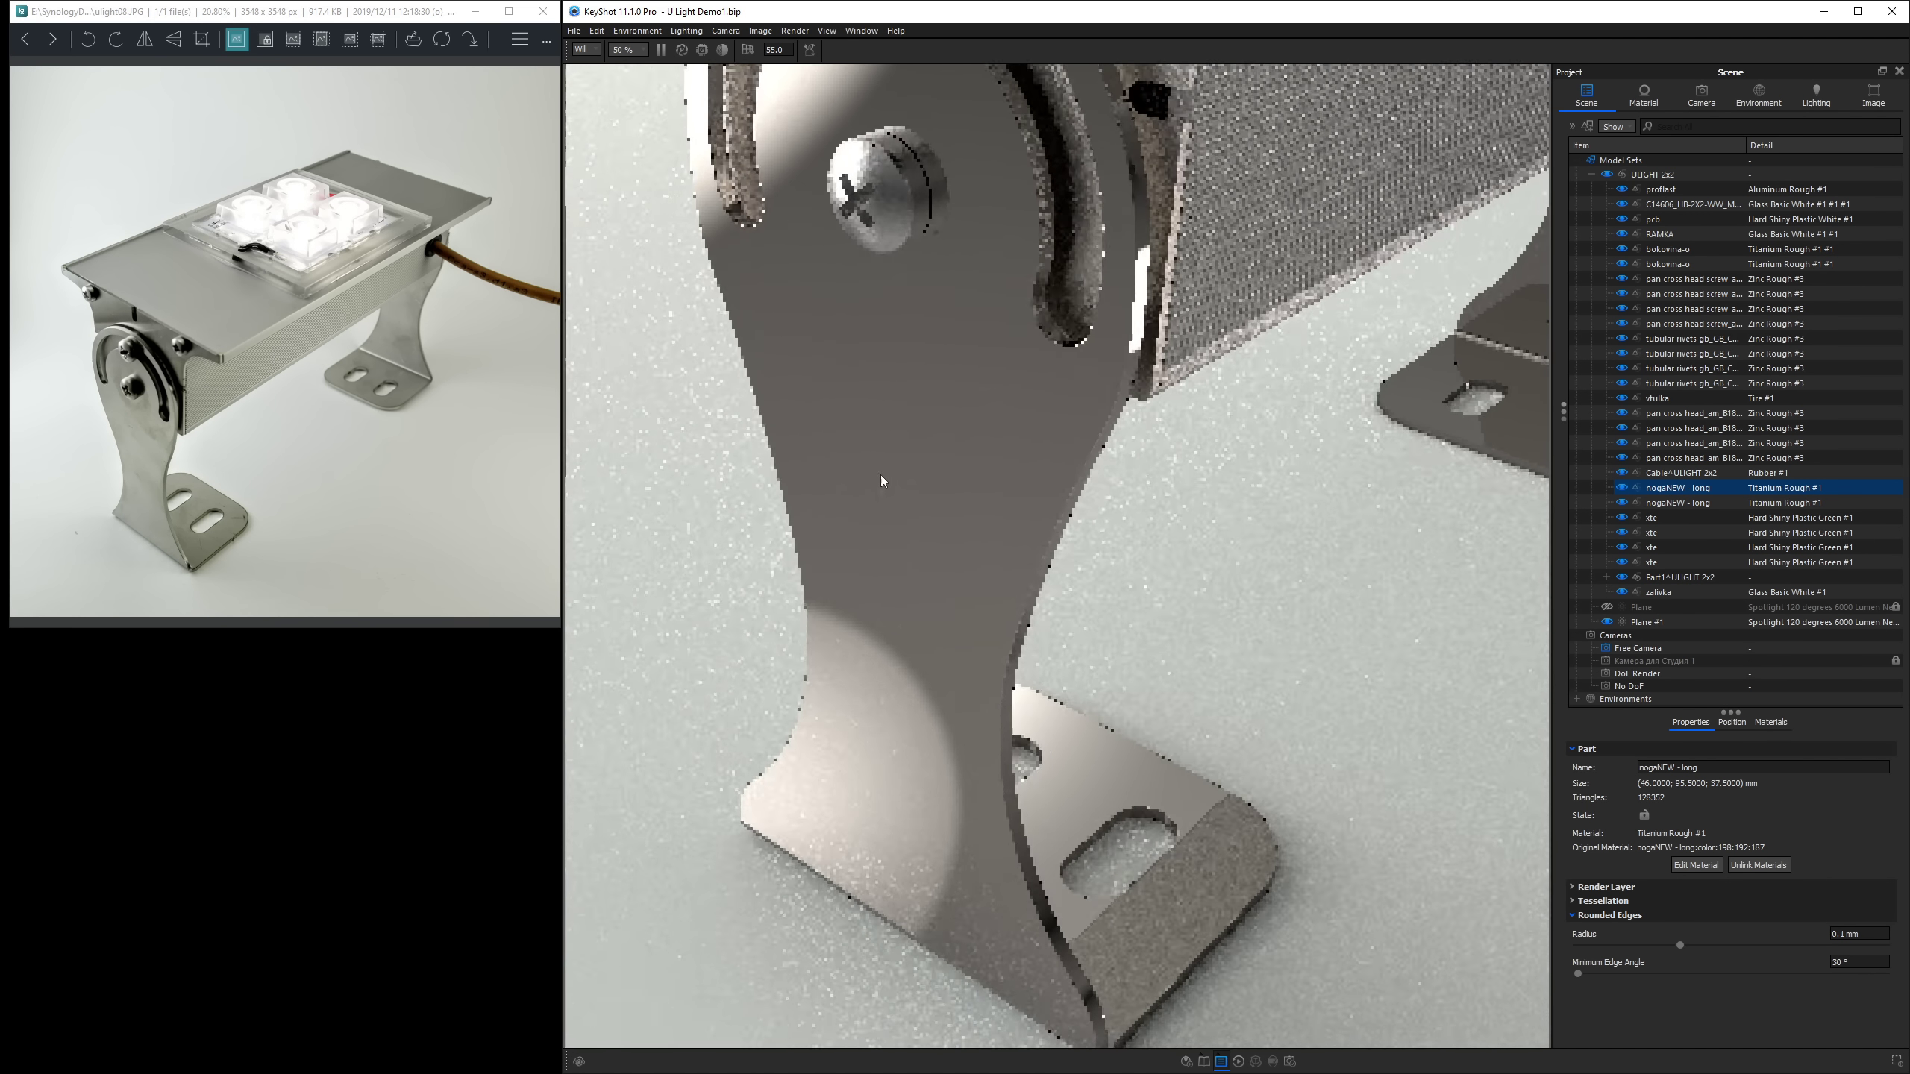
scroll(990, 439, up, 3)
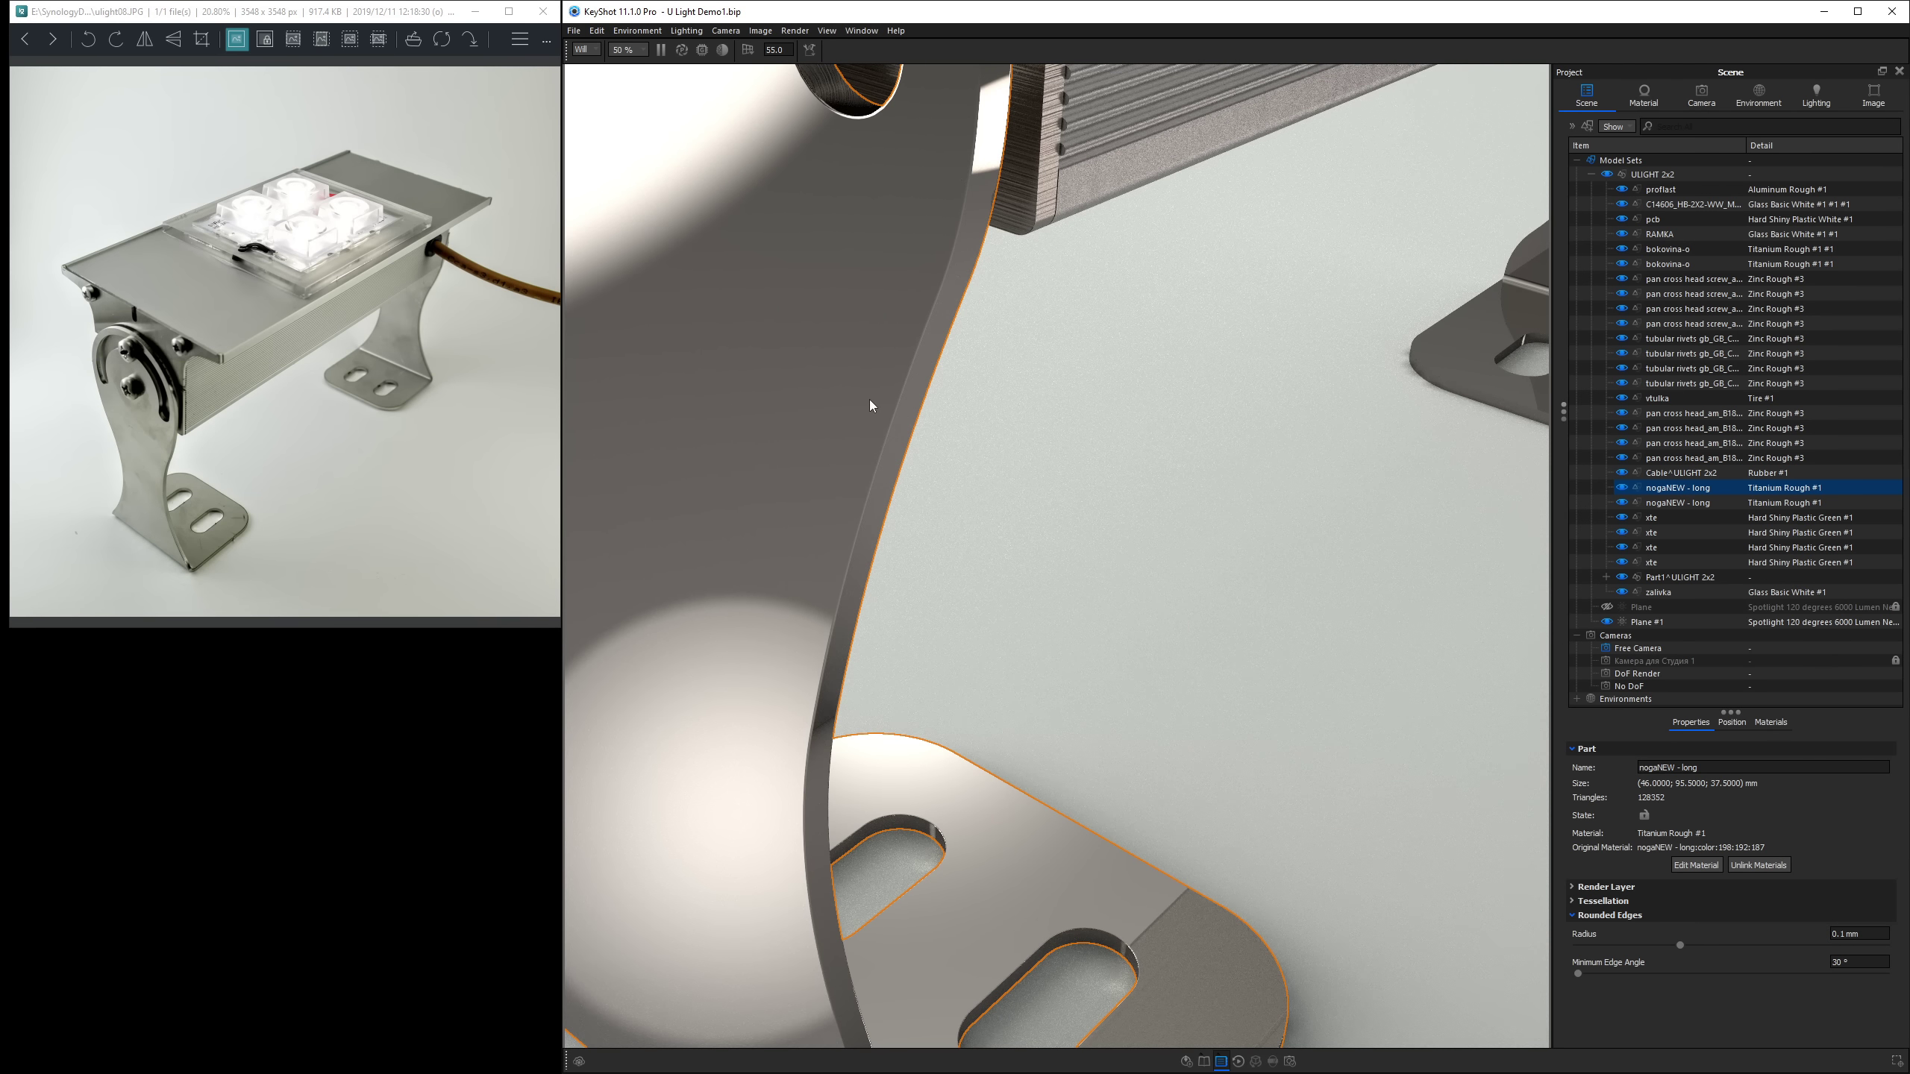
scroll(870, 404, down, 4)
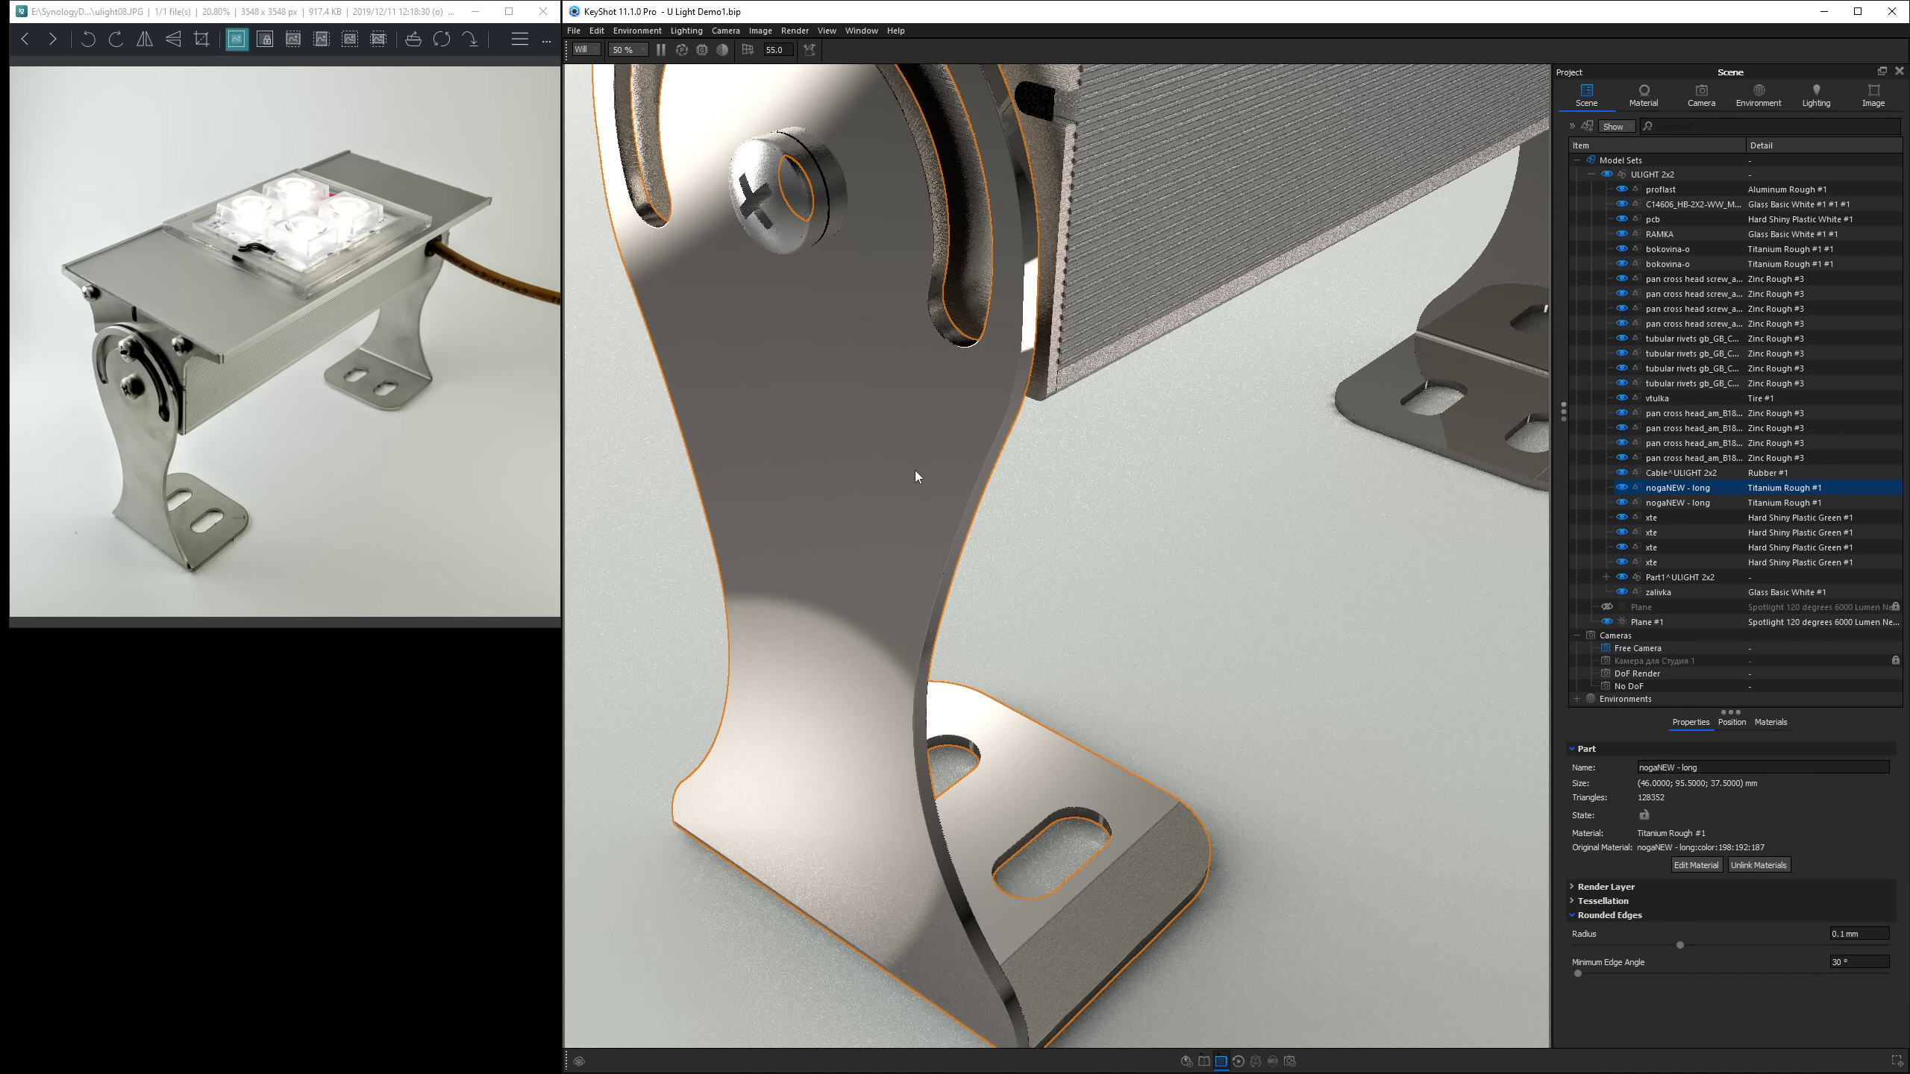
middle_drag(925, 470, 970, 455)
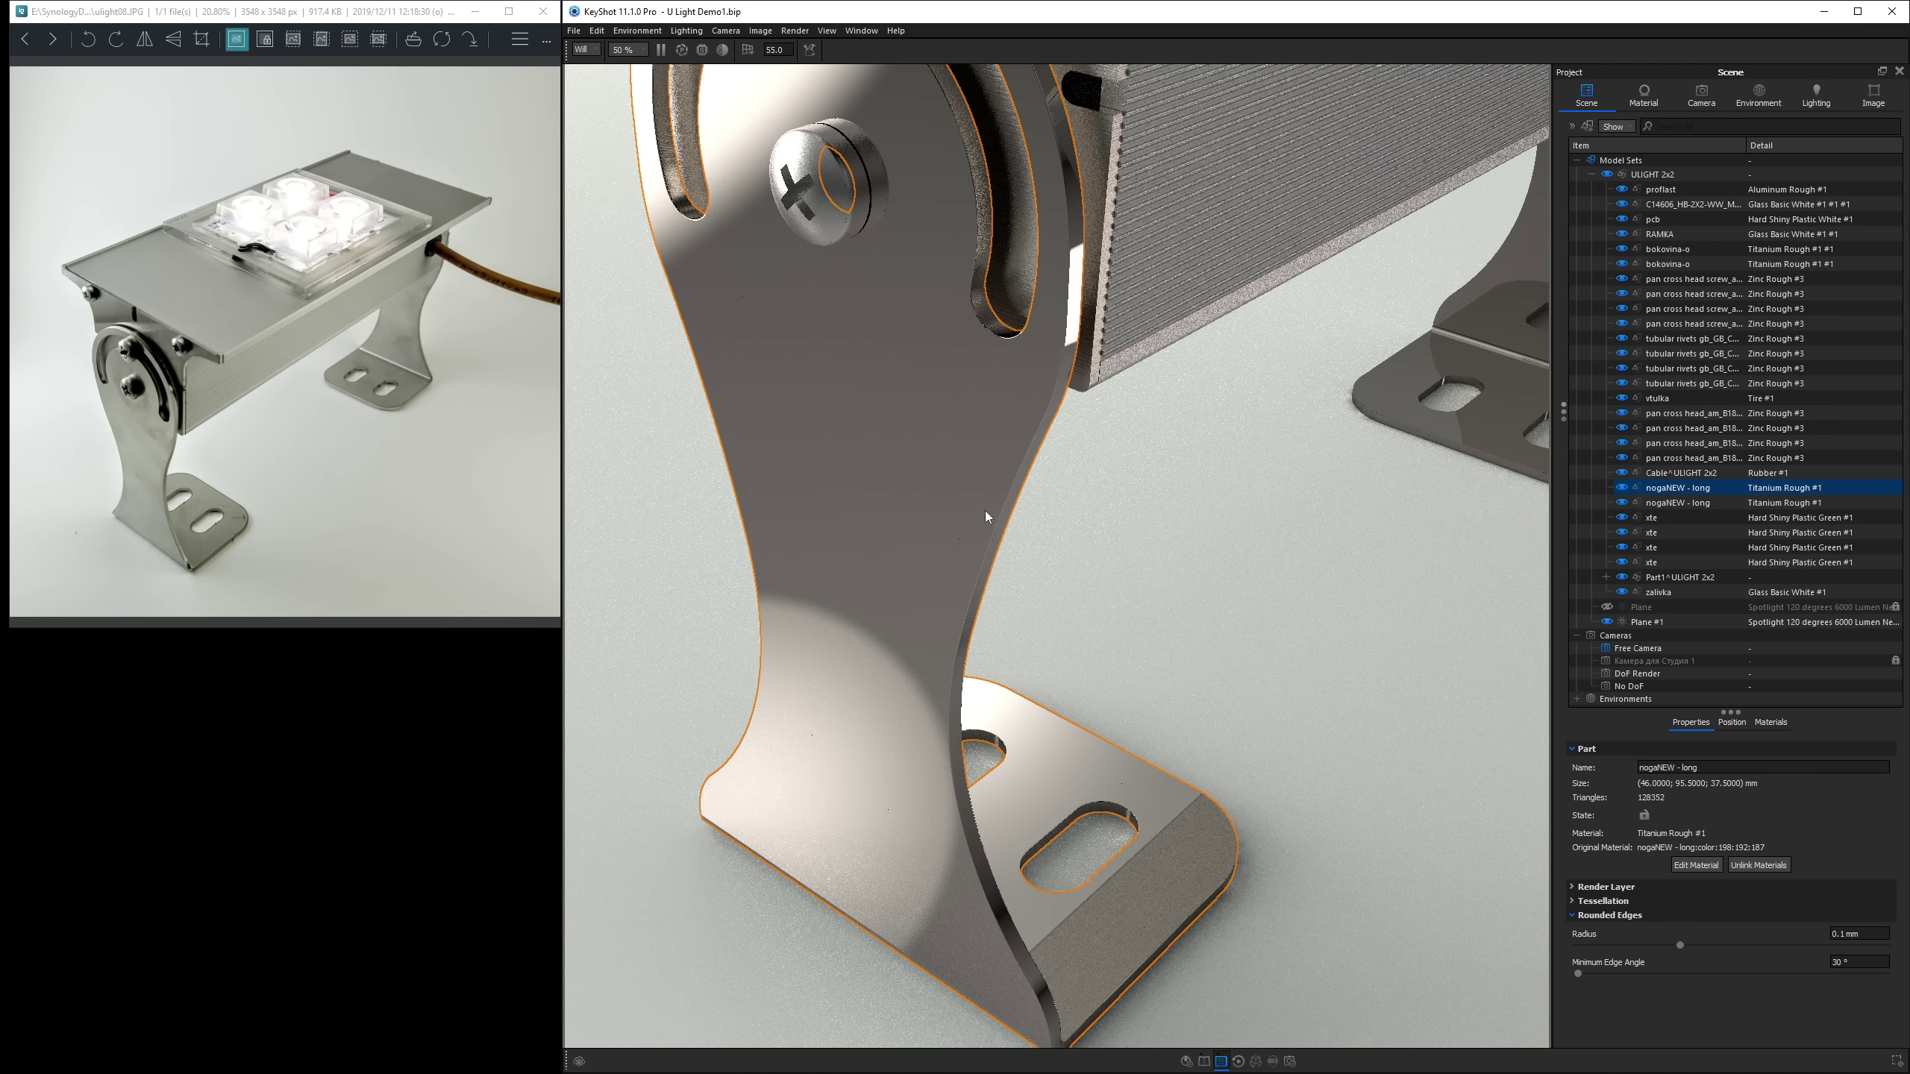
scroll(985, 511, down, 3)
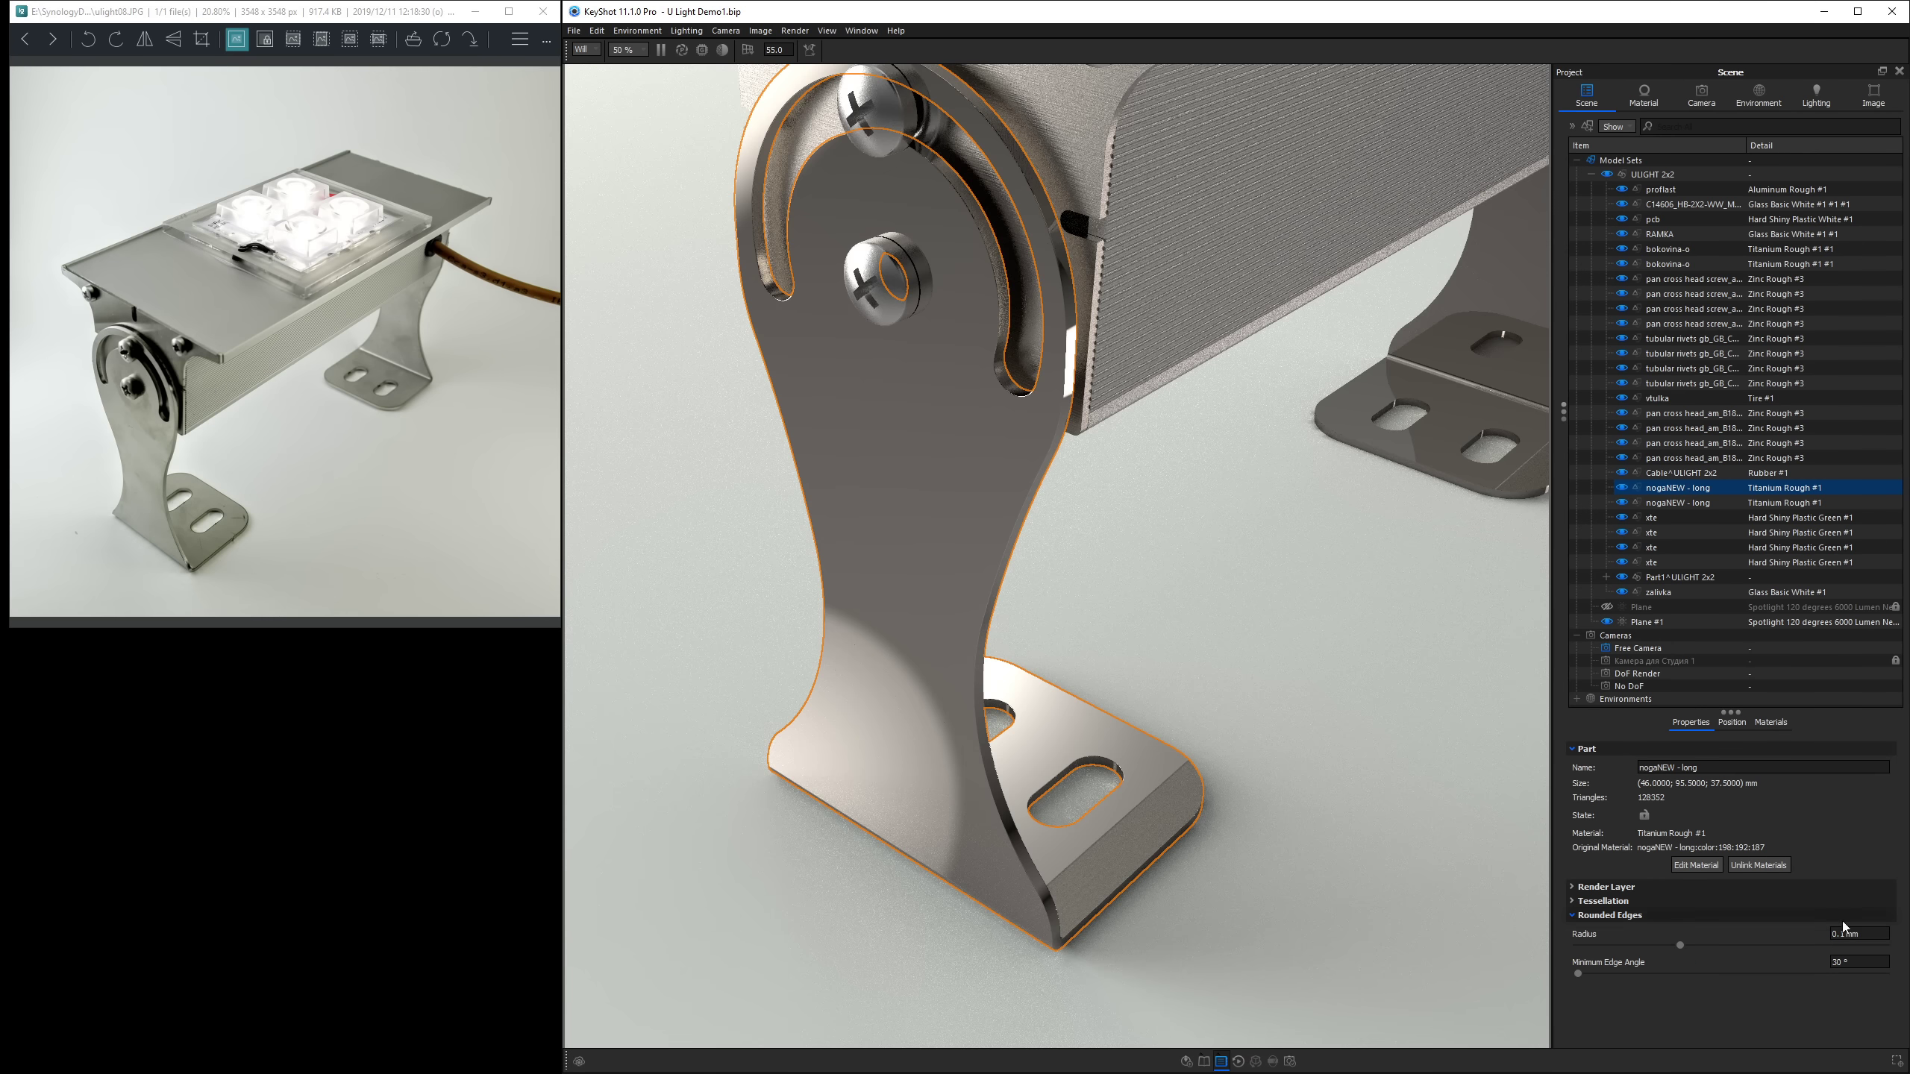
click(1843, 933)
text(0.2)
key(Return)
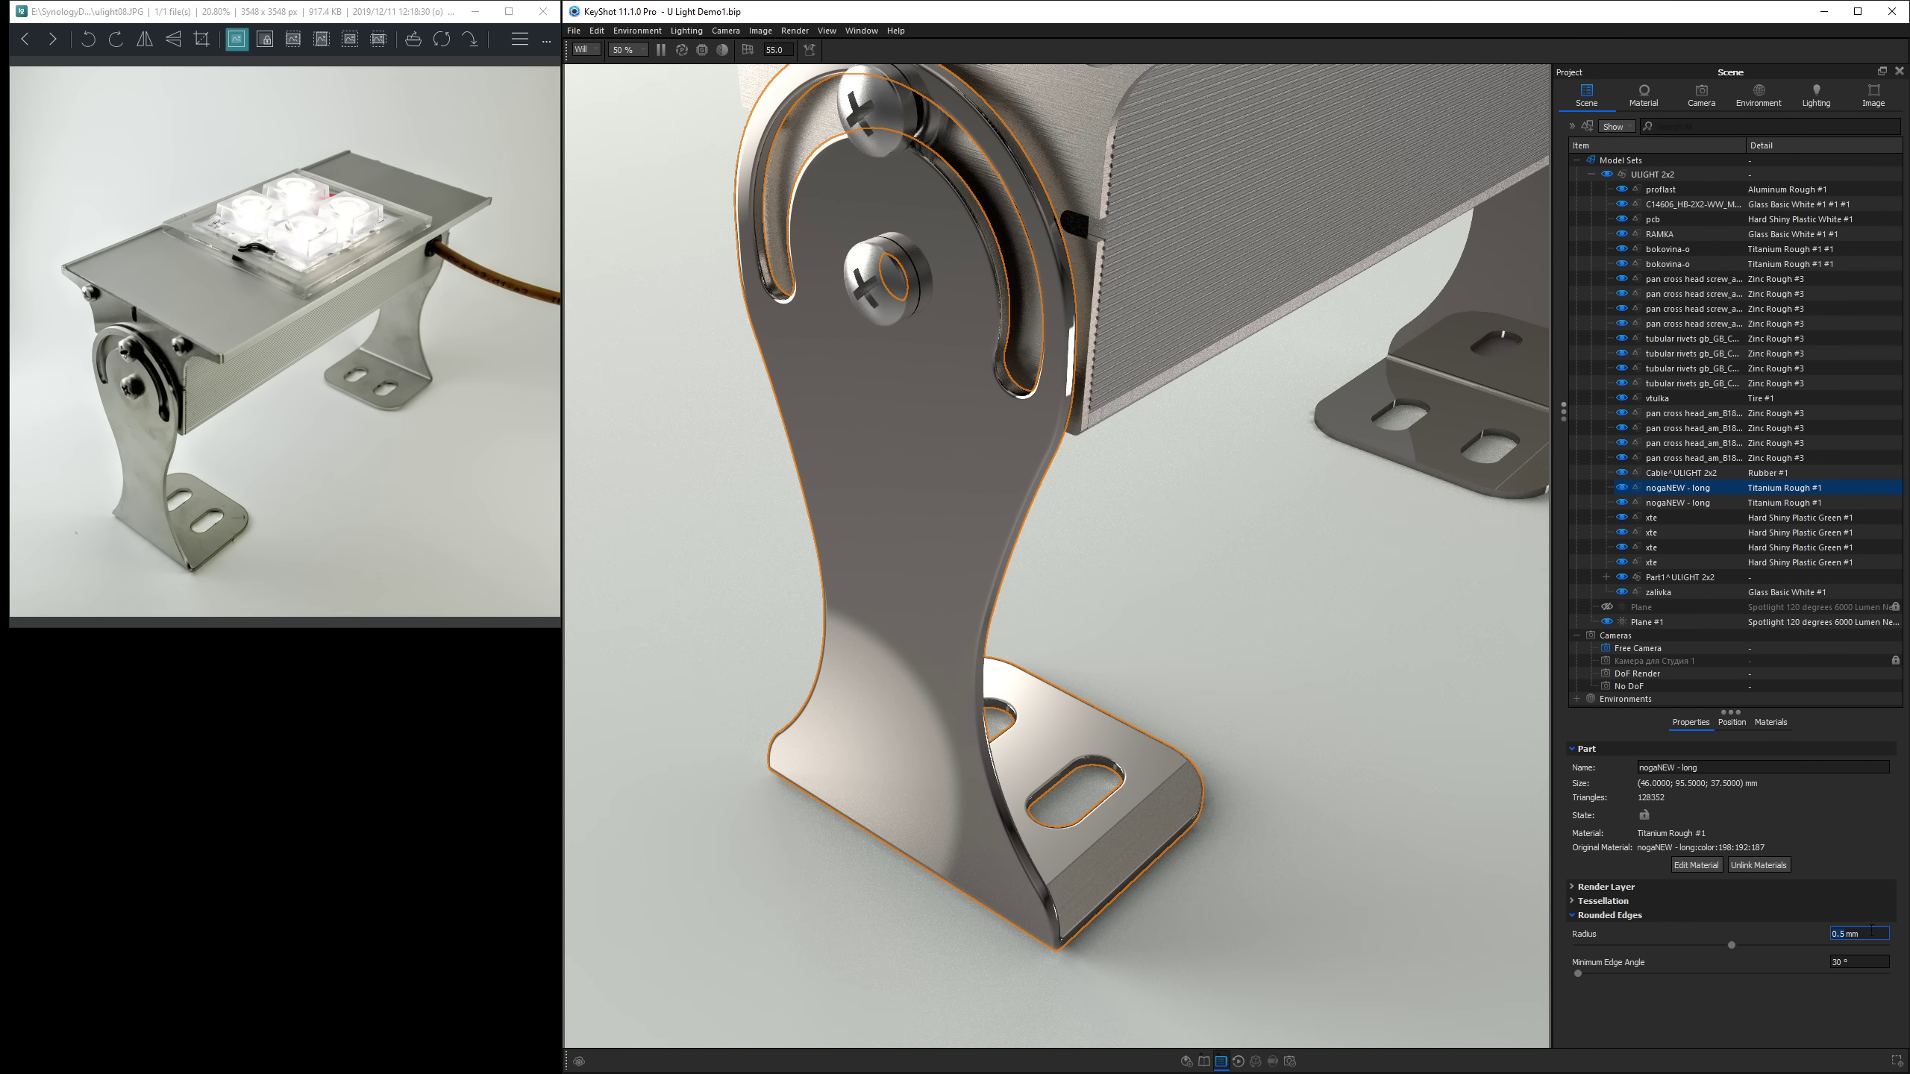
key(Down)
key(Down)
key(Down)
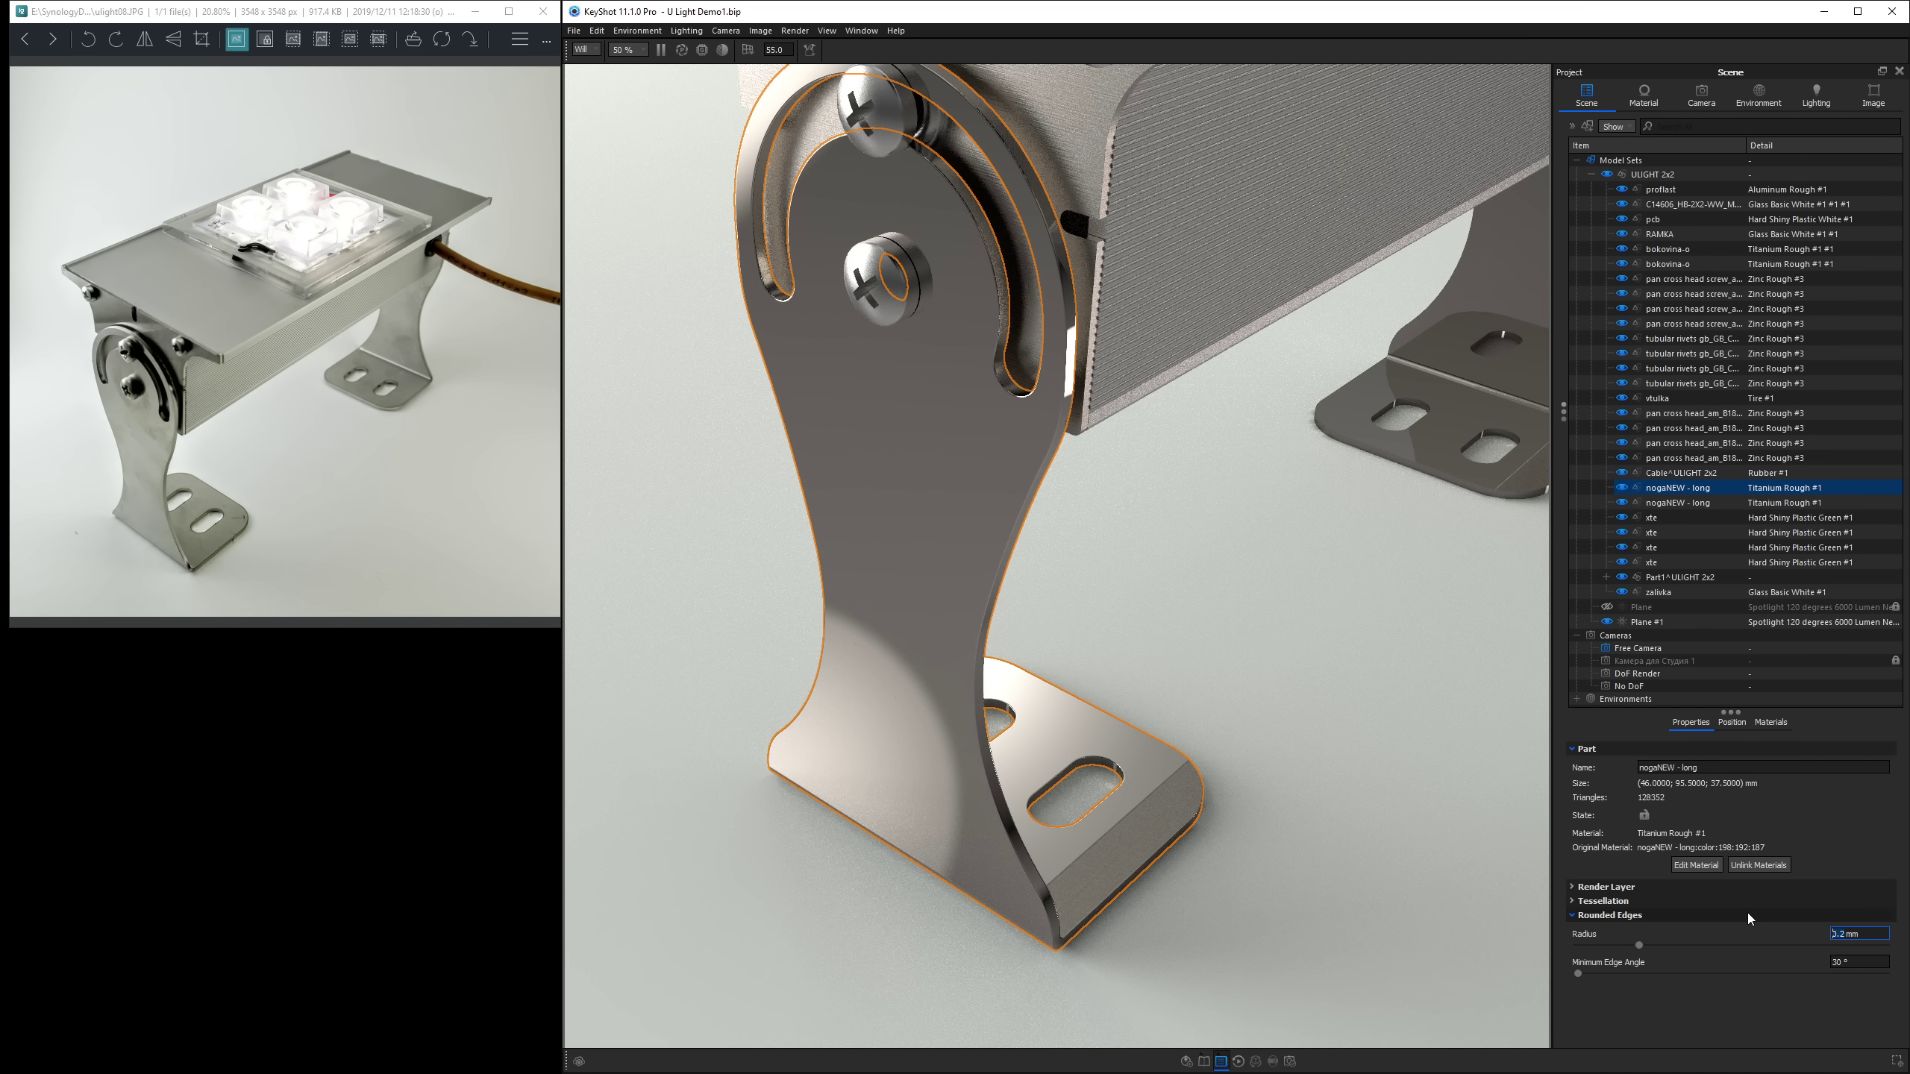
Re-tessellate the rear leg with a maximum edge length of 0.5% and apply the new mesh.
scroll(914, 592, down, 3)
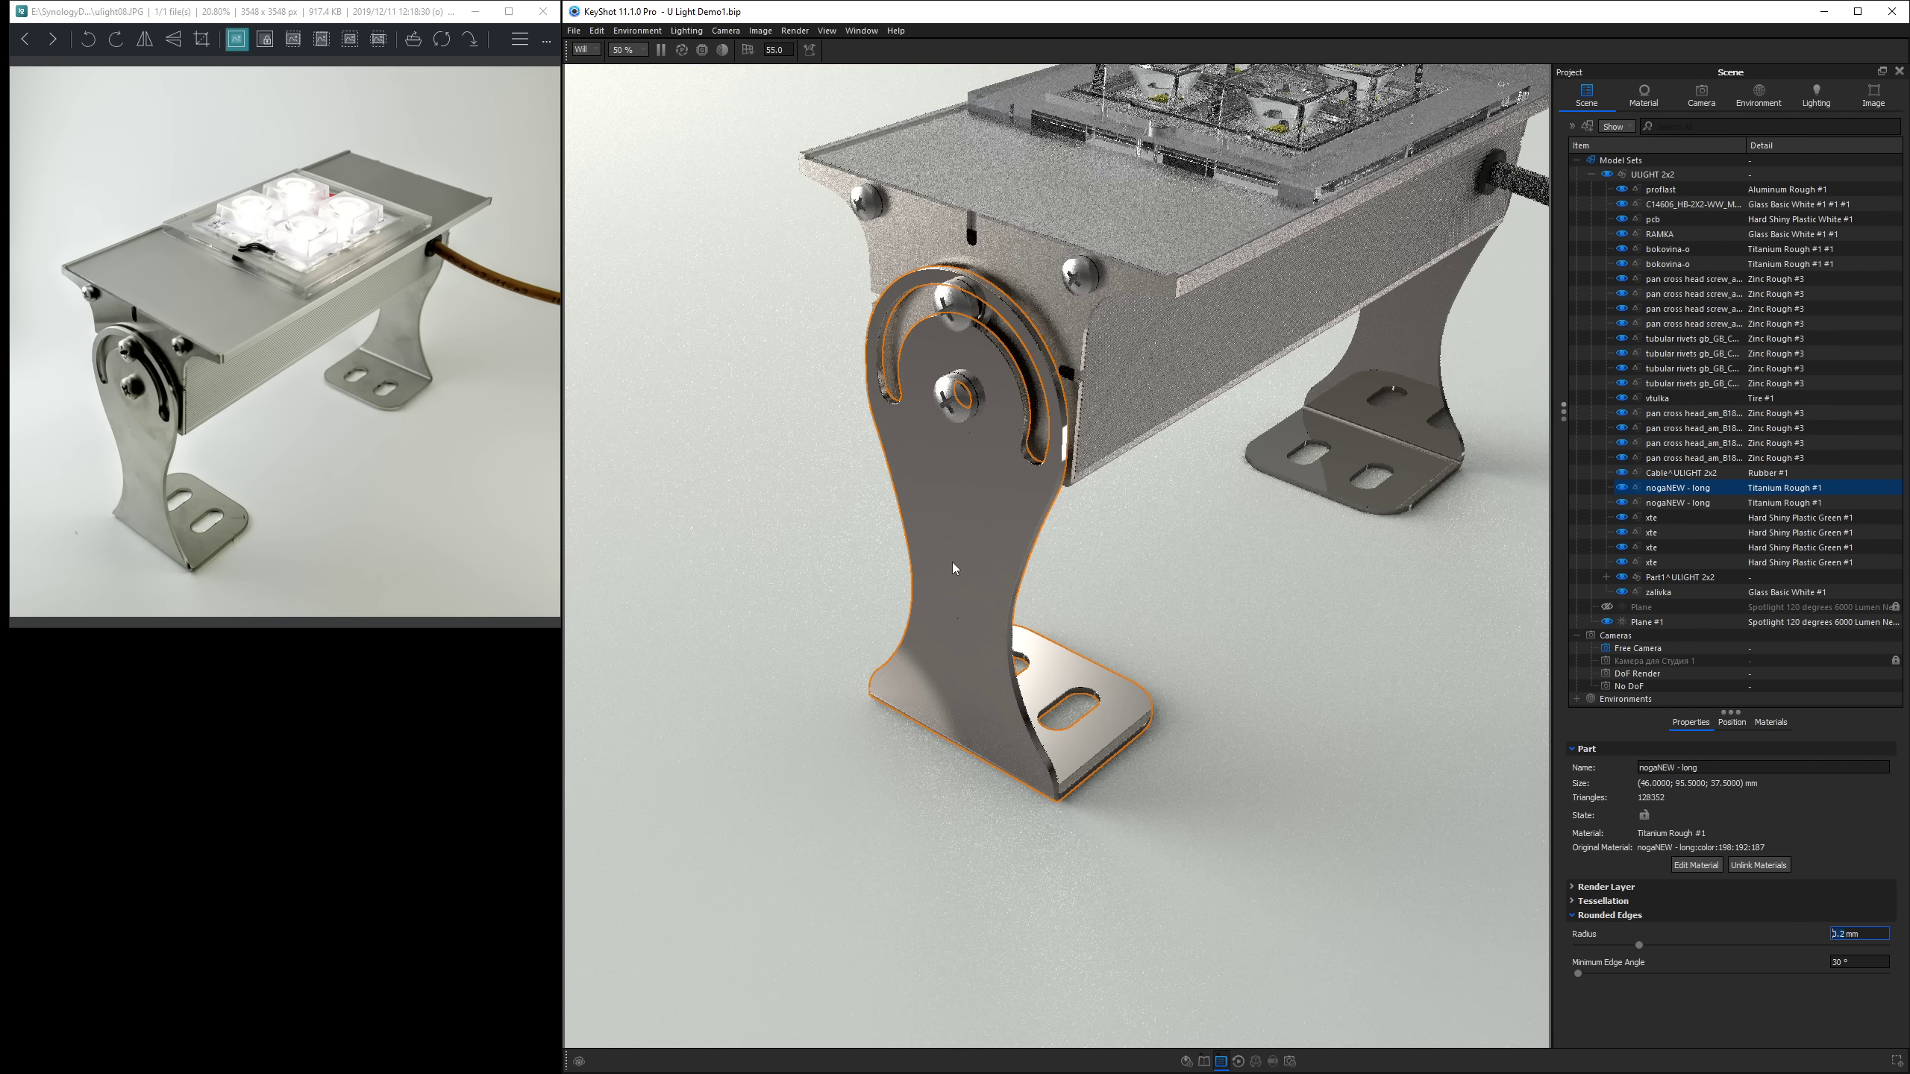
drag(1382, 359, 1349, 425)
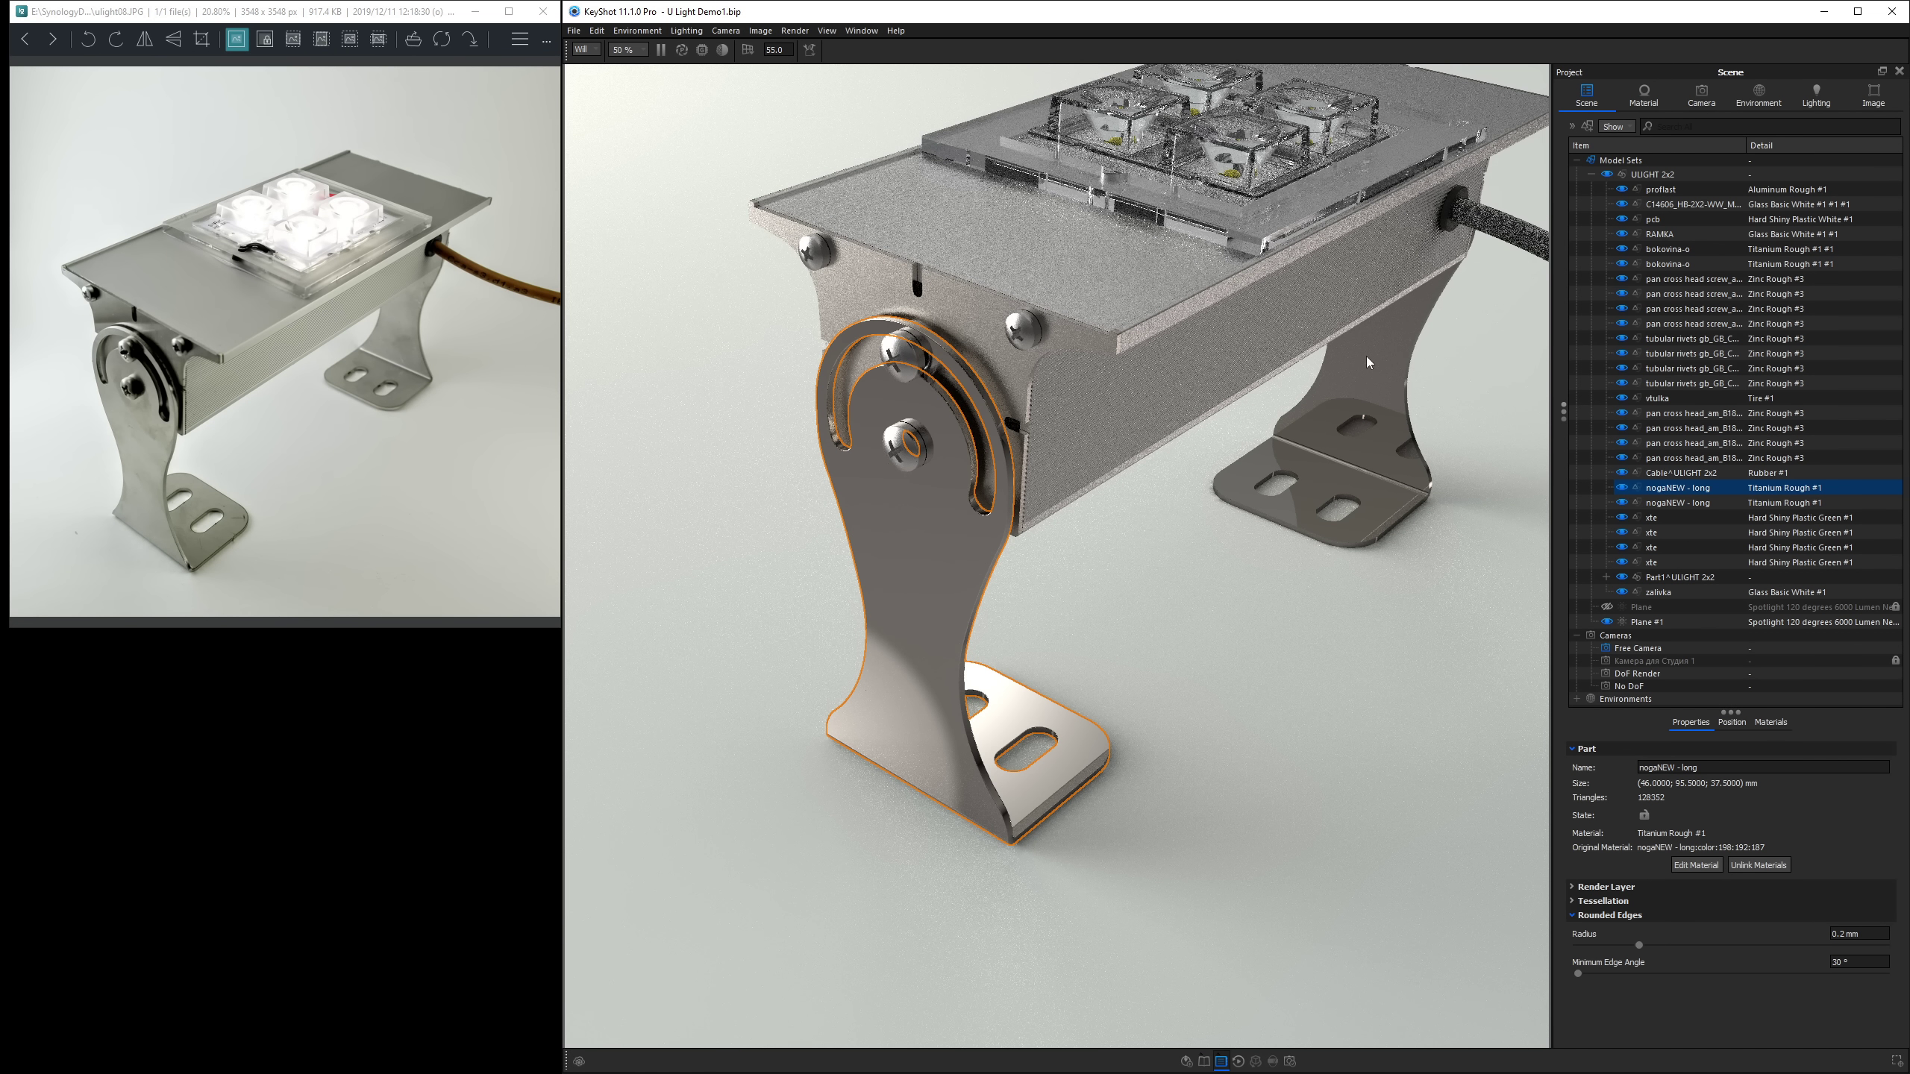
right_click(1345, 391)
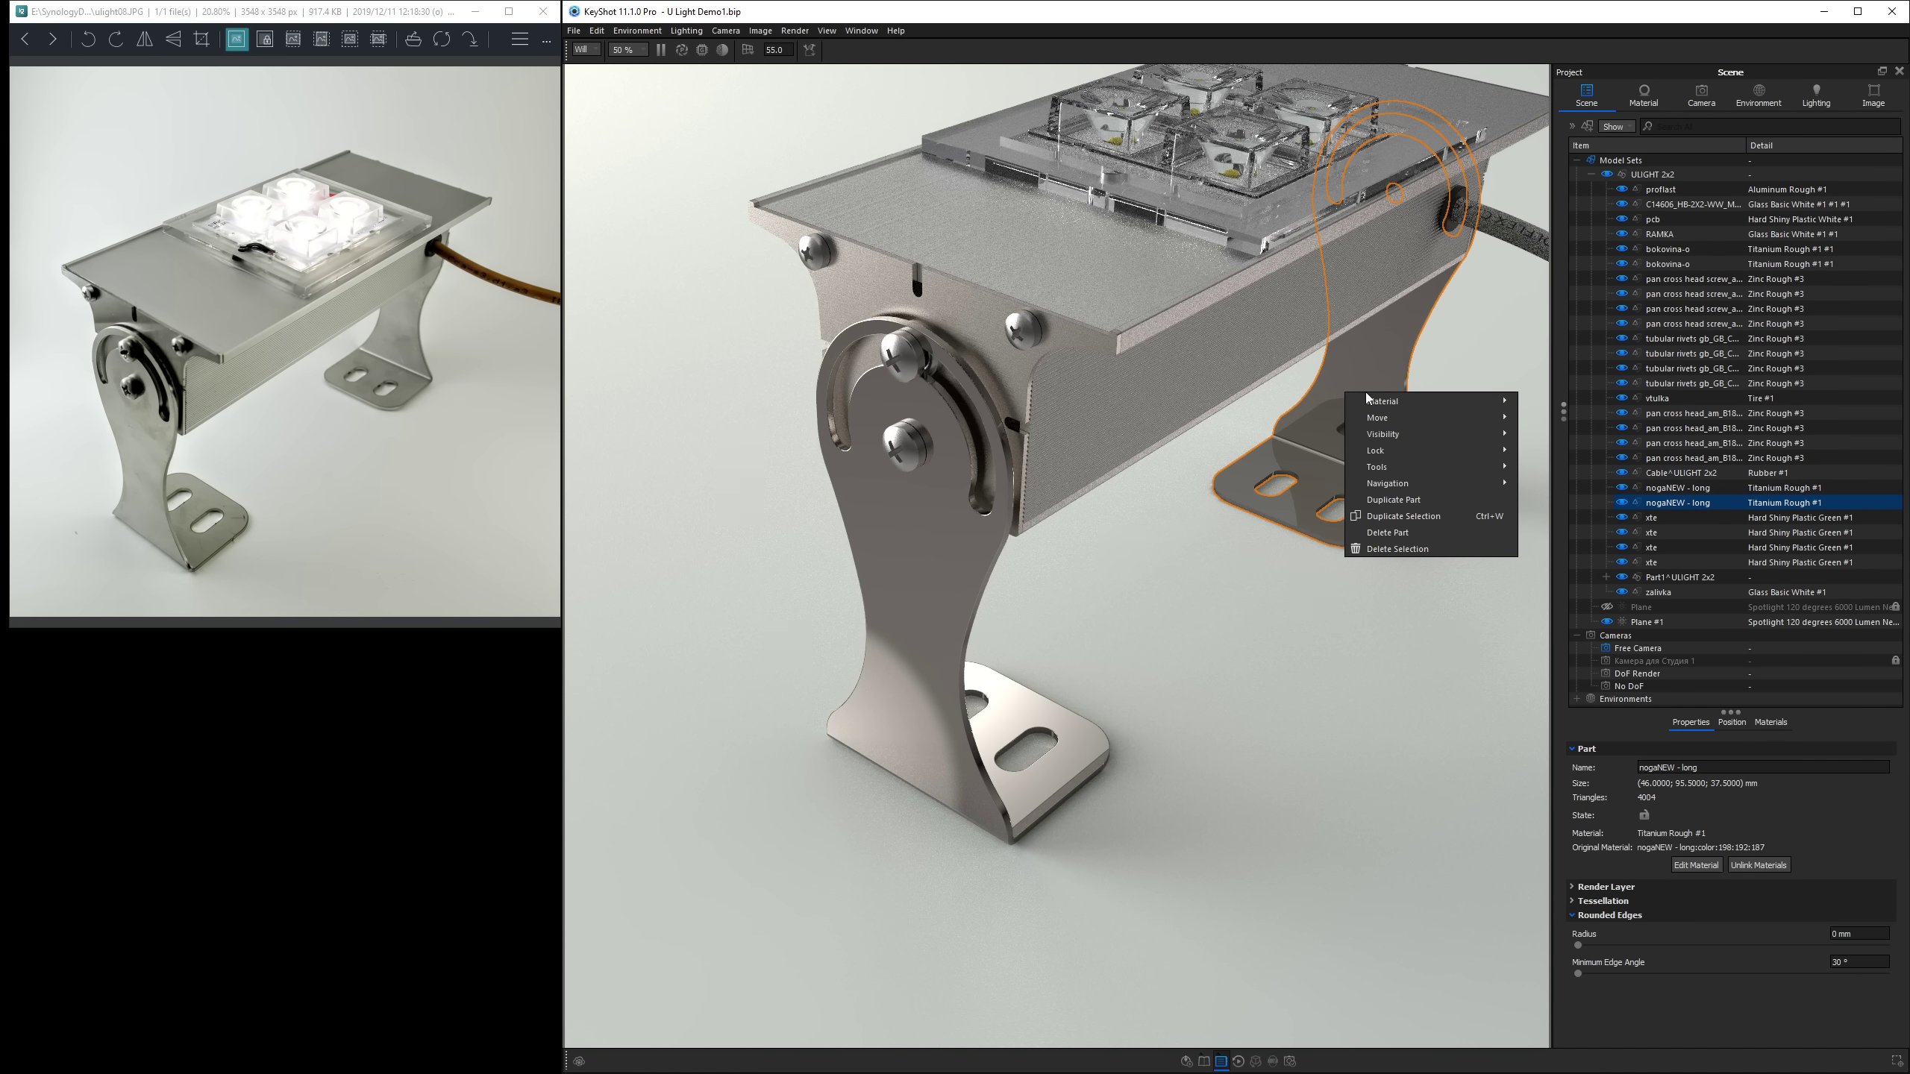
mouse_move(1376, 467)
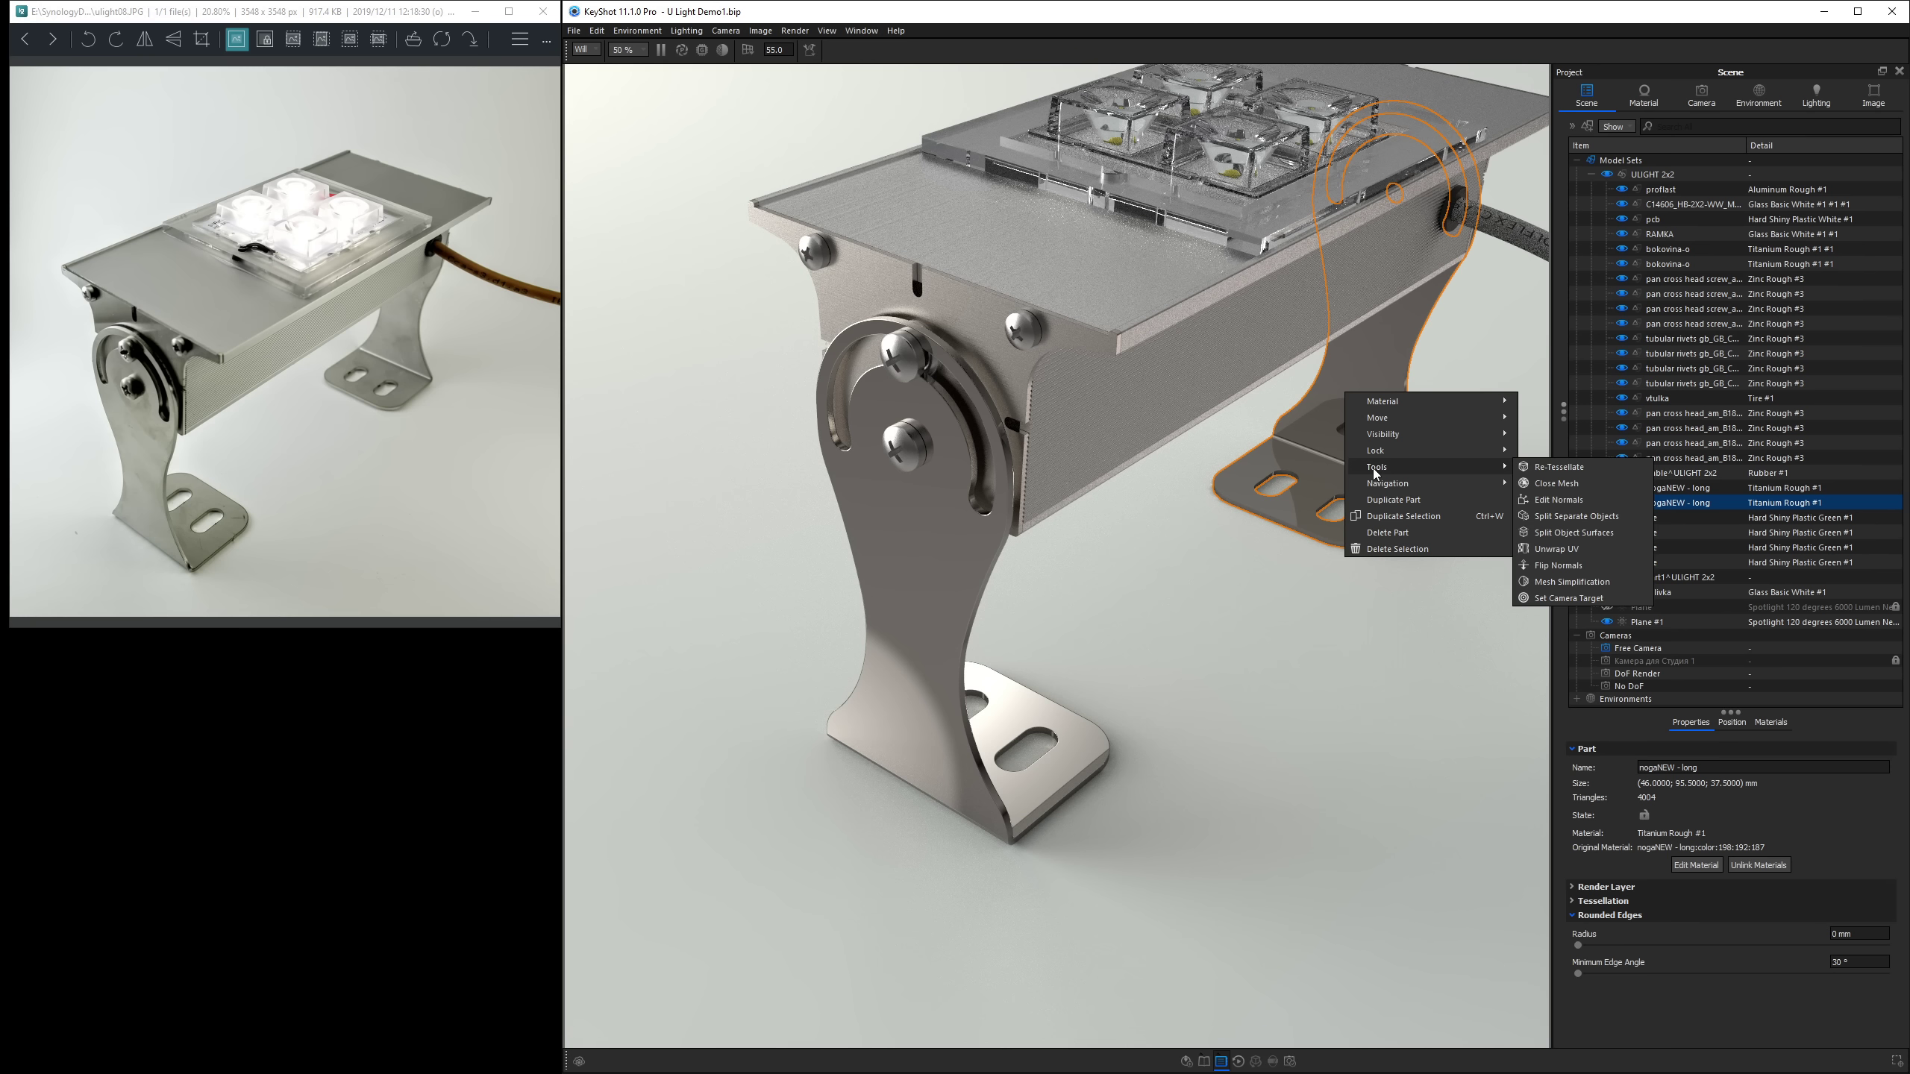
click(1552, 467)
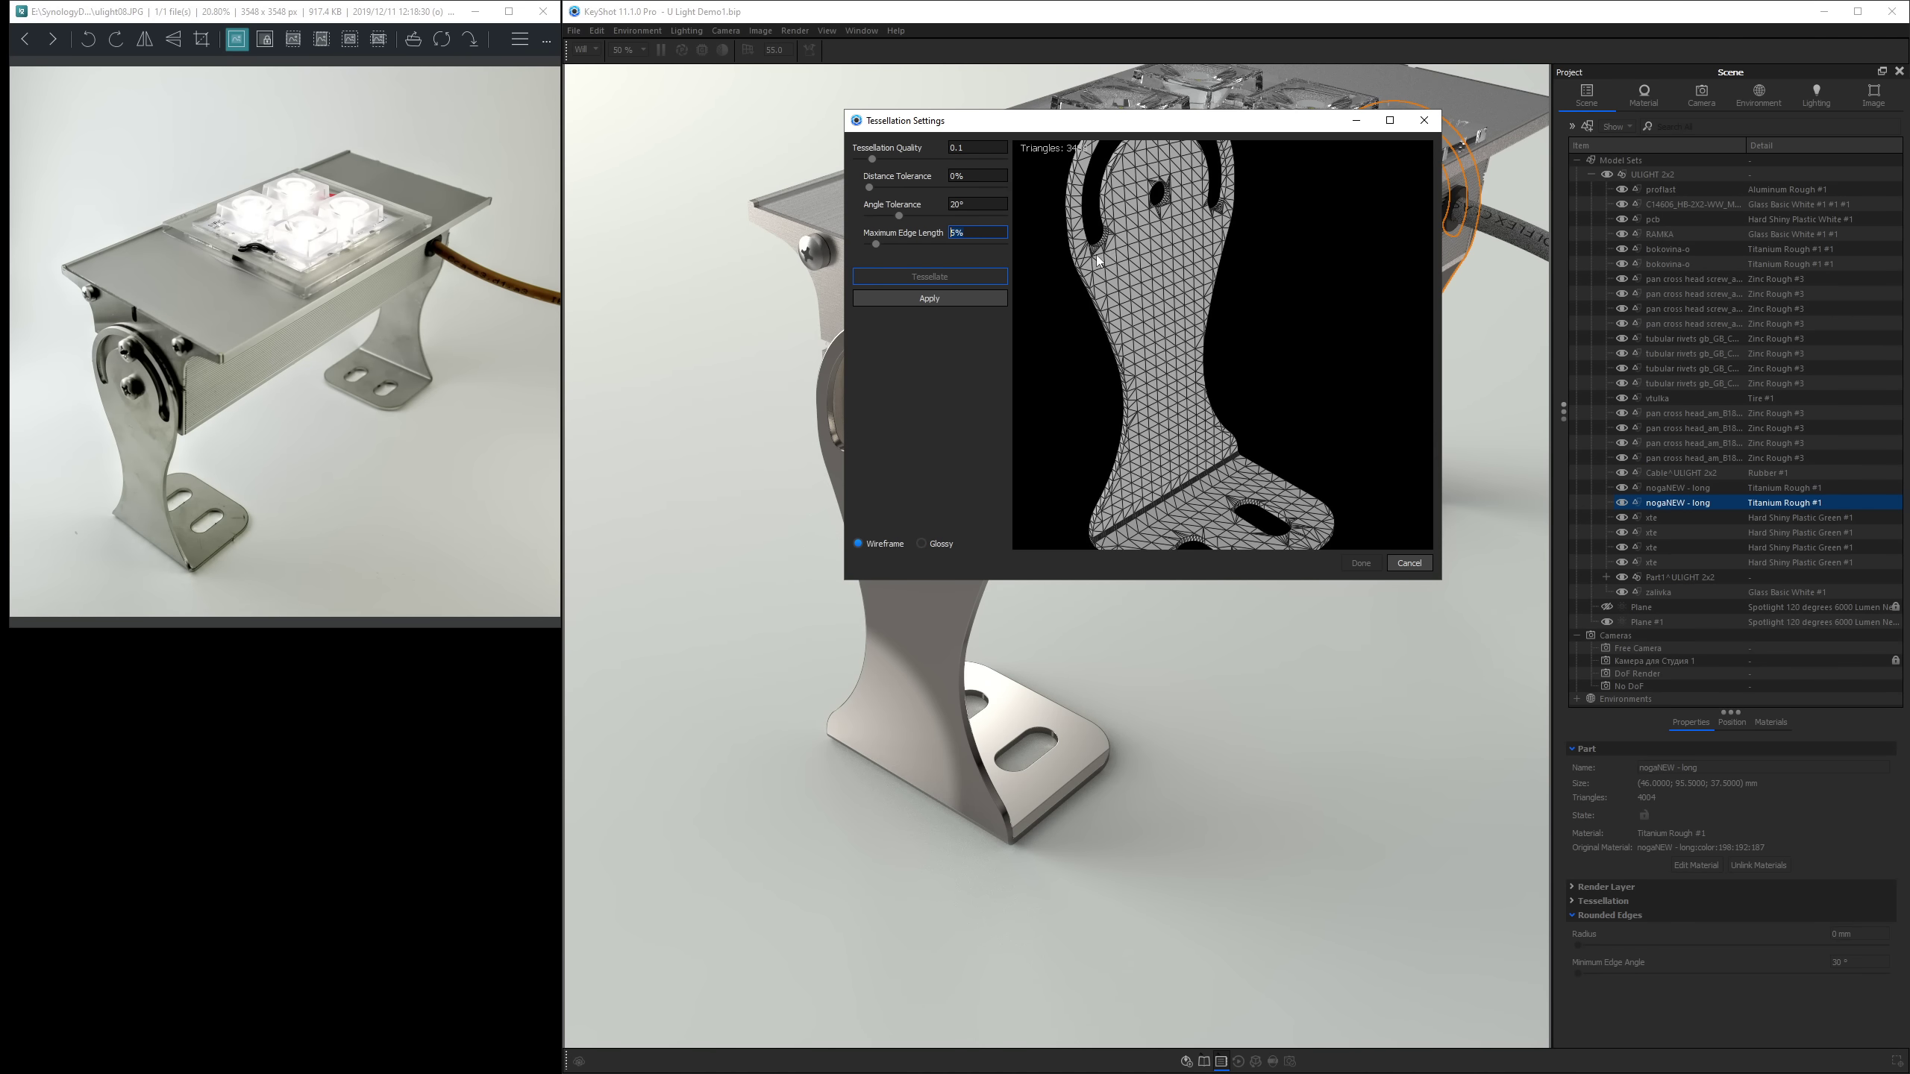
text(0.5)
key(Return)
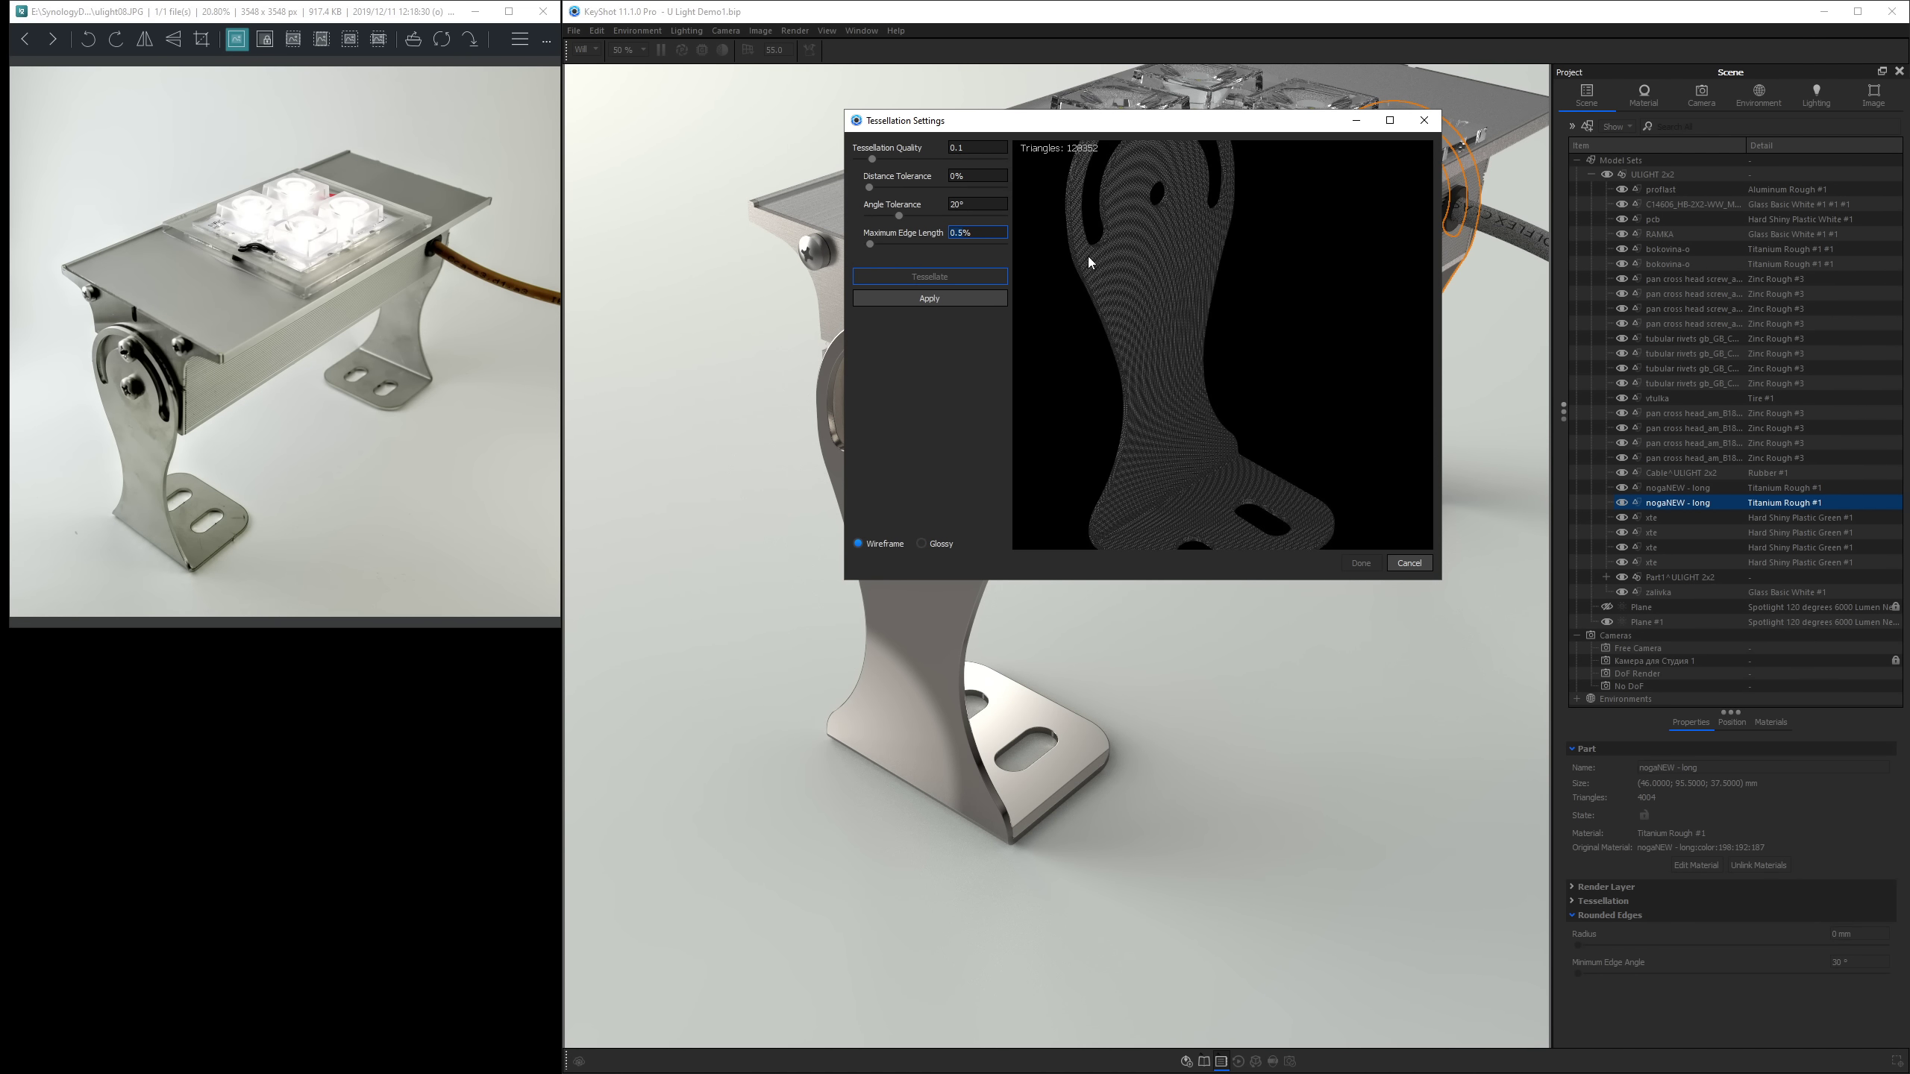
click(964, 299)
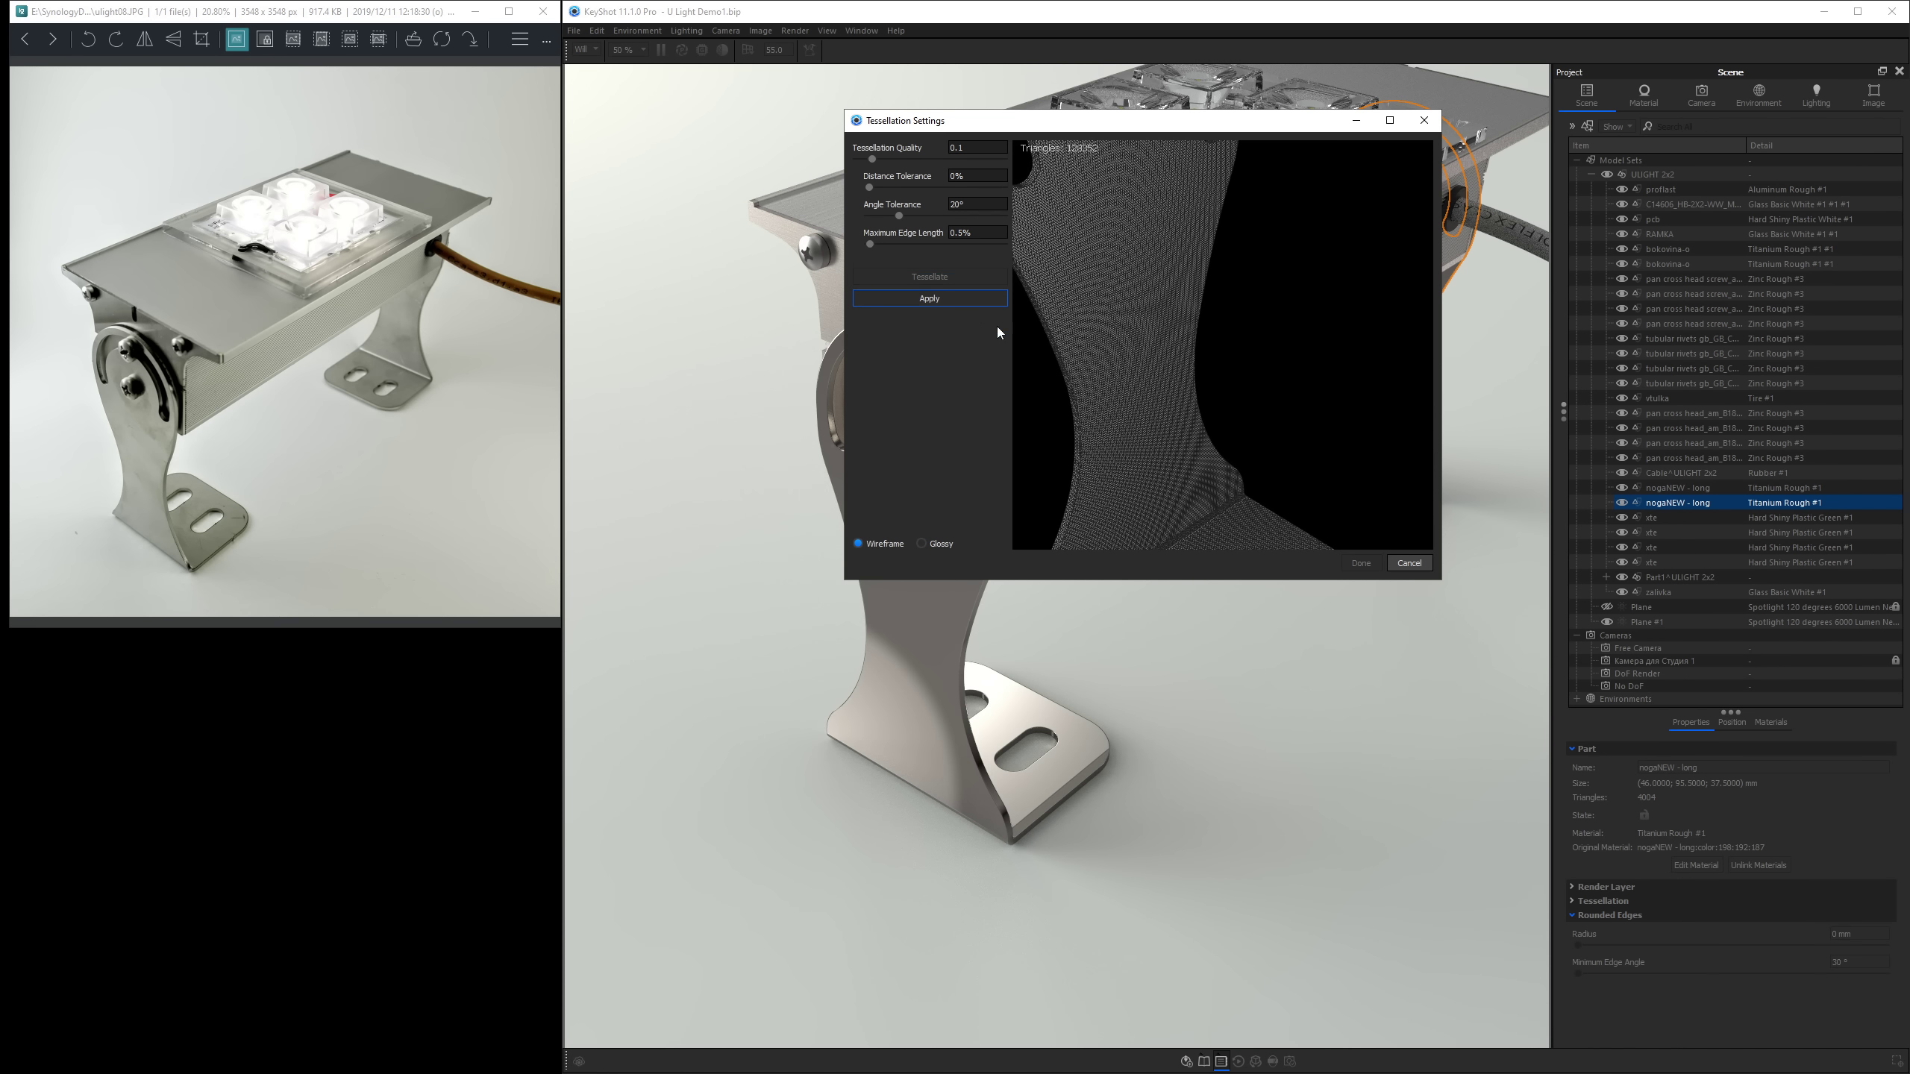
click(1358, 562)
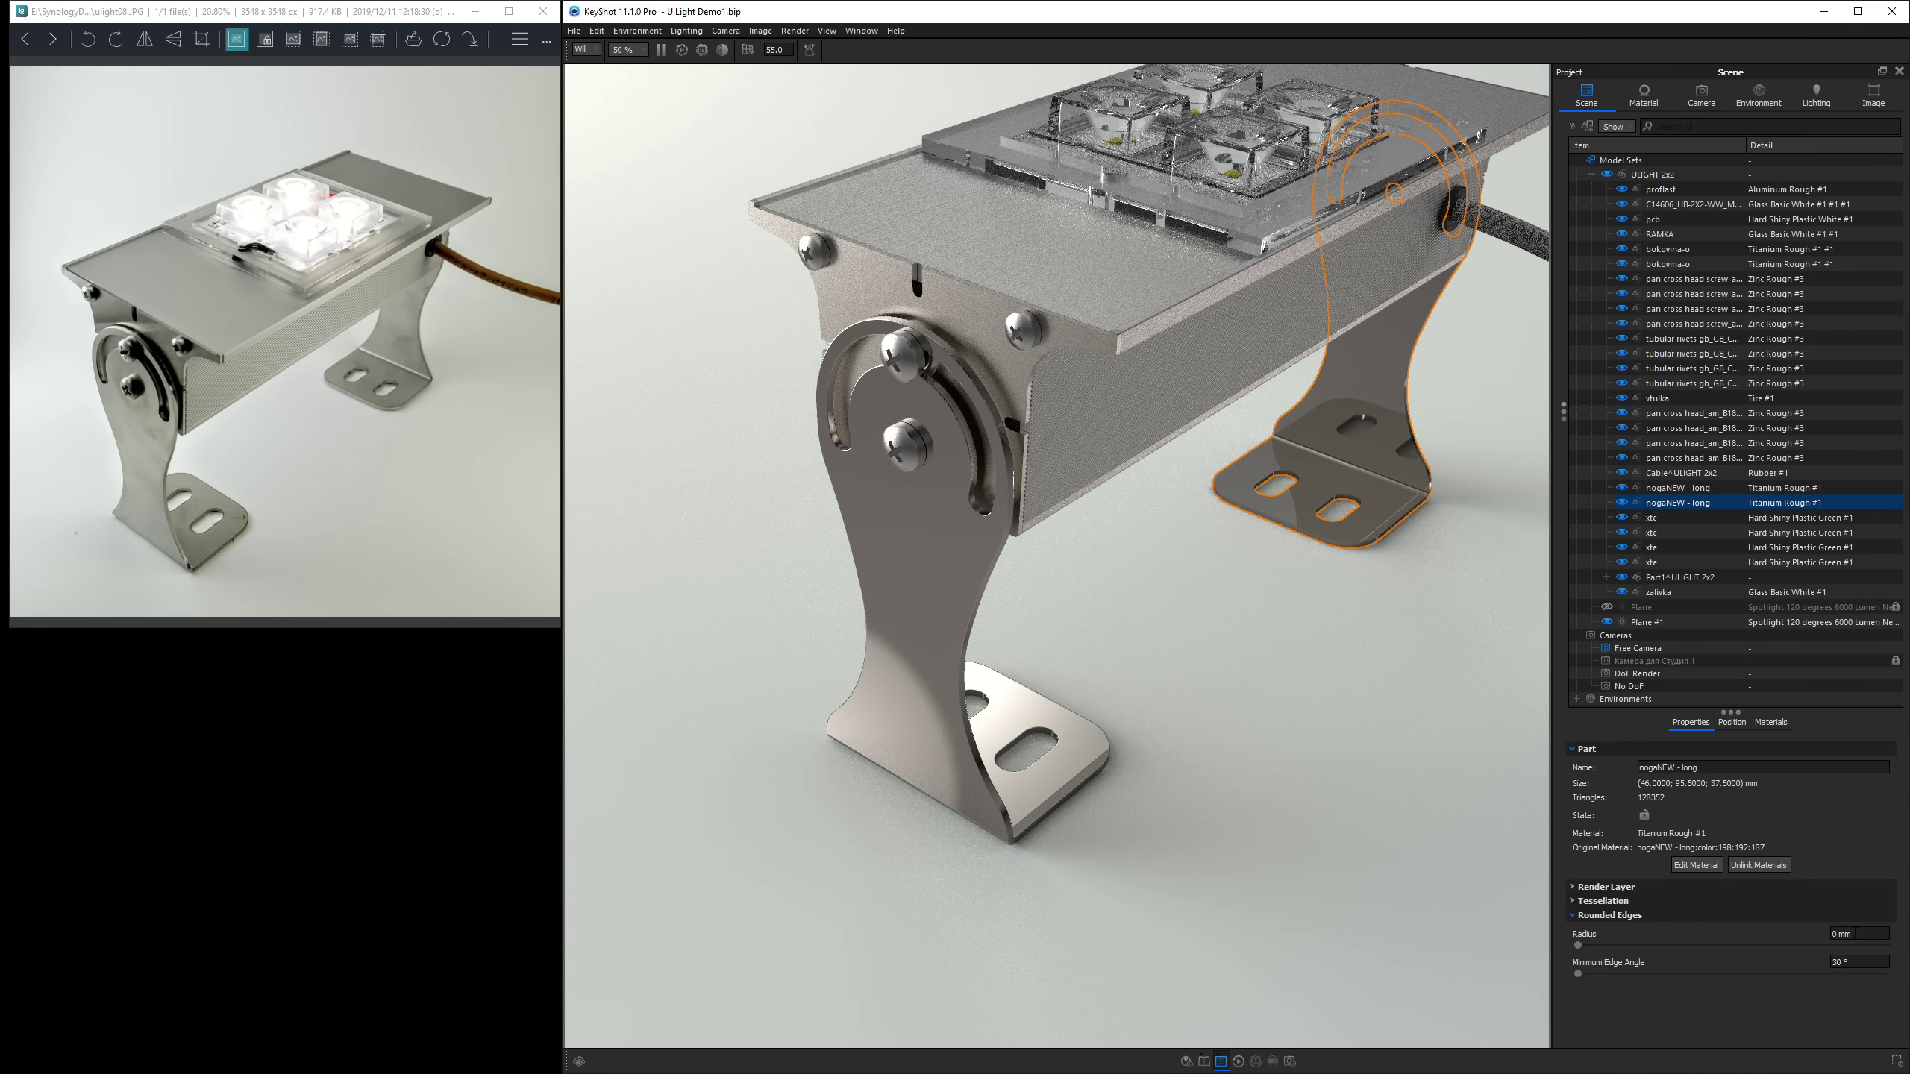
Round the rear leg's edges with a 0.2 mm radius and compare it with the front leg up close.
text(0.2)
key(Return)
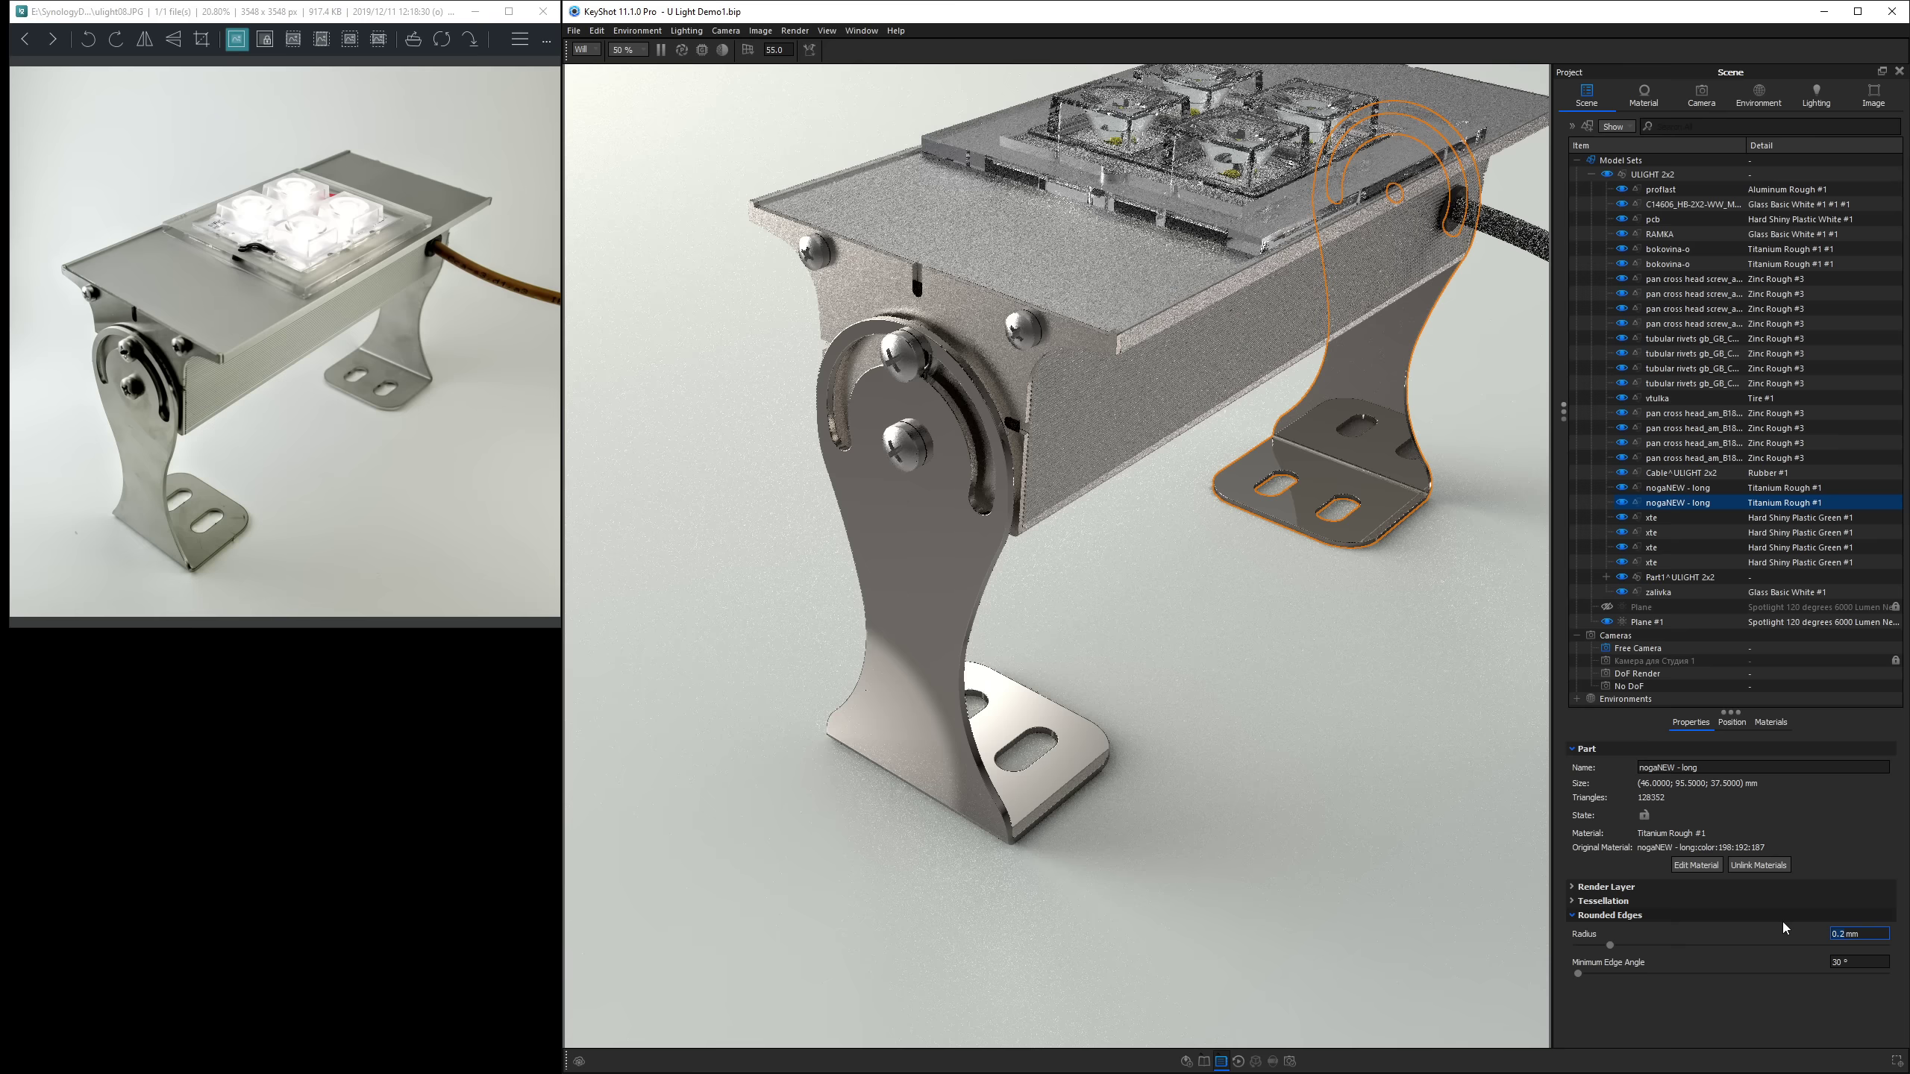
click(927, 543)
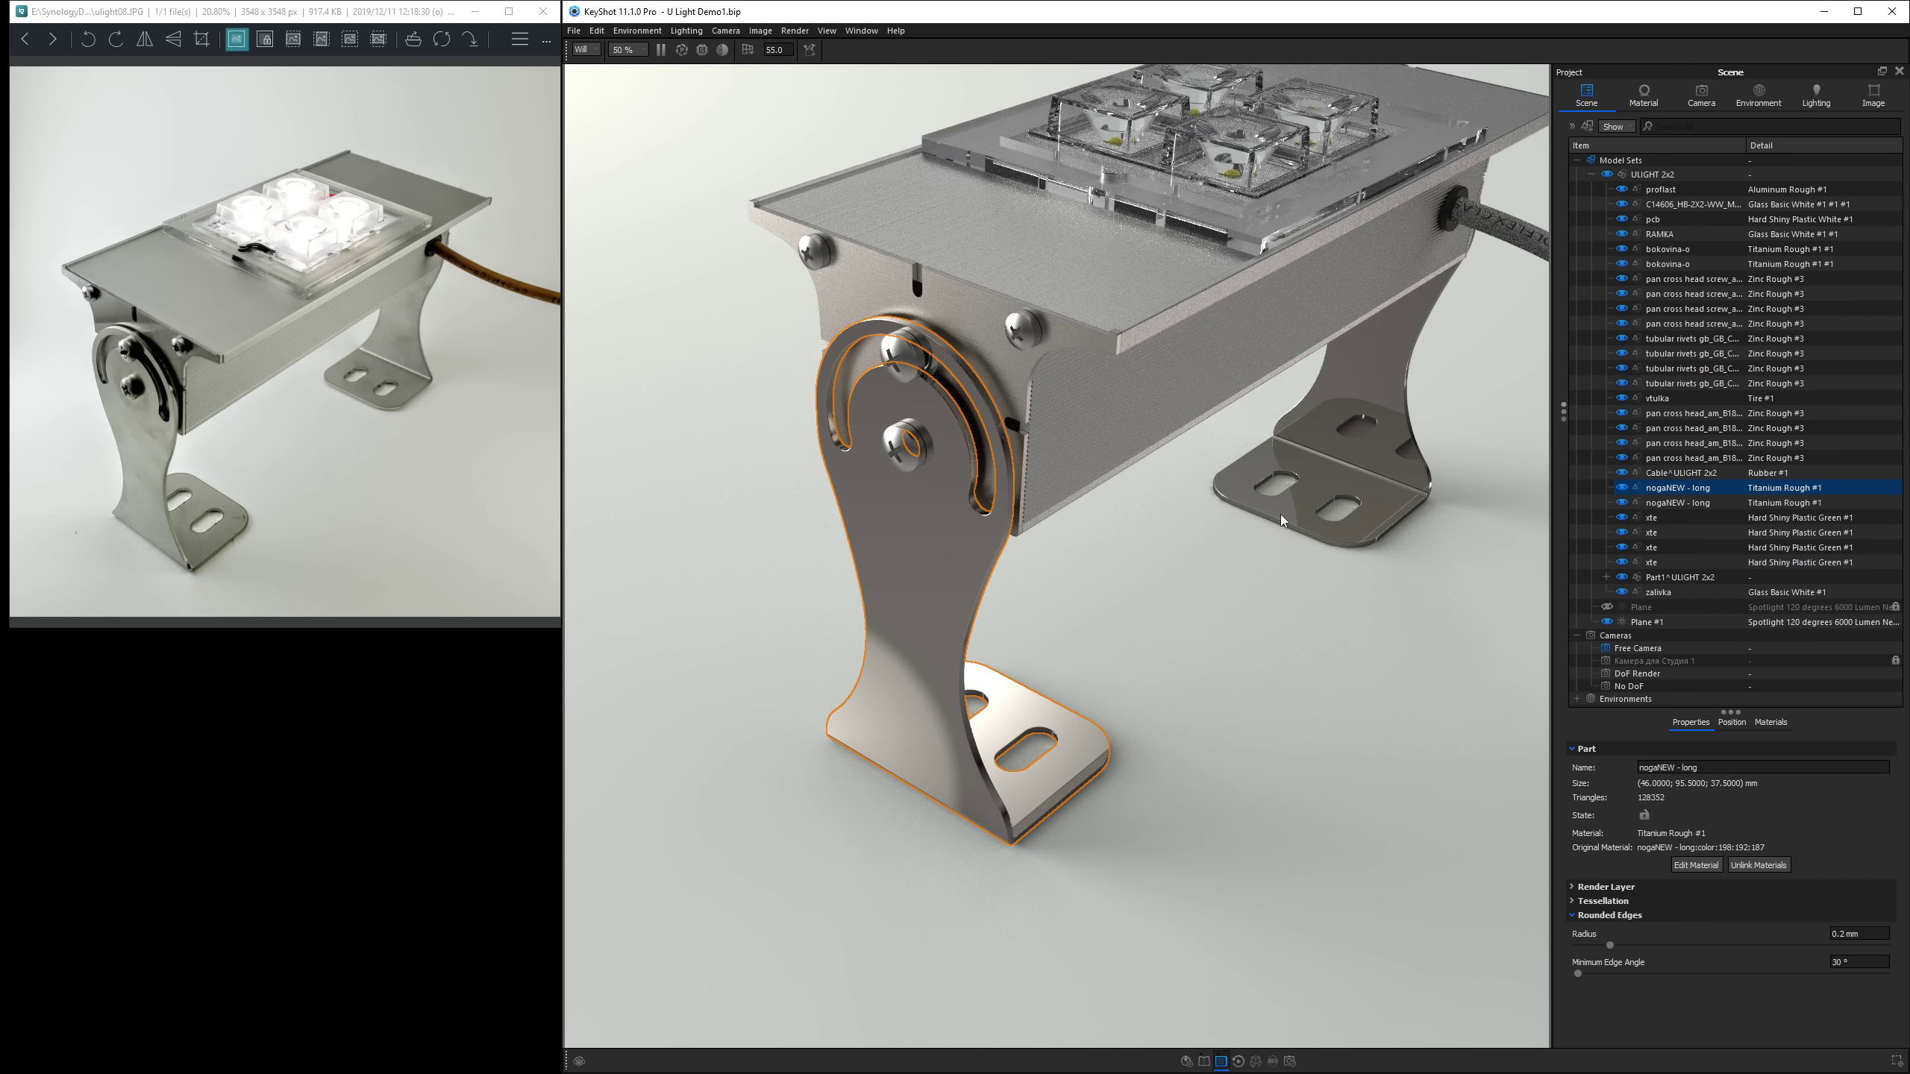
scroll(769, 464, up, 5)
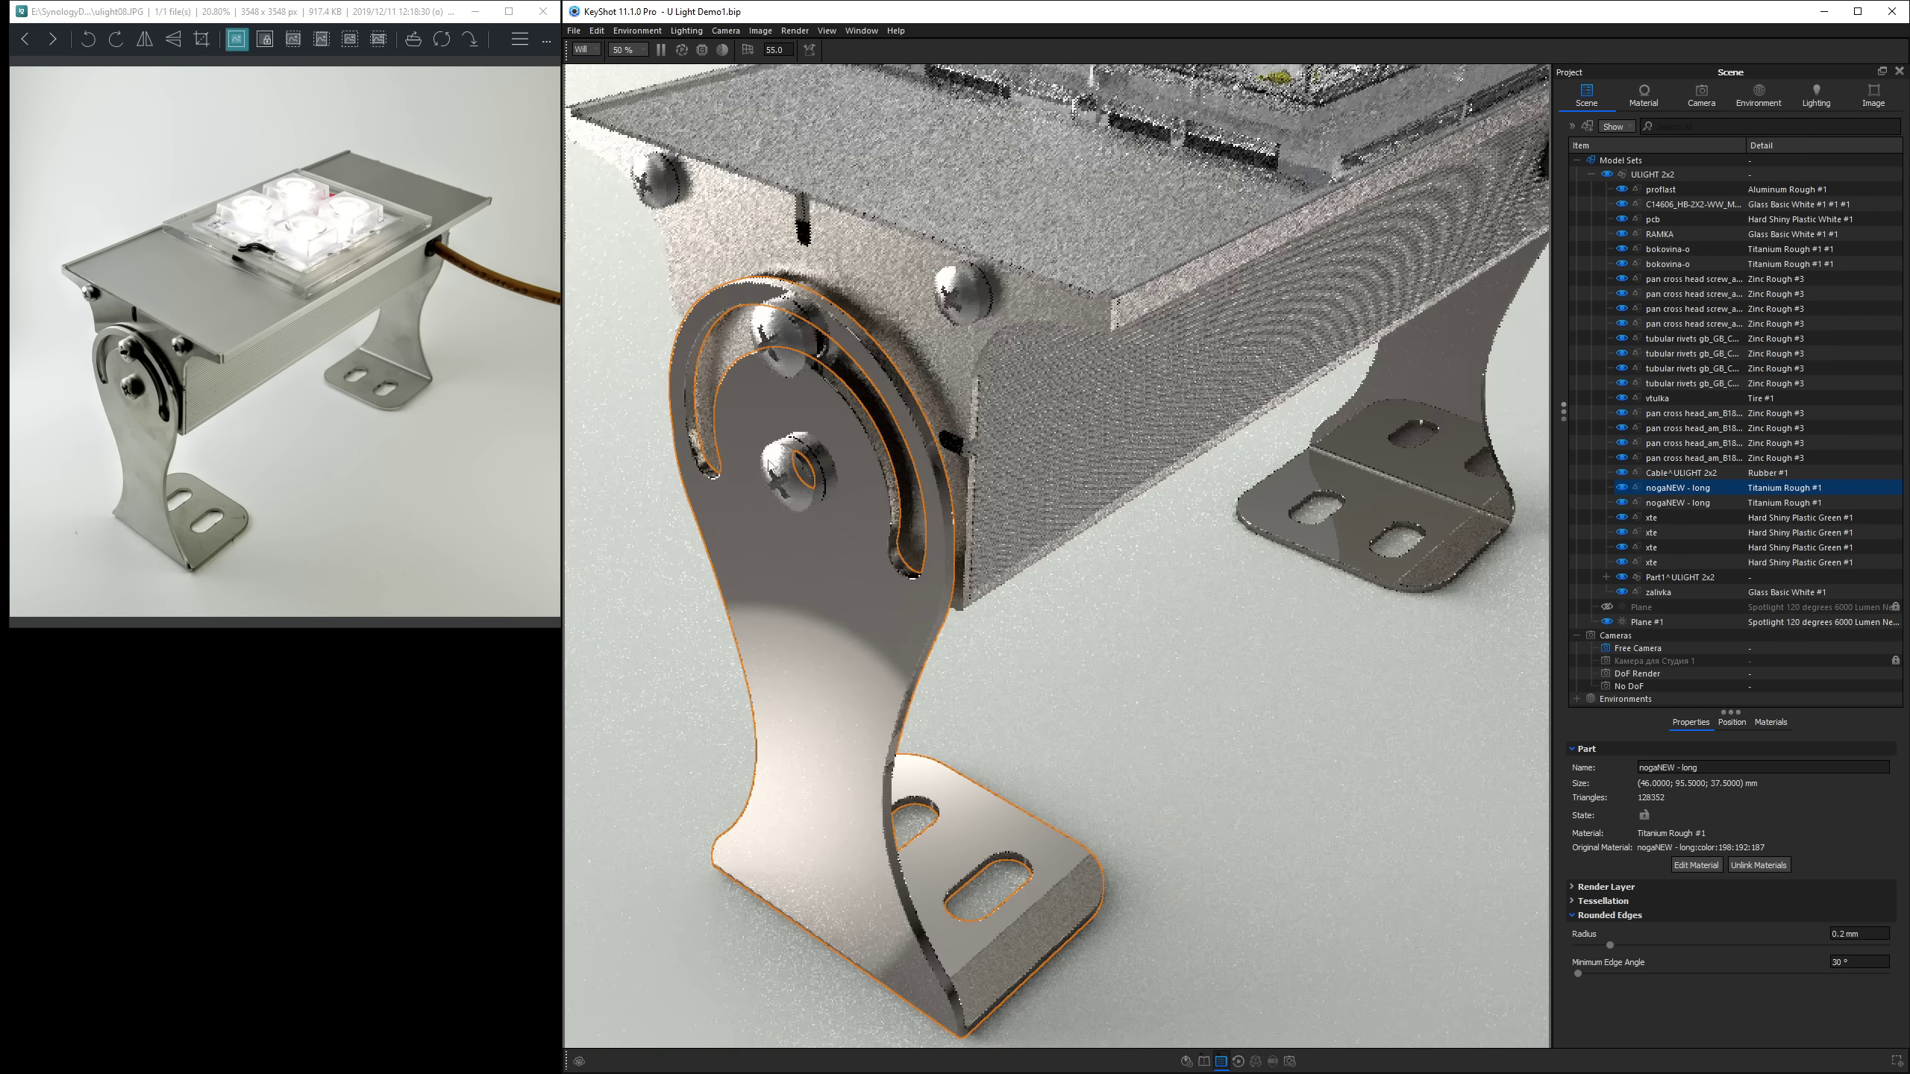
Try a 0.1 mm edge radius on the front leg's center screw and reset it to 0 mm.
click(780, 465)
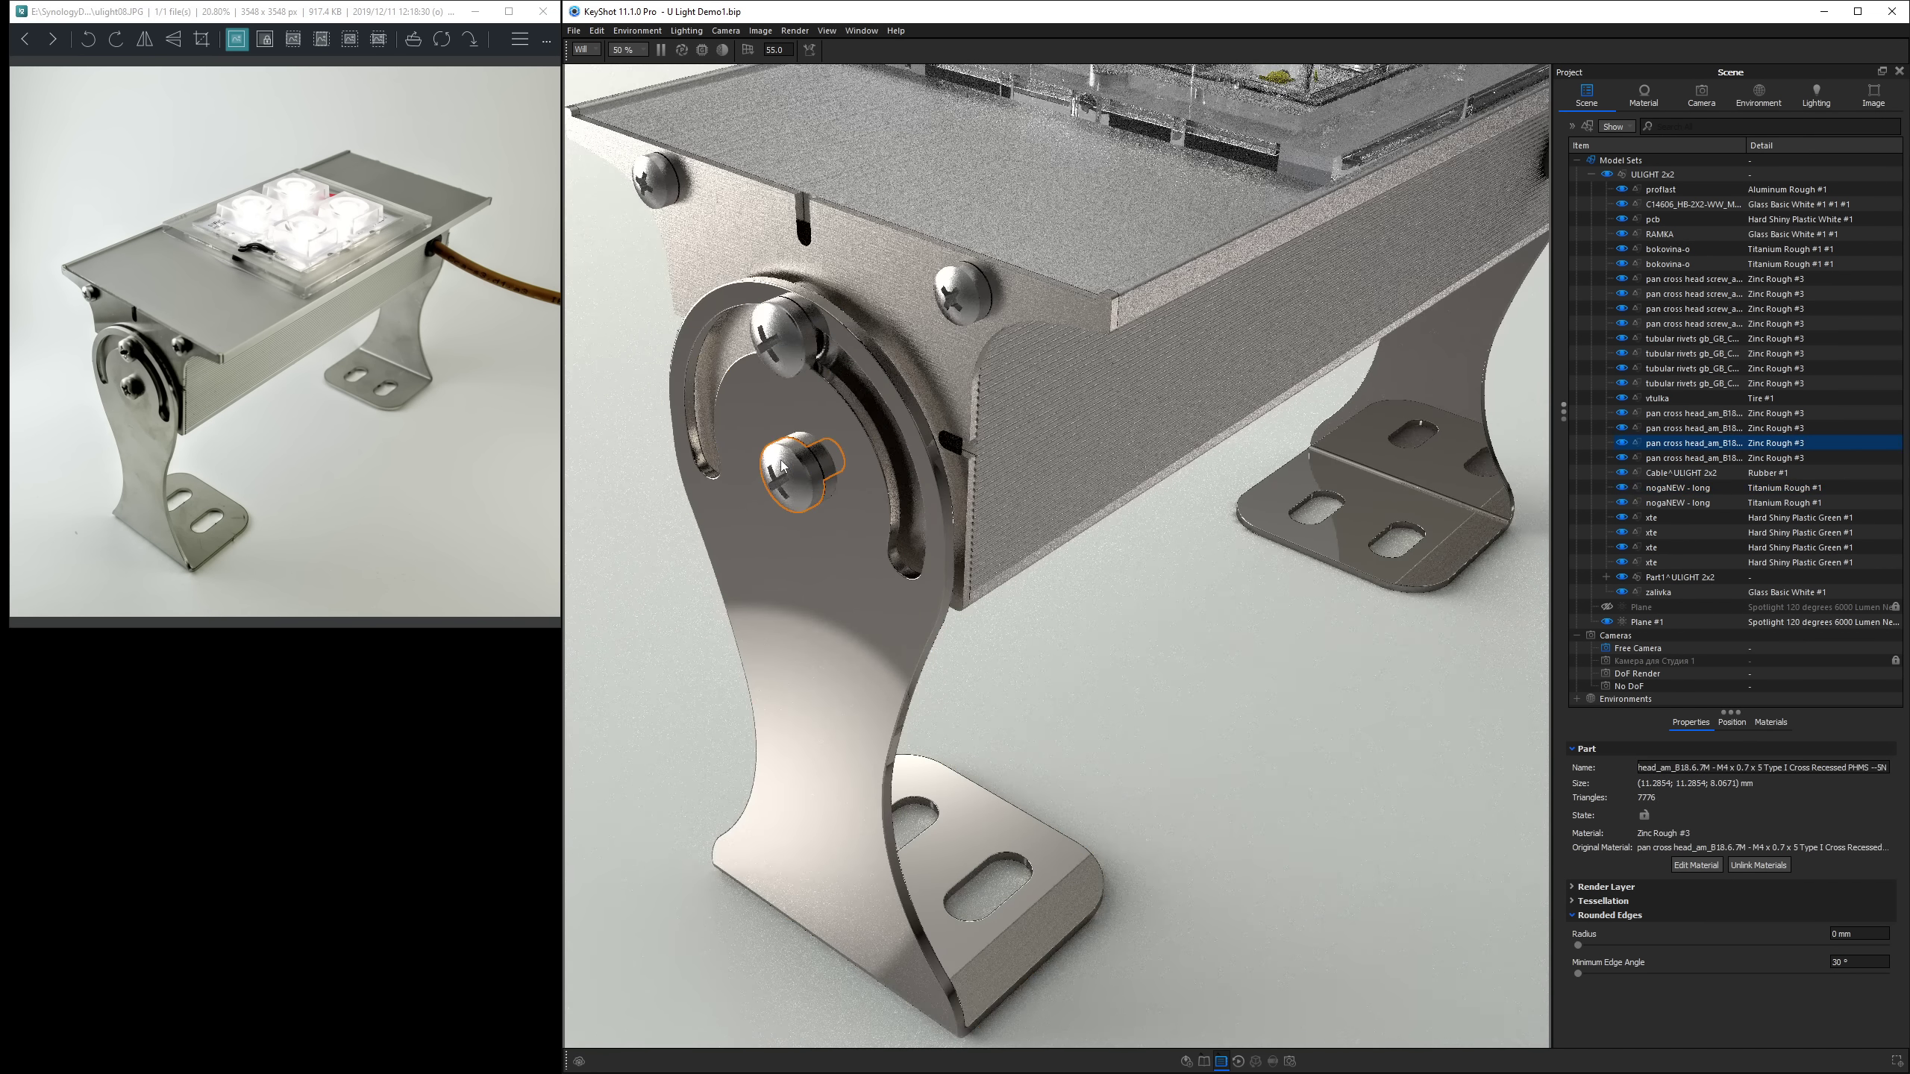
scroll(841, 523, up, 3)
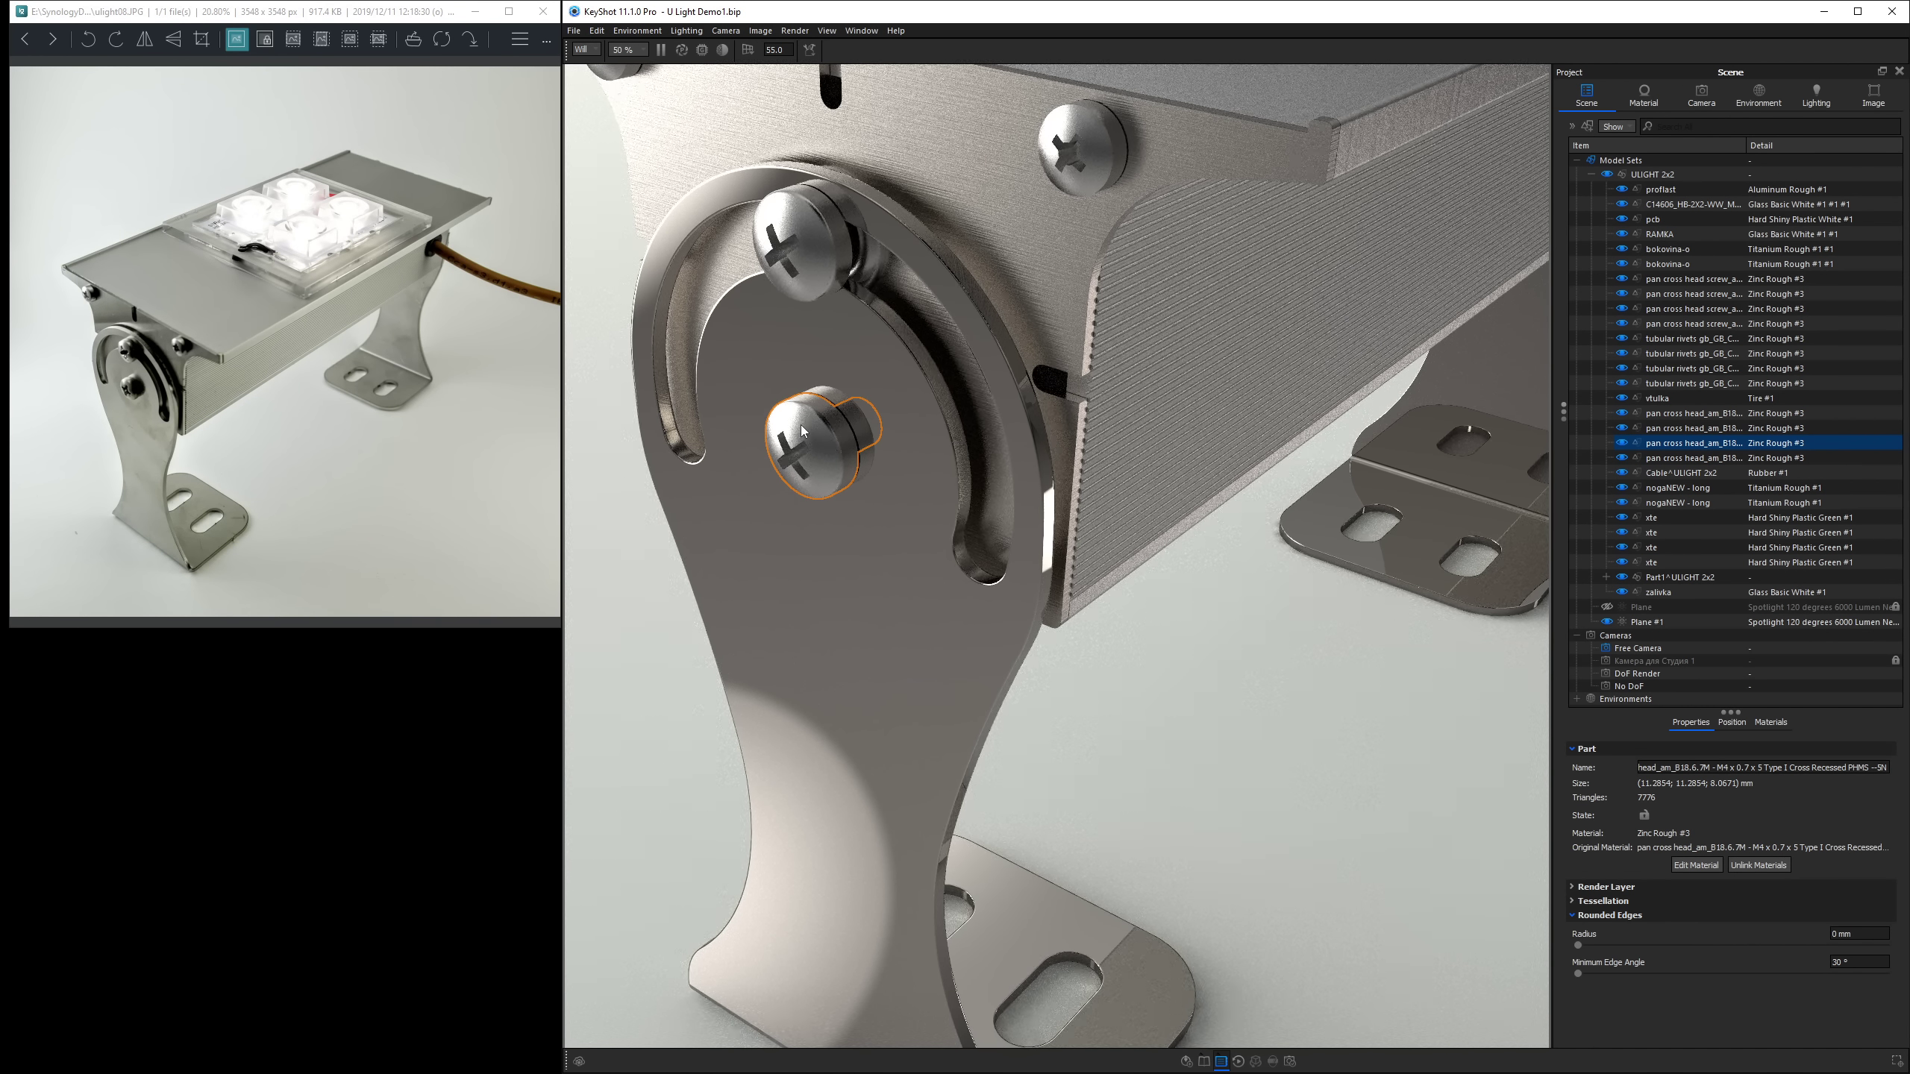
scroll(801, 431, up, 5)
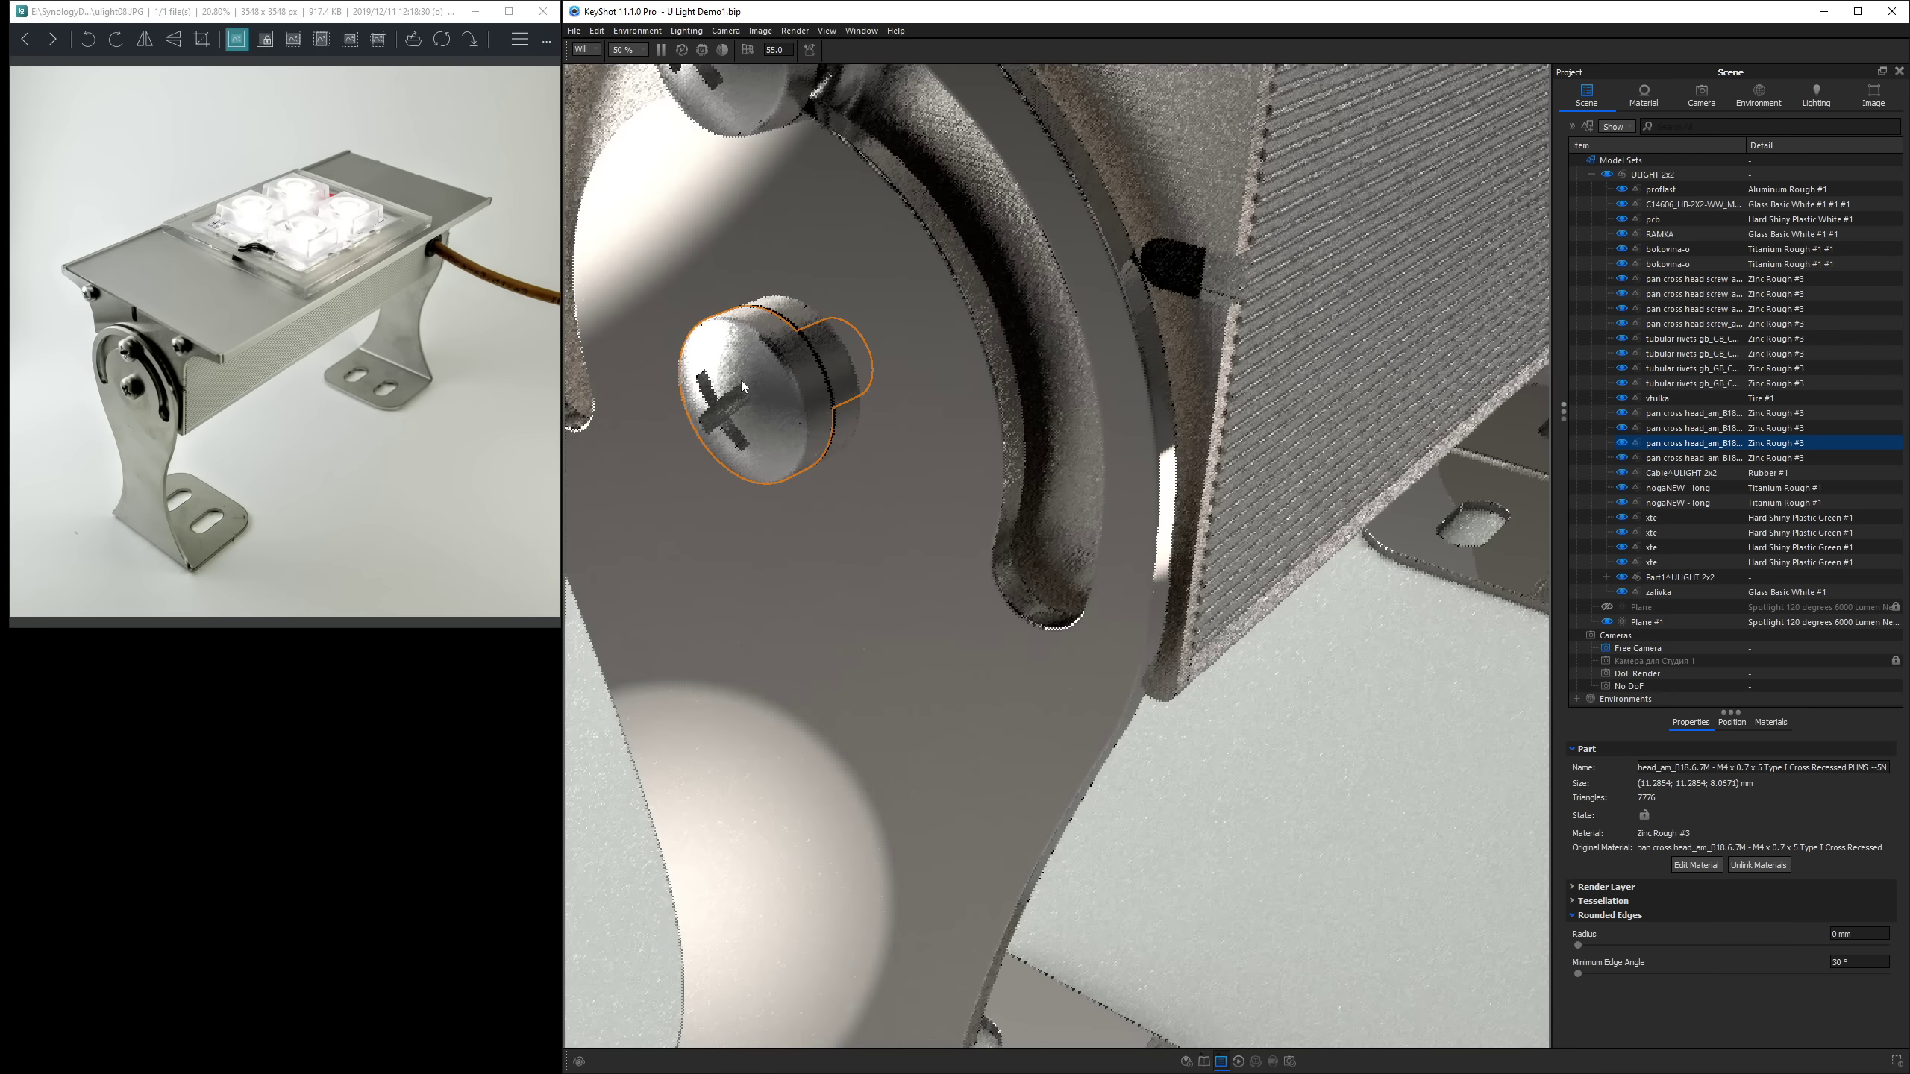
click(1857, 933)
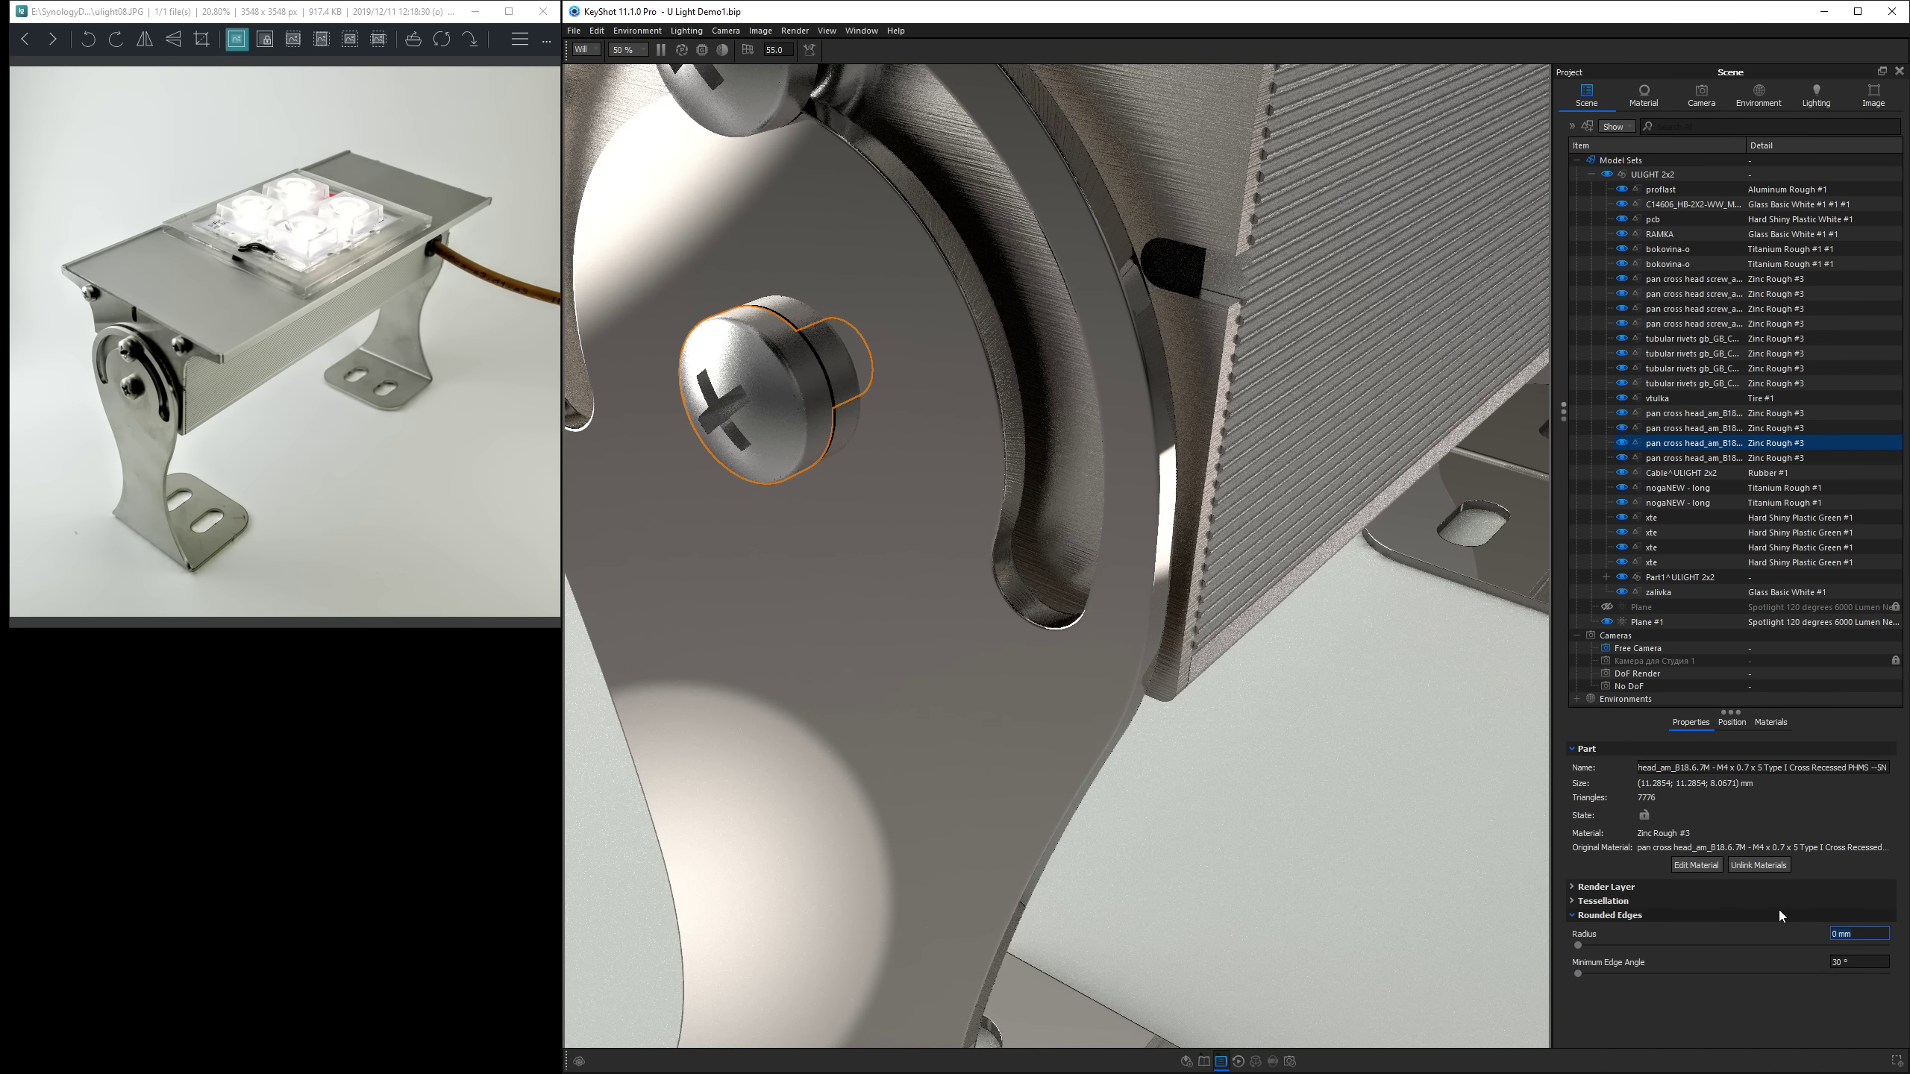
text(0.1)
key(Return)
text(.5)
key(Delete)
key(Delete)
scroll(930, 444, down, 5)
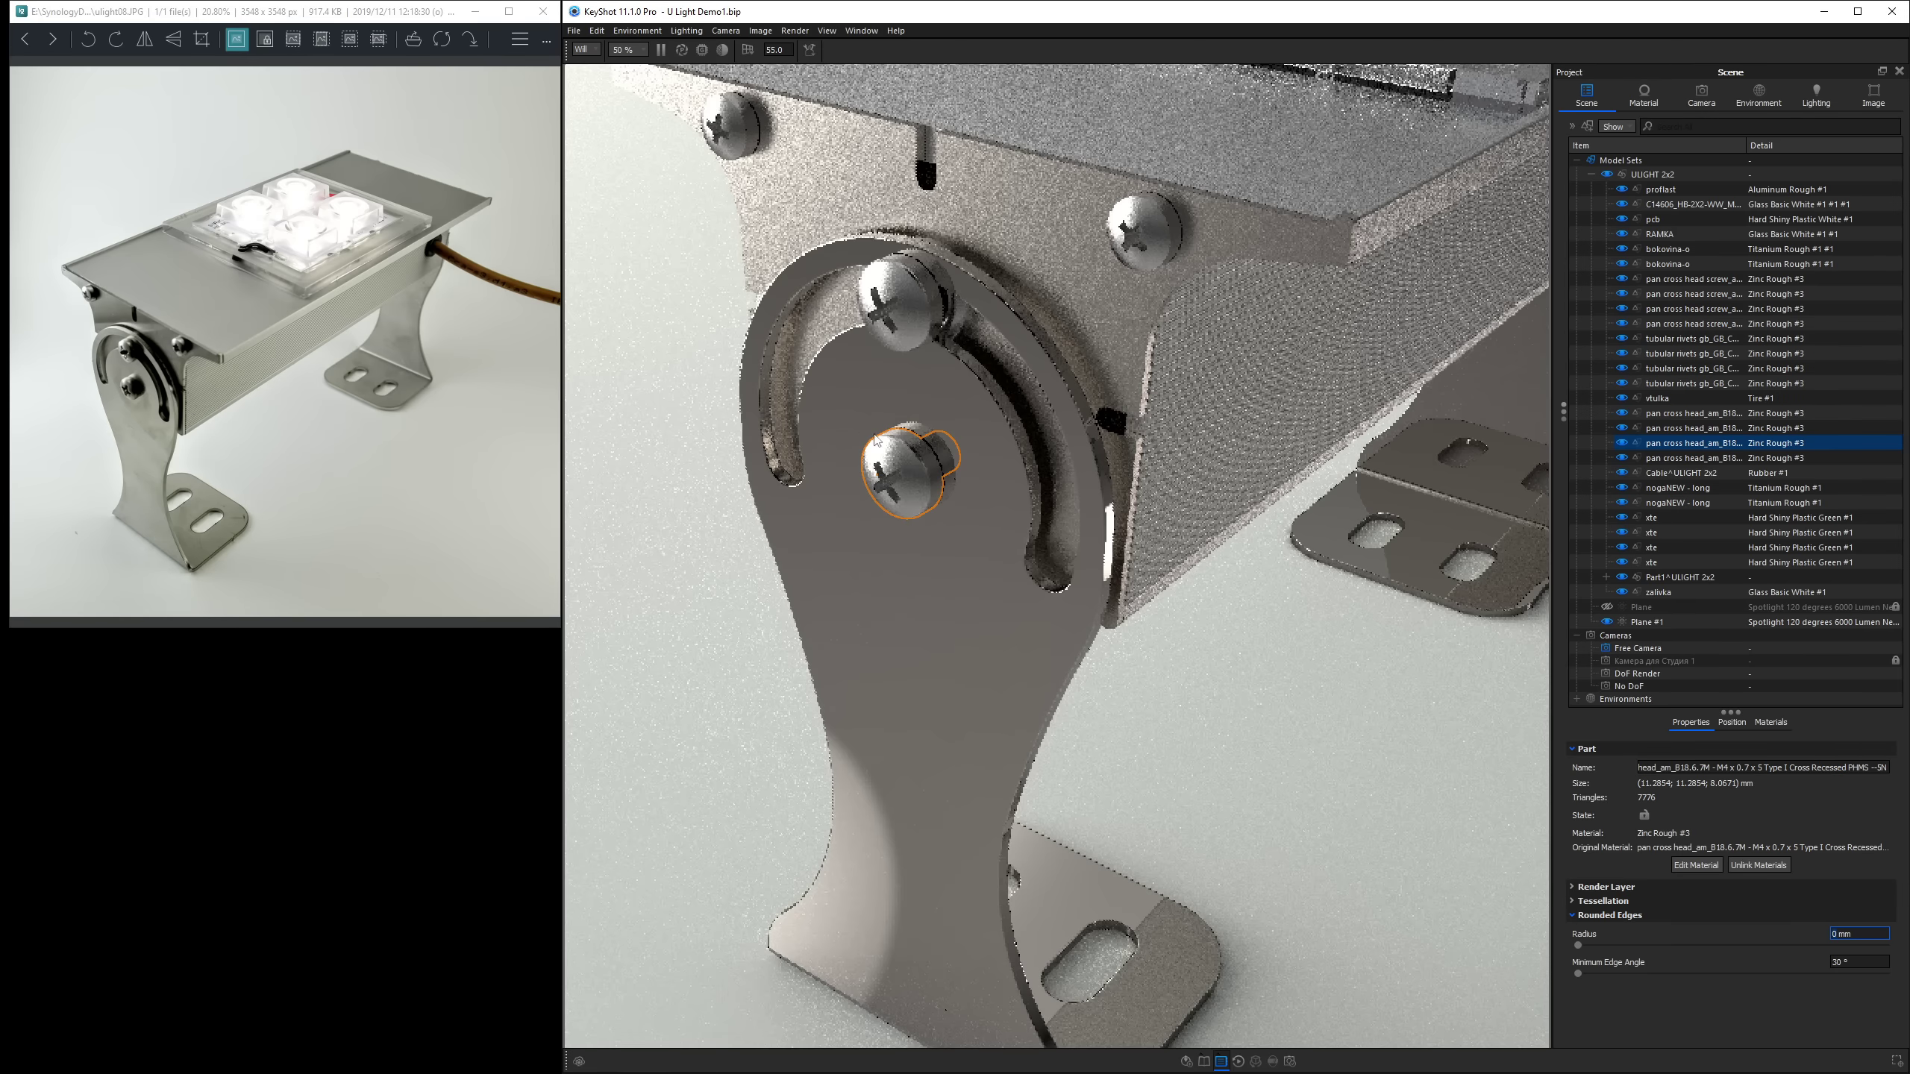
Re-tessellate the front end plate (bokovina-o) behind the leg.
right_click(902, 455)
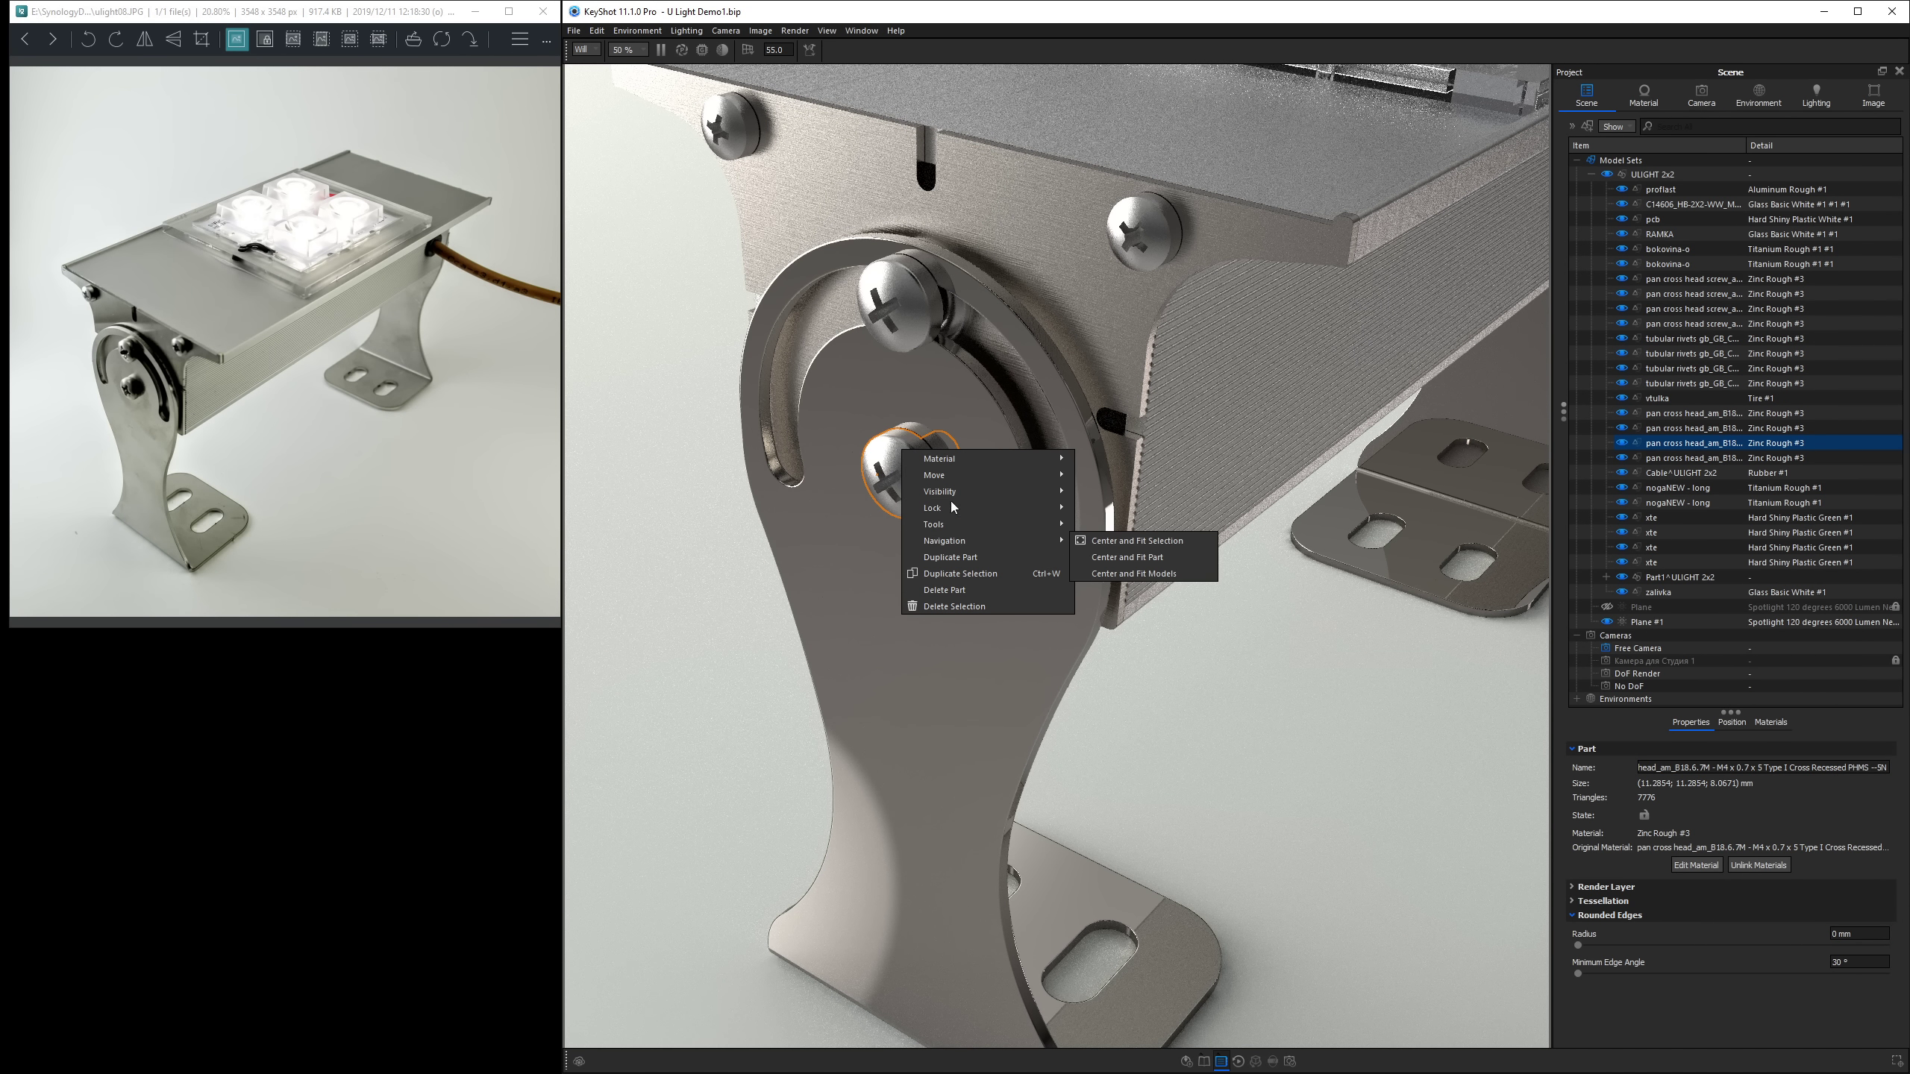
mouse_move(948, 461)
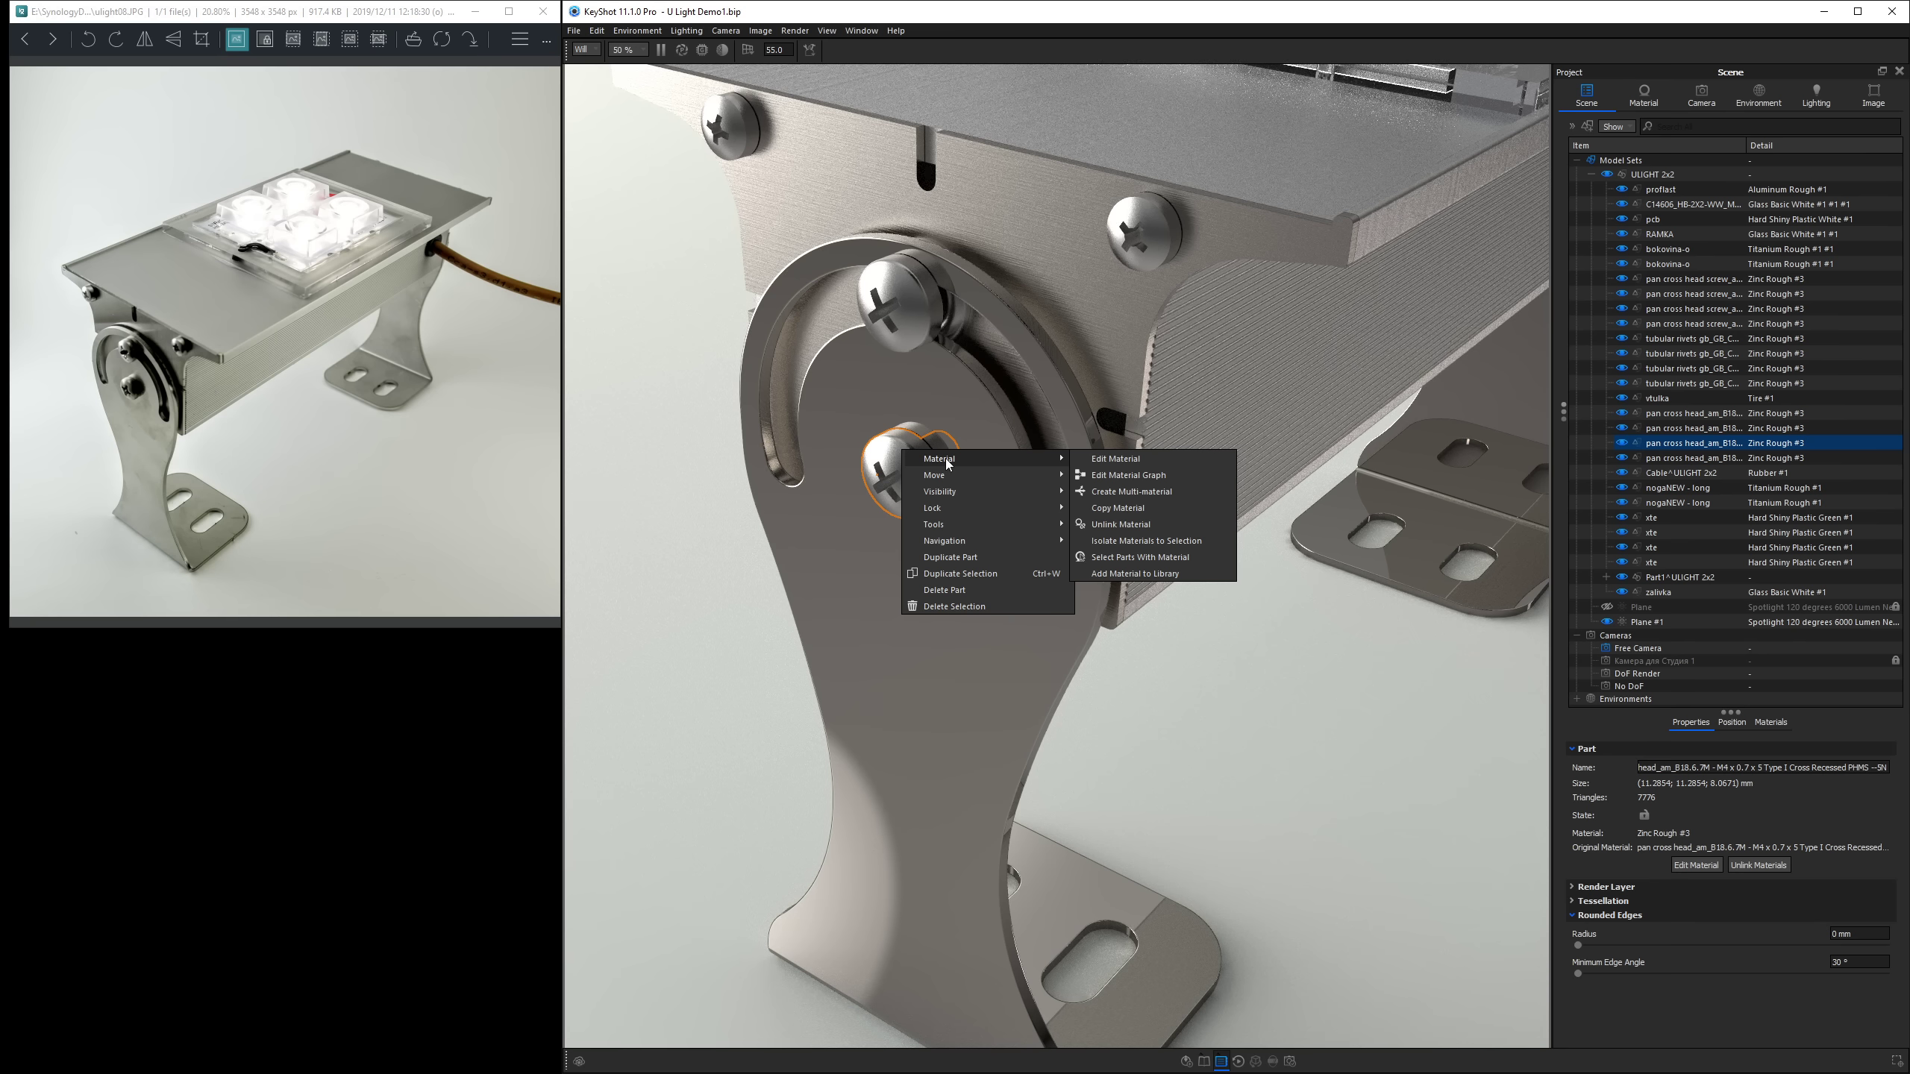
mouse_move(936, 525)
click(1113, 524)
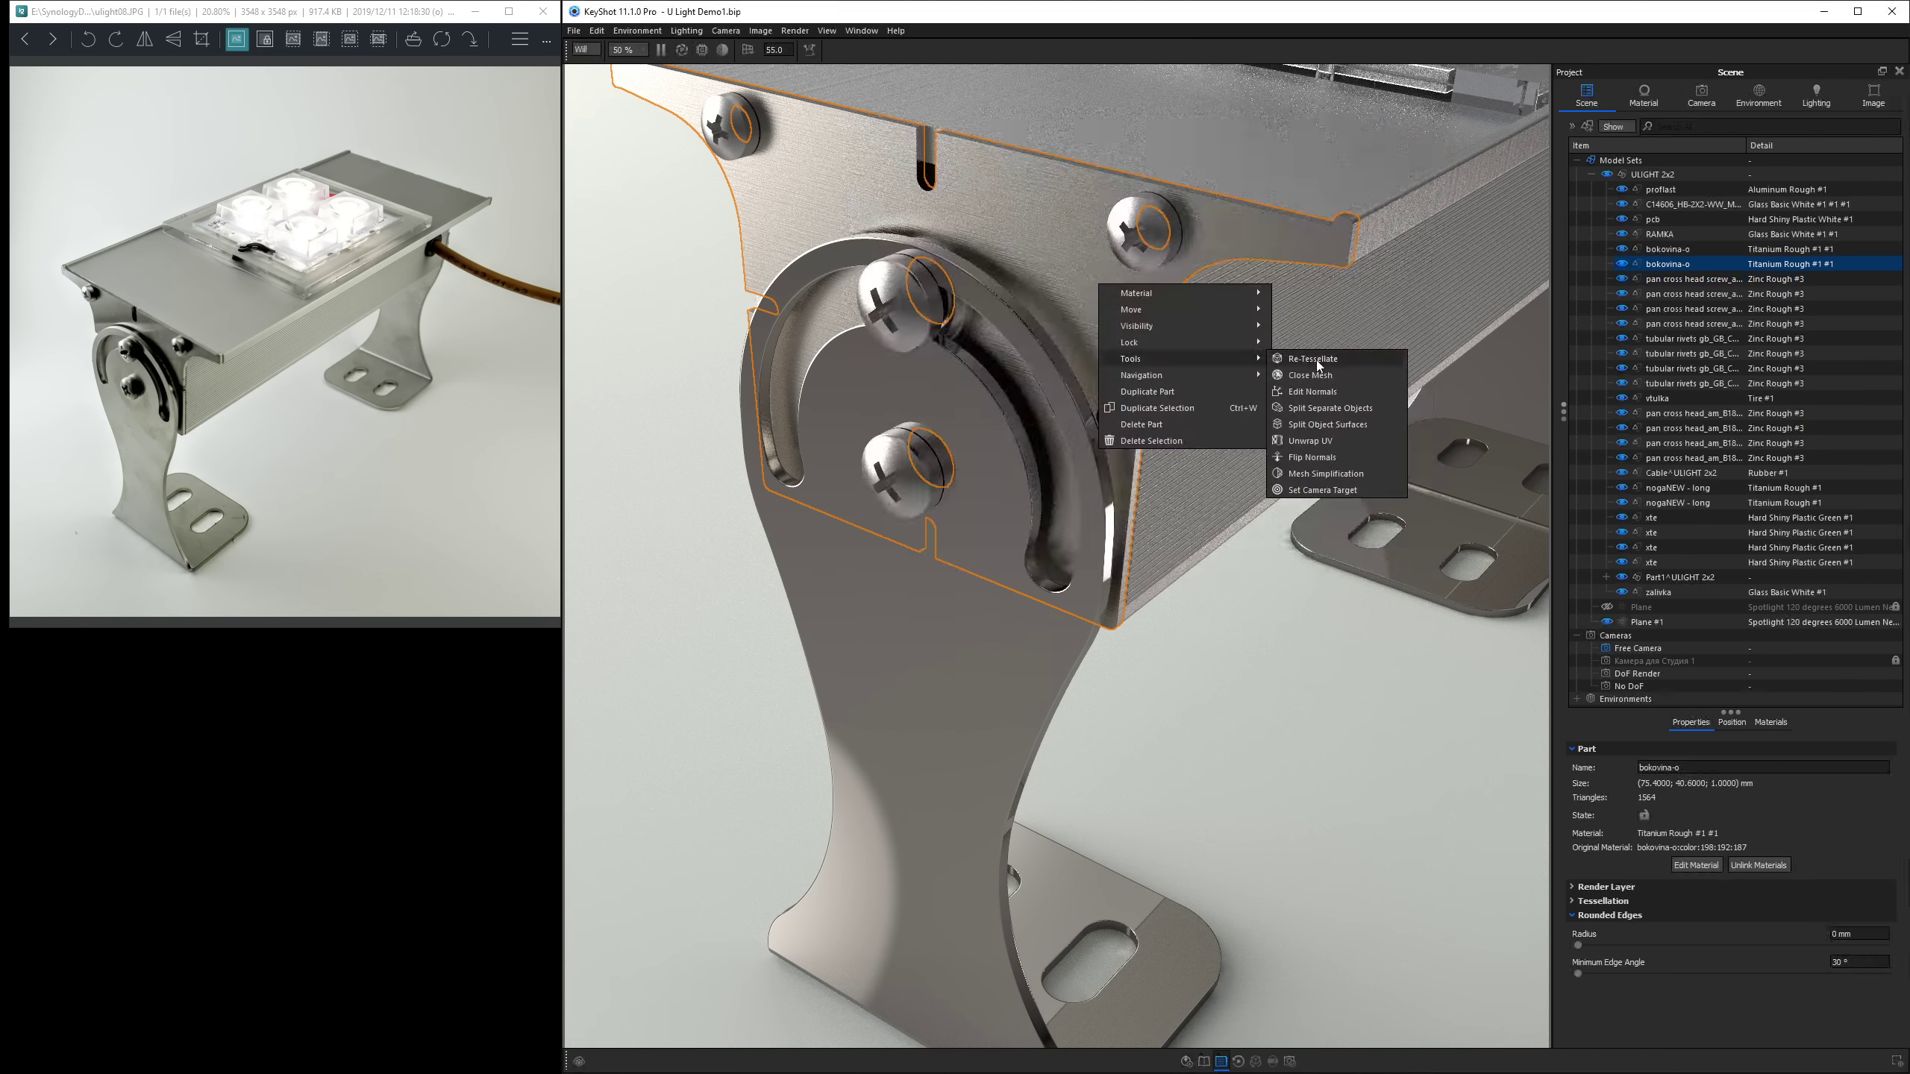
click(1313, 359)
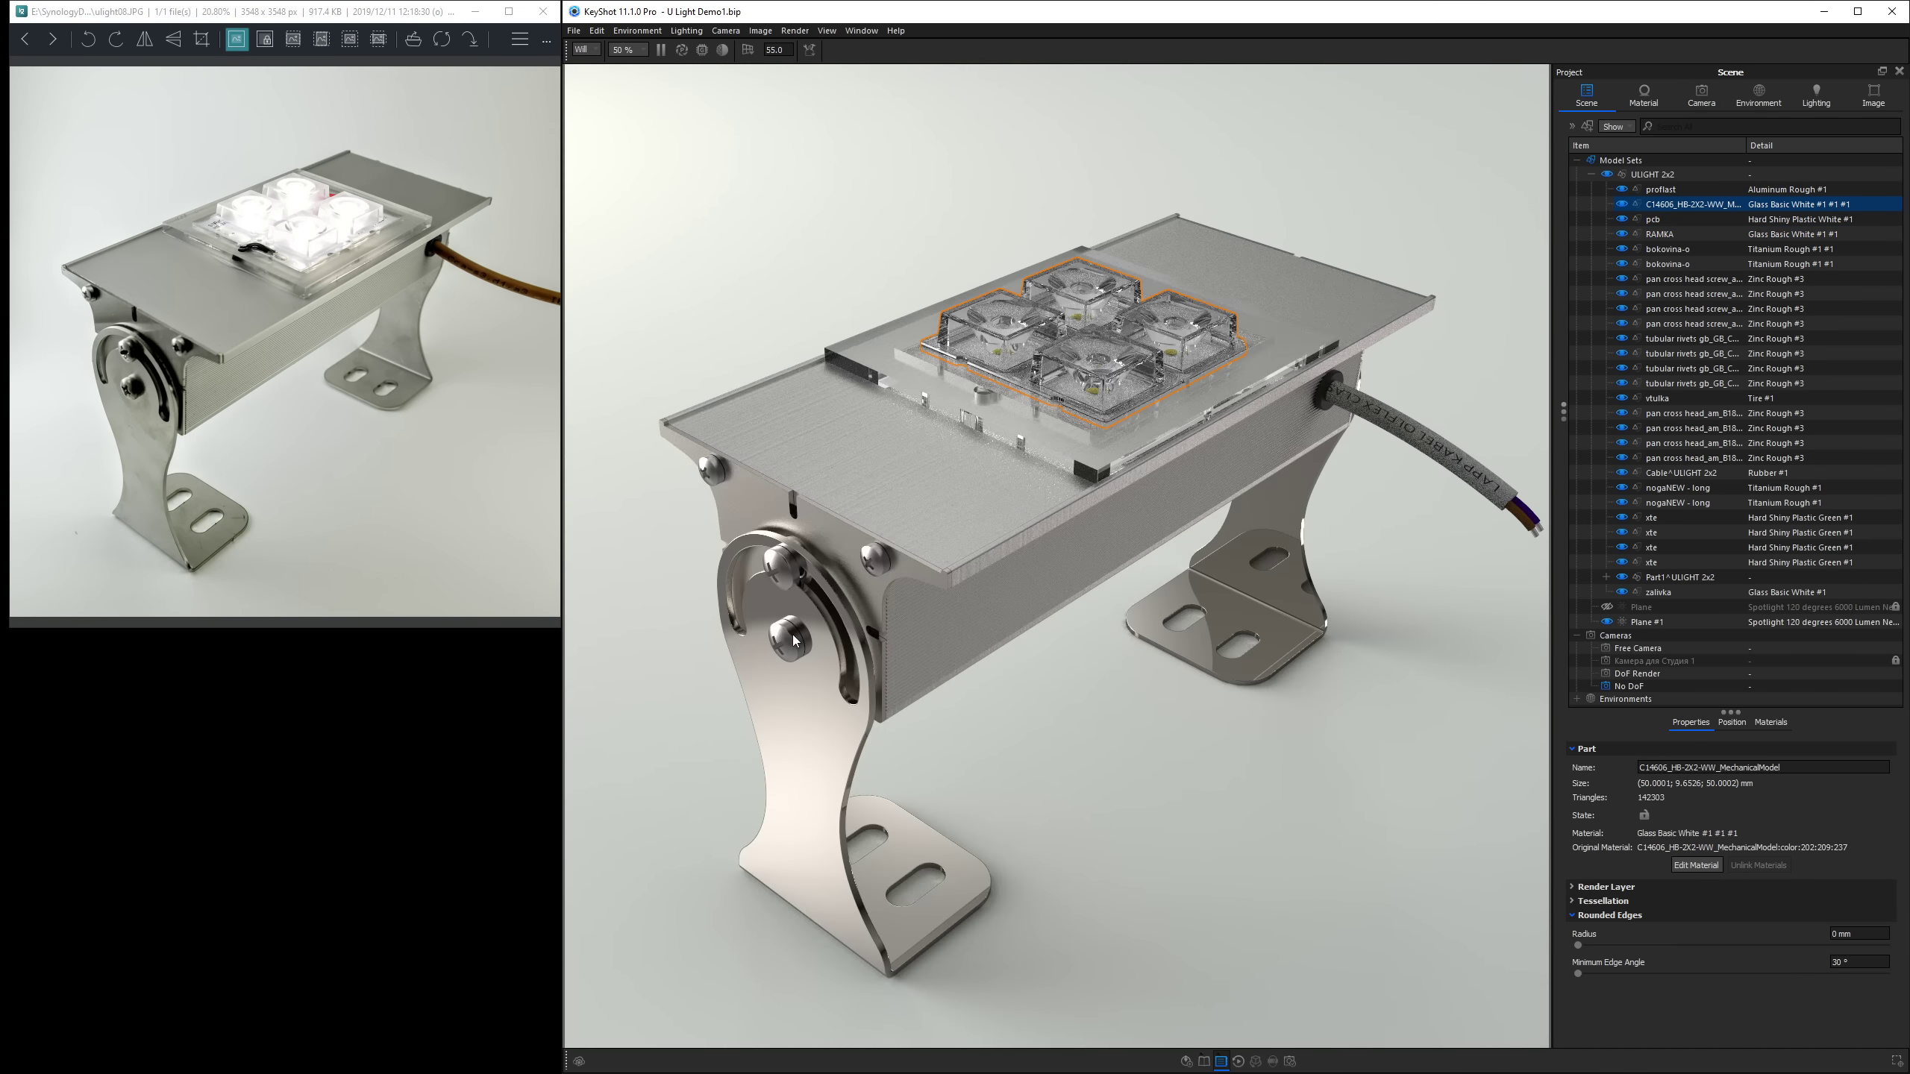
Select the four screws on the lamp's front end together and round their edges with a 0.2 mm radius.
click(794, 640)
shift+click(786, 570)
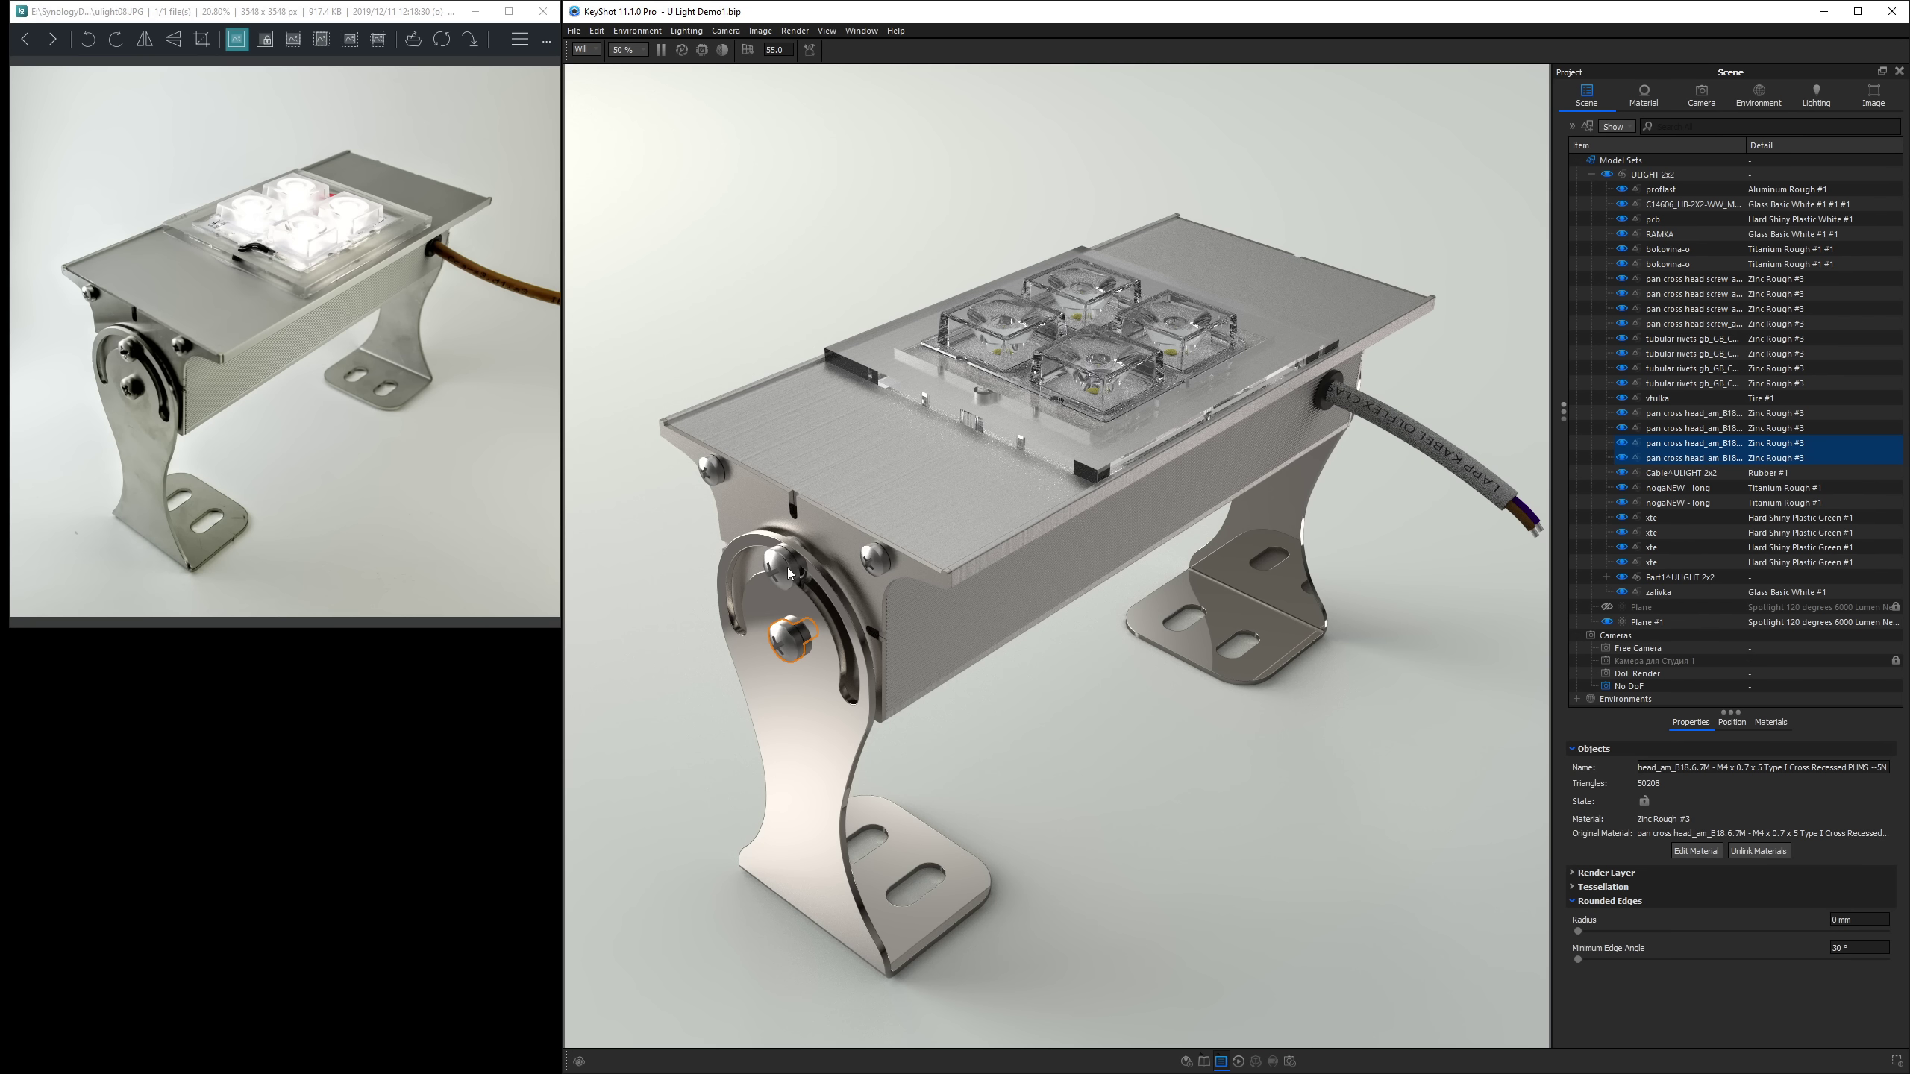
shift+click(719, 476)
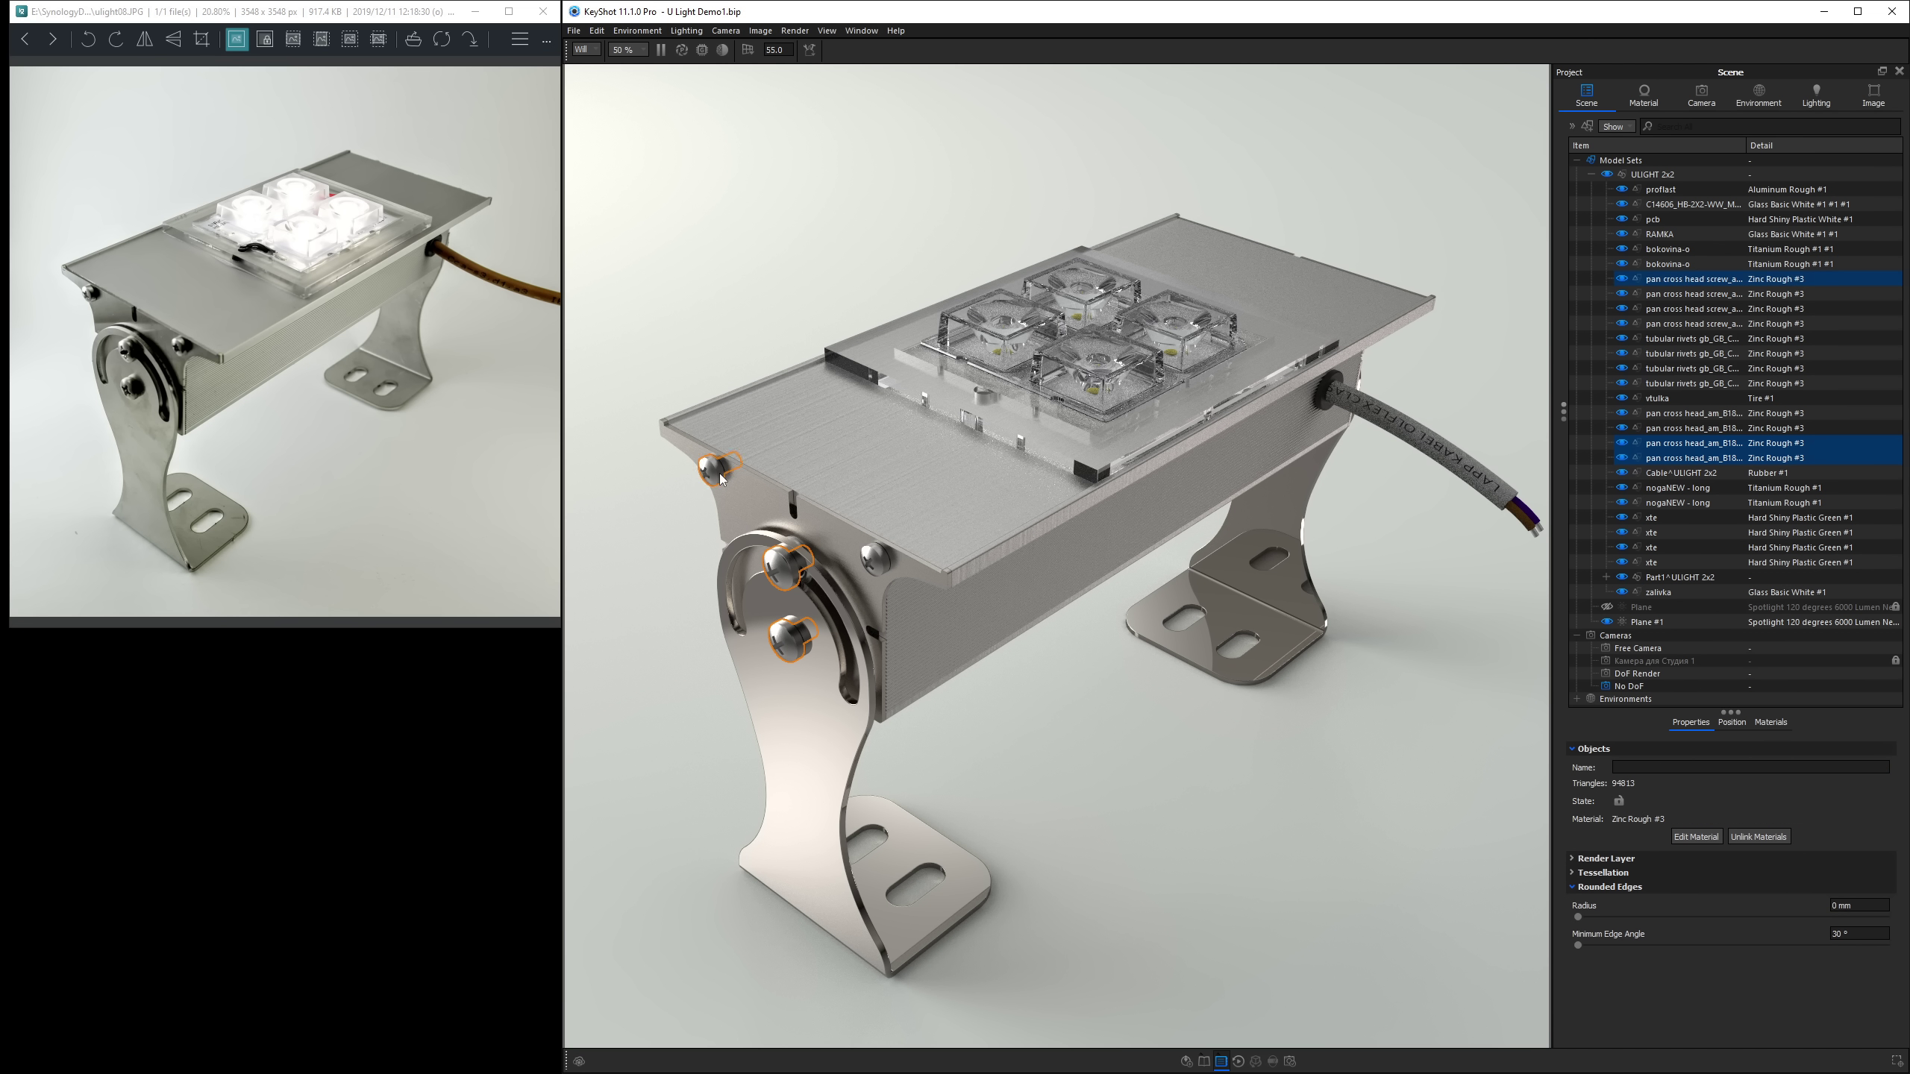
shift+click(880, 563)
click(1835, 905)
text(0.2)
key(Return)
click(1020, 684)
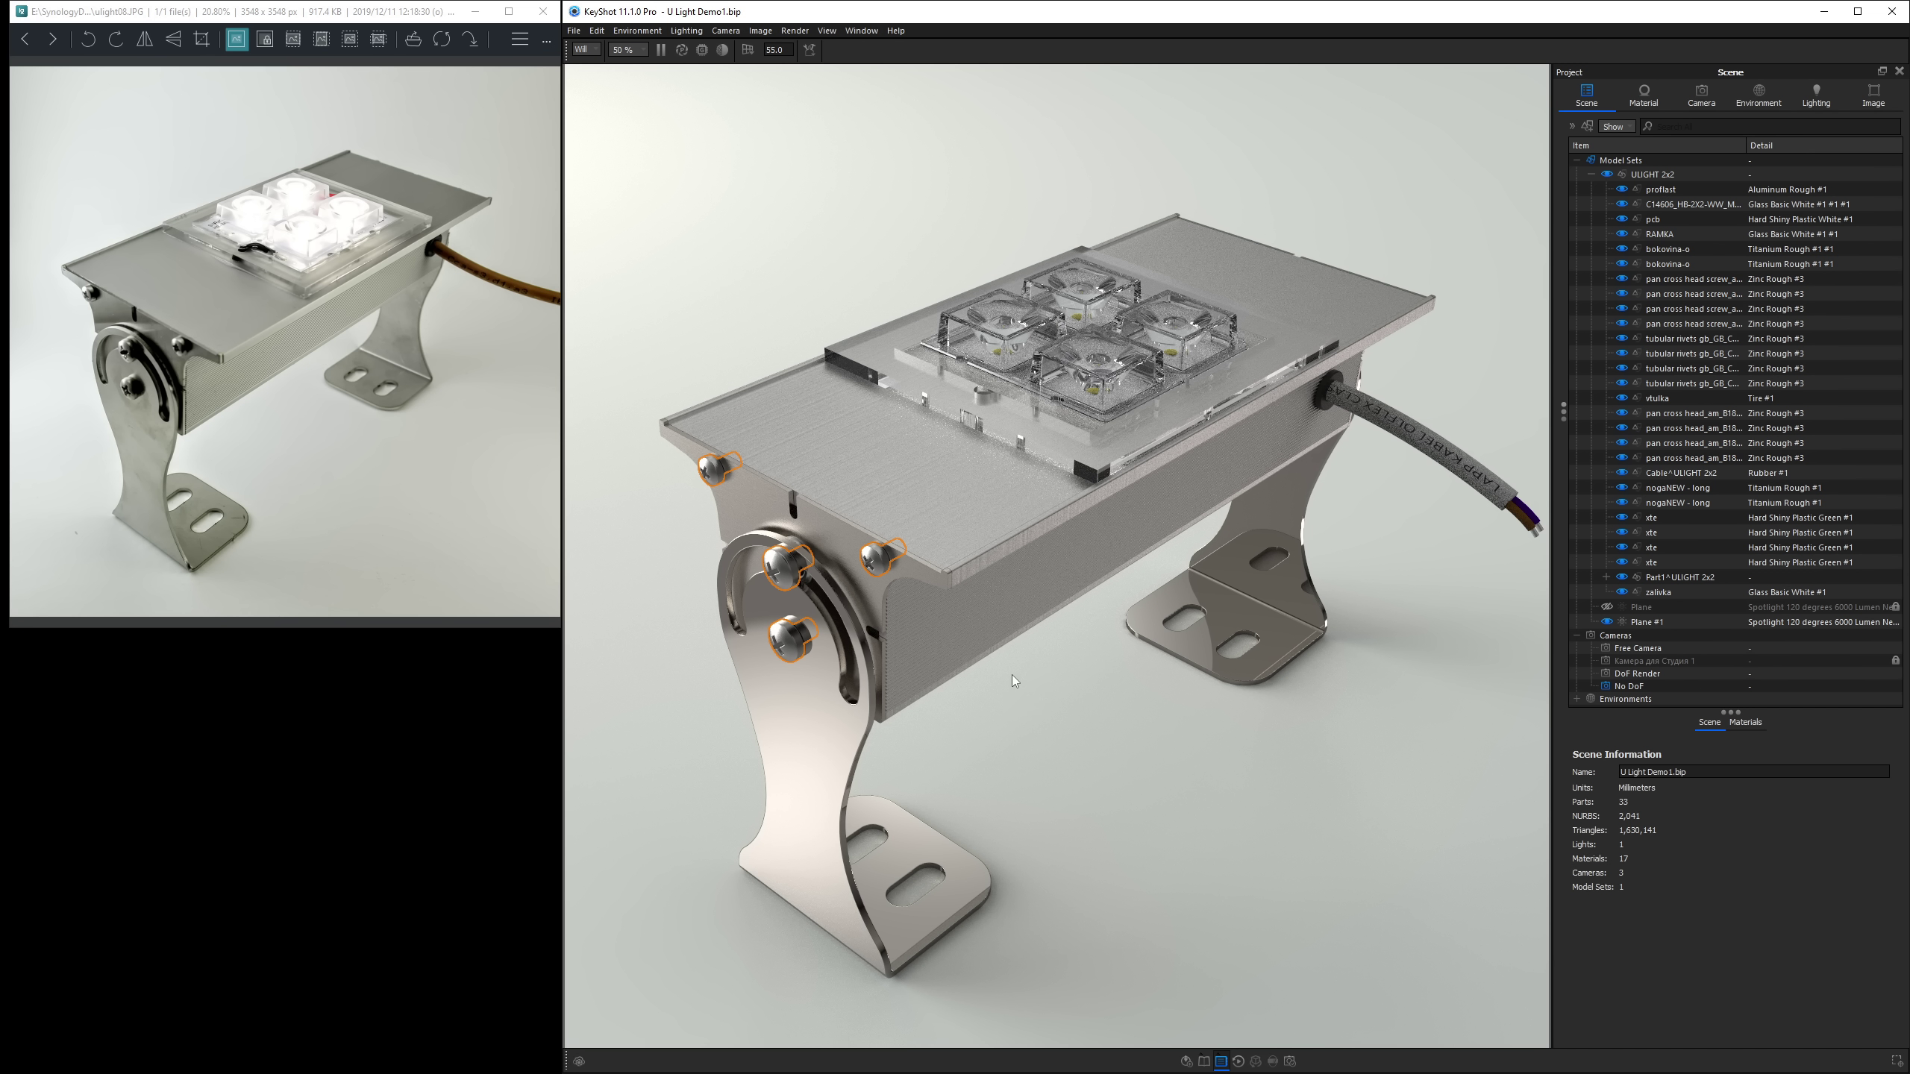
Set the front end plate's rounded edges radius to 0.2 mm and round the edges of the aluminum profile body.
click(839, 531)
click(1842, 934)
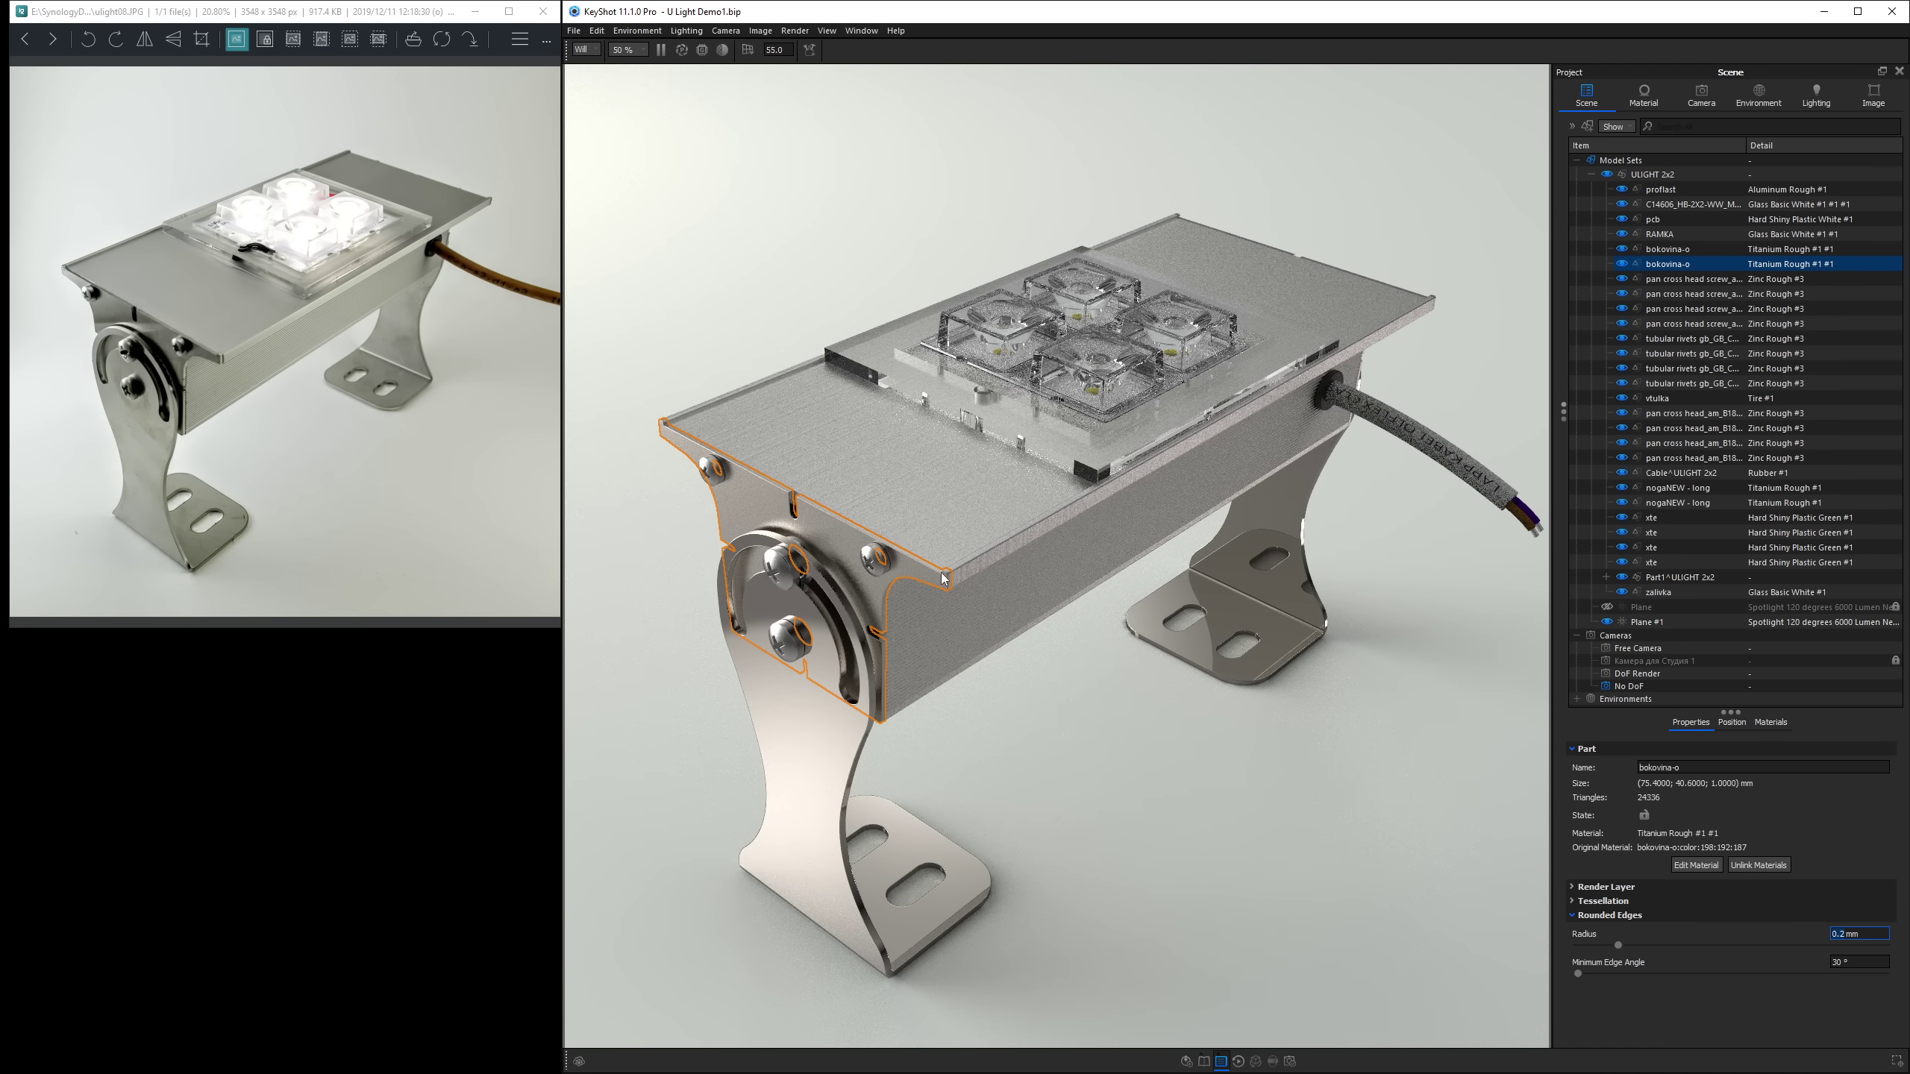
click(964, 536)
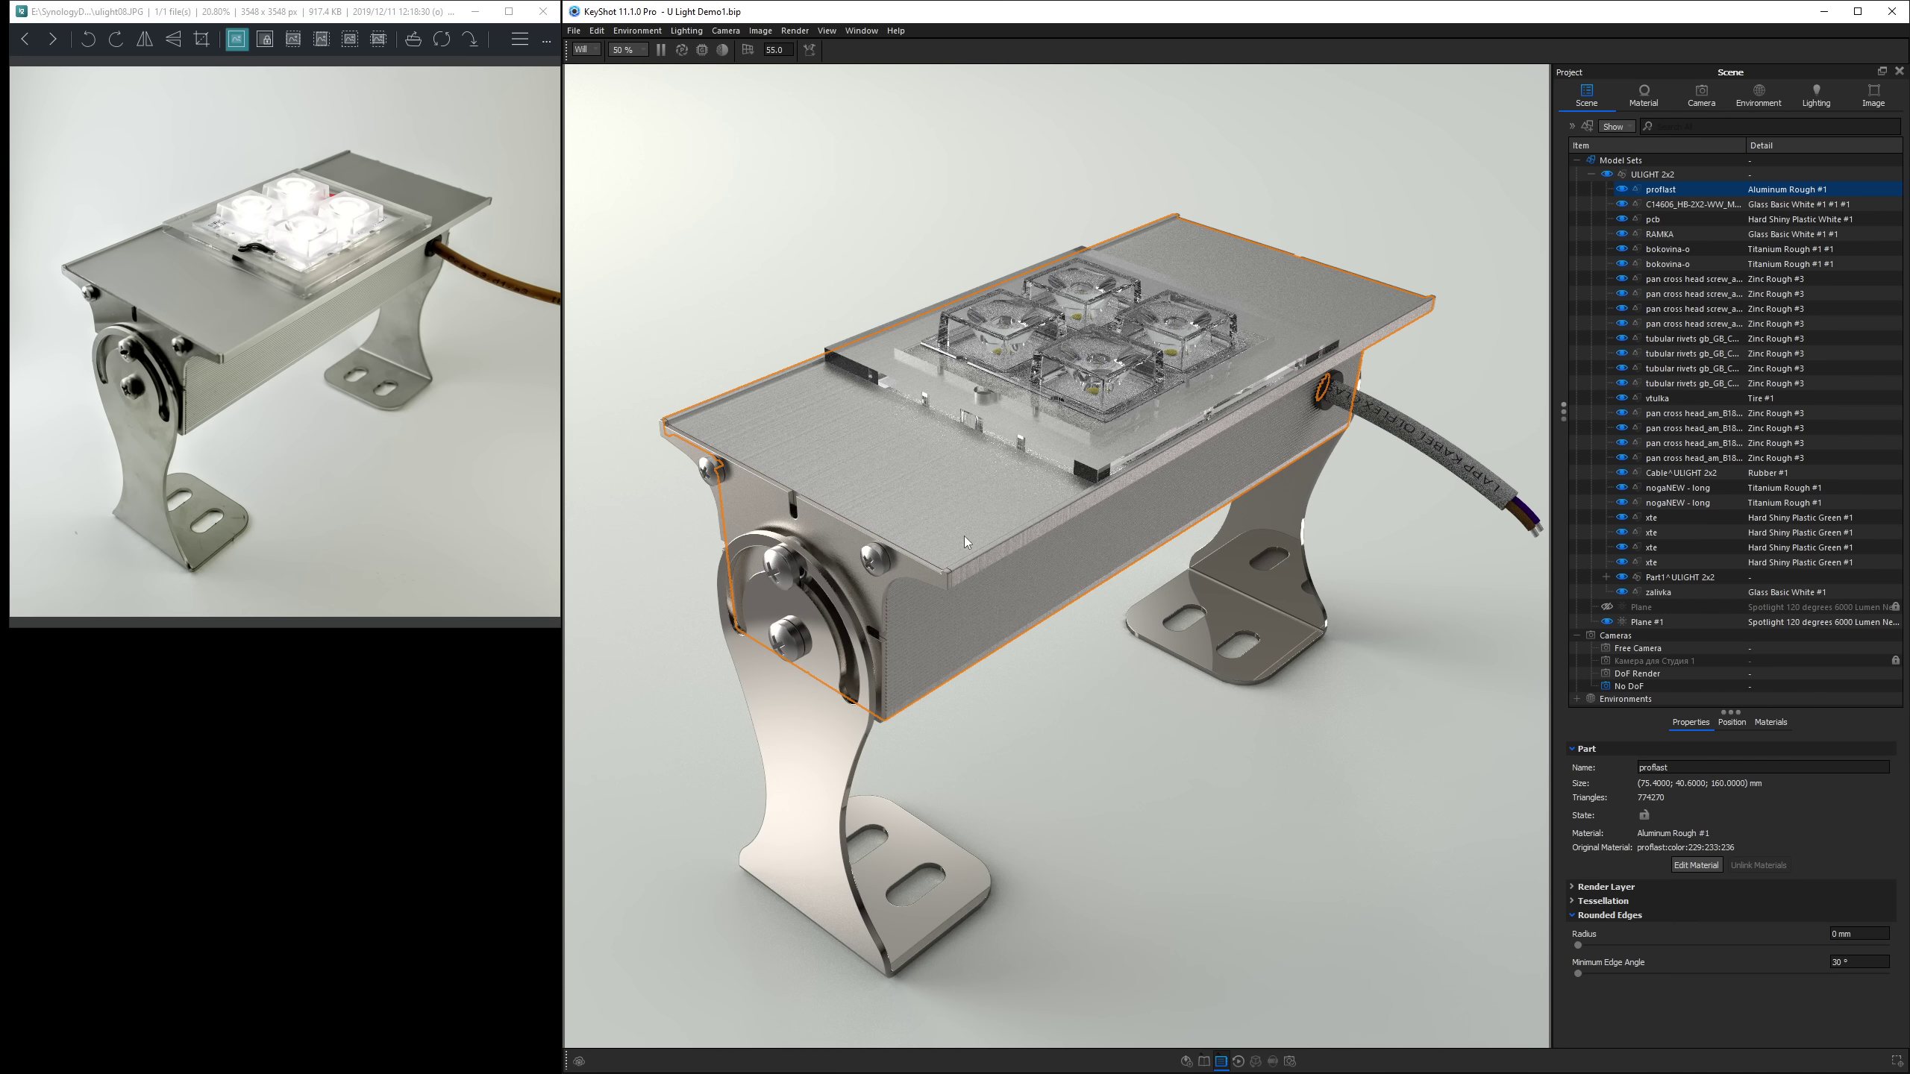
click(1835, 933)
Set the rounded edges radius to 0.2 mm on the glass frame (RAMKA) and on the LED lens part.
click(1104, 446)
click(1842, 933)
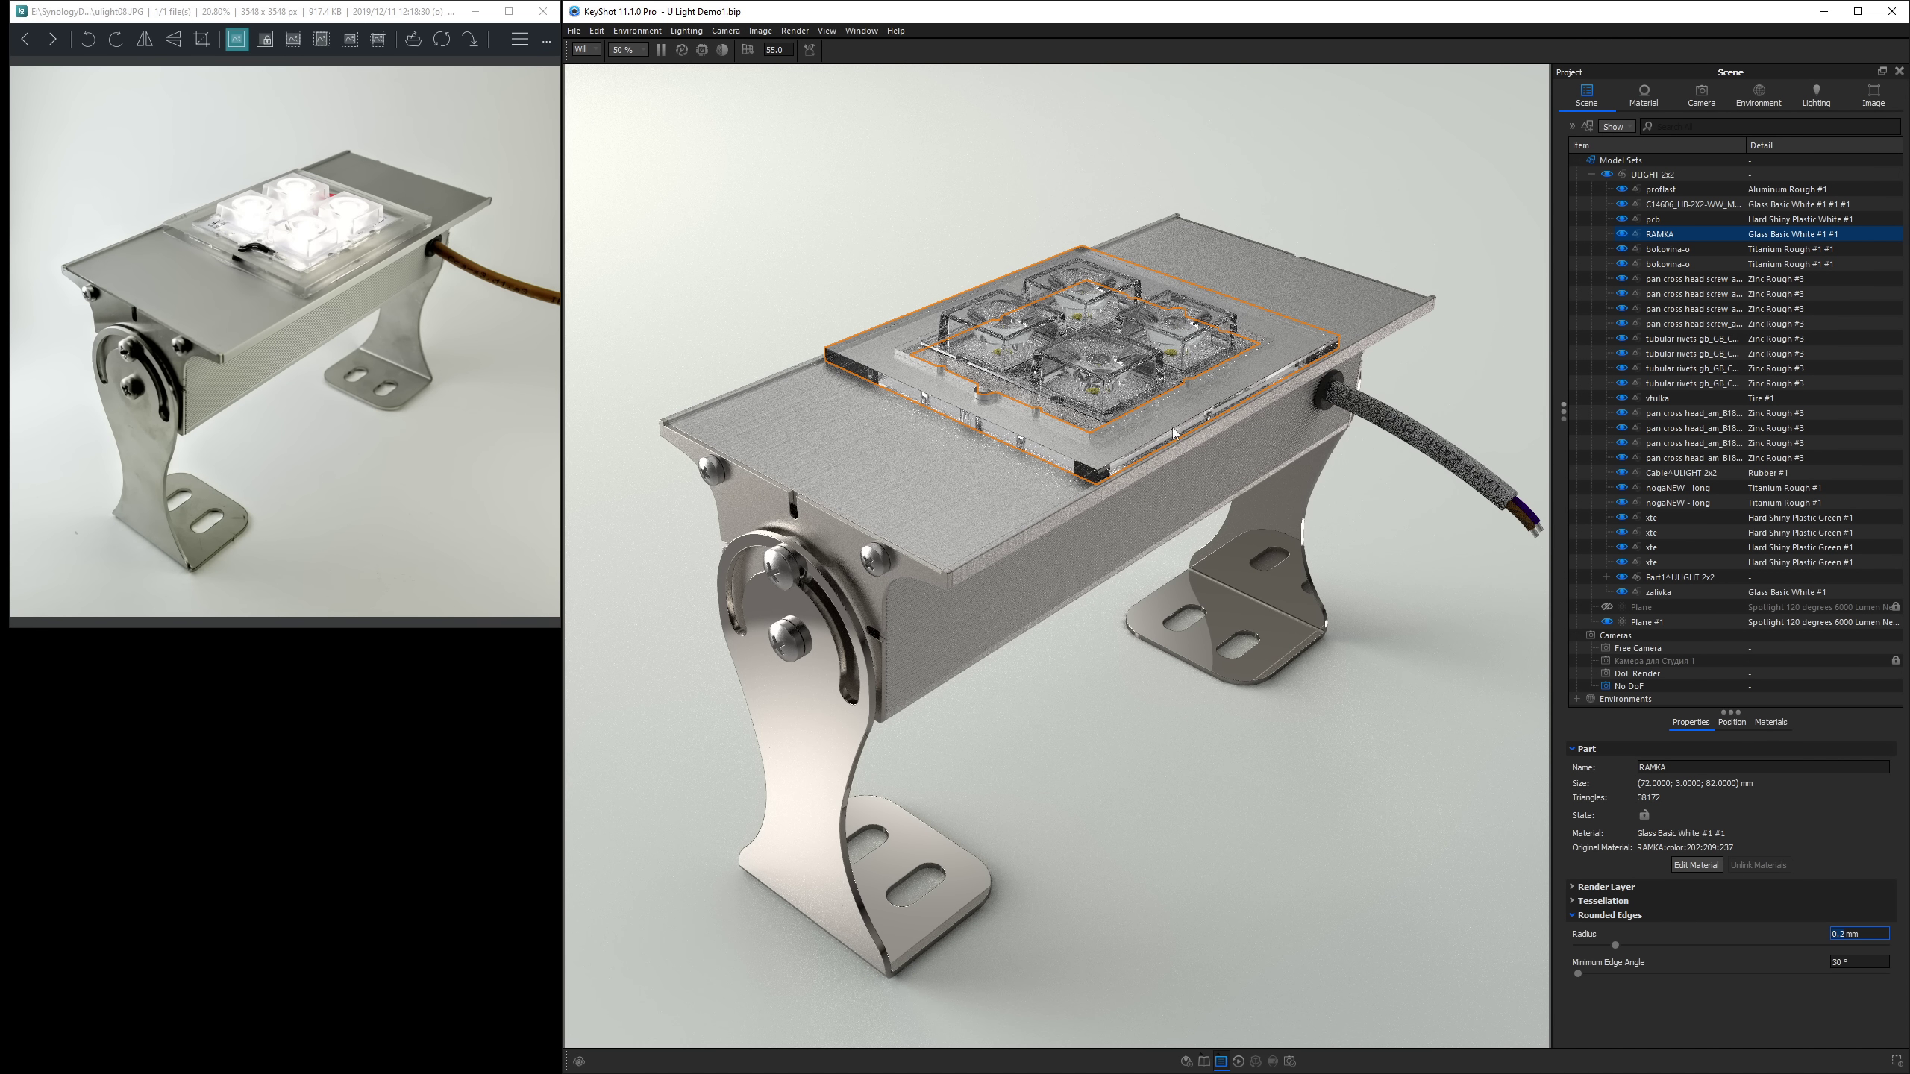
click(1111, 364)
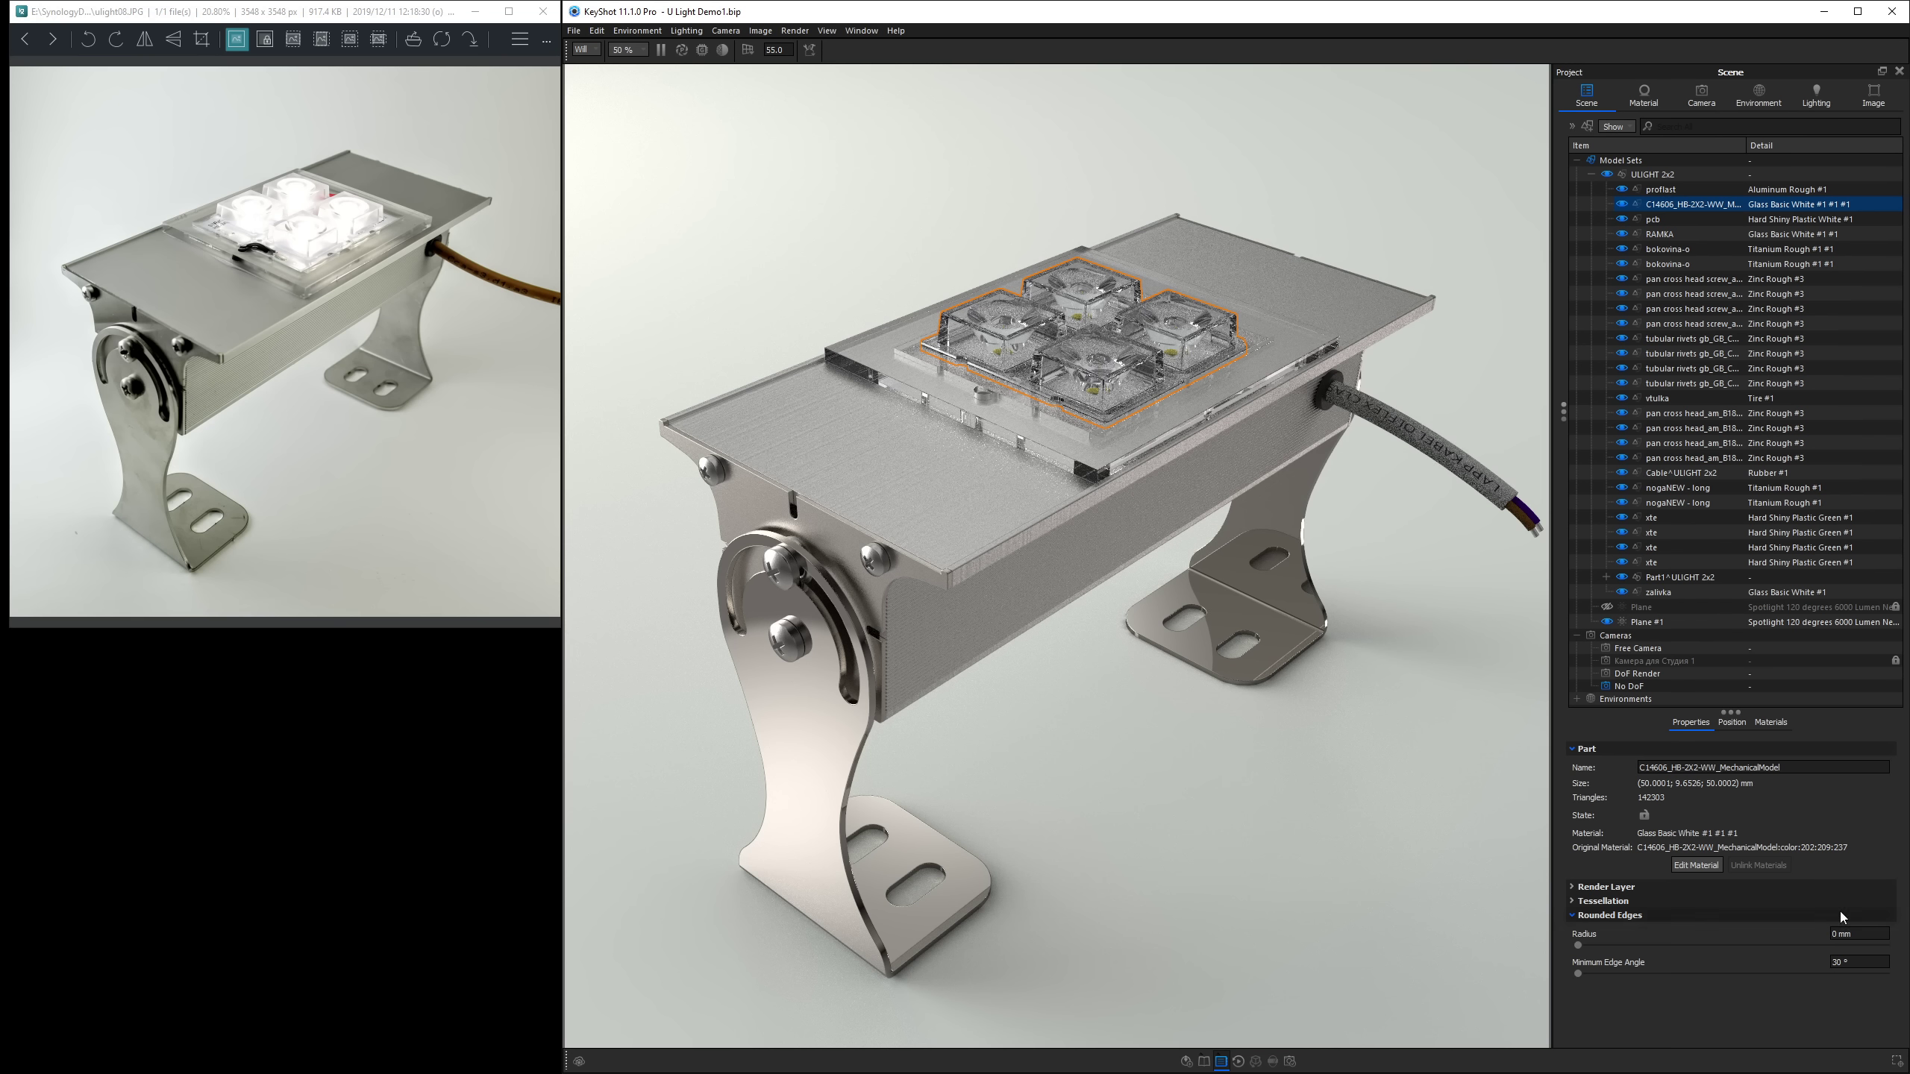
click(1862, 932)
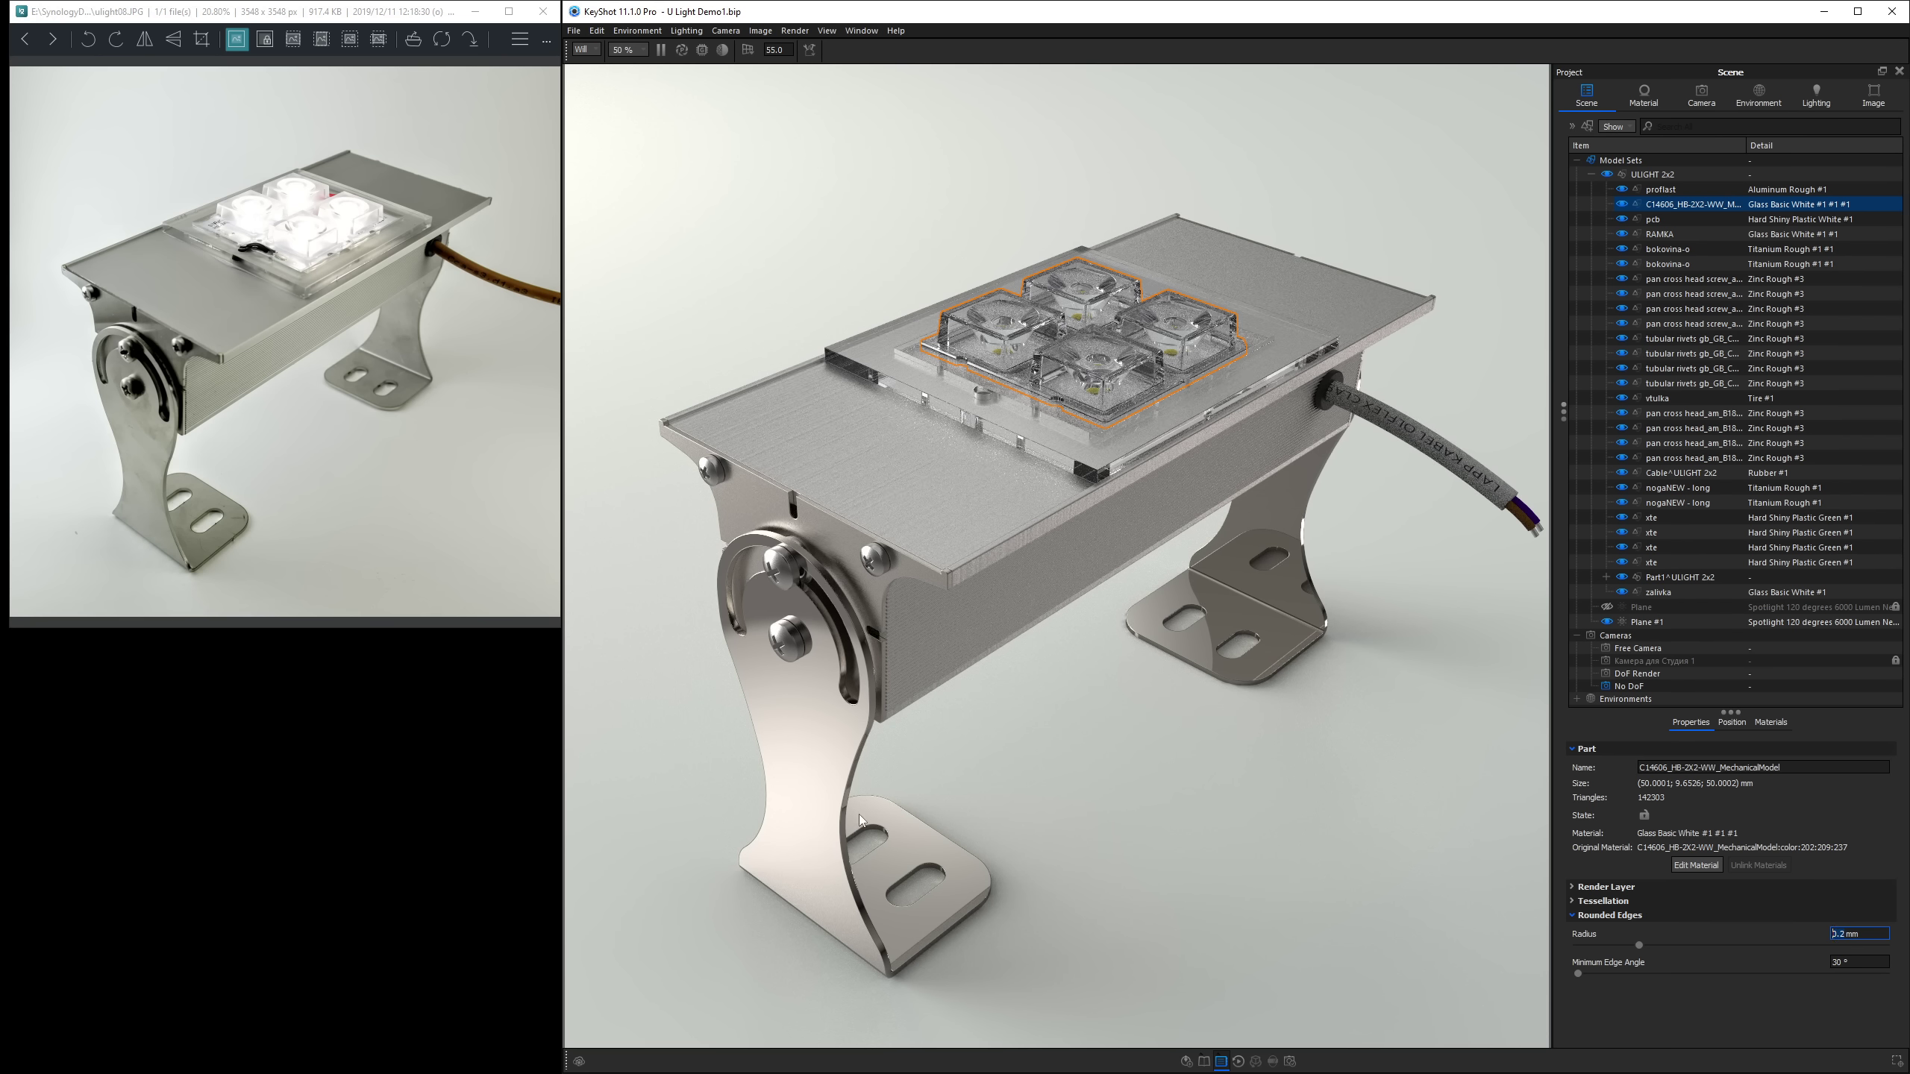
Open the legs' Titanium Rough #1 material graph and enable the Brushed texture's bump connection to the Metal node.
double_click(805, 738)
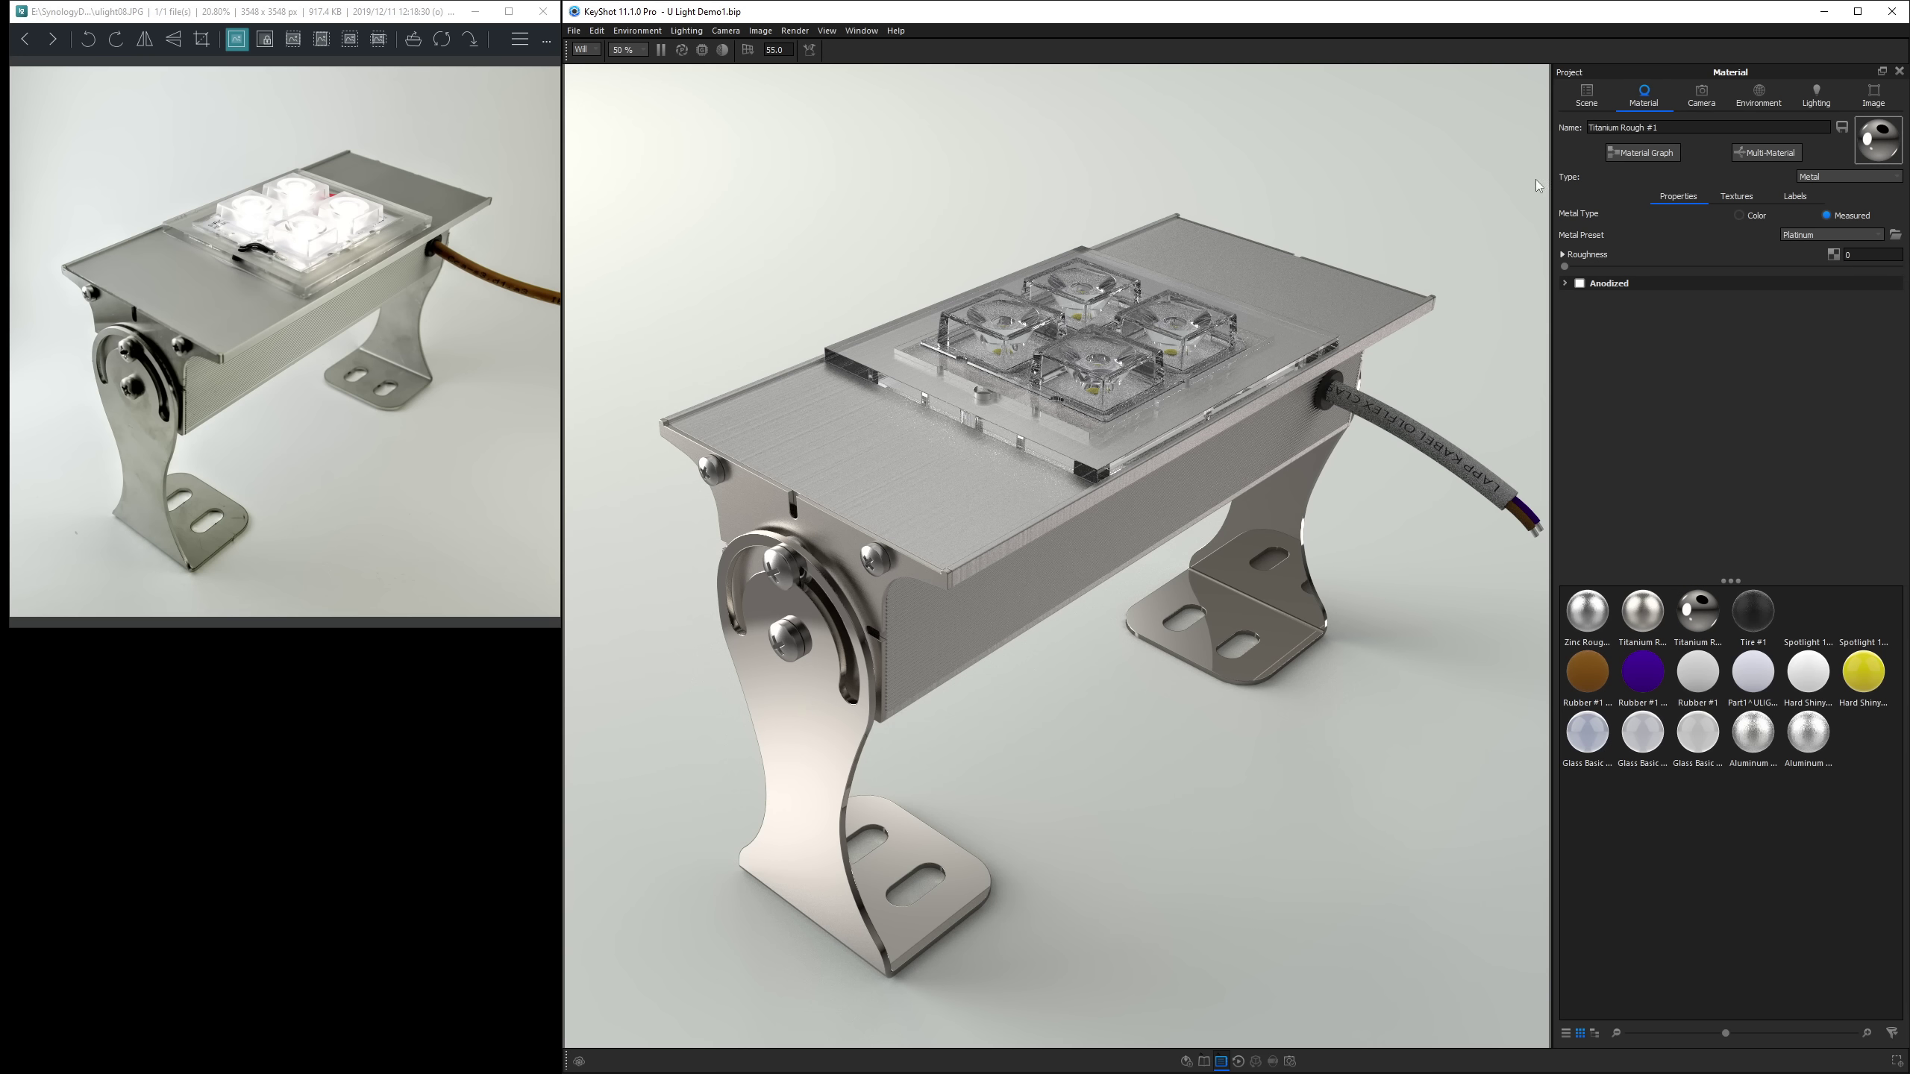
click(1643, 152)
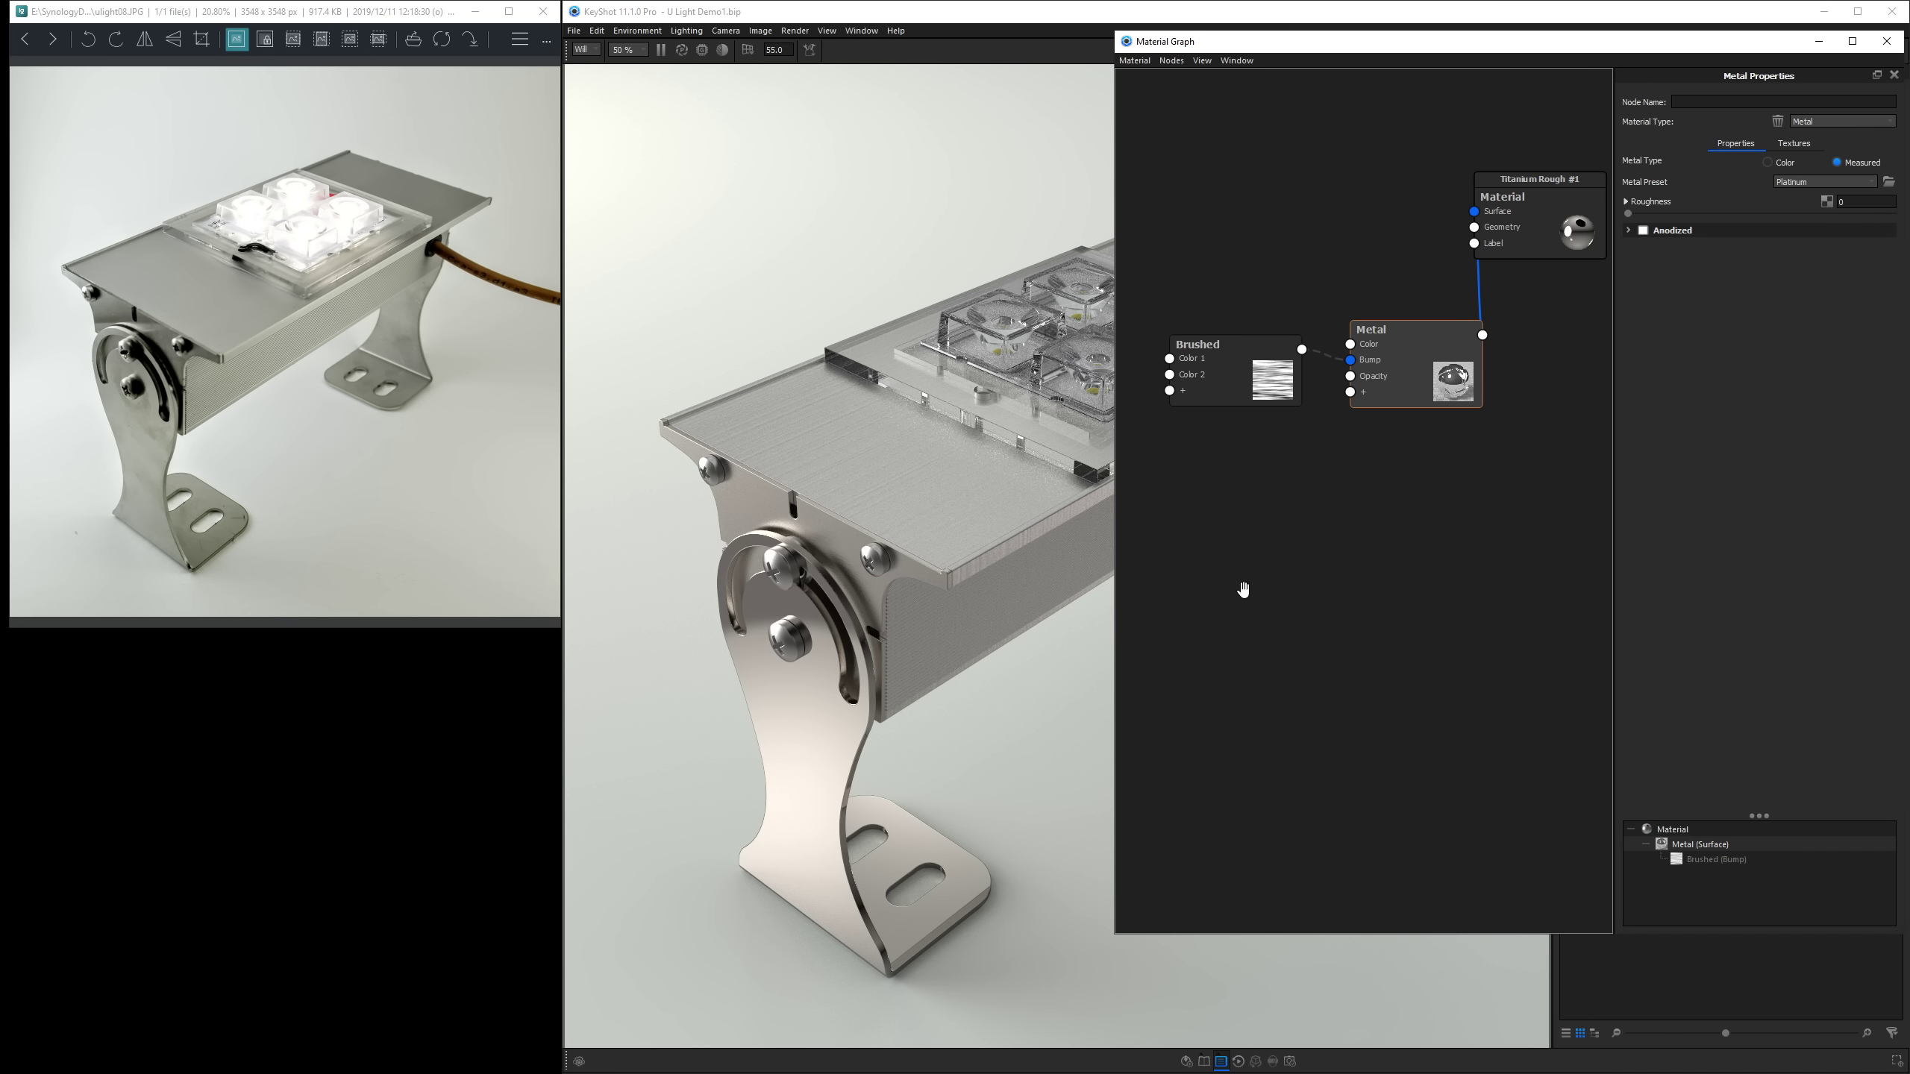
right_click(1321, 348)
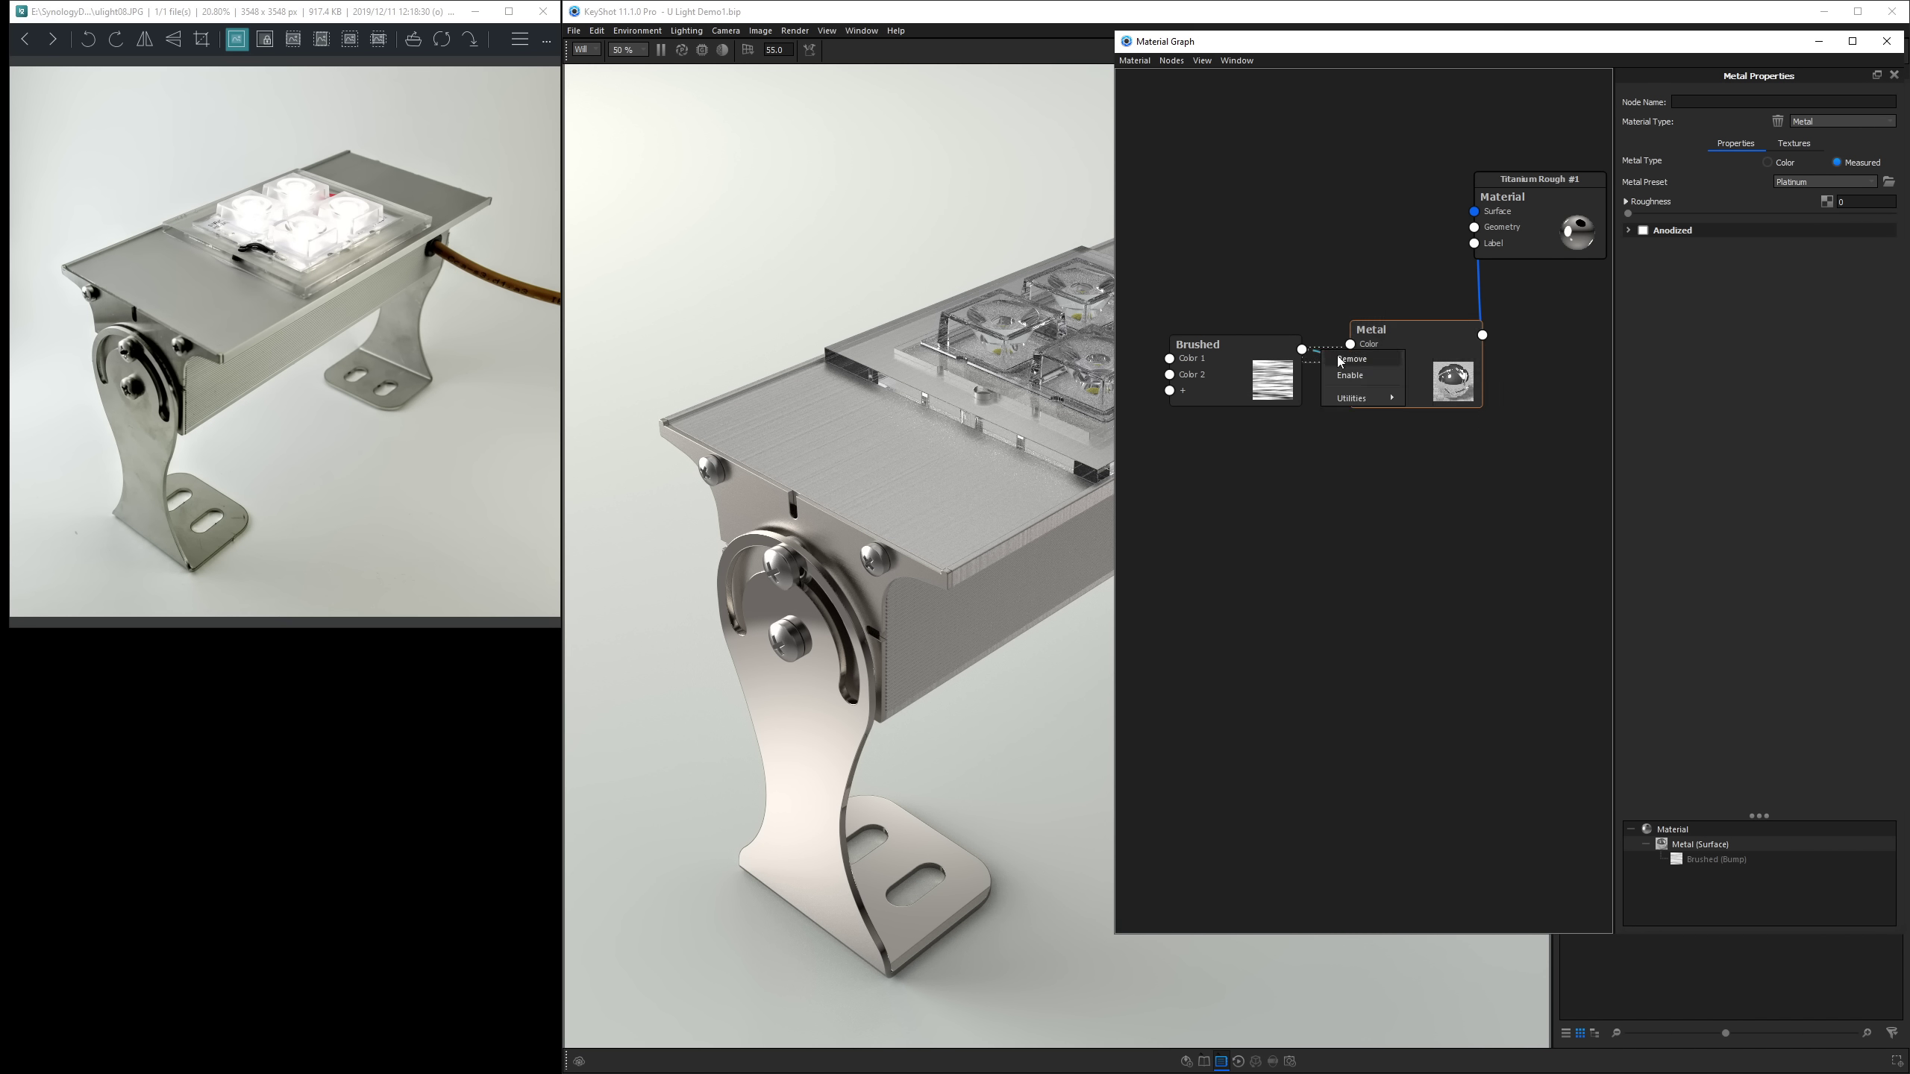
click(1347, 376)
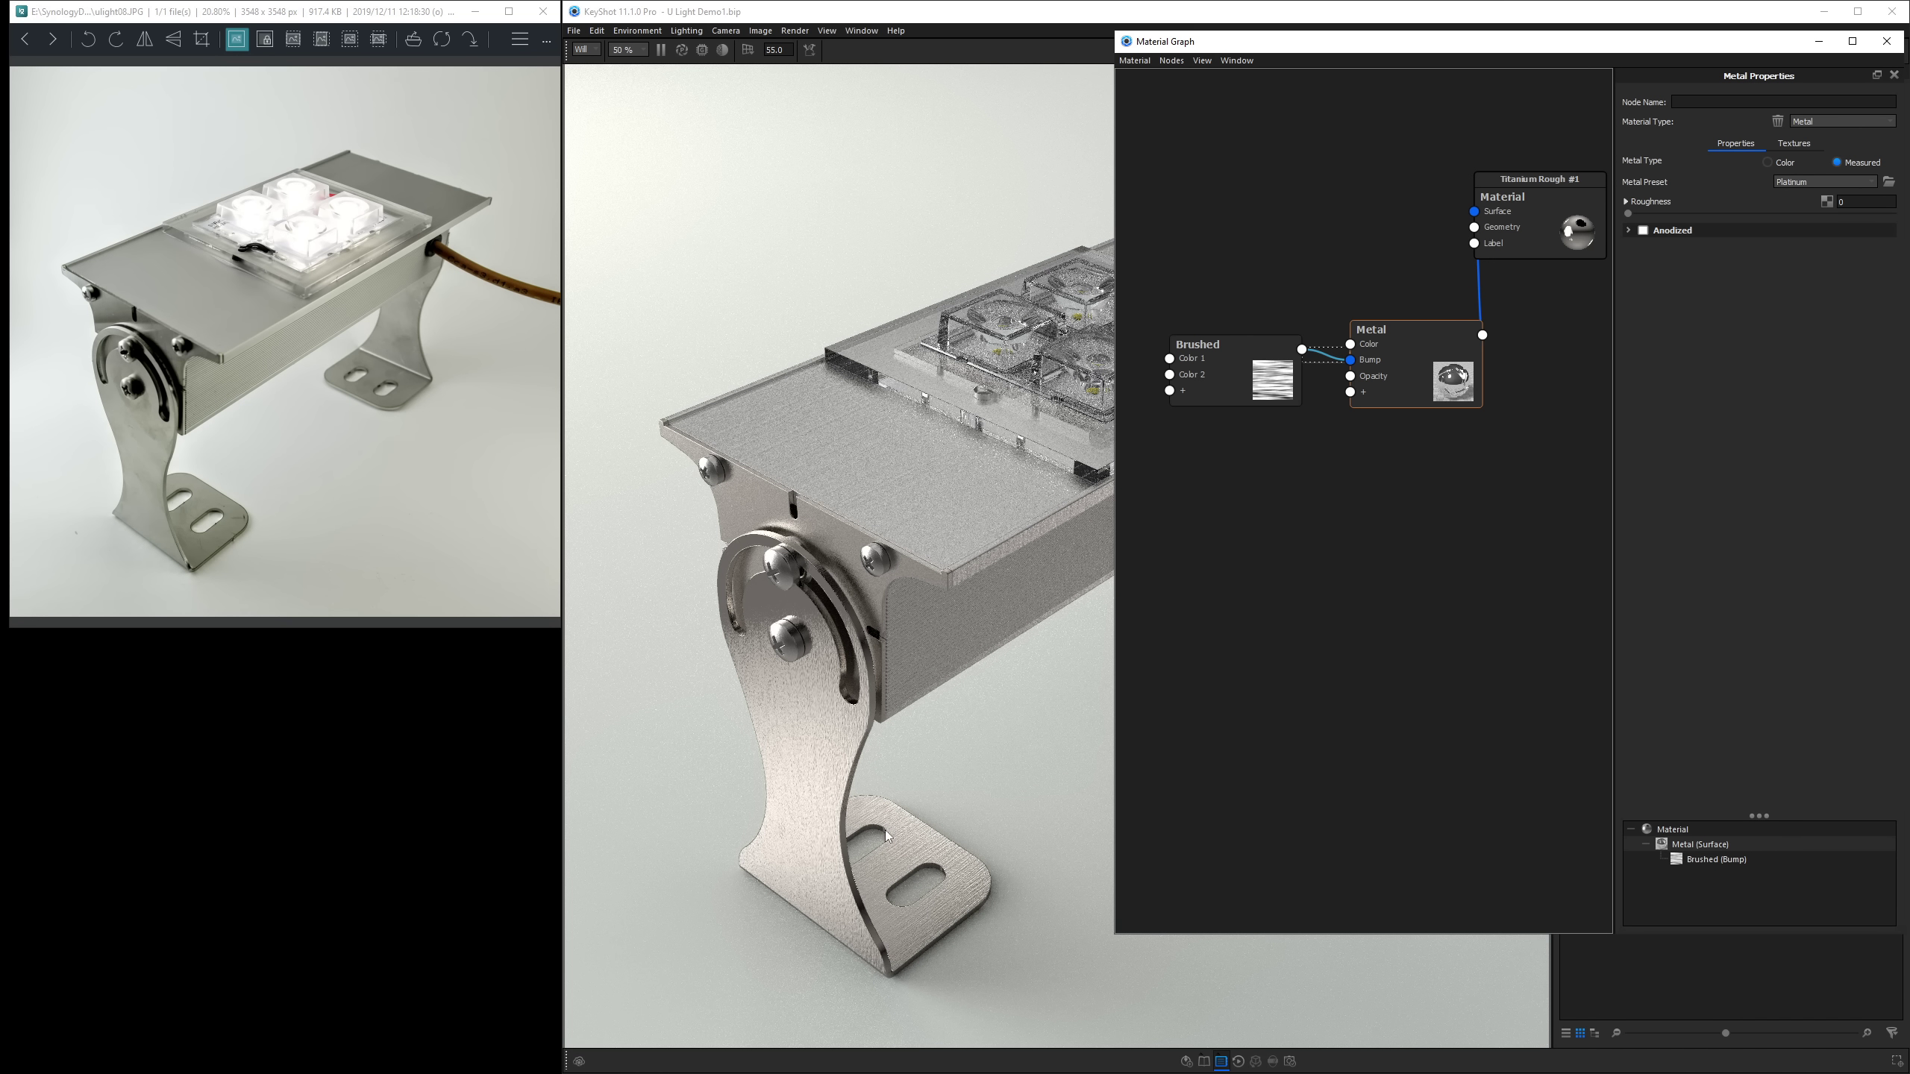
Set the Brushed texture's groove length to 8 and lower its bump height to 1, finishing at 0.2.
click(1242, 361)
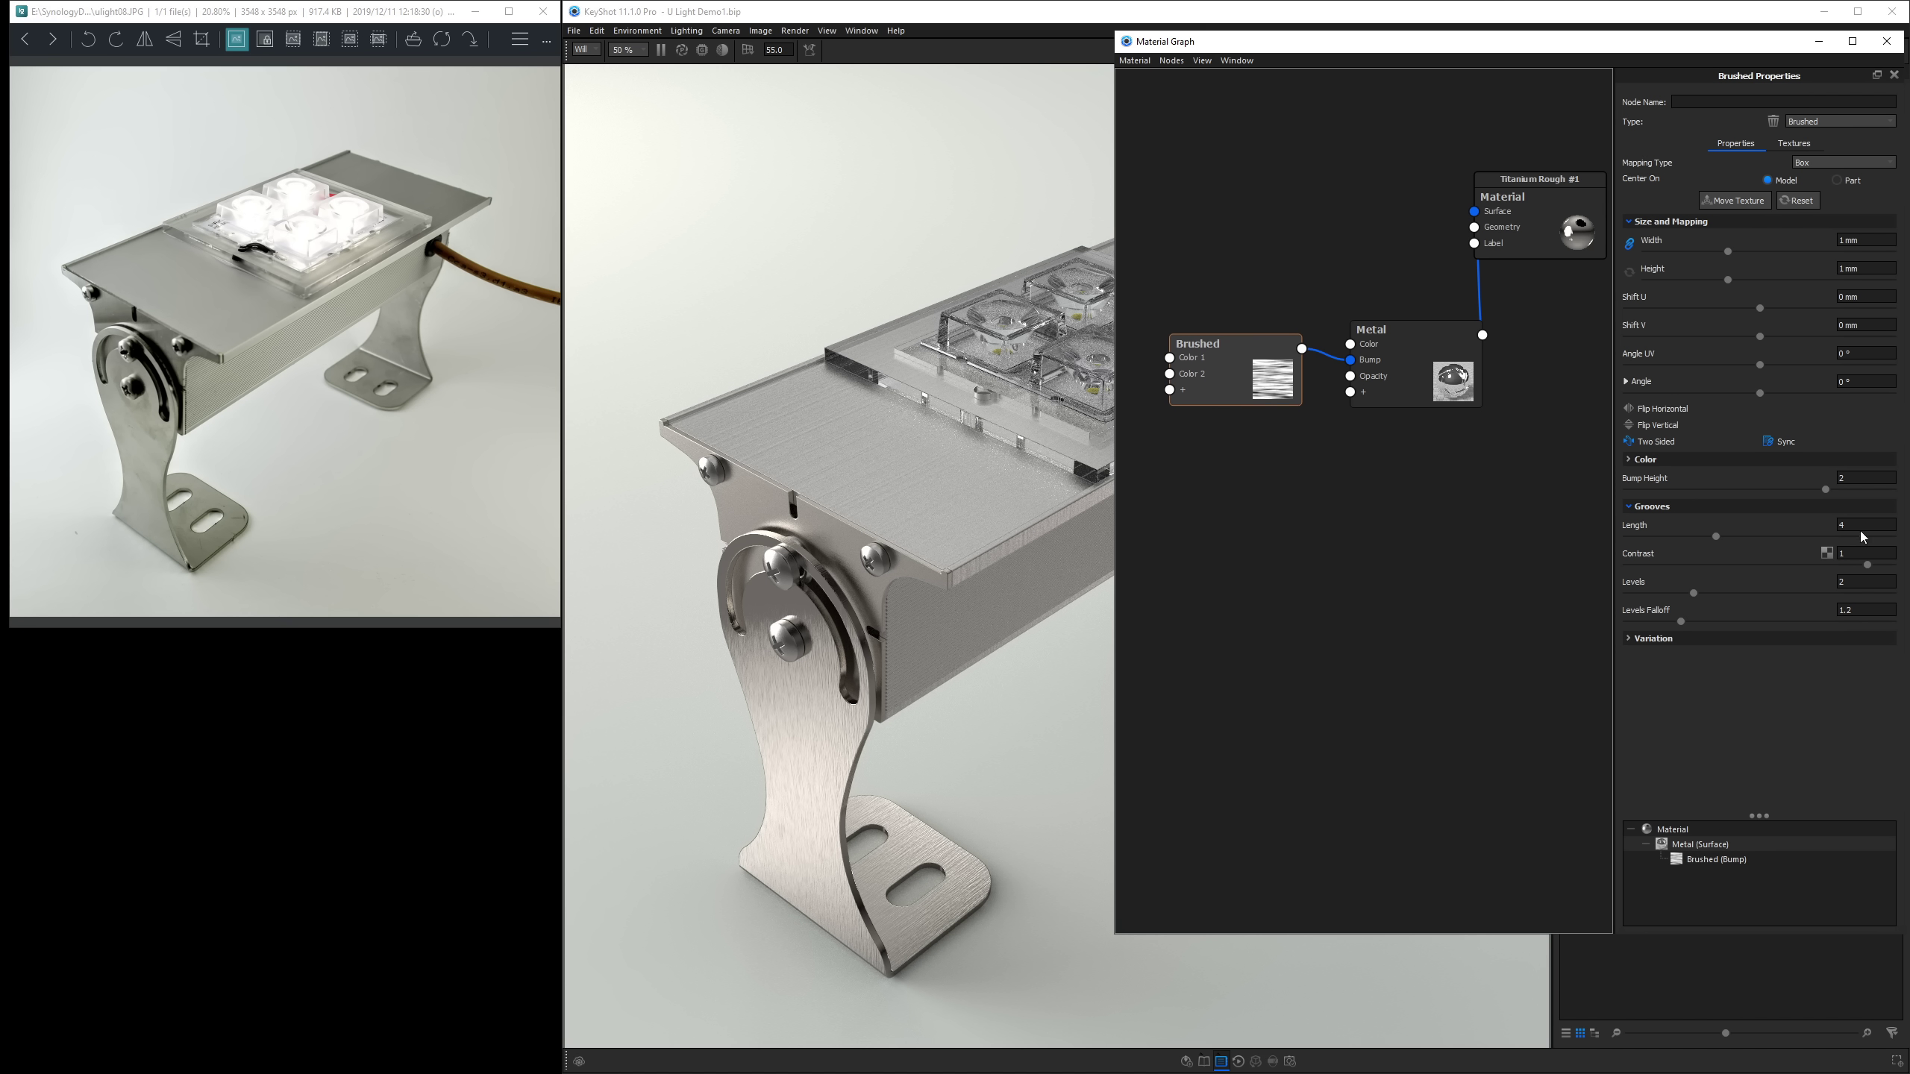
drag(1857, 526, 1811, 523)
text(8)
key(Return)
click(1856, 476)
key(Return)
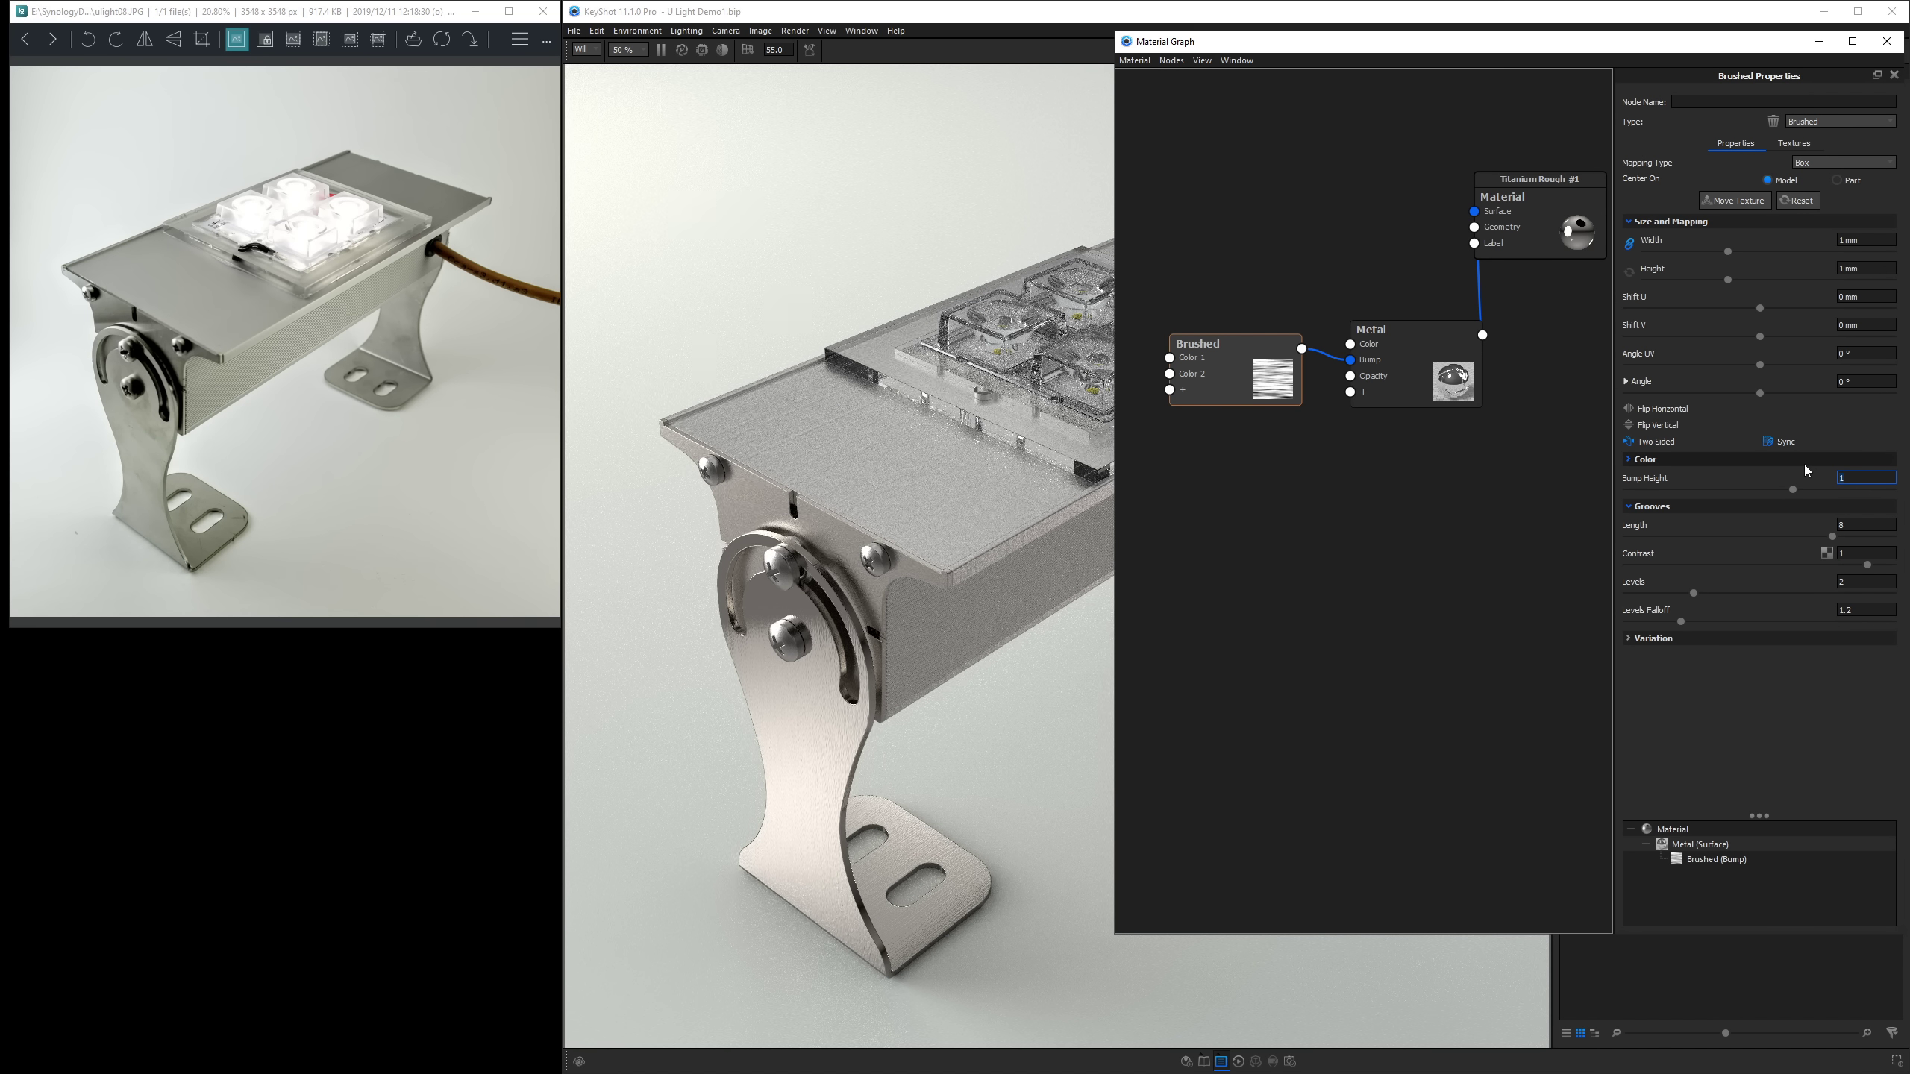
key(Return)
Connect the Brushed texture to the Metal node's Roughness input as well.
mouse_move(1276, 375)
mouse_down()
mouse_move(1210, 410)
mouse_move(1336, 411)
mouse_move(1350, 391)
mouse_up()
click(1444, 413)
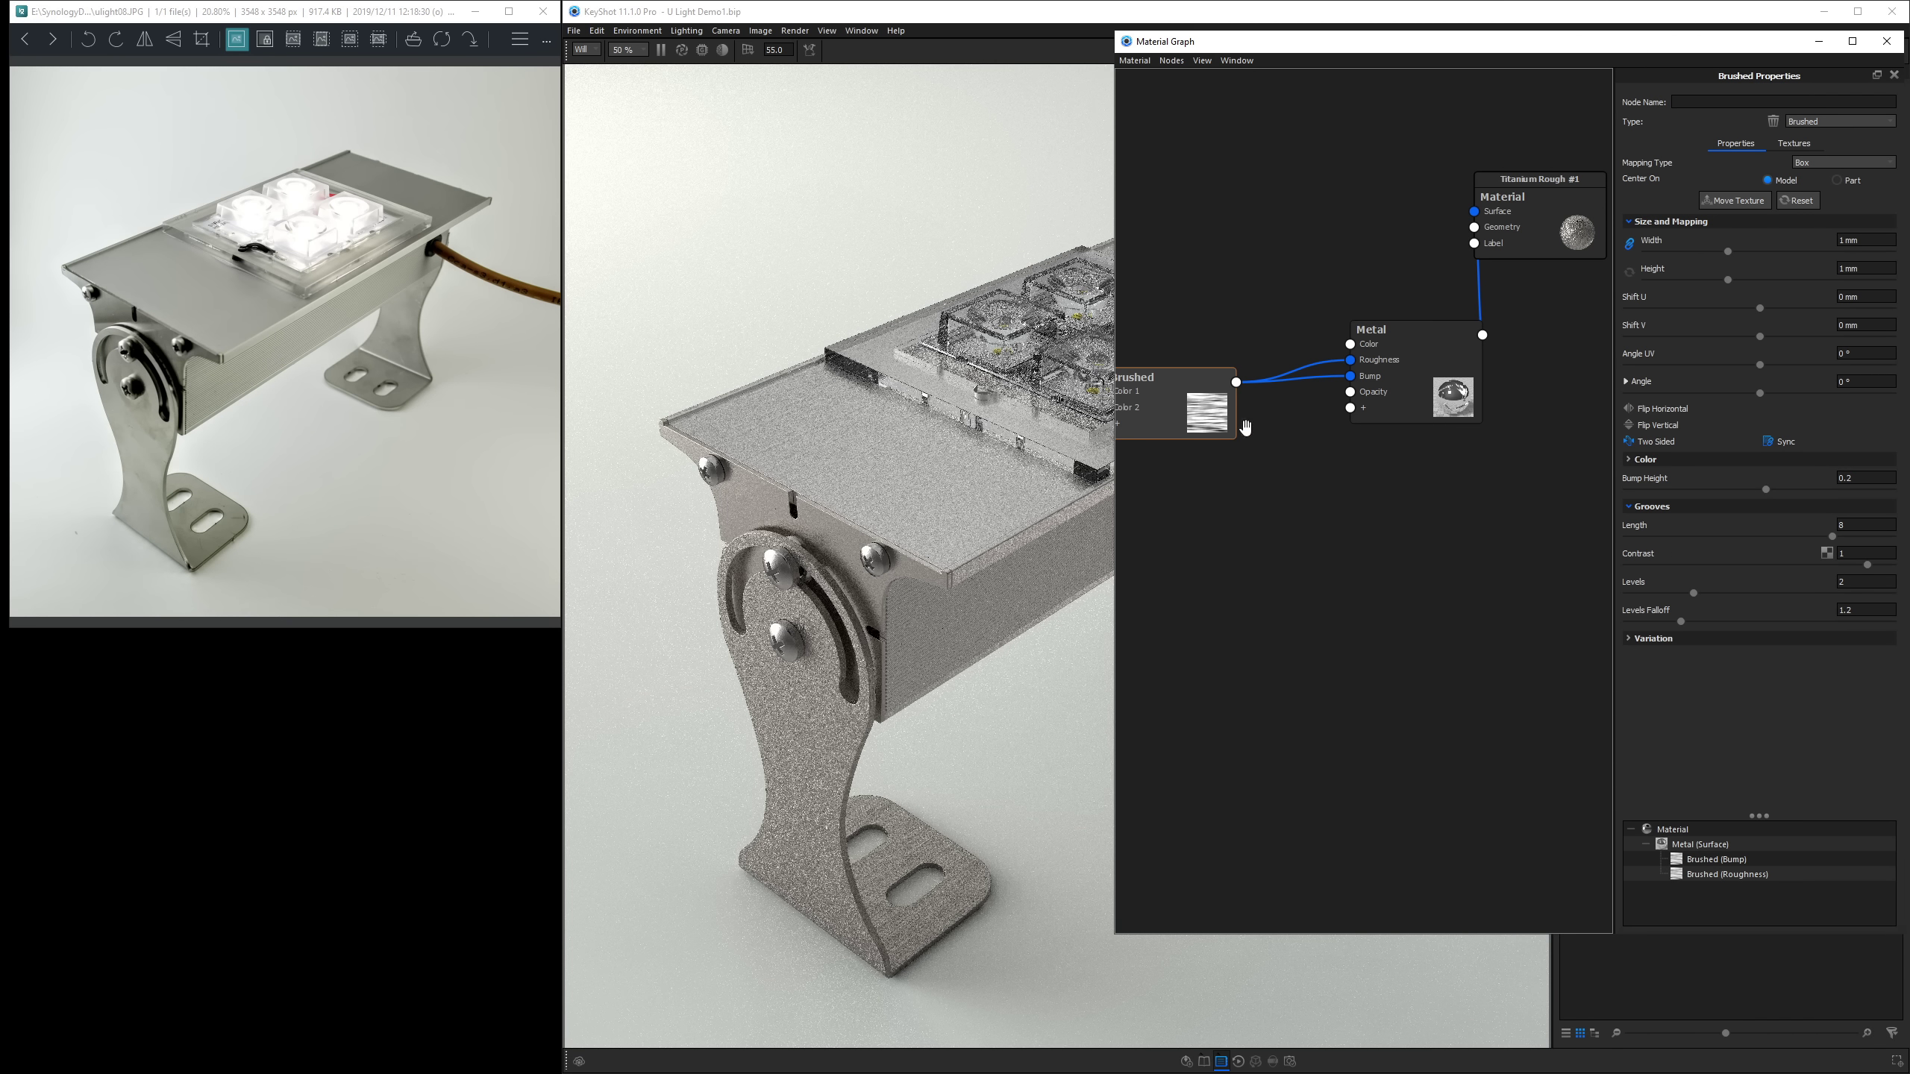
Insert a Color To Number utility between the Brushed texture and the Metal node's Roughness input, and place it above the Metal node.
right_click(1313, 368)
mouse_move(1346, 413)
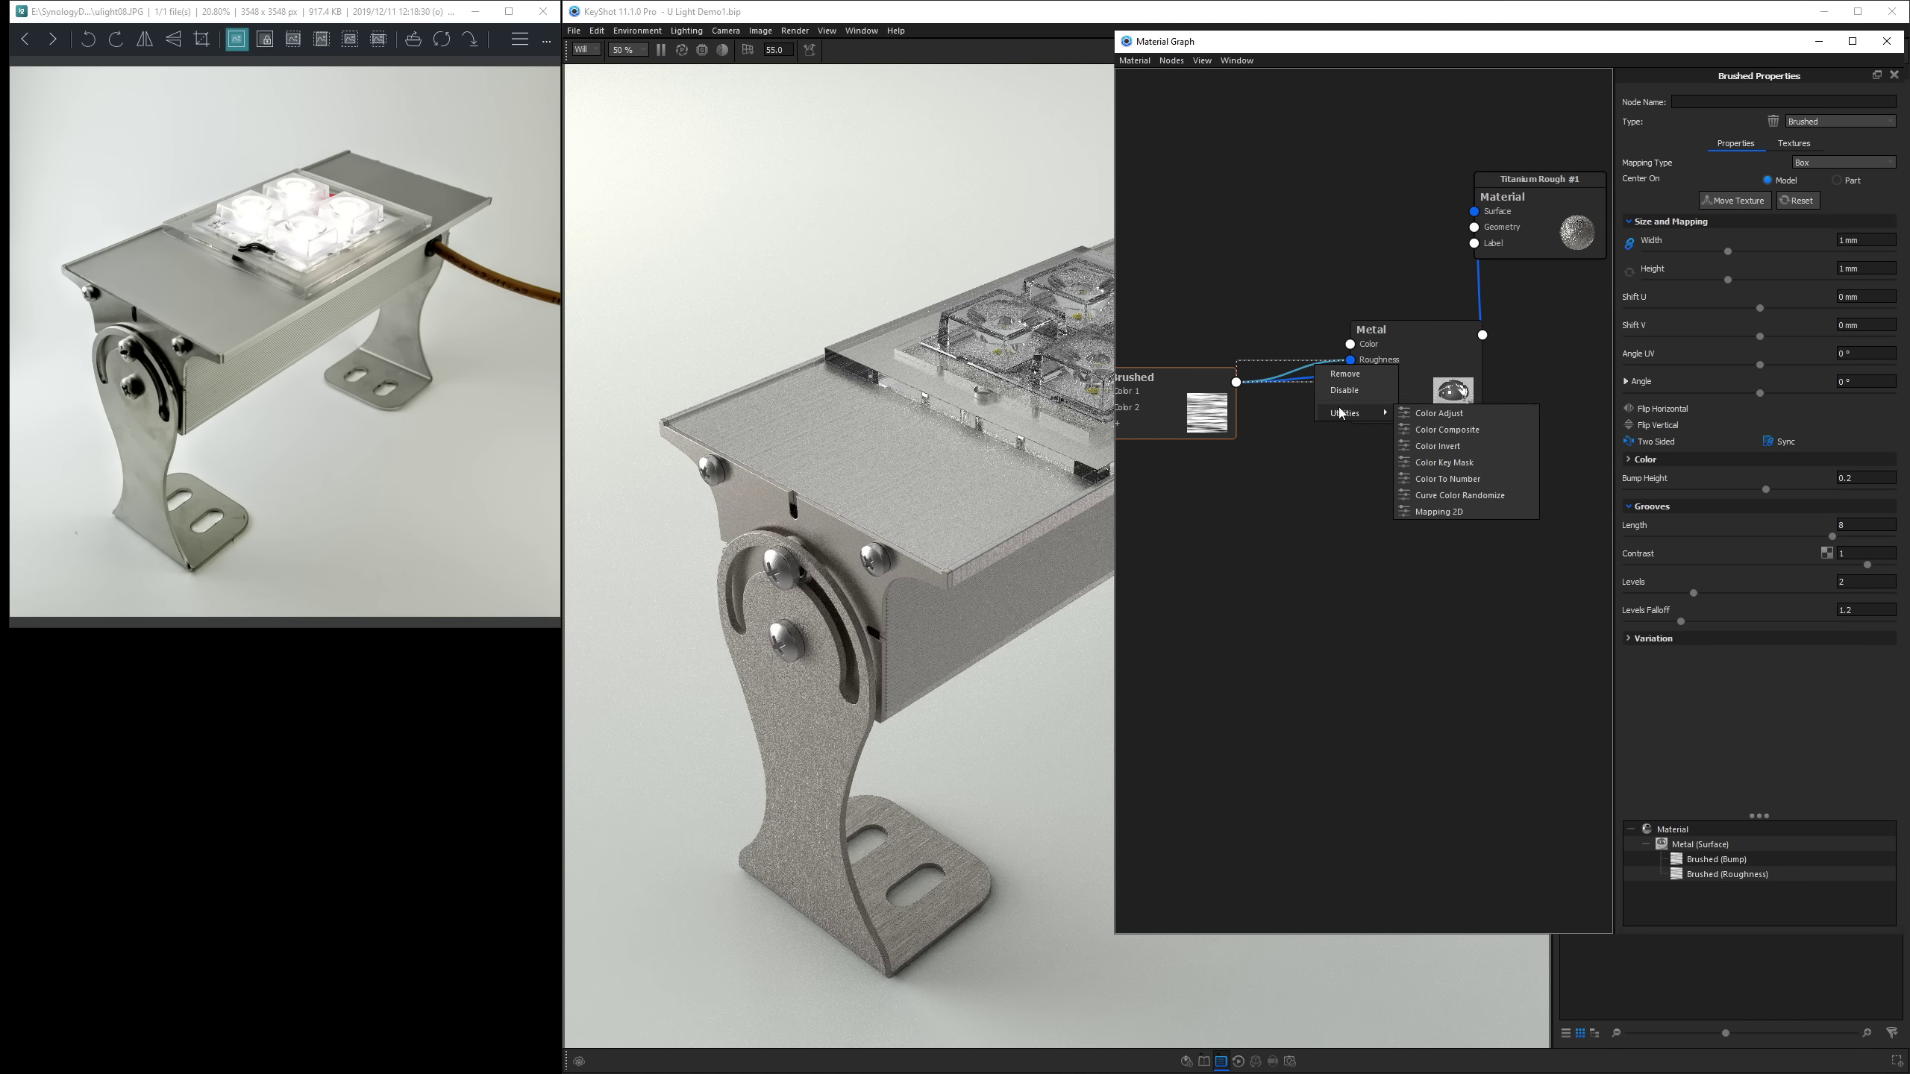
click(1448, 479)
drag(1360, 382, 1306, 258)
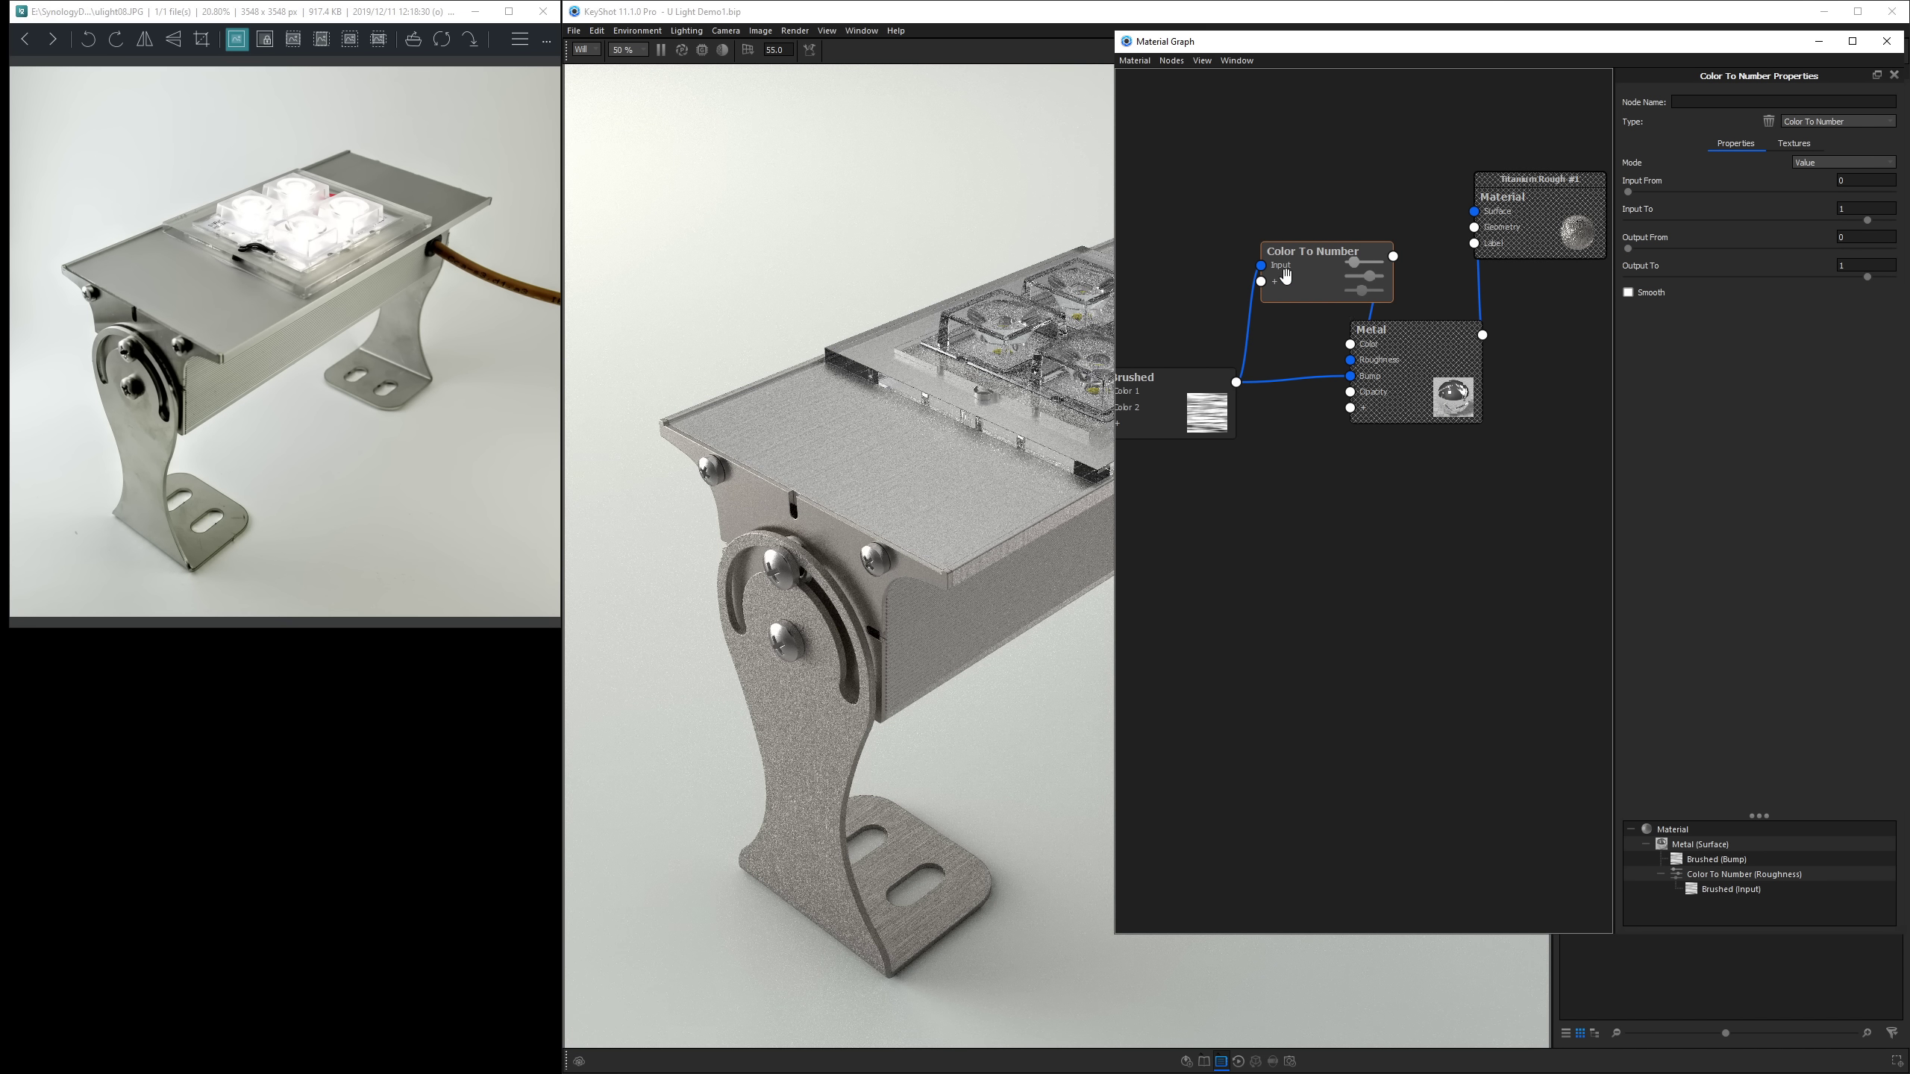
Set the Color To Number node's Output To to 0.15 and on to 0.1, and its Output From to 0.01.
drag(1867, 277, 1683, 286)
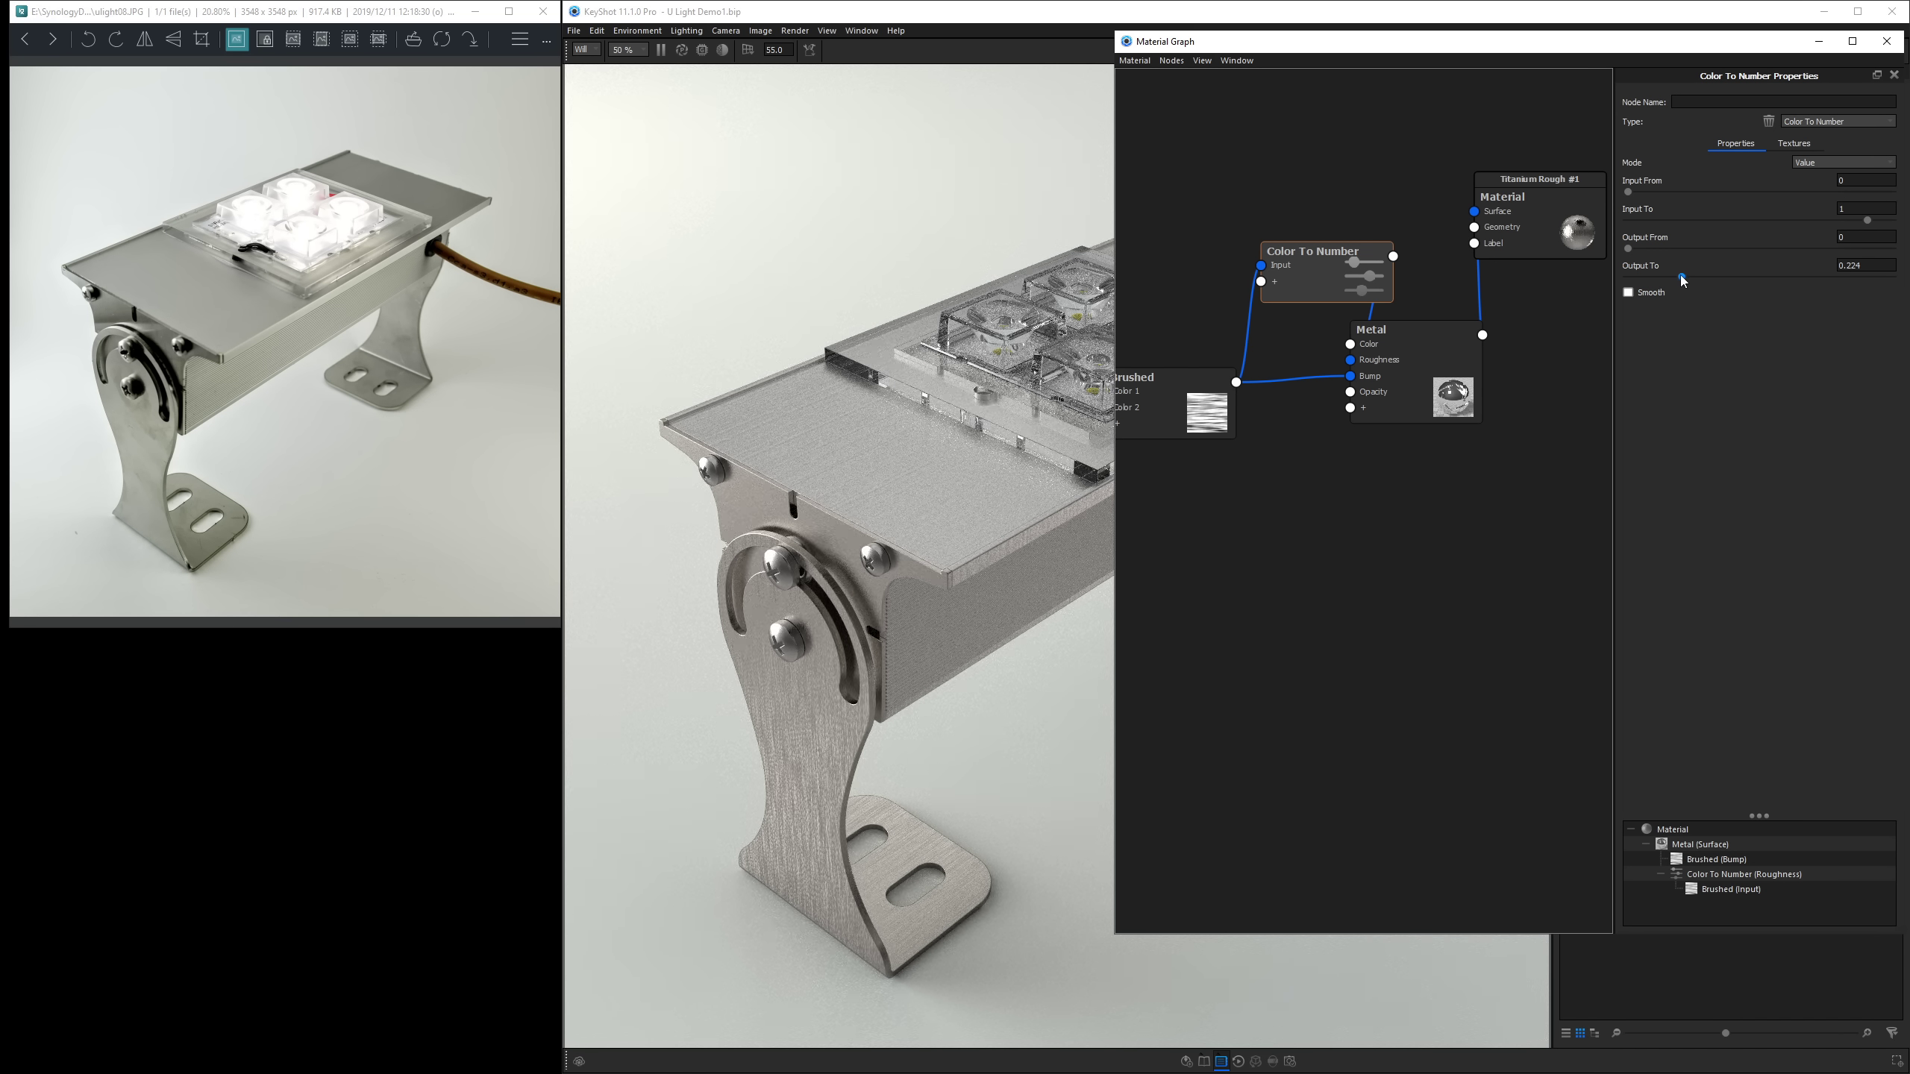
click(1878, 265)
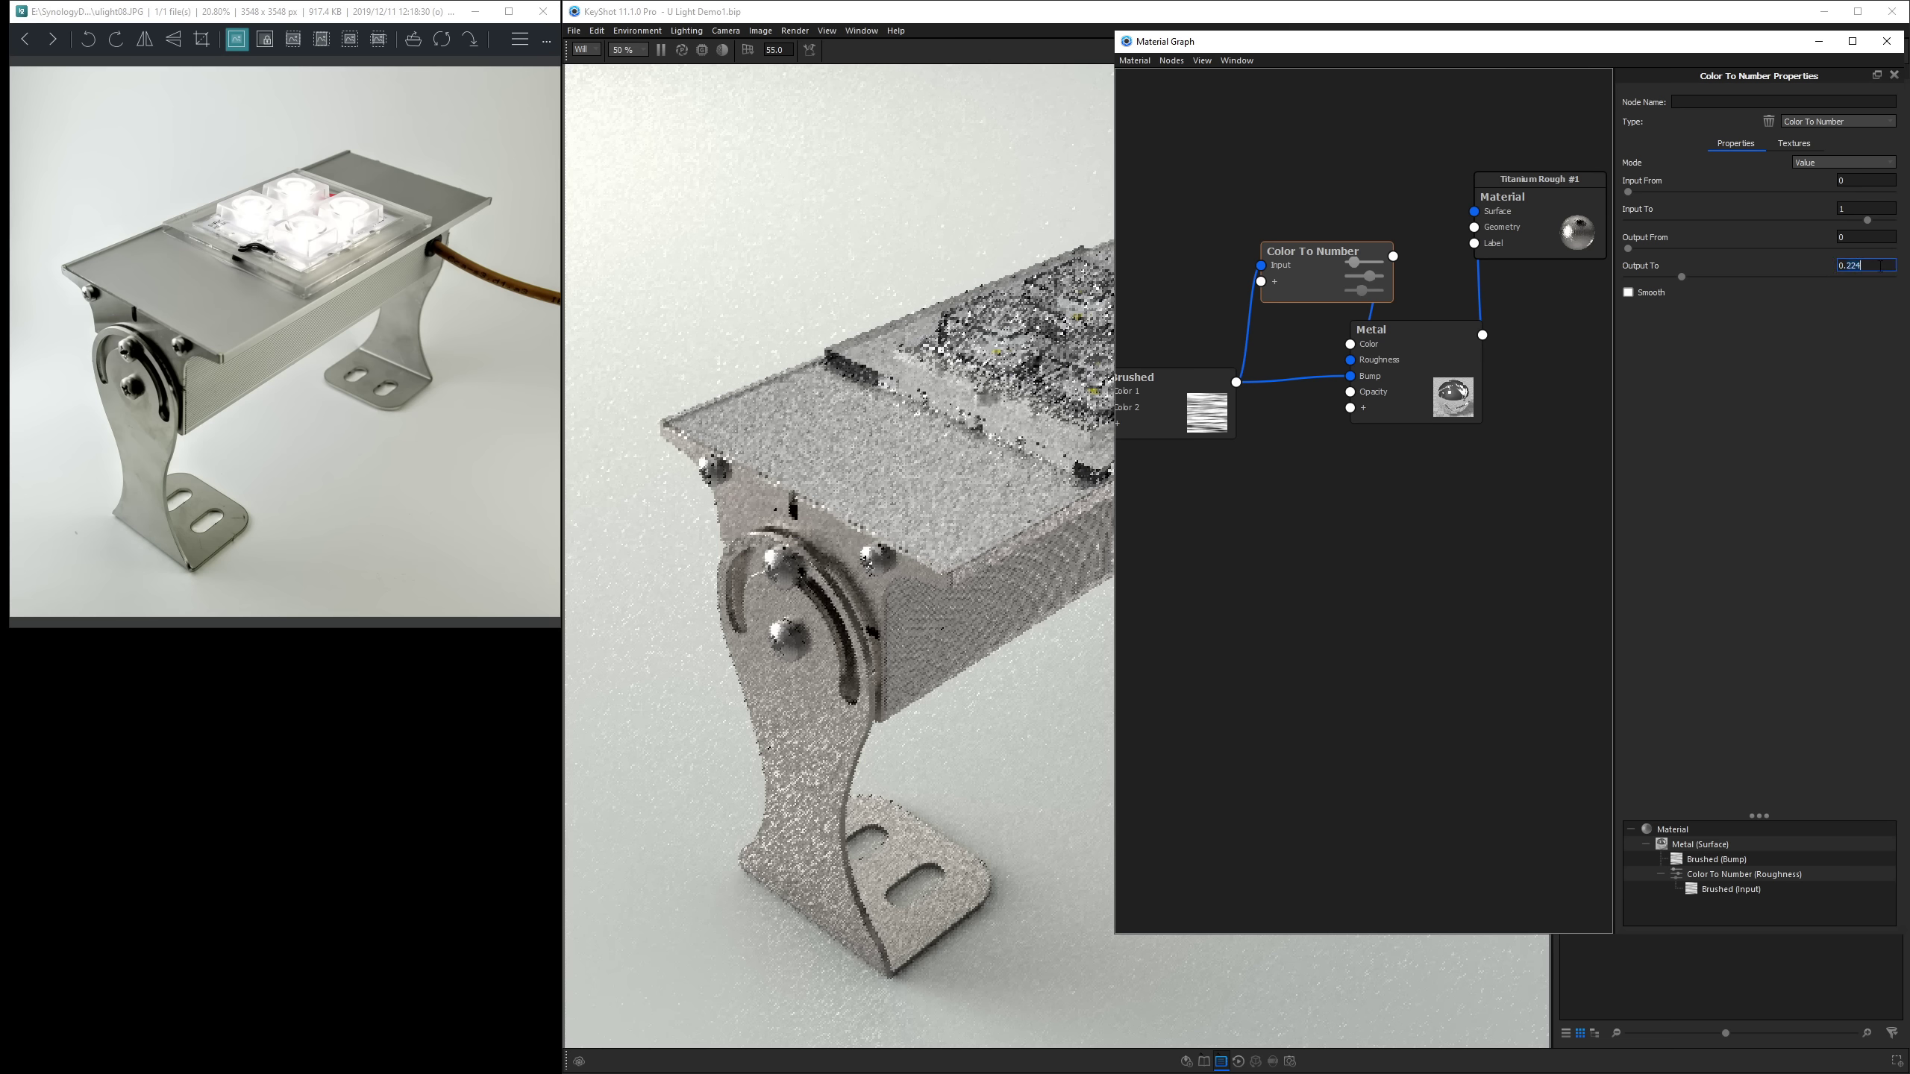
key(BackSpace)
key(BackSpace)
key(BackSpace)
text(15)
key(Return)
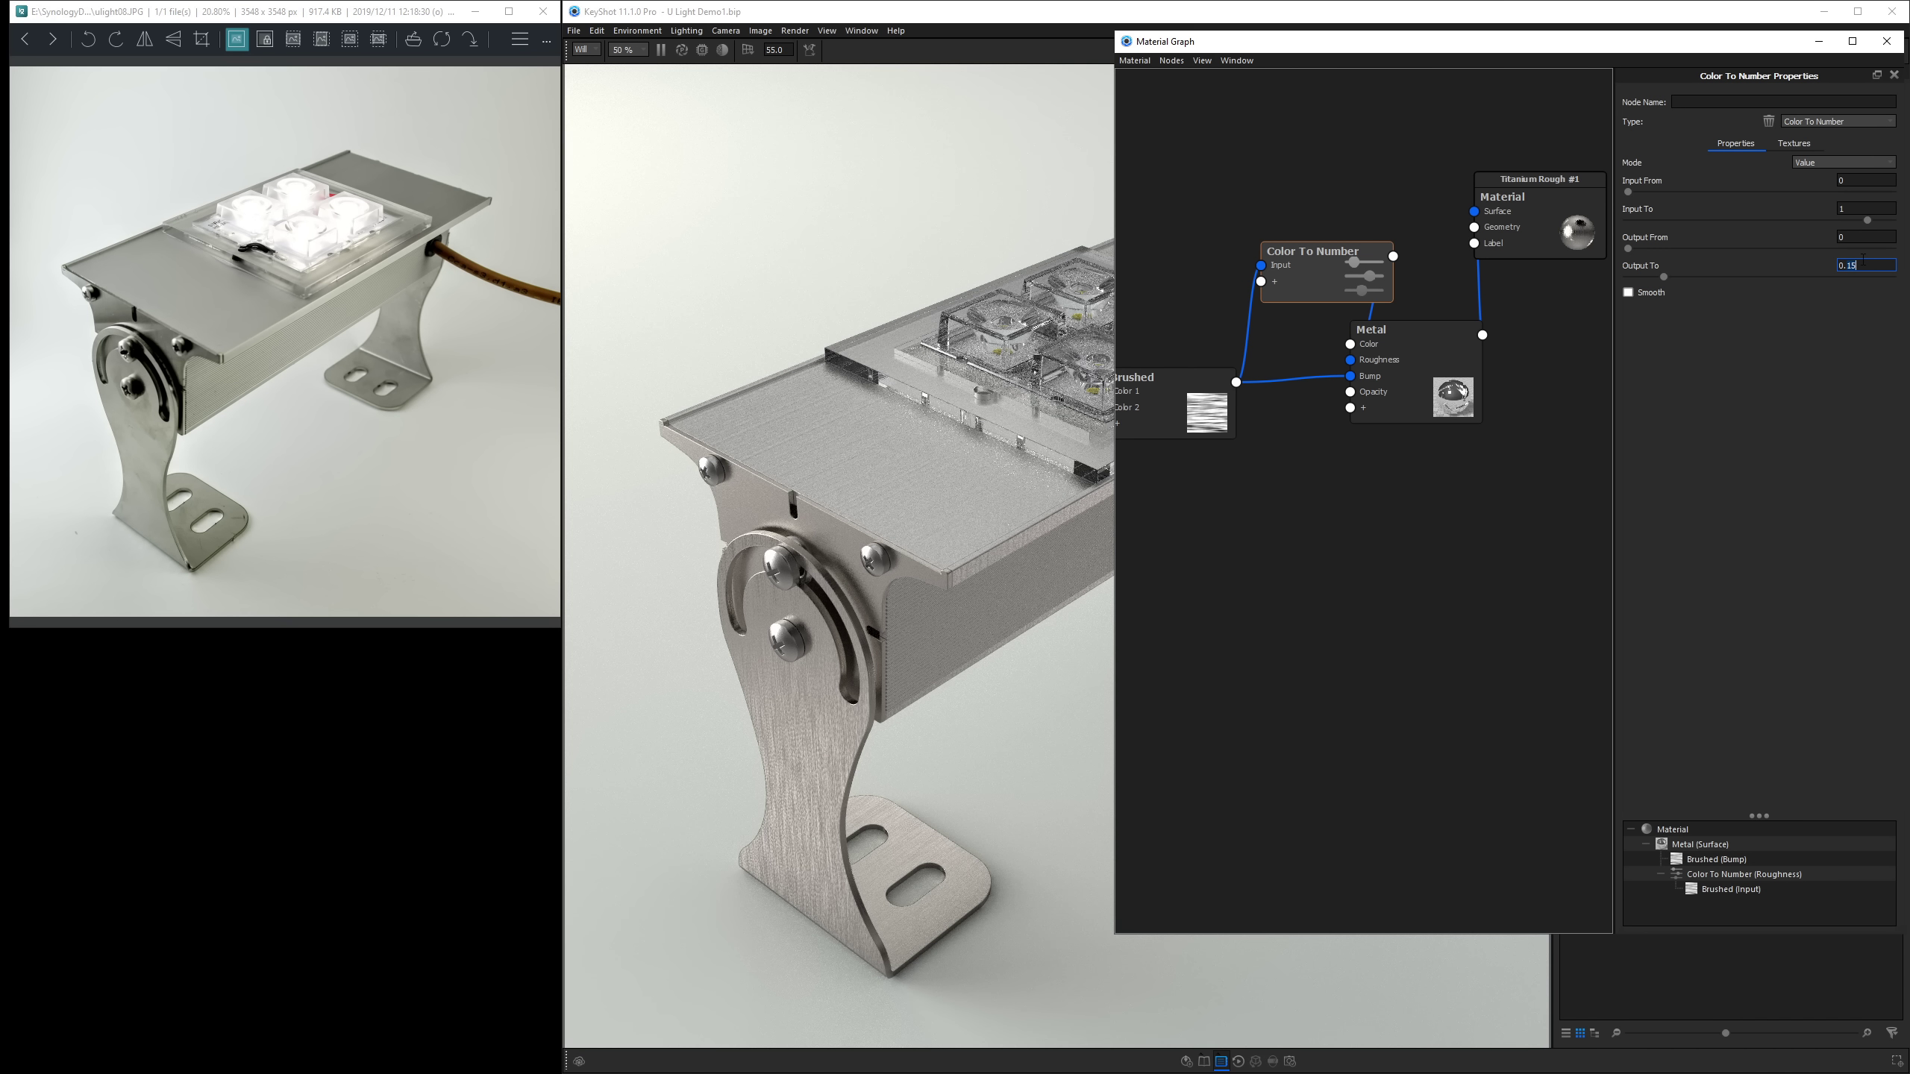
click(1866, 237)
text(.01)
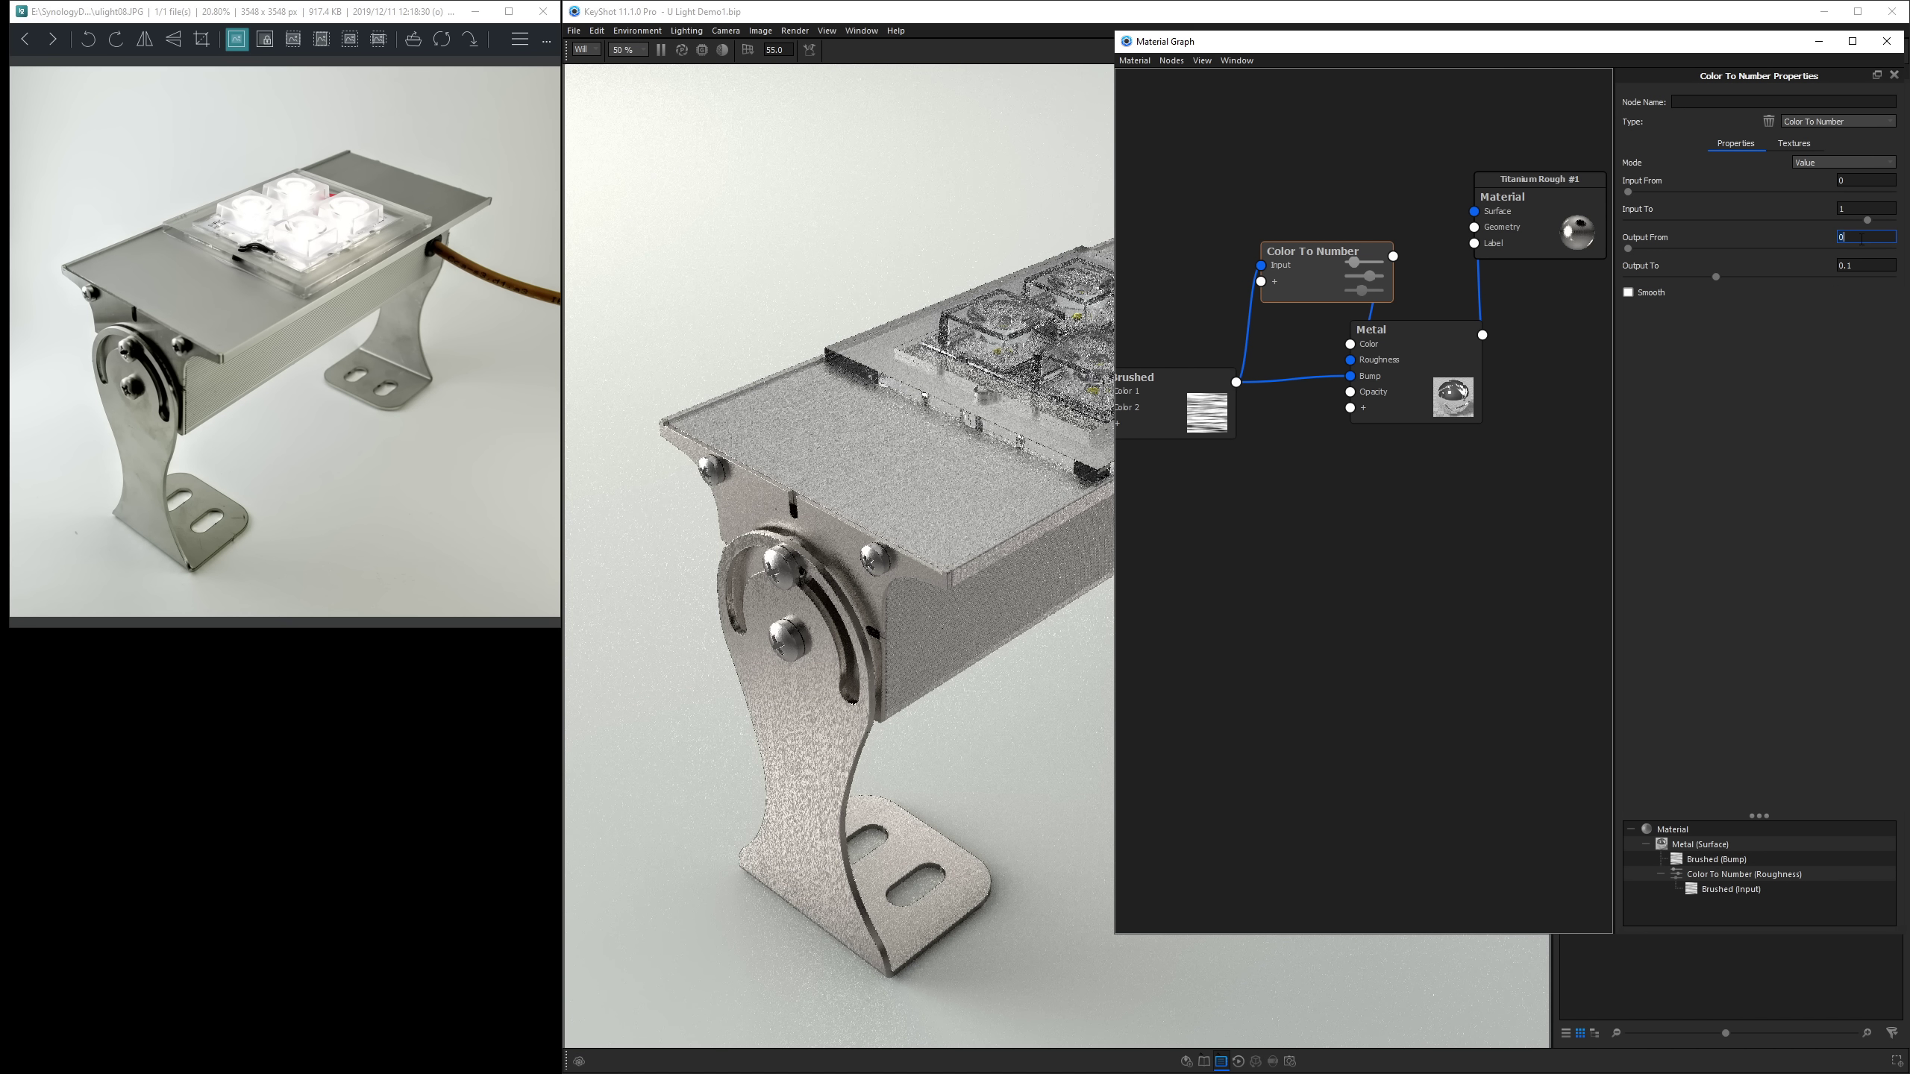
key(Return)
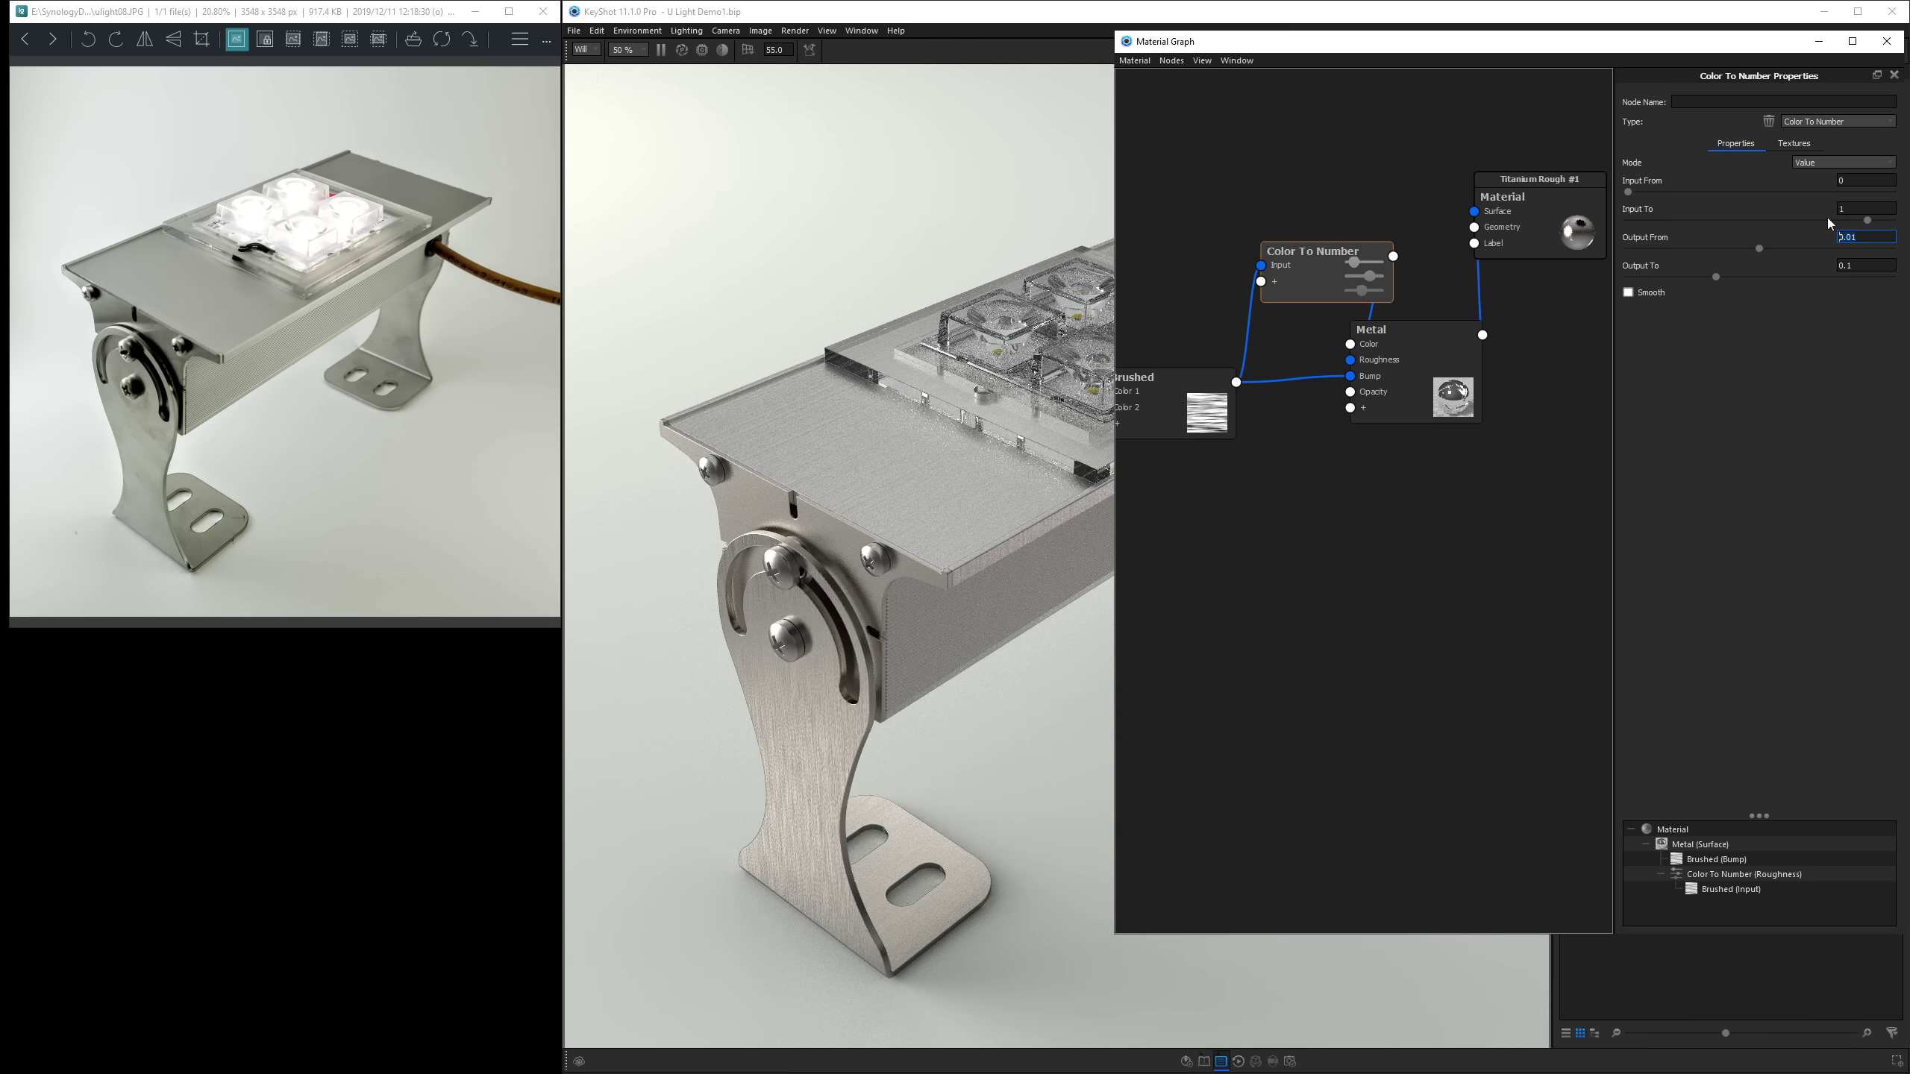
Set the Brushed texture's groove length to 6.
click(1177, 415)
click(1848, 524)
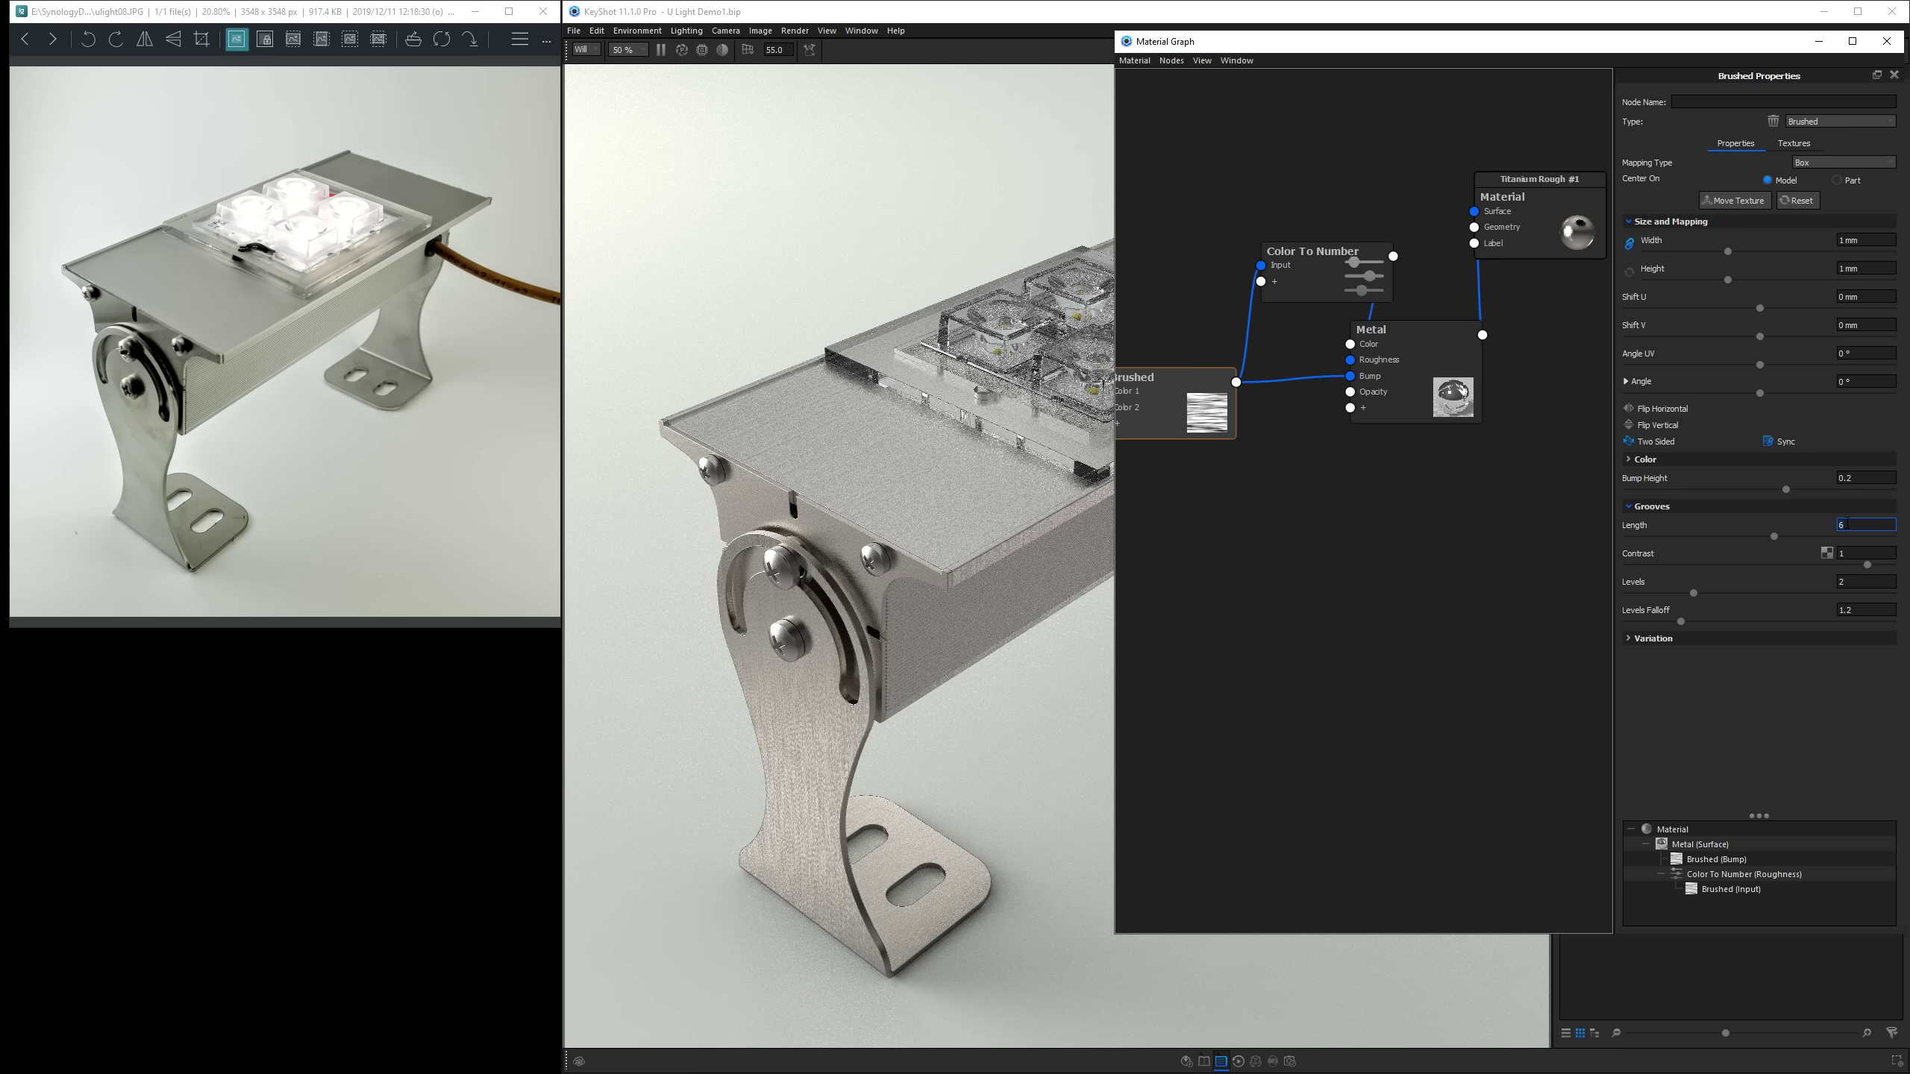
text(6)
key(Return)
Set the Color To Number node's Output To to 0.05 and close the material graph.
click(1316, 284)
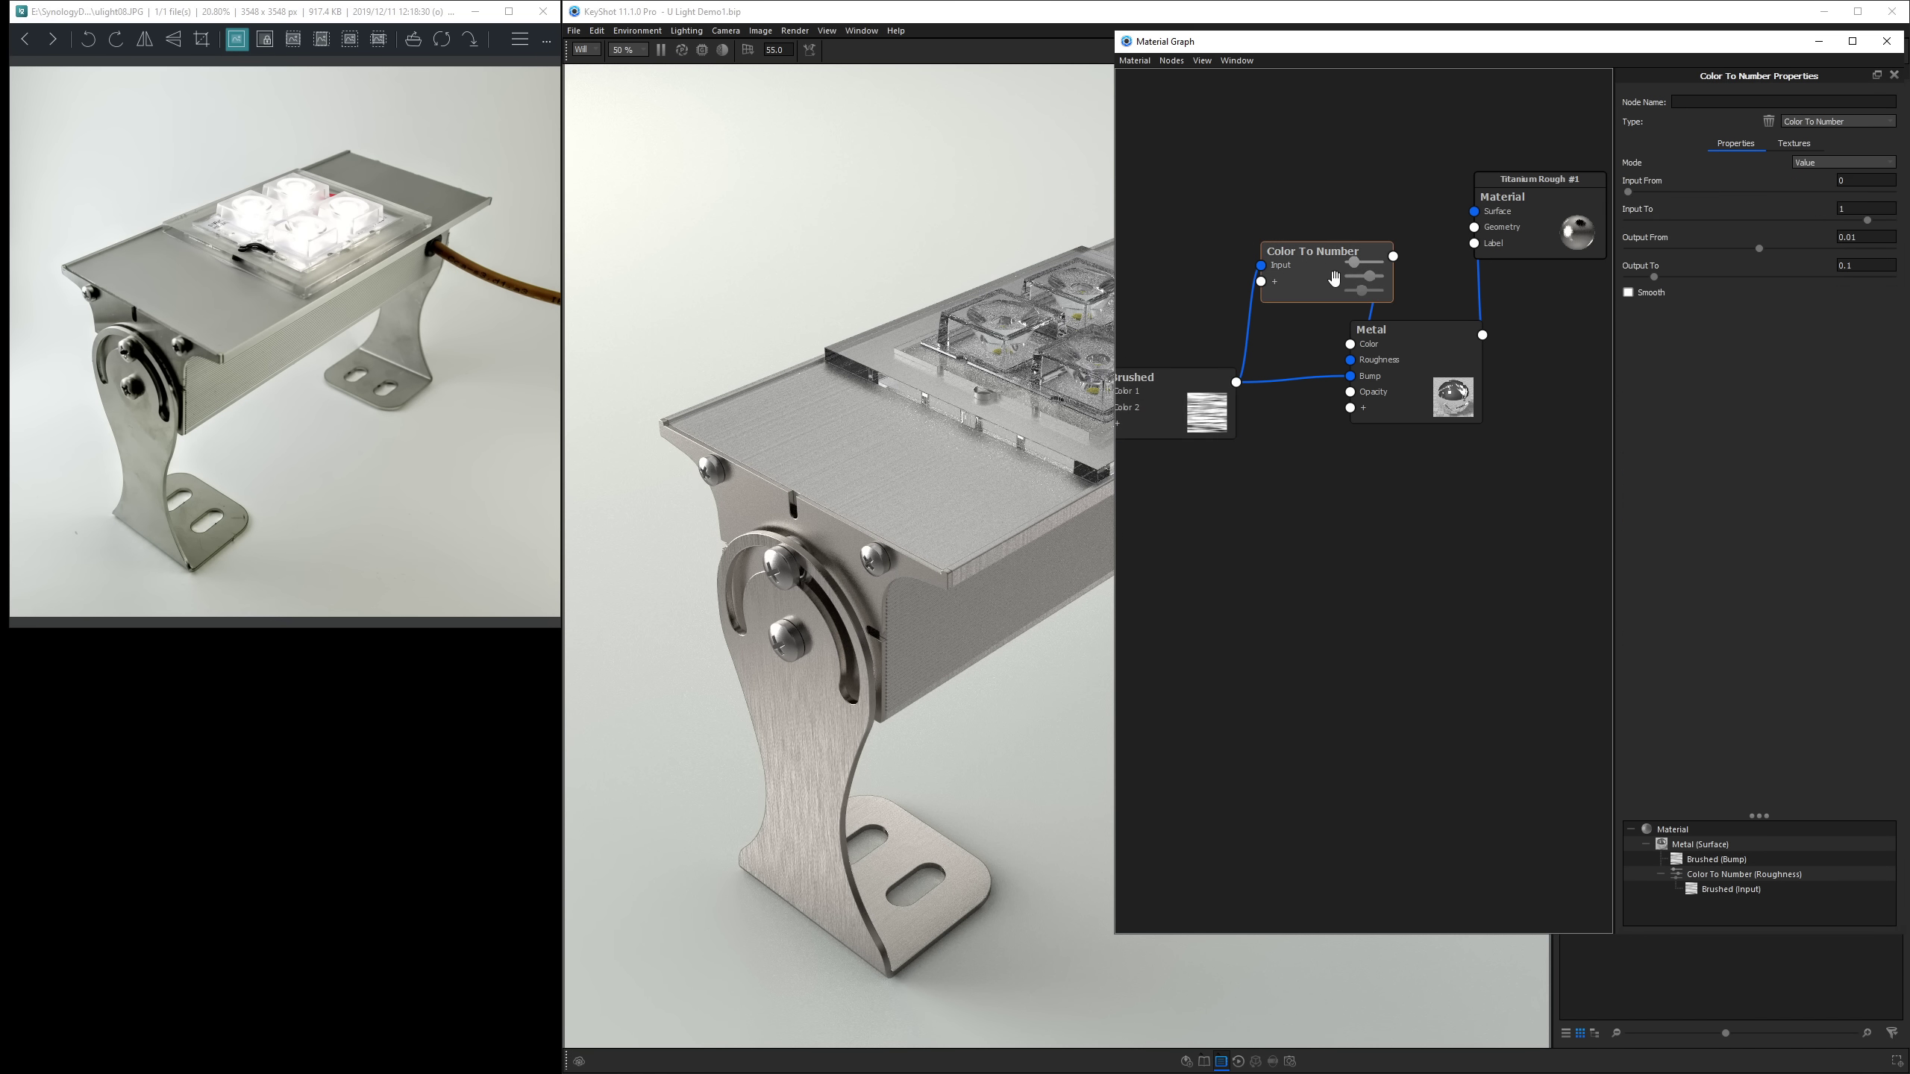
click(1873, 264)
key(Return)
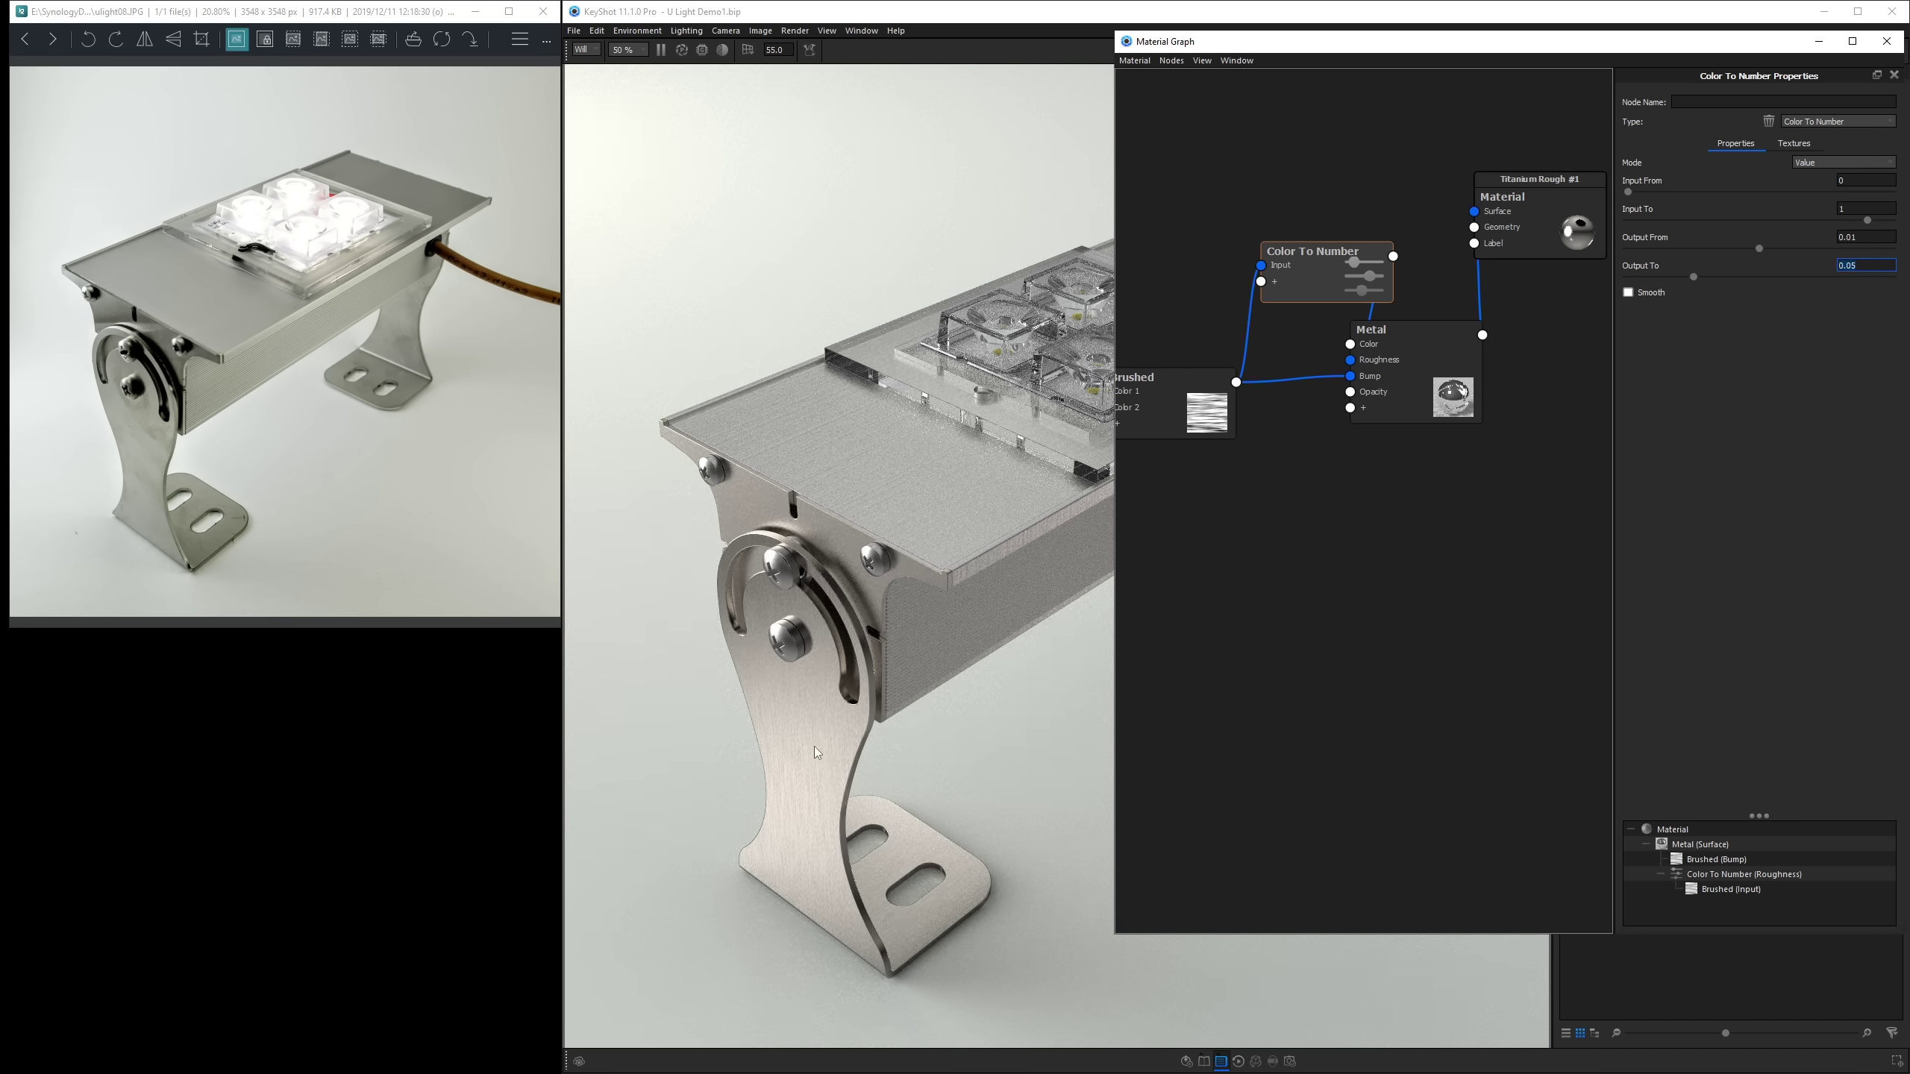
click(1887, 40)
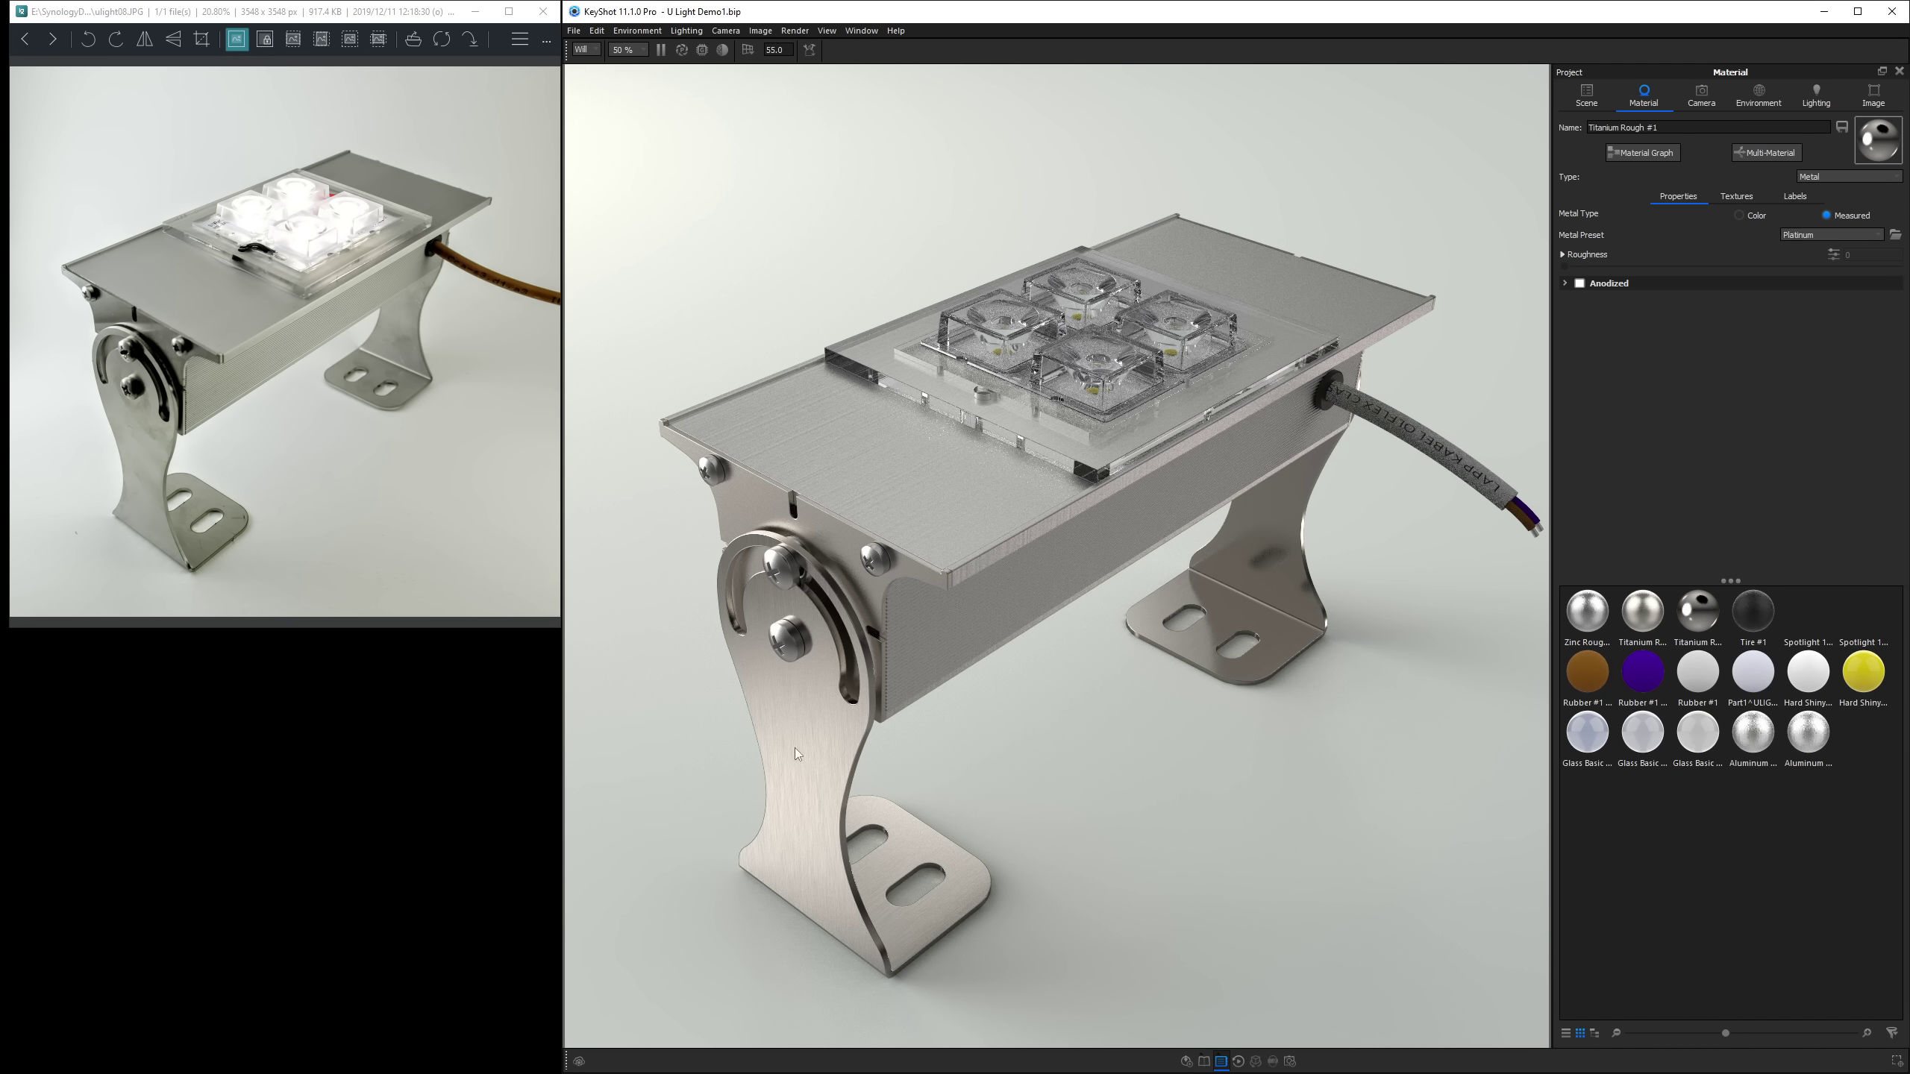
Adjust the end stop colour at the start of New Environment's background gradient and shift its midpoint closer to the dark centre stop.
click(1755, 98)
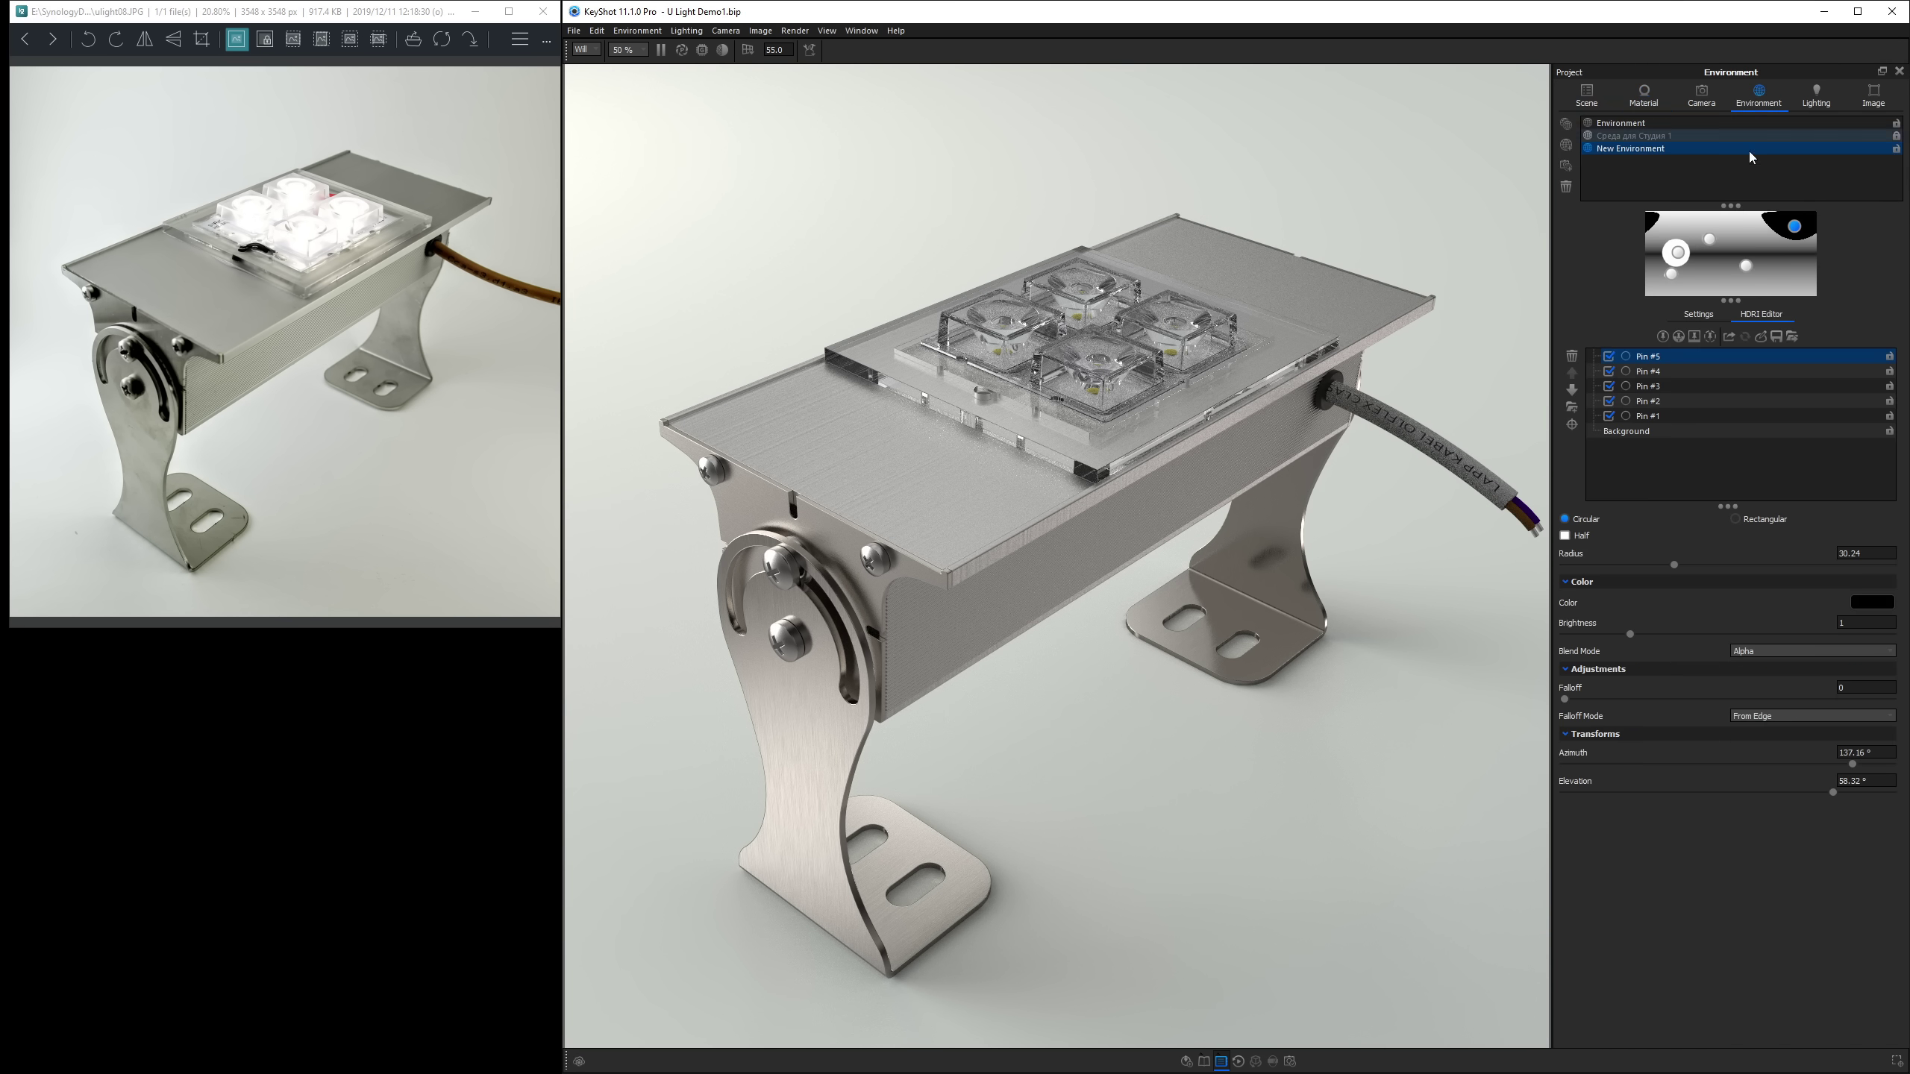
click(1670, 432)
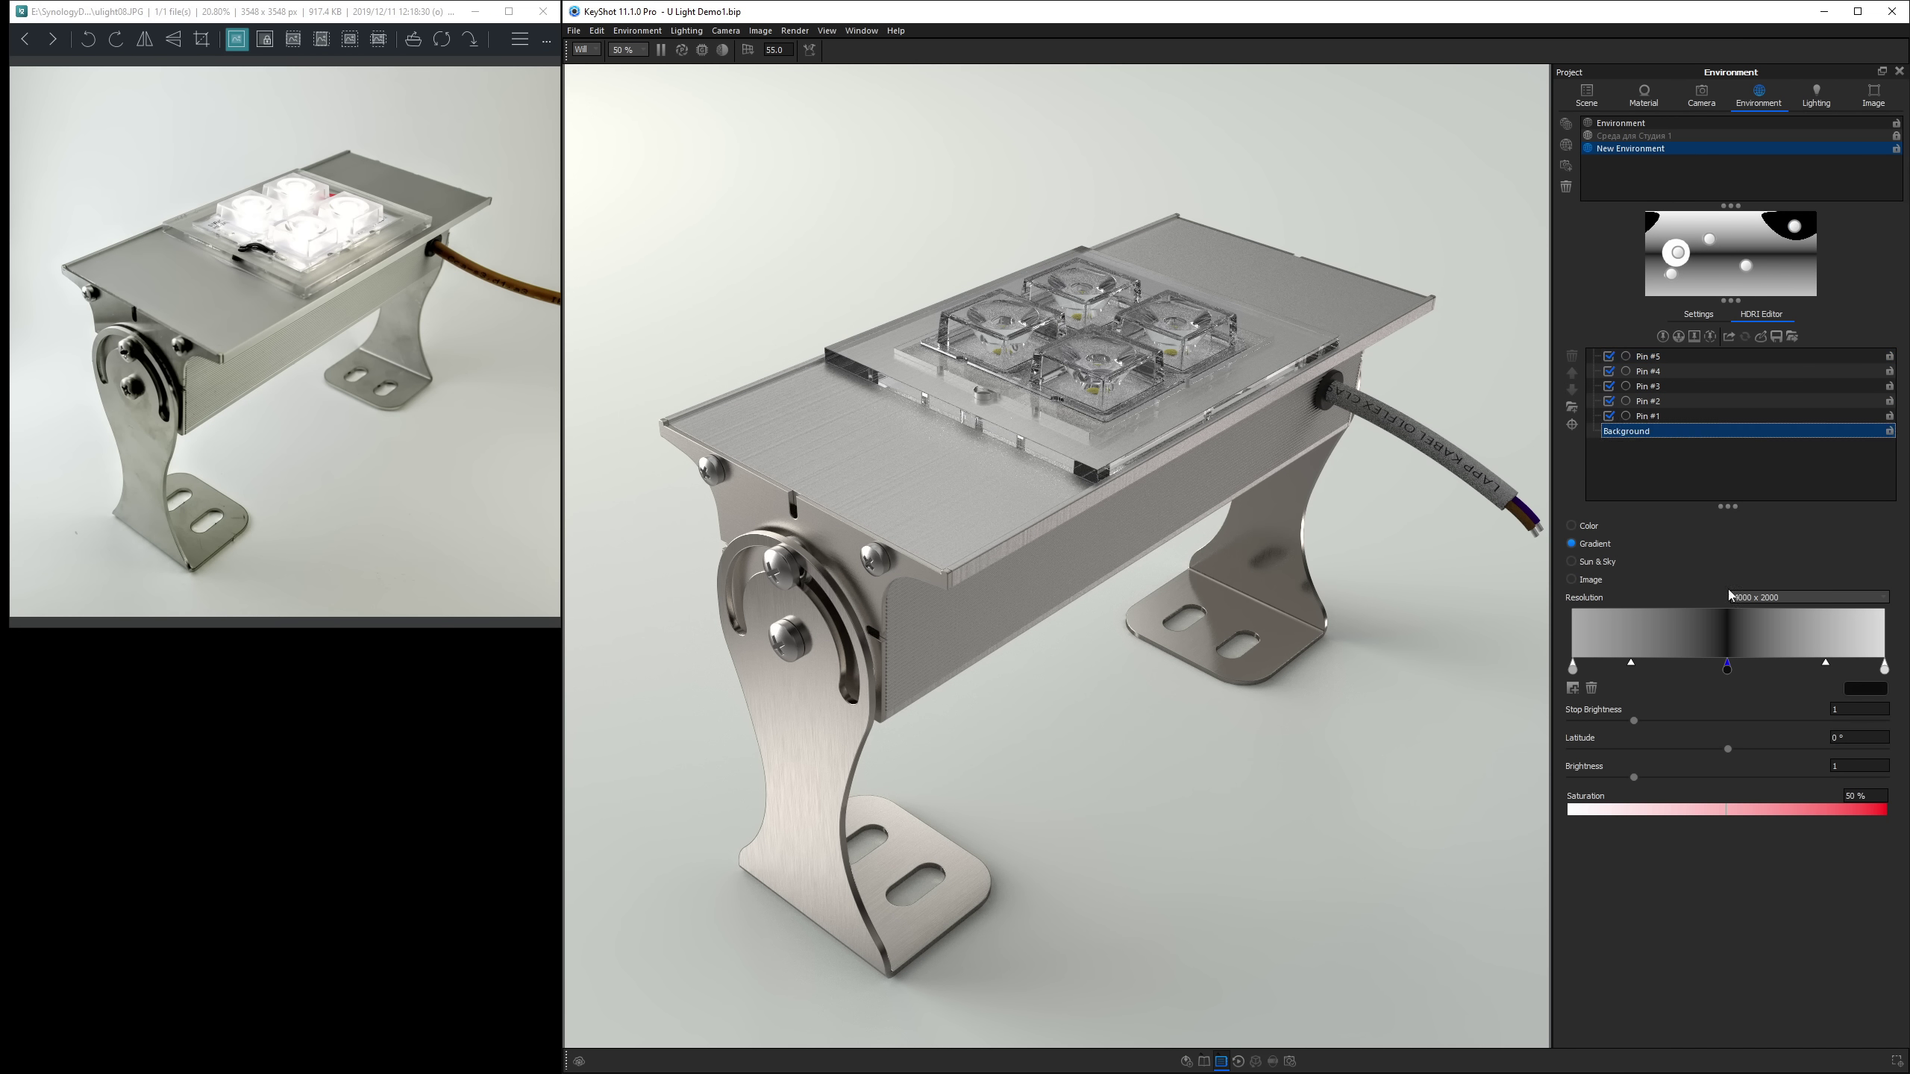
click(1572, 666)
click(1864, 688)
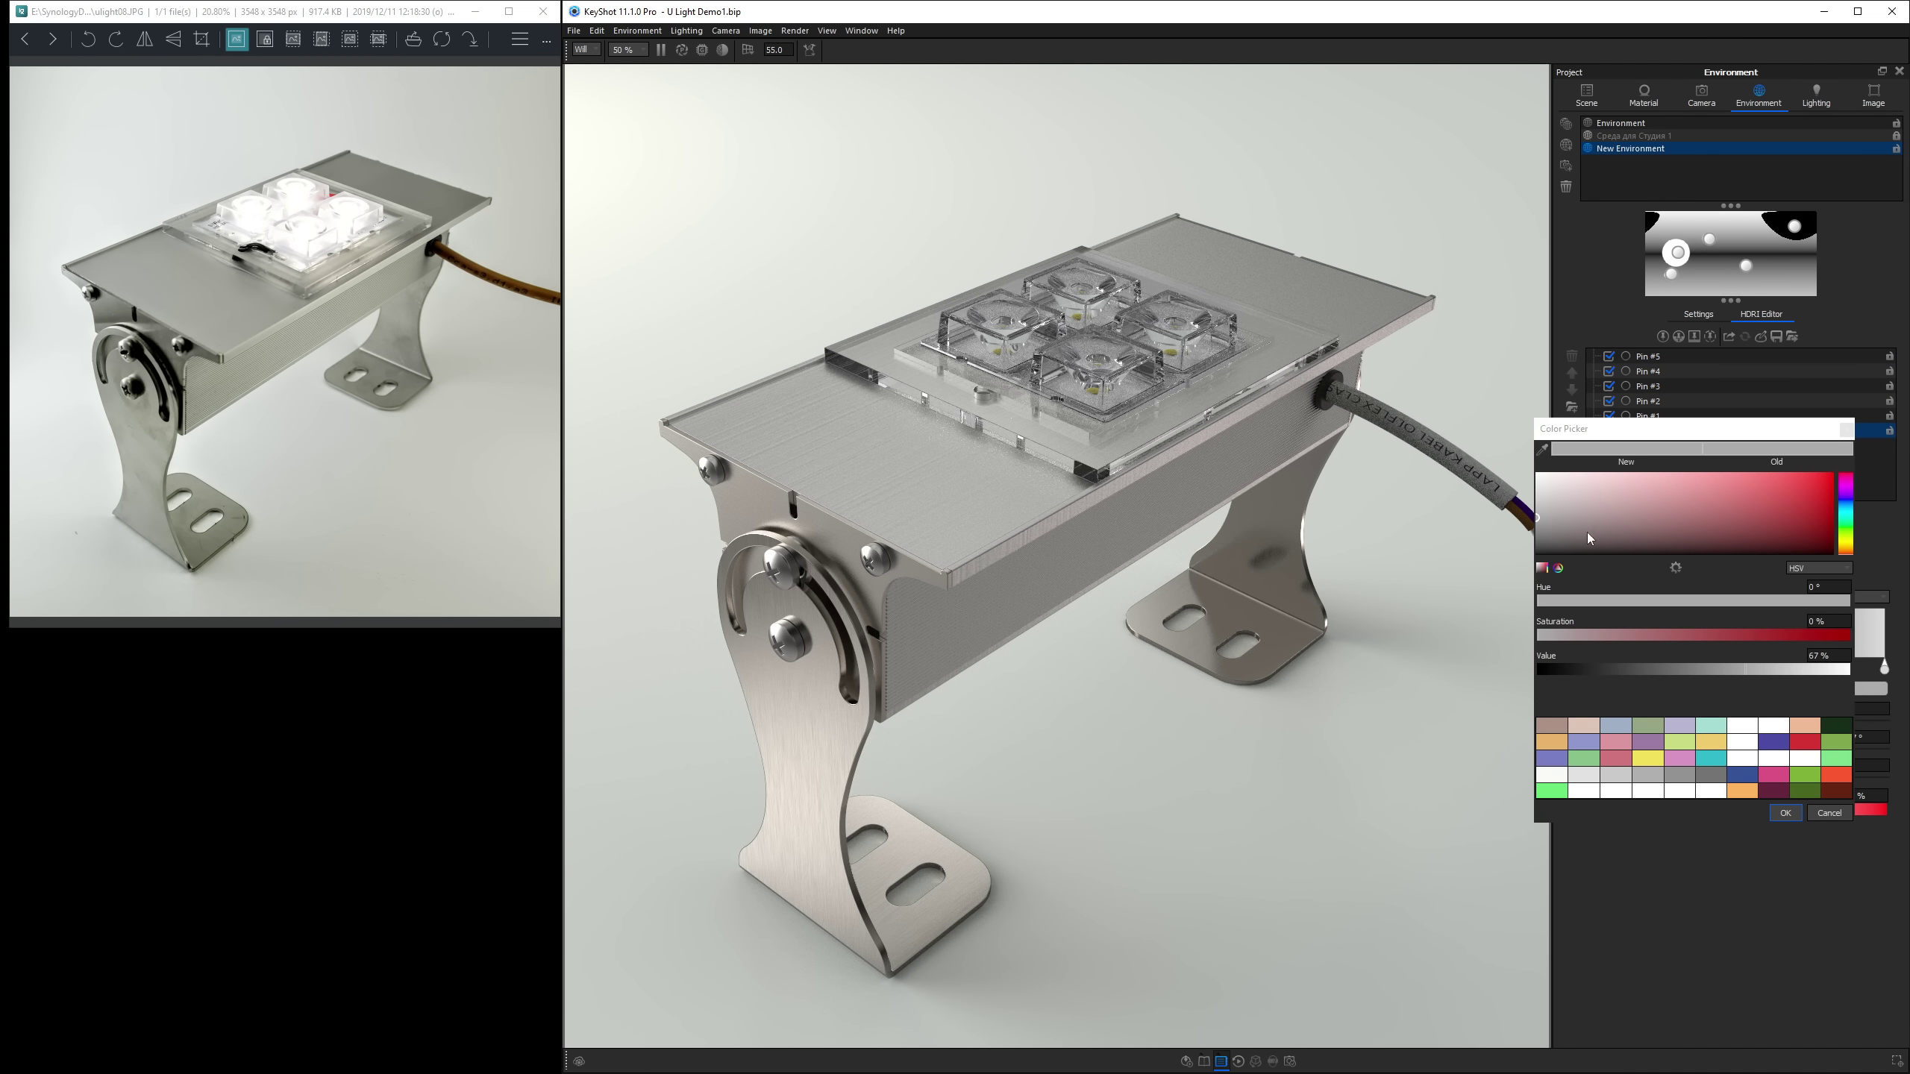
drag(1746, 670, 1675, 676)
click(1785, 813)
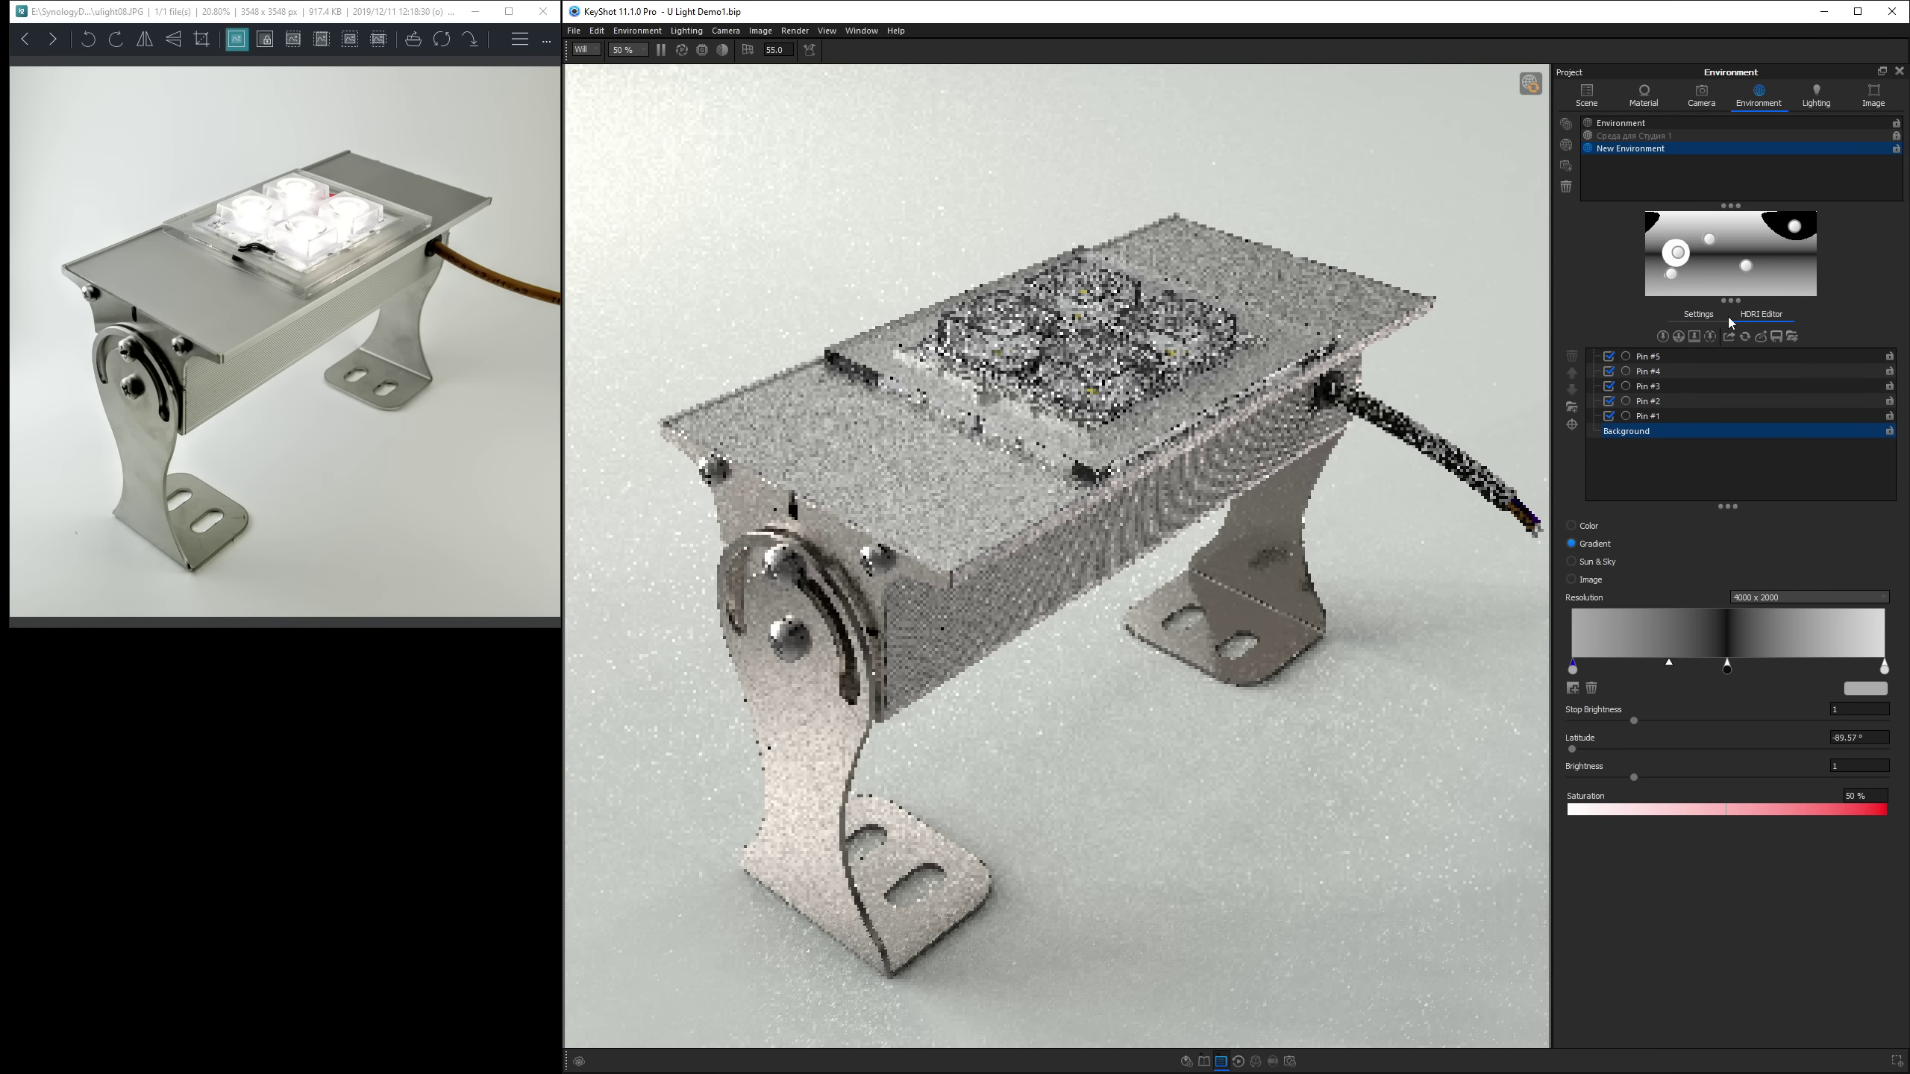
Toggle environment light Pin #5 off and on to compare its effect on the render.
click(1640, 357)
click(1610, 356)
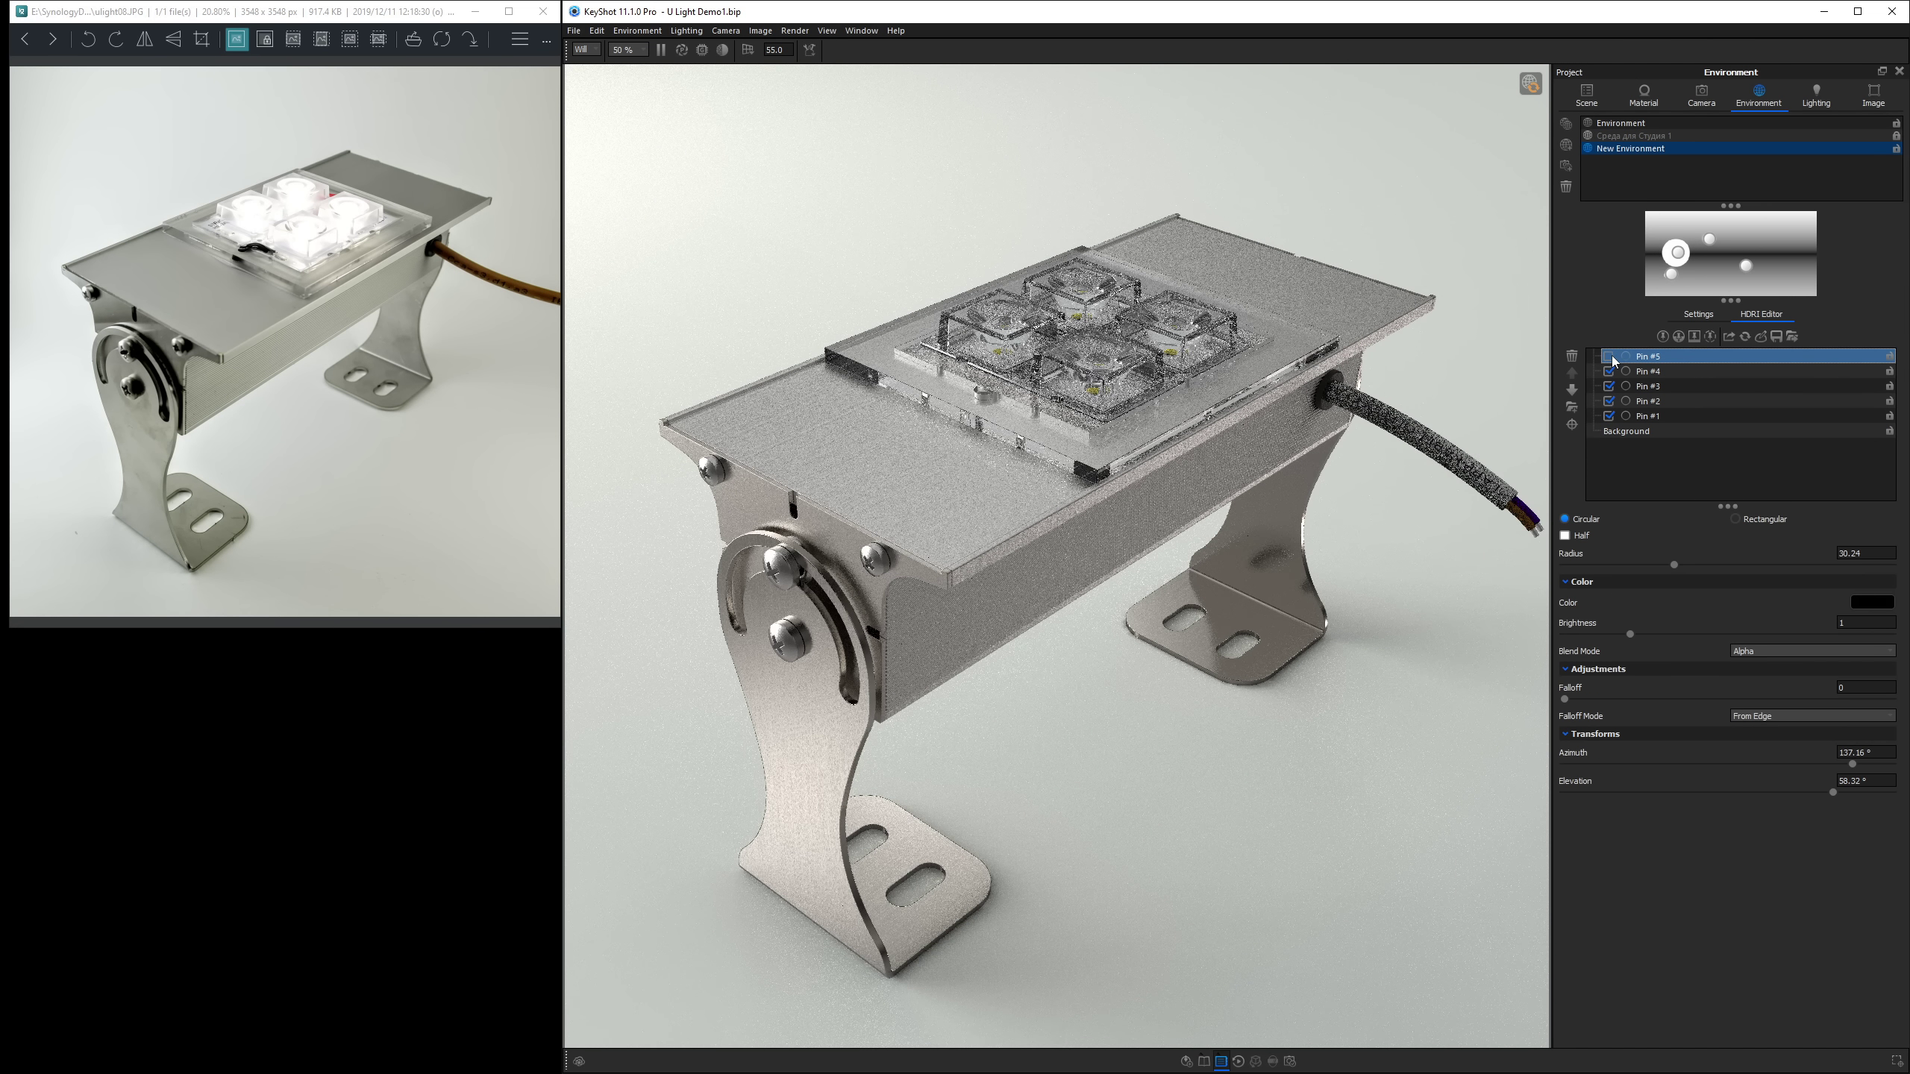
click(1611, 357)
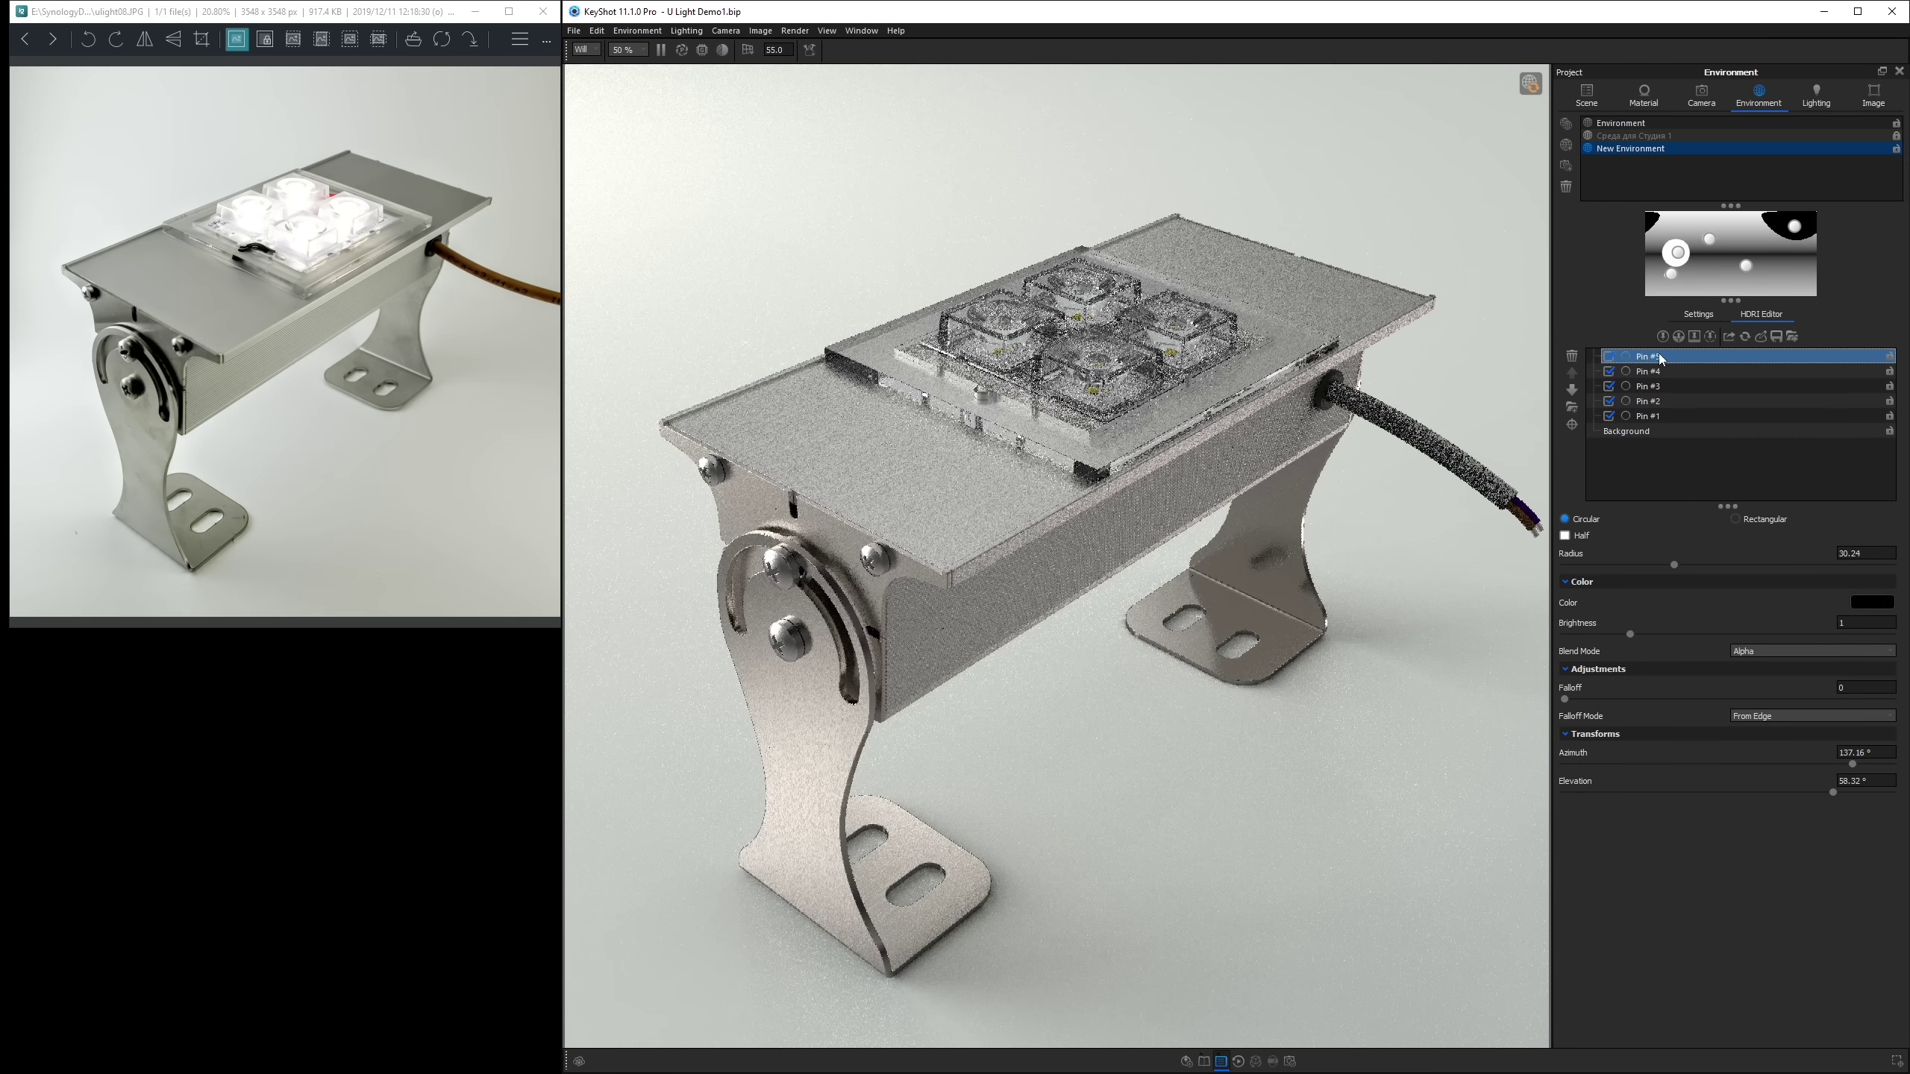
click(1610, 357)
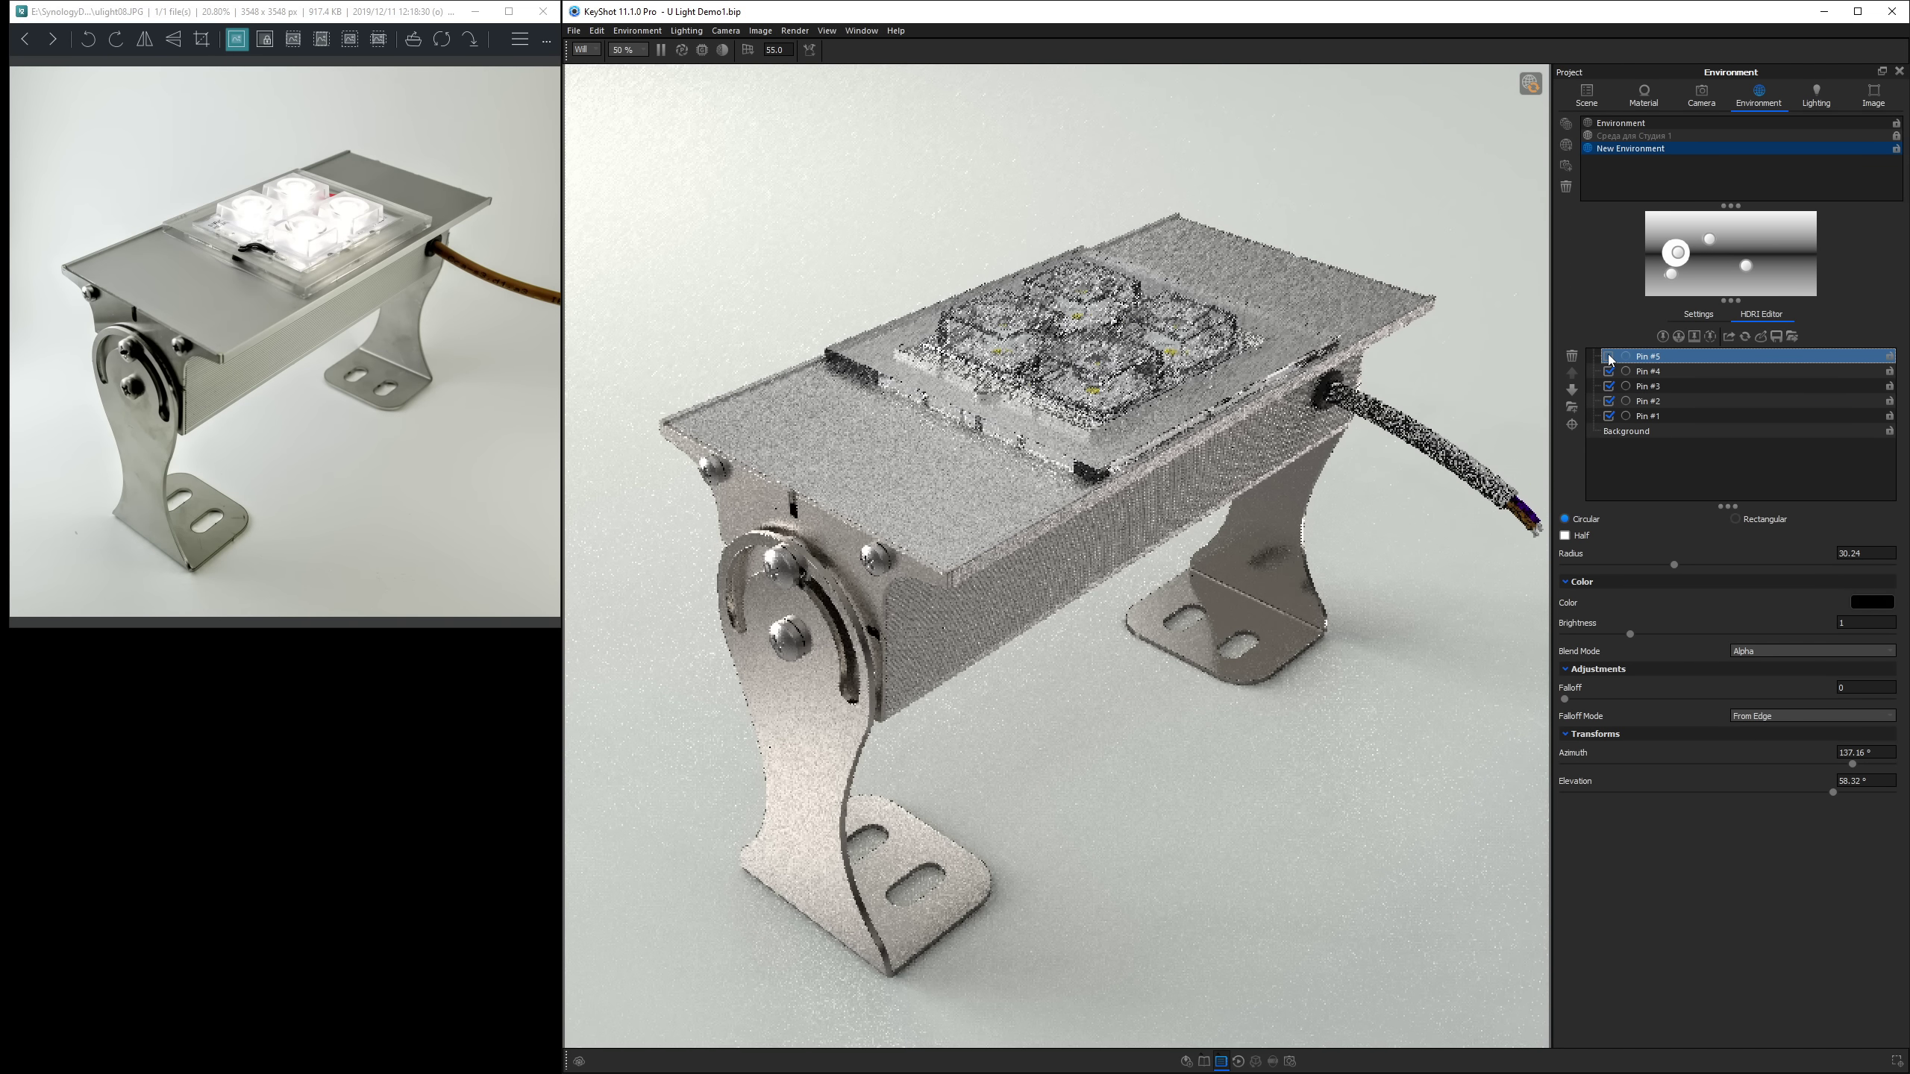
click(1611, 356)
Set the brightness of environment light Pin #4 to 0.5.
click(1654, 417)
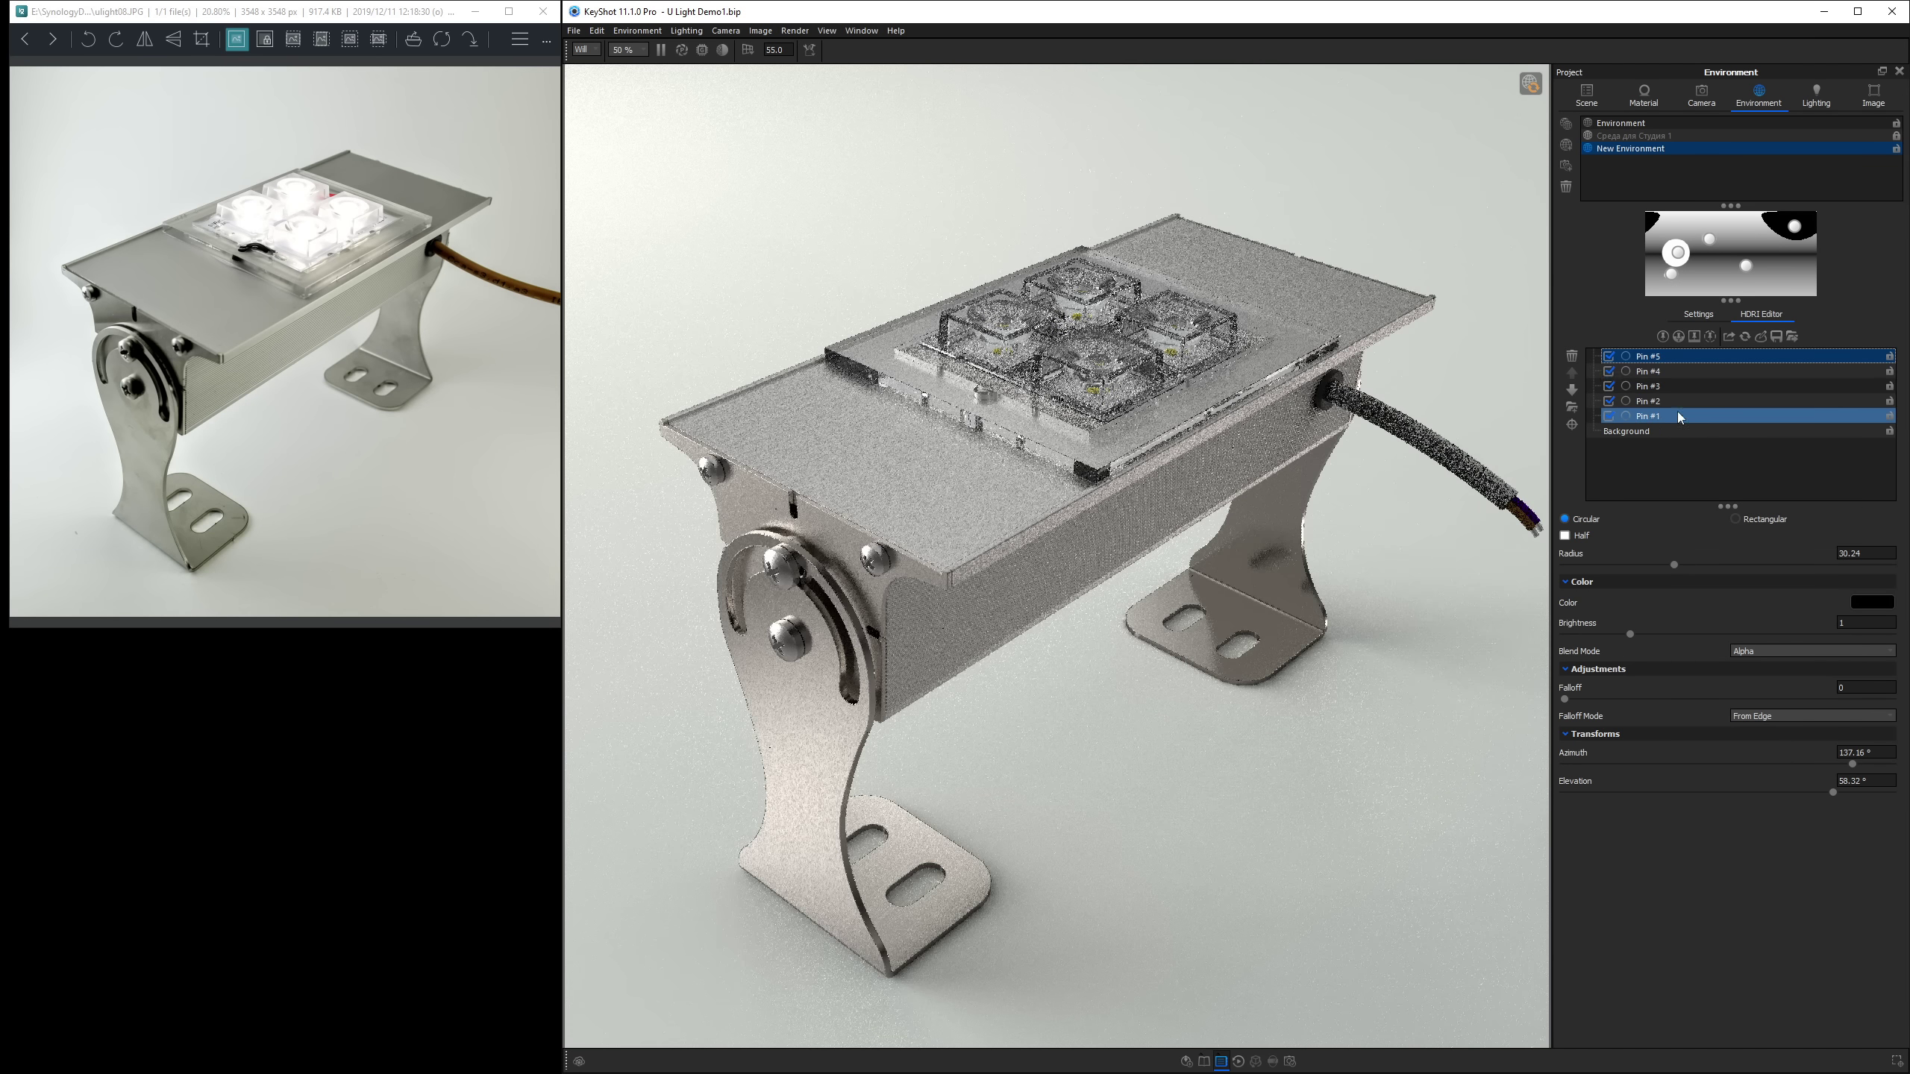
click(1626, 371)
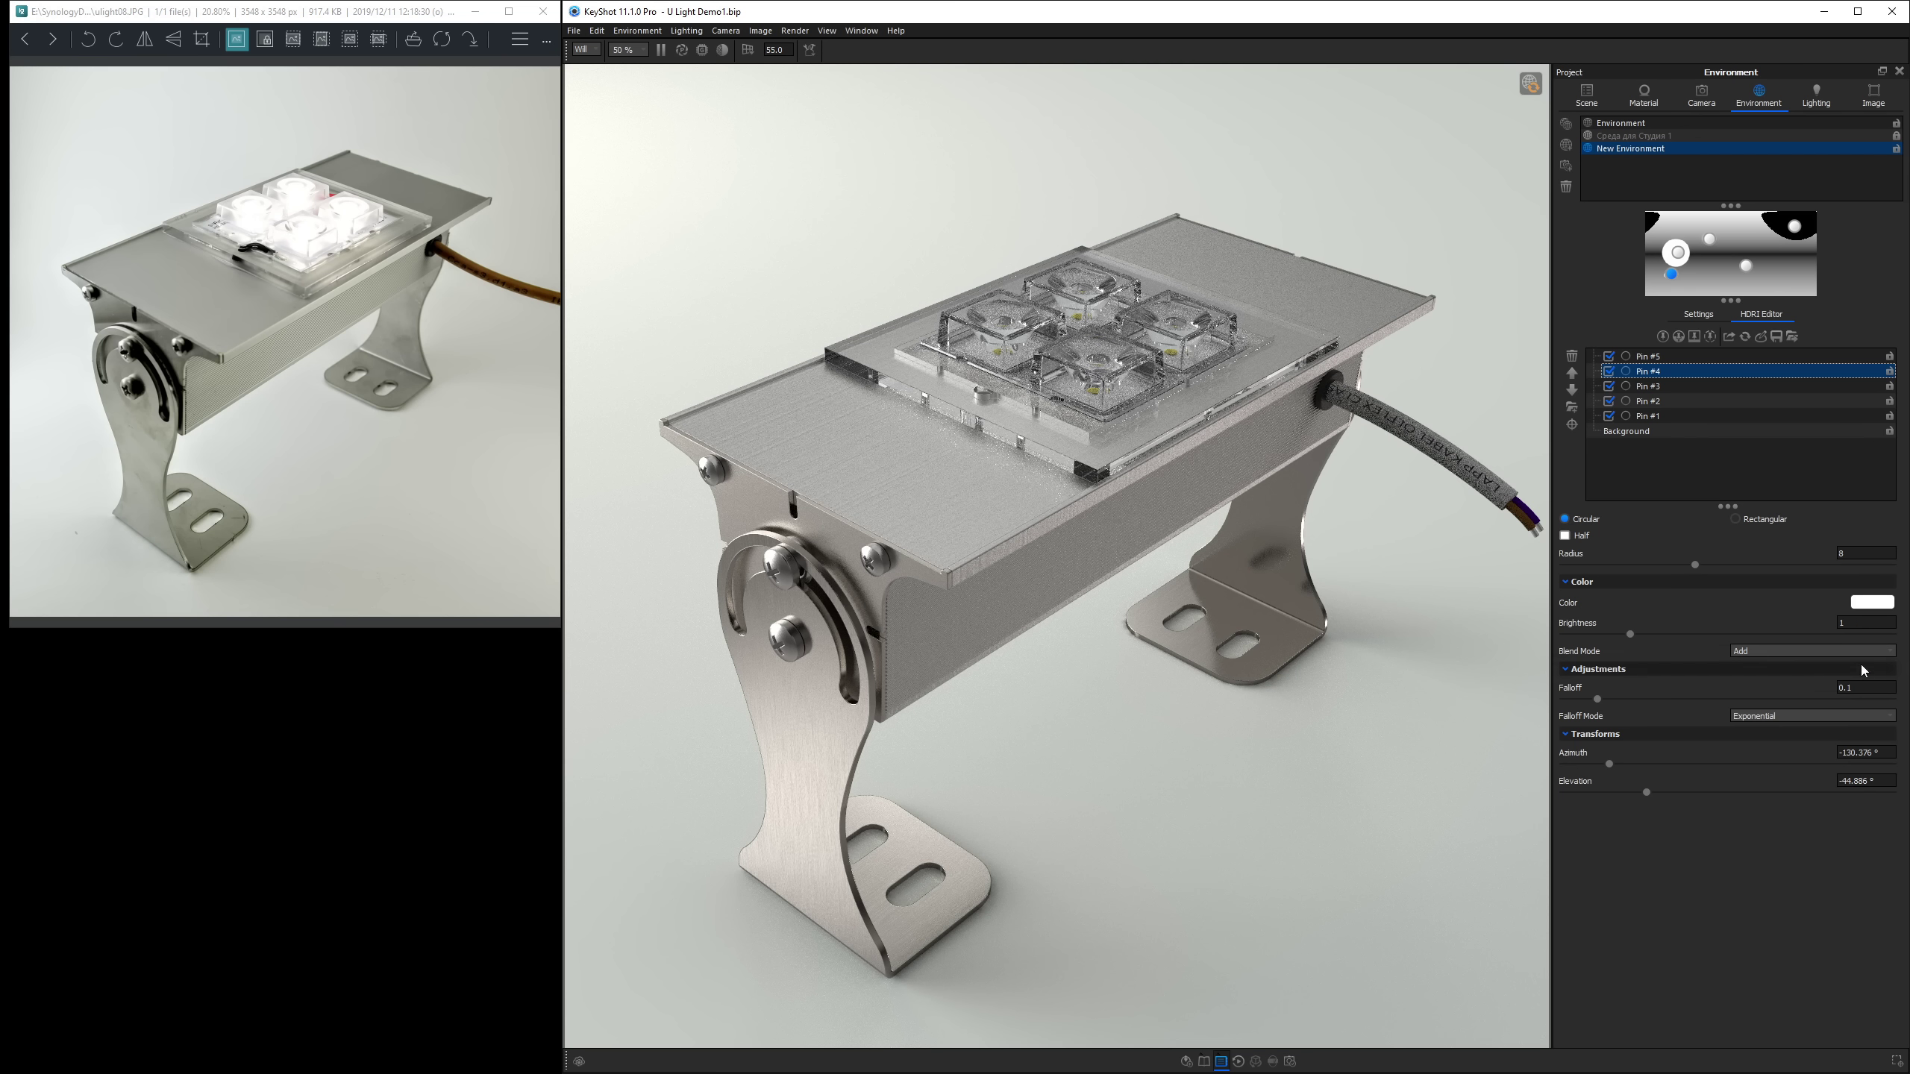
click(1868, 624)
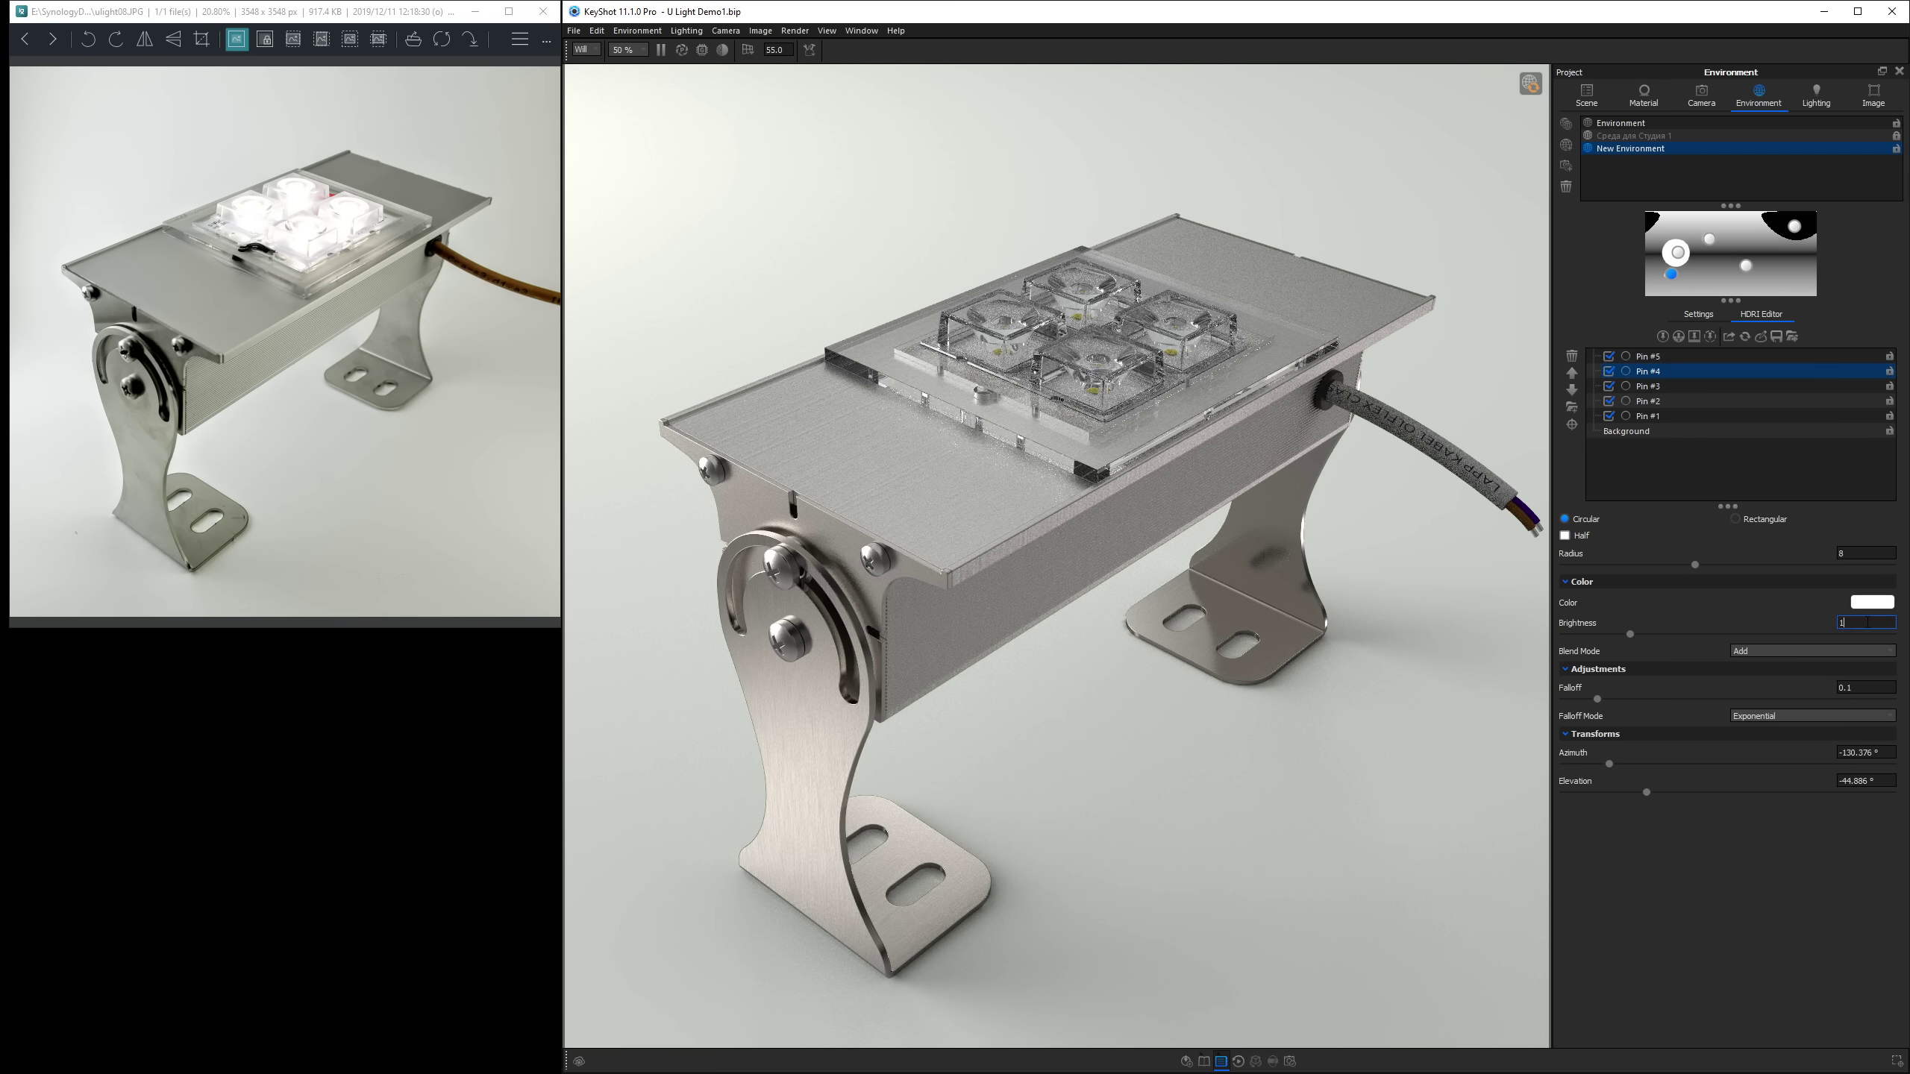
text(5)
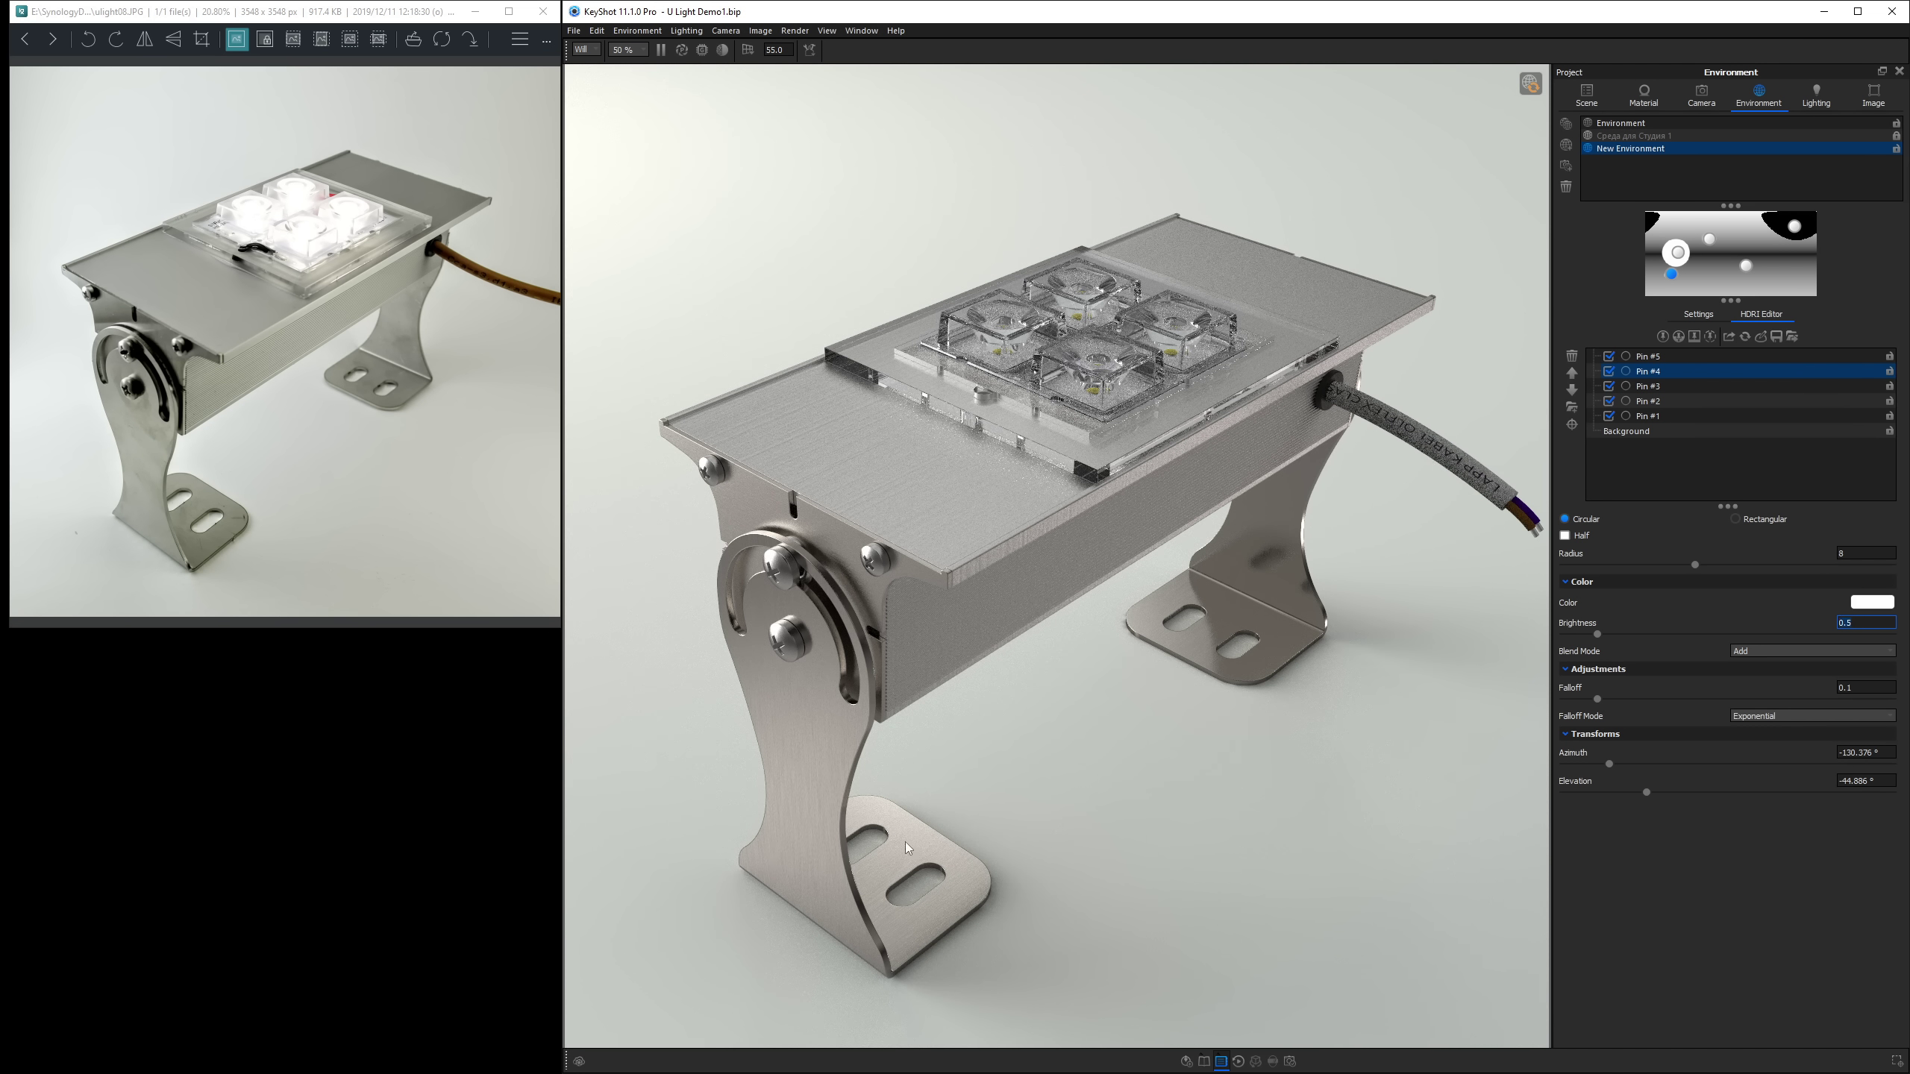
Reopen the legs' Titanium Rough #1 material graph and set the Color To Number node's Output To to 0.075.
double_click(814, 727)
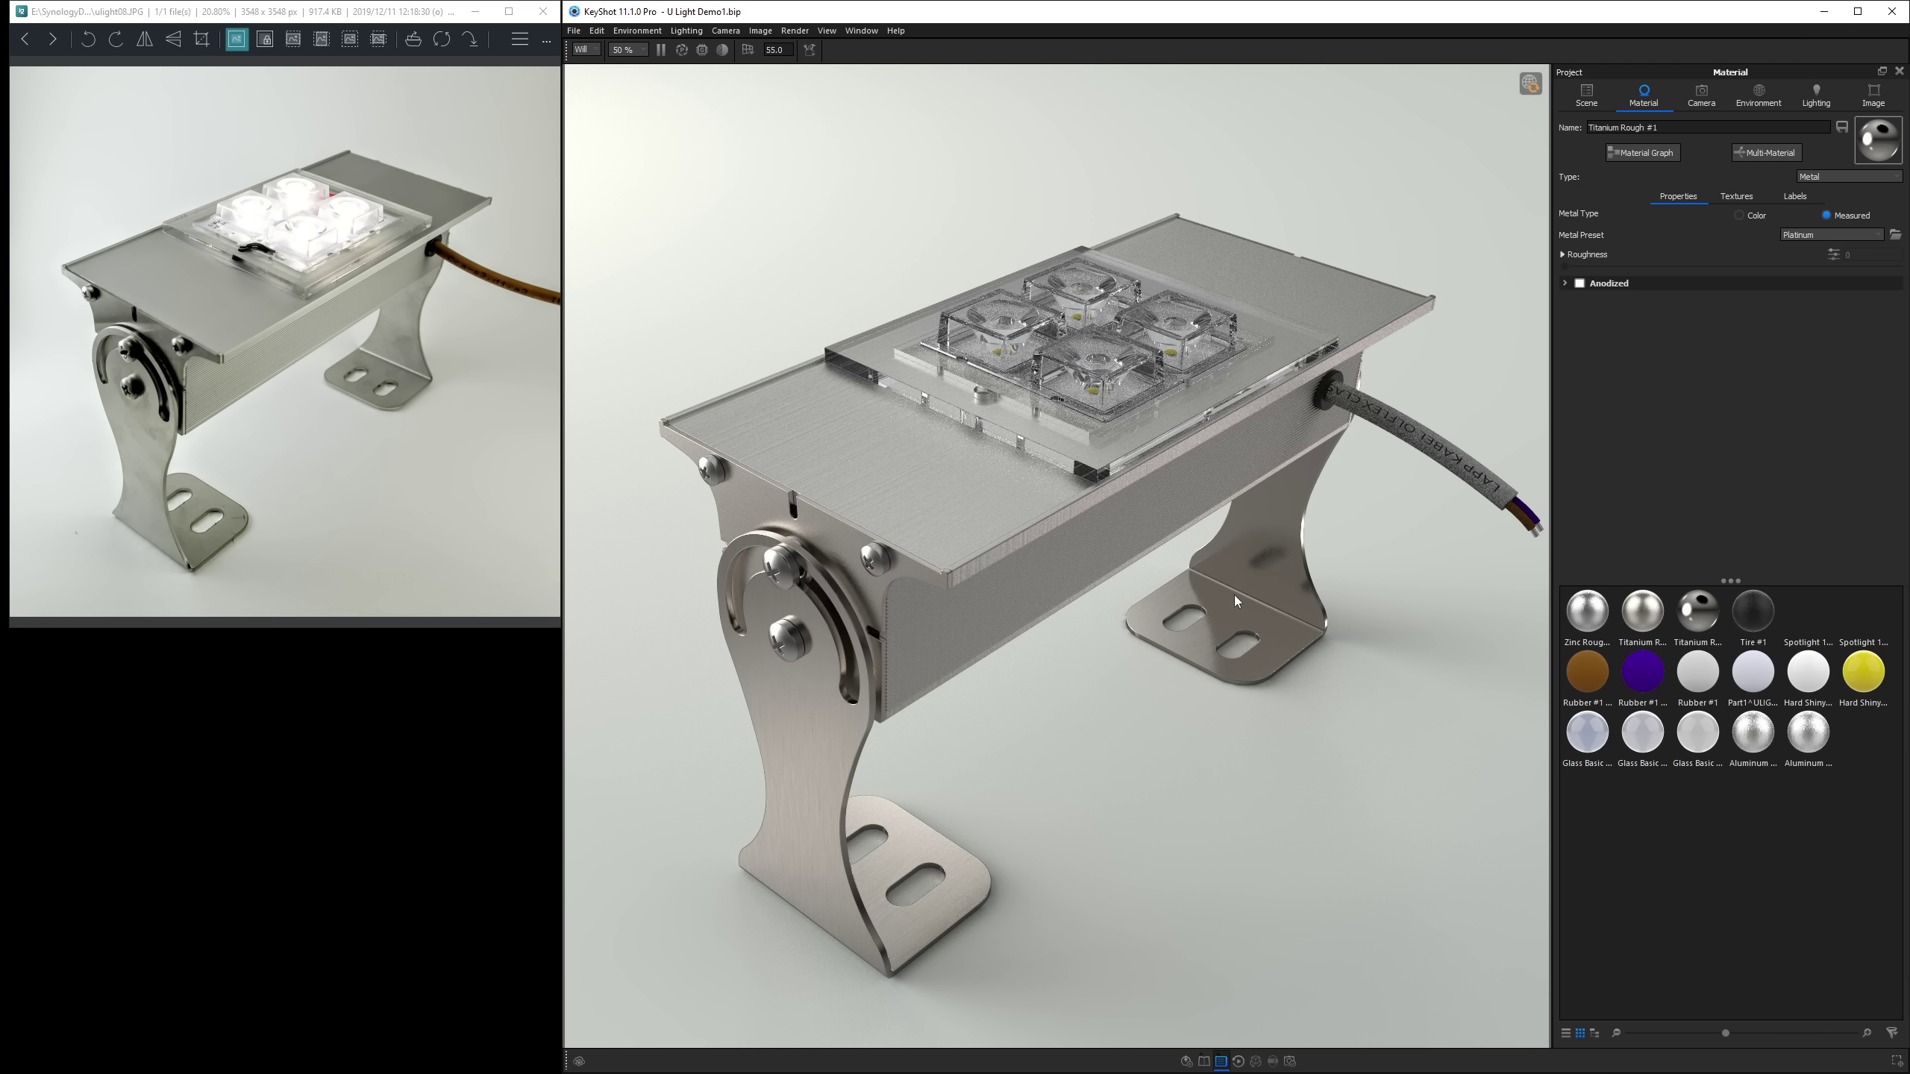
click(1642, 152)
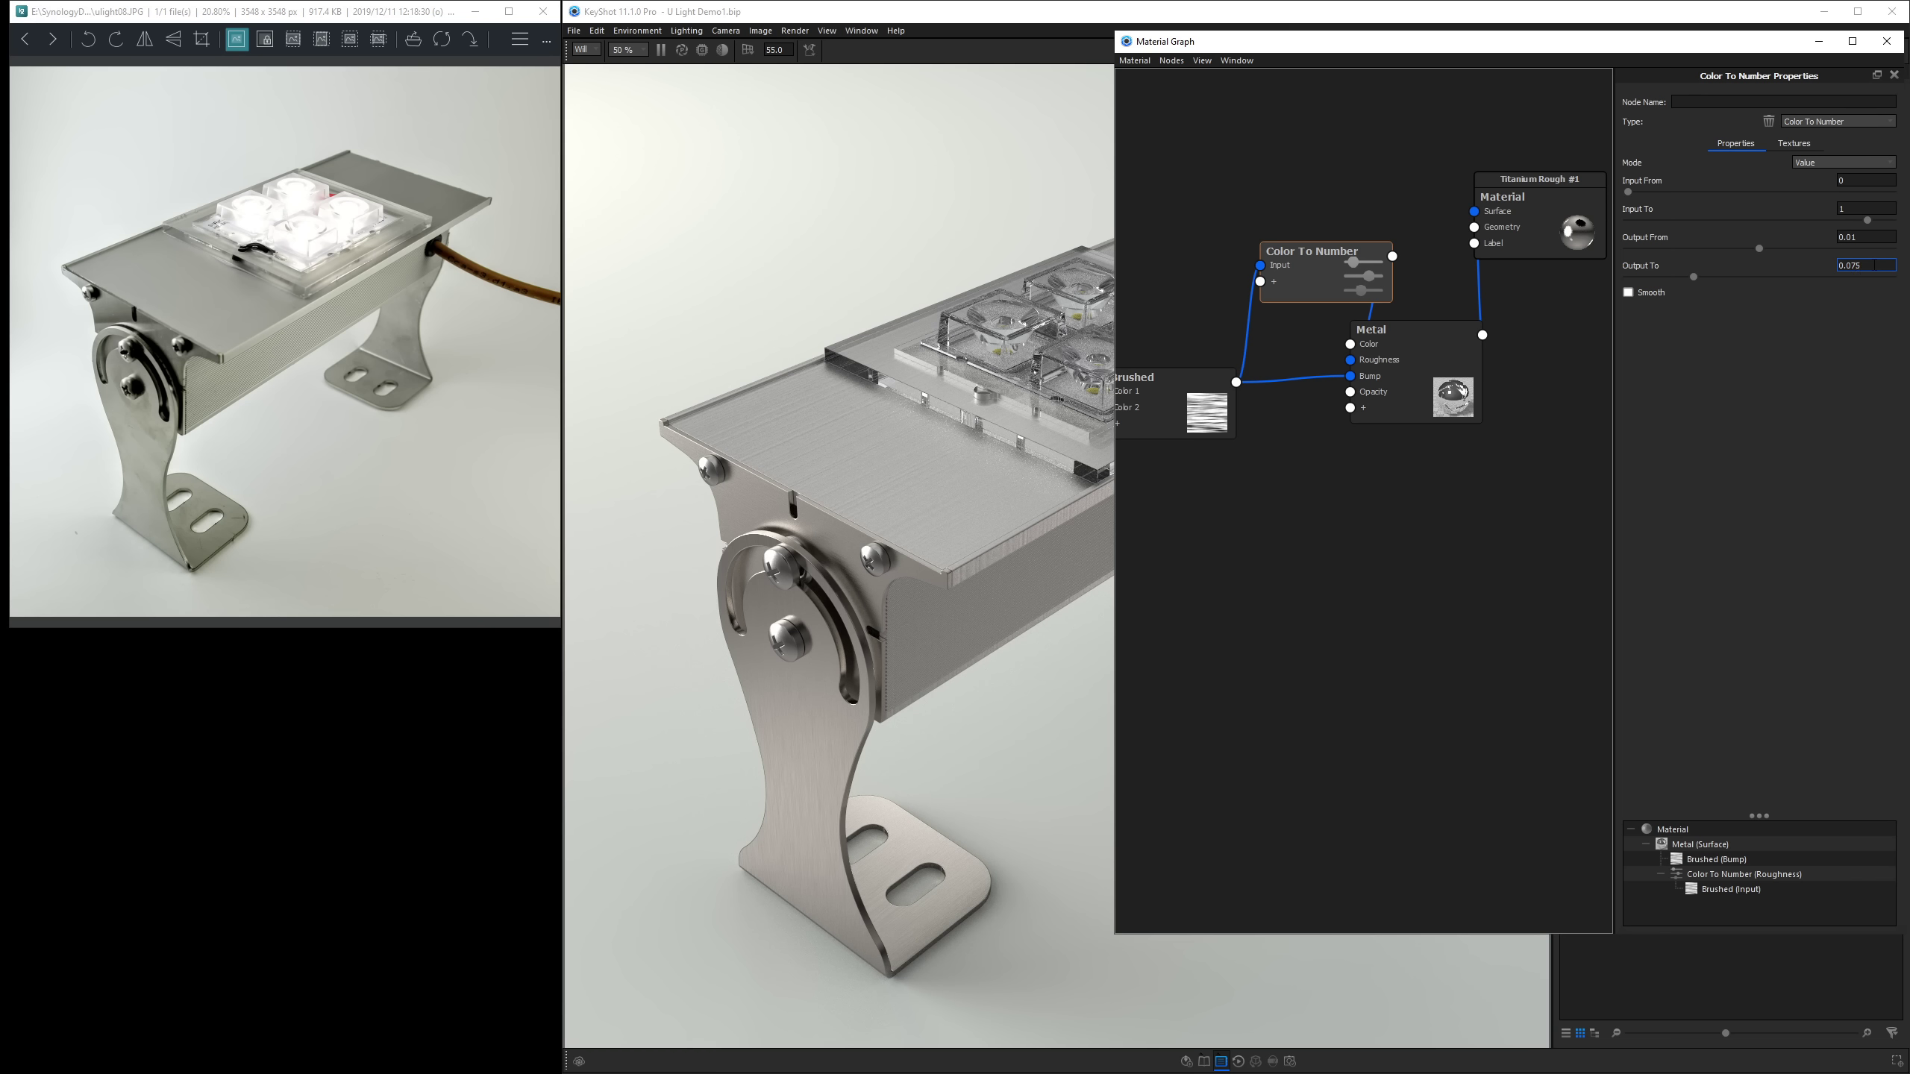
key(Return)
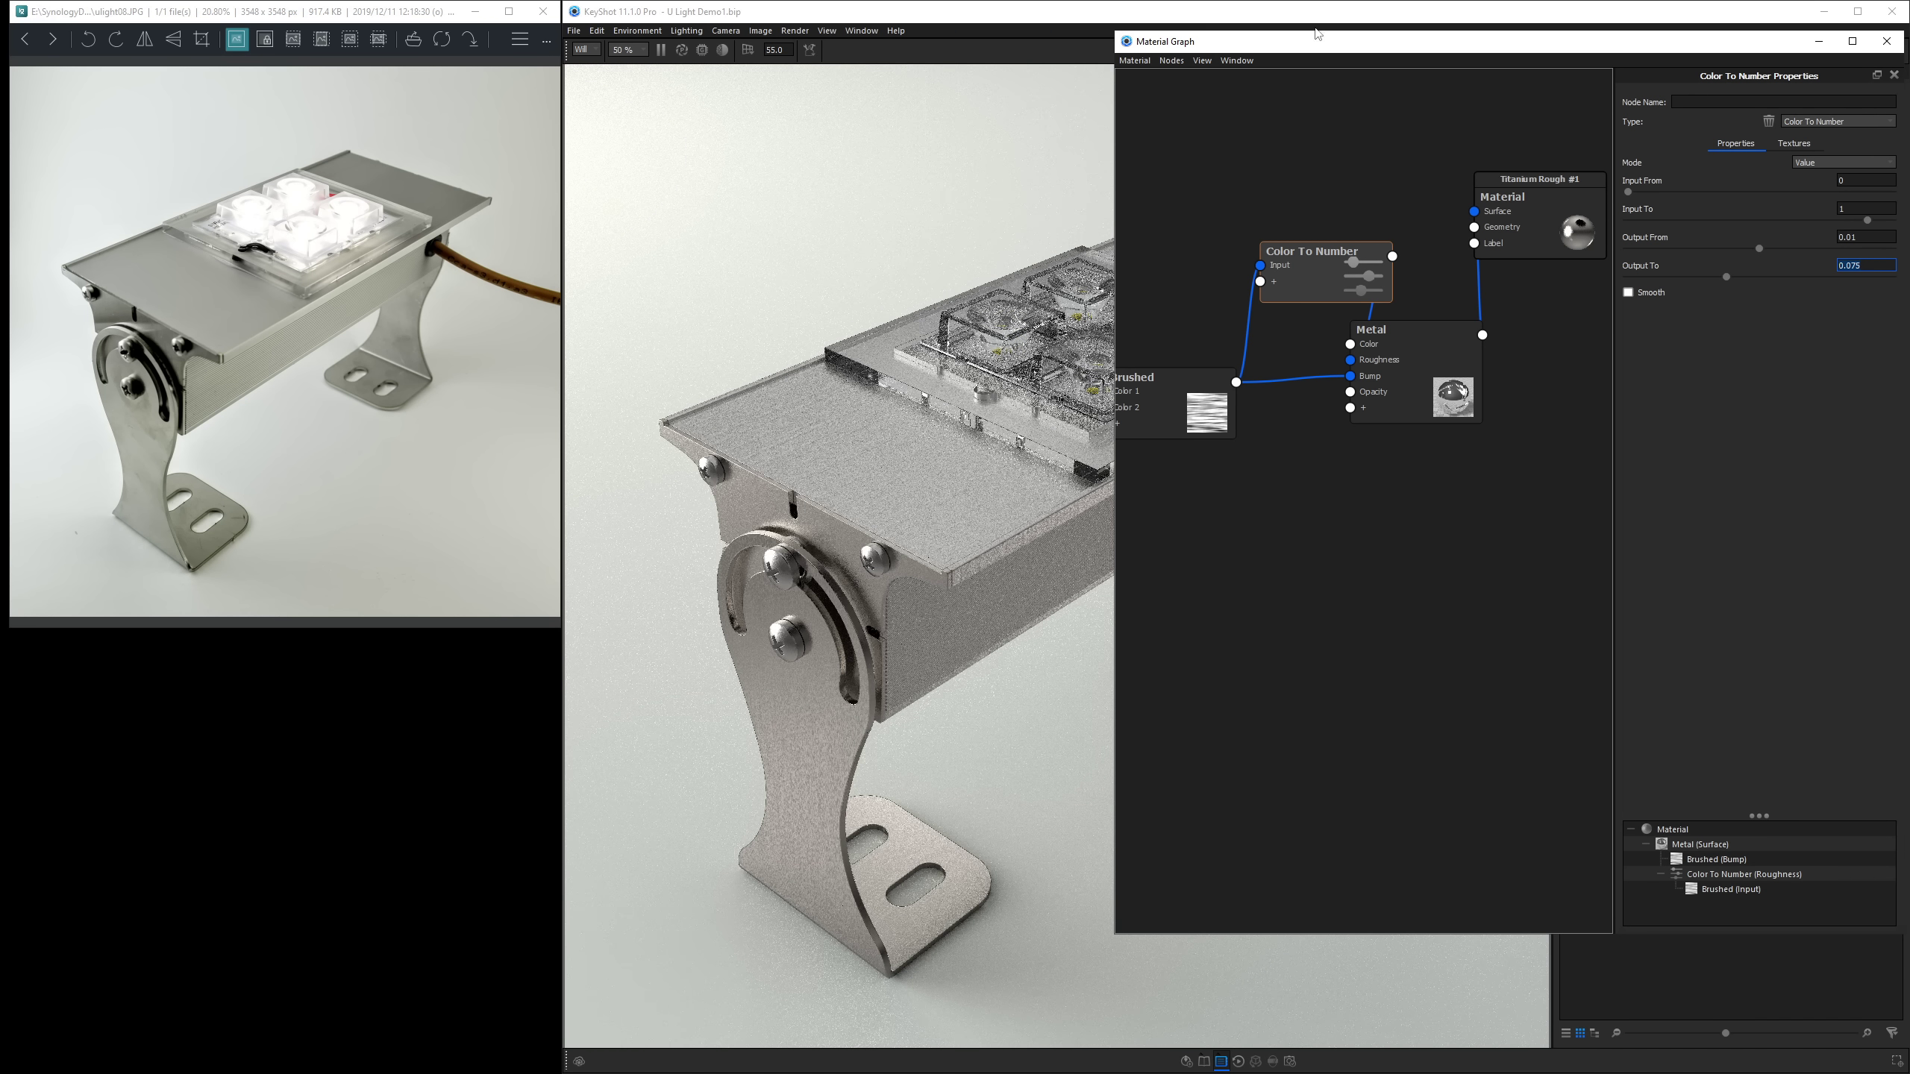
Raise the Color To Number node's Output To to 0.15 and change its Output From value, with the graph moved off the leg.
drag(1318, 33, 528, 101)
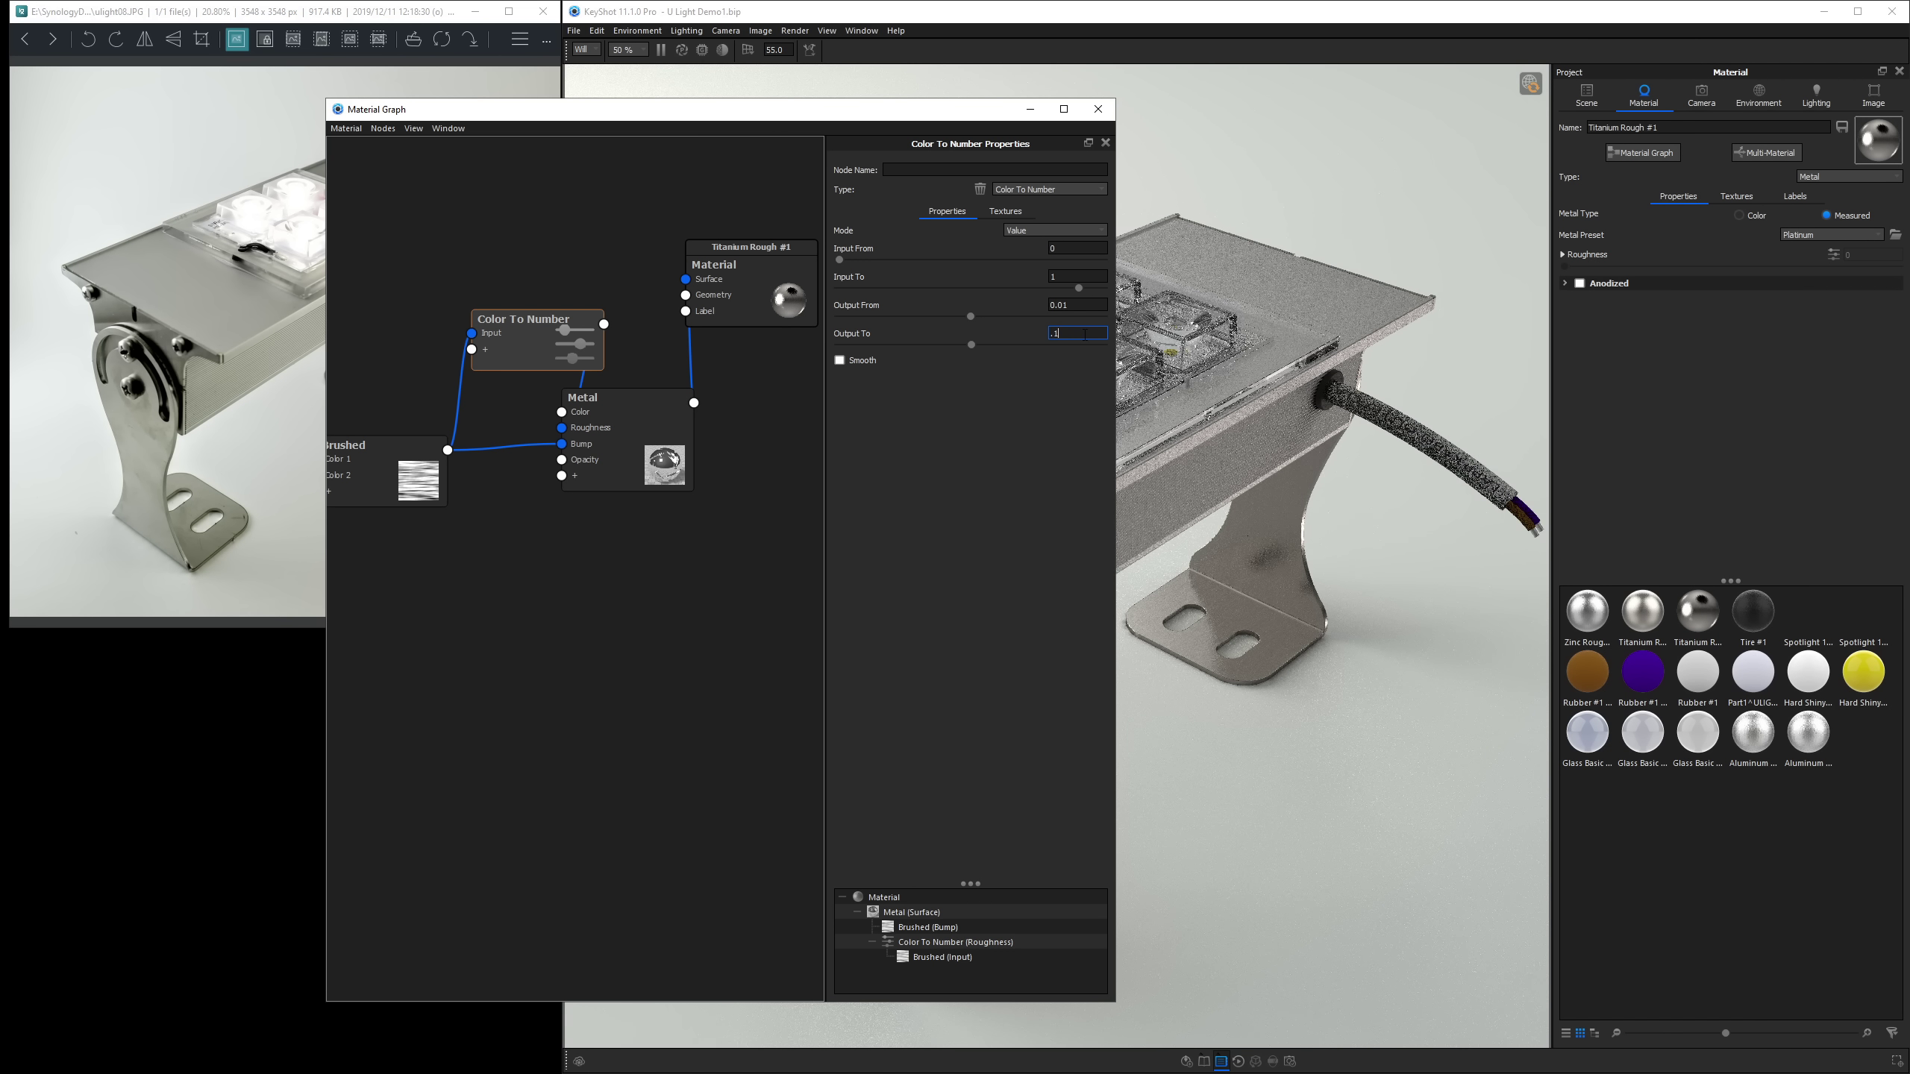
text(0.15)
key(Return)
click(1076, 306)
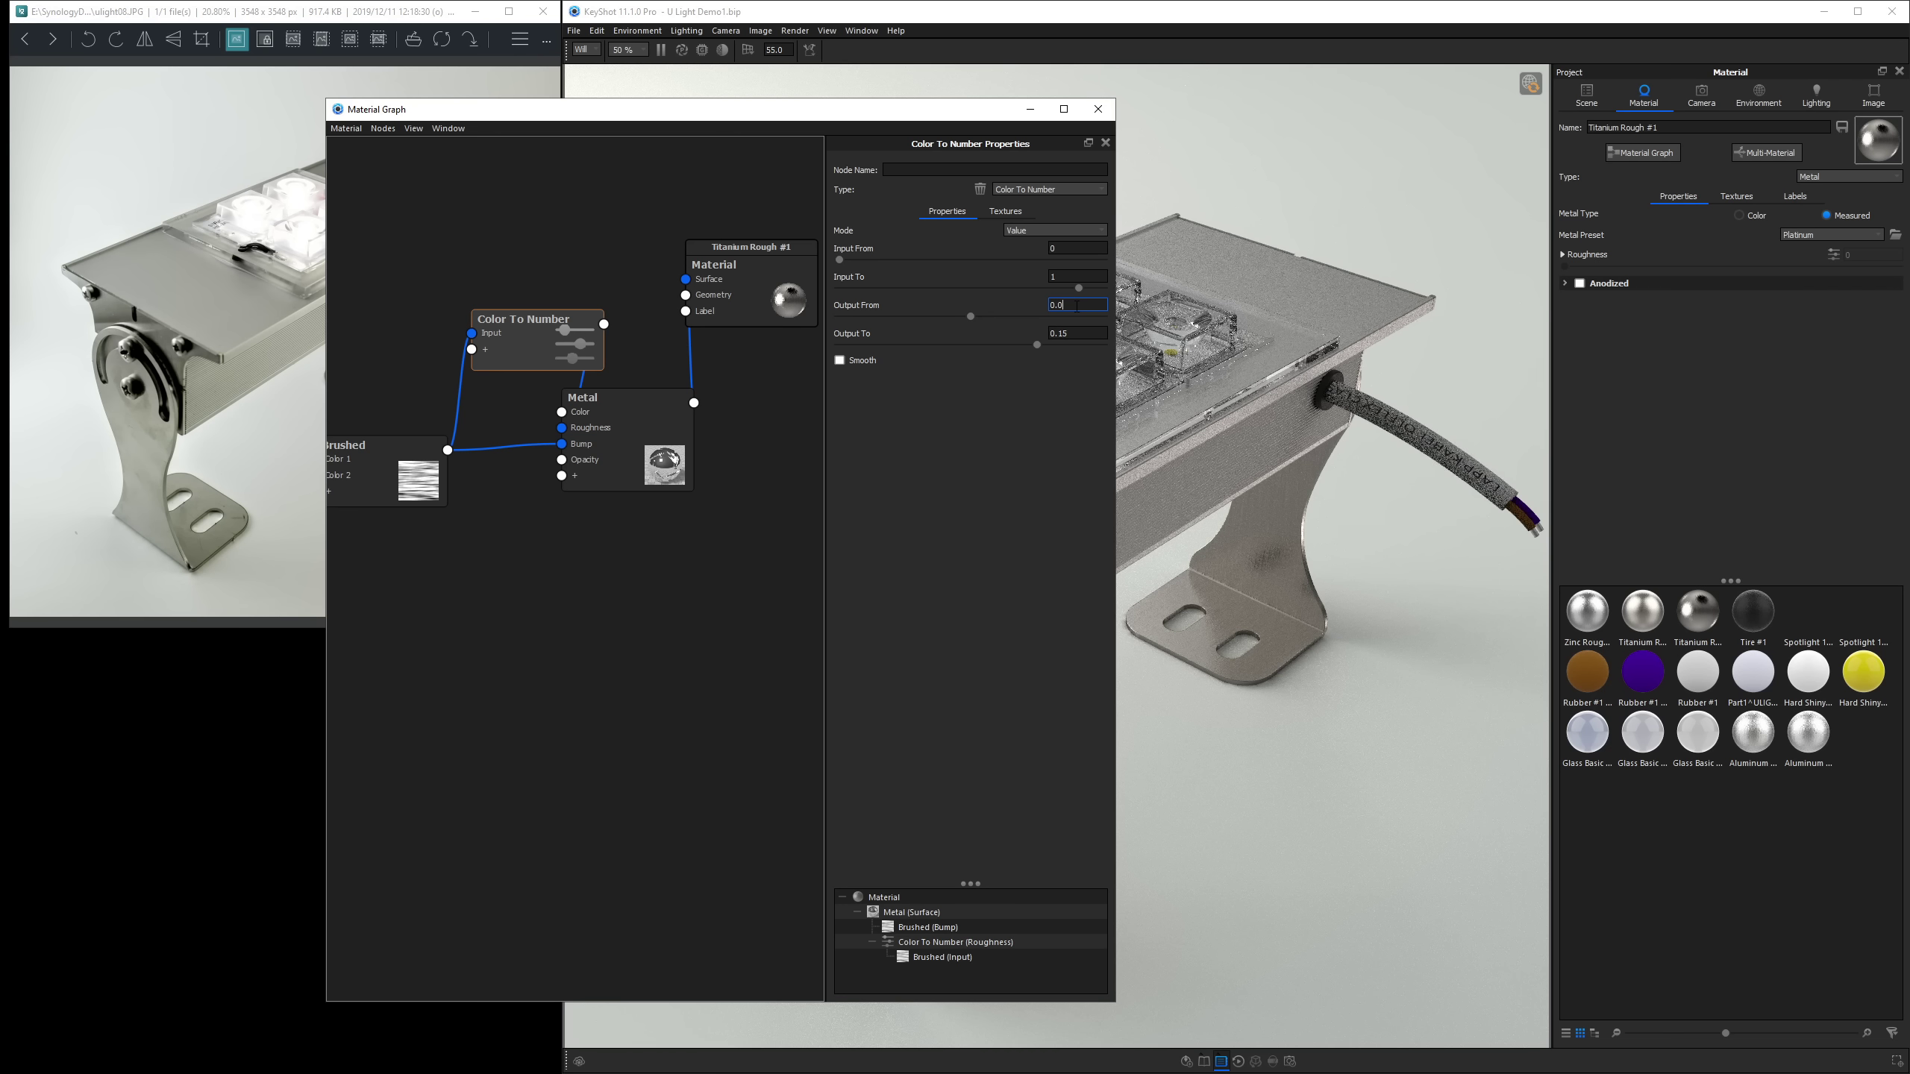
key(Return)
click(1098, 109)
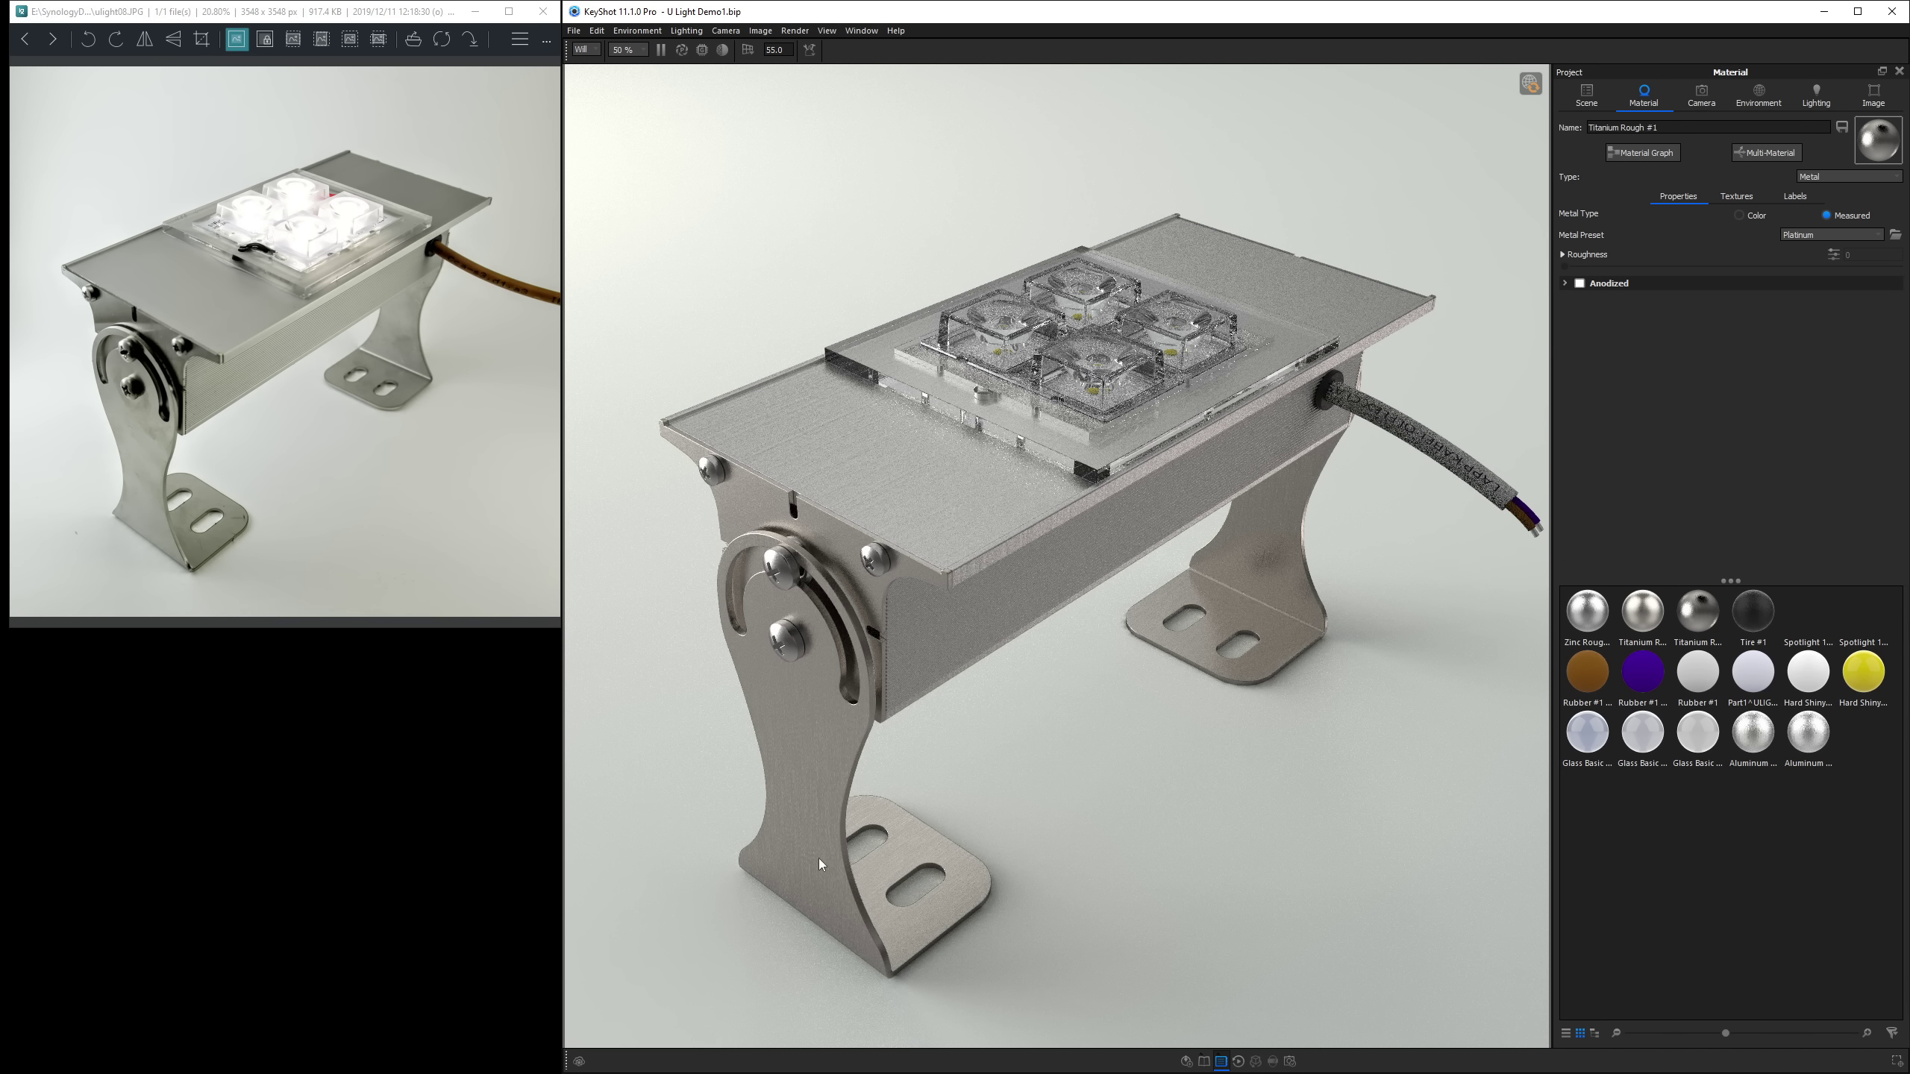
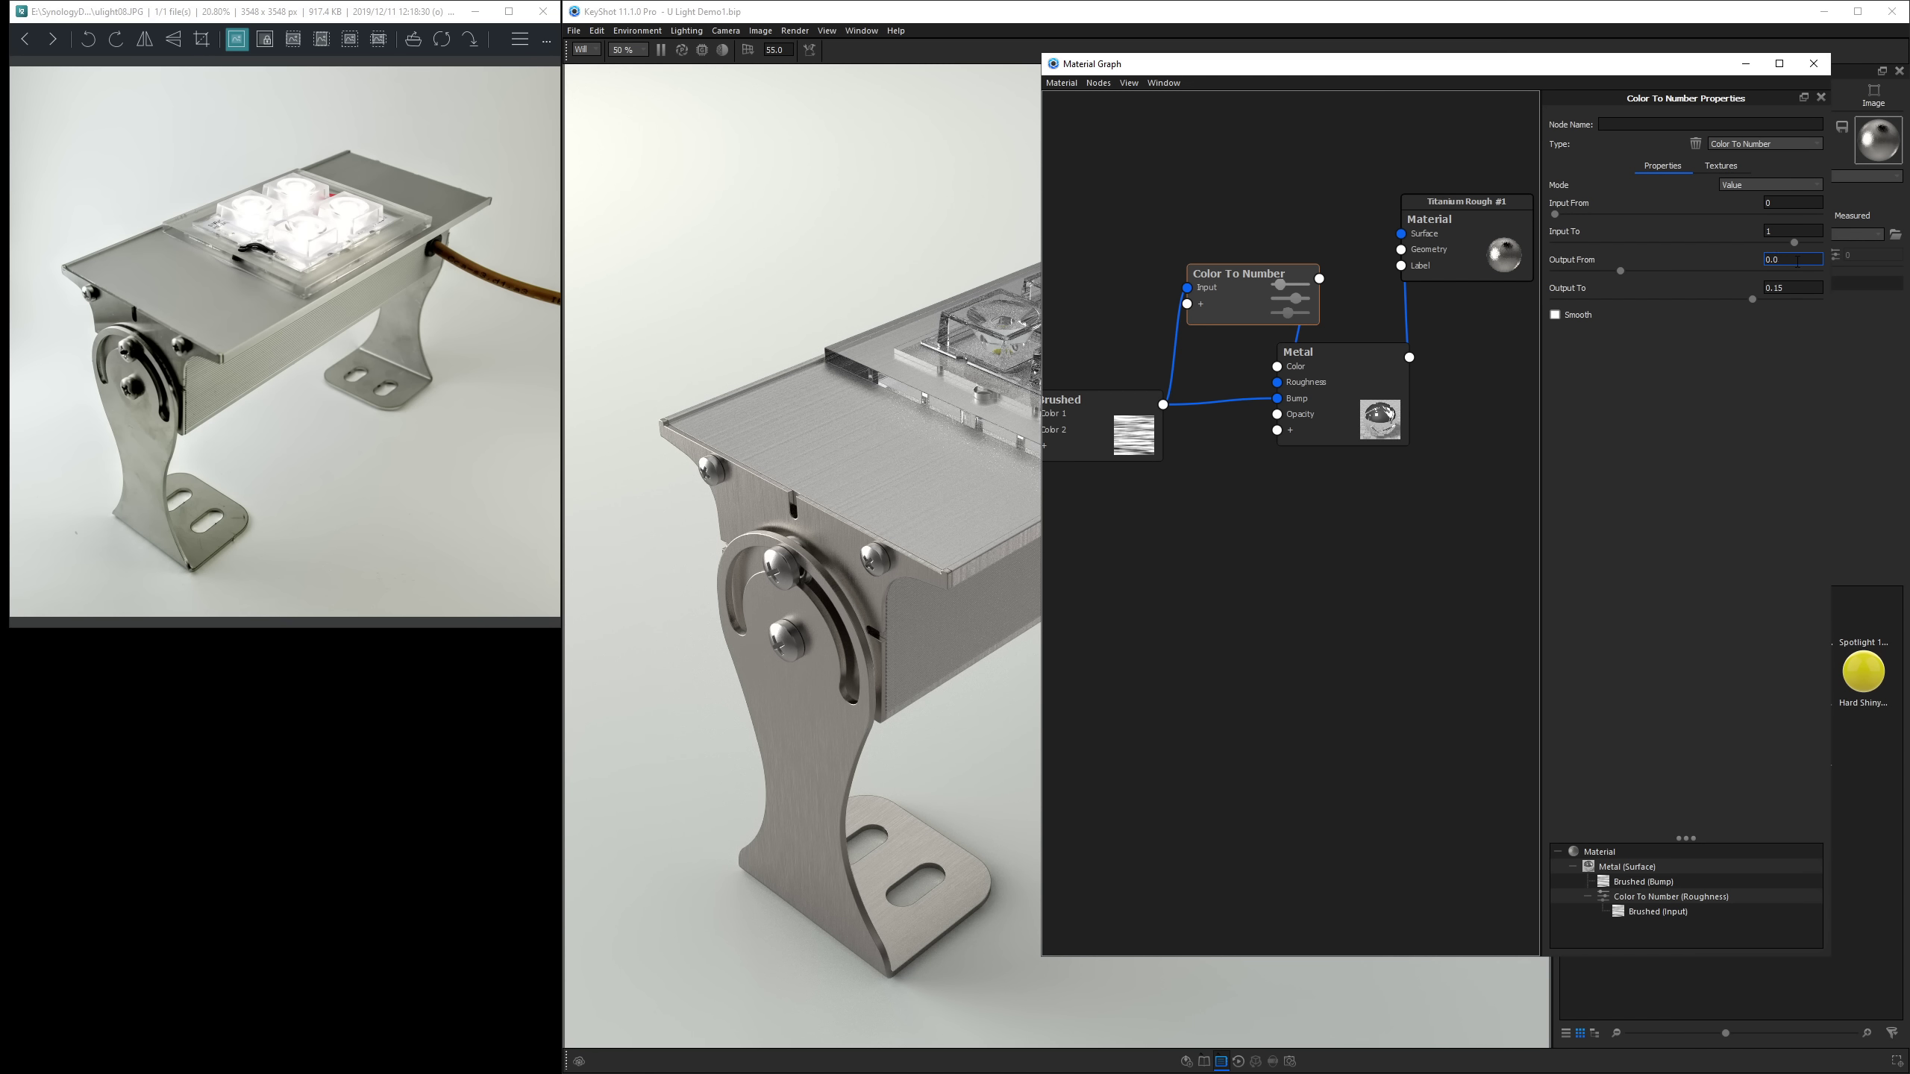
Set the Color To Number node's Output From to 0.03 and Output To to 0.1, and close the material graph.
text(3)
click(1802, 288)
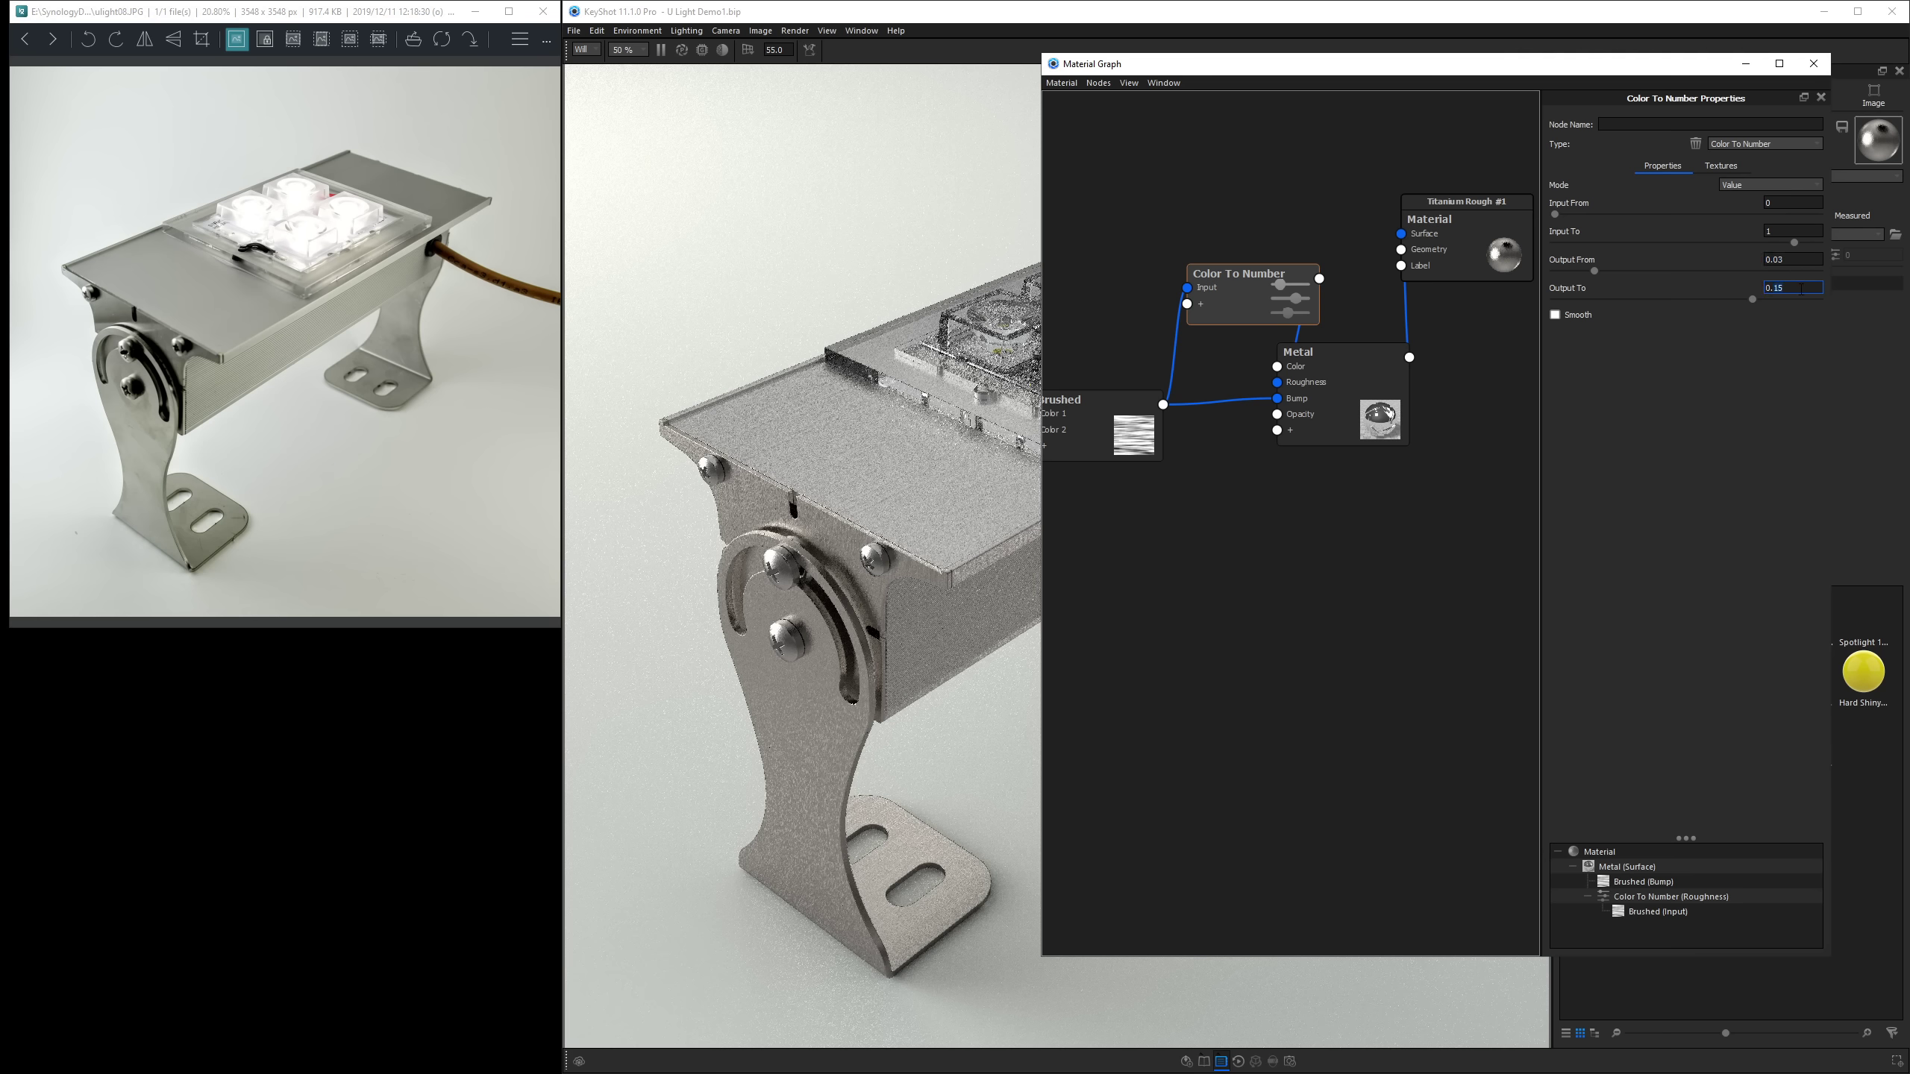
key(BackSpace)
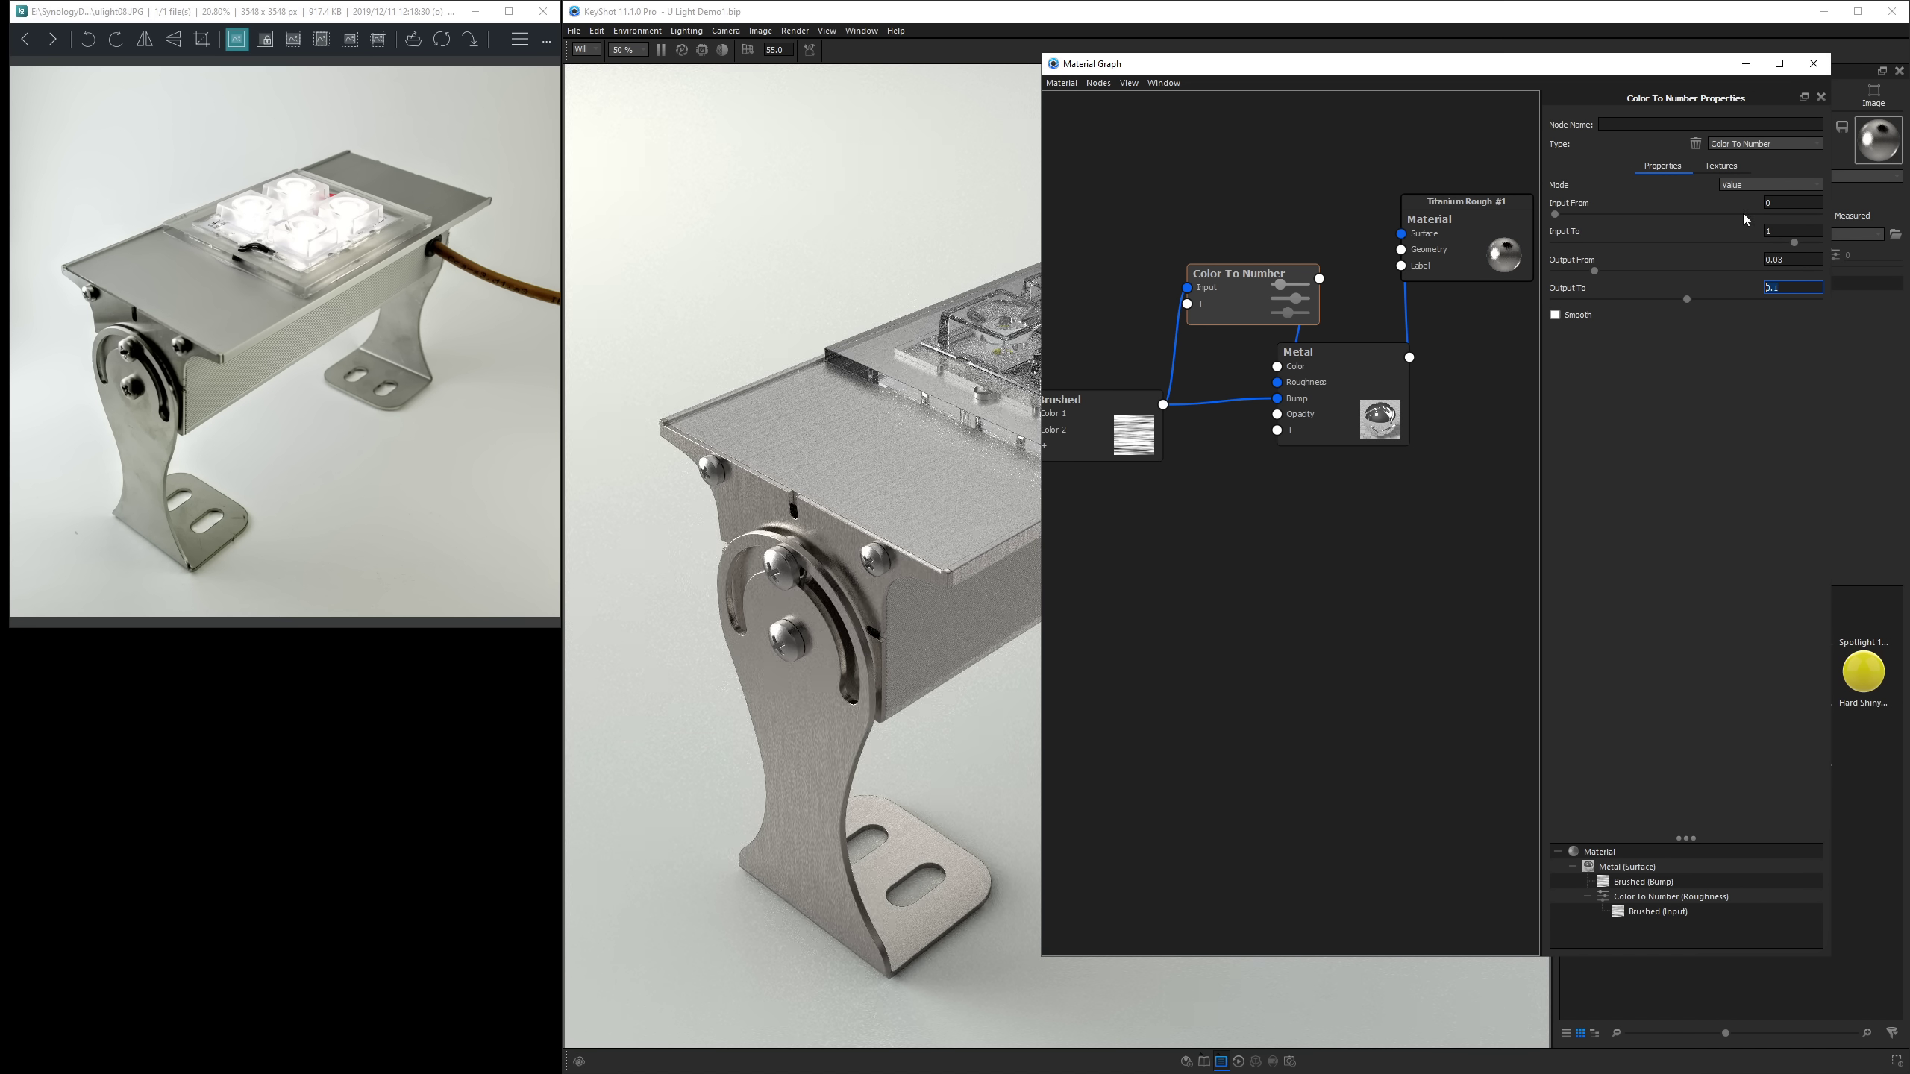
click(1814, 64)
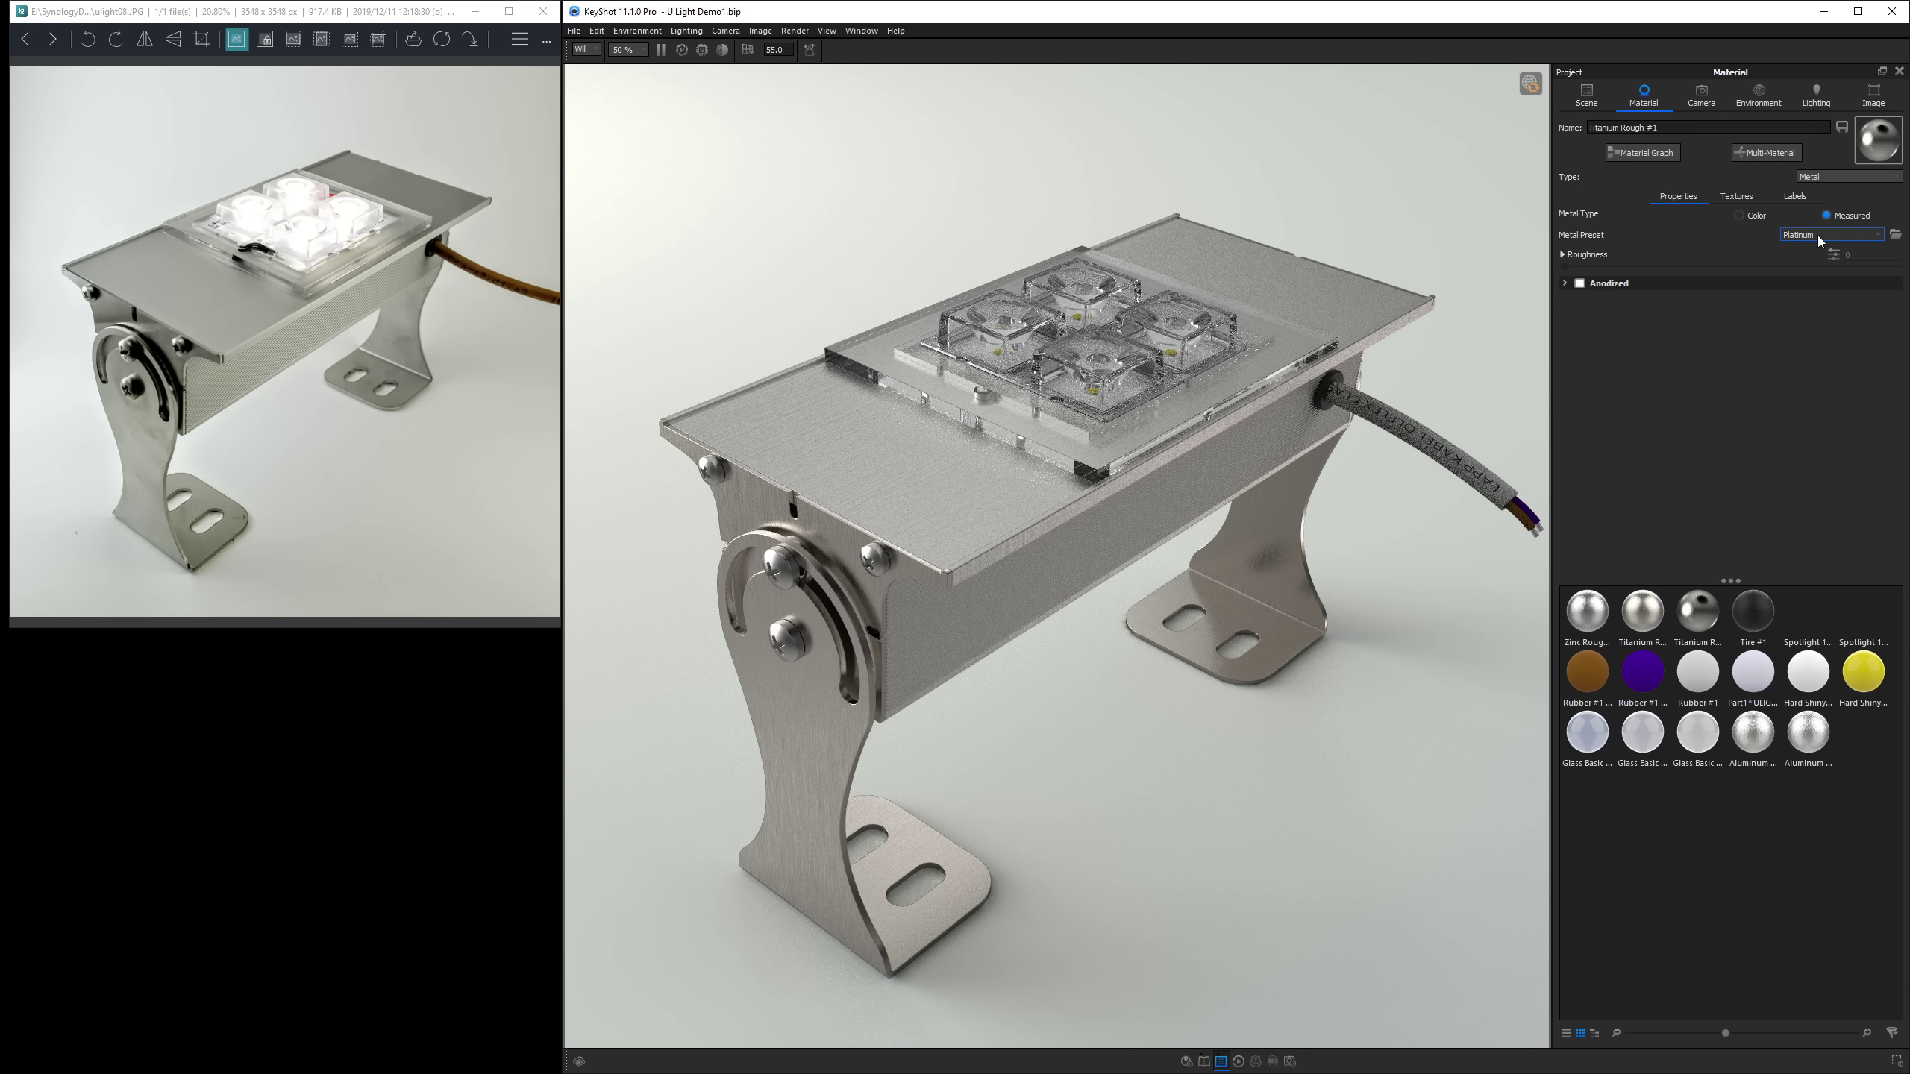
Switch the legs' Titanium Rough #1 metal to the Color type and give it a warm grey with hue 50°, saturation 11% and value 78%.
click(1817, 235)
click(1751, 216)
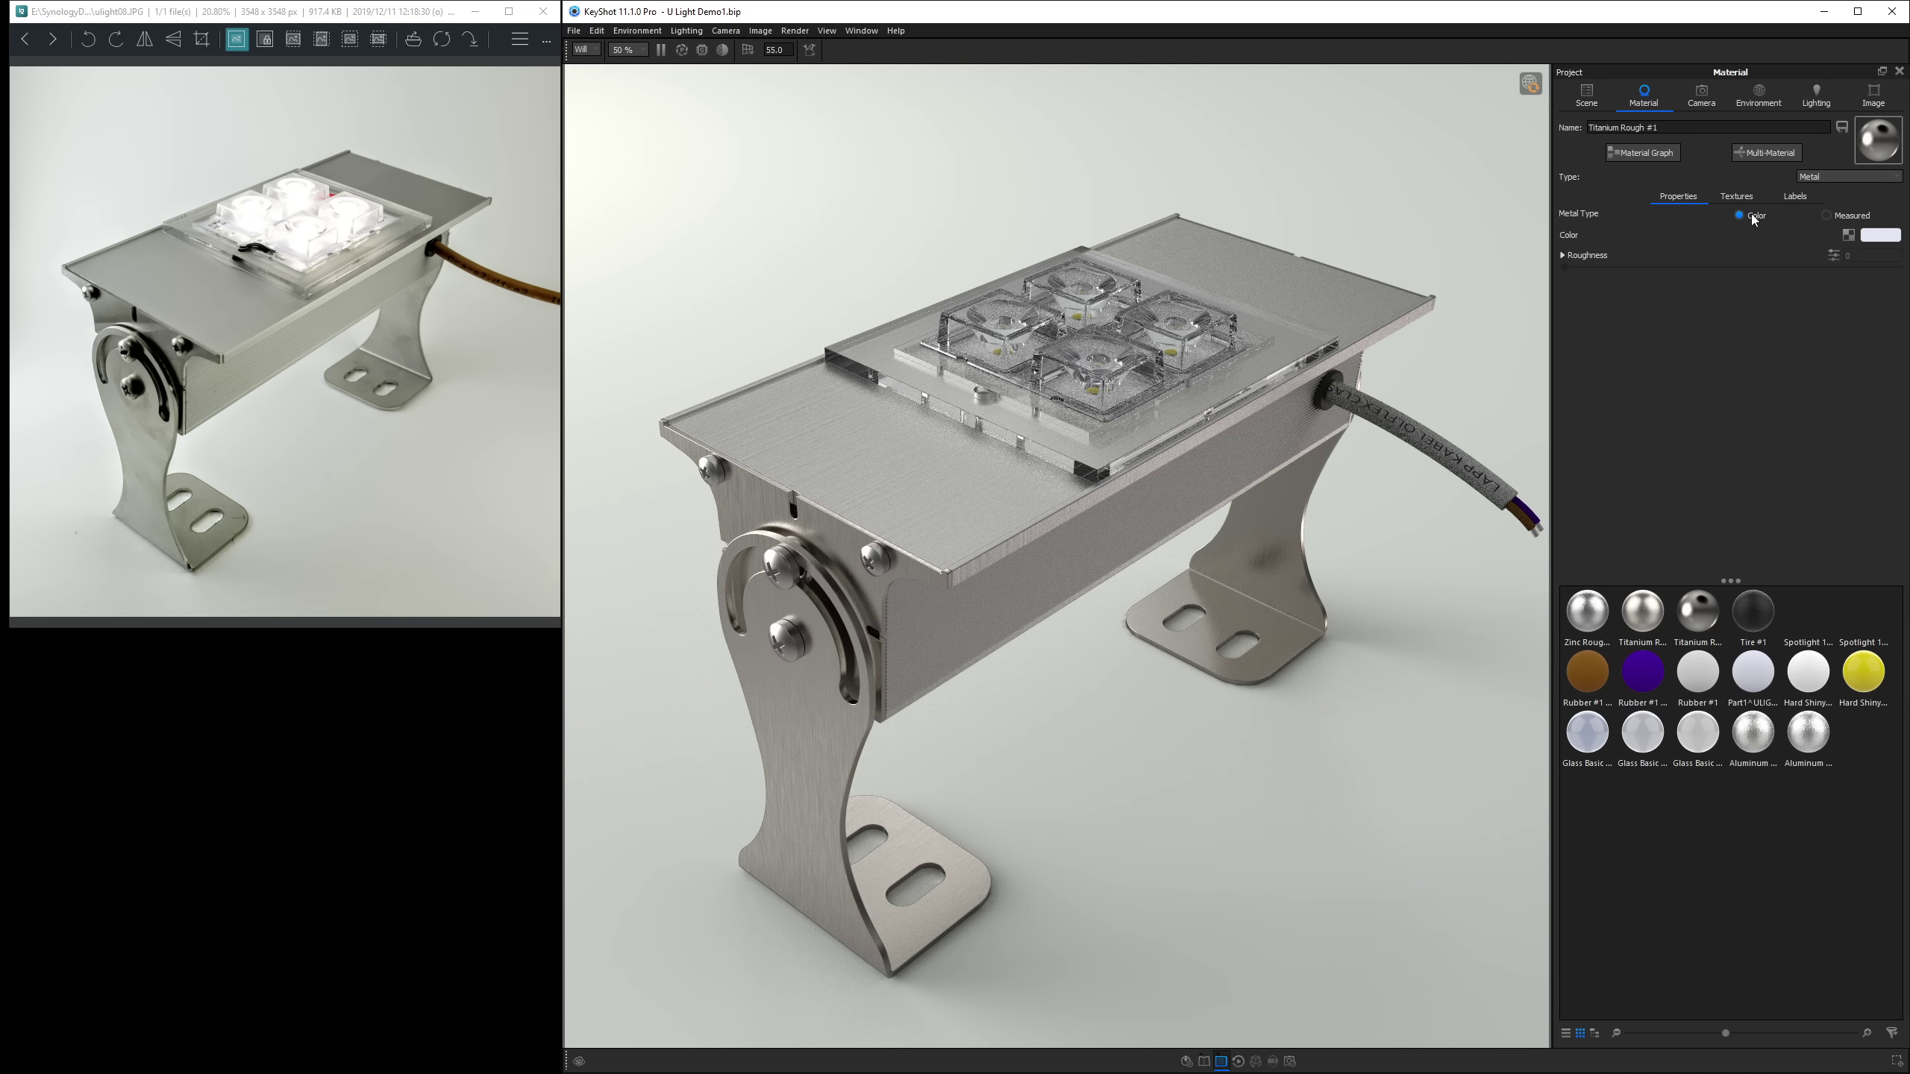
click(1880, 235)
drag(1562, 490, 1534, 517)
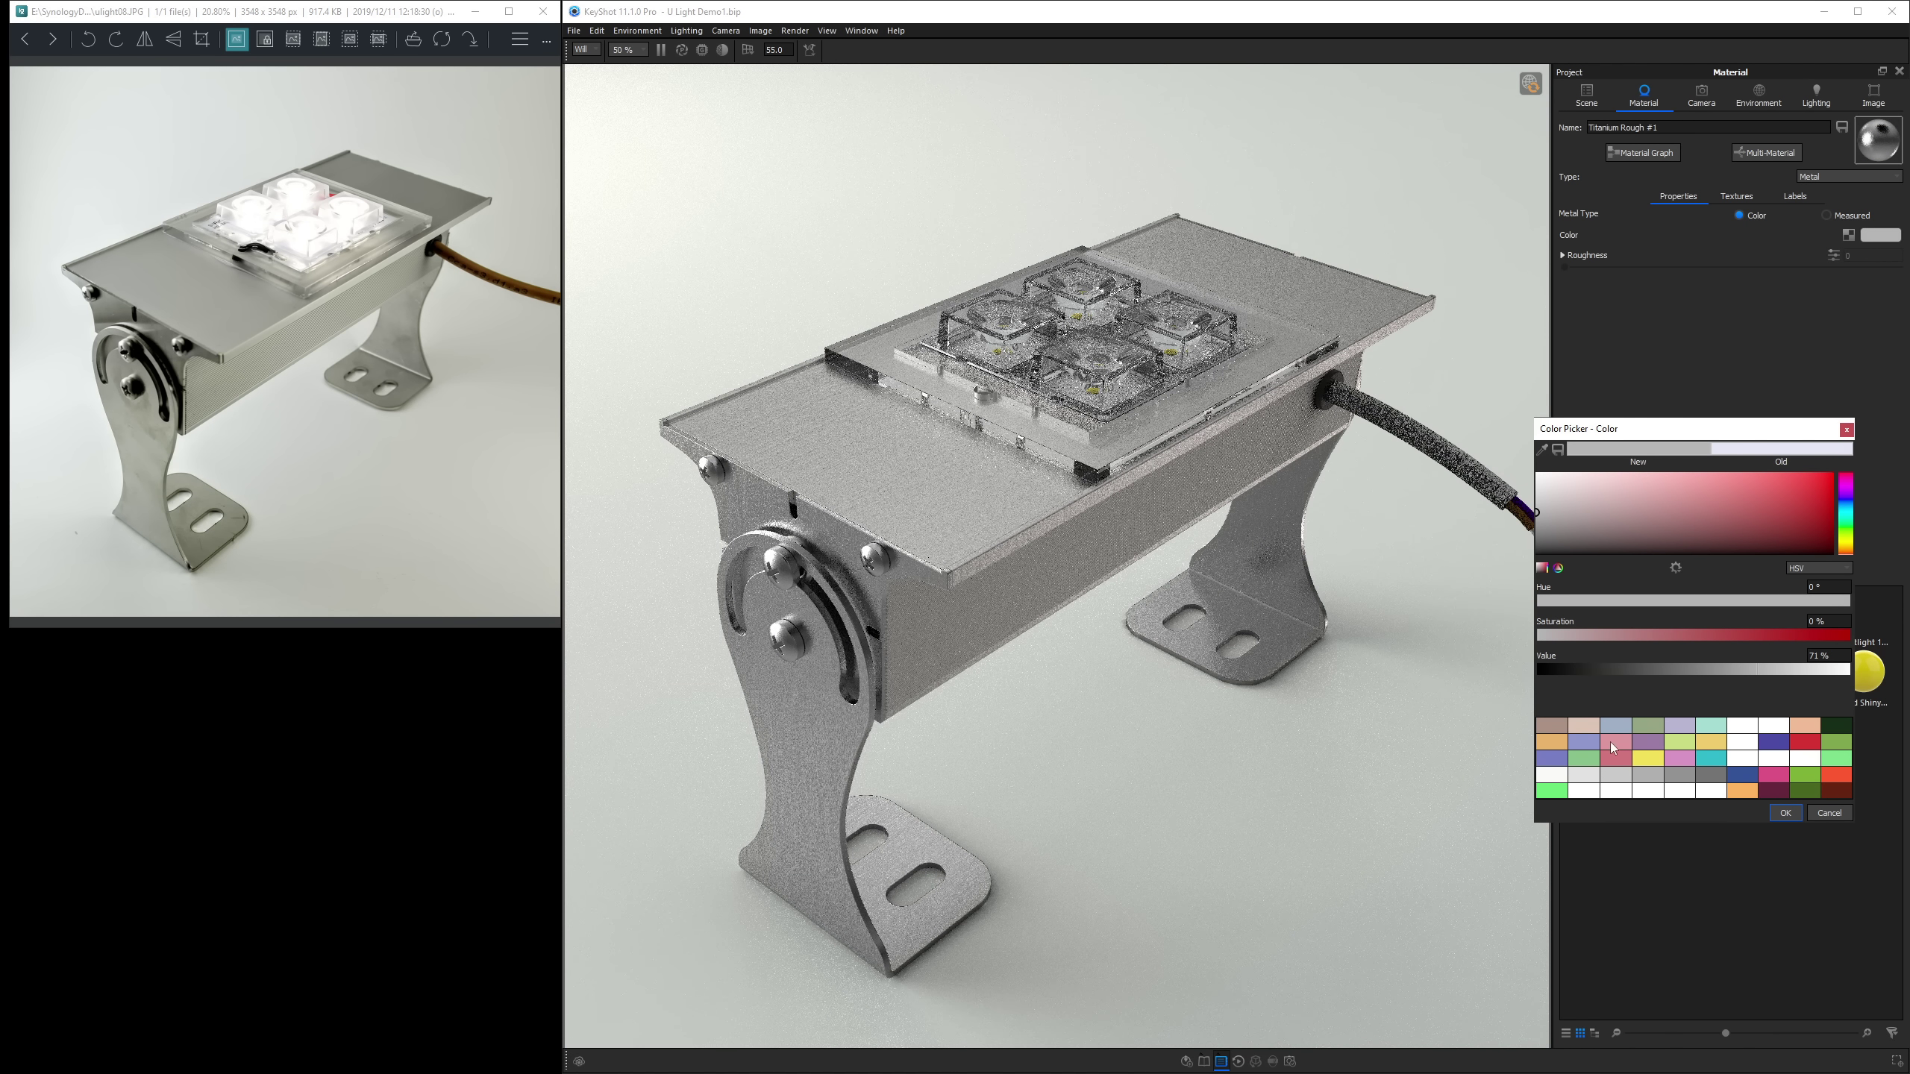
click(1648, 758)
click(1587, 502)
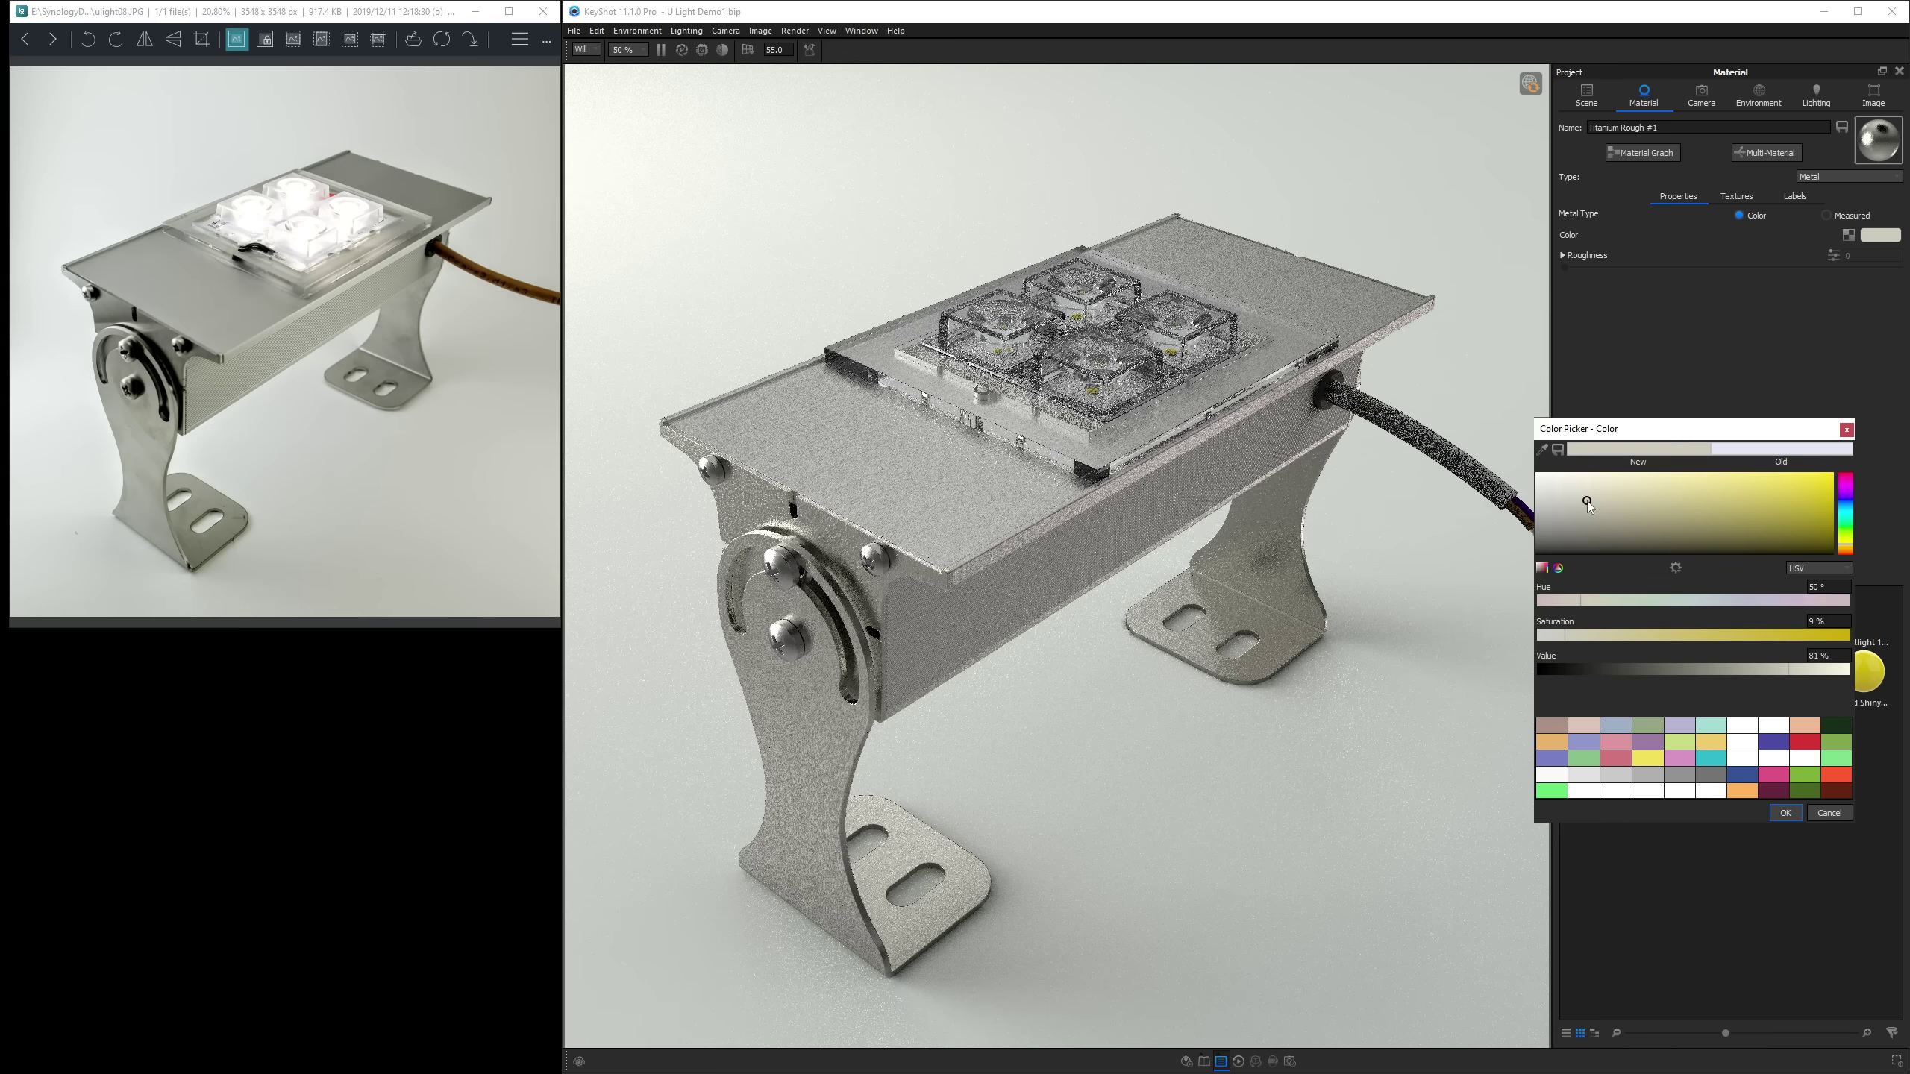
drag(1588, 502, 1594, 505)
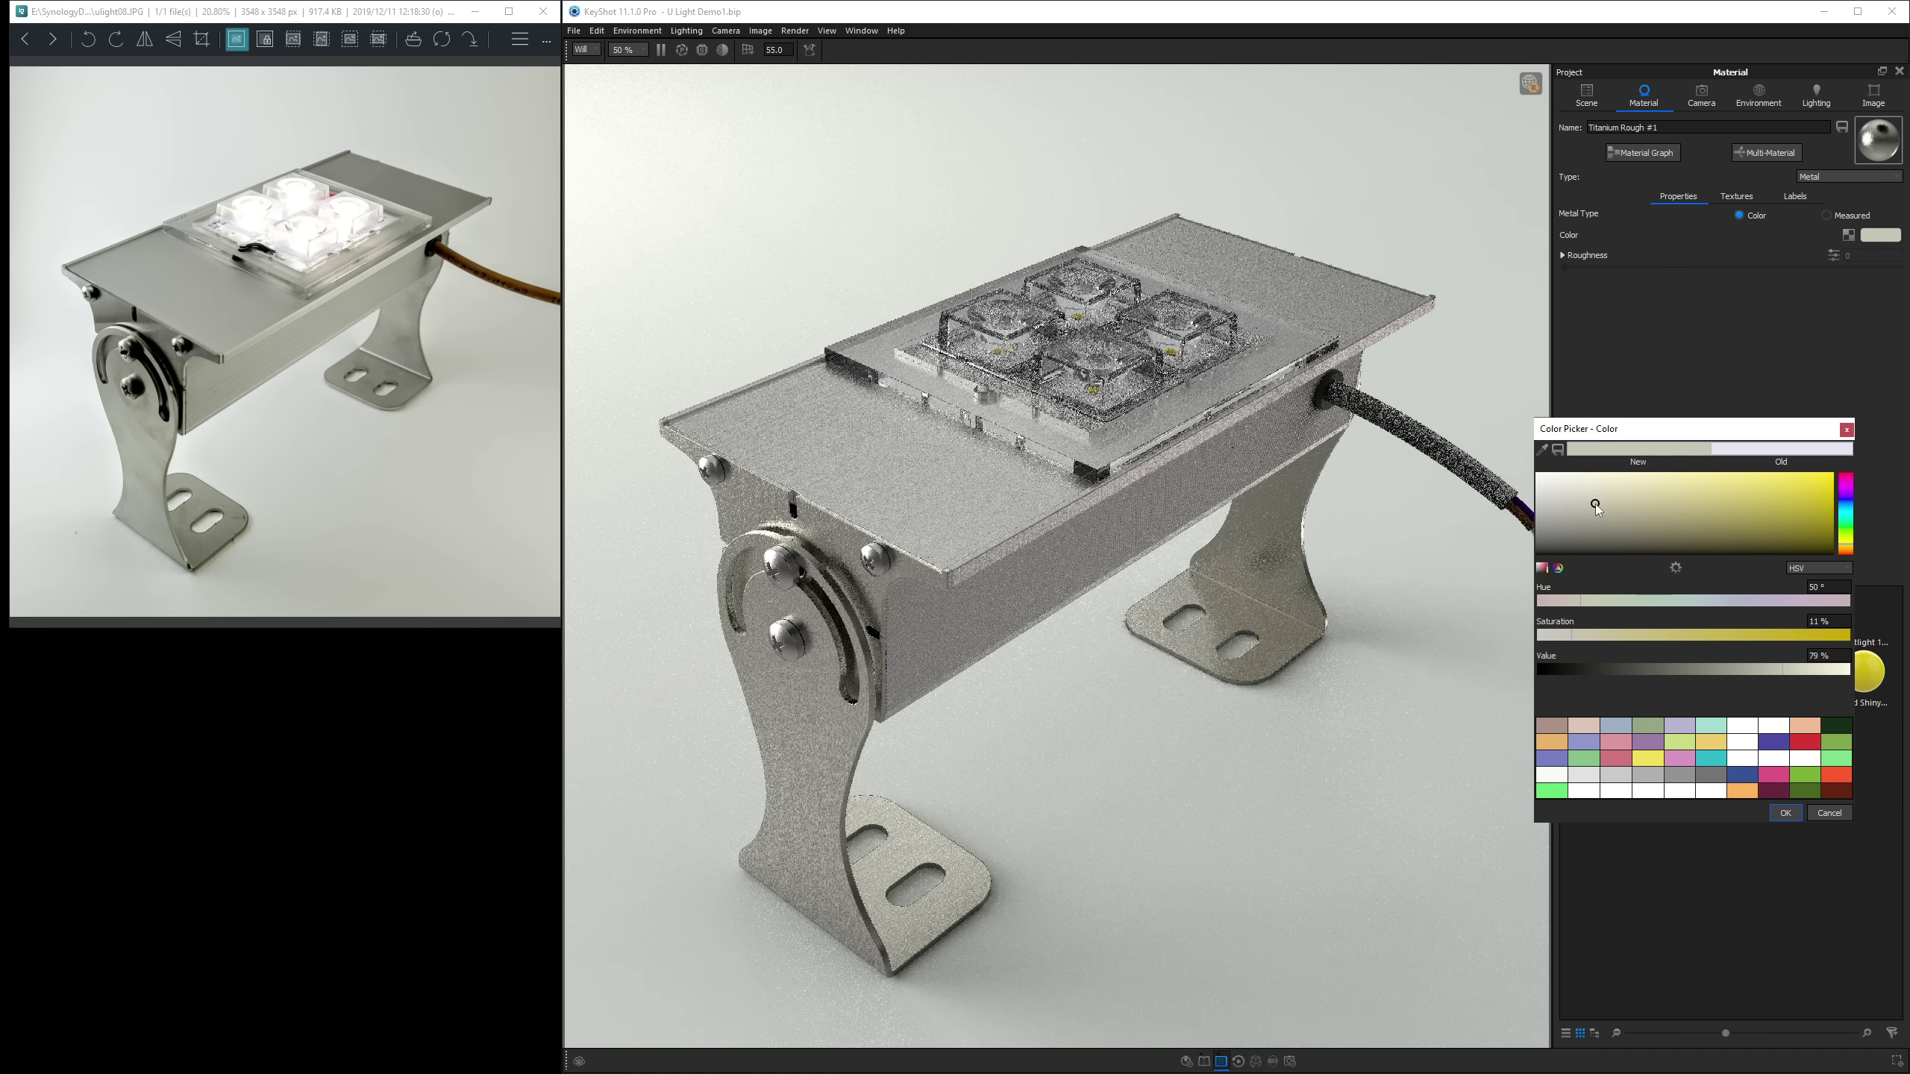
key(Return)
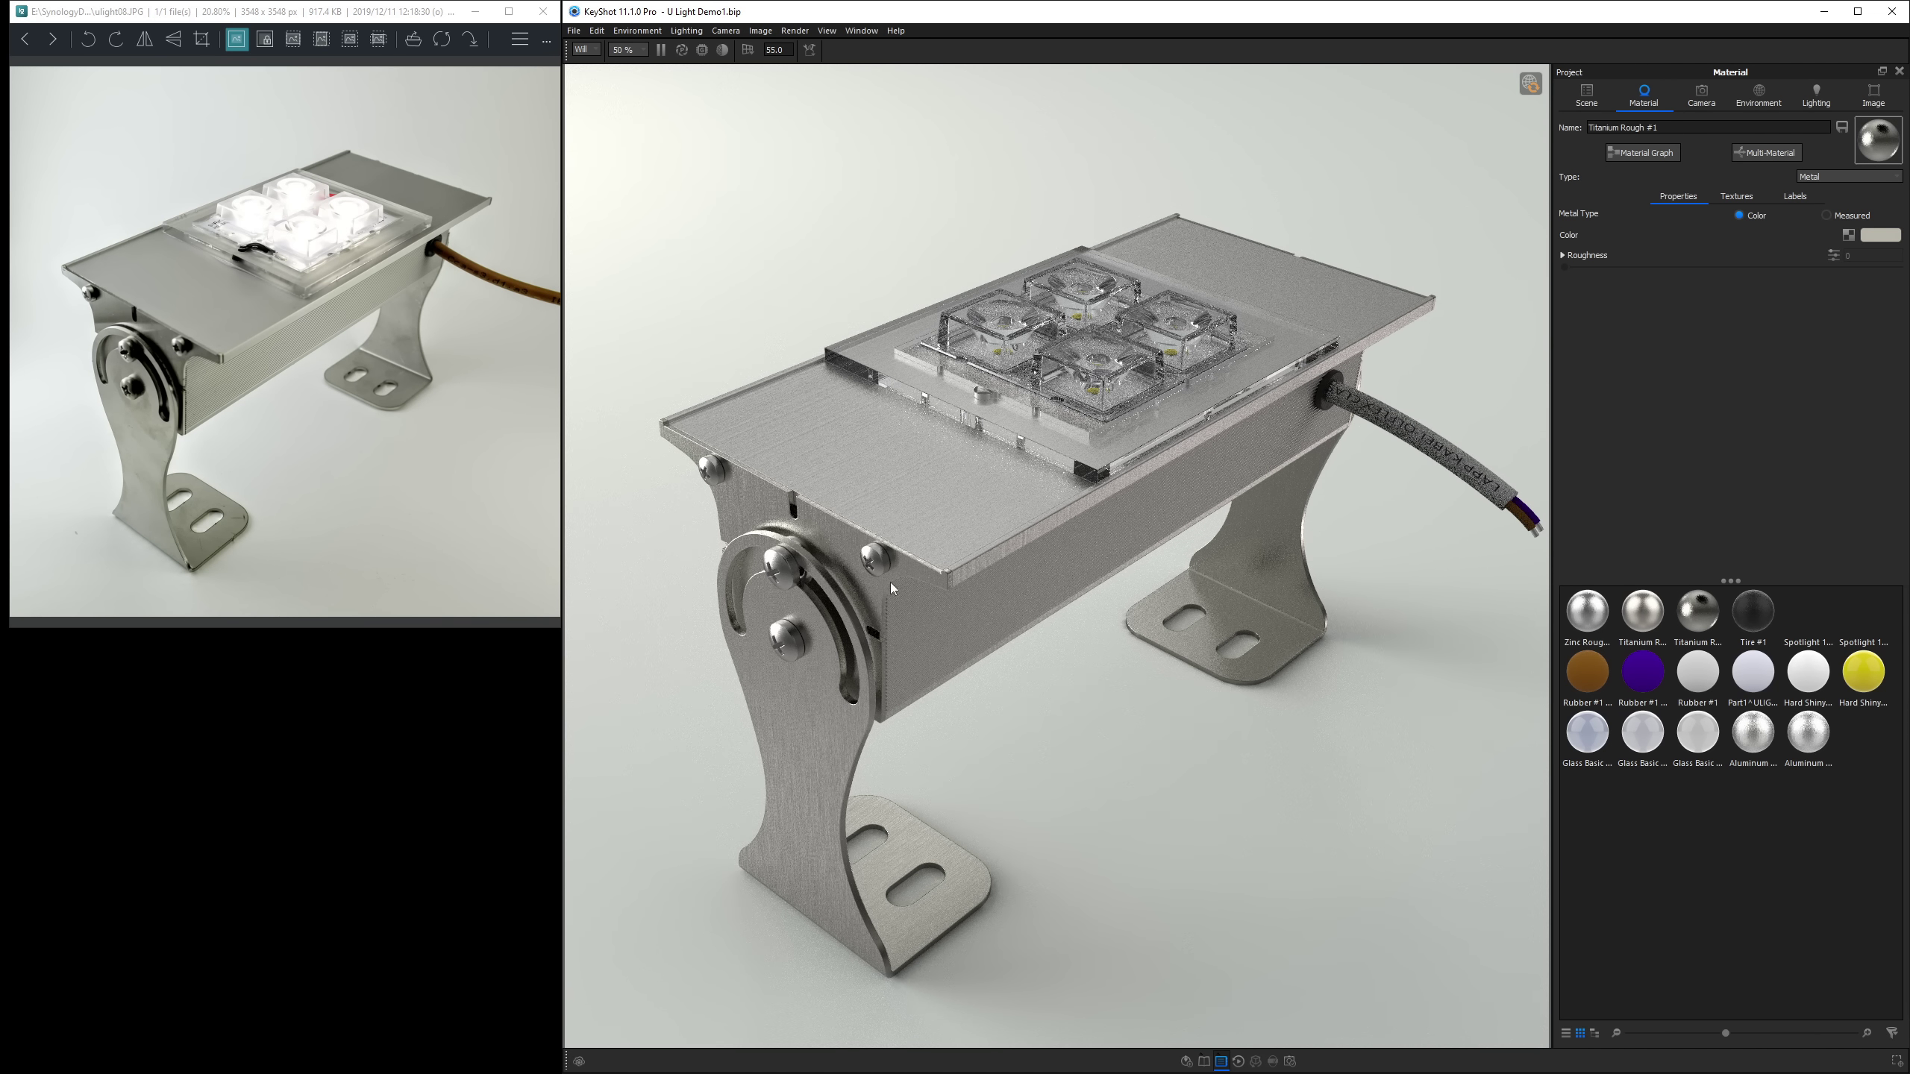
Paste the legs' titanium material onto the lamp housing and compare its surface with a close-up of the reference photo.
shift+right_click(932, 622)
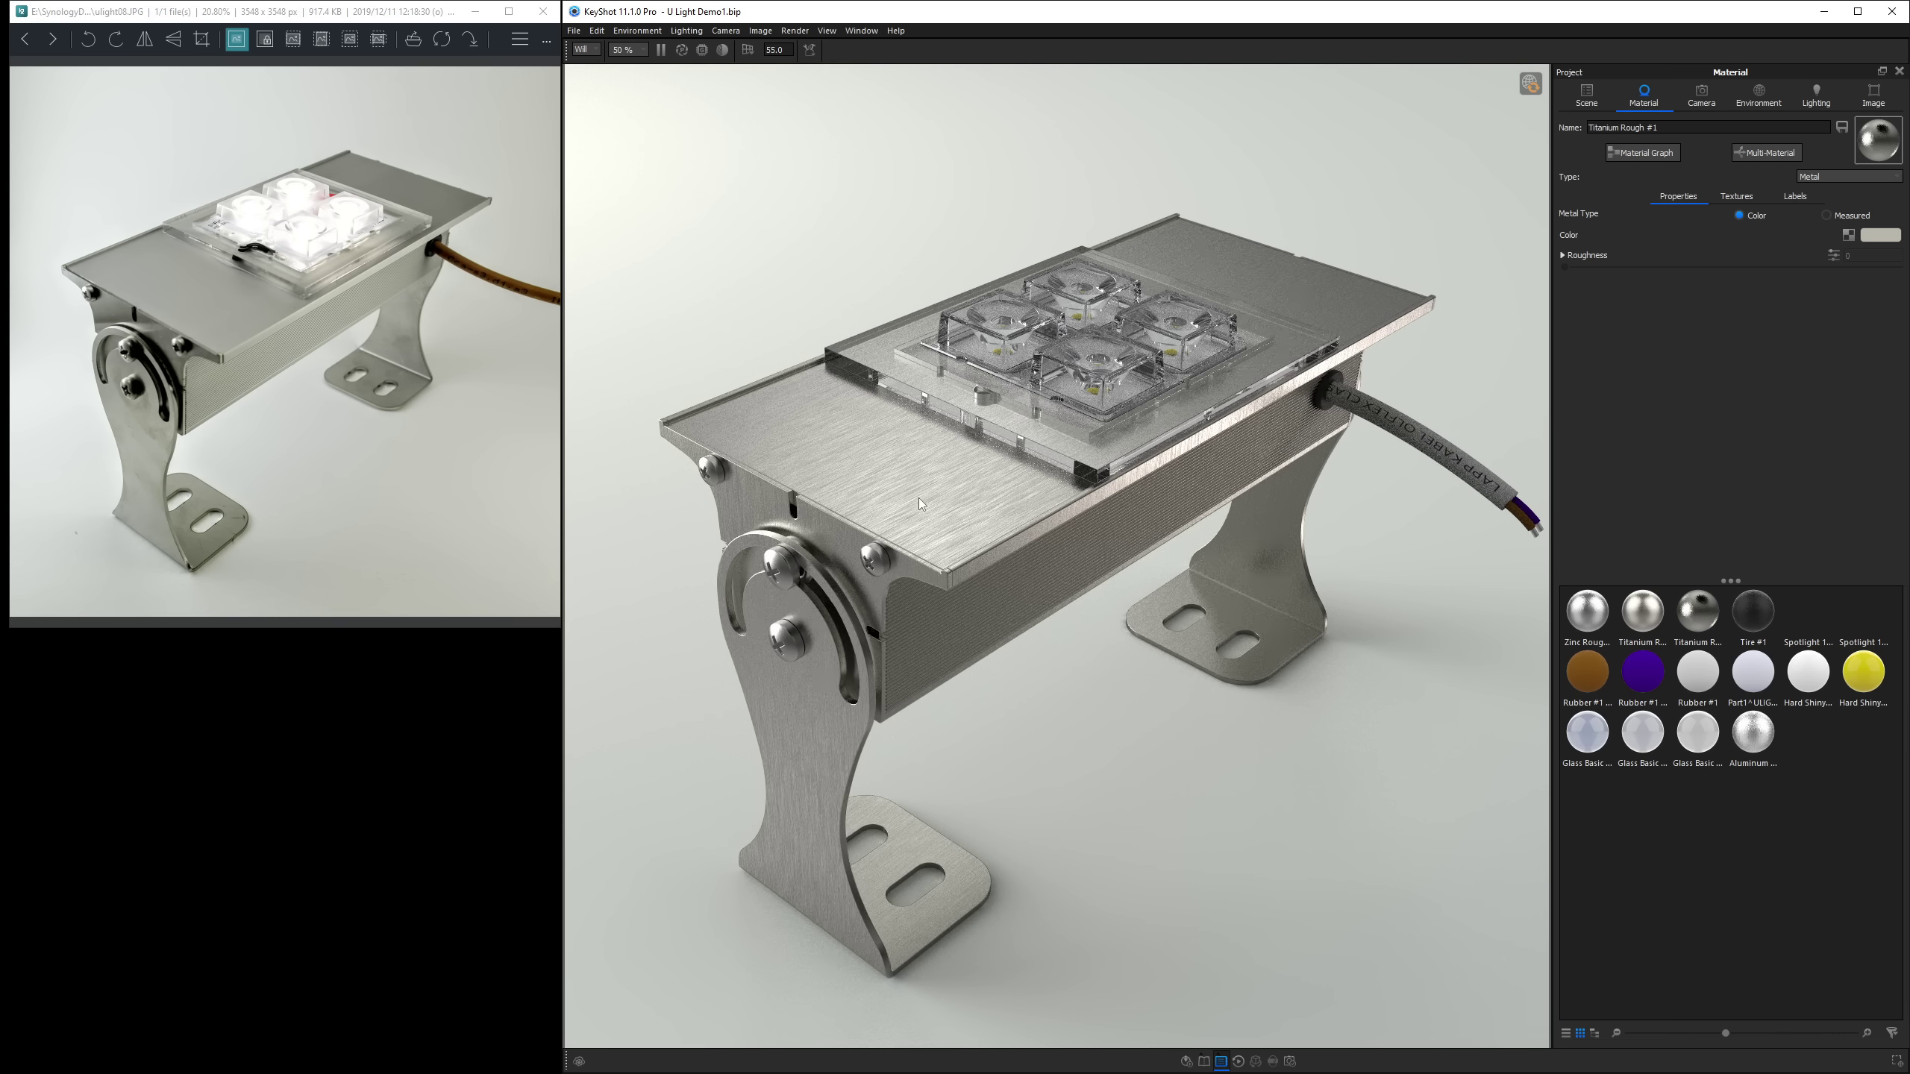
scroll(198, 334, up, 5)
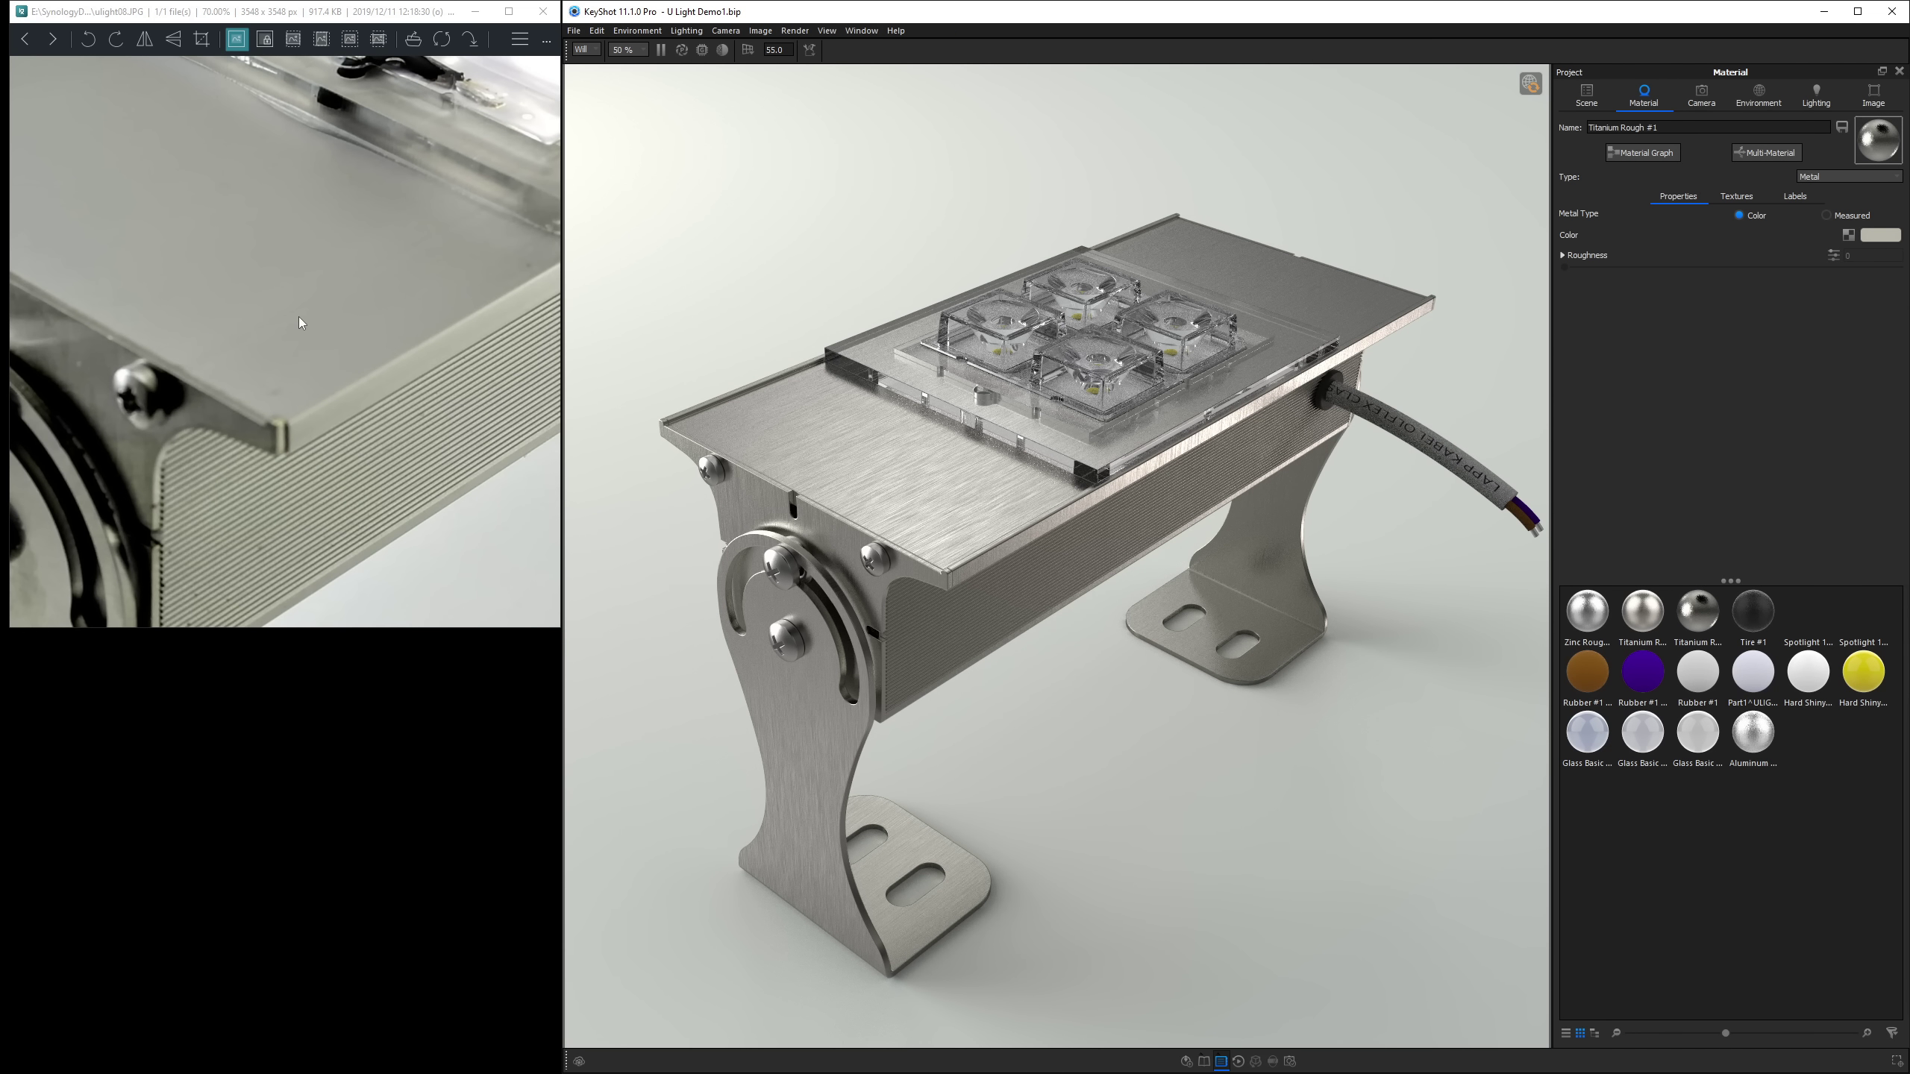
scroll(301, 319, down, 5)
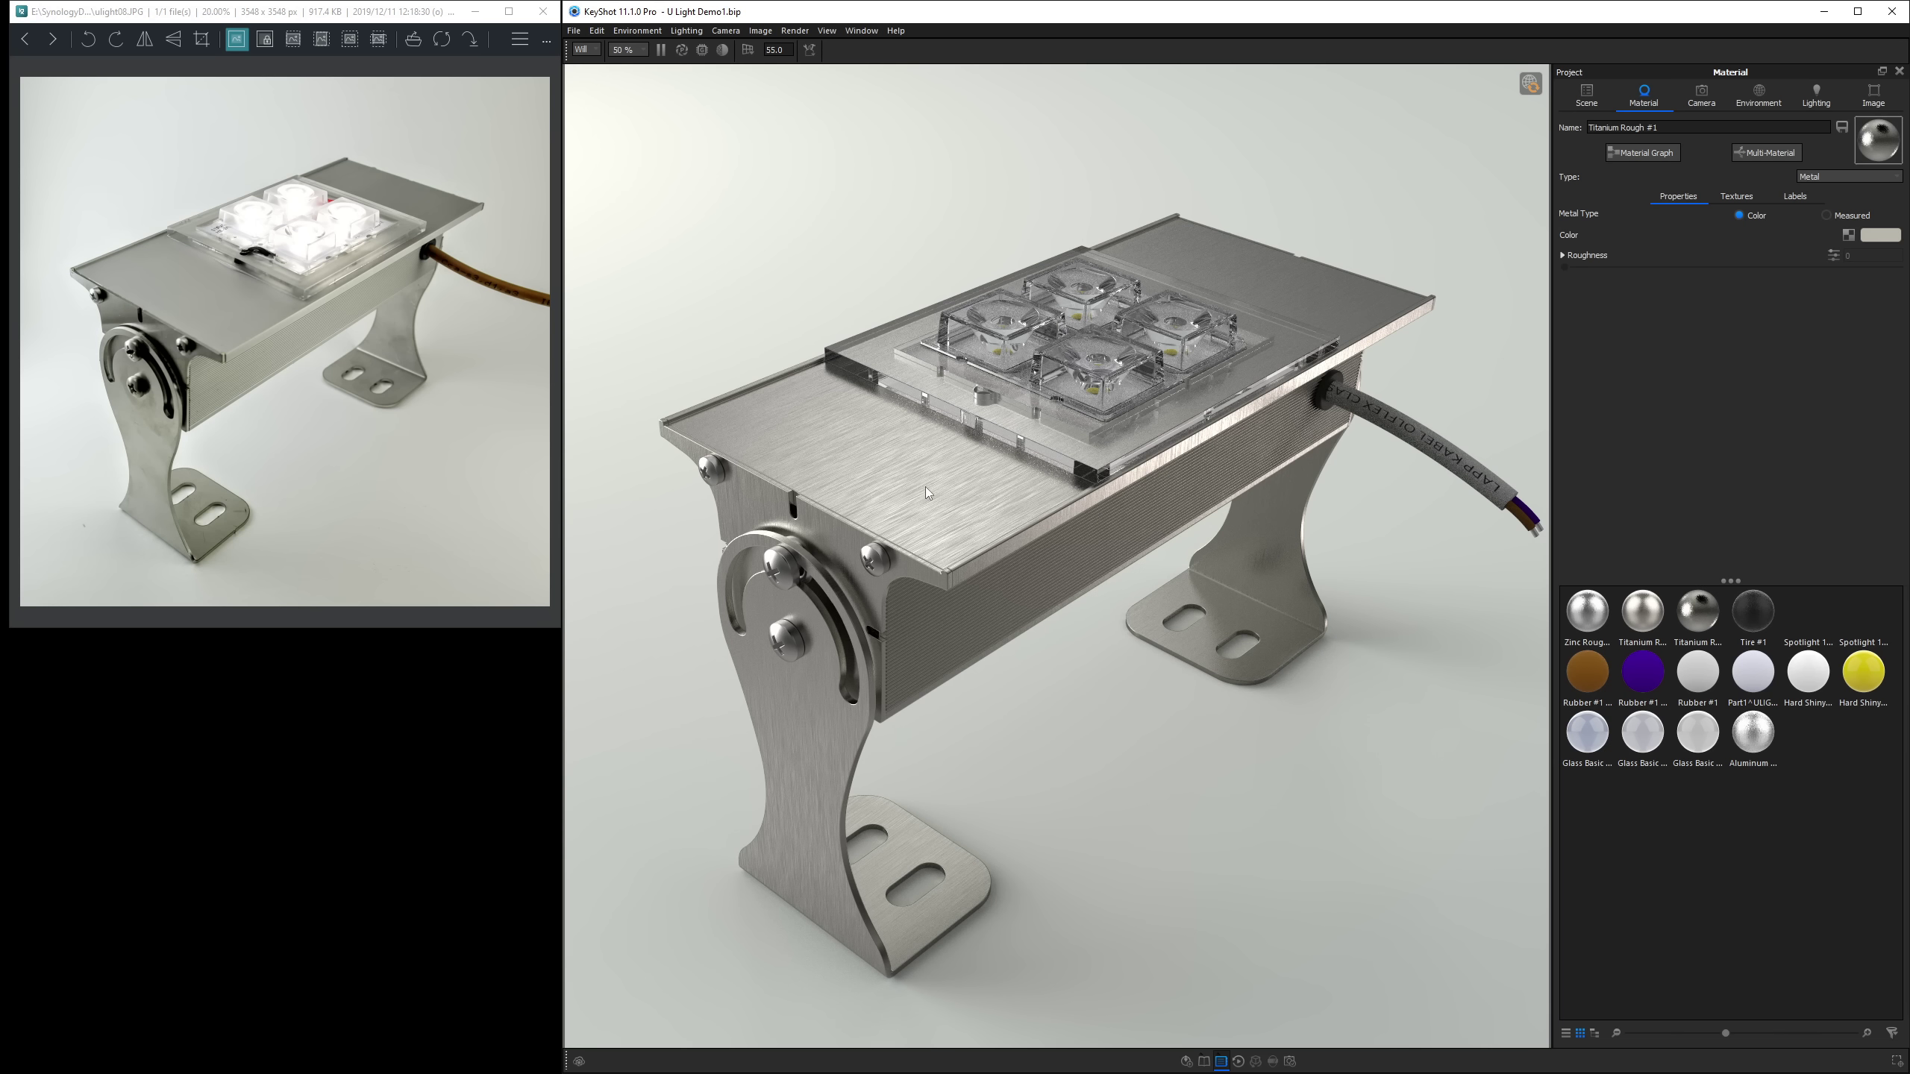
In the Titanium Rough #1 material graph, set the Brushed texture's width to 0.5 mm and its groove length to 10.
click(1643, 153)
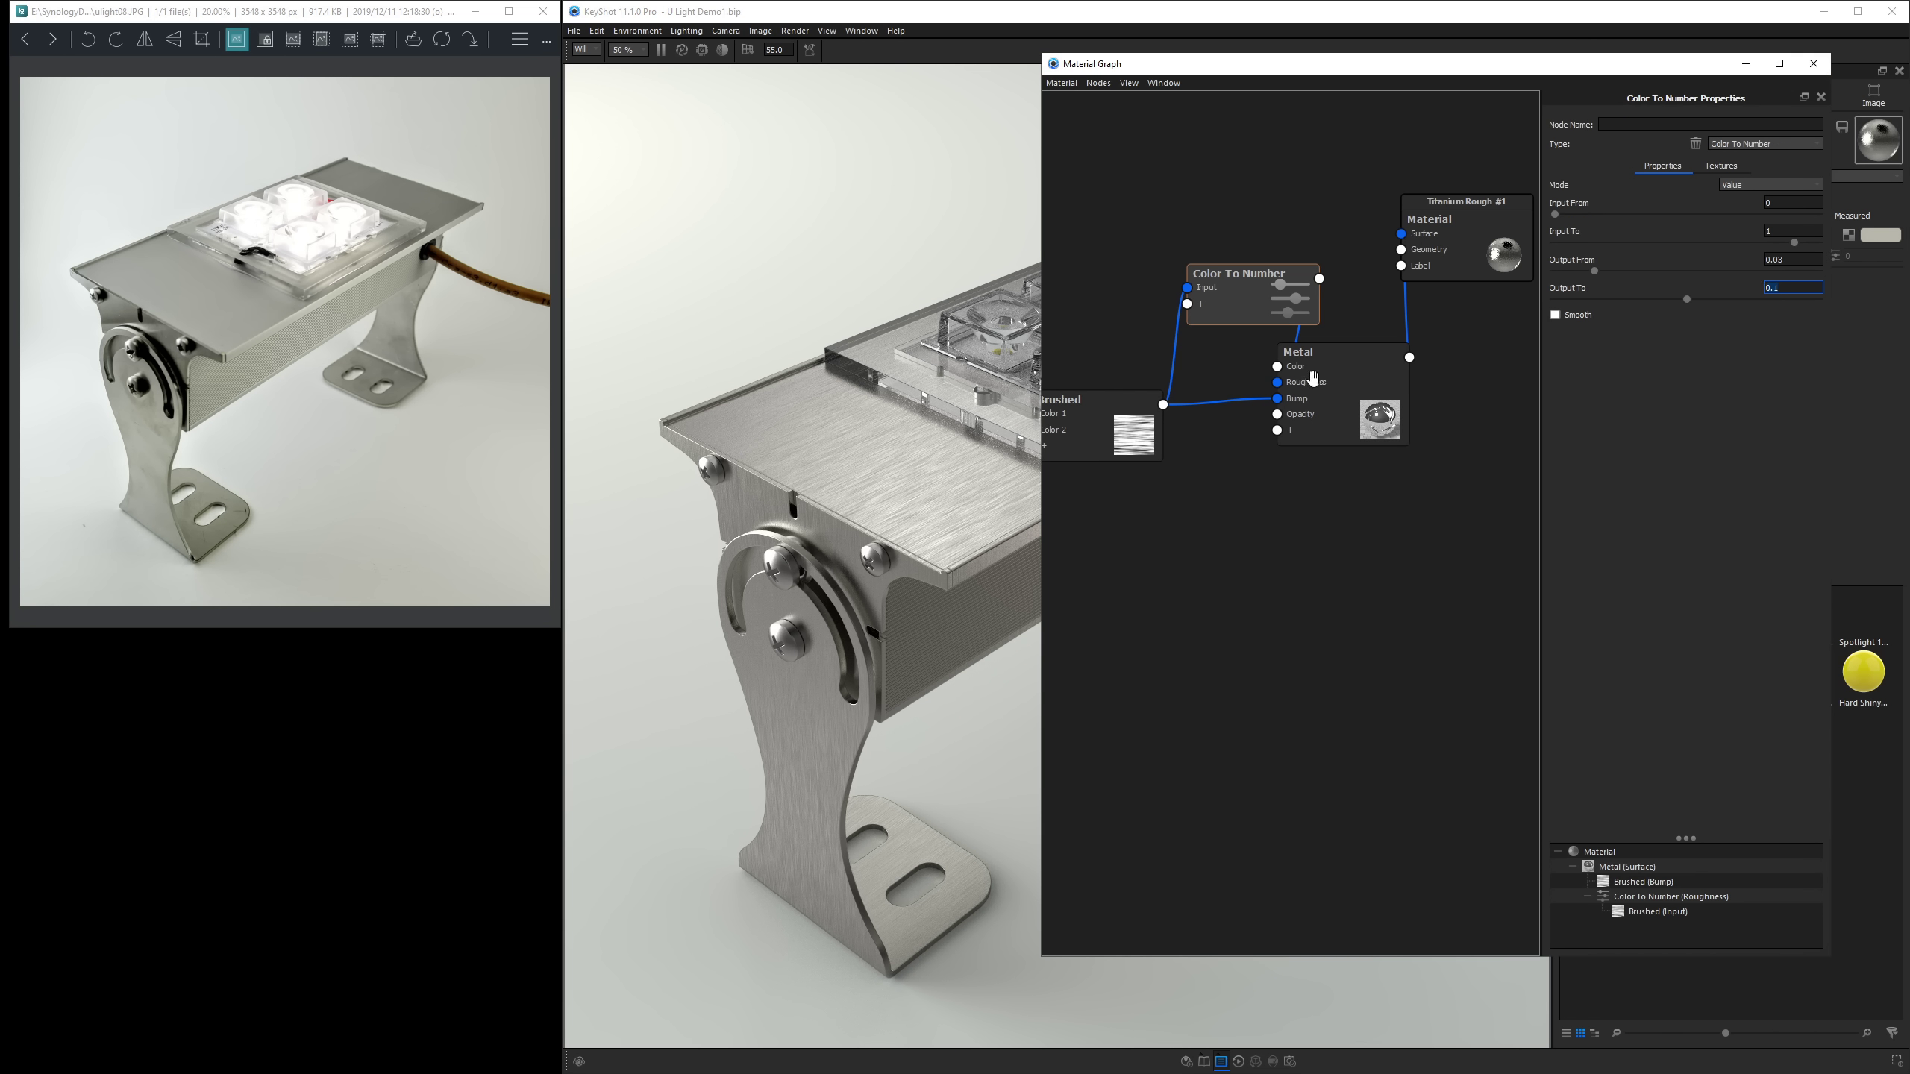
click(1134, 410)
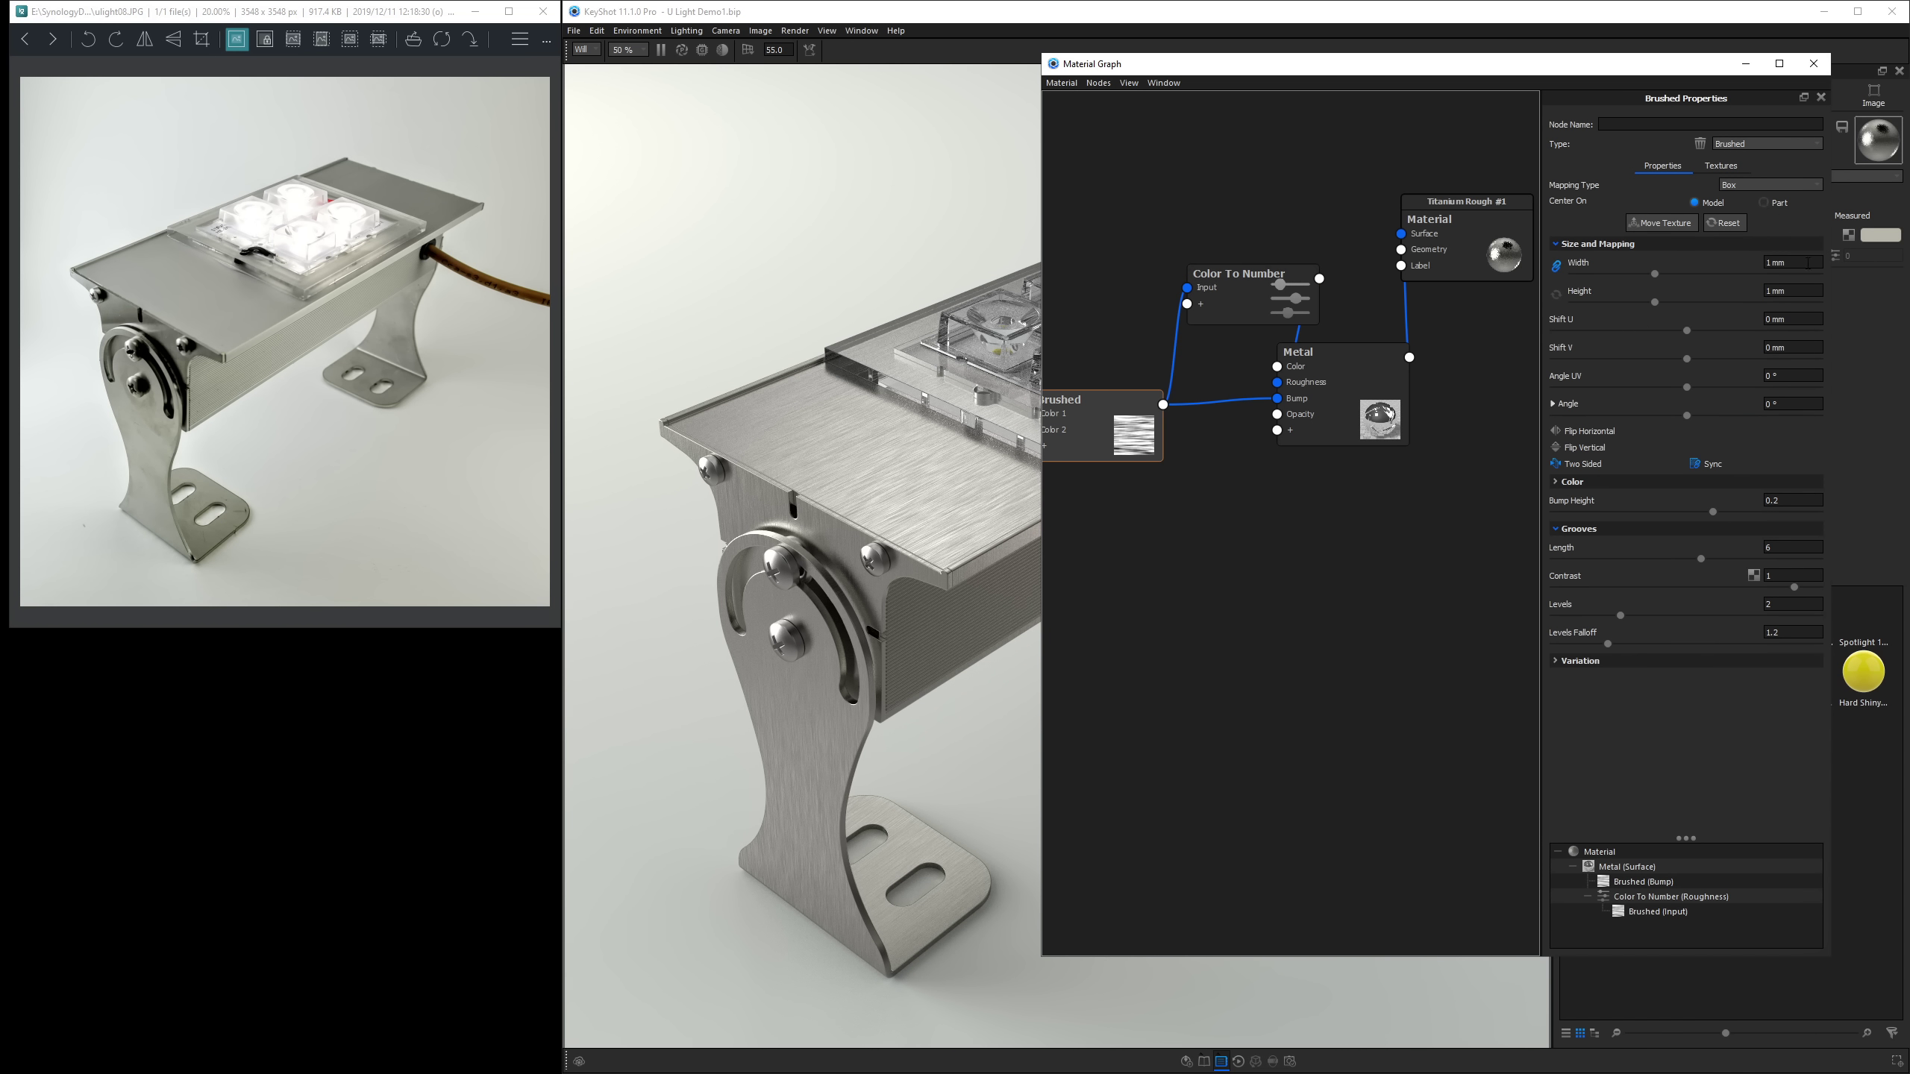
click(1808, 263)
text(0.5)
key(Return)
click(1793, 547)
text(10)
key(Return)
Set the Color To Number node's Output From to 0.05, change its Output To value, and close the material graph.
click(1231, 283)
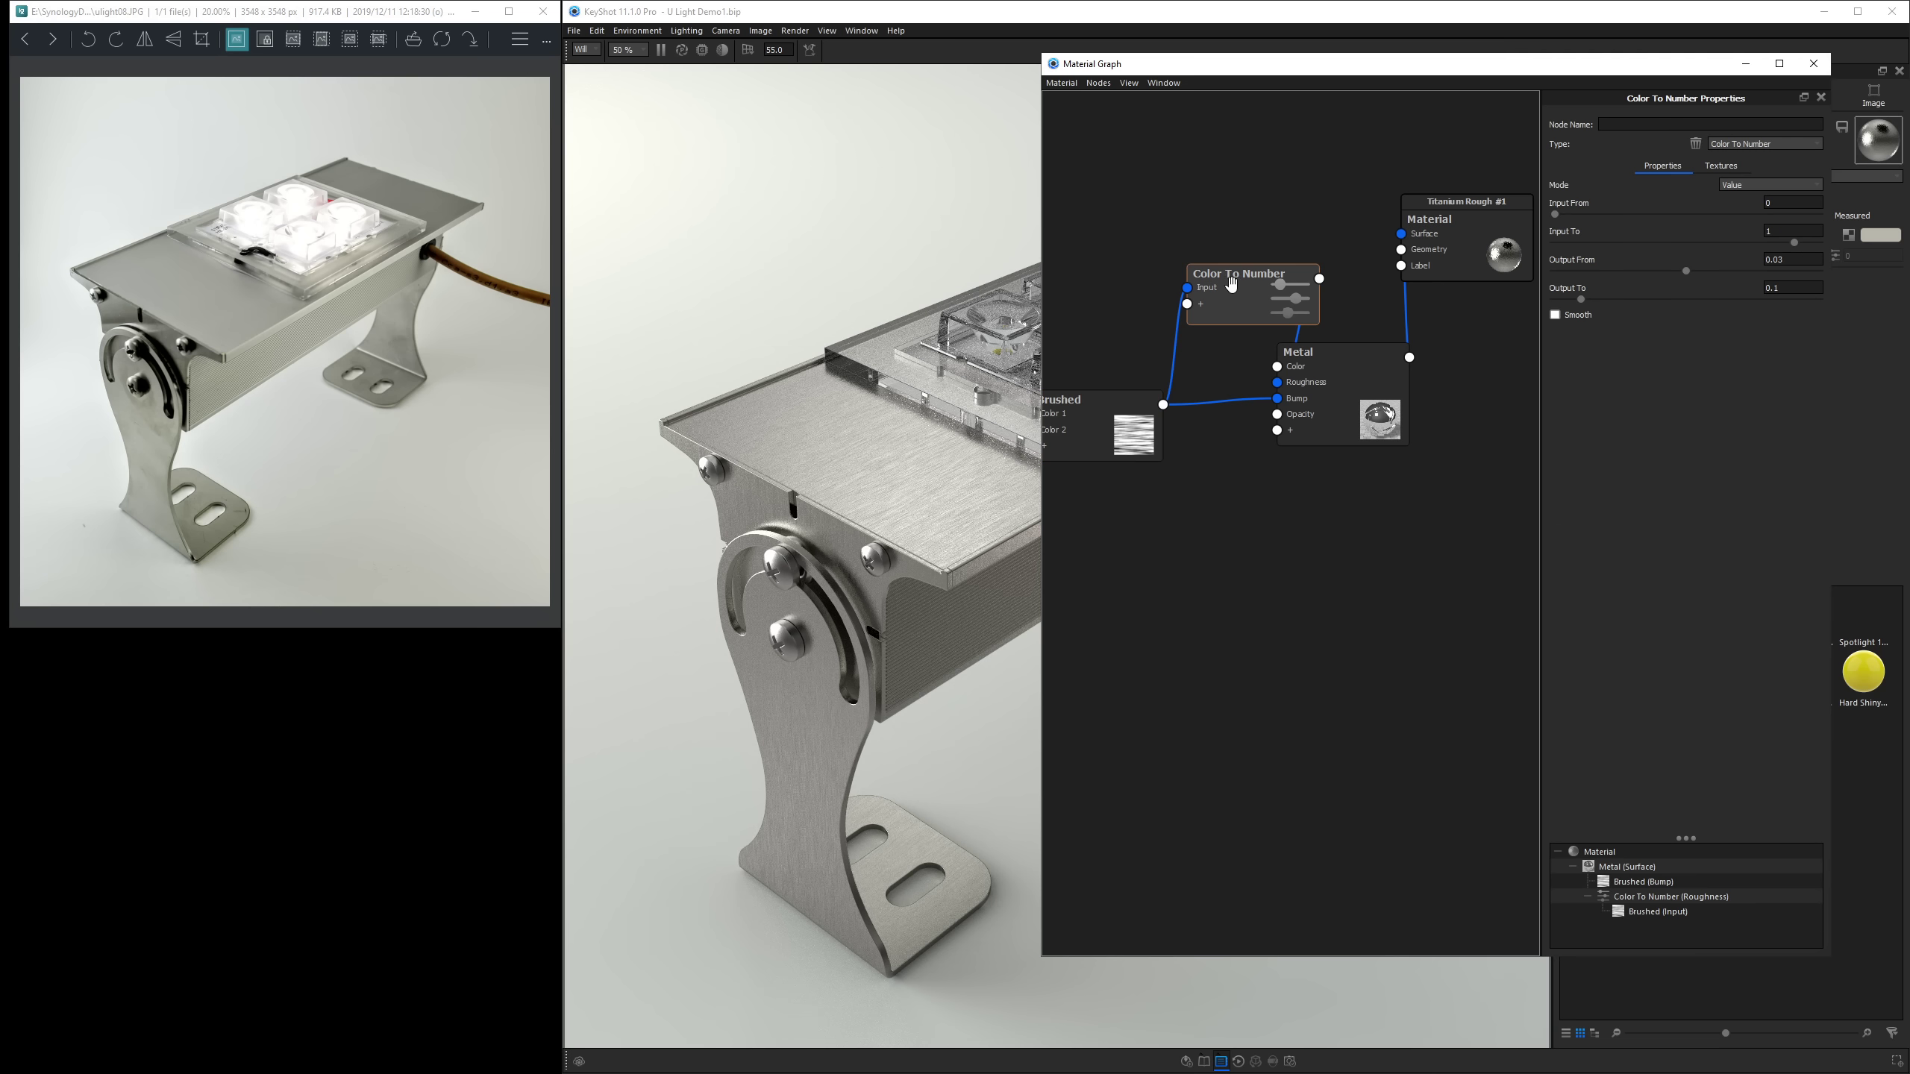
click(1800, 260)
key(Return)
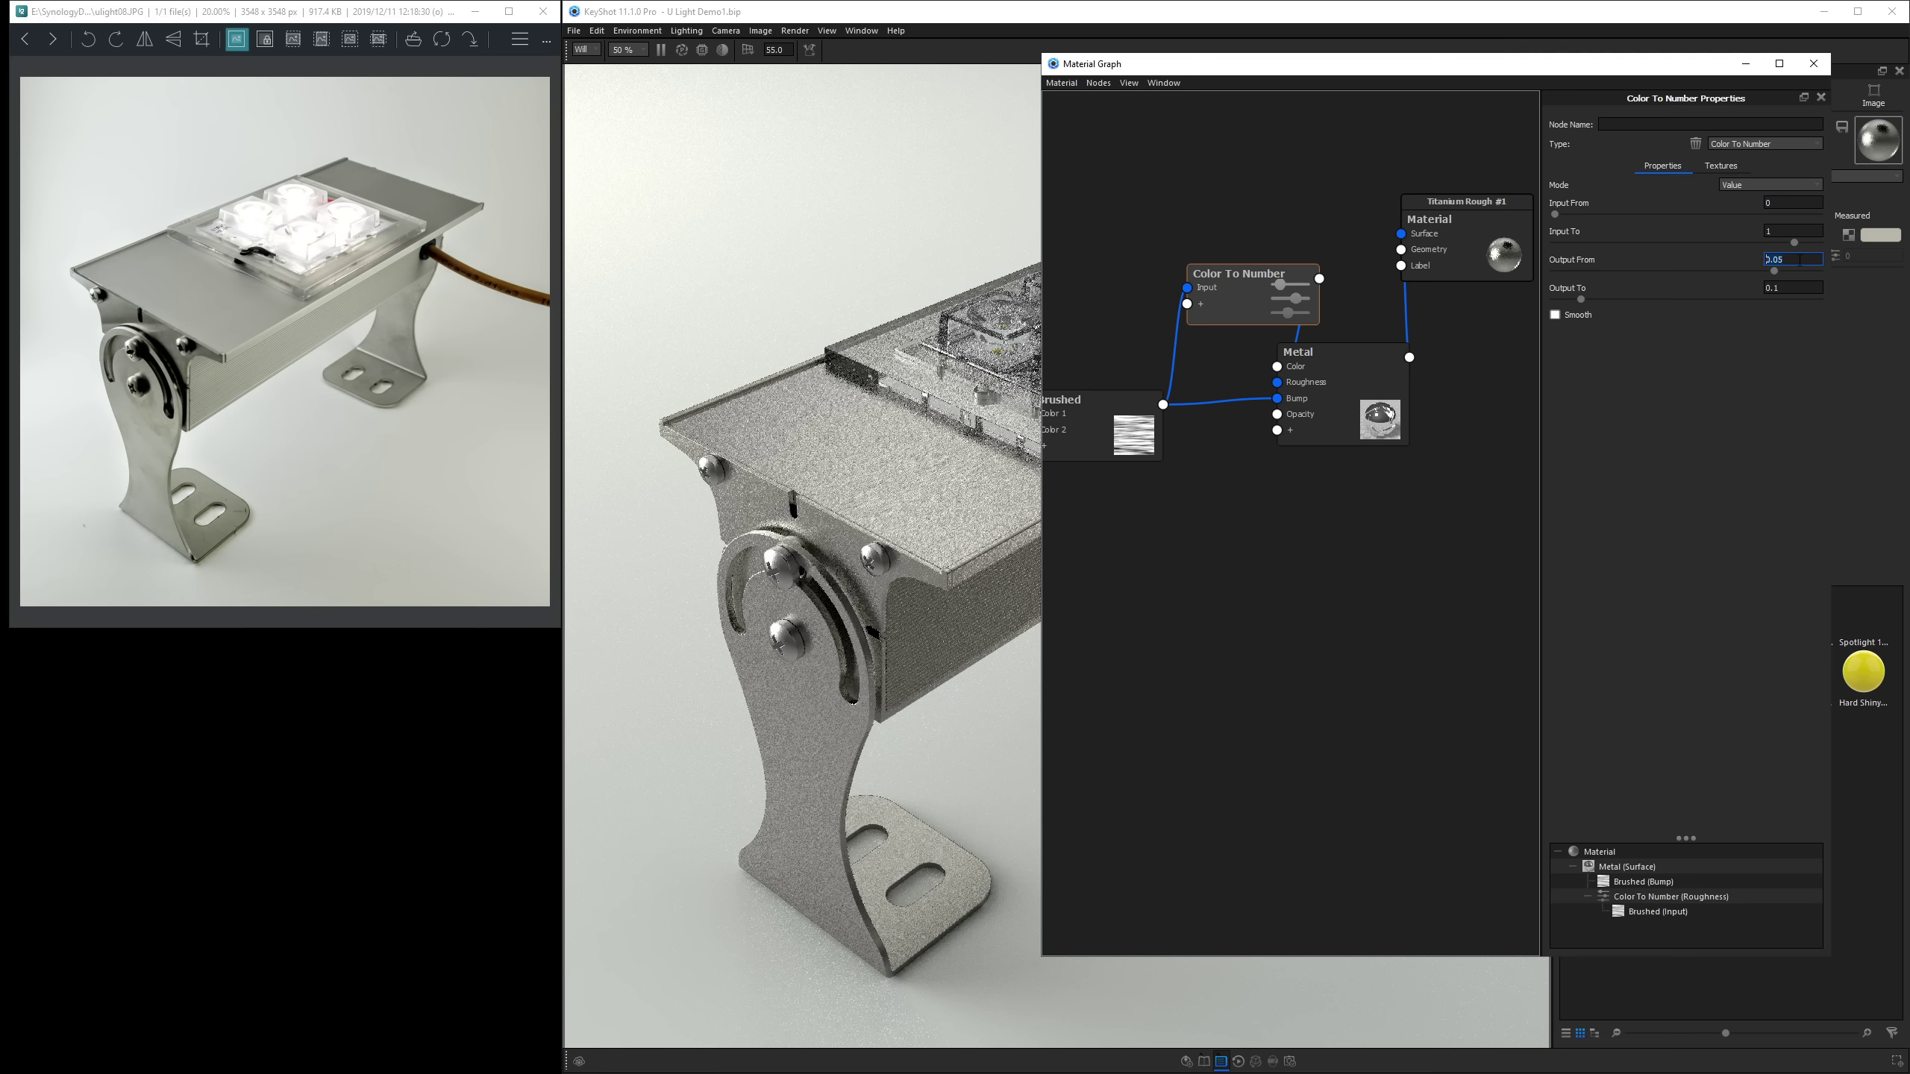
click(1782, 286)
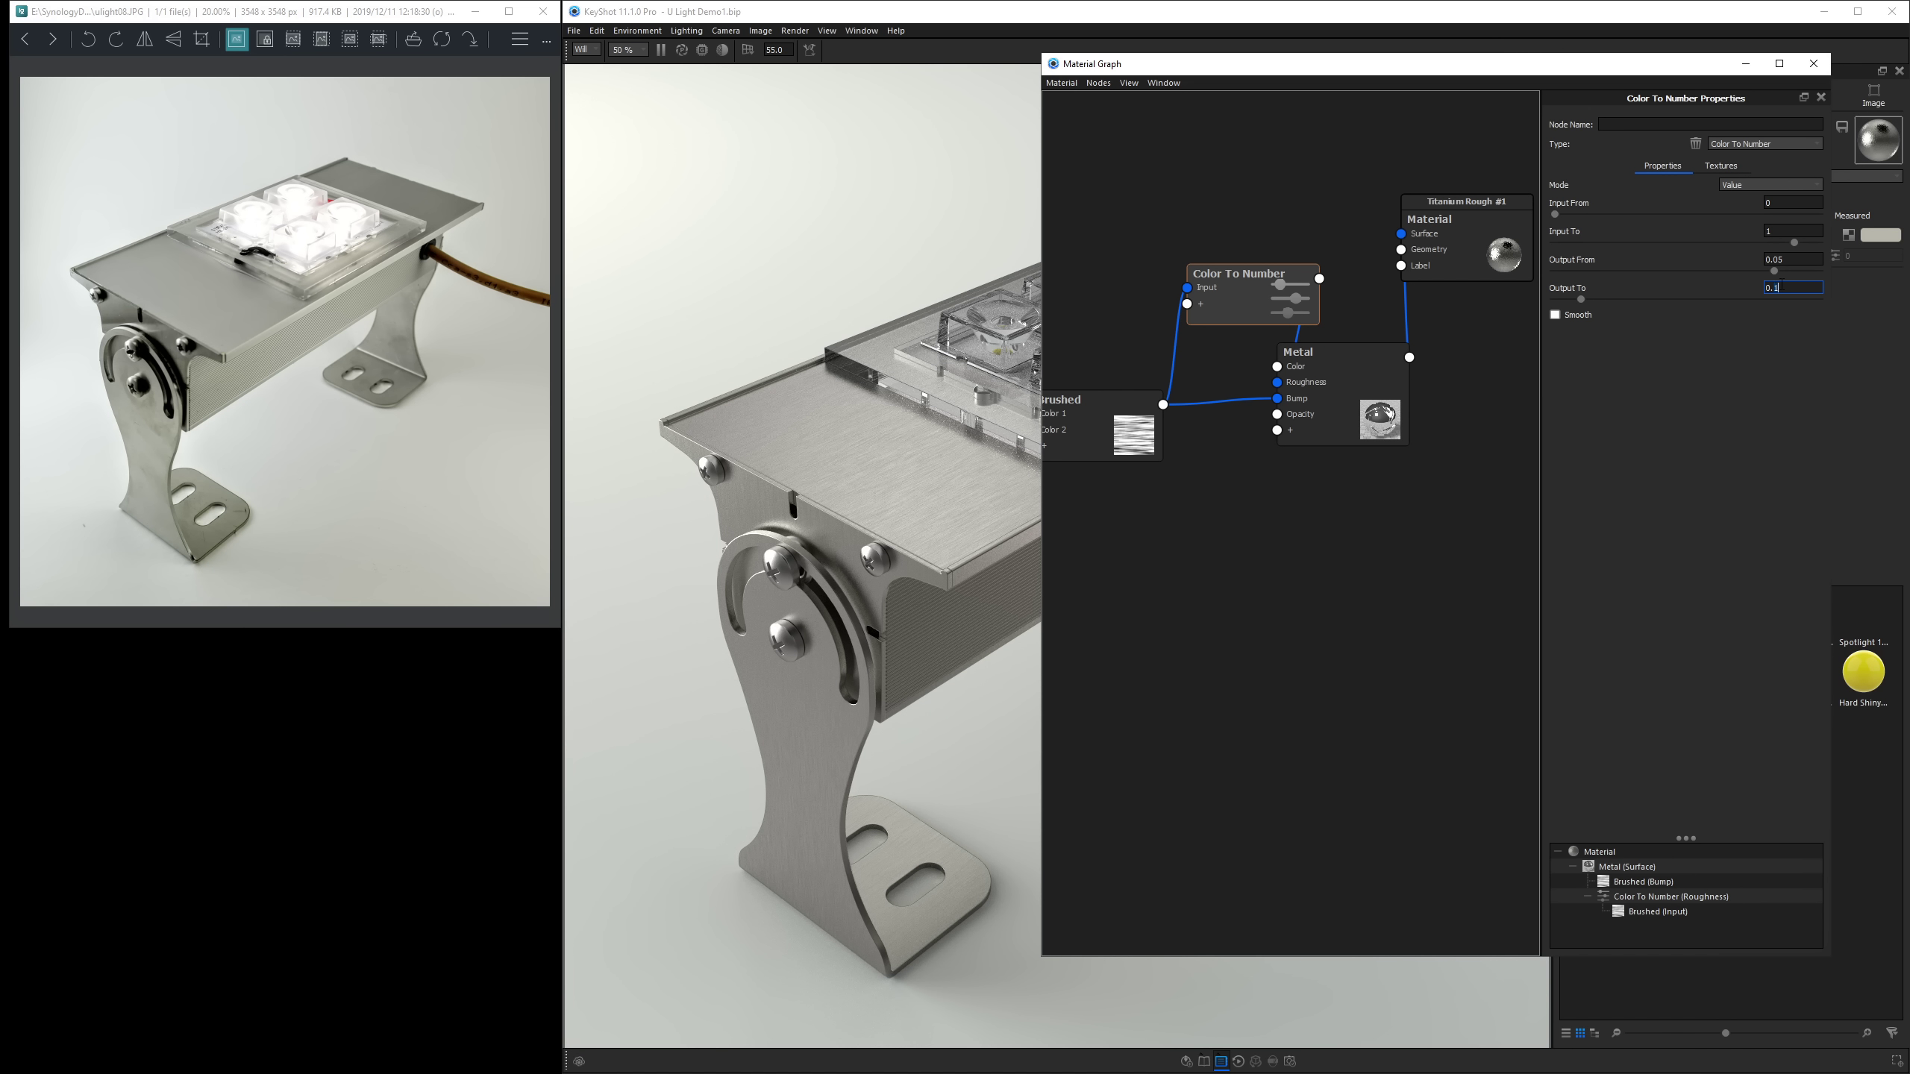
text(8)
key(Return)
click(1813, 64)
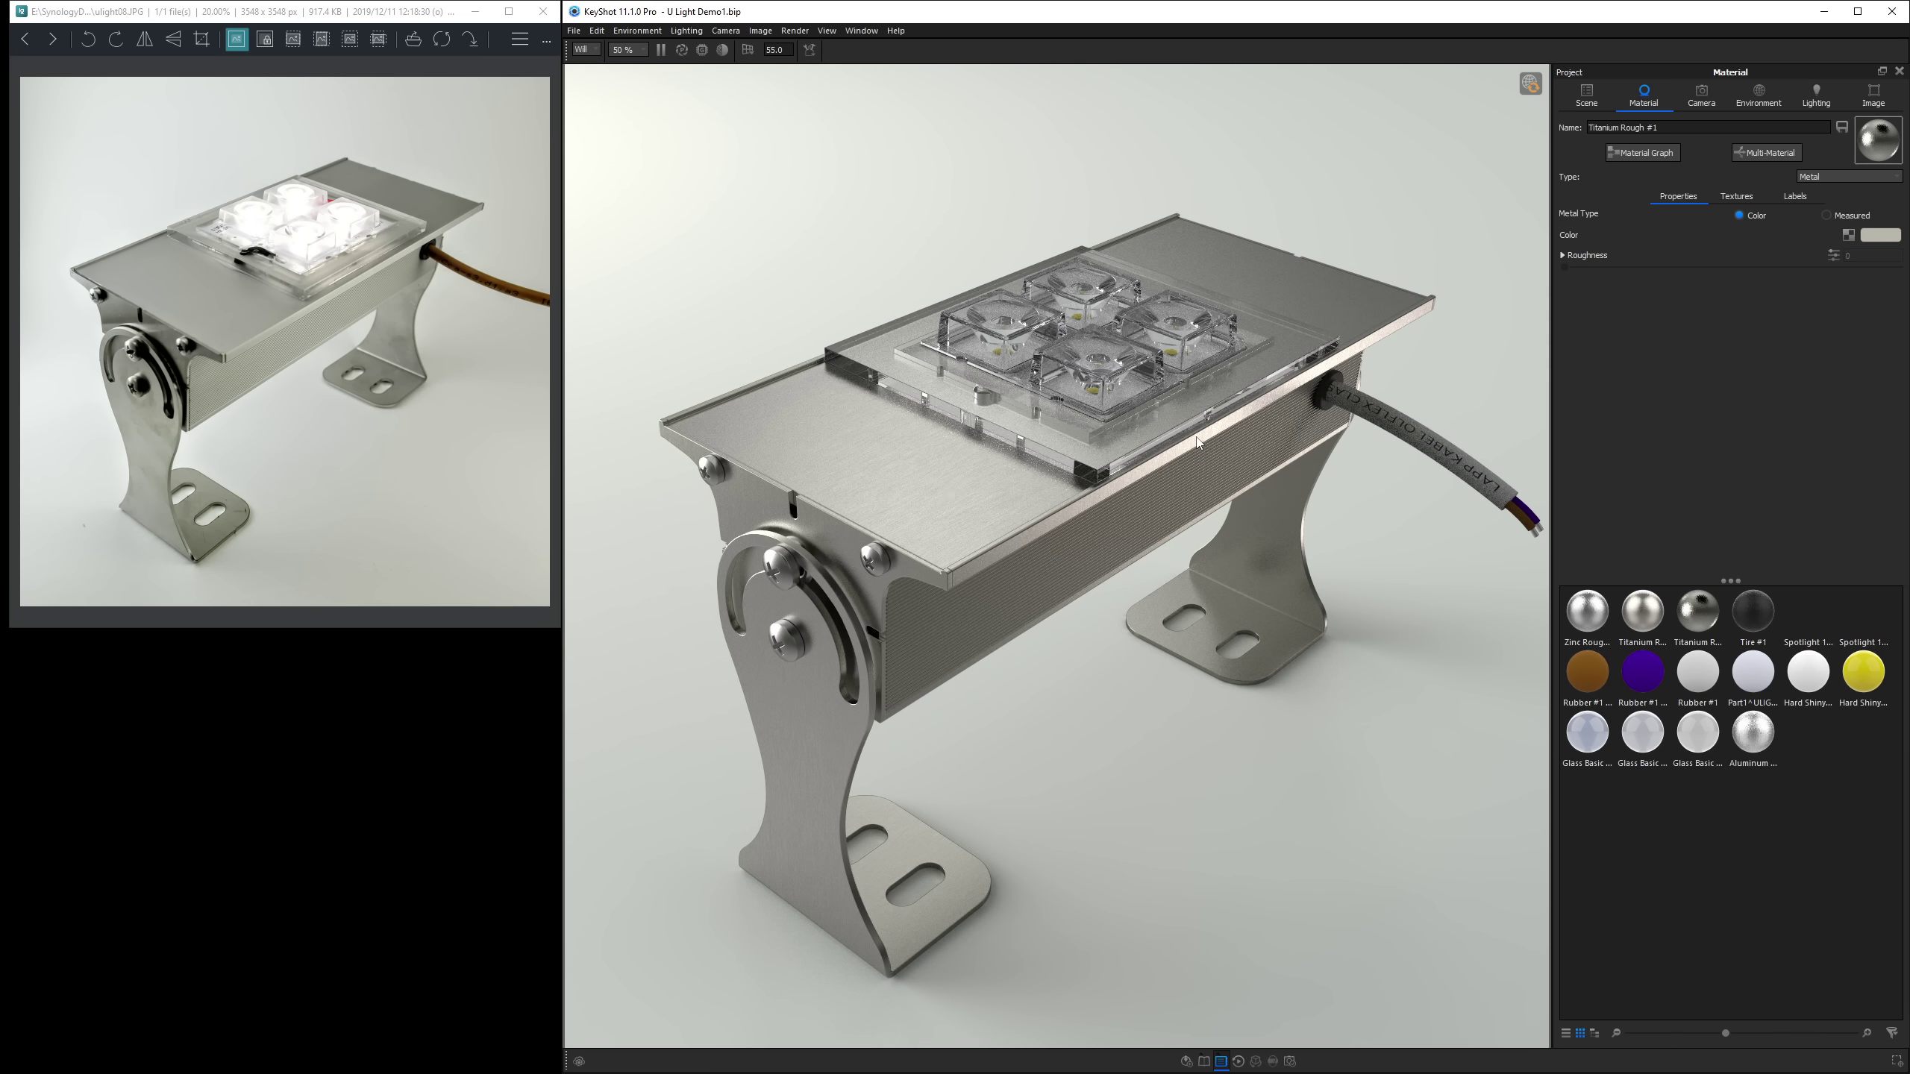
Unlink the top plate's material and rotate its brushed bump texture to an angle of -180°.
click(1643, 153)
right_click(991, 499)
mouse_move(1026, 505)
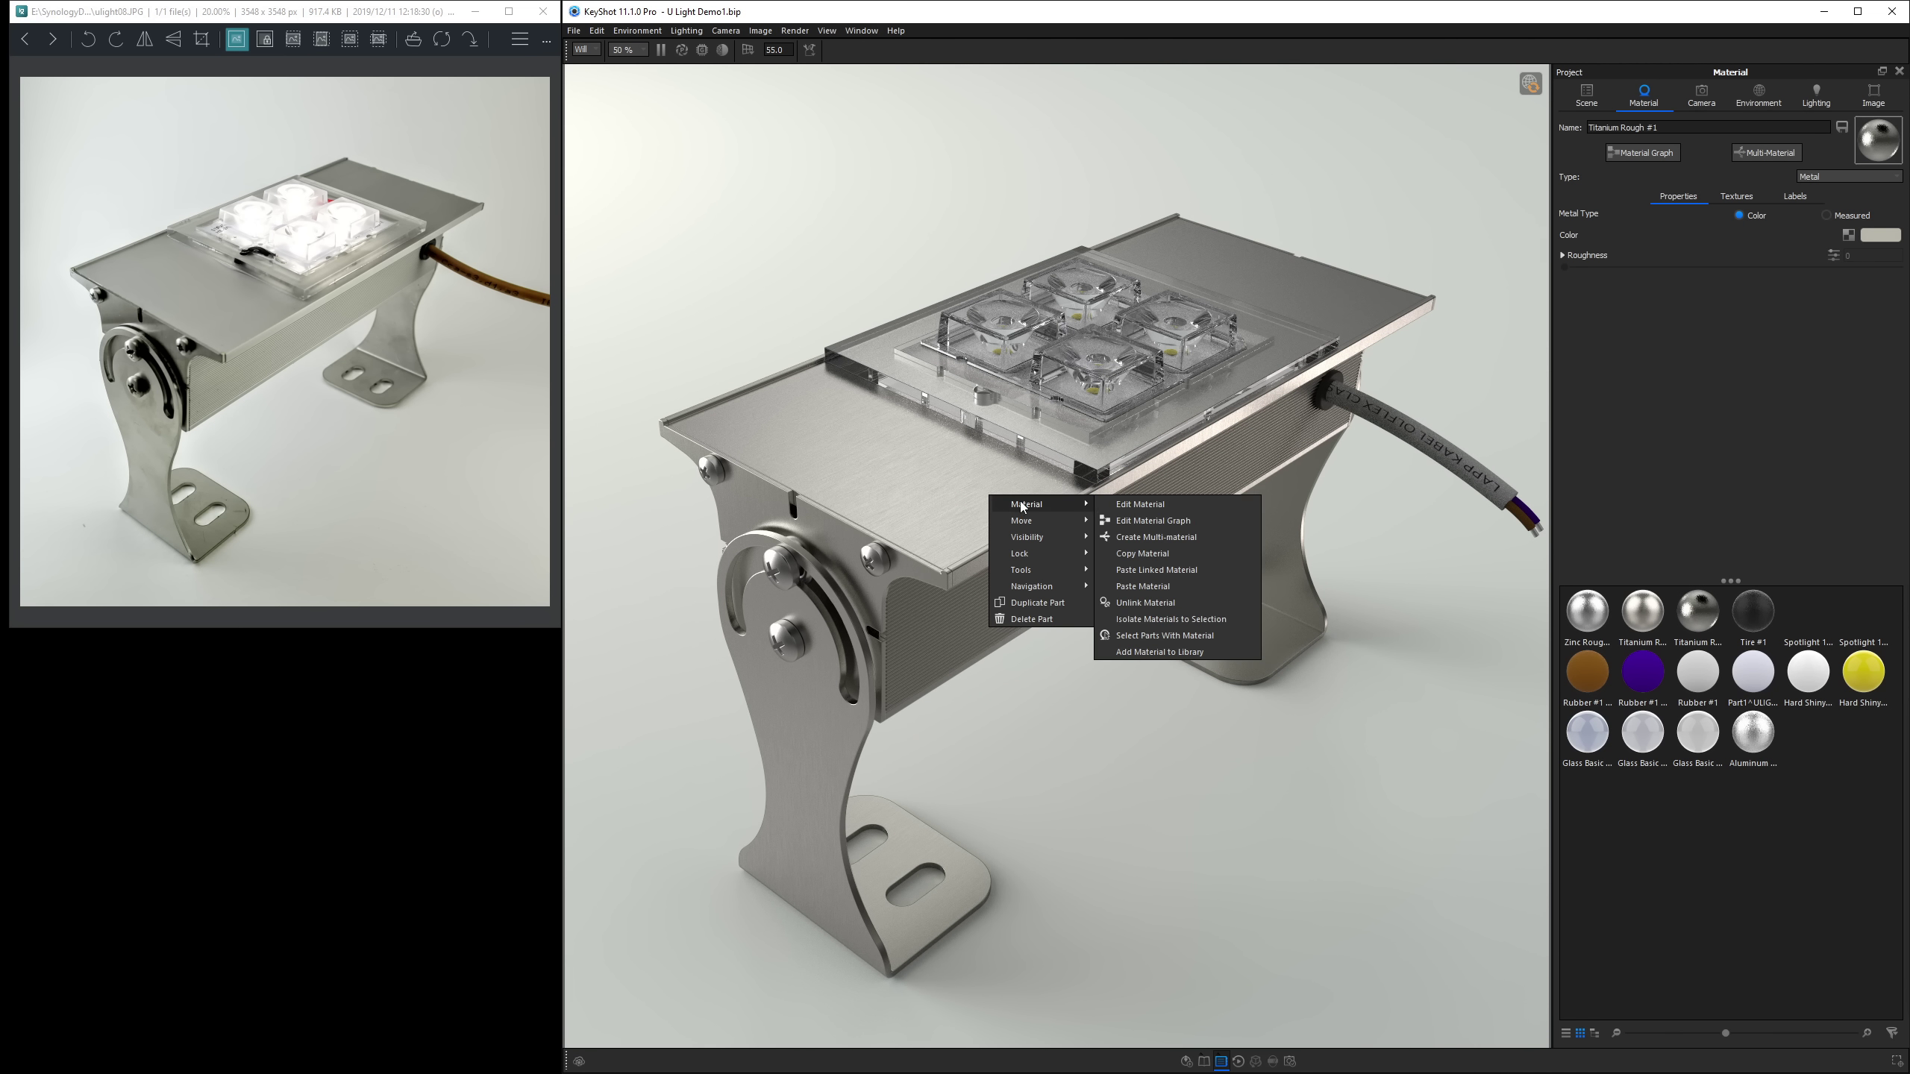
click(1143, 602)
click(1736, 195)
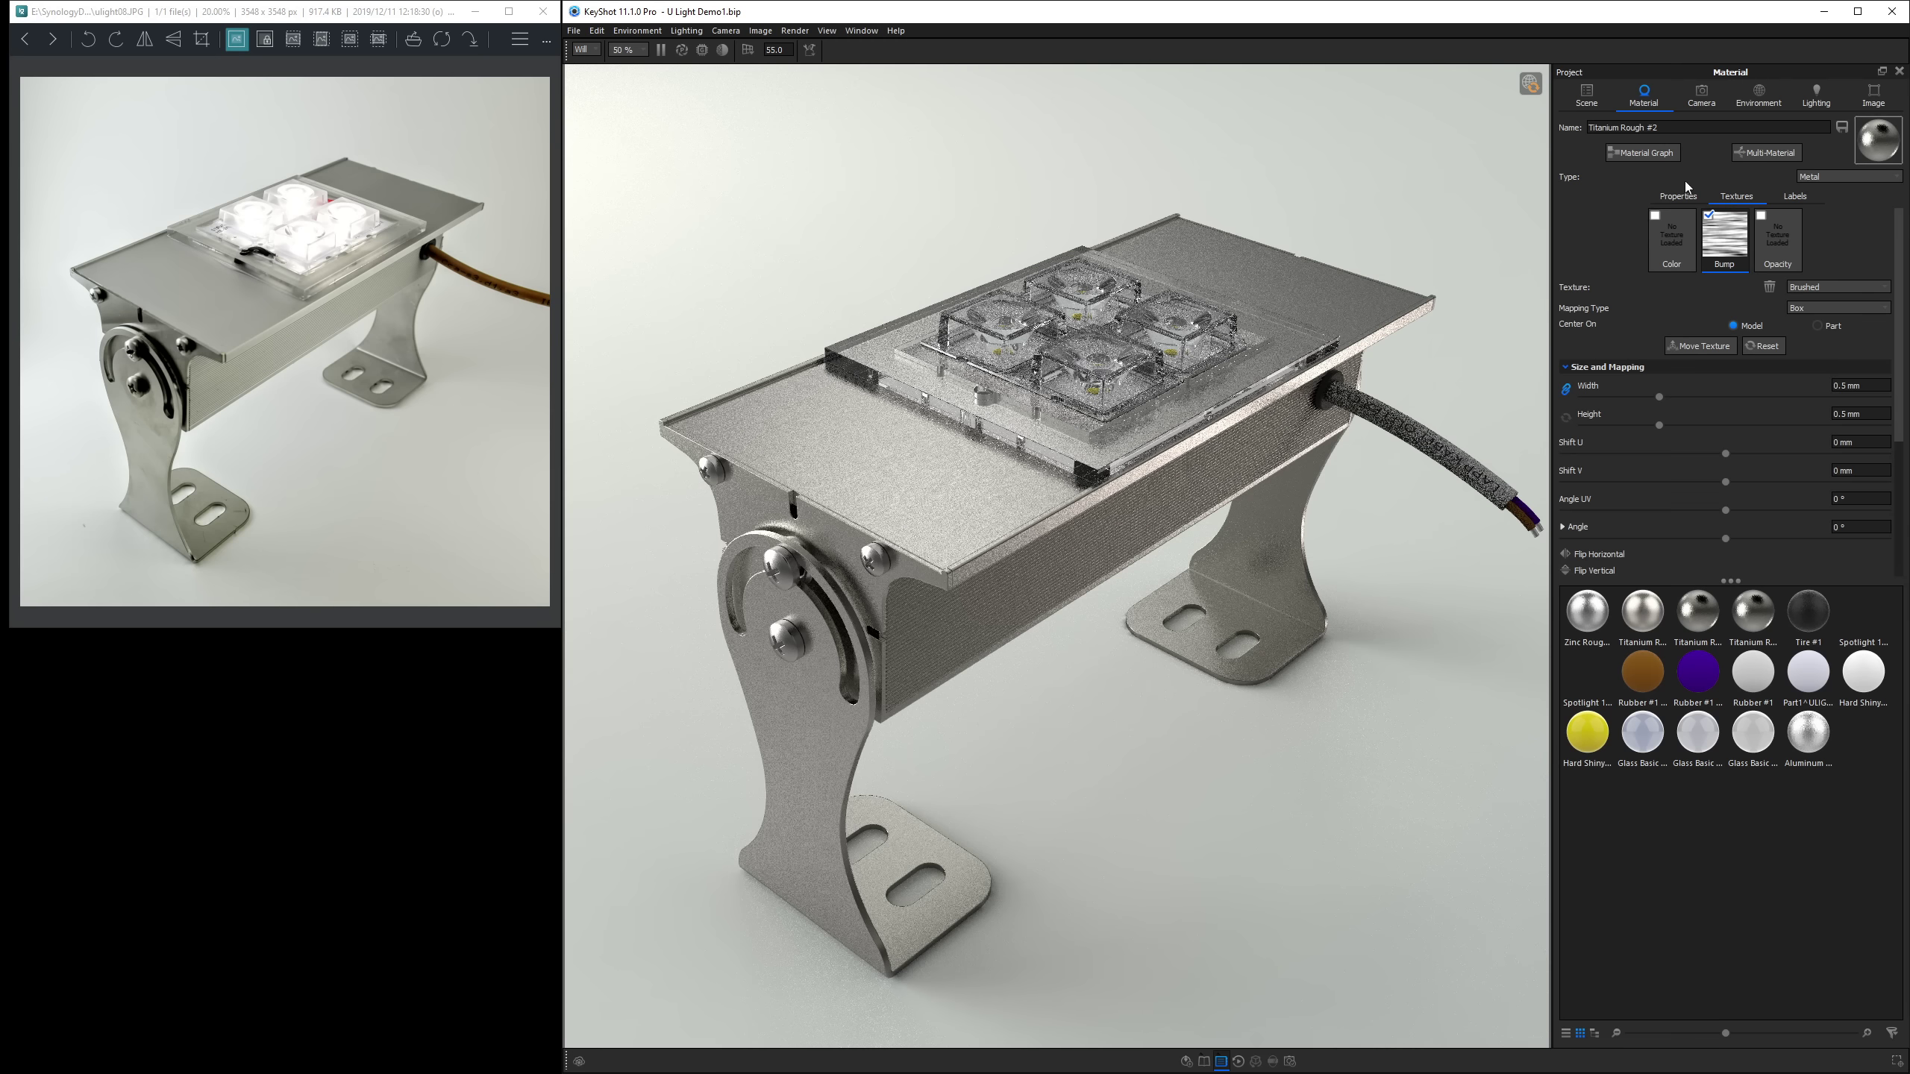
click(1701, 346)
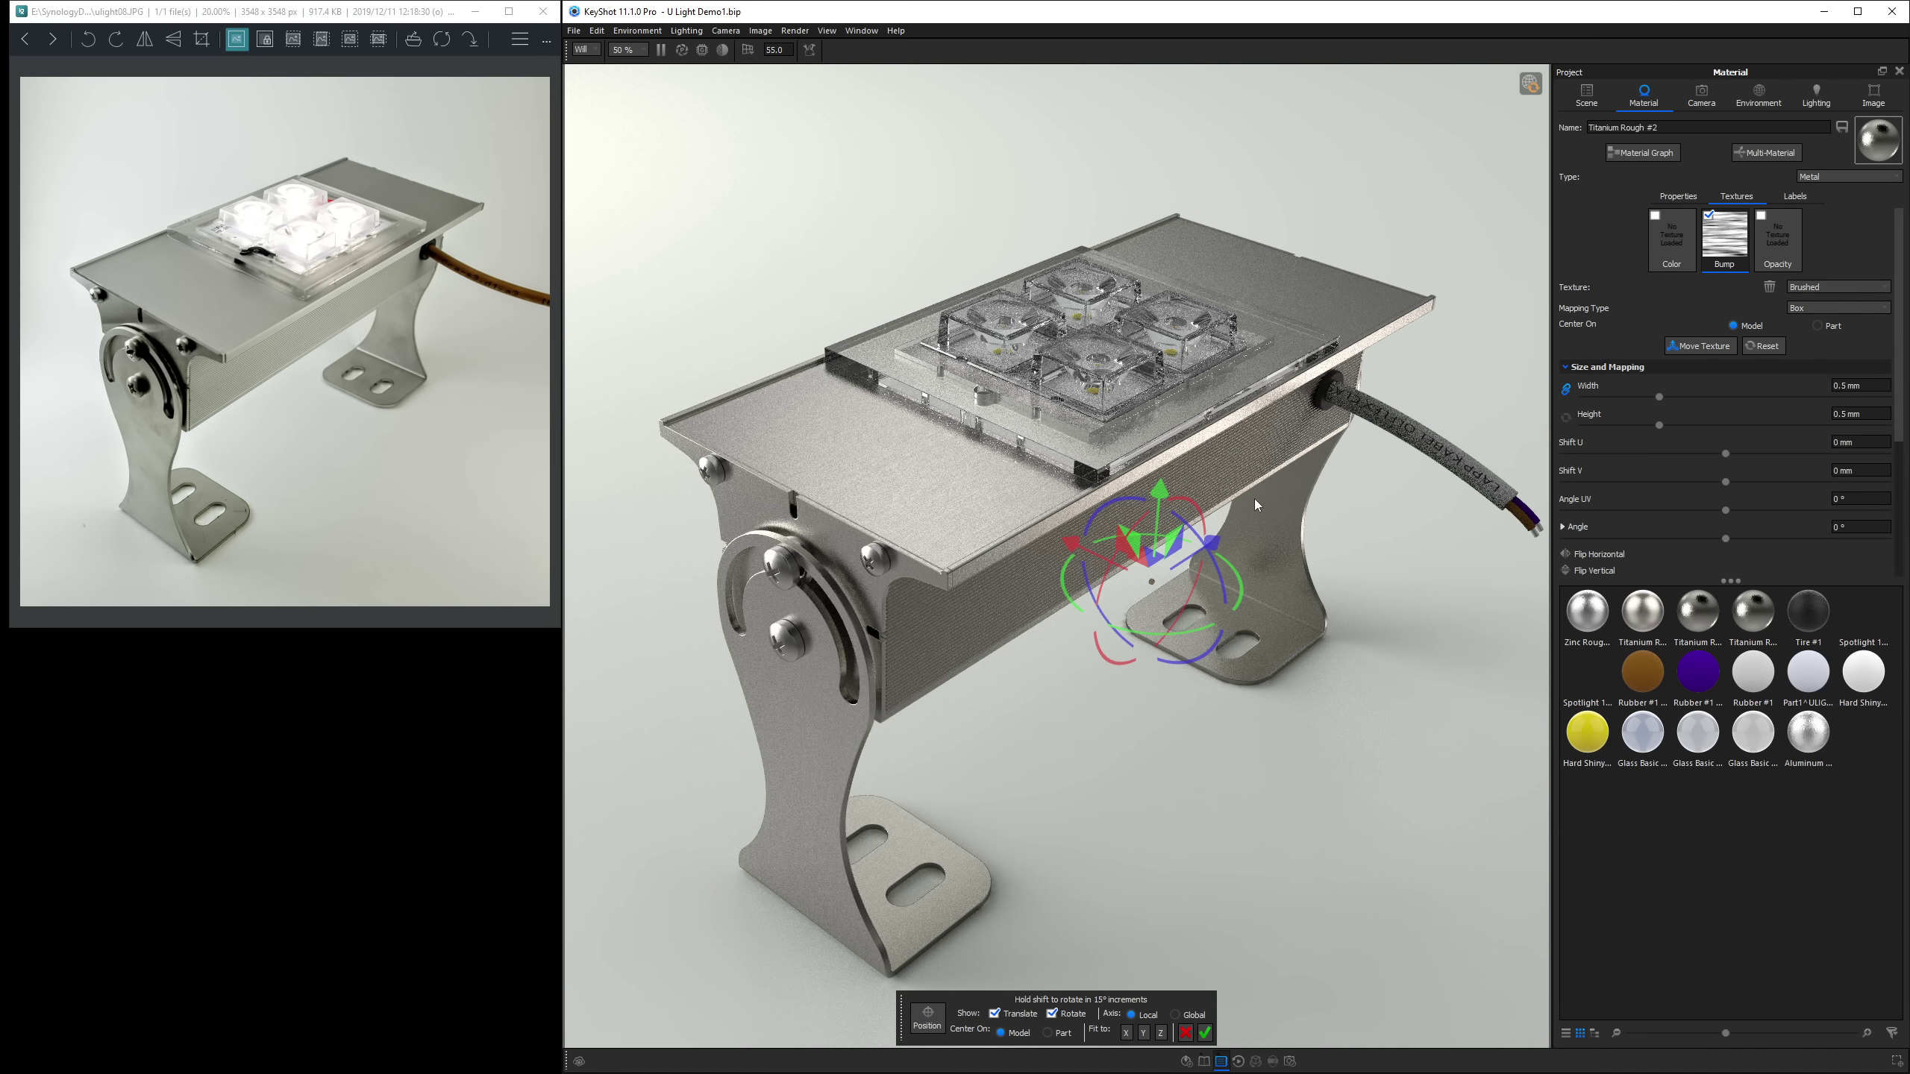
drag(1195, 516, 1242, 629)
key(Return)
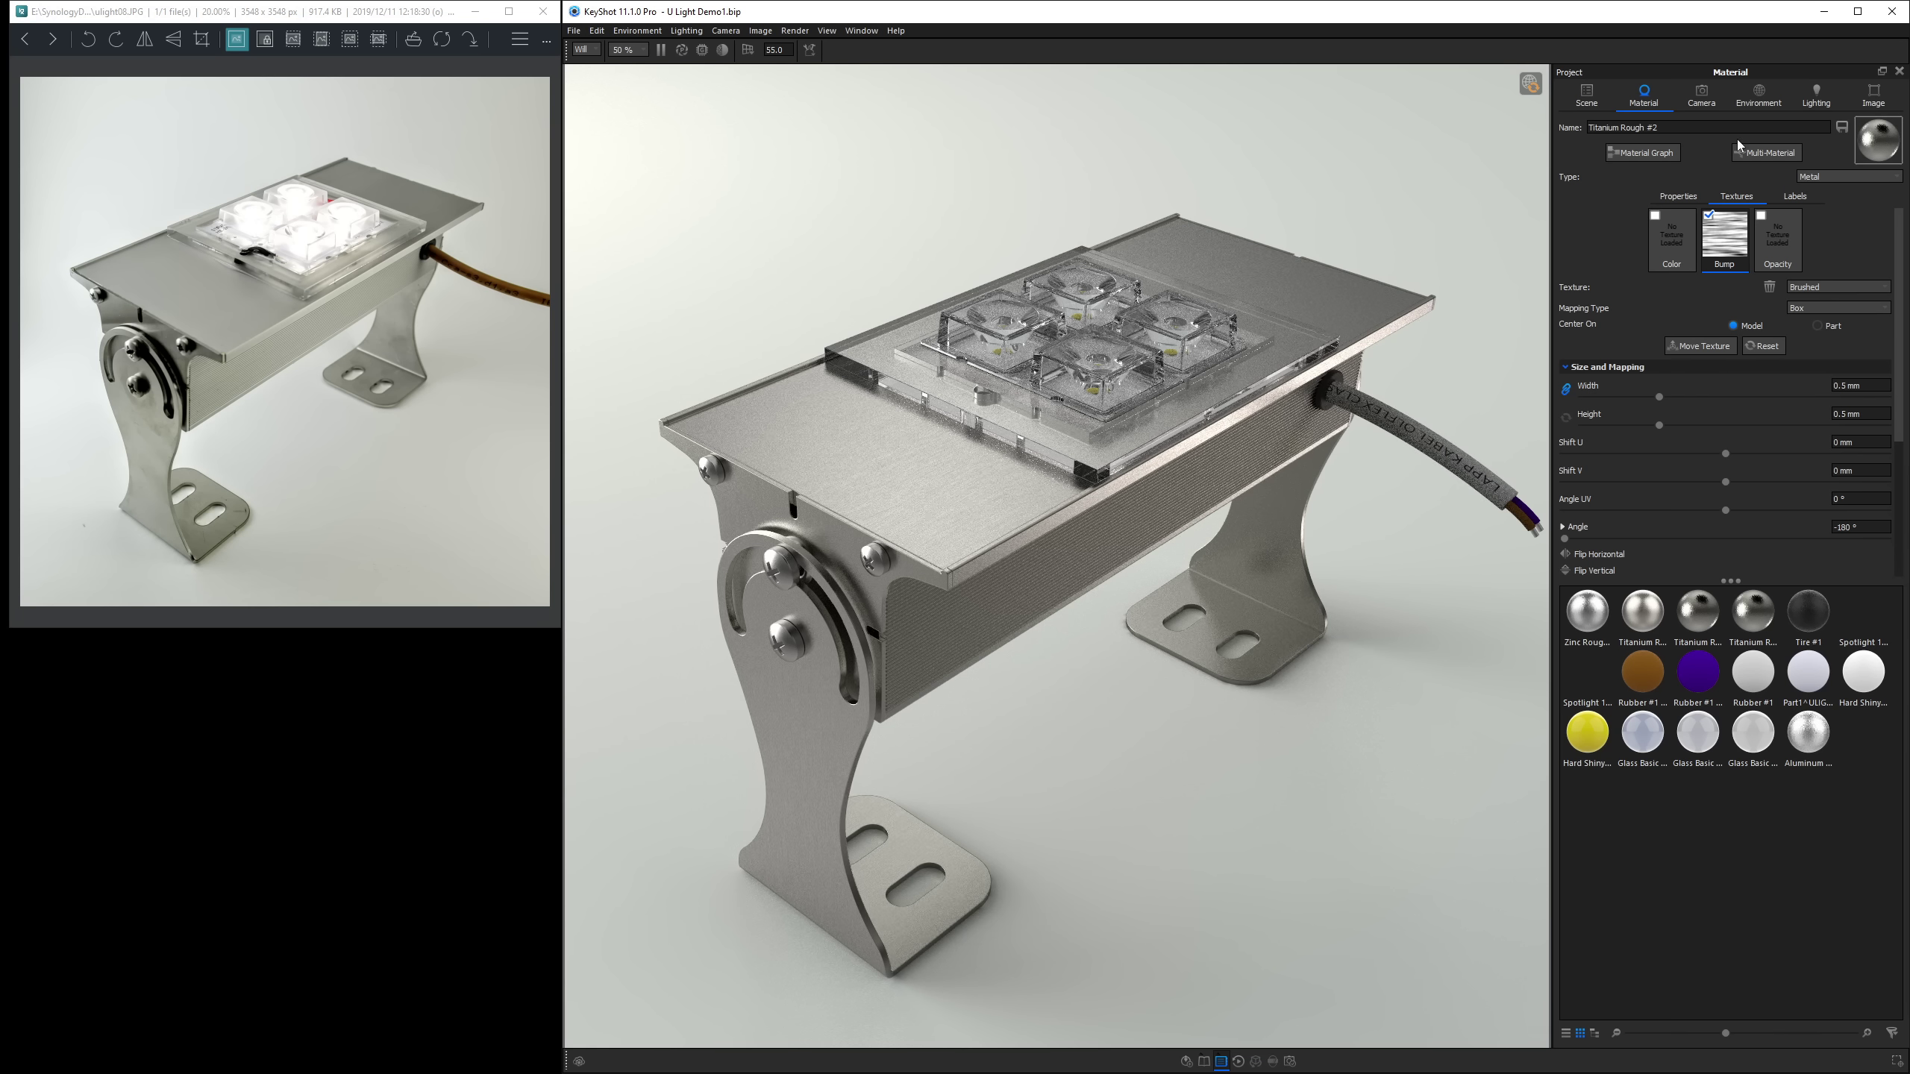
Toggle the upper environment light pins to compare their effect, and set the brightness of Pin #3 to 0.75.
click(1759, 96)
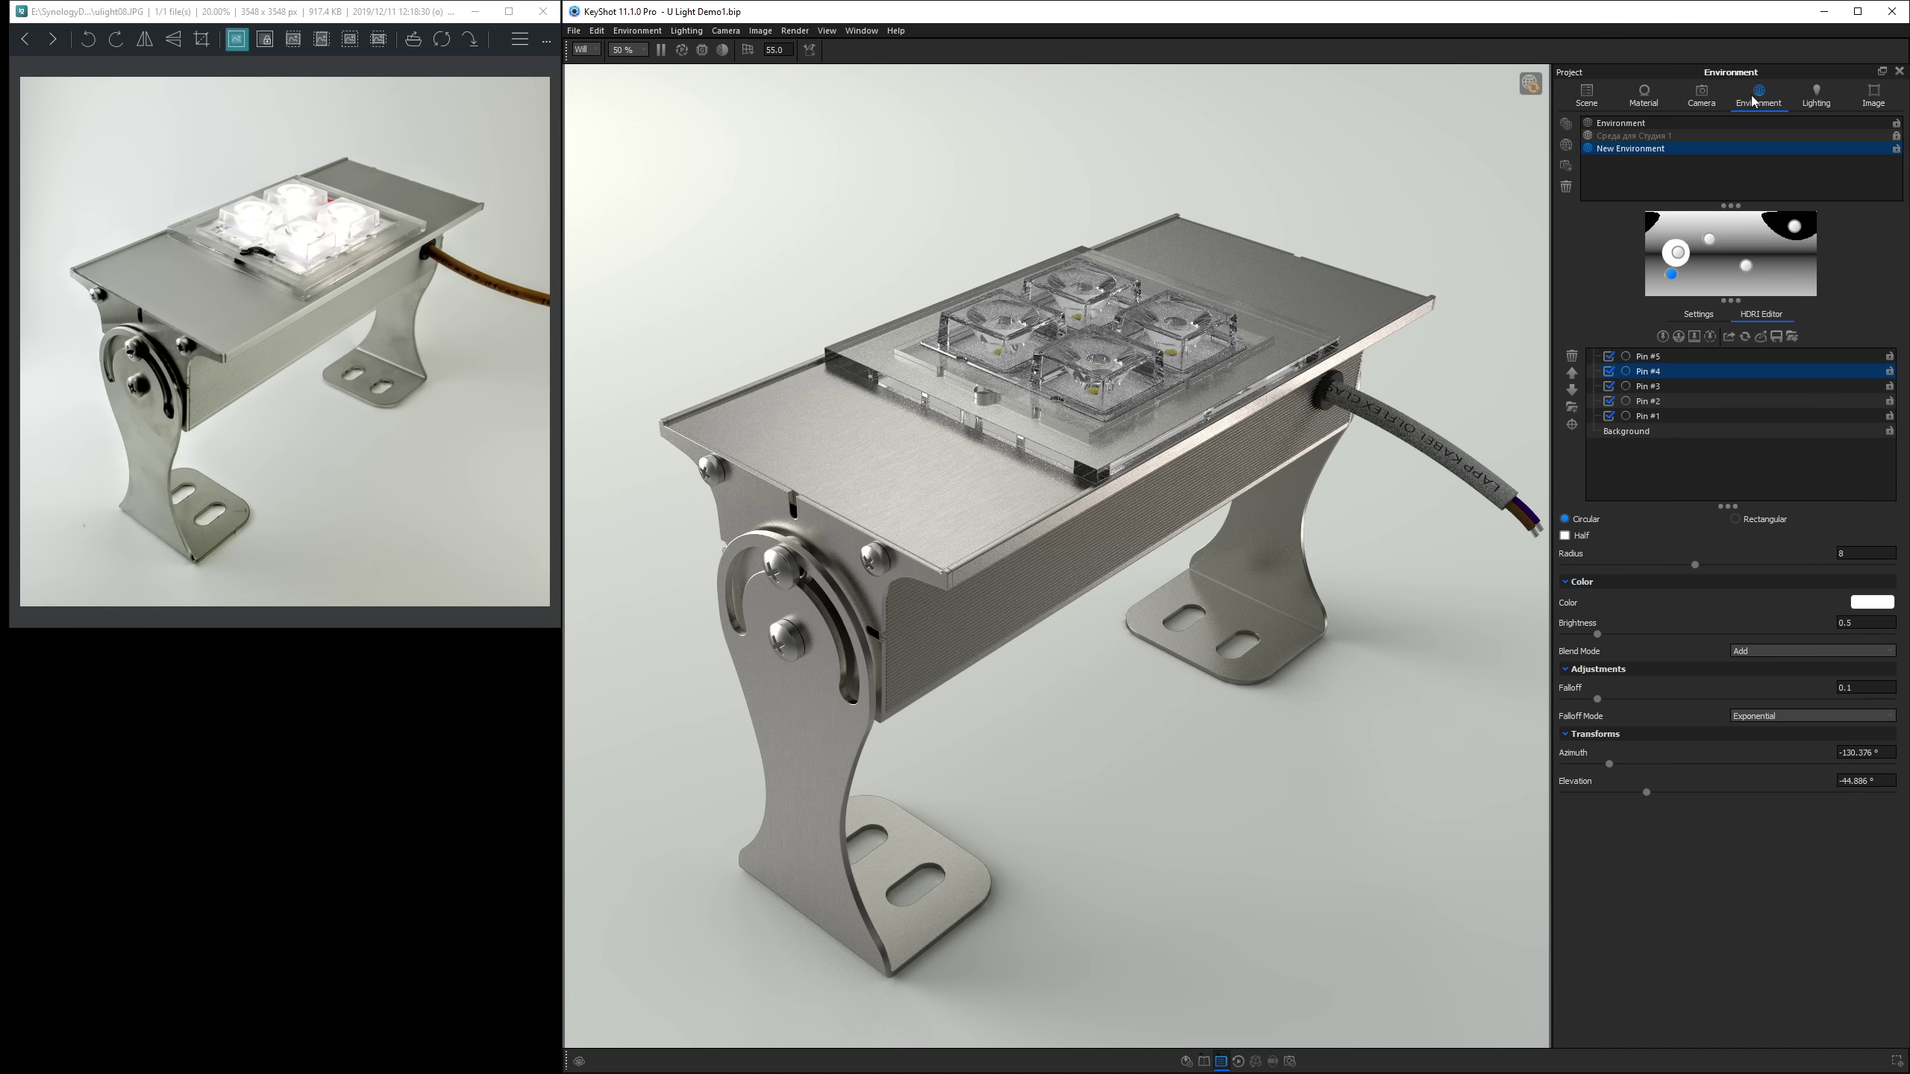
click(1610, 356)
click(1609, 357)
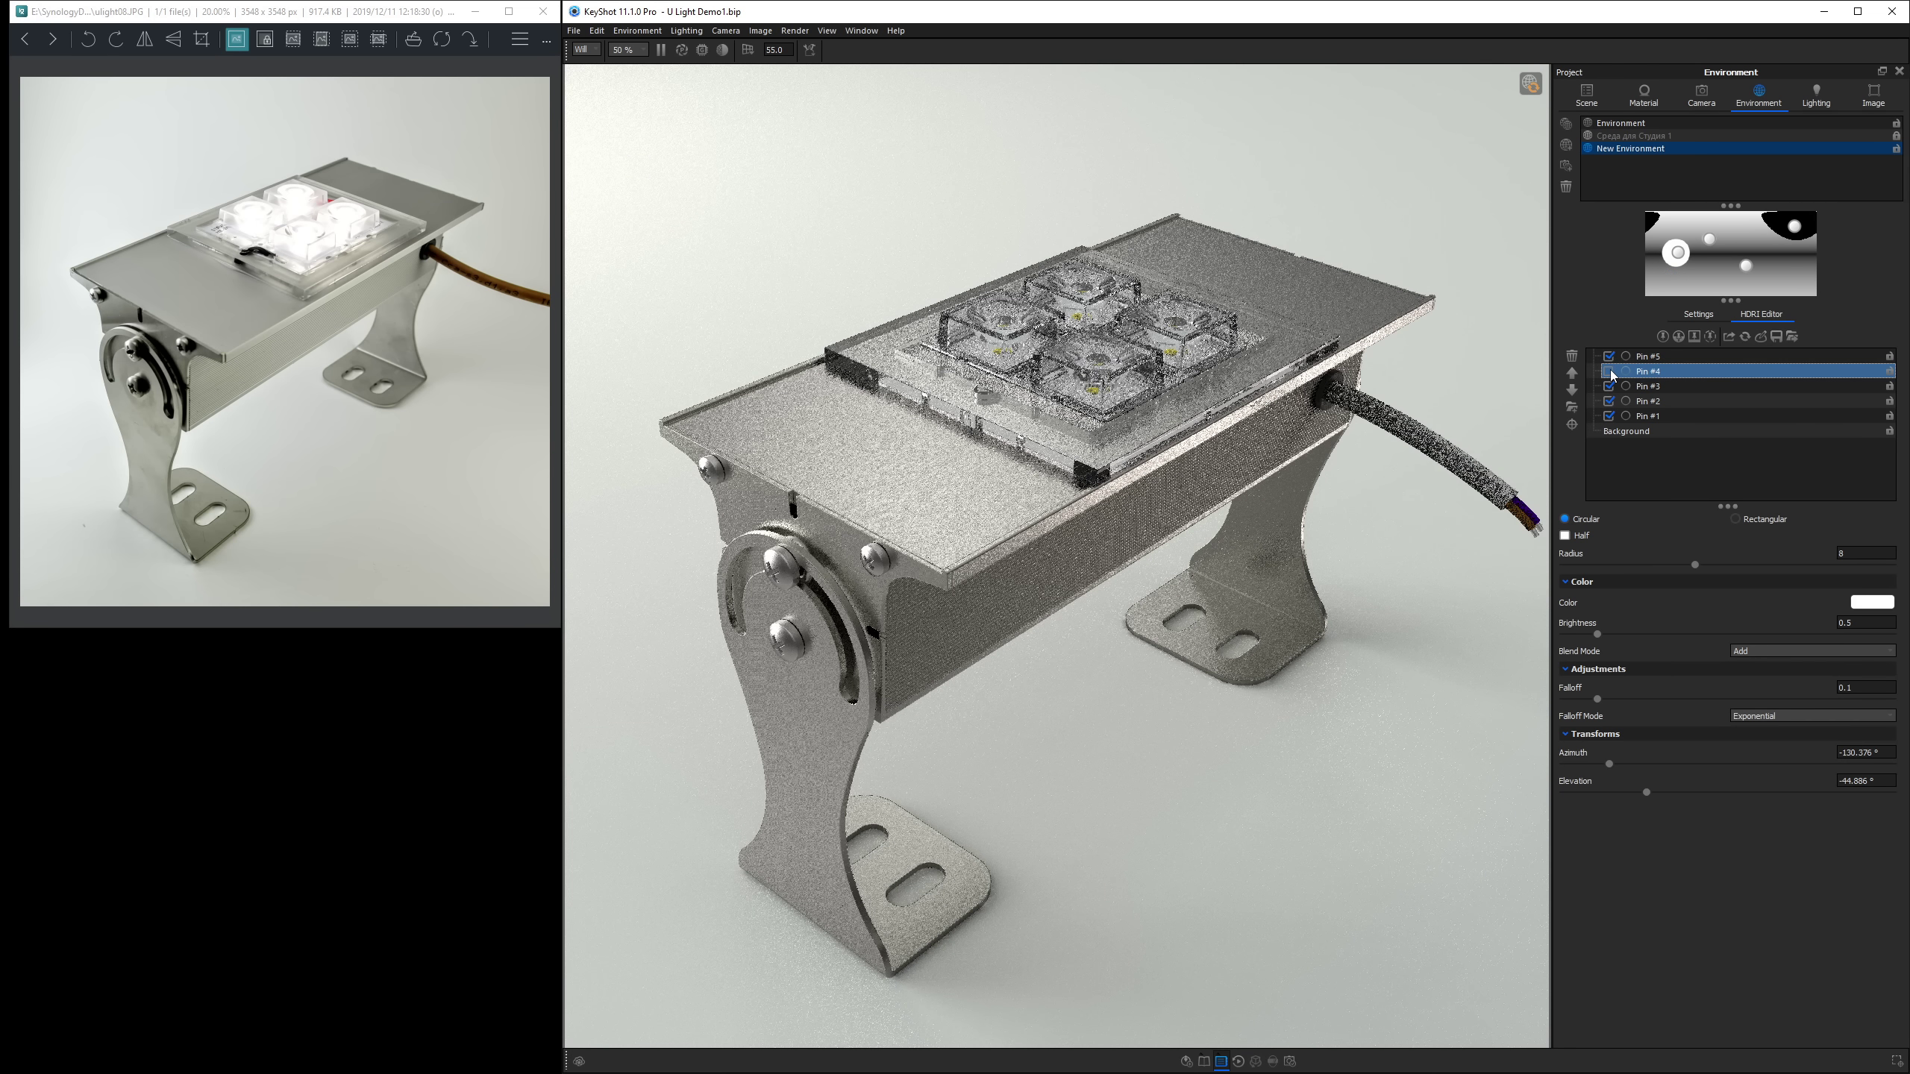
click(1610, 386)
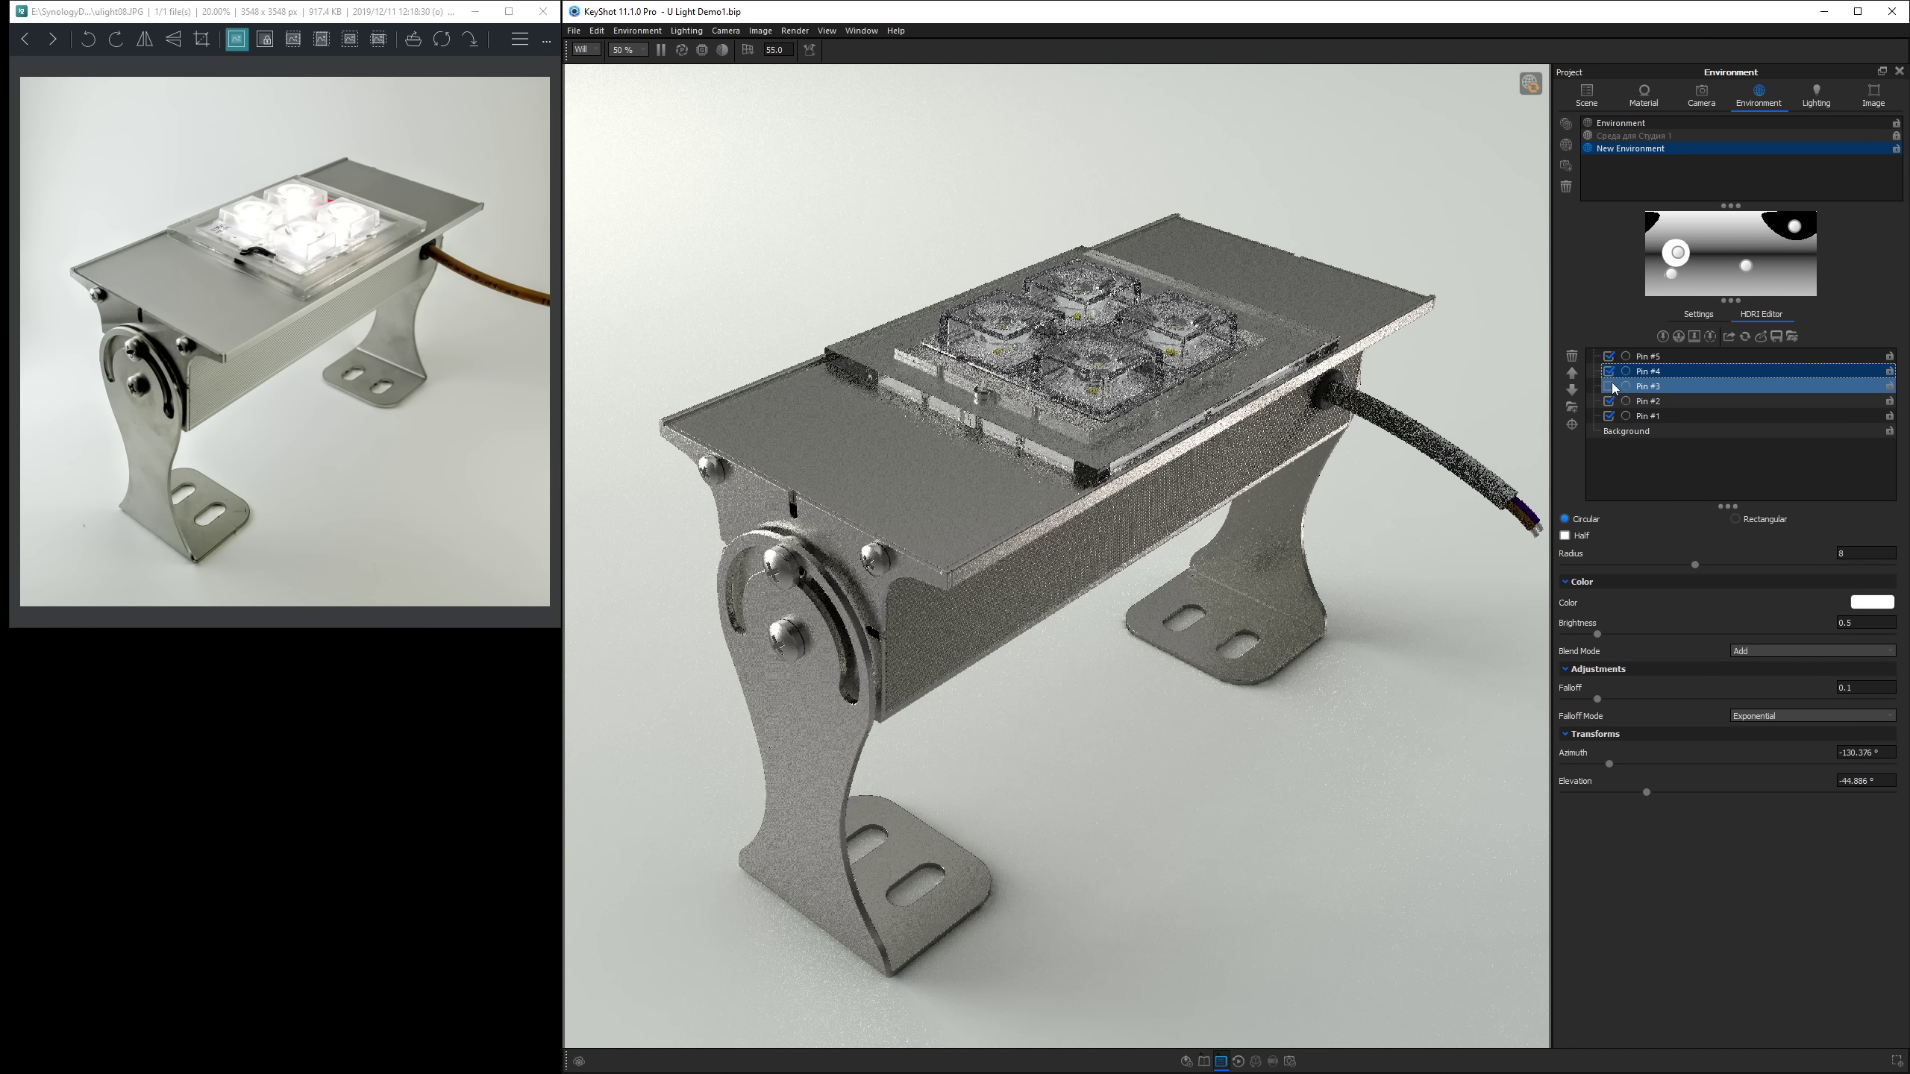
click(1610, 386)
double_click(1868, 623)
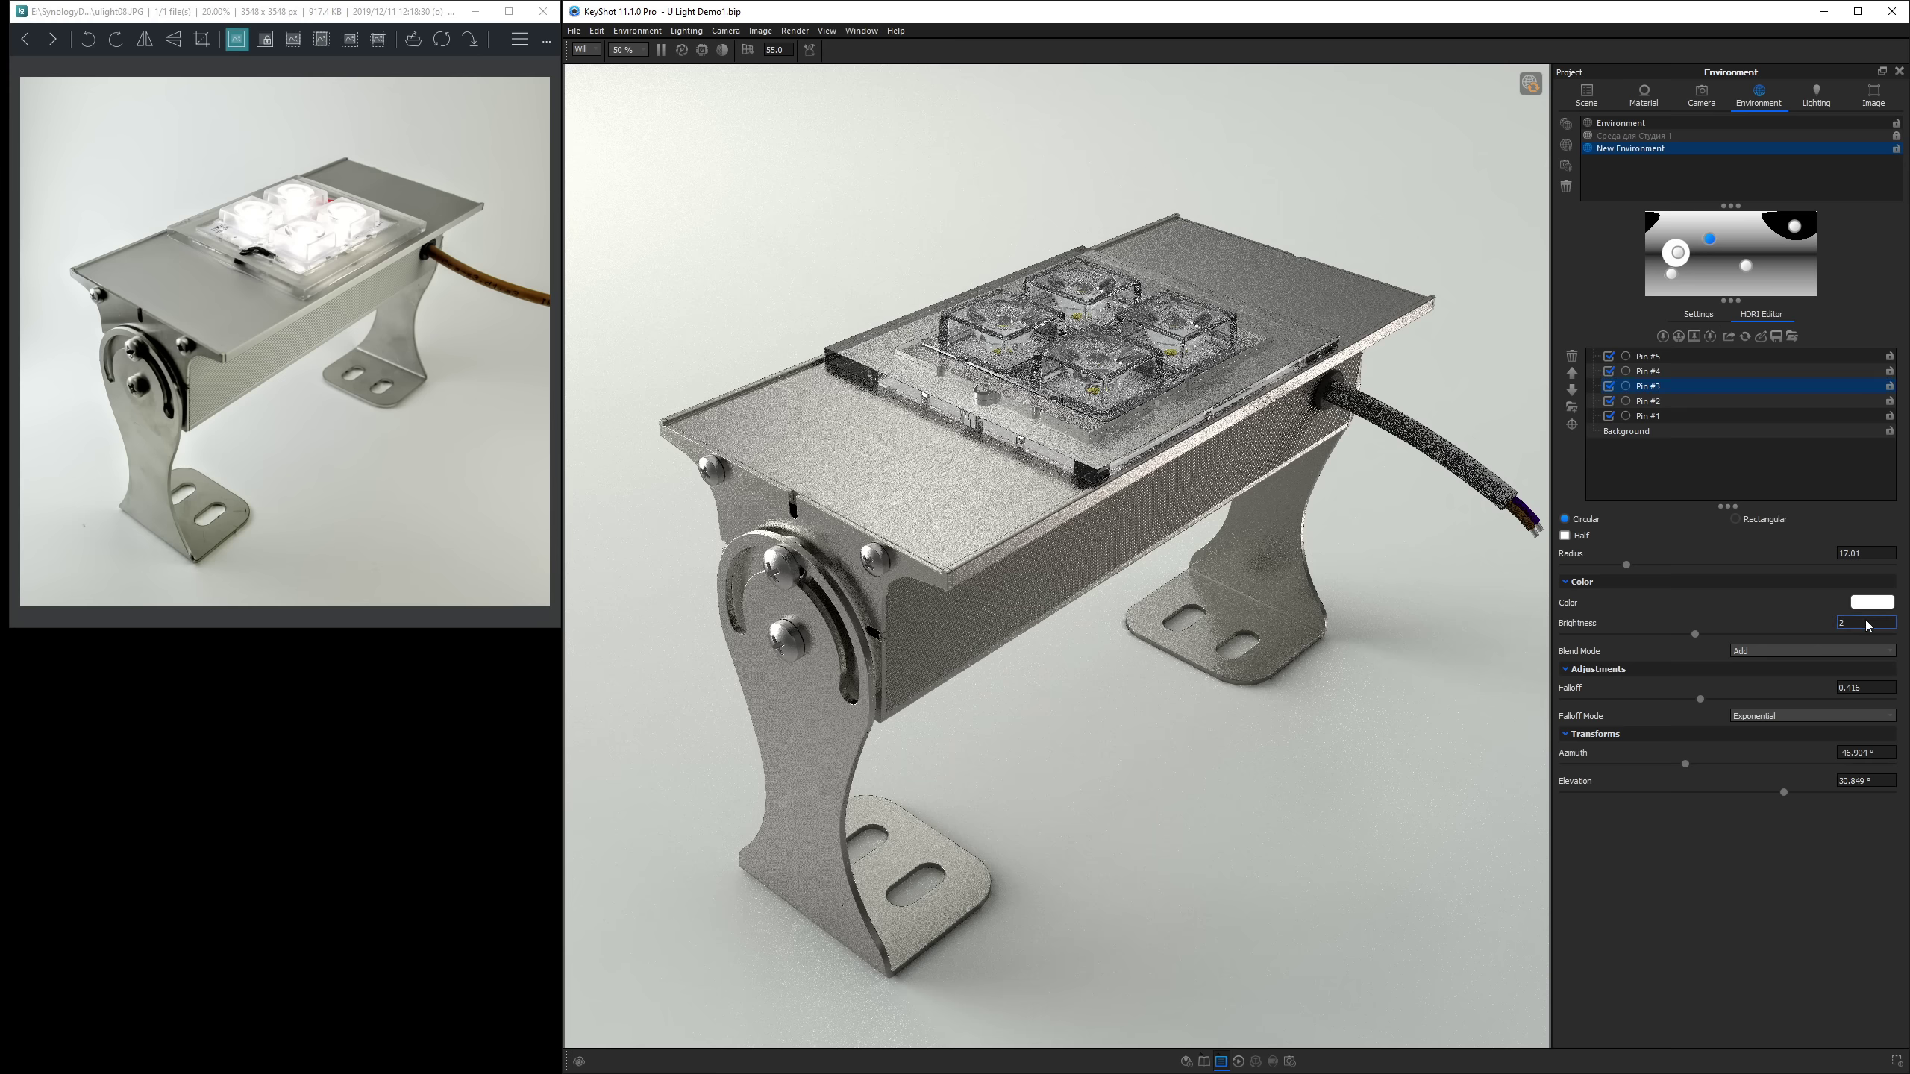
text(.75)
key(Return)
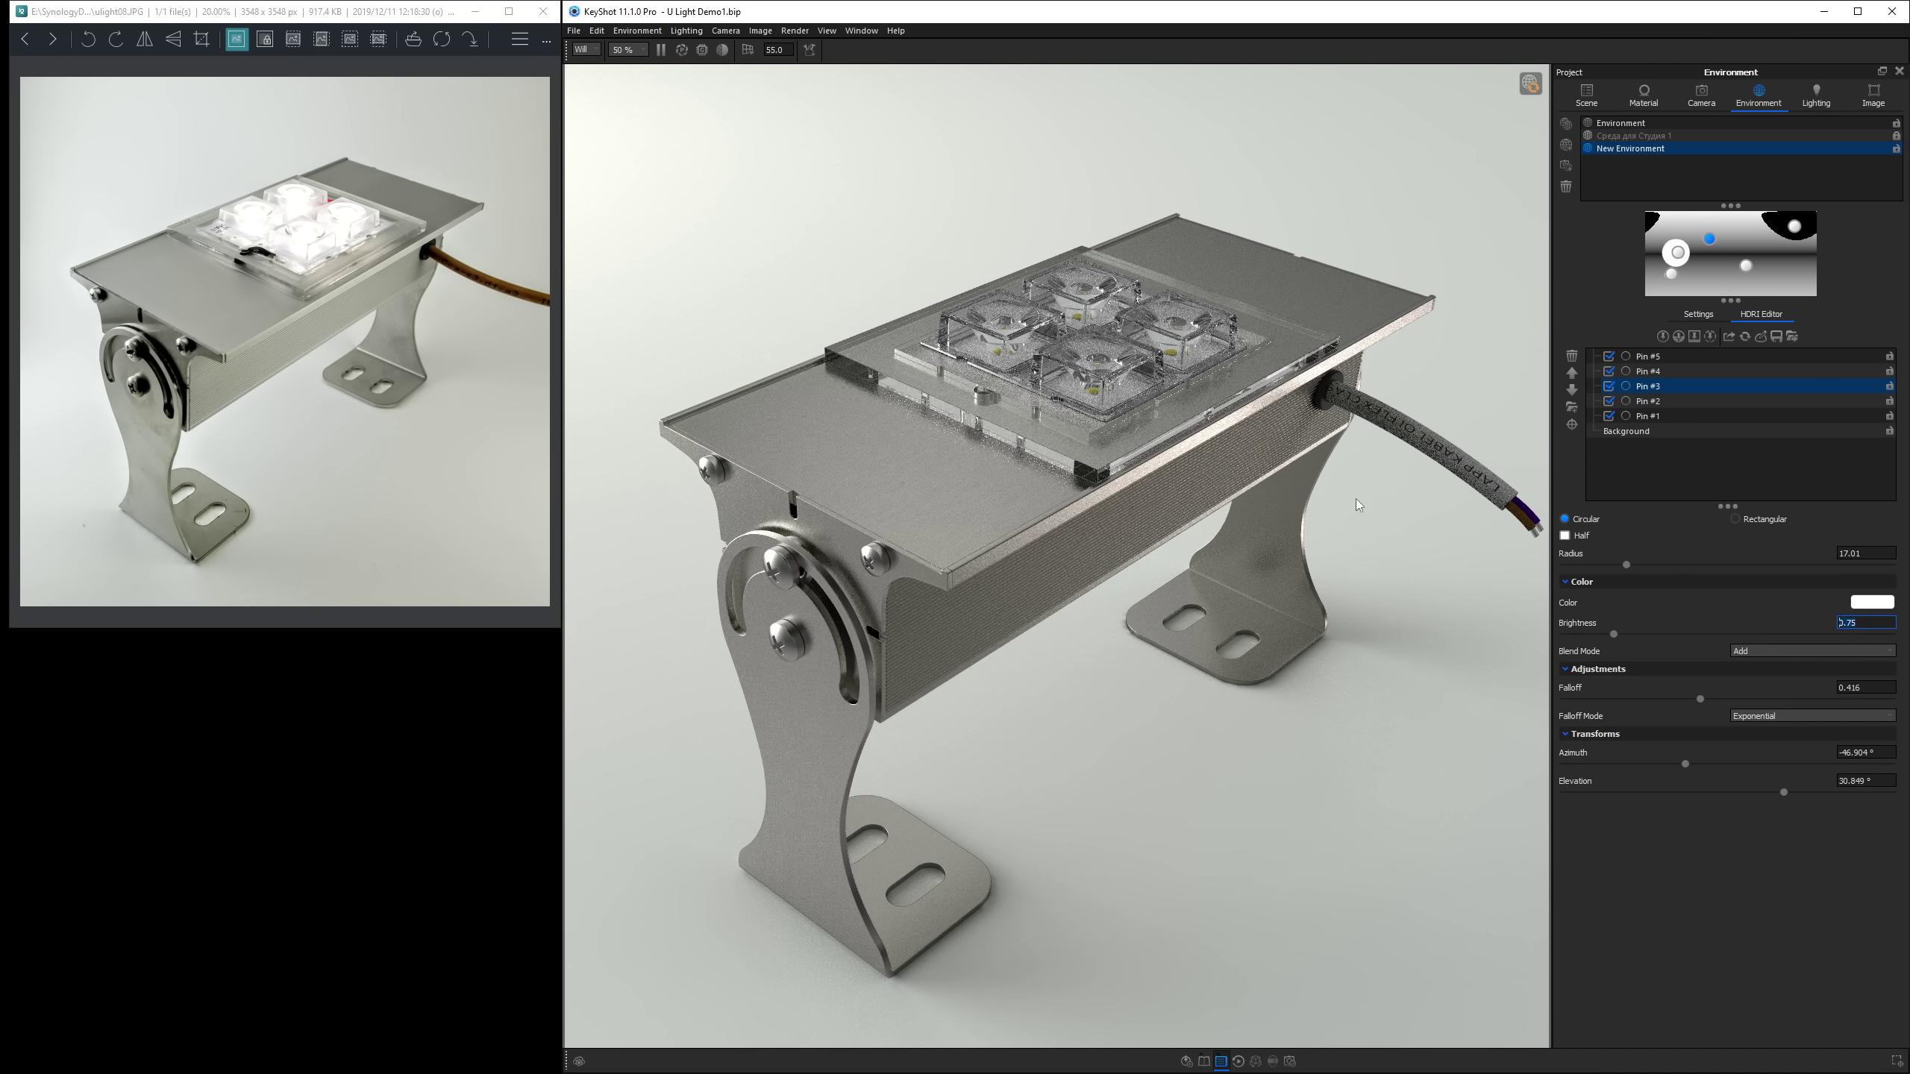
Toggle environment light Pin #2 to check its effect and set its brightness to 4.
click(1610, 401)
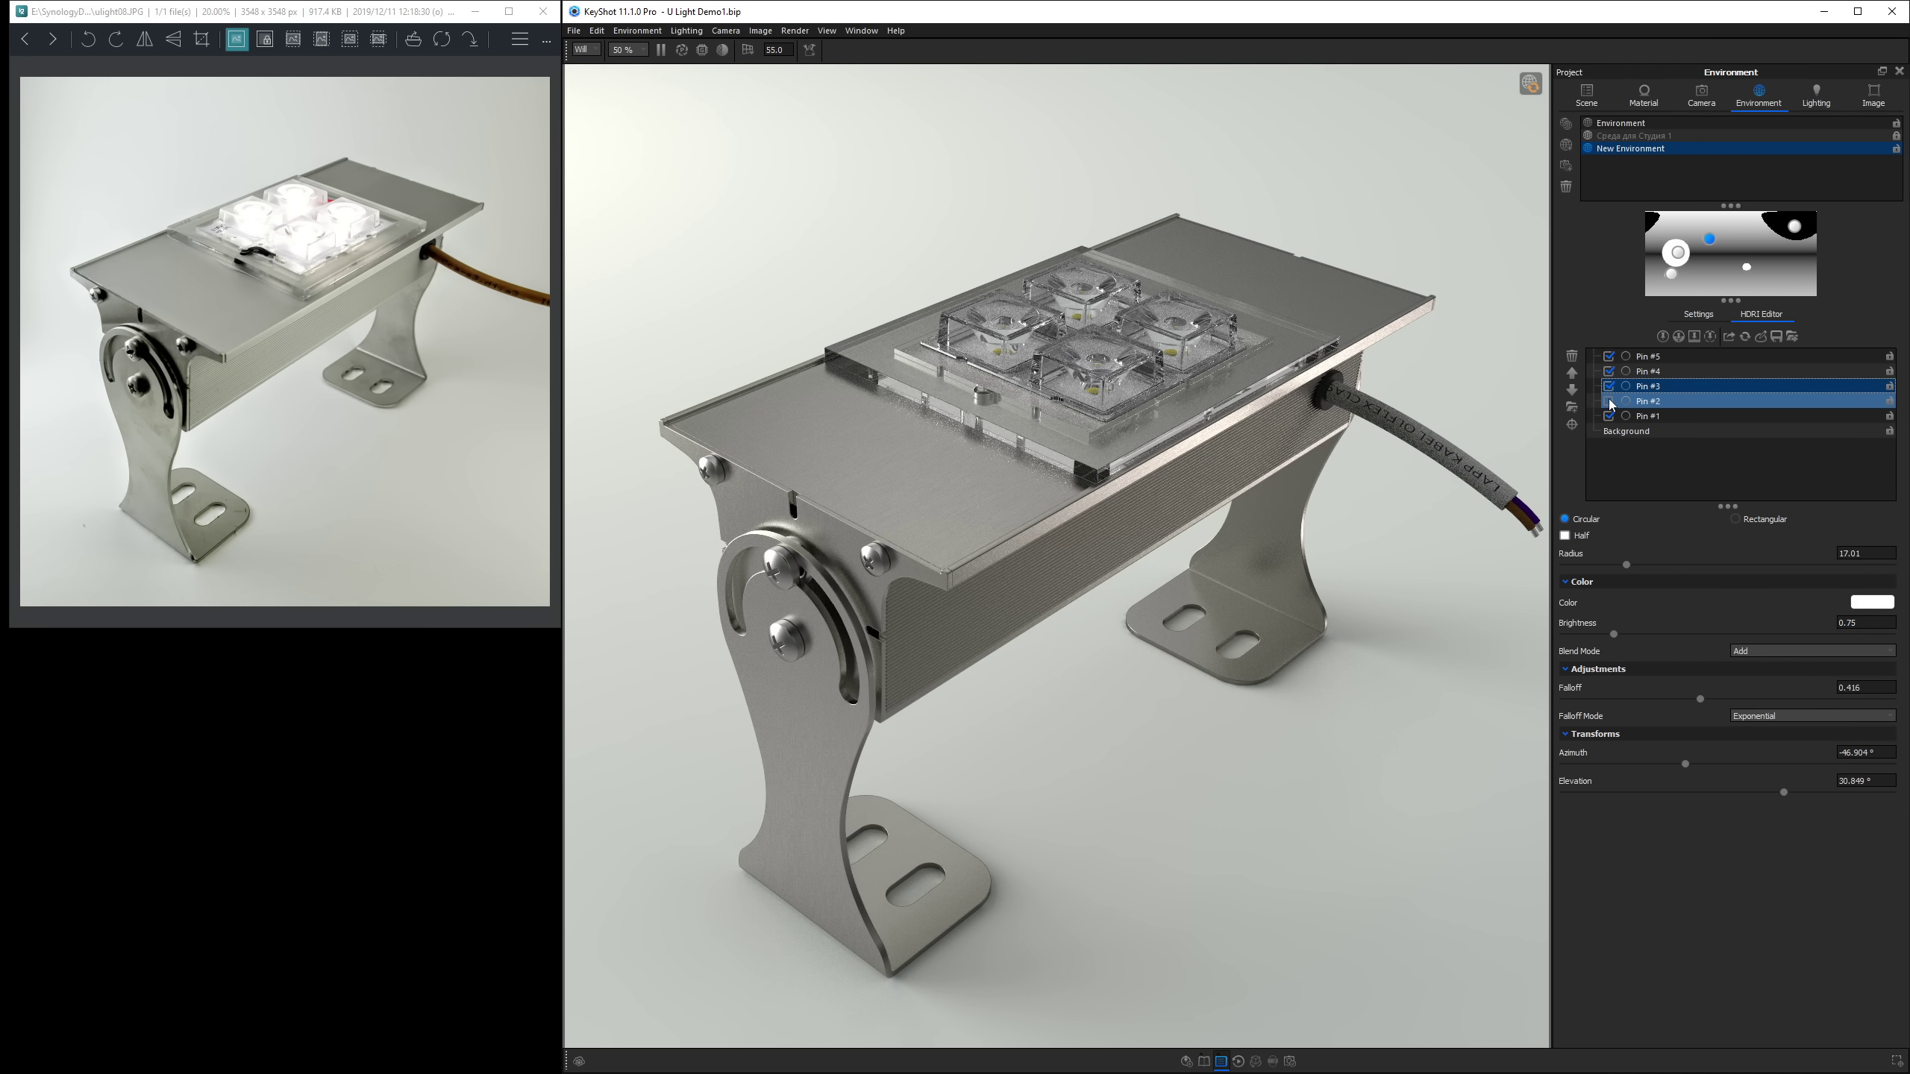
click(1610, 401)
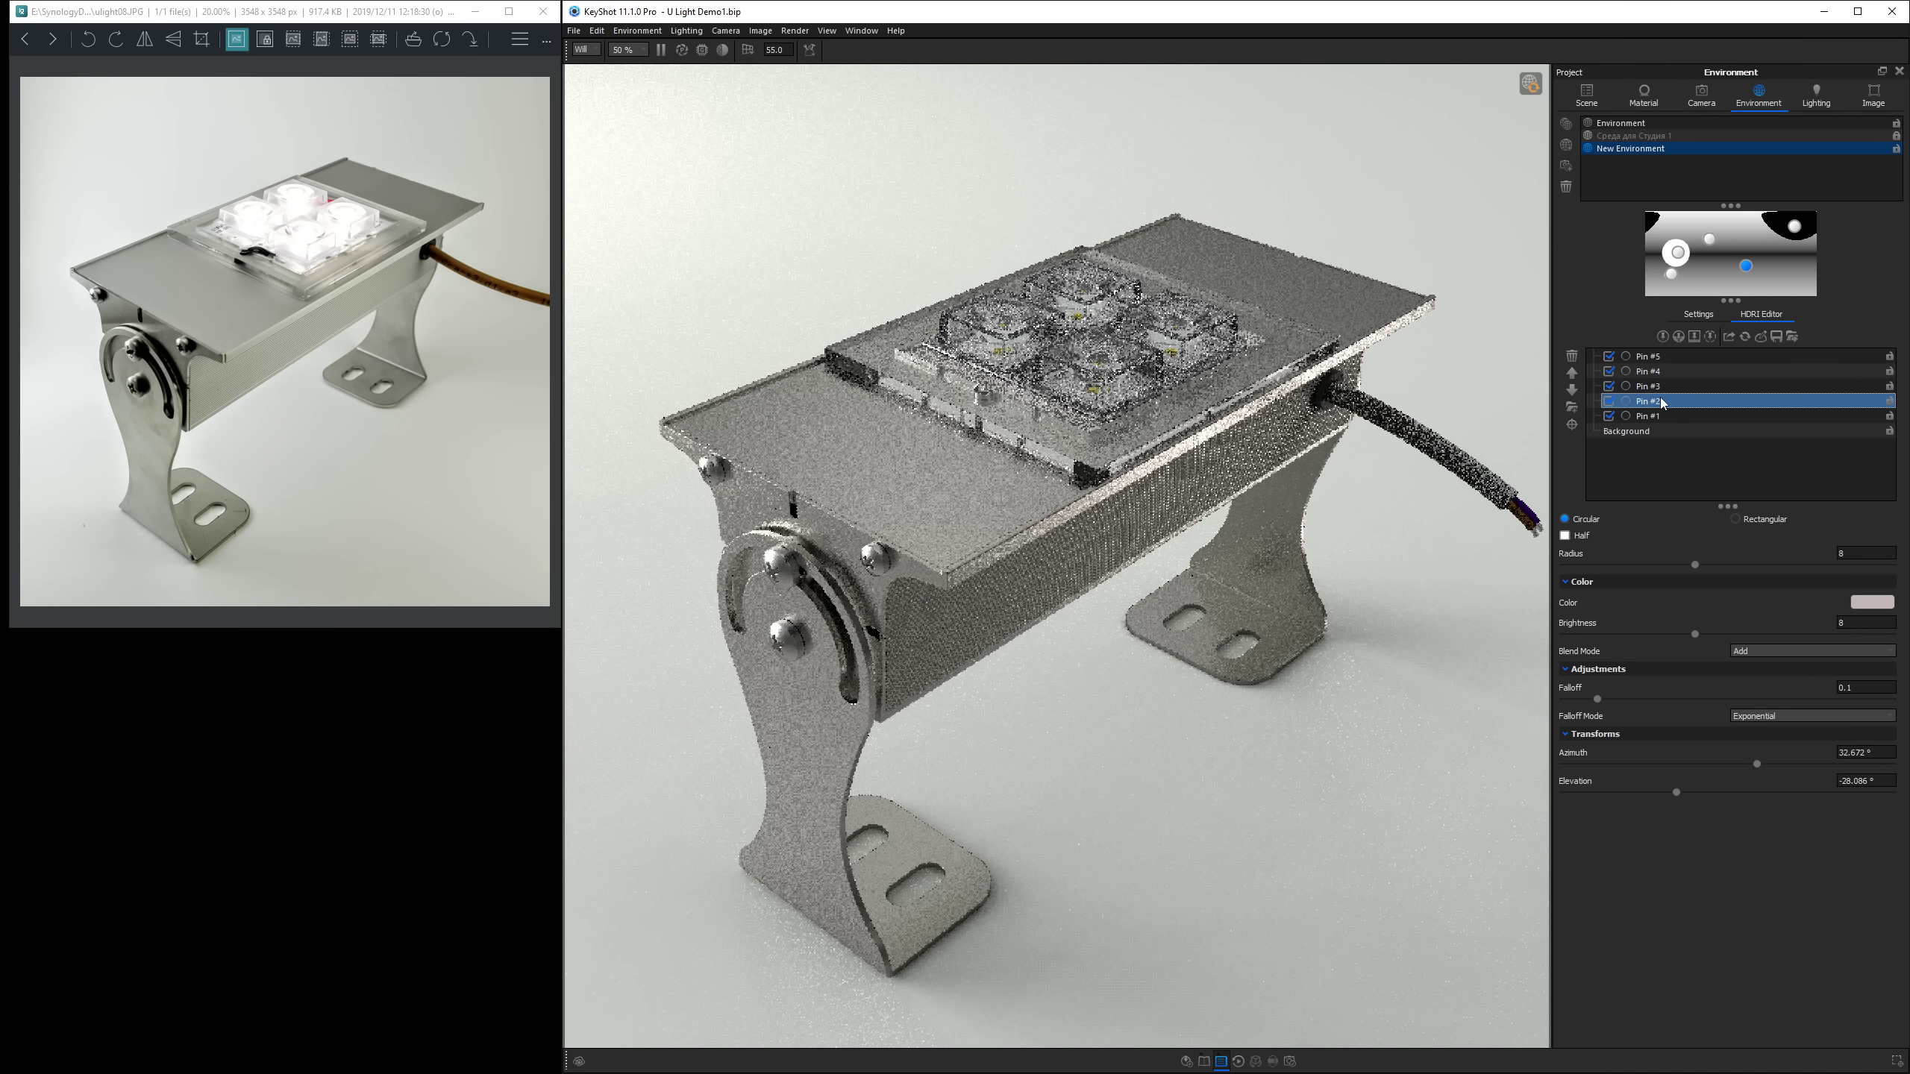
click(1864, 623)
text(4)
key(Return)
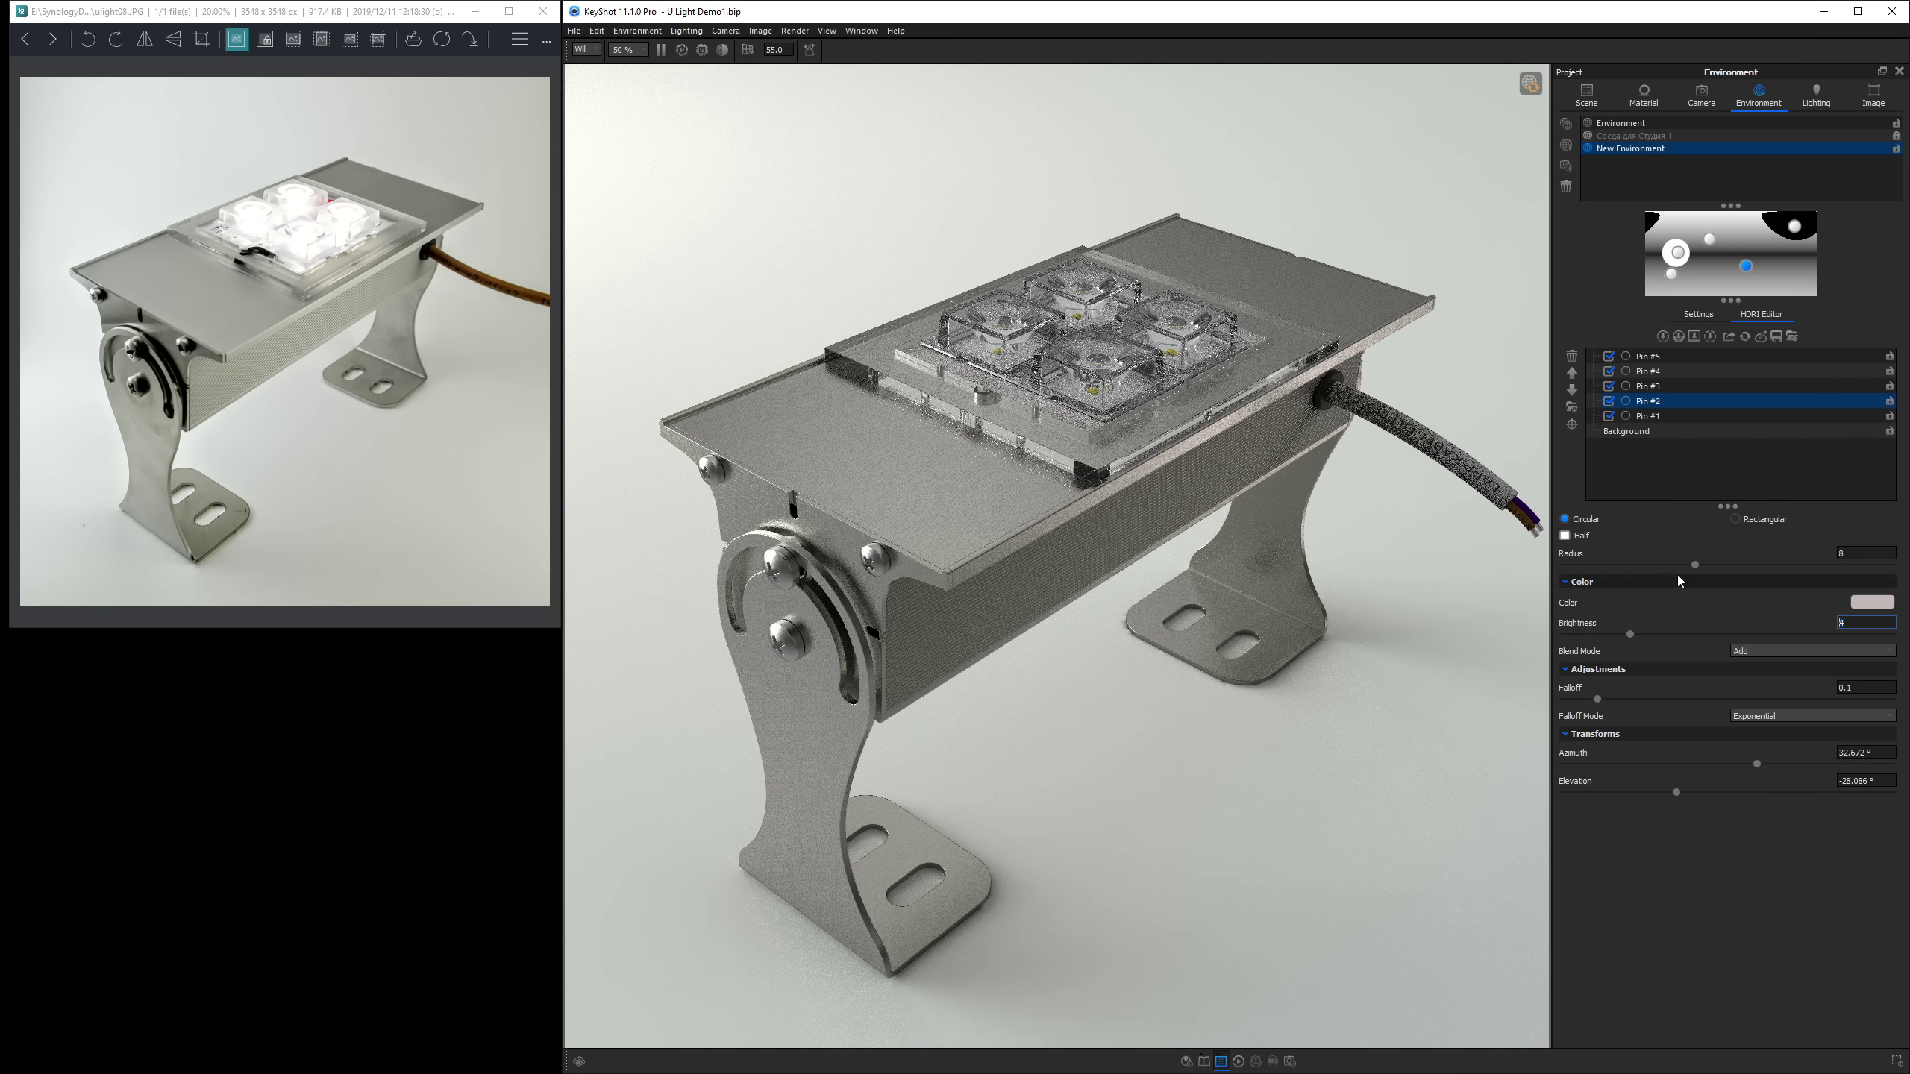
Set the brightness of environment light Pin #1 to 2.
click(1654, 416)
click(1860, 624)
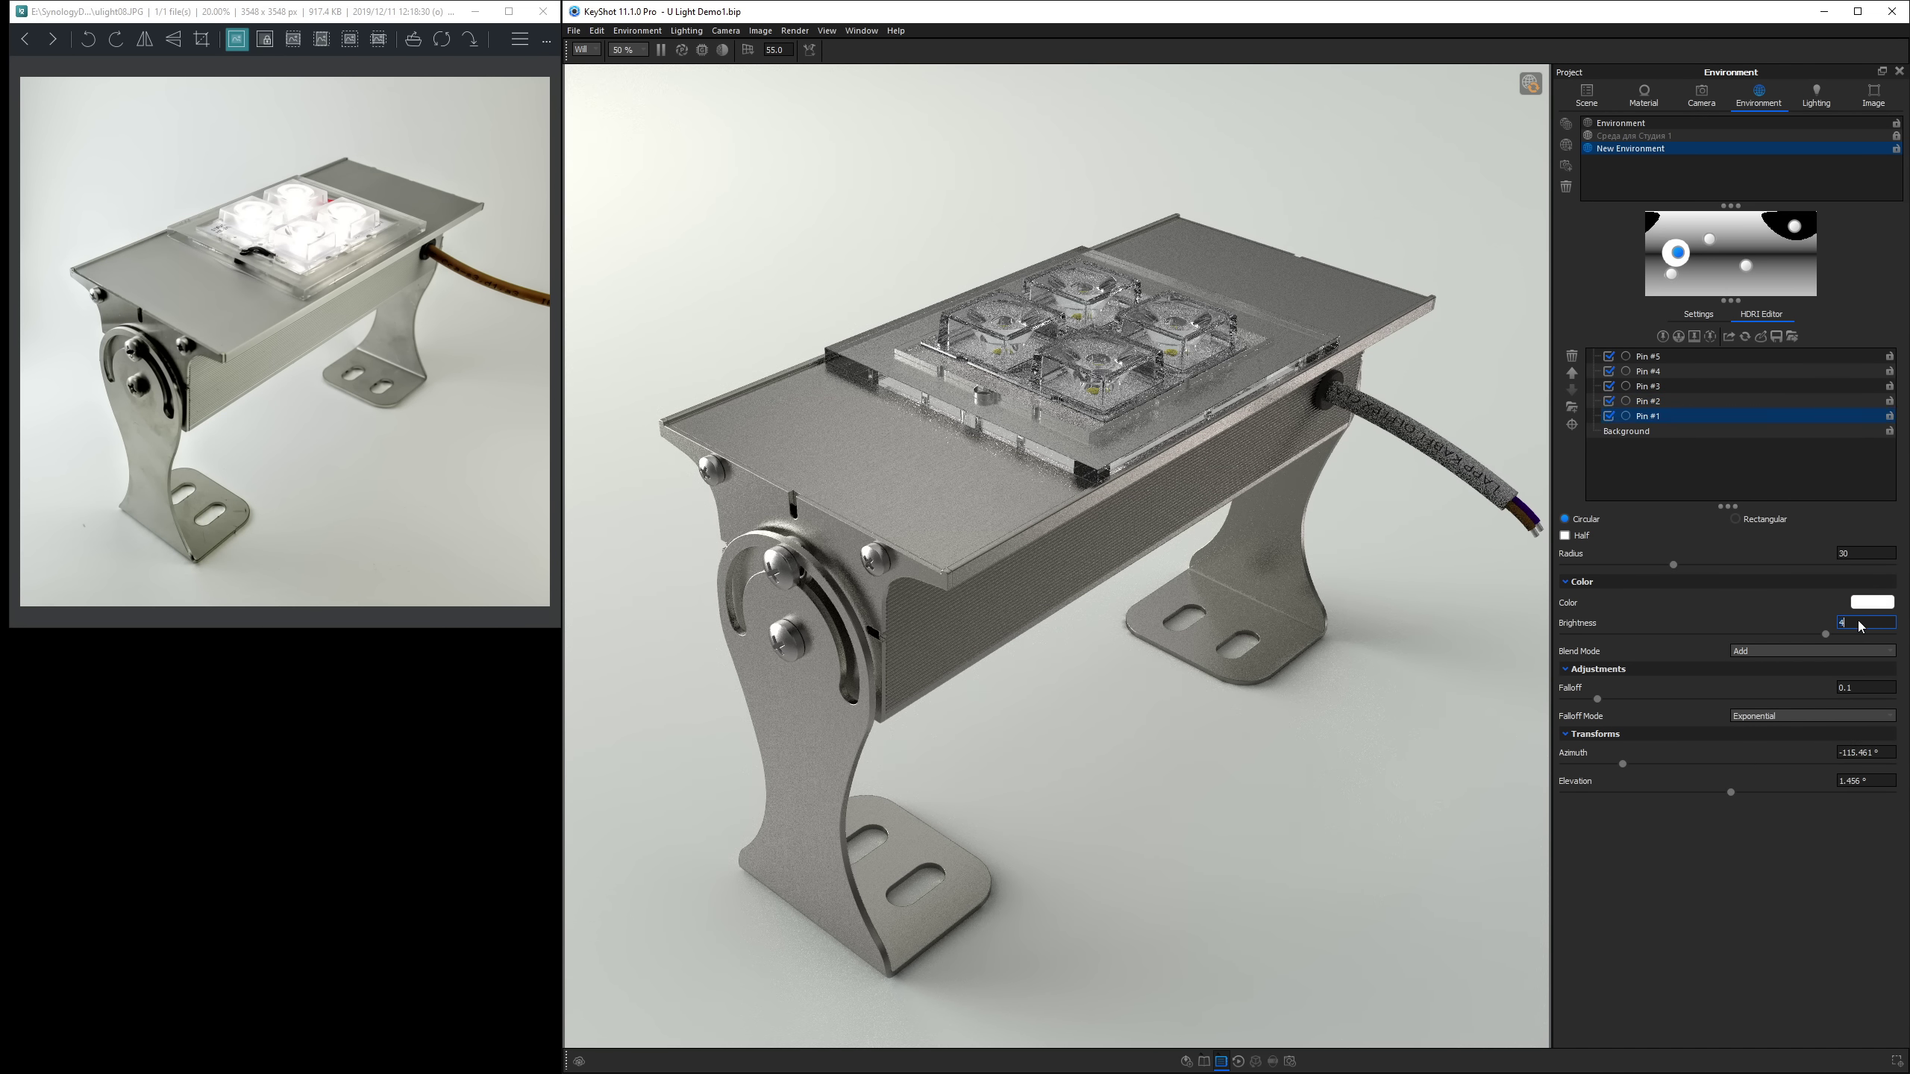
text(2)
key(Return)
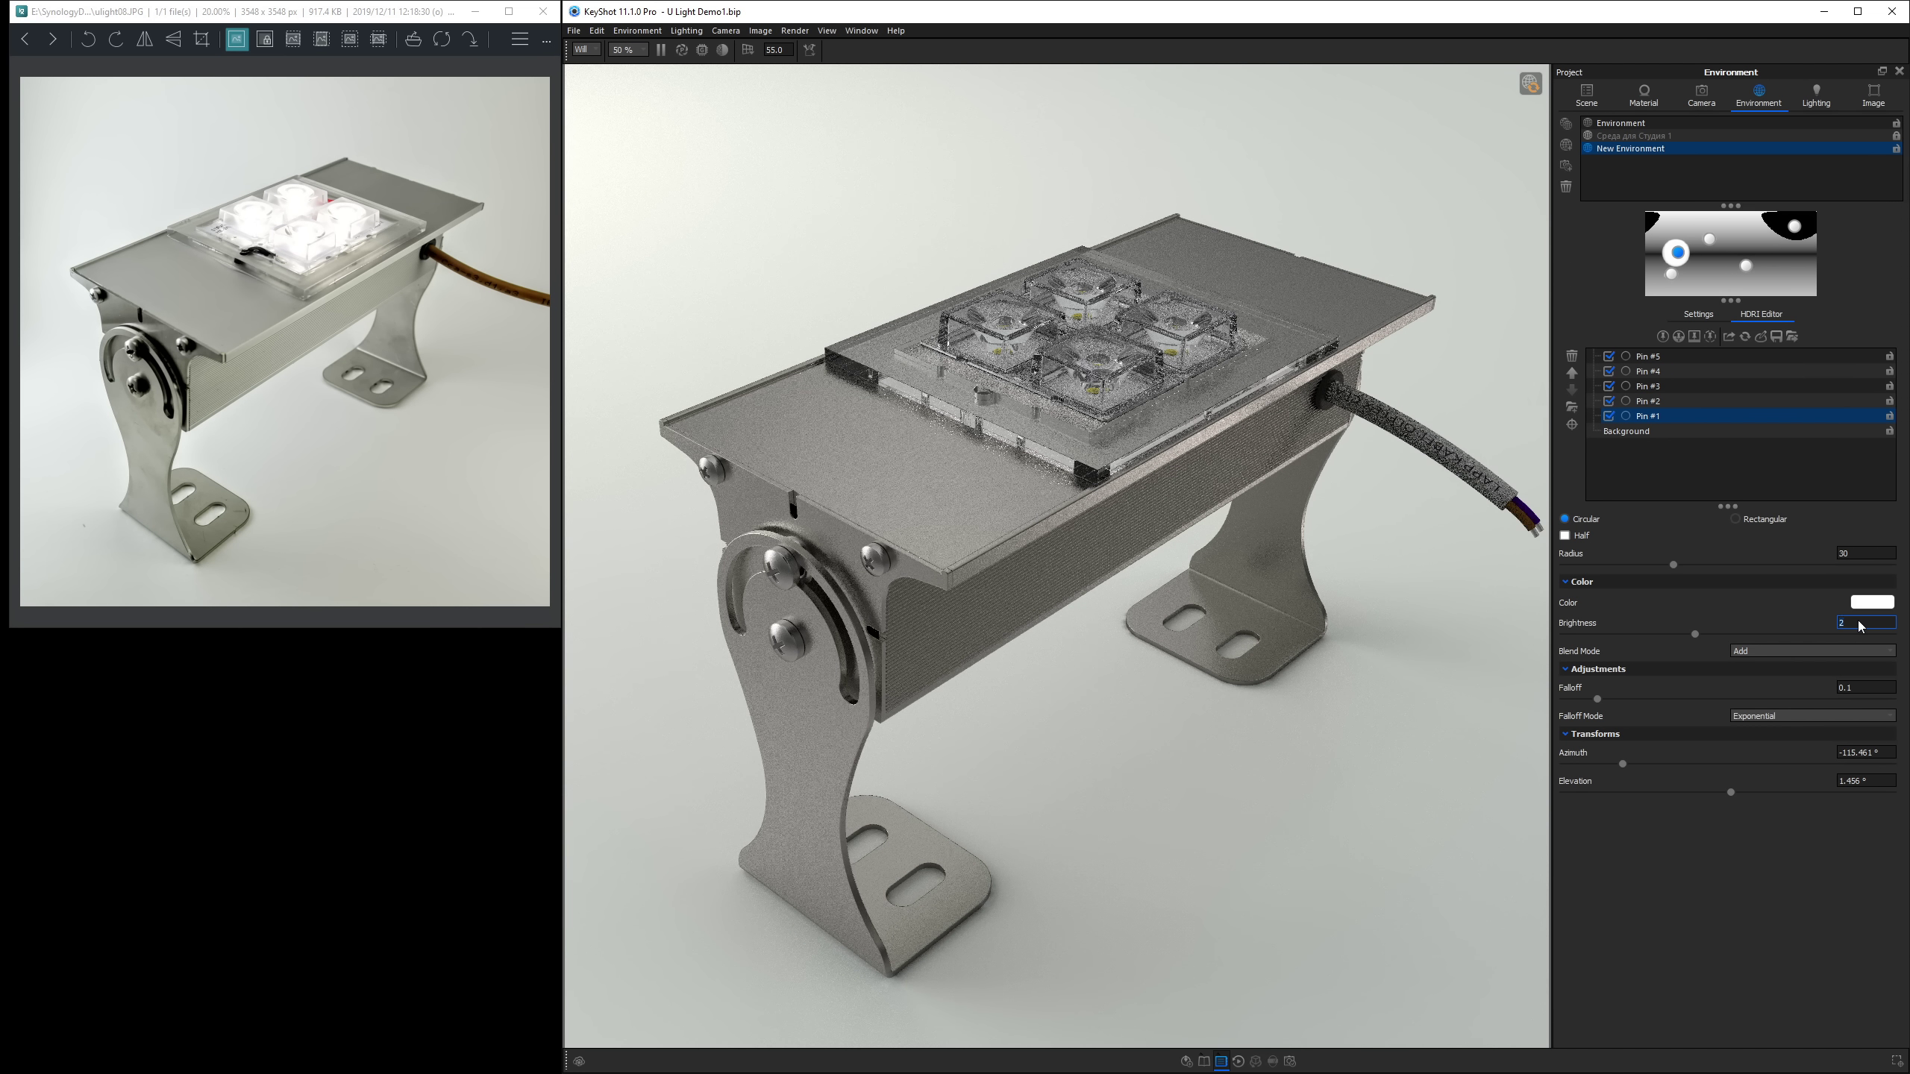
Set the overall brightness of the New Environment to 2.
click(1697, 314)
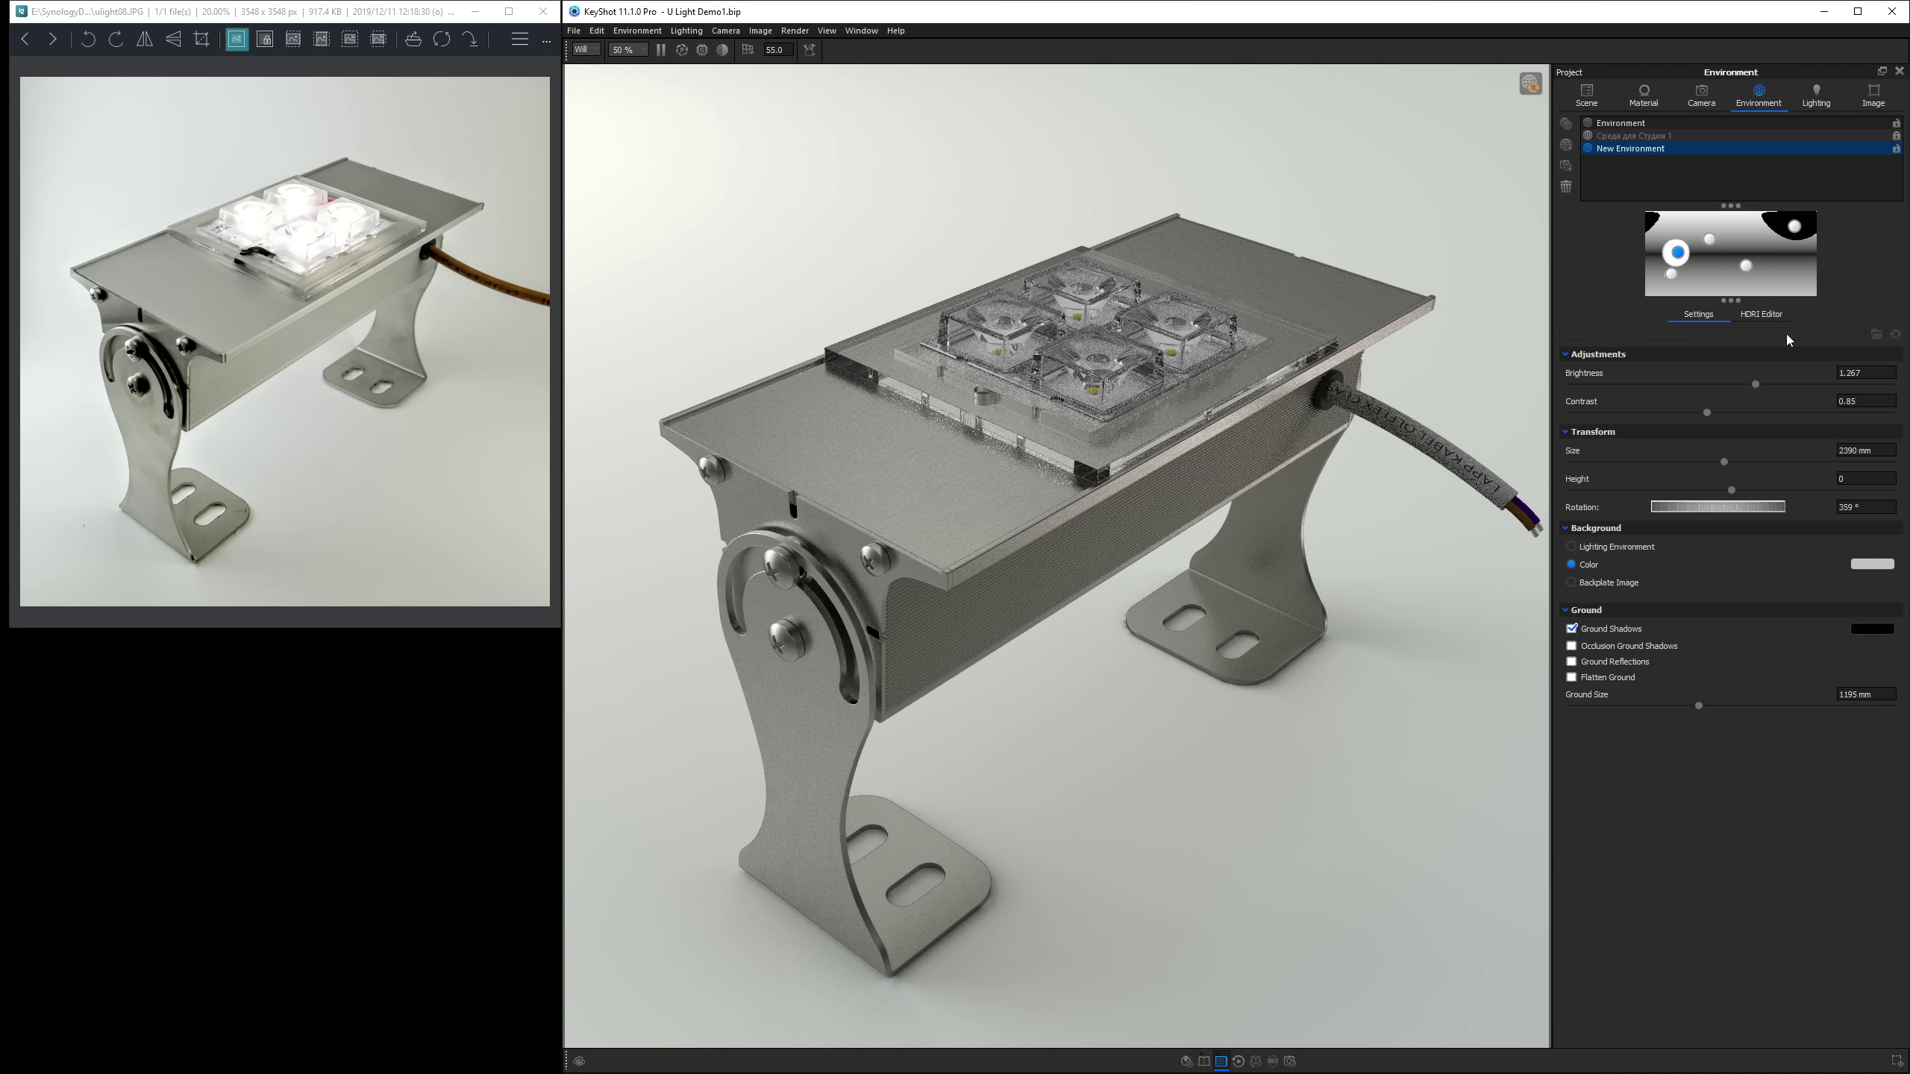
click(1869, 373)
text(2)
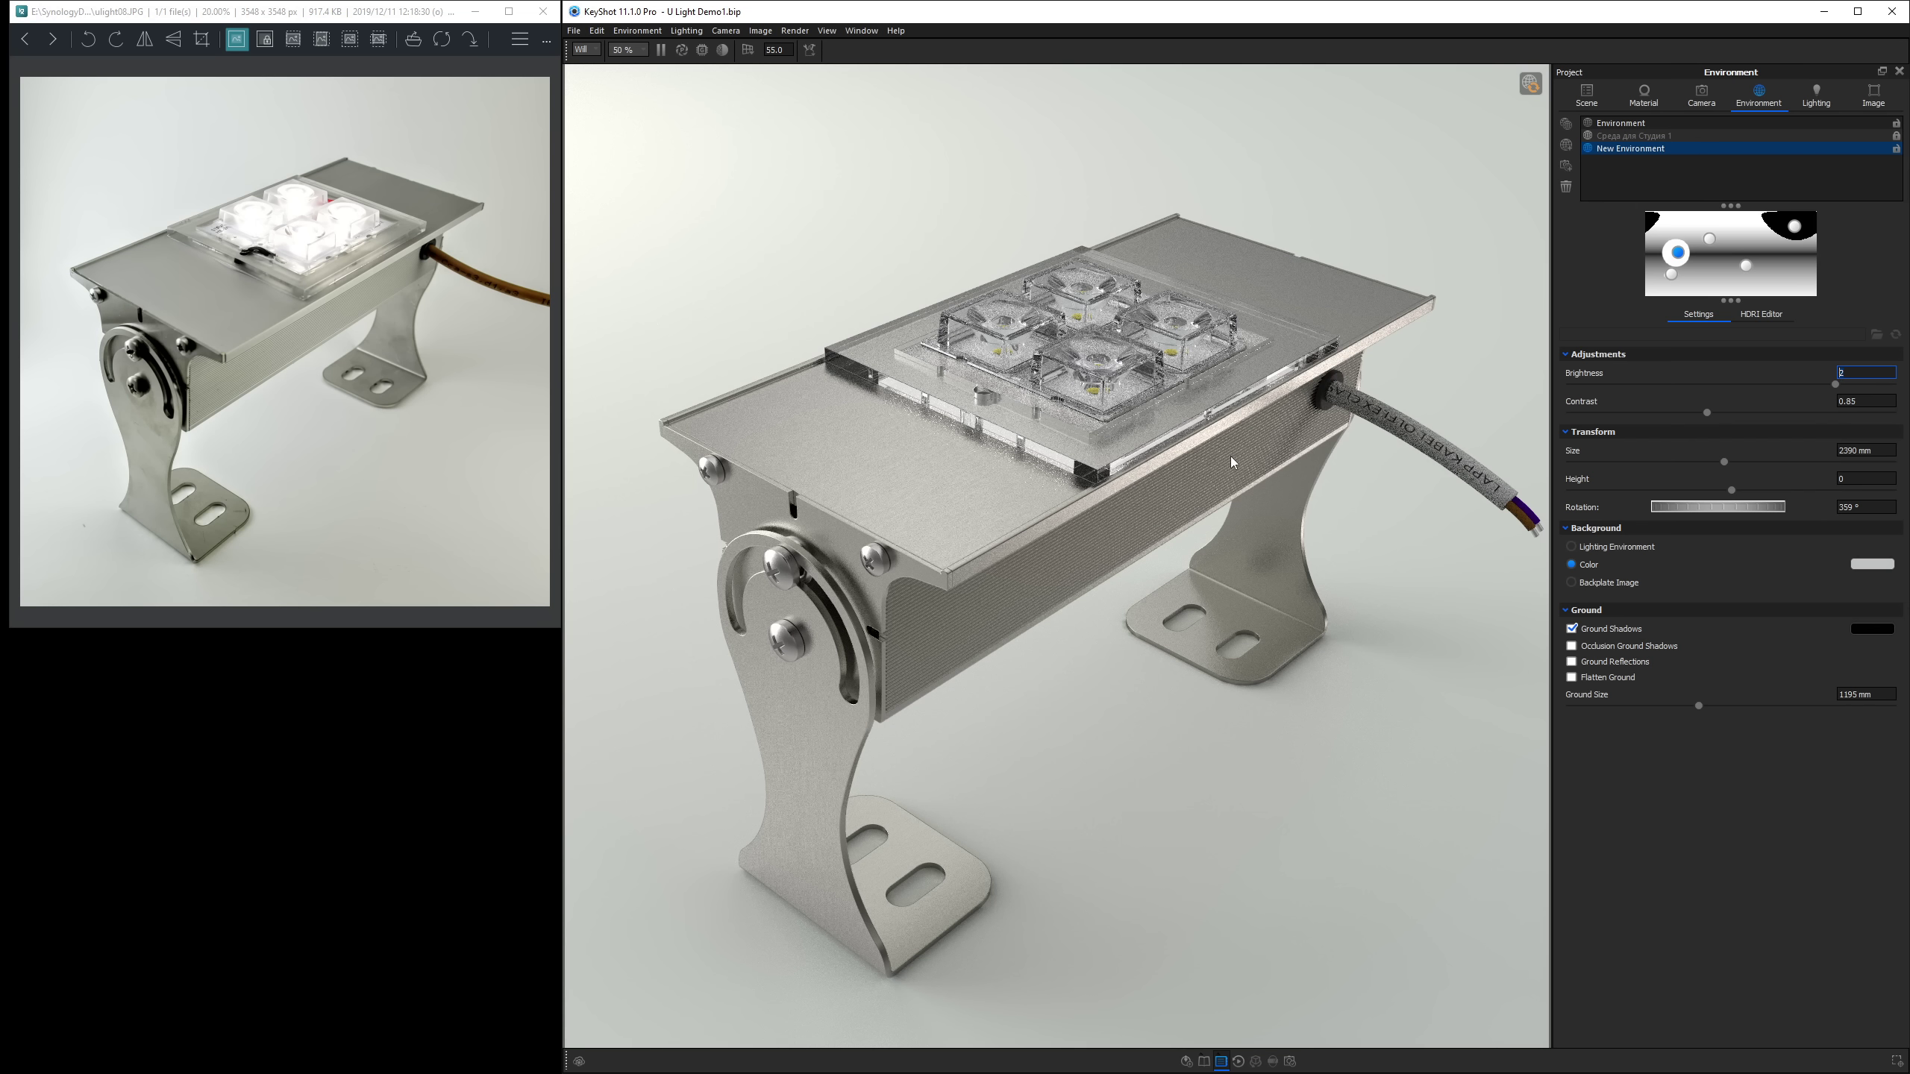
Recheck the effect of the Pin #1 and Pin #2 environment lights, and set the brightness of Pin #2 to 2.5.
click(1761, 314)
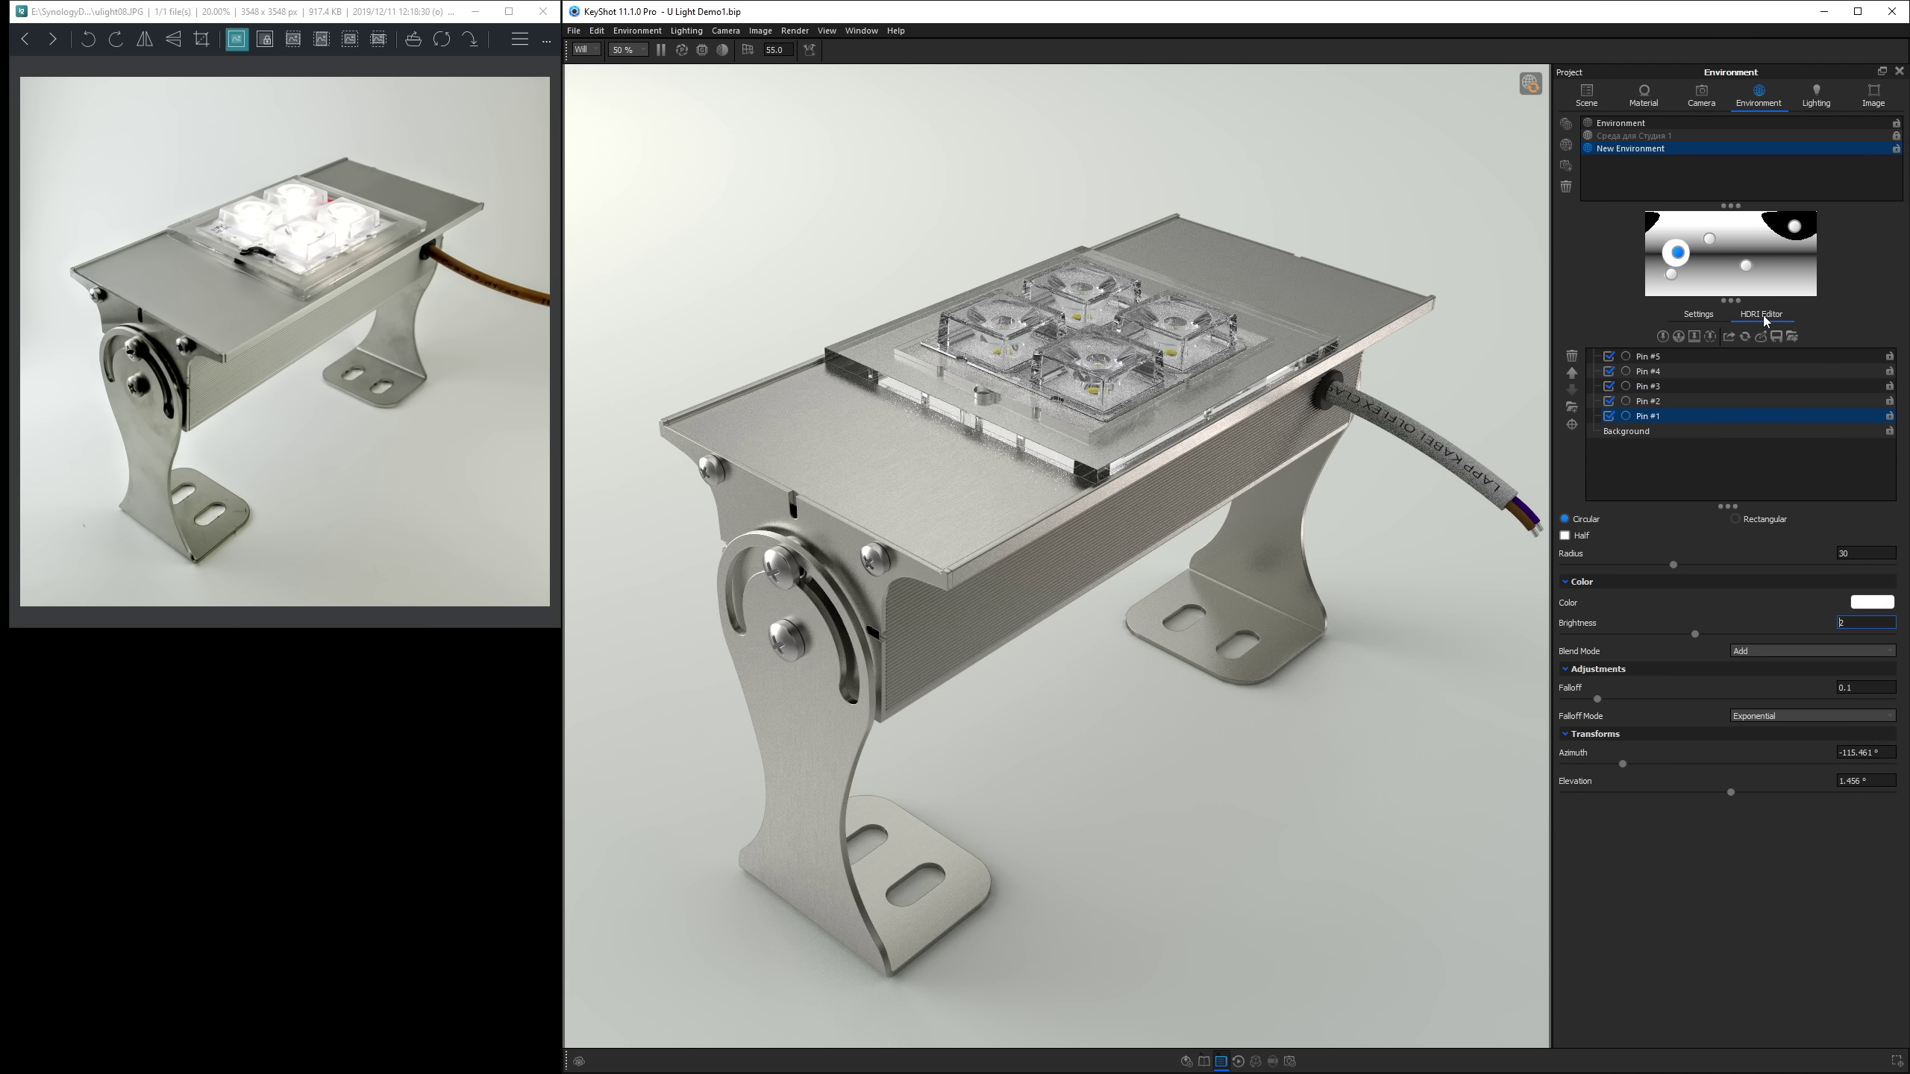
click(1617, 418)
click(1609, 401)
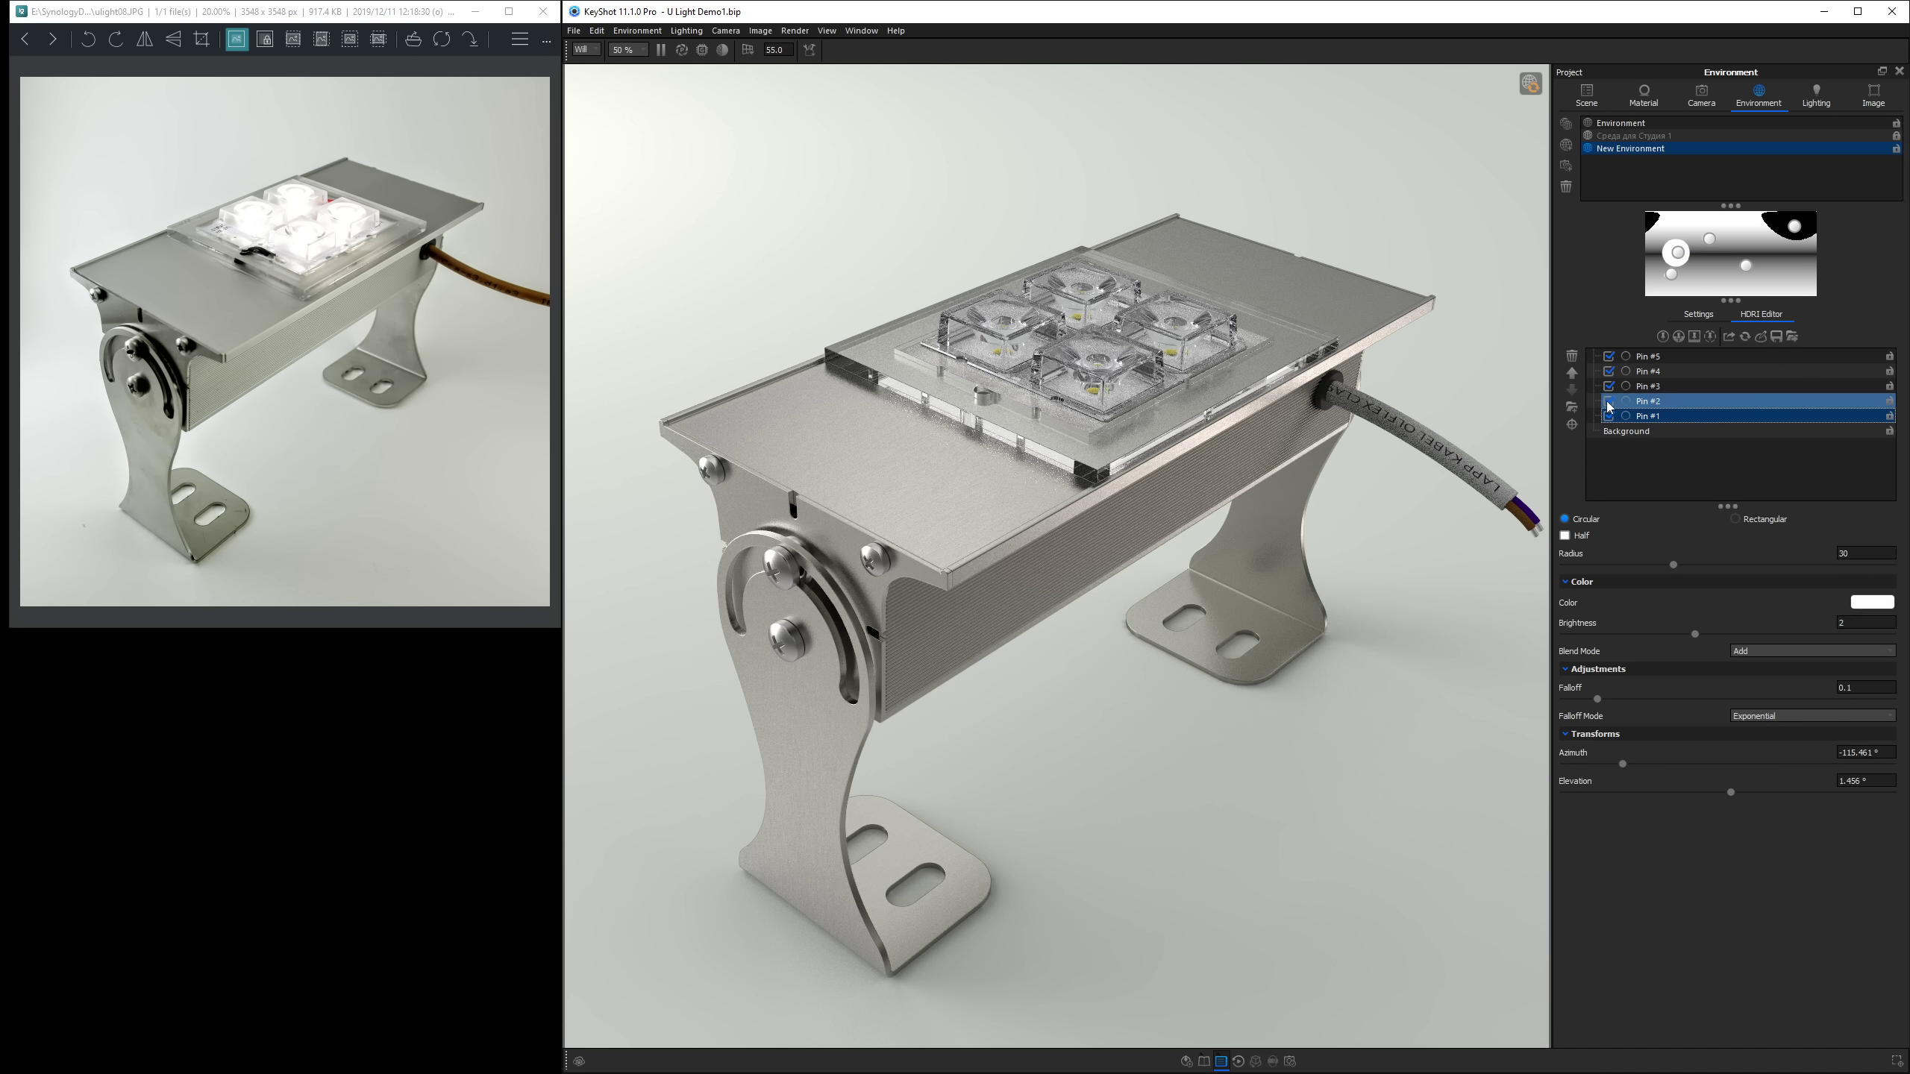
click(1608, 401)
click(1648, 401)
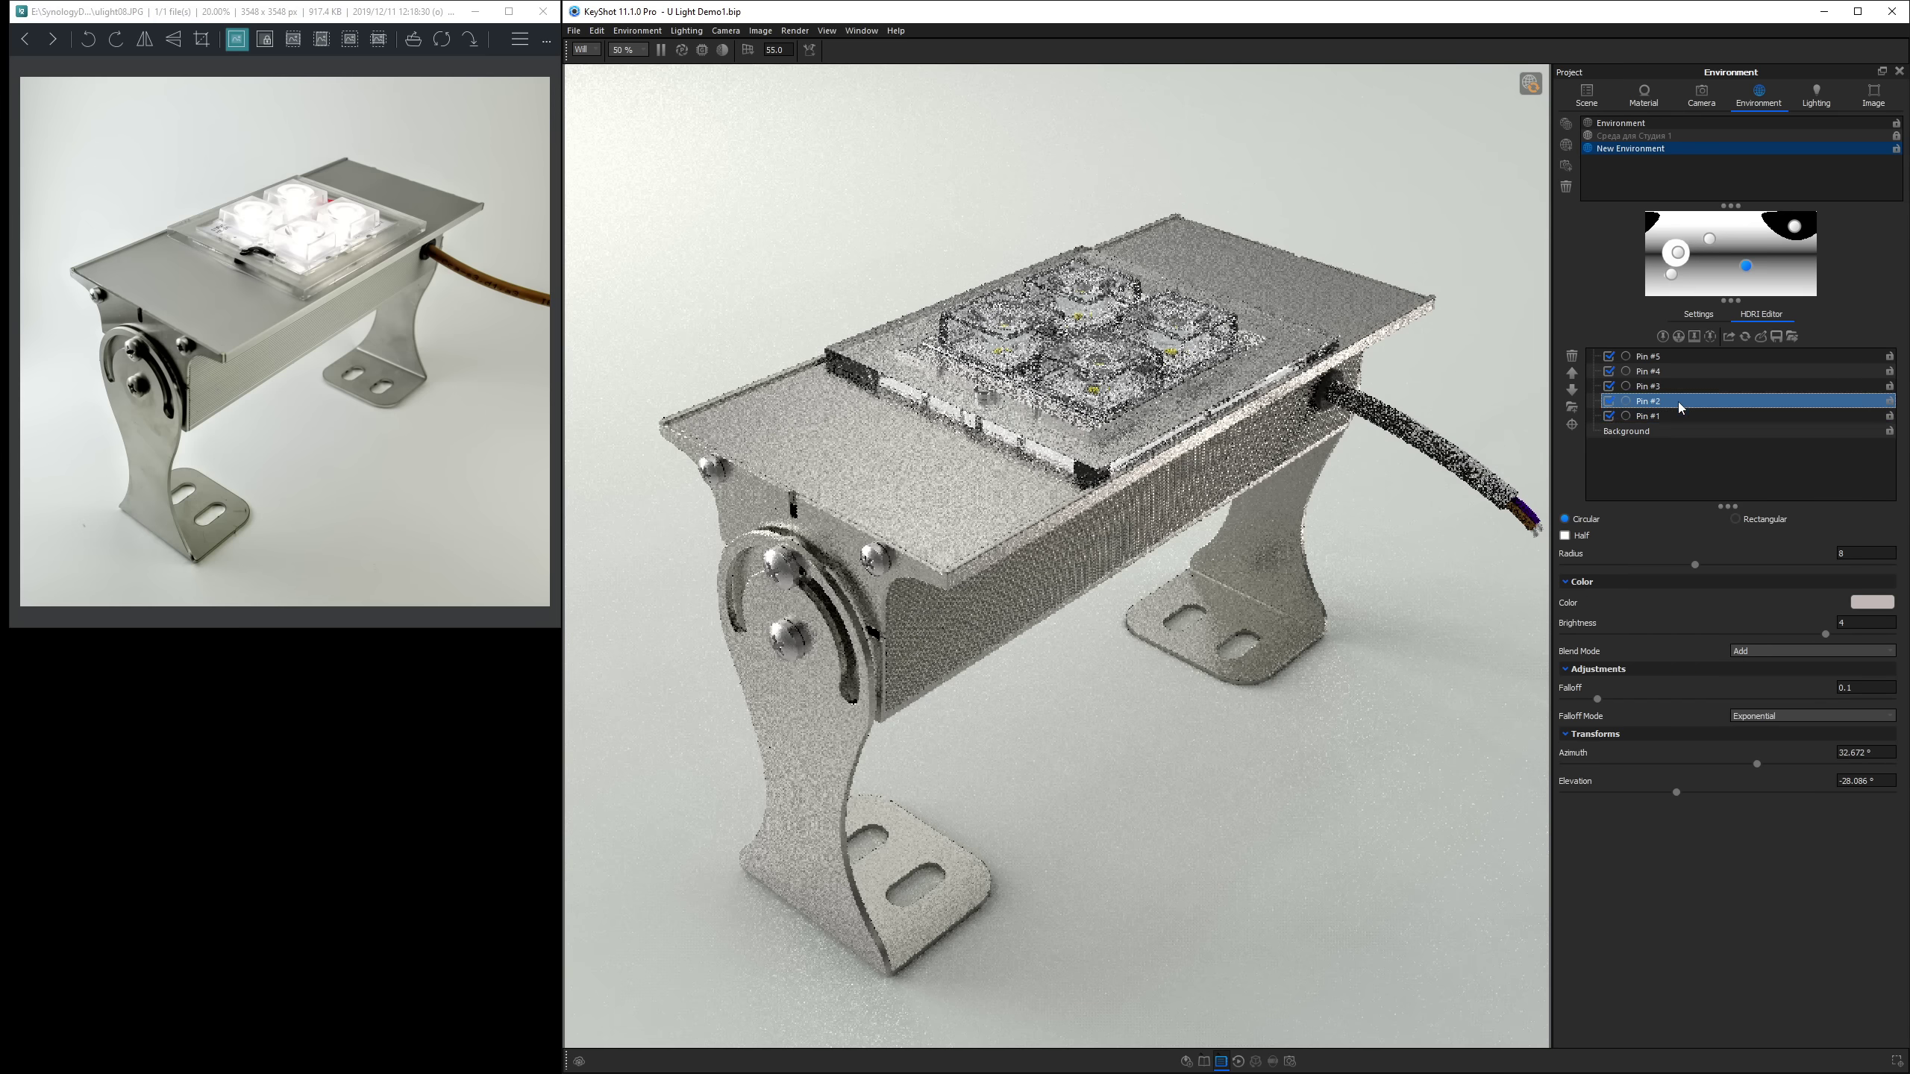
double_click(1852, 623)
text(2)
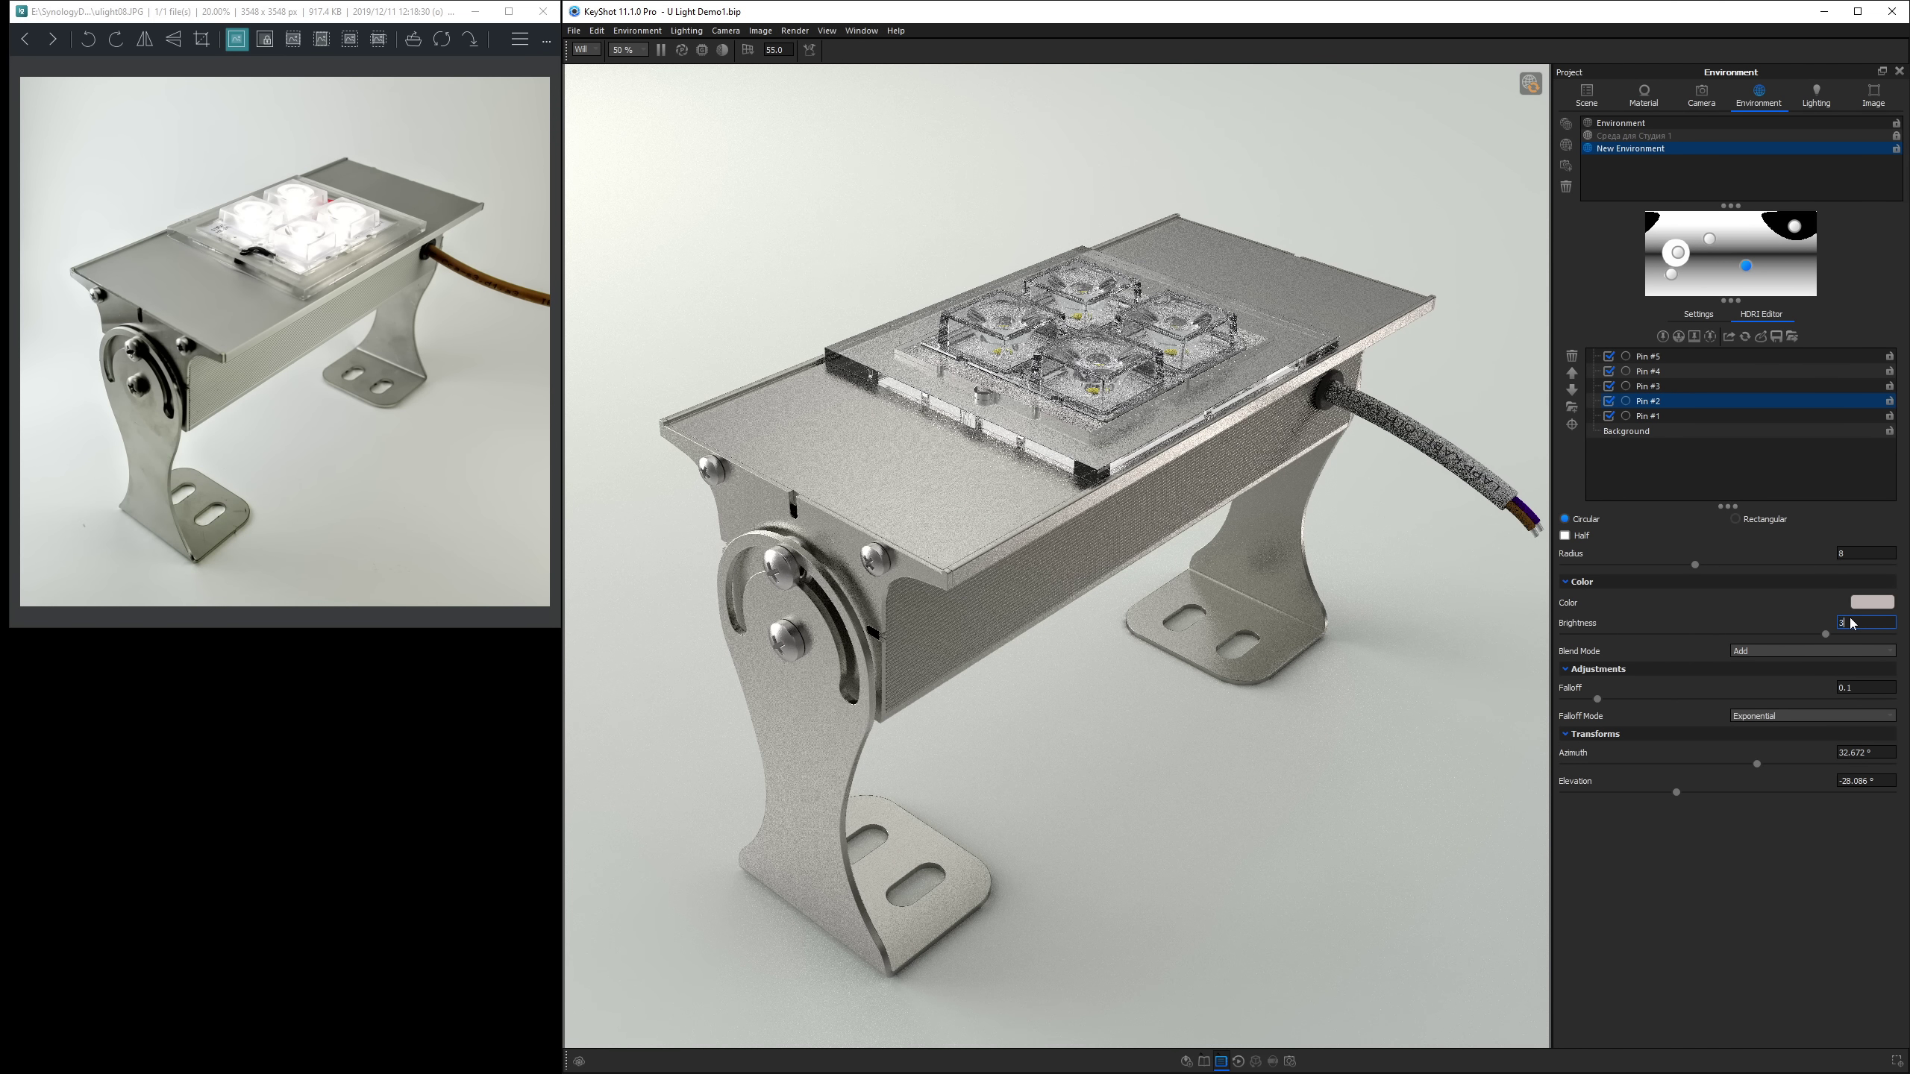
text(.5)
key(Return)
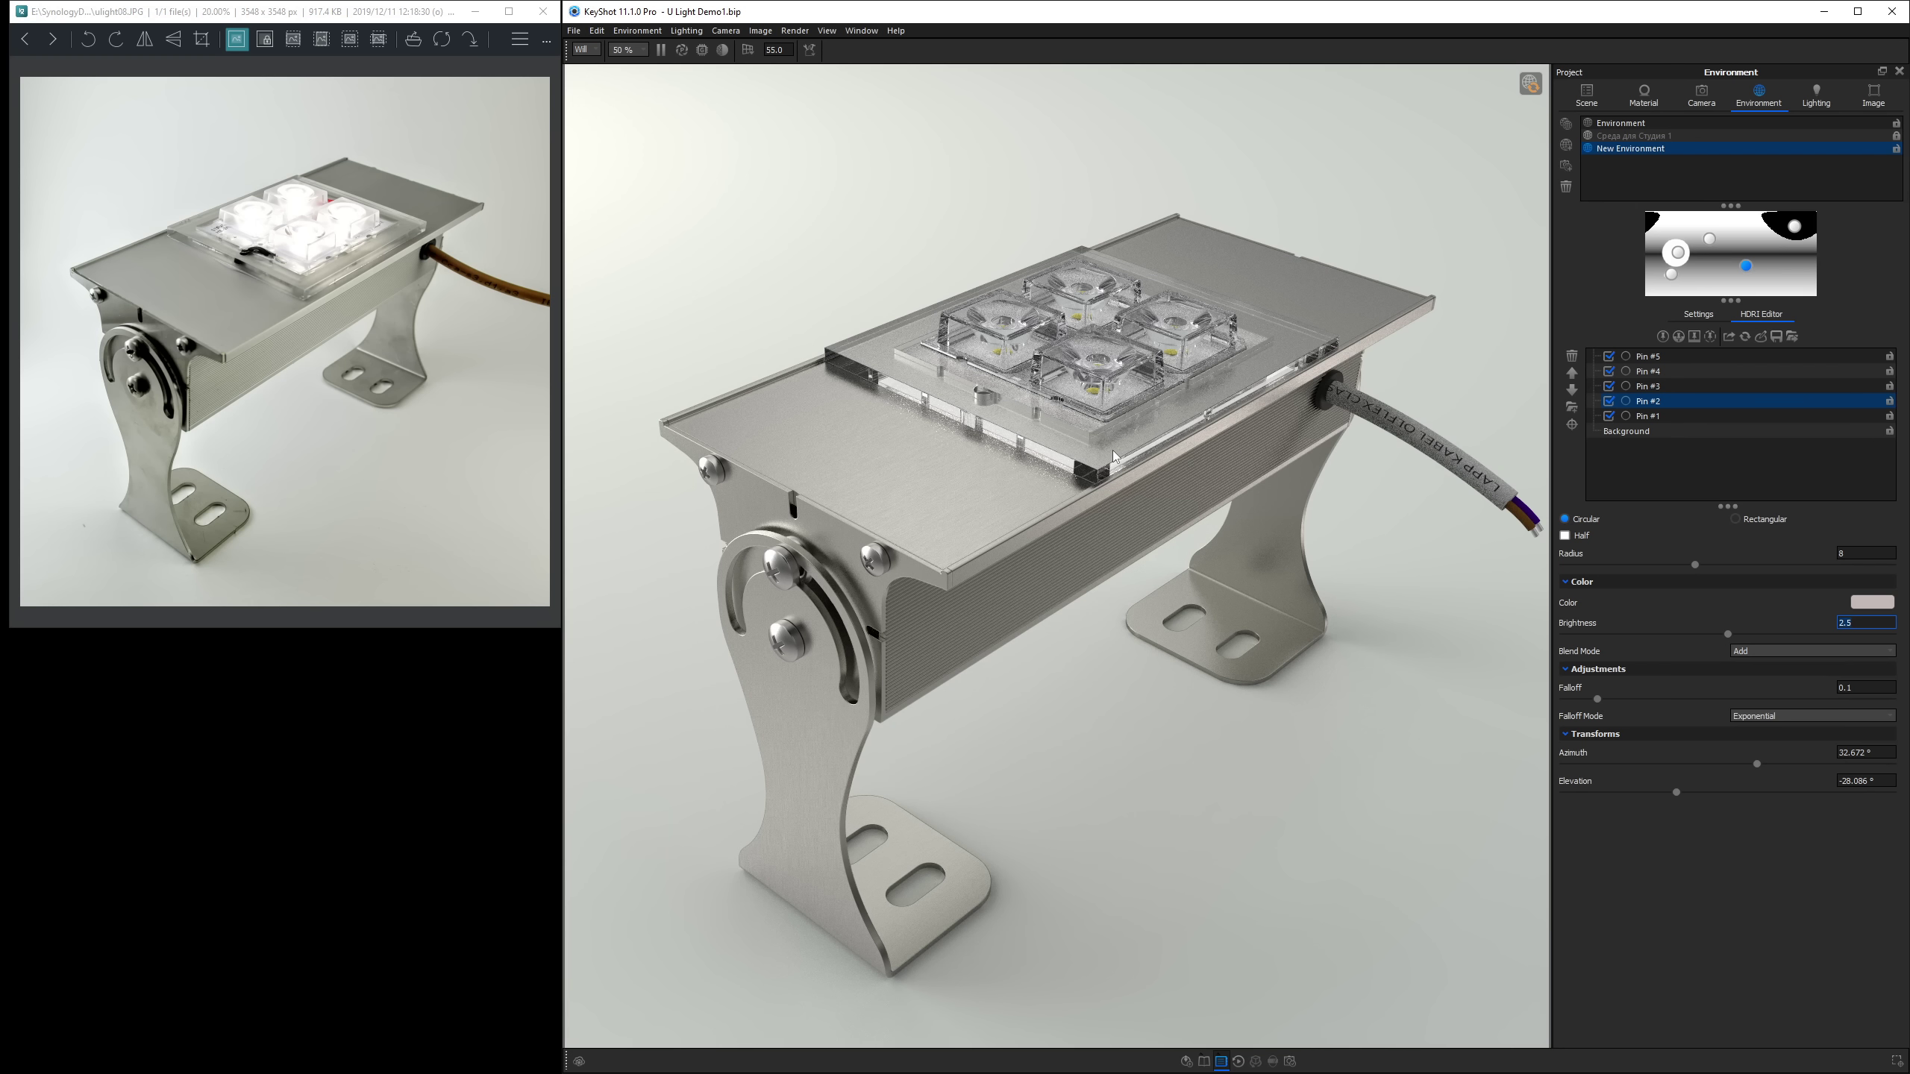
Open the transparent frame's cloudy plastic material and try a cloudiness of 0.8 and then 0.9.
double_click(1014, 429)
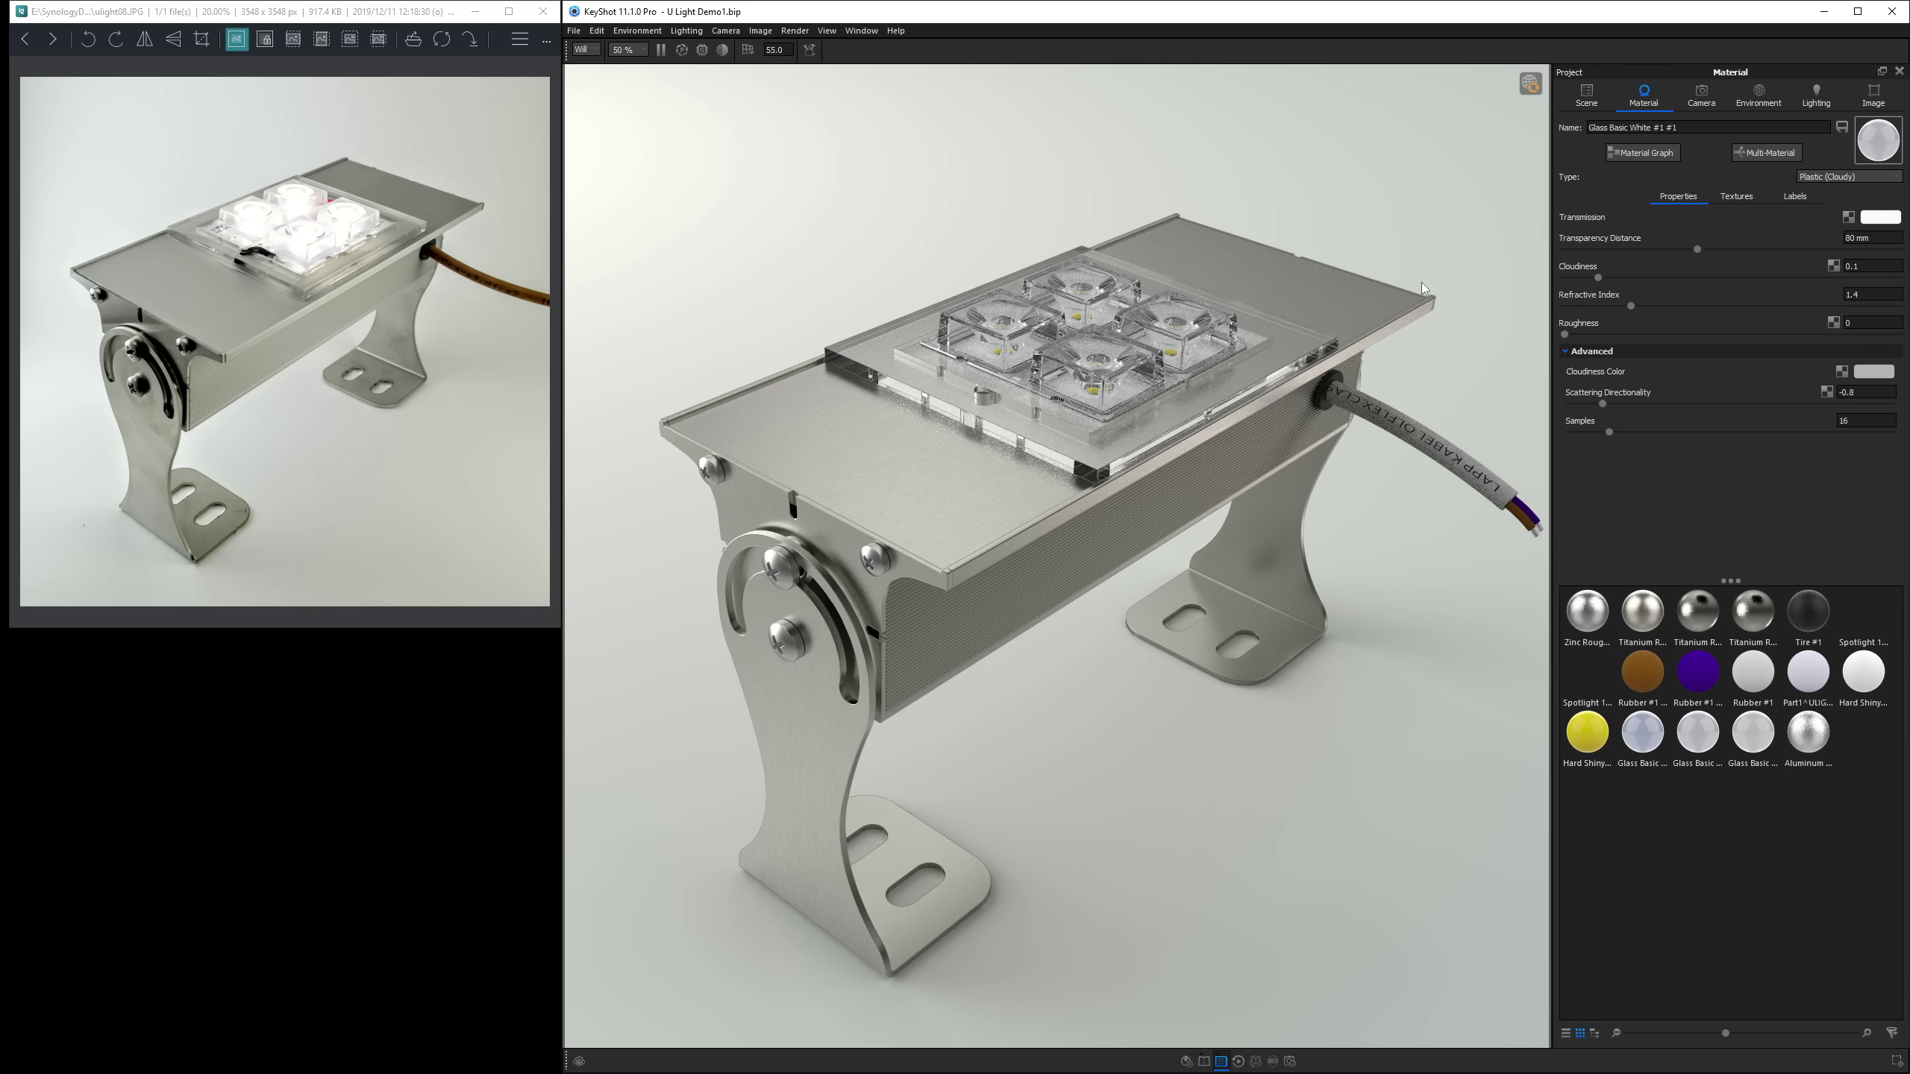
click(1870, 240)
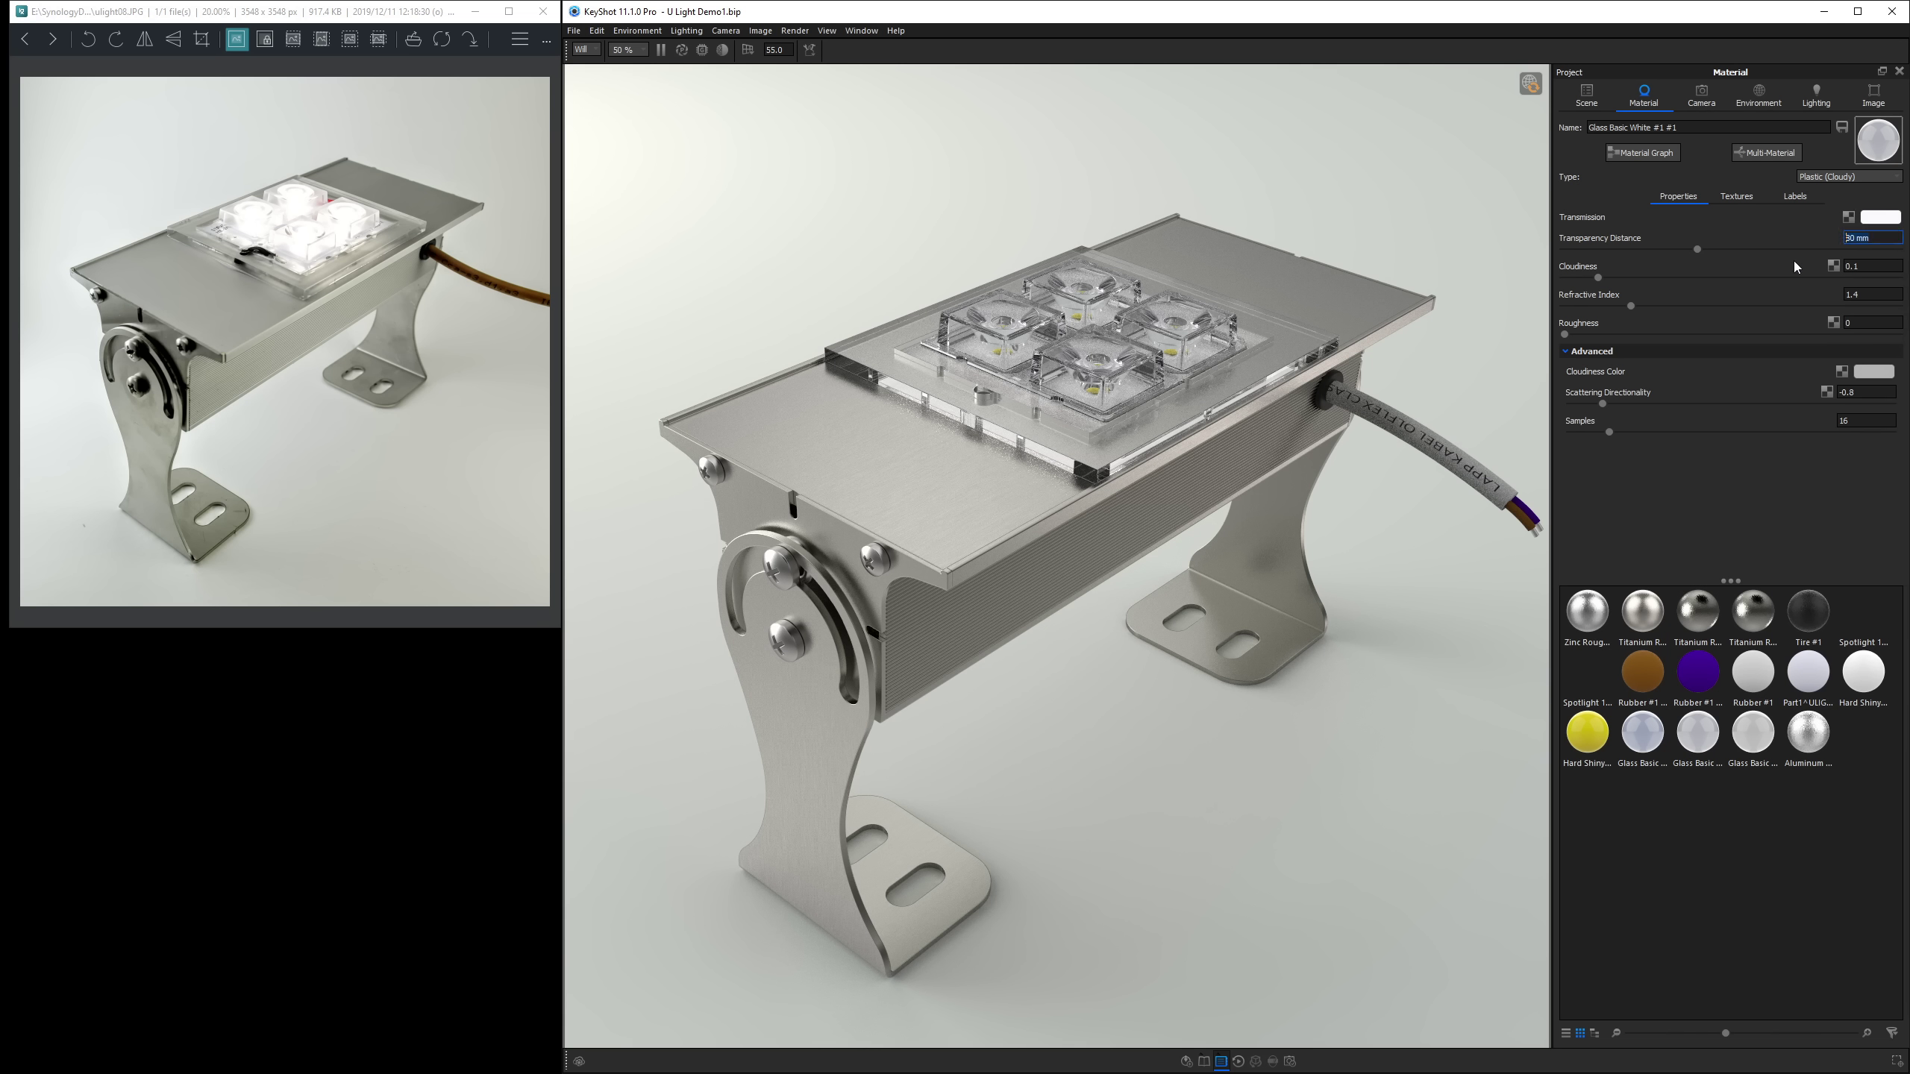
click(1869, 268)
key(BackSpace)
text(8)
key(Return)
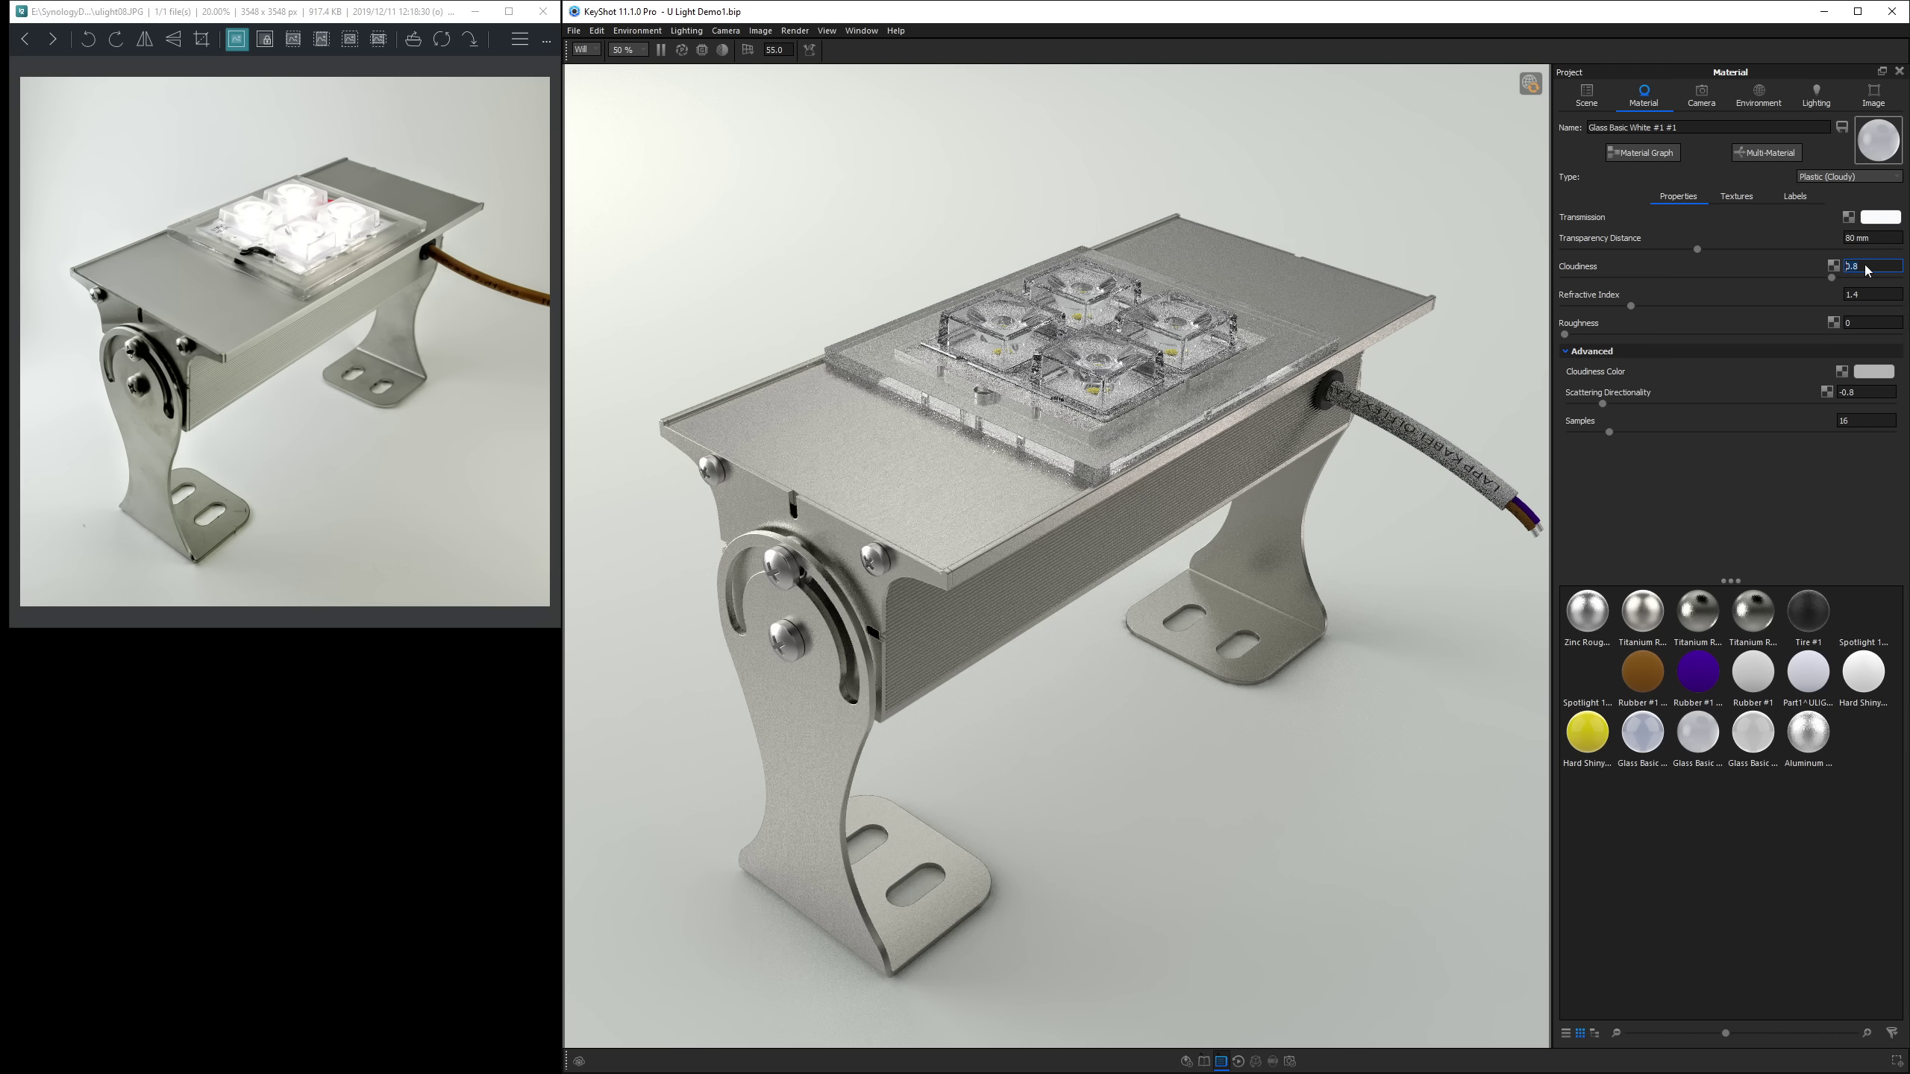
key(BackSpace)
text(9)
key(Return)
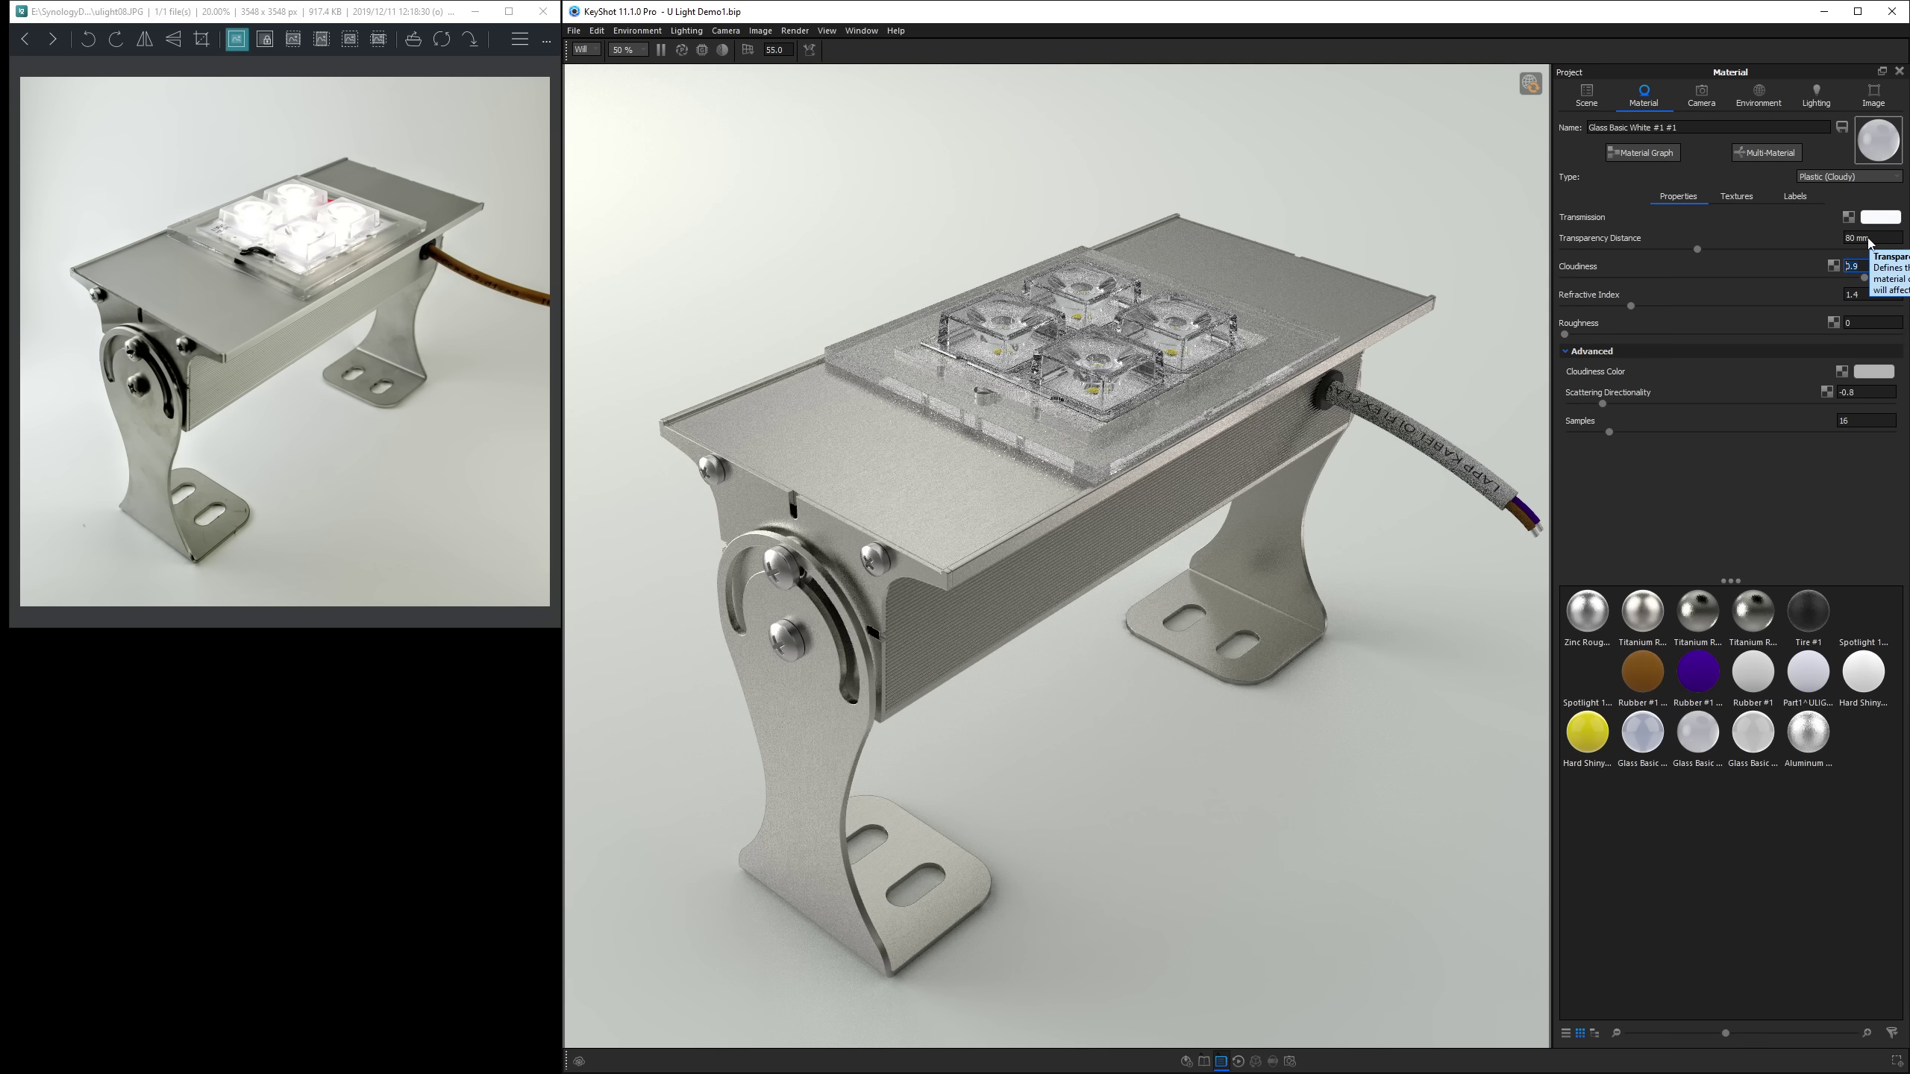
Set the frame material's transparency distance to 20 mm and its cloudiness to 0.2.
click(1848, 241)
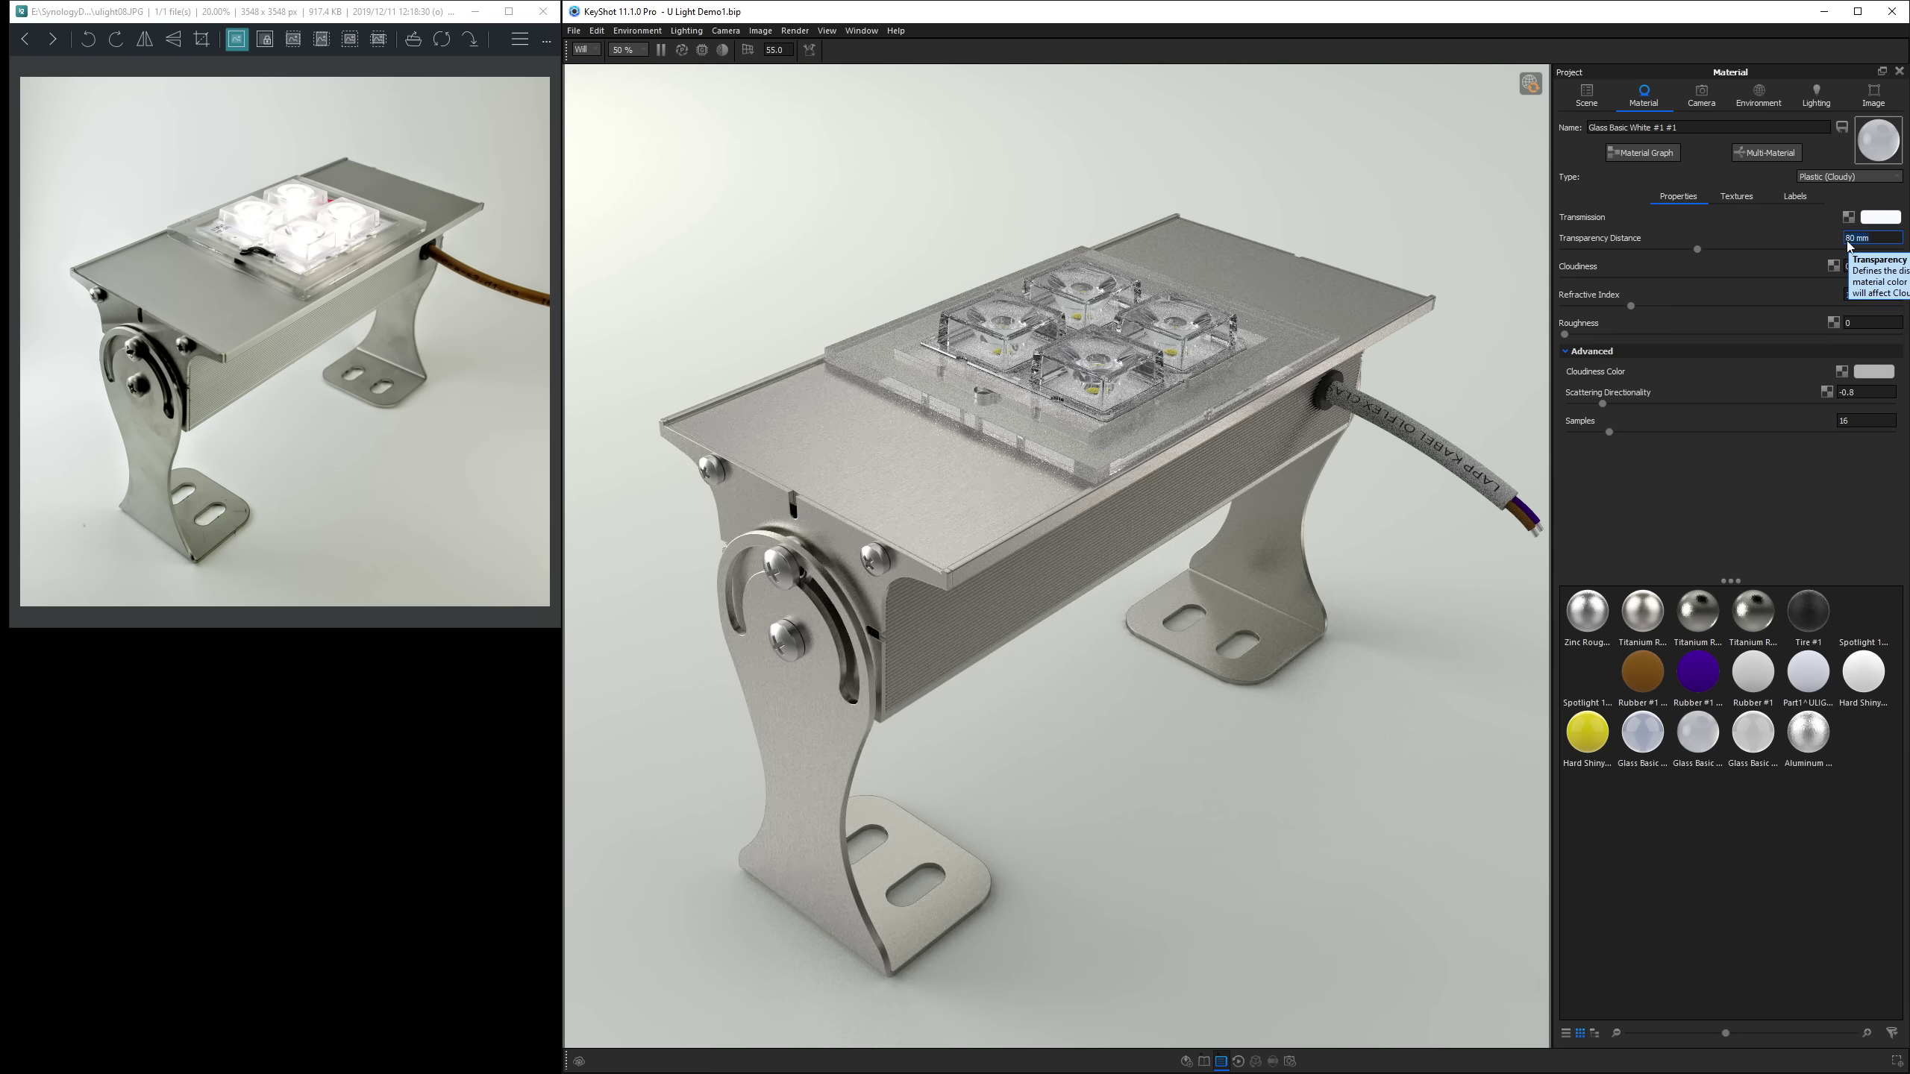
key(Return)
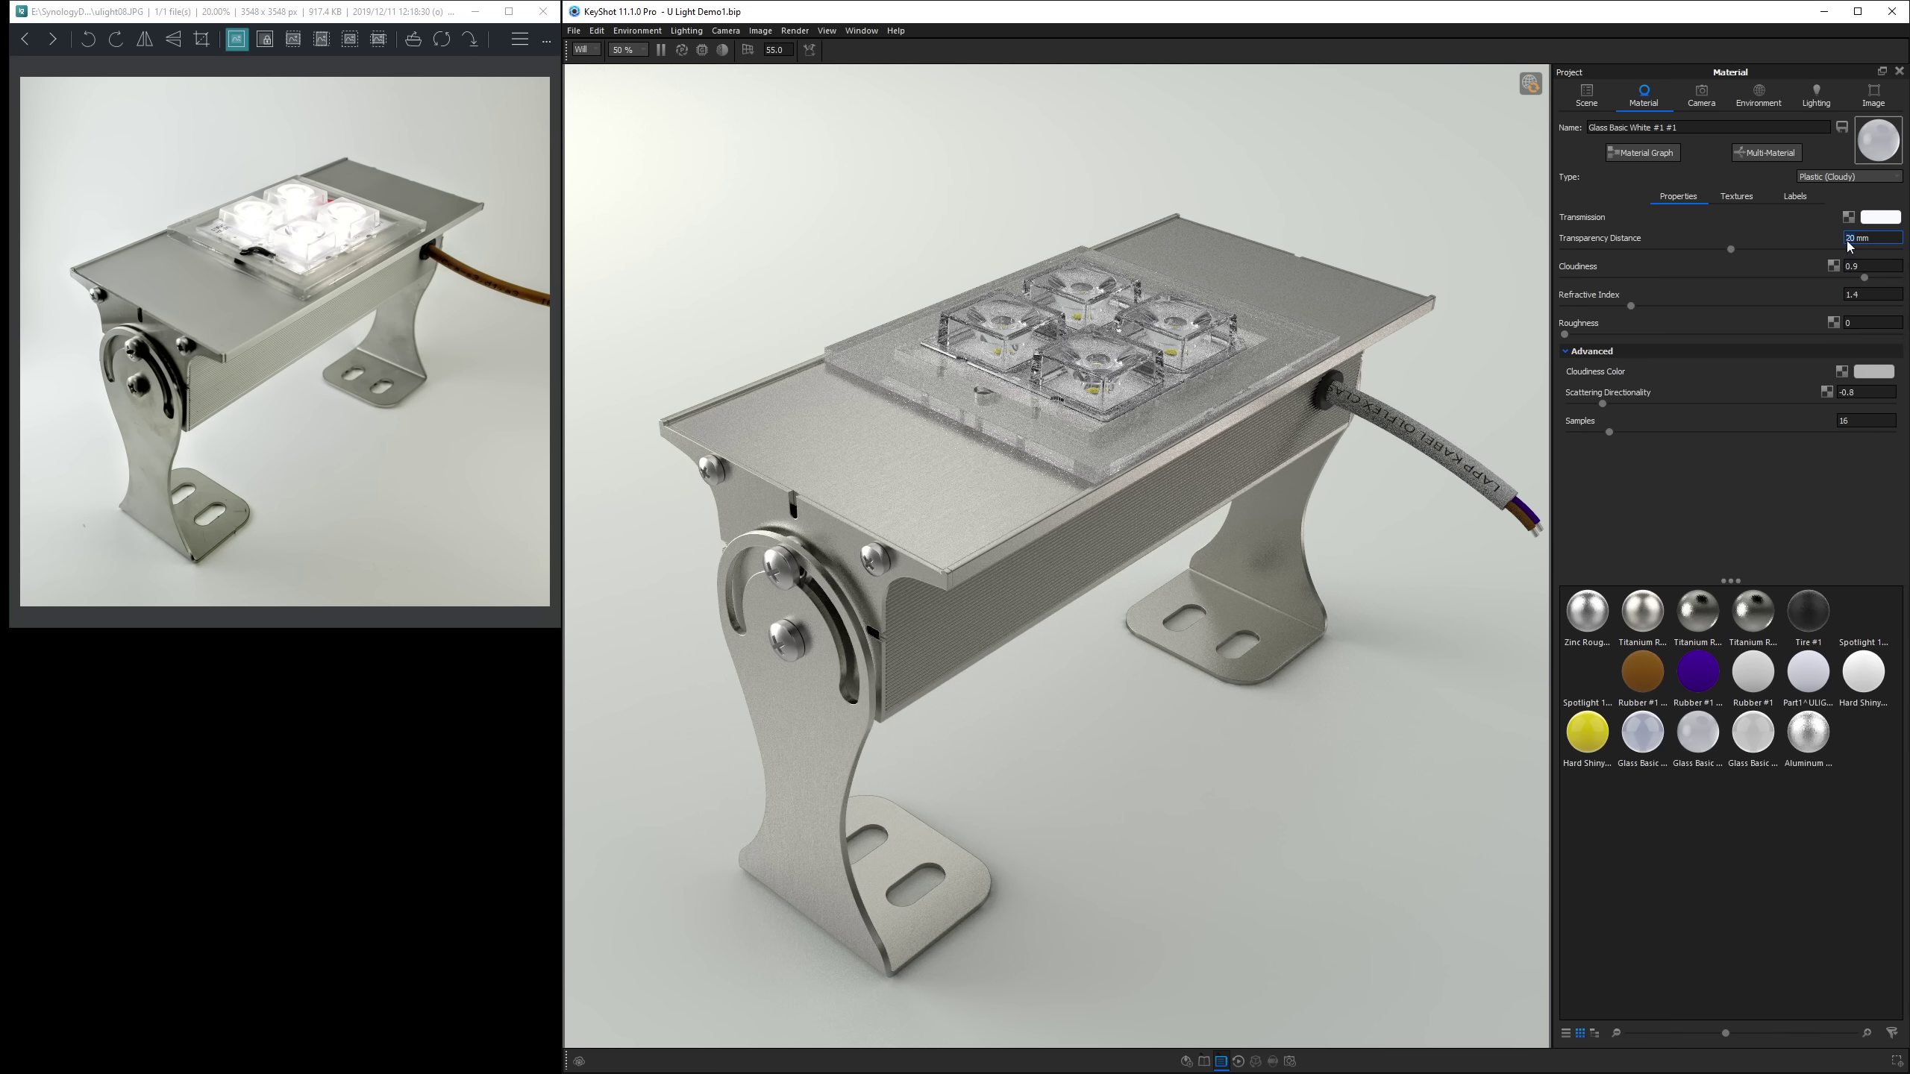
key(Return)
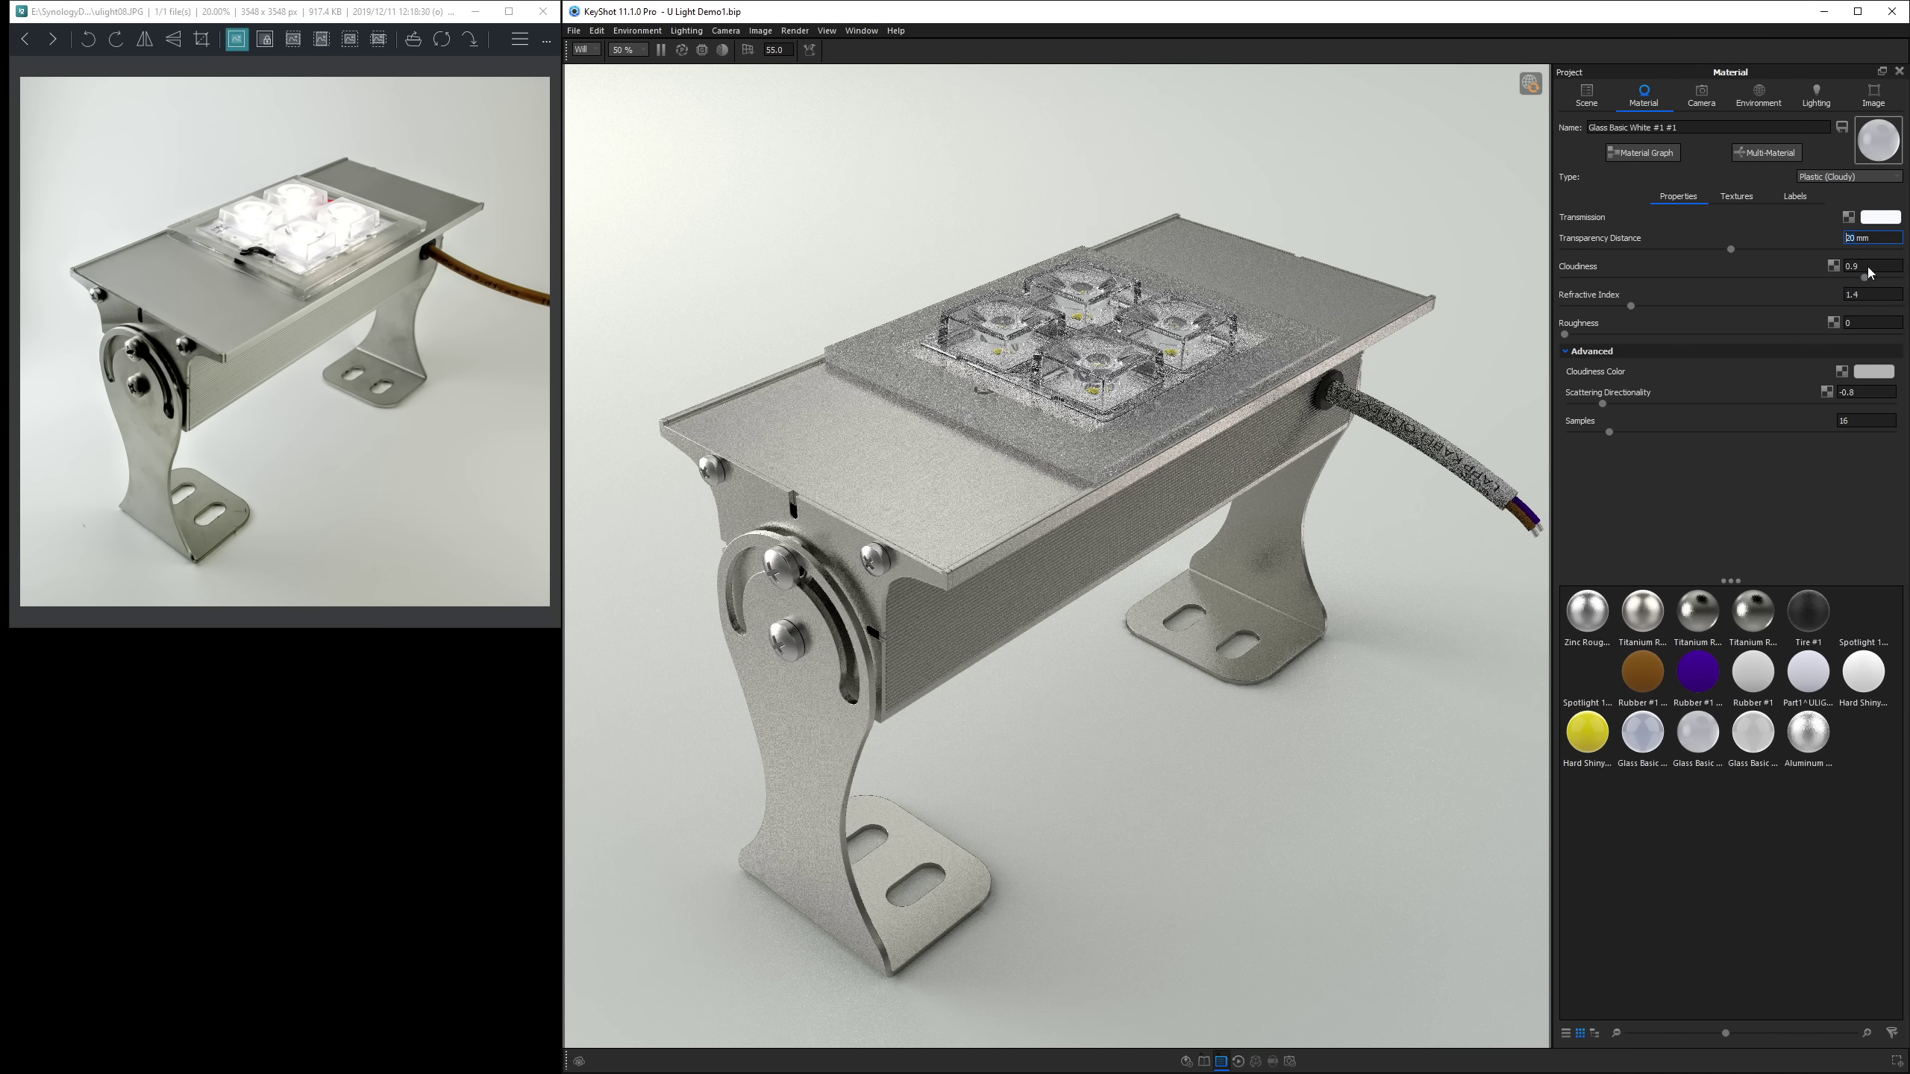
click(1871, 269)
key(BackSpace)
text(2)
key(Return)
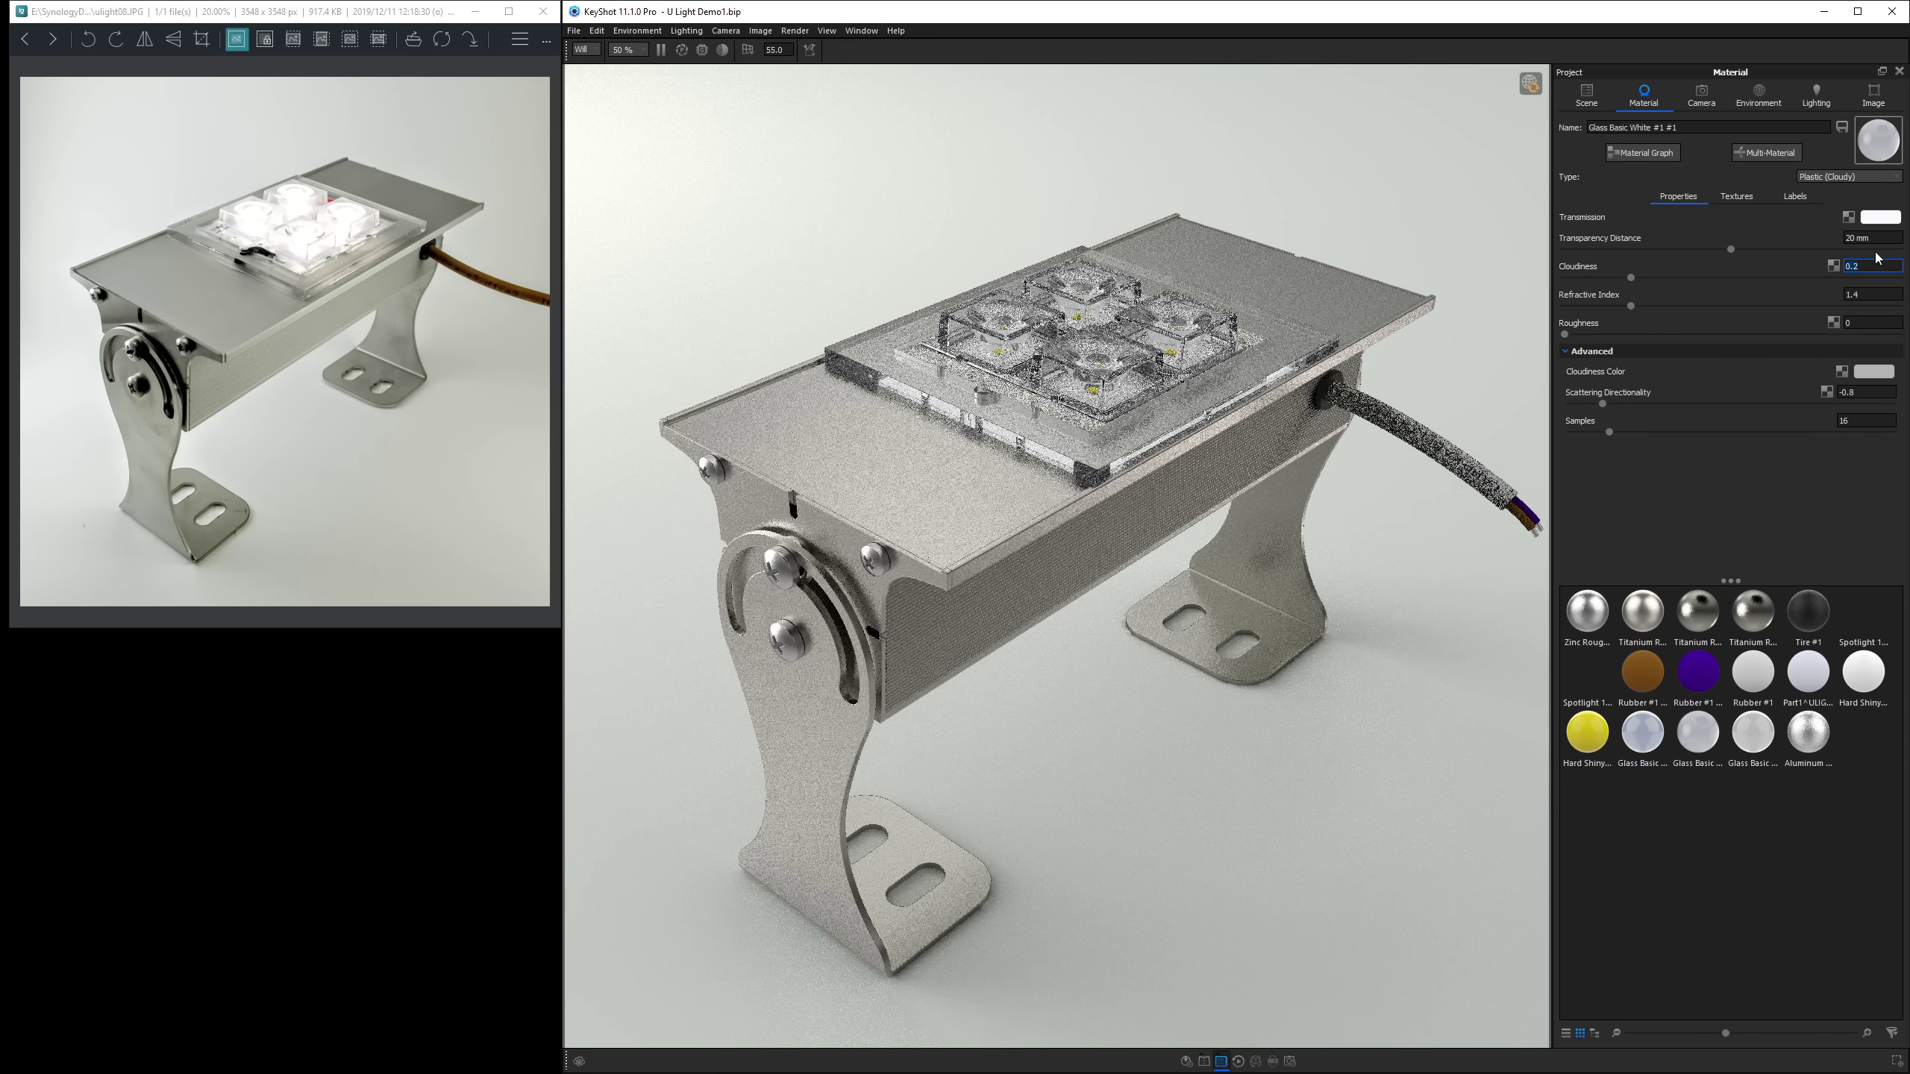
Check the RAMKA frame's part size in the scene and set its material's transparency distance to 3 mm.
click(1683, 254)
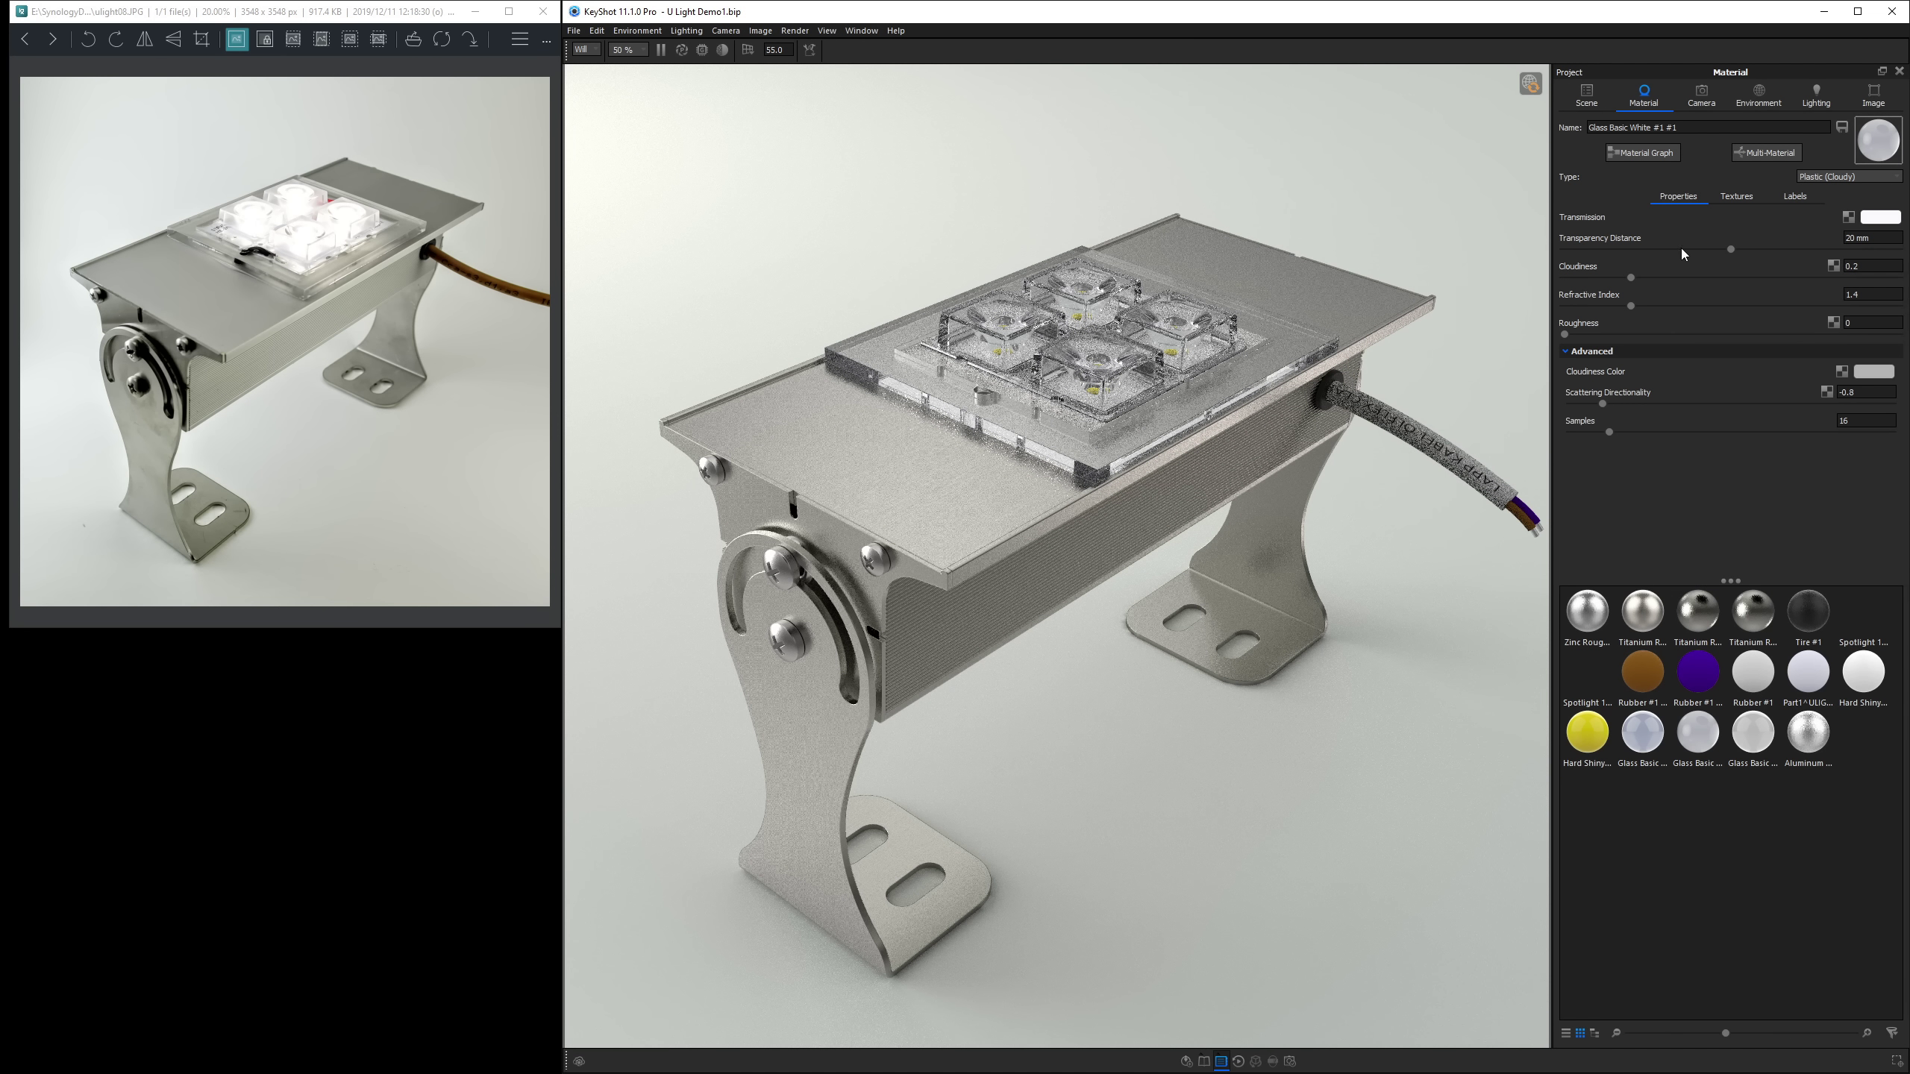
click(1587, 96)
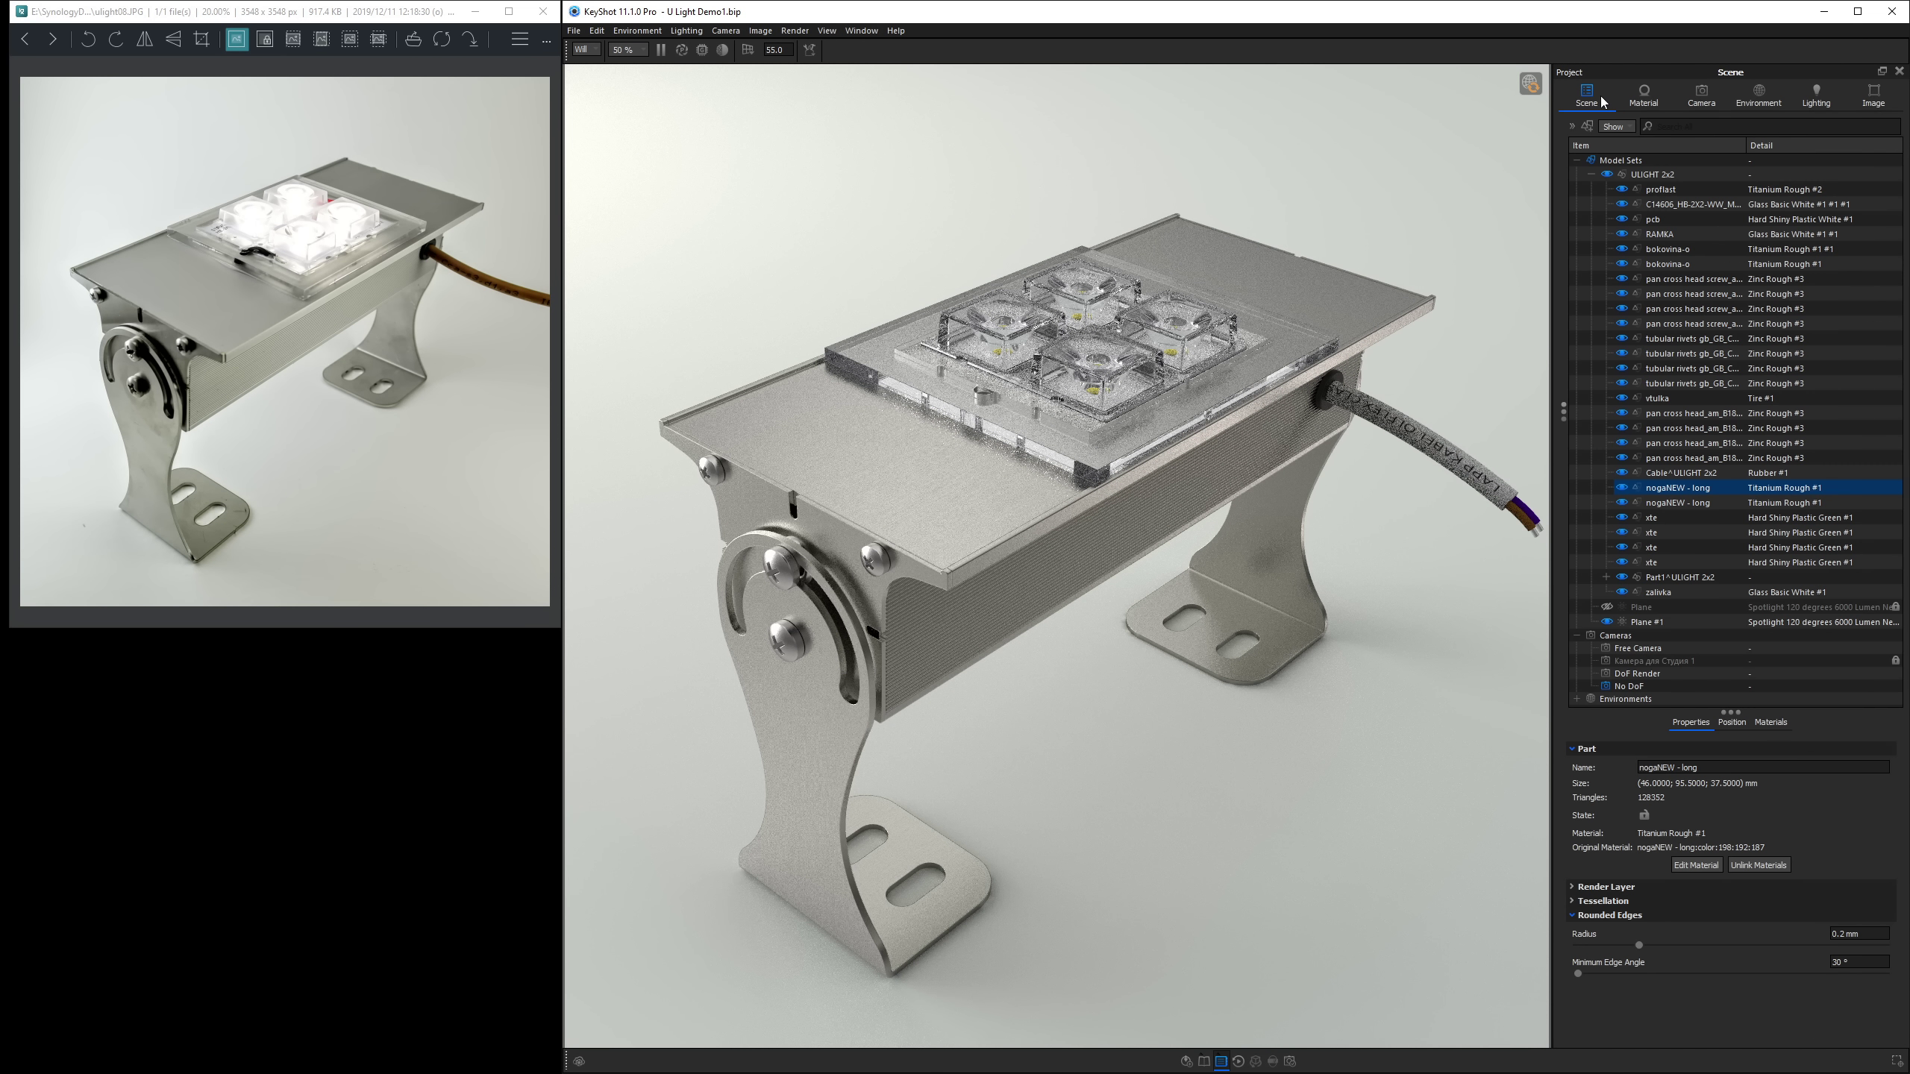
click(1069, 429)
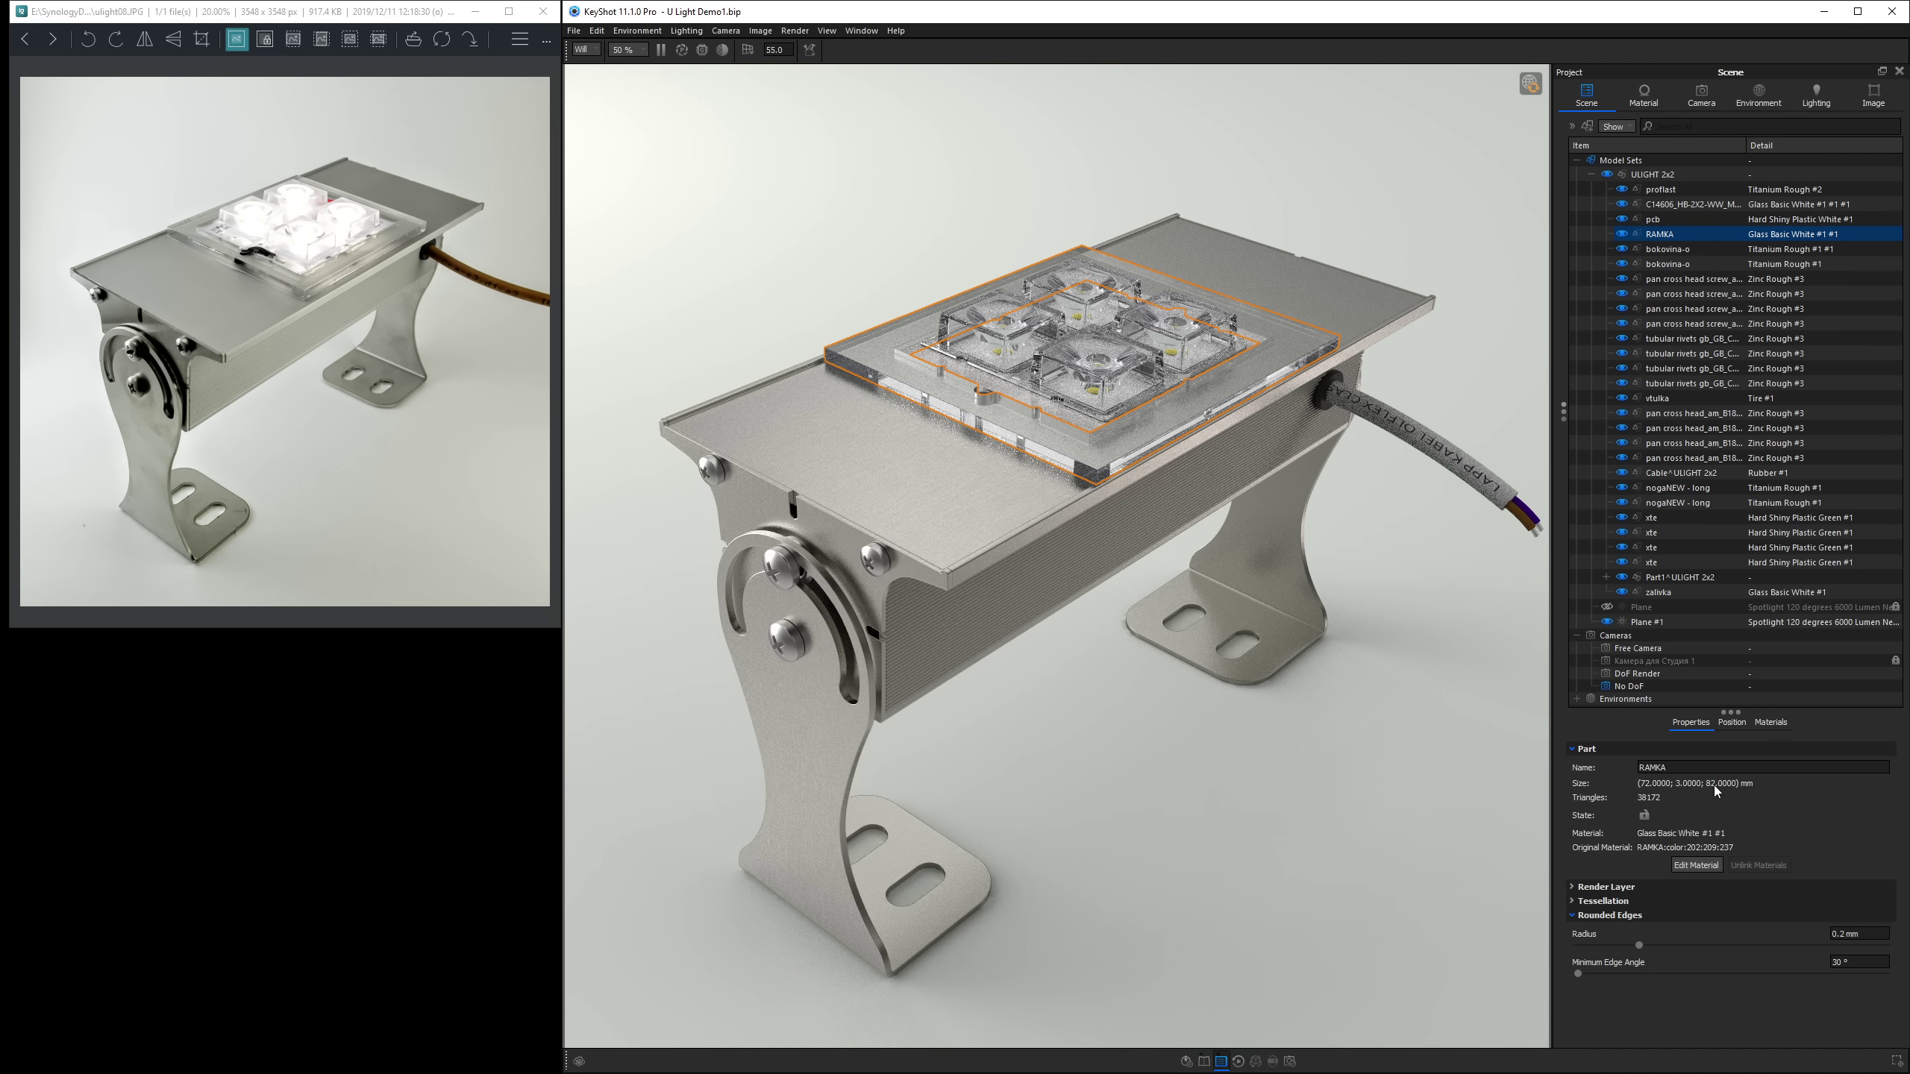
click(1625, 100)
click(1873, 238)
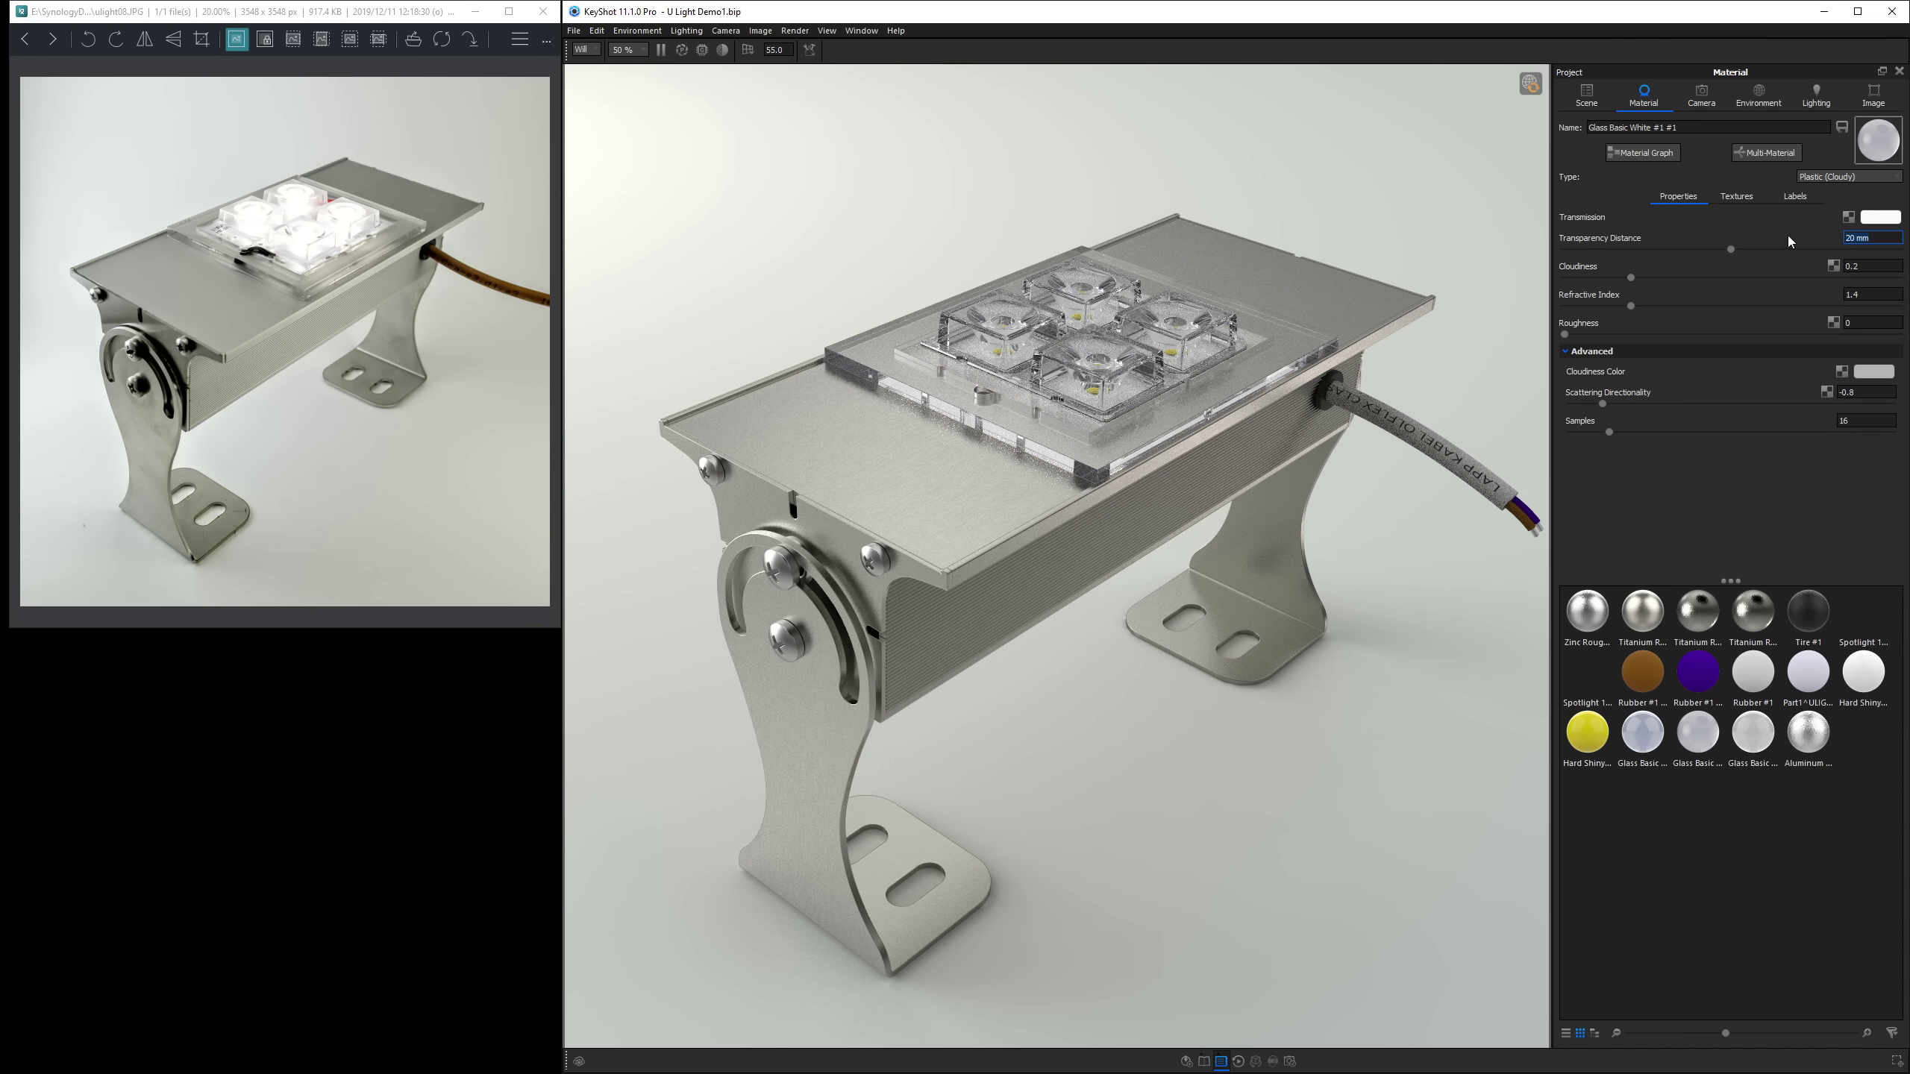
text(3)
key(Return)
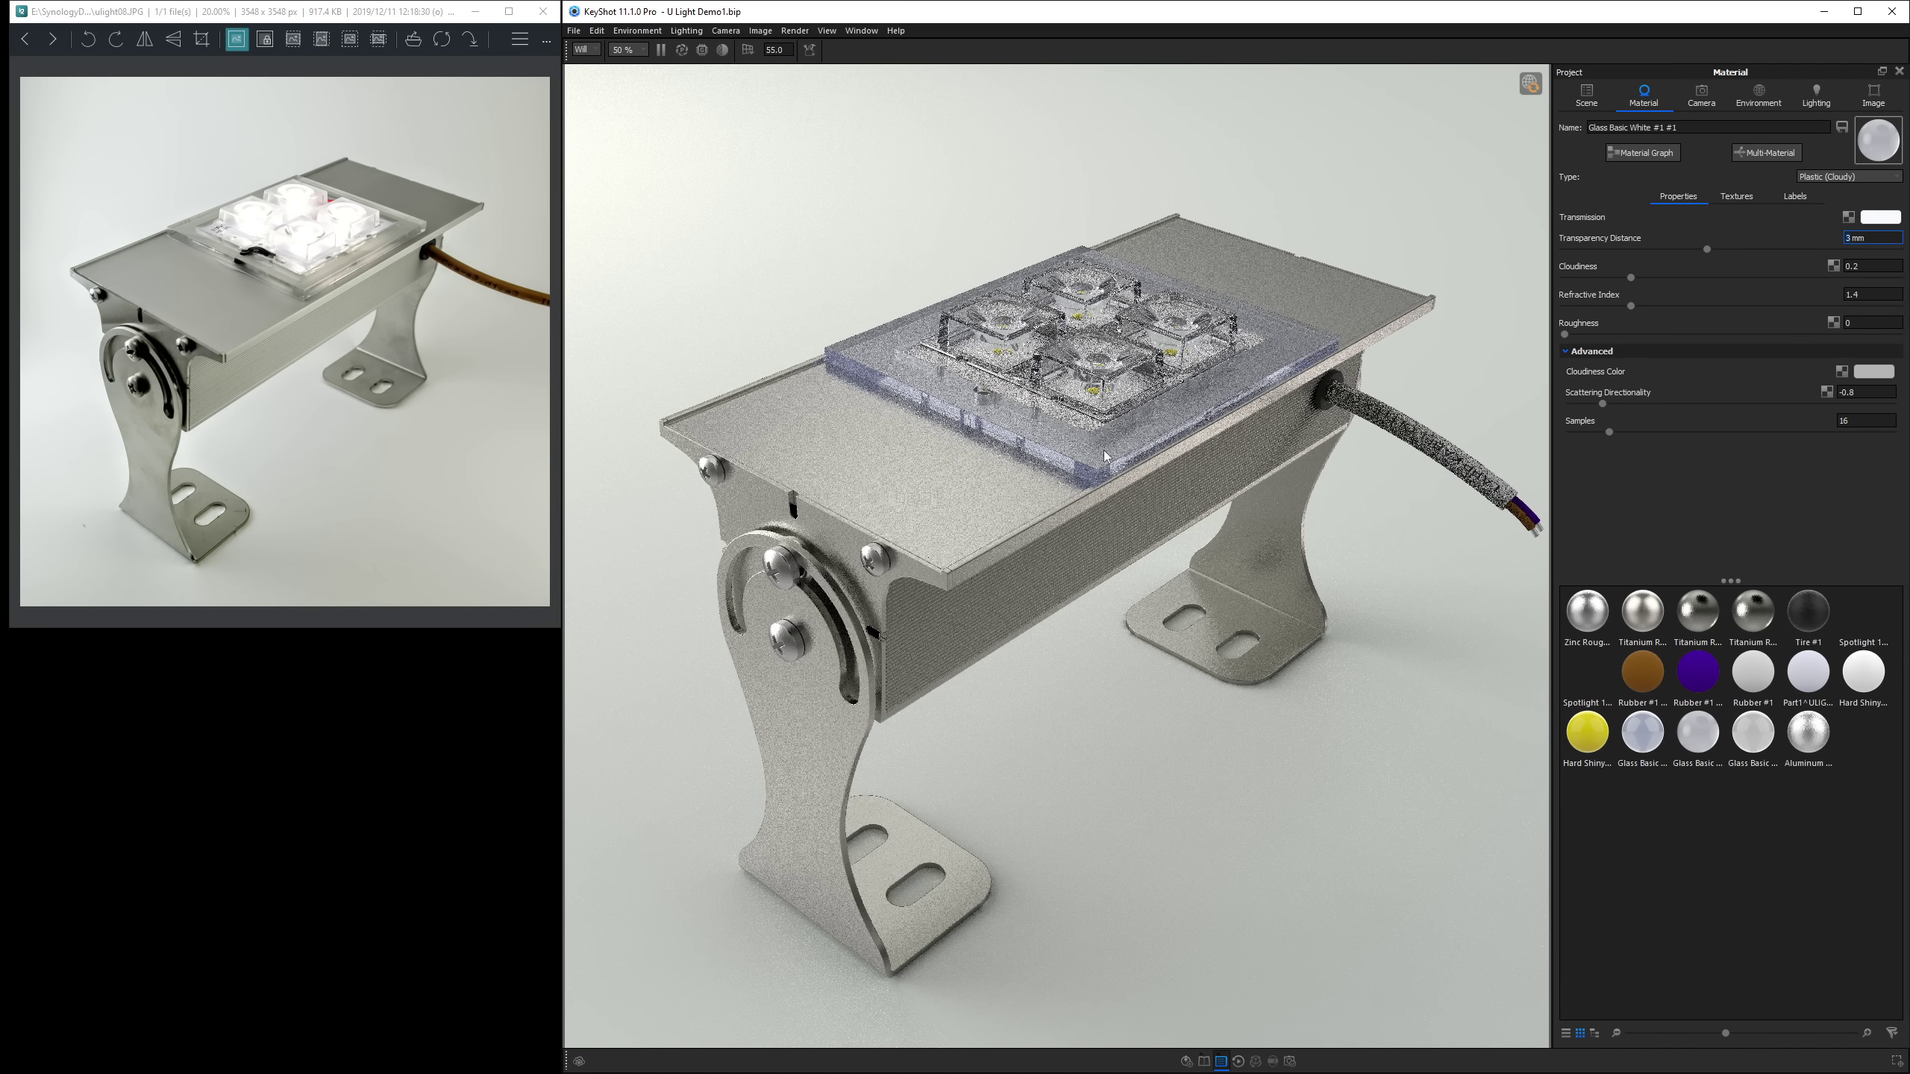
Set the frame material's transmission color to pure white with 0% saturation and 100% value.
click(1880, 217)
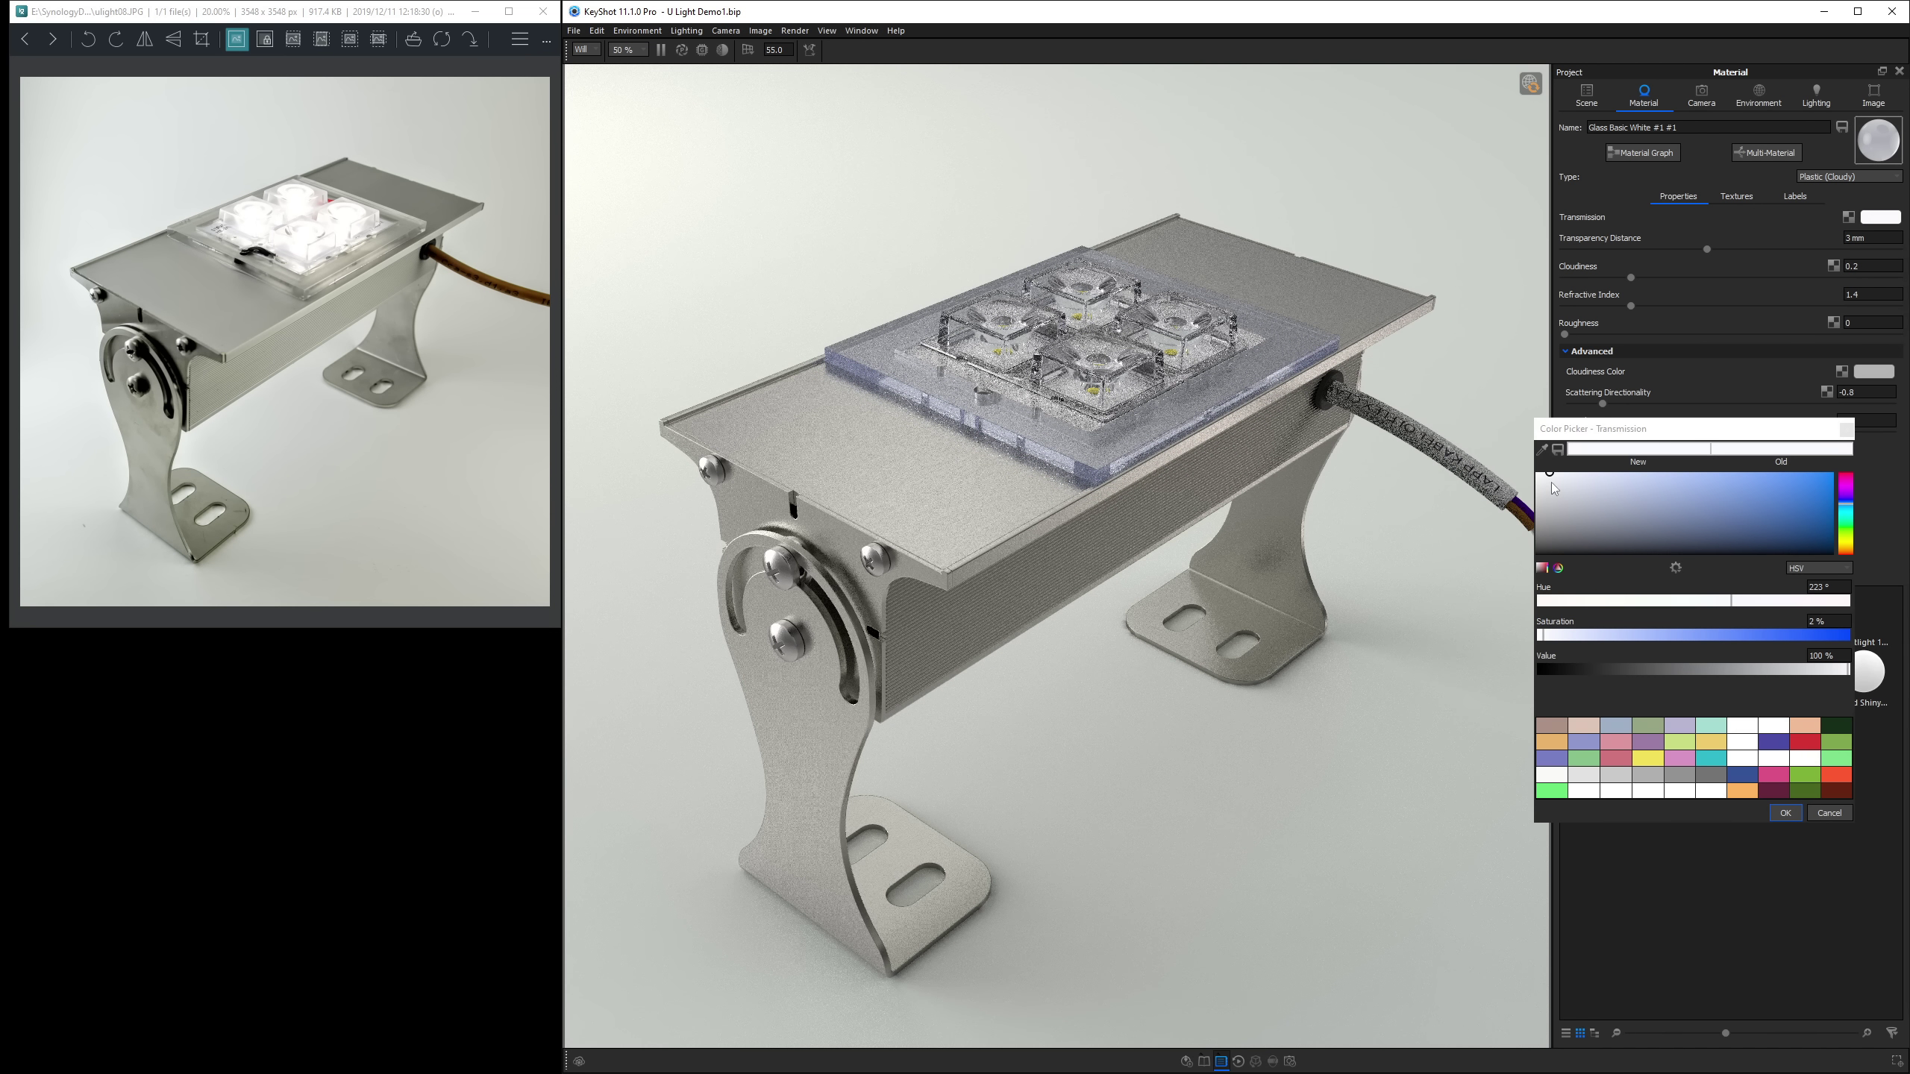
drag(1553, 488, 1536, 473)
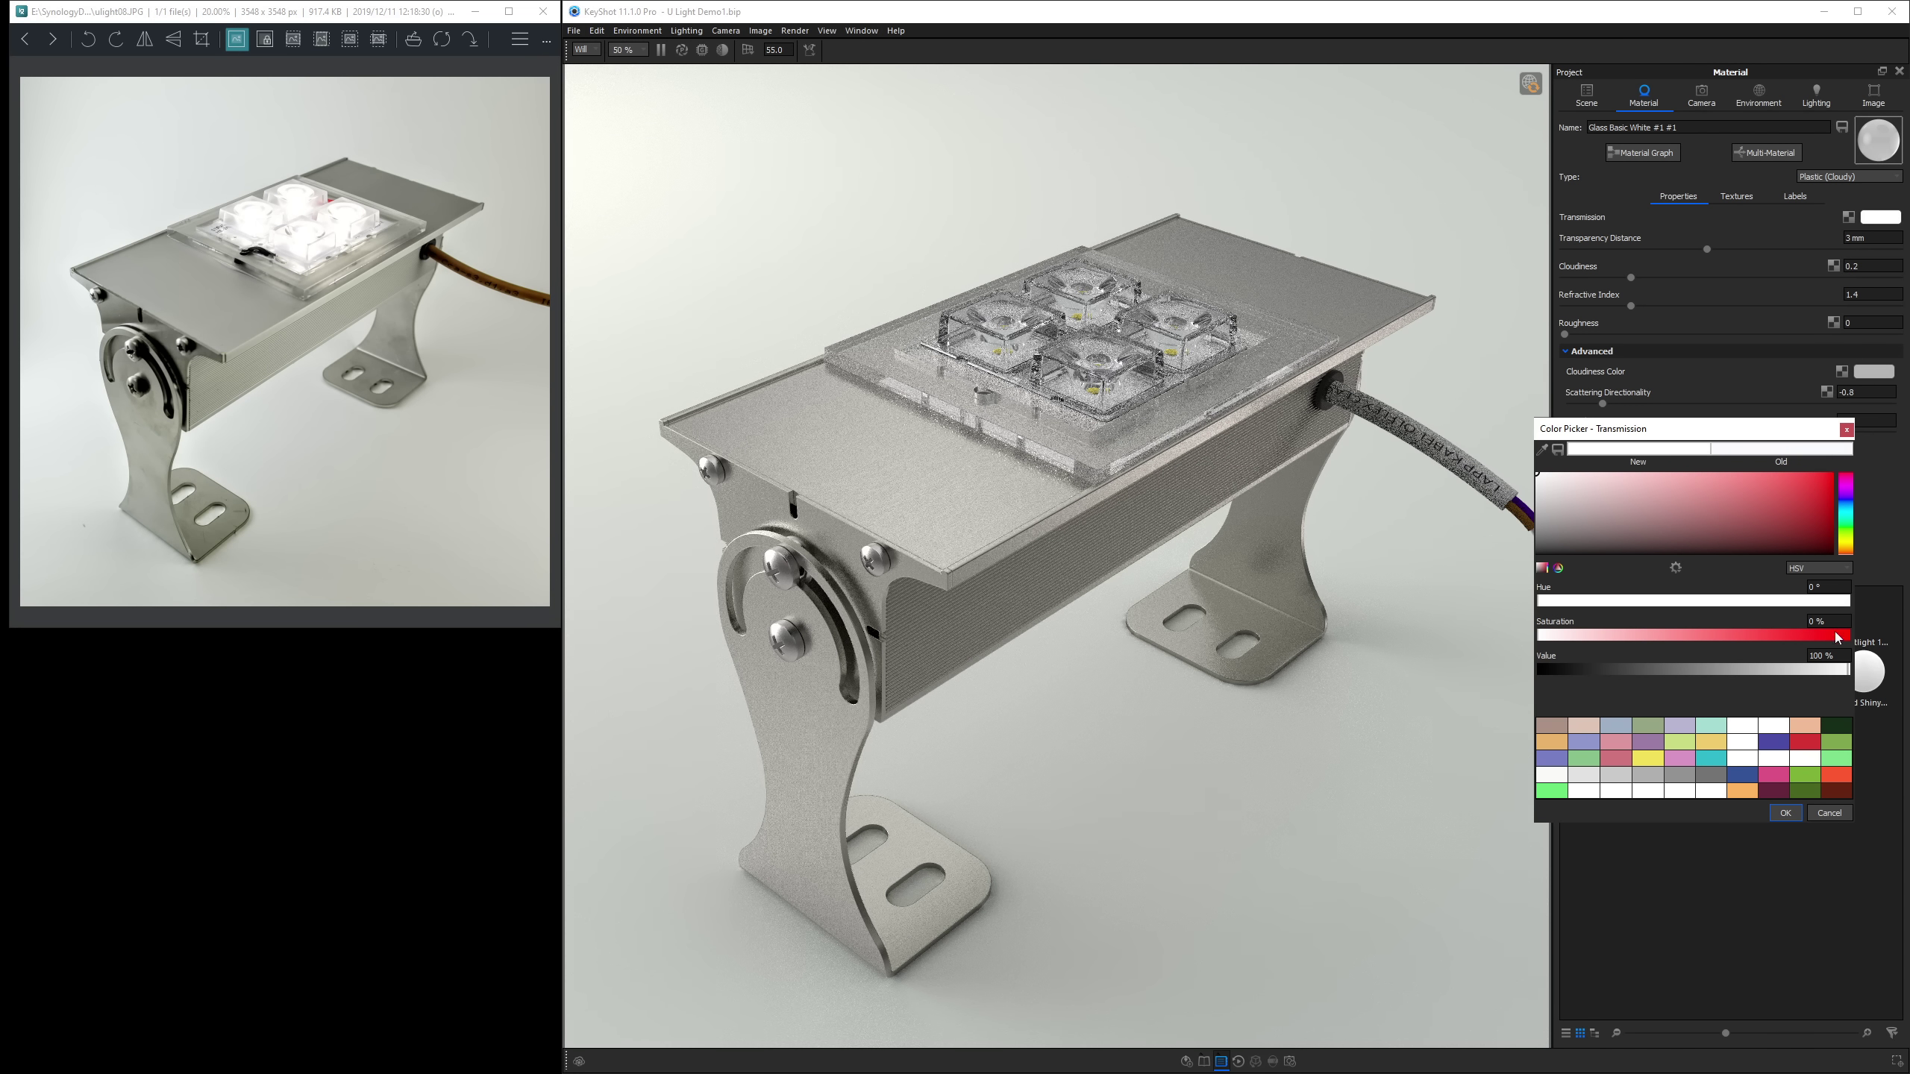
click(1787, 813)
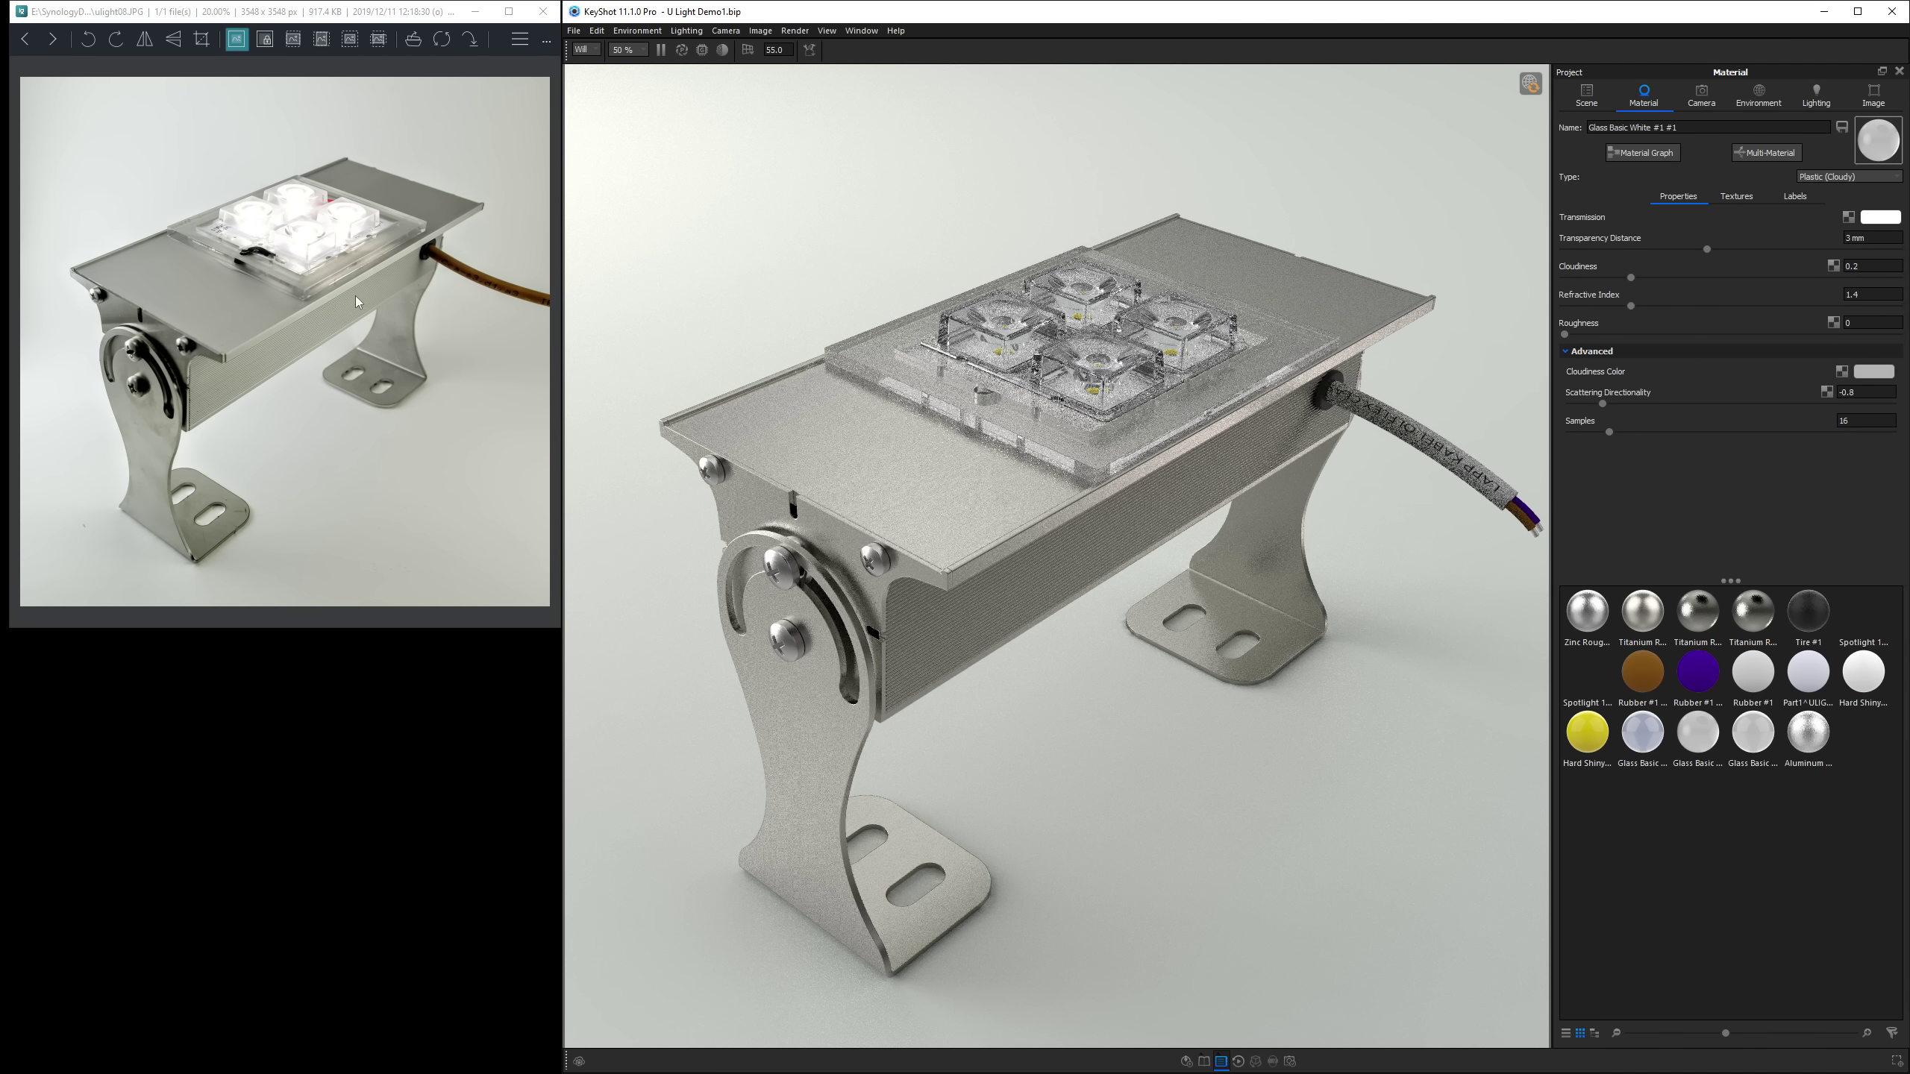
Examine the frame up close in the reference photo and set its material's roughness to 0.05.
scroll(316, 290, up, 3)
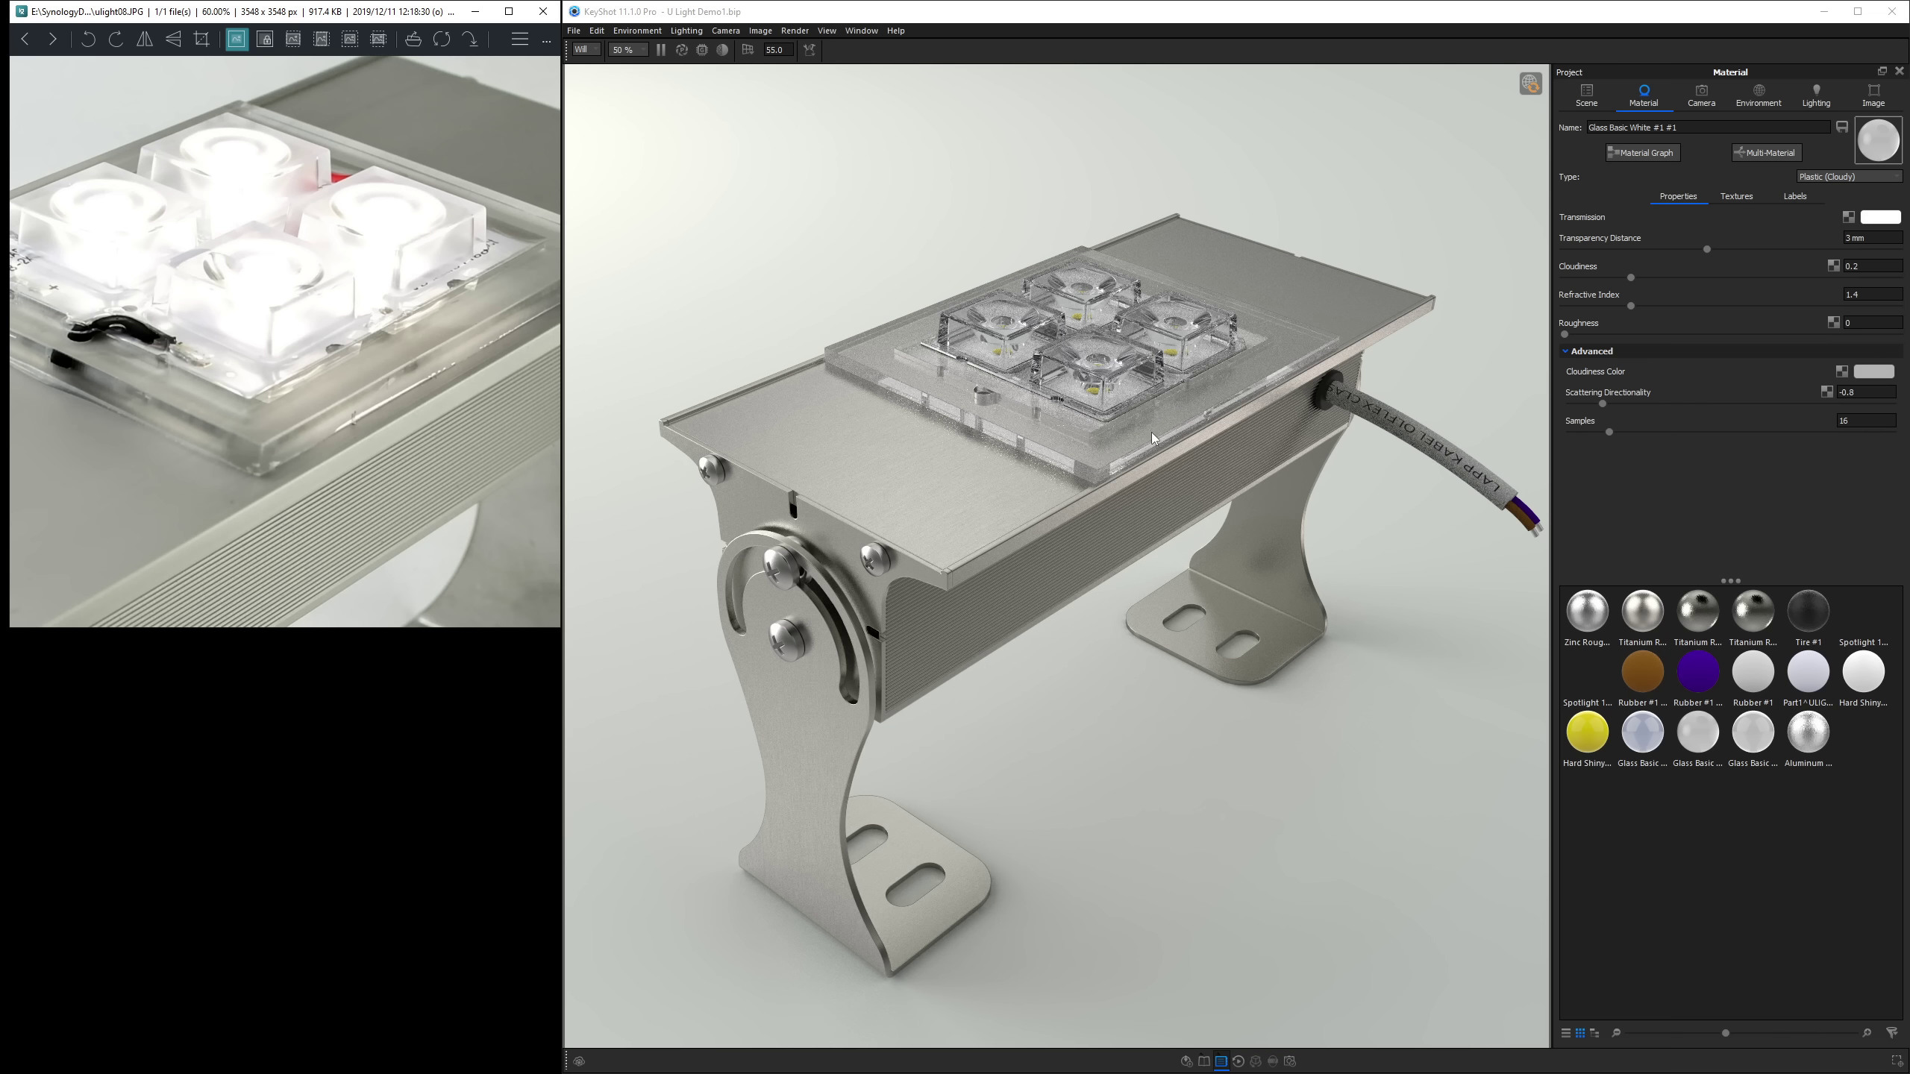
click(1866, 324)
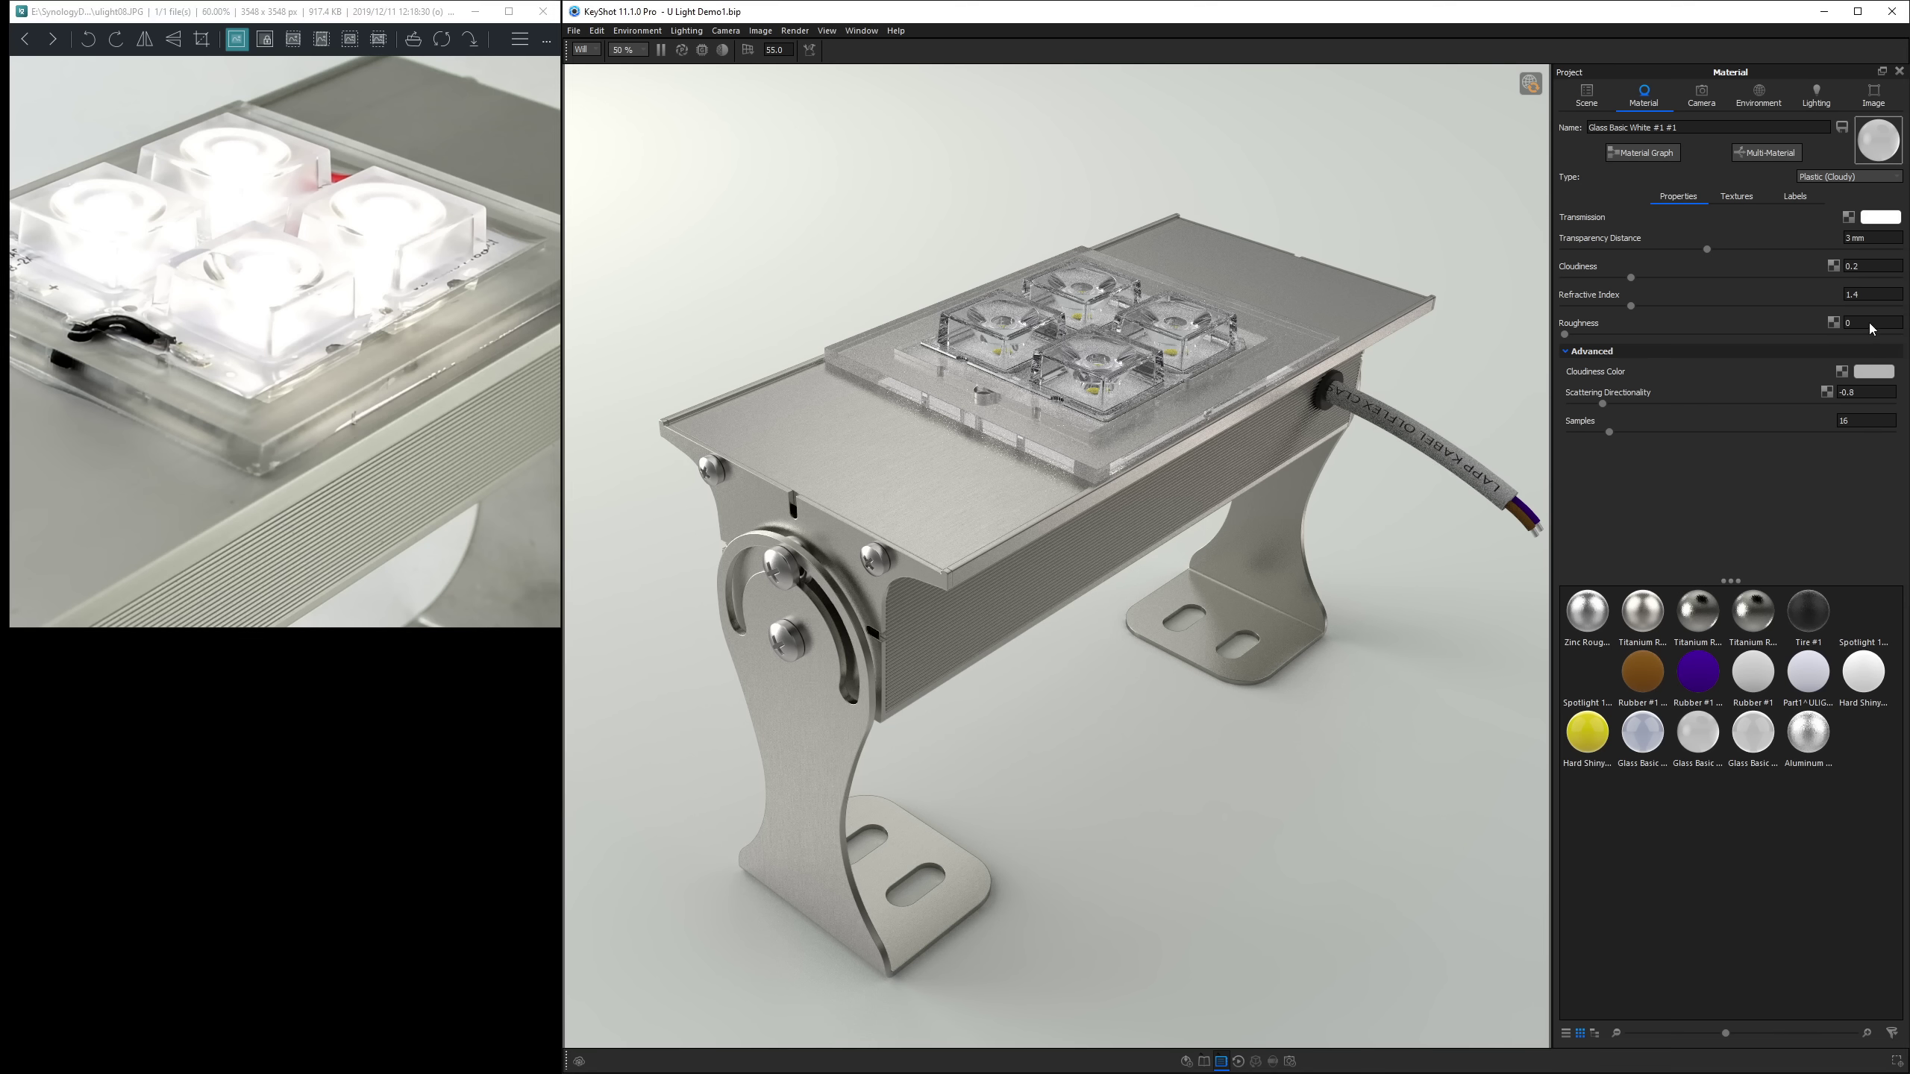
text(.05)
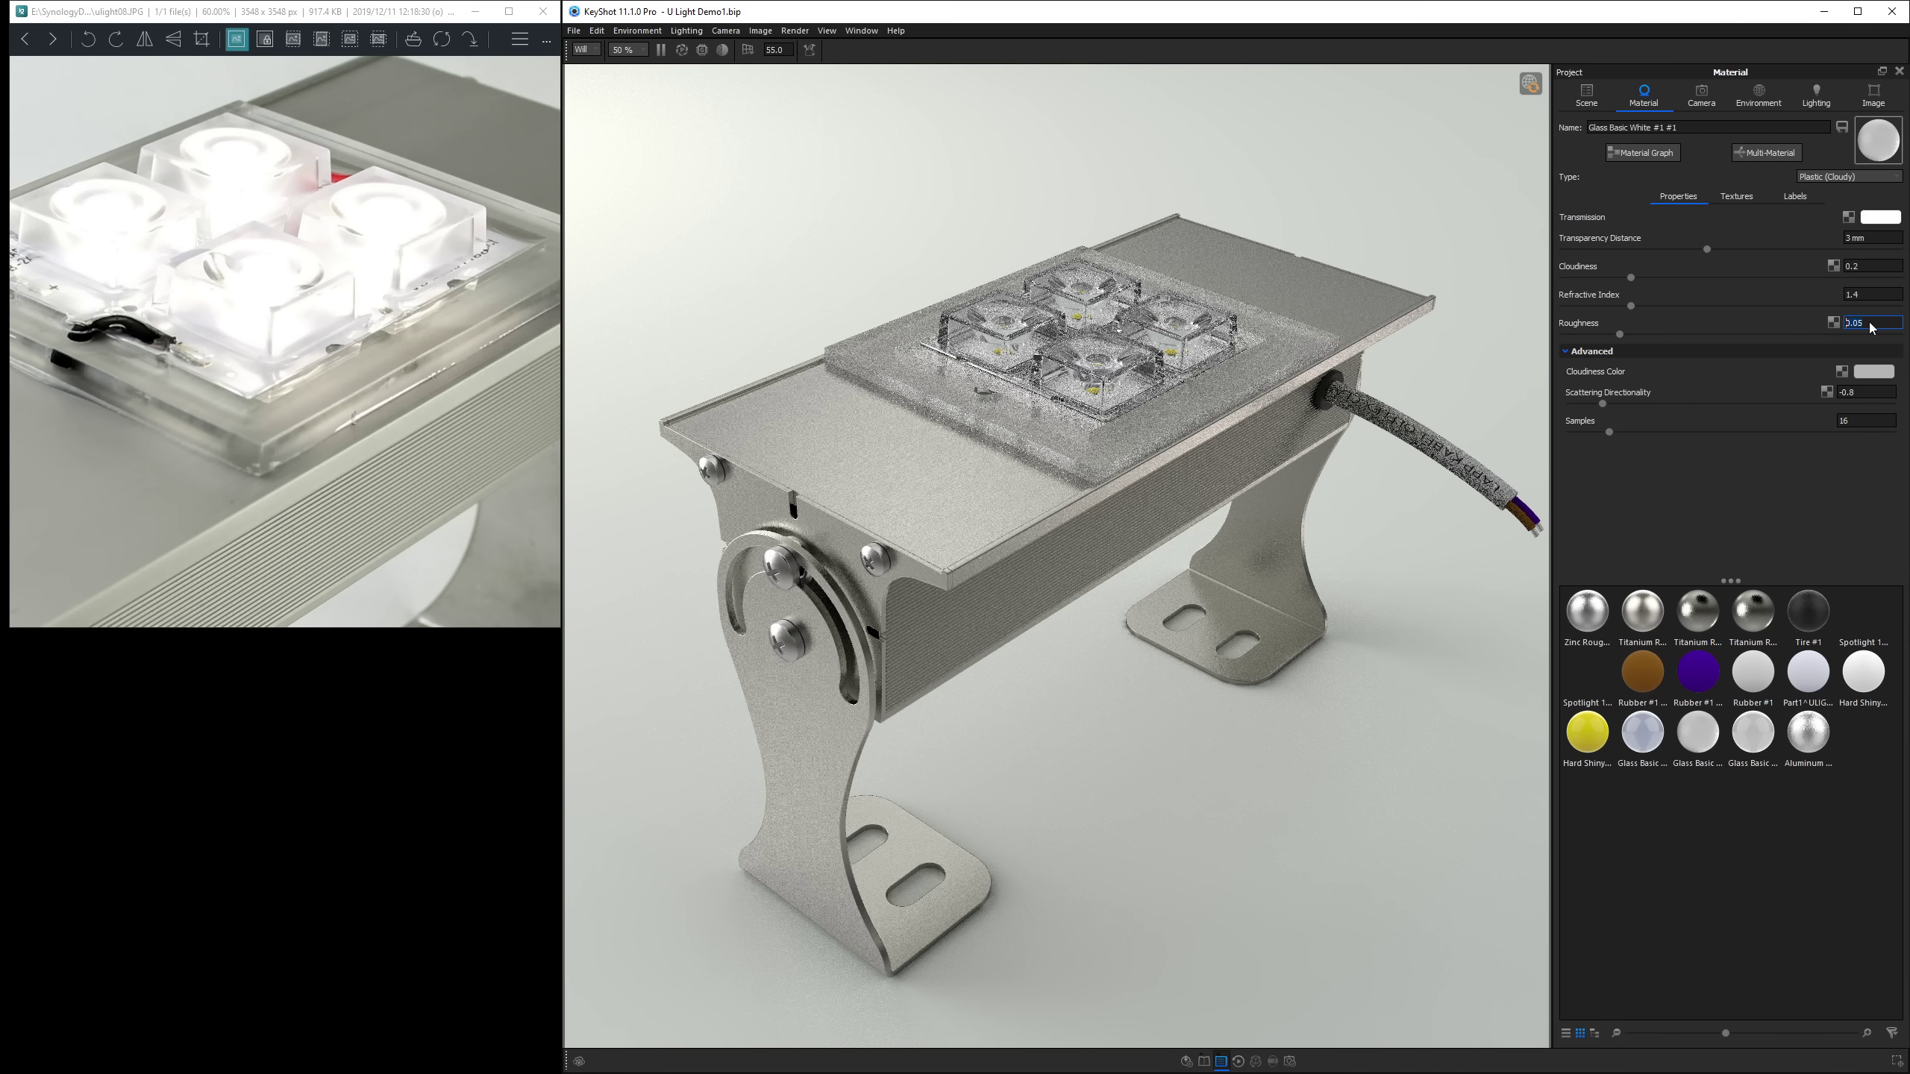
key(Return)
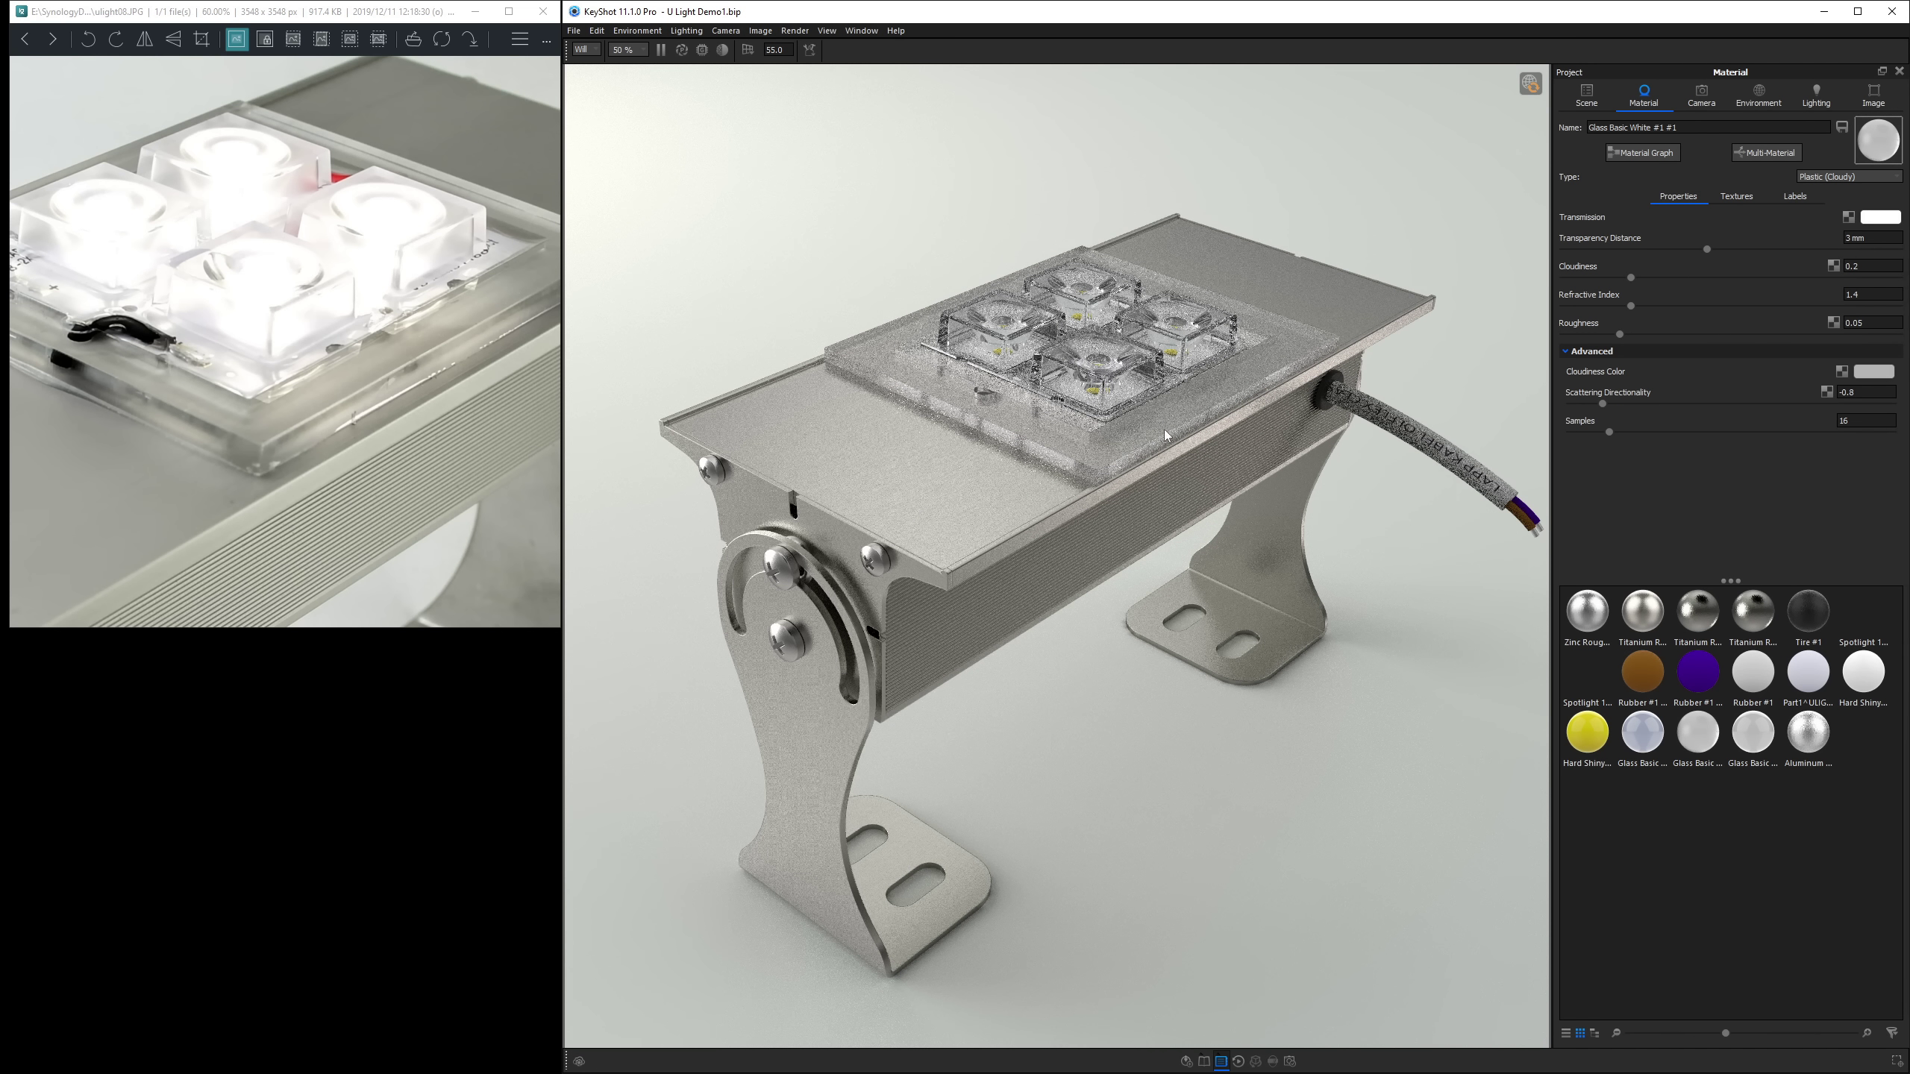
Set the rounded edges radius of the RAMKA frame to 0.4 mm.
click(1164, 435)
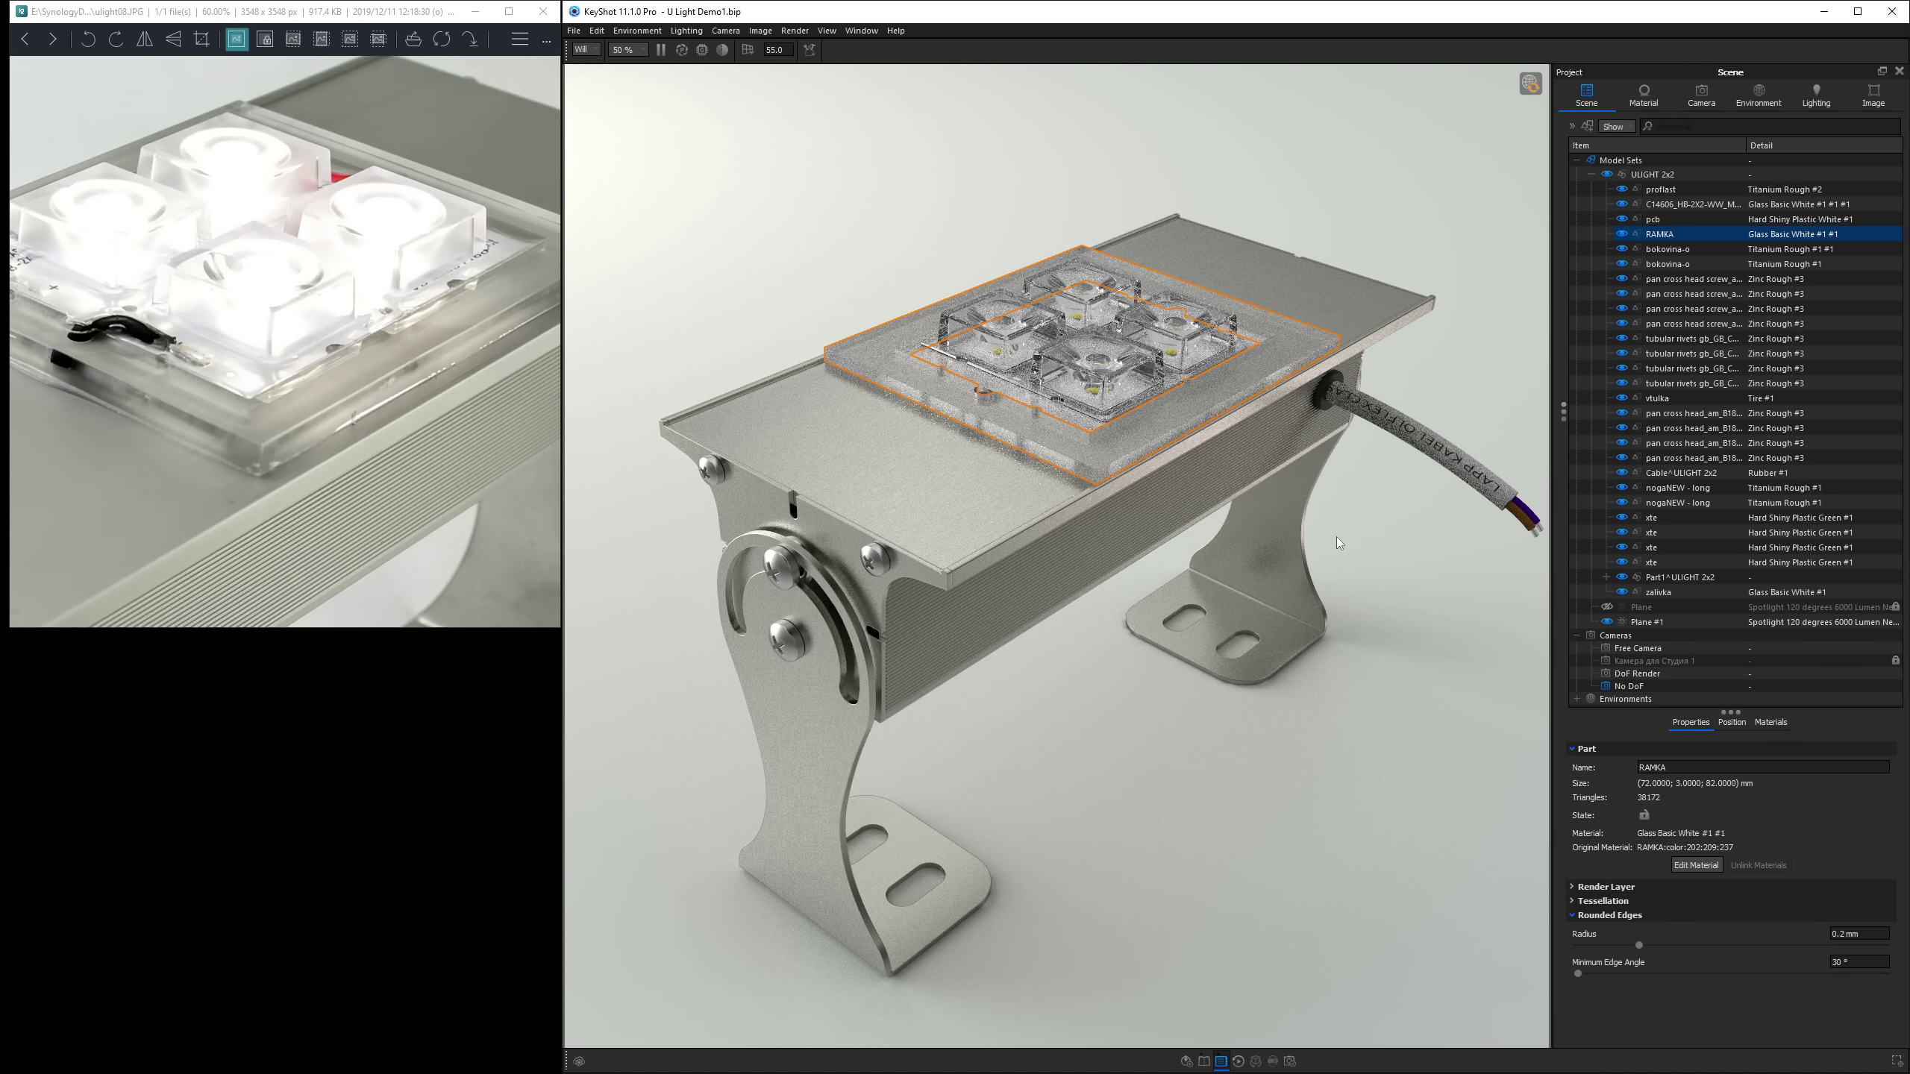
text(0.4)
key(Return)
Inspect the frame's front corner in a render region of 260 × 128 px and compare it with the reference photo.
key(alt+r)
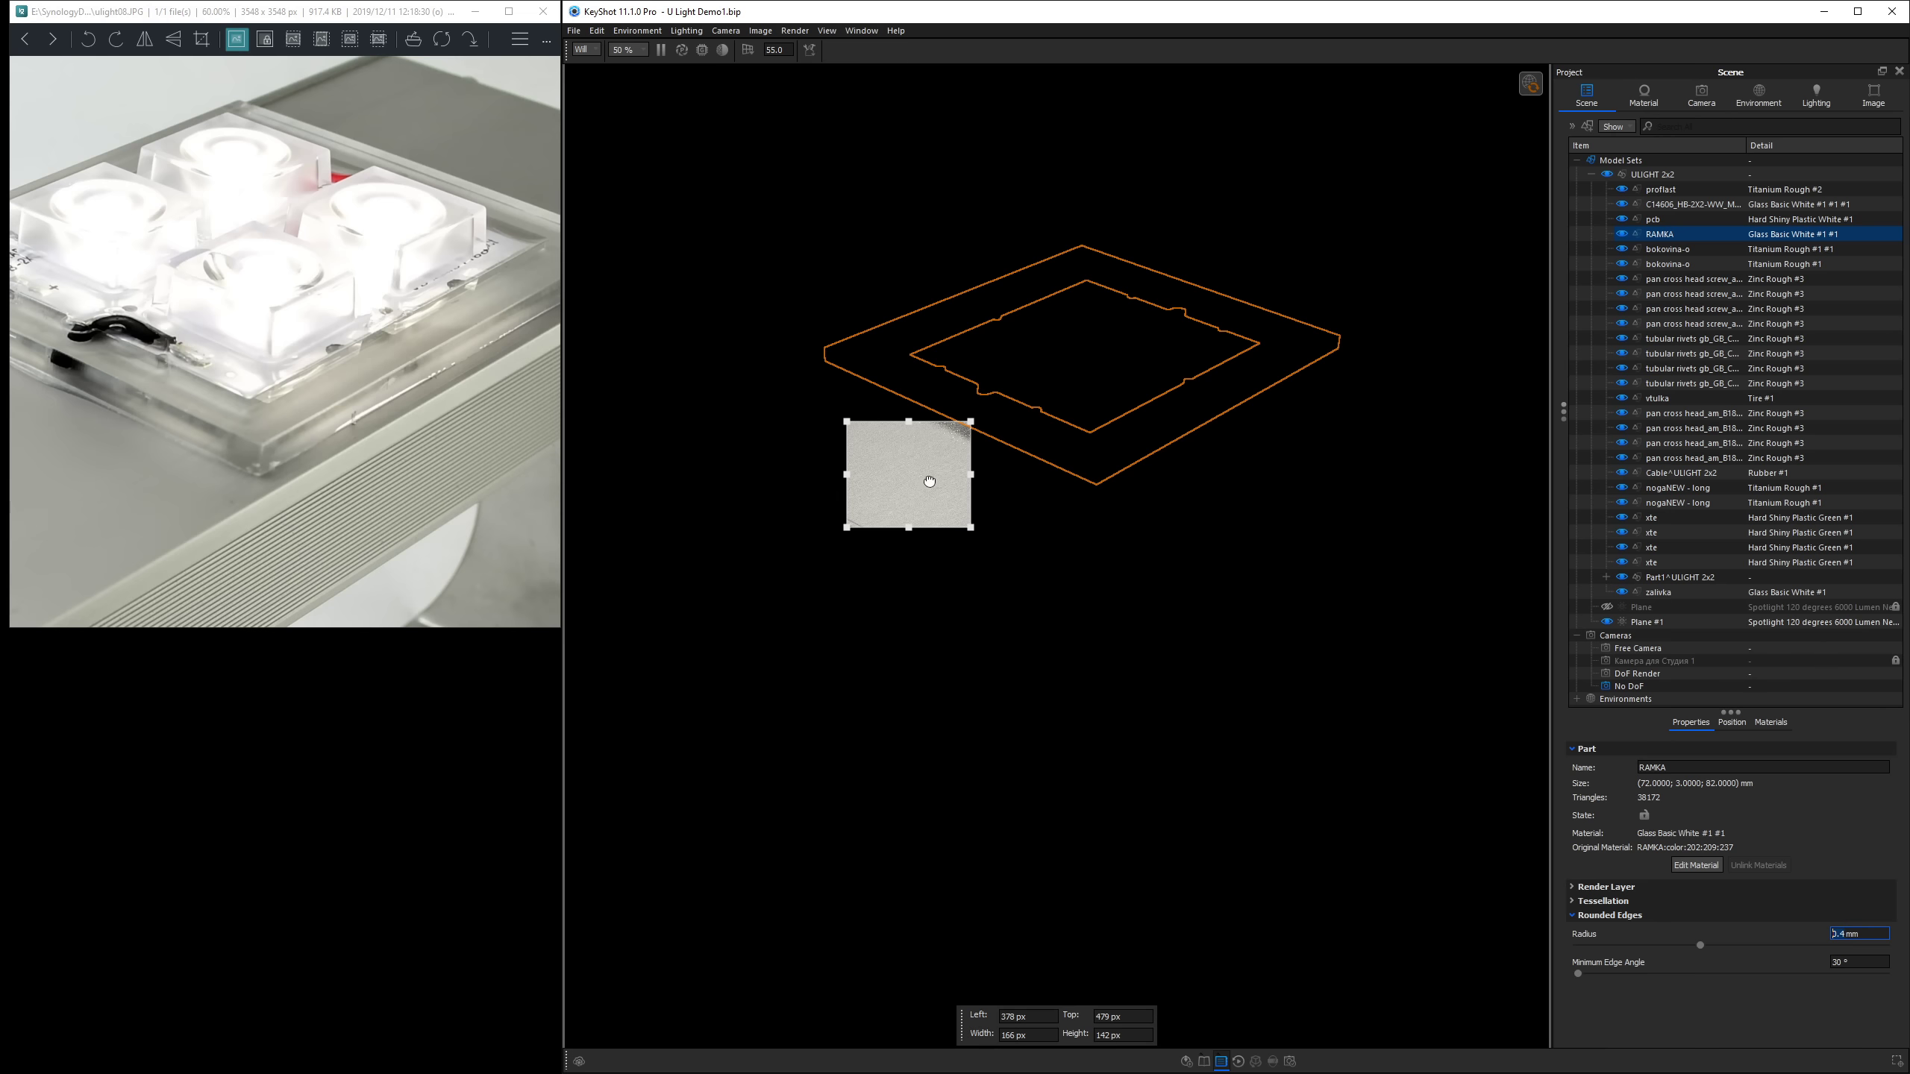
drag(930, 482, 1207, 490)
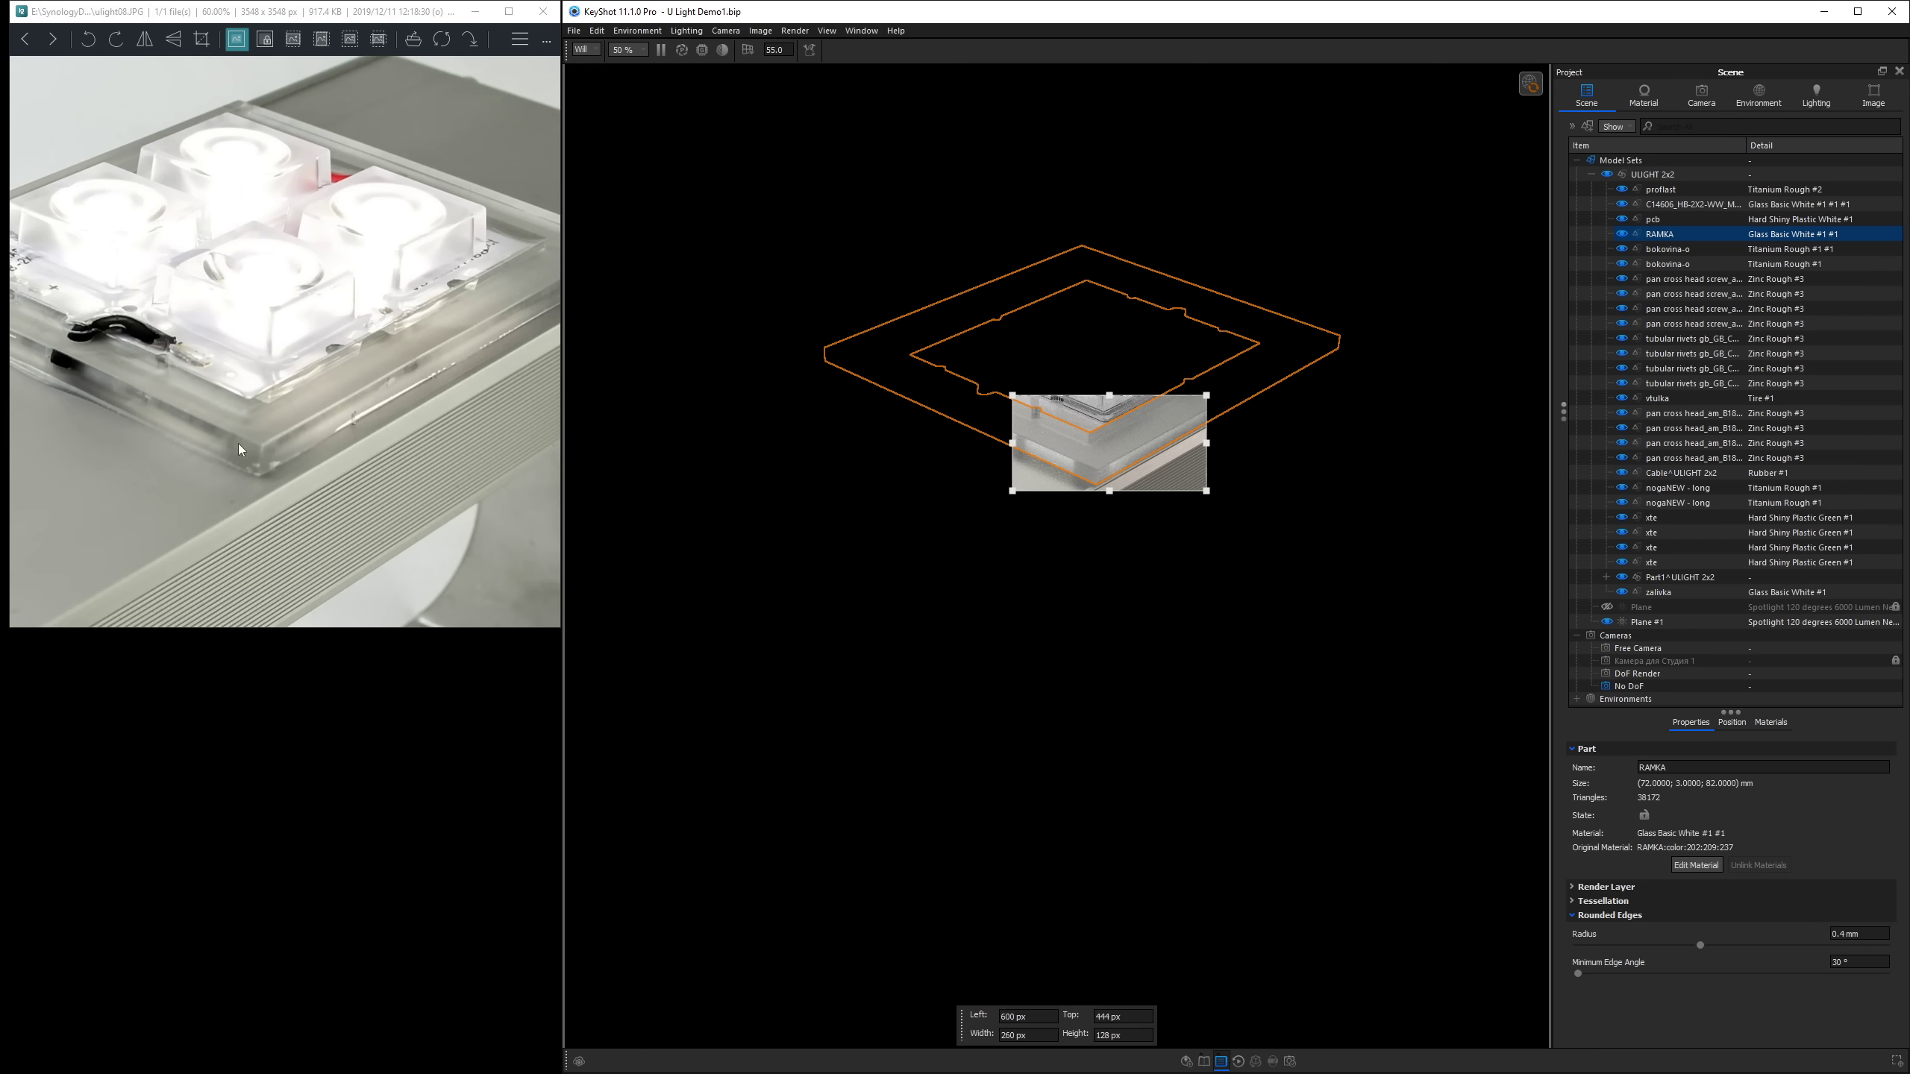
double_click(1111, 458)
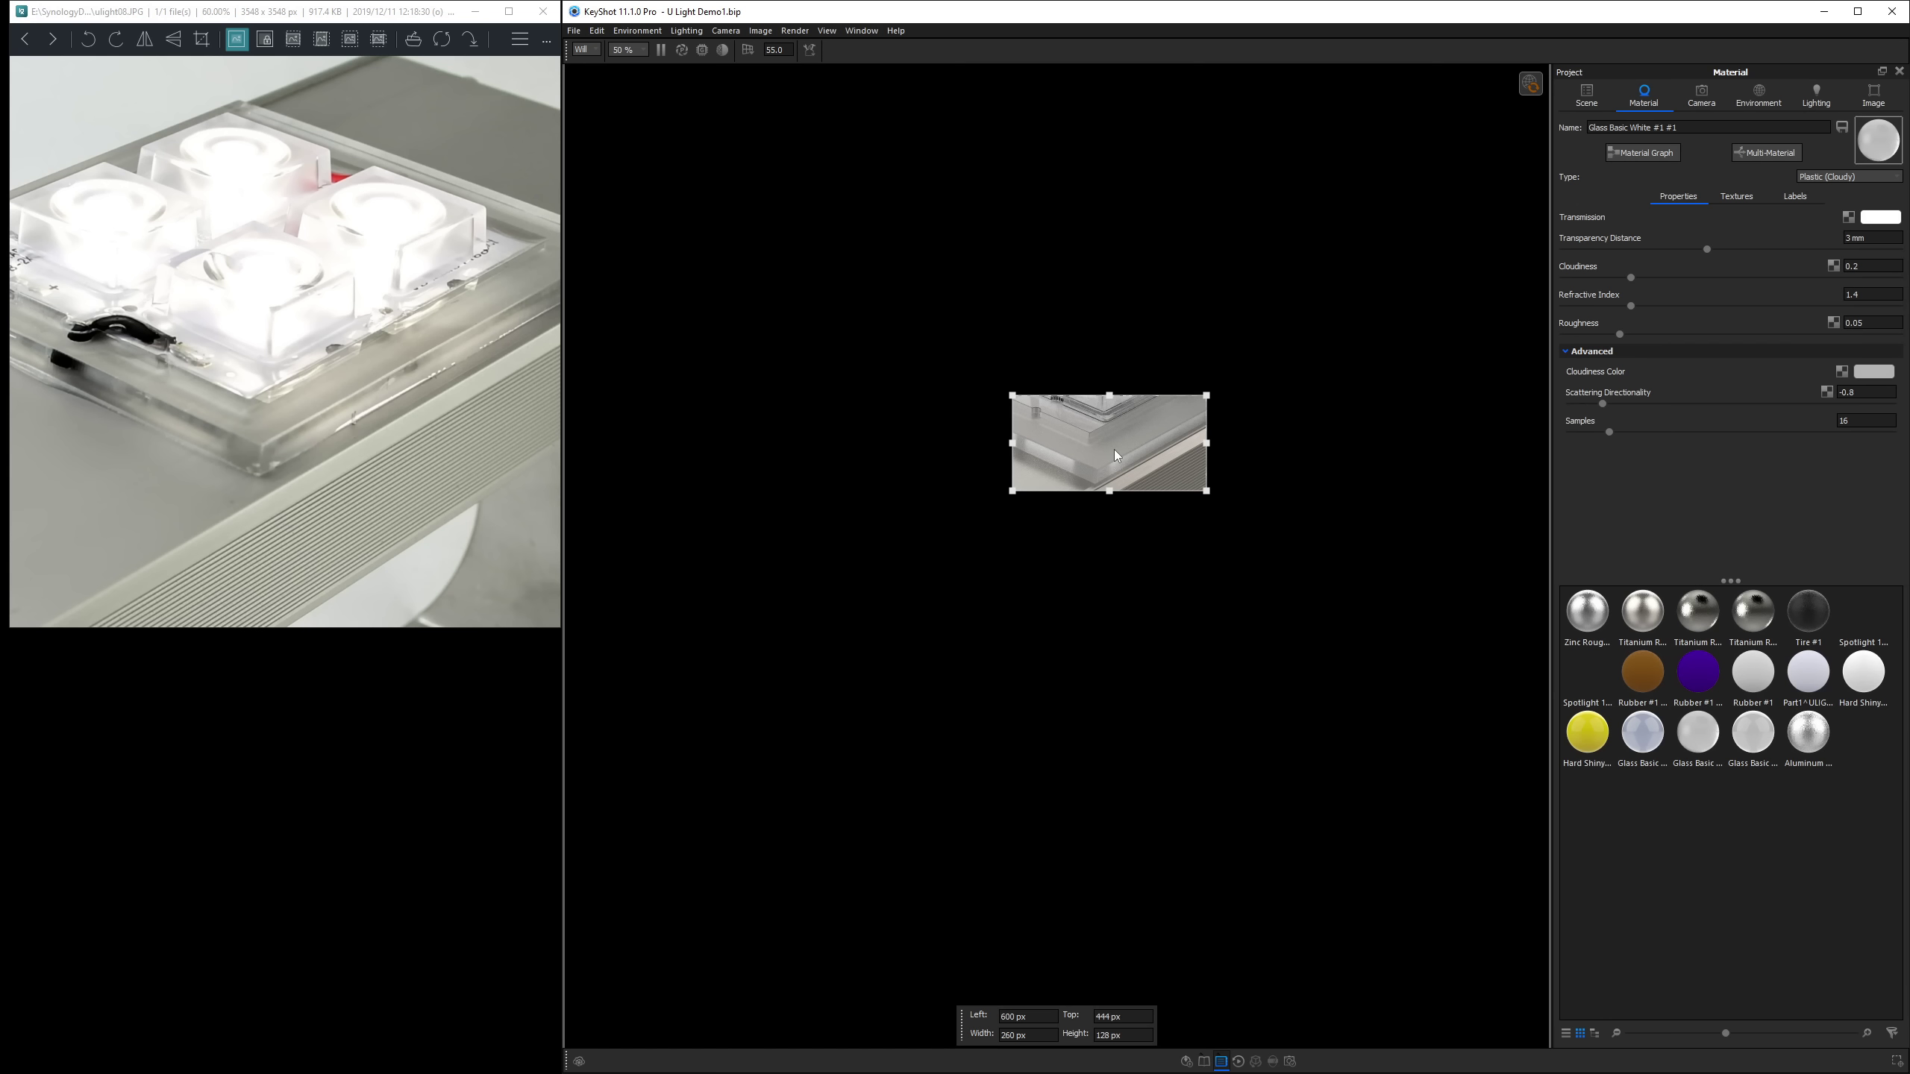
key(Escape)
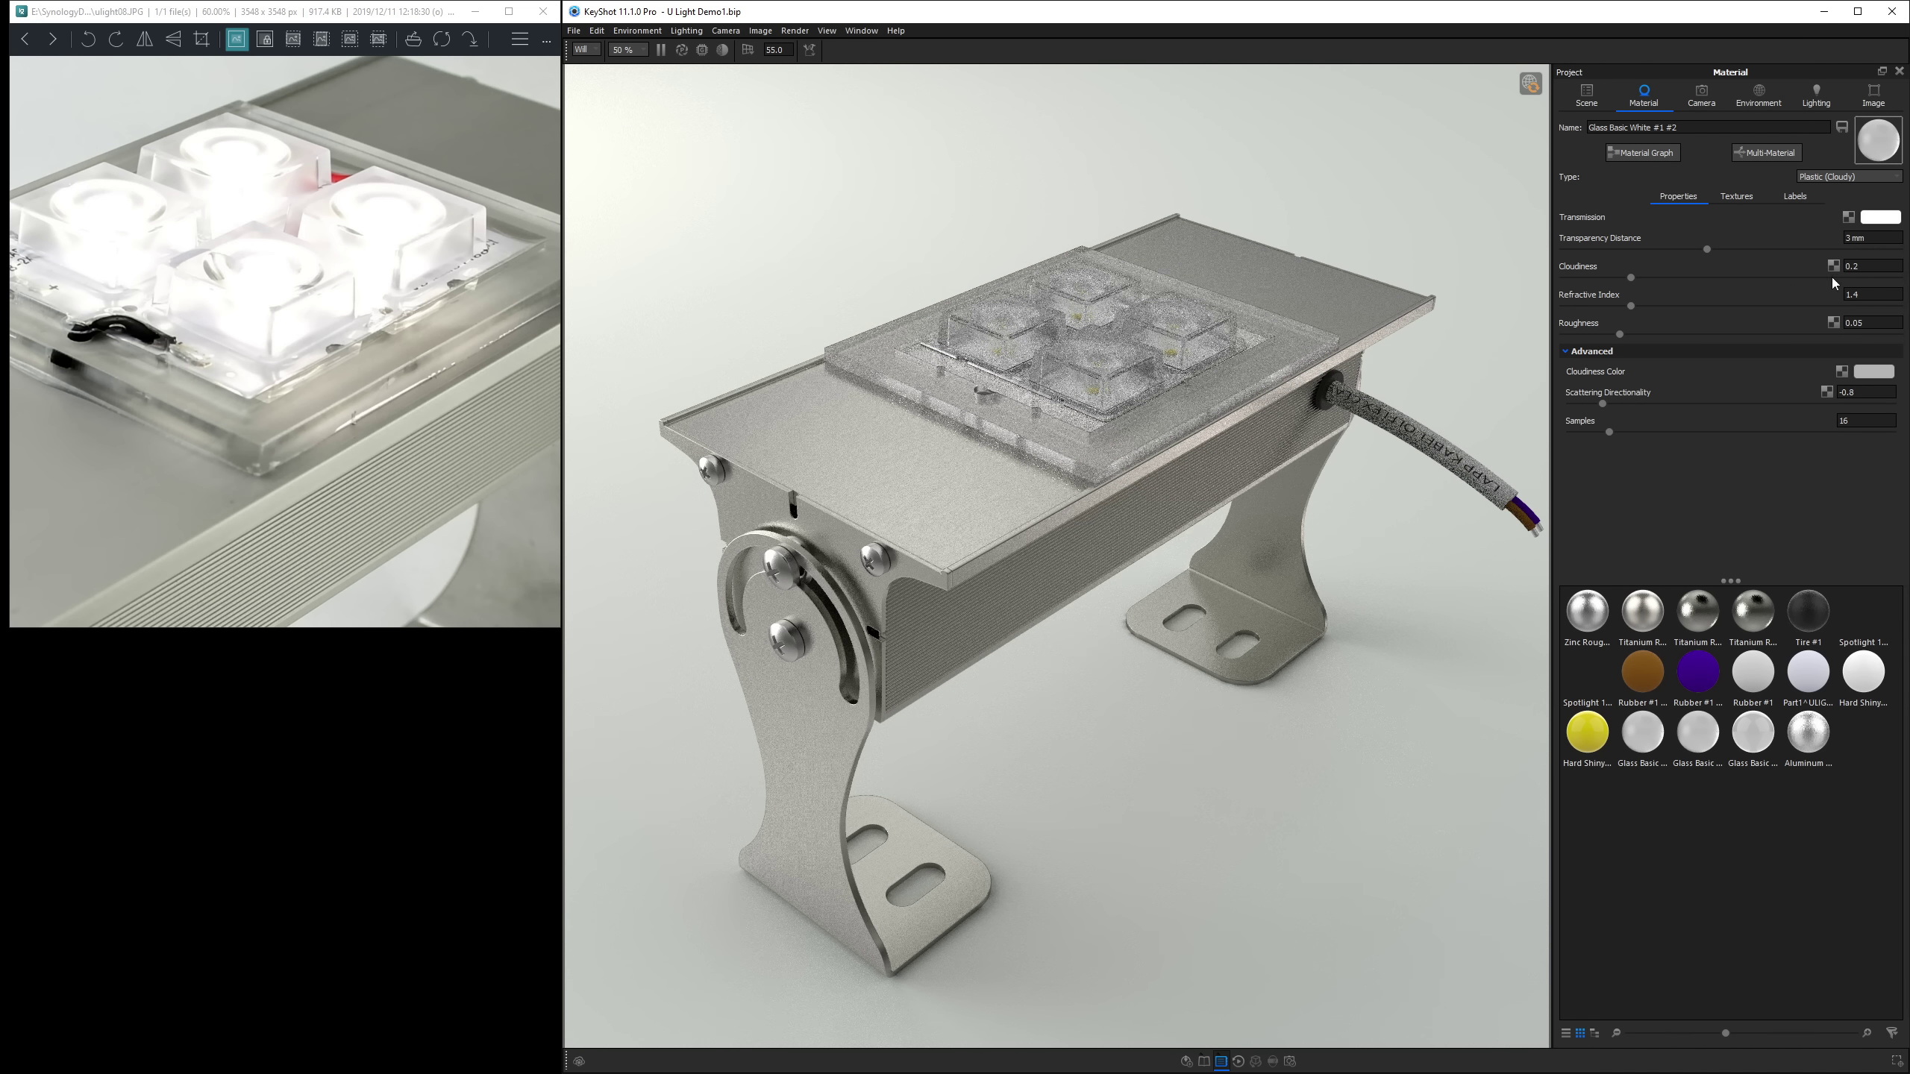
Set the cloudiness of the LED lenses' cloudy plastic material to 0.5.
click(1873, 265)
key(BackSpace)
text(5)
key(Return)
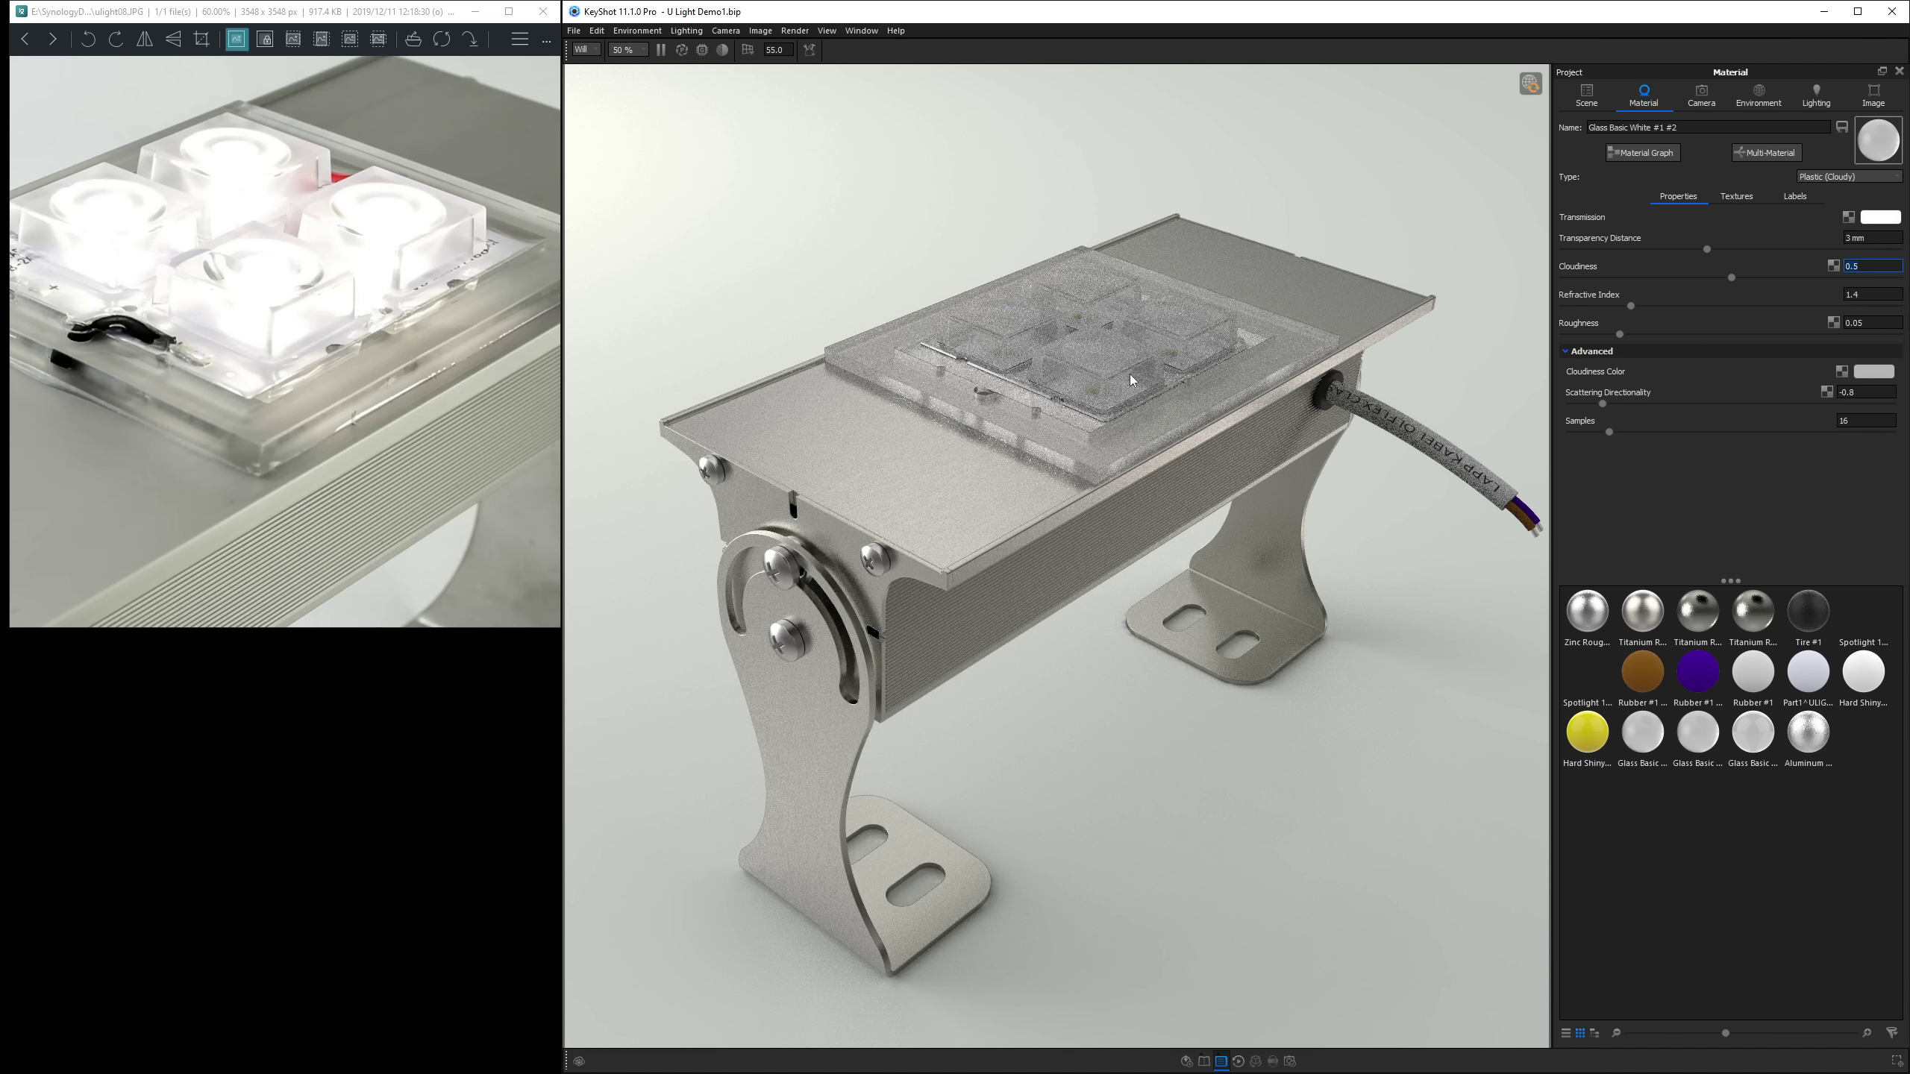
Hide the LED lens part and look at the materials of the circuit board and the yellow LED chips.
key(Return)
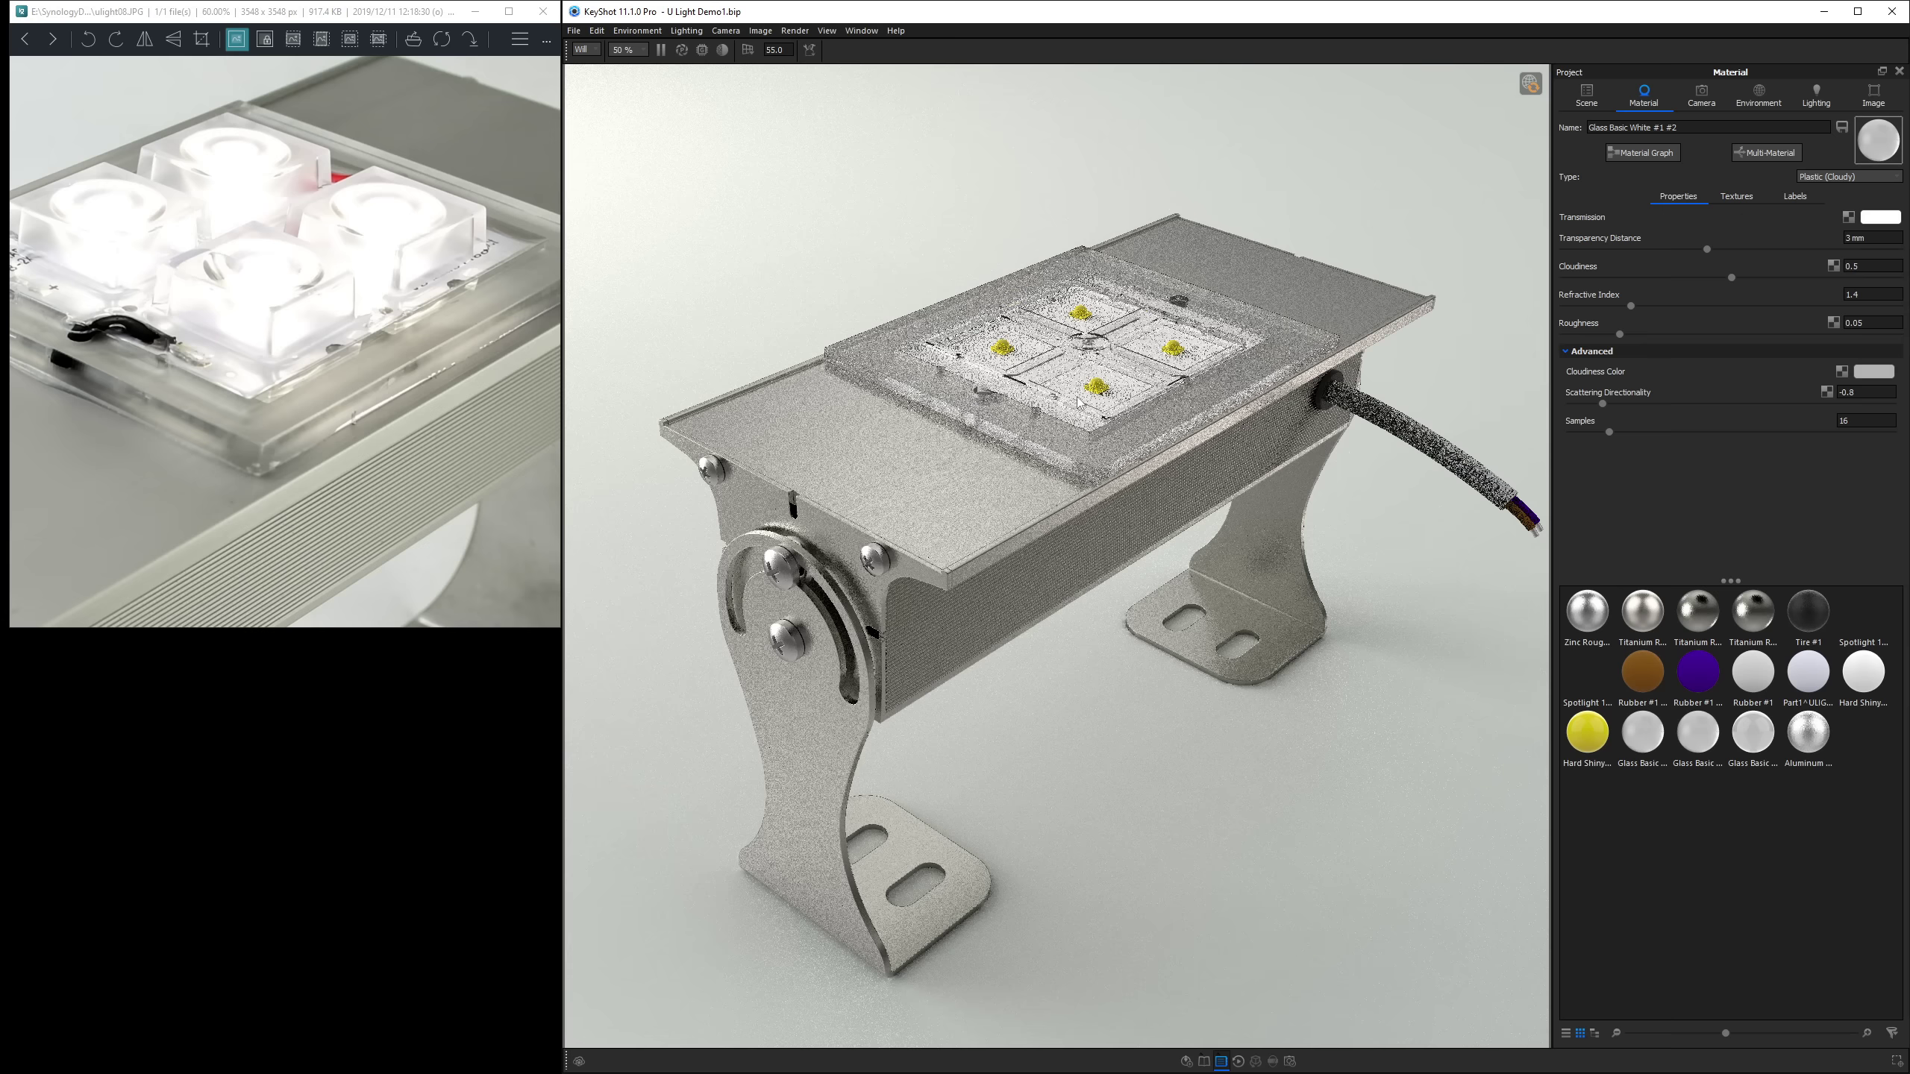
double_click(1122, 391)
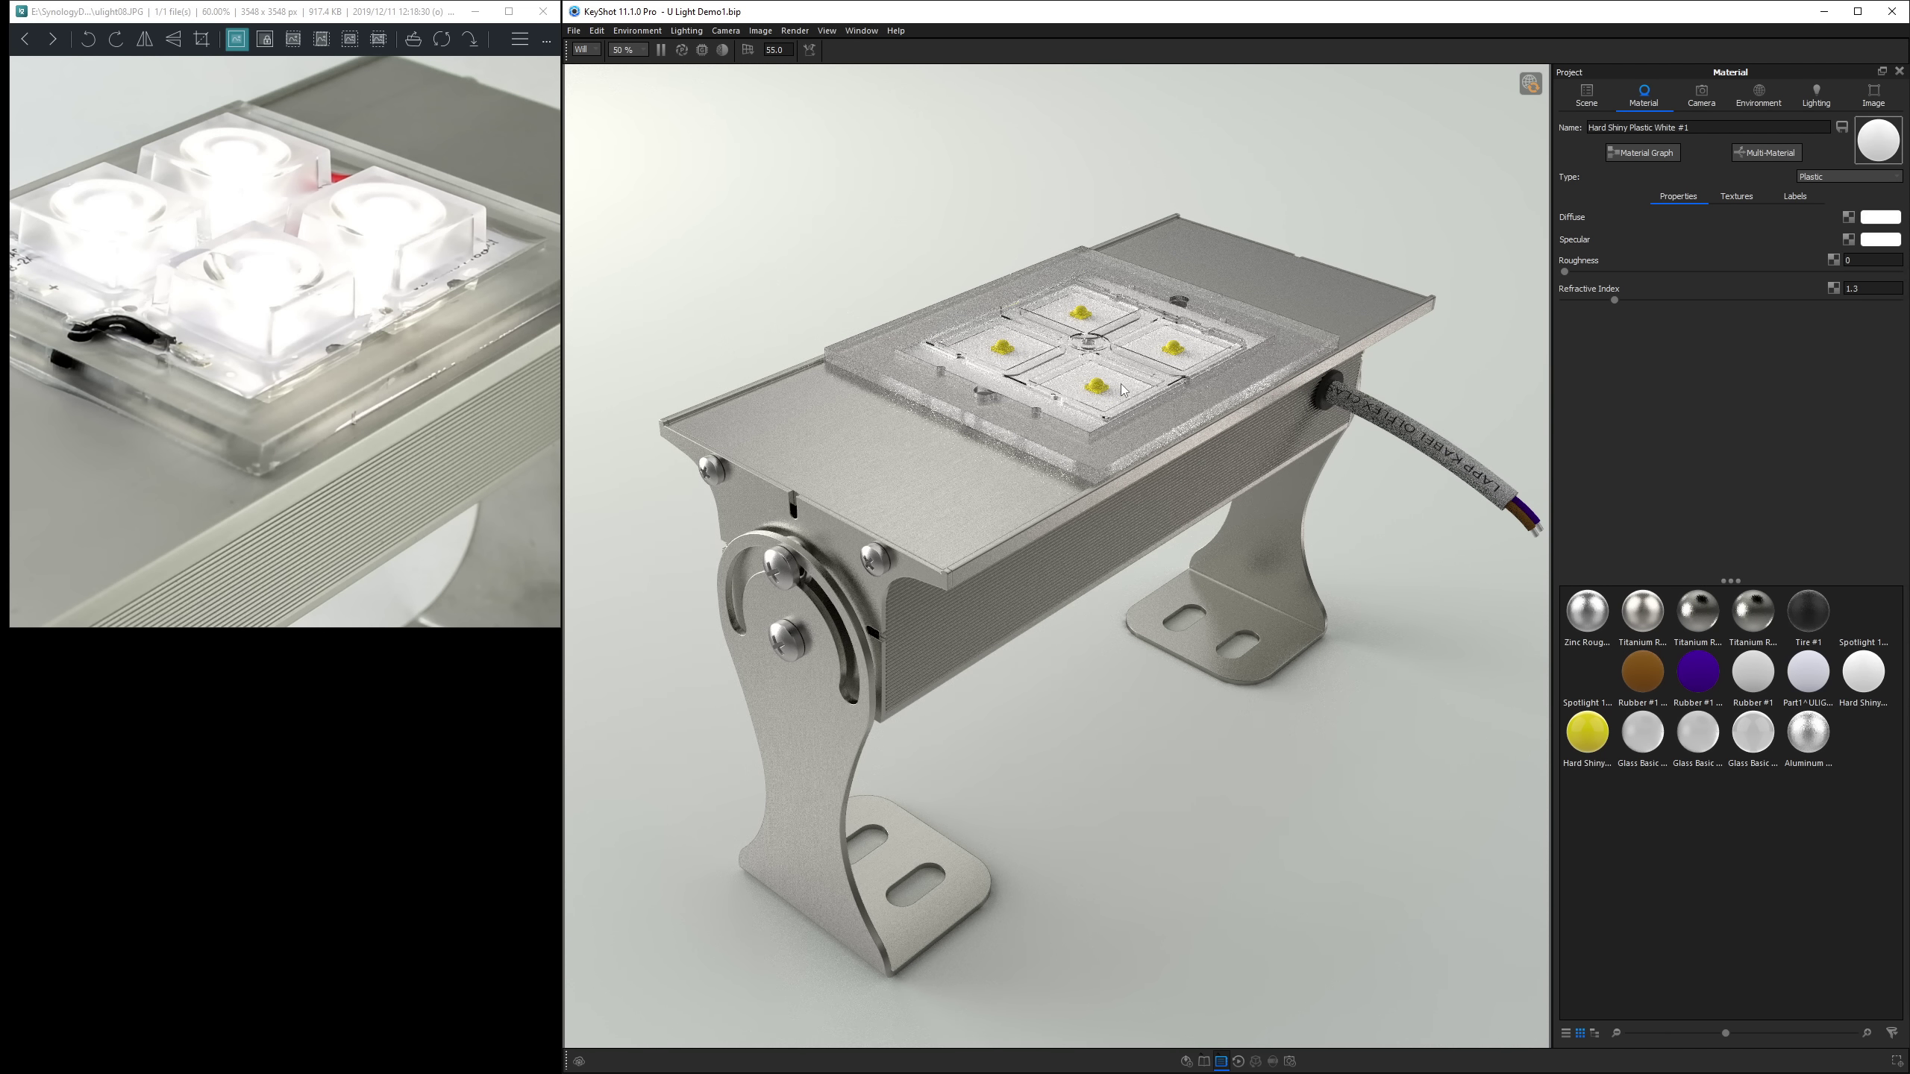
double_click(1096, 388)
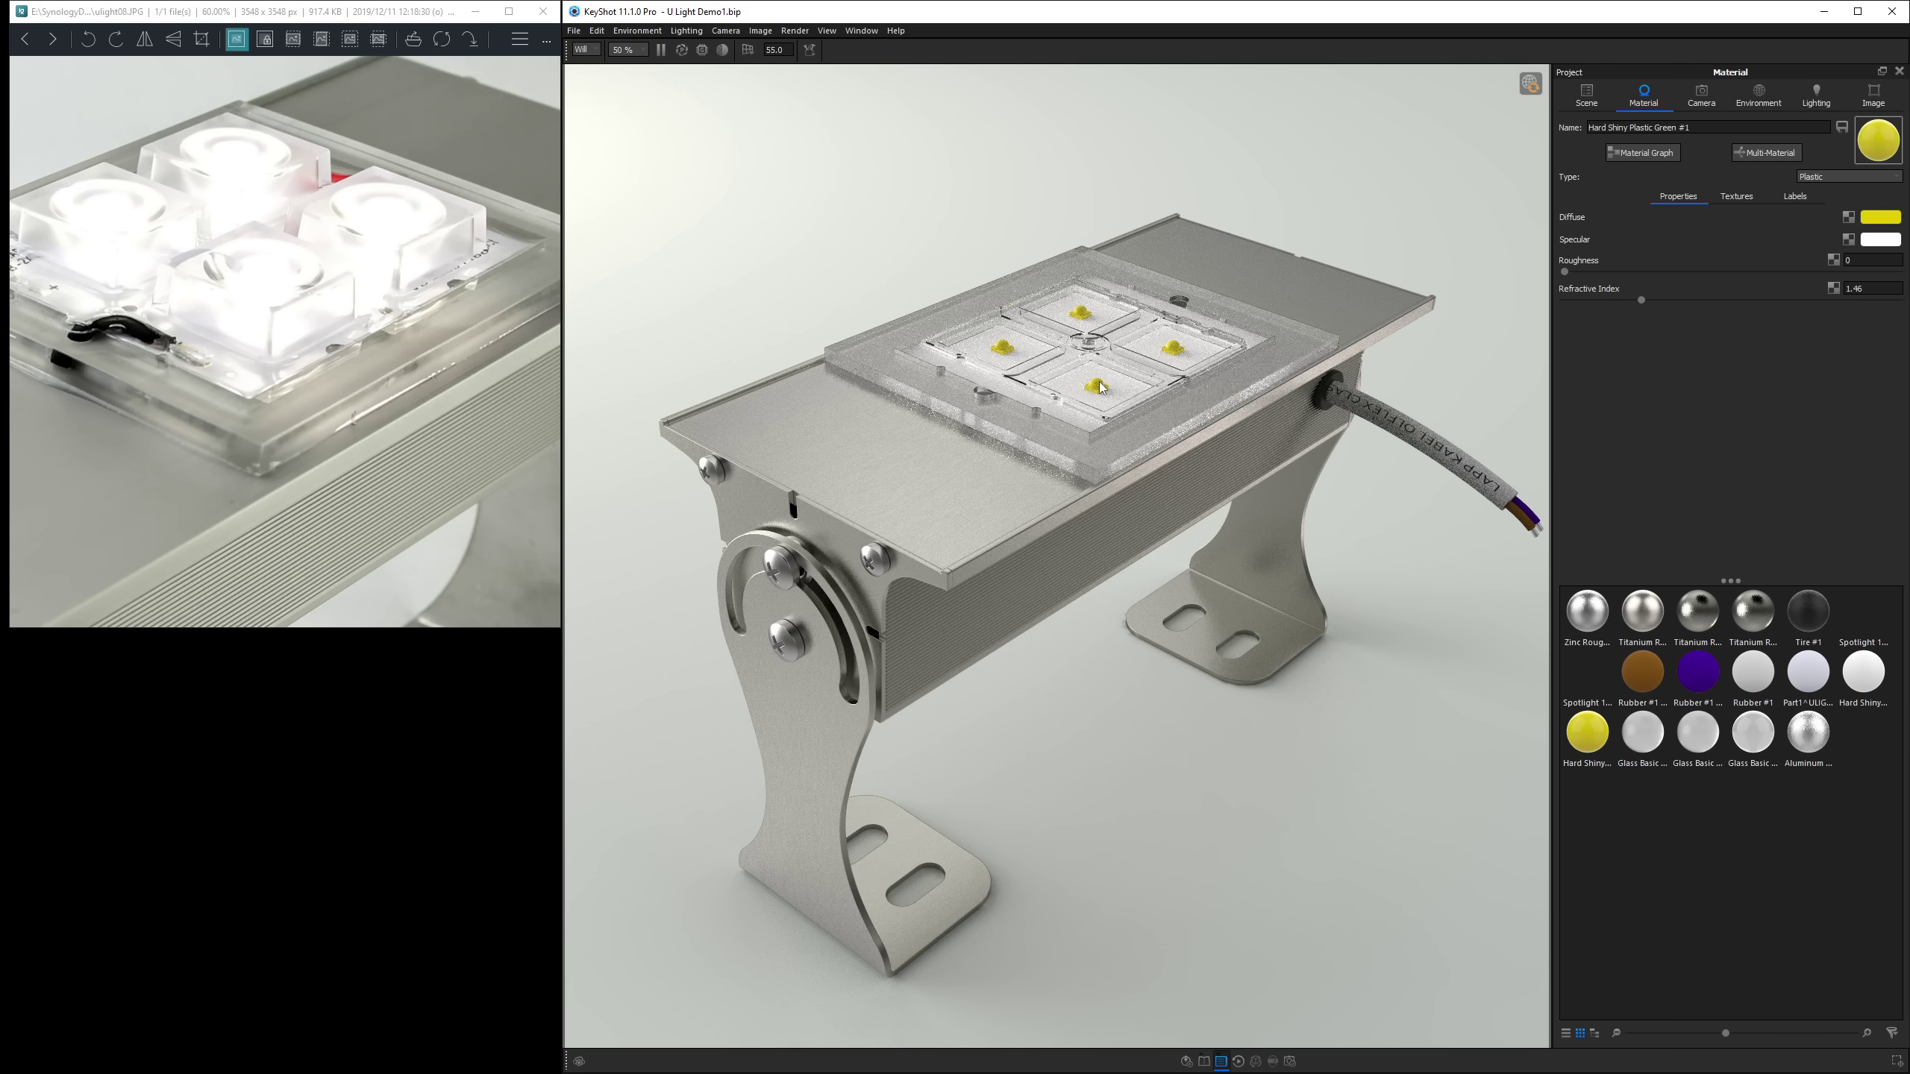
Toggle the pcb part's visibility off and on to check what lies beneath it.
click(1587, 96)
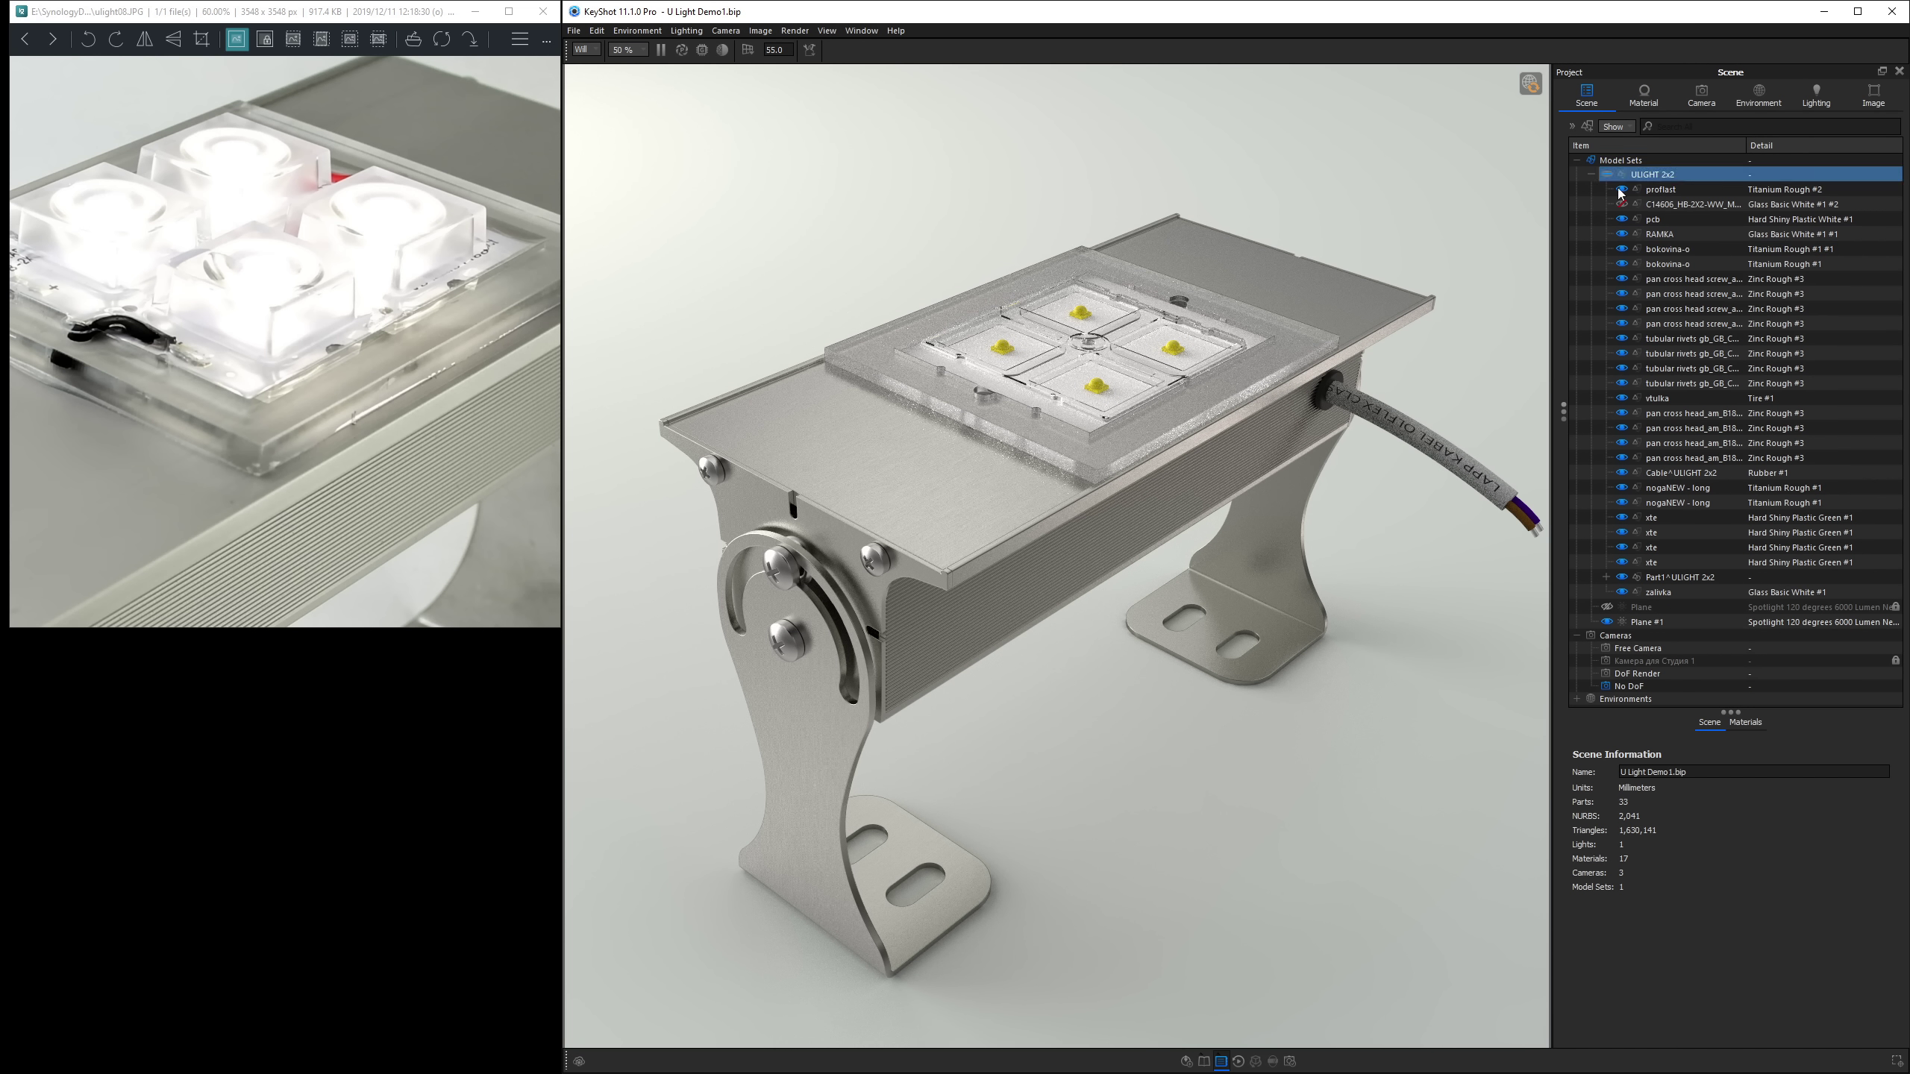
click(1653, 219)
click(1623, 218)
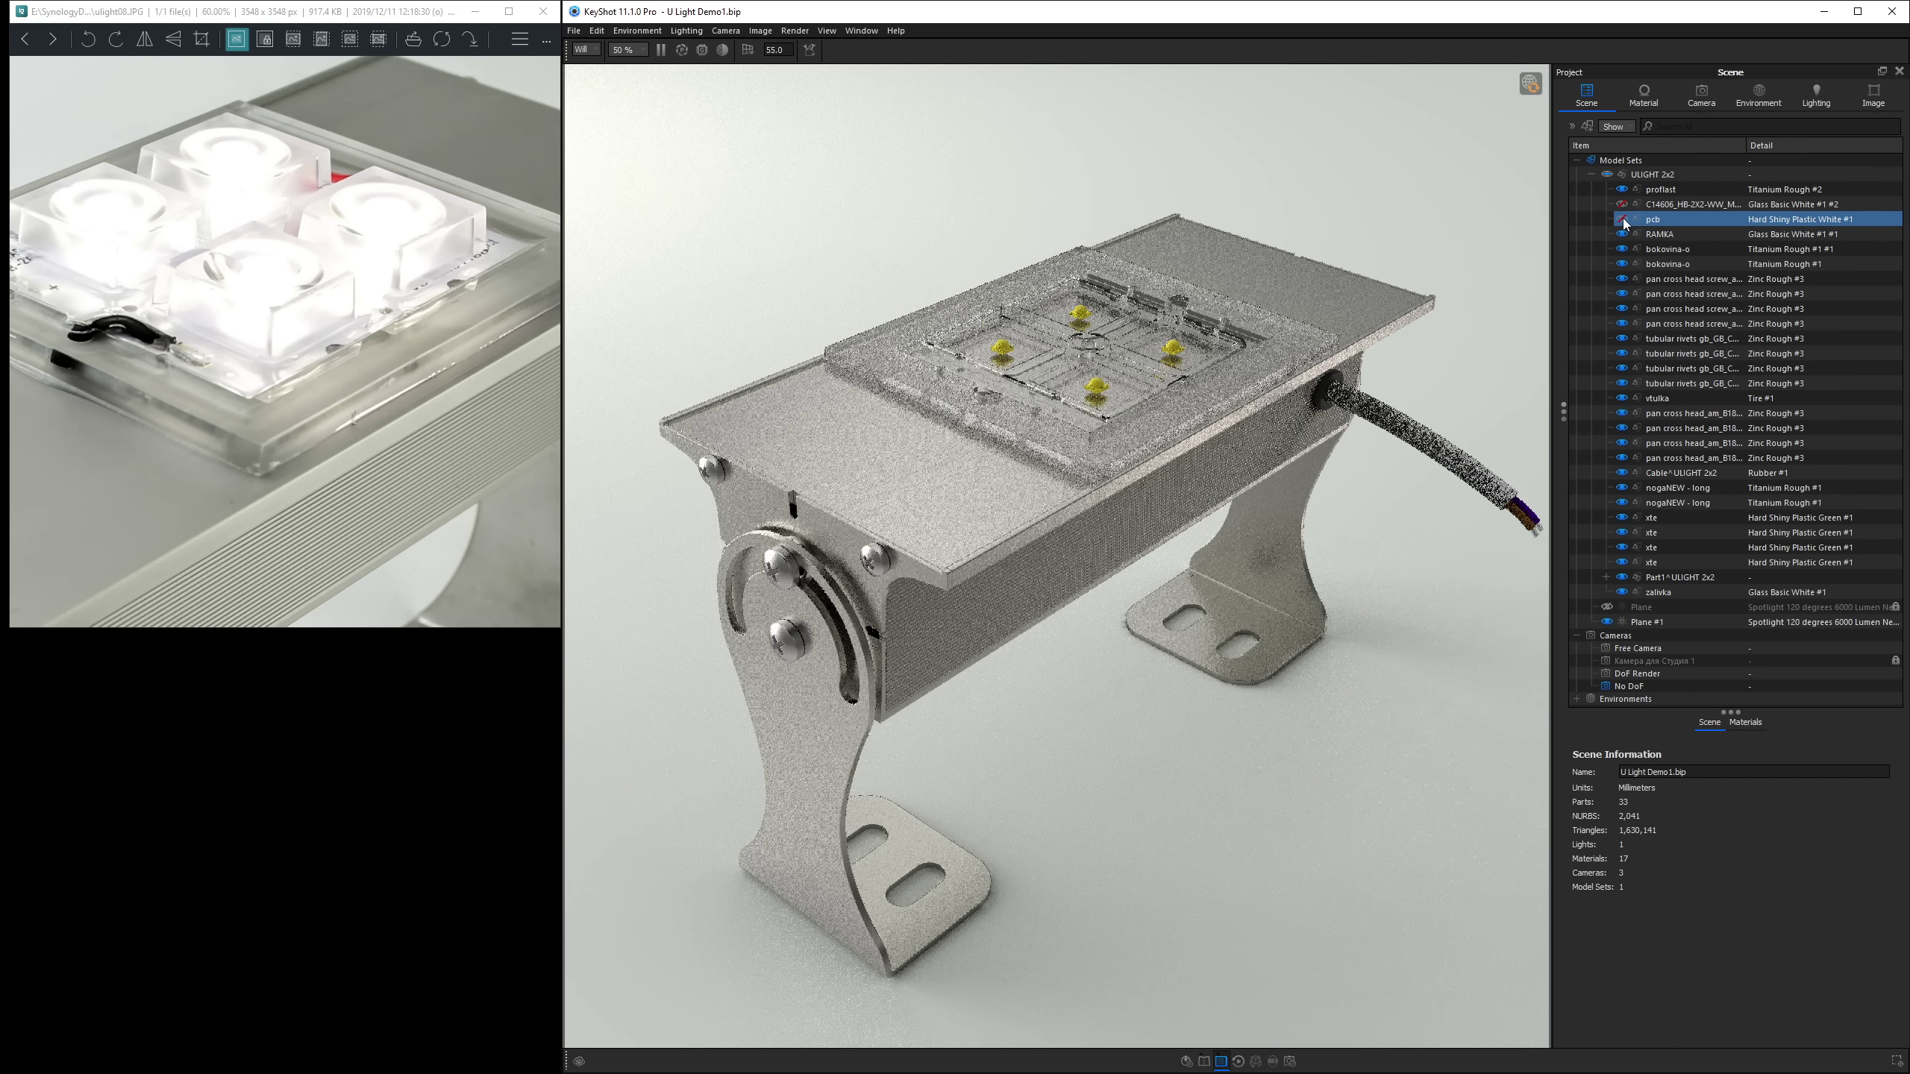
click(1623, 218)
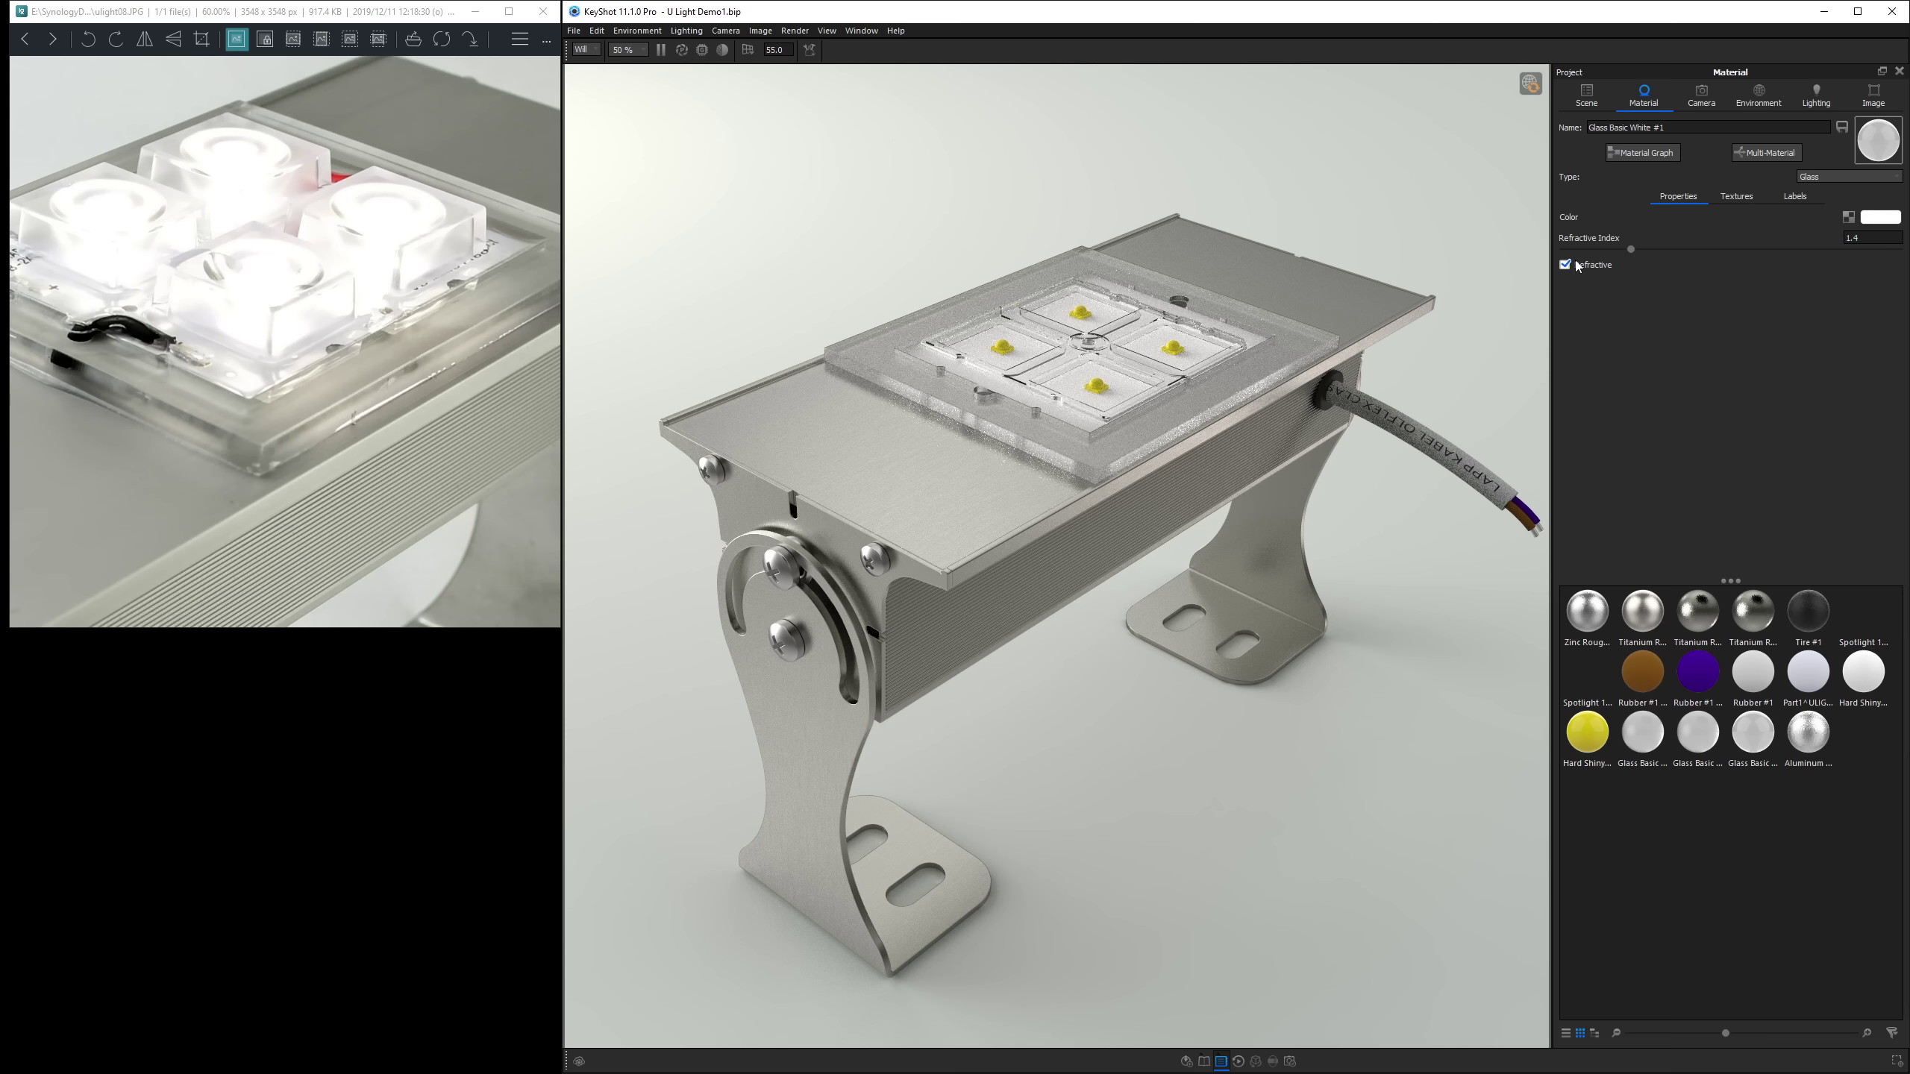
Hide the zalivka part covering the circuit board and open the material of the yellow LED chips.
click(1588, 96)
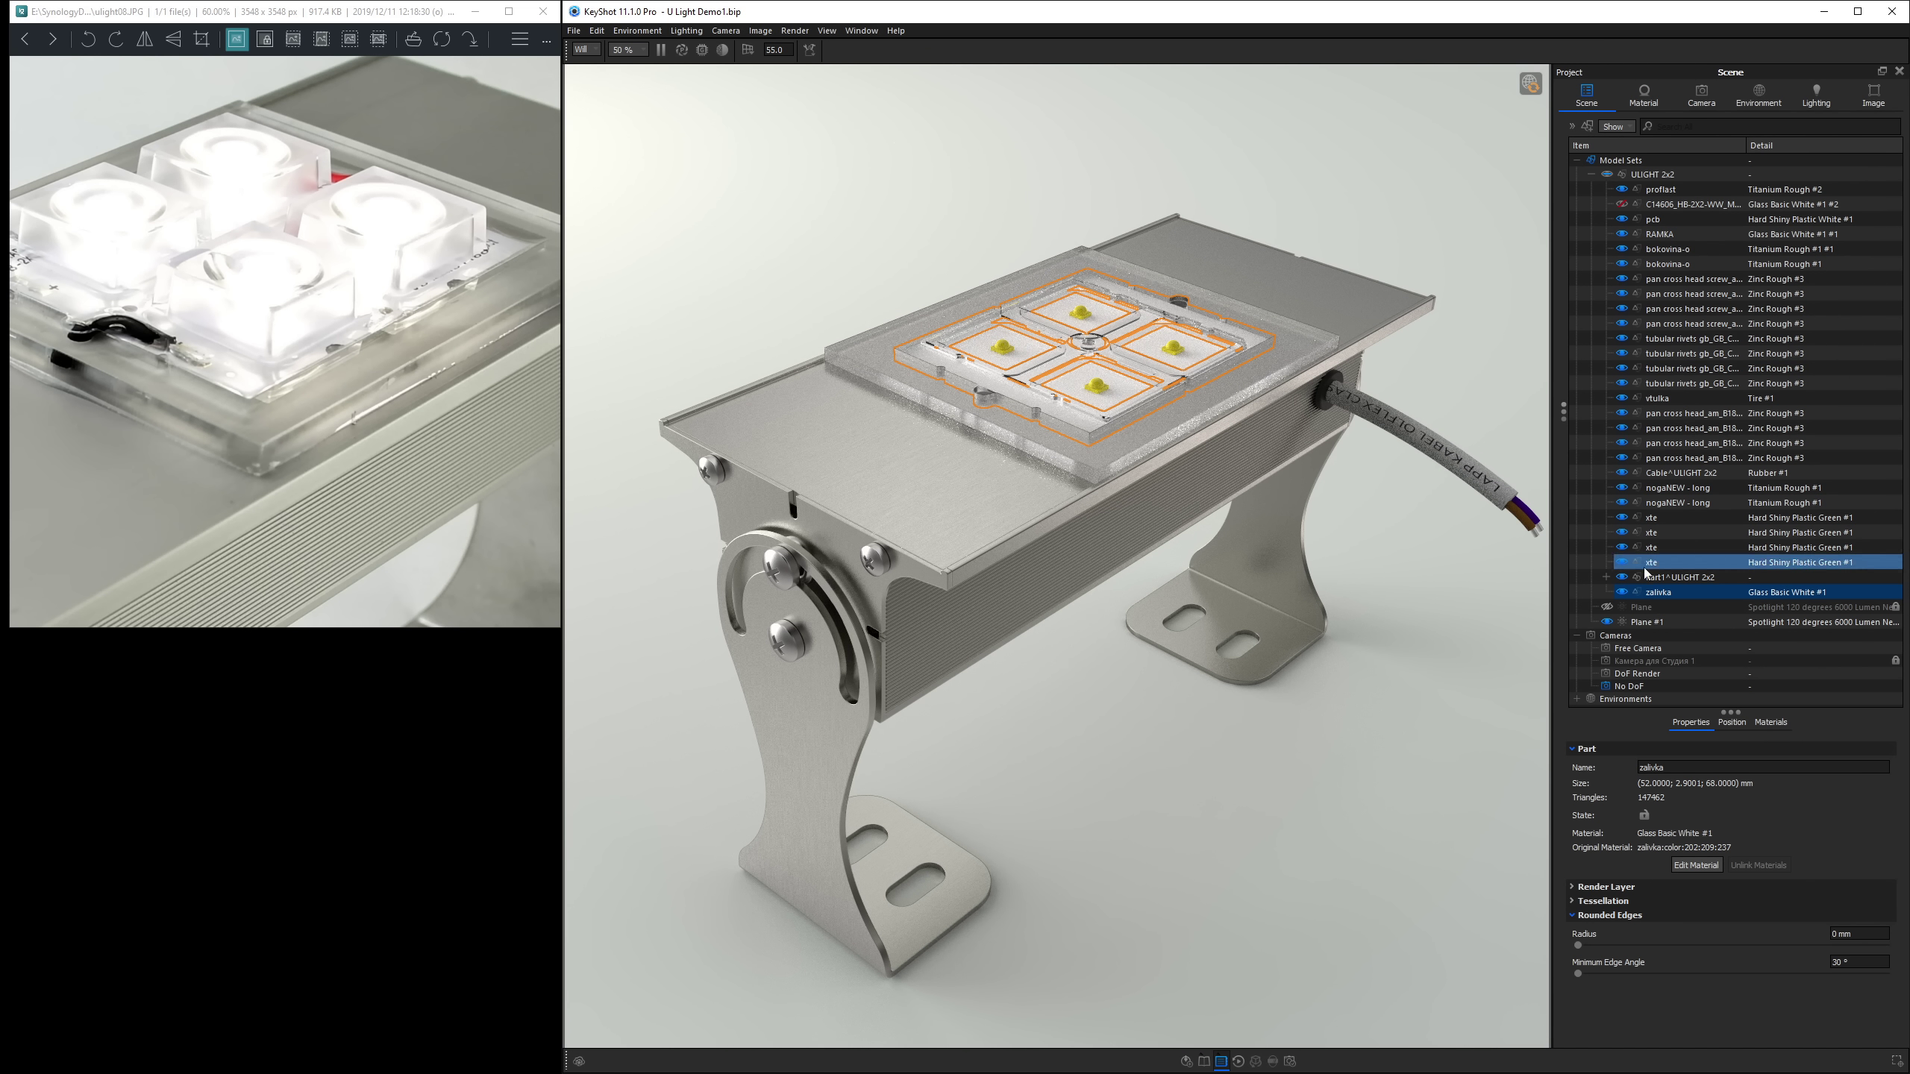
click(1622, 593)
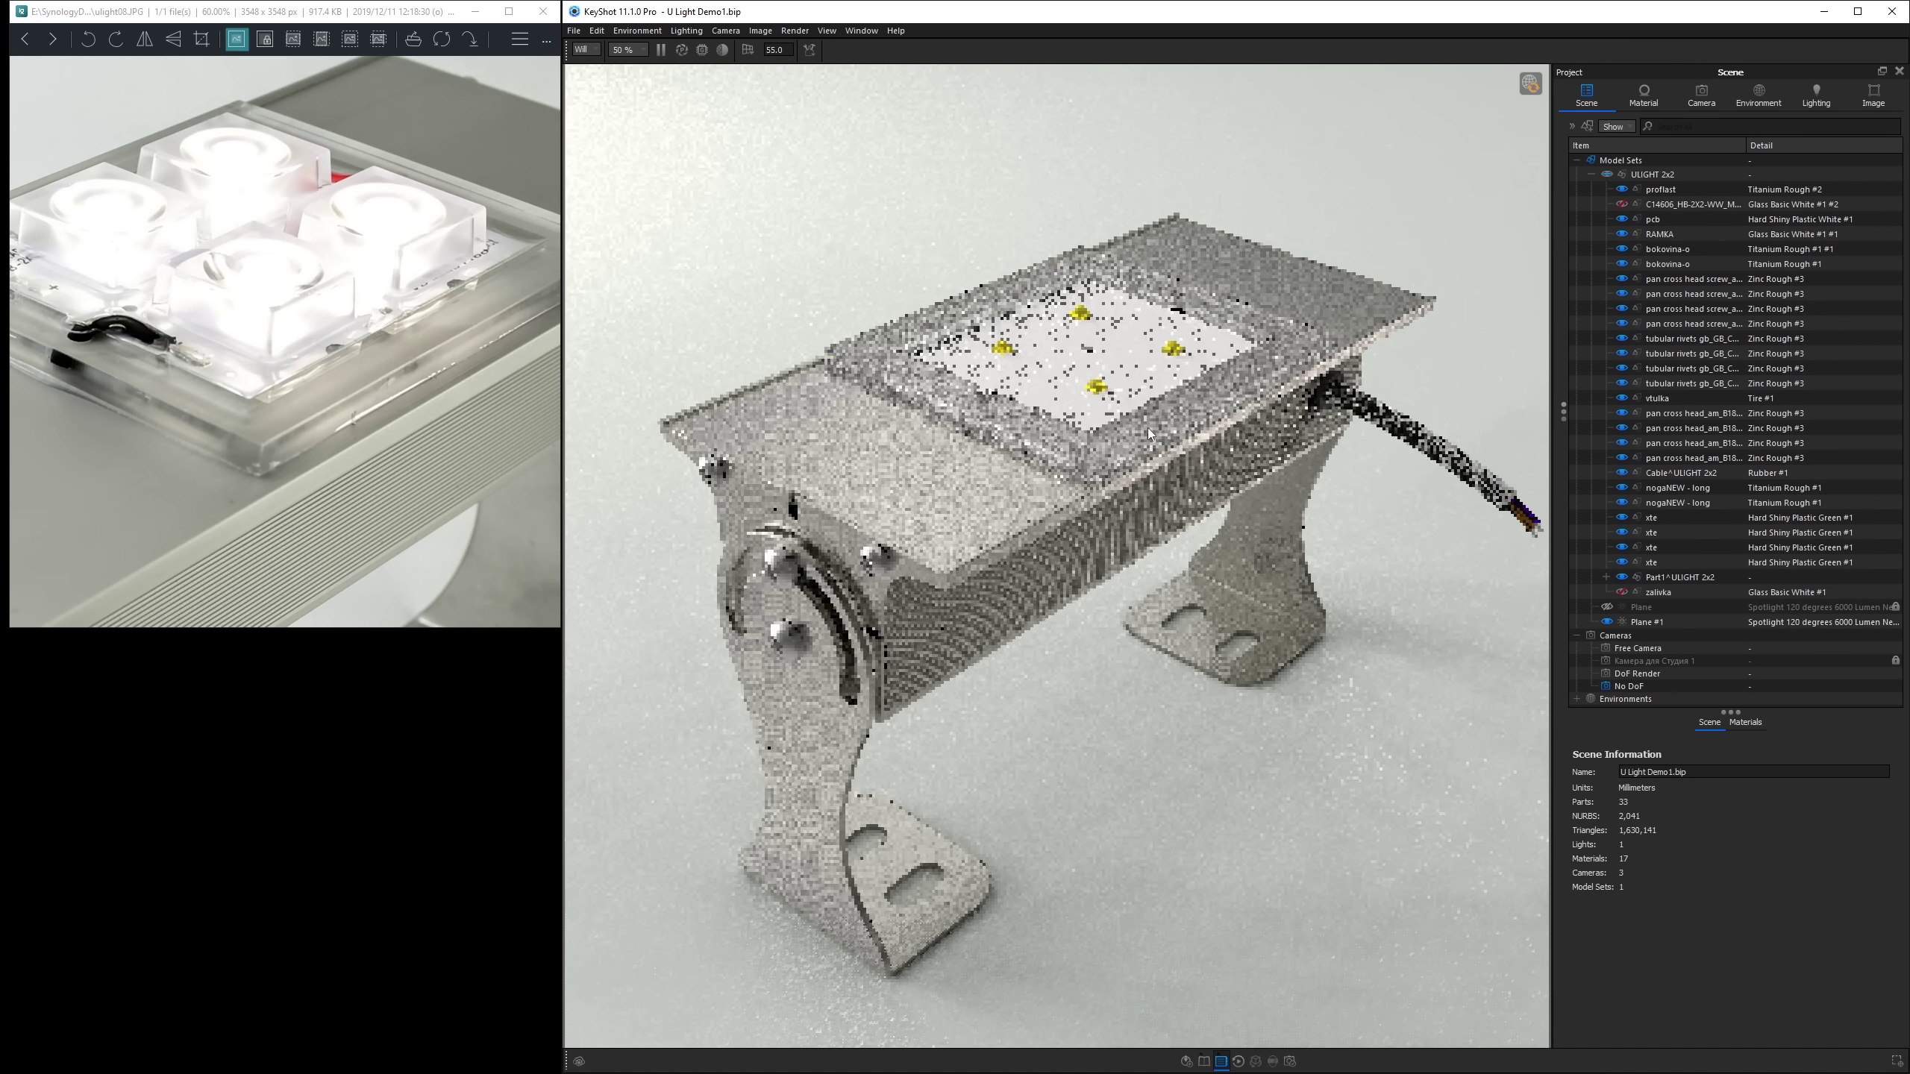
double_click(1097, 389)
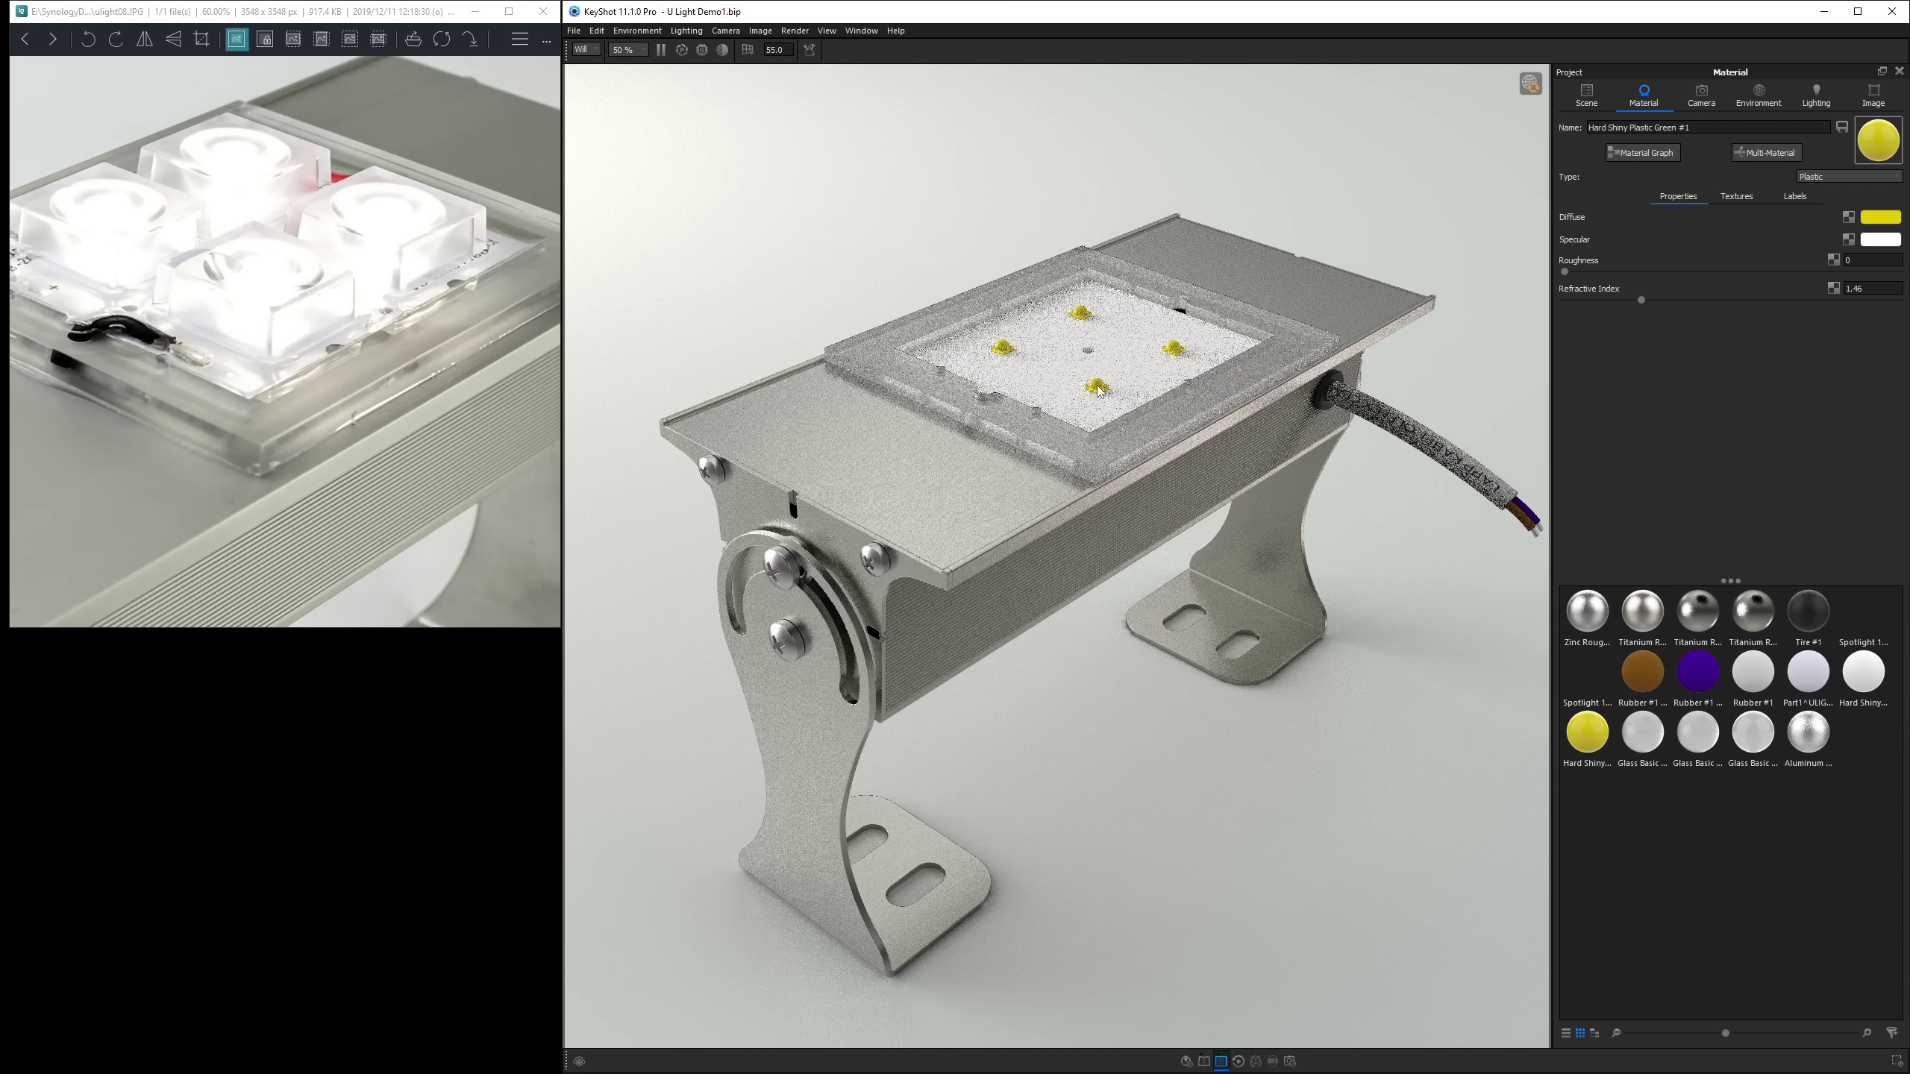
Change the yellow LED chips' material type to Point Light with a power of 0.1 lumen.
click(1815, 180)
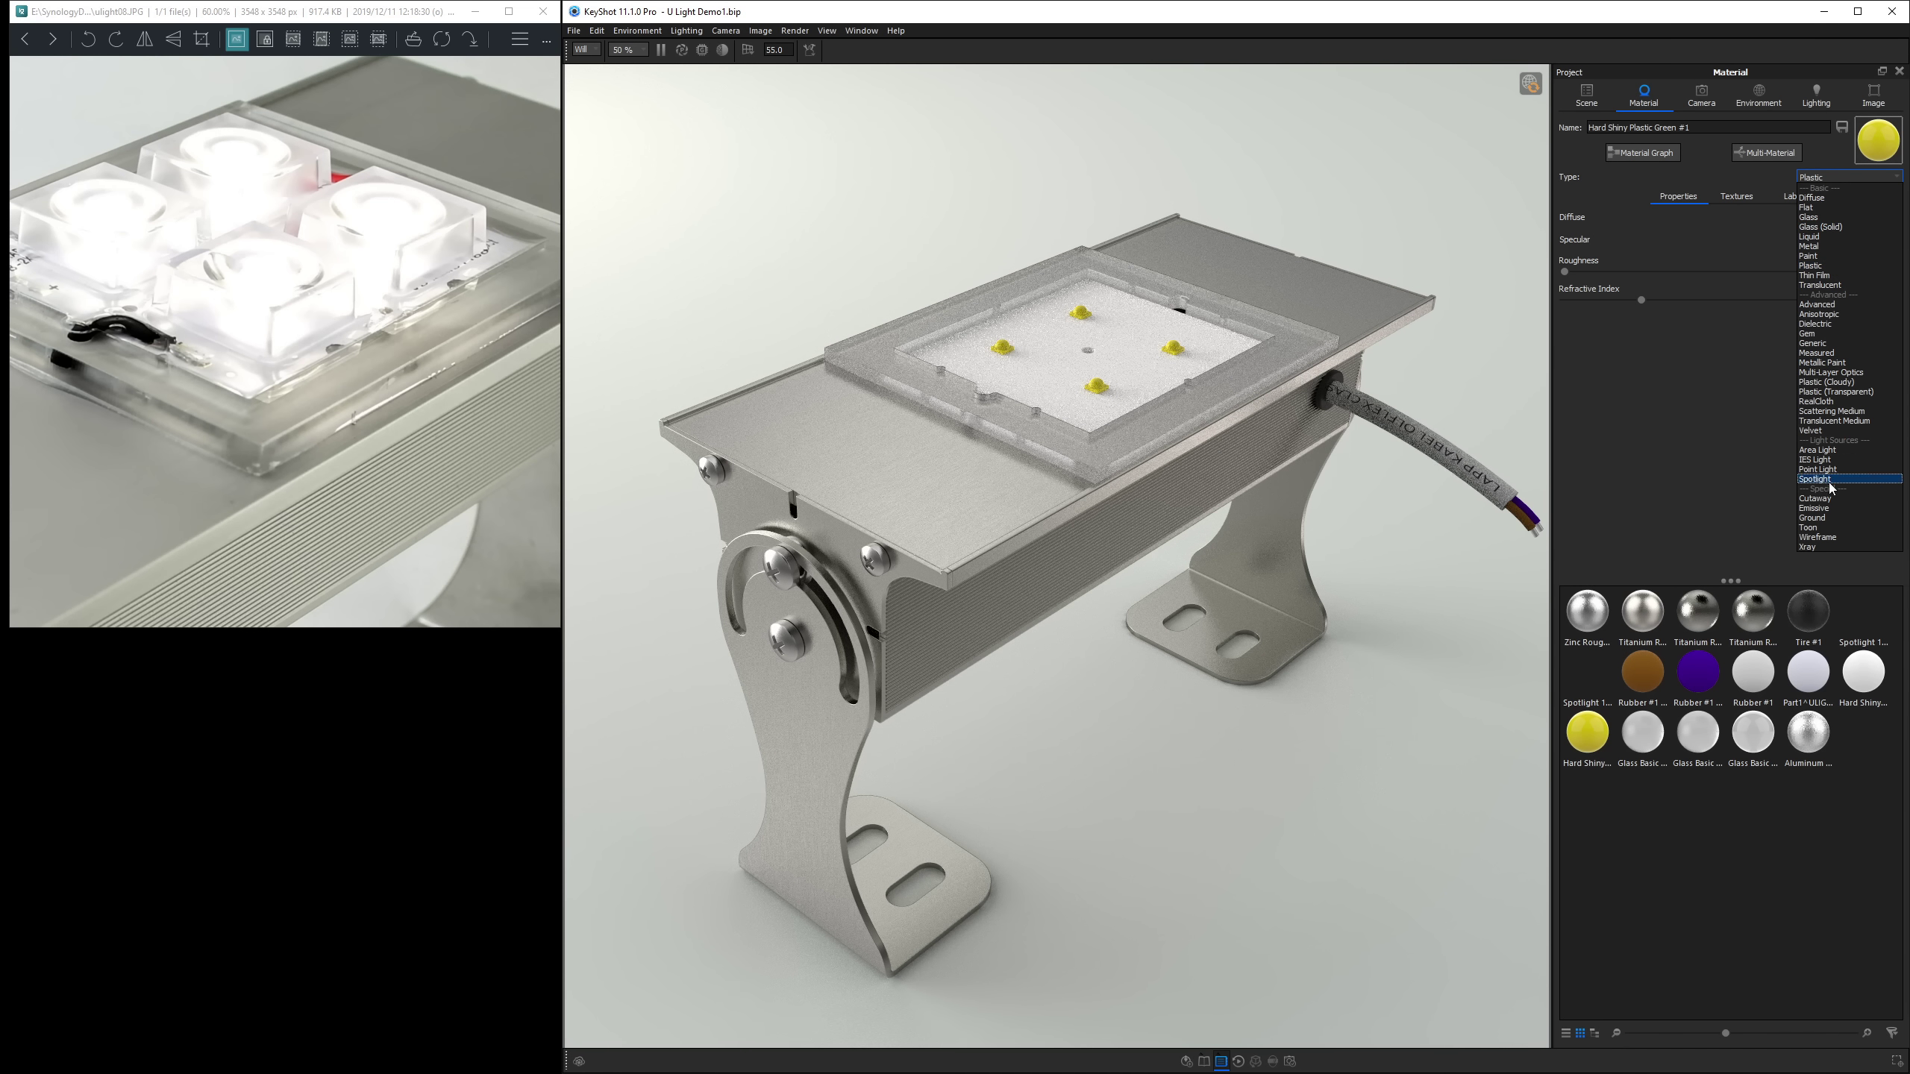
click(1817, 469)
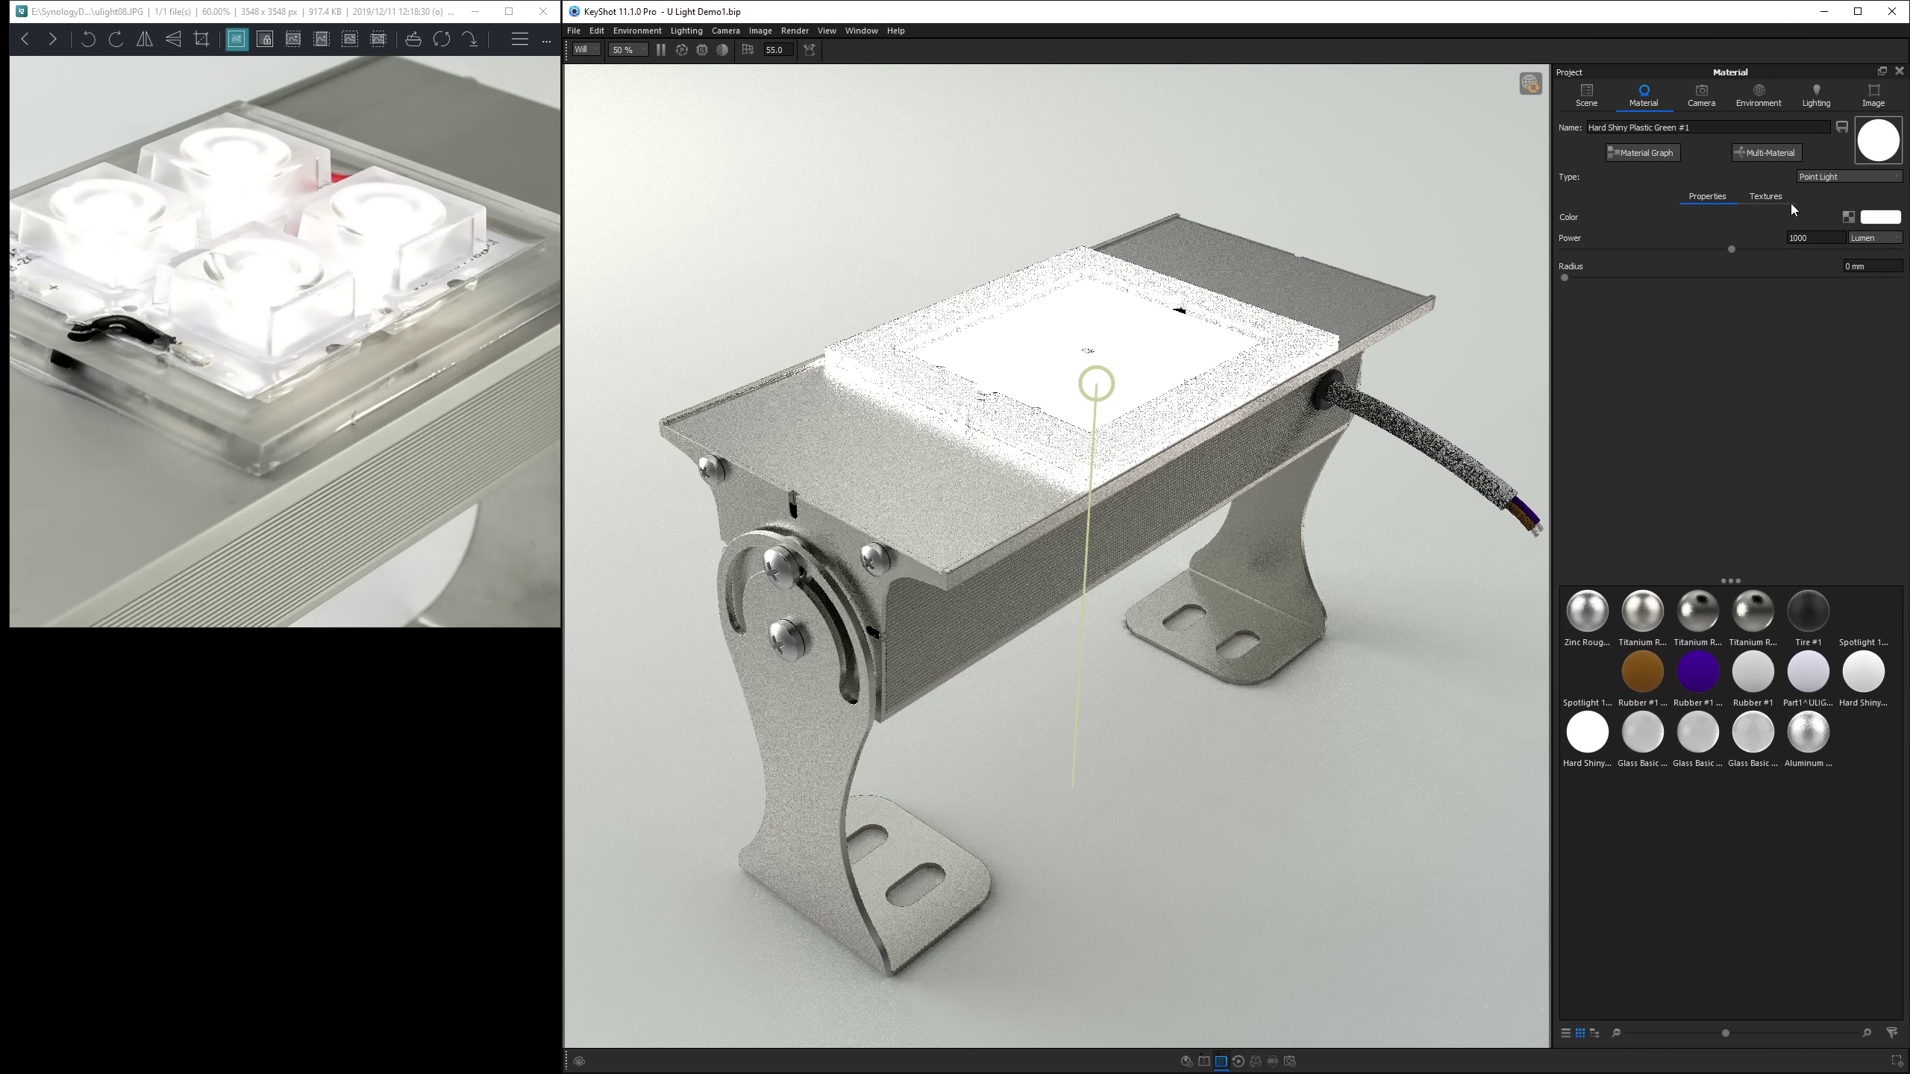
click(1791, 238)
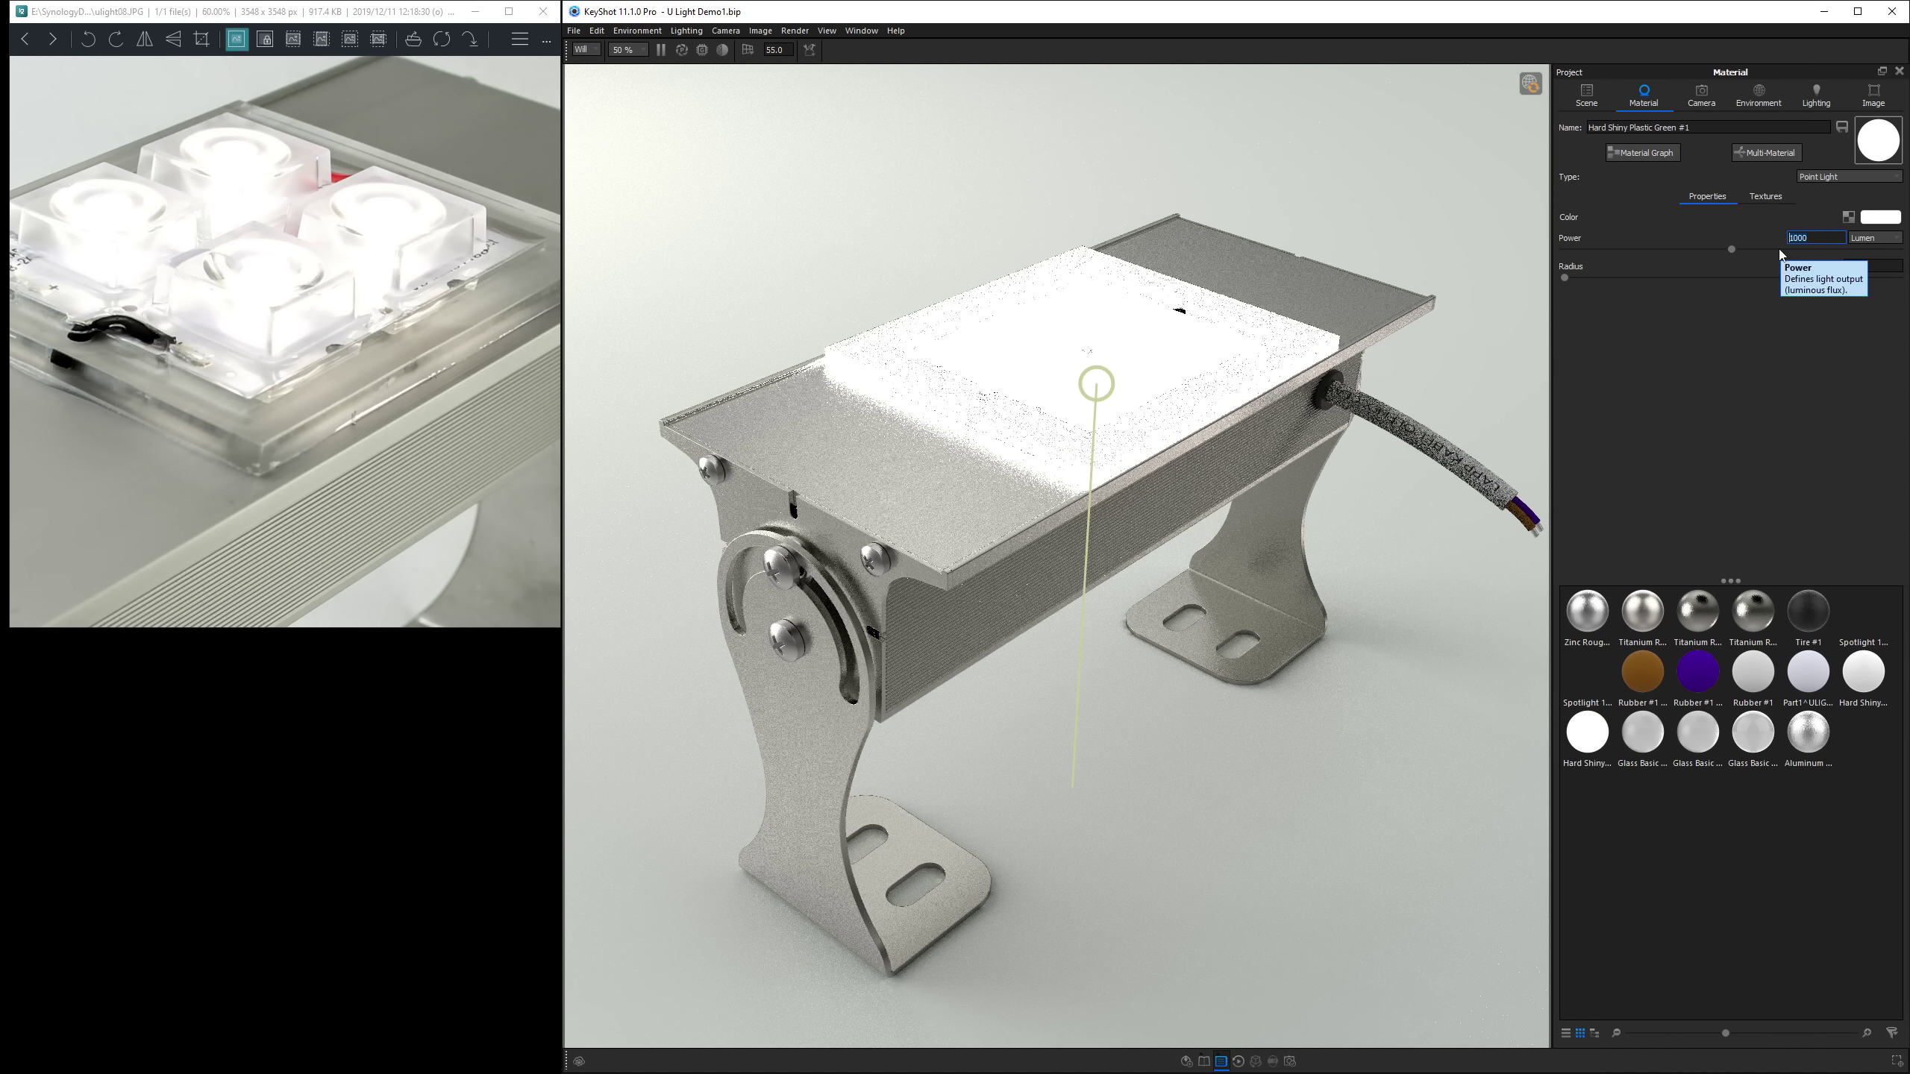
text(1)
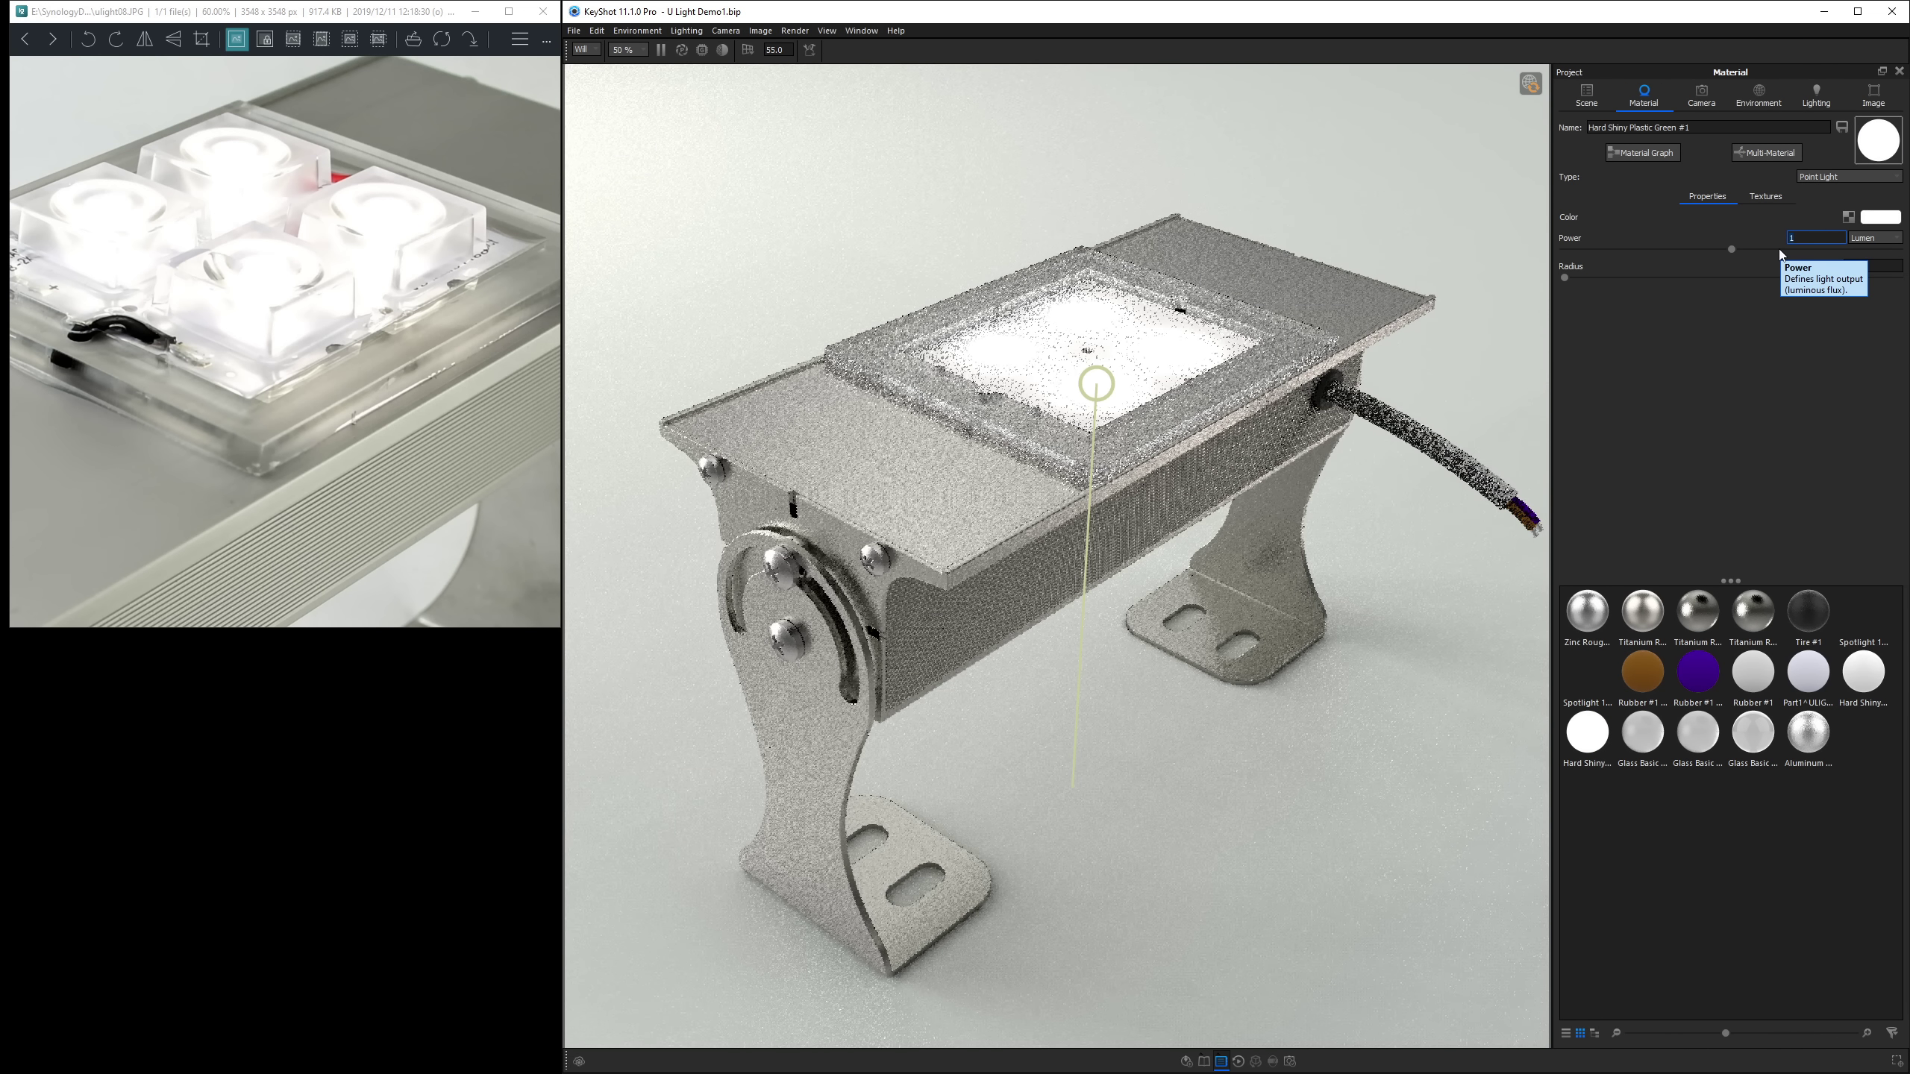
key(Return)
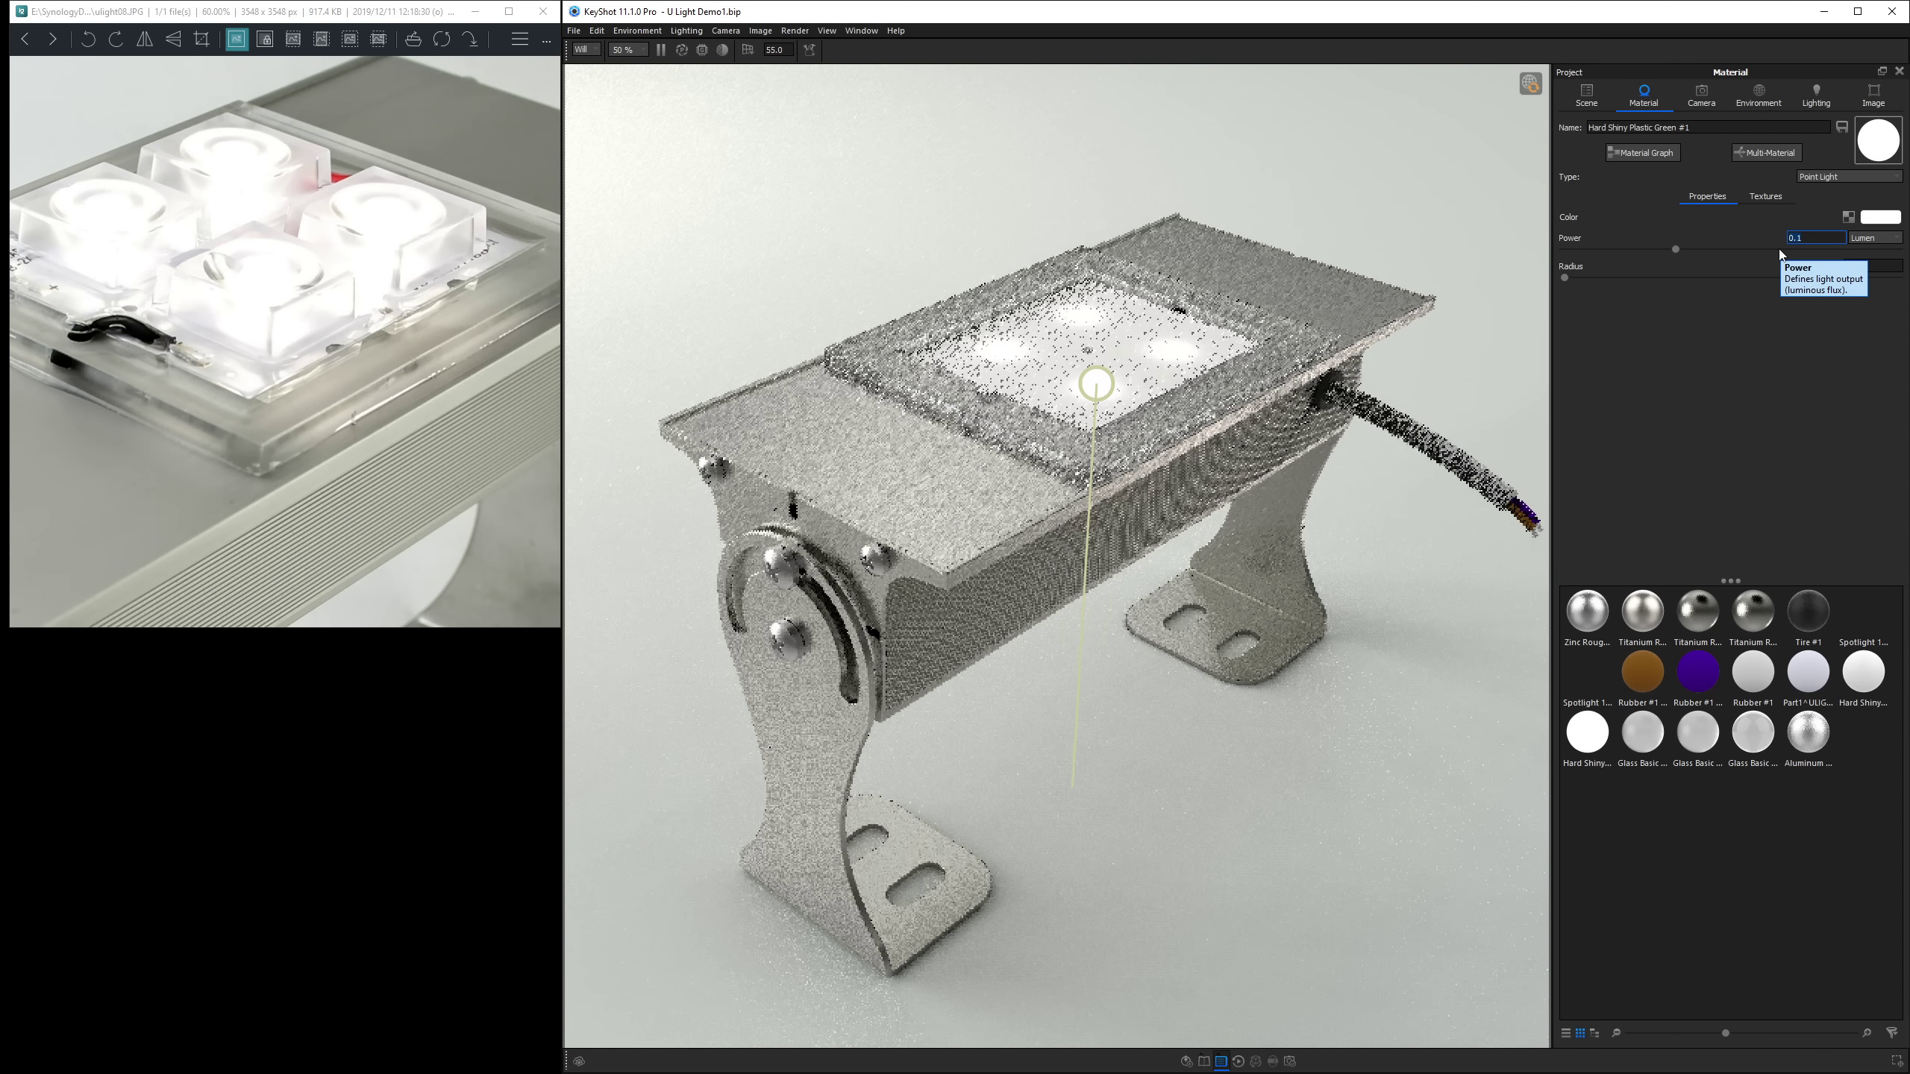
Show the LED lens part again and set the LED chips' point light power to 0.5 lumen.
click(1586, 96)
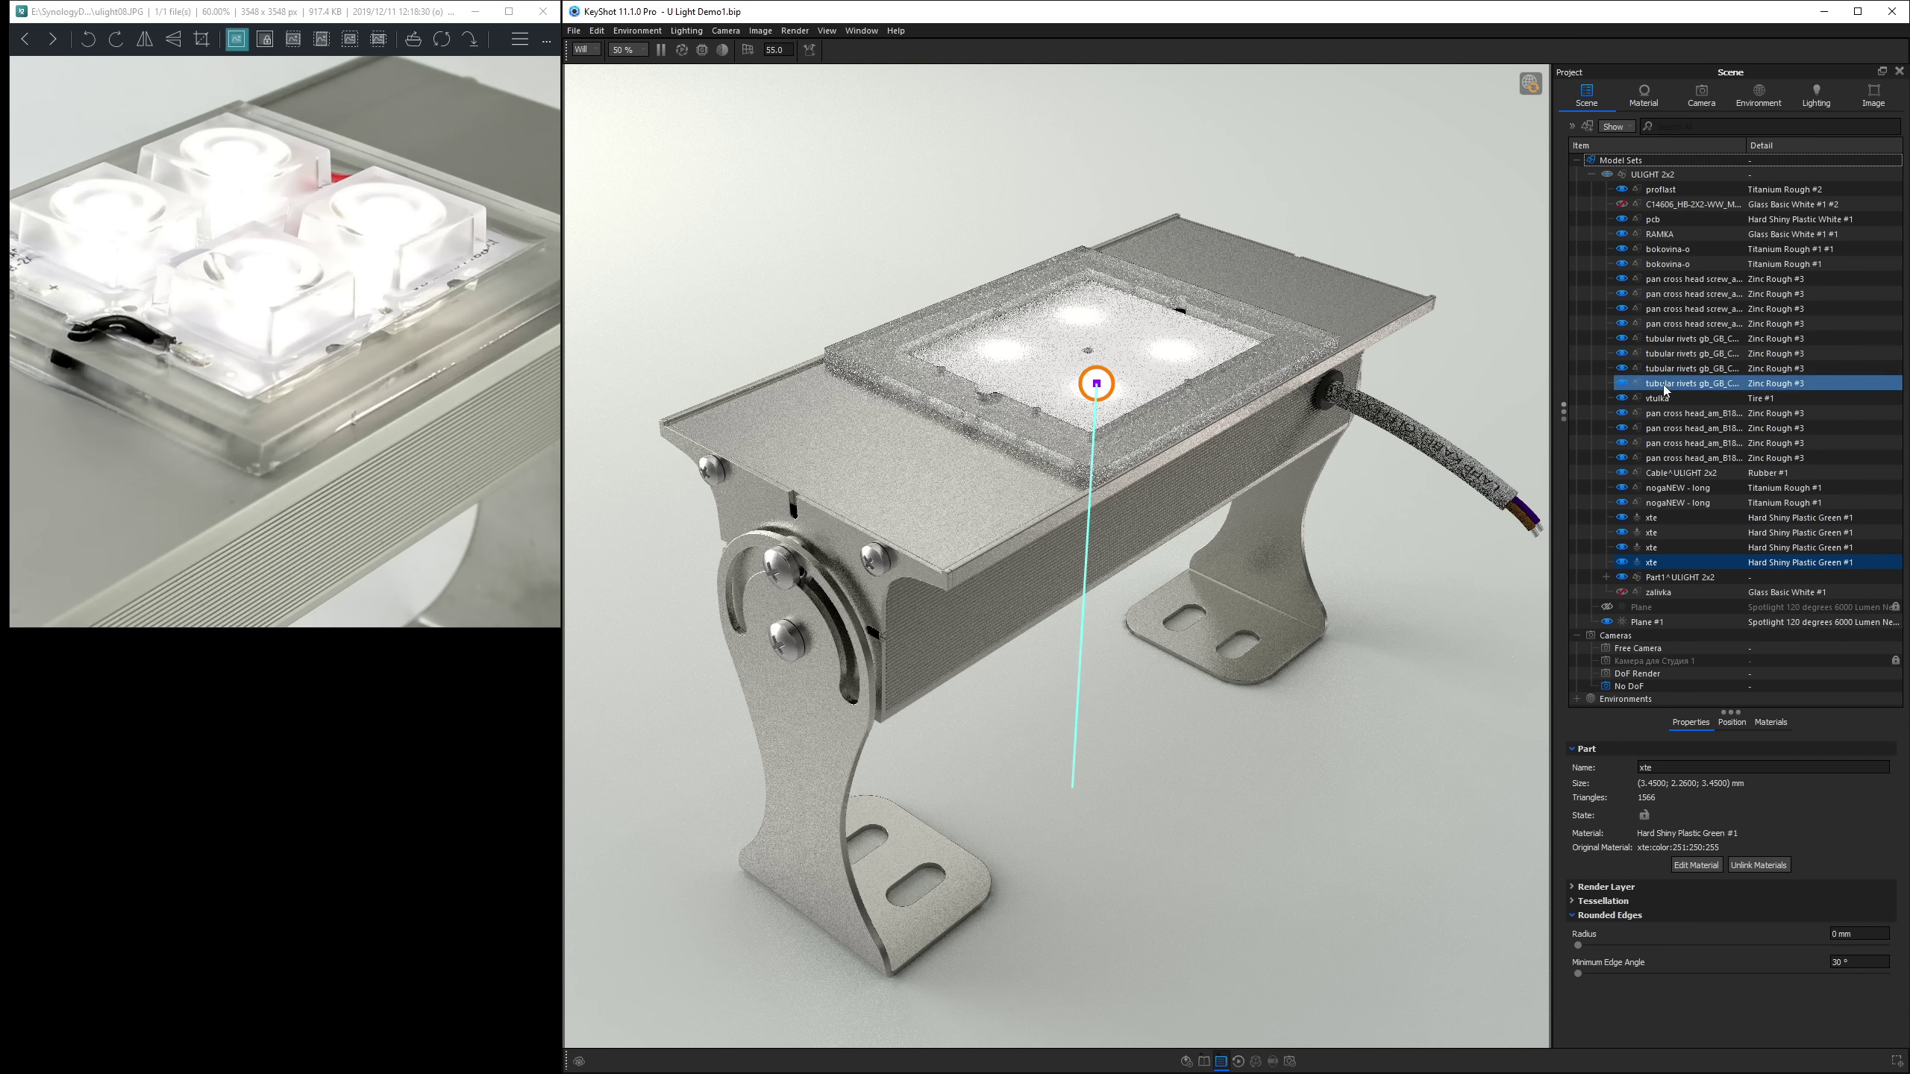
click(1626, 206)
click(1623, 203)
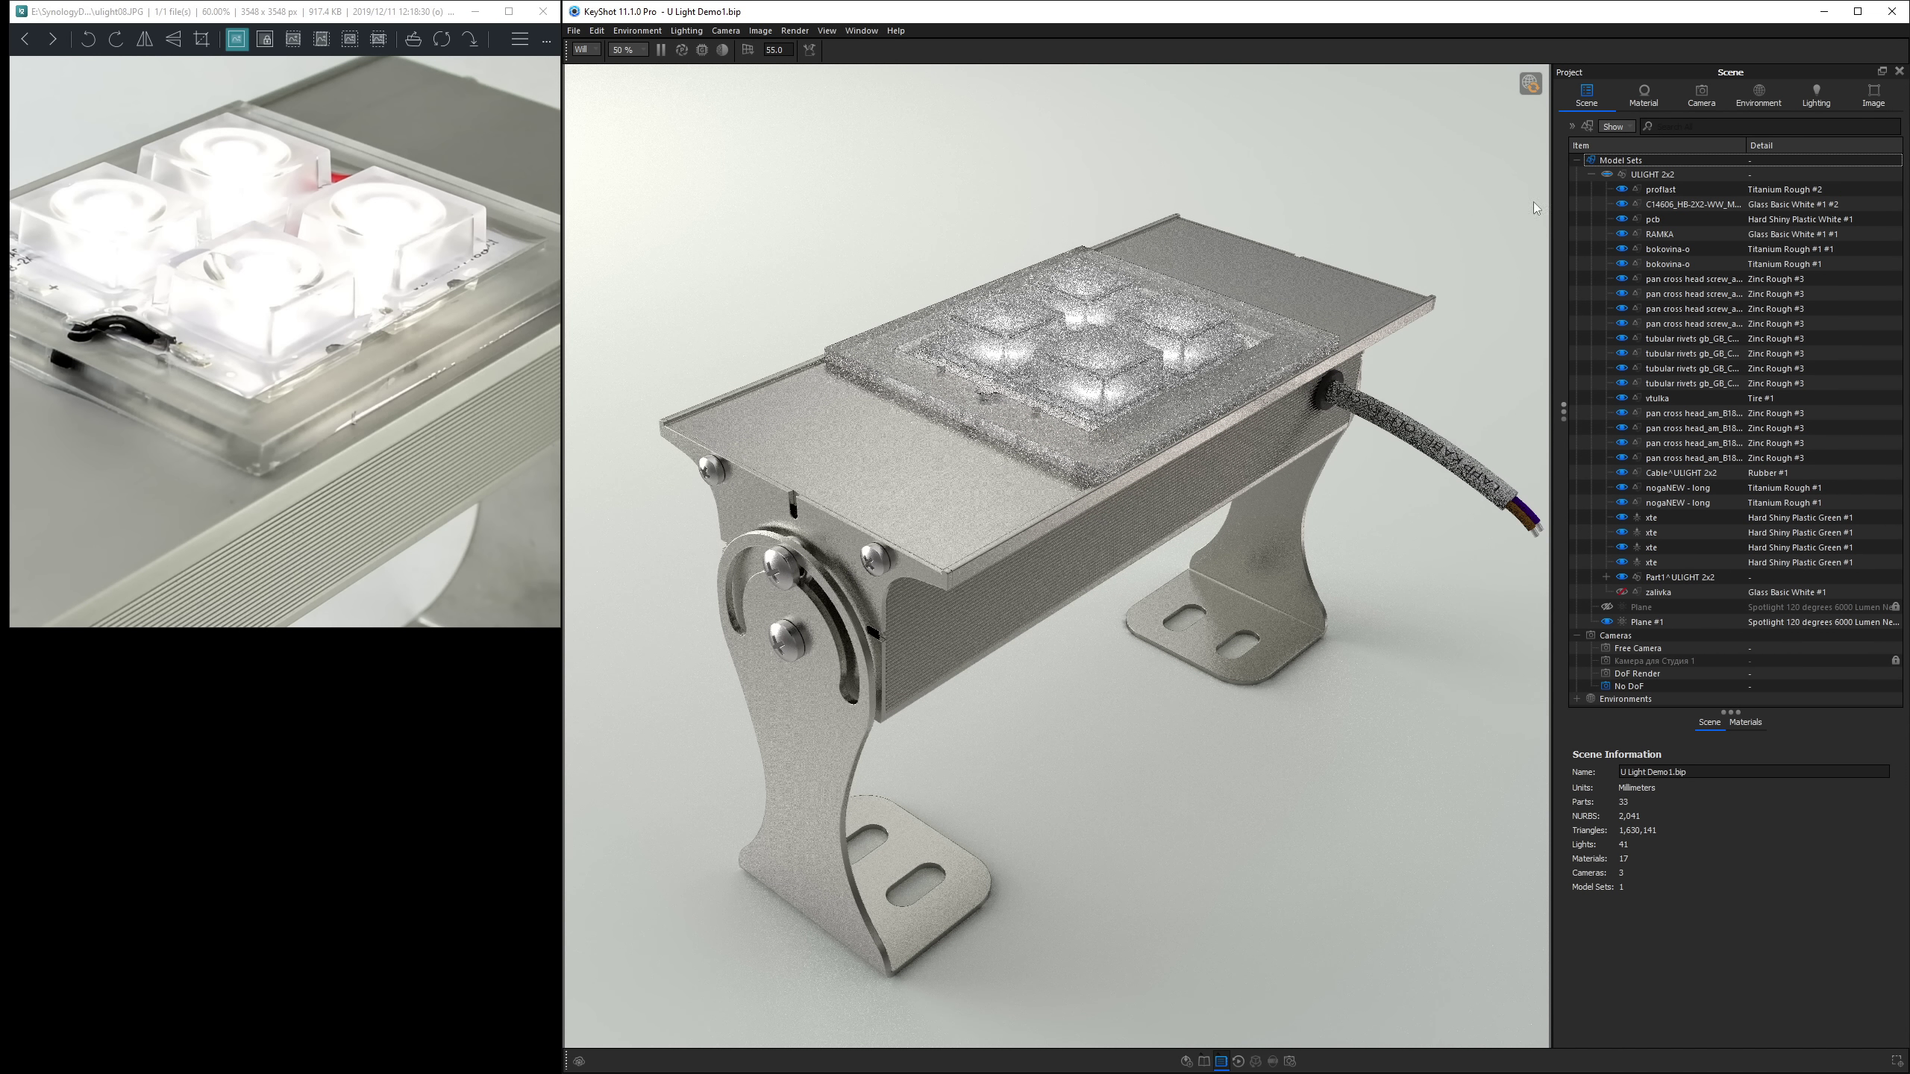
double_click(1704, 549)
key(Return)
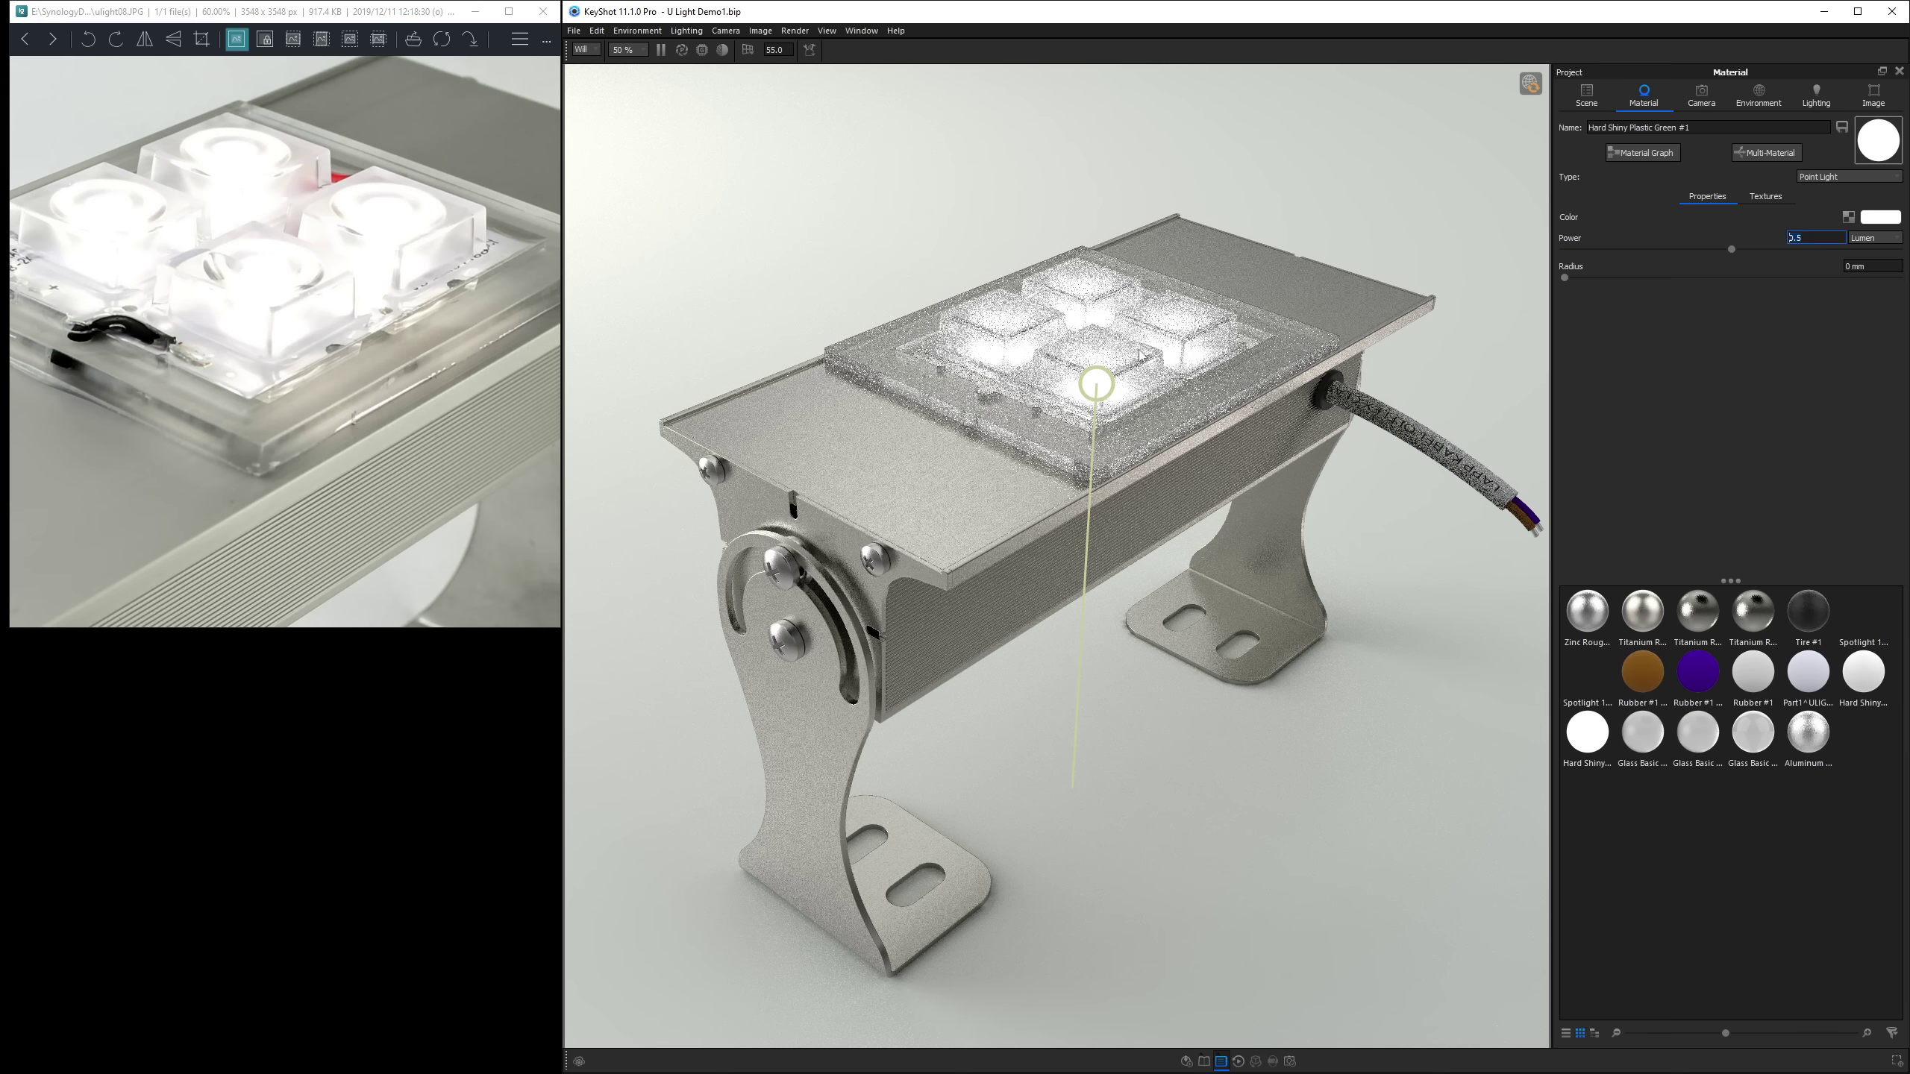
Hide the LED lens part and show the zalivka part over the lit circuit board.
click(1587, 96)
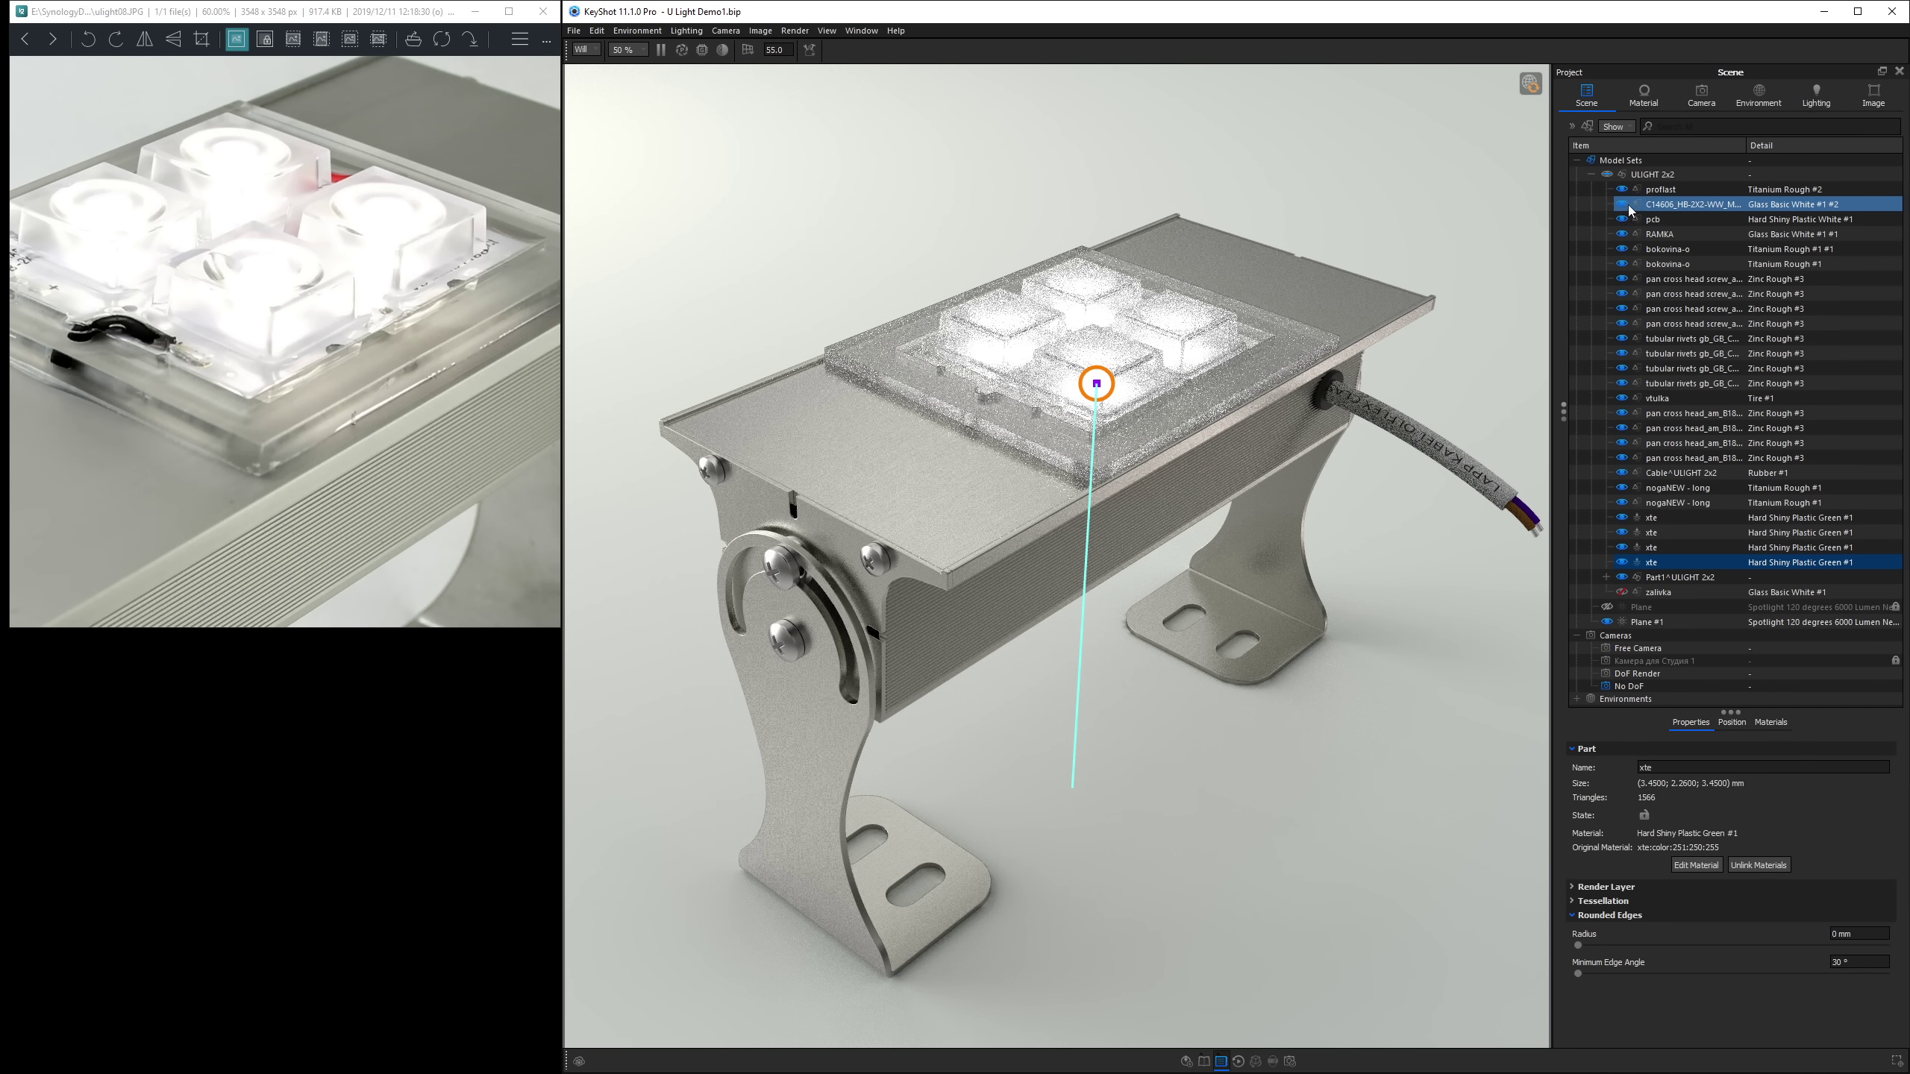
click(1624, 204)
click(1622, 204)
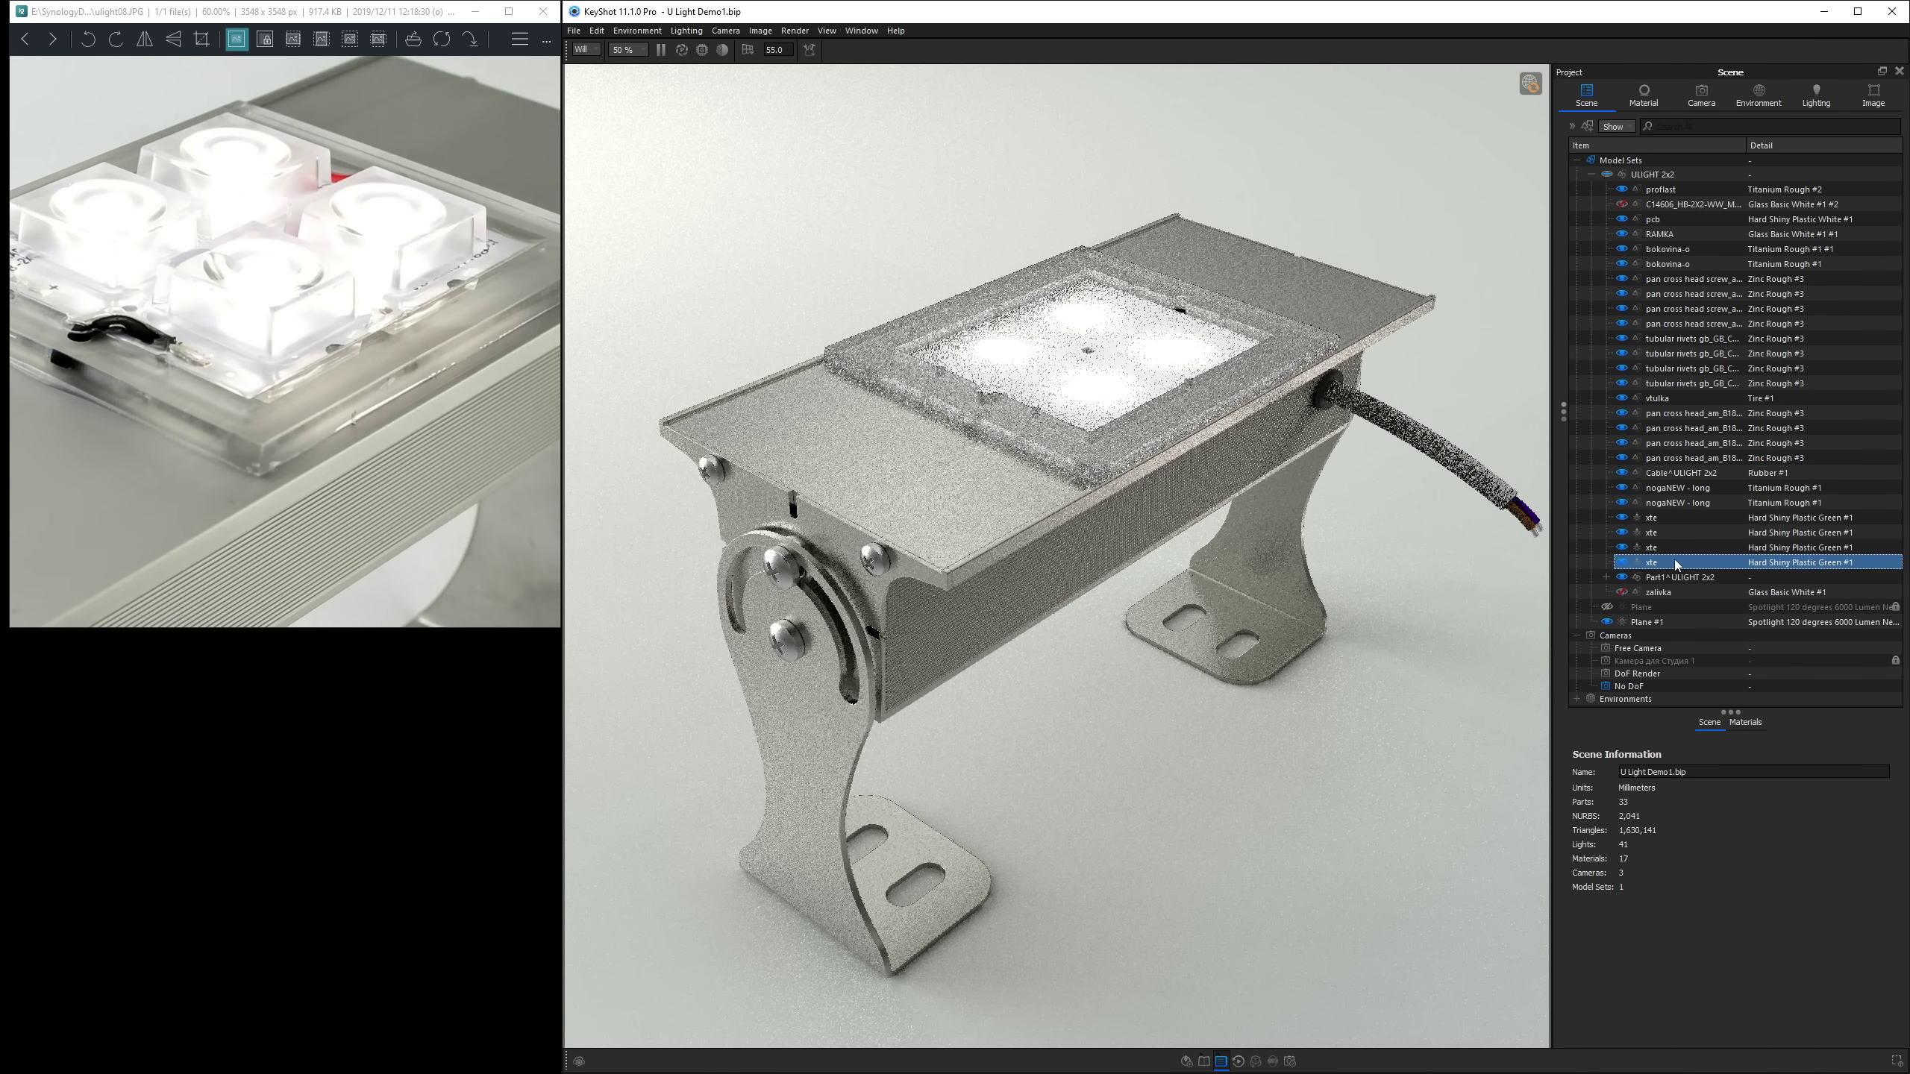
click(1624, 592)
click(1622, 593)
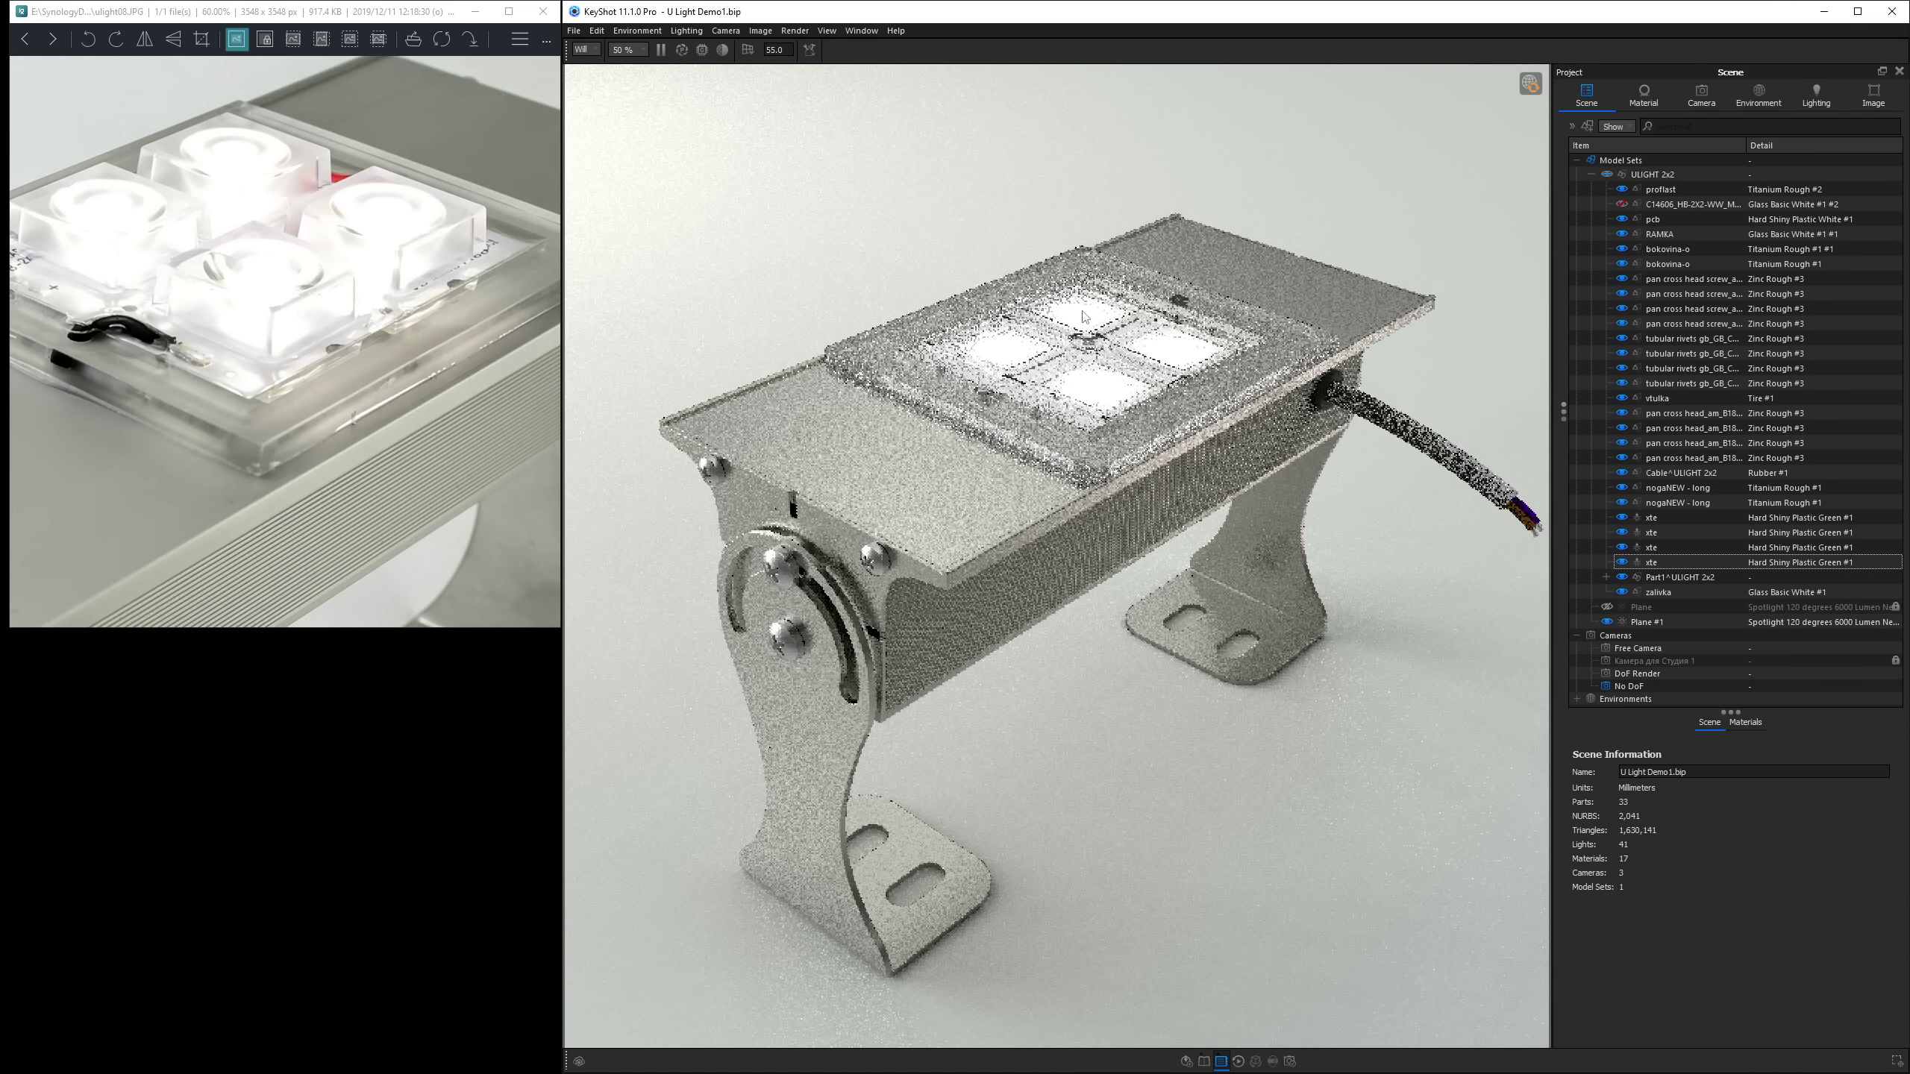
Try the Glass Basic White #1 #2 material on the zalivka part and restore its Glass Basic White #1.
shift+right_click(1122, 336)
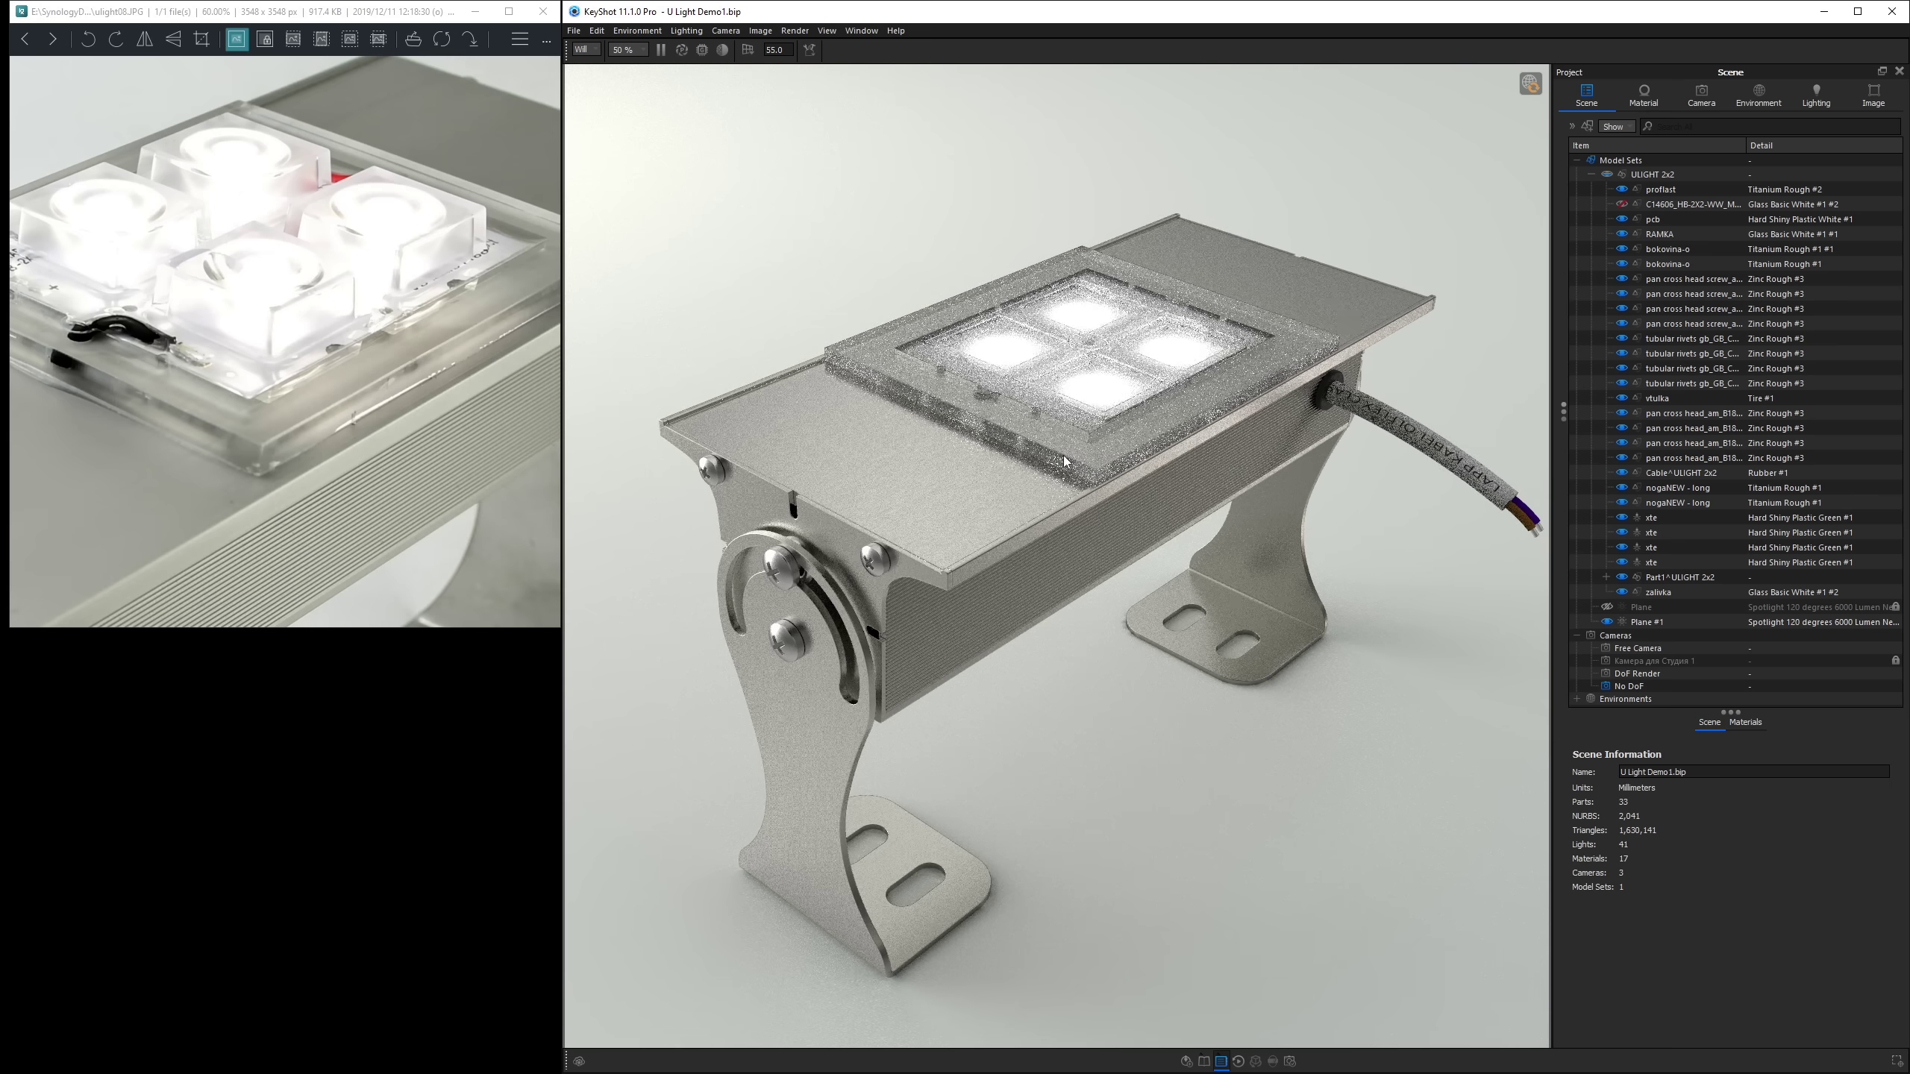
shift+right_click(1114, 351)
double_click(1114, 352)
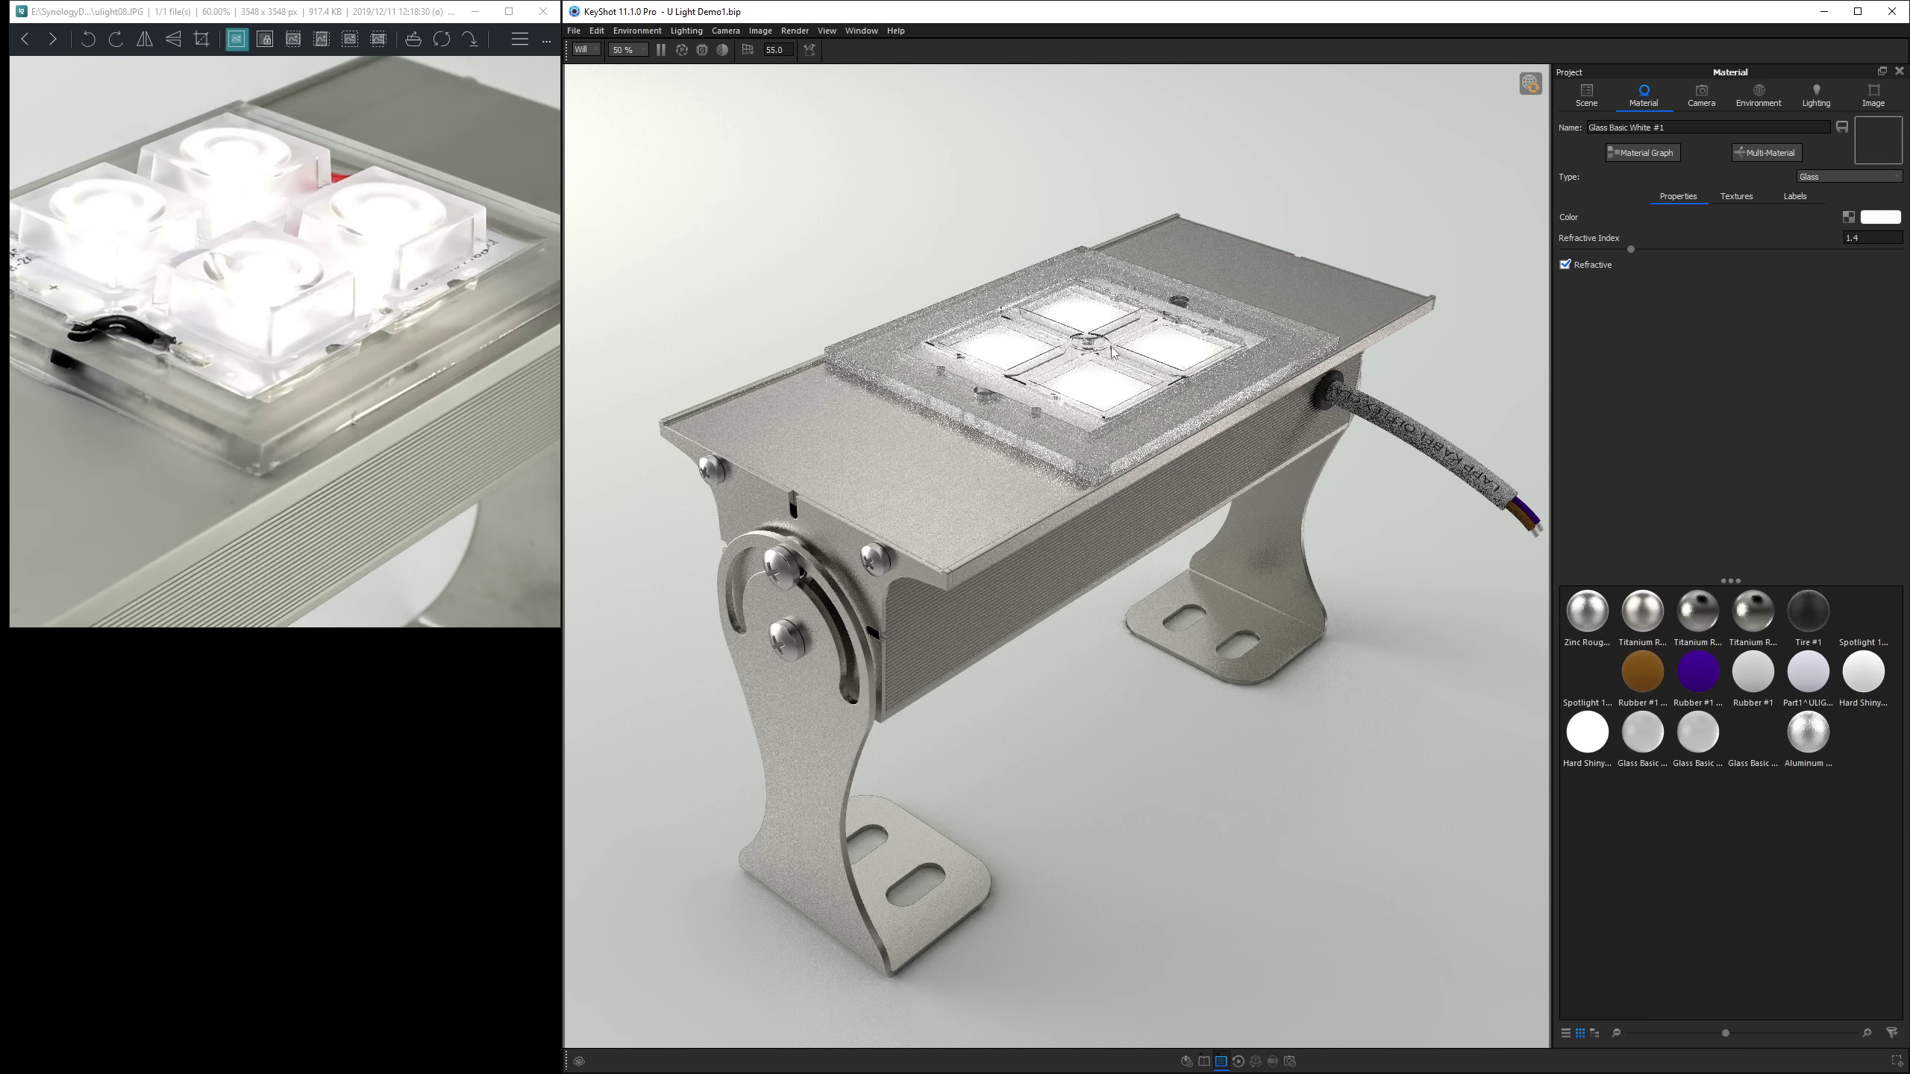
Unhide the LED lens part and limit the real-time render to a 598 by 351 px region around the LED panel.
right_click(1200, 172)
click(1227, 197)
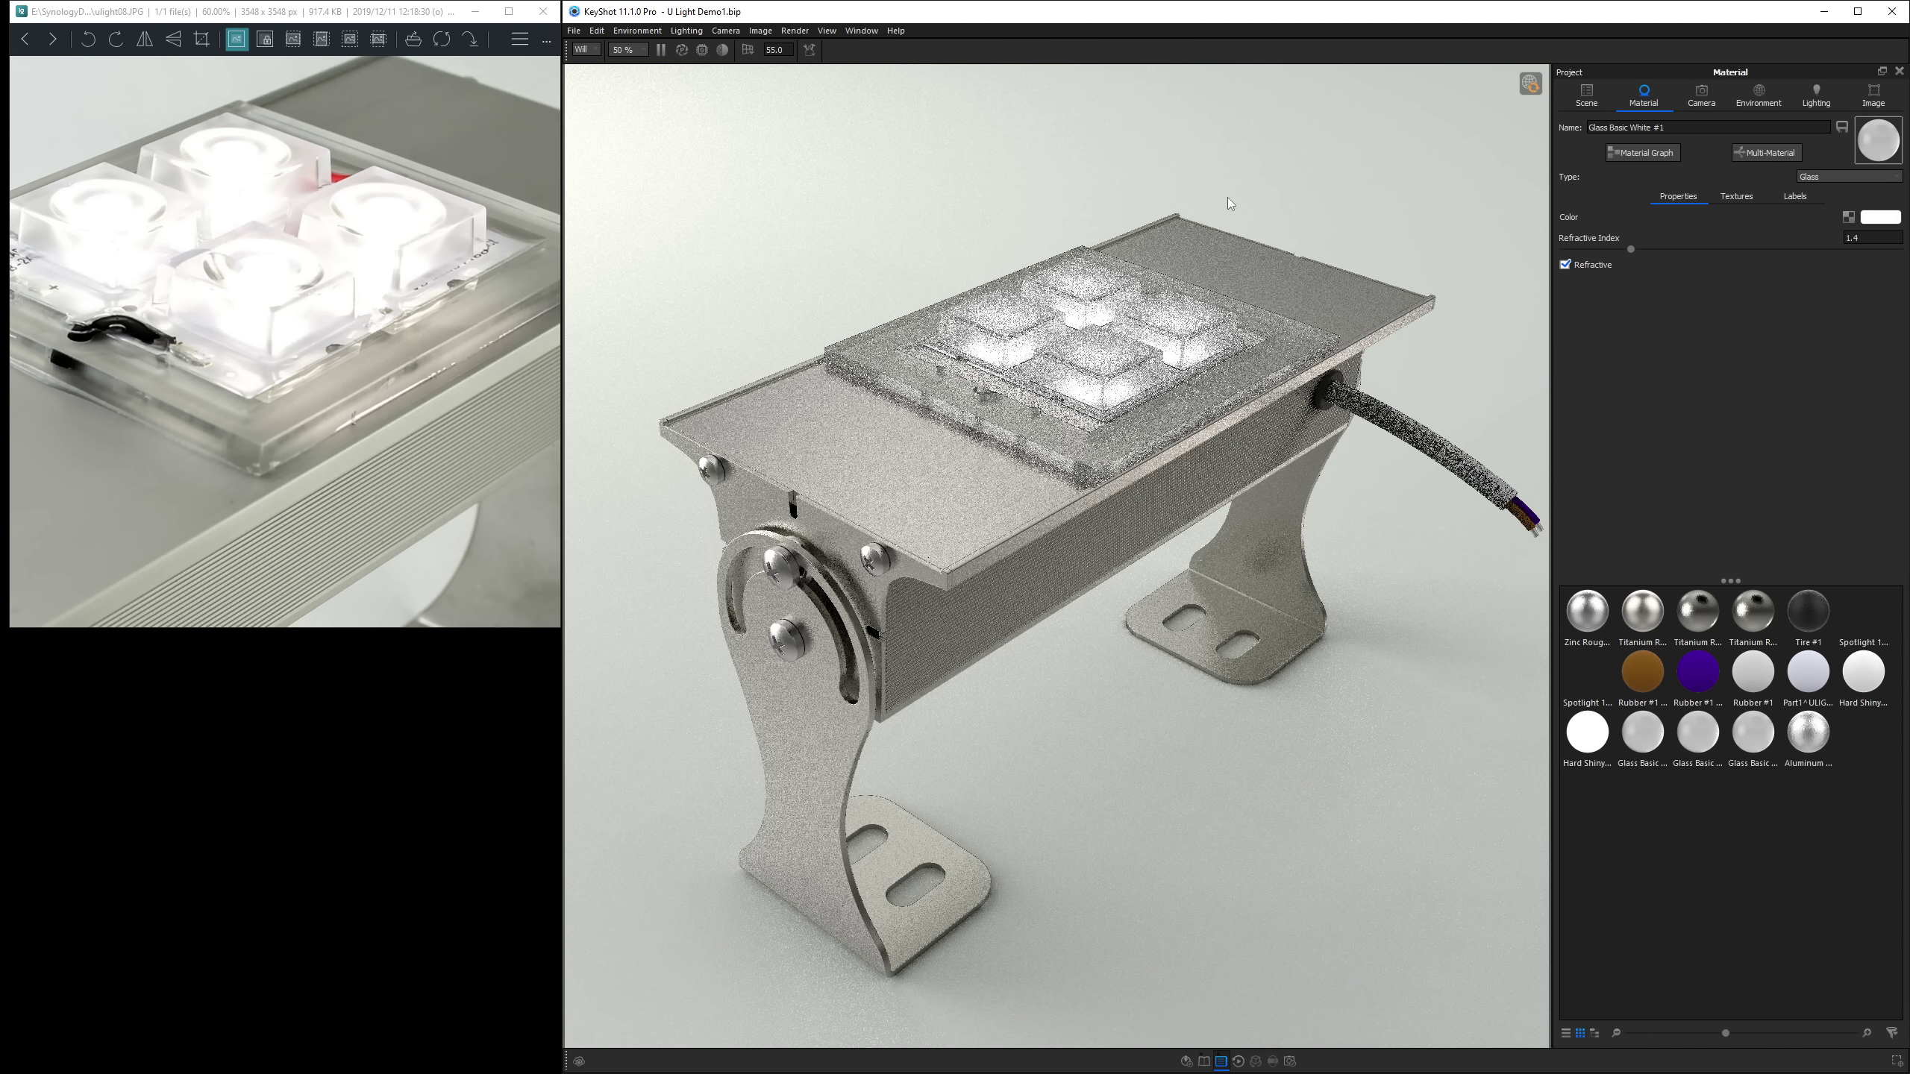
key(alt+r)
drag(1114, 398, 1150, 228)
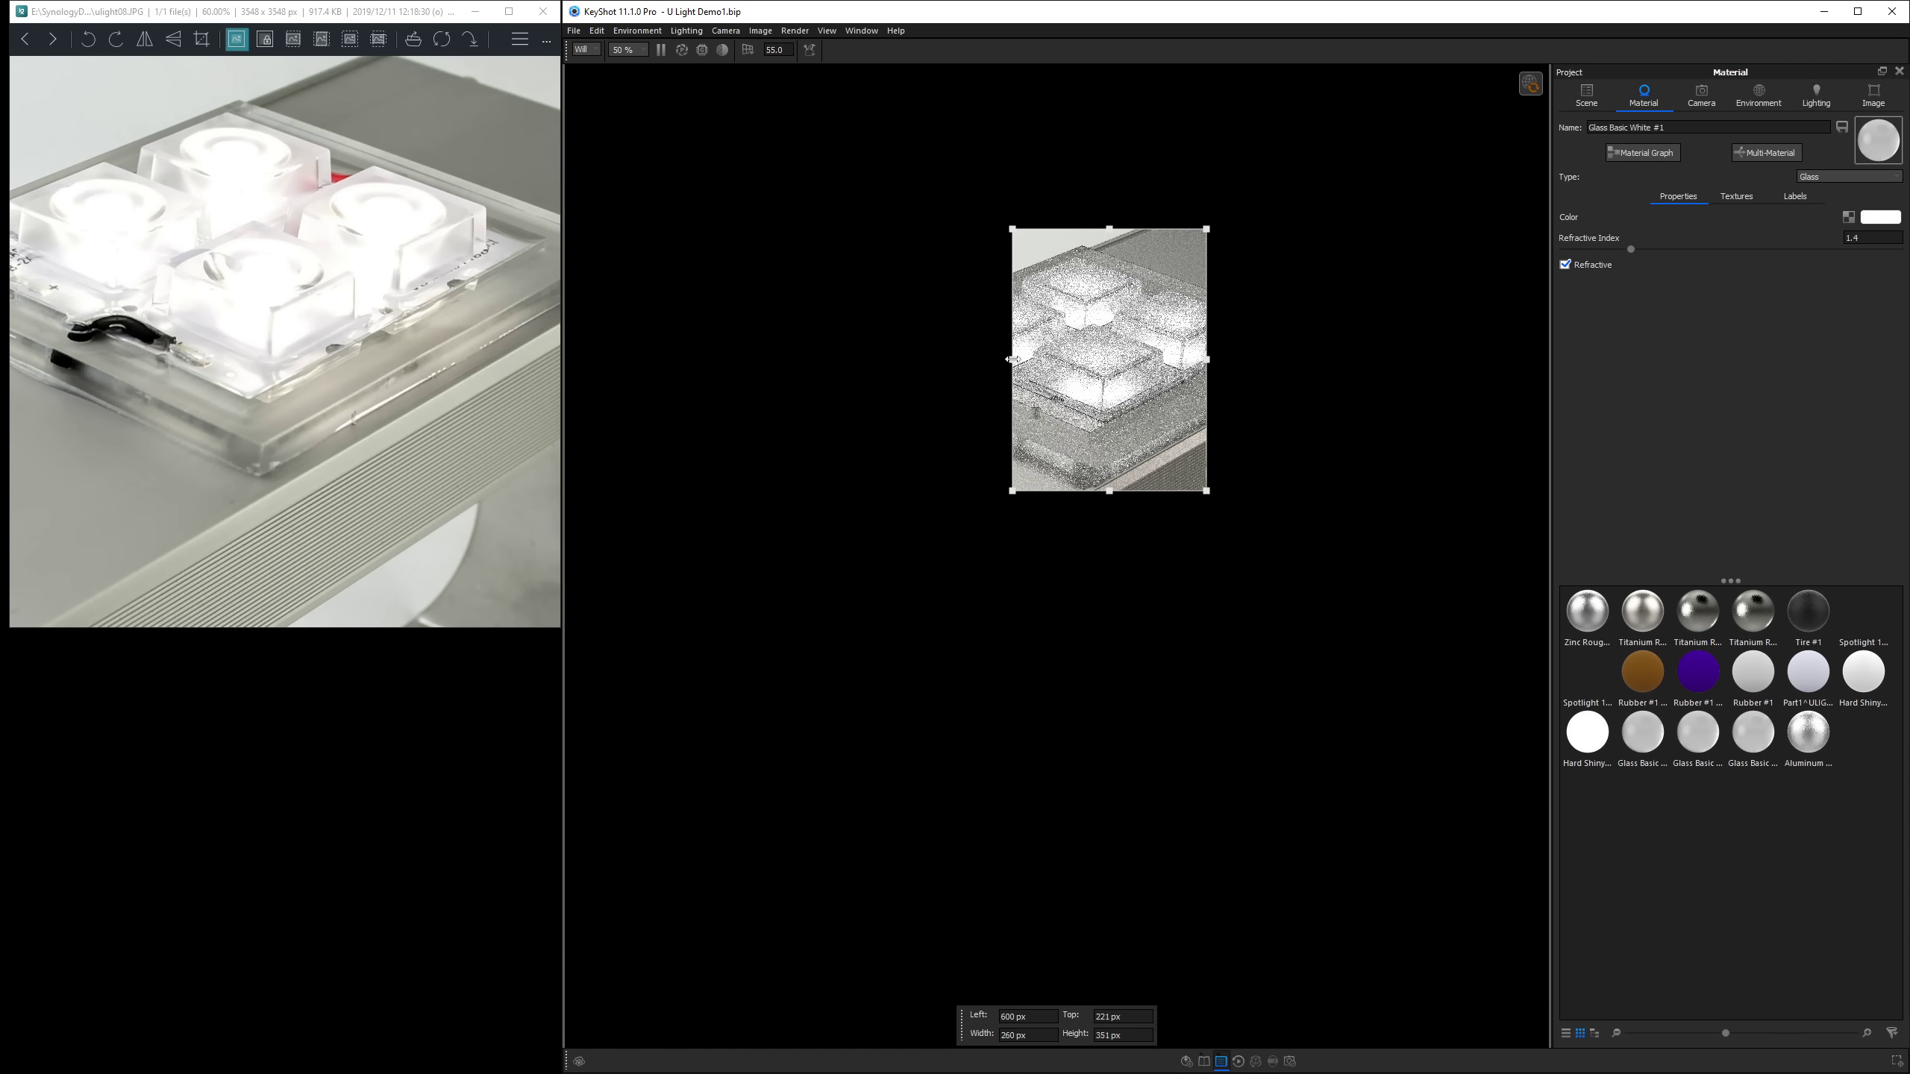
drag(1011, 362, 878, 361)
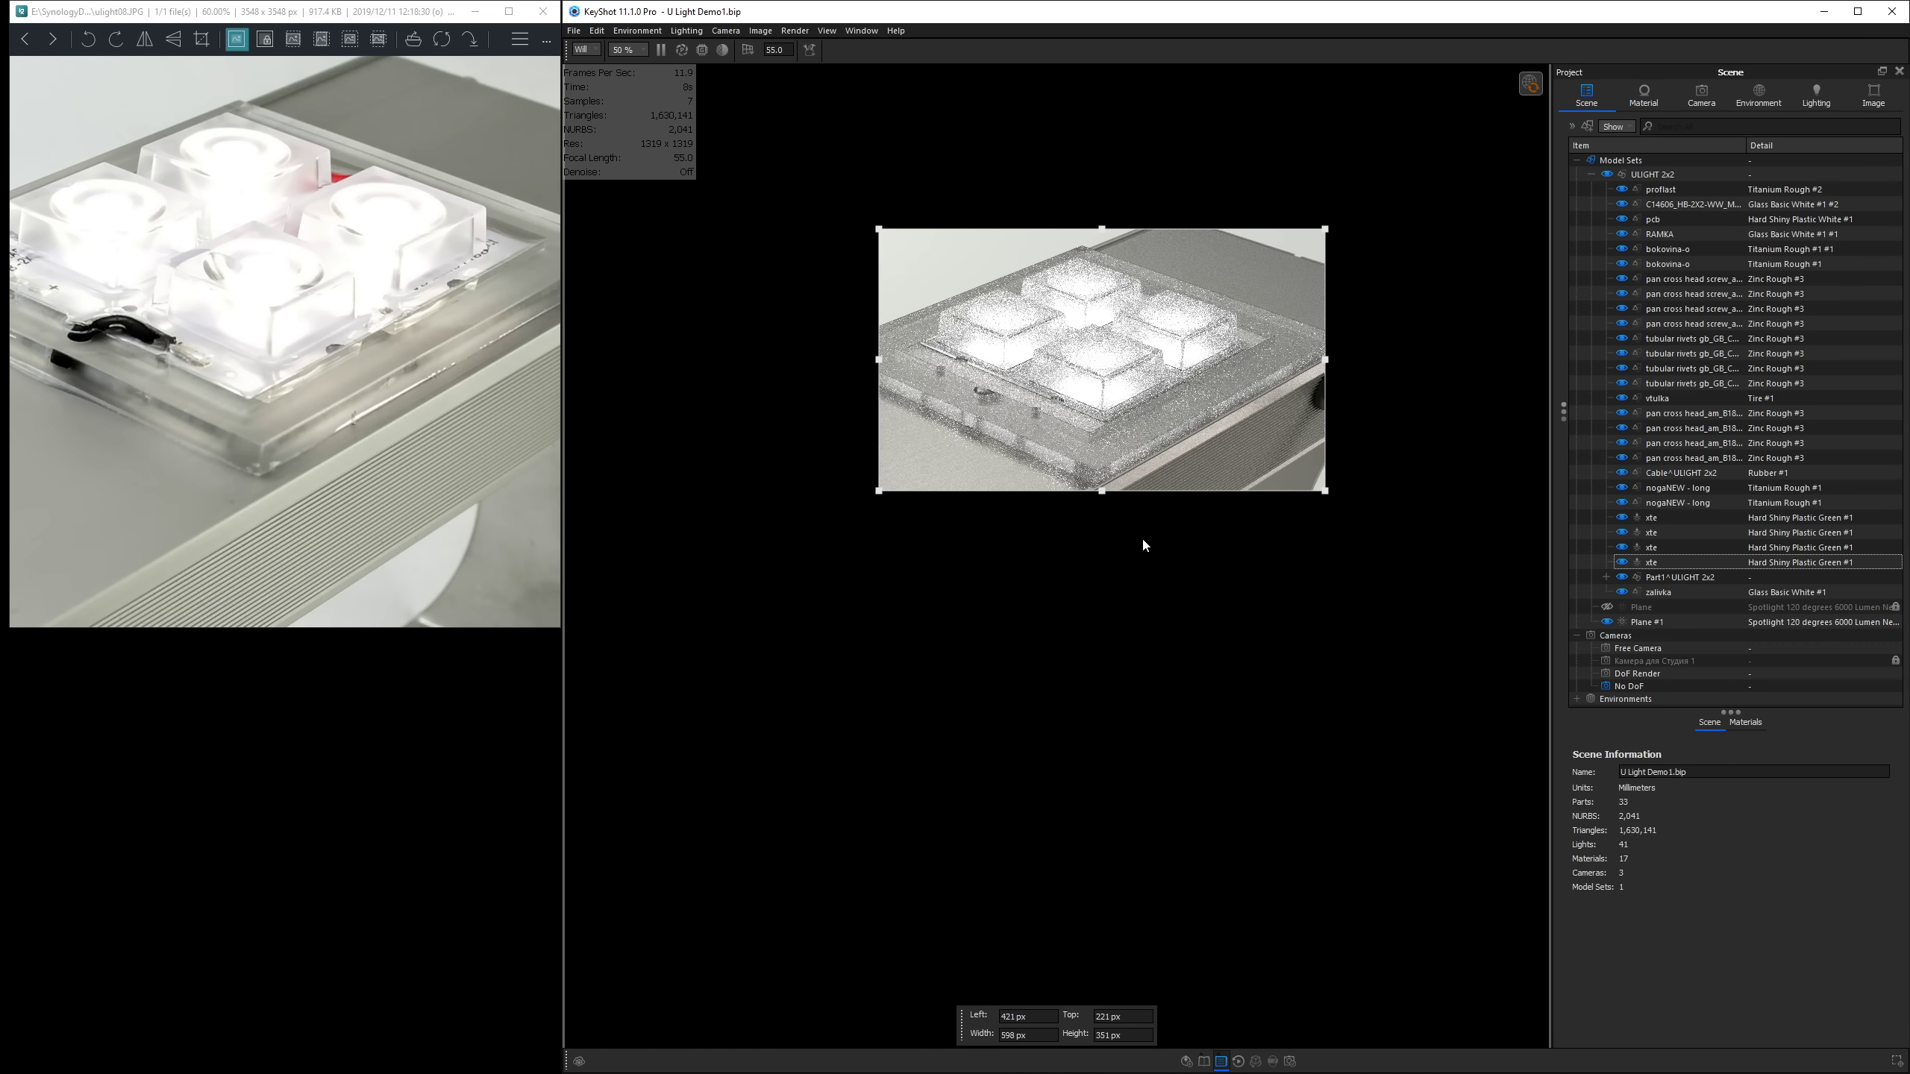
Toggle the render statistics overlay off and on, and hide the zalivka part.
key(h)
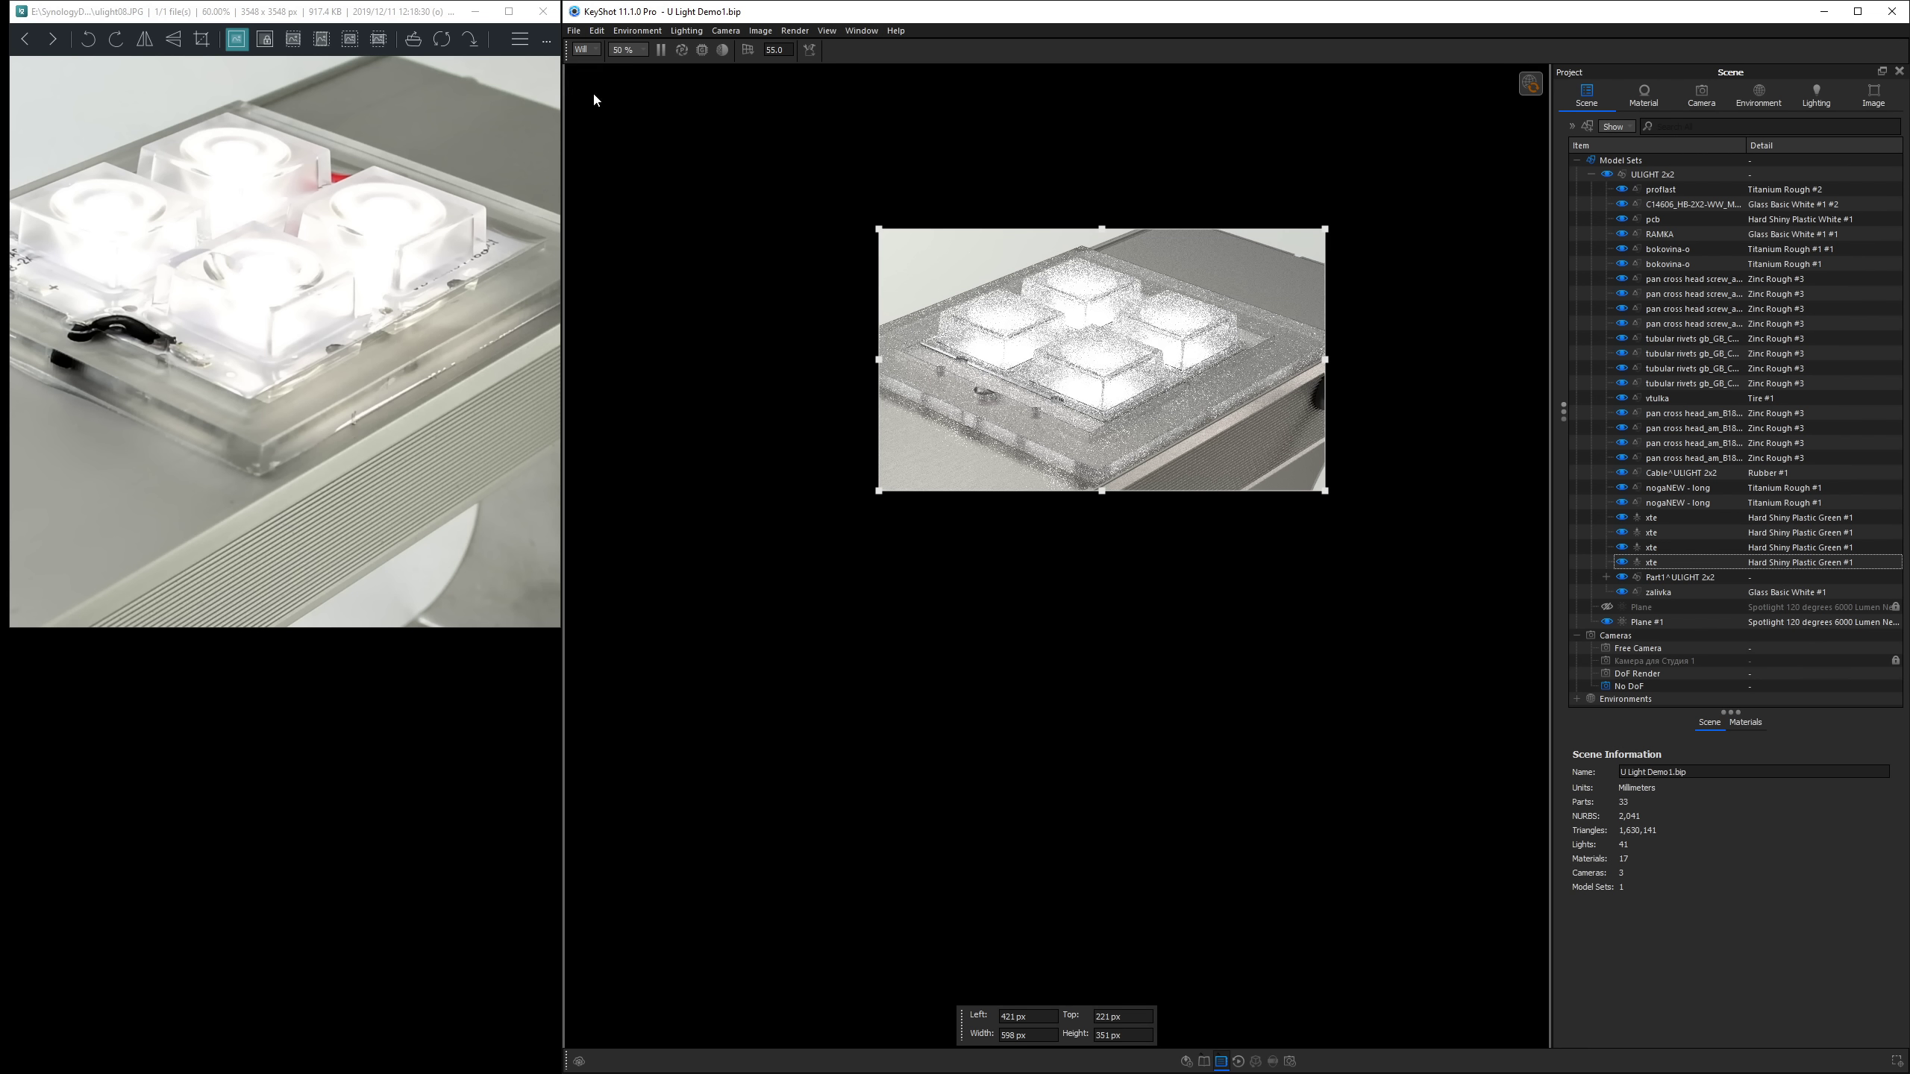
key(h)
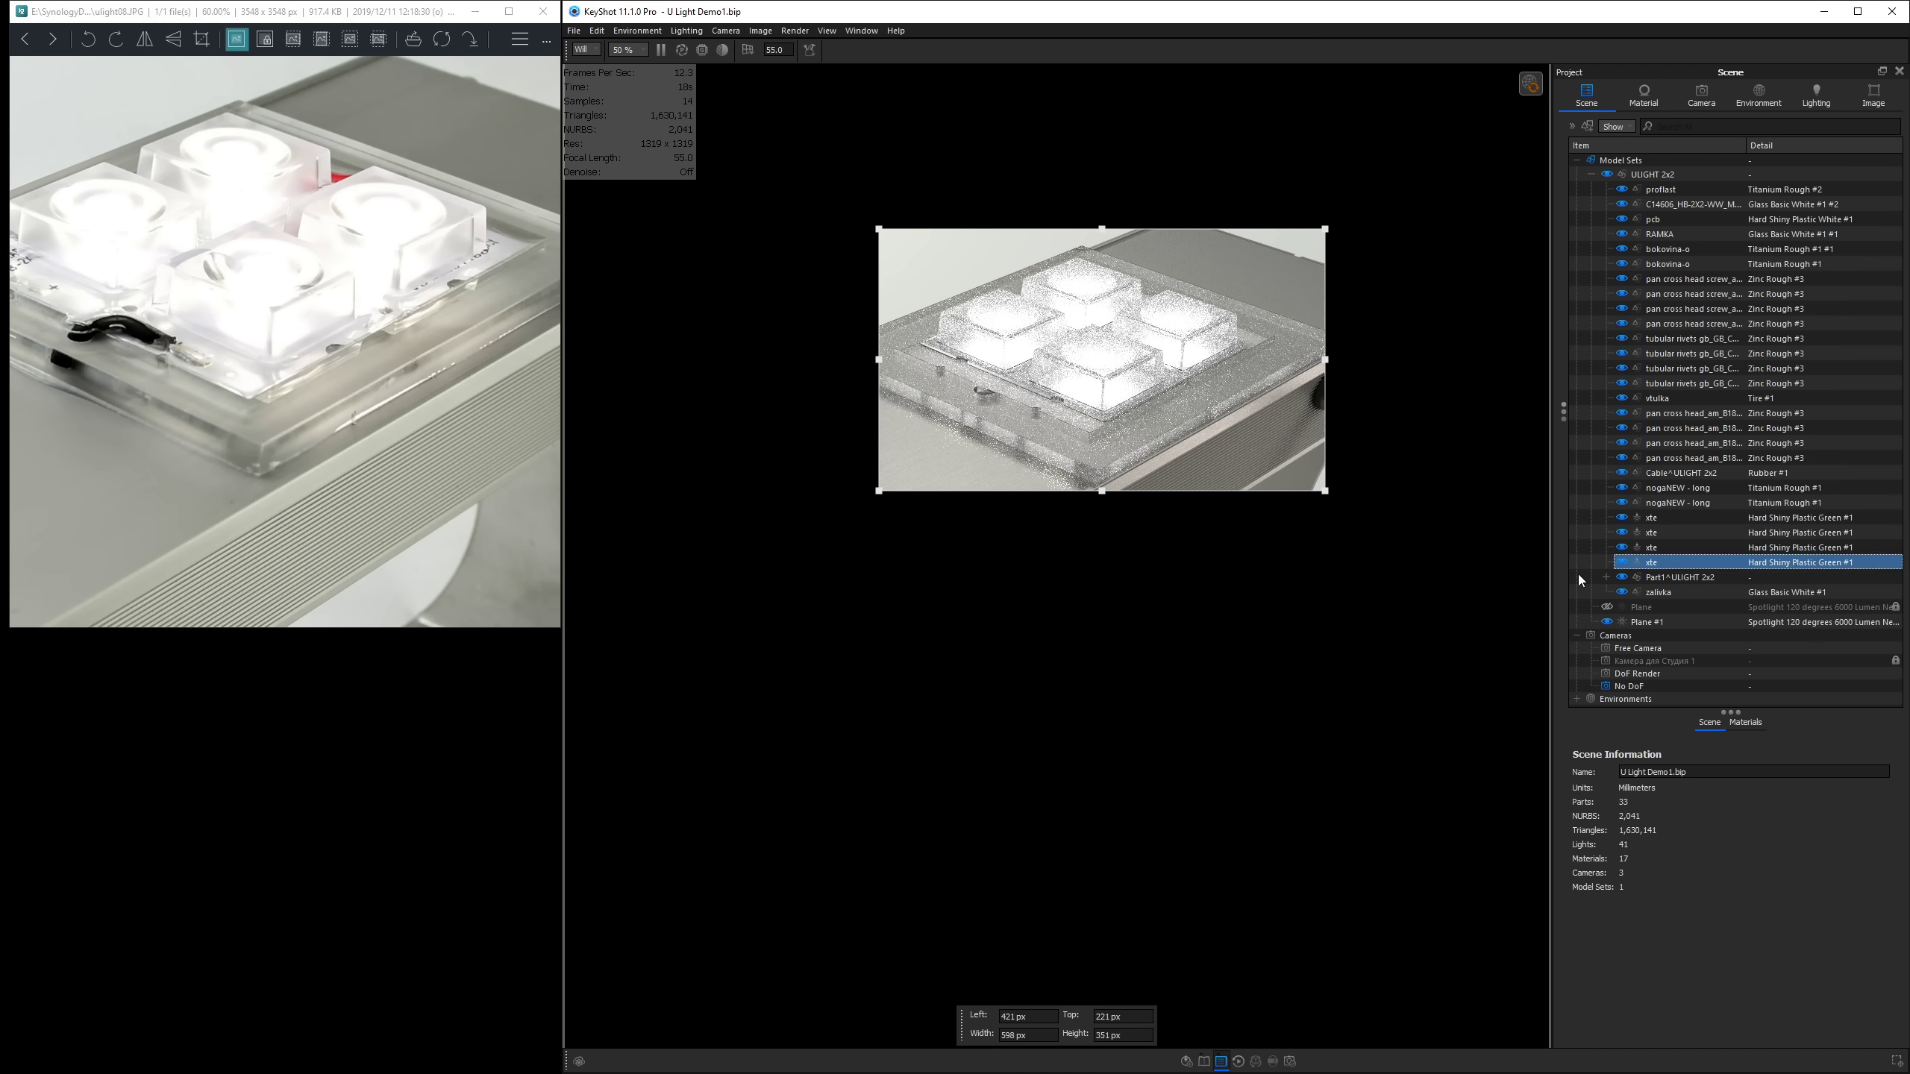
click(1622, 592)
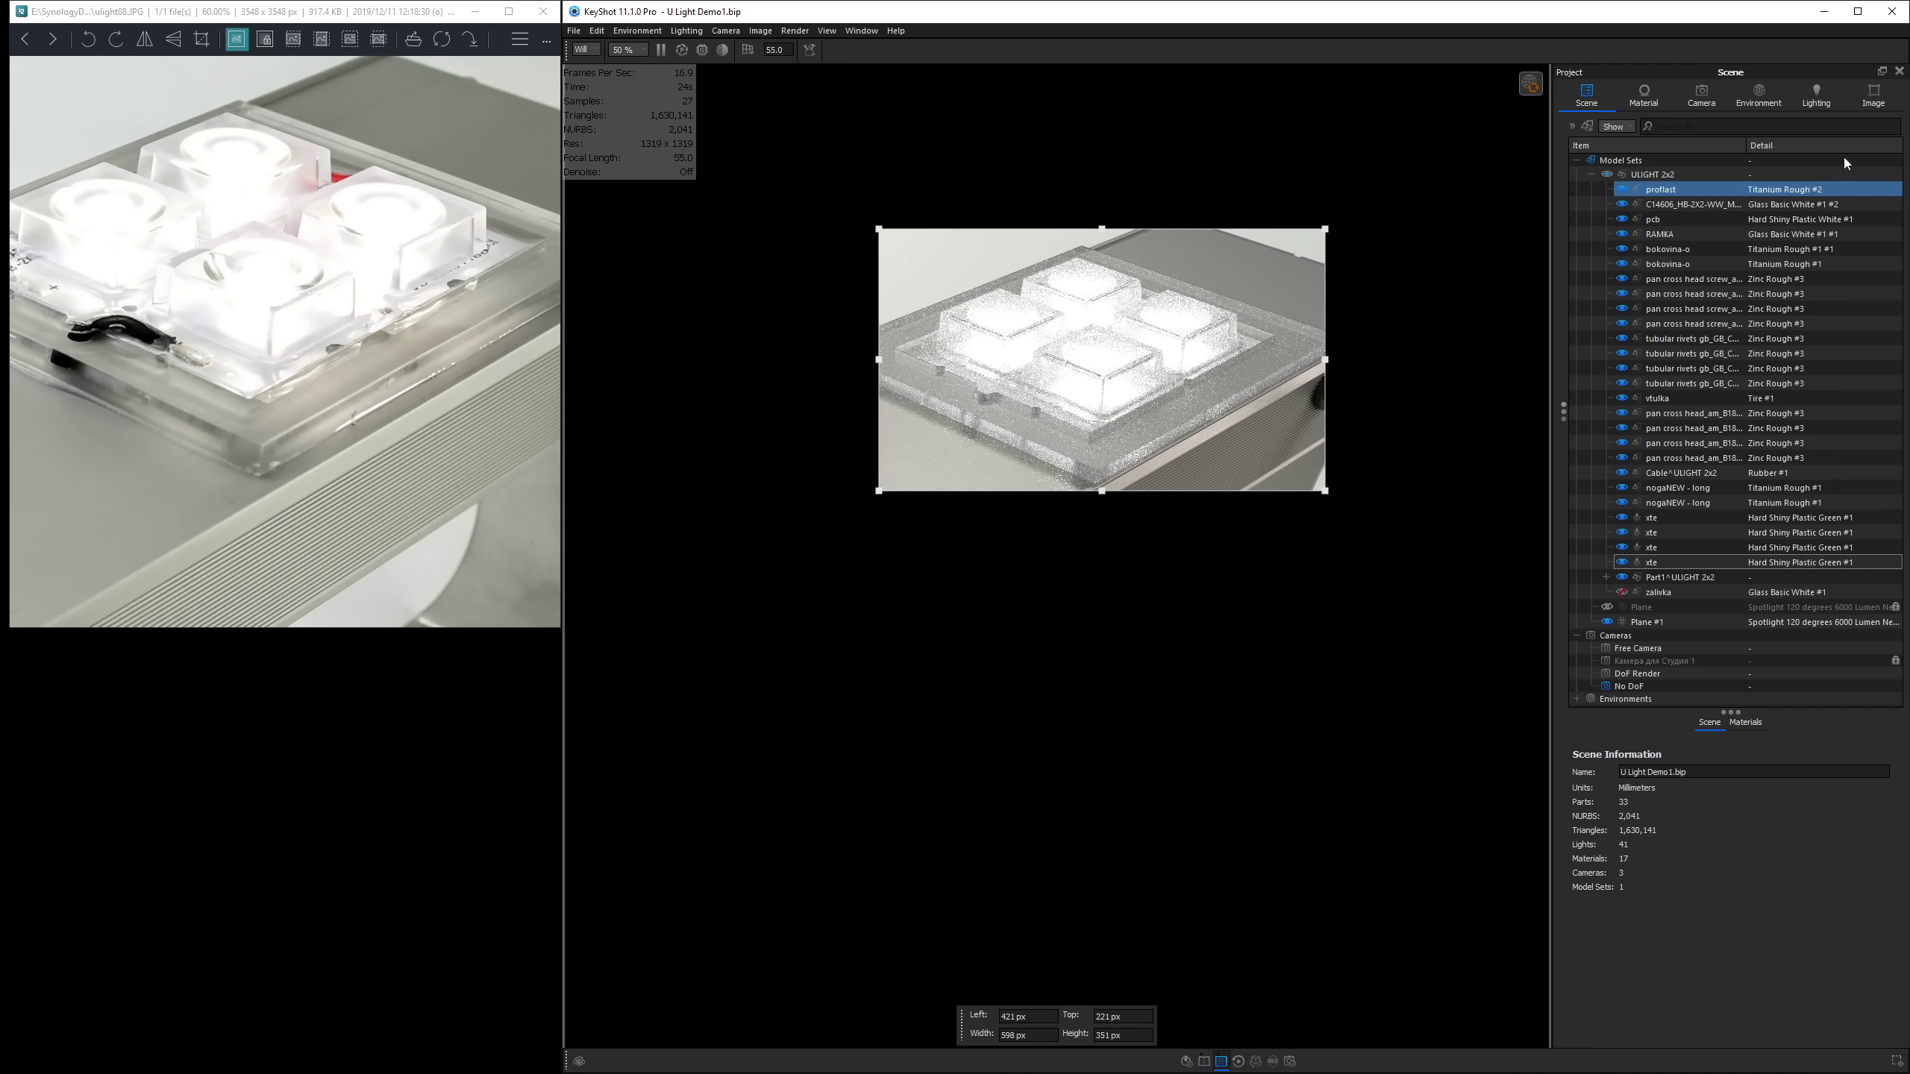
Enable denoising for Image Style 1 with a firefly filter of 0.5 and a denoise blend of 0.2.
click(1873, 97)
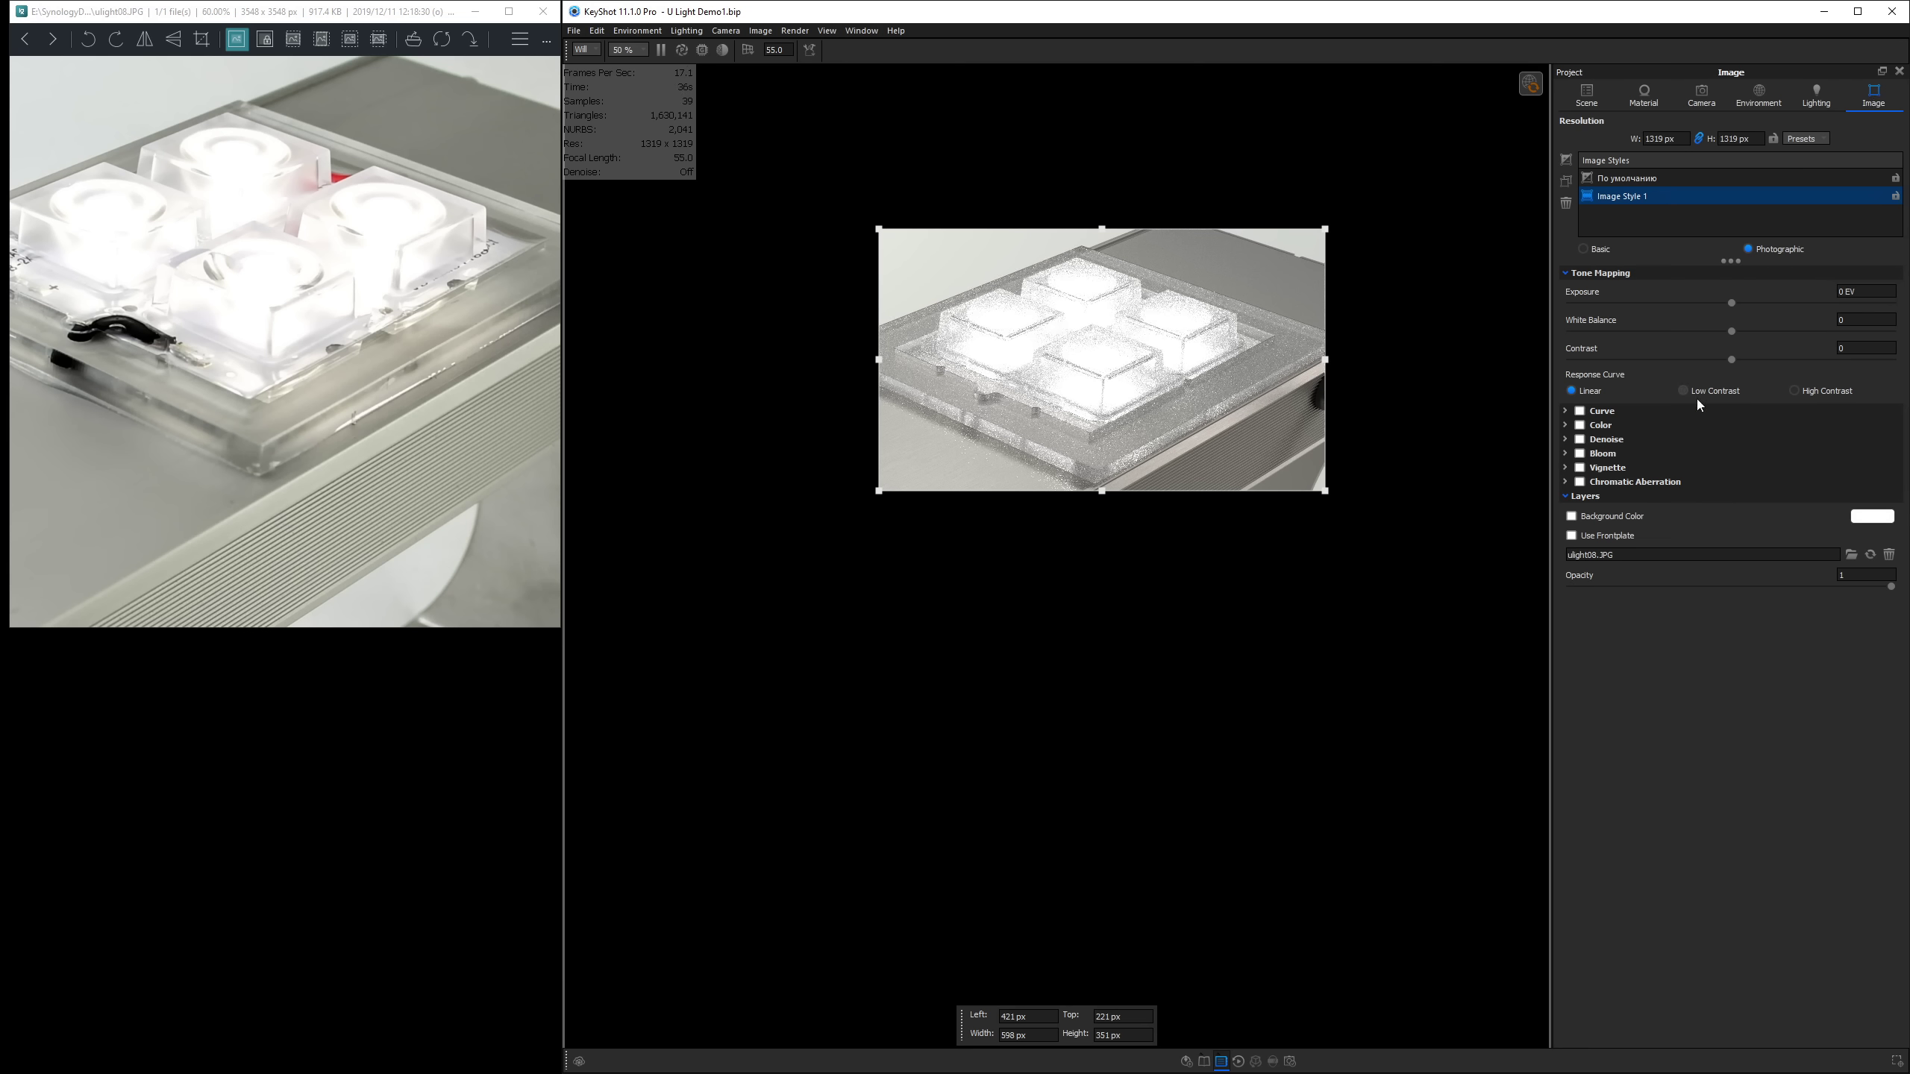
click(1580, 440)
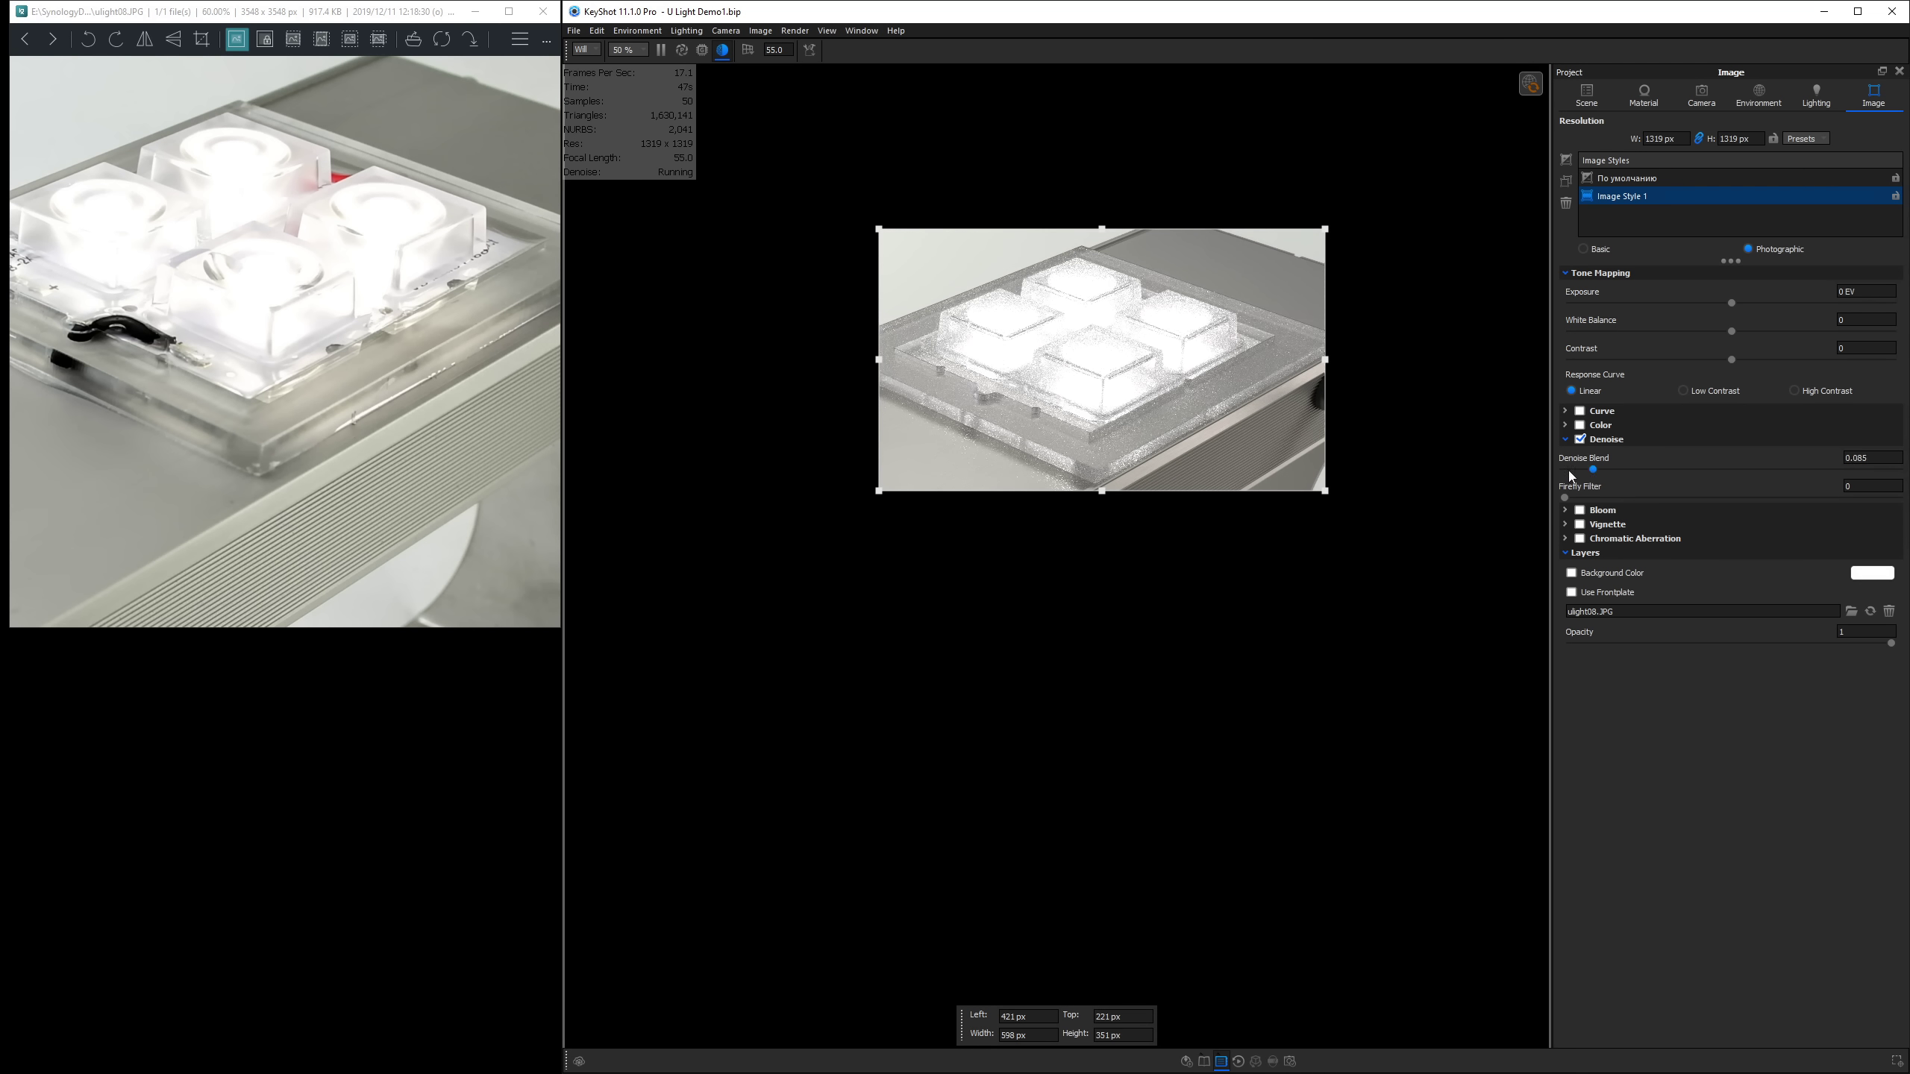
drag(1898, 469, 1564, 468)
click(1873, 487)
text(.5)
key(Return)
click(1868, 459)
text(.2)
key(Return)
double_click(1854, 457)
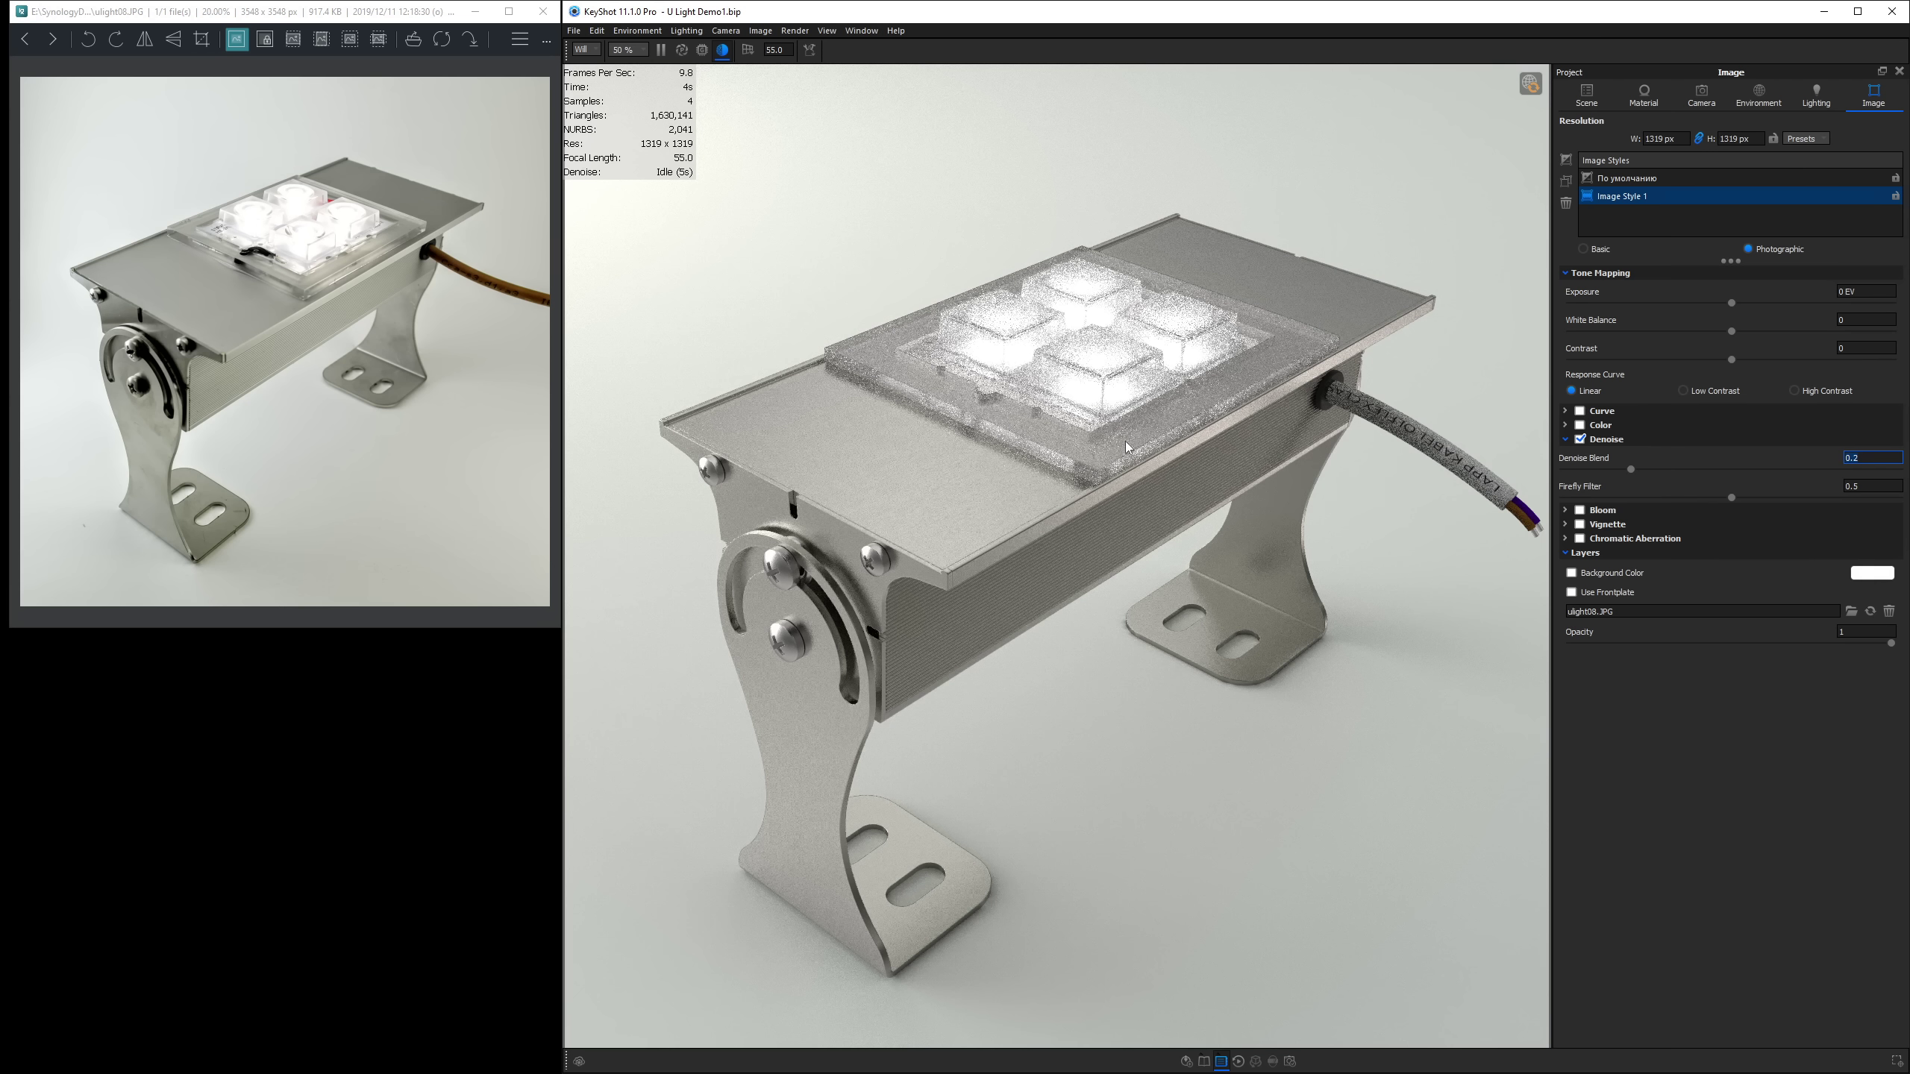
Set the cloudiness of the LED lenses' cloudy plastic material to 0.7.
double_click(1145, 370)
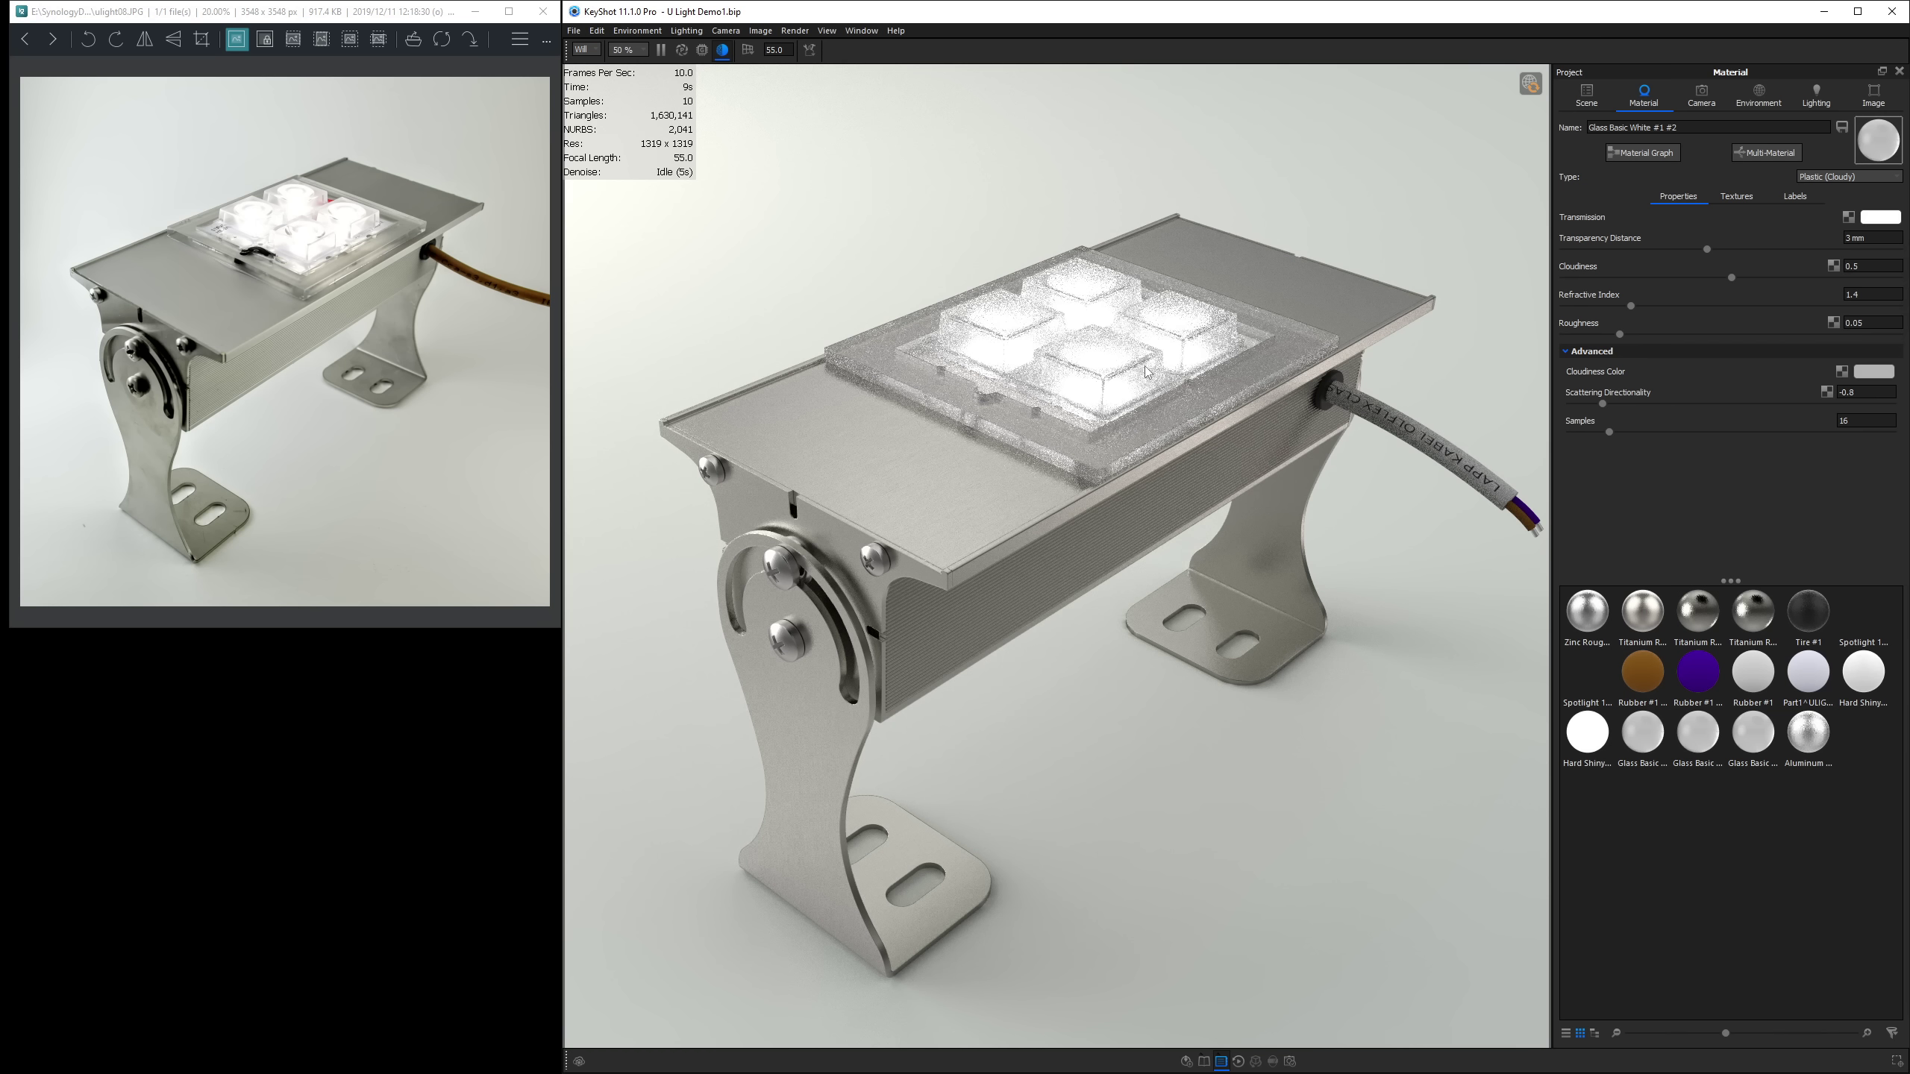
click(1883, 267)
key(BackSpace)
text(7)
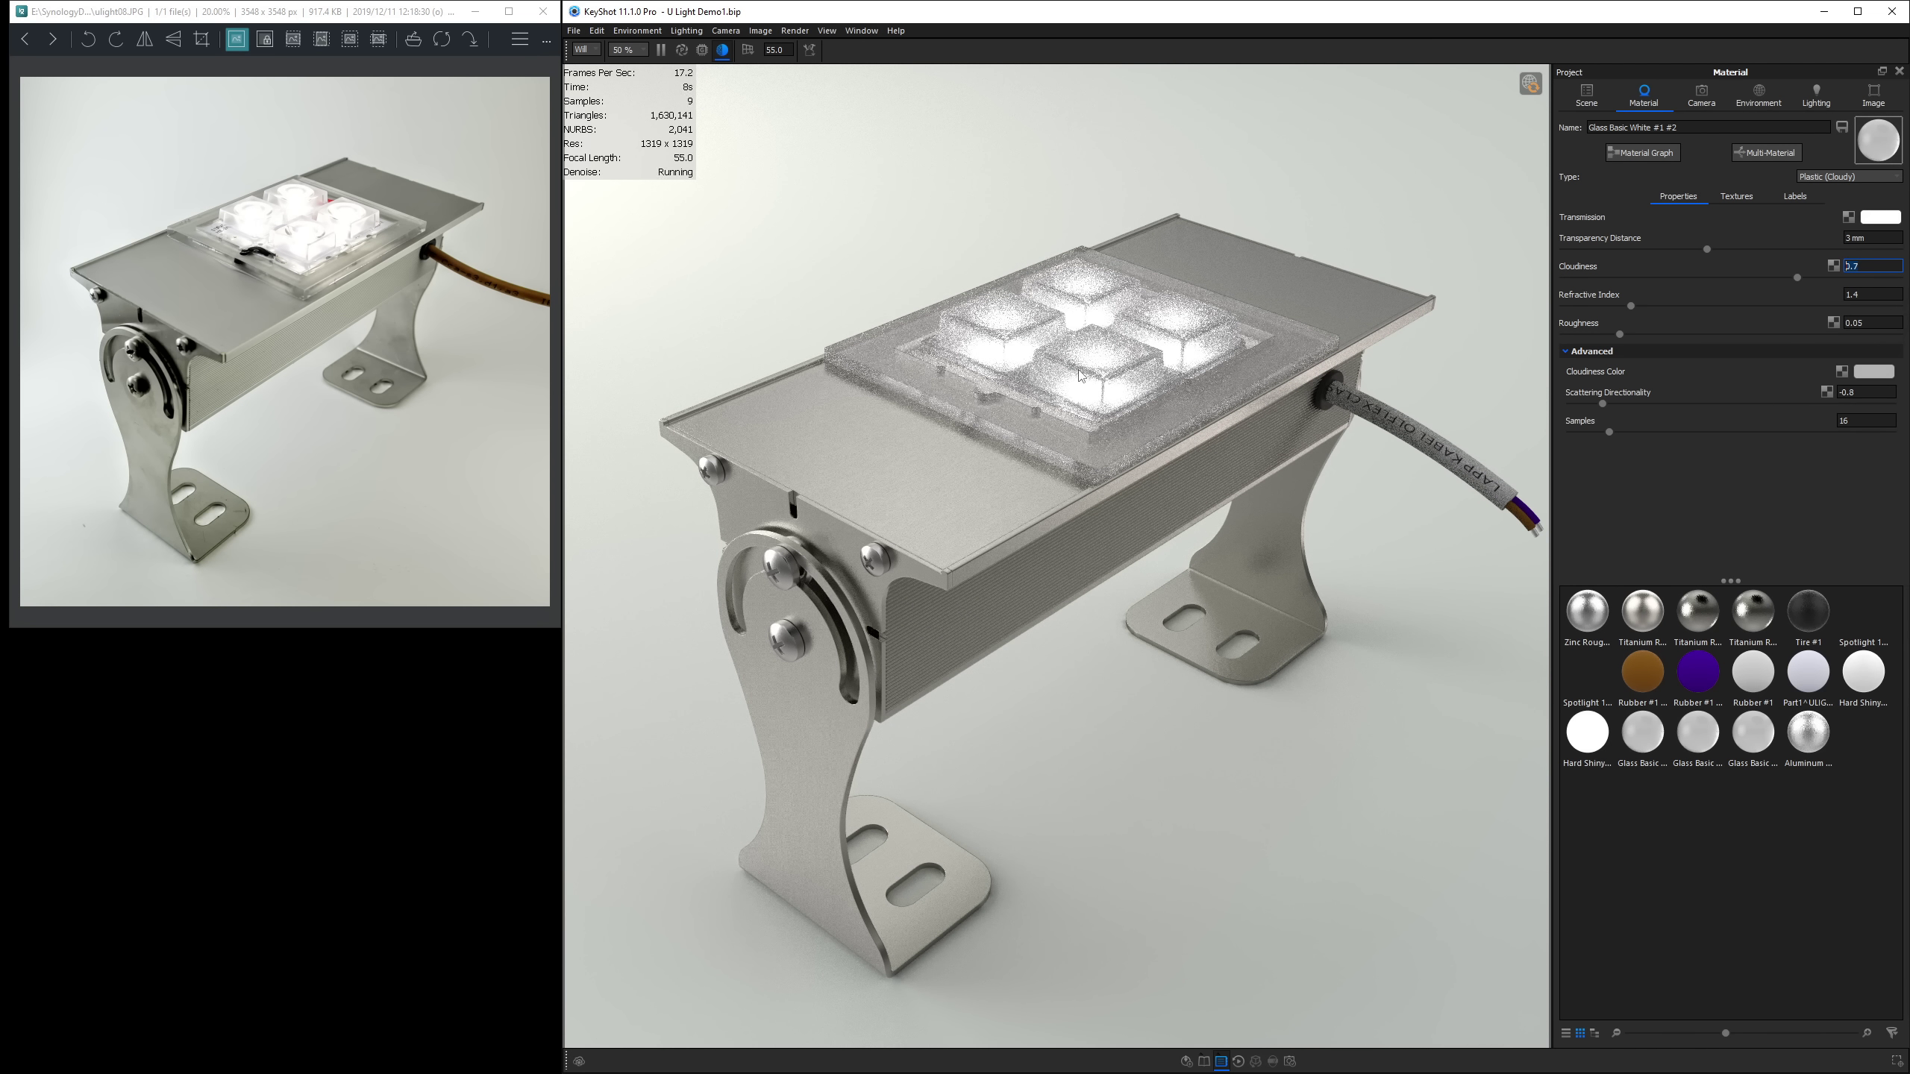
Set the cloudiness of the transparent frame's cloudy plastic material to 0.15.
double_click(1090, 455)
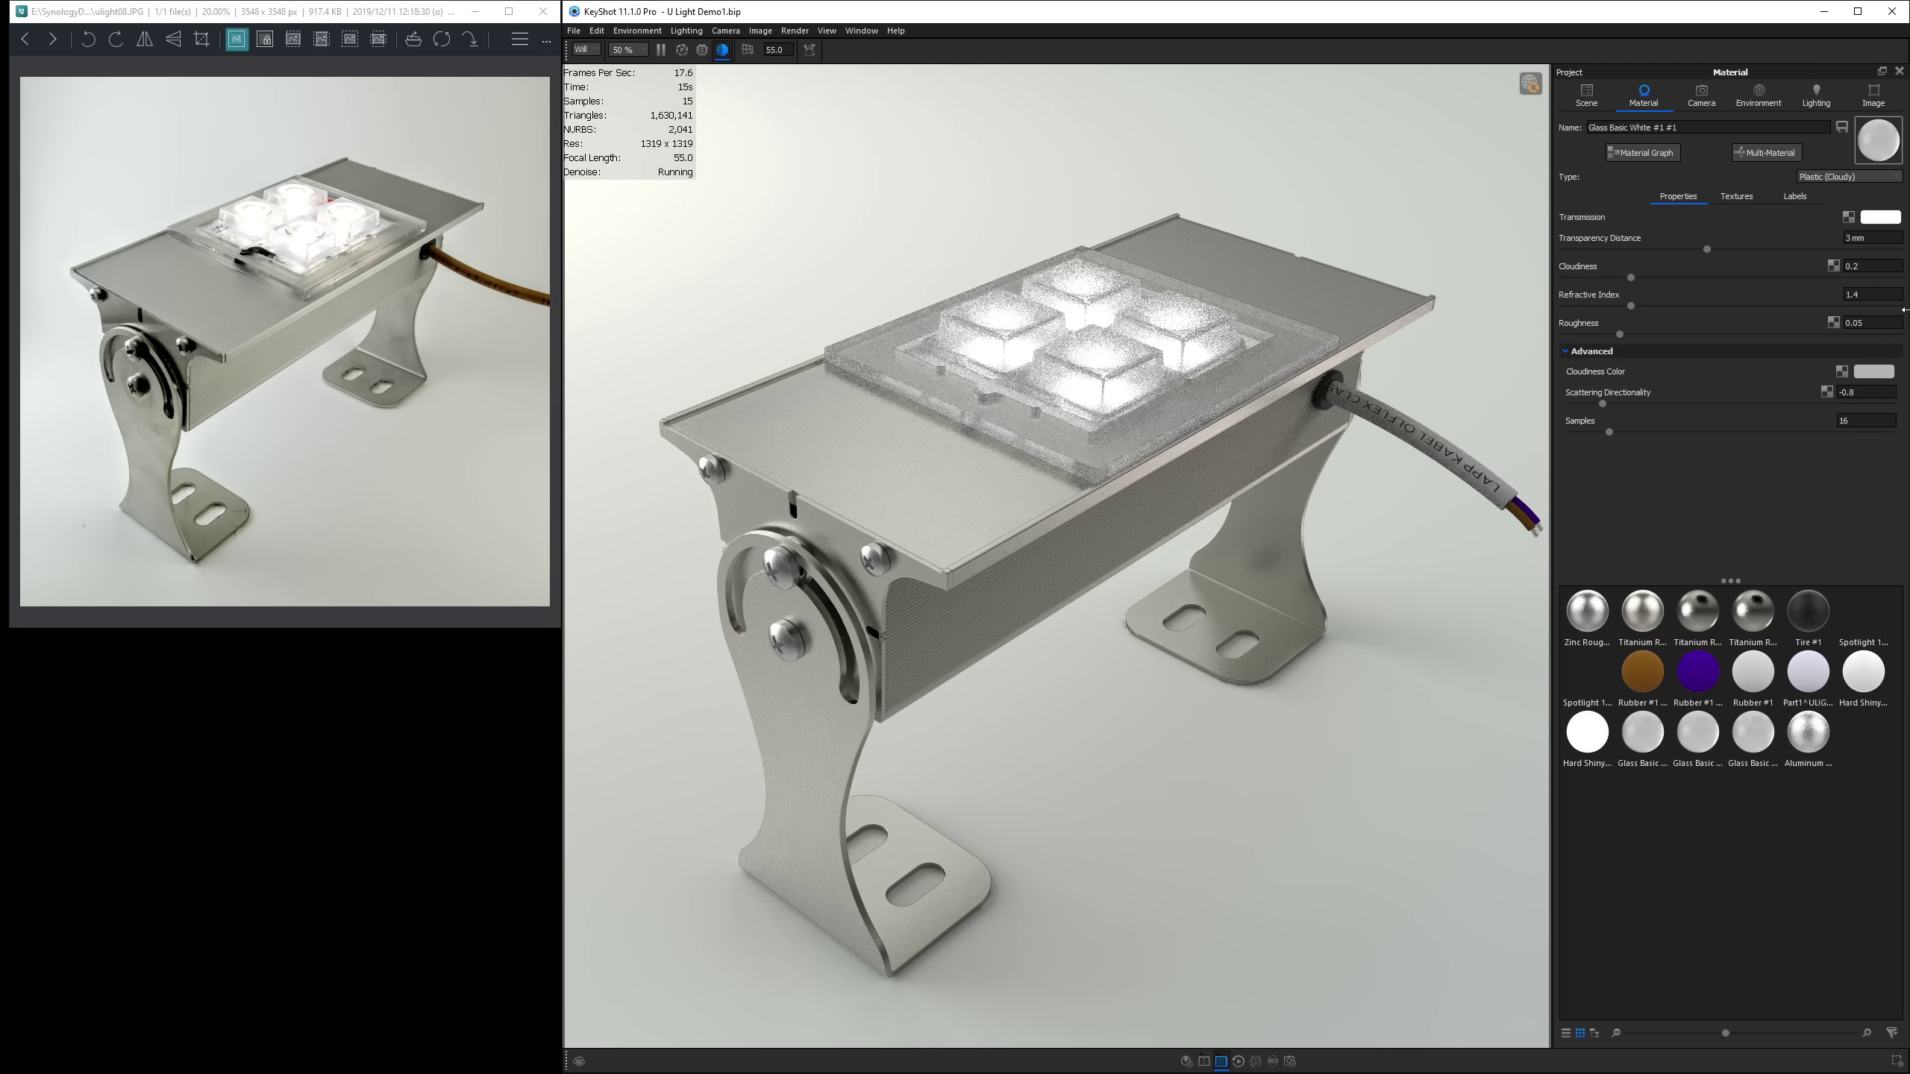
click(1869, 265)
text(15)
key(Return)
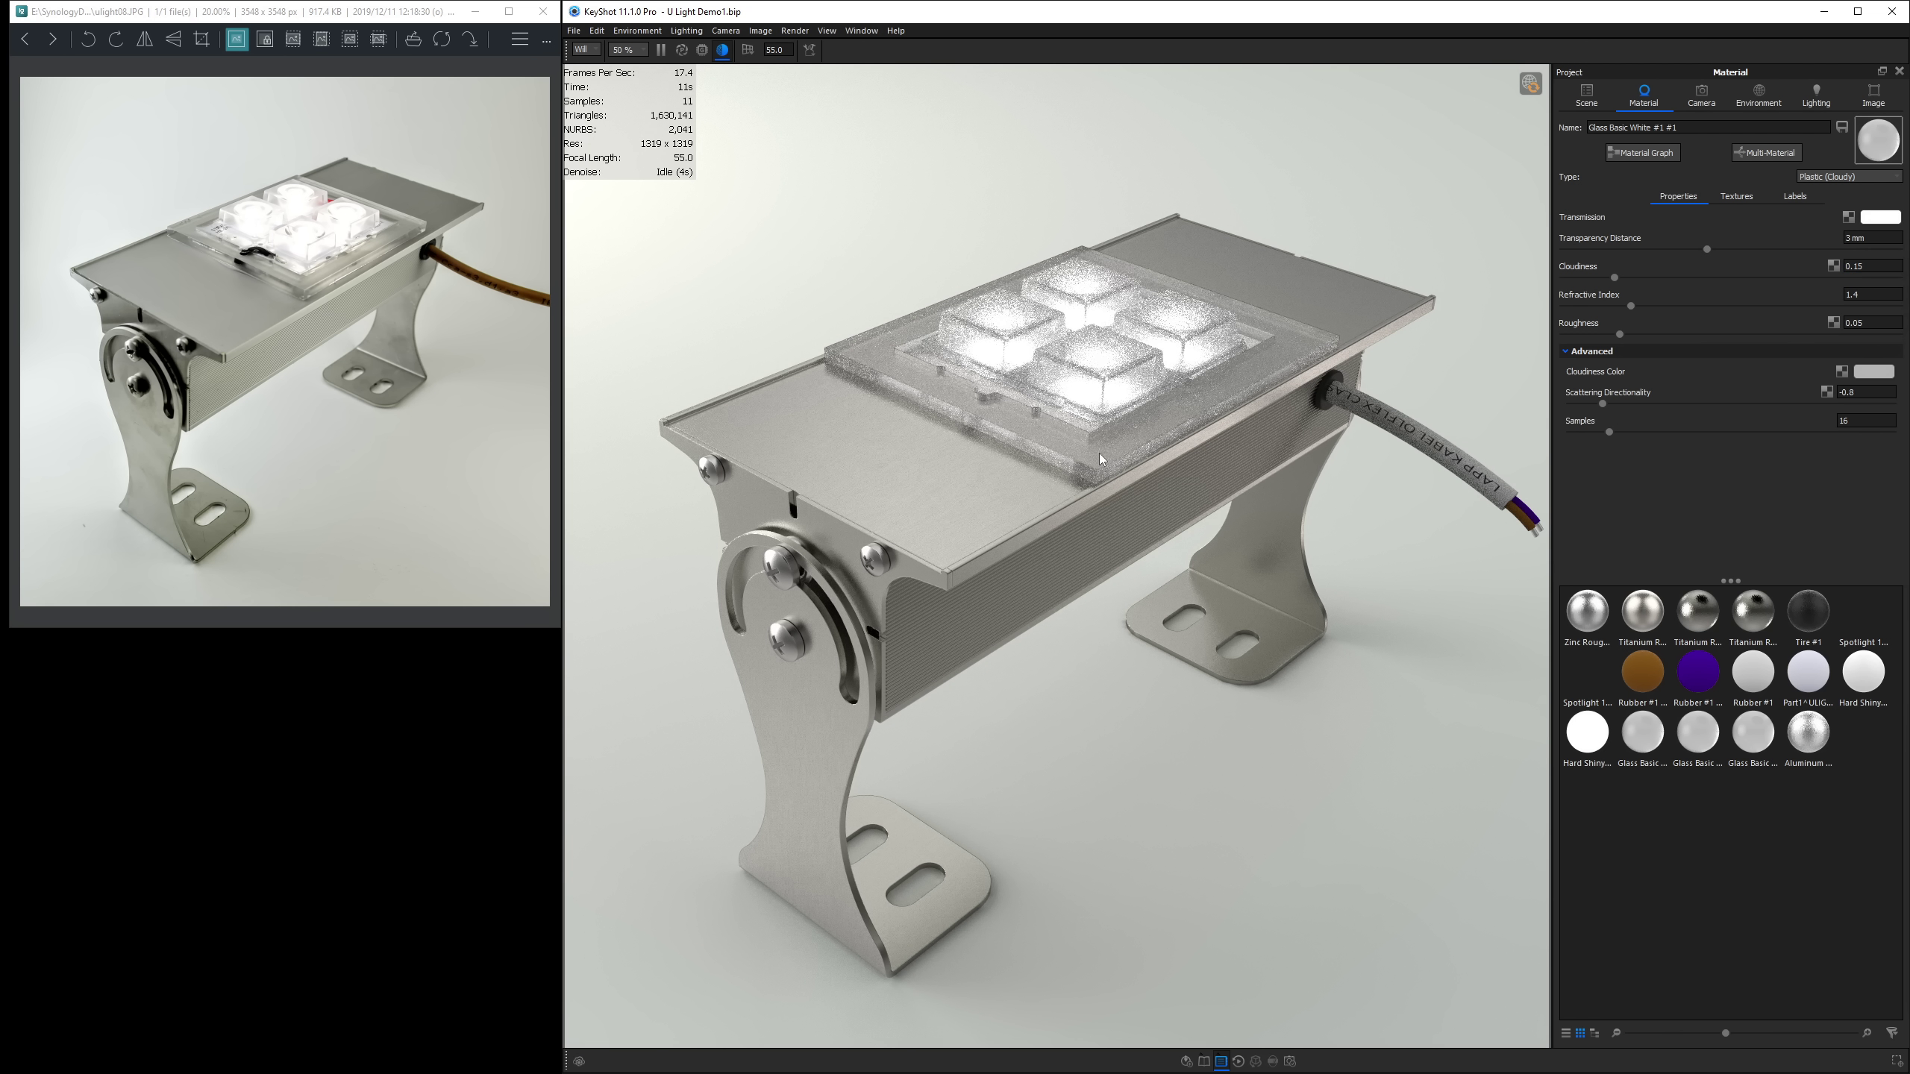
Tint the transparent frame's transmission colour with a very pale, low-saturation yellow.
click(1876, 226)
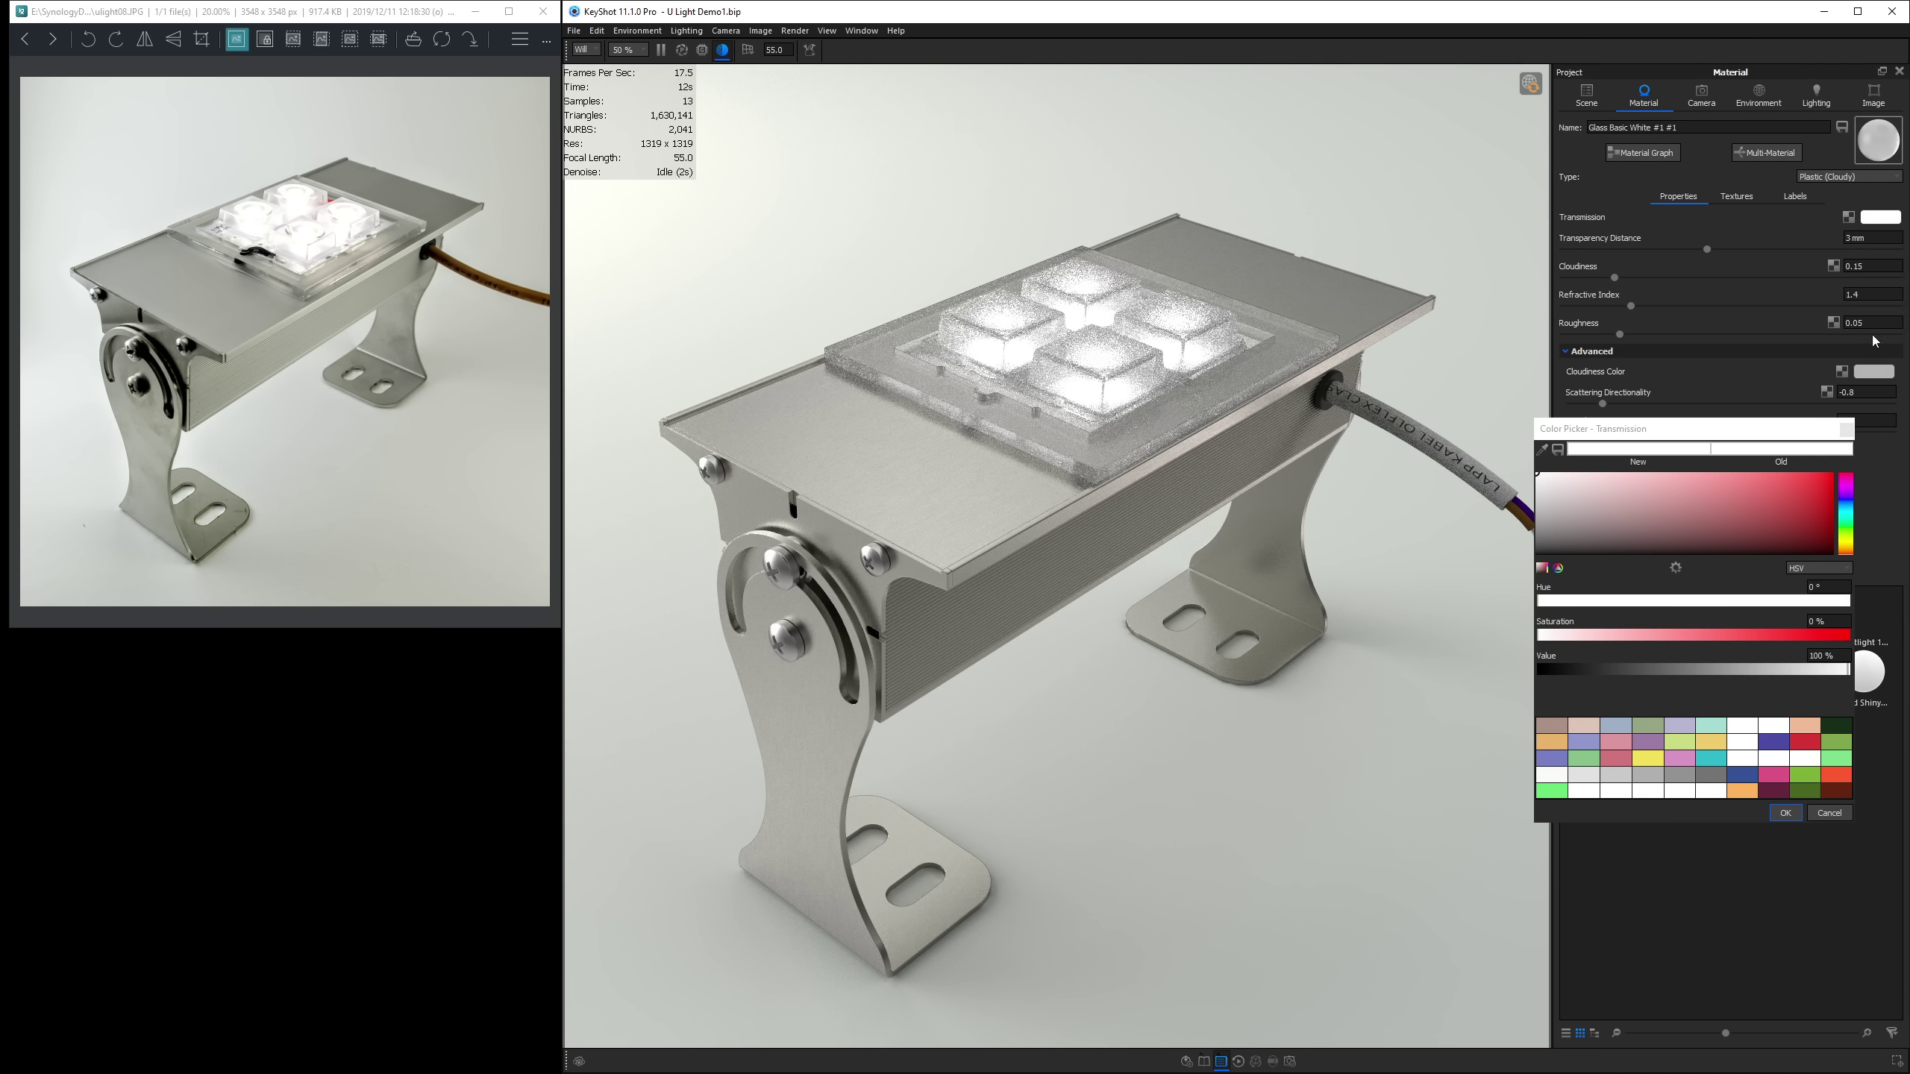
click(1846, 543)
click(1794, 479)
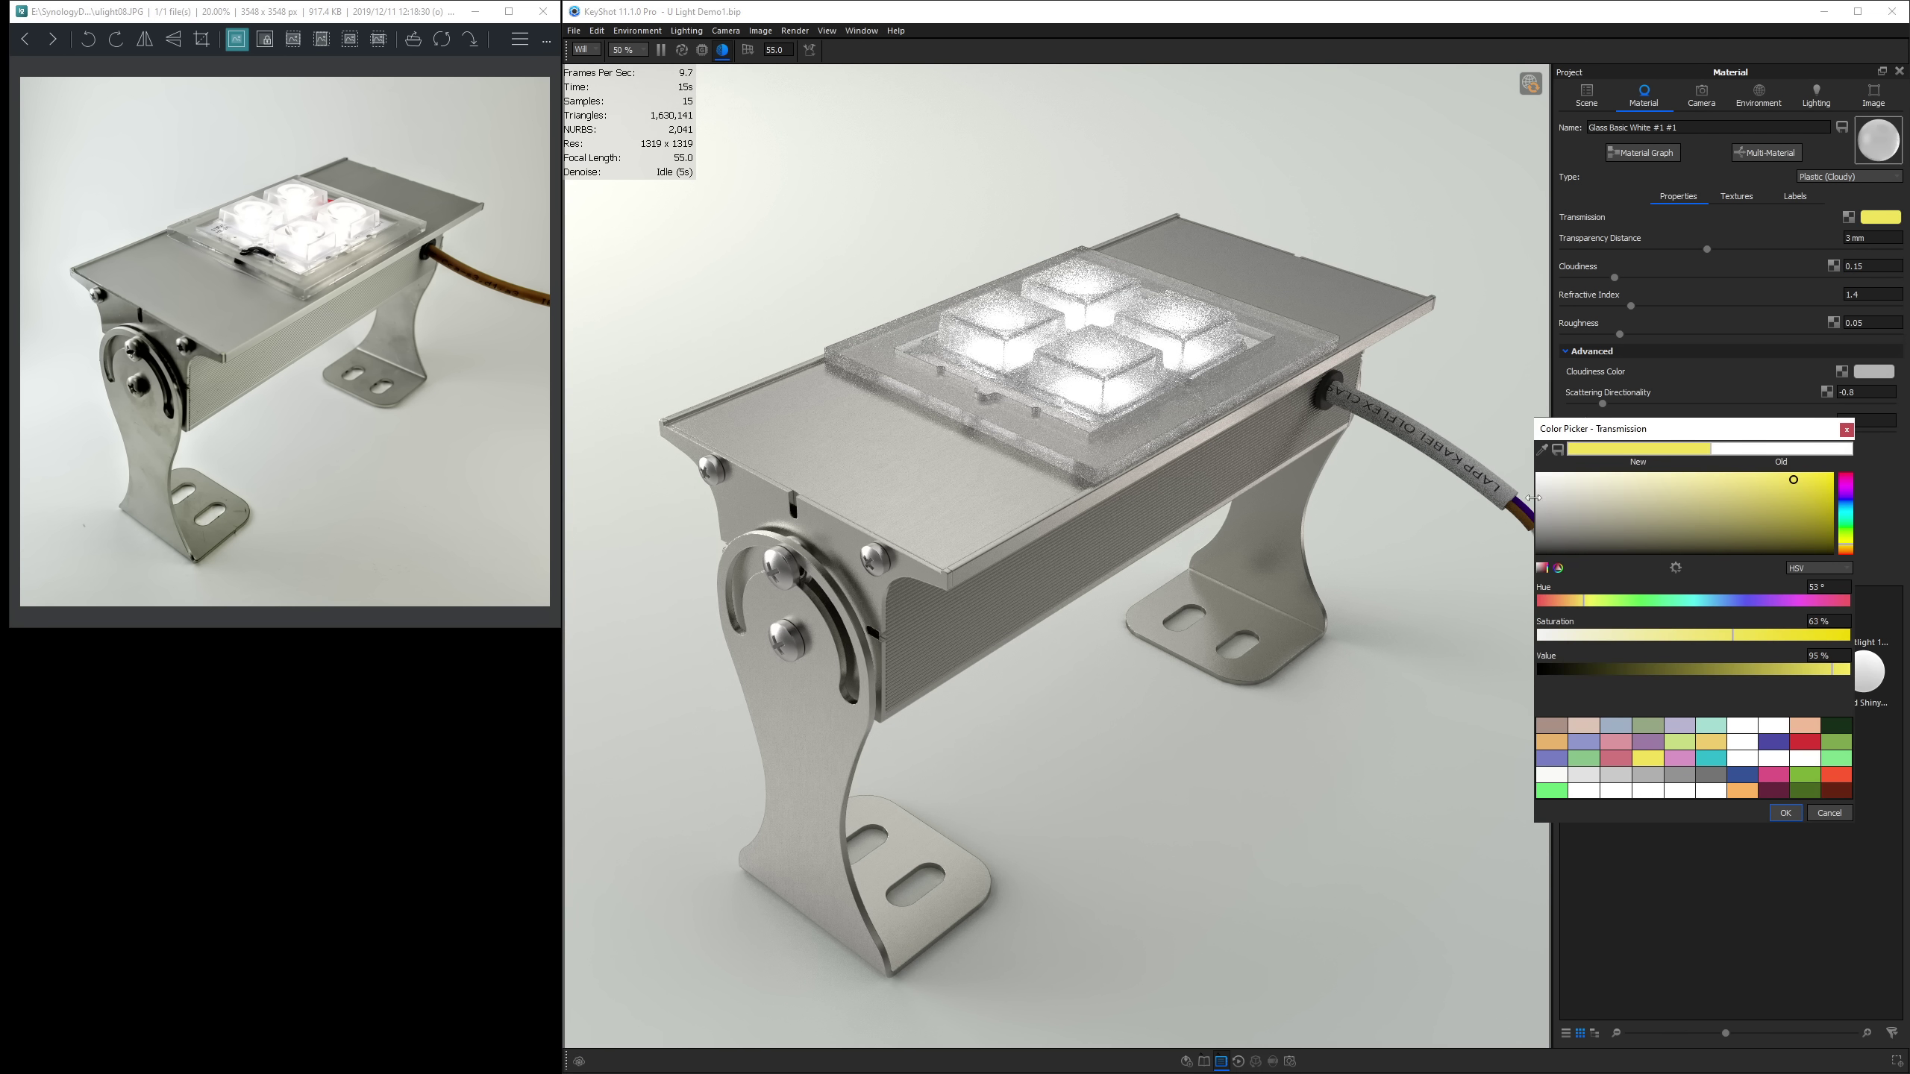
click(1798, 622)
key(Escape)
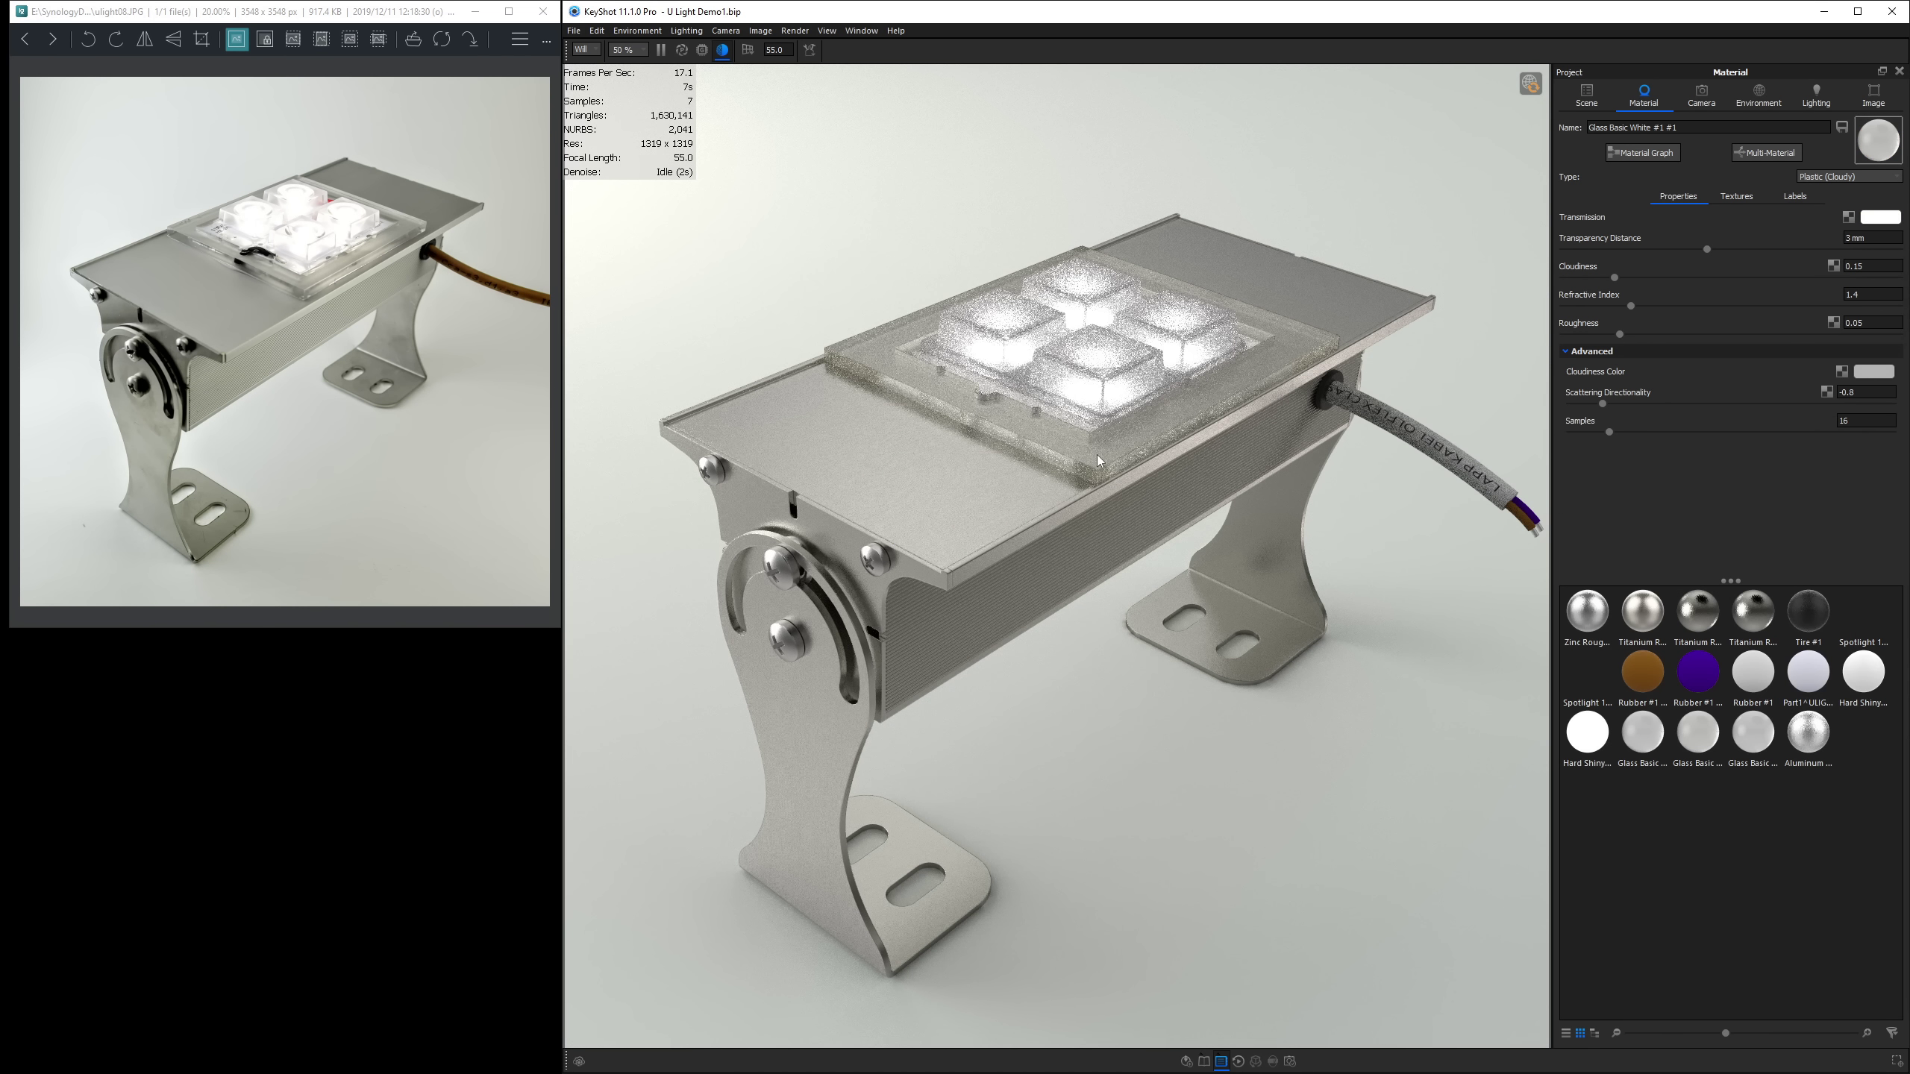
Set the transparent frame's transparency distance to 10 mm and its cloudiness to 0.2.
click(1886, 235)
text(10)
key(Return)
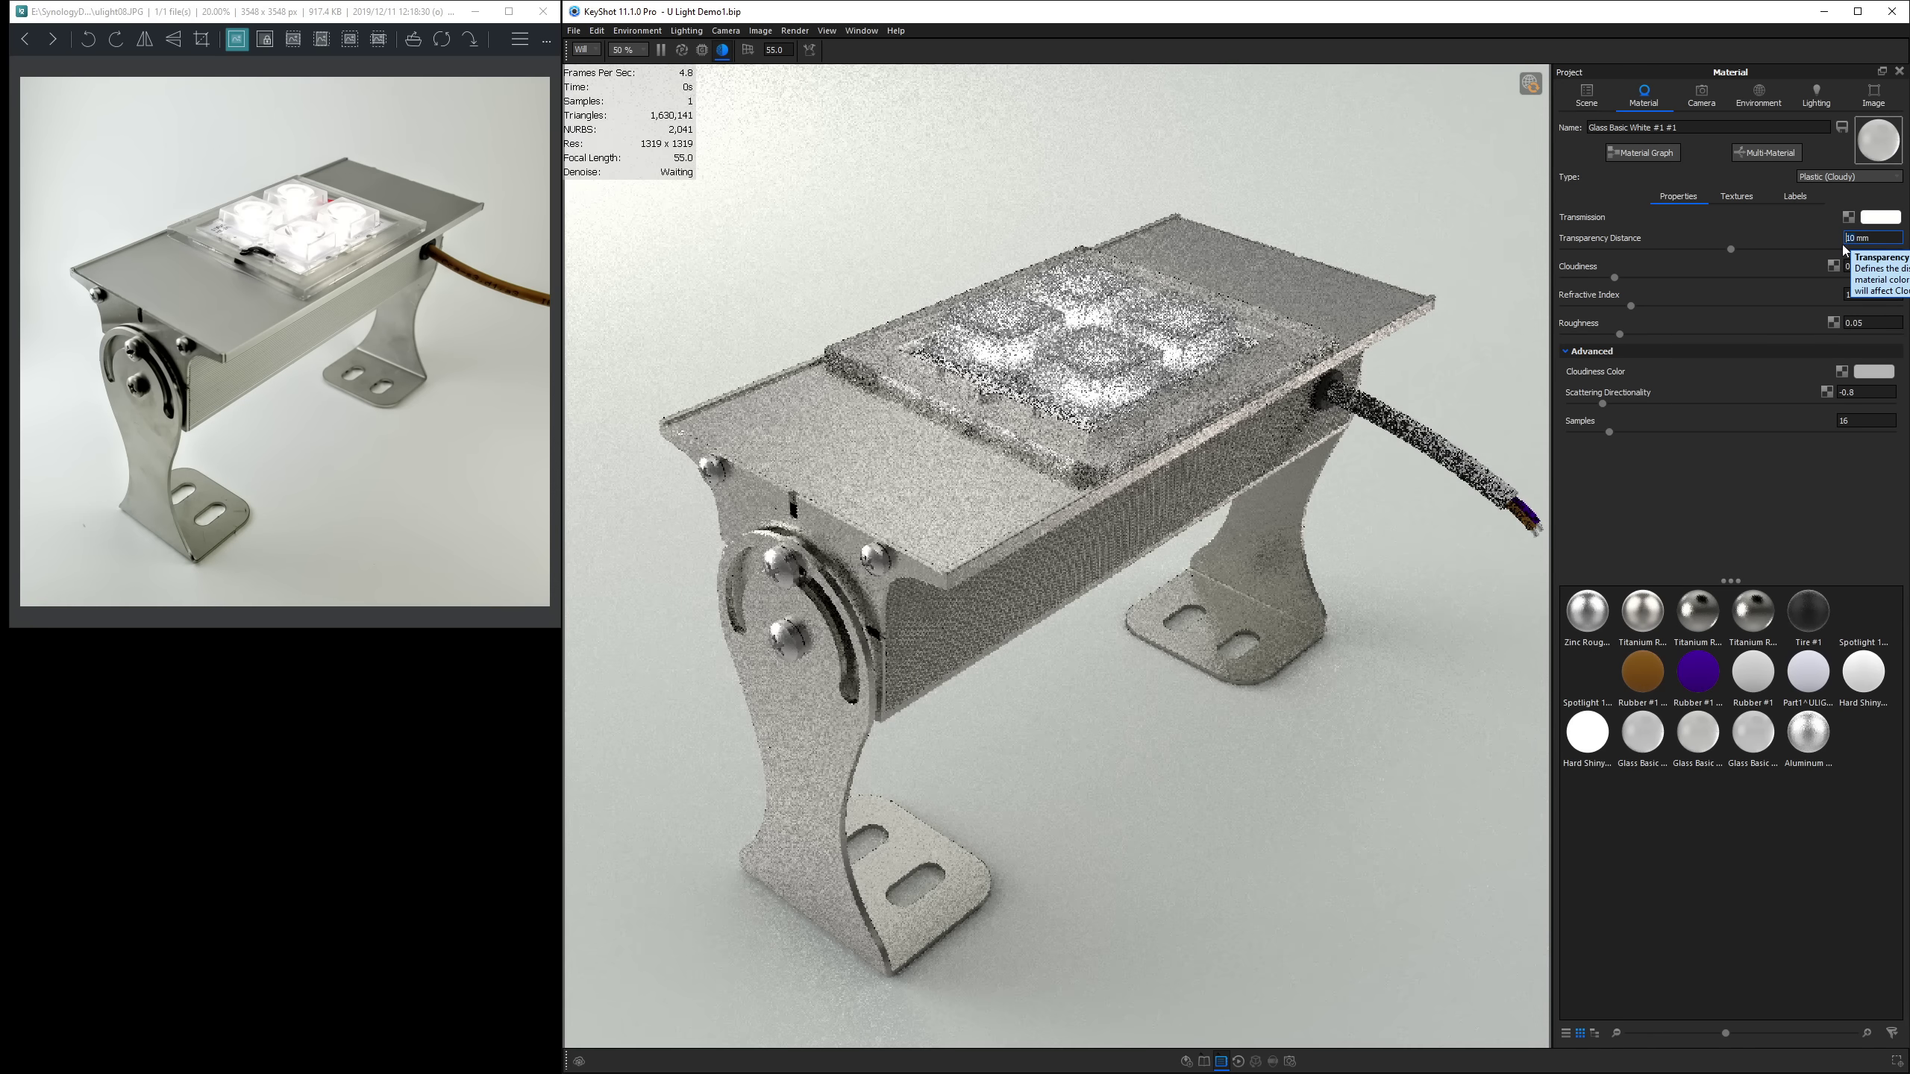
click(1876, 267)
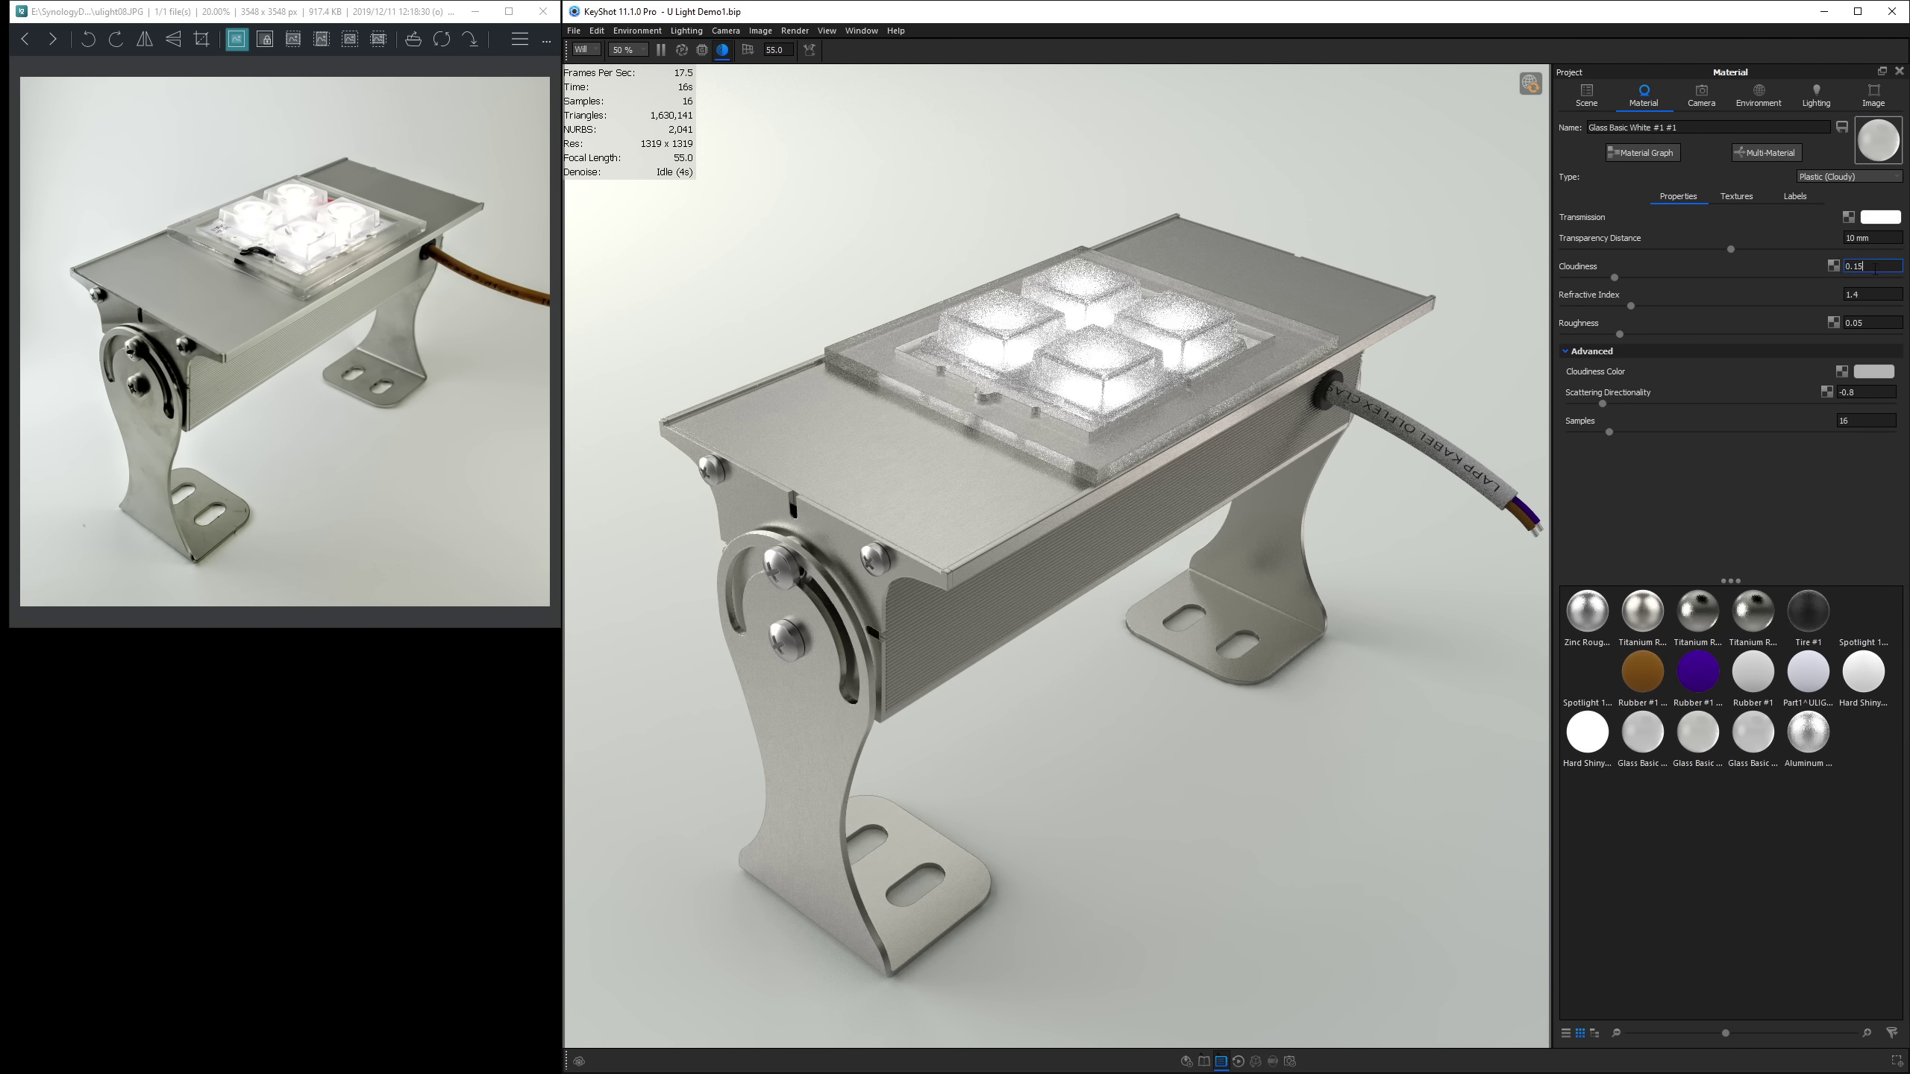
text(0.2)
key(Return)
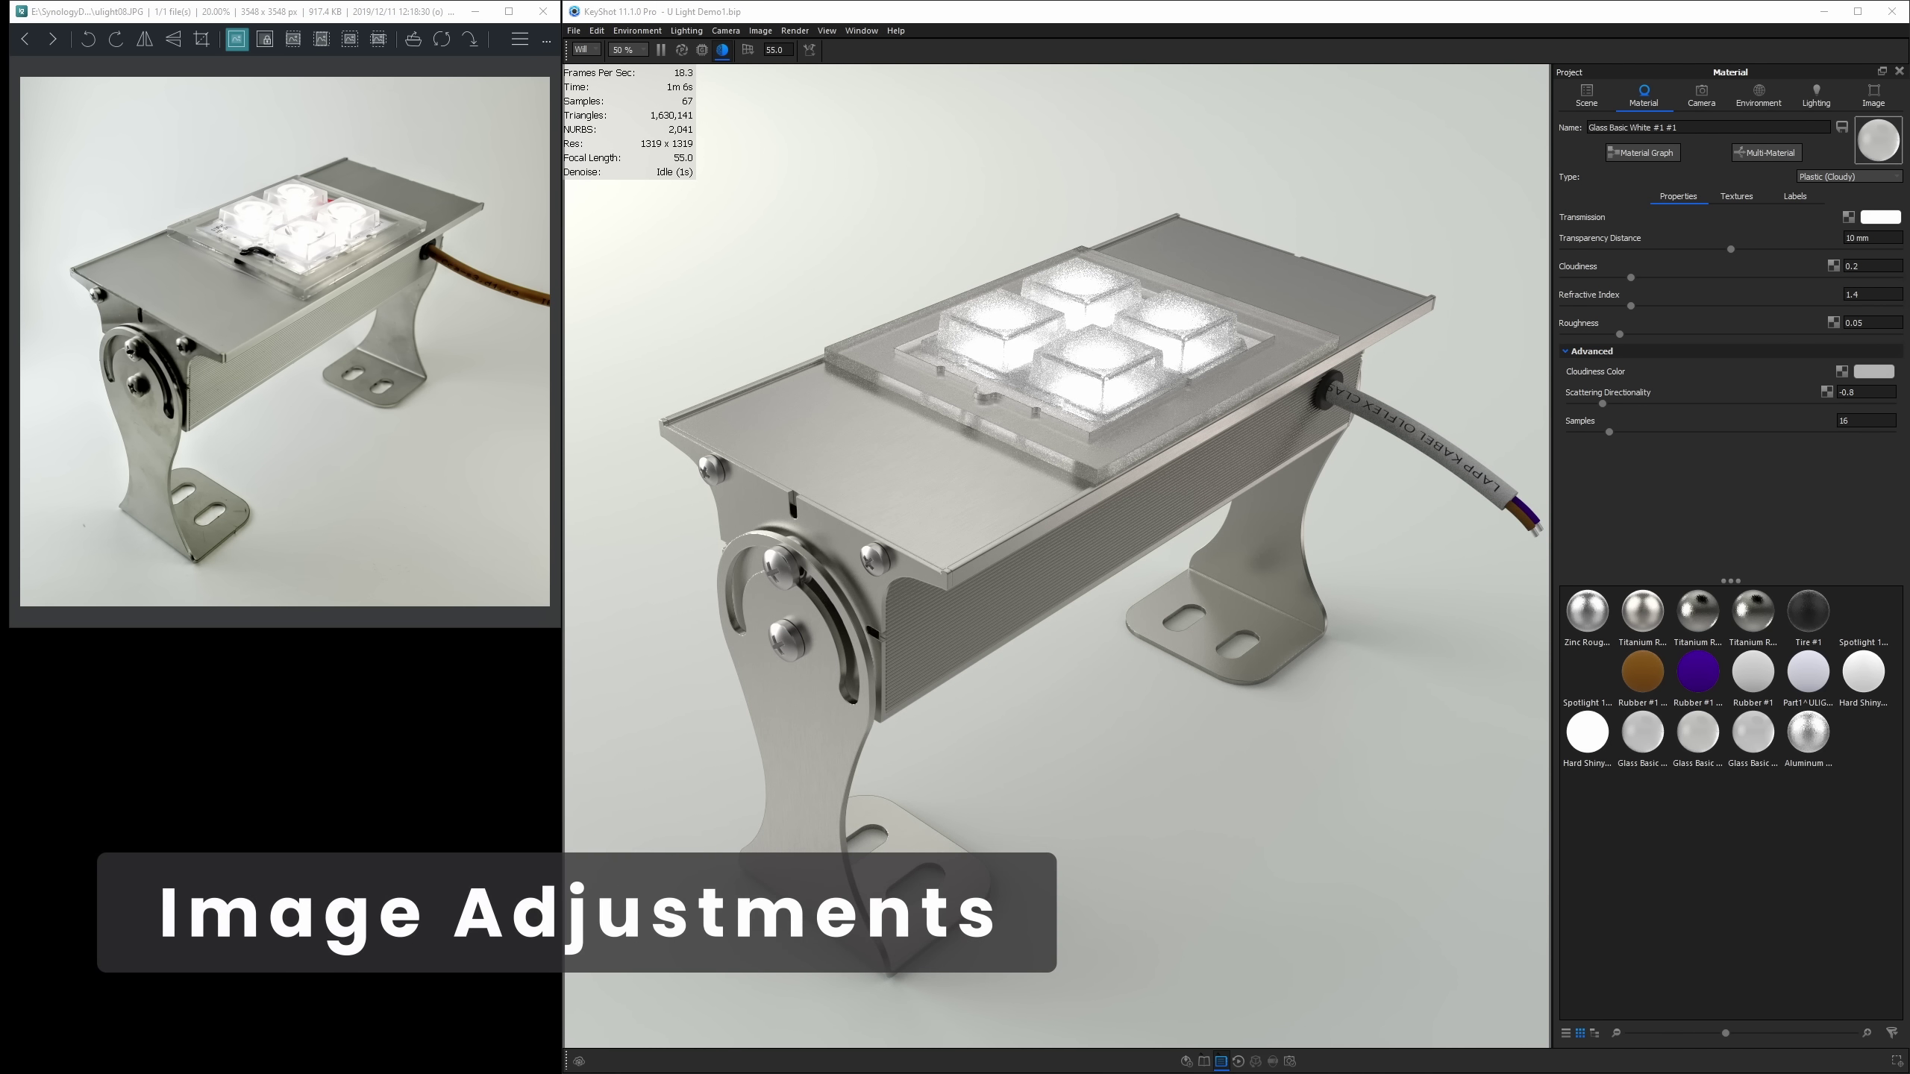
Try the High Contrast response curve for Image Style 1, and switch it to Low Contrast.
click(1873, 97)
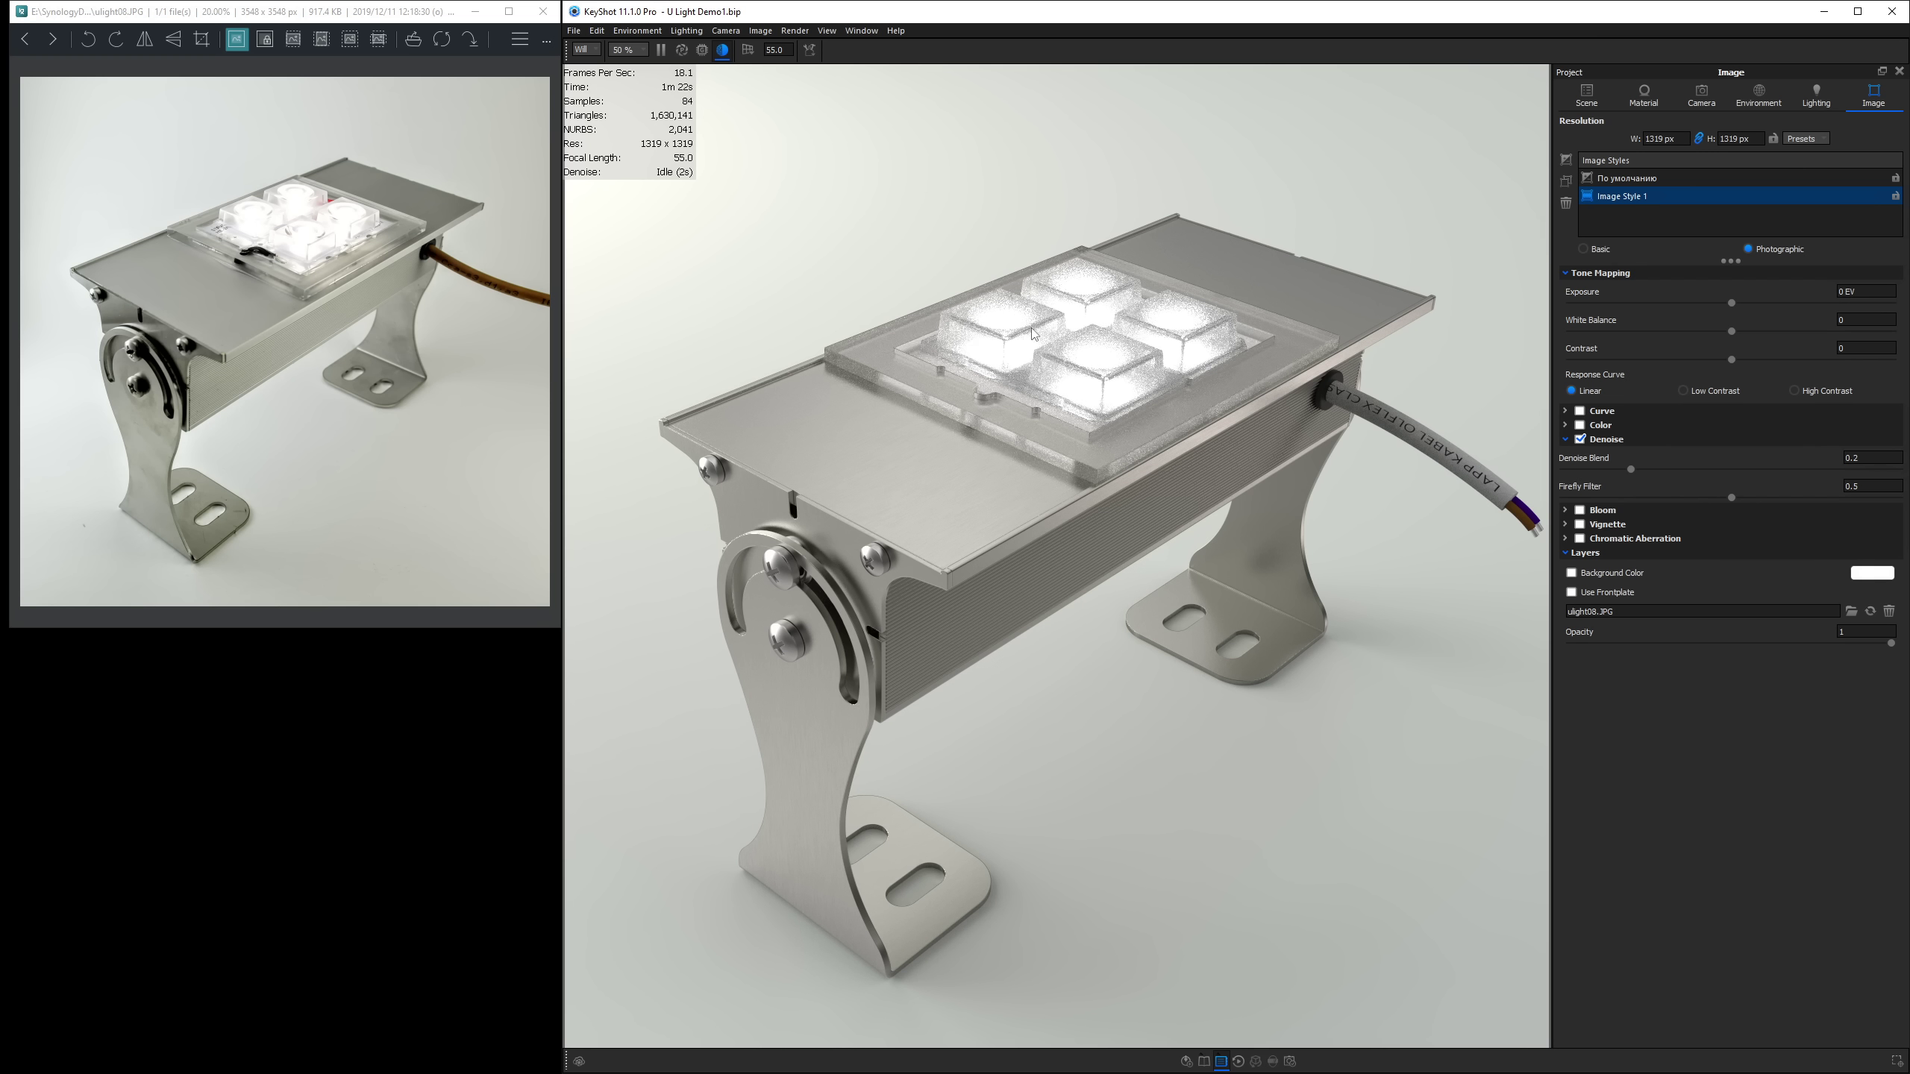
click(1797, 391)
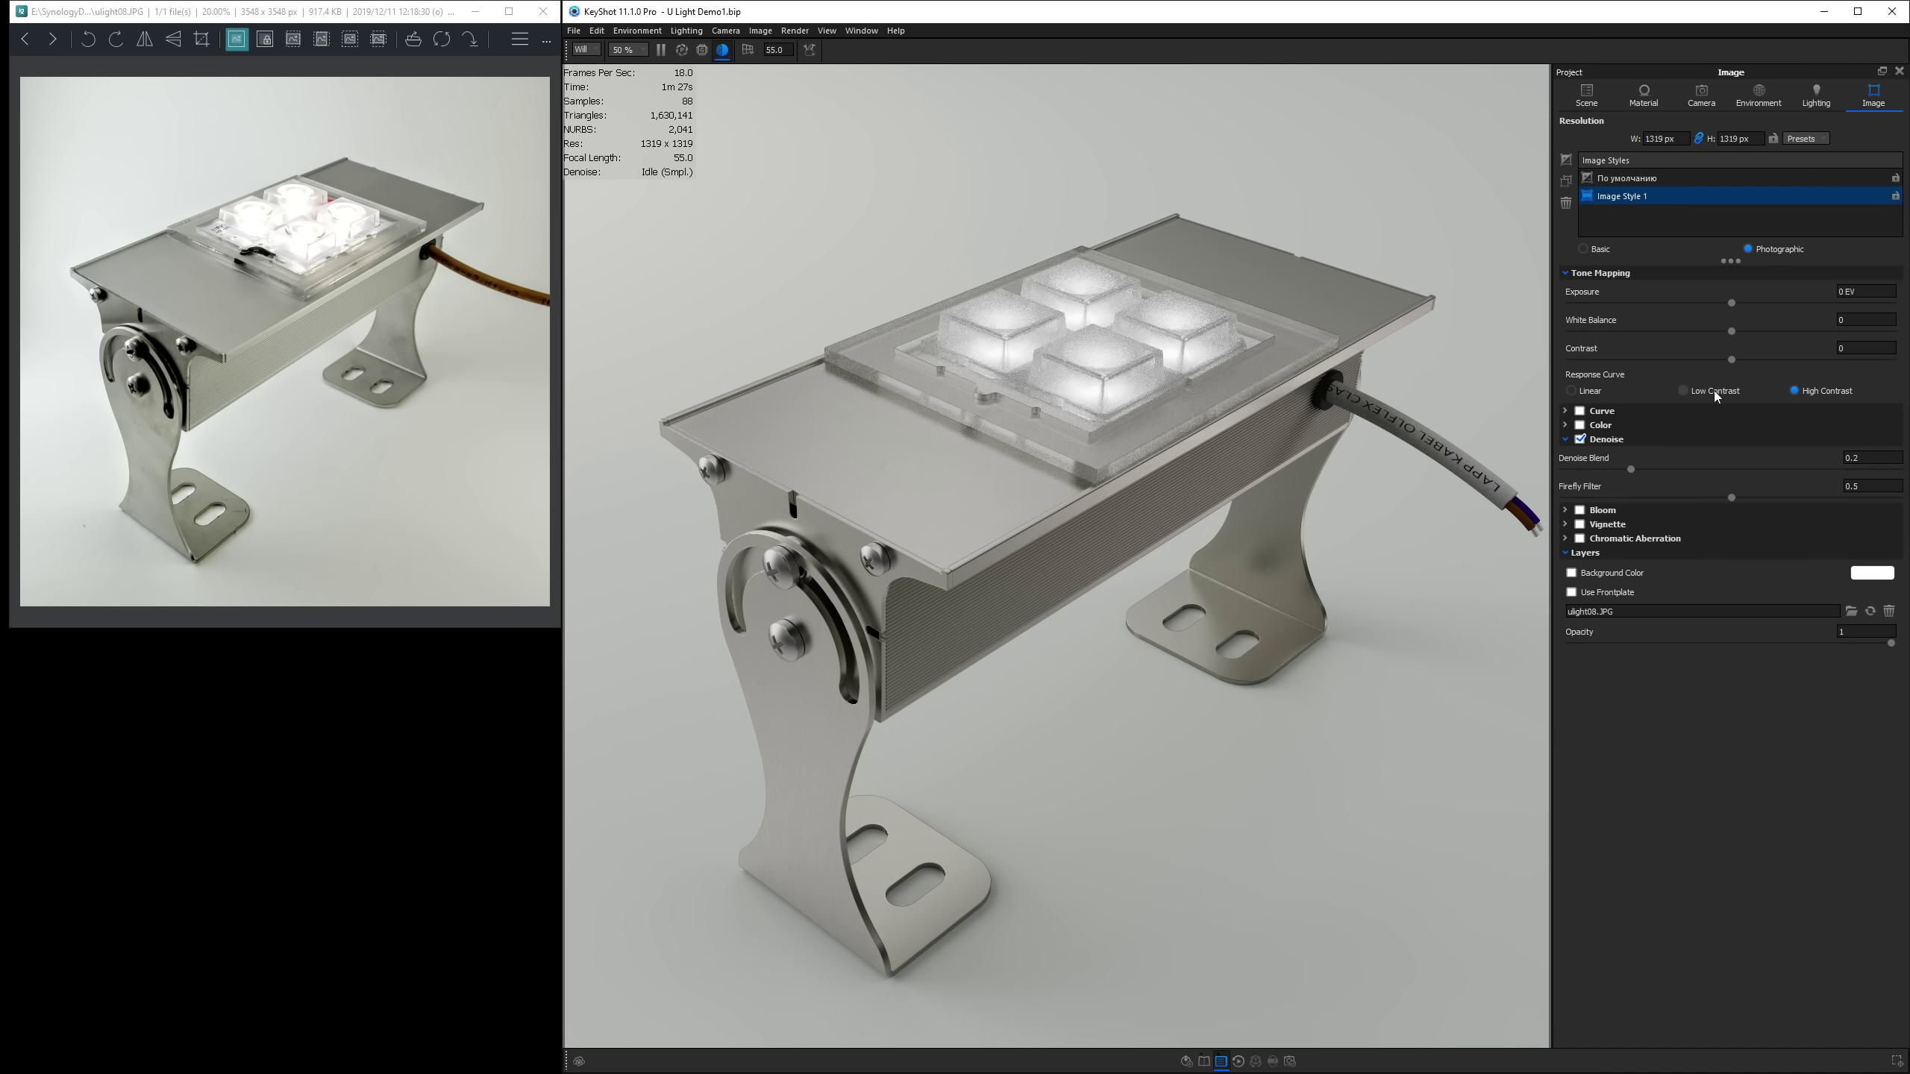
click(1711, 391)
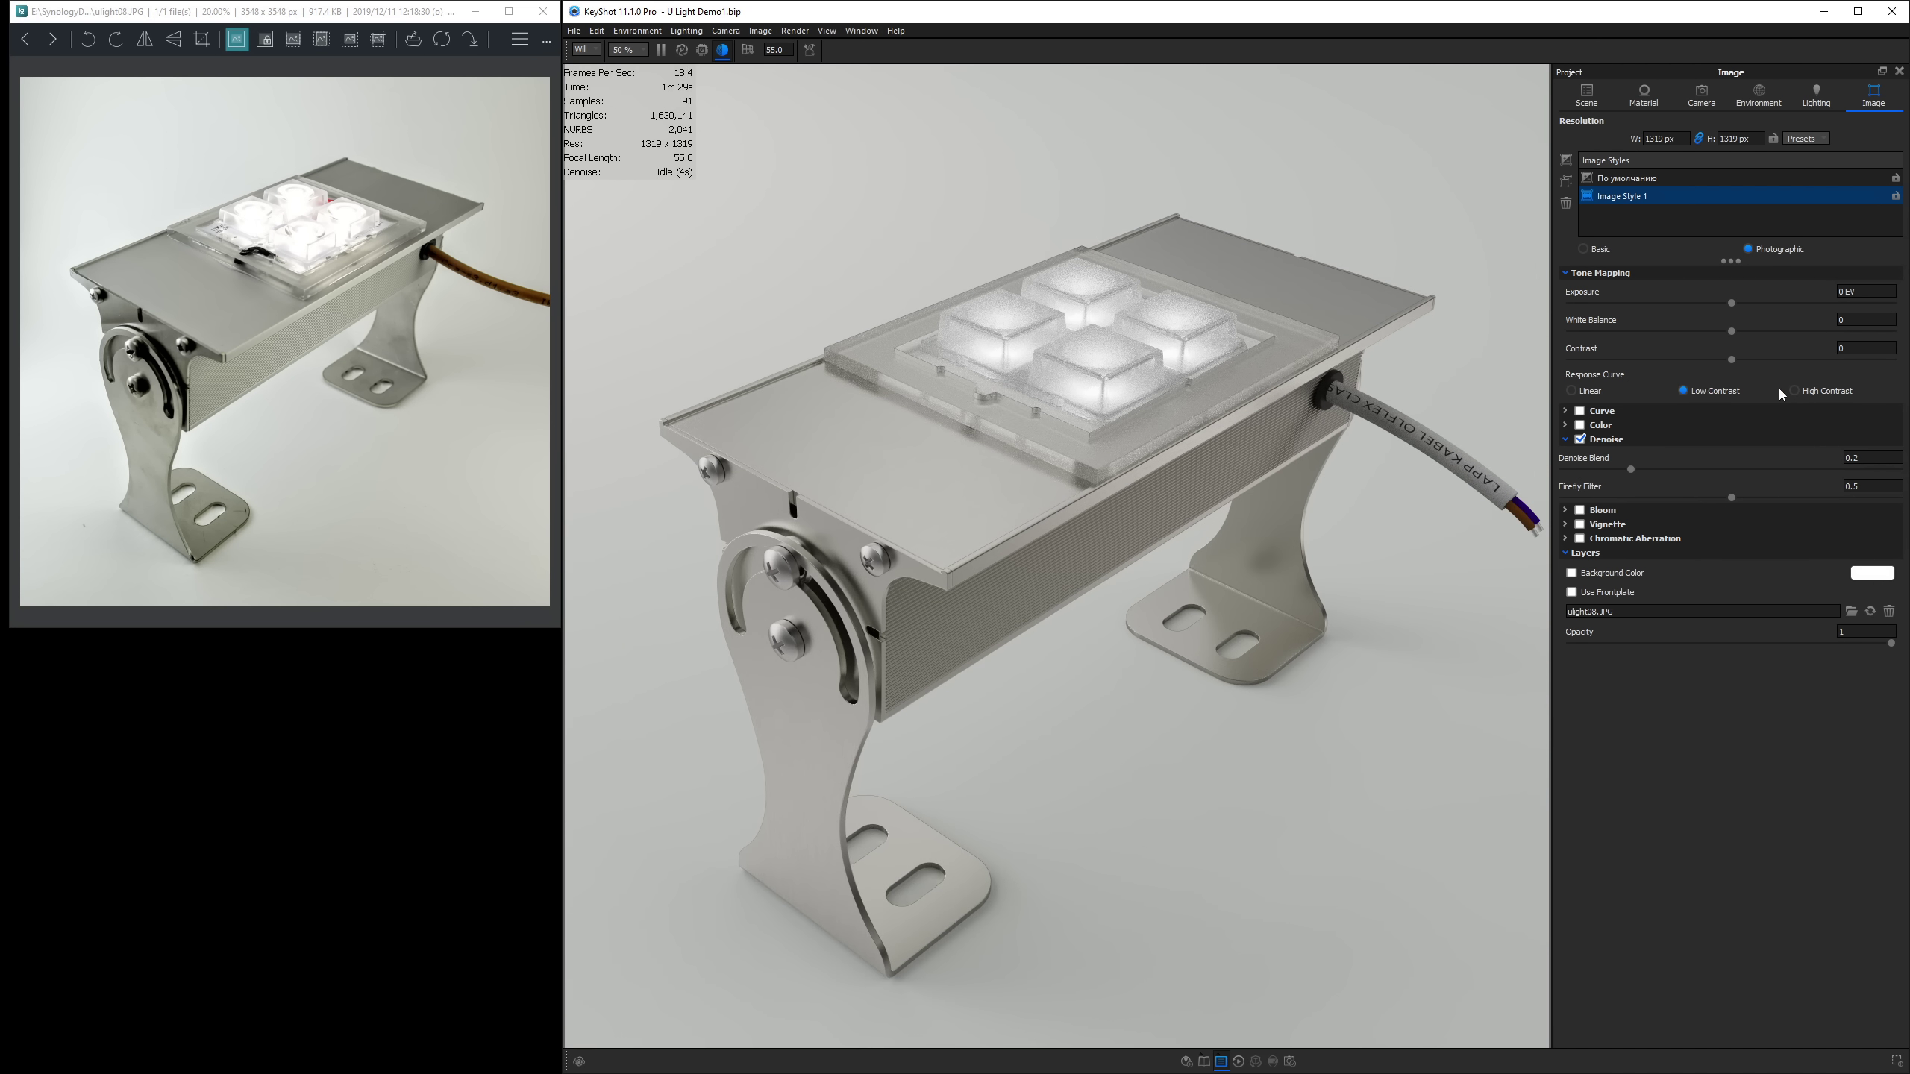
Switch Image Style 1 to the High Contrast response curve with an exposure of about 0.208 EV and contrast of about 0.04.
click(1806, 392)
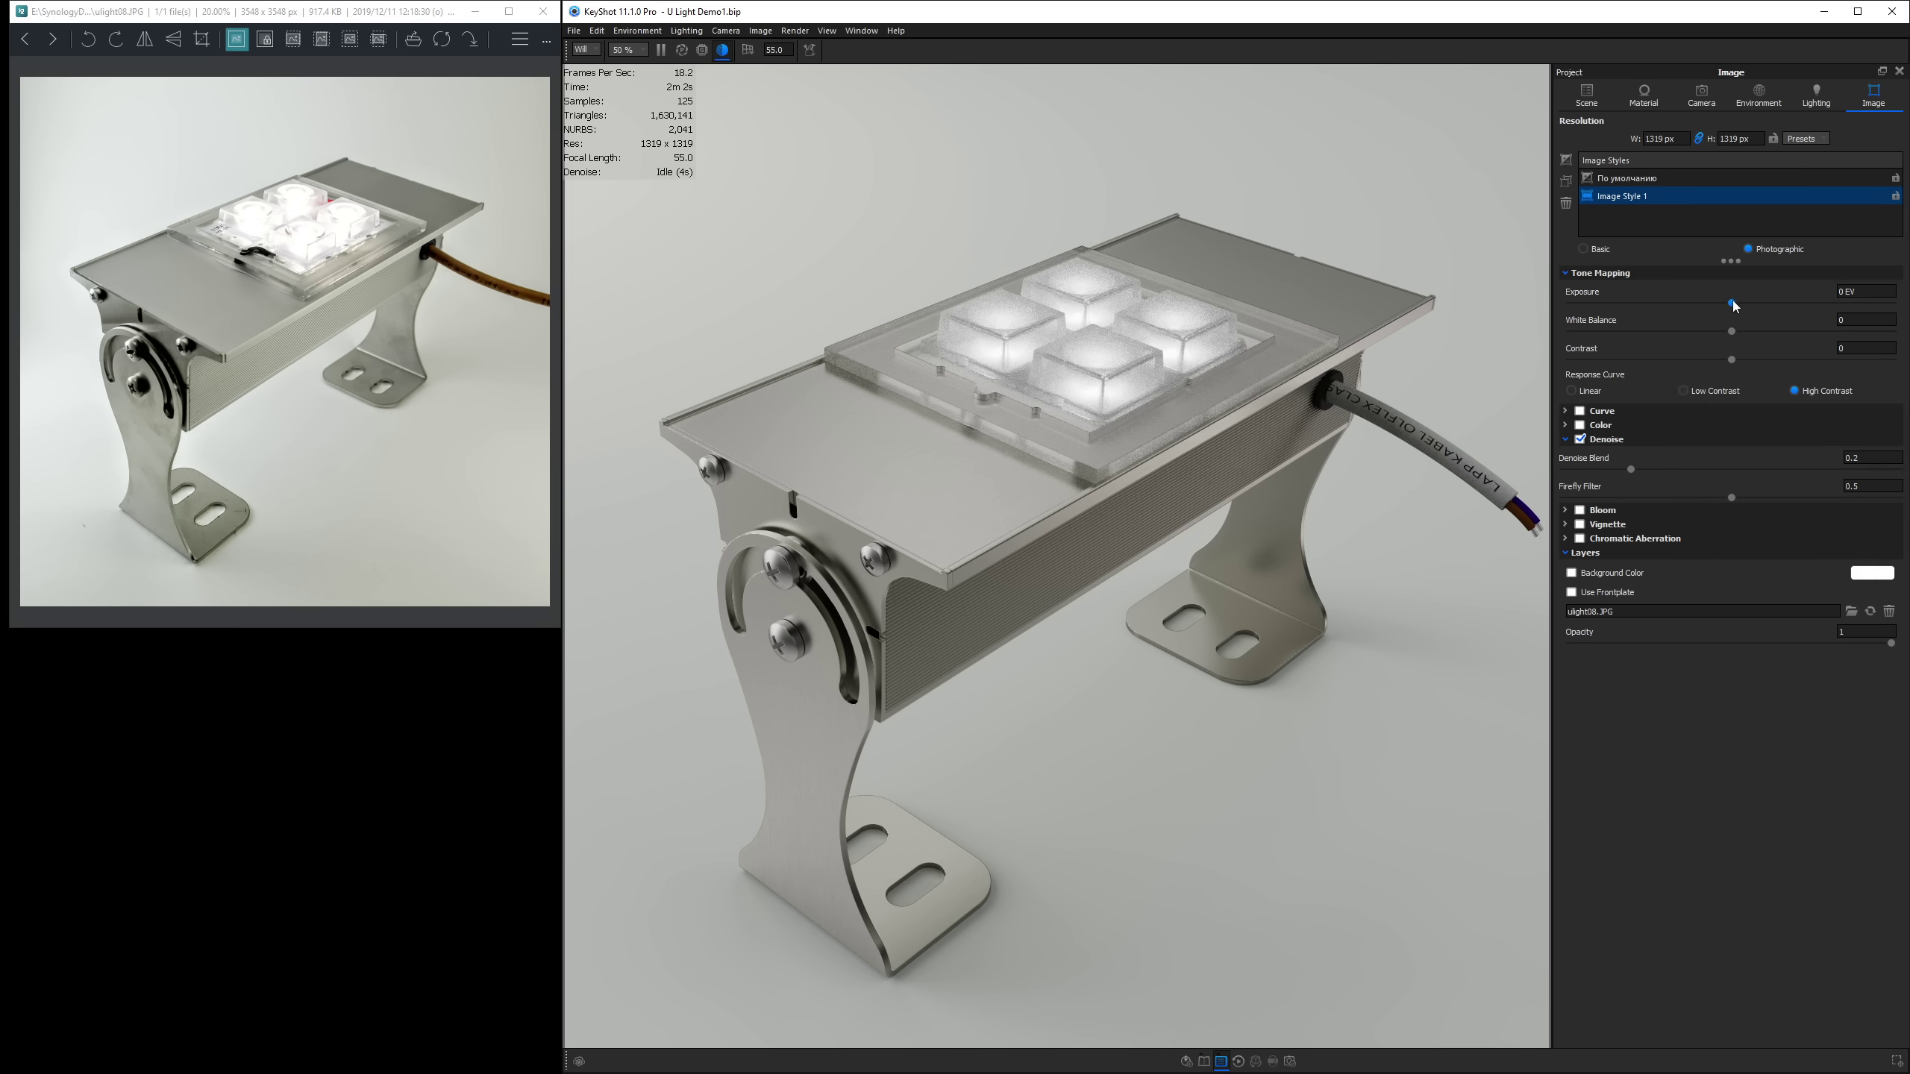
drag(1733, 302, 1743, 360)
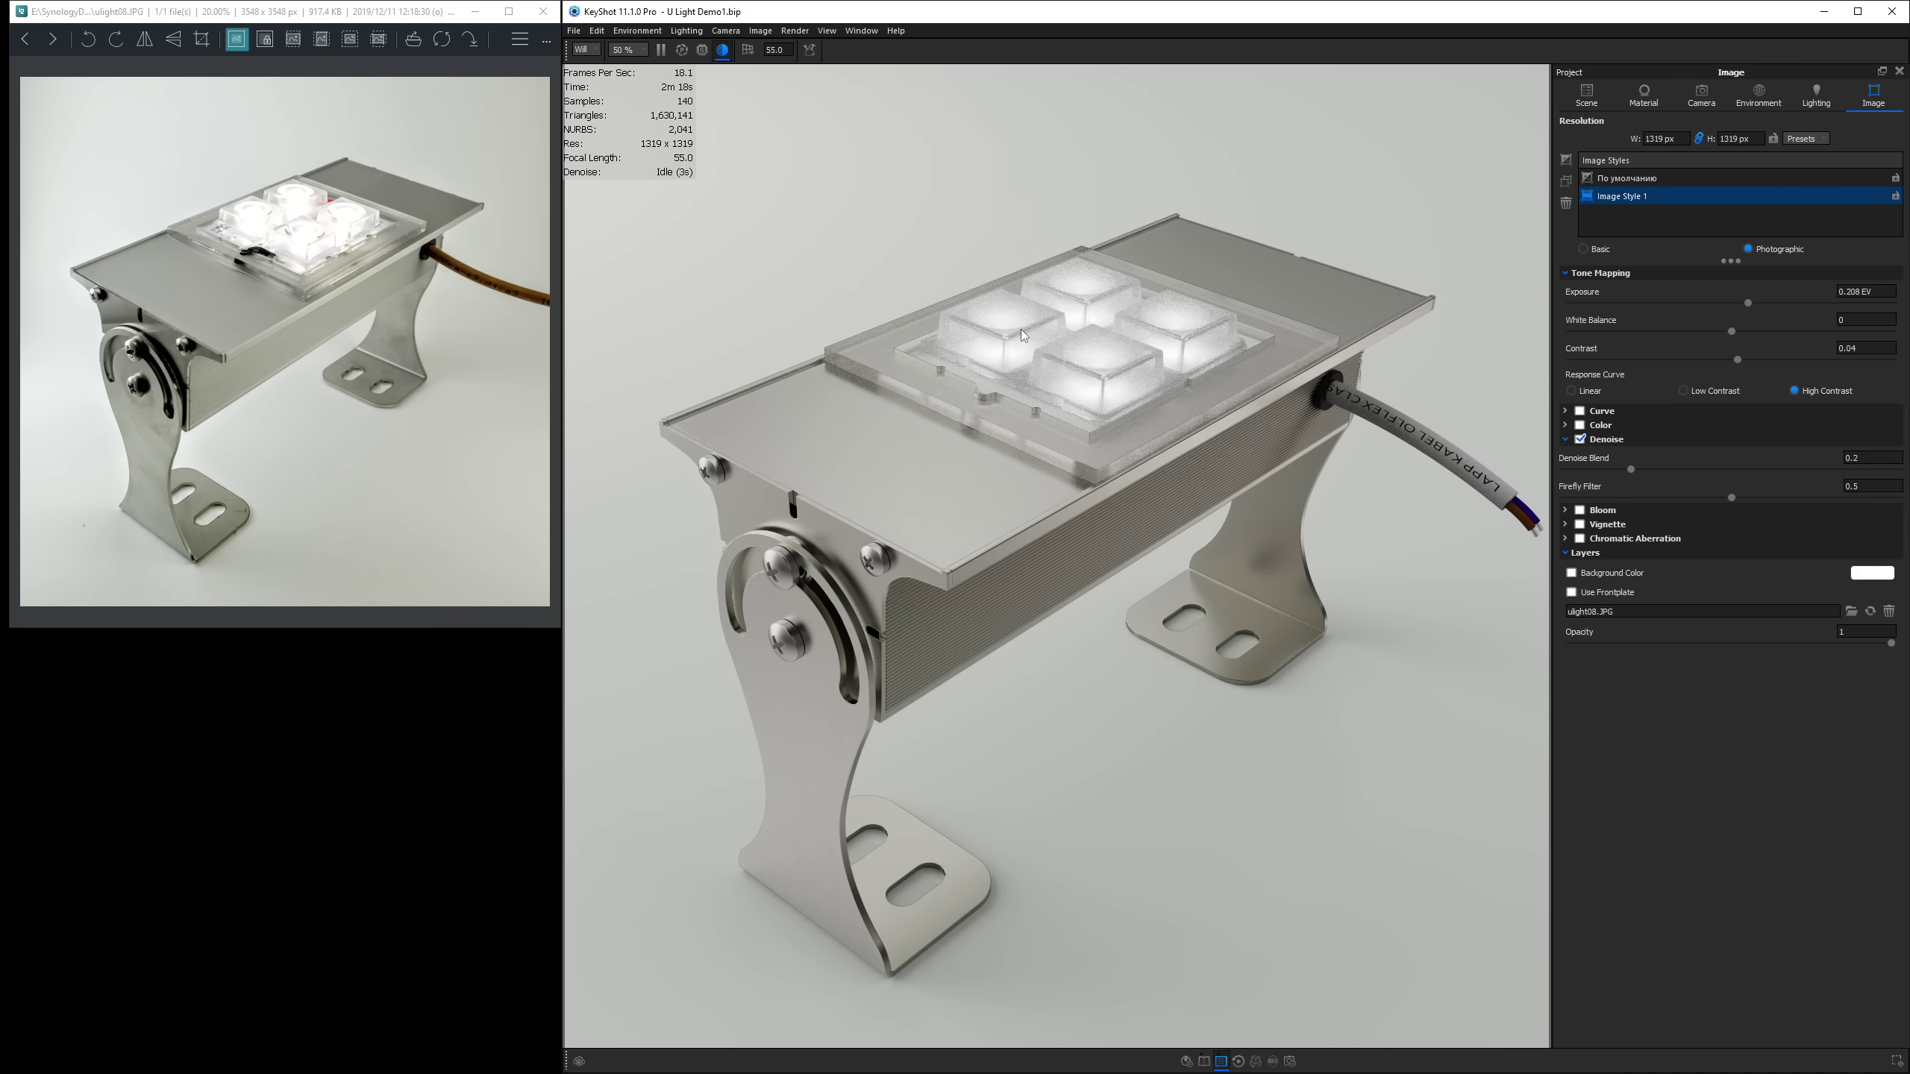
Try 1.5 lumen as the power of the LED point light material, and raise it to 3 lumen.
click(1588, 96)
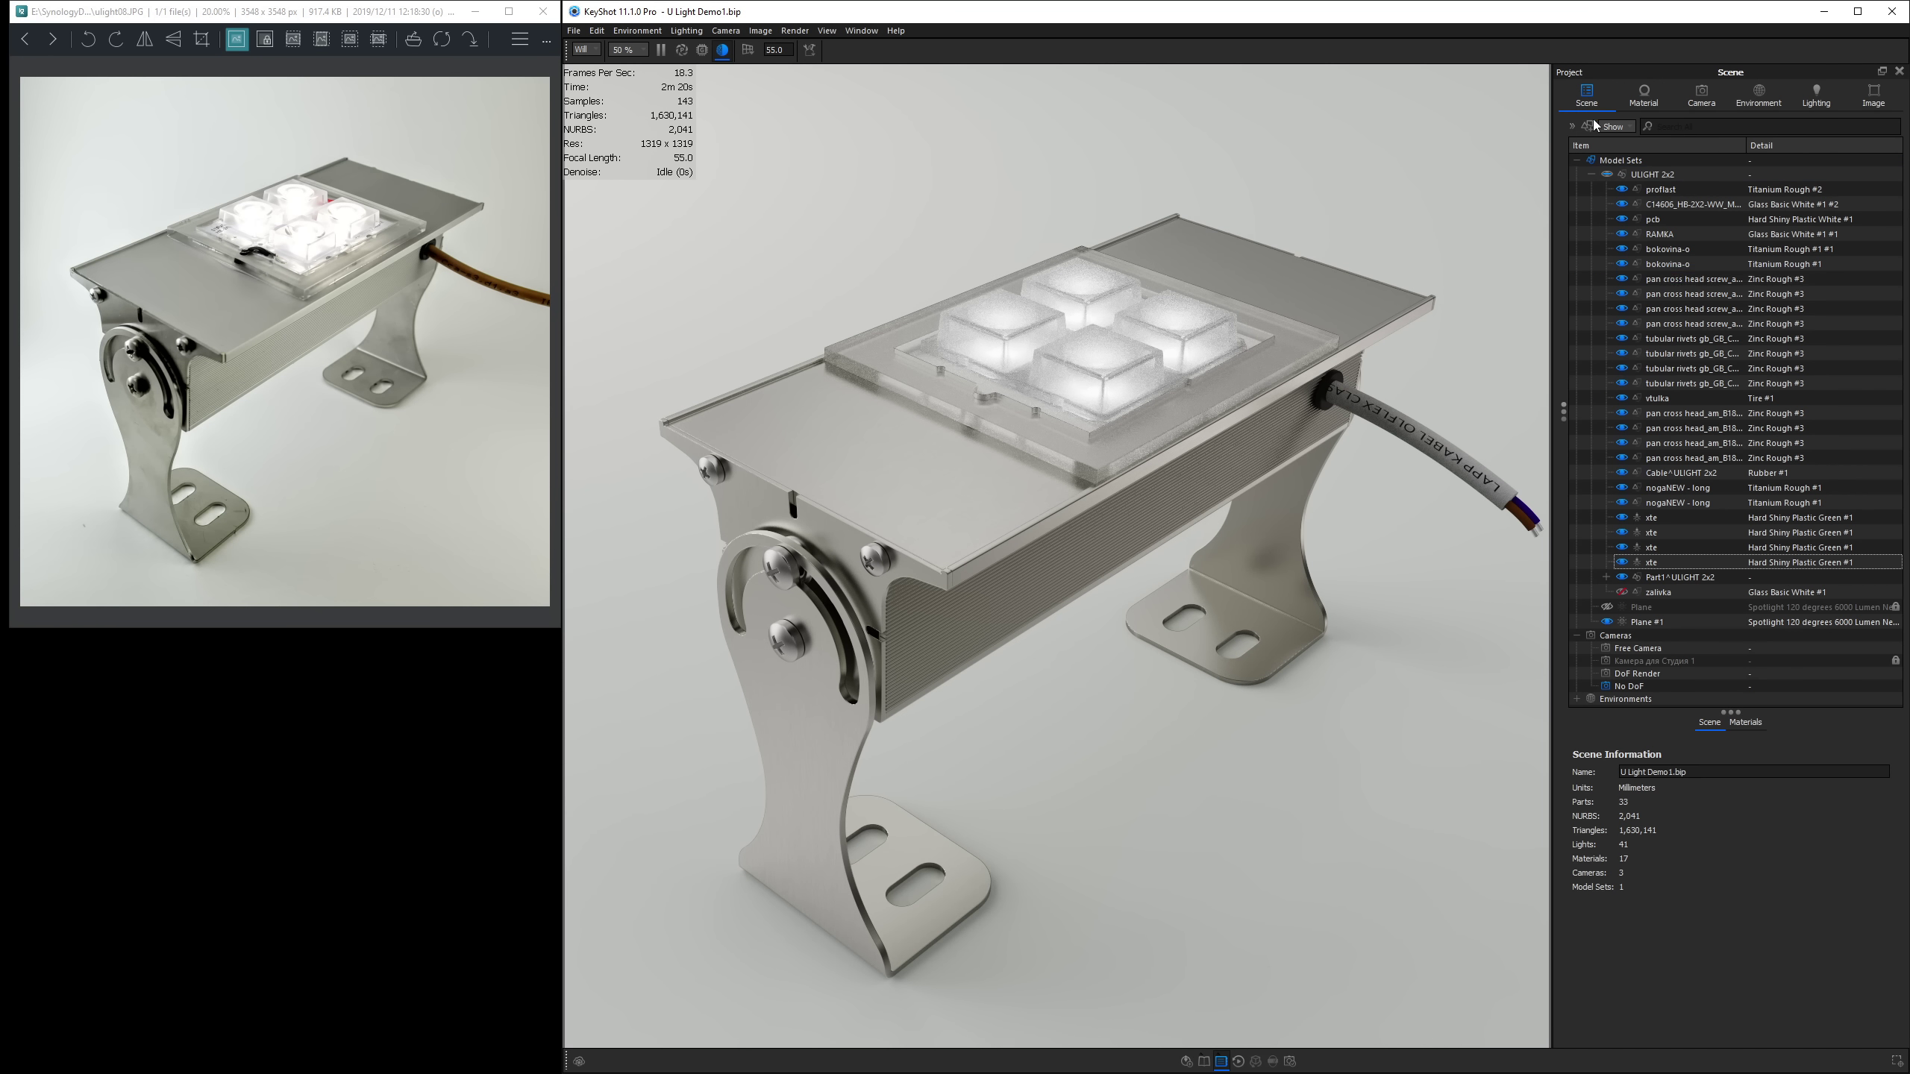
click(1683, 575)
double_click(1684, 565)
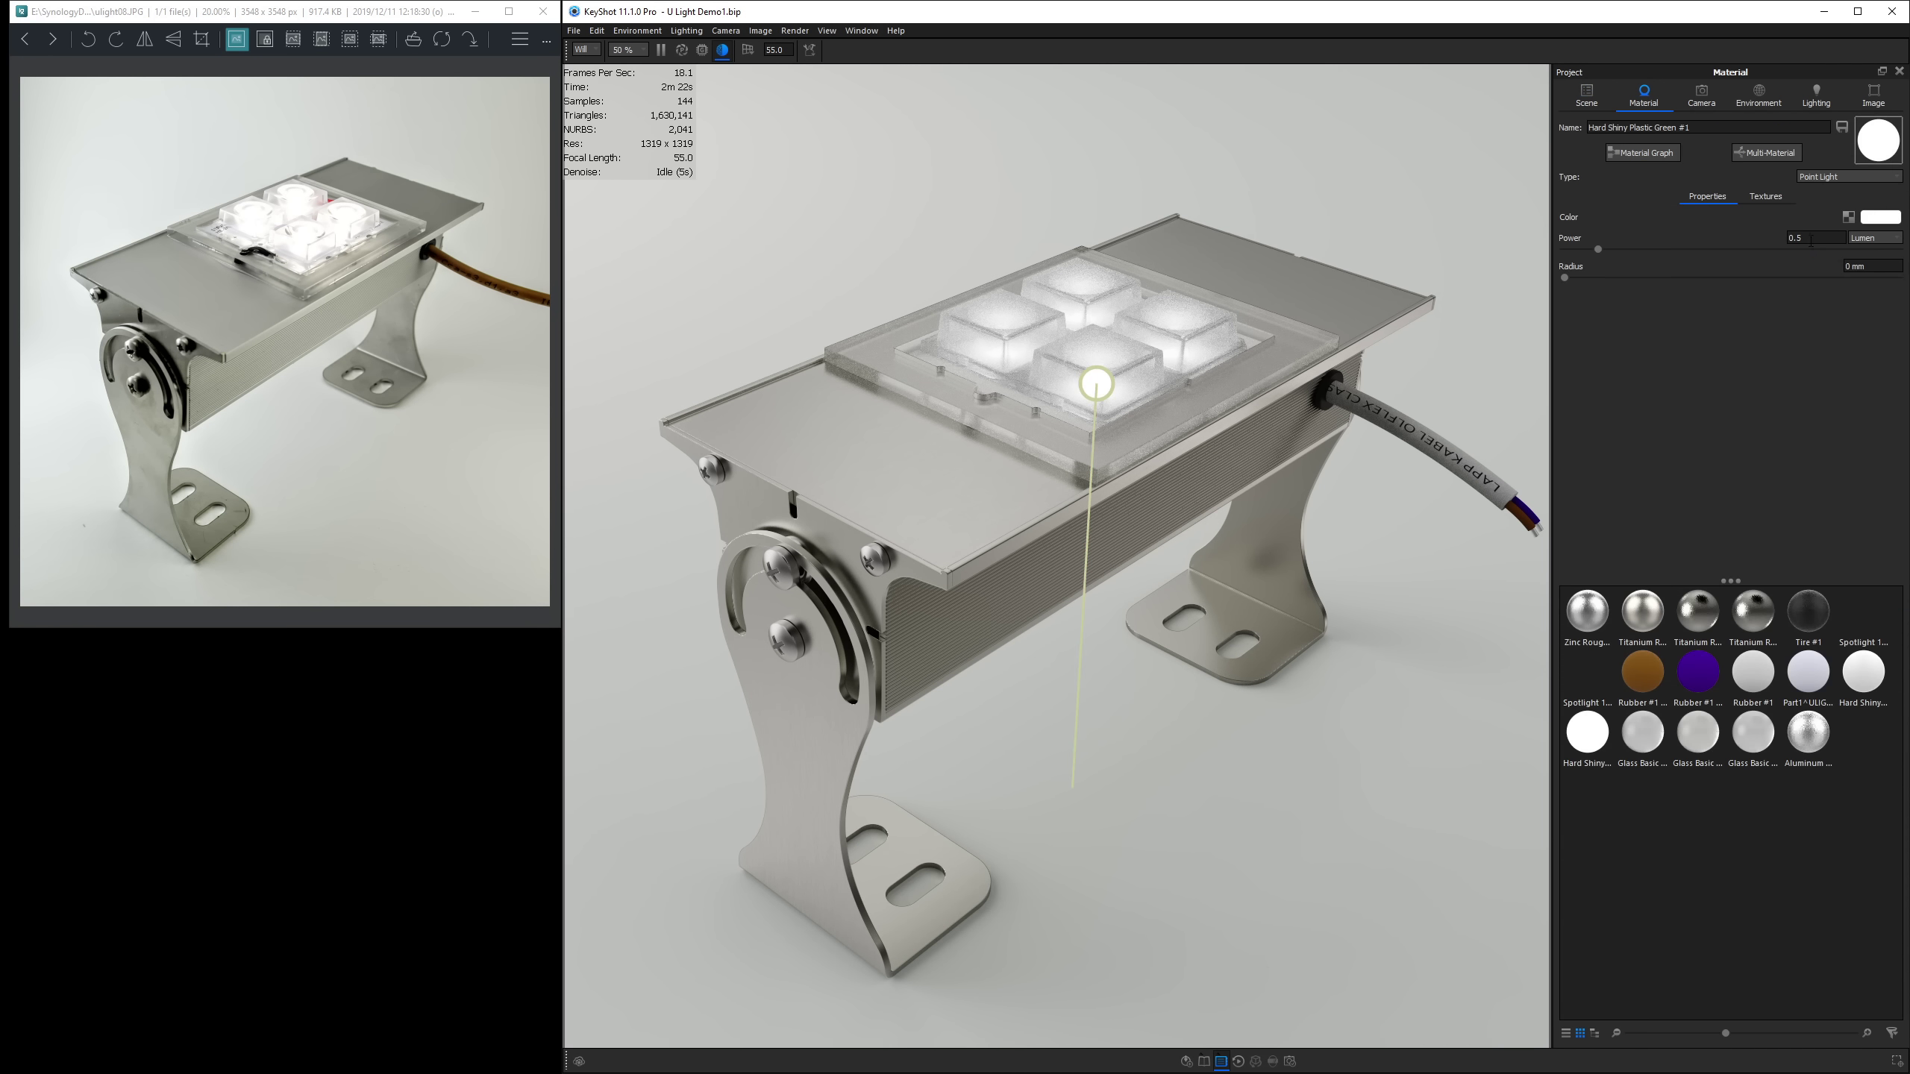
double_click(1811, 240)
text(1)
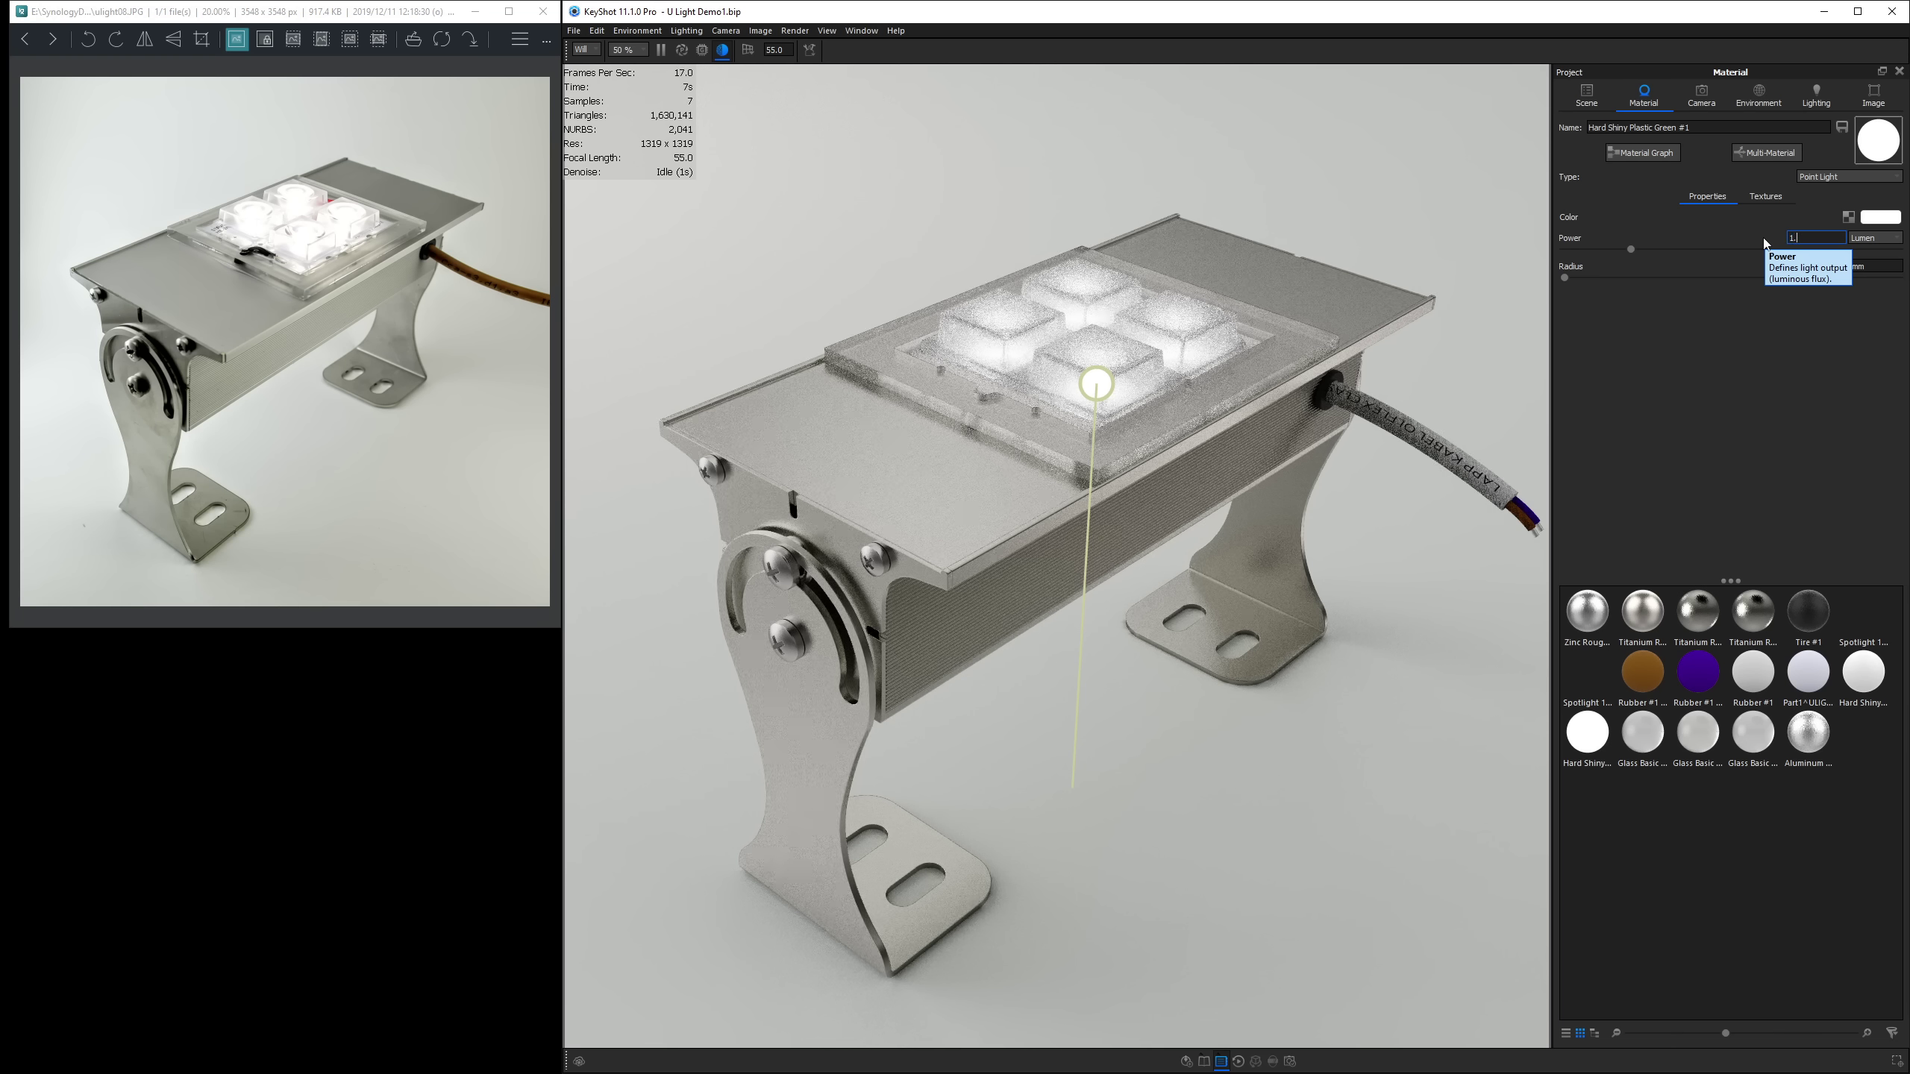
key(Return)
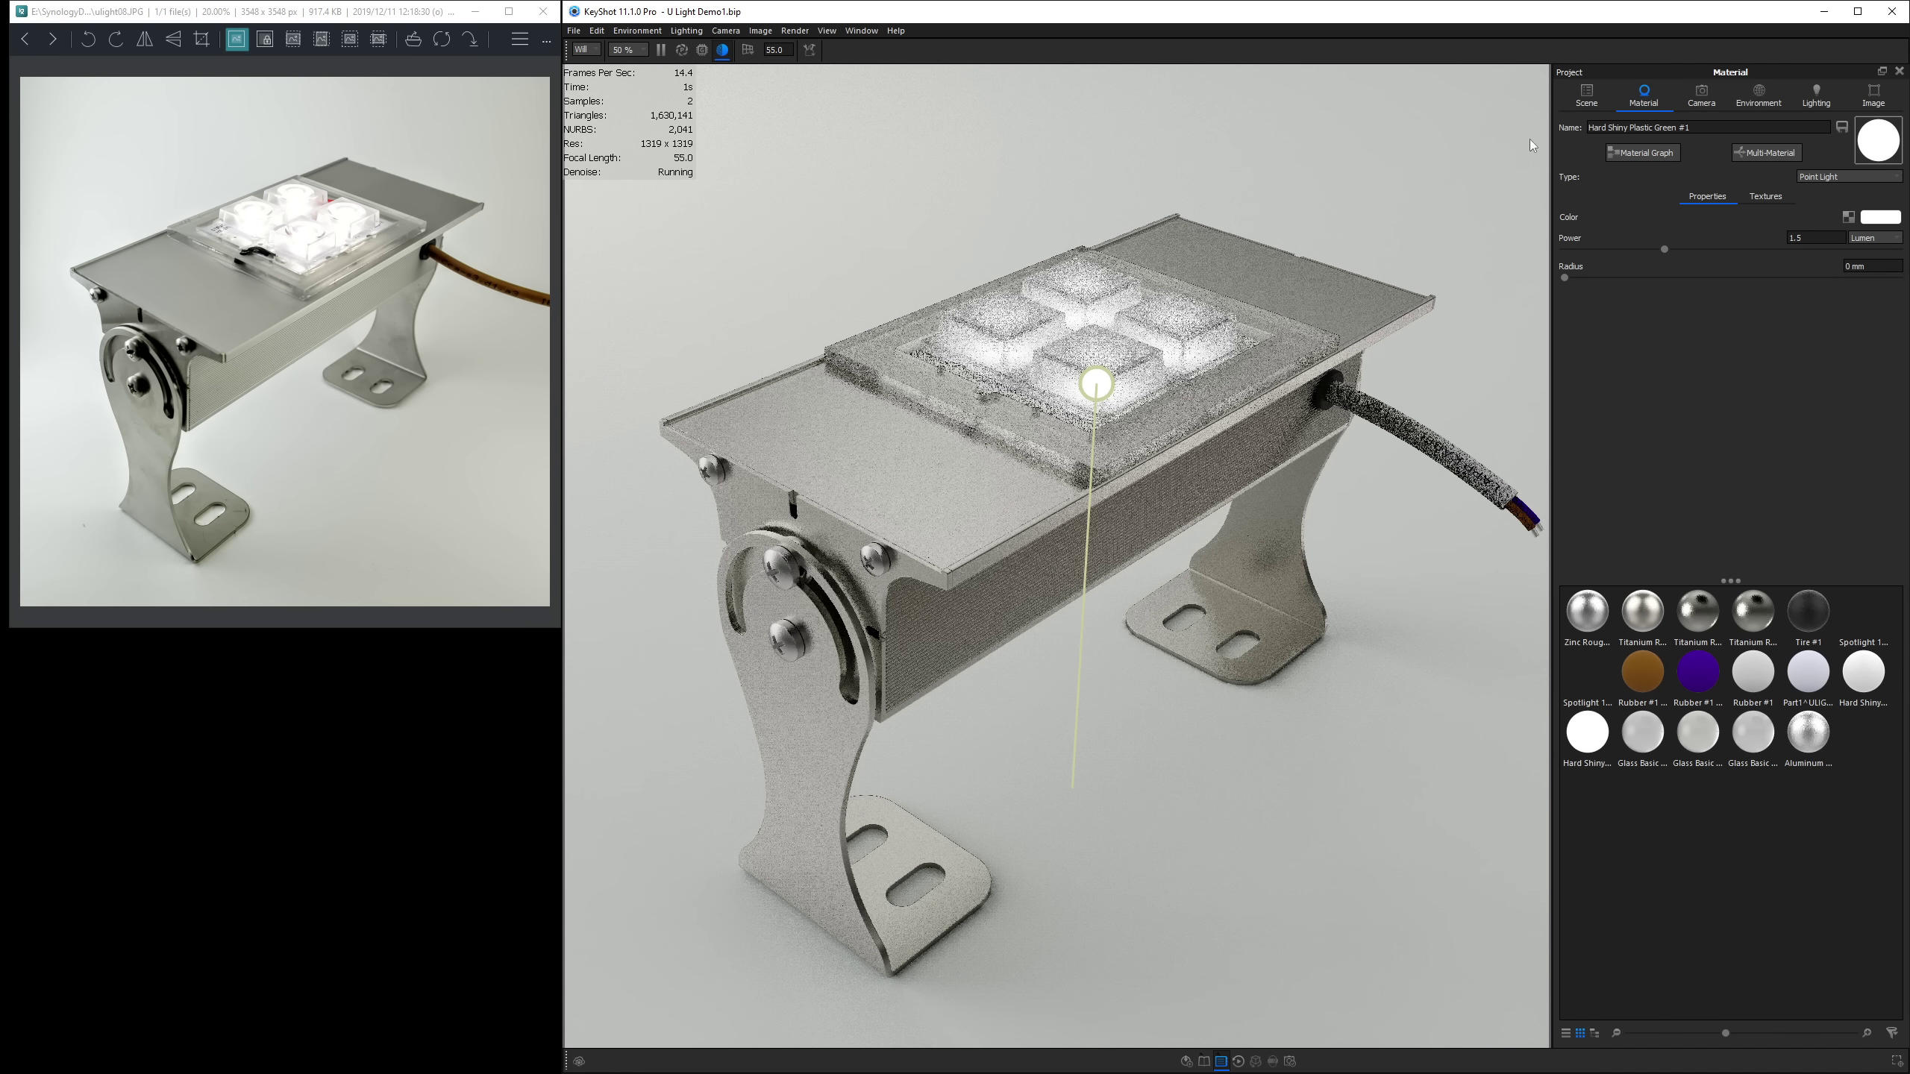
click(1597, 85)
click(1438, 144)
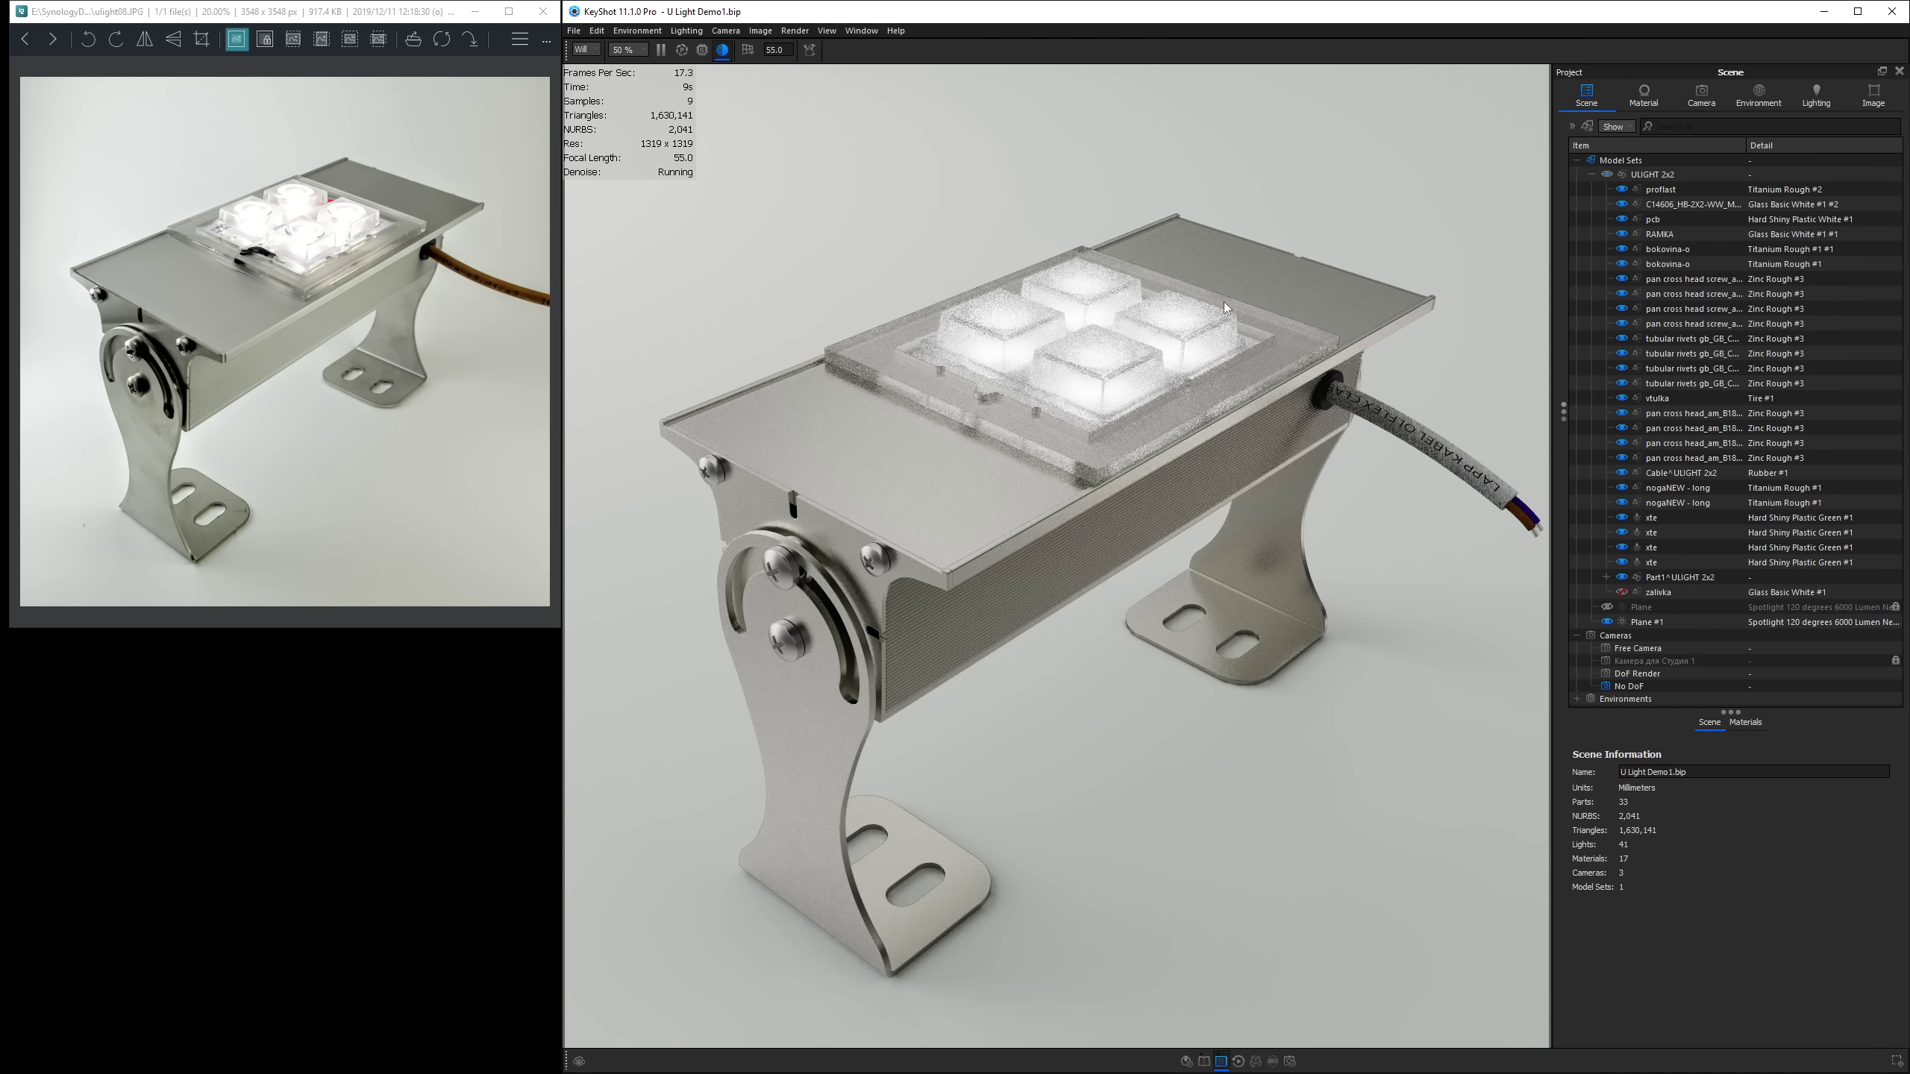
double_click(1692, 562)
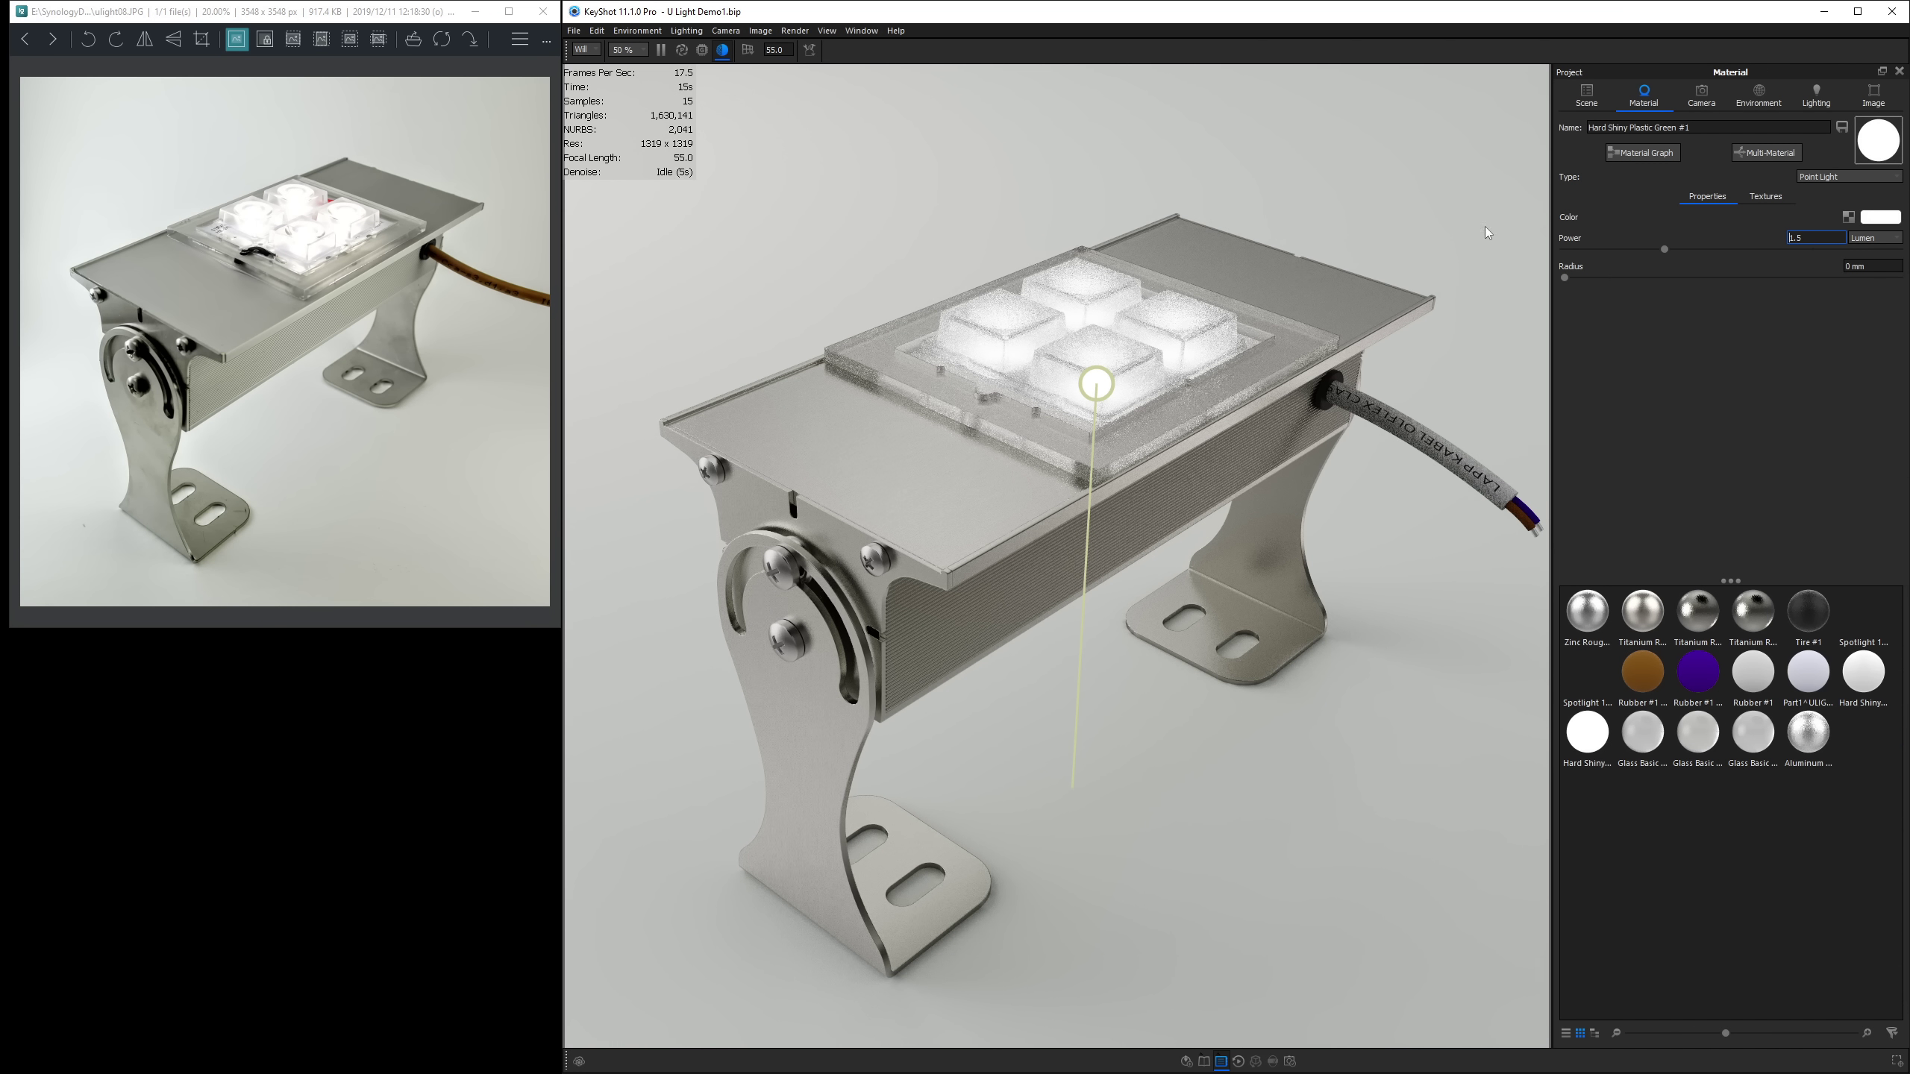
key(Return)
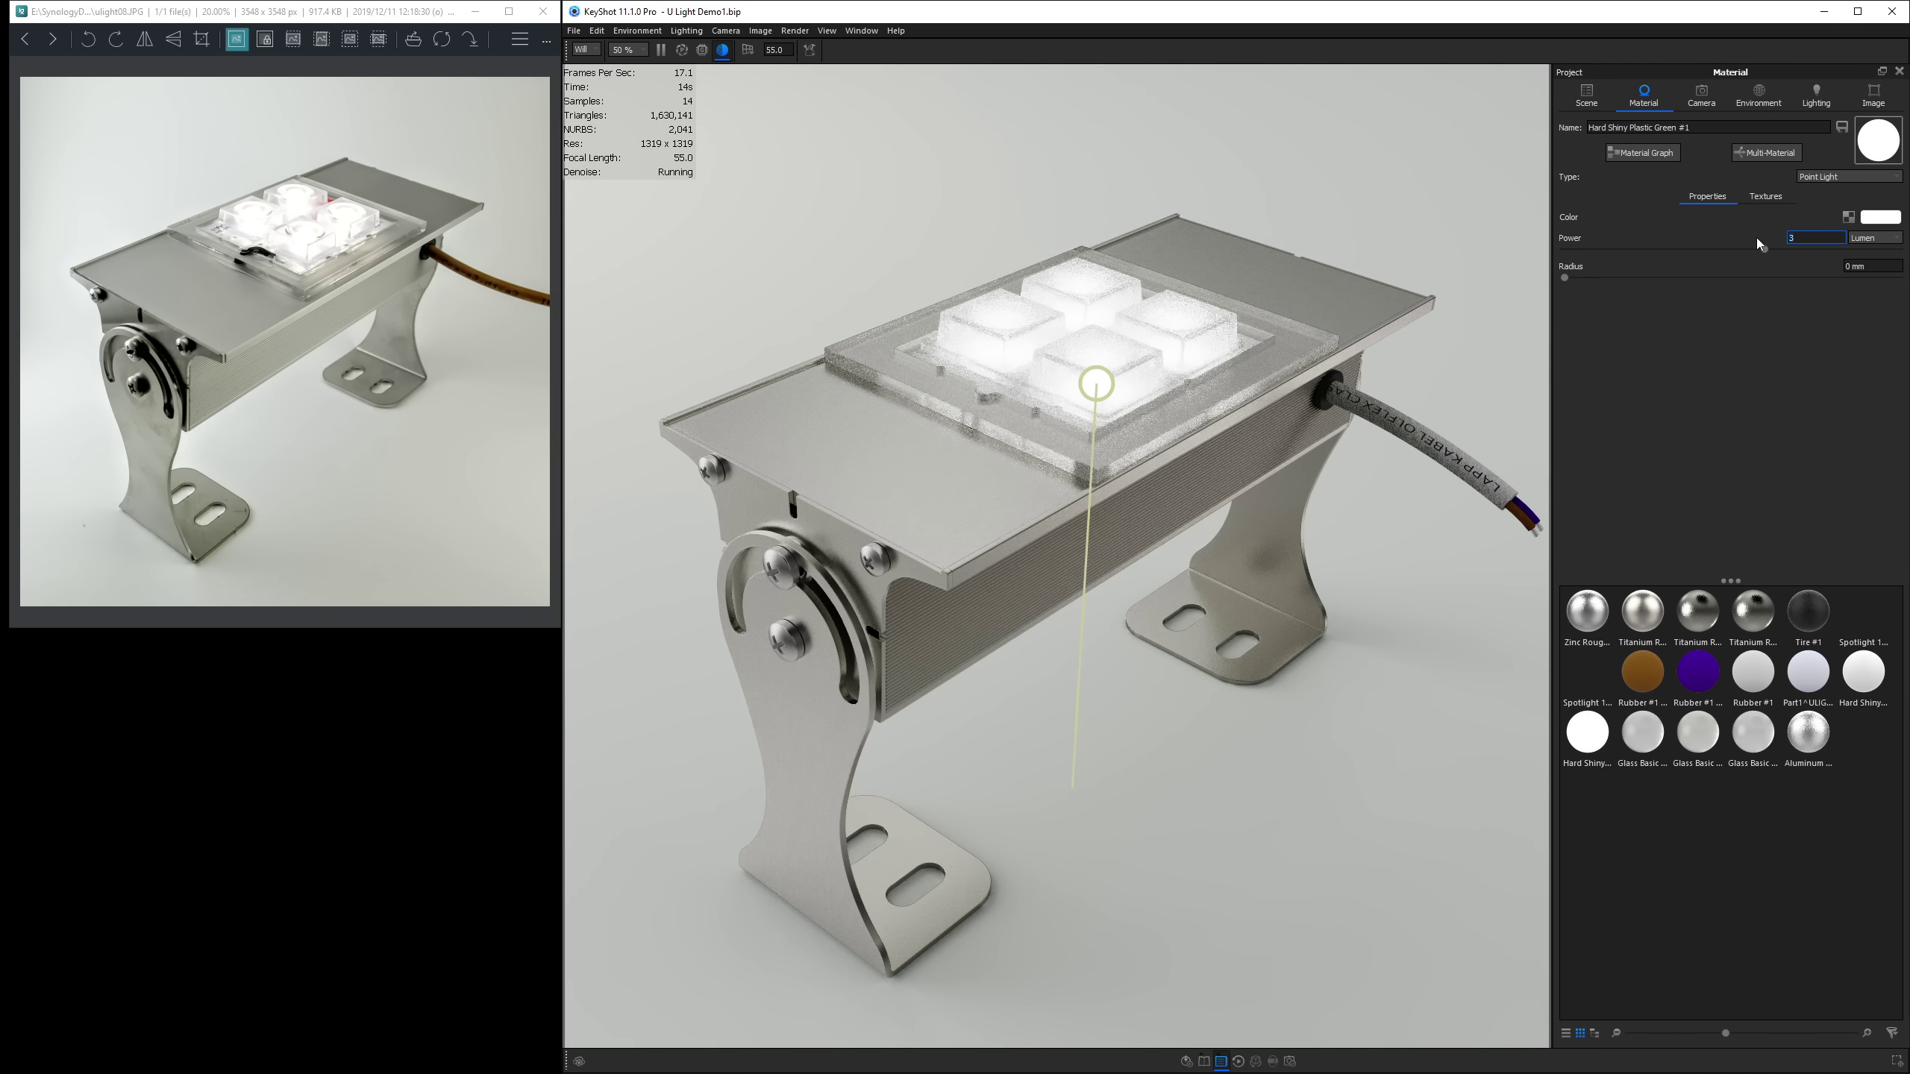
Set the LED lens's cloudy plastic material to a cloudiness of 0.5 and a scattering directionality of about 0.962.
click(964, 335)
double_click(964, 334)
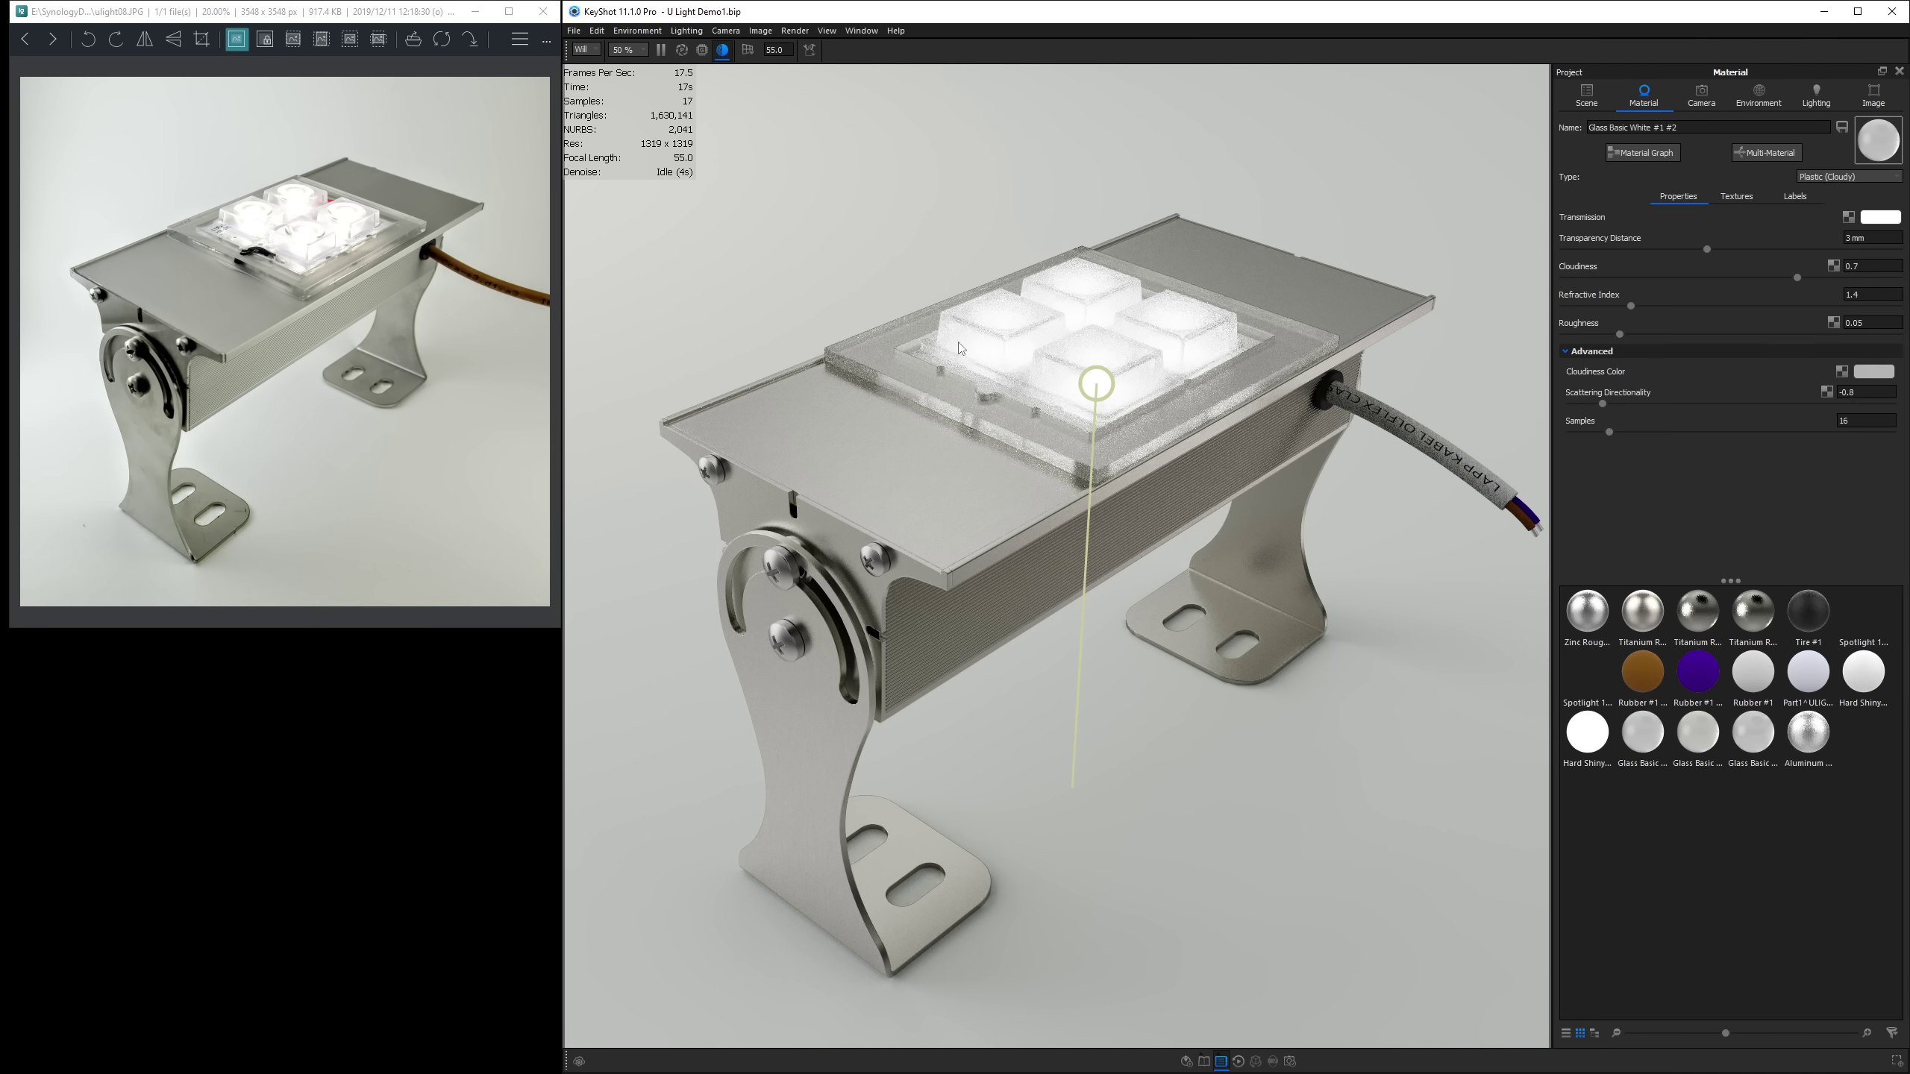
click(1869, 265)
key(BackSpace)
text(6)
key(Return)
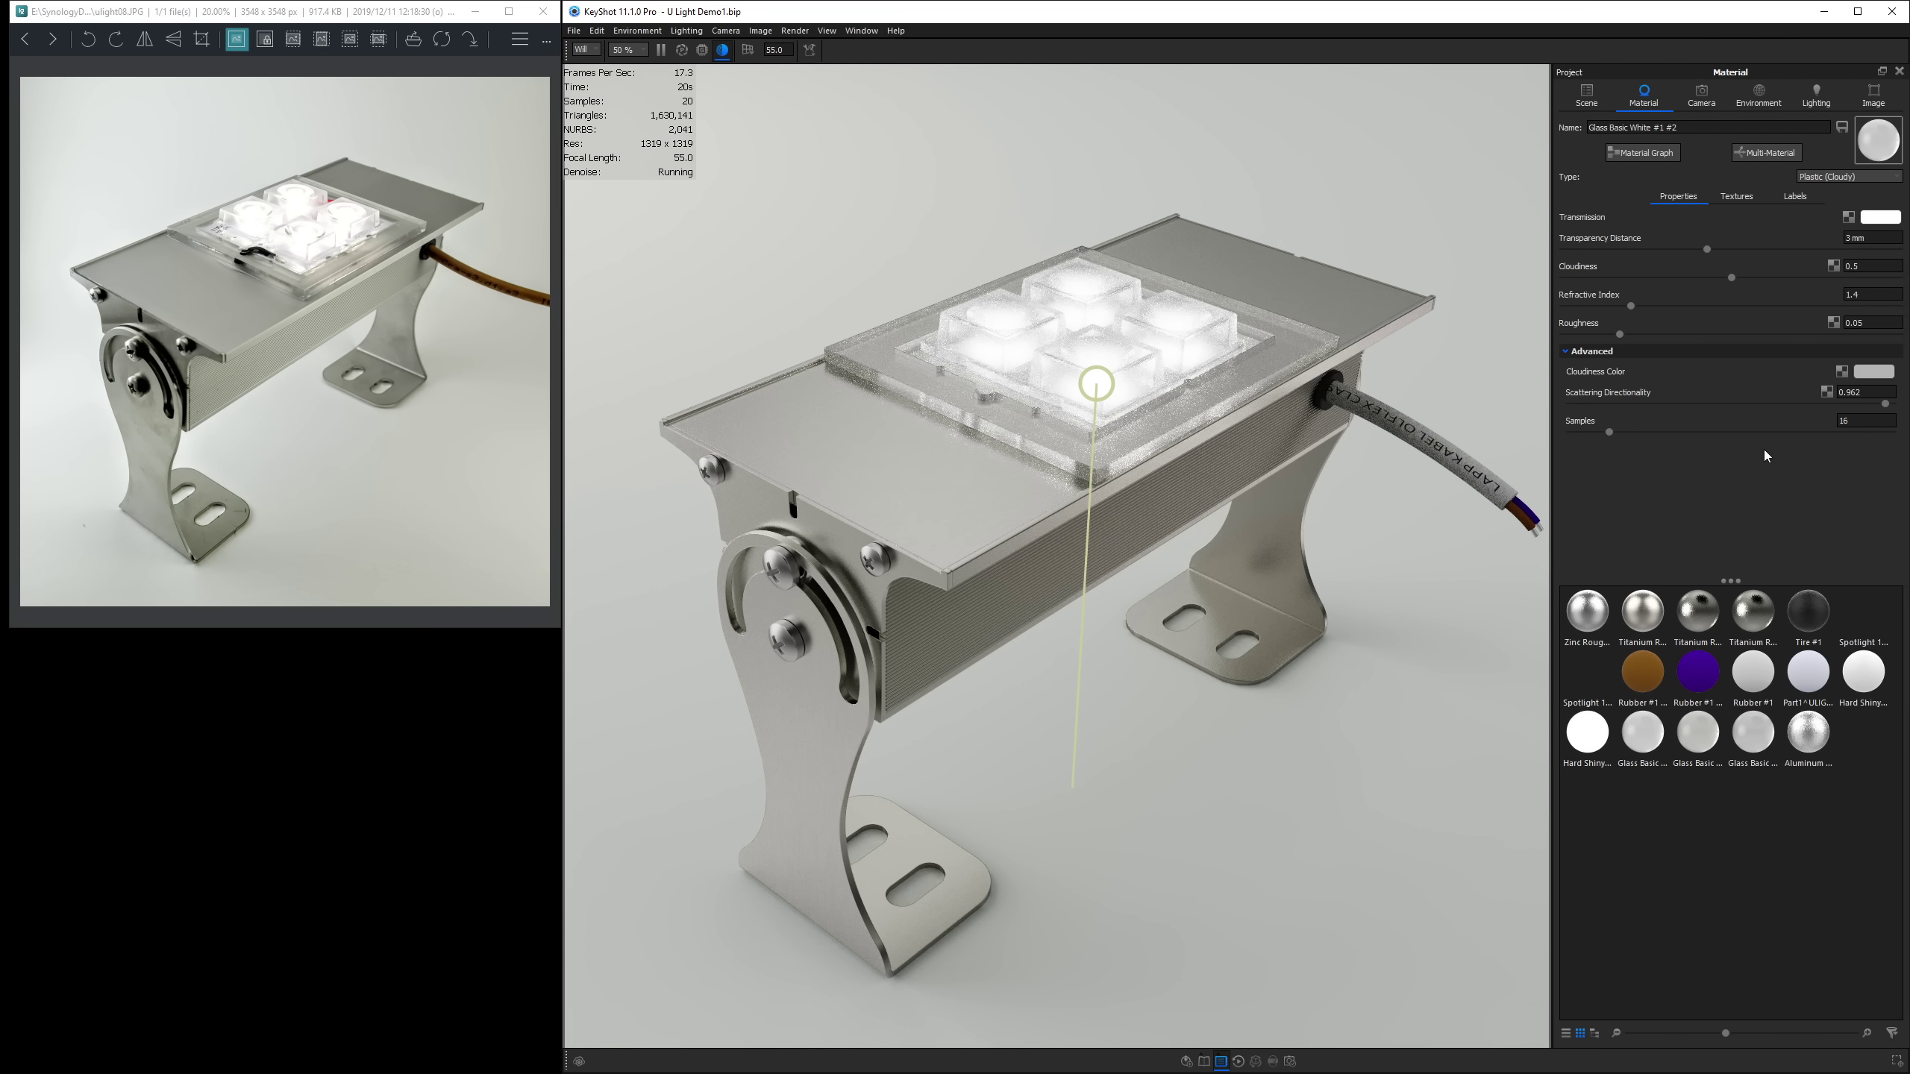
Set Image Style 1's white balance to about -0.062 and its contrast to about 0.17.
click(1872, 98)
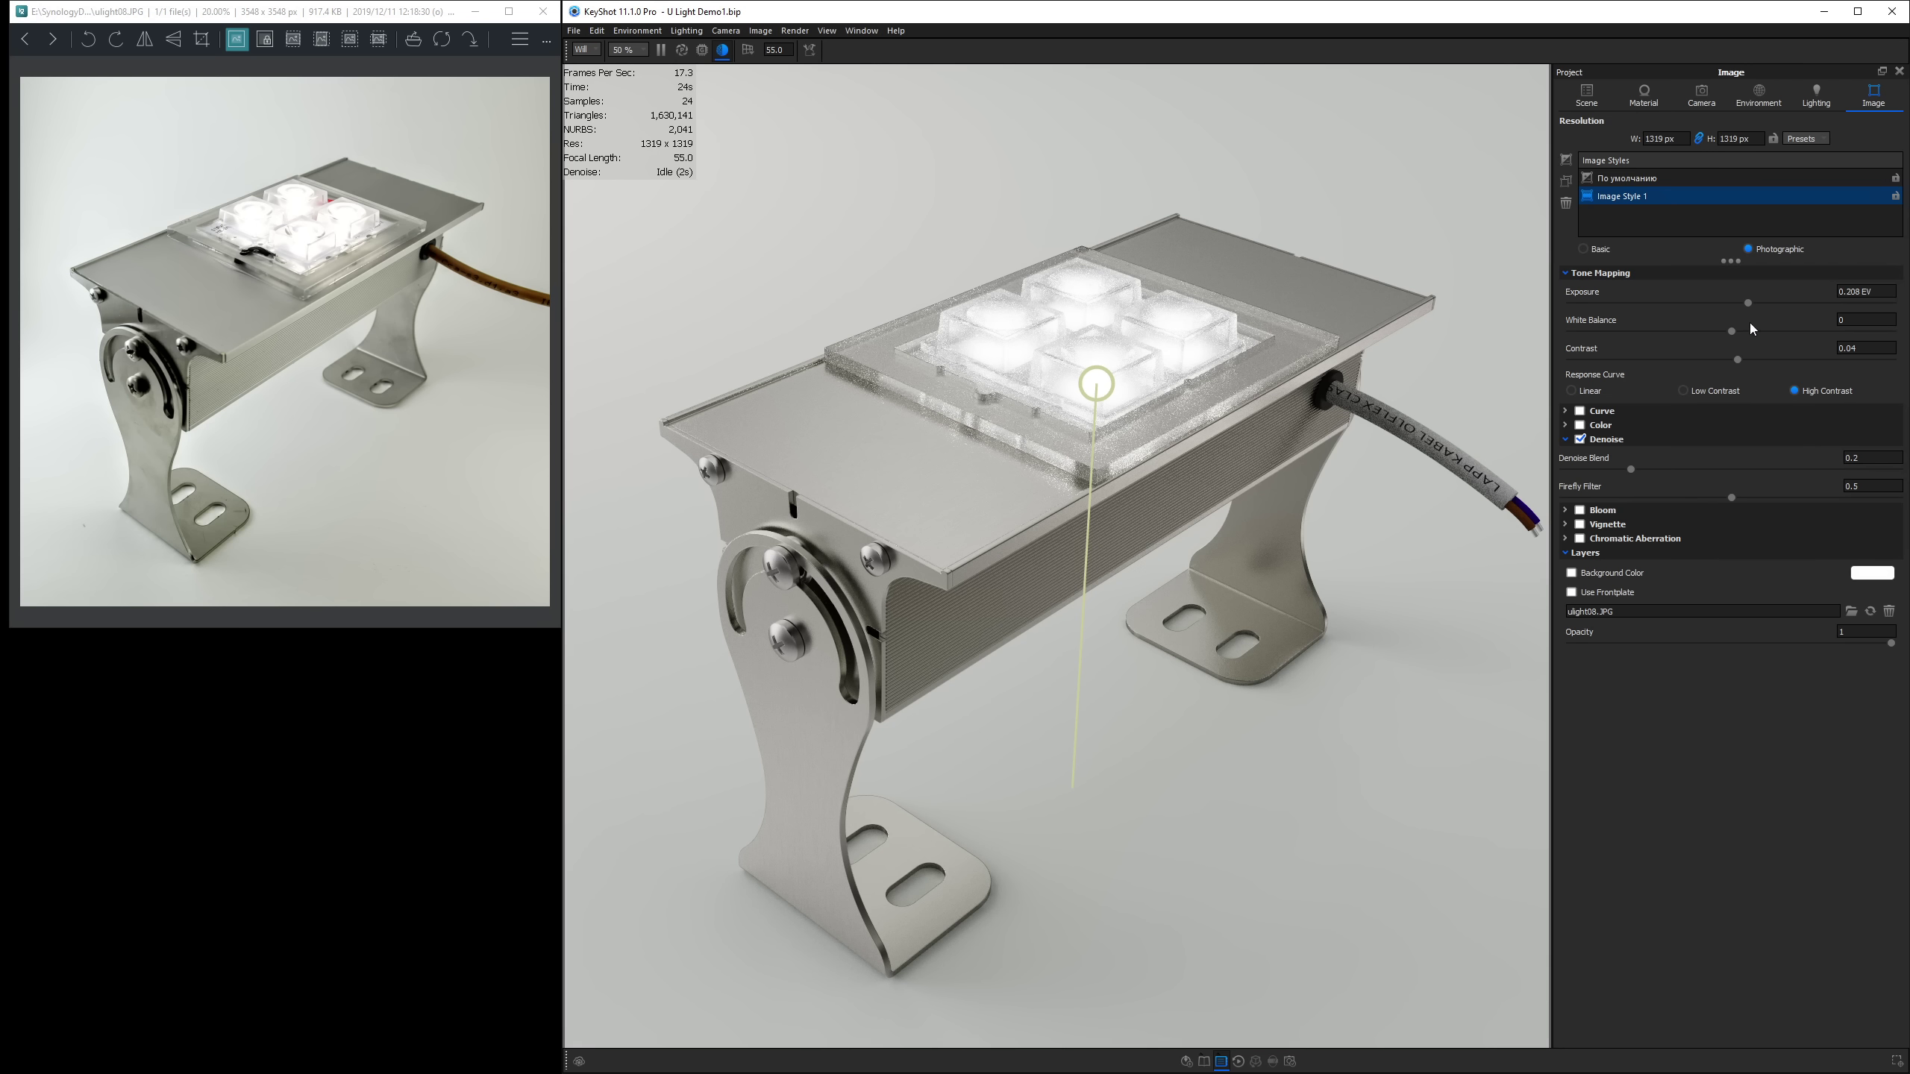
drag(1731, 332, 1716, 318)
drag(1716, 318, 1746, 358)
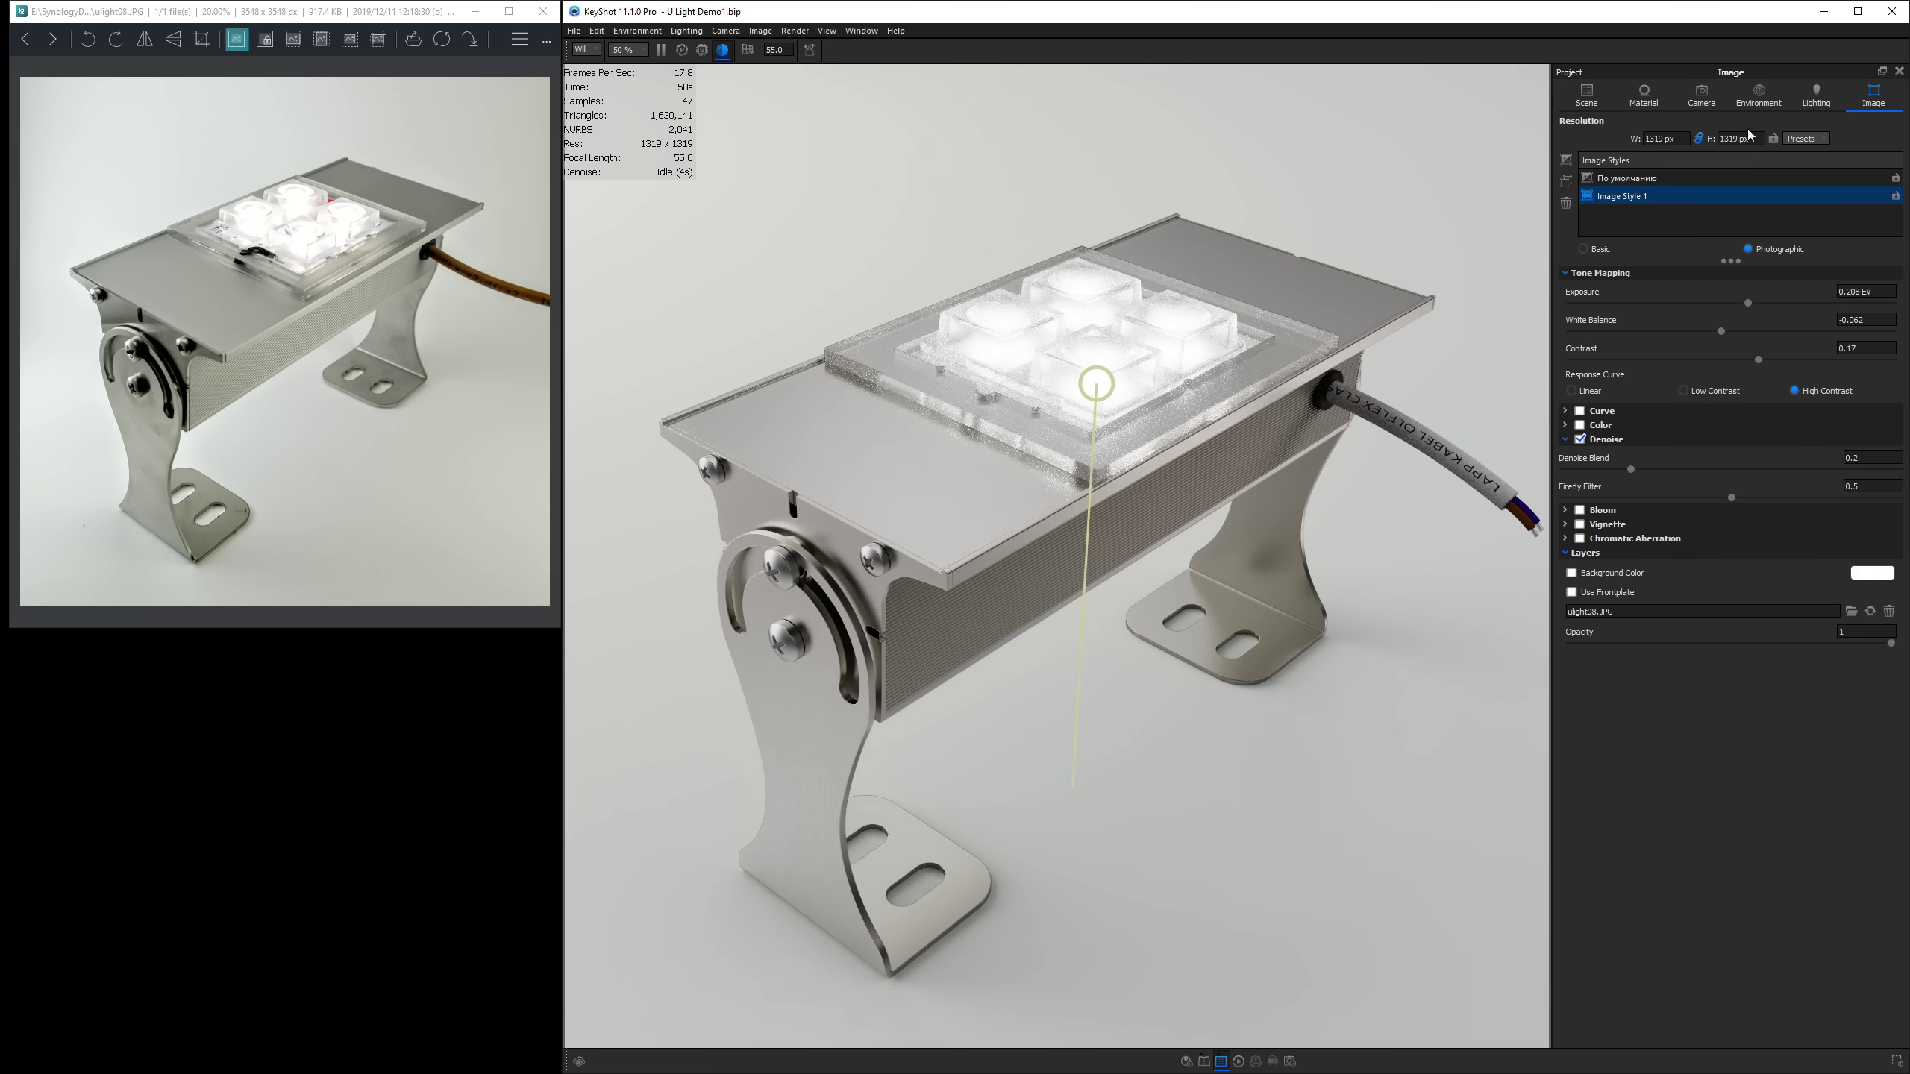
Raise the environment's contrast to about 1.216 and lower Image Style 1's contrast to about 0.062.
click(1758, 94)
click(1696, 316)
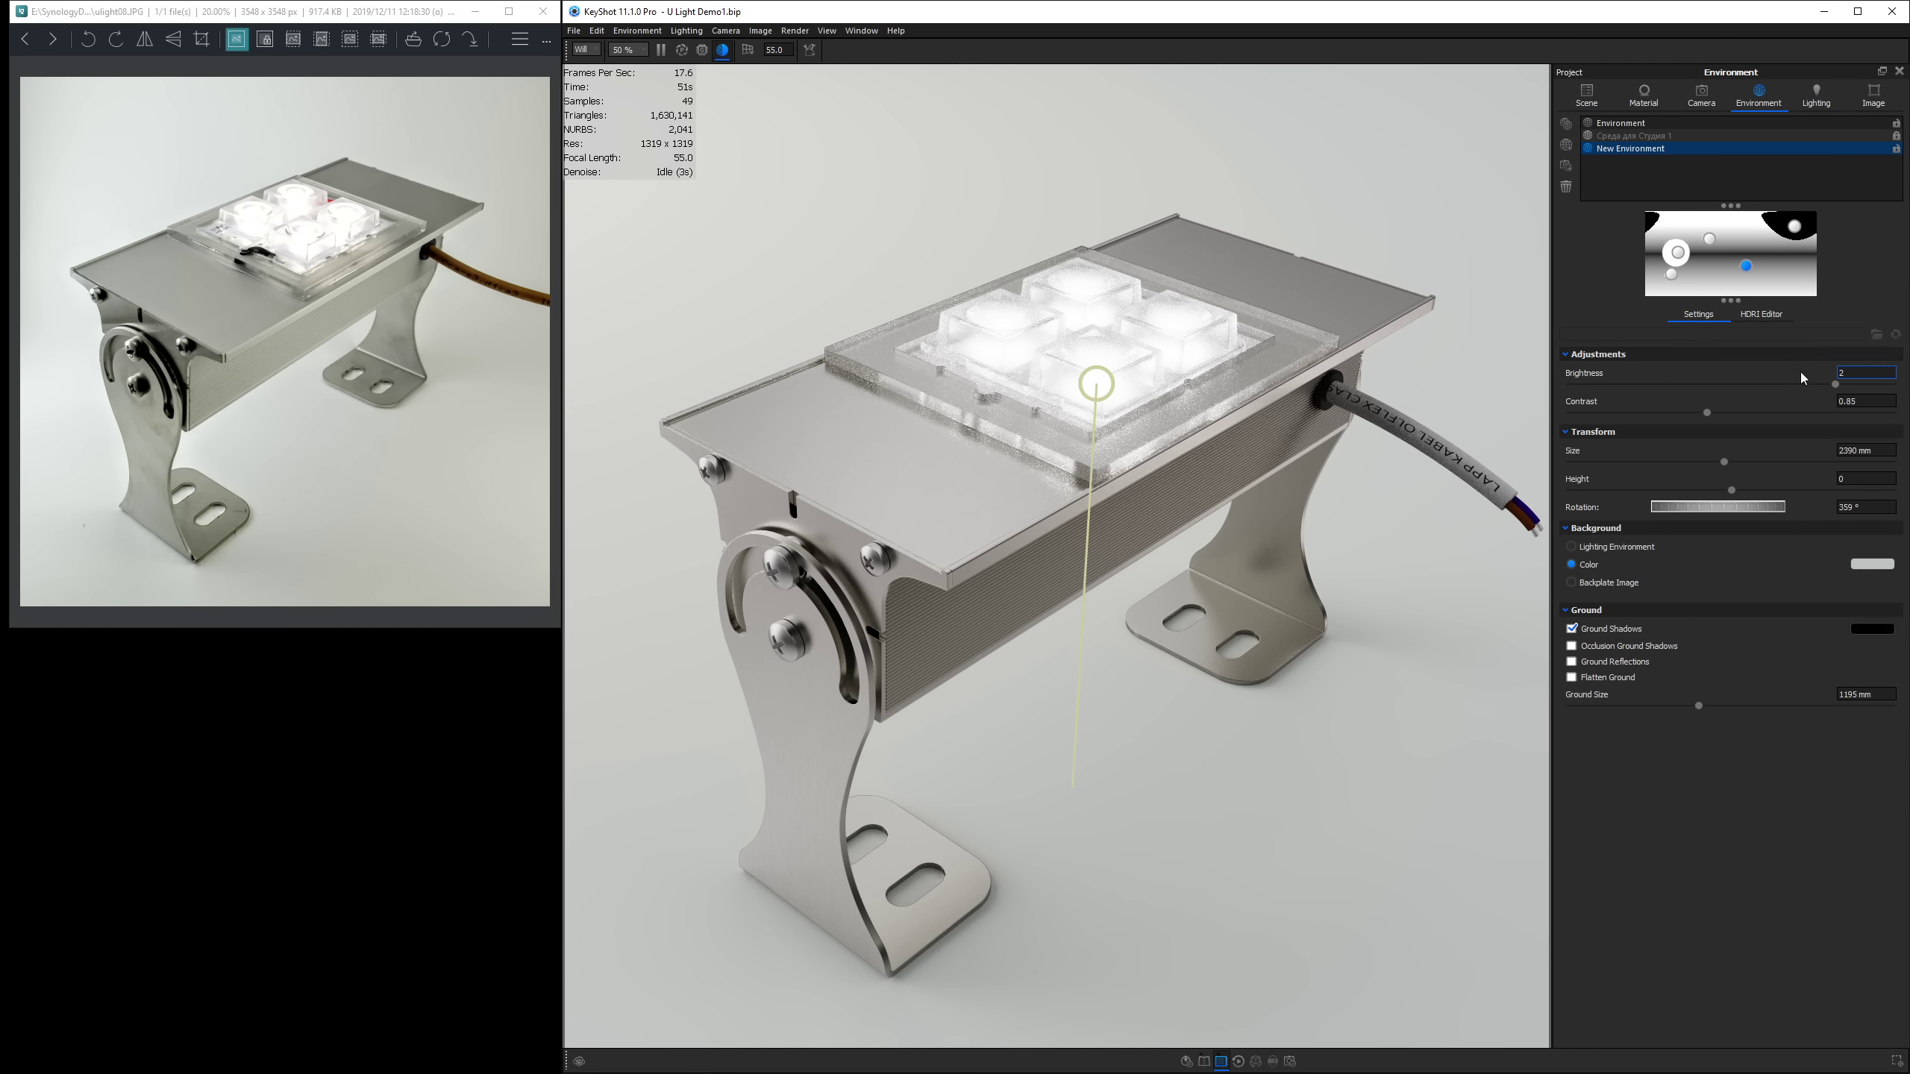
drag(1707, 413, 1753, 417)
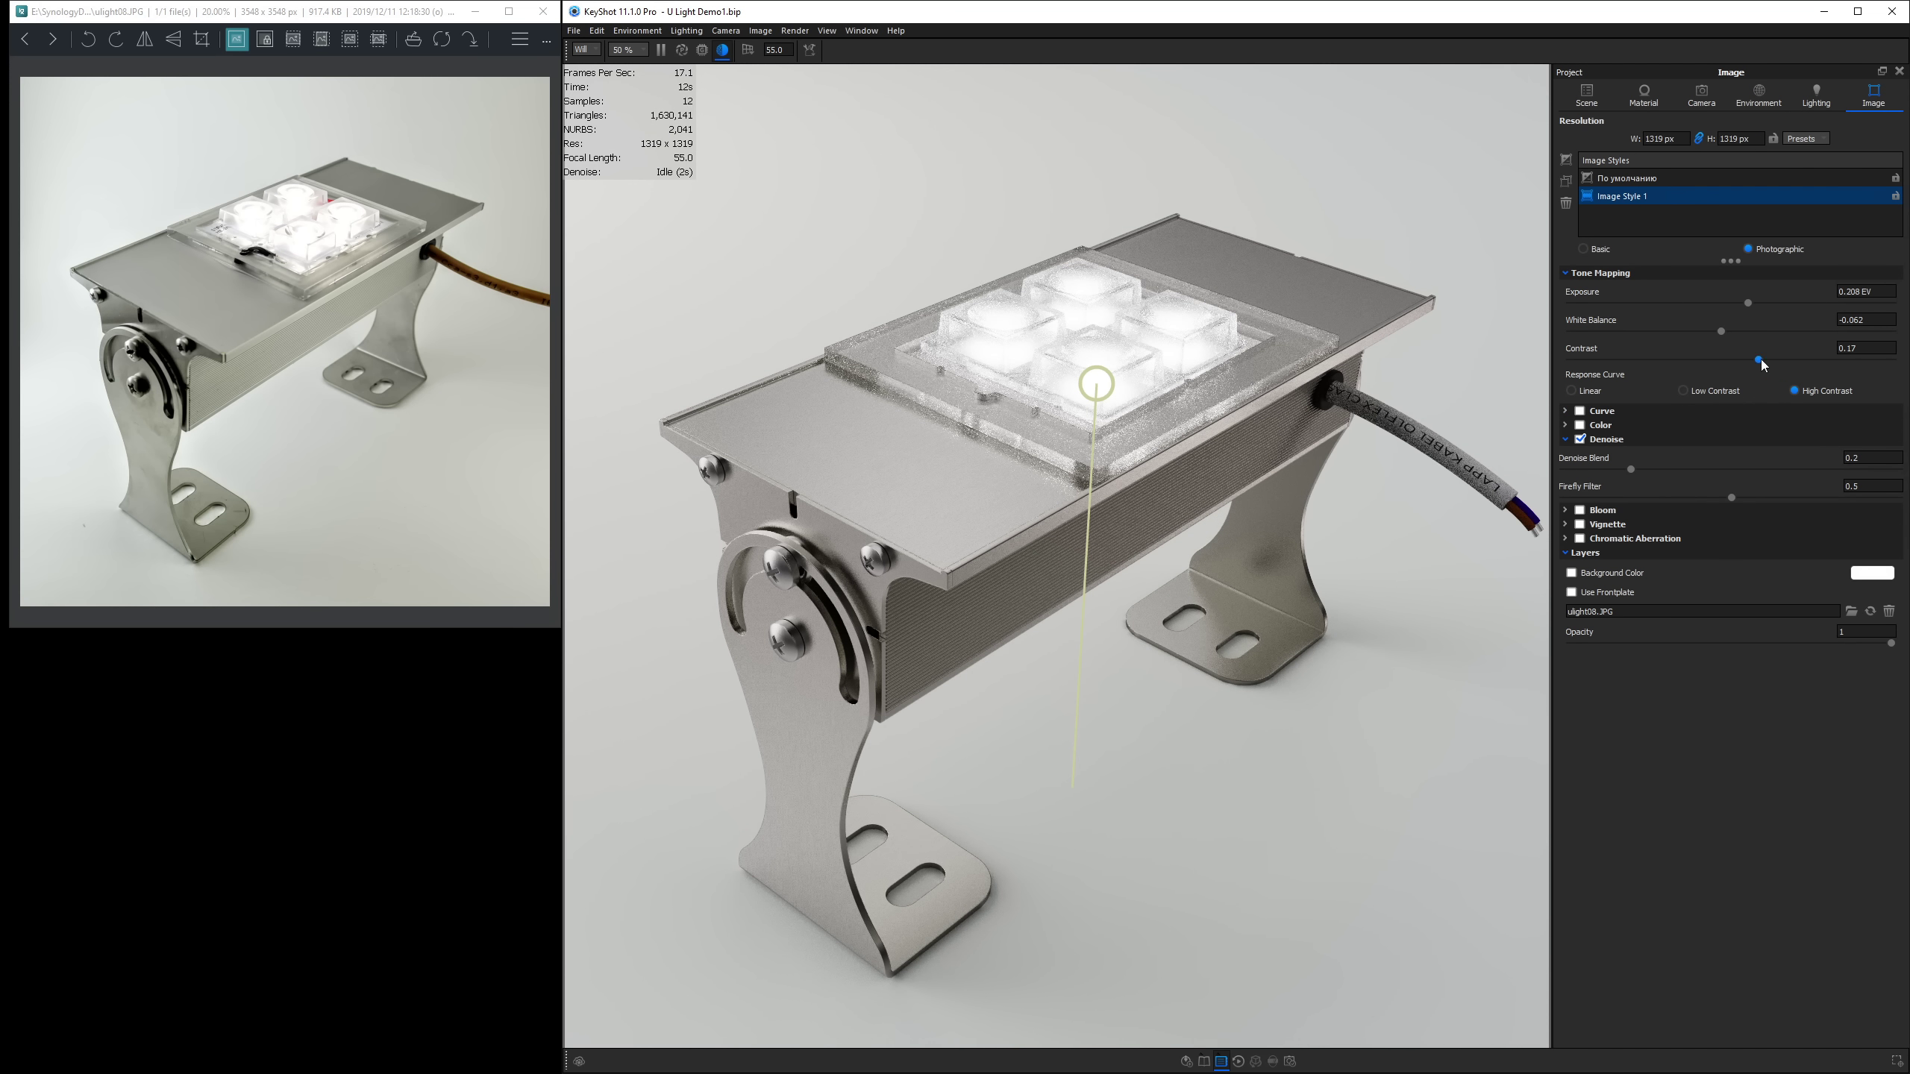
drag(1762, 365, 1746, 365)
Shift the midpoint before the black stop in the environment's background gradient closer to that stop.
click(1757, 105)
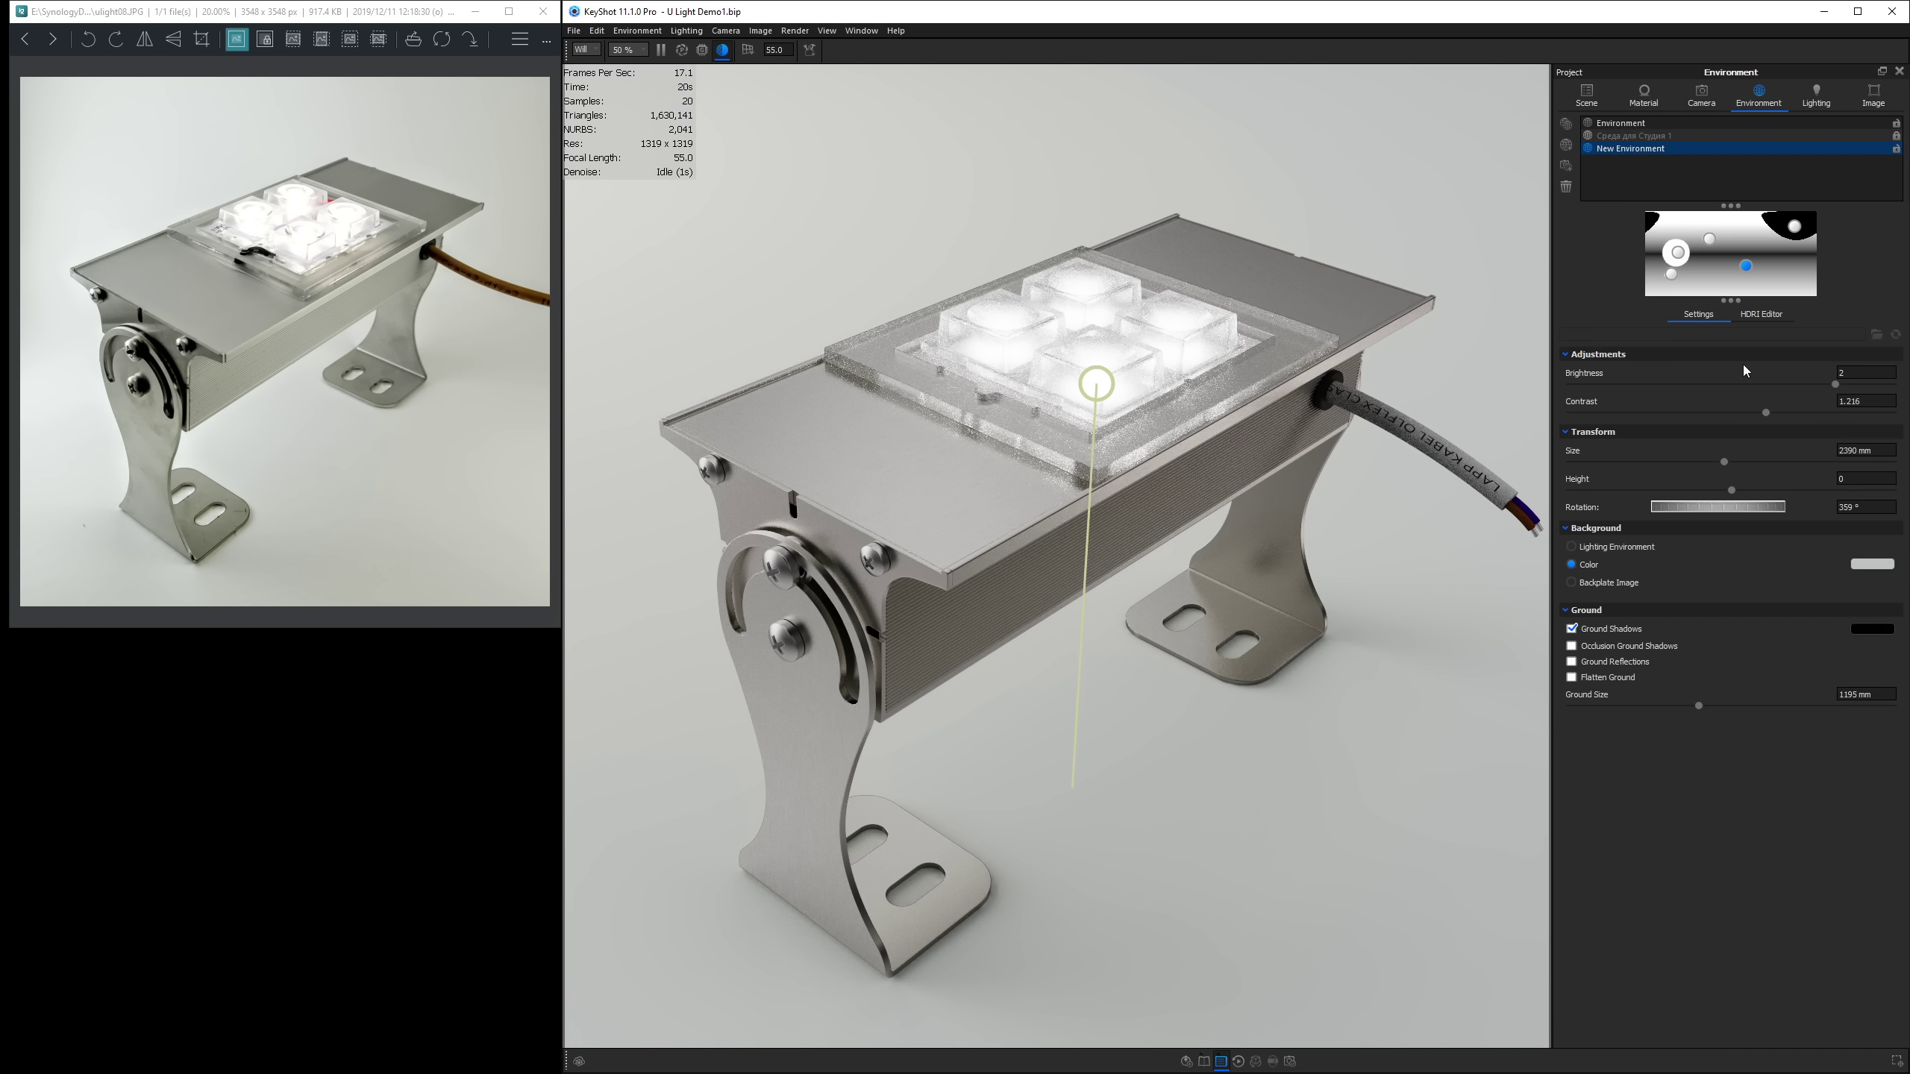
click(1752, 315)
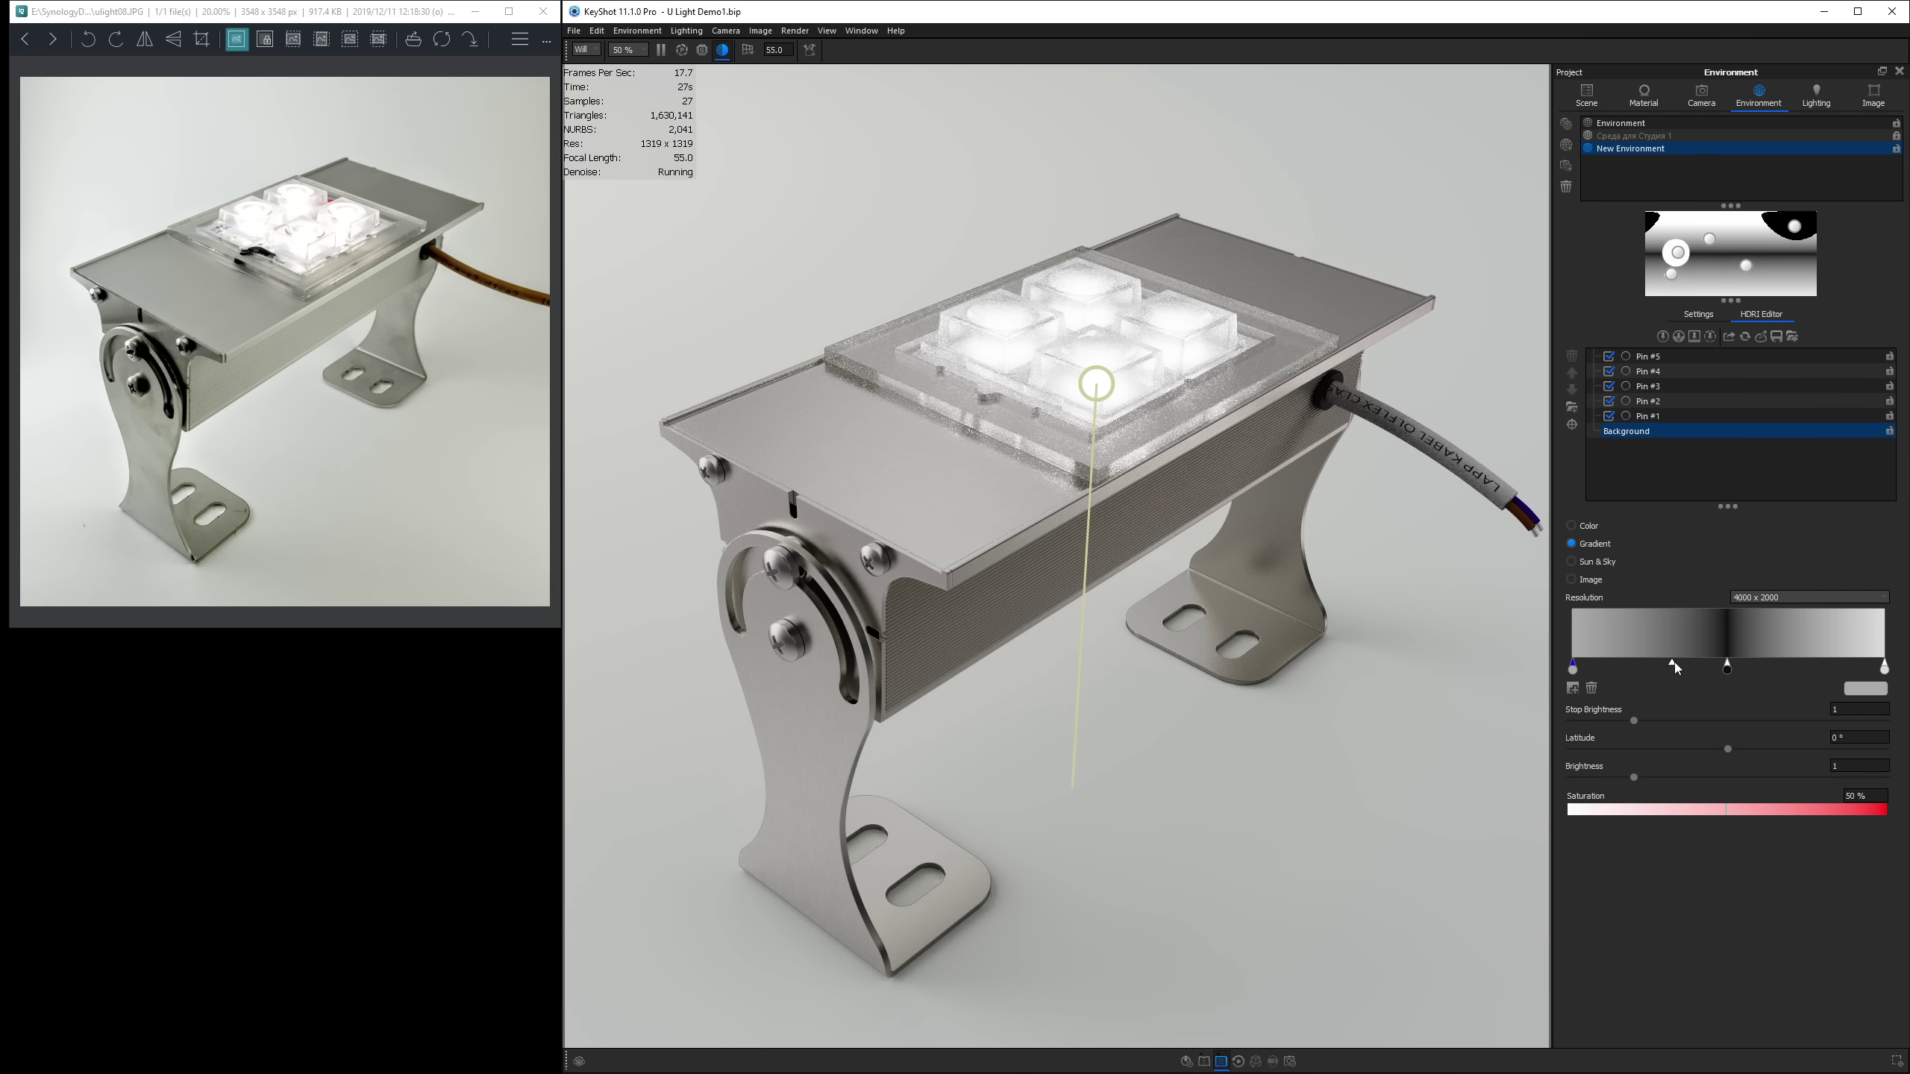
drag(1669, 665, 1688, 670)
Lighten the grey of the background gradient's first stop and set the environment resolution to 10000 x 5000.
double_click(1573, 668)
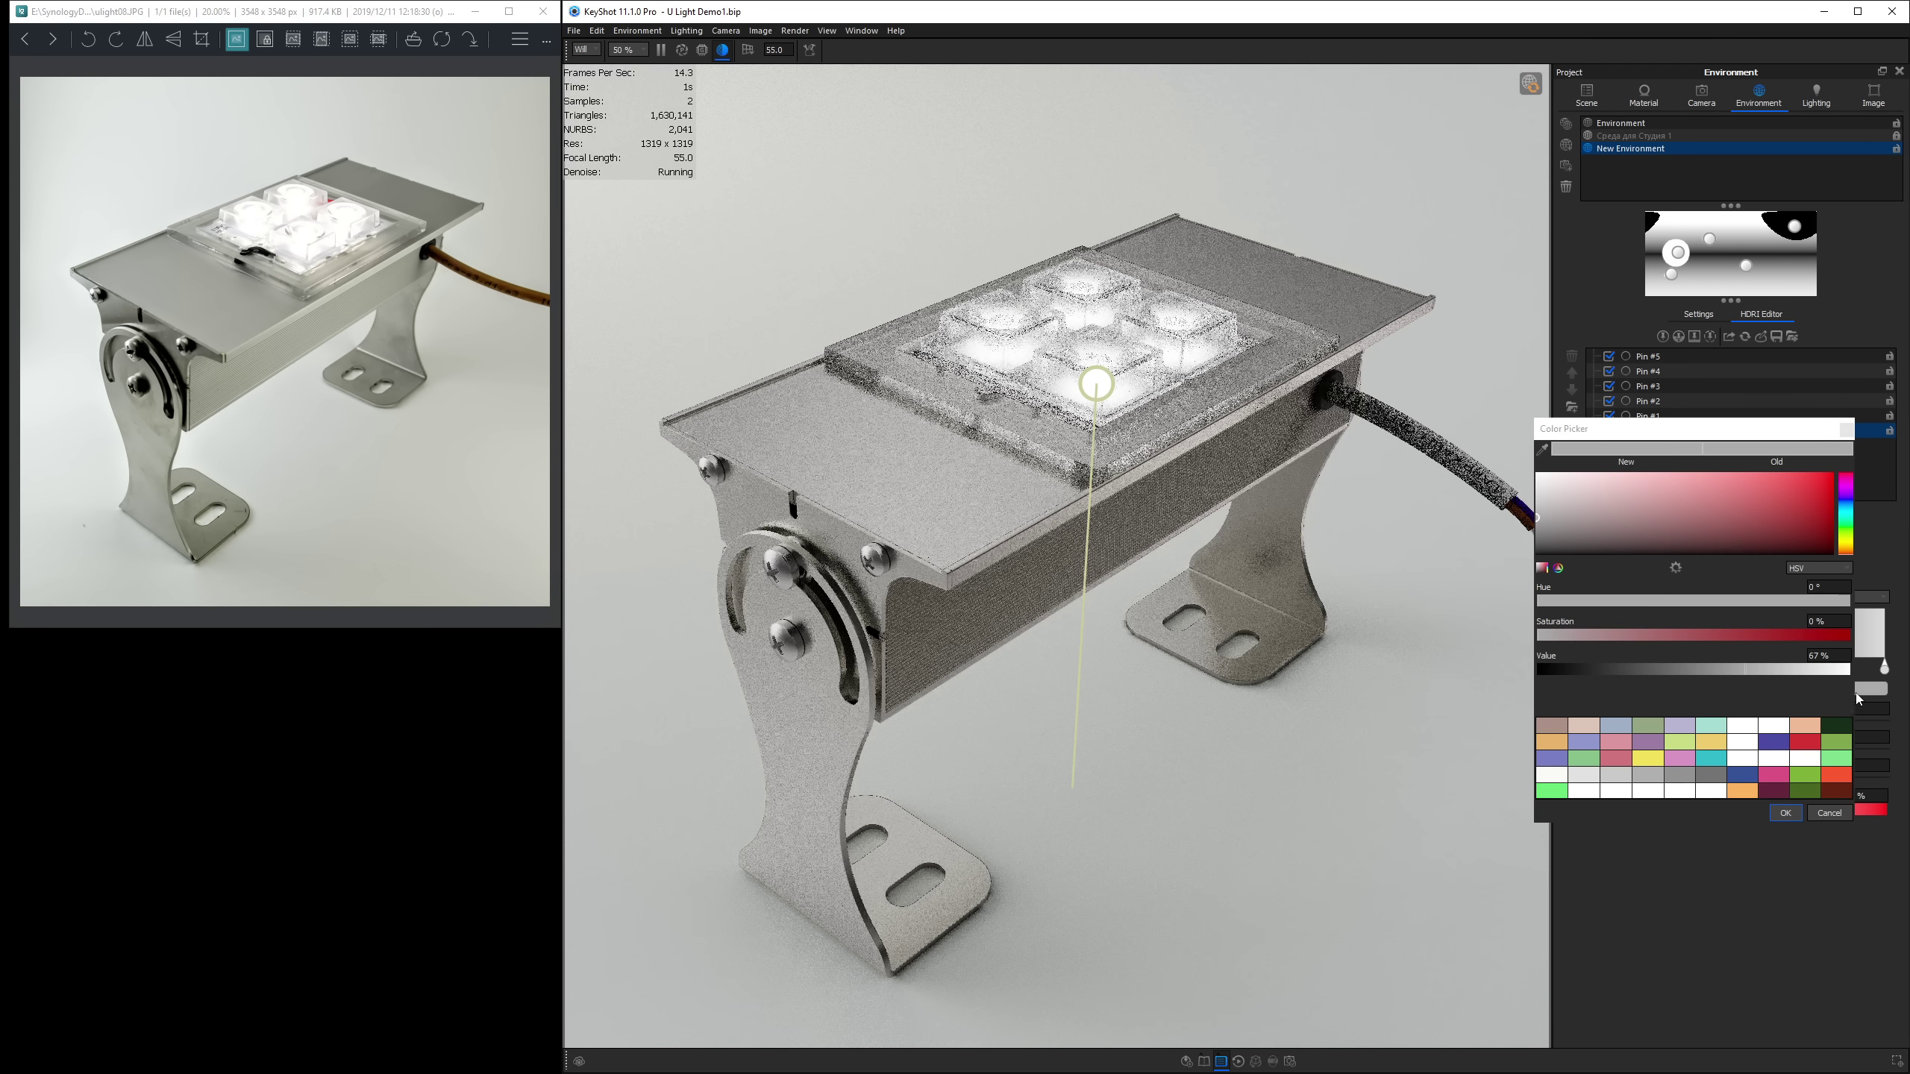
click(1778, 672)
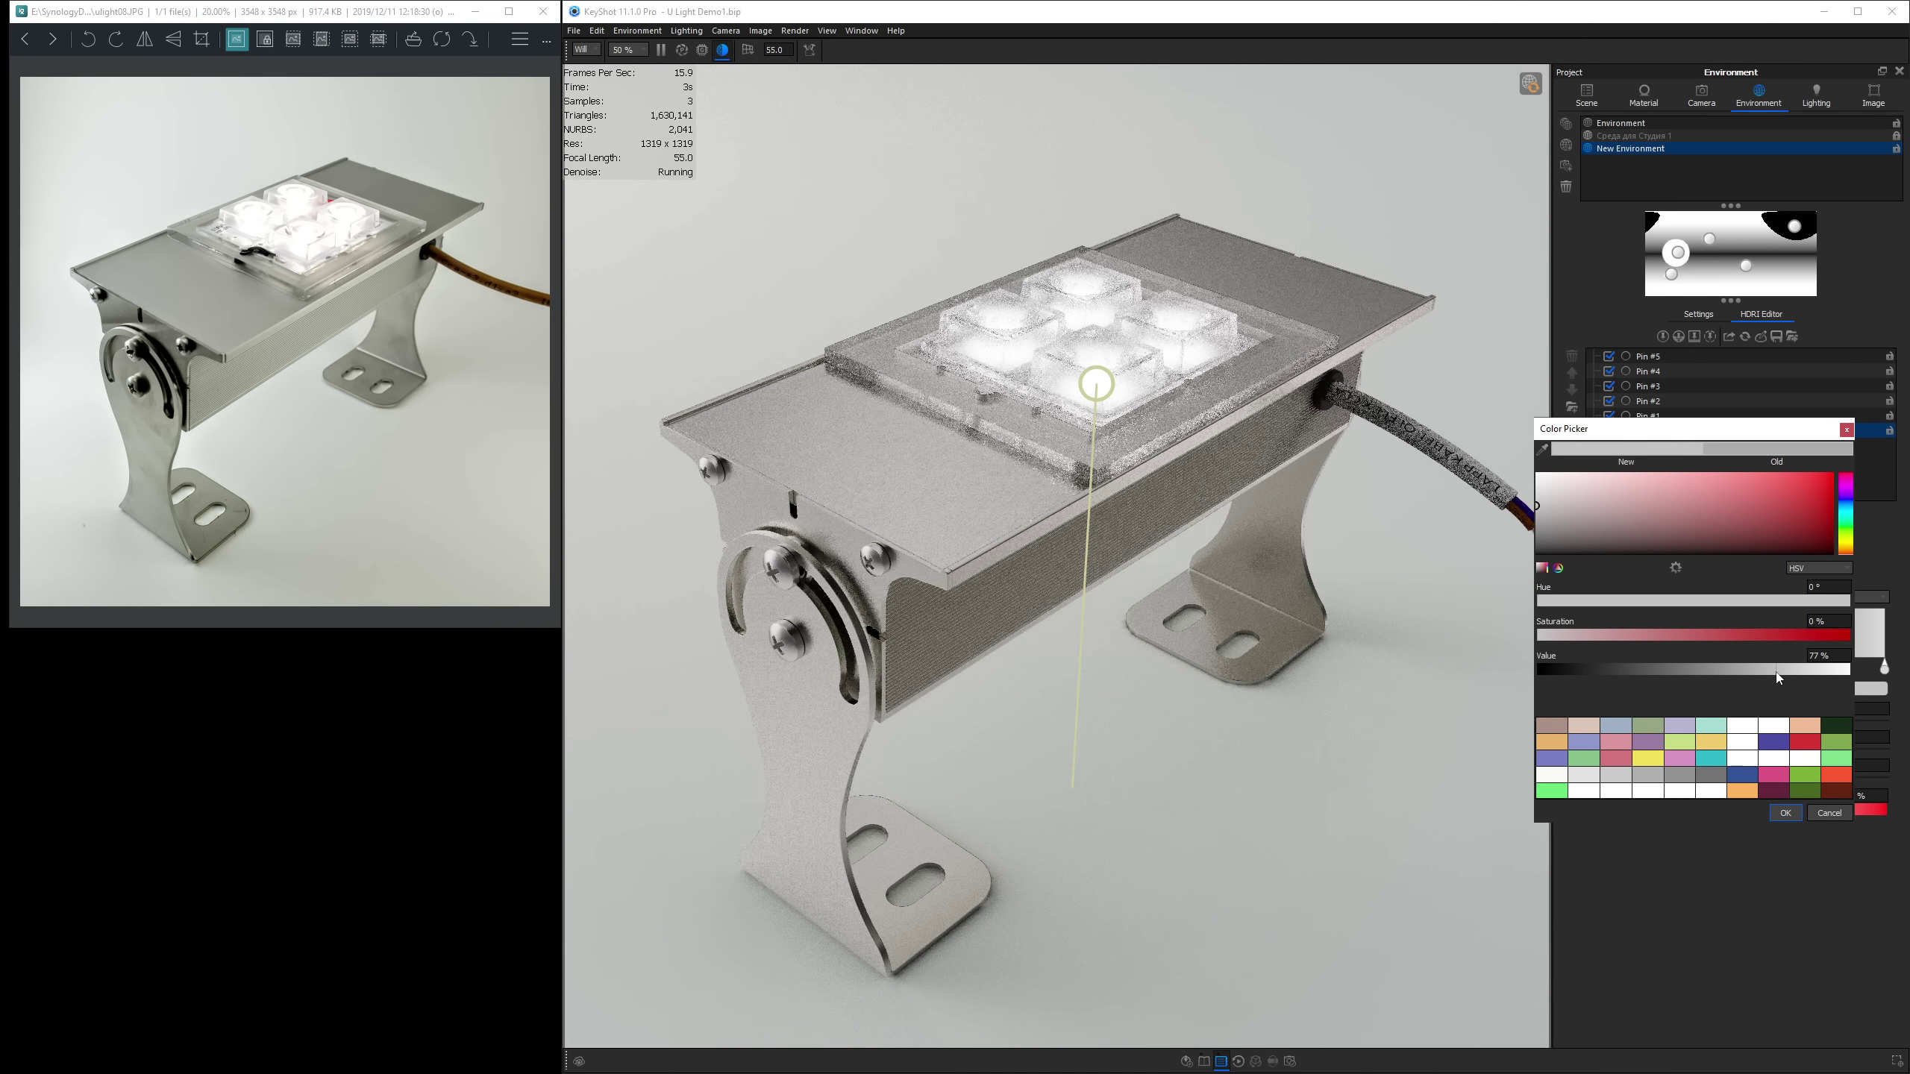
click(1772, 672)
click(1847, 430)
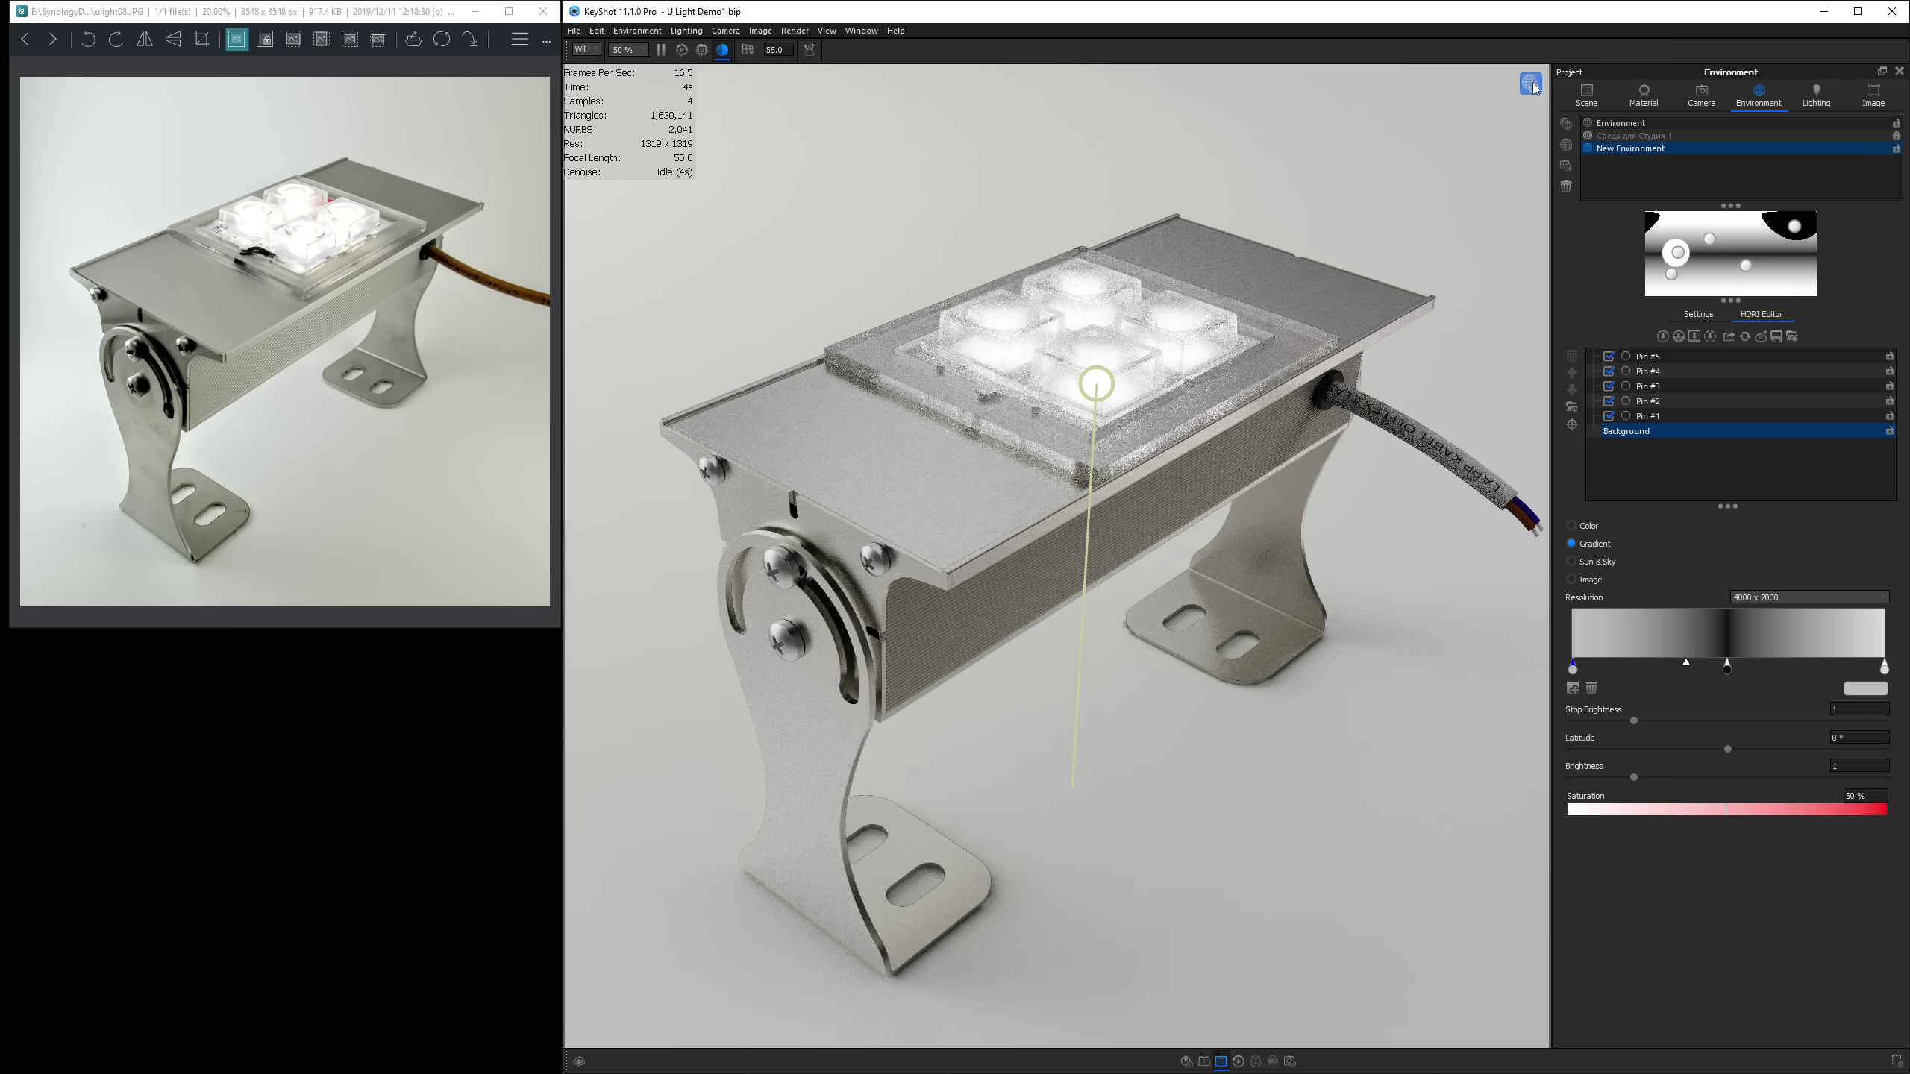
click(1809, 598)
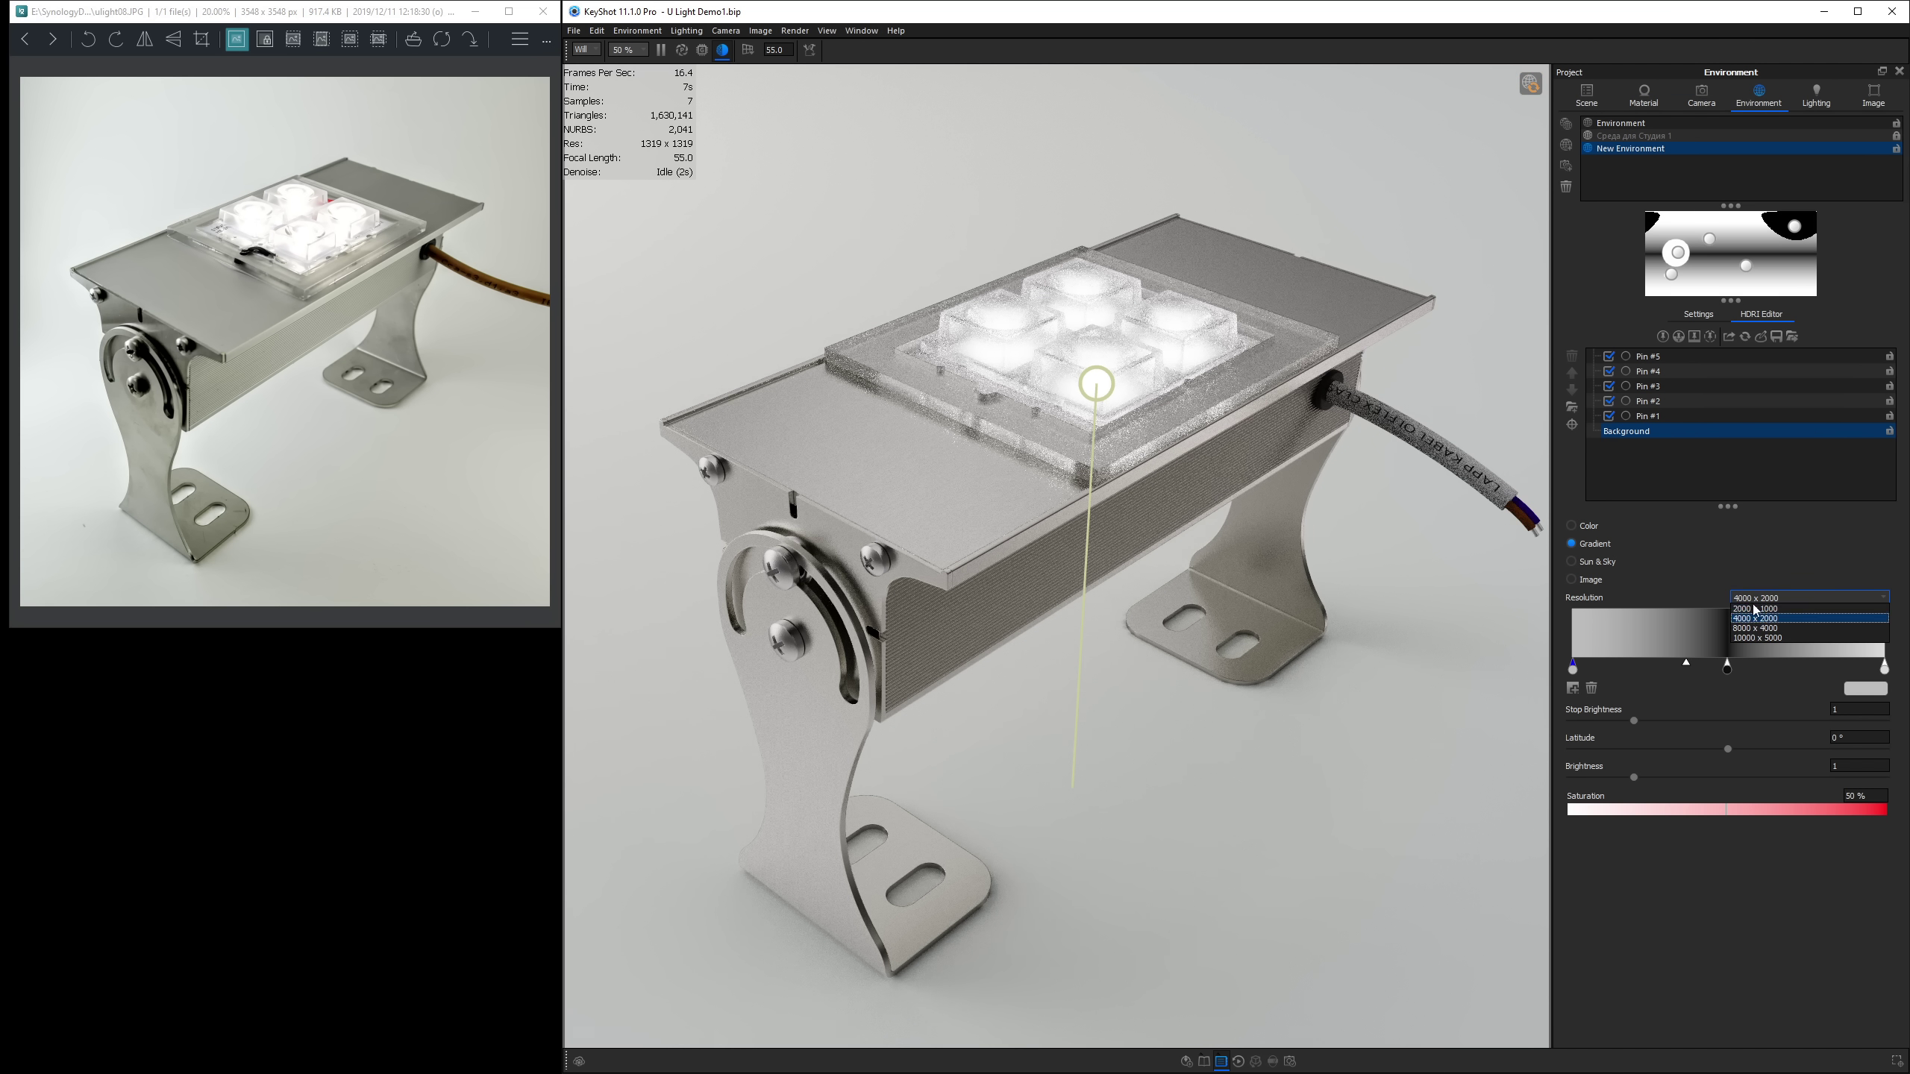
click(1805, 643)
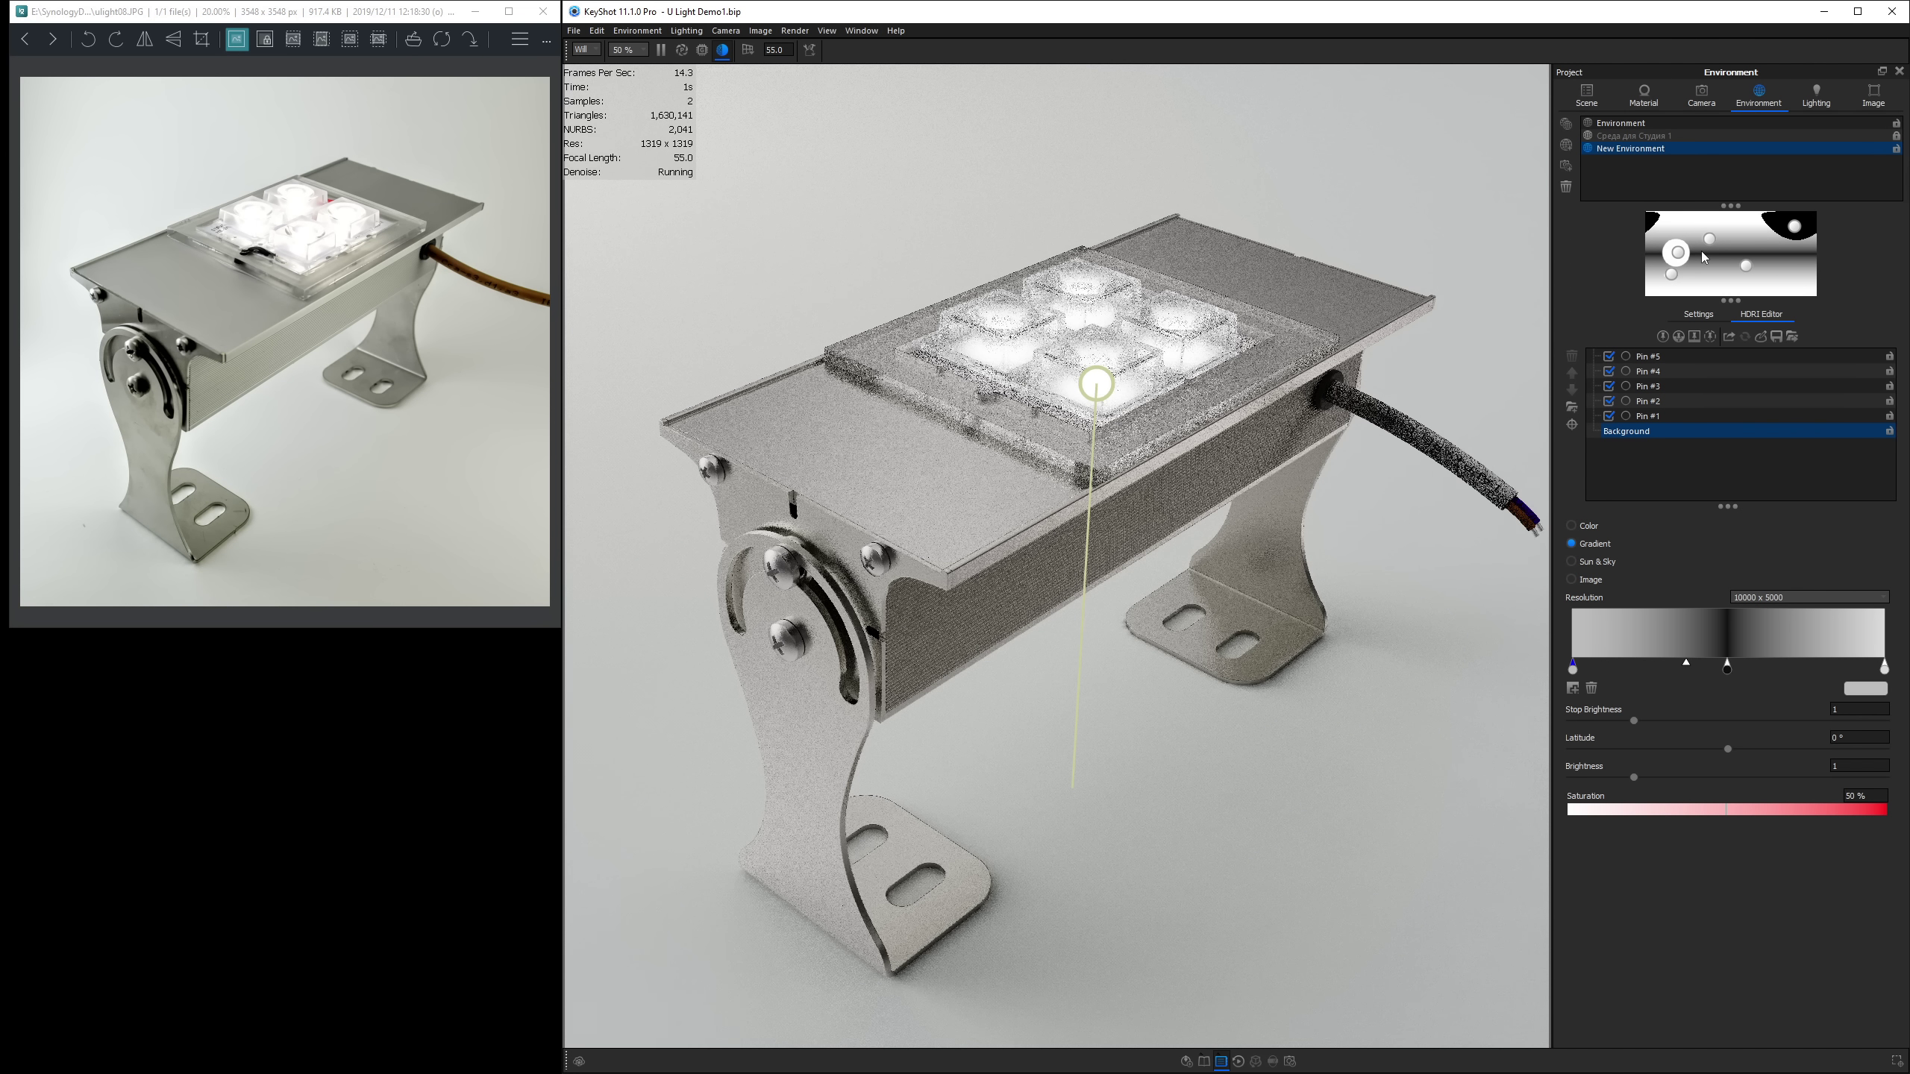
Enable Bloom in Image Style 1 with a radius of 20 px and a threshold of about 1.182.
click(1873, 98)
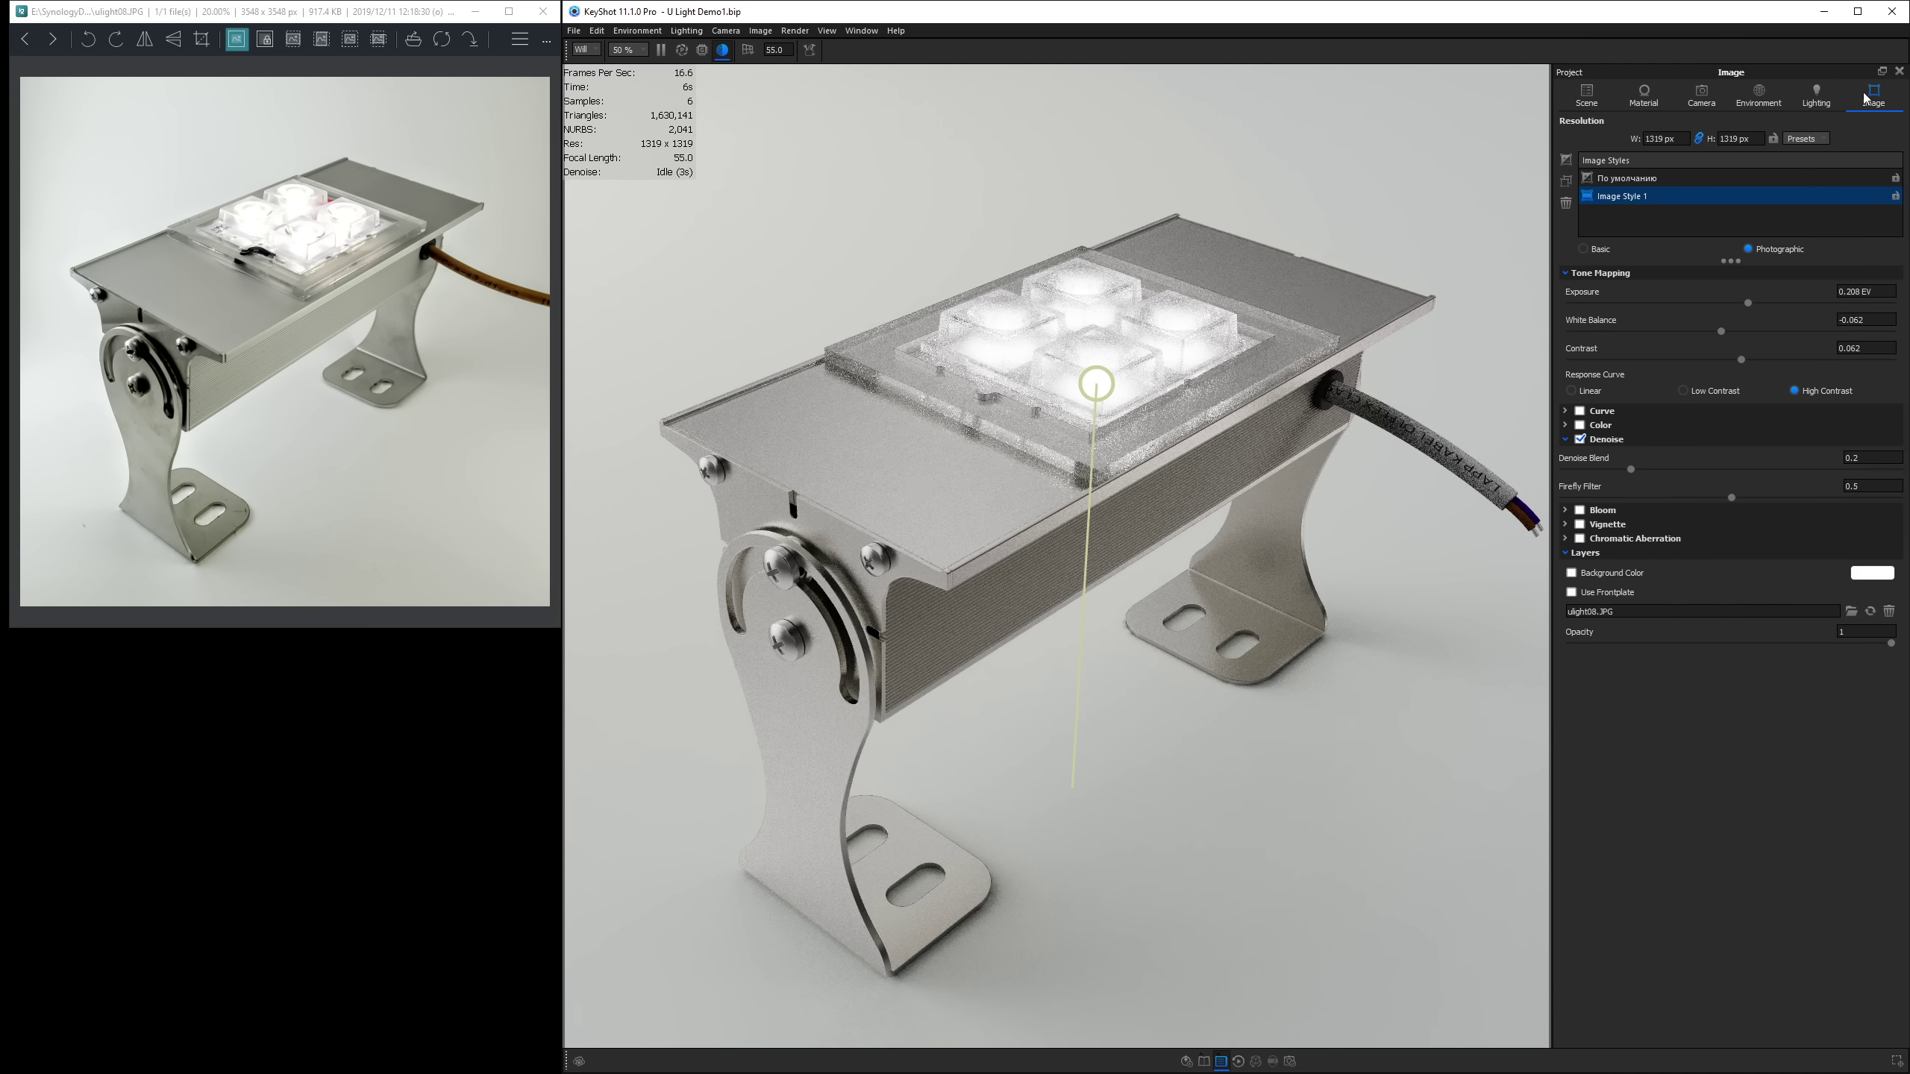
click(1565, 411)
click(1565, 411)
click(1580, 510)
click(1572, 540)
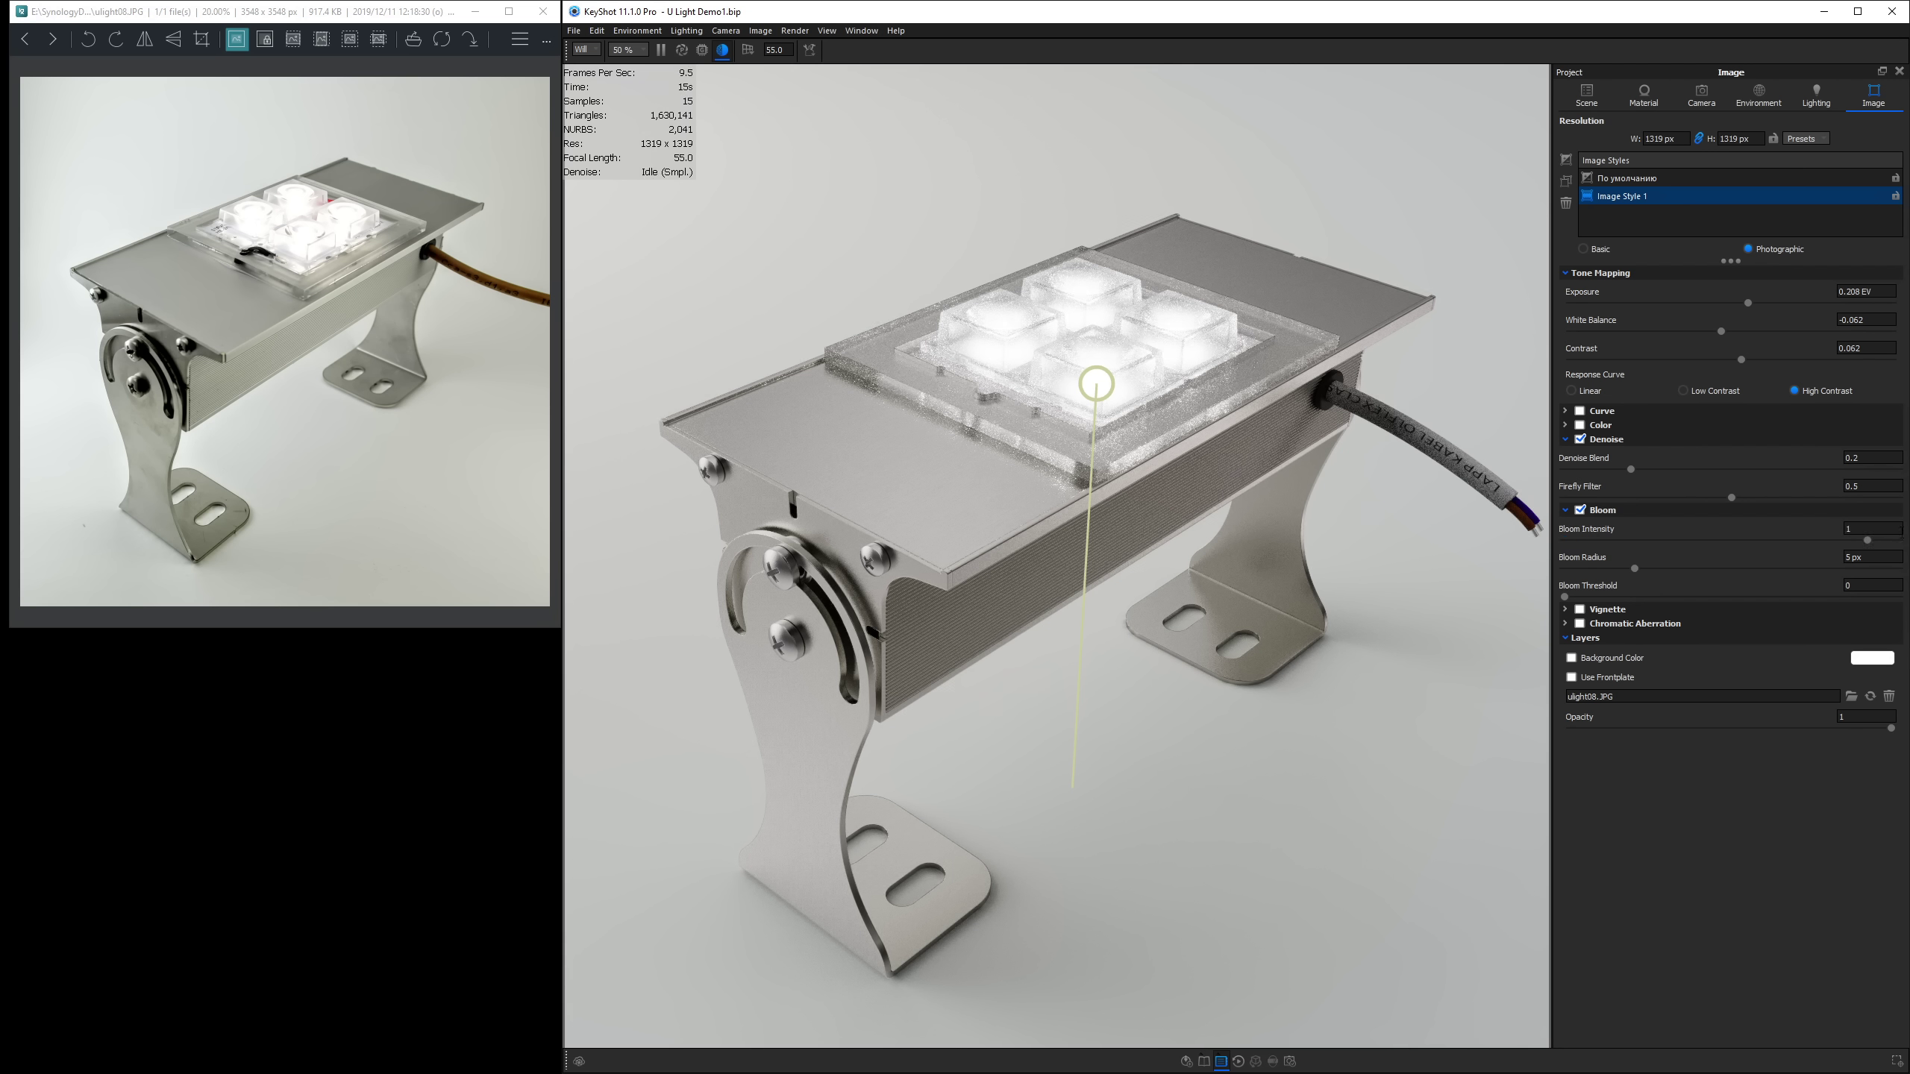
drag(1635, 569, 1851, 569)
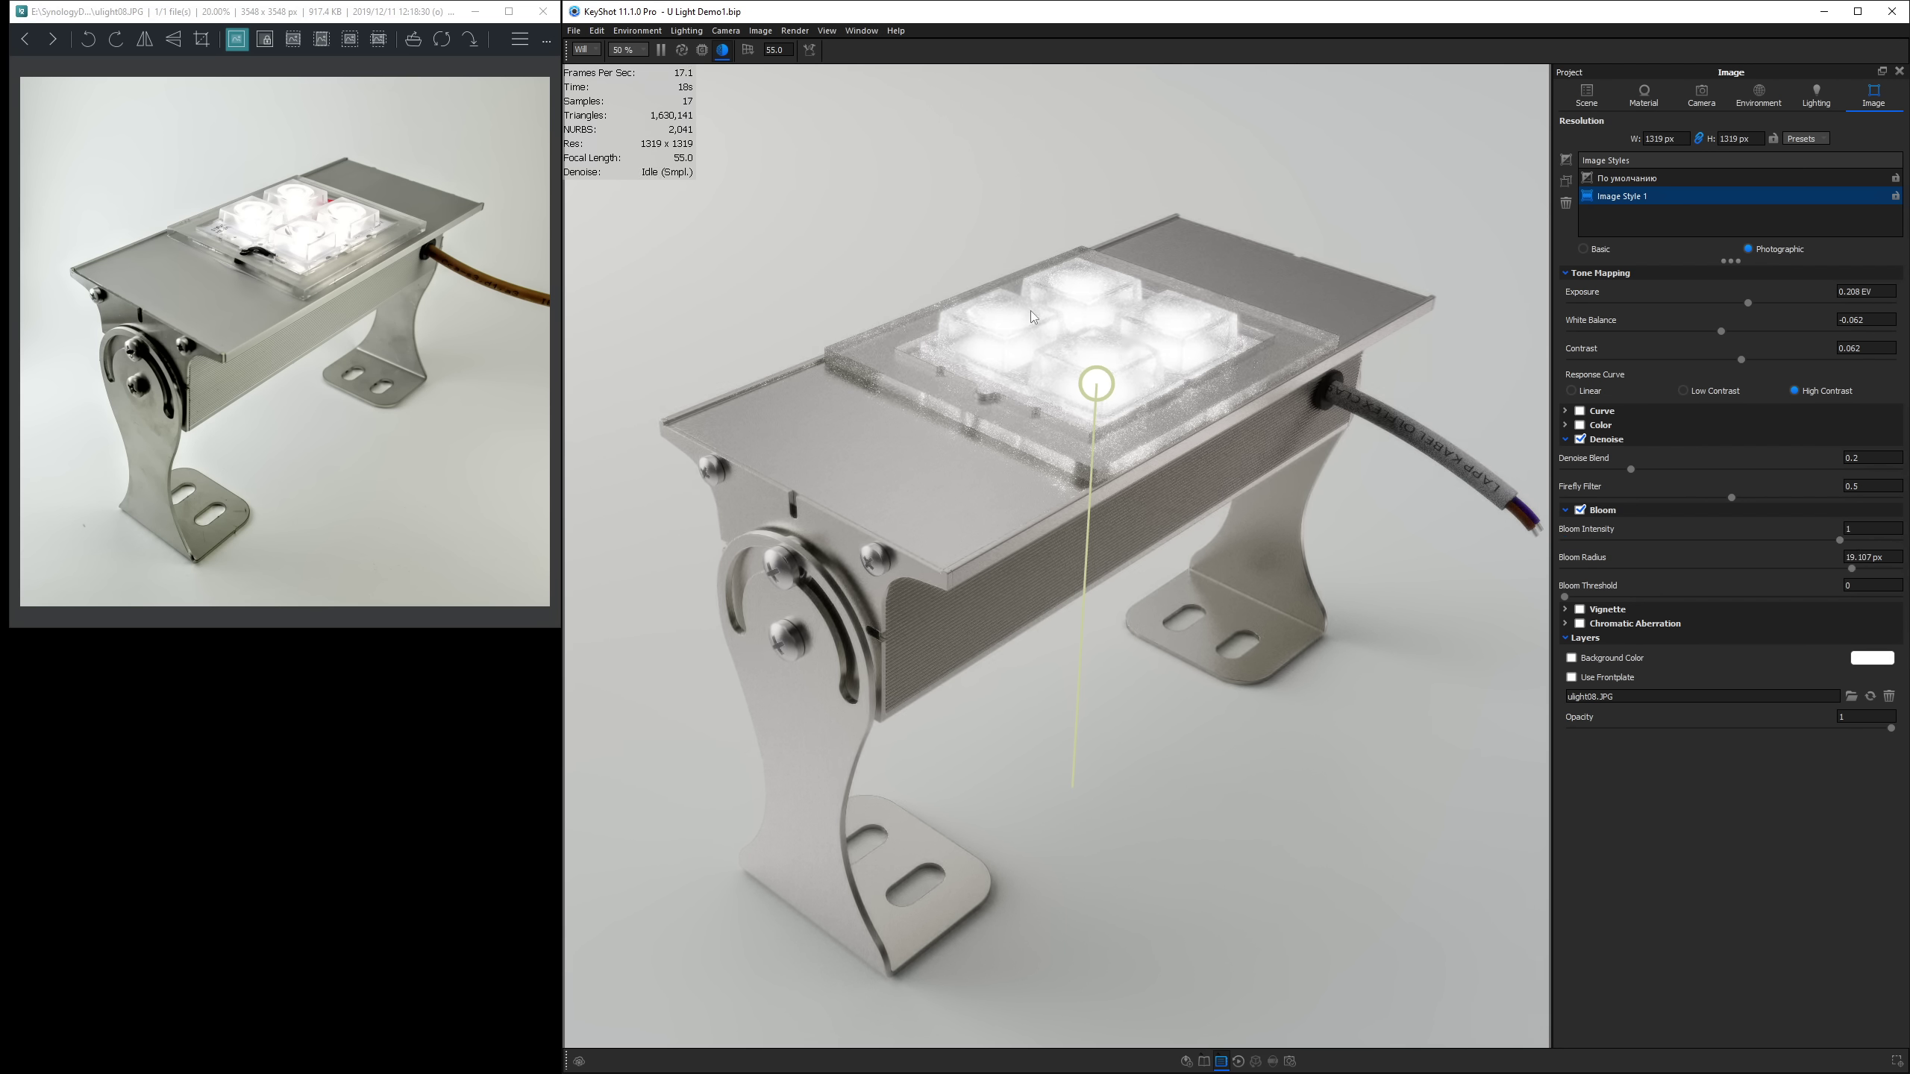
triple_click(1891, 556)
text(20)
key(Return)
drag(1565, 597, 1766, 597)
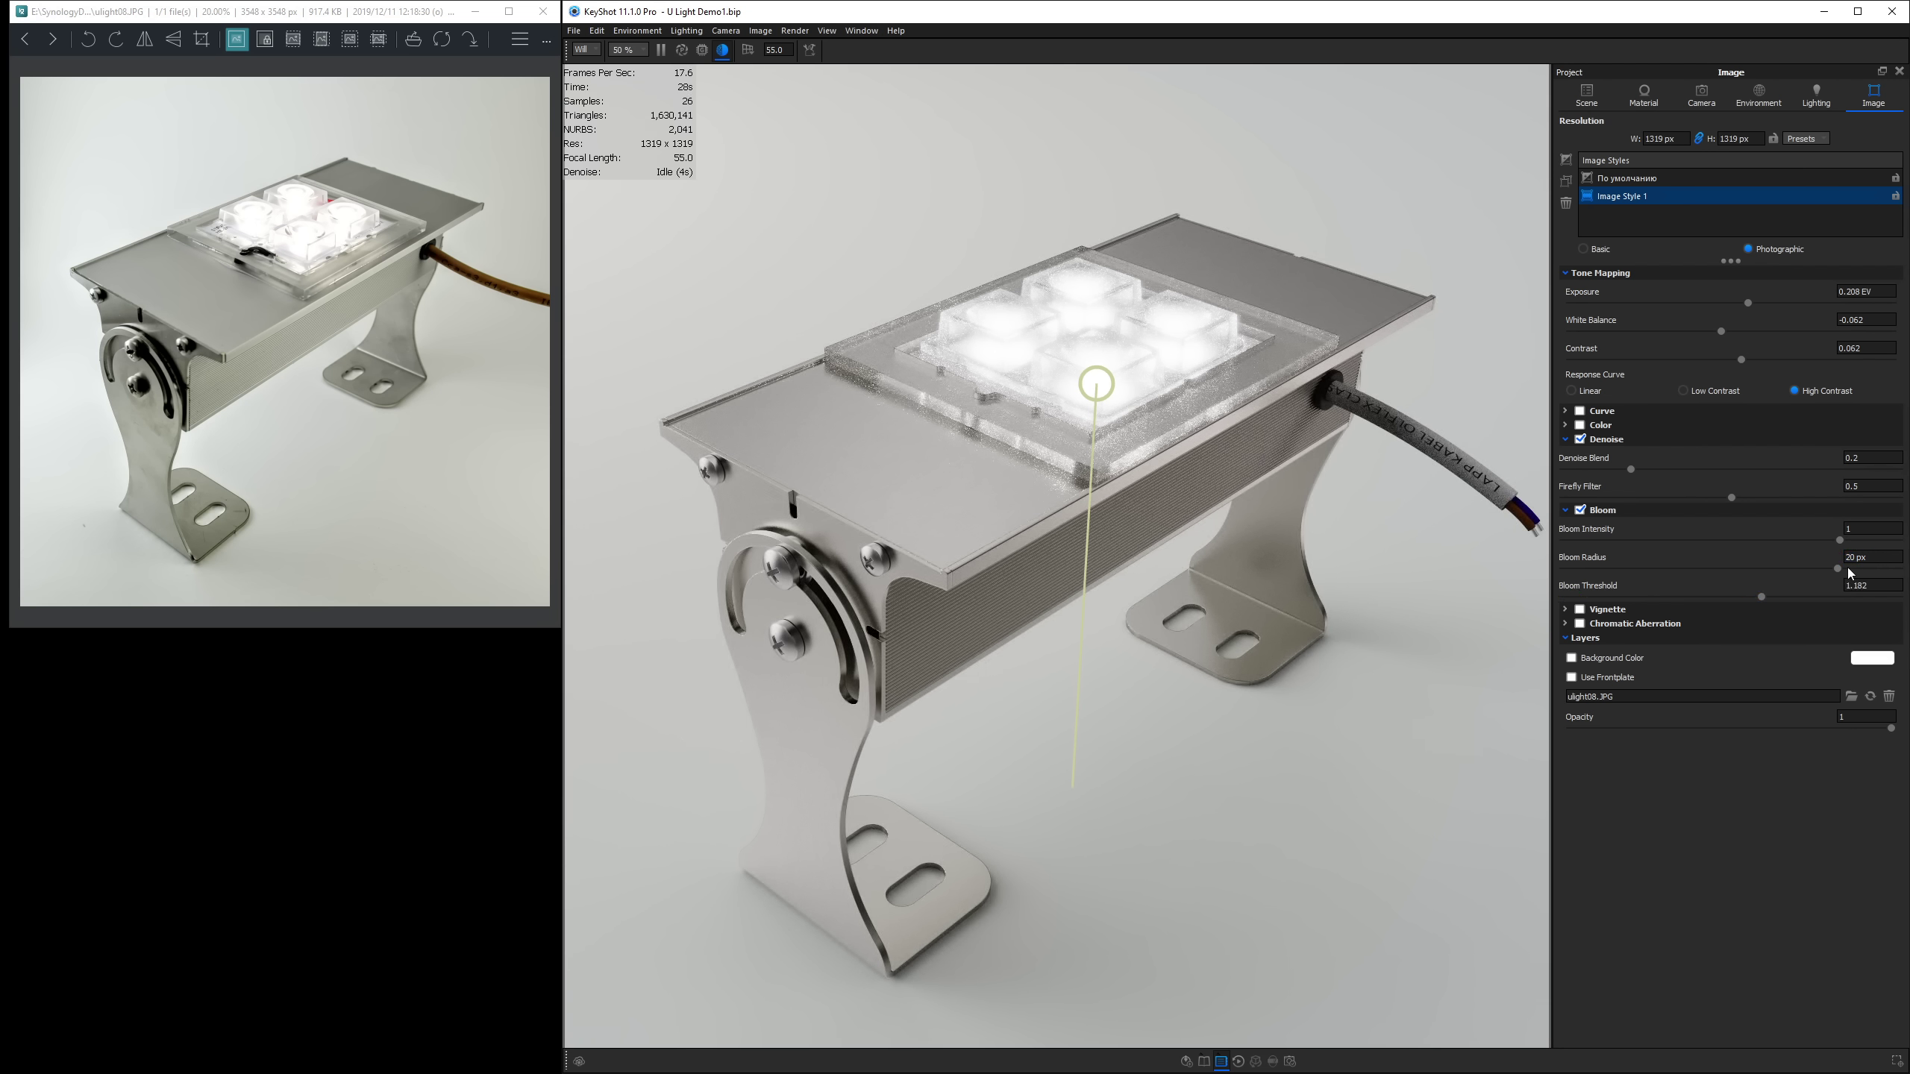
Compare the render with Bloom off and on, slightly raise the bloom threshold and reduce the bloom intensity.
click(1581, 510)
click(1580, 511)
click(1580, 510)
click(1580, 510)
drag(1760, 598, 1773, 597)
drag(1840, 540, 1815, 568)
Check the effect of environment Pins #3 and #4, and set Pin #4's radius to 5 and brightness to 0.2.
click(1759, 97)
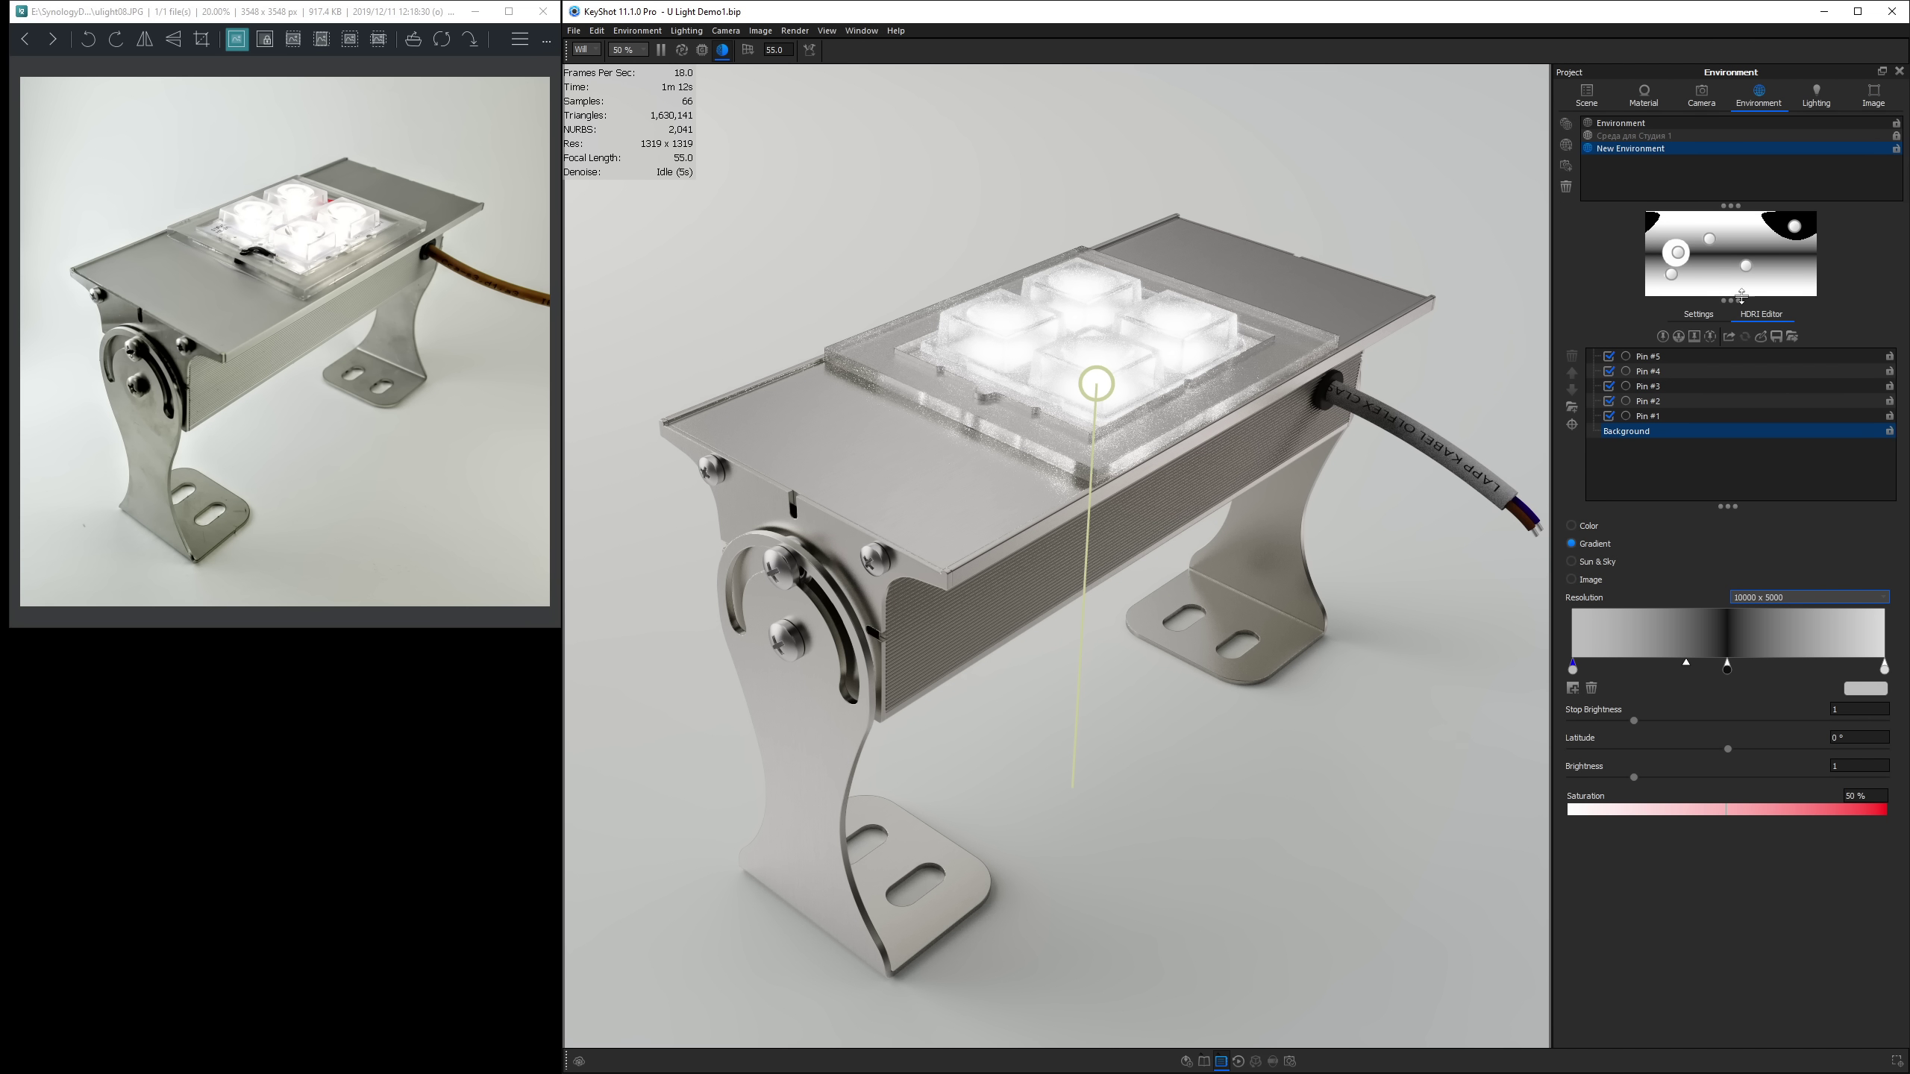
click(1629, 387)
click(1610, 386)
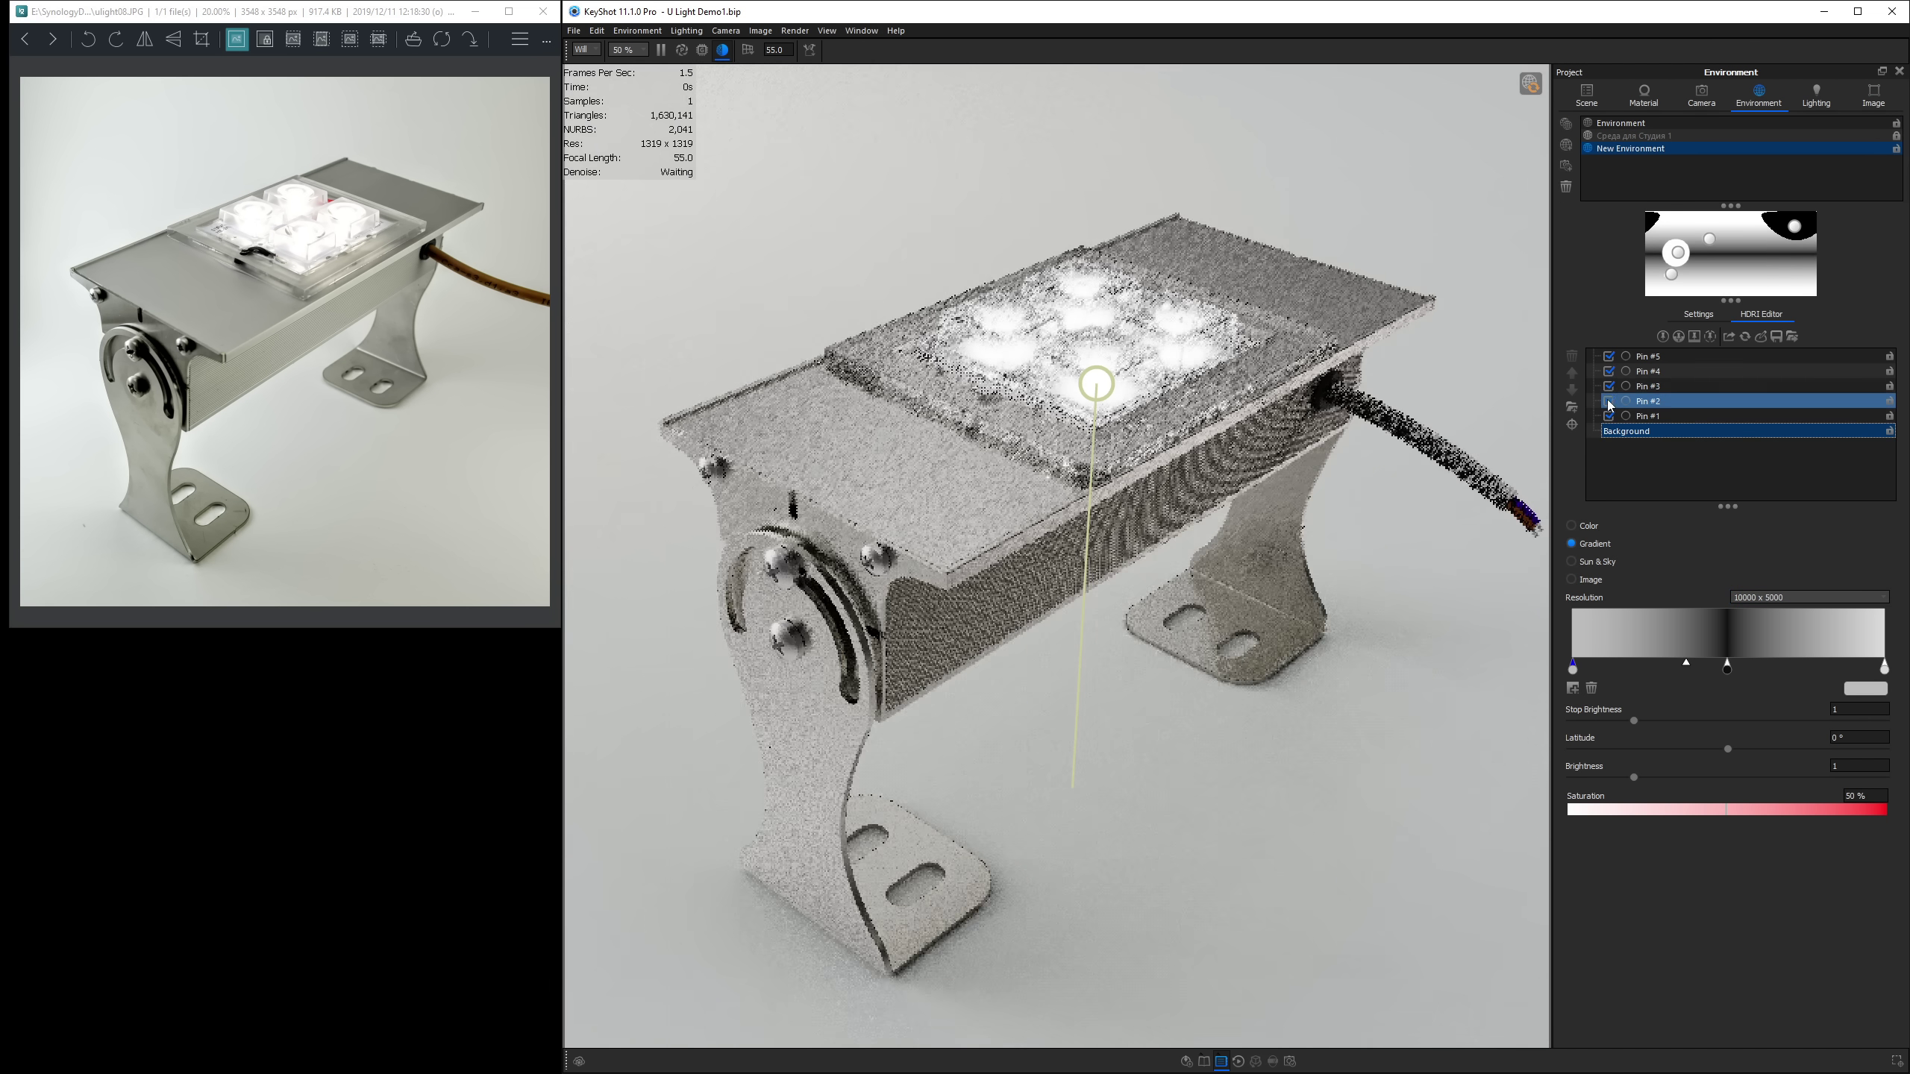
click(1609, 371)
click(1610, 371)
click(1681, 371)
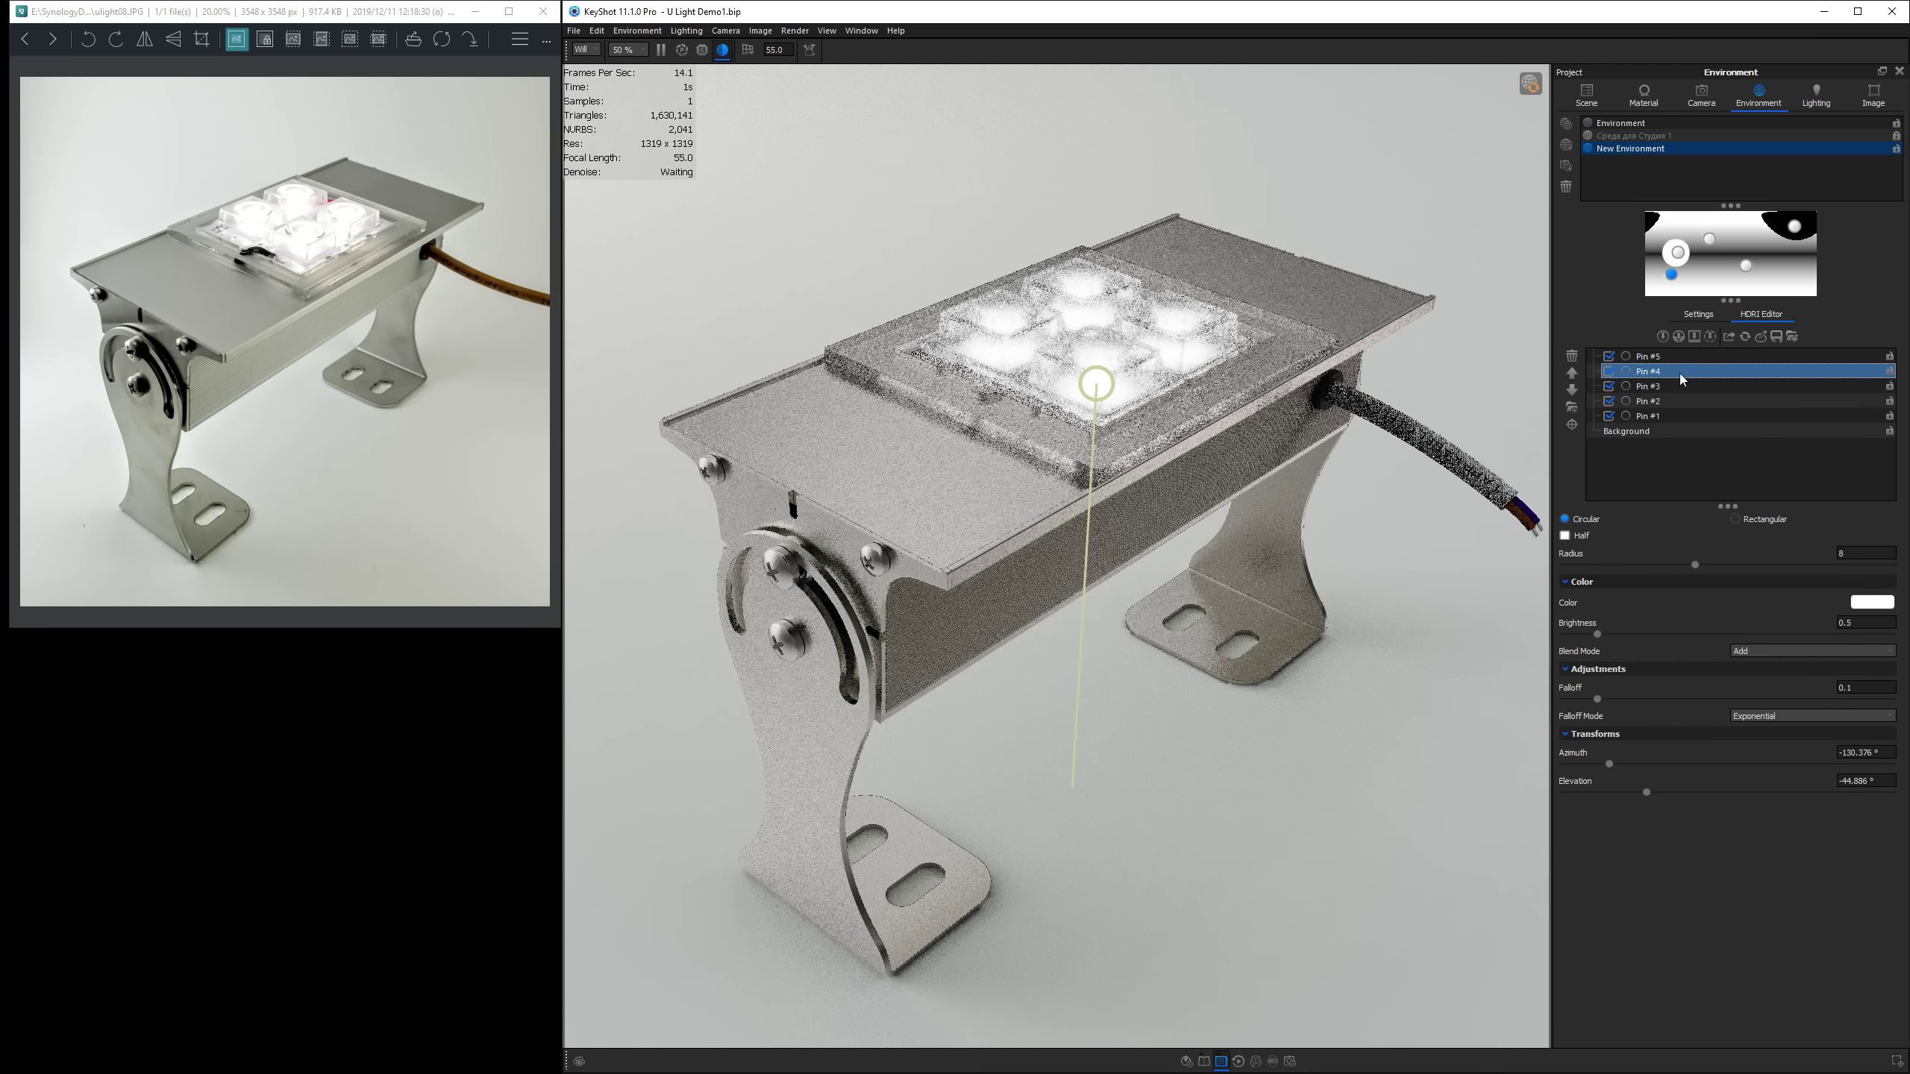
click(1855, 554)
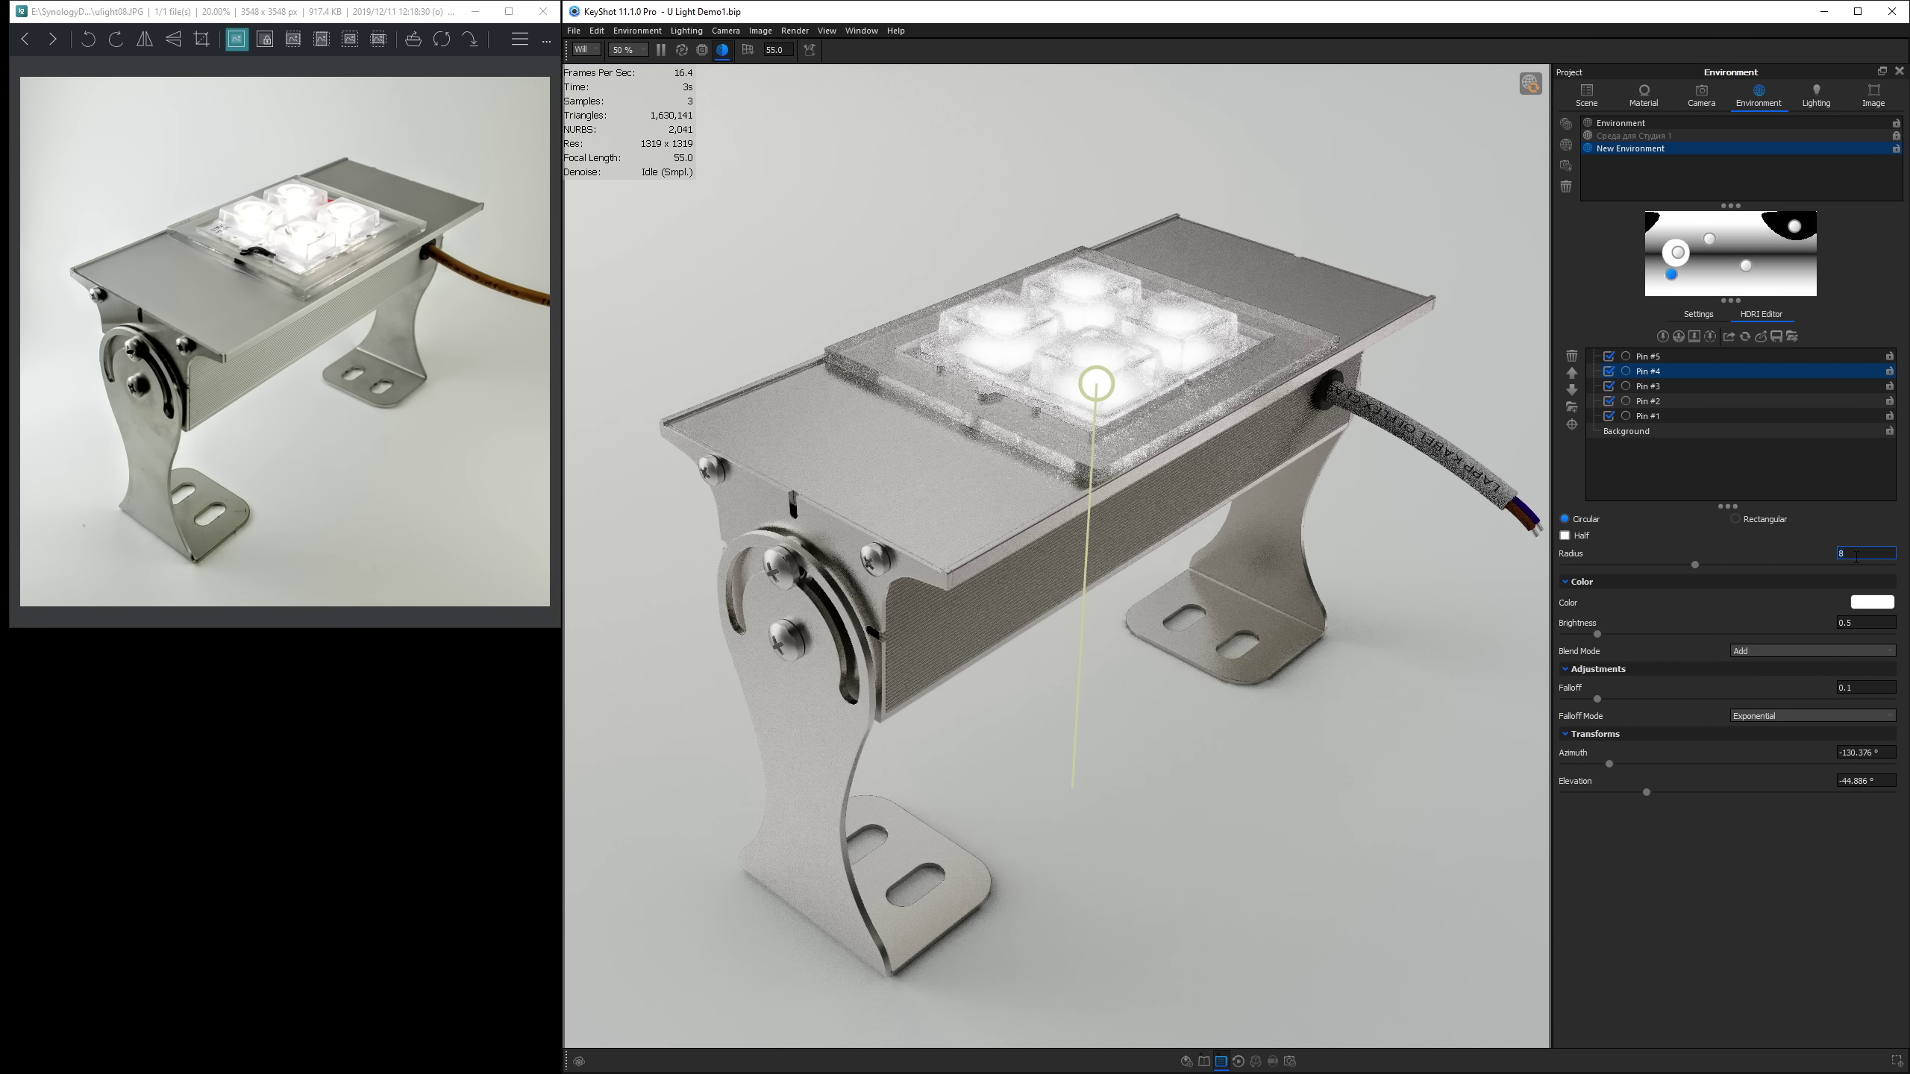
text(5)
key(Tab)
text(0.2)
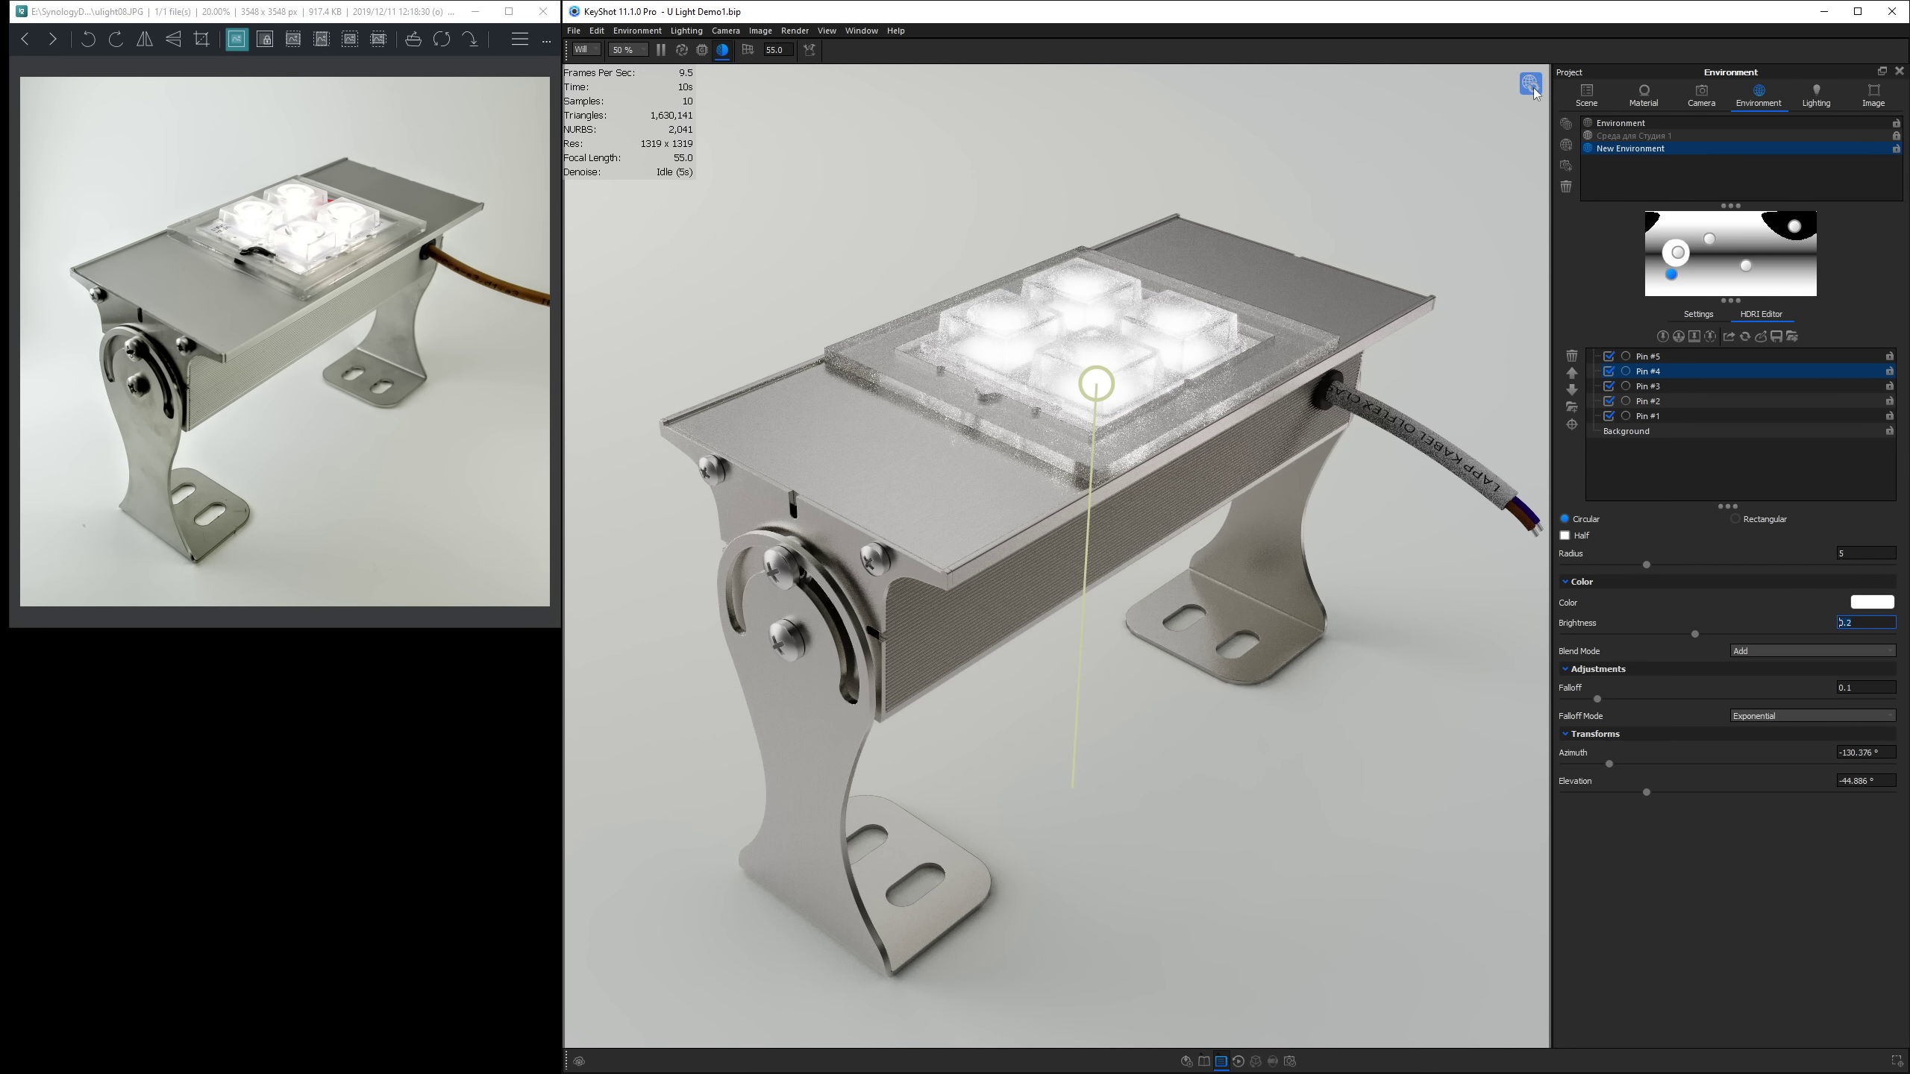
key(Return)
Review the area light material settings of Plane #1 and return to the environment settings.
click(1594, 98)
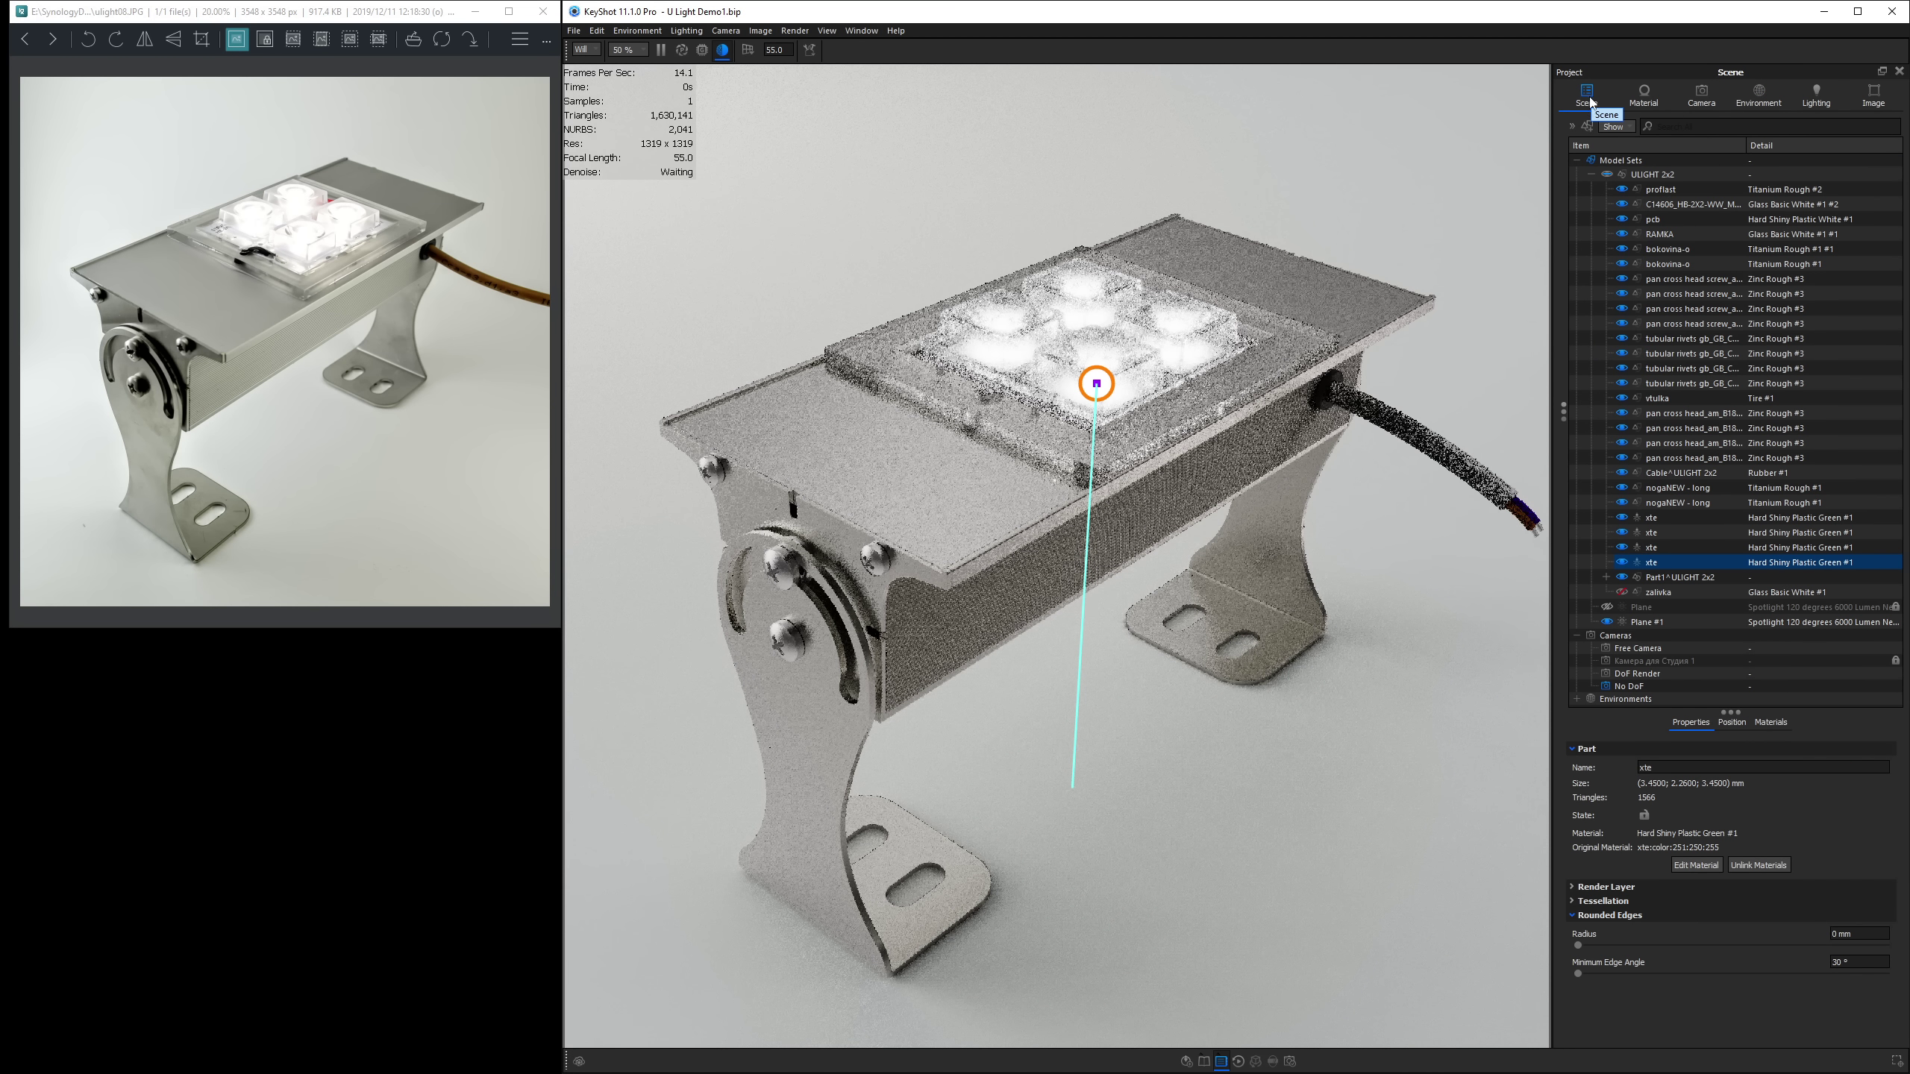
click(1685, 623)
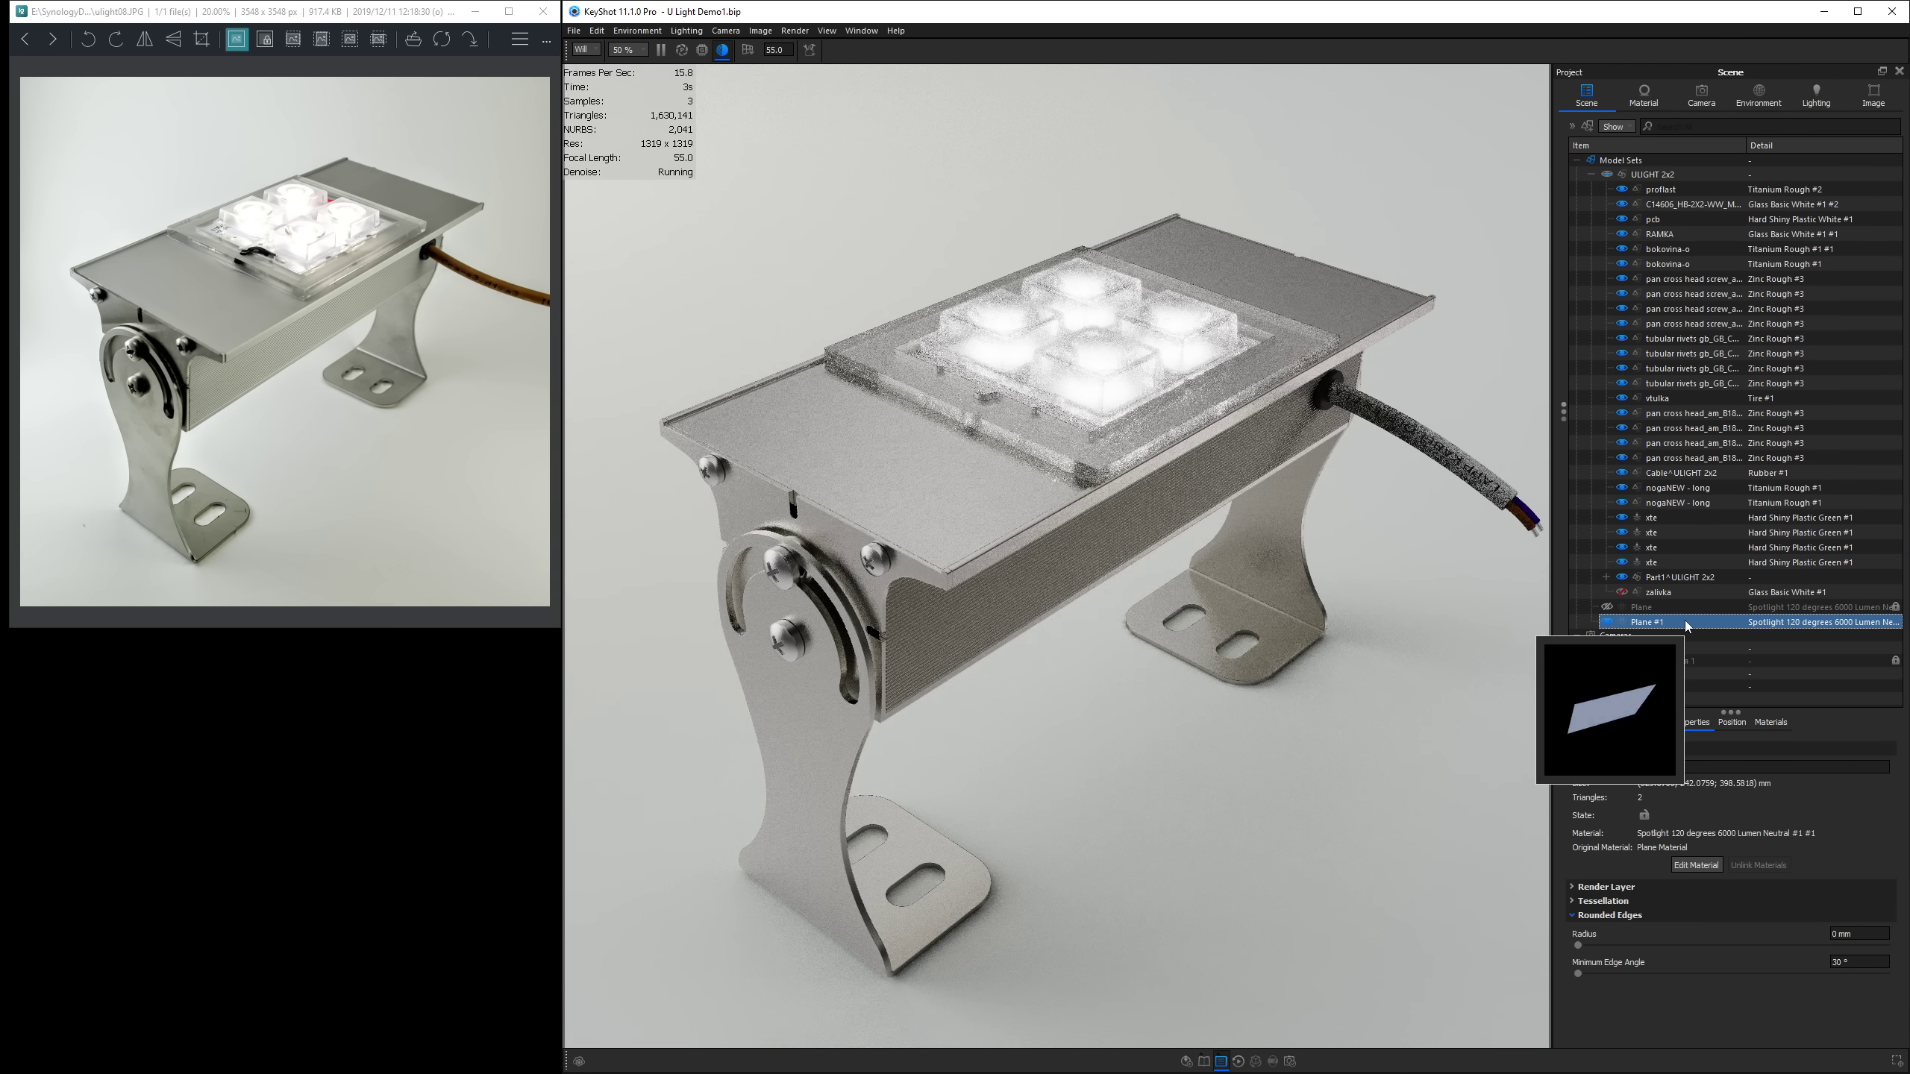
double_click(1685, 621)
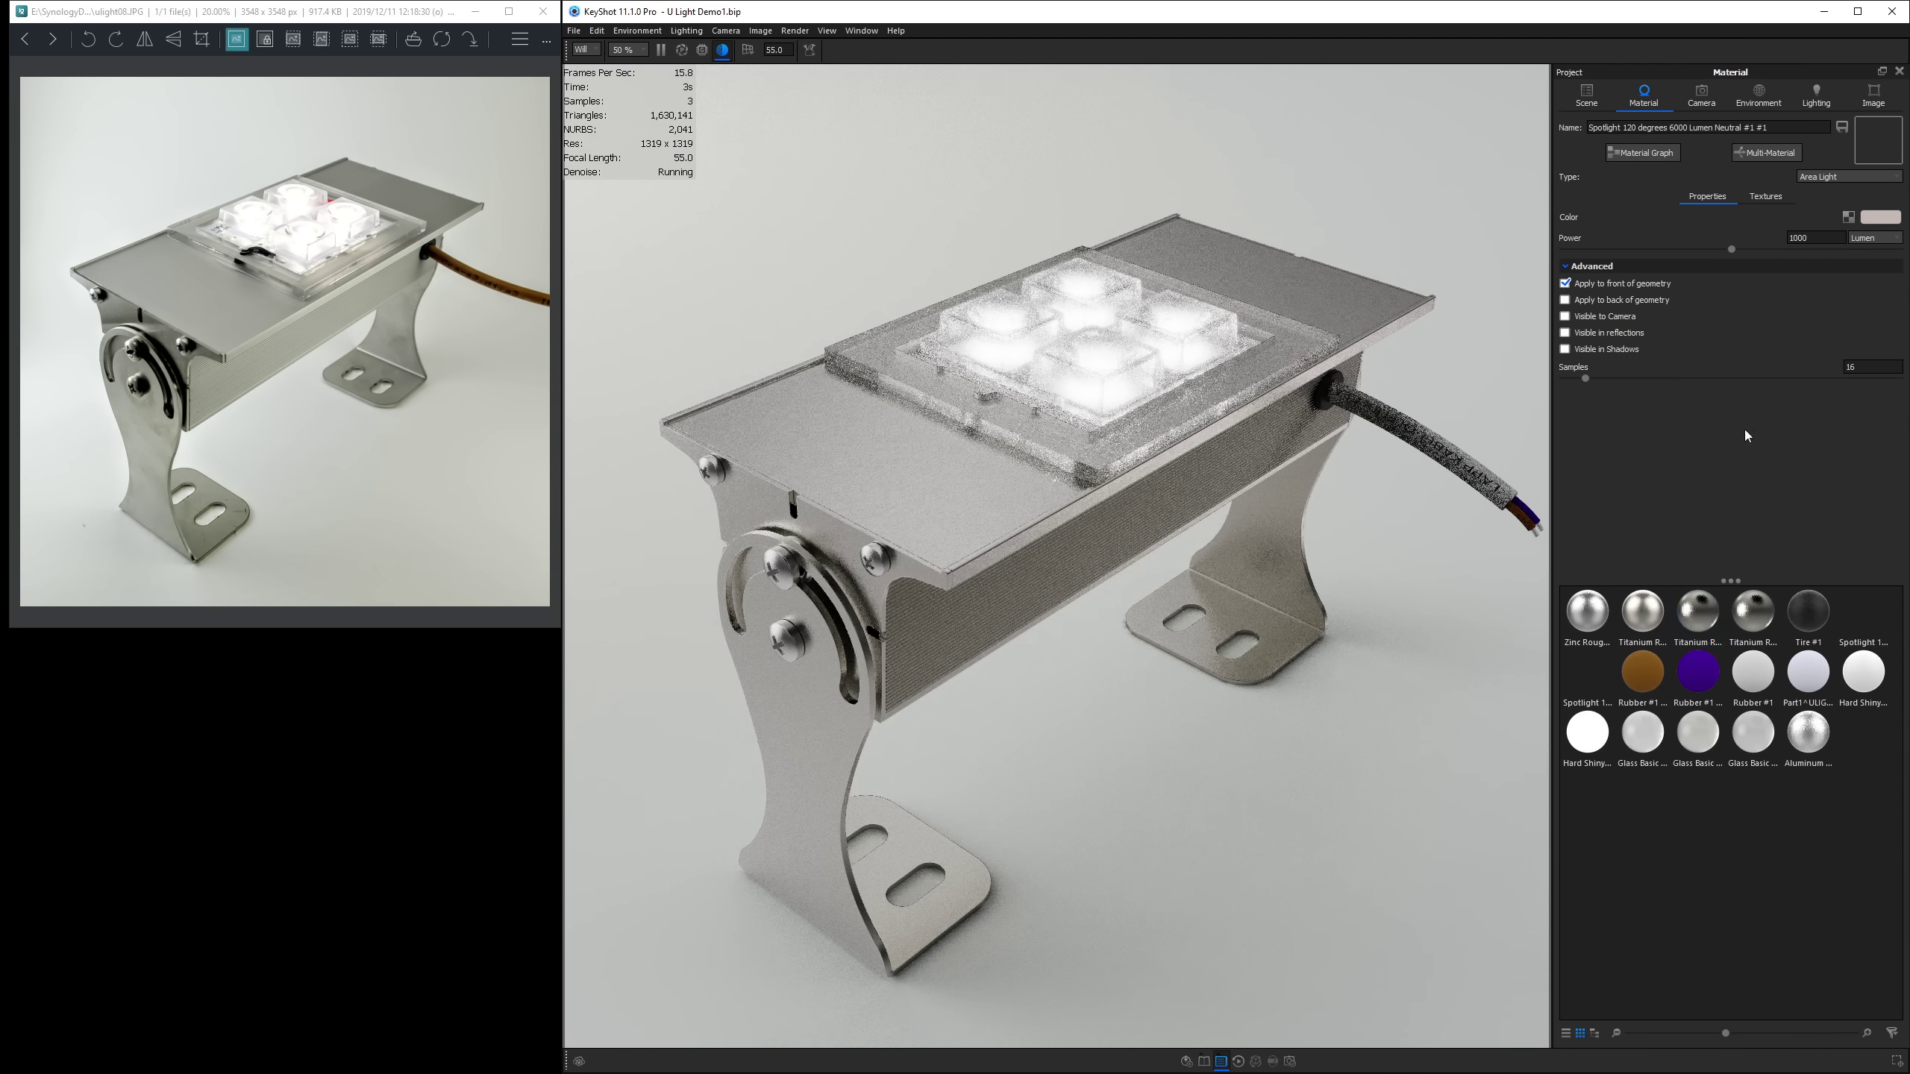
click(1759, 98)
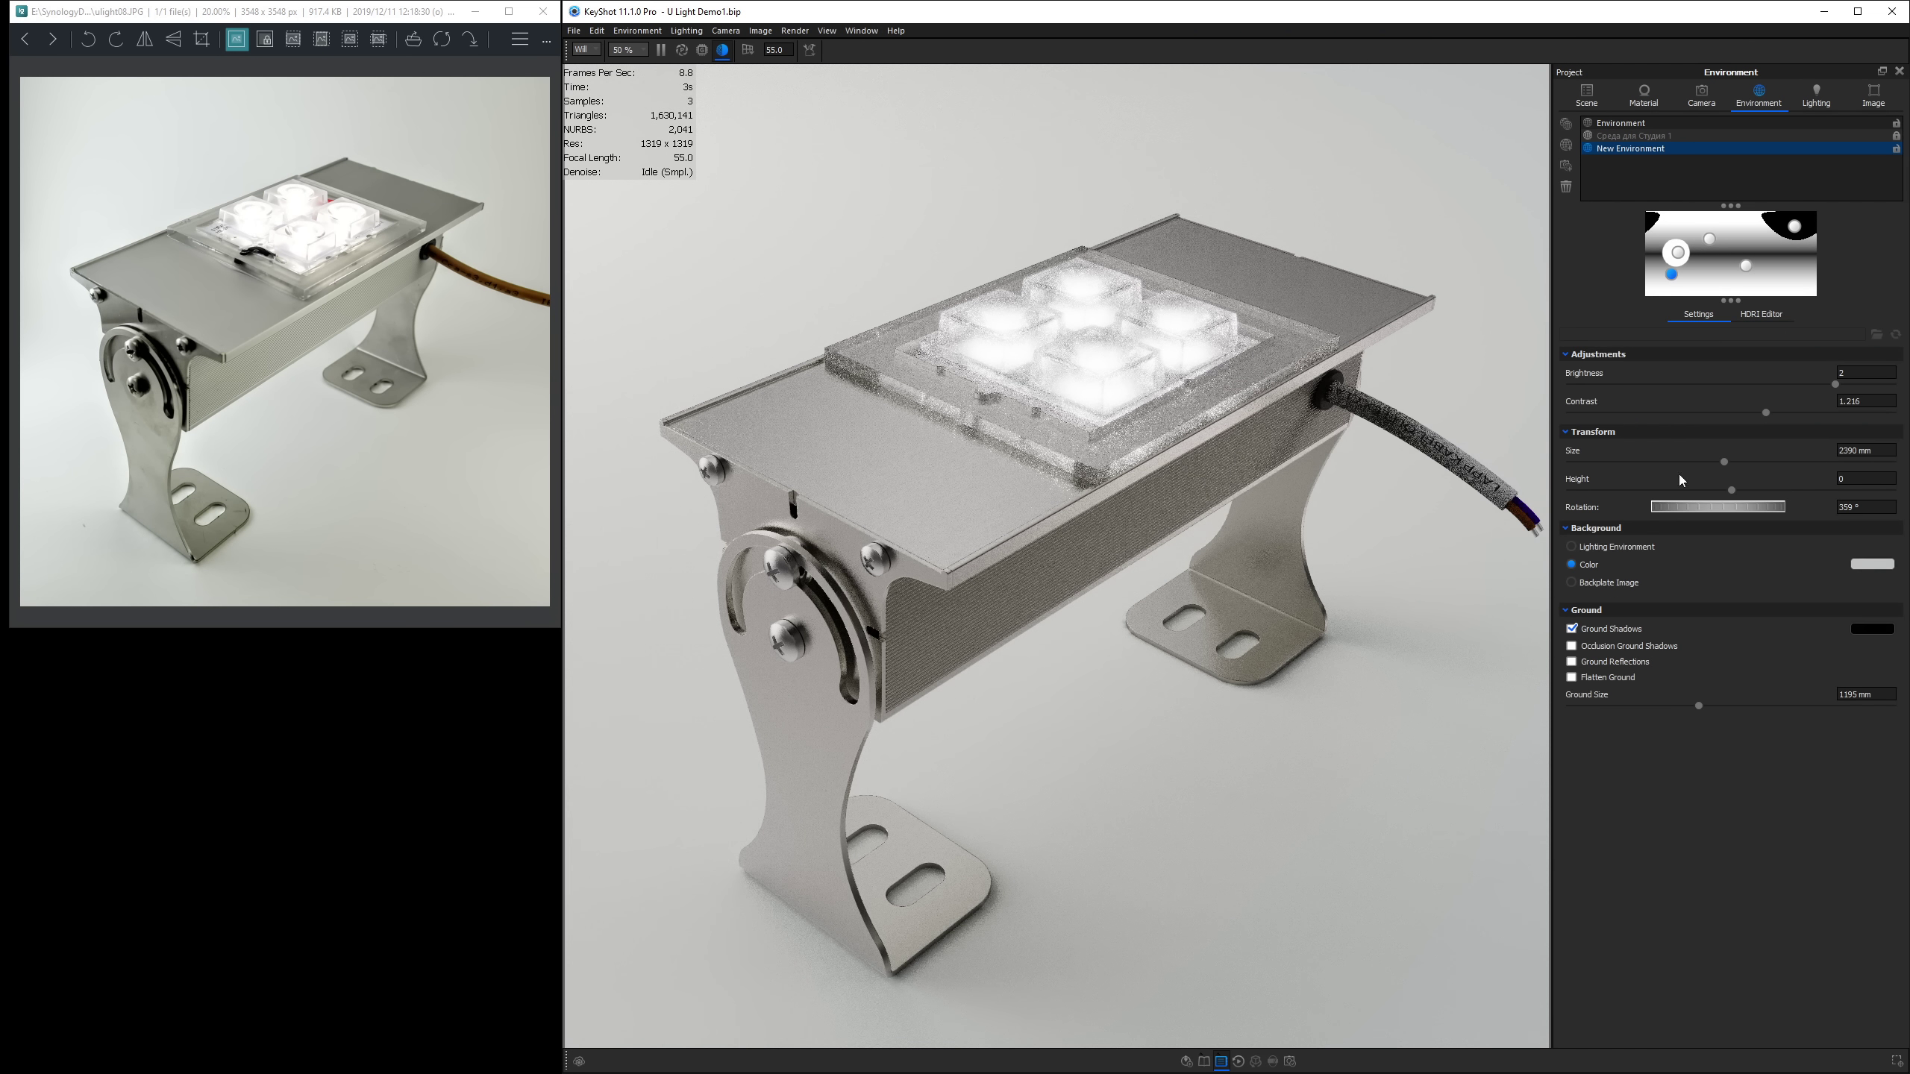
Brighten the environment's background color to a value of about 83% and shift its hue to a warmer tone.
click(1872, 564)
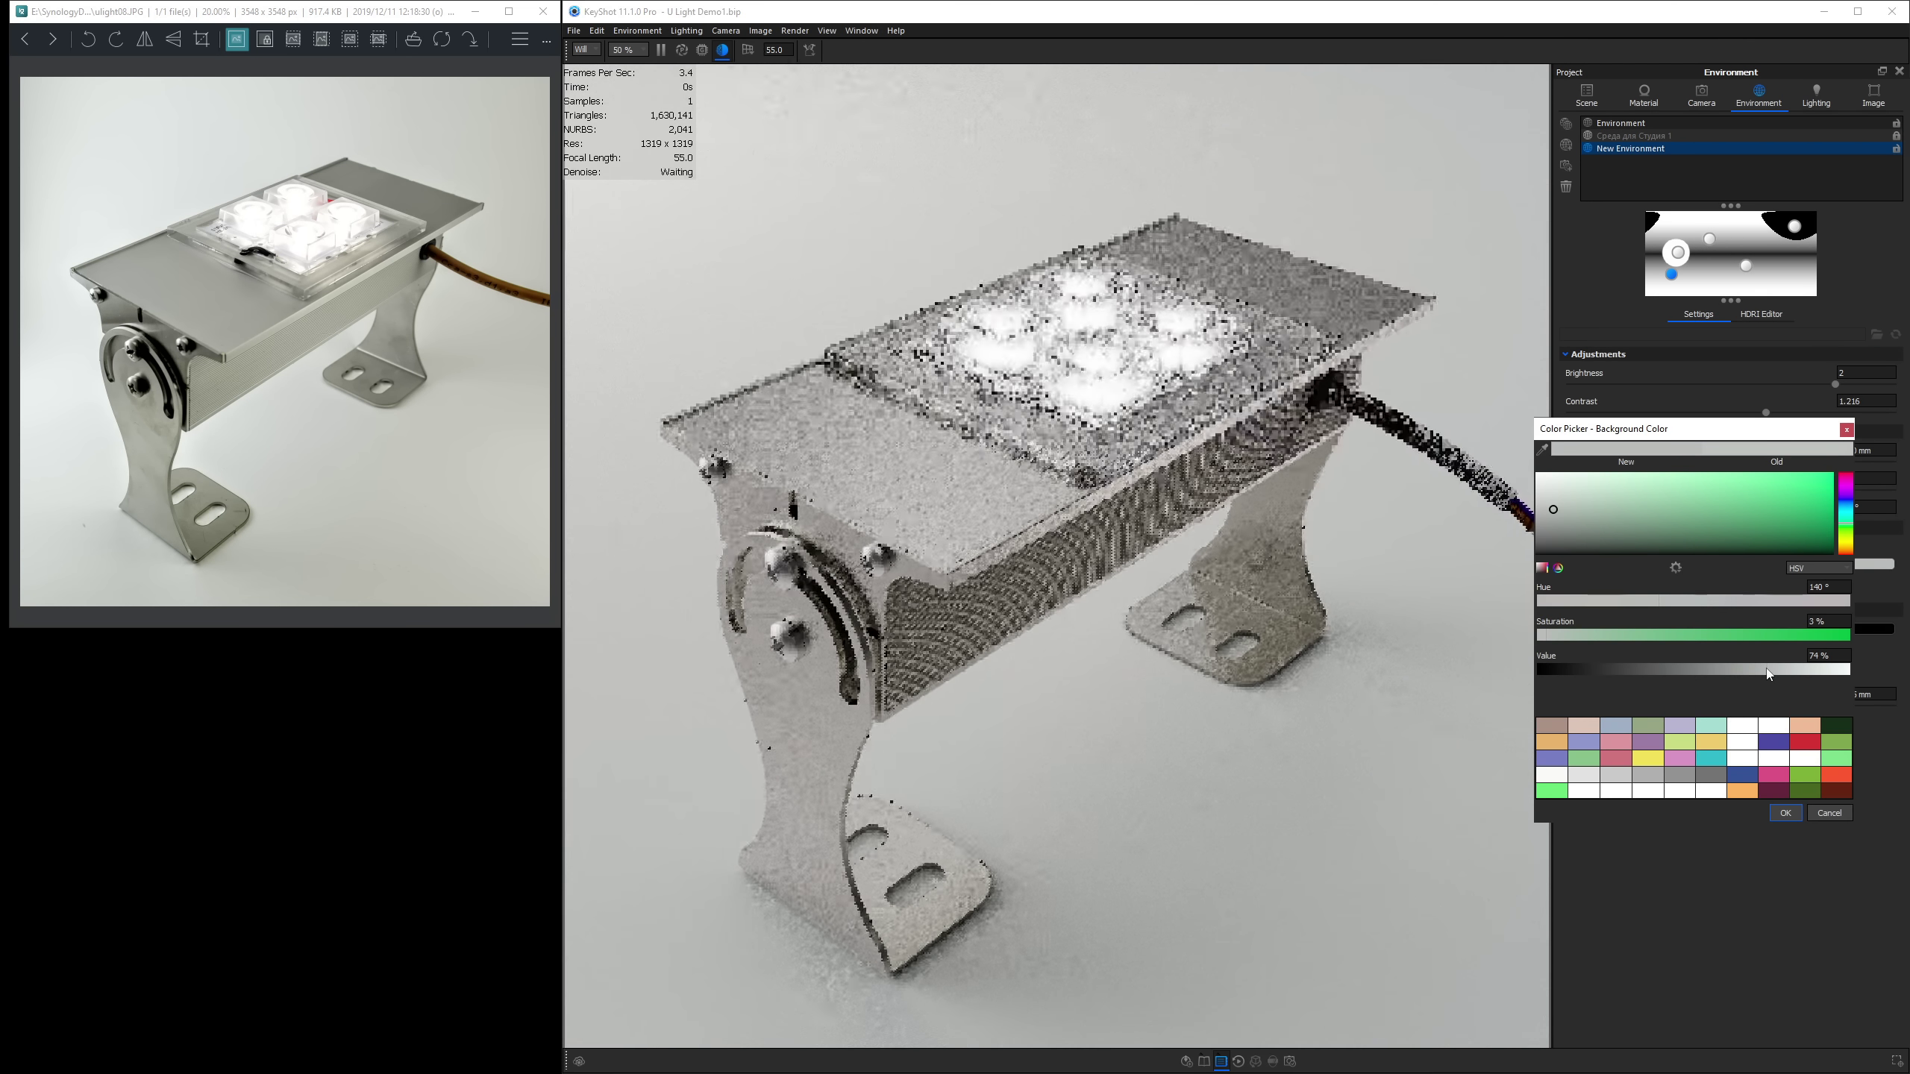
mouse_move(1768, 672)
mouse_down()
mouse_move(1743, 672)
mouse_move(1795, 678)
mouse_up()
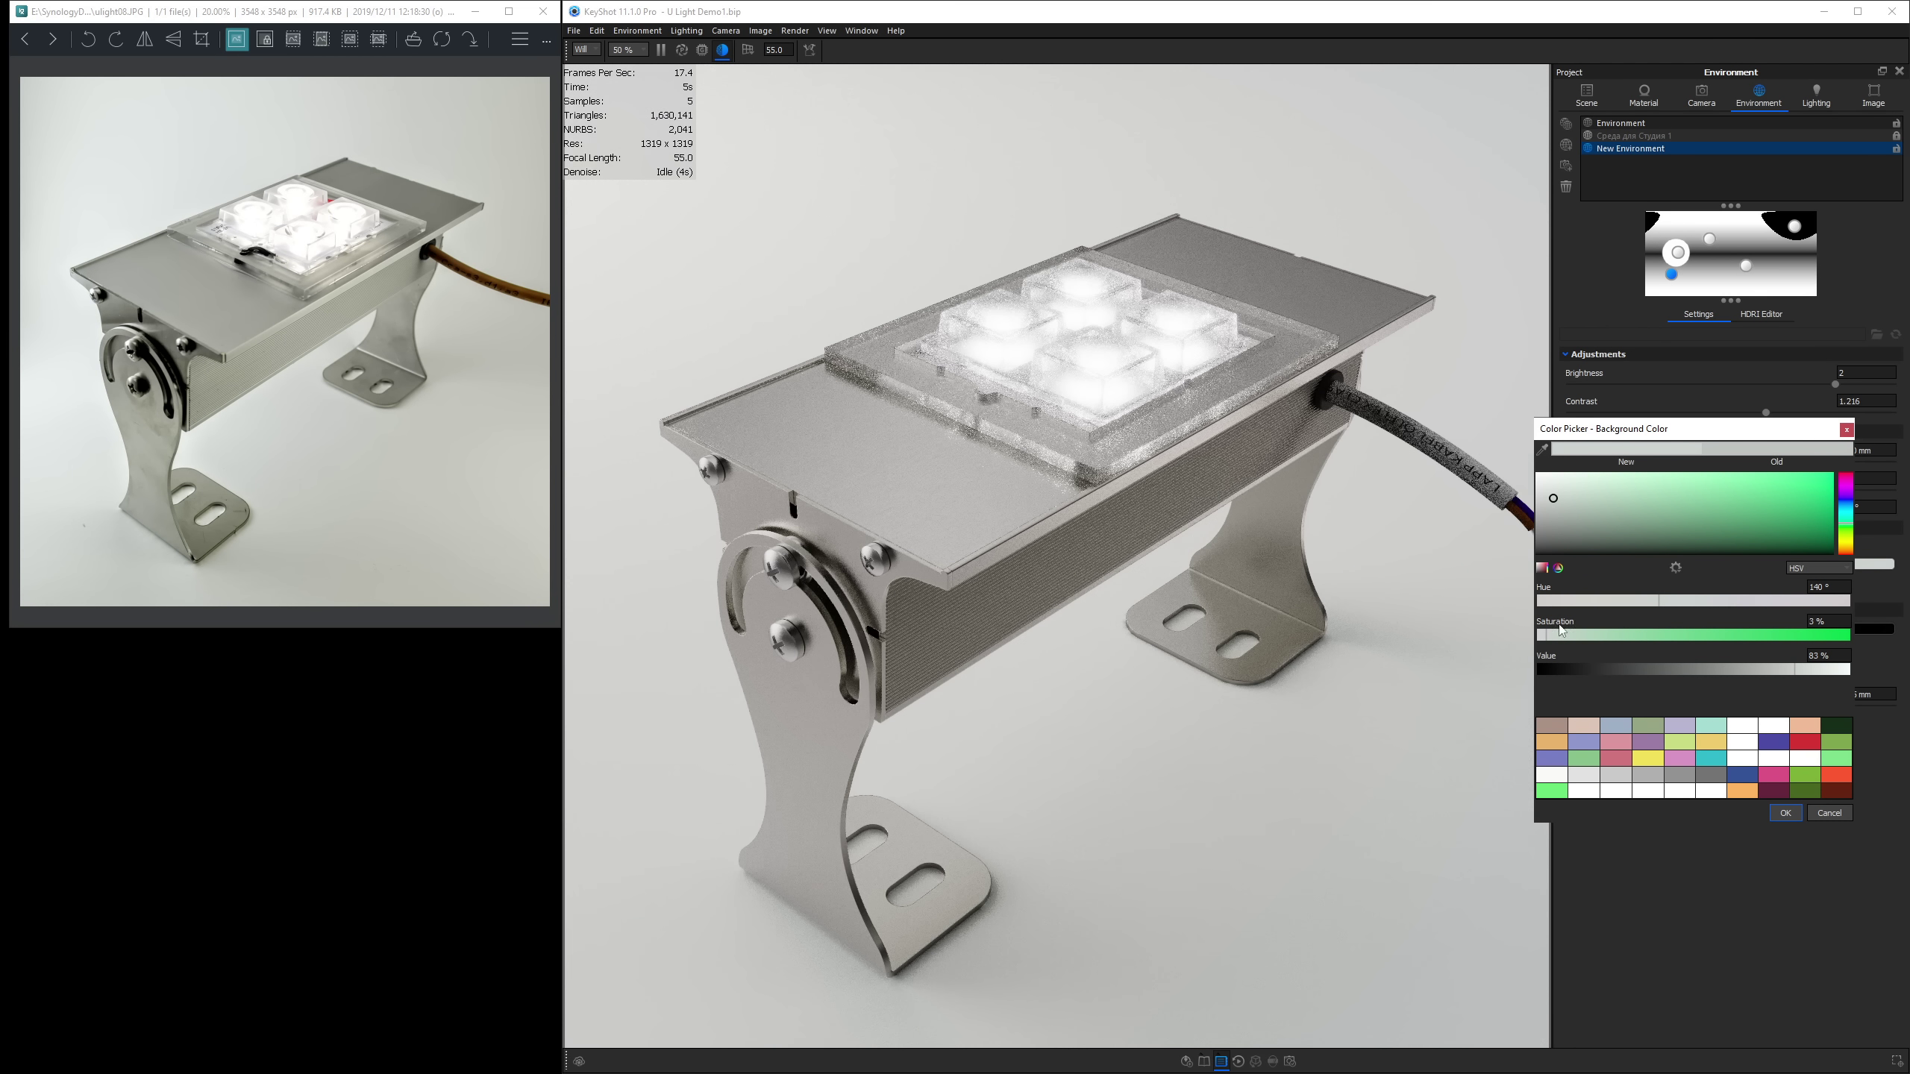
click(1849, 535)
drag(1849, 537, 1852, 549)
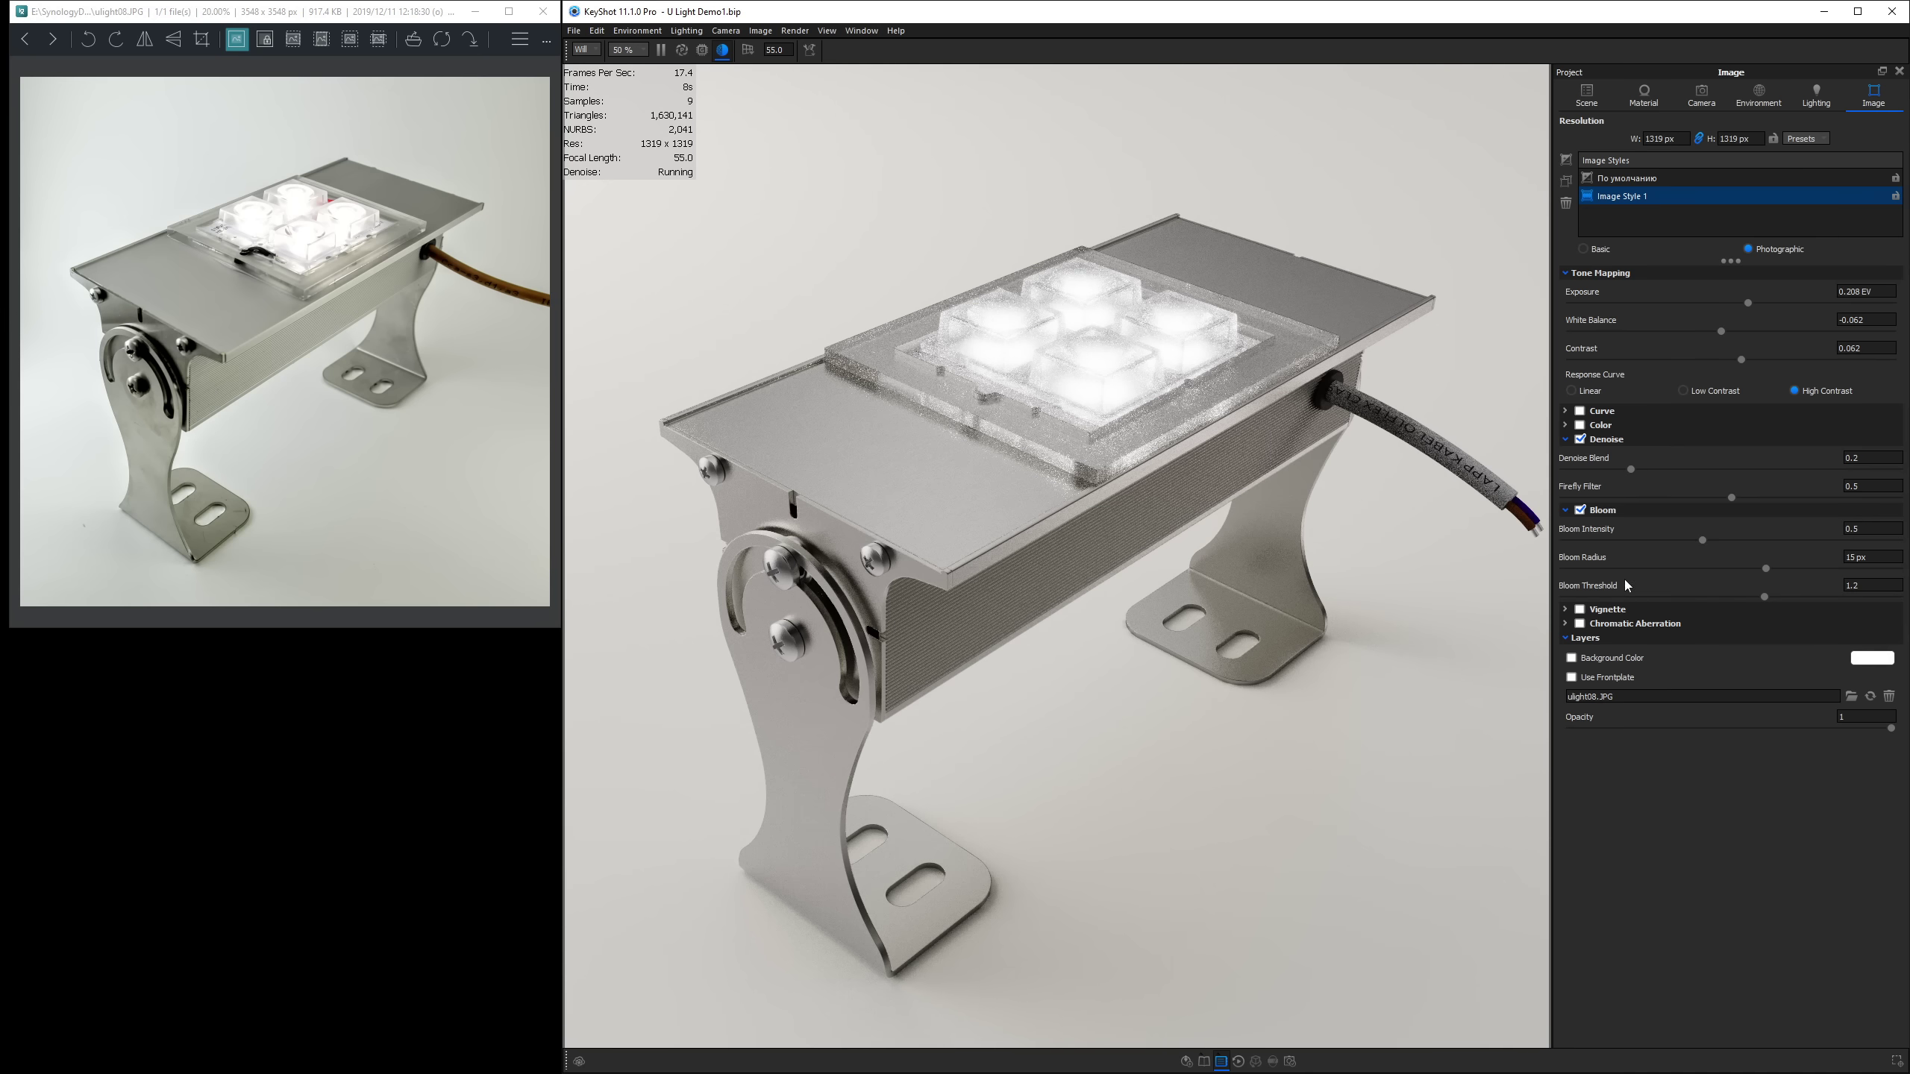
Enable Vignette in Image Style 1 and slightly adjust its strength.
click(1580, 608)
drag(1565, 642, 1595, 645)
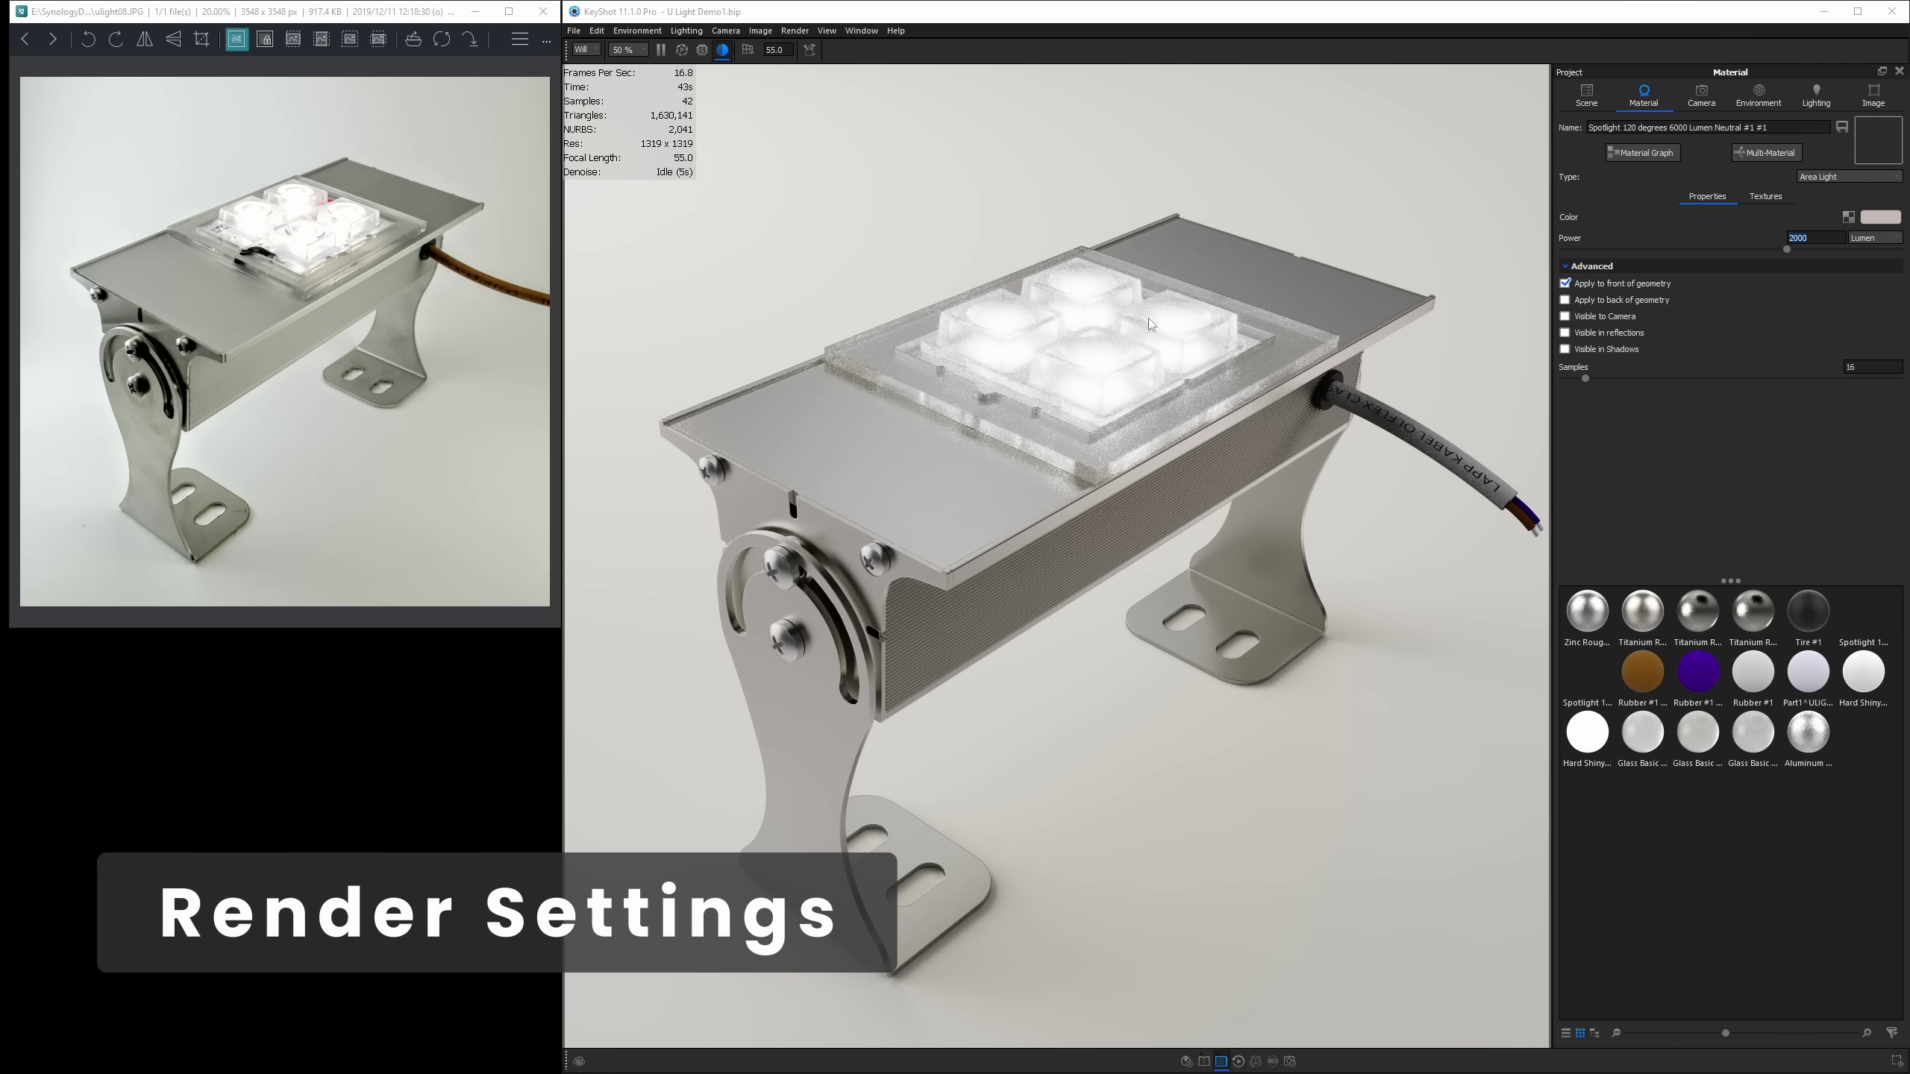
Try 55 ray bounces in the lighting settings, and restore the Product lighting preset.
click(1817, 95)
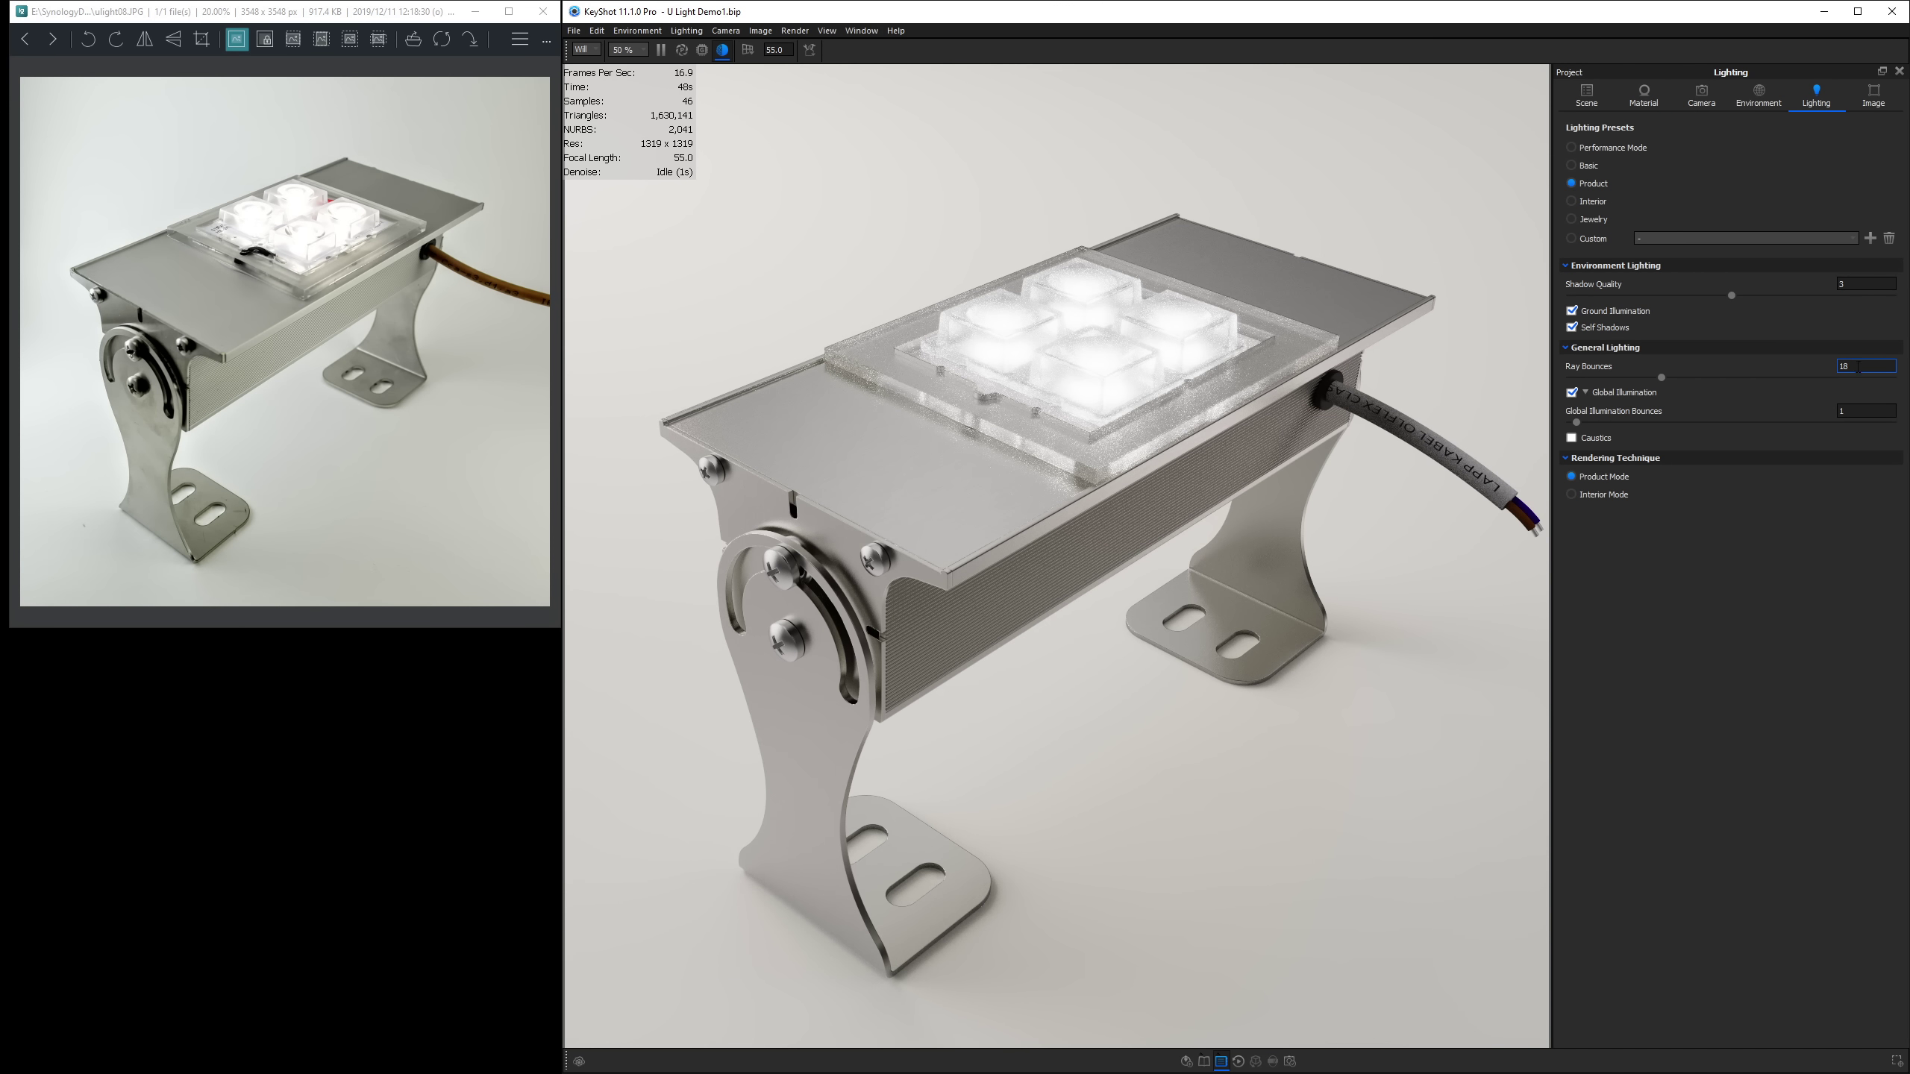
text(55)
key(Return)
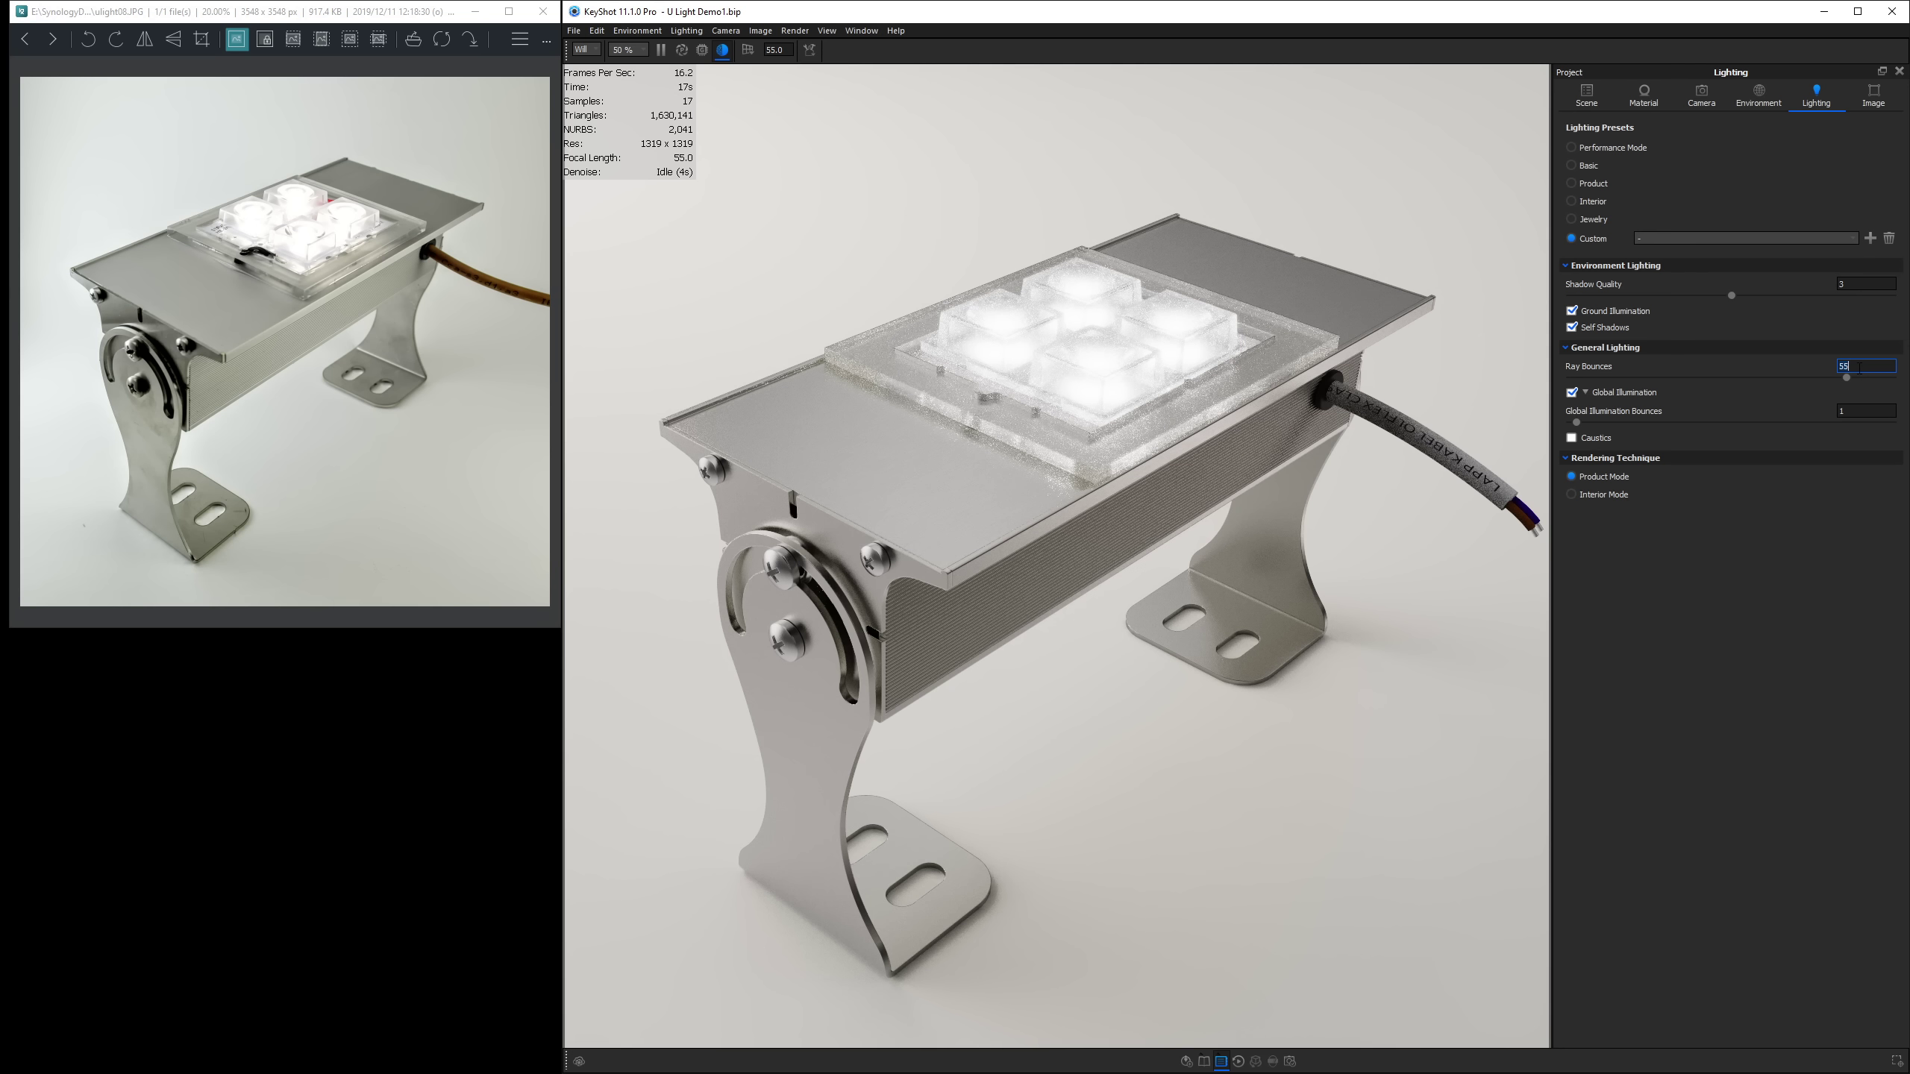
click(1573, 184)
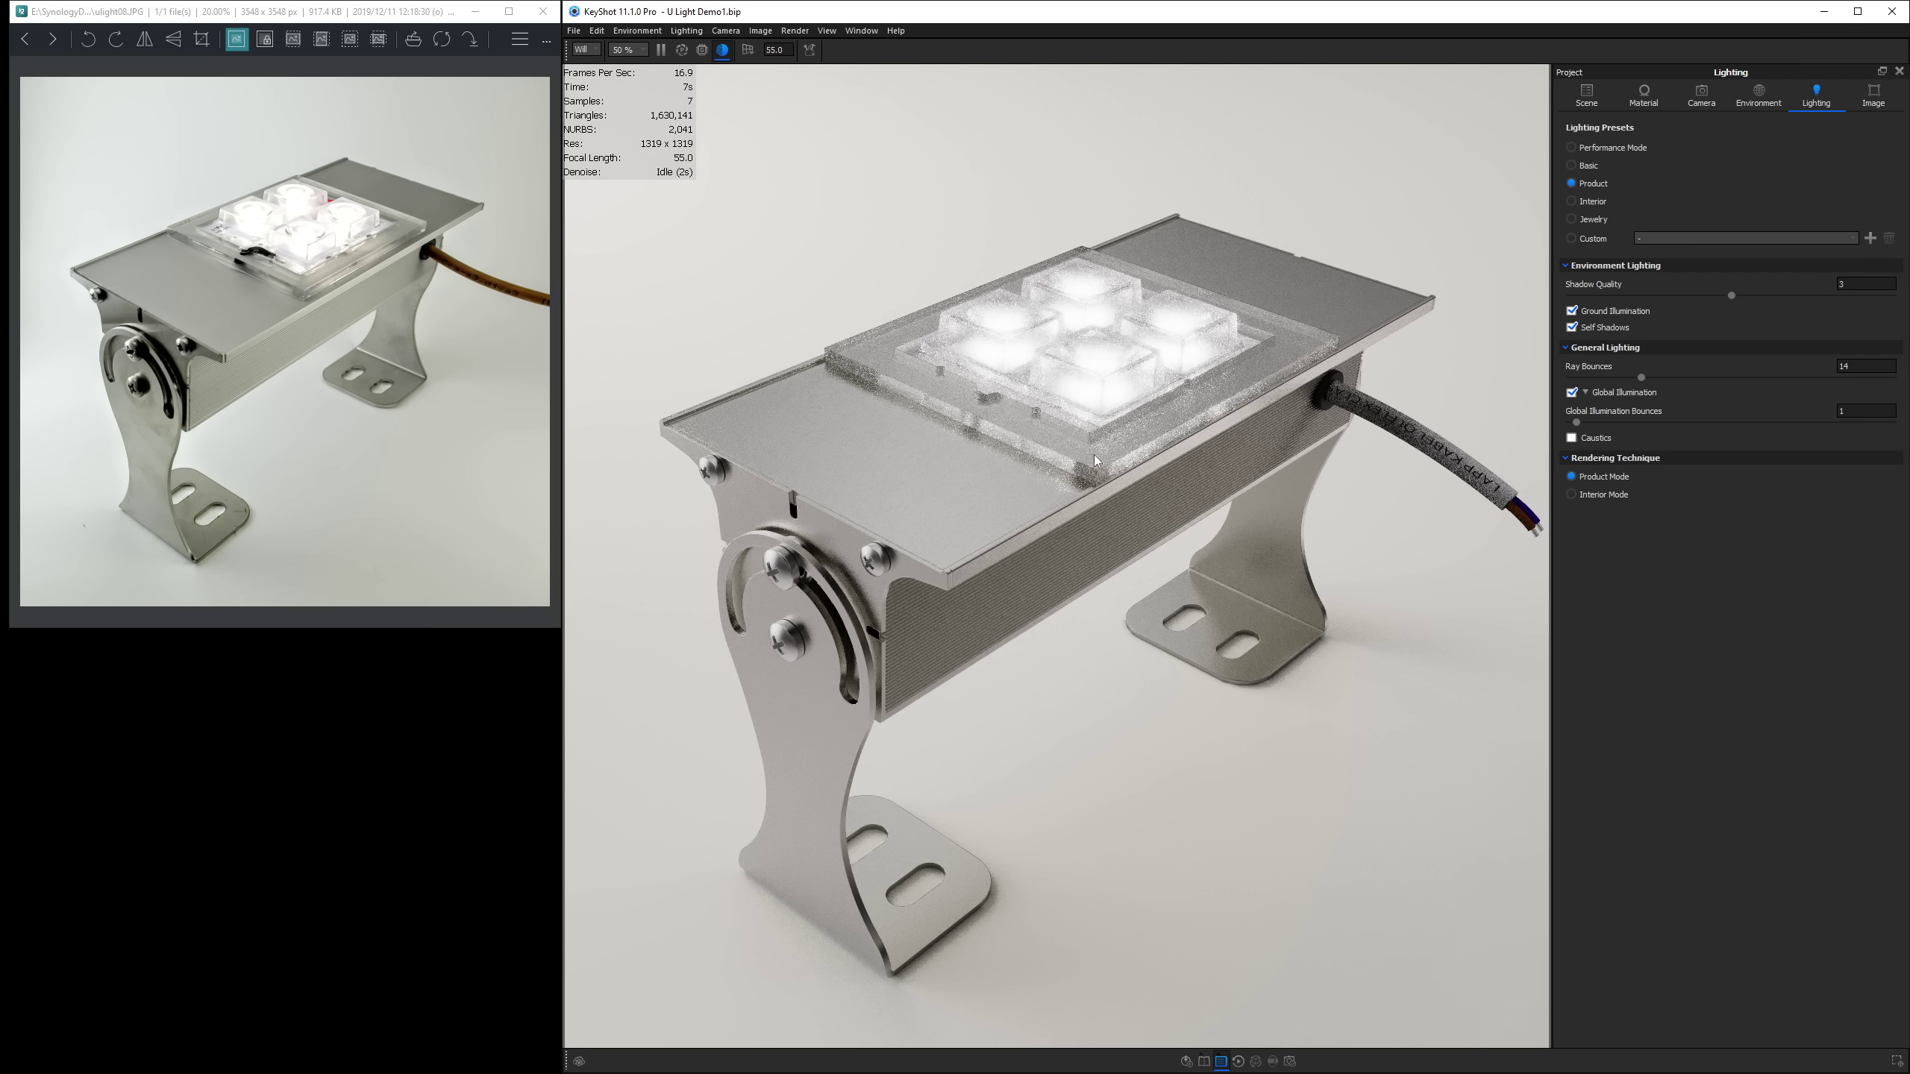
Set the general lighting's ray bounces to 20.
click(1865, 363)
text(20)
key(Return)
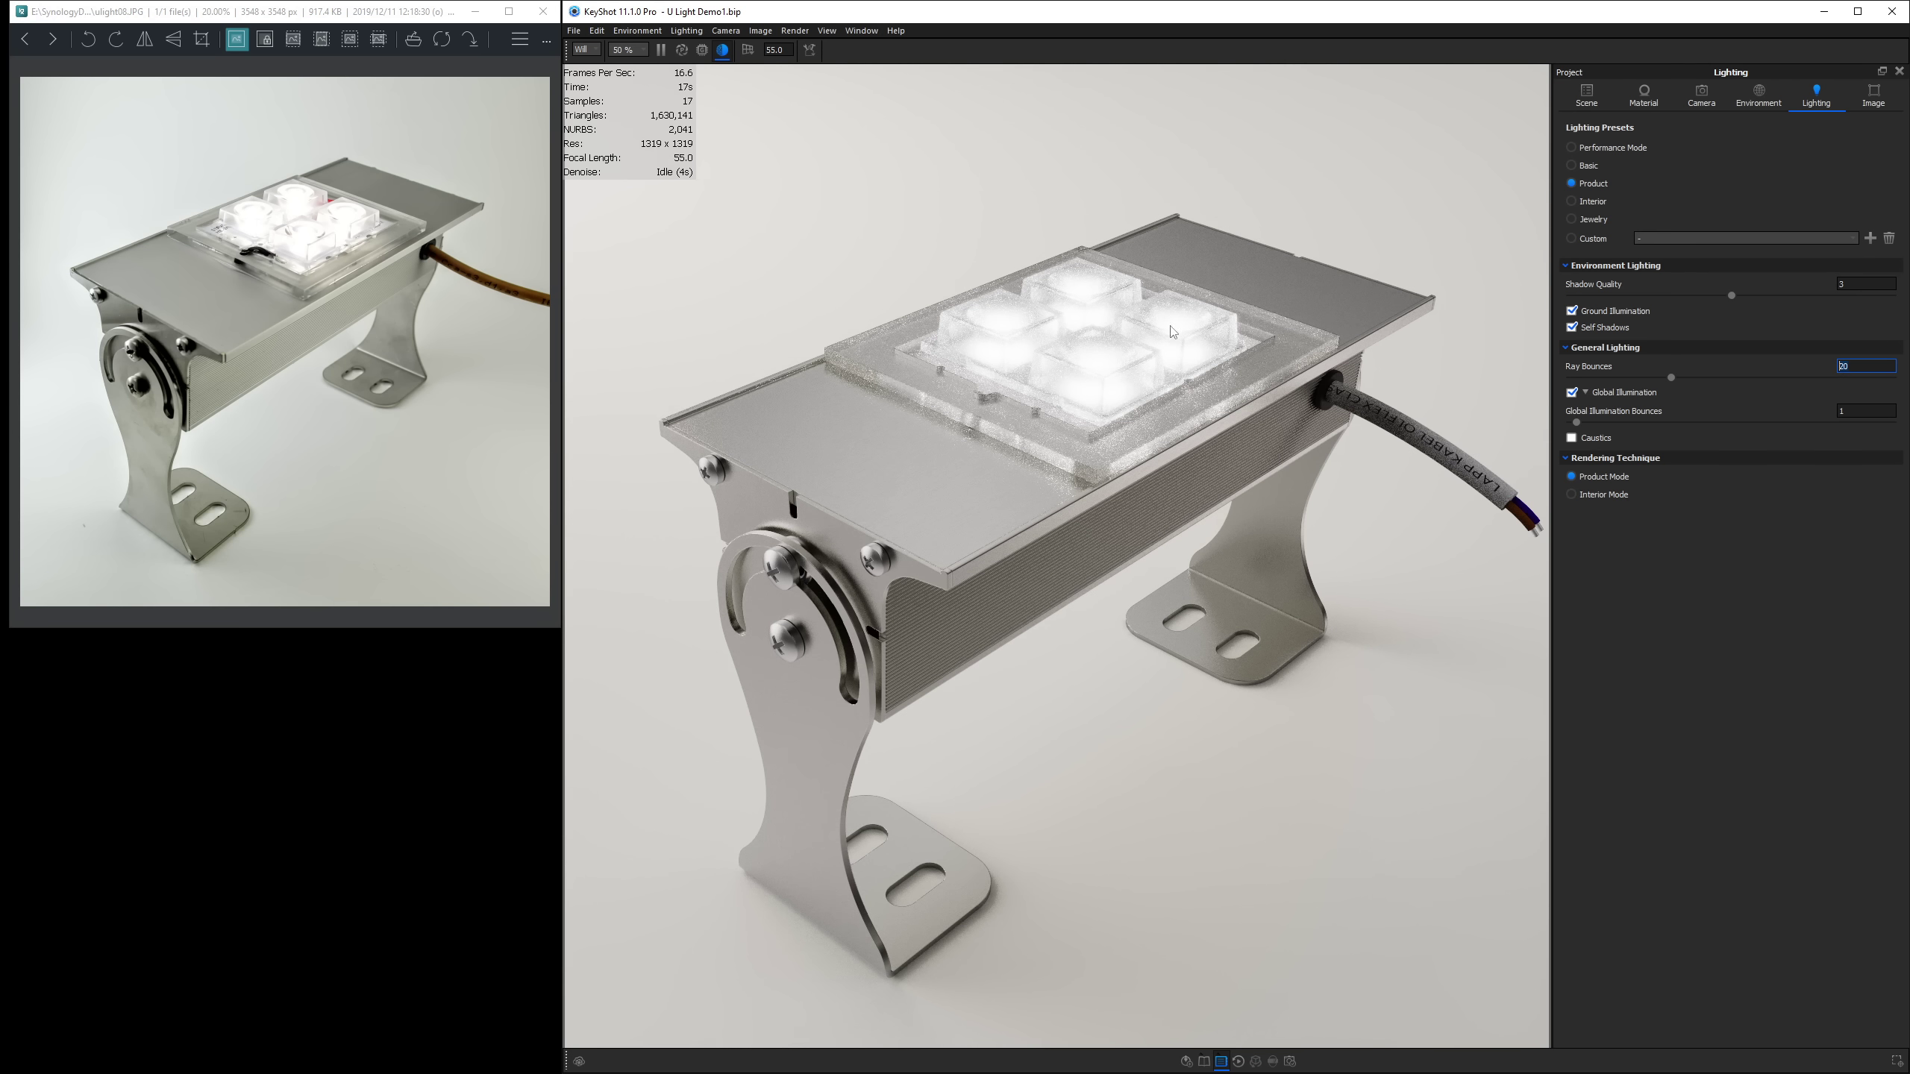
Compare the render with Caustics on and off, leaving Caustics disabled.
click(1571, 438)
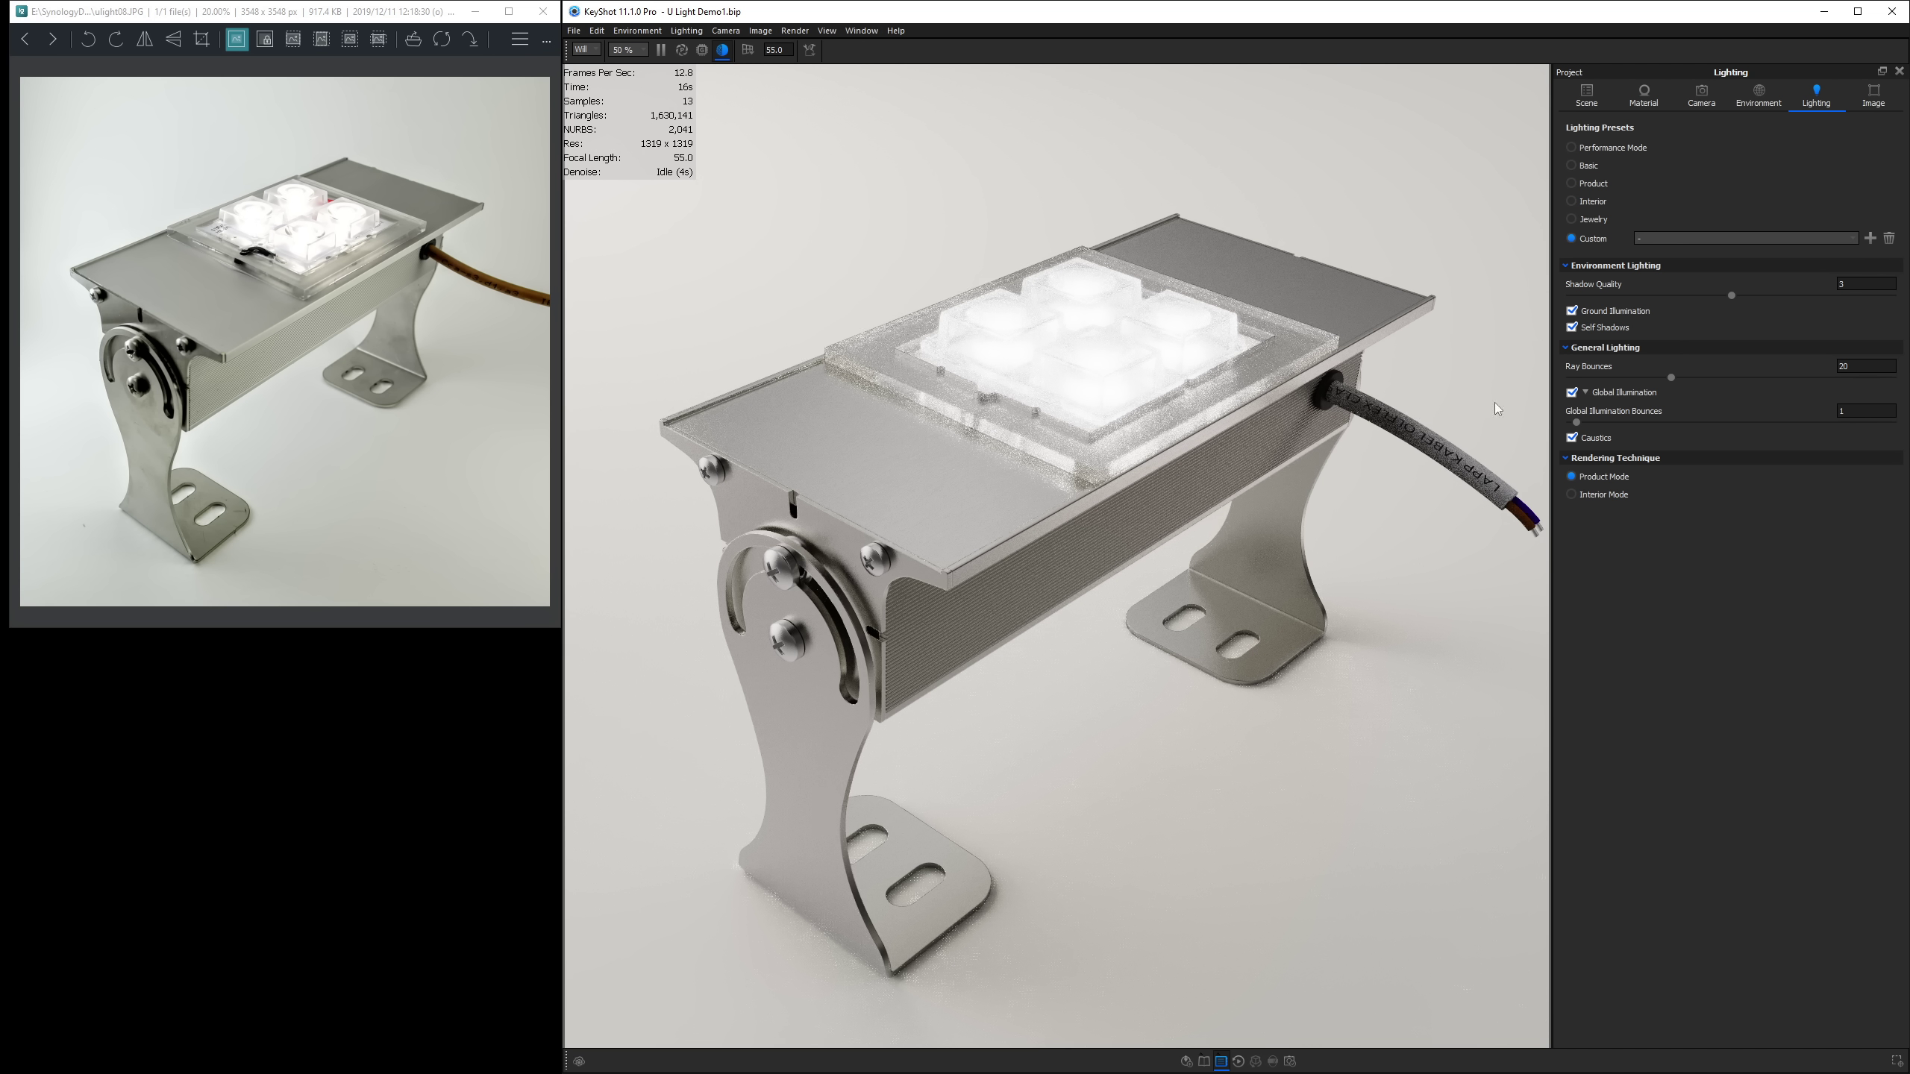
click(1570, 438)
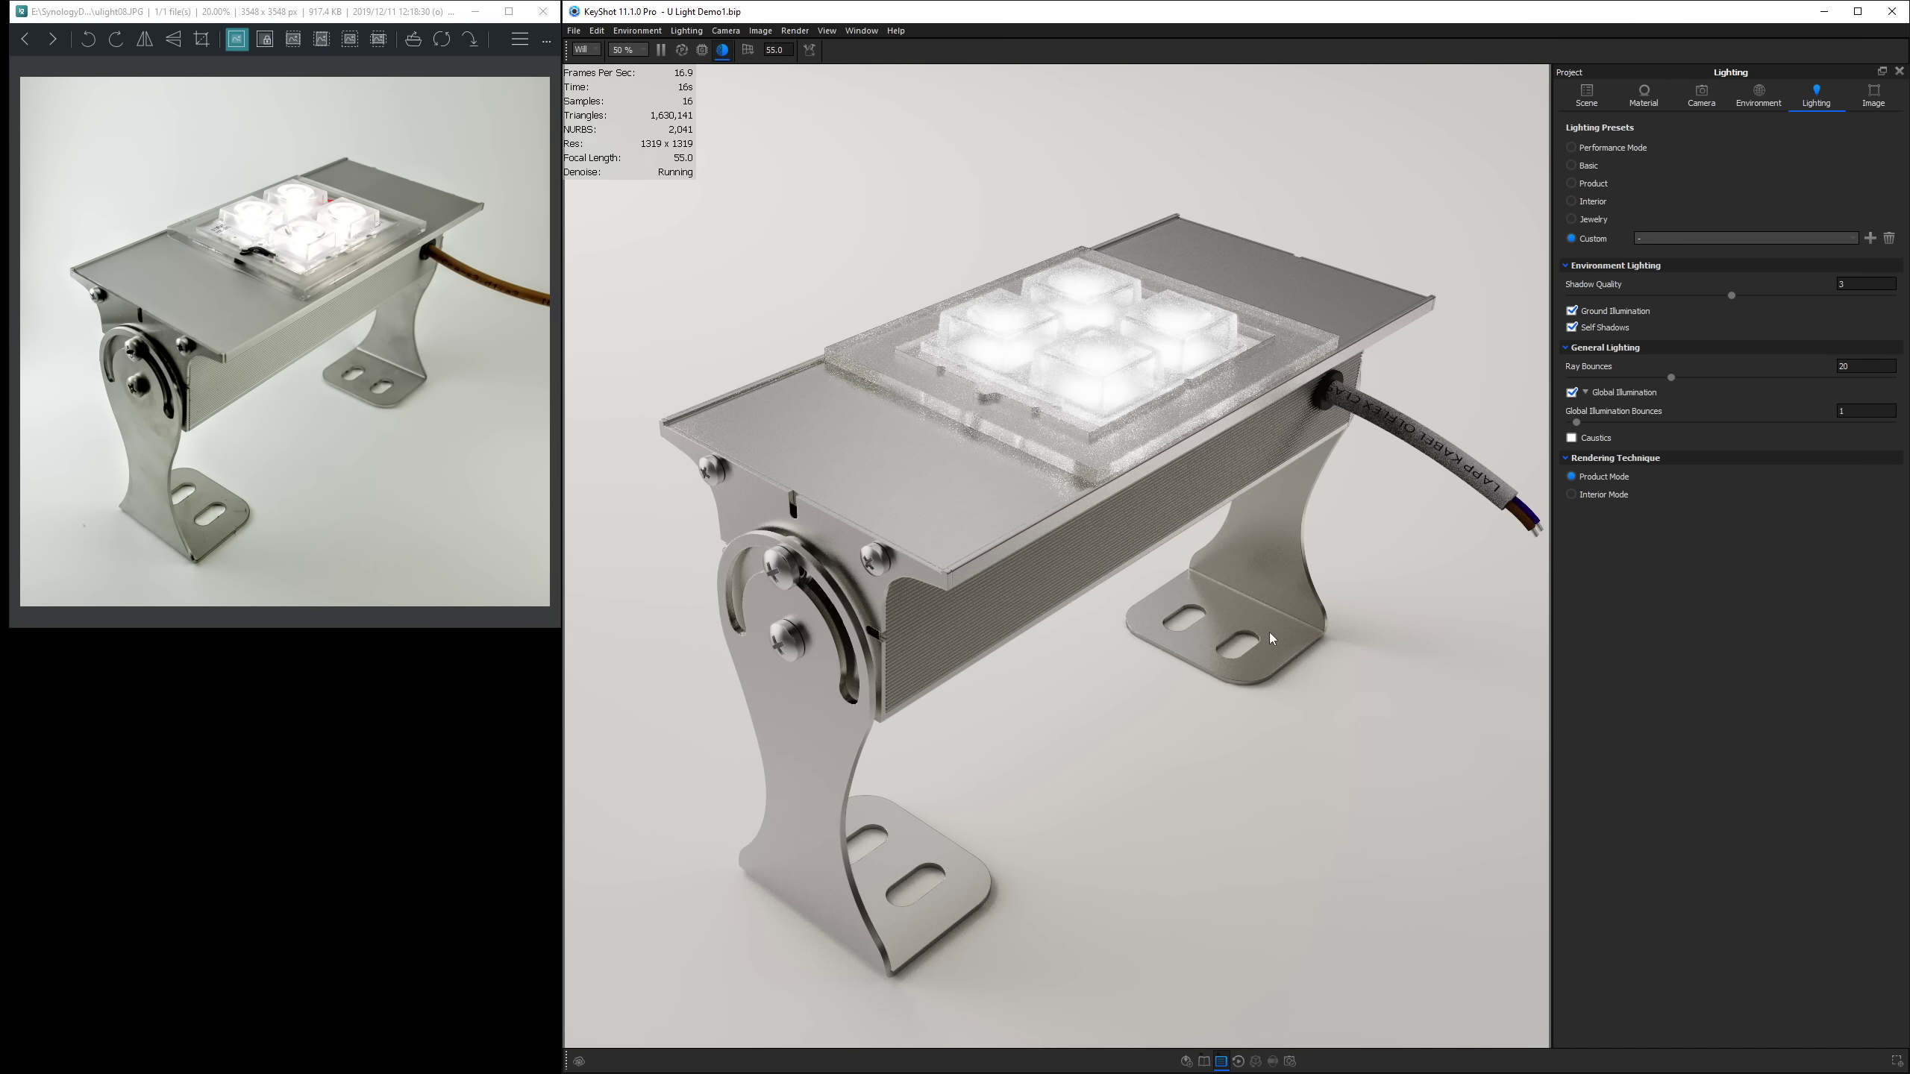
Limit rendering to a region over the near corner of the LED lenses and clear cover.
key(alt+r)
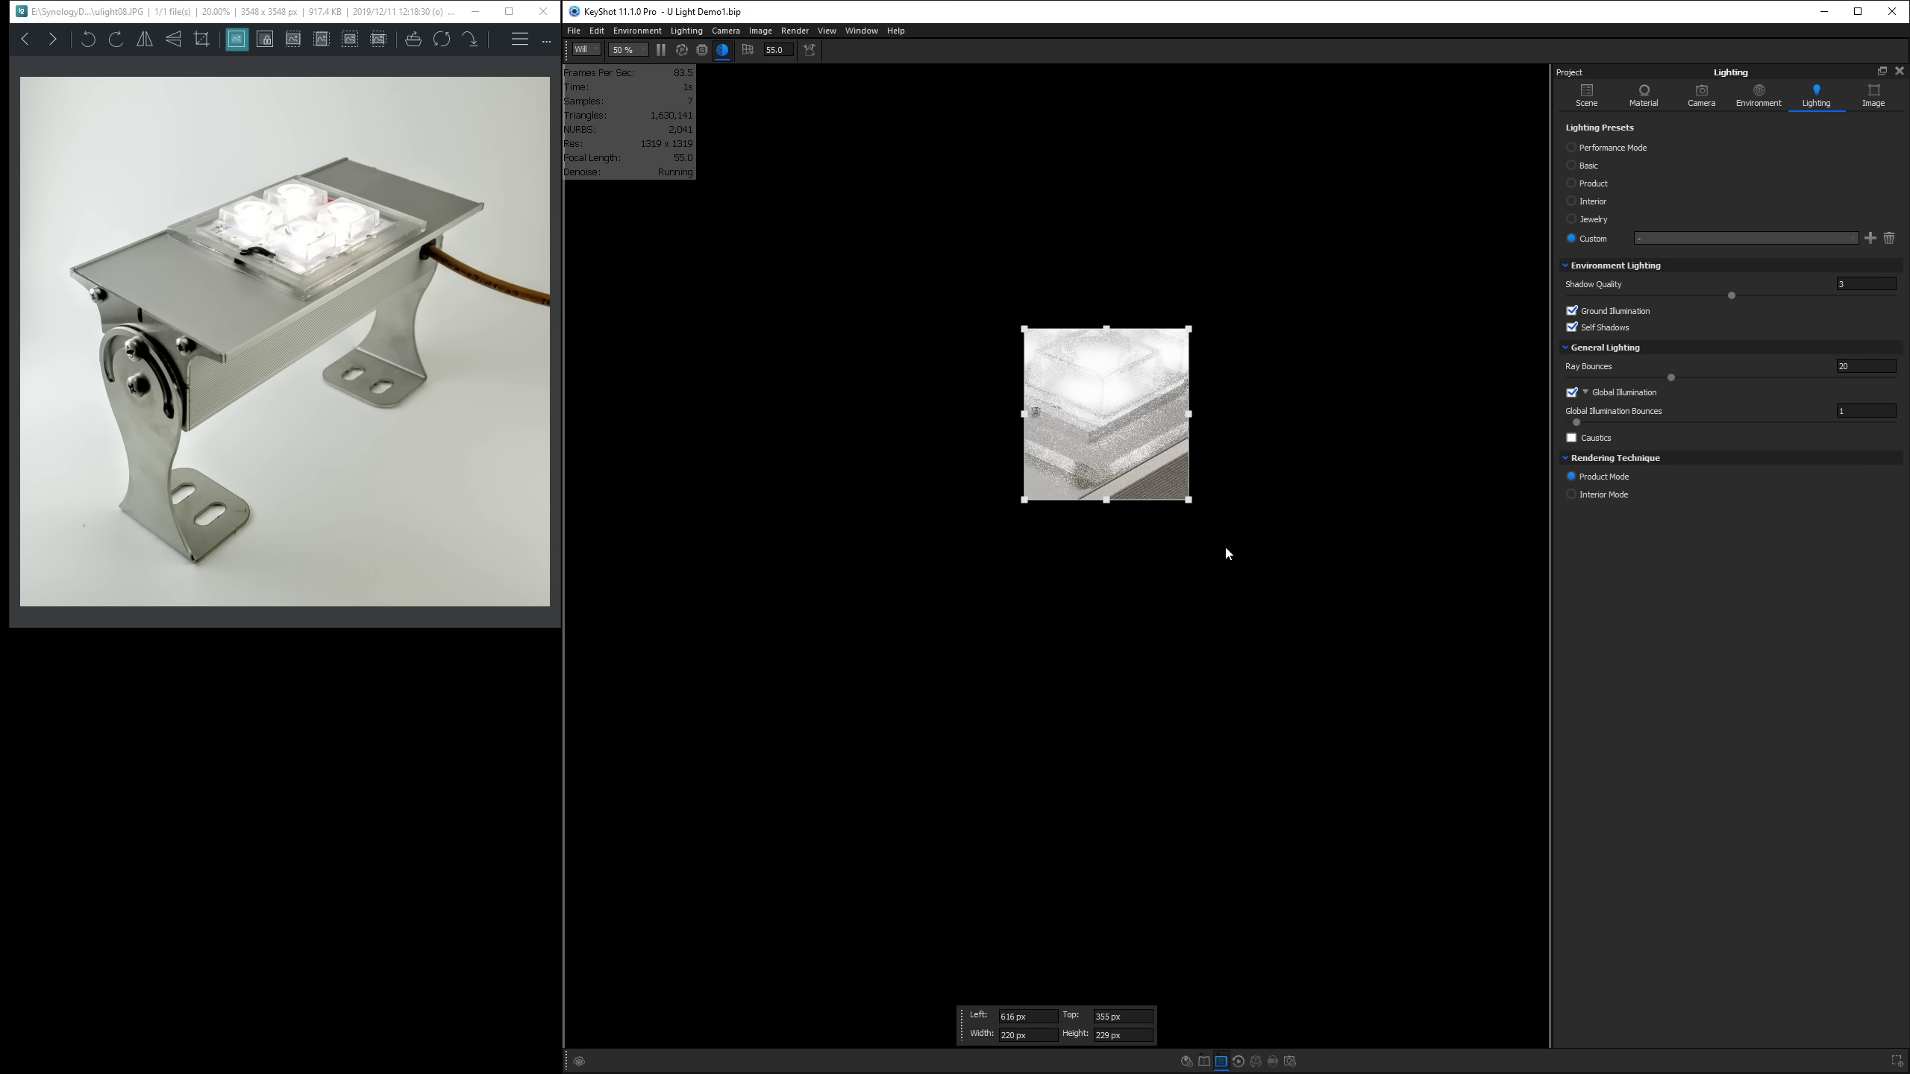